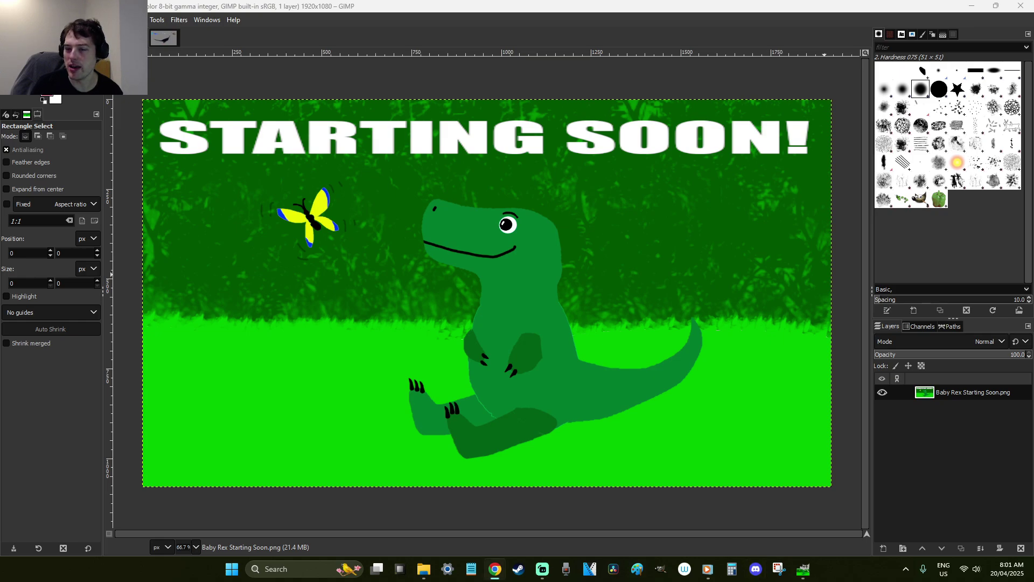
Switch to the image with the dark navy dinosaur drawing and its reference pictures
left_click(526, 159)
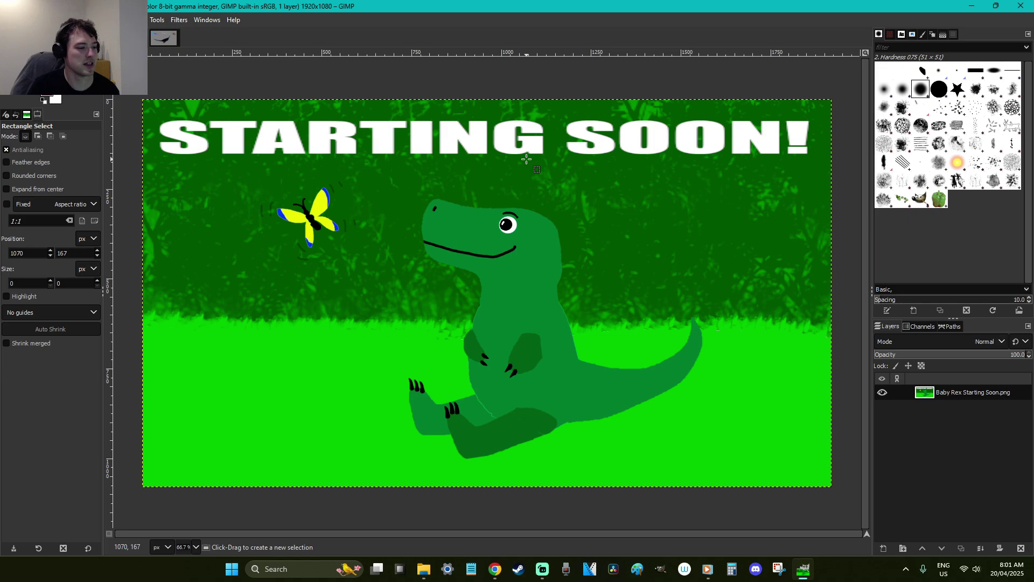
left_click(164, 38)
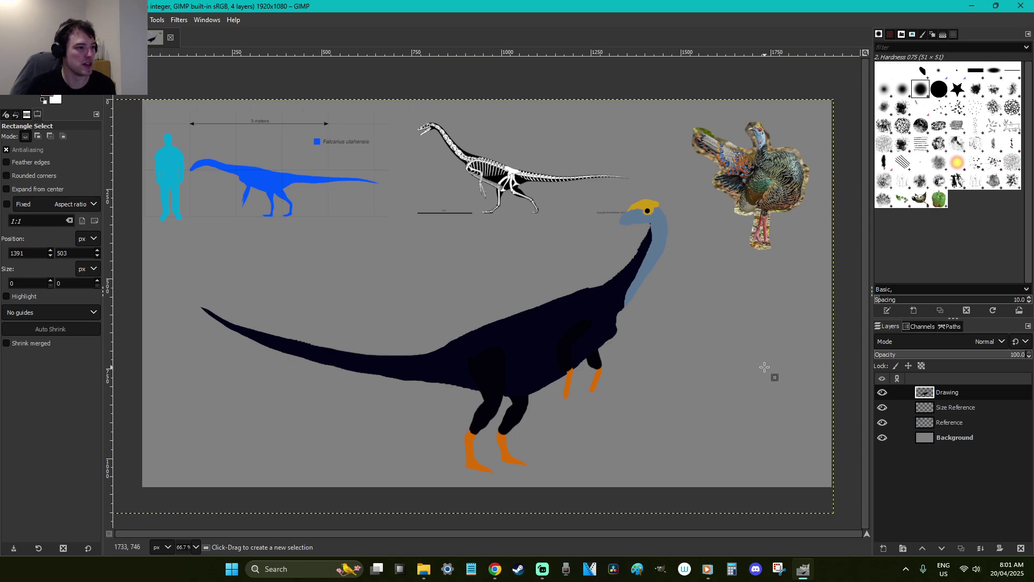
left_click(765, 367)
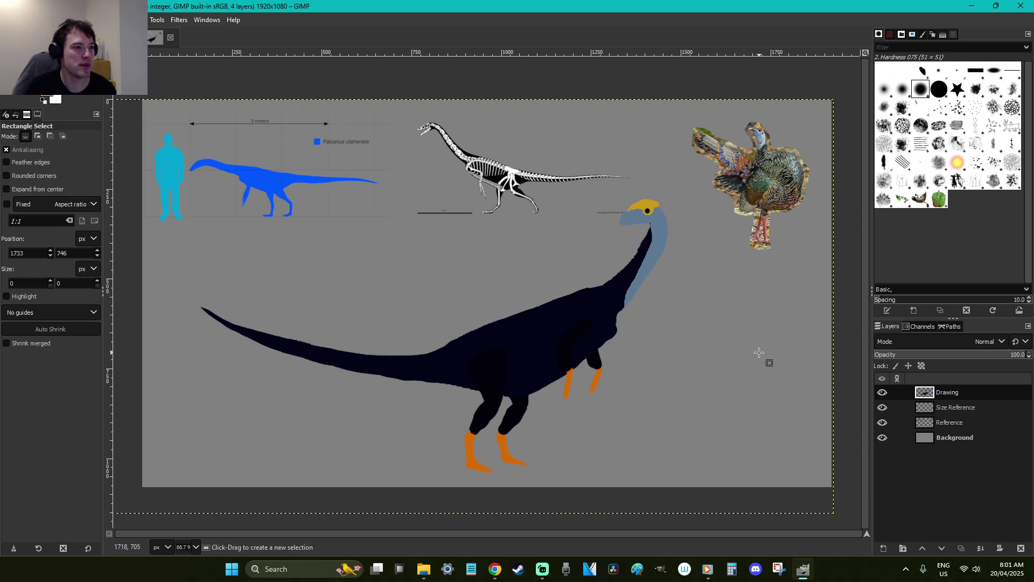
left_click(661, 251)
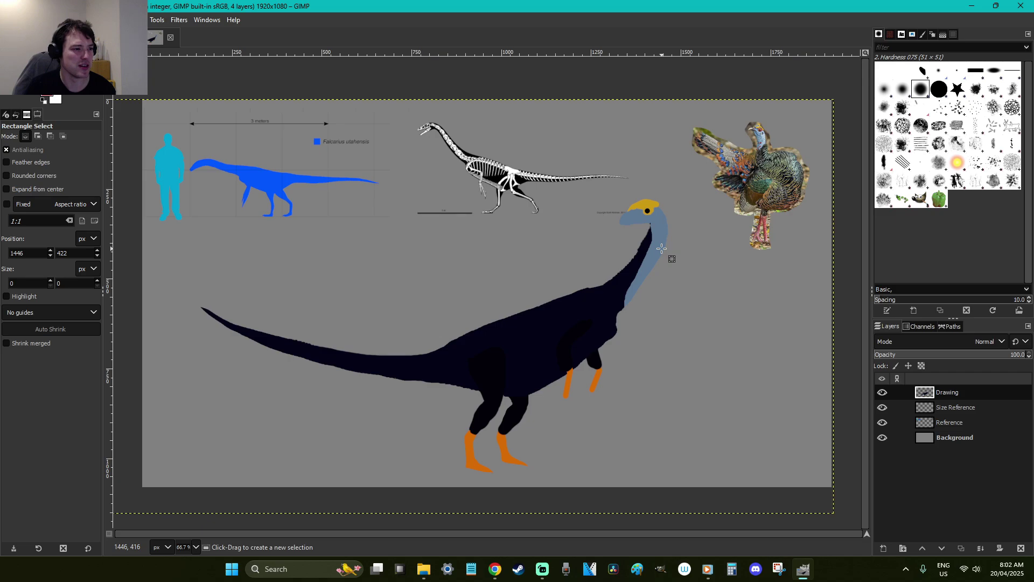
left_click(412, 357)
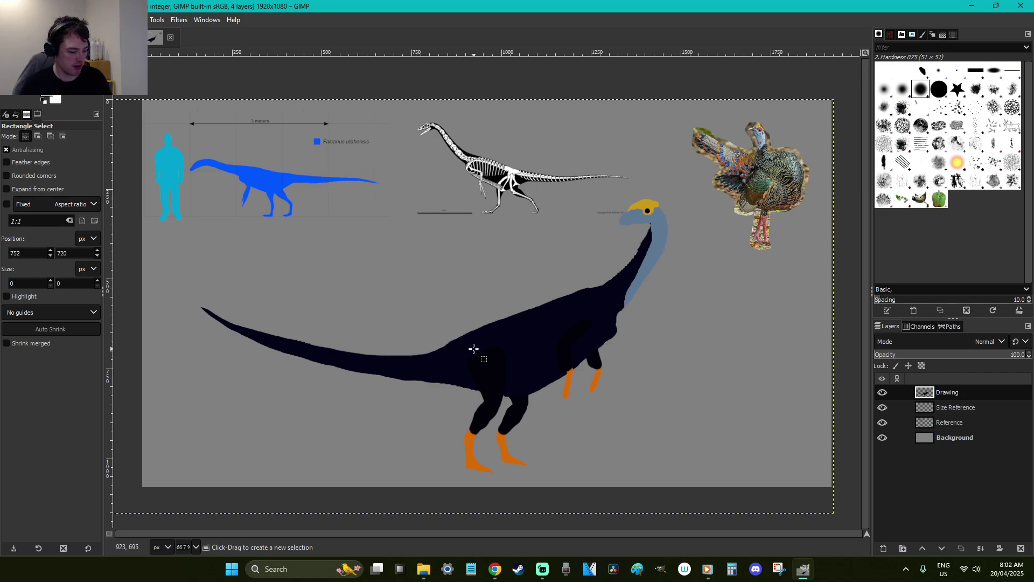
Sample the dinosaur's dark navy body colour and set the Paintbrush to size 30 and hardness 87
key("o")
scroll(546, 418, "up", 5)
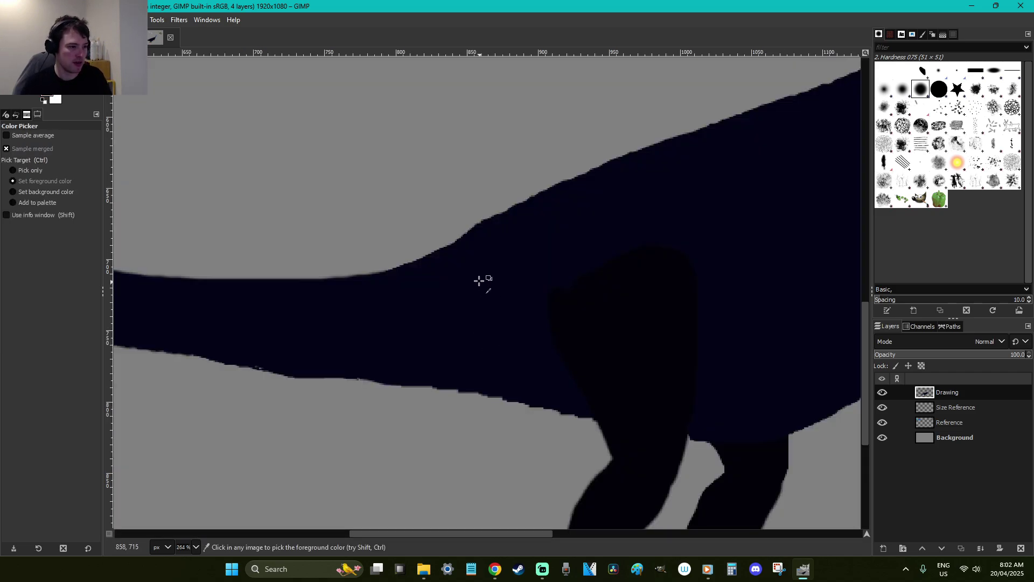
key("p")
left_click(358, 152)
key("ctrl+z")
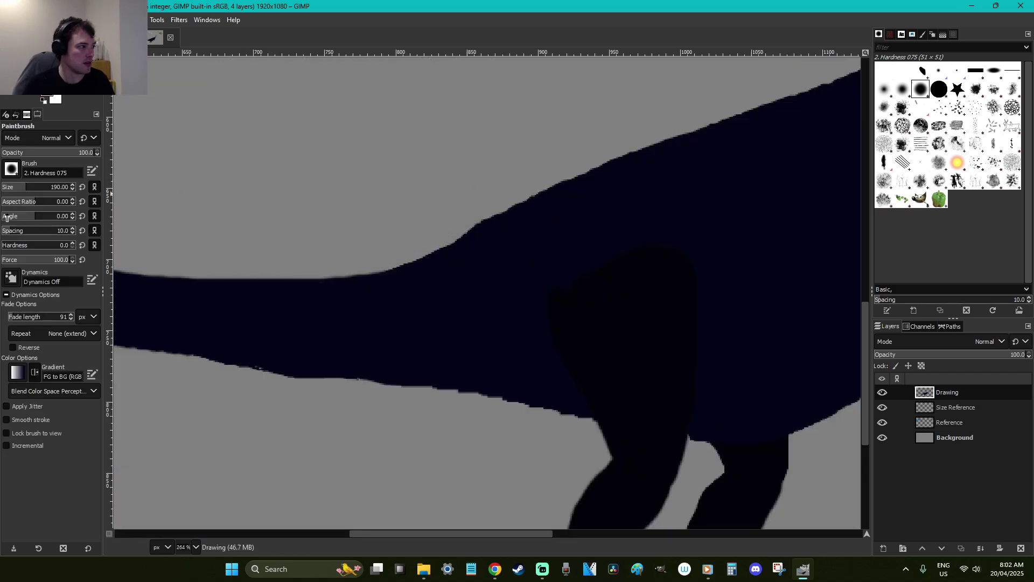
left_click(59, 245)
left_click(11, 186)
left_click_drag(323, 161, 346, 169)
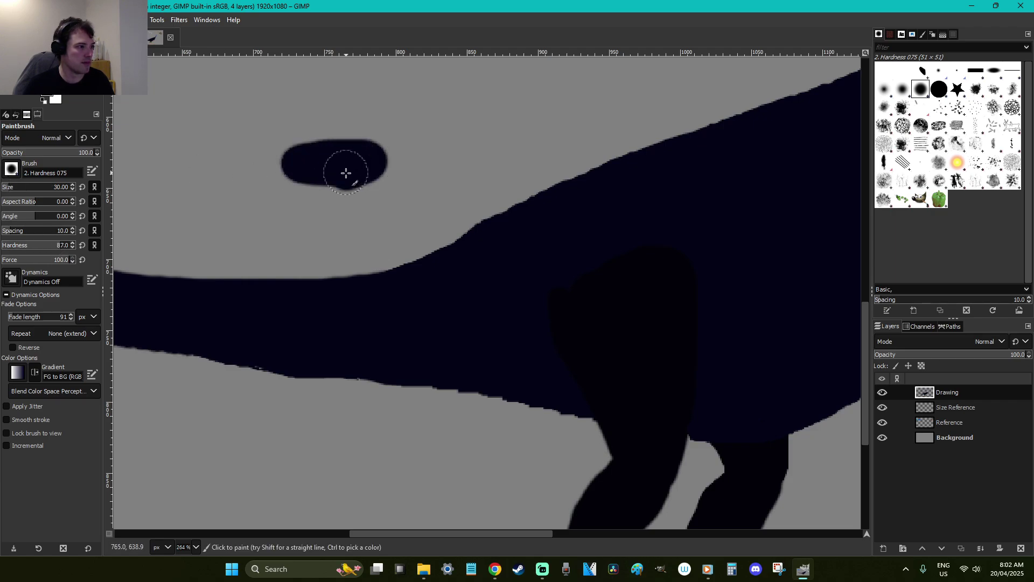
key("ctrl+z")
key("ctrl+y")
key("ctrl+z")
Smooth the upper edge where the tail meets the back with navy paint, using a size 30 brush at hardness 100
mouse_move(501, 237)
left_mouse_down()
mouse_move(340, 288)
mouse_move(204, 298)
left_mouse_up()
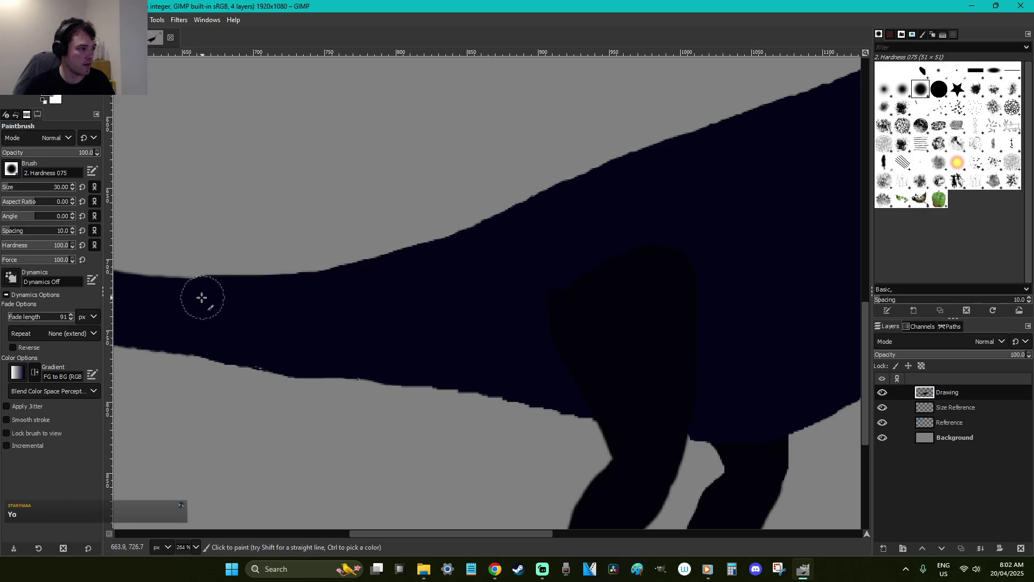
key("r")
scroll(402, 301, "down", 1)
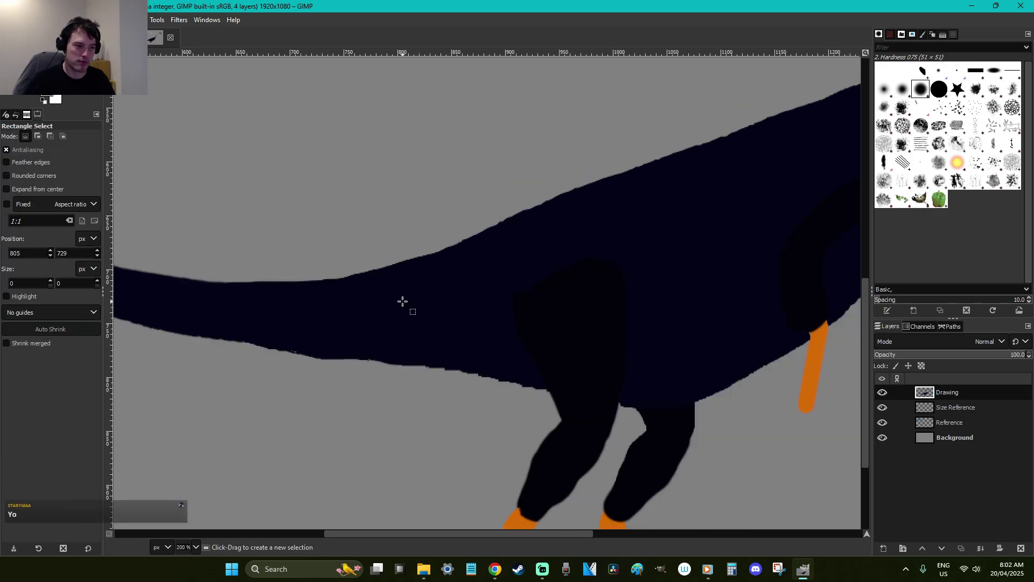
Examine the hand and feet of the reference skeleton up close
scroll(403, 301, "down", 4)
key("z")
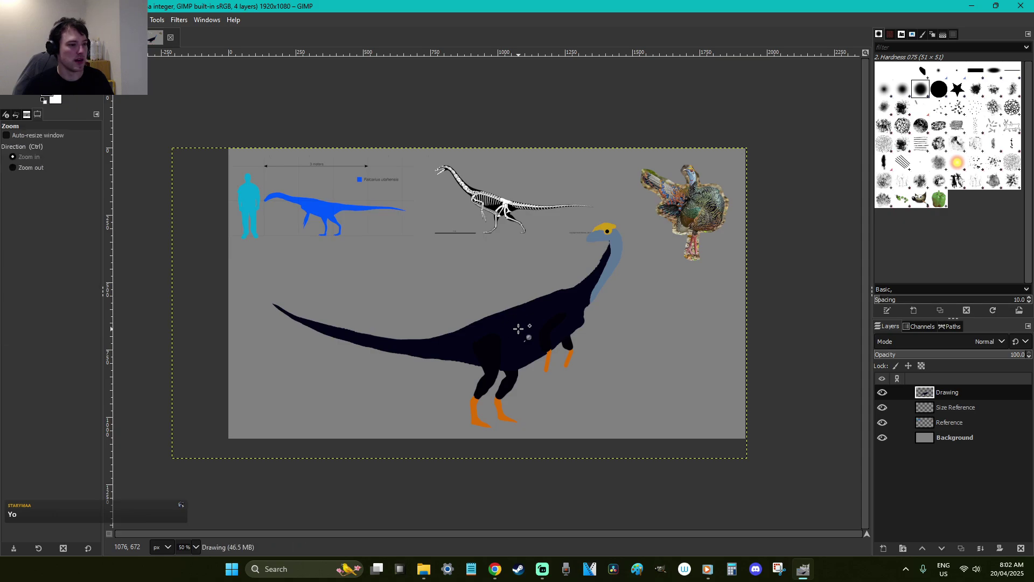
key("r")
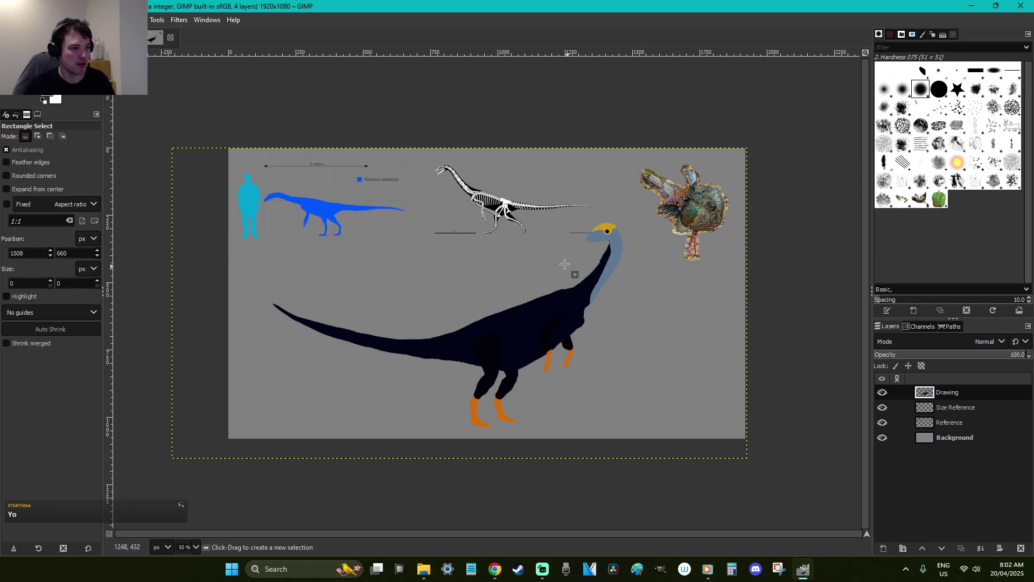
key("z")
left_click_drag(533, 253, 464, 201)
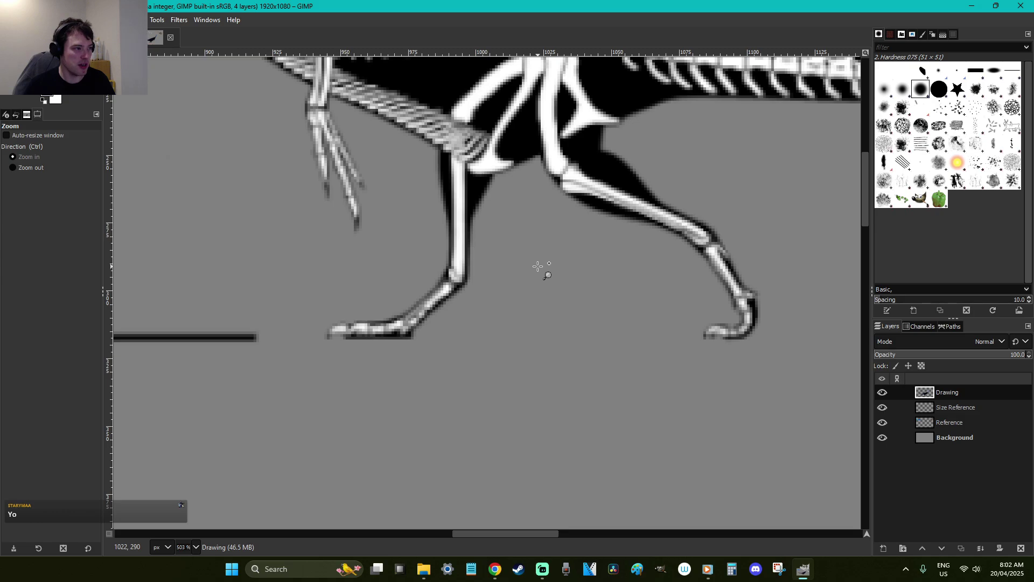
key("shift+ctrl+j")
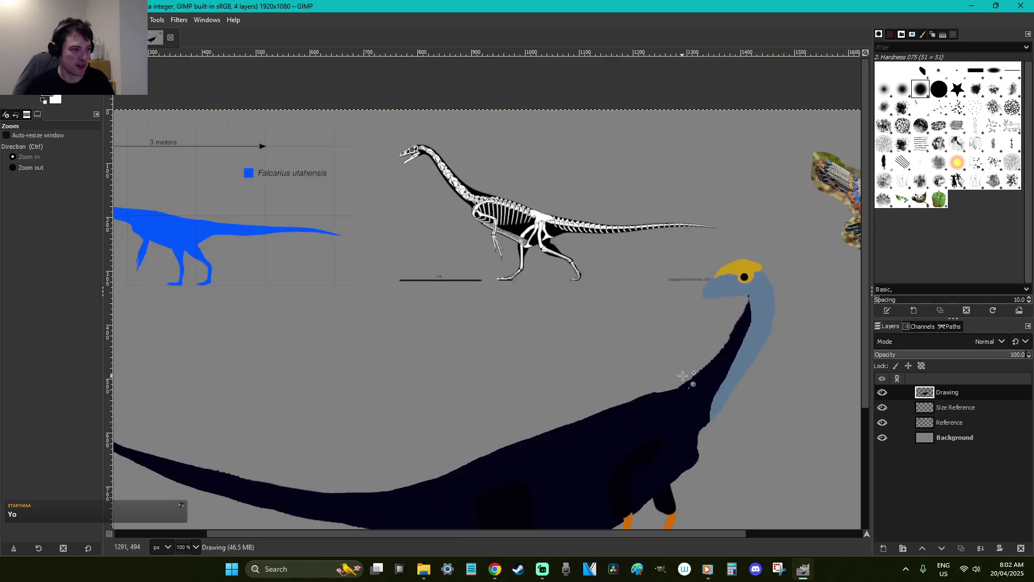
Sample the orange limb colour, then outline the near orange forearm with Free Select and delete it, keeping a small stub at the sleeve
scroll(686, 376, "down", 5)
key("r")
key("z")
left_click_drag(700, 418, 583, 345)
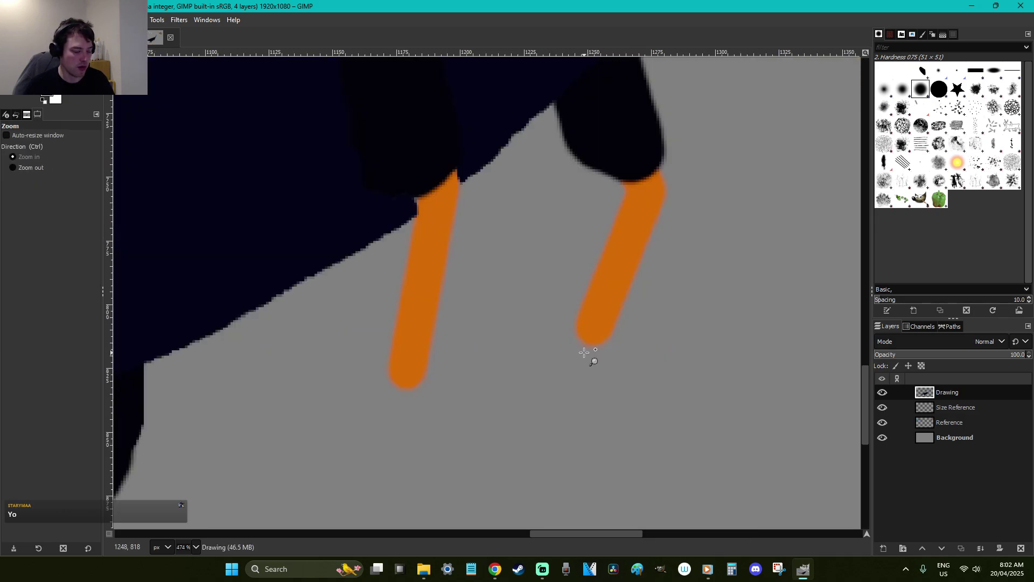
key("o")
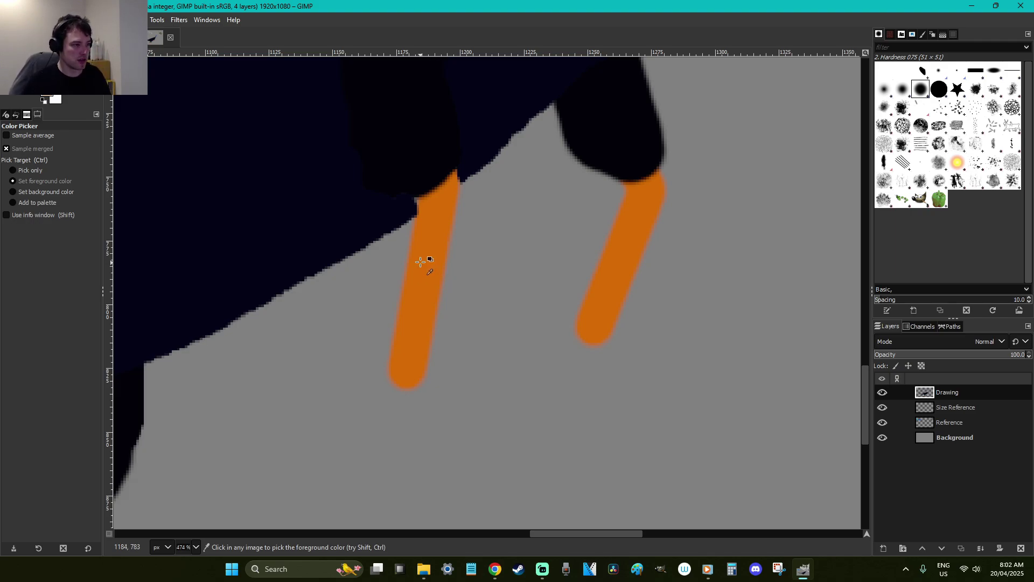
key("f")
mouse_move(417, 214)
left_mouse_down()
mouse_move(498, 287)
mouse_move(419, 431)
mouse_move(354, 383)
mouse_move(384, 263)
mouse_move(416, 216)
left_mouse_up()
key("Return")
key("Delete")
key("r")
left_click(560, 394)
key("f")
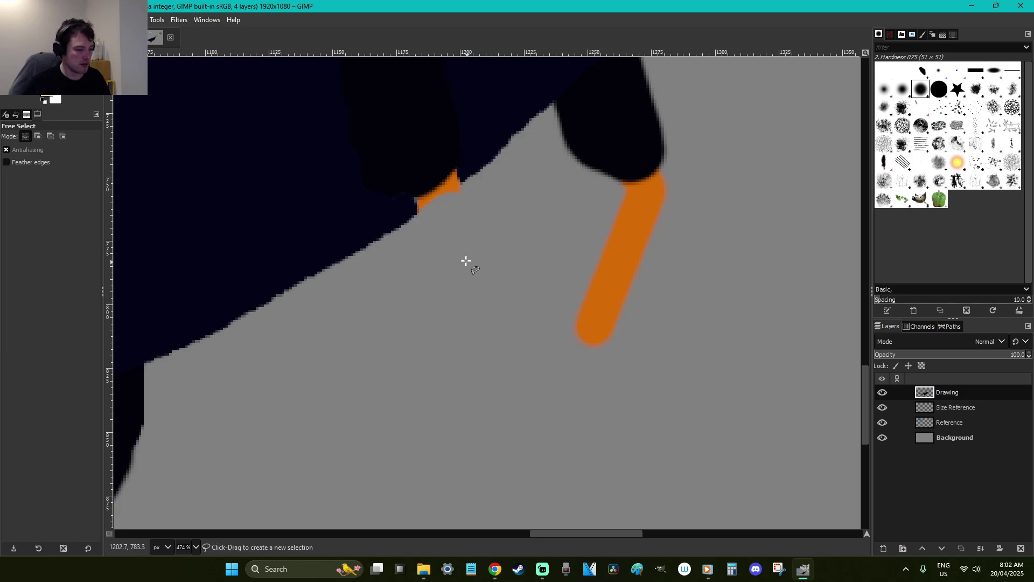
mouse_move(460, 188)
left_mouse_down()
mouse_move(467, 350)
mouse_move(475, 296)
mouse_move(460, 203)
mouse_move(461, 247)
left_mouse_up()
key("Return")
key("r")
left_click(459, 215)
key("f")
key("r")
key("f")
Outline a hand with three pointed claws below the near arm's orange stub using Free Select
left_click(459, 181)
left_click_drag(447, 379, 446, 379)
left_click(451, 288)
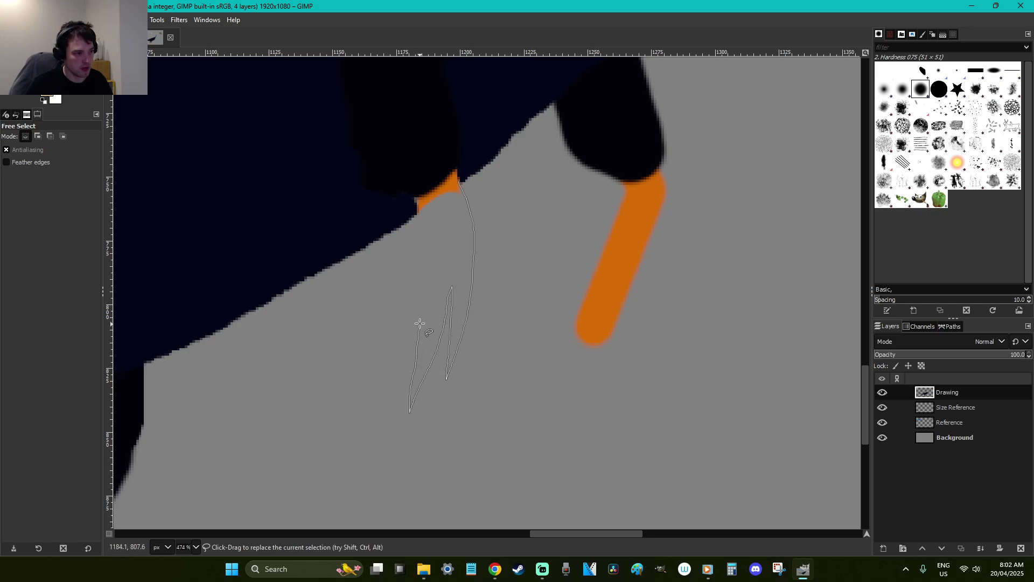
left_click(424, 288)
mouse_move(422, 249)
left_mouse_down()
mouse_move(419, 197)
mouse_move(436, 169)
mouse_move(458, 182)
left_mouse_up()
key("Return")
Fill the clawed hand selection with the sampled orange, paint over its join with the arm, and clear the selection
key("shift+b")
left_click(452, 230)
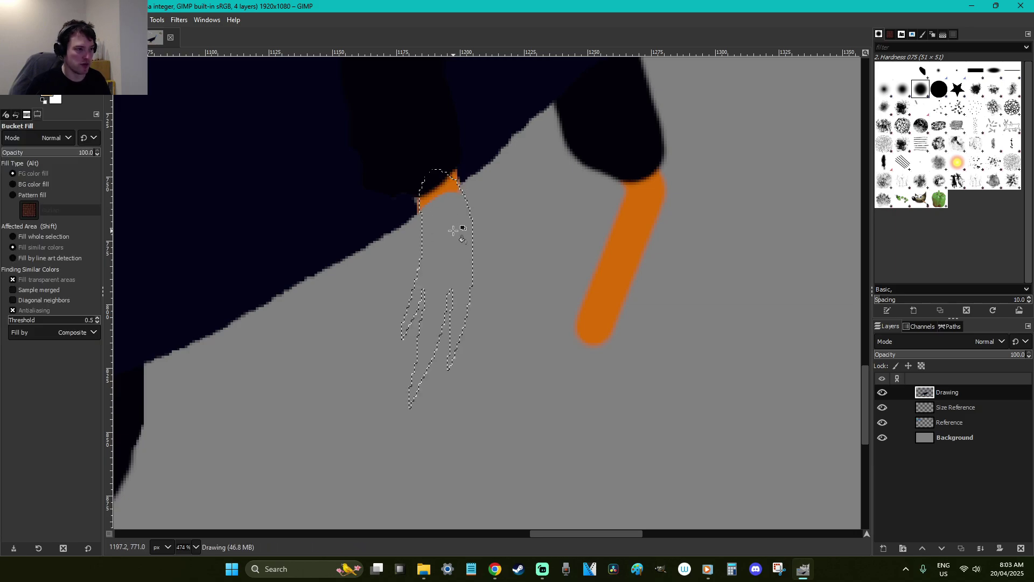
key("p")
left_click_drag(460, 224, 434, 180)
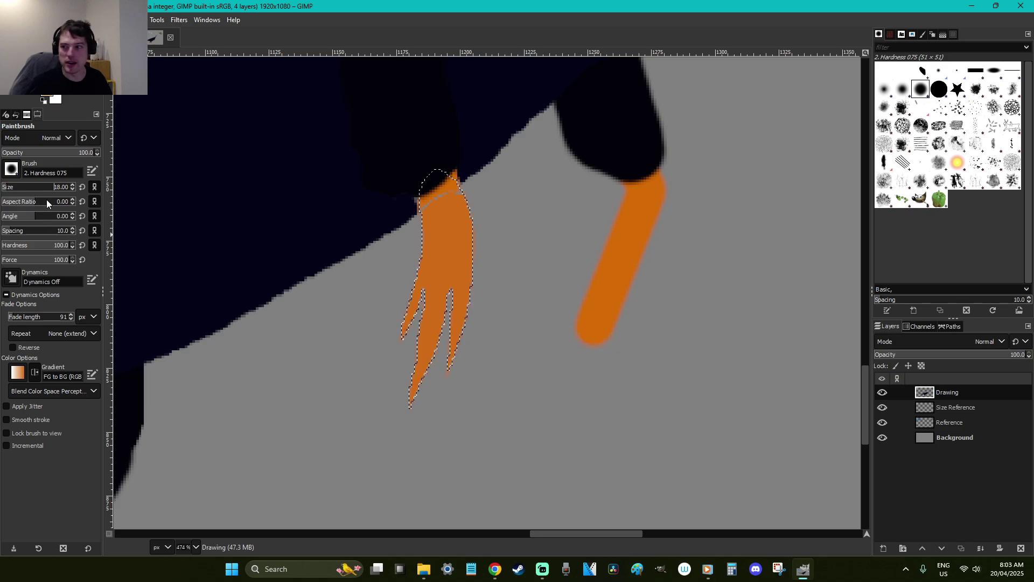
left_click_drag(485, 218, 431, 199)
key("r")
left_click(499, 233)
scroll(503, 235, "down", 5, "ctrl")
scroll(506, 236, "down", 2, "ctrl")
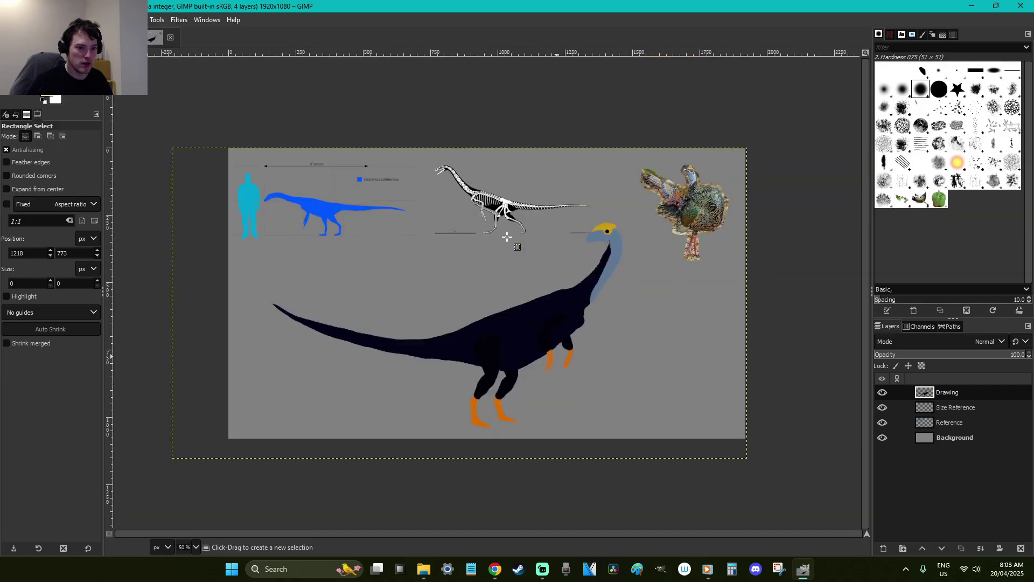
Select the area around the skeleton on the Reference layer and cut it
left_click(964, 423)
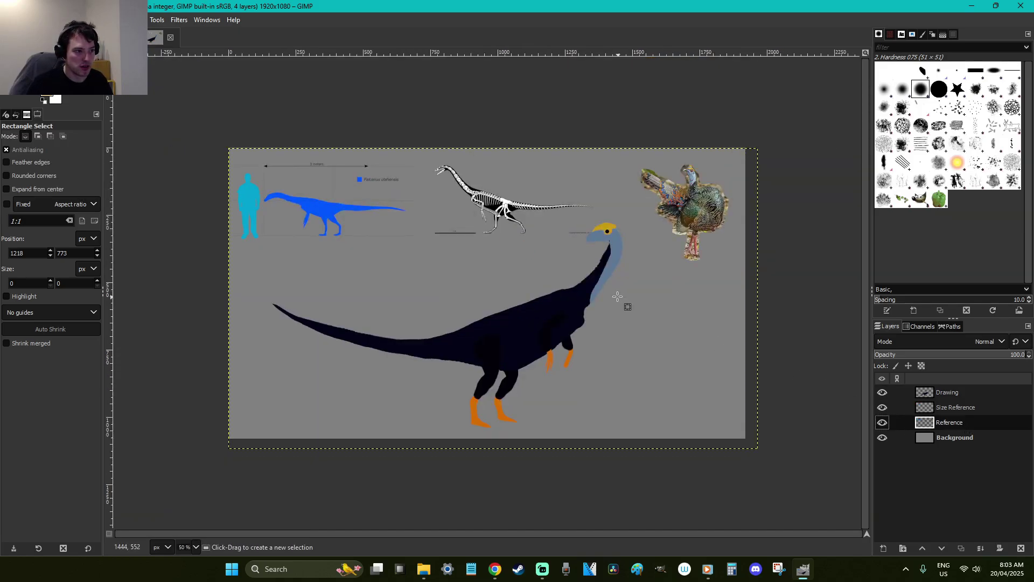
left_click_drag(612, 263, 424, 150)
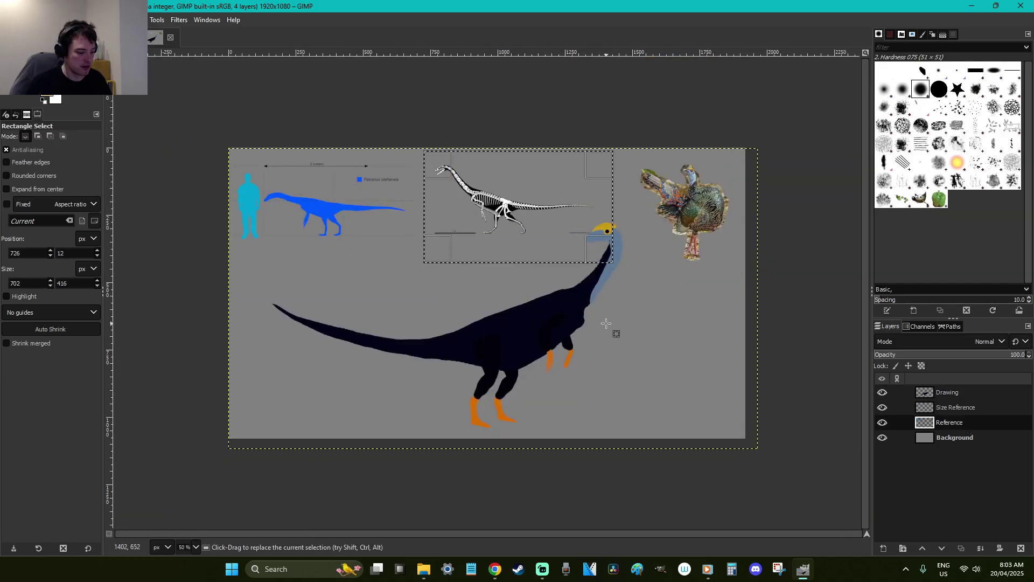
key("ctrl+x")
left_click(608, 325)
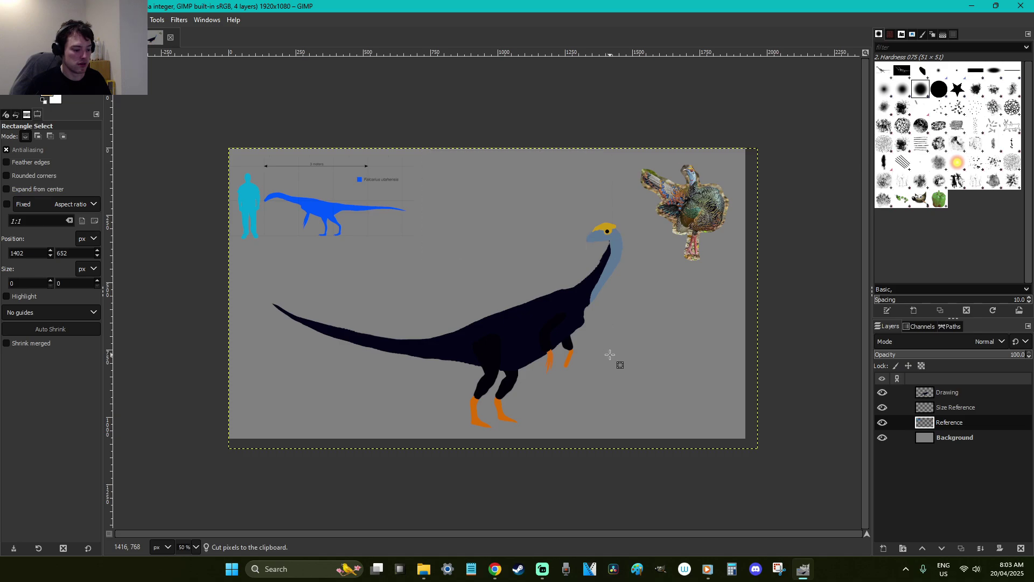
Paste the skeleton, flip it horizontally, and anchor it on the Reference layer next to the drawn dinosaur's arms
key("ctrl+v")
key("shift+f")
left_click(501, 313)
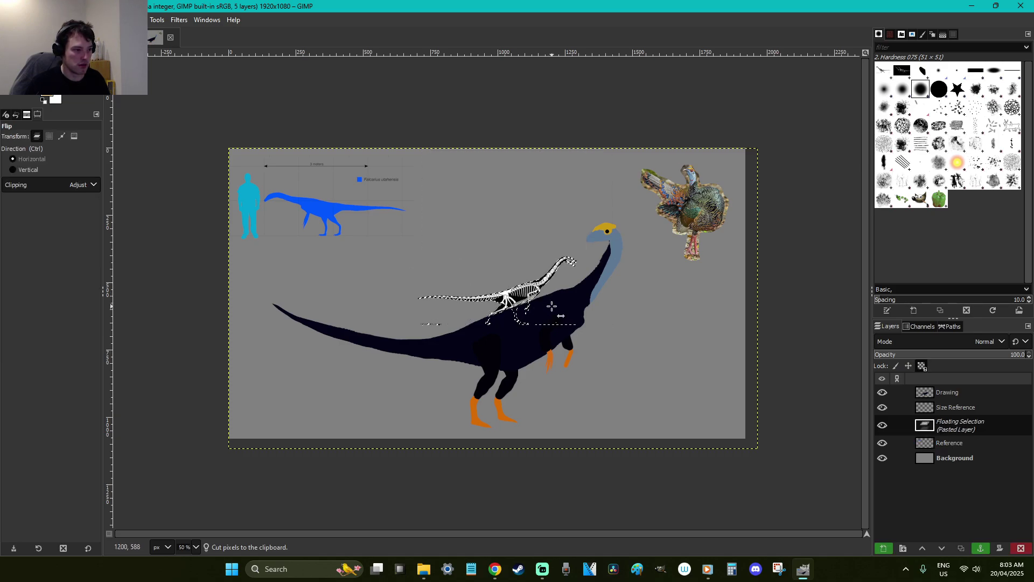
key("r")
left_click_drag(569, 320, 597, 351)
left_click(656, 372)
key("ctrl+z")
left_click(656, 380)
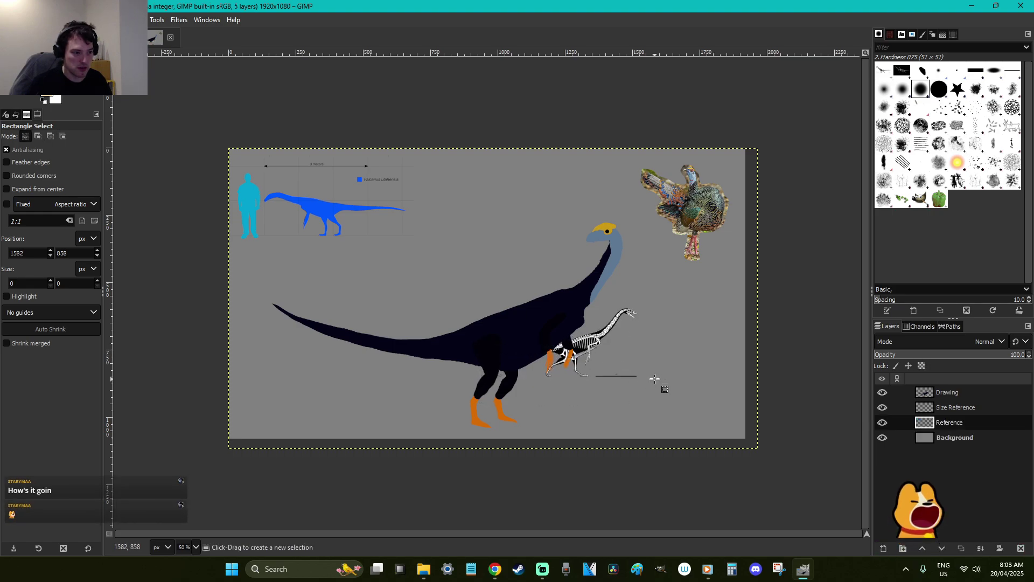
Start a Free Select outline on the near hand, extending its front and middle claws beyond their current tips
key("z")
left_click_drag(631, 401, 489, 327)
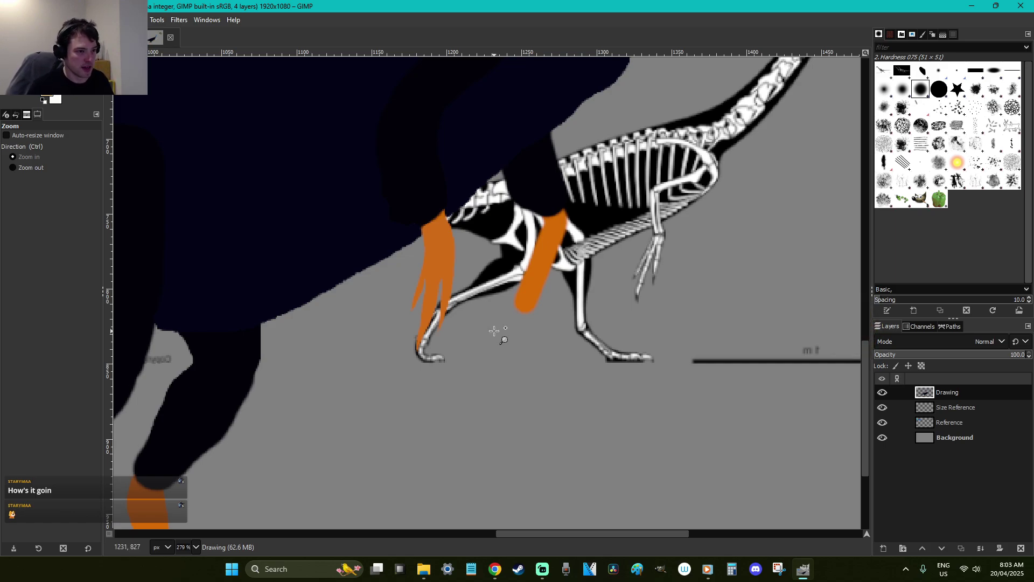
left_click_drag(597, 372, 385, 266)
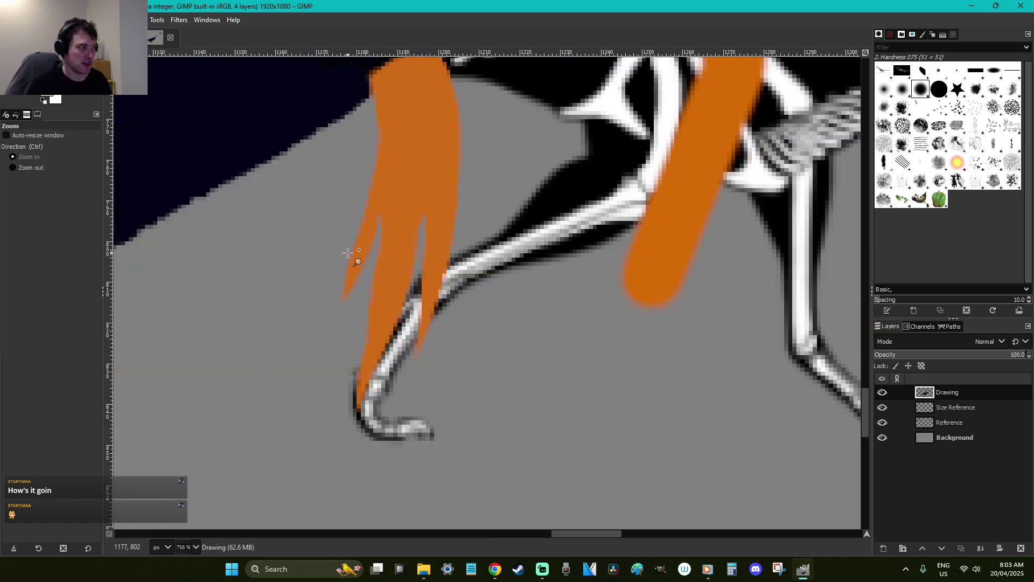
key("f")
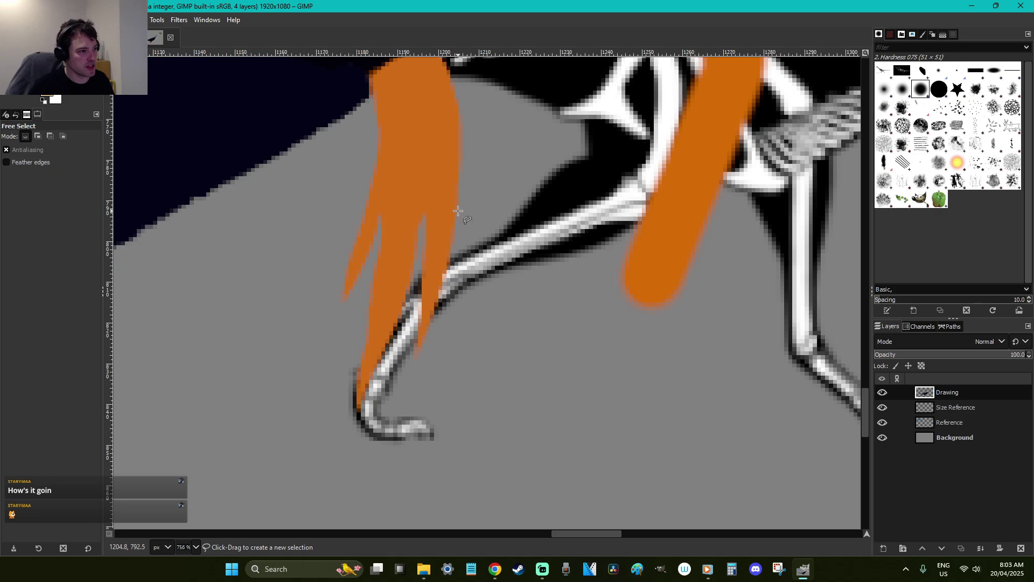
left_click_drag(455, 210, 453, 289)
mouse_move(431, 351)
left_mouse_down()
mouse_move(407, 420)
mouse_move(427, 231)
left_mouse_up()
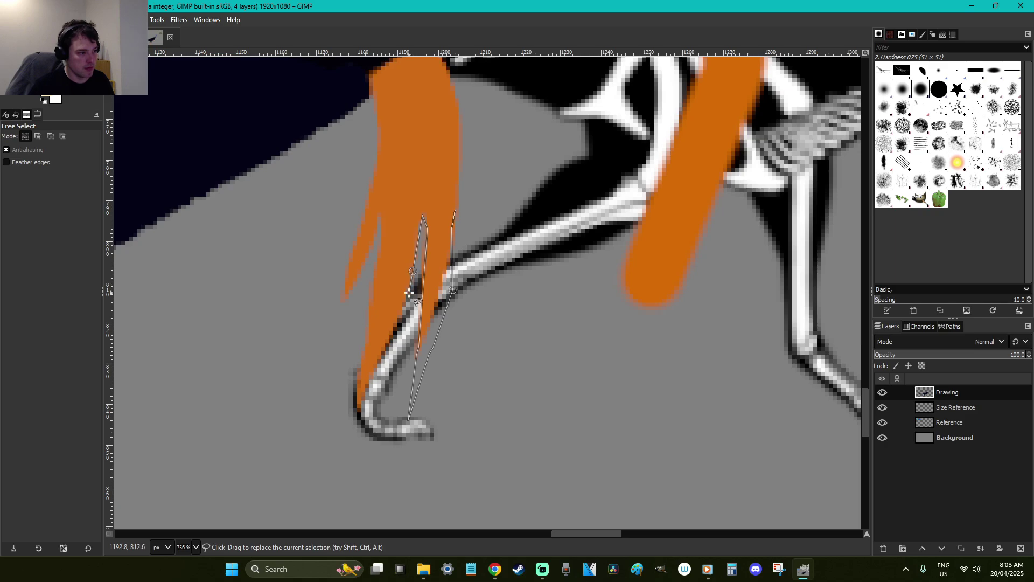
left_click(359, 415)
left_click(342, 446)
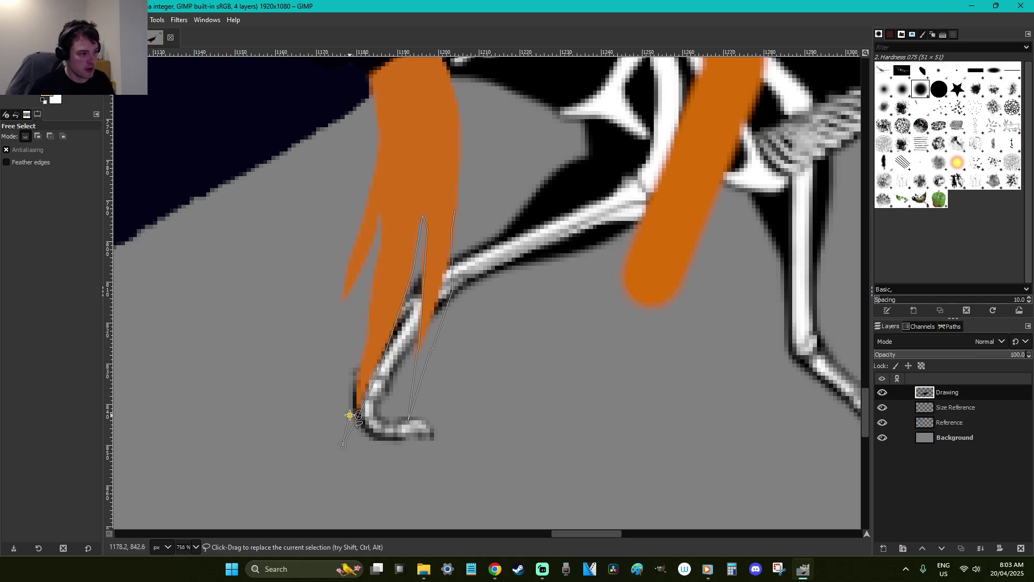
mouse_move(342, 446)
left_mouse_down()
mouse_move(323, 478)
mouse_move(336, 469)
left_mouse_up()
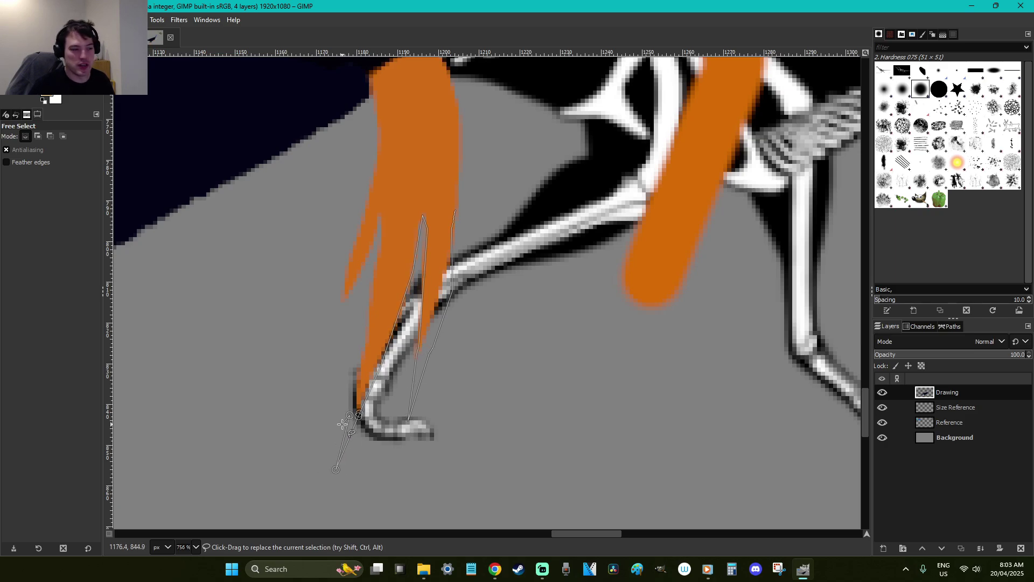
Complete the outline around the near hand's middle and rear claws, lengthening the rear claw, and close the selection across the palm
left_click(366, 305)
left_click(378, 287)
left_click(381, 222)
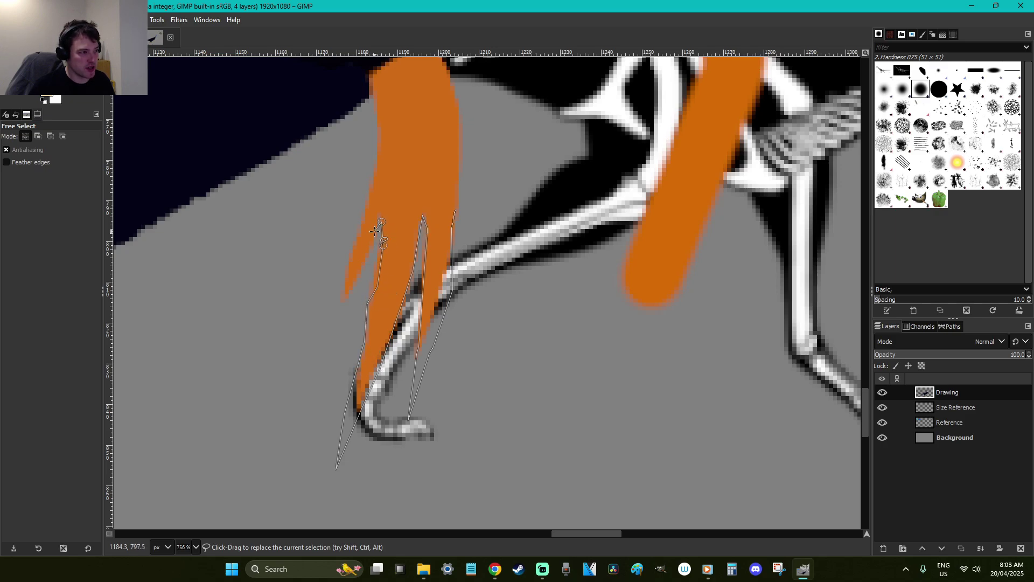
left_click(346, 319)
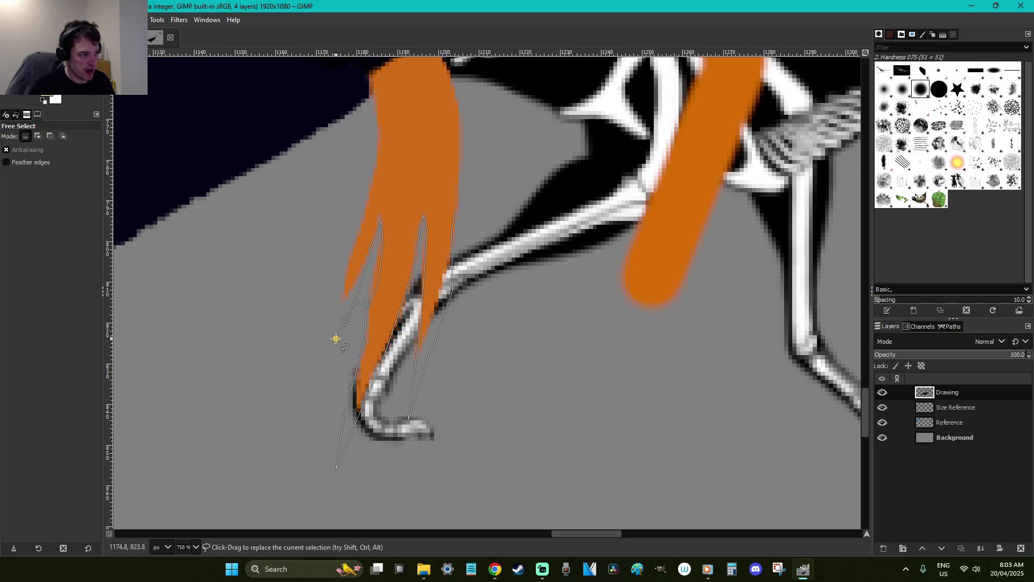
double_click(345, 280)
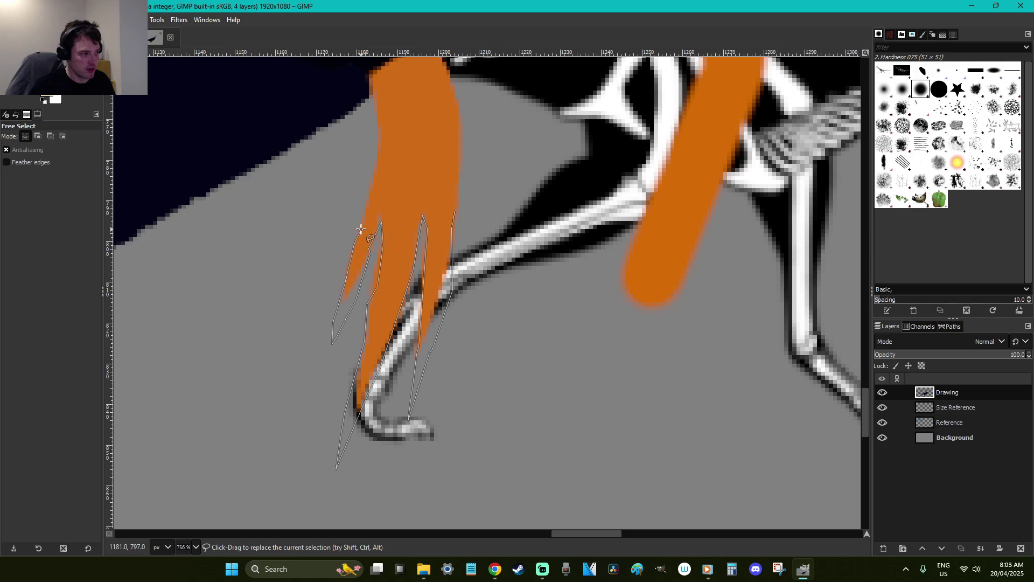
key("Return")
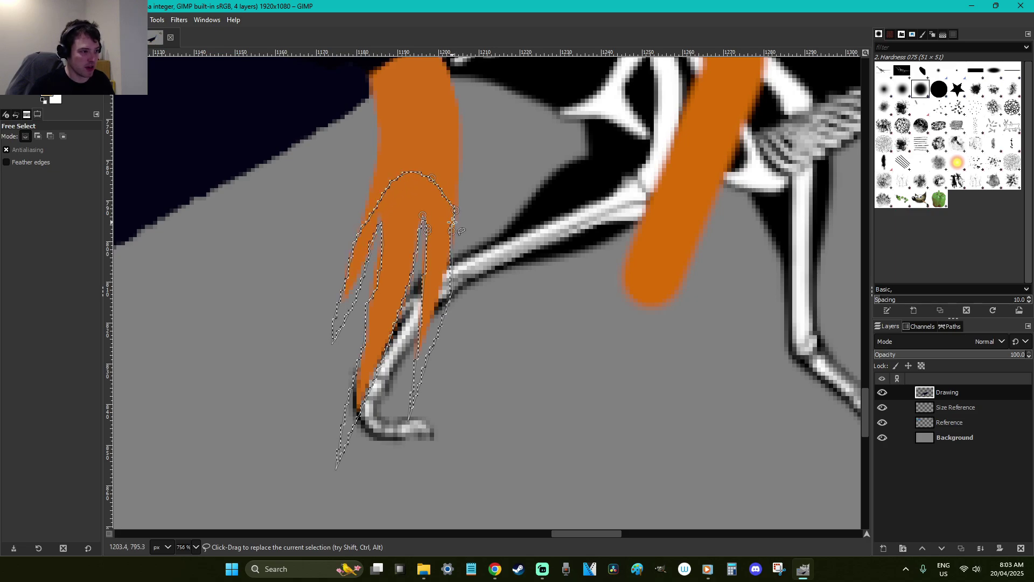
Fill the lengthened claw selection with orange, paint over the unfilled specks, and clear the selection
key("shift+b")
left_click(441, 297)
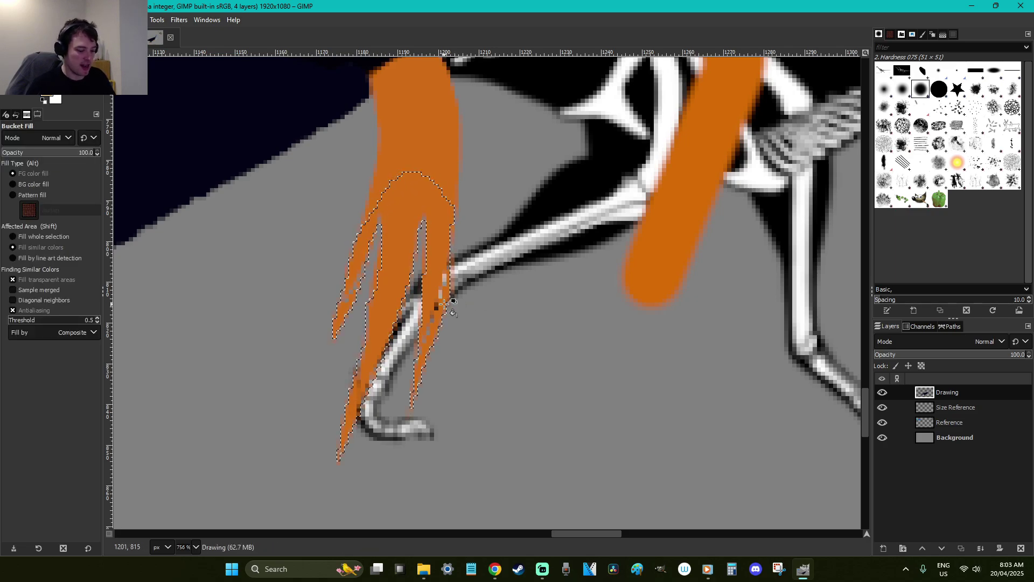
key("p")
mouse_move(353, 301)
left_mouse_down()
mouse_move(333, 436)
mouse_move(314, 443)
mouse_move(411, 216)
left_mouse_up()
scroll(485, 312, "down", 3)
key("r")
left_click(515, 338)
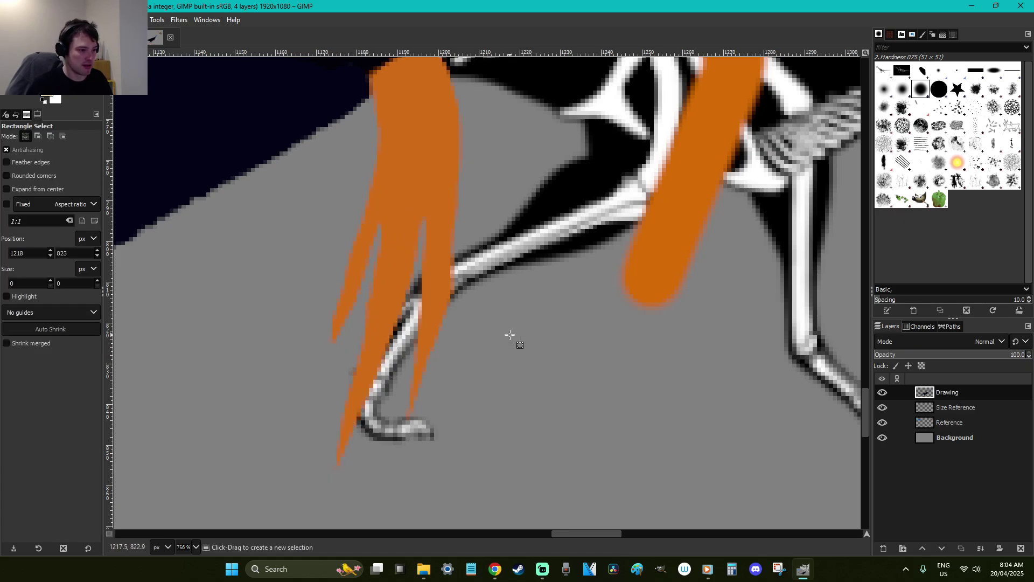
scroll(515, 338, "down", 4)
scroll(509, 335, "down", 3)
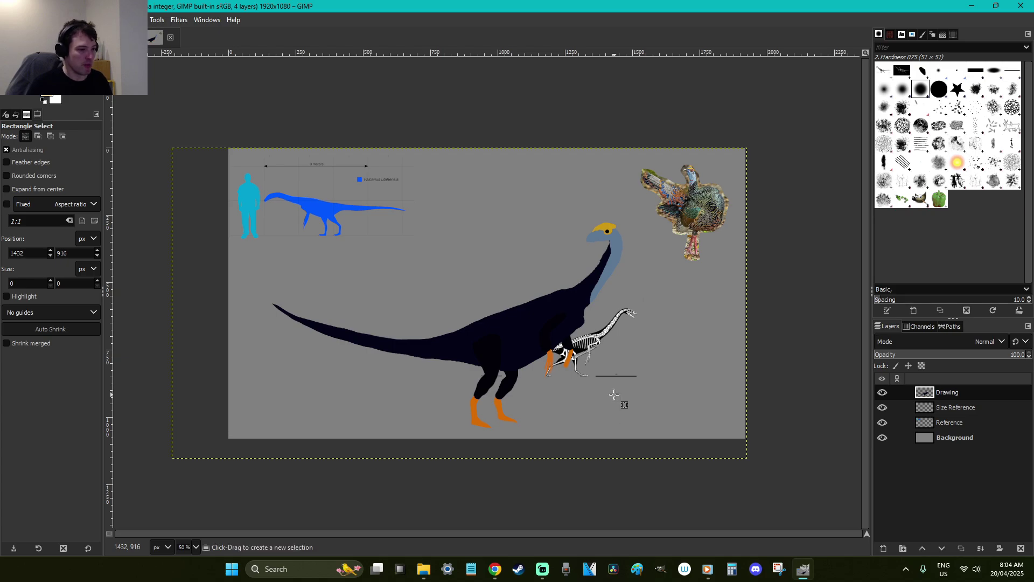
key("a")
left_click(654, 414, "shift")
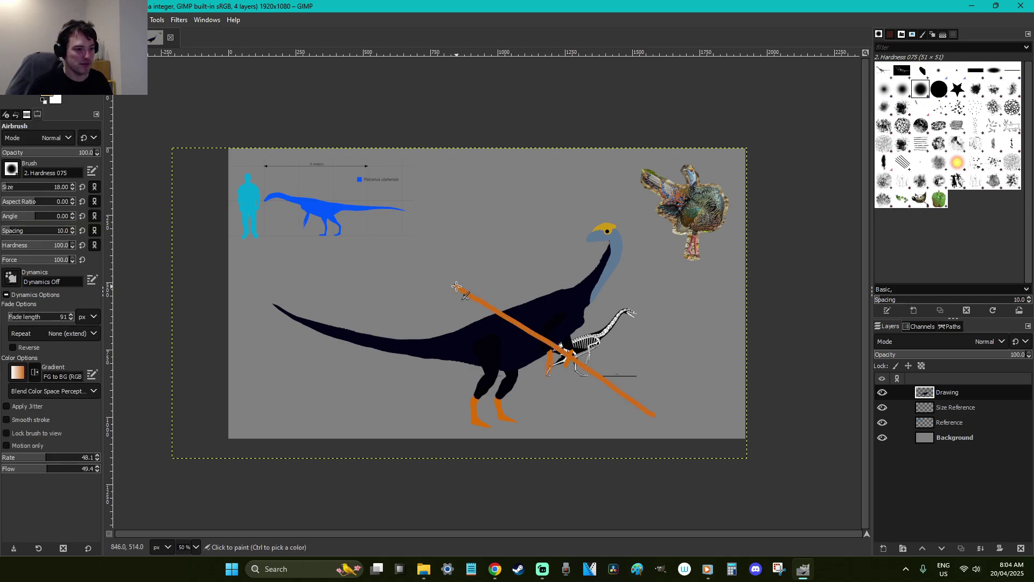
key("ctrl+z")
Select the area around the skeleton with Rectangle Select and cut it from the Reference layer
key("r")
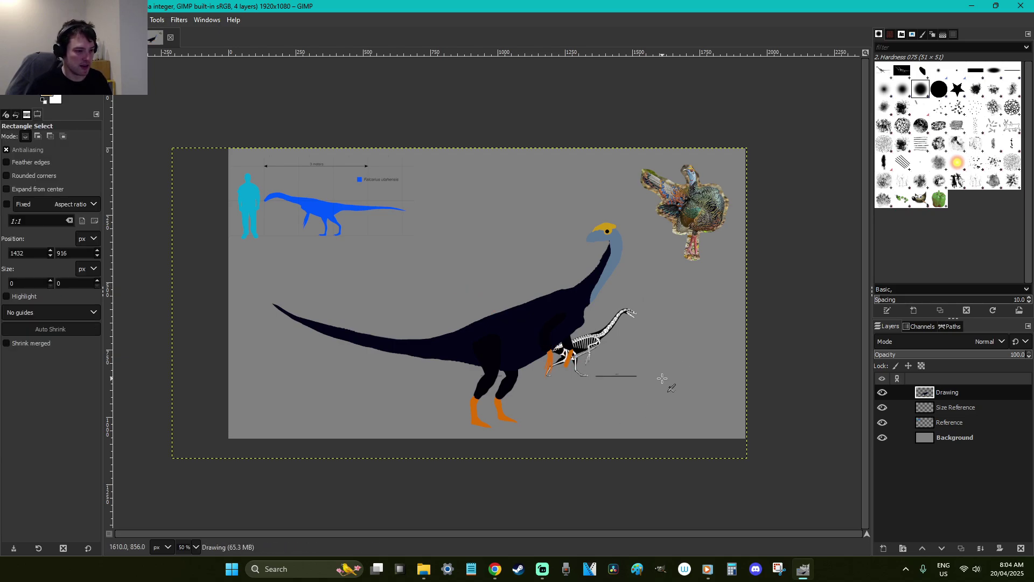
left_click(959, 408)
left_click_drag(667, 404, 397, 289)
key("ctrl+x")
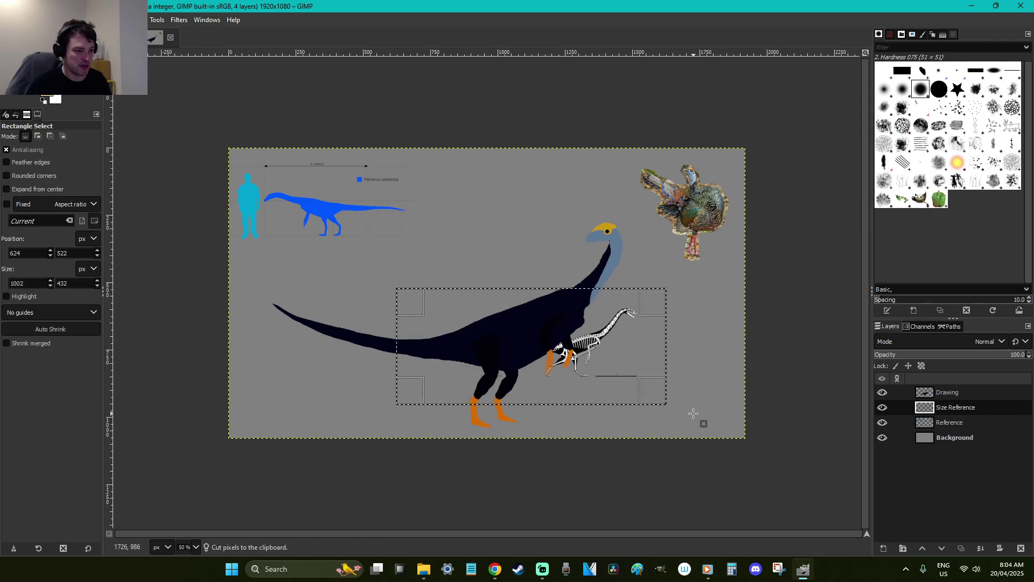
left_click(961, 419)
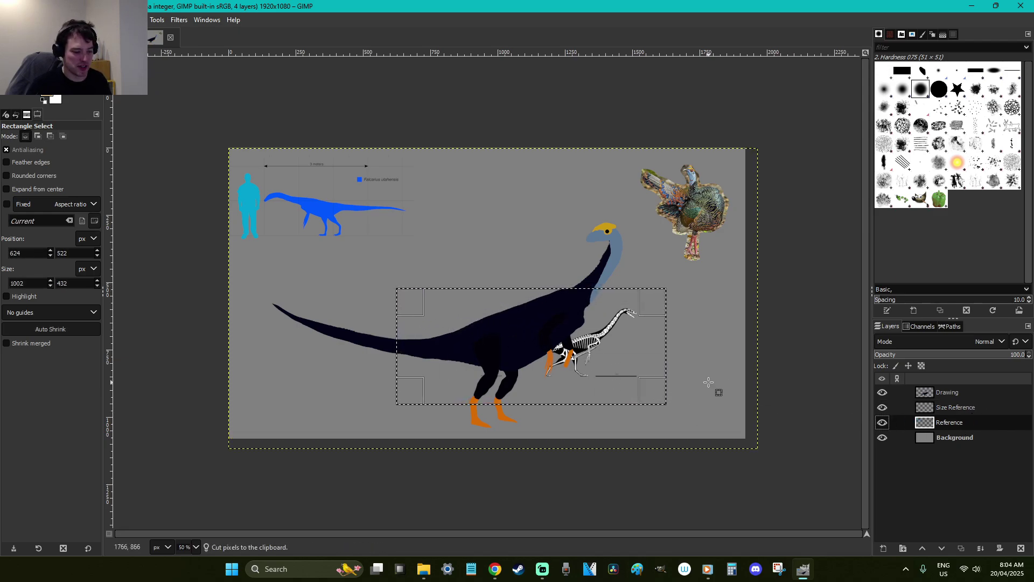
key("ctrl+x")
Paste the skeleton, move it in front of the dinosaur's chest clear of the hands, and anchor it on the Reference layer
left_click(694, 378)
key("ctrl+v")
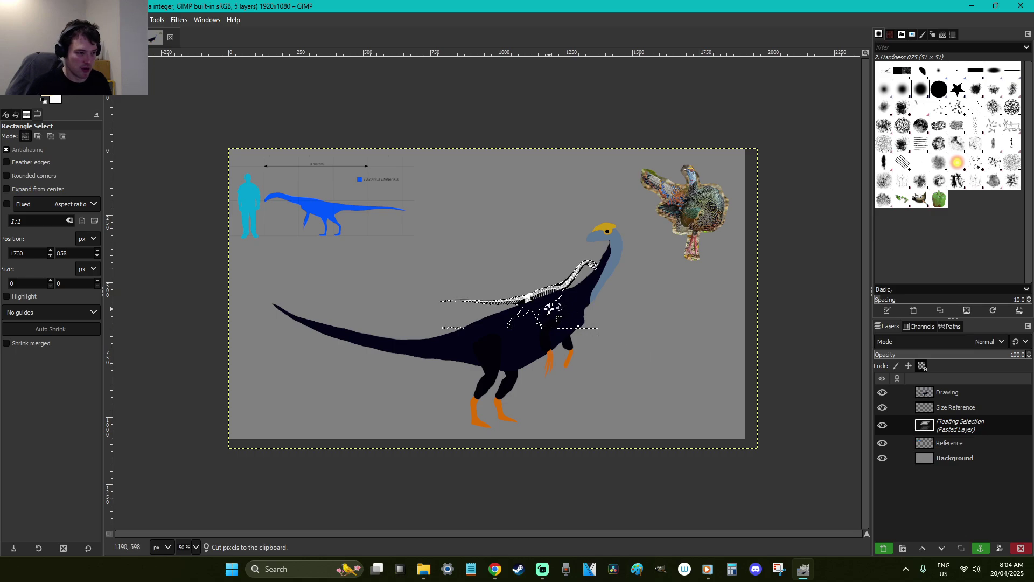
left_click_drag(545, 297, 615, 363)
left_click_drag(553, 303, 633, 323)
left_click(632, 381)
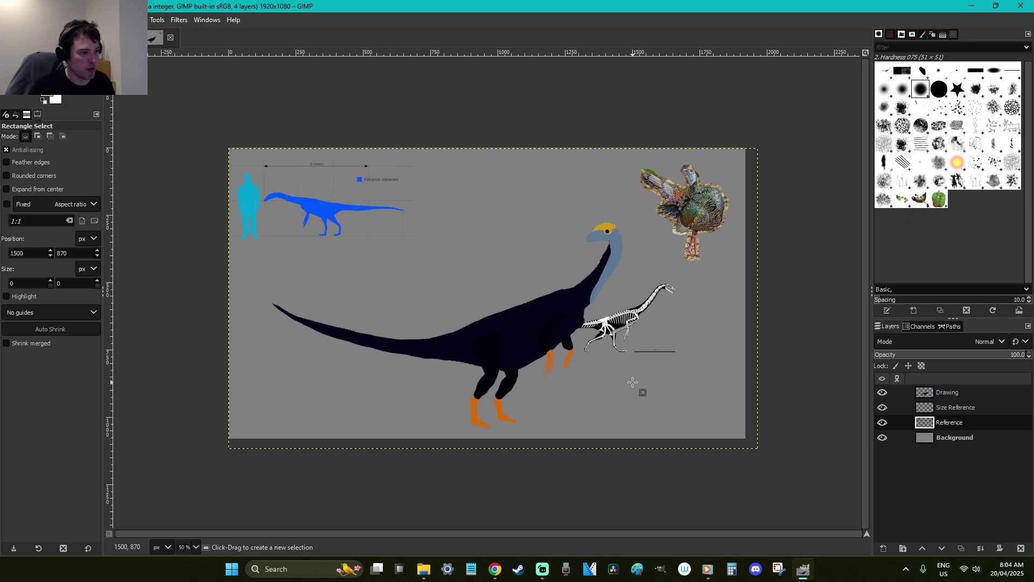
Start a slightly larger Free Select outline on the near hand, tracing a longer front claw and the gap beside the middle claw
key("z")
left_click_drag(632, 382, 707, 415)
left_click_drag(587, 407, 249, 219)
left_click(480, 242)
key("r")
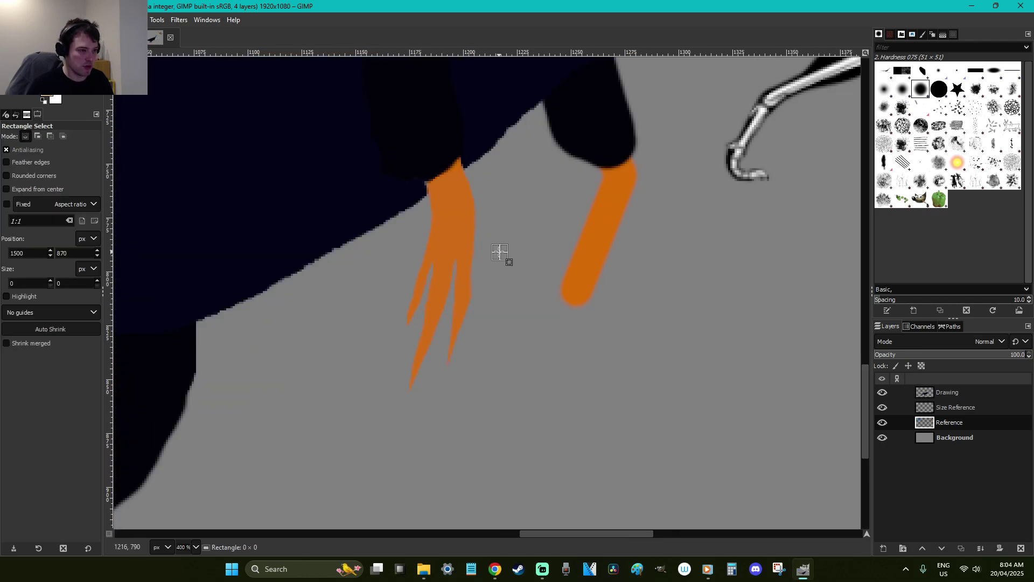
key("f")
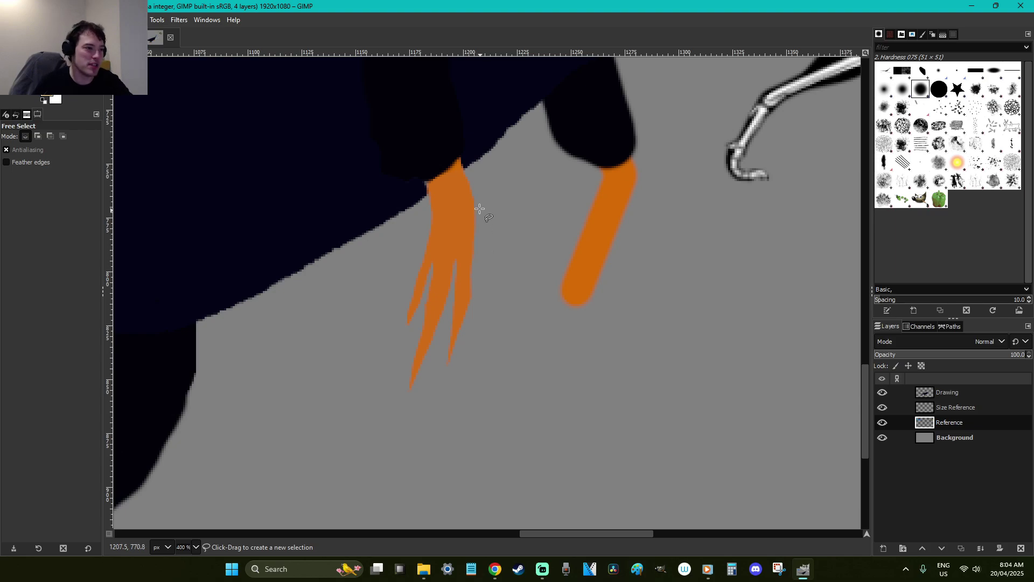
mouse_move(476, 200)
left_mouse_down()
mouse_move(476, 323)
mouse_move(452, 394)
left_mouse_up()
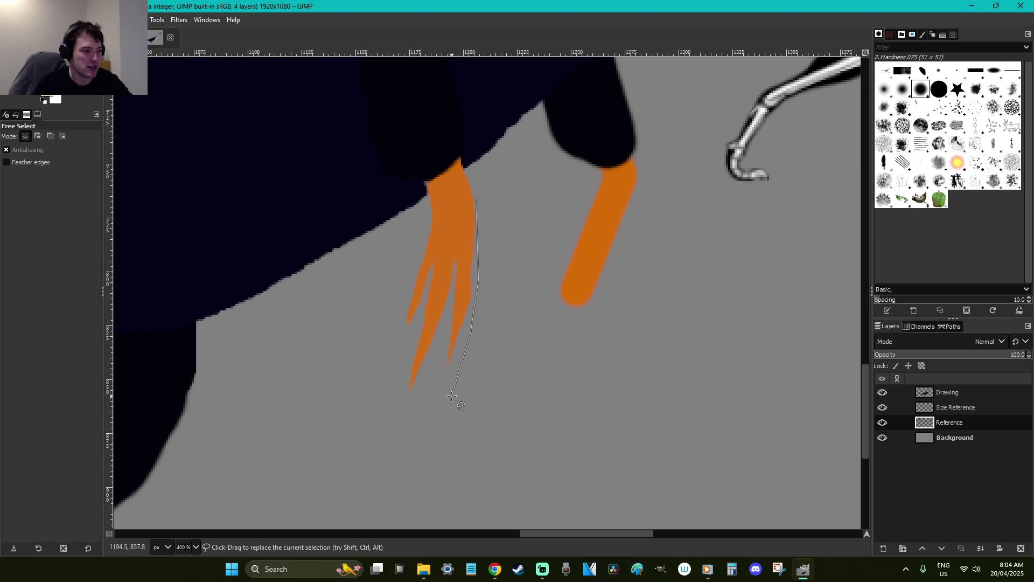
left_click(448, 378)
left_click(450, 361)
left_click(449, 356)
left_click(429, 369)
left_click(432, 375)
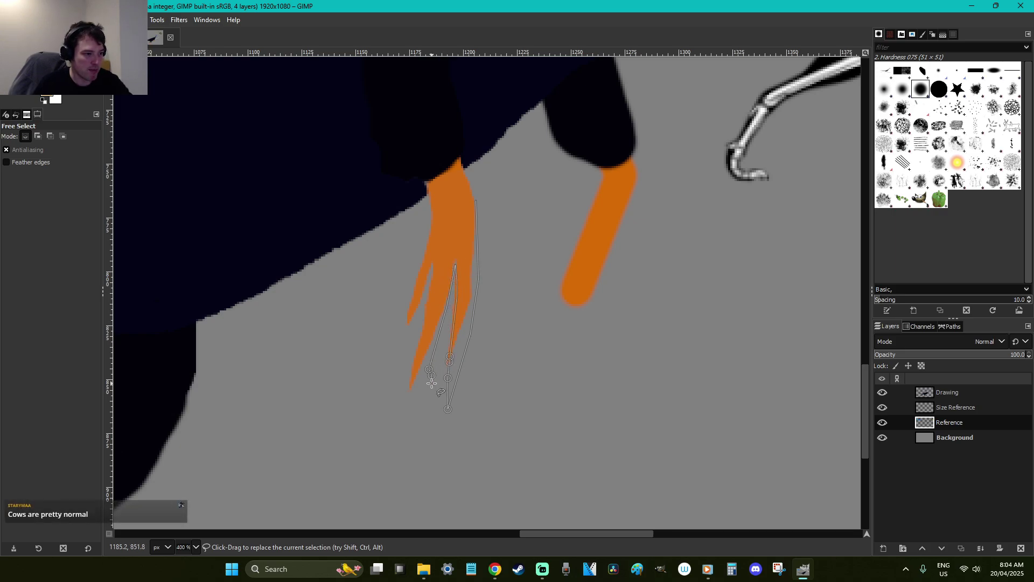
Extend the outline around longer middle and rear claws and close the selection across the back of the near hand
left_click_drag(431, 376, 420, 389)
left_click(392, 446)
left_click(401, 387)
left_click(424, 327)
left_click(432, 271)
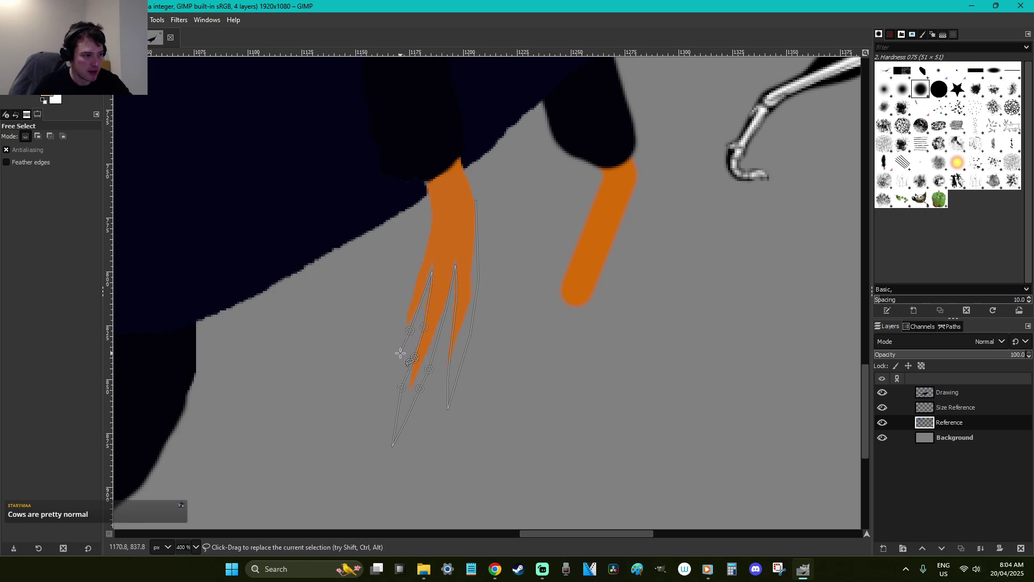
left_click(395, 337)
left_click(474, 202)
key("Return")
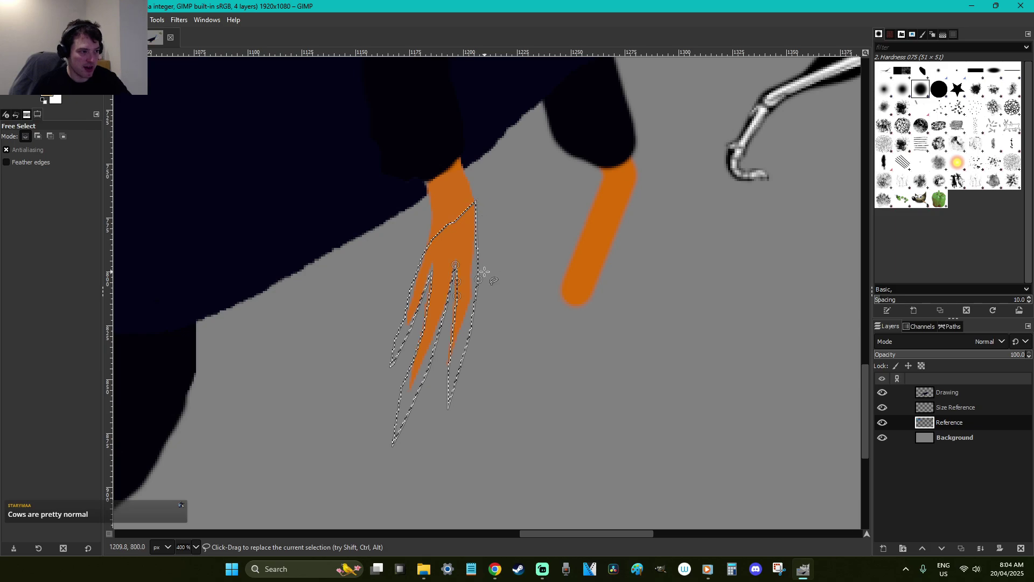
Fill the enlarged hand selection with orange on the Reference layer and clear the selection
key("shift+b")
left_click(458, 351)
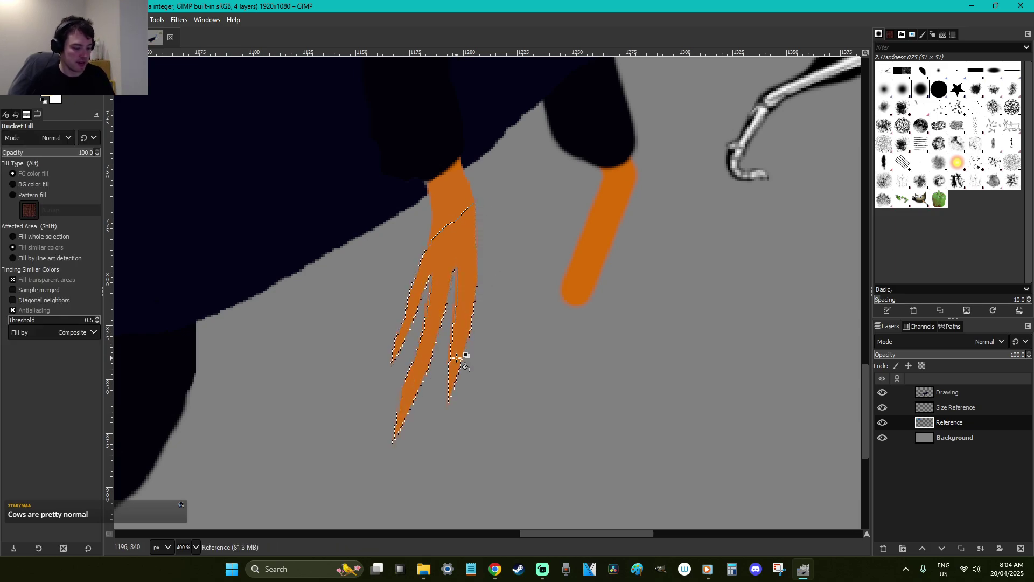
key("p")
key("r")
left_click(533, 408)
Compare the dinosaur's arms and enlarged near hand with the skeleton reference, close up and in the whole drawing
scroll(532, 407, "down", 3)
scroll(532, 406, "down", 2)
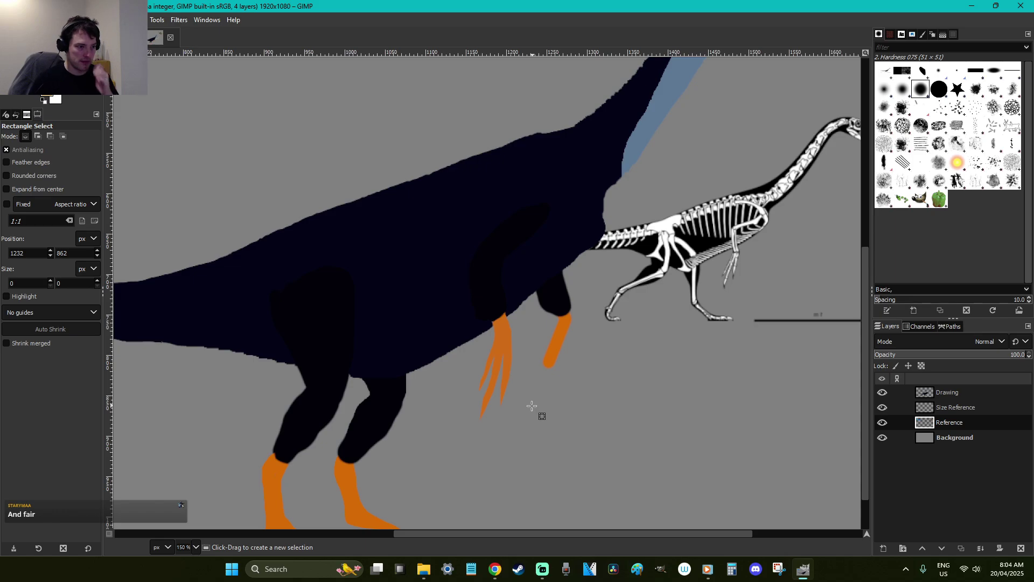
scroll(534, 410, "down", 1)
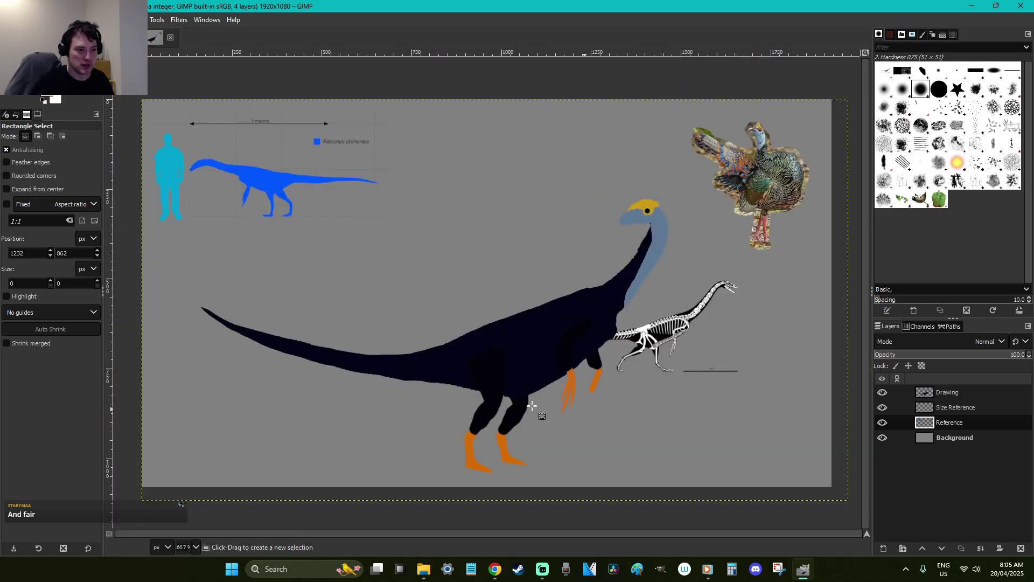
scroll(538, 414, "up", 2)
left_click_drag(595, 534, 739, 532)
left_click(546, 297)
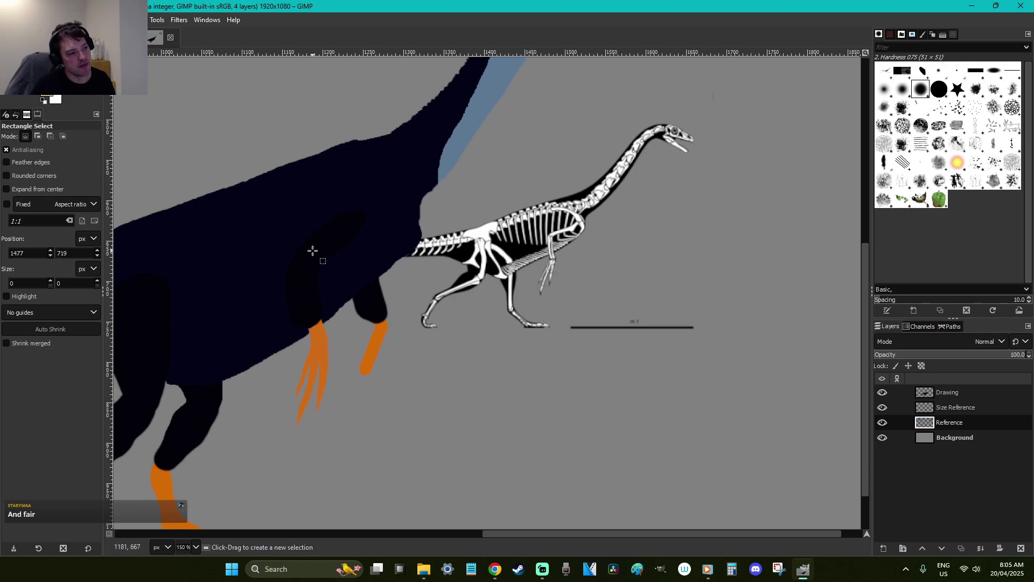
left_click(485, 301)
key("shift+ctrl+j")
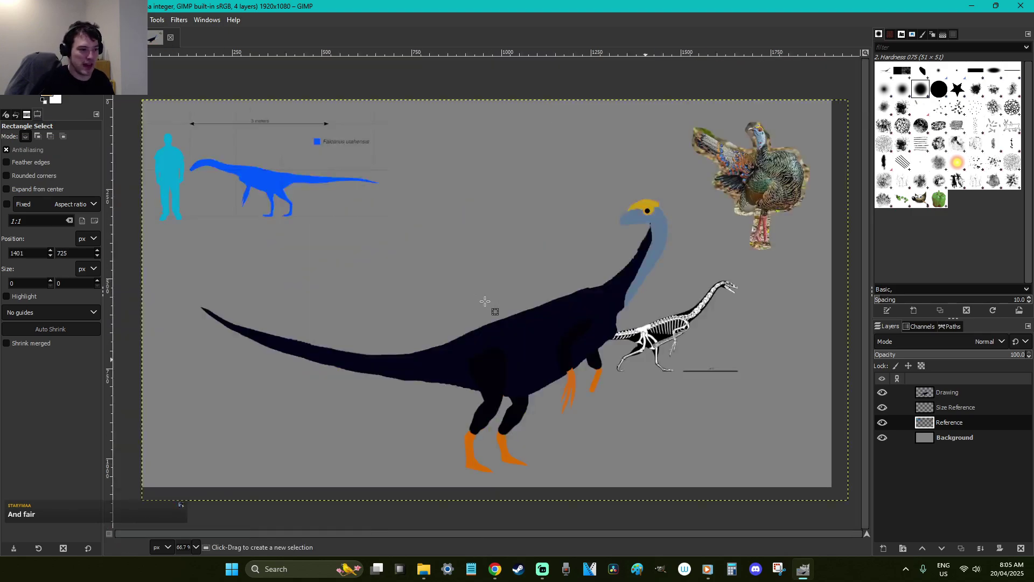
key("1")
scroll(485, 301, "down", 2)
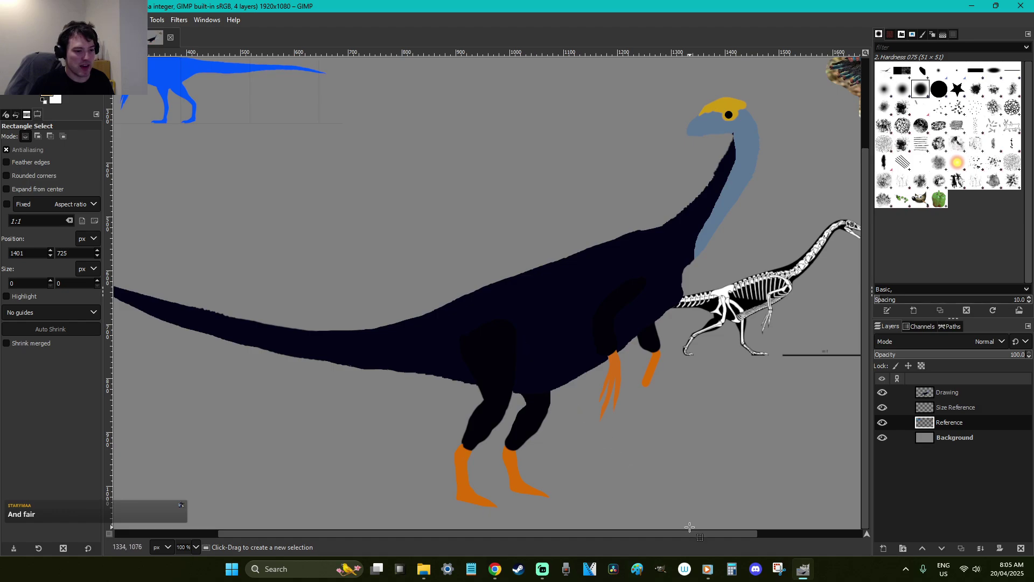
left_click_drag(699, 532, 752, 534)
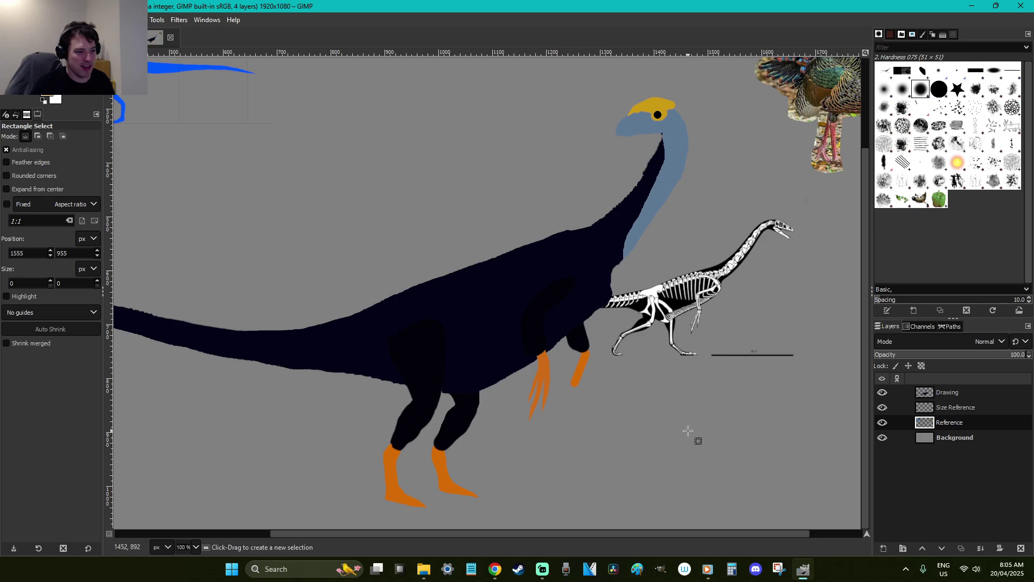
Outline the old far hand with Free Select, delete it from the Drawing layer, and clear the selection
key("z")
left_click_drag(662, 455, 462, 315)
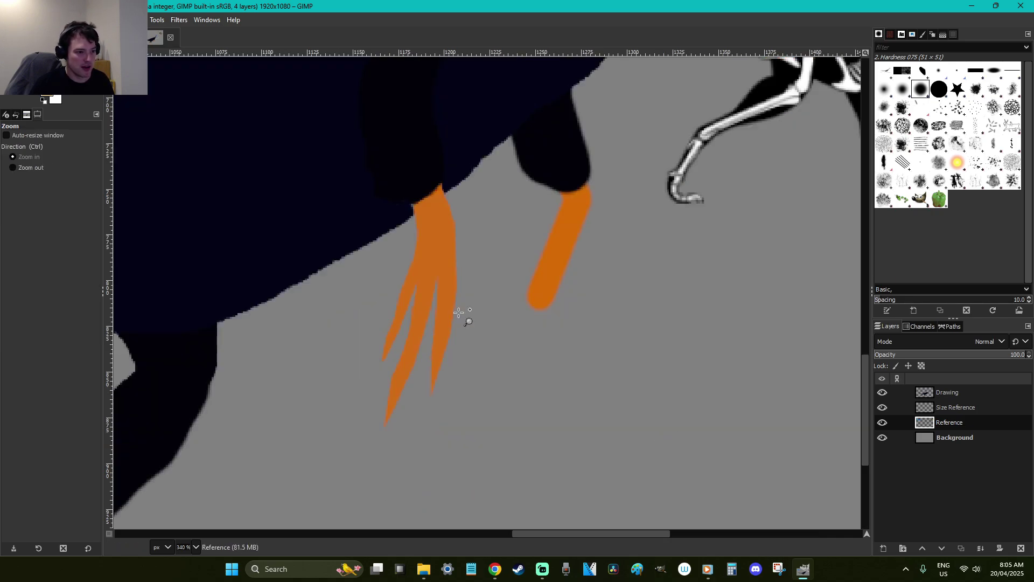
key("f")
left_click_drag(561, 199, 603, 201)
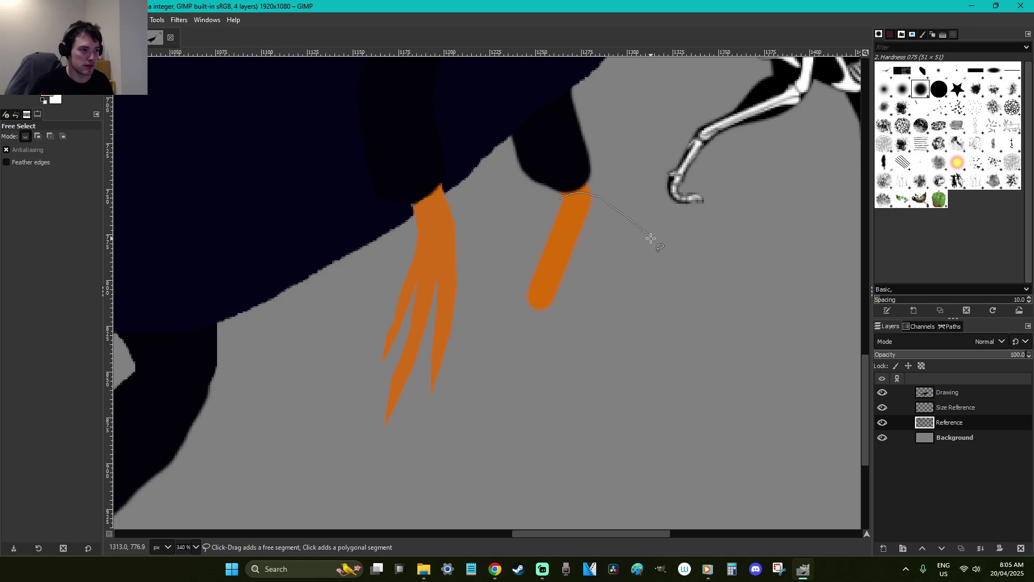
key("Return")
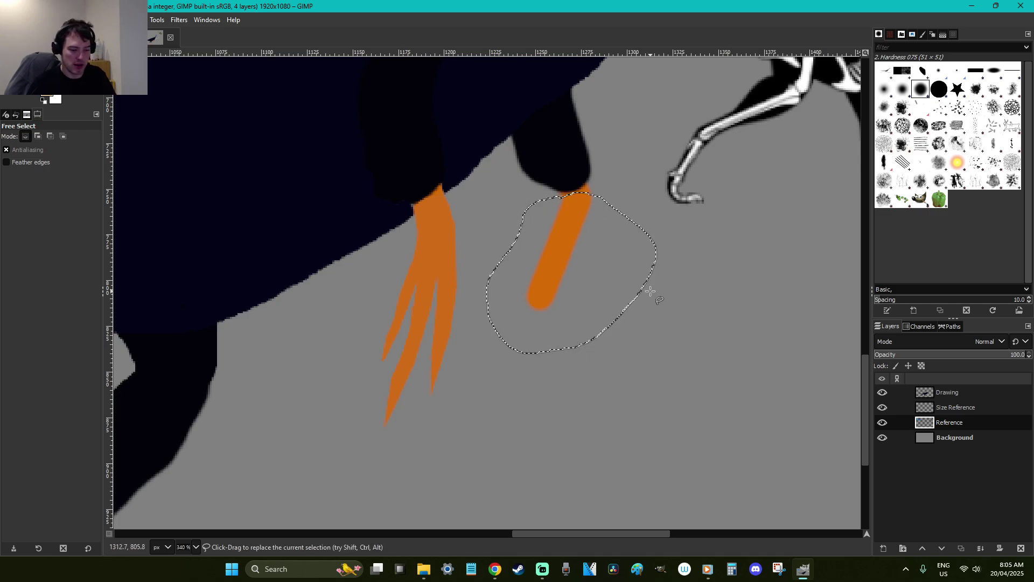
left_click(968, 393)
key("Delete")
key("r")
left_click(636, 360)
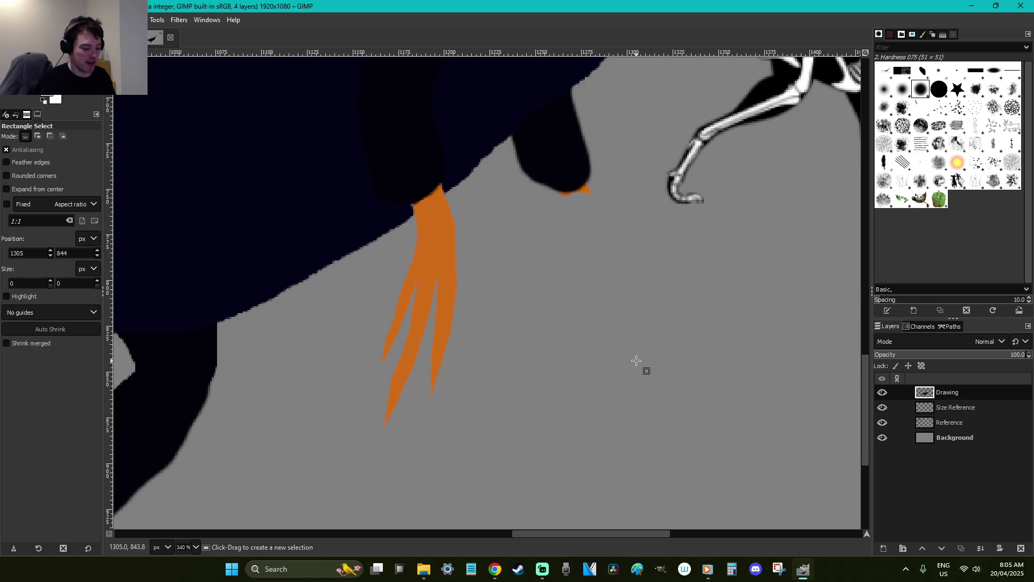
Start a Free Select outline of a new far hand from the wrist, tracing the rear finger and the gap beside the middle finger
key("f")
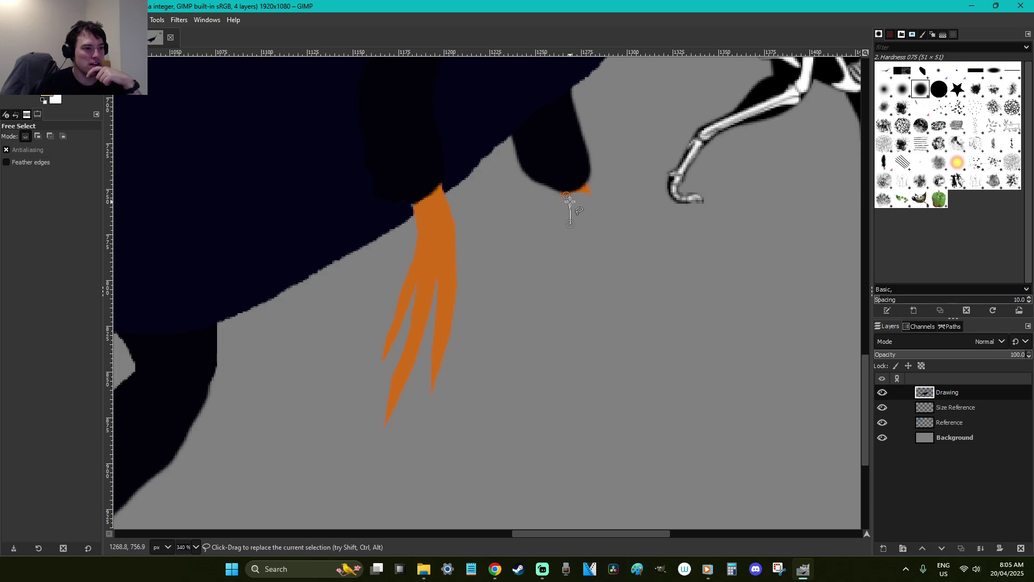
left_click(563, 193)
left_click(570, 223)
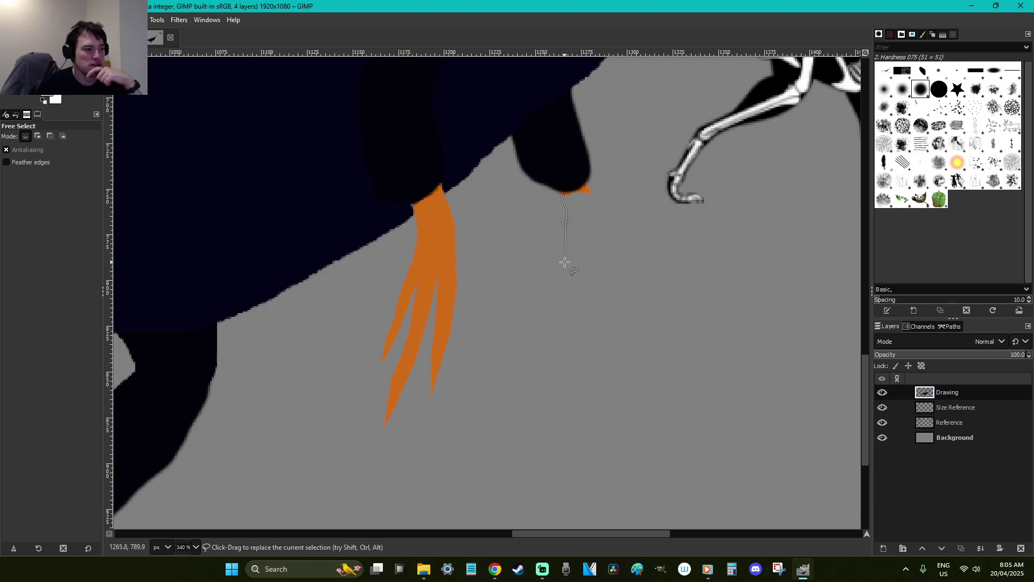
left_click(549, 311)
left_click(561, 281)
left_click(572, 254)
left_click(575, 278)
left_click(570, 312)
left_click(562, 320)
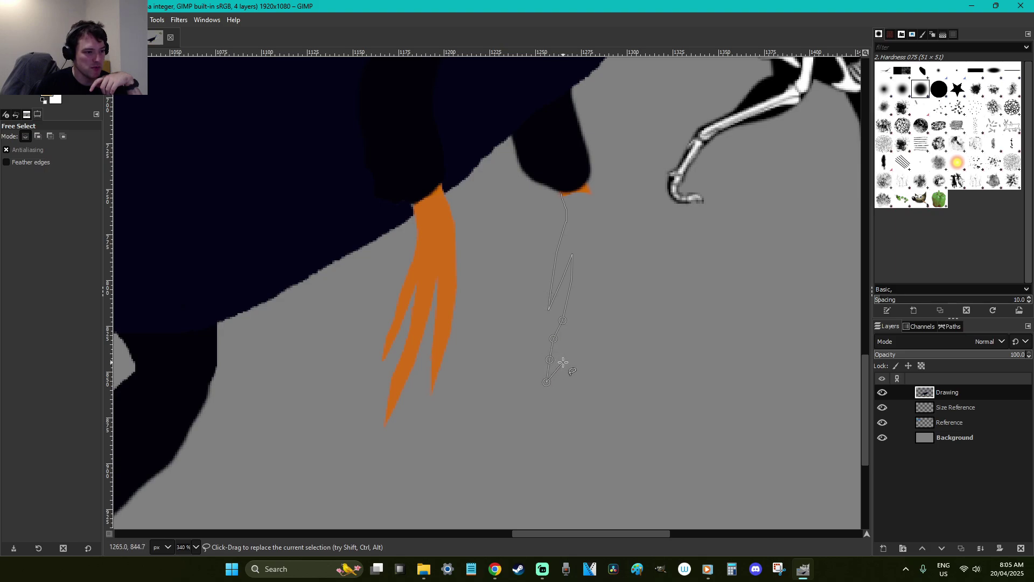
Extend the far hand's outline around the middle and front fingers and close the selection at the wrist
left_click(545, 383)
left_click(584, 299)
left_click(598, 280)
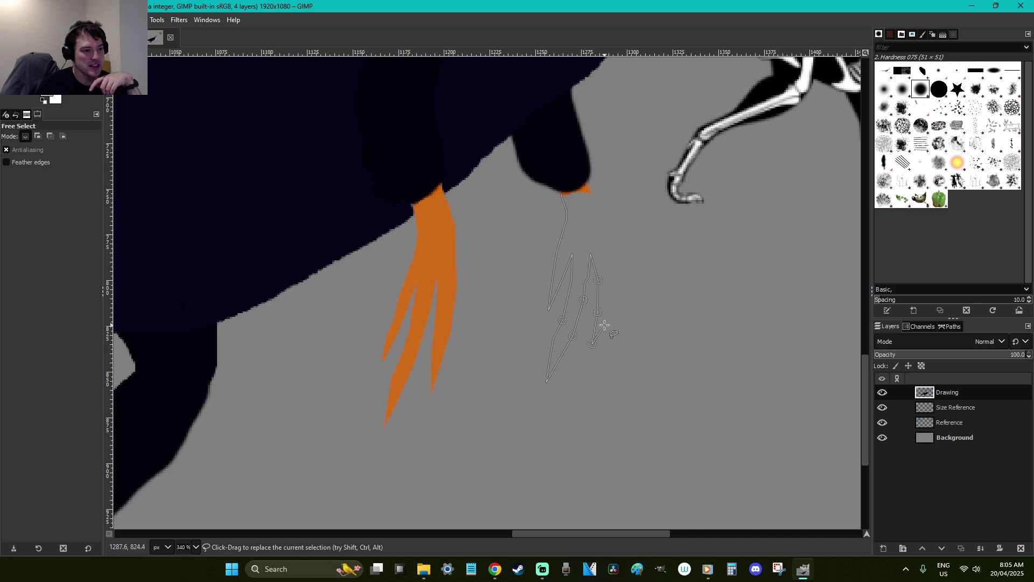
left_click_drag(590, 254, 594, 263)
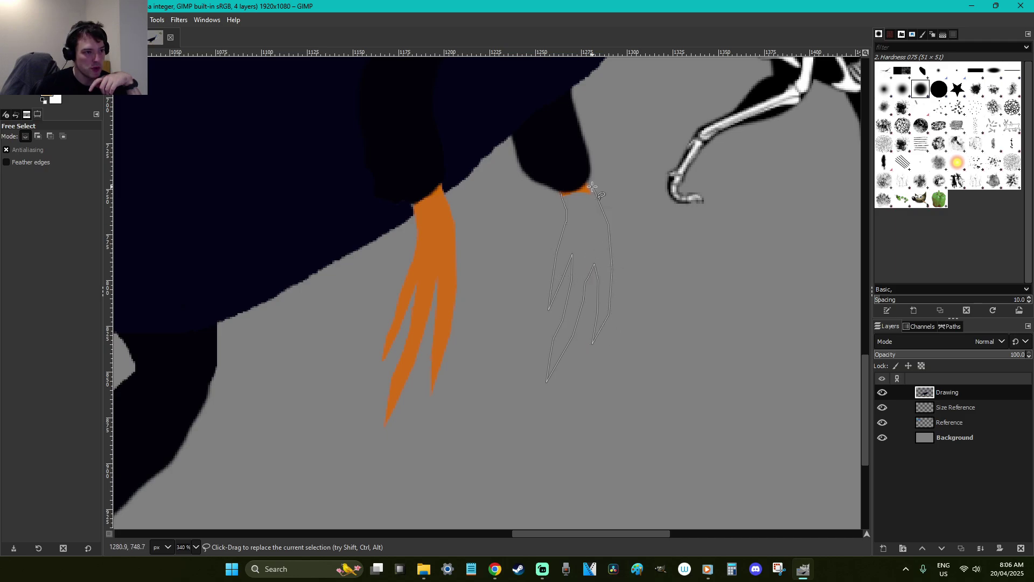
left_click(562, 193)
key("Return")
Fill the far hand selection with the near hand's orange on the Drawing layer and clear the selection
key("shift+b")
left_click(588, 234)
key("p")
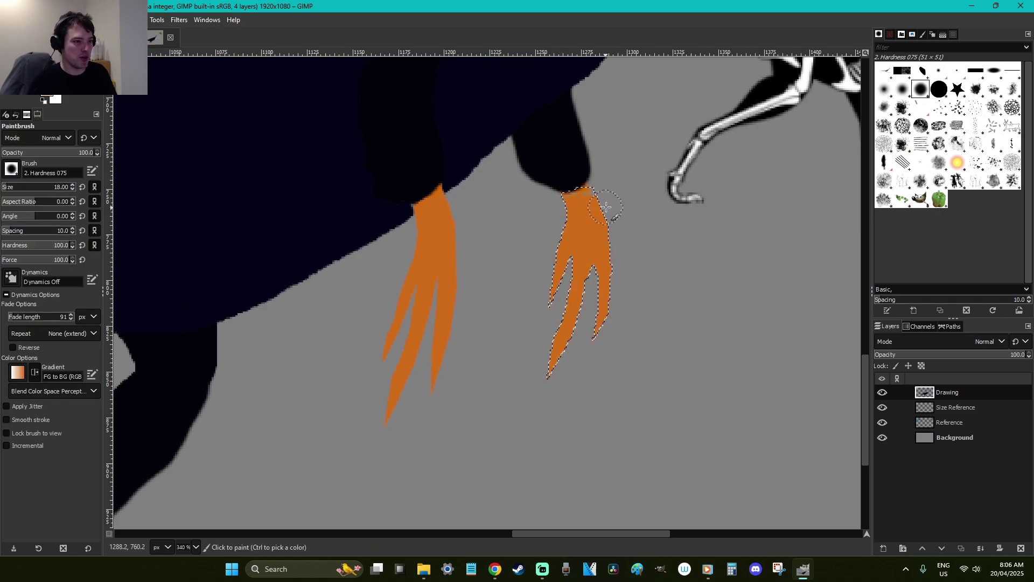
left_click(575, 207)
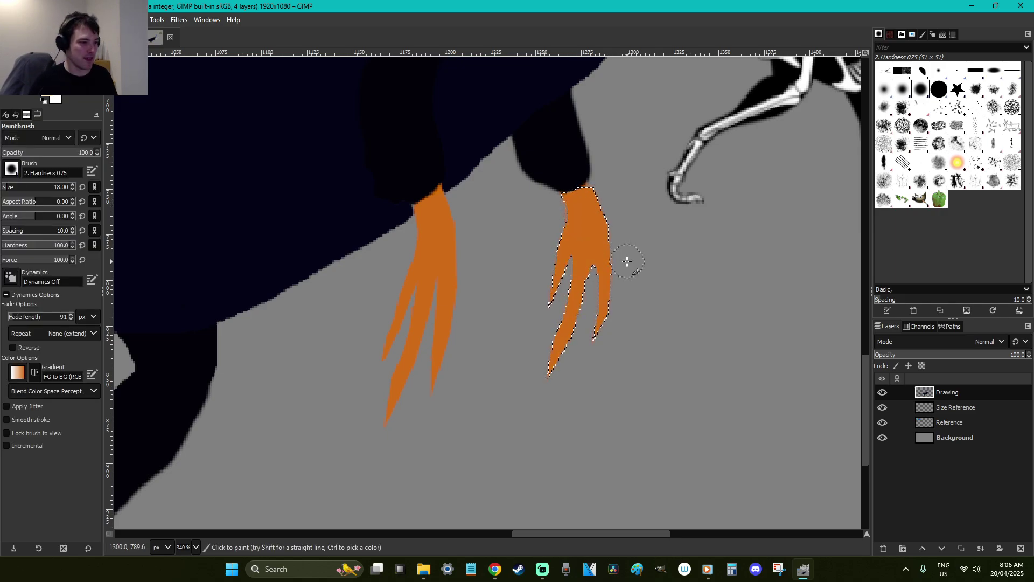
key("r")
left_click(638, 293)
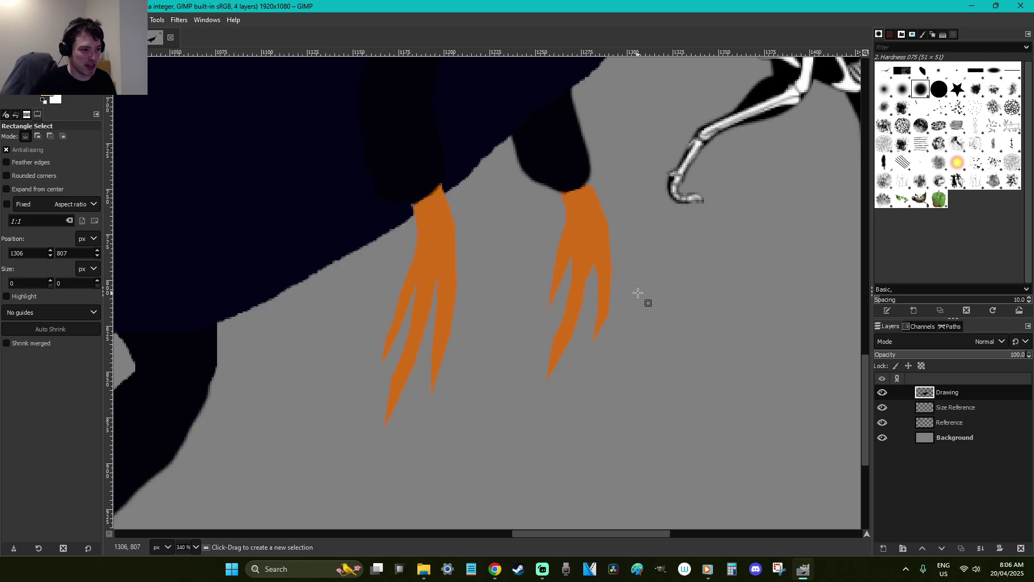
Examine the redrawn hands in the whole drawing and study the feet in the turkey reference photo
scroll(637, 293, "down", 3)
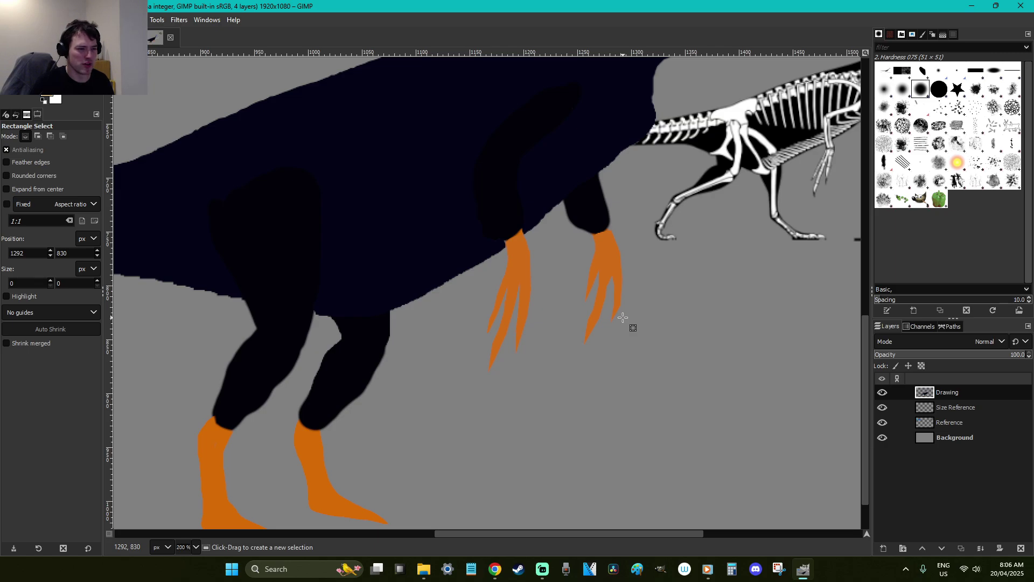
scroll(623, 317, "up", 8)
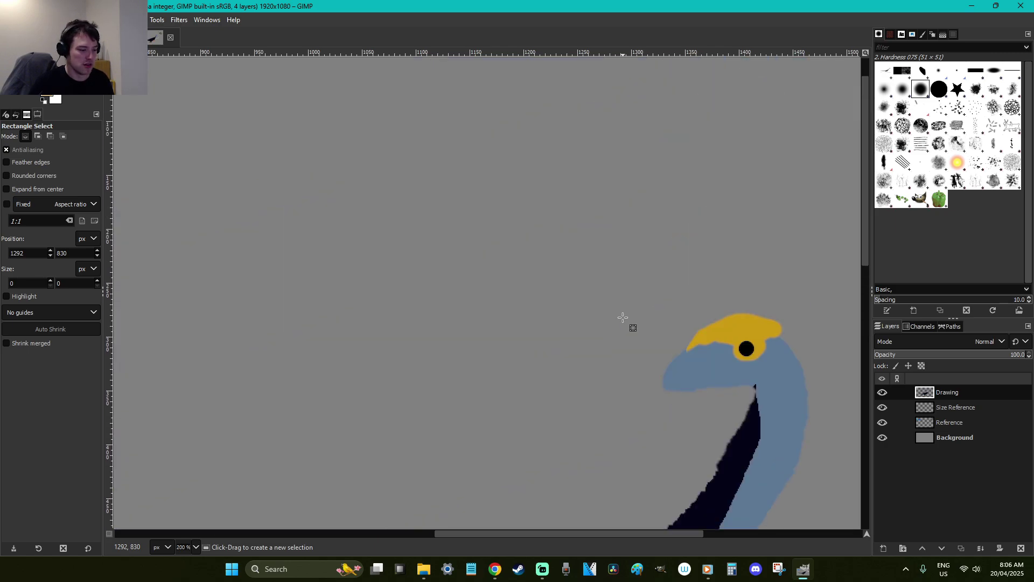
scroll(622, 317, "down", 2)
left_click_drag(650, 536, 735, 532)
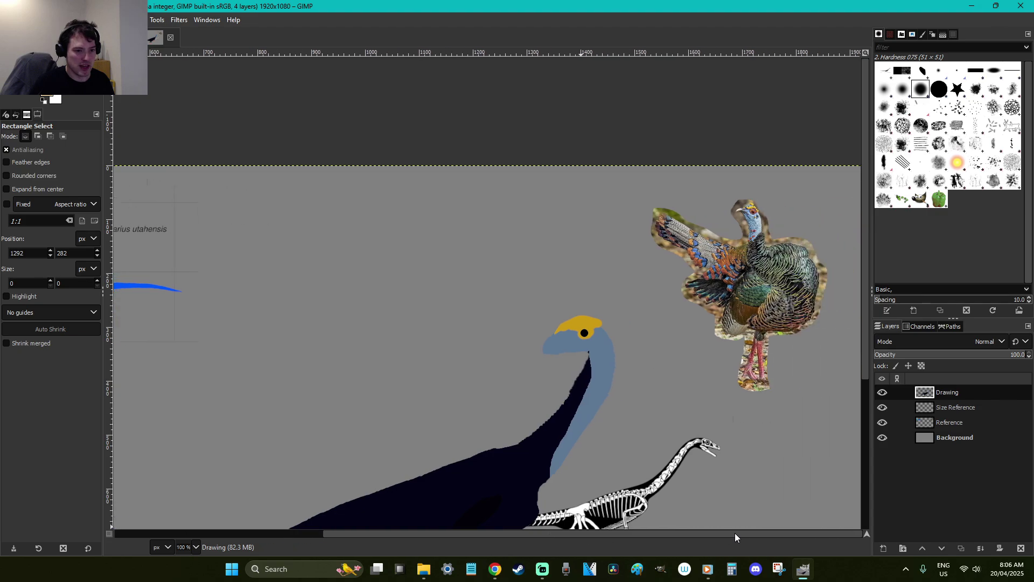
key("a")
left_click_drag(804, 420, 653, 289)
key("ctrl+z")
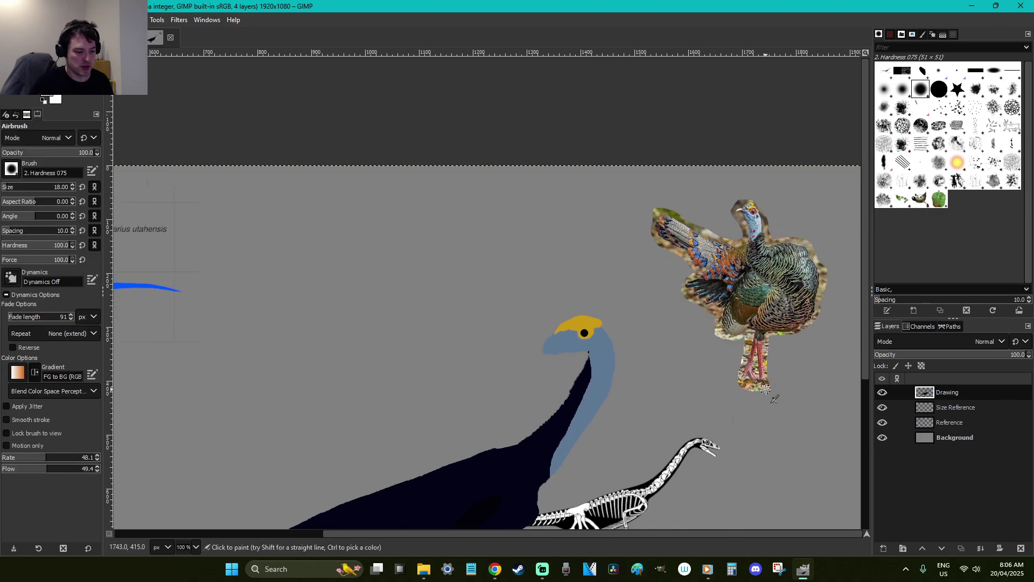
key("z")
left_click_drag(810, 411, 662, 417)
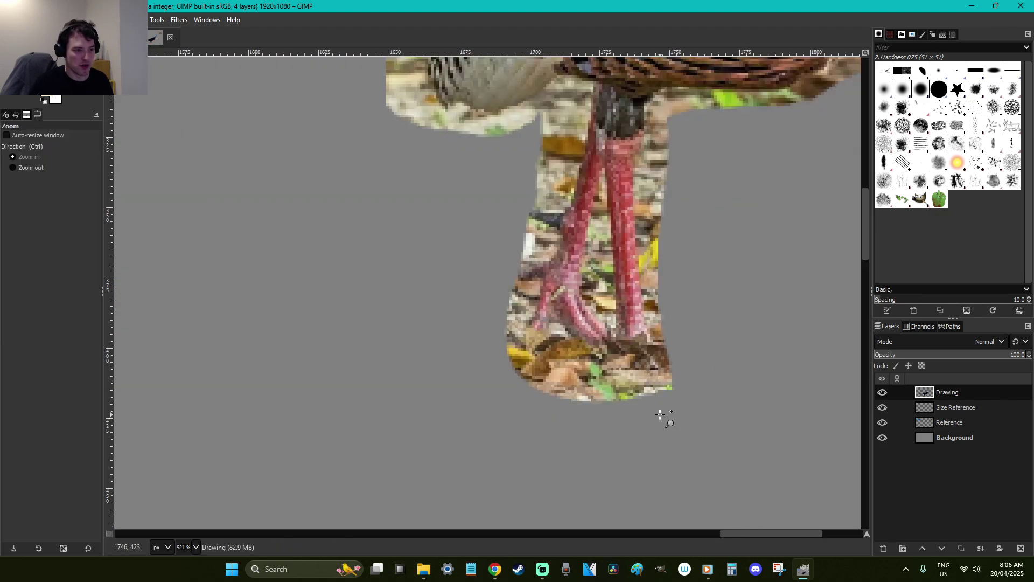
key("1")
key("r")
Set the foreground colour to a darker, brownish orange for the near hand's claws
key("z")
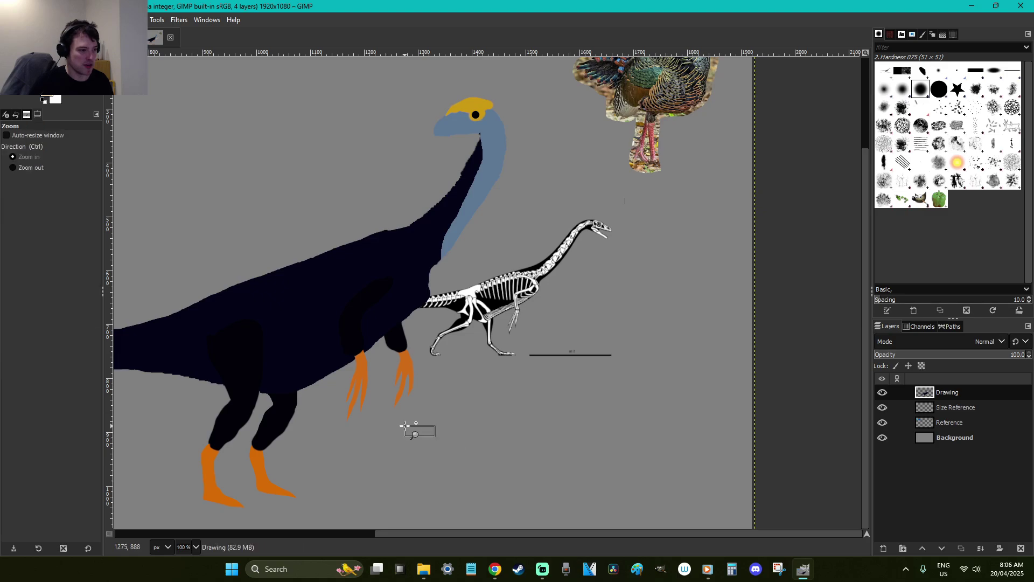
left_click_drag(439, 439, 236, 336)
key("o")
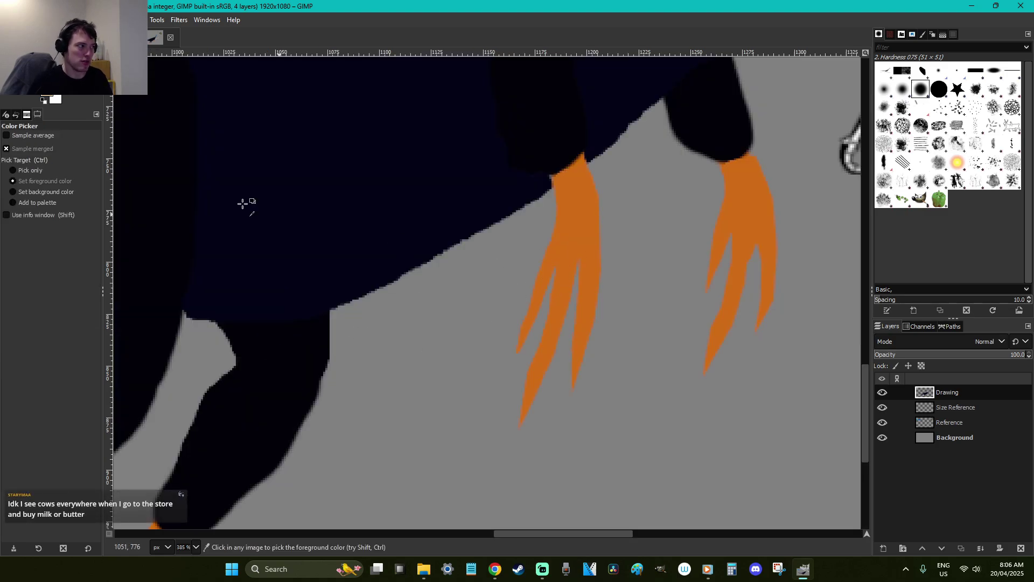
left_click(47, 91)
left_click(232, 238)
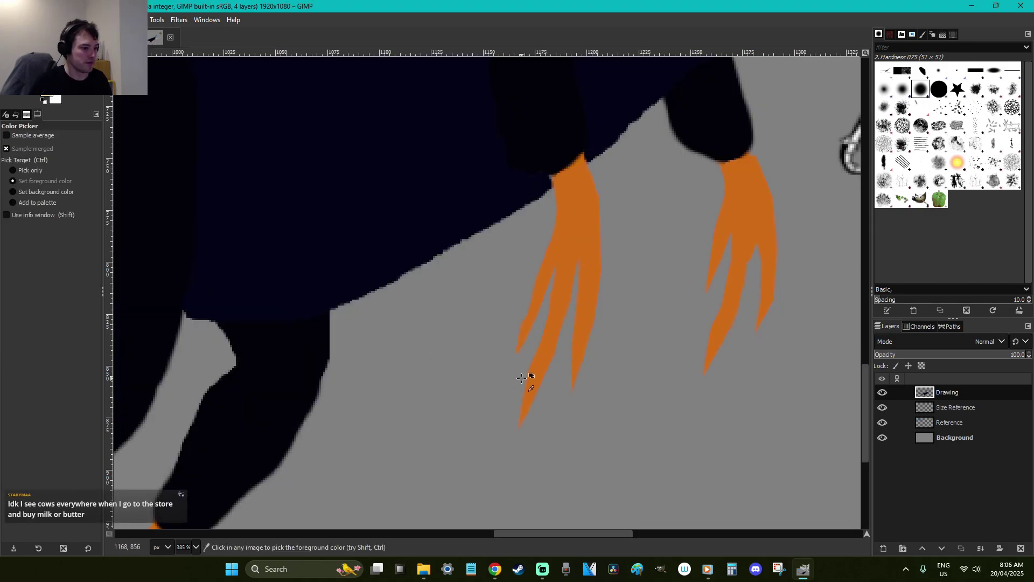
Outline a small curved claw at the tip of the near hand's middle finger and paint it dark orange
key("f")
mouse_move(523, 396)
left_mouse_down()
mouse_move(525, 454)
mouse_move(528, 394)
mouse_move(518, 439)
left_mouse_up()
left_click(528, 395)
key("Return")
key("p")
key("ctrl+shift+a")
key("r")
Outline a small curved claw on the near hand's front finger, paint it dark orange, and clear the selection
key("f")
mouse_move(571, 375)
left_mouse_down()
mouse_move(581, 410)
mouse_move(574, 371)
mouse_move(583, 409)
mouse_move(580, 374)
mouse_move(596, 422)
left_mouse_up()
key("Return")
key("p")
key("r")
left_click(598, 423)
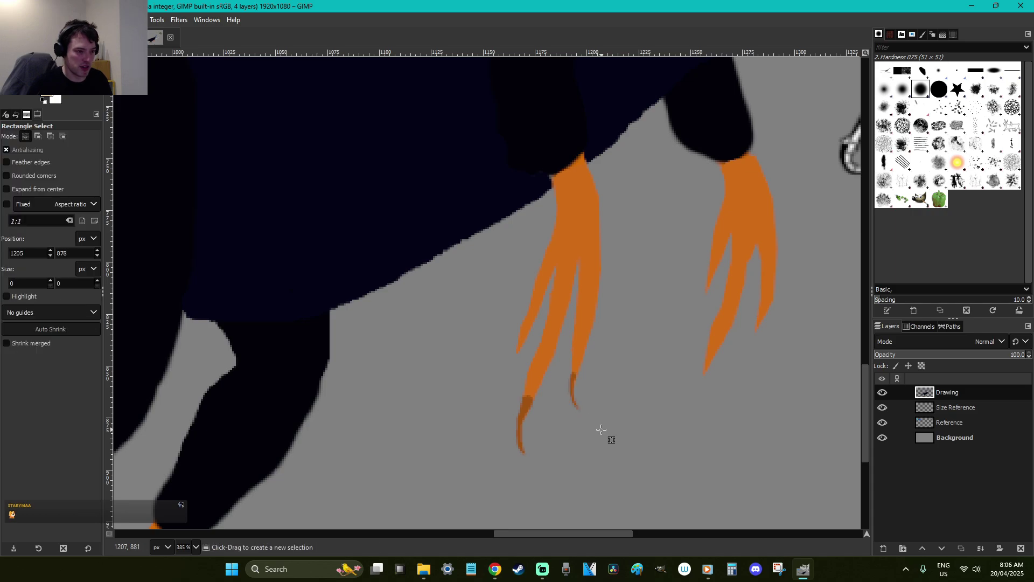
Outline a longer, thicker curved claw on the near hand's middle finger, paint it dark orange, and clear the selection
key("1")
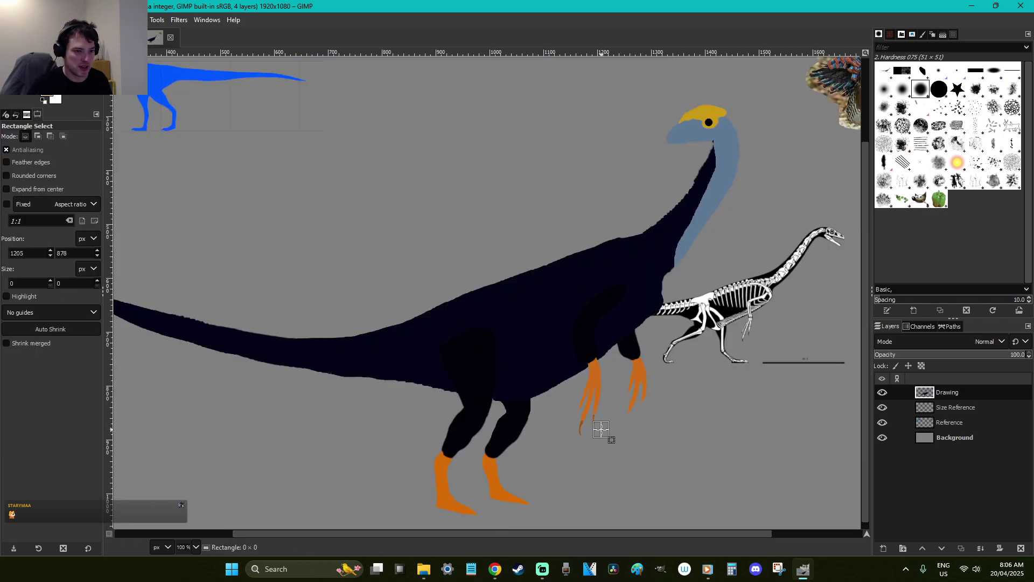
key("z")
left_click_drag(614, 452, 558, 379)
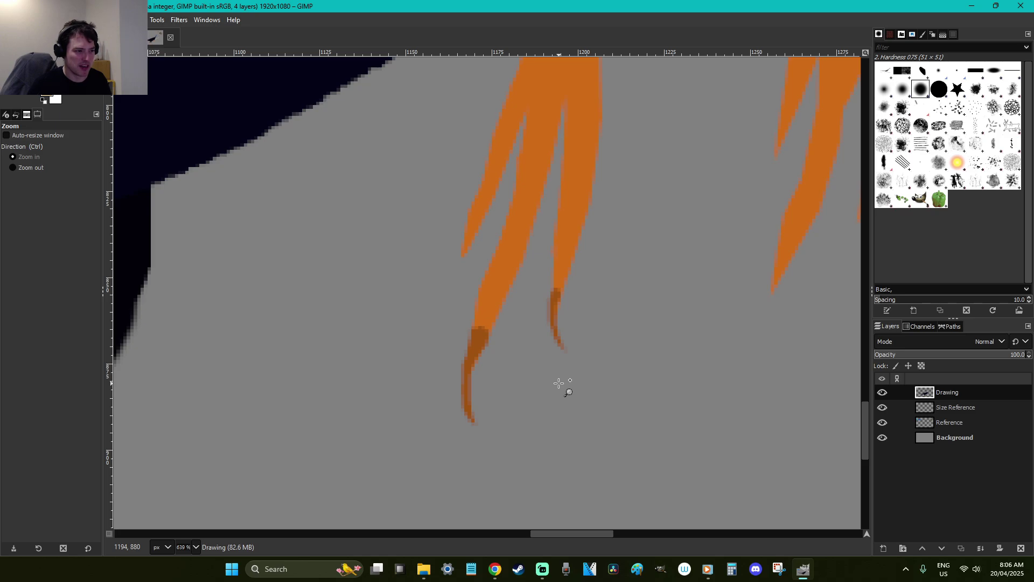
key("f")
left_click(475, 323)
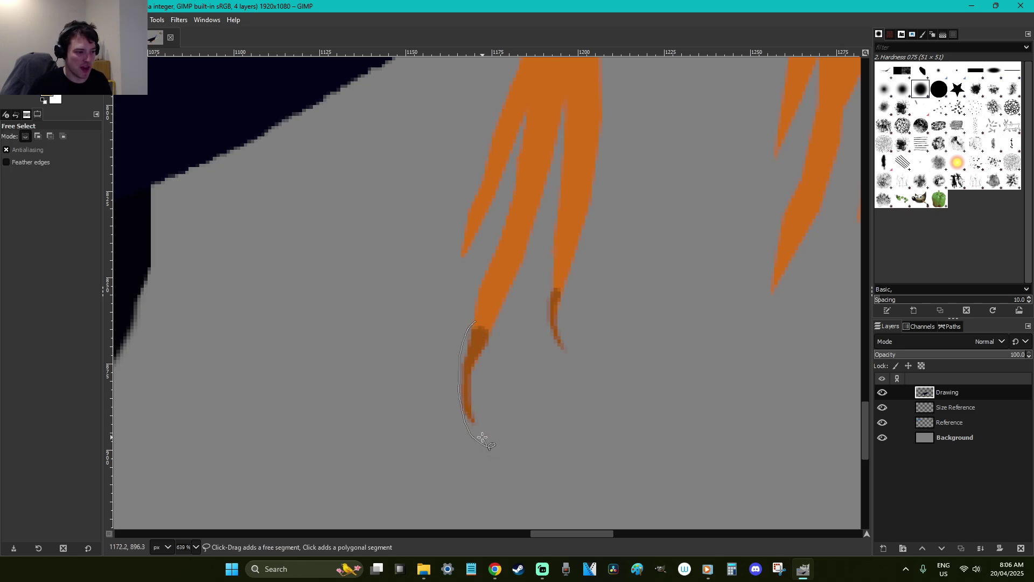
mouse_move(480, 354)
left_mouse_down()
mouse_move(488, 337)
mouse_move(476, 322)
left_mouse_up()
key("p")
mouse_move(507, 457)
left_mouse_down()
mouse_move(457, 357)
mouse_move(474, 336)
left_mouse_up()
key("r")
left_click(581, 391)
Outline a longer, thicker curved claw on the near hand's front finger, paint it dark orange, and clear the selection
key("f")
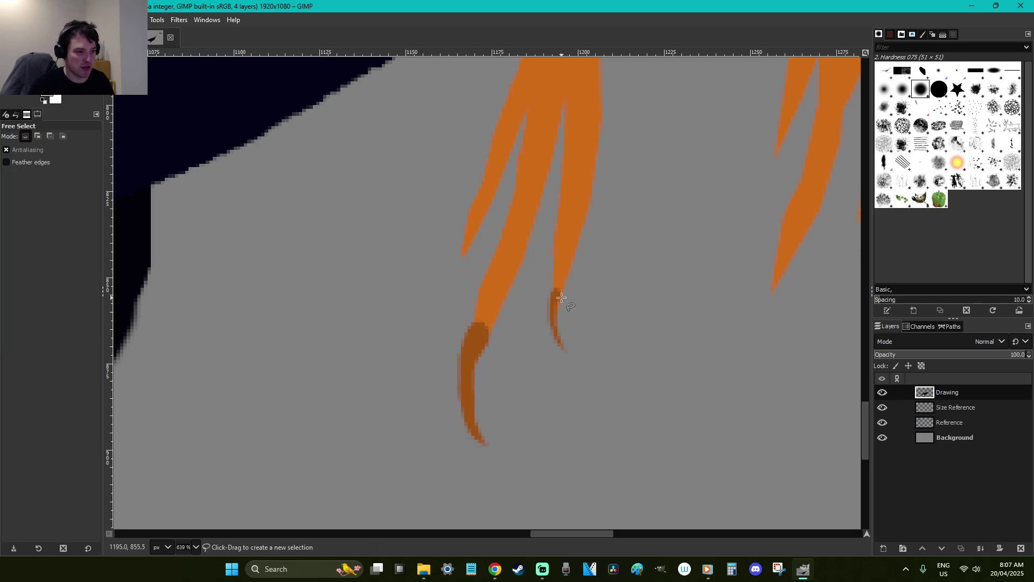
left_click(556, 283)
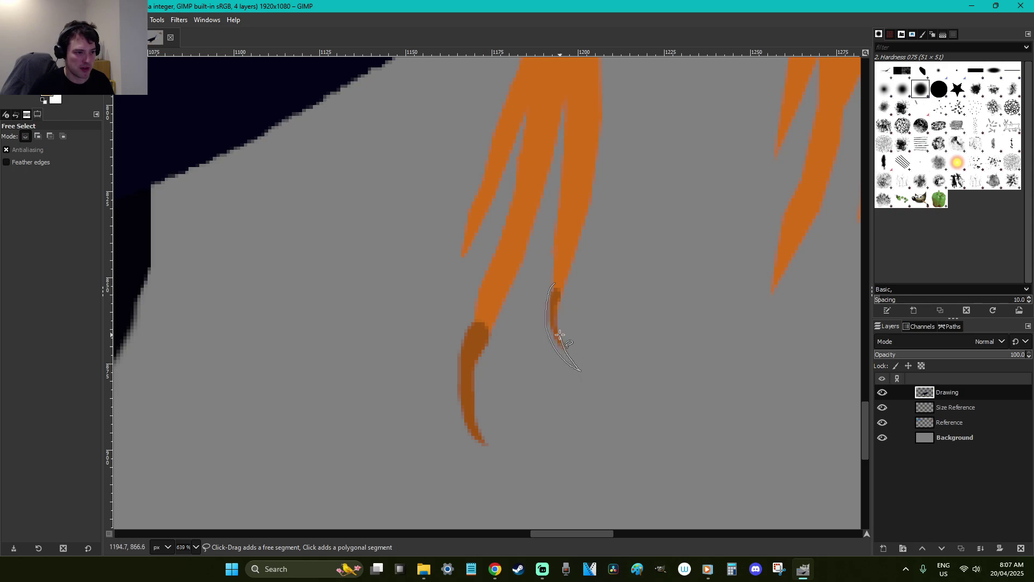
left_click(555, 284)
key("p")
mouse_move(579, 367)
left_mouse_down()
mouse_move(565, 330)
mouse_move(584, 342)
left_mouse_up()
key("r")
left_click(604, 337)
key("f")
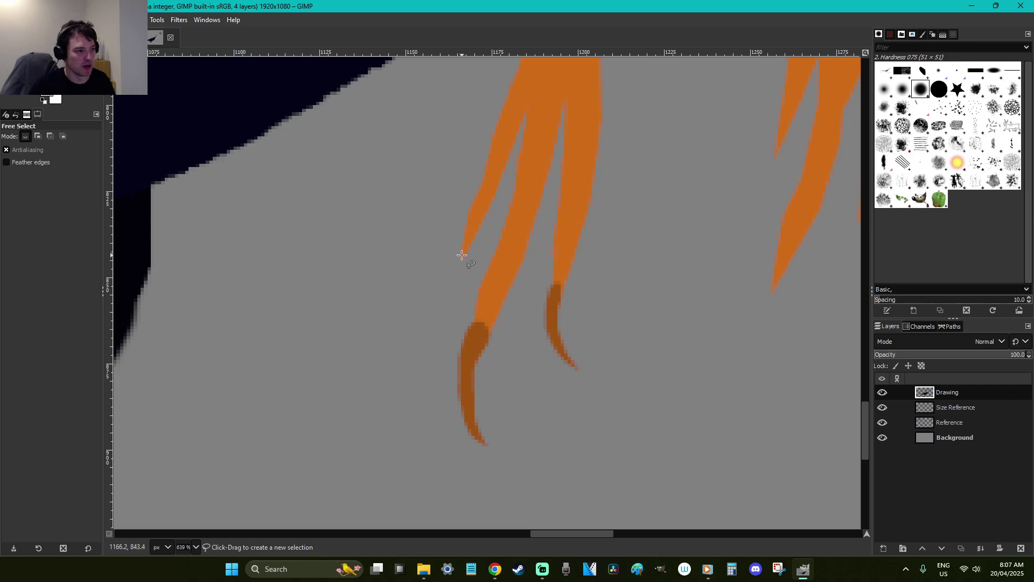
left_click_drag(461, 241, 443, 269)
key("p")
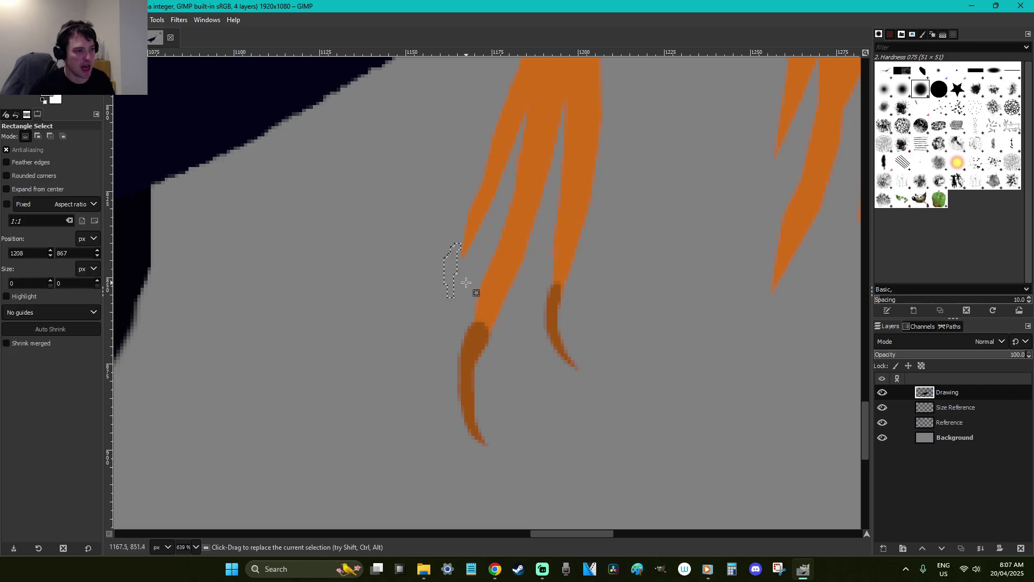
Outline a short curved claw at the tip of the near hand's rear finger, paint it dark orange, and clear the selection
key("f")
left_click_drag(461, 238, 443, 260)
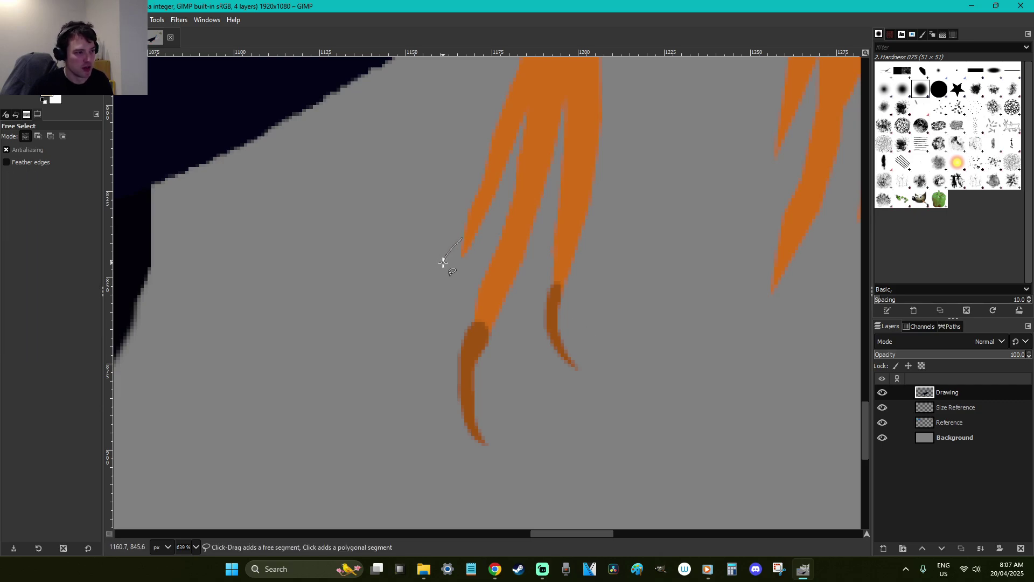
left_click(465, 240)
key("Return")
key("p")
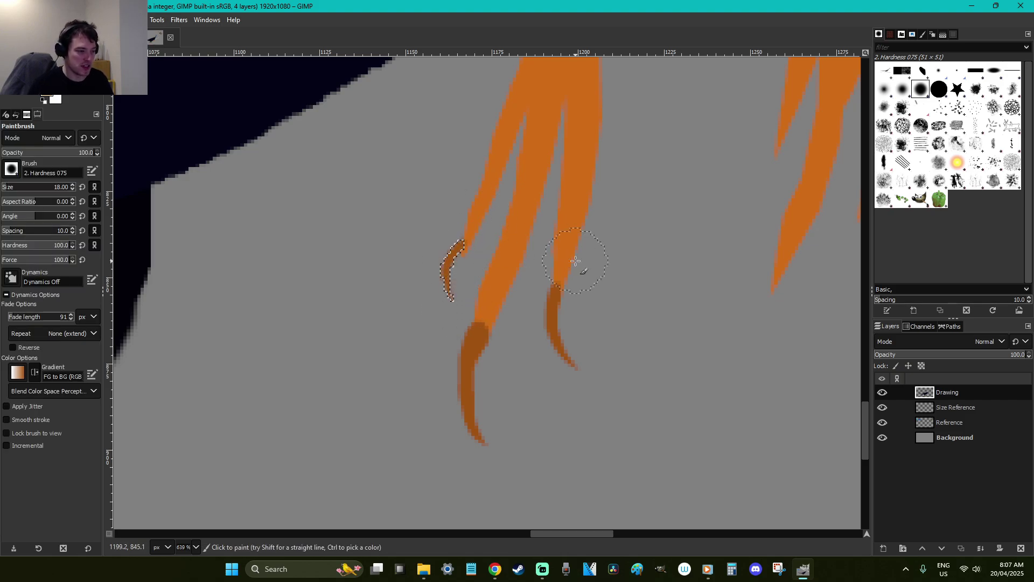
key("r")
left_click(612, 284)
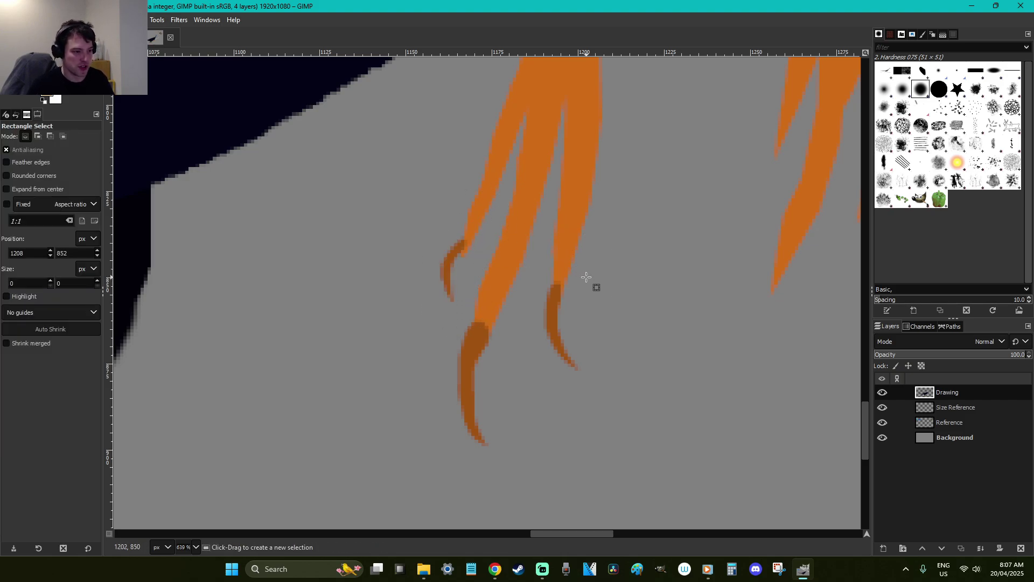
Sample the finger orange, outline a thicker tip on the near hand's front finger beside its claw, paint it, and clear the selection
key("o")
key("p")
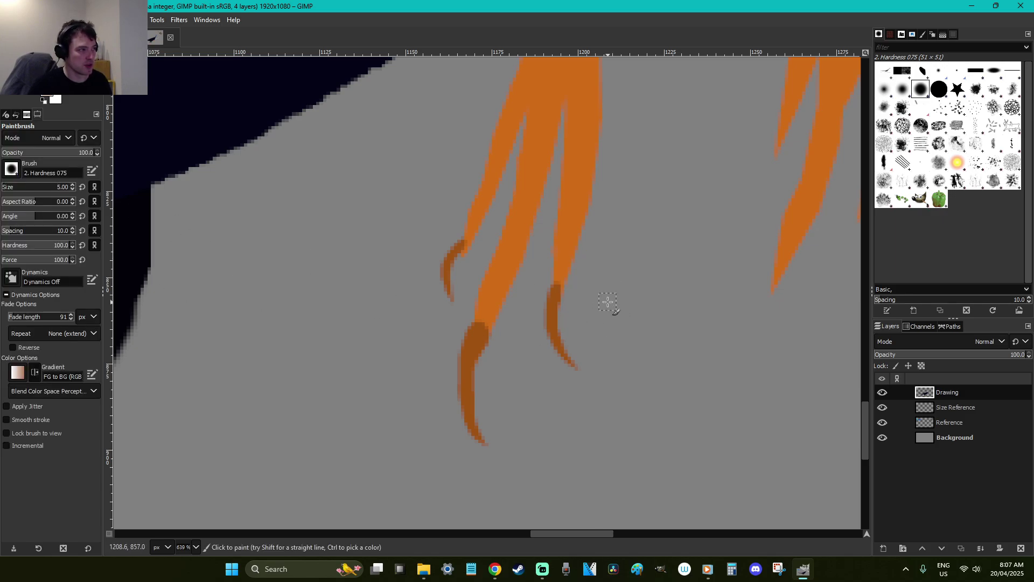
left_click(575, 210, "ctrl")
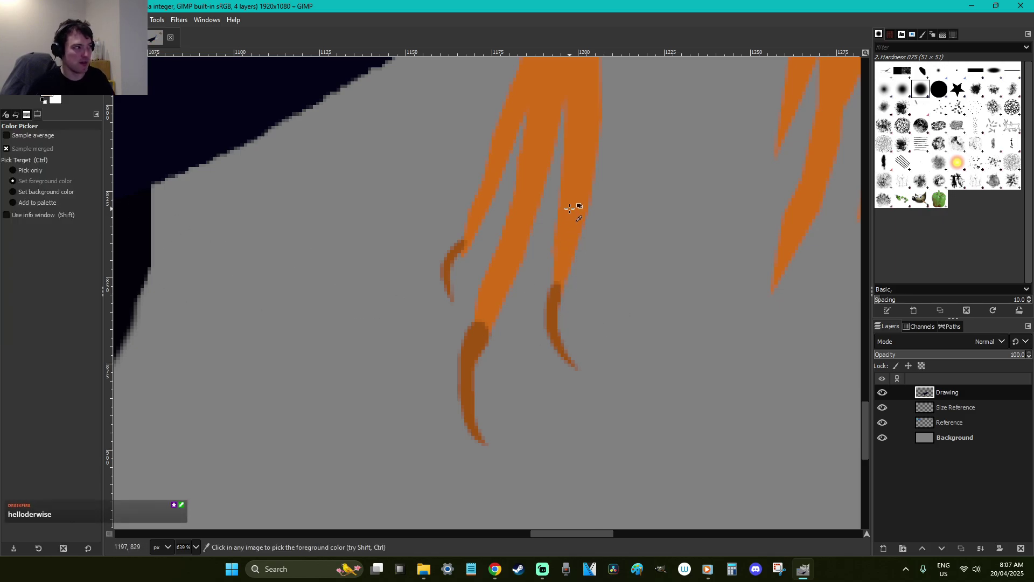
left_click(573, 266)
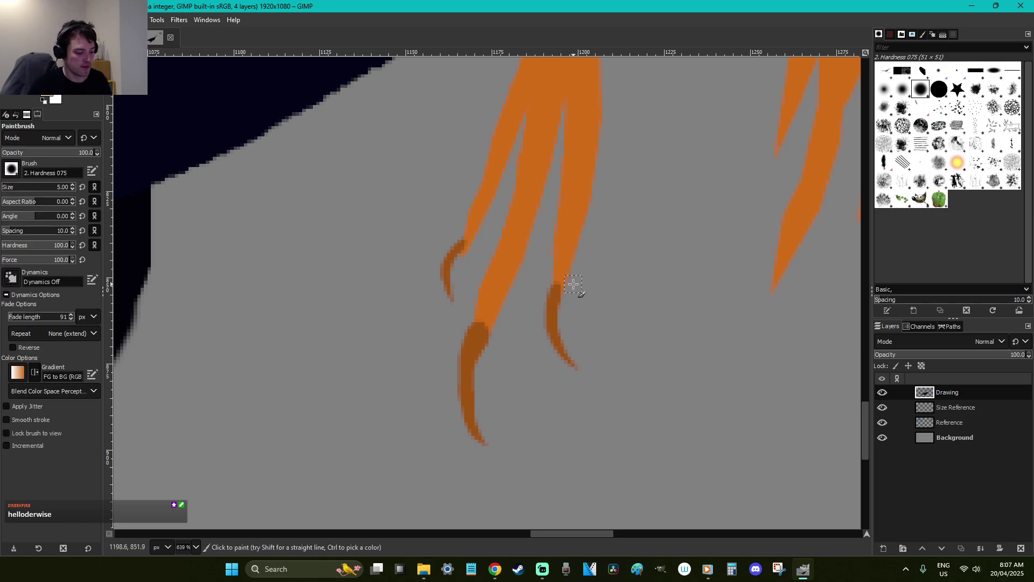
key("f")
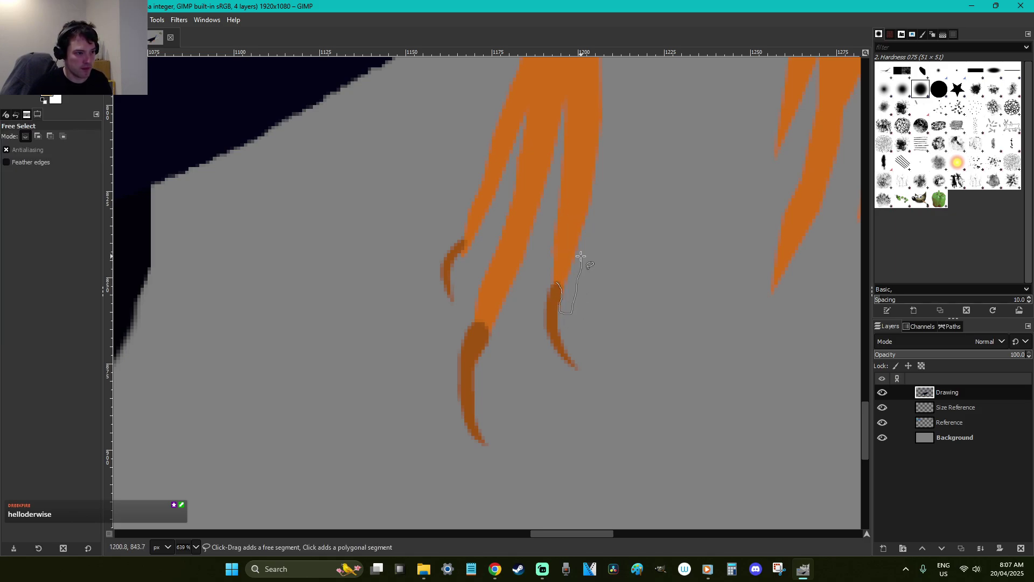
key("Return")
key("p")
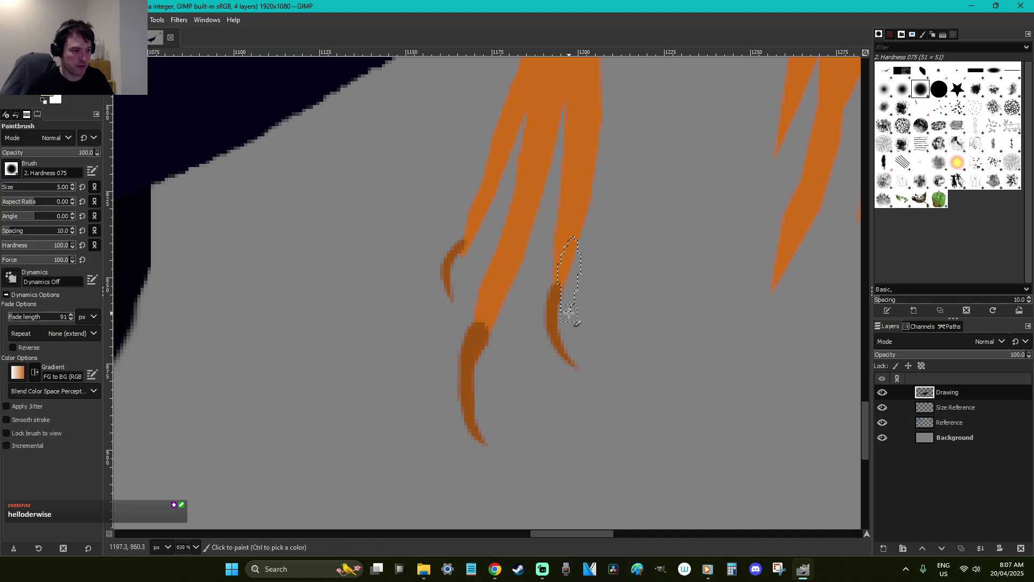
key("r")
left_click(604, 305)
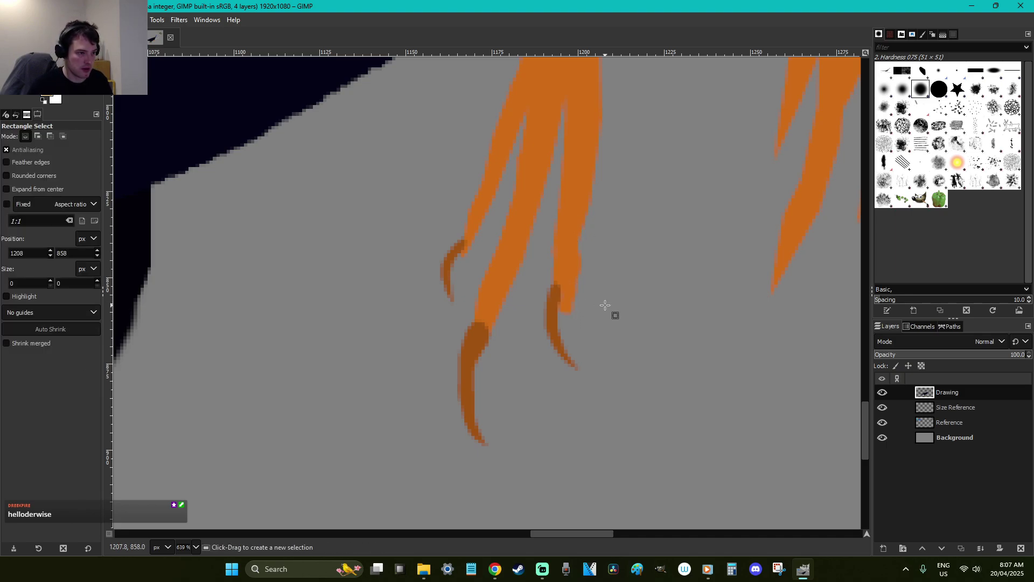
Outline a bulge along the front edge of the near hand's middle fingertip, paint it orange, and clear the selection
key("f")
mouse_move(487, 349)
left_mouse_down()
mouse_move(516, 283)
mouse_move(510, 270)
mouse_move(479, 317)
mouse_move(484, 349)
left_mouse_up()
key("Return")
key("p")
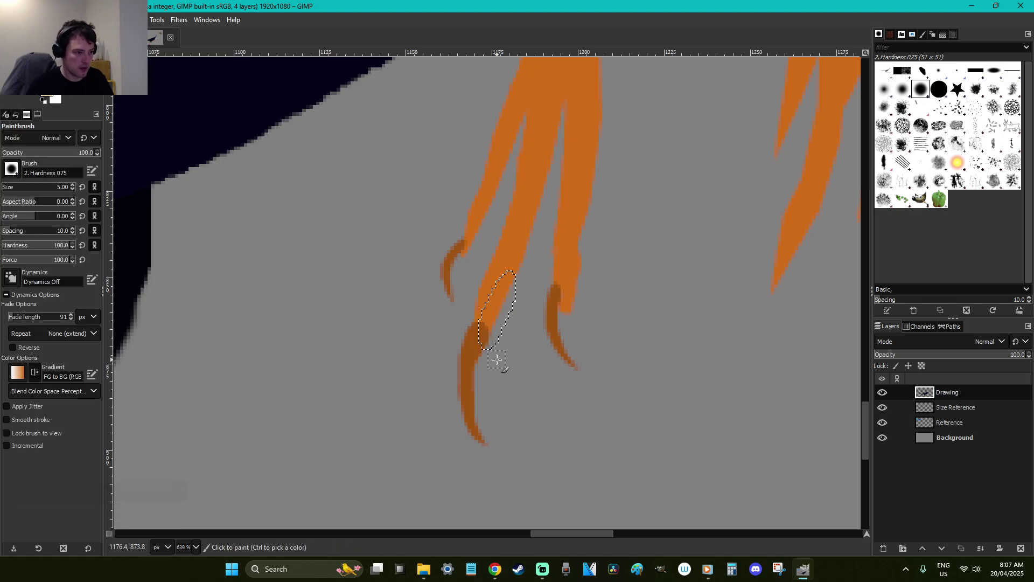
key("r")
left_click(532, 351)
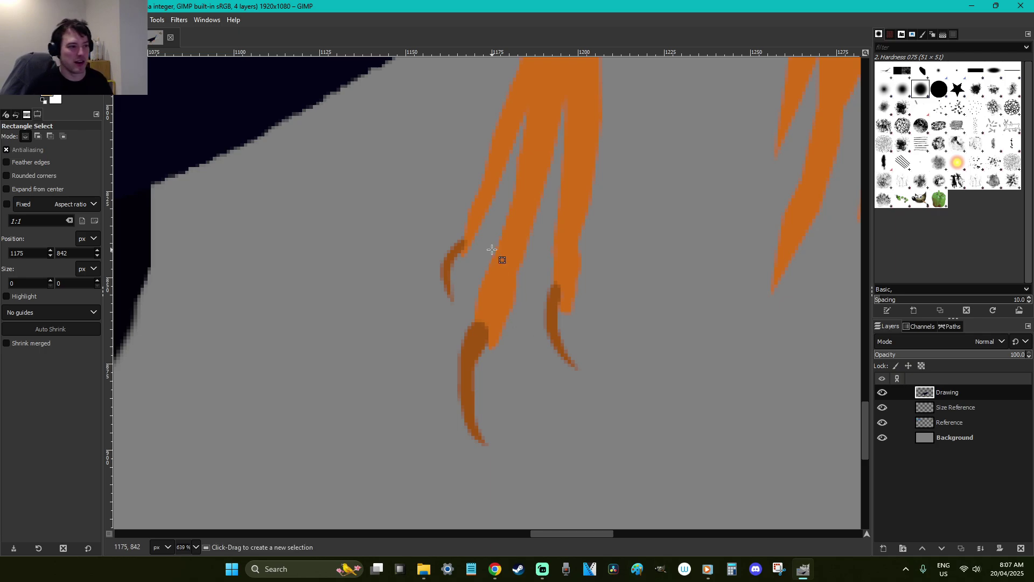
Outline a narrow strip along the front edge of the near hand's rear finger, paint it orange, and clear the selection
key("f")
mouse_move(477, 243)
left_mouse_down()
mouse_move(515, 144)
mouse_move(502, 144)
mouse_move(485, 231)
mouse_move(462, 255)
left_mouse_up()
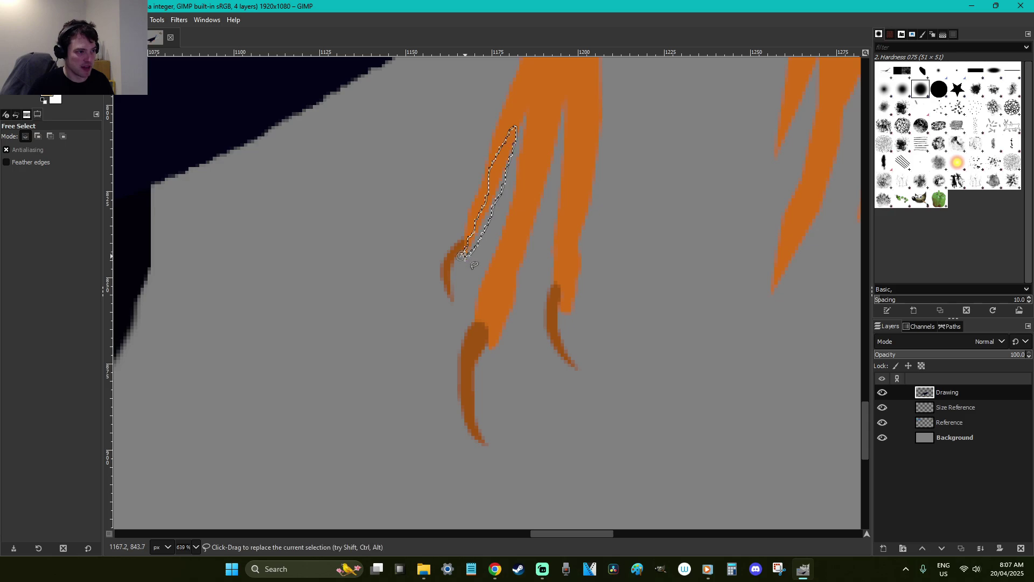
key("p")
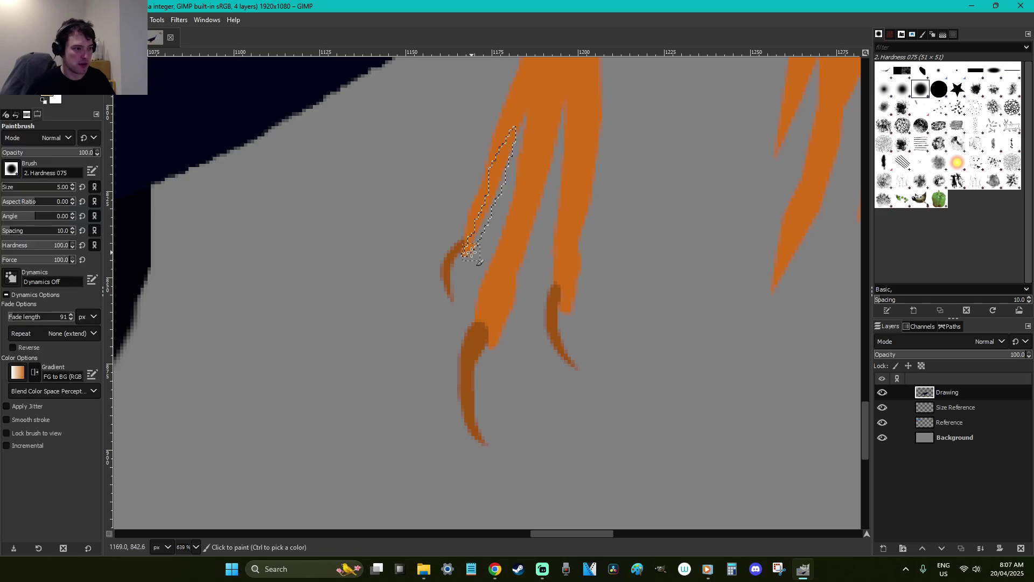
key("r")
left_click(552, 261)
Sample the dark orange, outline a thicker claw on the near hand's rear finger, paint it, and clear the selection
key("o")
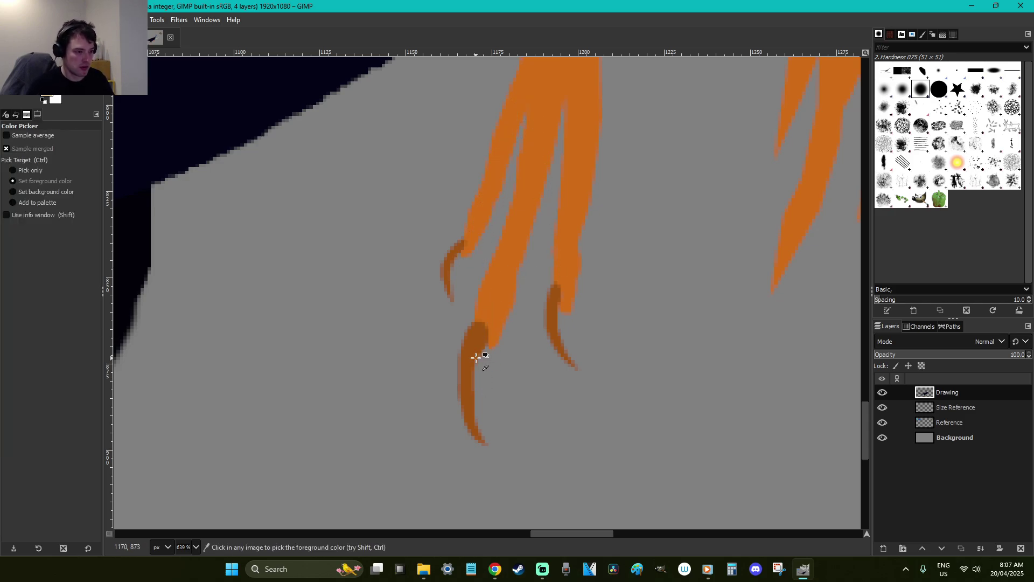
key("f")
mouse_move(457, 263)
left_mouse_down()
mouse_move(457, 307)
mouse_move(442, 262)
mouse_move(457, 241)
mouse_move(457, 262)
left_mouse_up()
key("Return")
key("p")
left_click_drag(450, 299, 454, 247)
key("ctrl+shift+a")
key("r")
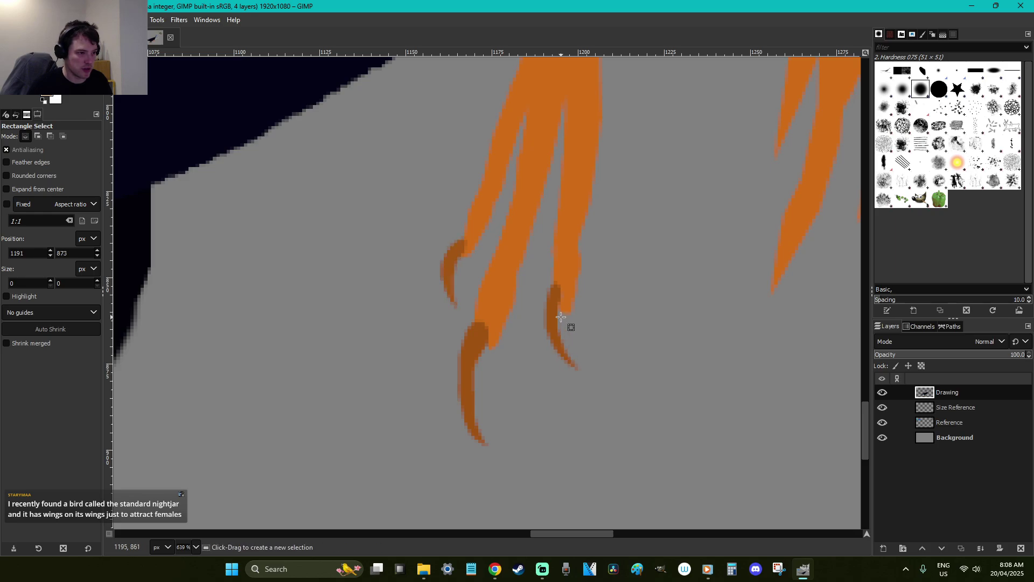
key("f")
mouse_move(563, 306)
left_mouse_down()
mouse_move(563, 330)
mouse_move(586, 365)
left_mouse_up()
key("Escape")
key("r")
Outline the near hand's front claw, paste a copy of it in place, and anchor it to the Drawing layer
scroll(635, 360, "right", 10)
scroll(647, 363, "up", 3)
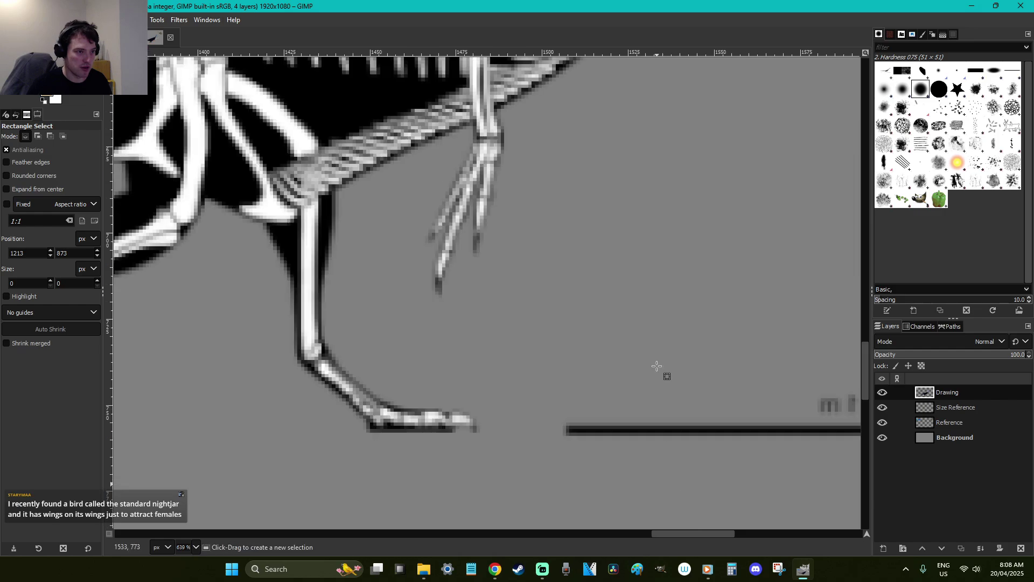
scroll(652, 393, "down", 3)
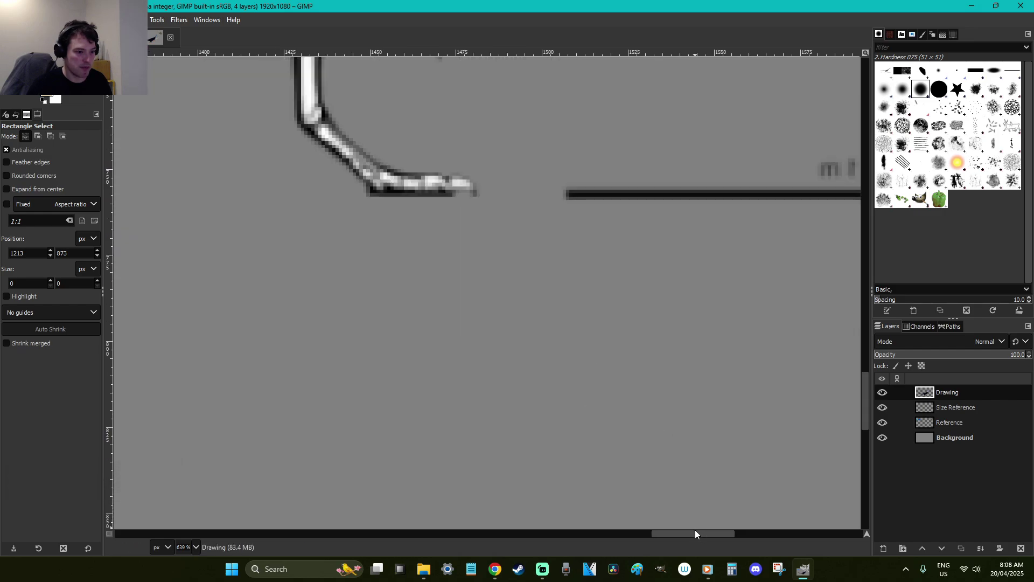
scroll(592, 411, "left", 8)
scroll(513, 415, "down", 3)
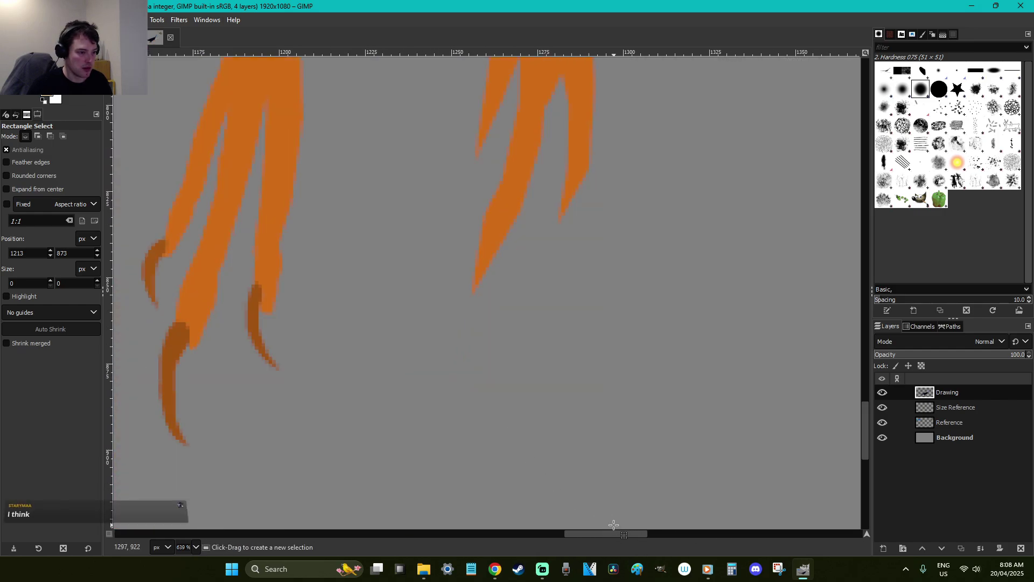
scroll(533, 409, "left", 6)
key("f")
mouse_move(536, 300)
left_mouse_down()
mouse_move(541, 348)
mouse_move(558, 376)
mouse_move(525, 343)
mouse_move(536, 295)
left_mouse_up()
key("Return")
key("ctrl+c")
key("ctrl+v")
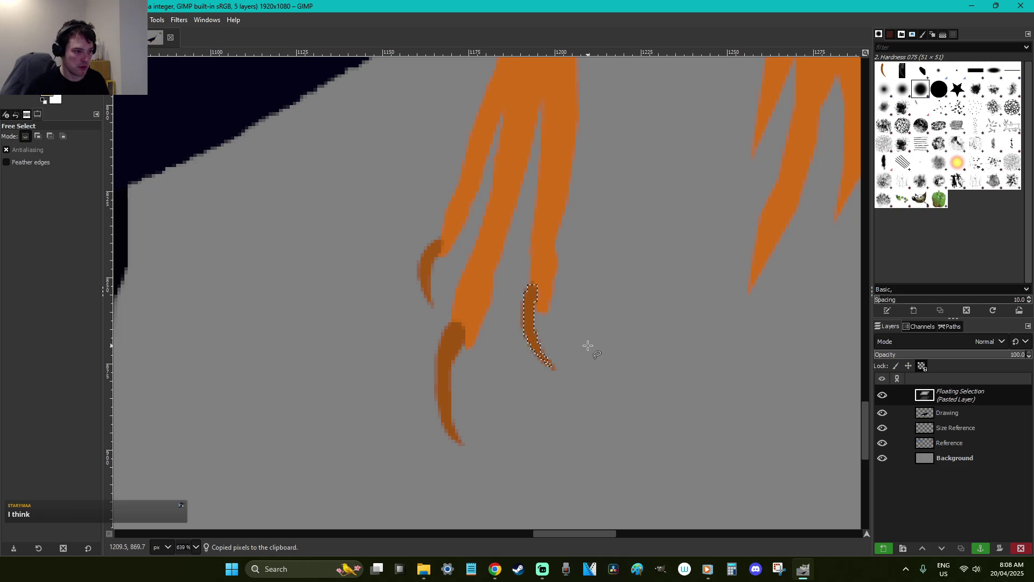
key("ctrl+h")
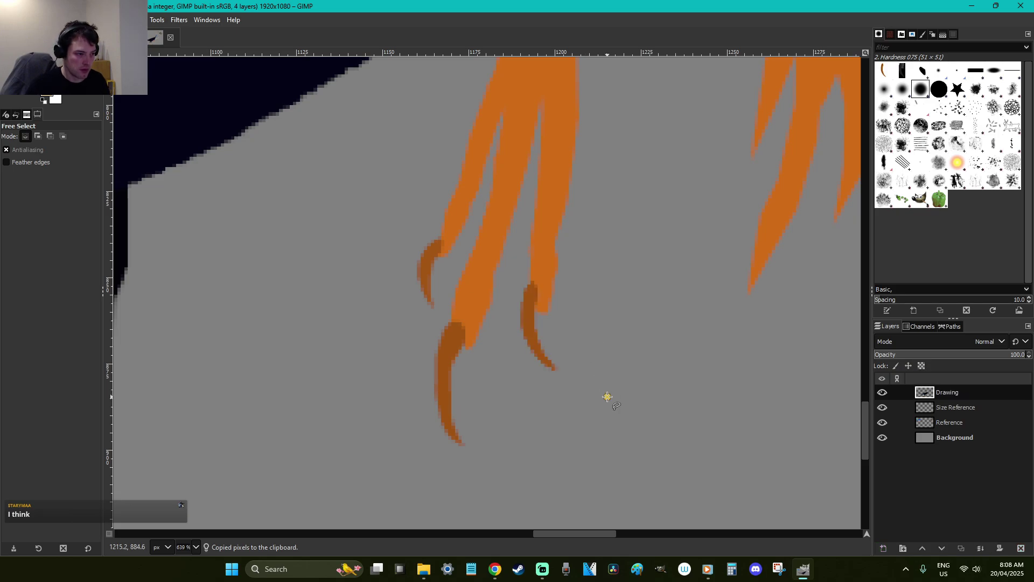
Select the near hand's middle claw by color with Fuzzy Select and darken it to brown with Brightness-Contrast
scroll(607, 397, "down", 10)
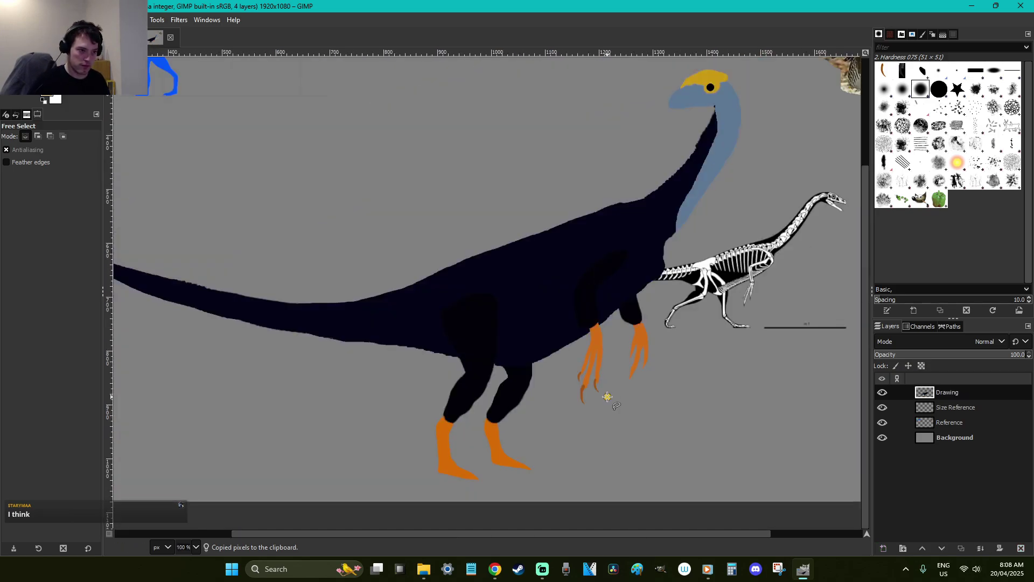
left_click(606, 396)
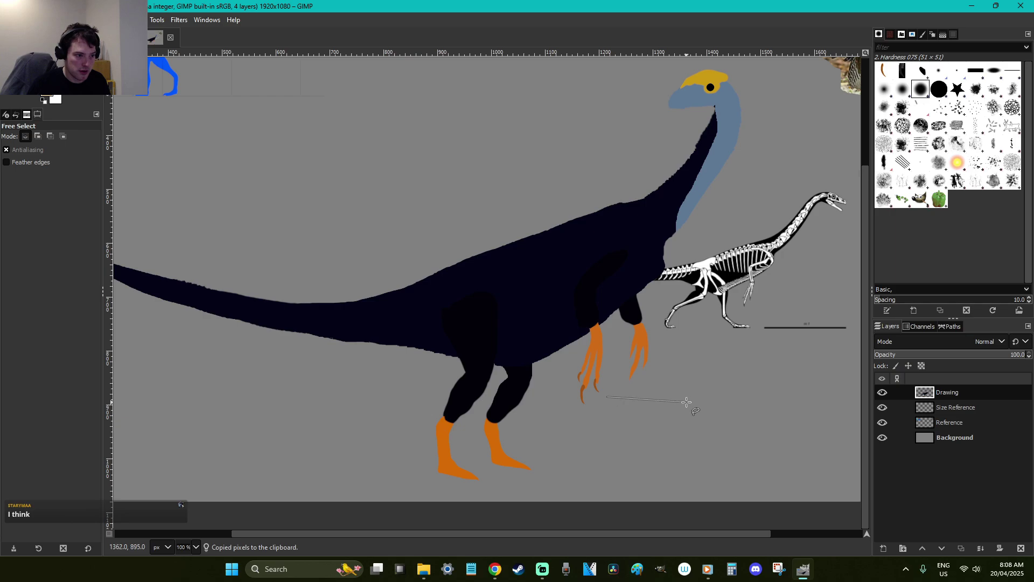
key("z")
left_click_drag(641, 421, 537, 342)
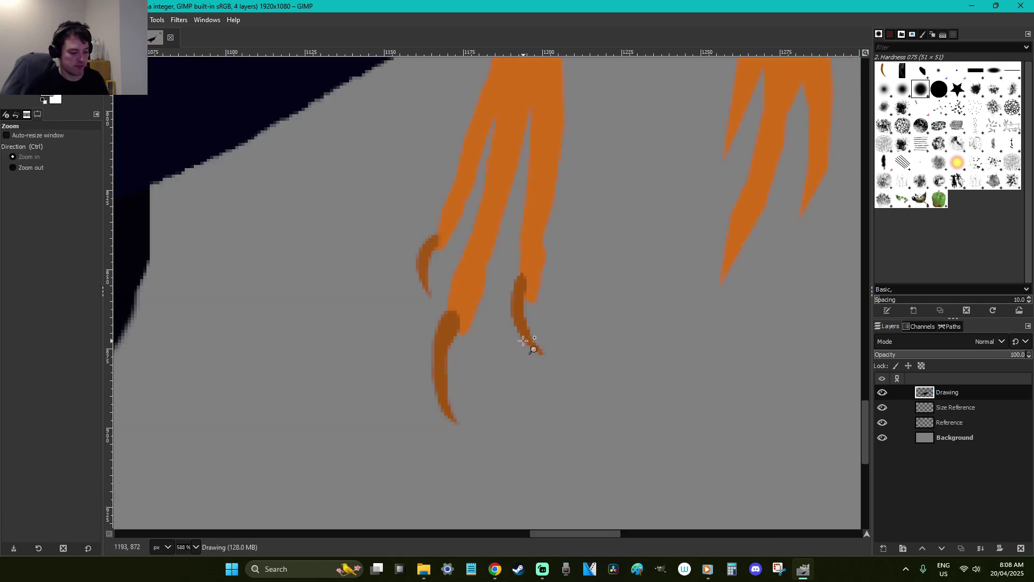
key("r")
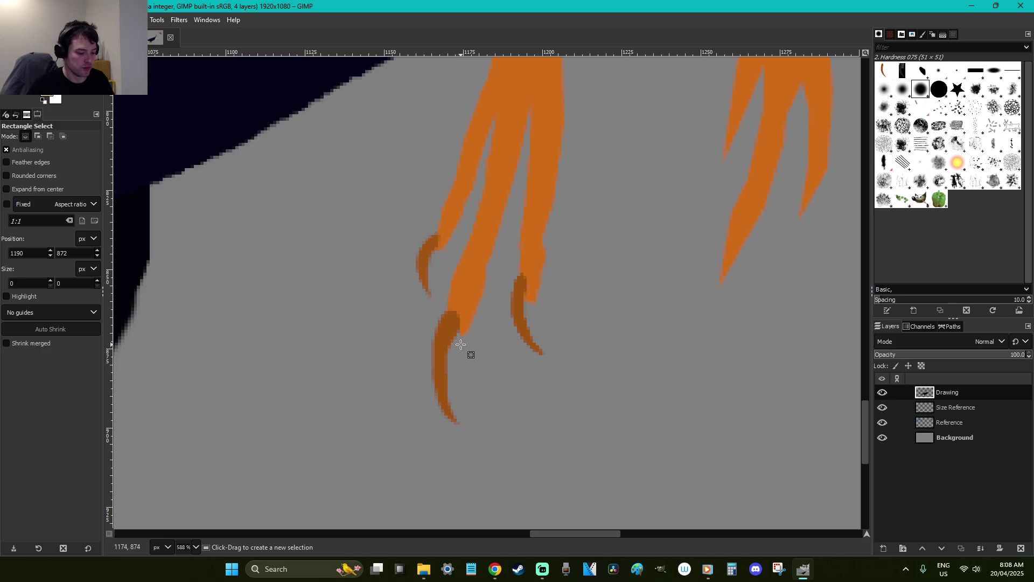
key("u")
left_click(444, 329)
right_click(500, 328)
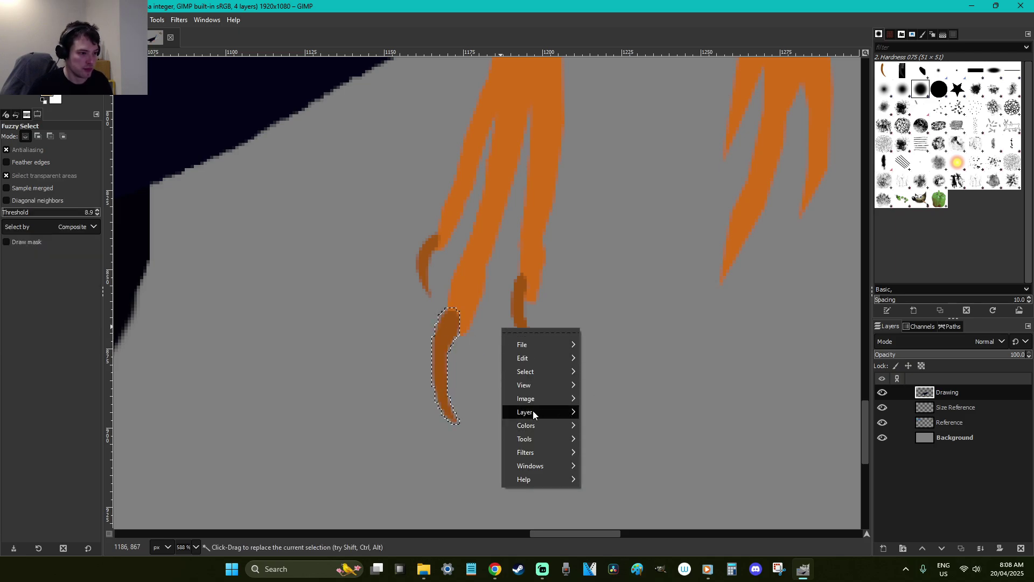
mouse_move(536, 422)
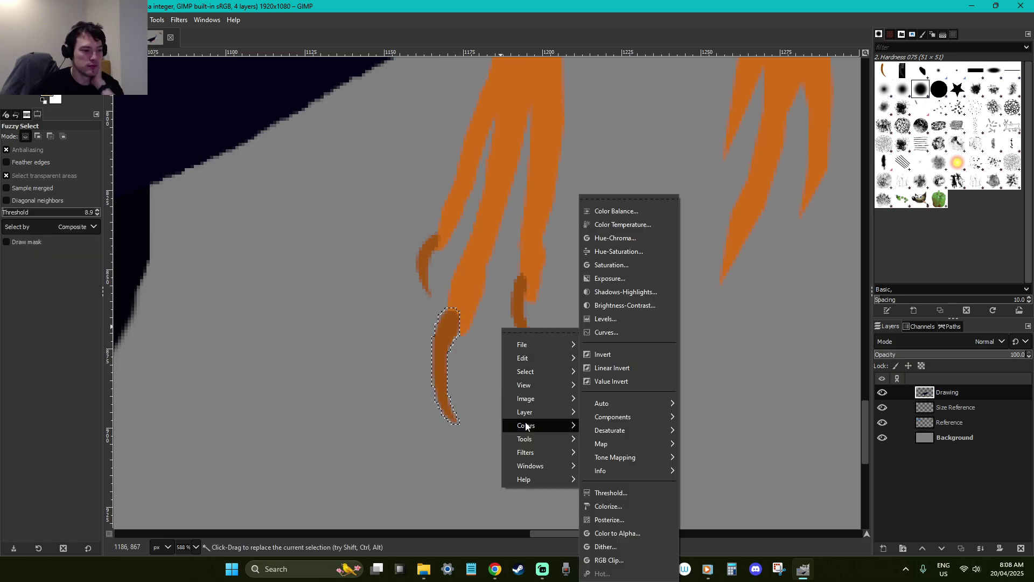
left_click(605, 305)
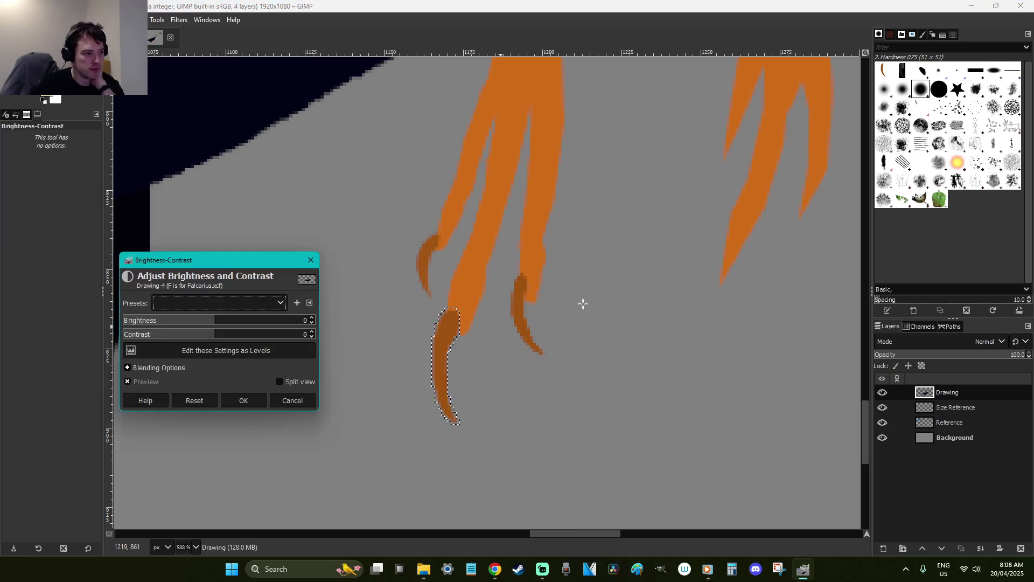
left_click(172, 321)
left_click(243, 400)
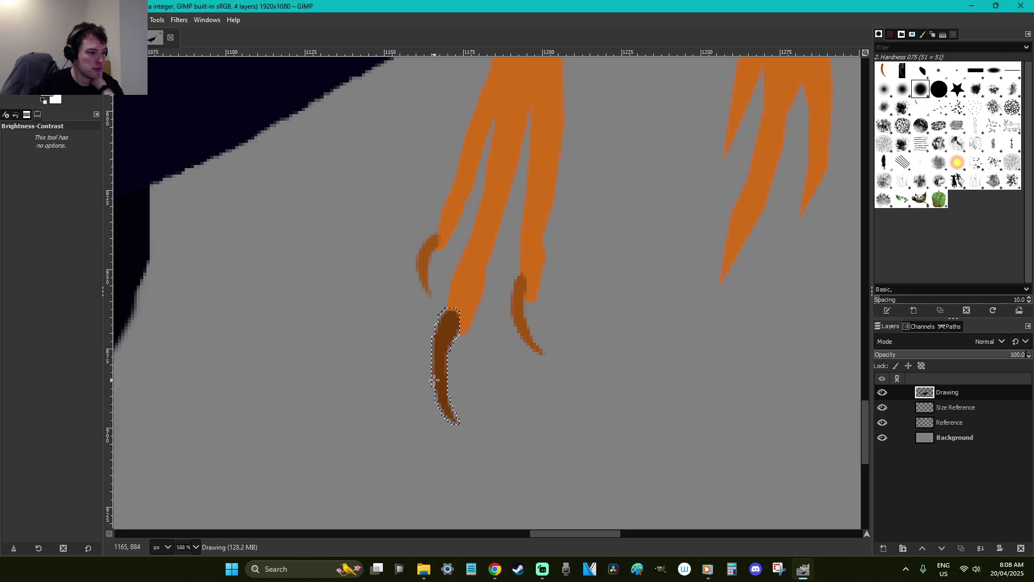
Fuzzy-select the near hand's front claw and lower its brightness to match the dark brown middle claw
key("u")
left_click(520, 334)
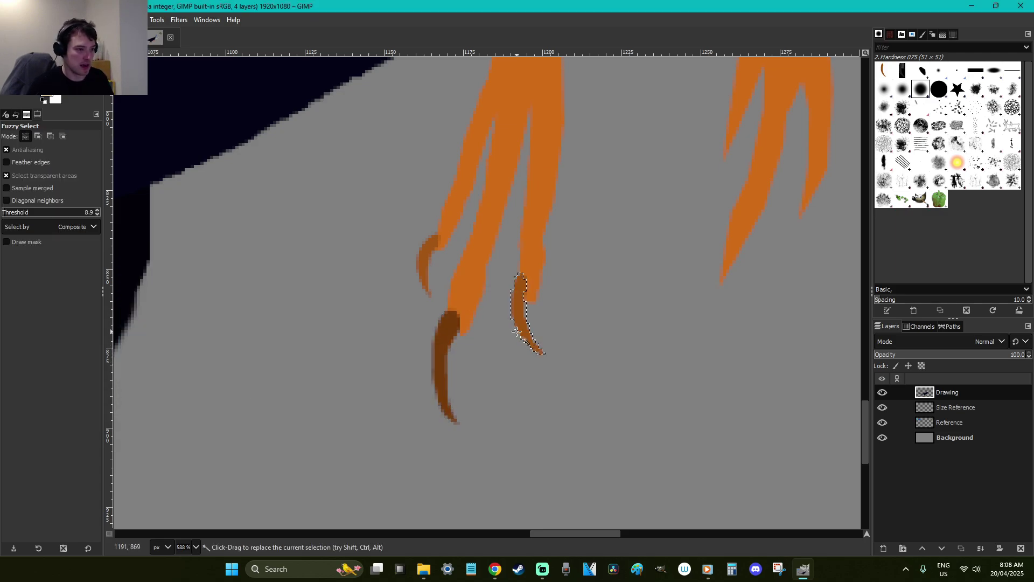
left_click(135, 19)
left_click(184, 129)
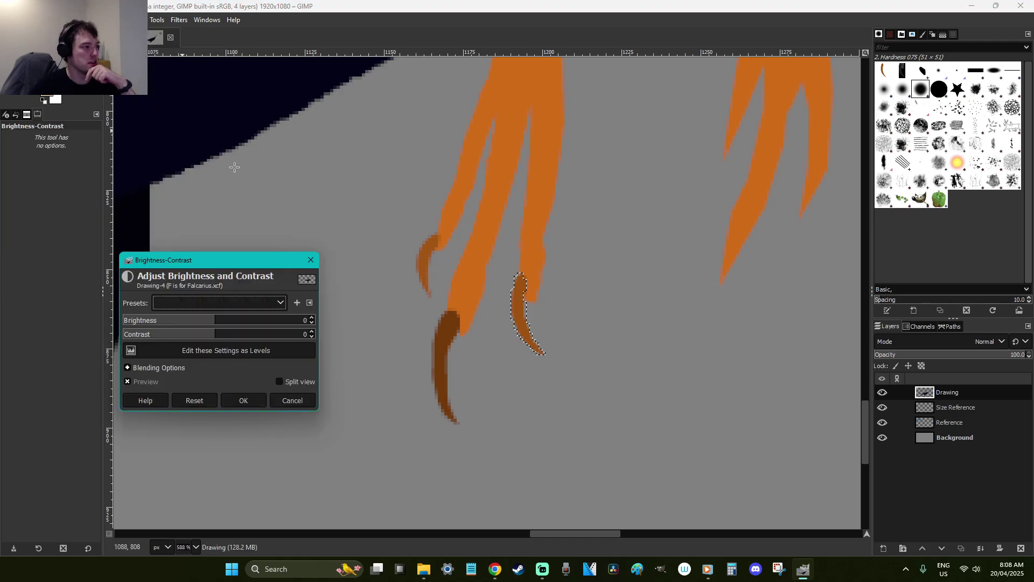
left_click_drag(186, 321, 172, 323)
left_click(243, 400)
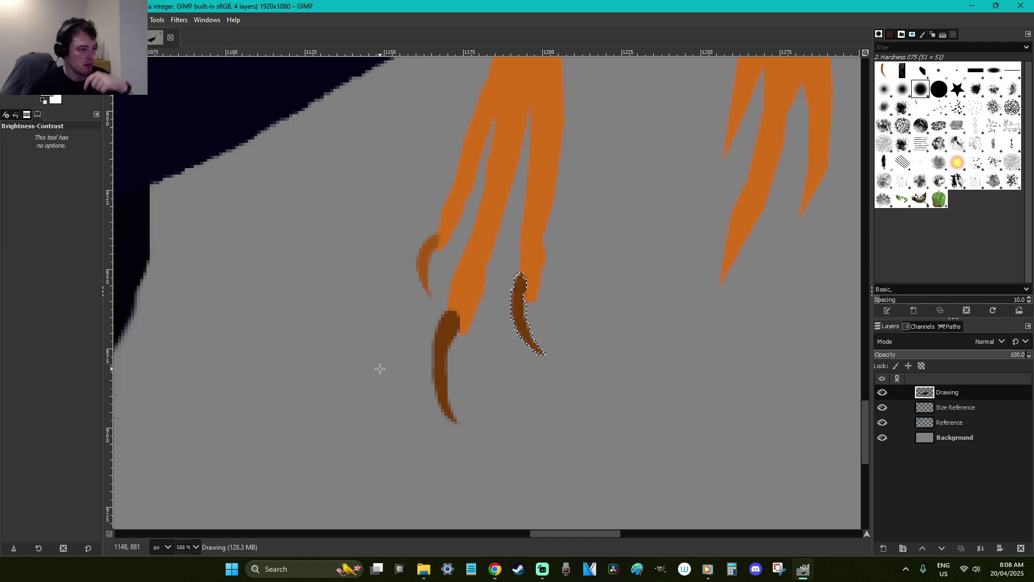
Fuzzy-select the near hand's rear claw, set its brightness to -61, and clear the selection
left_click(428, 271)
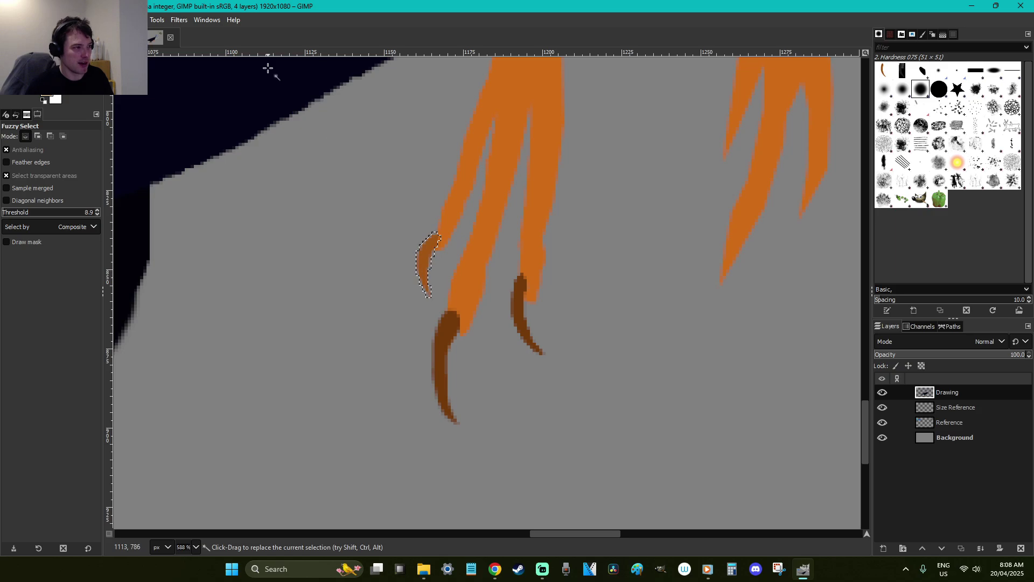
left_click(133, 20)
left_click(162, 130)
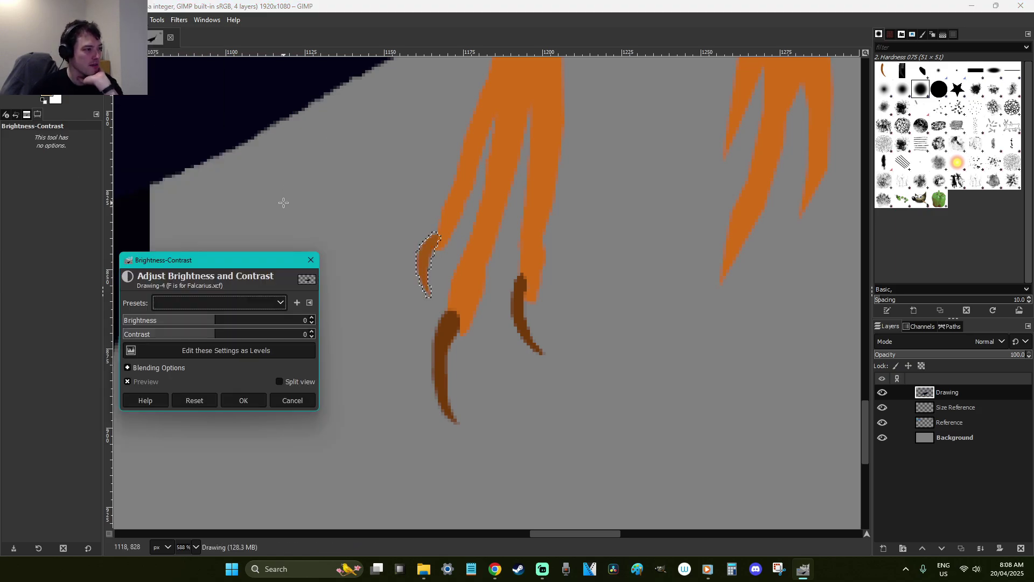
left_click(179, 326)
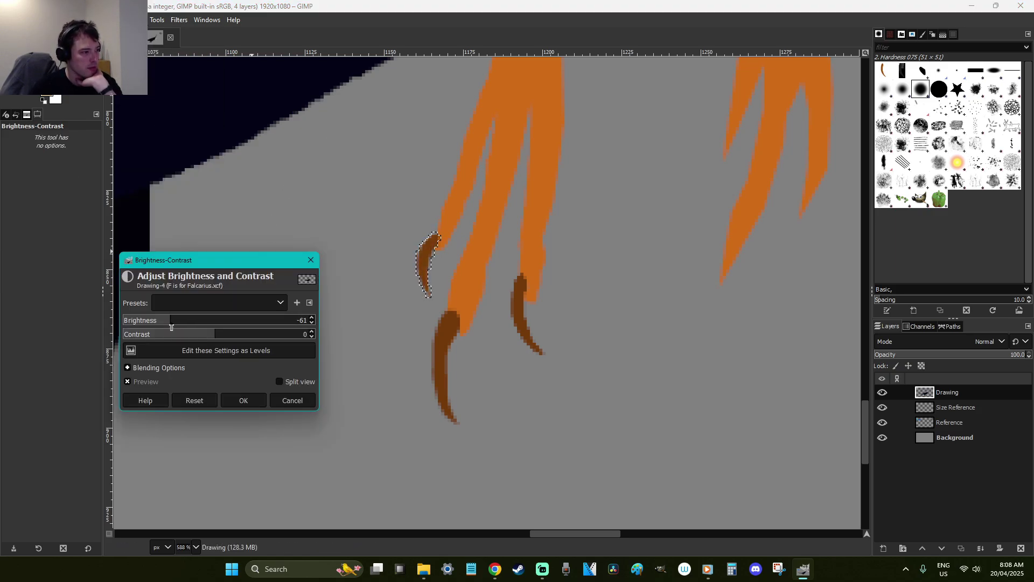
left_click(243, 400)
key("r")
left_click(516, 310)
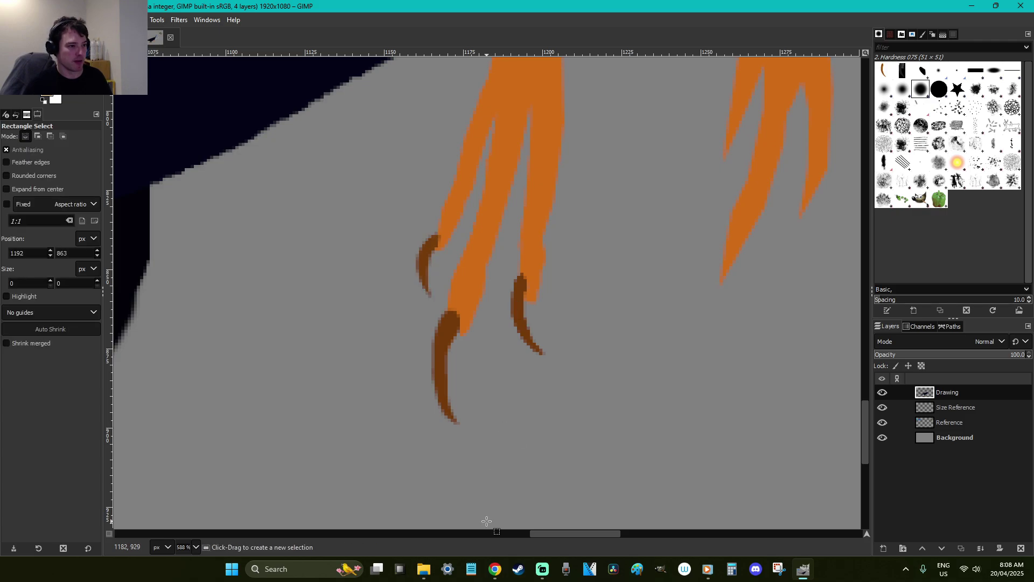
Outline the far hand's lower palm and three fingers with Free Select, giving the fingers thicker, rounded tips
left_click_drag(553, 536, 576, 532)
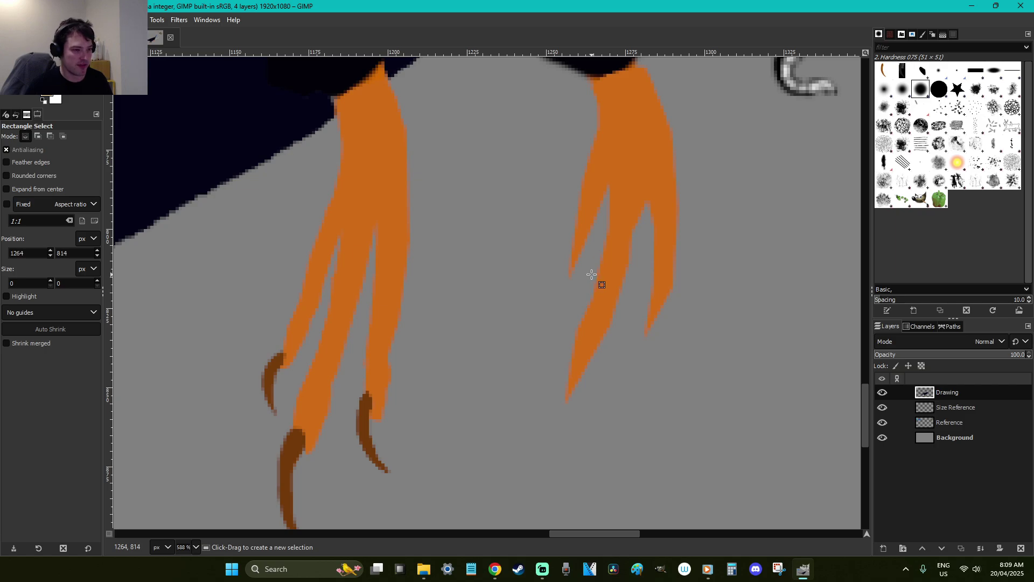
key("f")
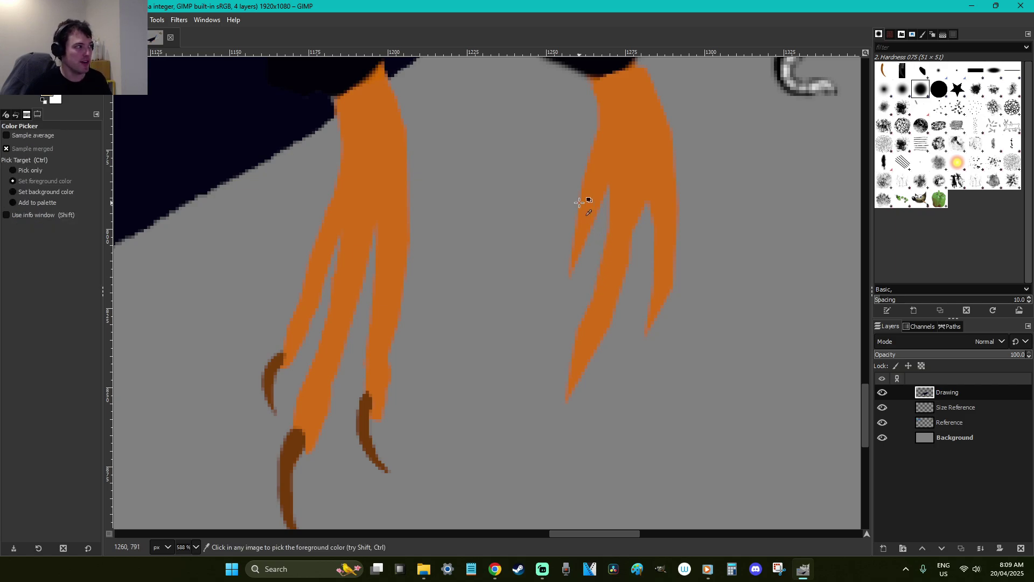
key("u")
key("f")
mouse_move(584, 184)
left_mouse_down()
mouse_move(558, 293)
mouse_move(606, 193)
mouse_move(614, 231)
mouse_move(555, 396)
mouse_move(580, 386)
mouse_move(595, 357)
mouse_move(630, 232)
mouse_move(656, 197)
mouse_move(663, 221)
mouse_move(643, 336)
mouse_move(672, 272)
left_mouse_up()
mouse_move(673, 218)
left_mouse_down()
mouse_move(658, 173)
mouse_move(623, 162)
left_mouse_up()
key("Return")
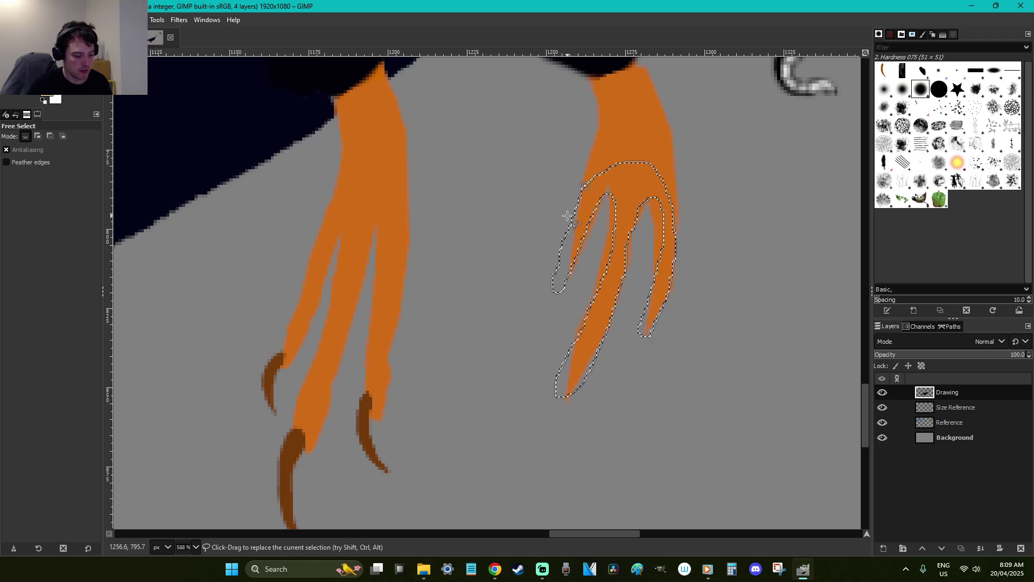
Color the selected finger shapes of the far hand orange with Bucket Fill and Paintbrush, and clear the selection
key("shift+b")
key("p")
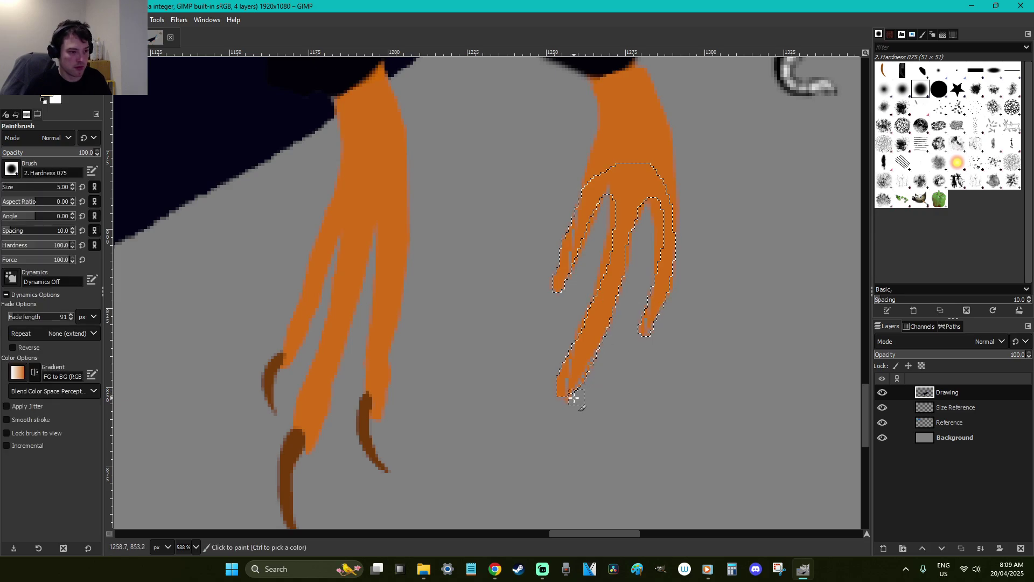
mouse_move(629, 274)
left_mouse_down()
mouse_move(656, 298)
mouse_move(664, 212)
mouse_move(631, 193)
mouse_move(567, 272)
mouse_move(595, 197)
left_mouse_up()
key("r")
left_click(659, 388)
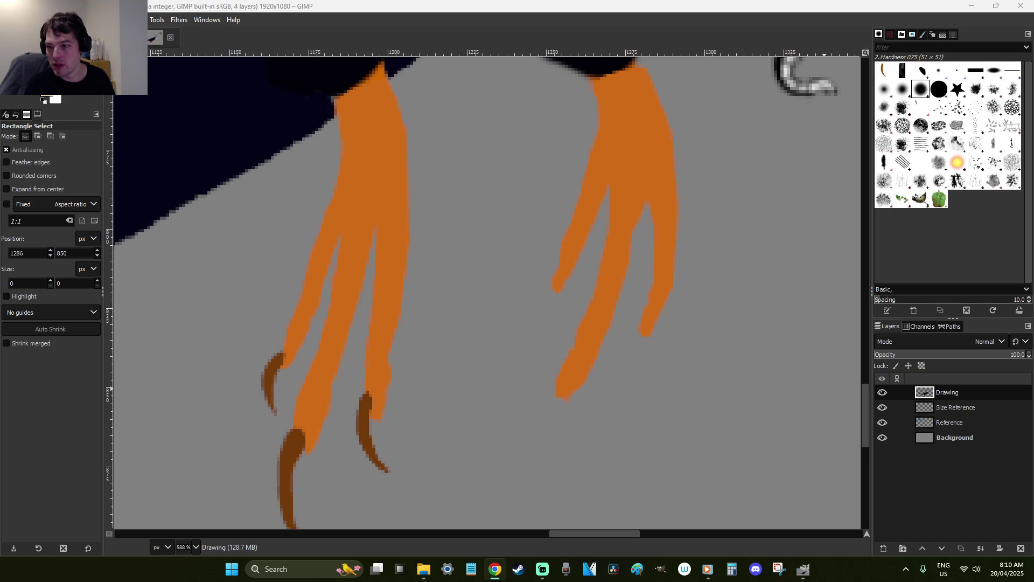
Switch to Chrome, examine the Standard-winged Nightjar photo enlarged, and close the browser window
key("alt+Tab")
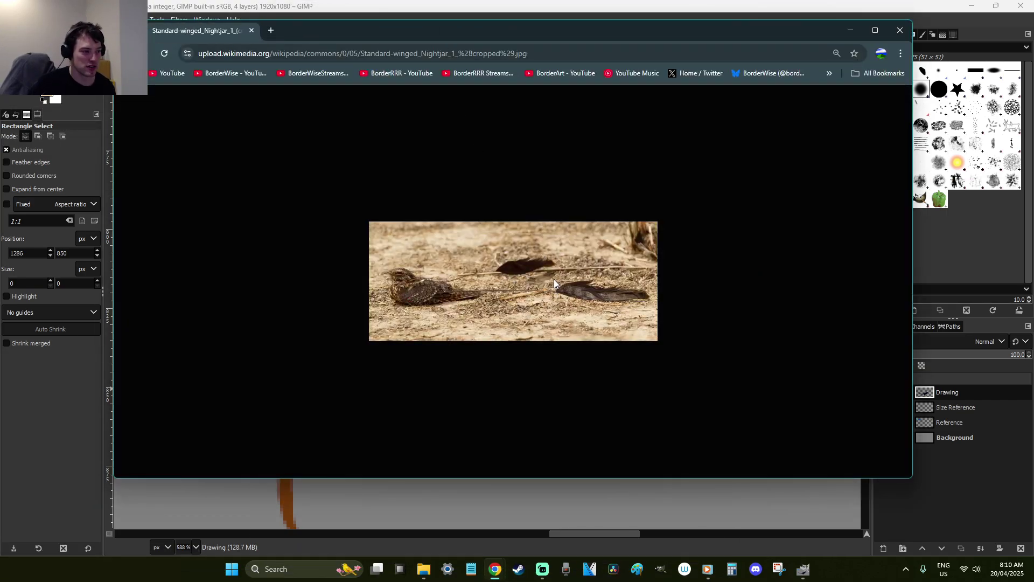
key("ctrl+plus")
key("ctrl+plus")
key("ctrl+plus")
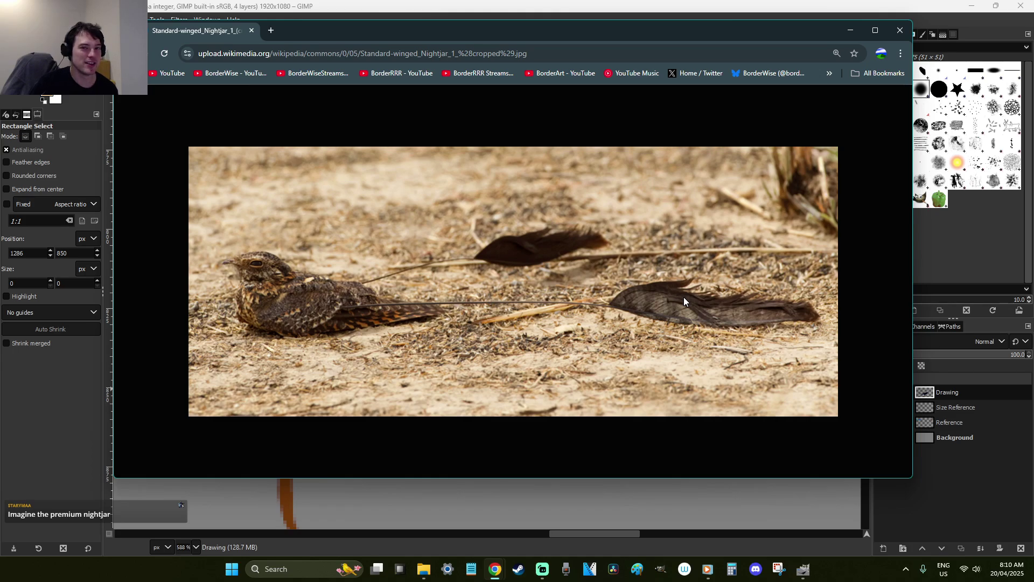
key("ctrl+minus")
key("ctrl+minus")
key("ctrl+minus")
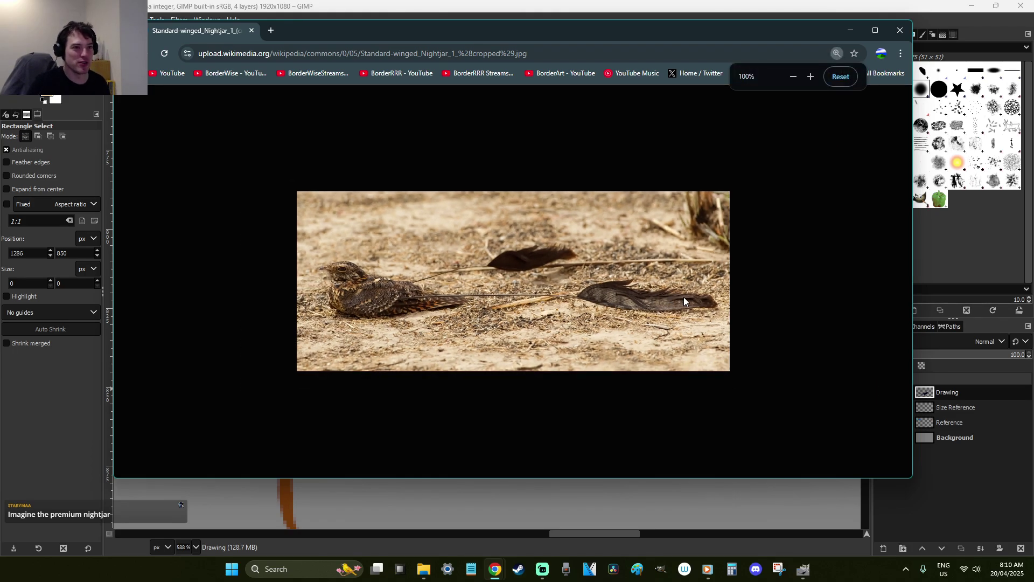
left_click(898, 31)
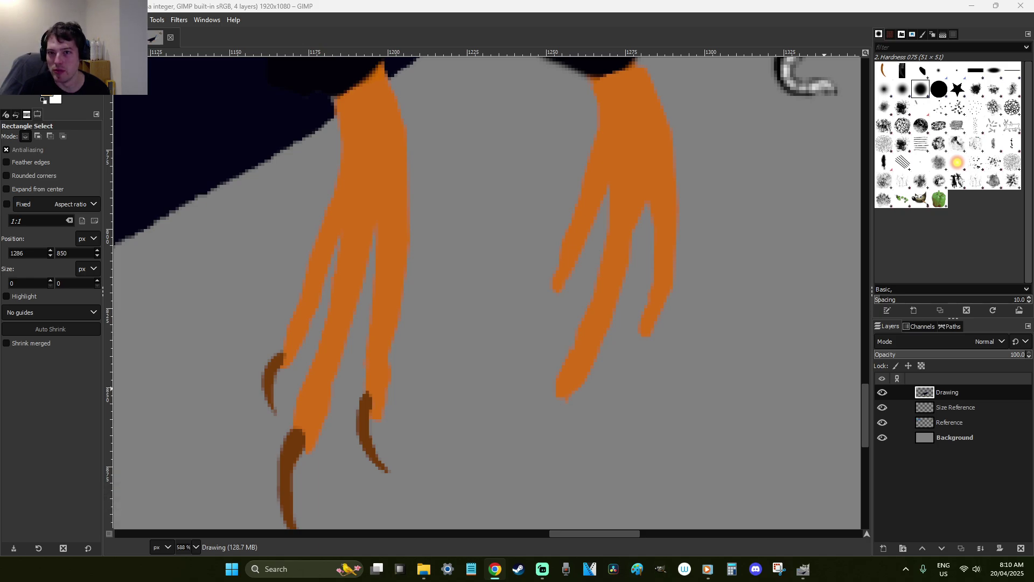
left_click(555, 7)
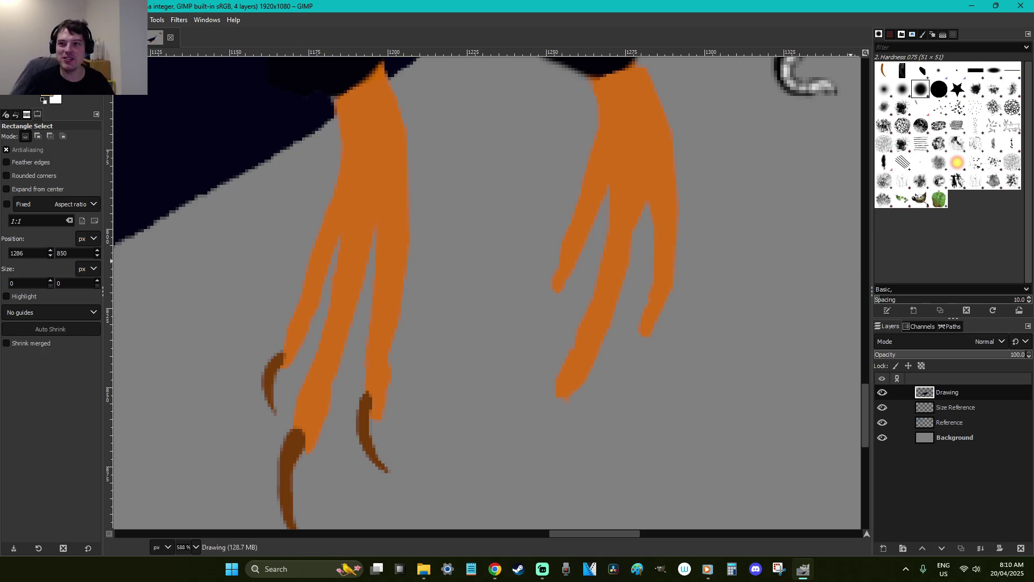
left_click(1033, 222)
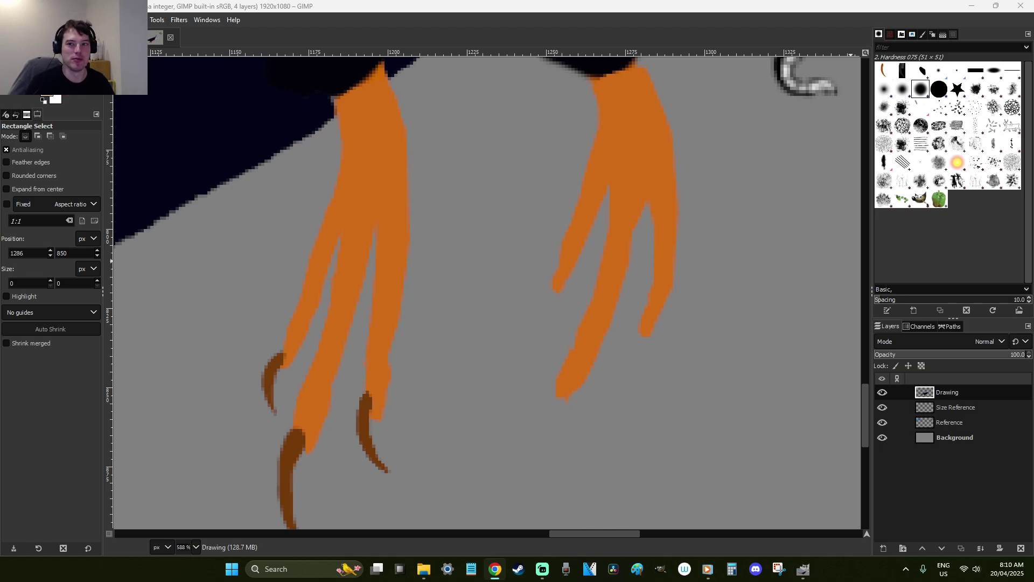
left_click(748, 5)
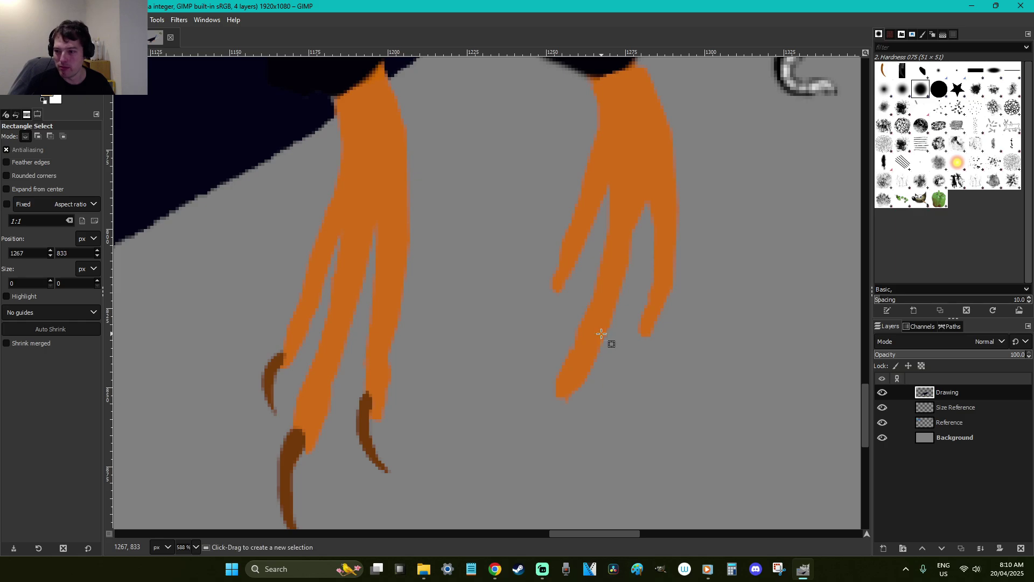
scroll(601, 334, "down", 3)
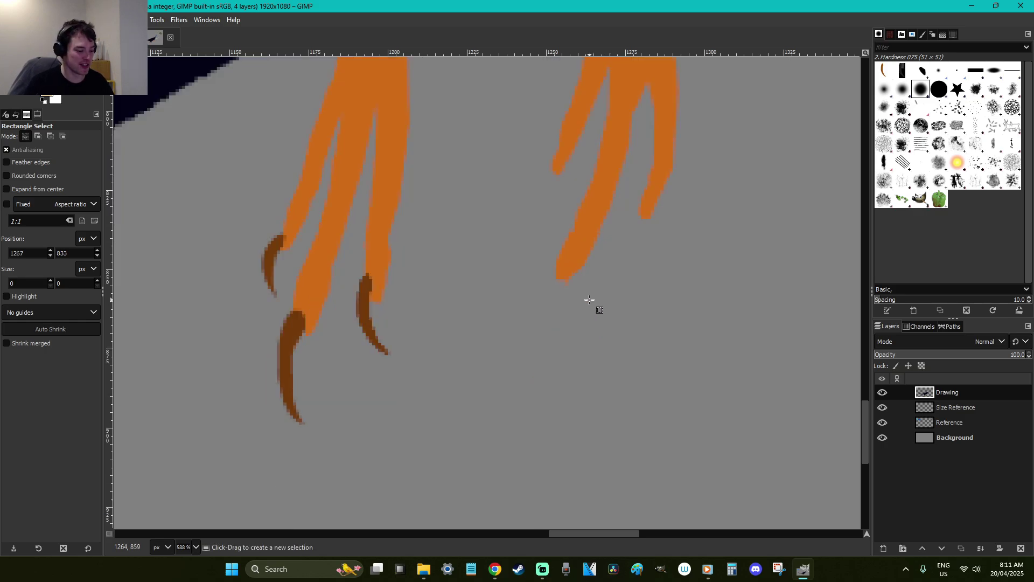
key("f")
left_click(641, 214)
key("Escape")
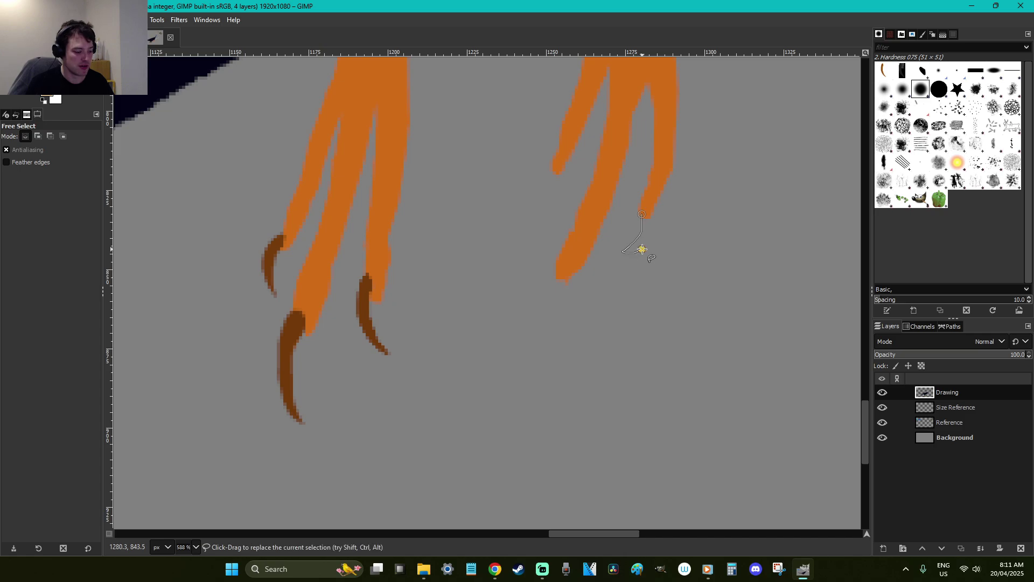
Pick the dark brown of the near hand's claws as the foreground color
key("p")
key("ctrl")
Try a backward-sweeping curved claw at the far hand's front fingertip, outlined with Free Select and filled dark brown
key("f")
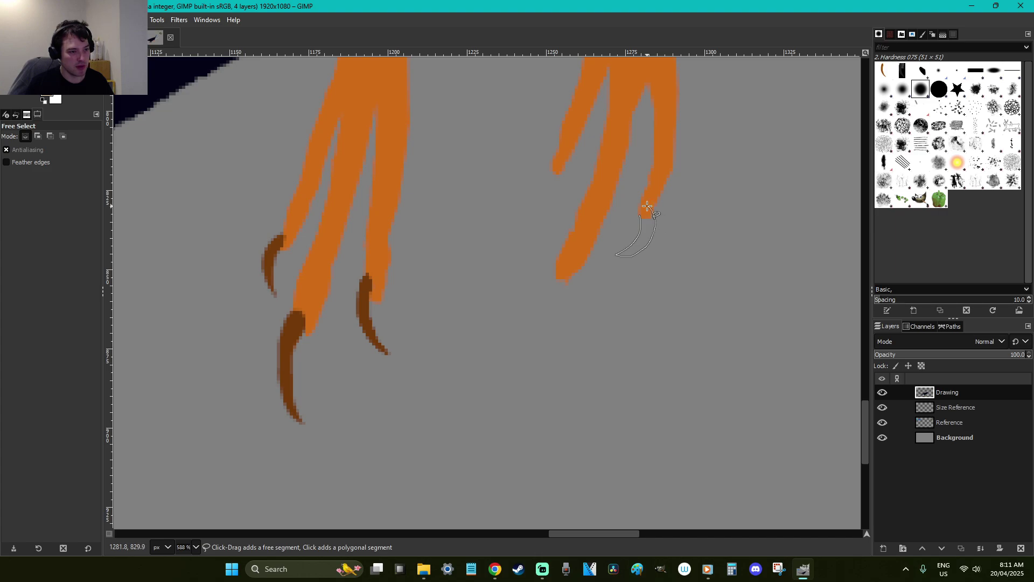
key("Escape")
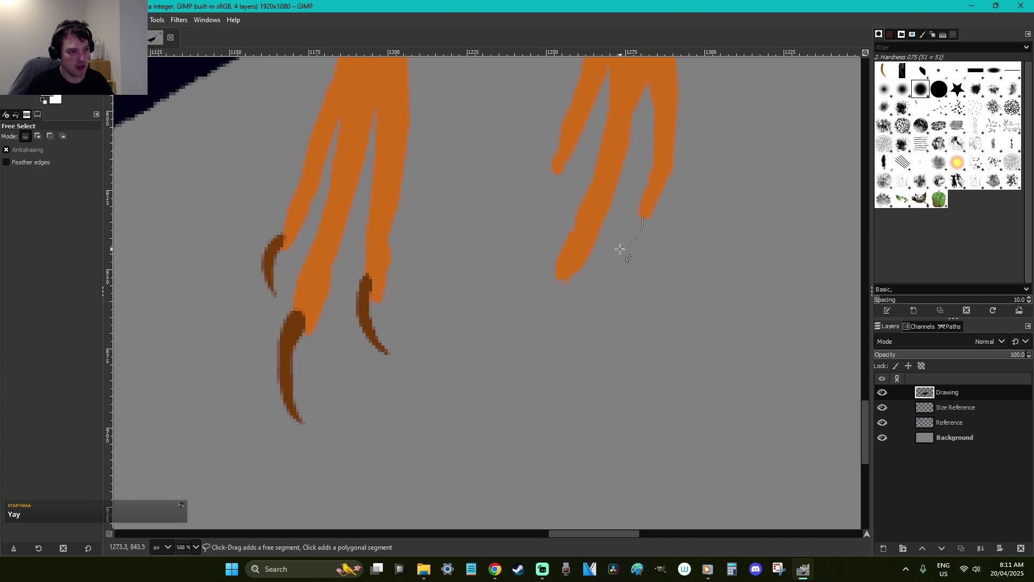
left_click(644, 216)
key("Return")
key("shift+b")
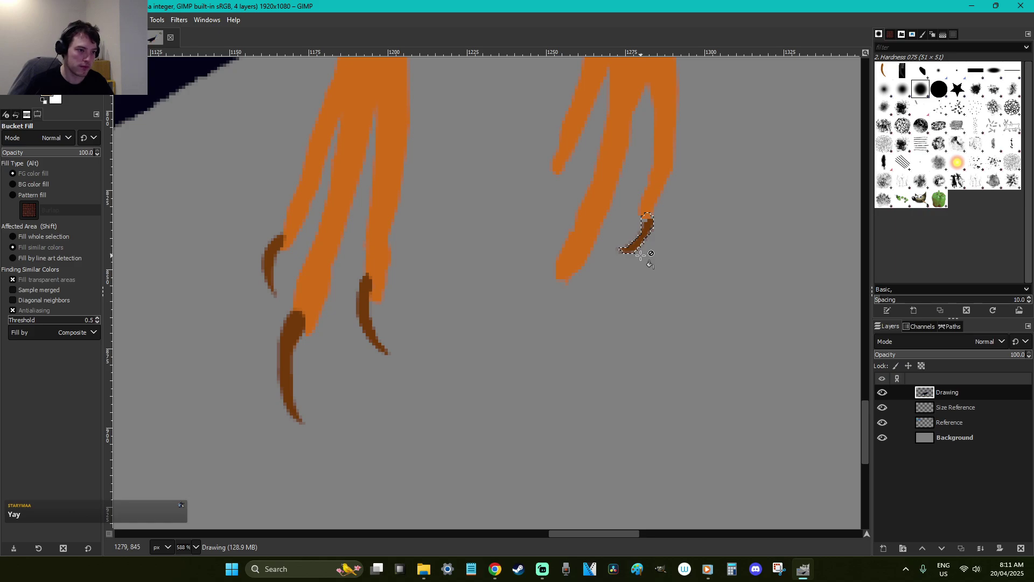
key("r")
left_click(649, 258)
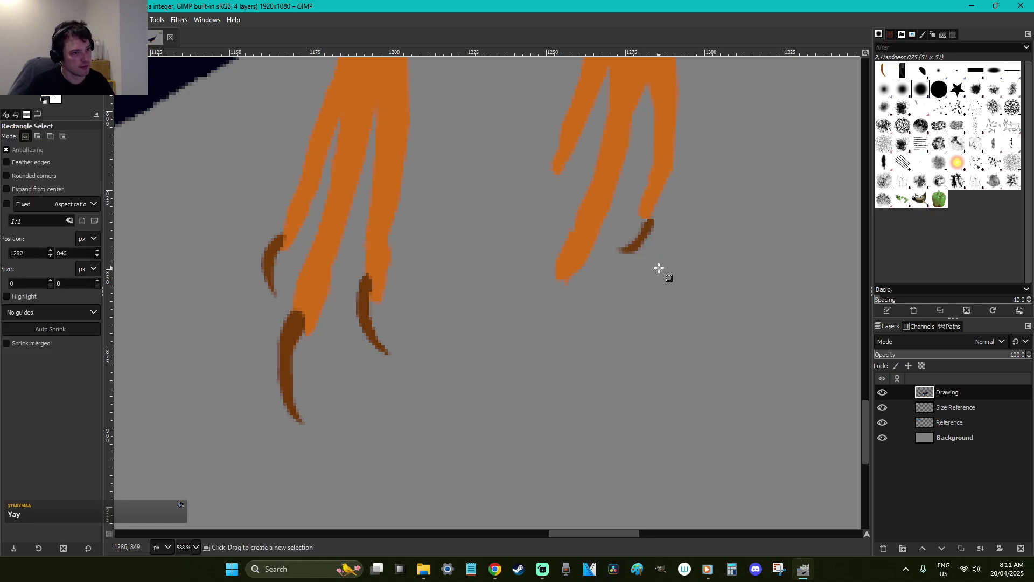
Undo the claw fill and selection on the far hand's front finger
key("ctrl+z")
key("ctrl+z")
key("ctrl+z")
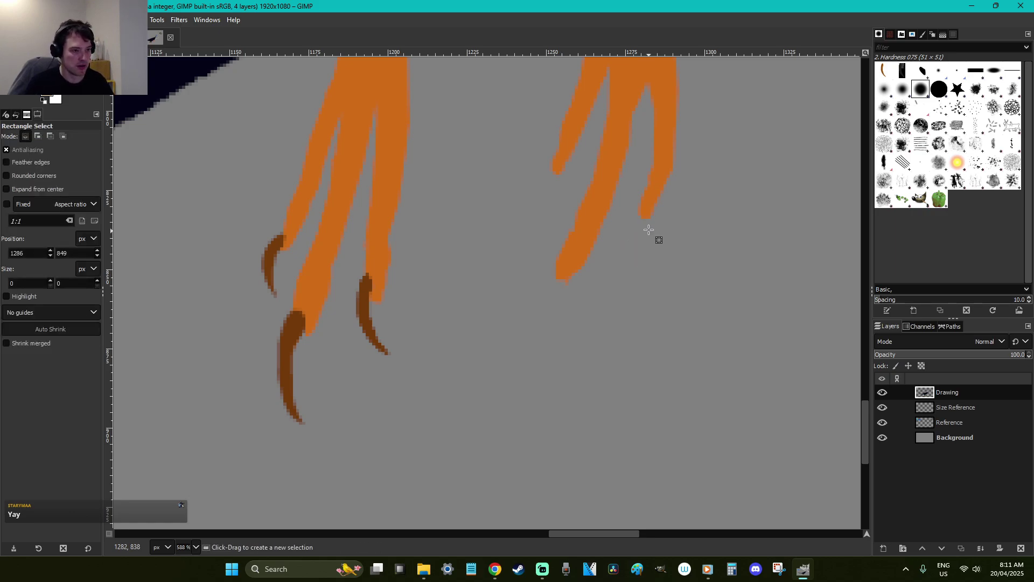
Outline a steeper curved claw at the far hand's front fingertip, fill it dark brown, and clear the selection
key("f")
left_click_drag(628, 257, 626, 259)
key("r")
key("f")
mouse_move(640, 213)
left_mouse_down()
mouse_move(622, 258)
mouse_move(640, 253)
mouse_move(640, 213)
left_mouse_up()
key("shift+b")
left_click(652, 236)
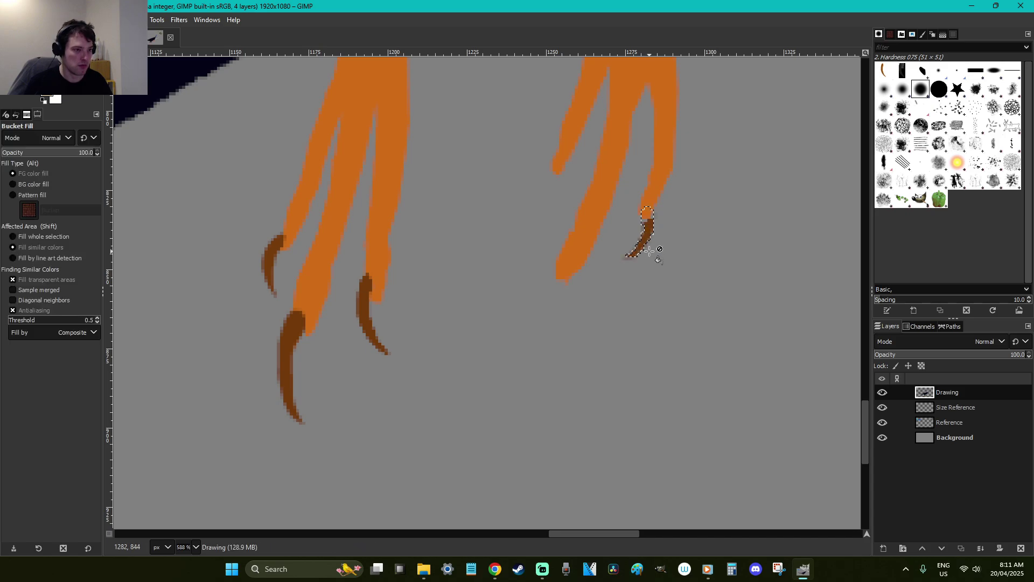
key("r")
key("ctrl+shift+a")
key("f")
mouse_move(584, 262)
left_mouse_down()
mouse_move(508, 287)
mouse_move(565, 290)
mouse_move(504, 342)
left_mouse_up()
key("Escape")
key("r")
key("f")
mouse_move(577, 270)
left_mouse_down()
mouse_move(543, 294)
mouse_move(562, 303)
mouse_move(574, 277)
mouse_move(489, 305)
left_mouse_up()
key("r")
Outline a long backward-curving claw at the far hand's middle fingertip, fill it dark brown, and clear the selection
key("f")
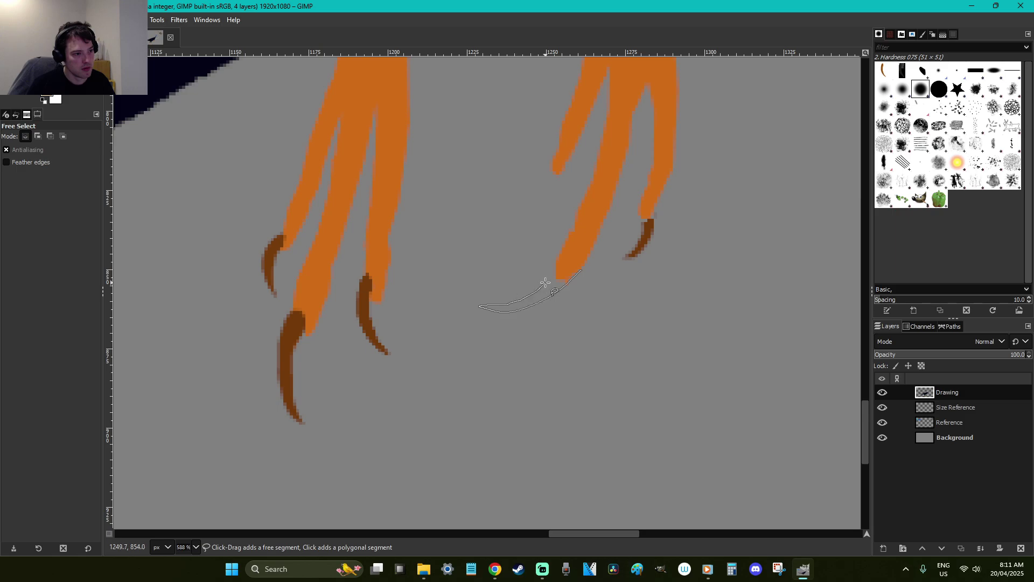
left_click_drag(573, 261, 582, 269)
key("Return")
key("shift+b")
left_click(547, 286)
key("o")
left_click(618, 303)
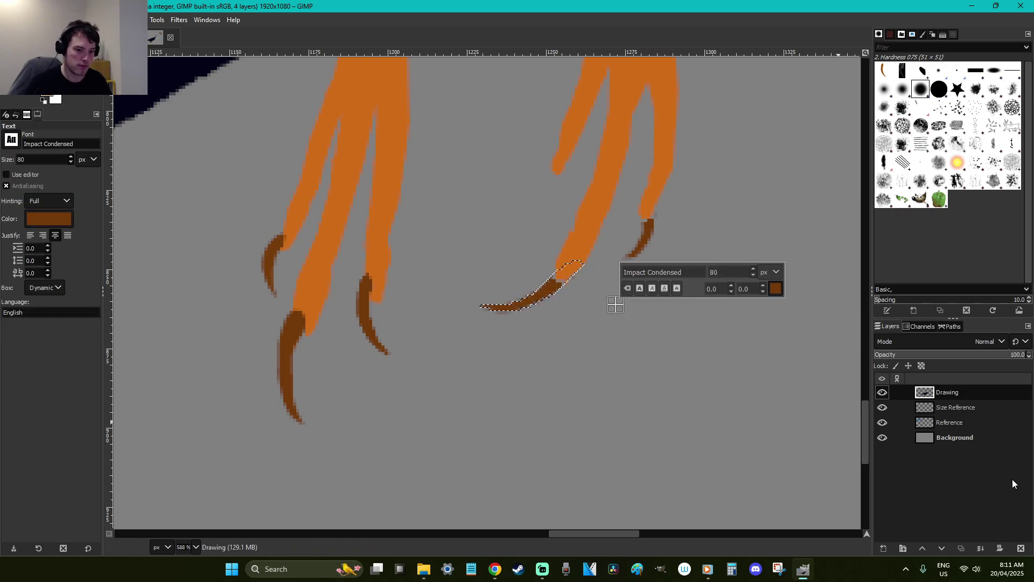
key("r")
left_click(686, 406)
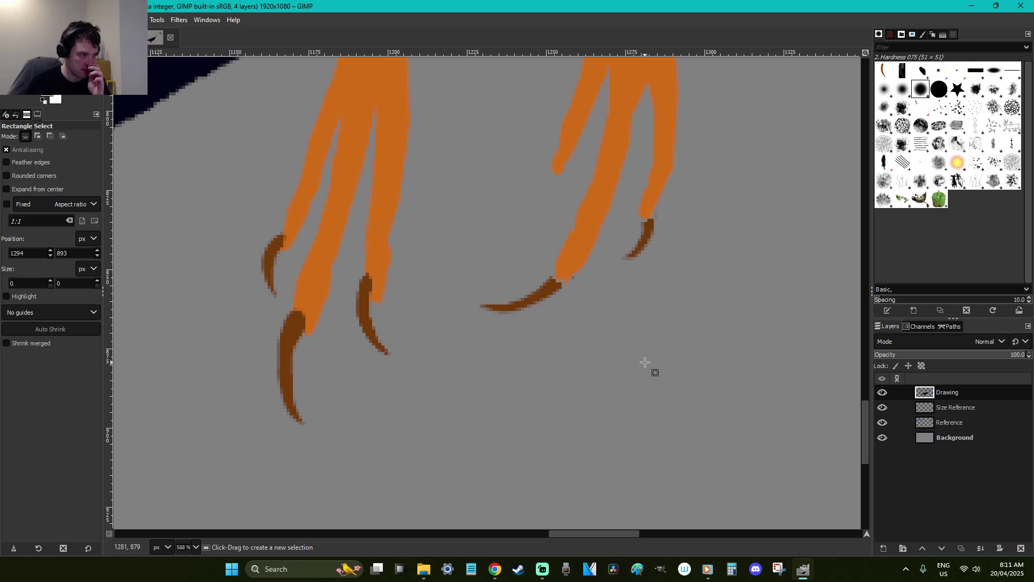
key("f")
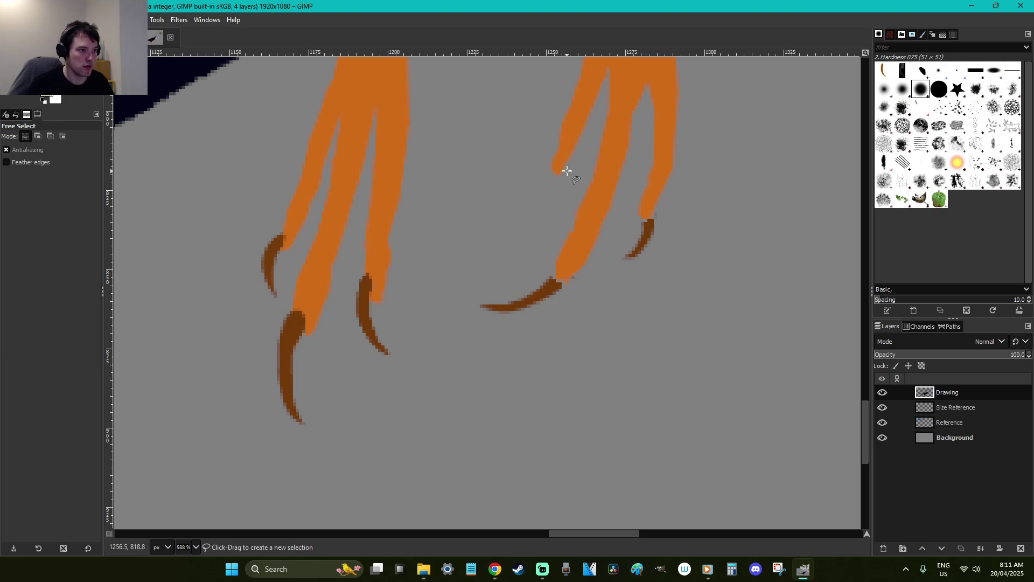
left_click_drag(537, 189, 516, 189)
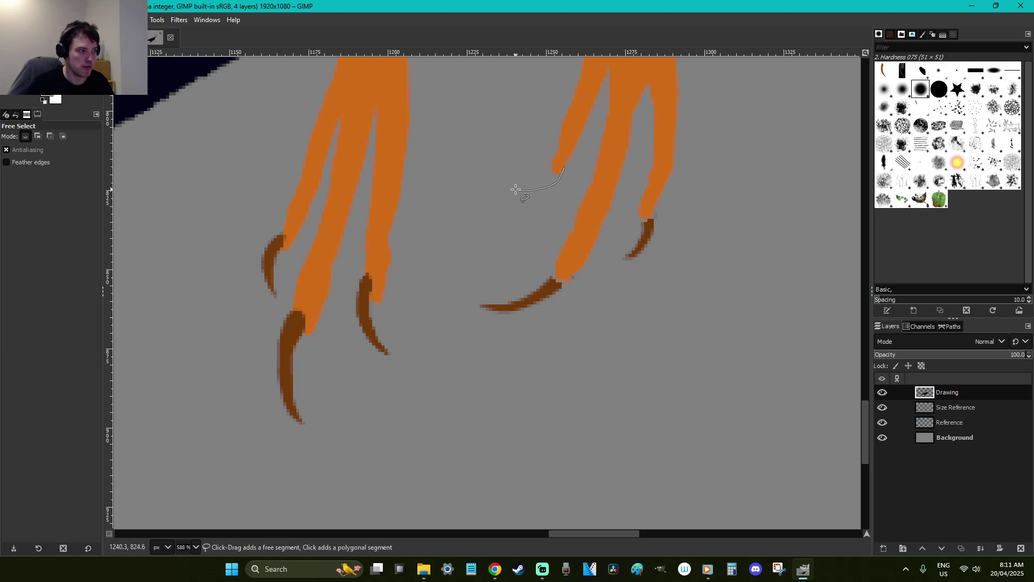
key("Return")
key("r")
left_click(563, 186)
key("f")
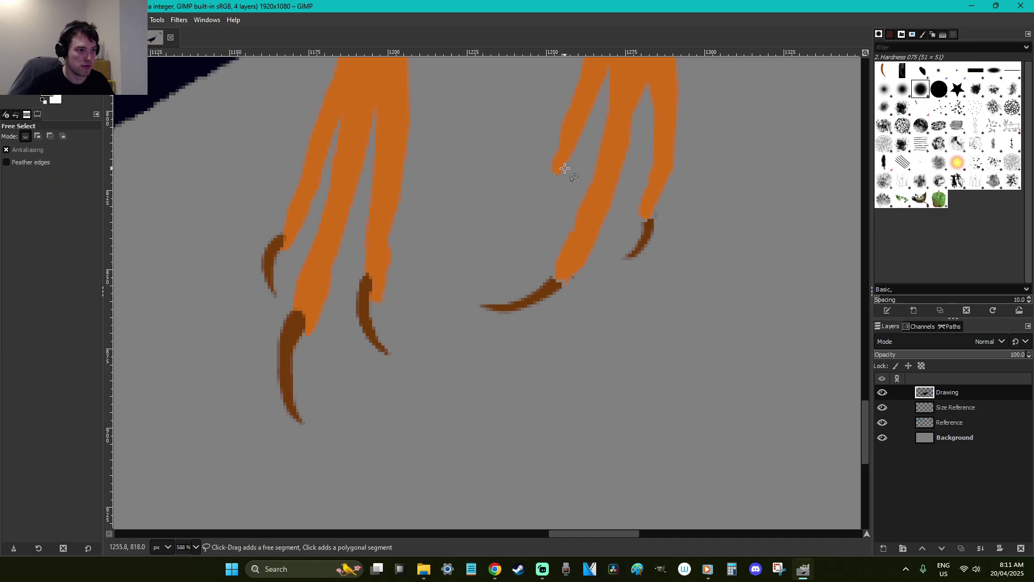
key("r")
left_click(562, 198)
key("f")
left_click_drag(563, 171, 563, 174)
key("r")
Outline a small backward-curving claw at the far hand's rear fingertip with Free Select and fill it dark brown
key("f")
left_click(565, 165)
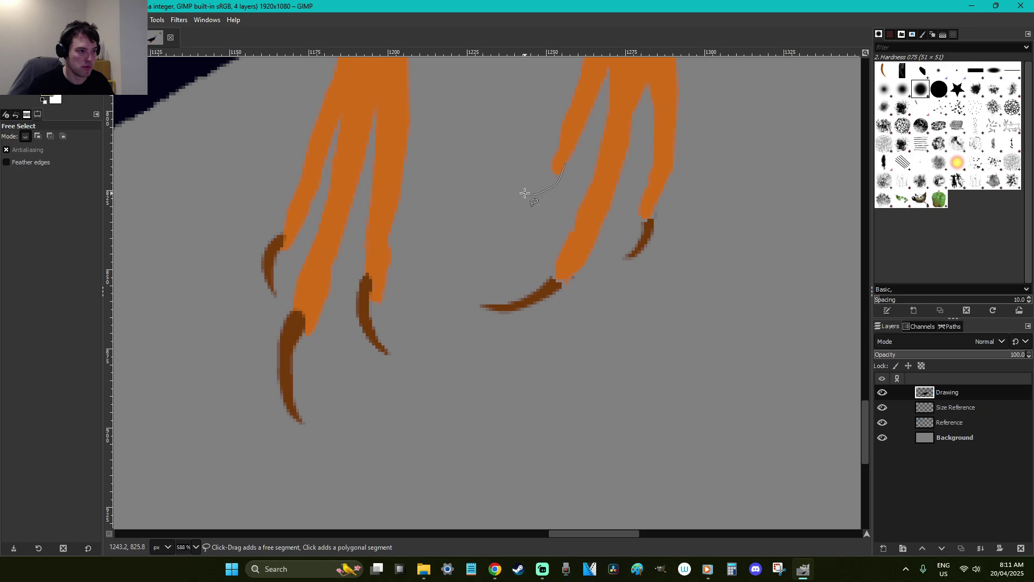
key("Return")
key("shift+b")
Paste a copy of the far hand's rear claw in place and anchor it to the Drawing layer
key("ctrl+c")
key("ctrl+v")
key("r")
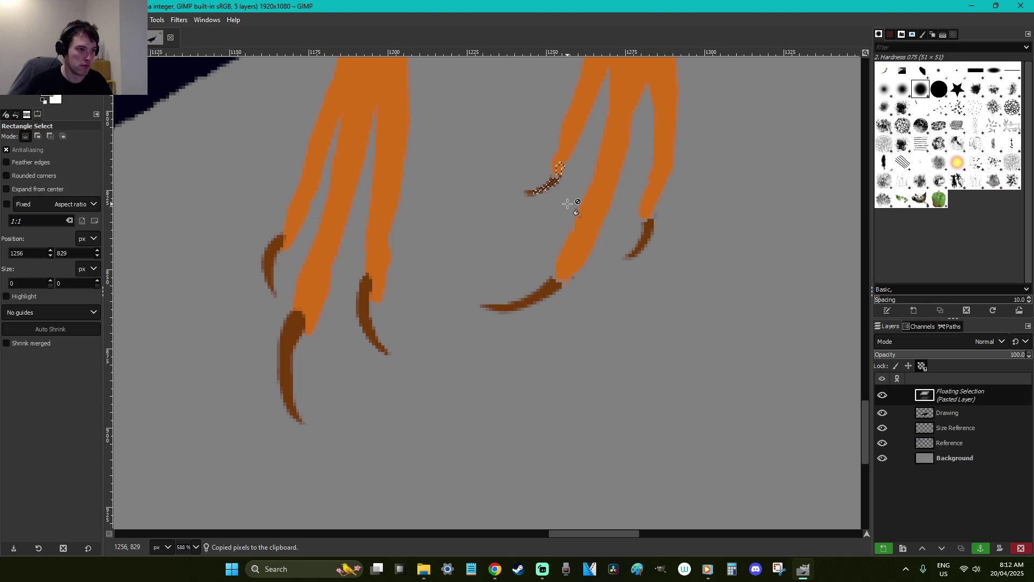
left_click(570, 204)
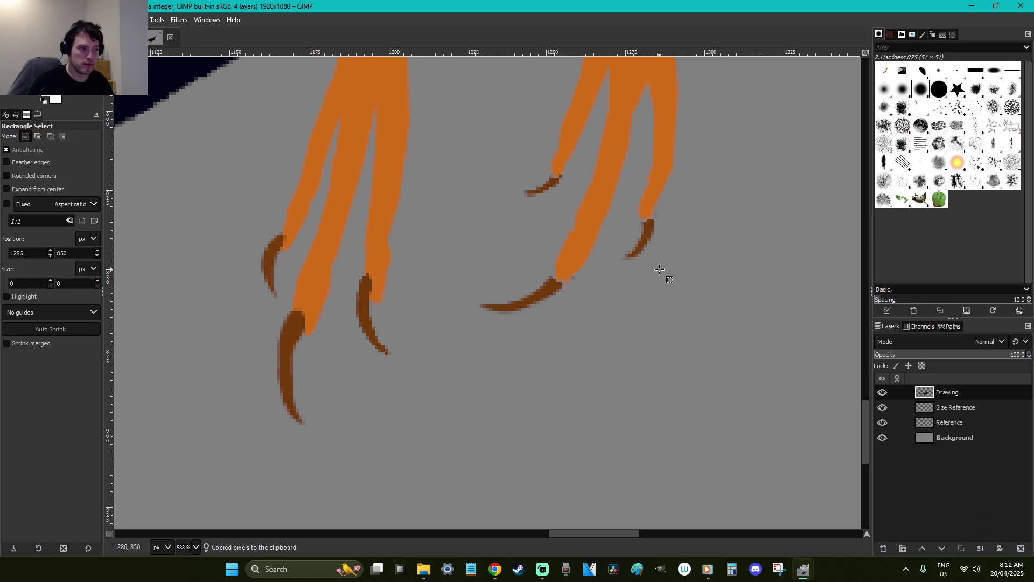
Lengthen the far hand's rear claw by selecting a longer tip shape, painting it dark brown, and clearing the selection
key("f")
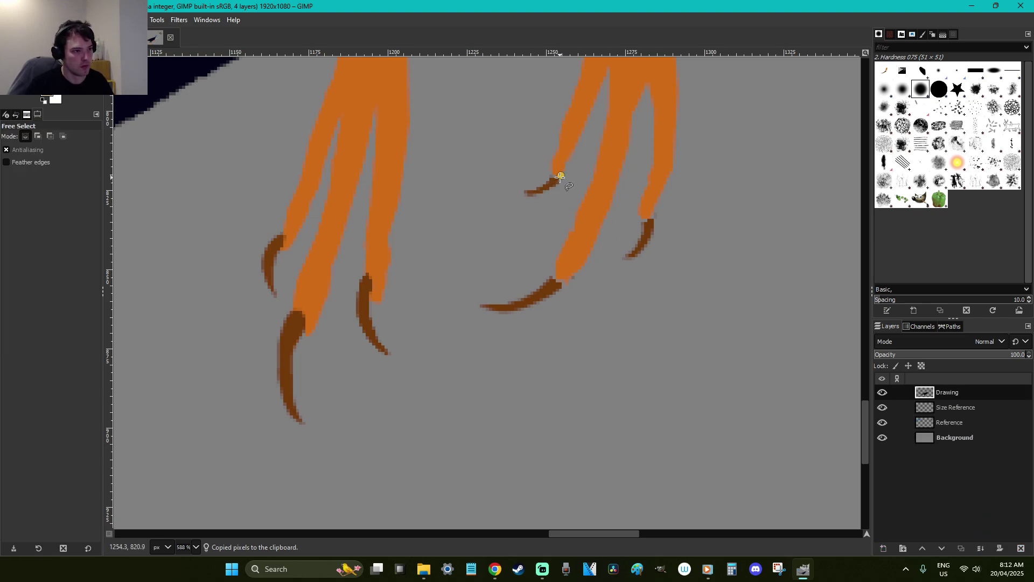
mouse_move(521, 194)
left_mouse_down()
mouse_move(553, 168)
mouse_move(545, 189)
left_mouse_up()
key("Return")
key("p")
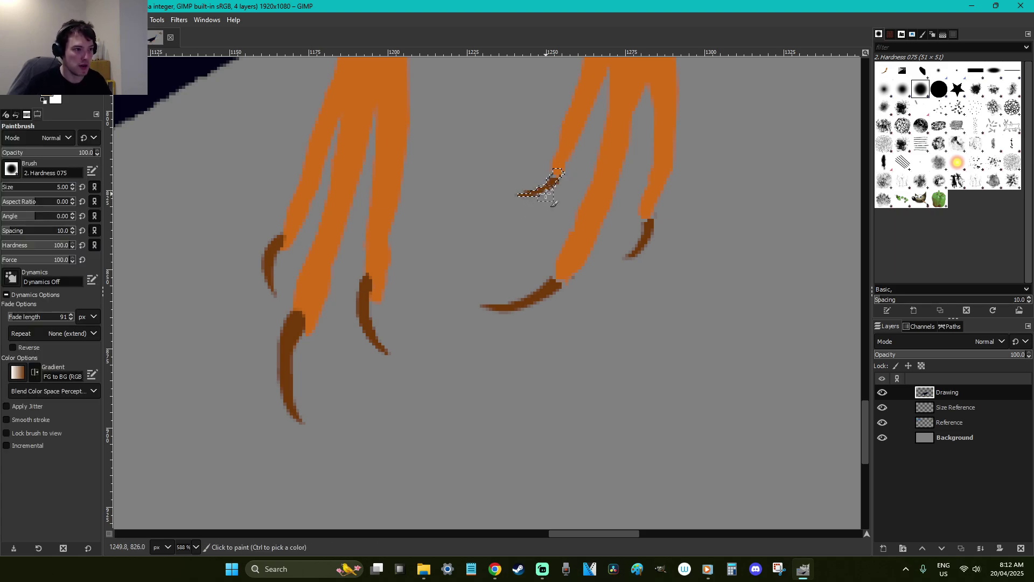
key("ctrl+shift+a")
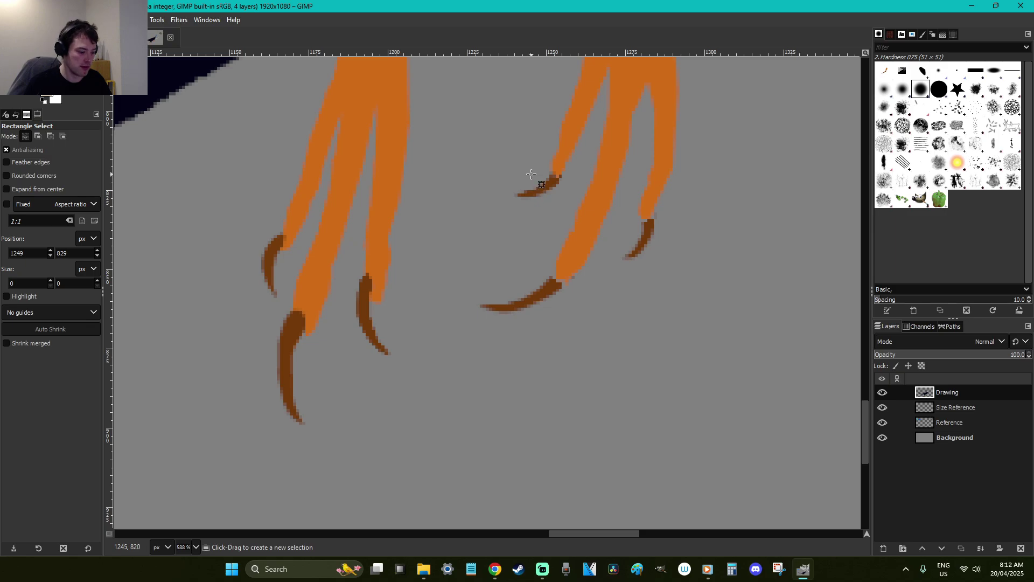
key("shift+e")
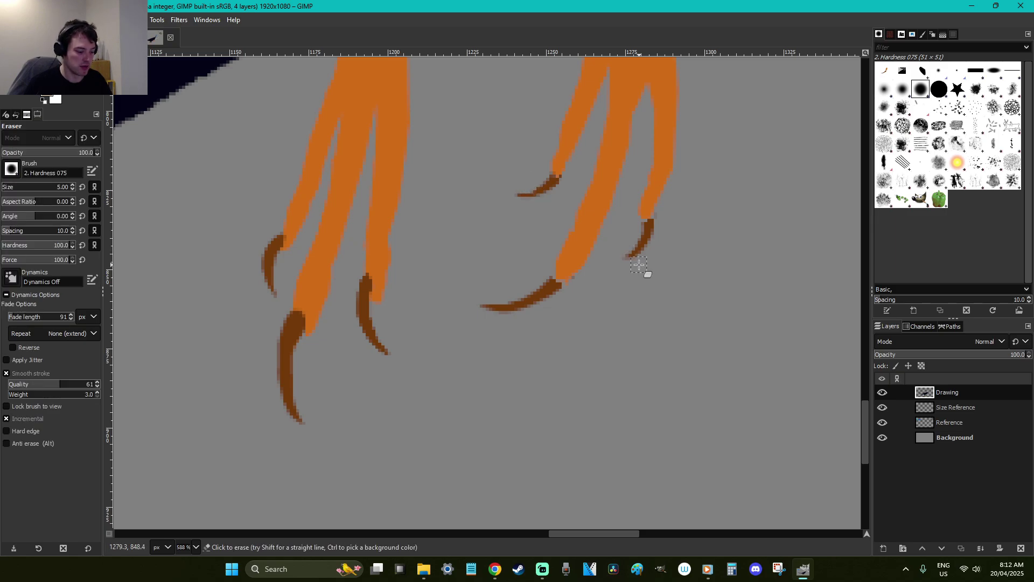
Check the whole dinosaur at 100% zoom and save the image
key("r")
key("3")
key("1")
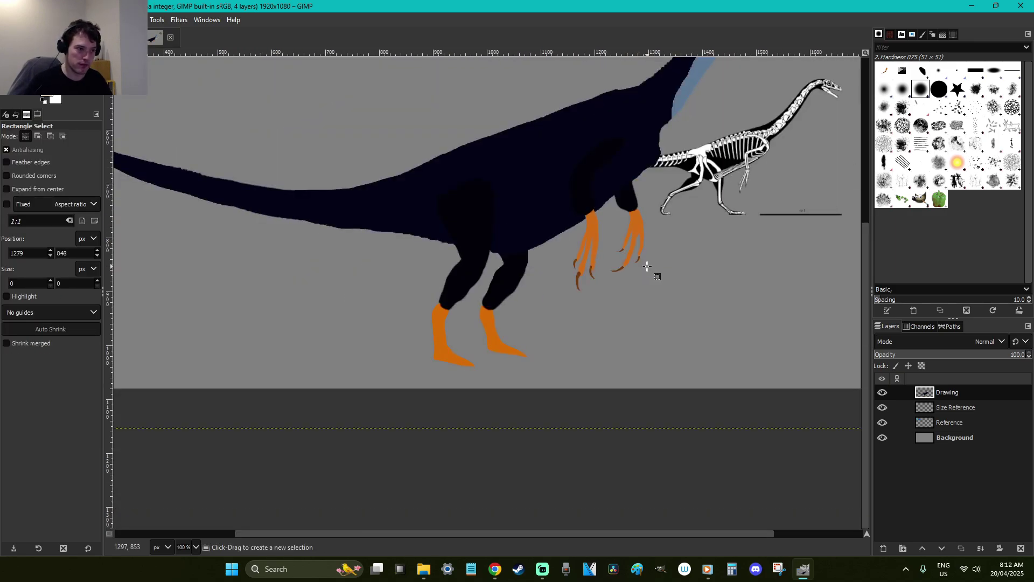
scroll(654, 272, "up", 3)
key("ctrl+s")
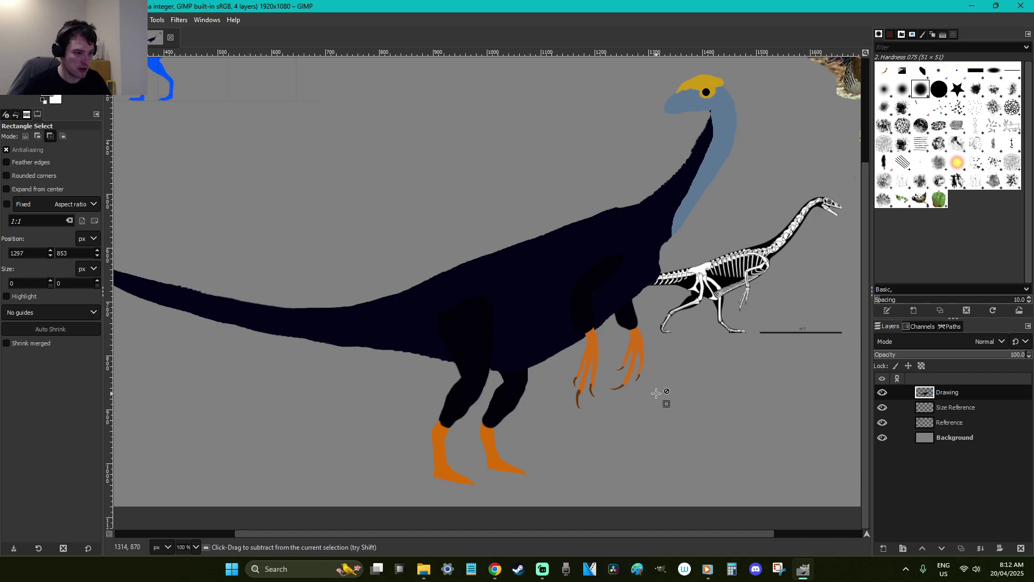
Examine the hand claws on the skeletal reference and compare them with the claws drawn on the dinosaur's near hand
scroll(656, 393, "up", 3)
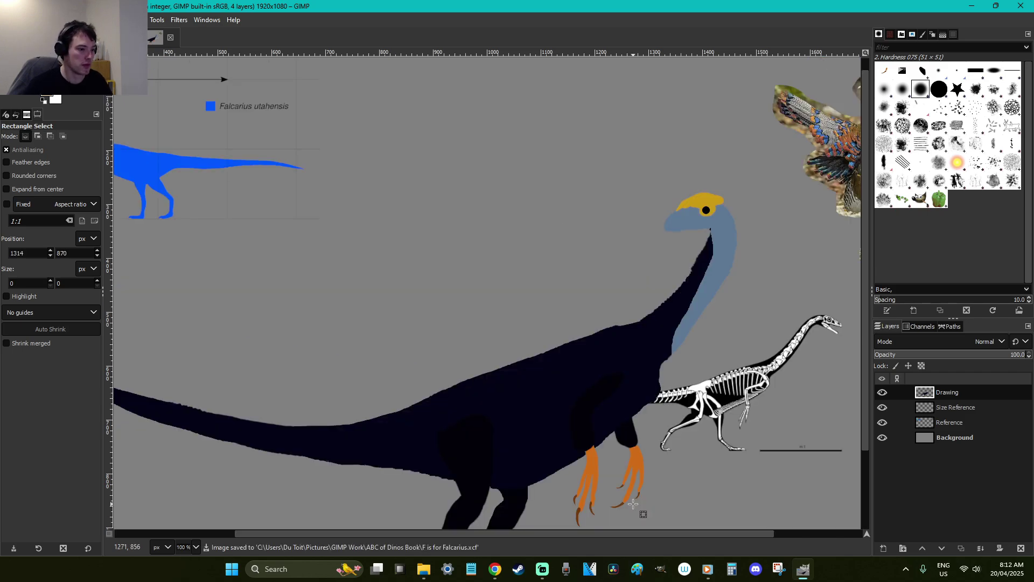
mouse_move(673, 532)
left_mouse_down()
mouse_move(610, 531)
mouse_move(673, 532)
left_mouse_up()
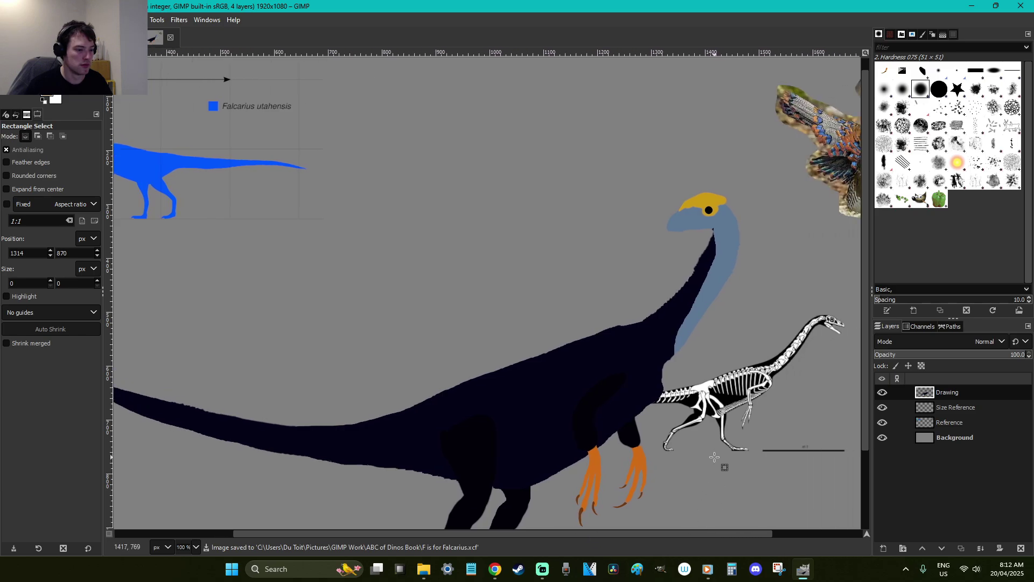
key("z")
left_click(778, 448)
key("1")
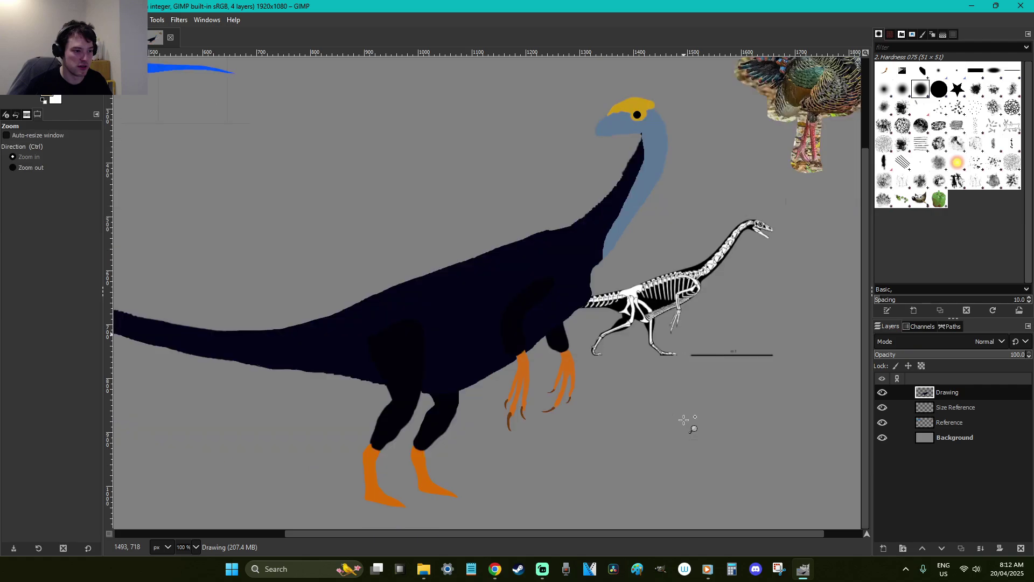
key("r")
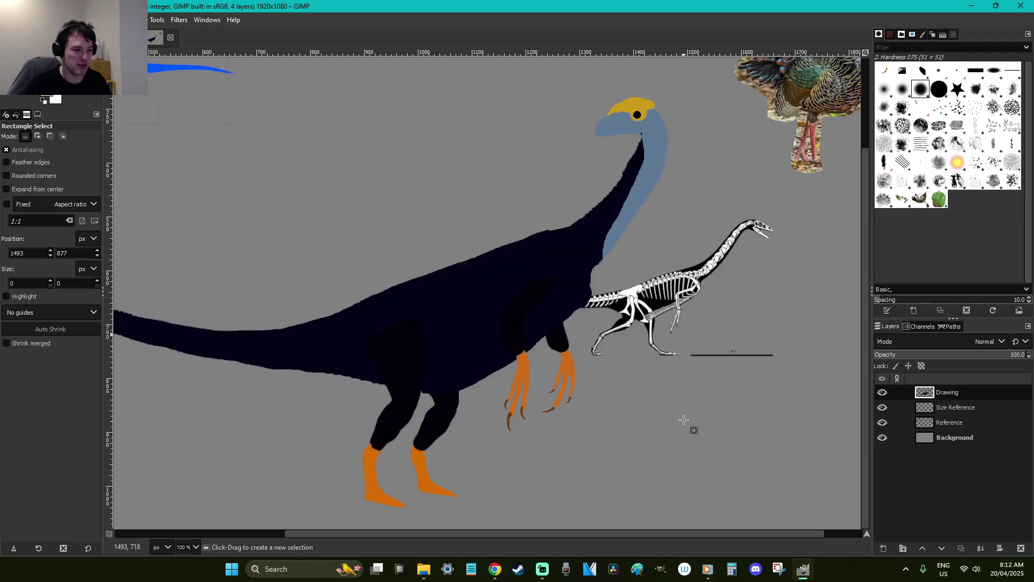
key("z")
left_click_drag(706, 355, 633, 285)
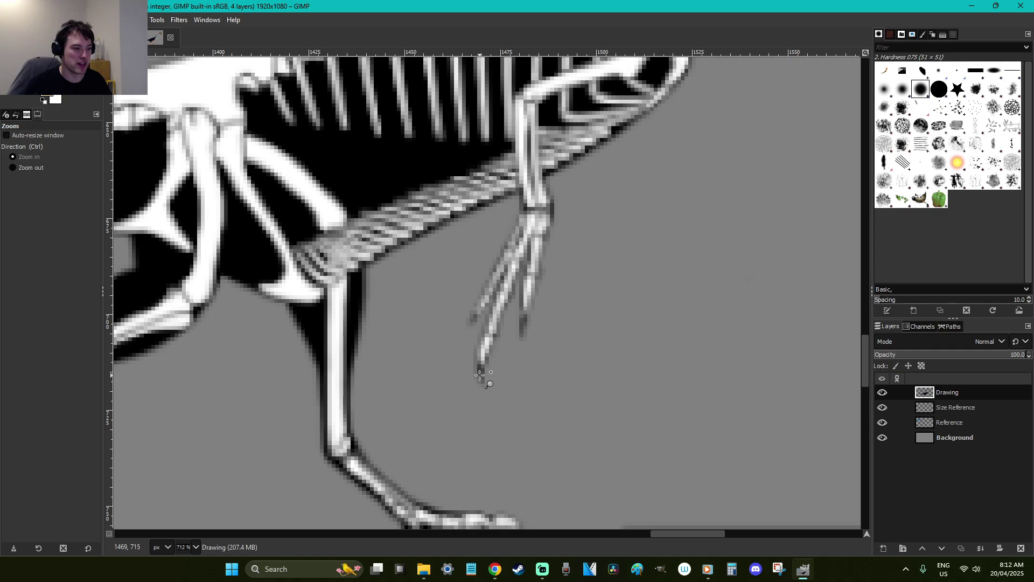
key("1")
key("r")
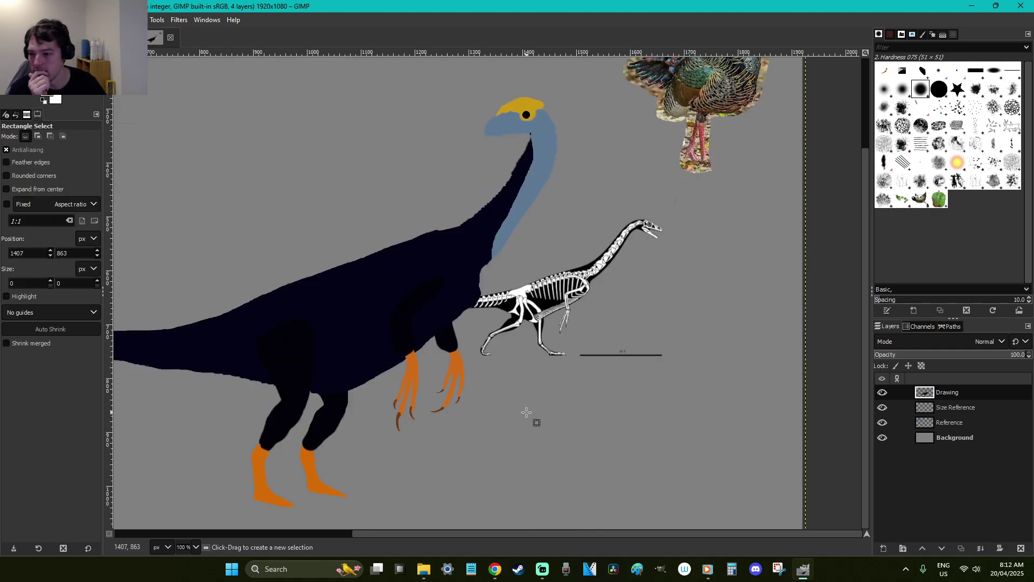
key("z")
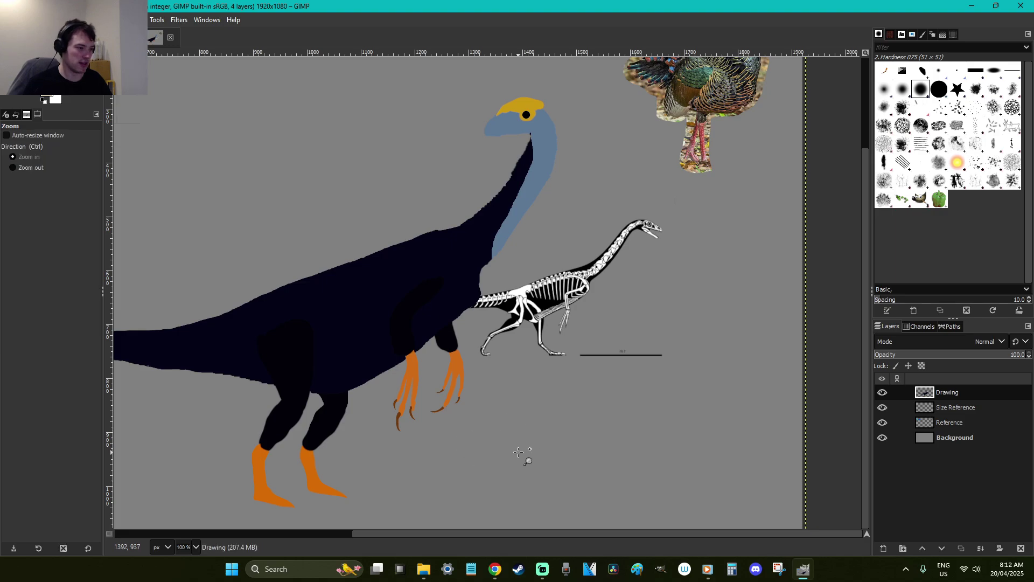
left_click_drag(522, 462, 340, 356)
left_click_drag(555, 434, 282, 254)
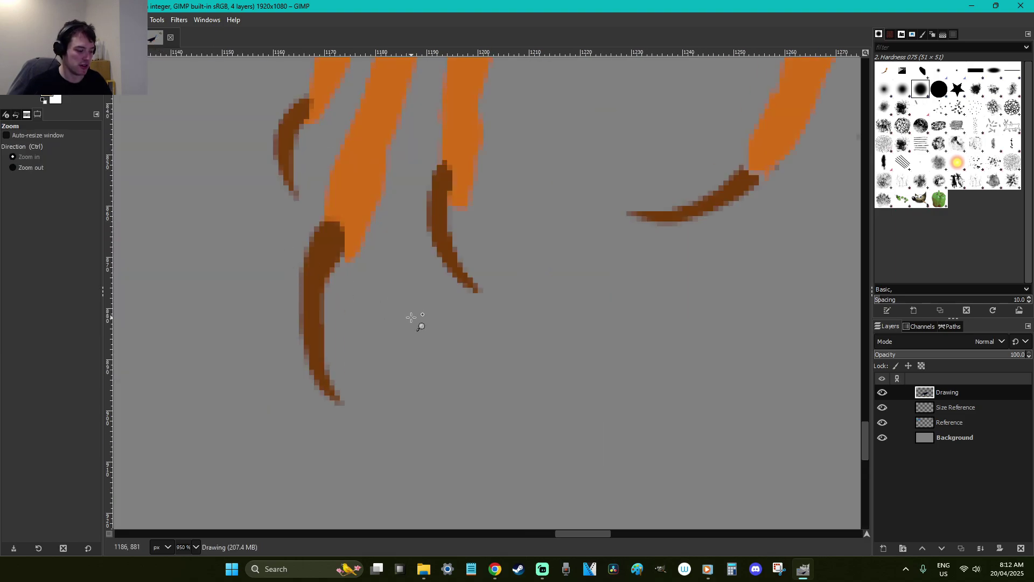
key("f")
left_click(342, 256)
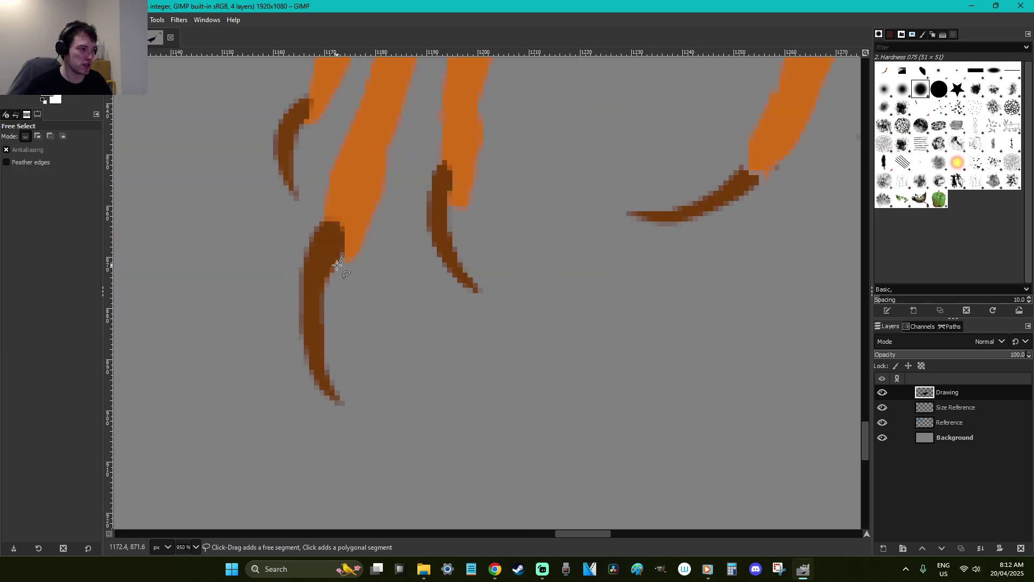
left_click_drag(327, 355, 342, 398)
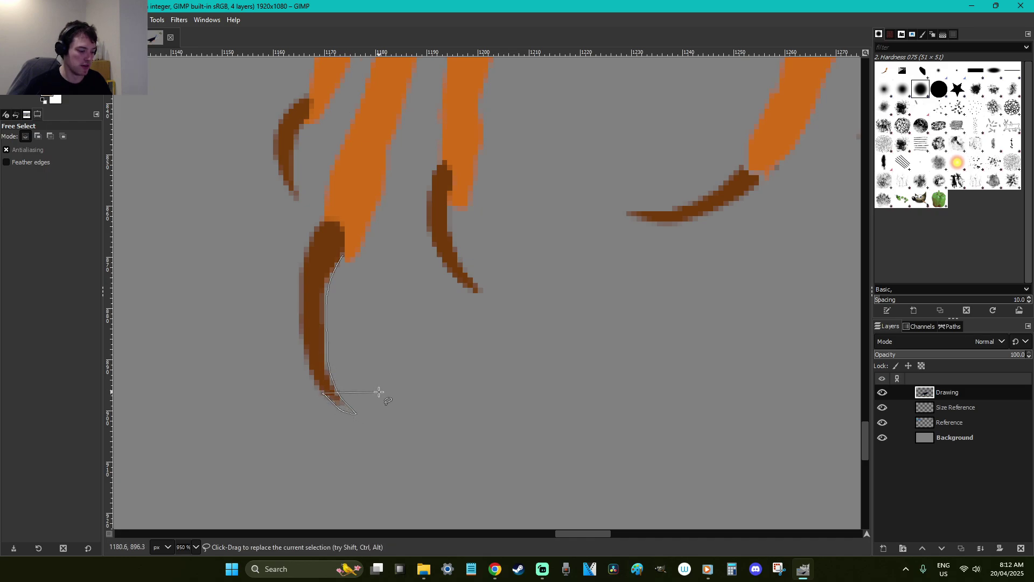
key("r")
Lengthen the near hand's rear claw by outlining a longer tip with Free Select, painting it dark brown, and clearing the selection
key("f")
left_click(306, 120)
mouse_move(301, 208)
left_mouse_down()
mouse_move(277, 186)
mouse_move(286, 113)
left_mouse_up()
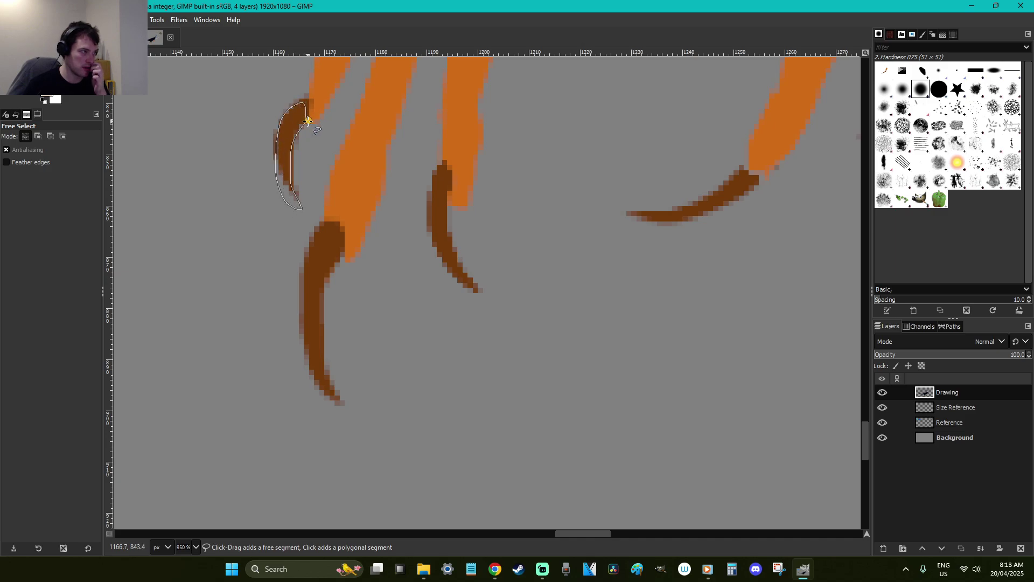
key("Return")
key("p")
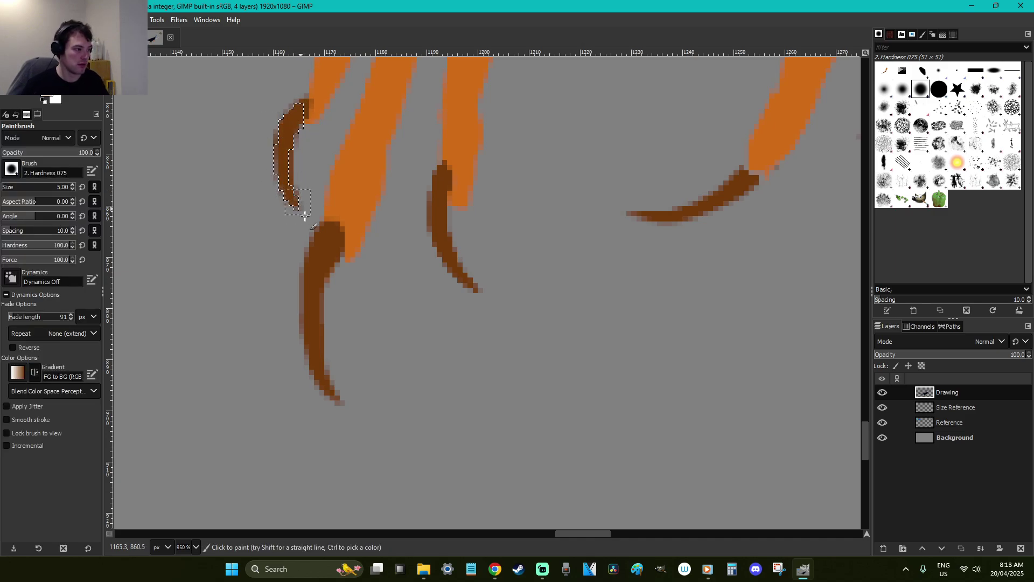
key("ctrl+shift+a")
Extend the near hand's middle claw with a longer, forward-curving tip painted dark brown inside a Free Select outline, then clear the selection
key("f")
mouse_move(323, 365)
left_mouse_down()
mouse_move(358, 414)
mouse_move(322, 398)
mouse_move(302, 338)
mouse_move(323, 365)
left_mouse_up()
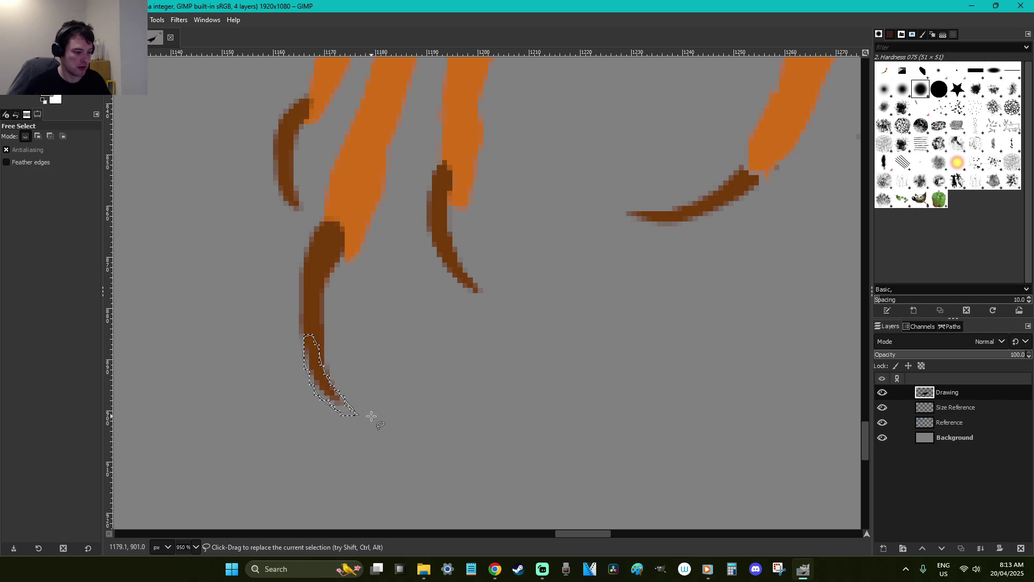
key("p")
key("ctrl+shift+a")
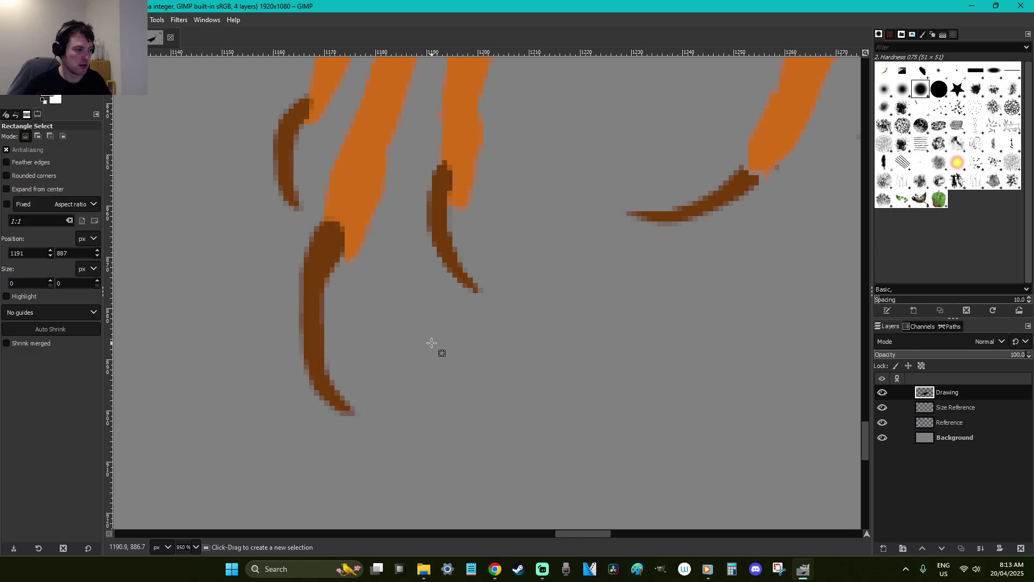
Outline a longer tip on the near hand's front claw, paint it dark brown, and clear the selection
key("f")
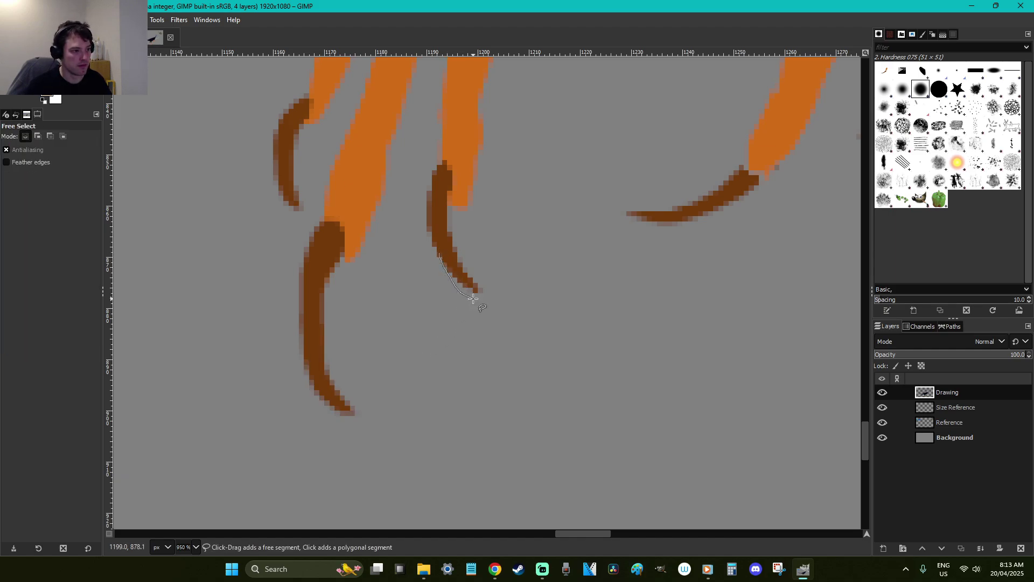
left_click(444, 253)
key("p")
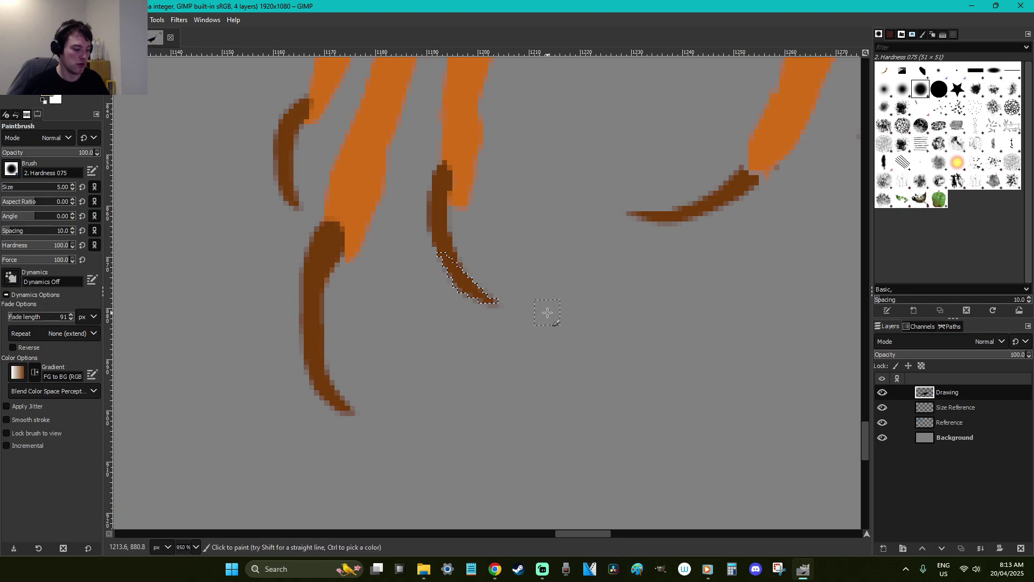
key("ctrl+shift+a")
Extend the far hand's middle claw to a longer, slightly upturned tip by painting a Free Select outline dark brown, then deselect
key("f")
scroll(592, 350, "up", 3)
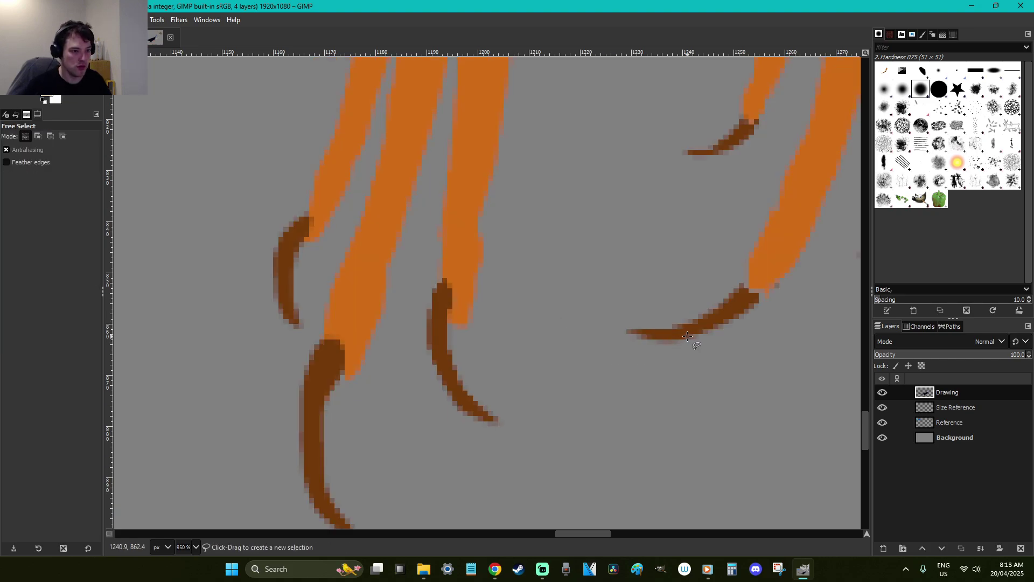
mouse_move(690, 336)
left_mouse_down()
mouse_move(602, 322)
mouse_move(678, 322)
mouse_move(738, 287)
mouse_move(742, 302)
mouse_move(689, 337)
left_mouse_up()
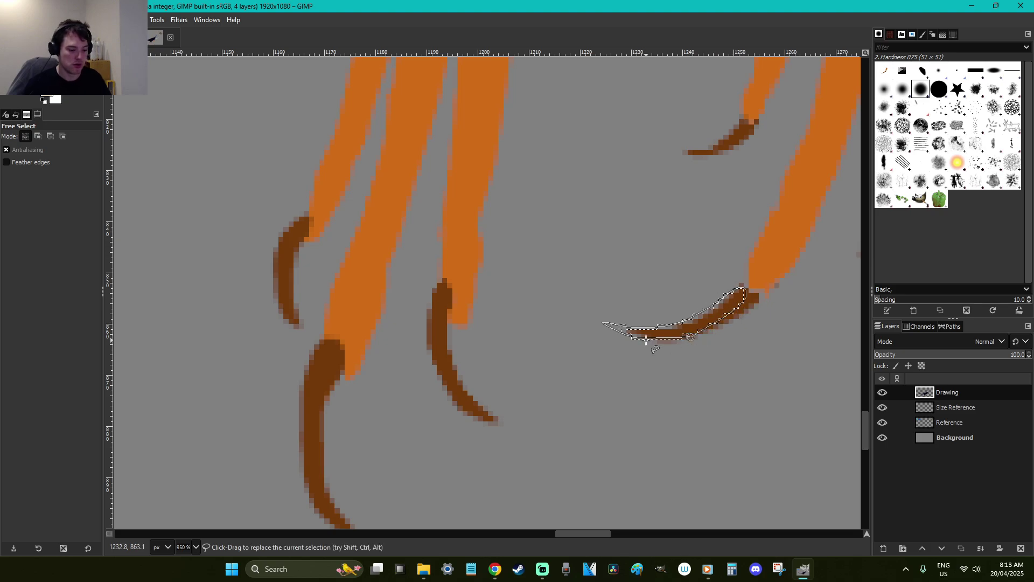
key("p")
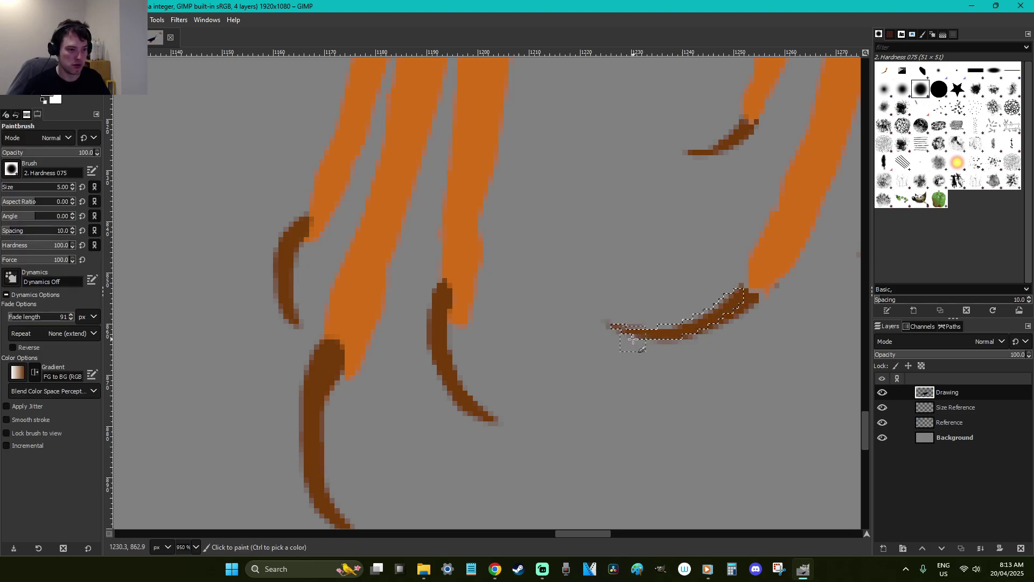
key("t")
left_click(752, 327)
scroll(746, 334, "up", 3)
scroll(798, 400, "down", 3)
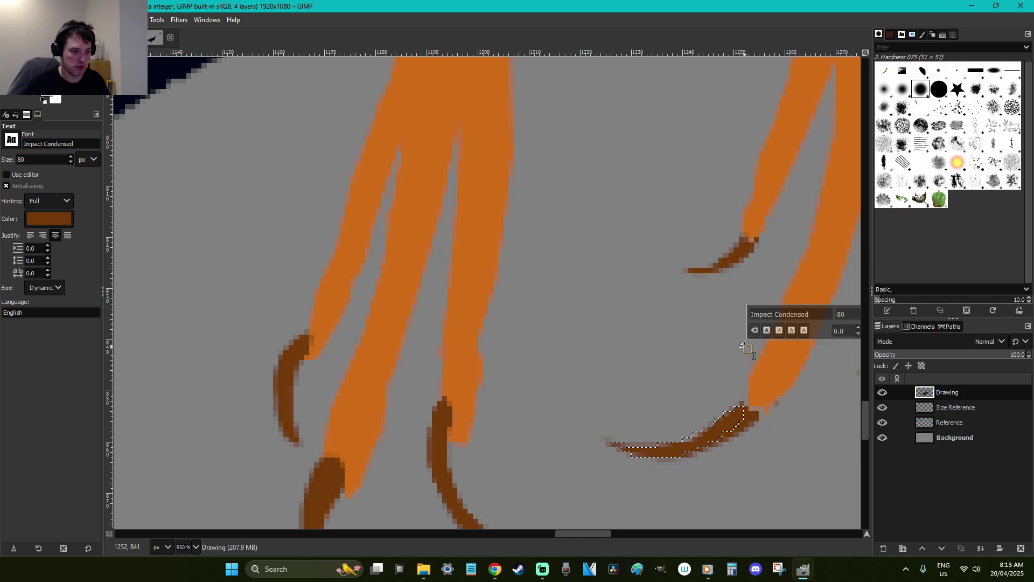
key("r")
left_click(723, 431)
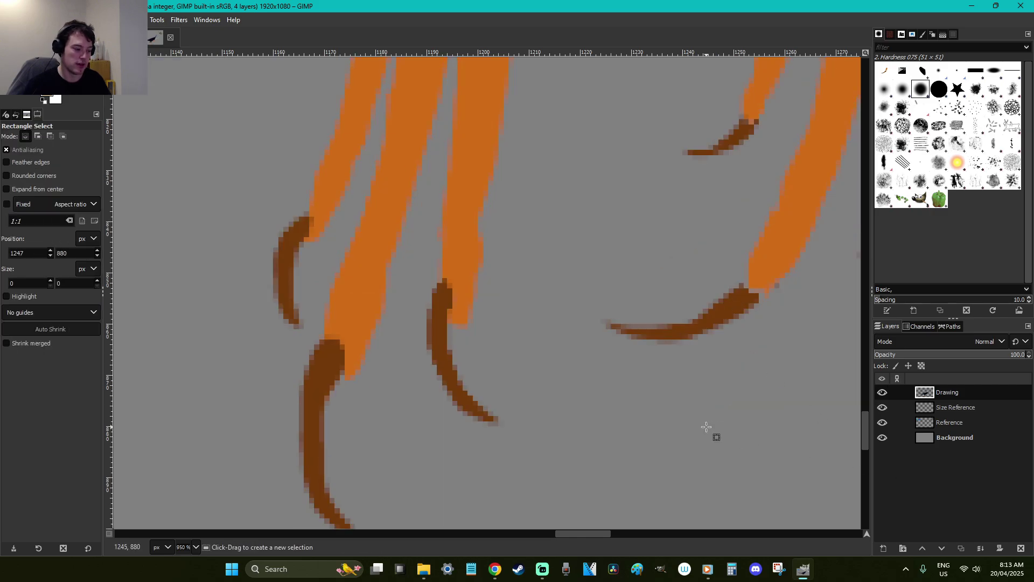
Lengthen the far hand's rear claw backward by selecting a longer tip shape, painting it dark brown, and clearing the selection
scroll(707, 427, "up", 3)
key("f")
left_click(750, 246)
mouse_move(723, 270)
left_mouse_down()
mouse_move(664, 271)
mouse_move(699, 266)
mouse_move(739, 240)
mouse_move(739, 260)
mouse_move(704, 277)
mouse_move(655, 272)
mouse_move(746, 247)
left_mouse_up()
key("r")
left_click(754, 271)
key("f")
key("Return")
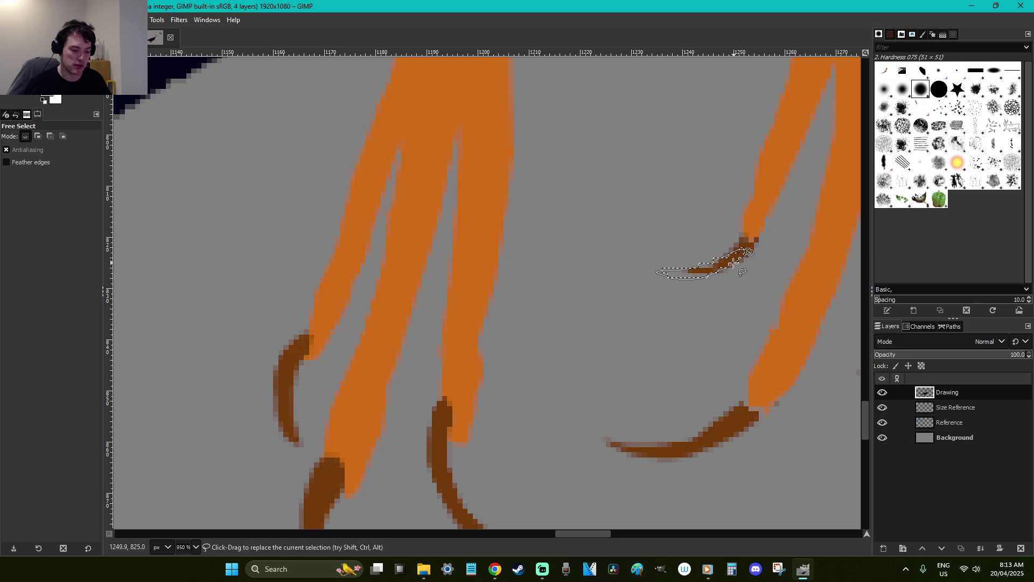
key("p")
left_click_drag(645, 279, 695, 269)
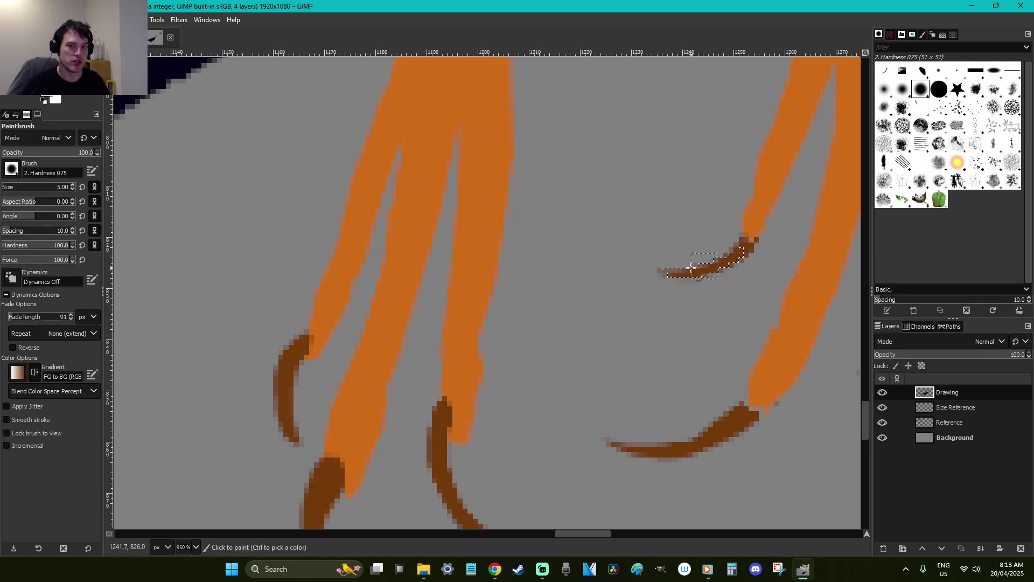
key("r")
left_click(648, 341)
Outline a longer backward-curving tip on the far hand's front claw, paint it dark brown, and clear the selection
scroll(590, 534, "right", 5)
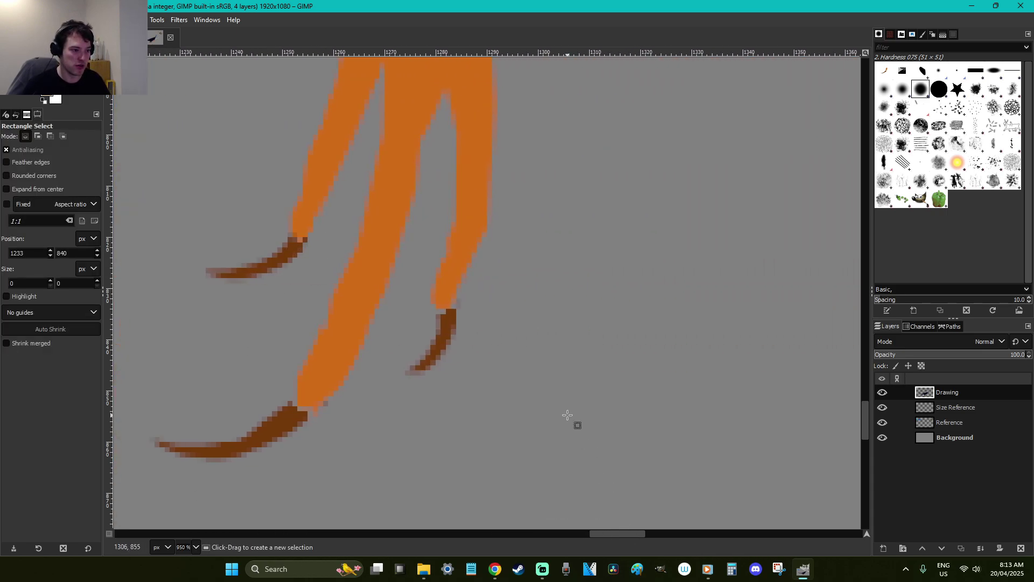
scroll(480, 344, "down", 2)
scroll(463, 243, "up", 2)
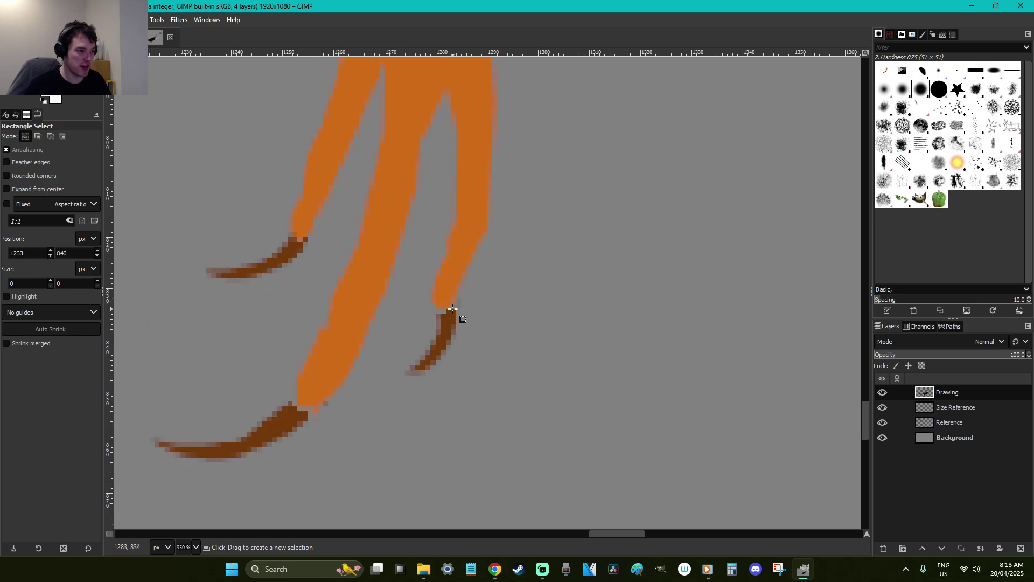
key("f")
left_click_drag(455, 332, 435, 362)
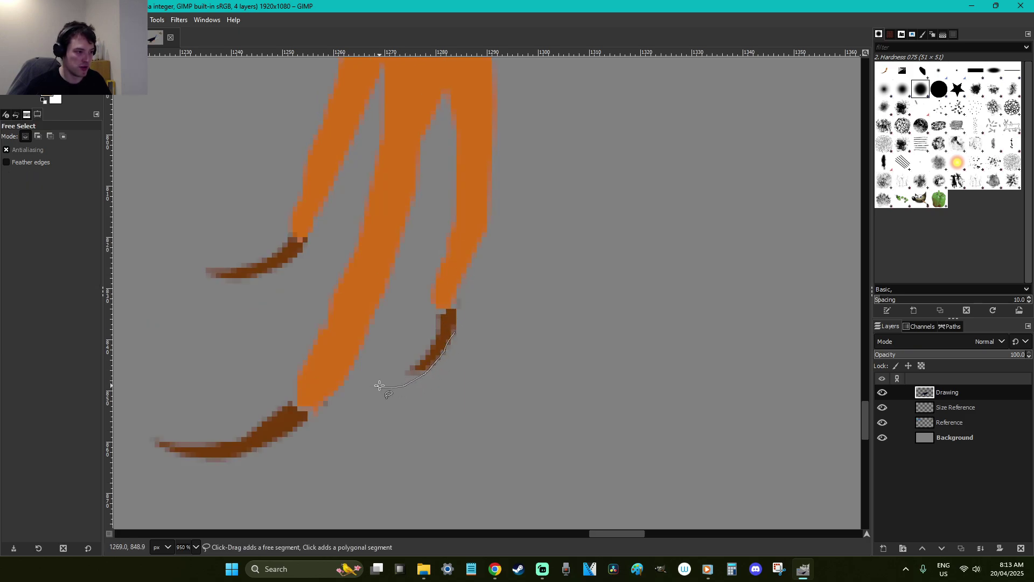
left_click_drag(428, 354, 442, 321)
left_click(454, 333)
key("Return")
key("p")
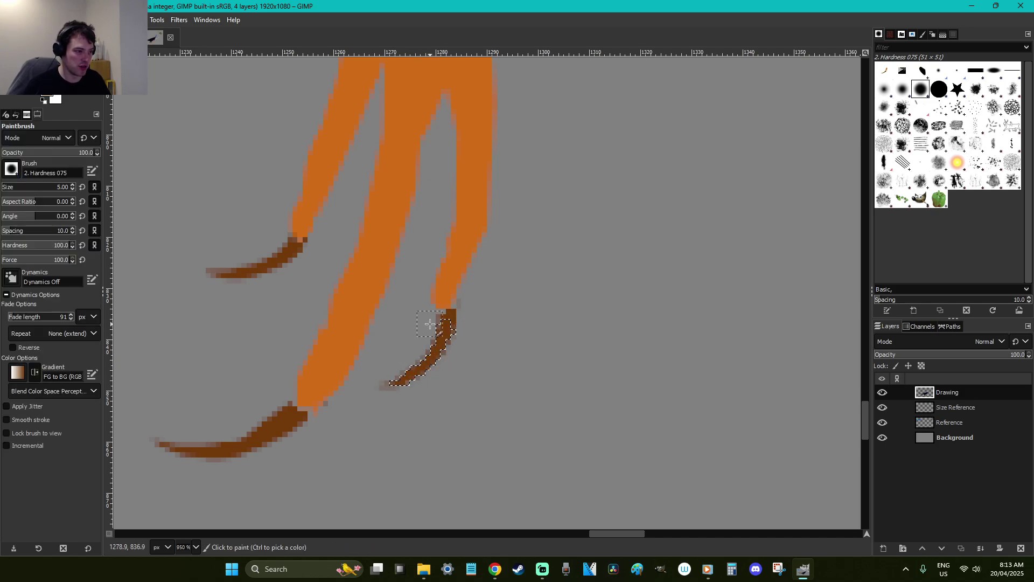
key("r")
left_click(503, 355)
Select the far hand's front claw, rotate it slightly more upright, reposition it under the fingertip, and anchor it to the Drawing layer
scroll(503, 355, "down", 8)
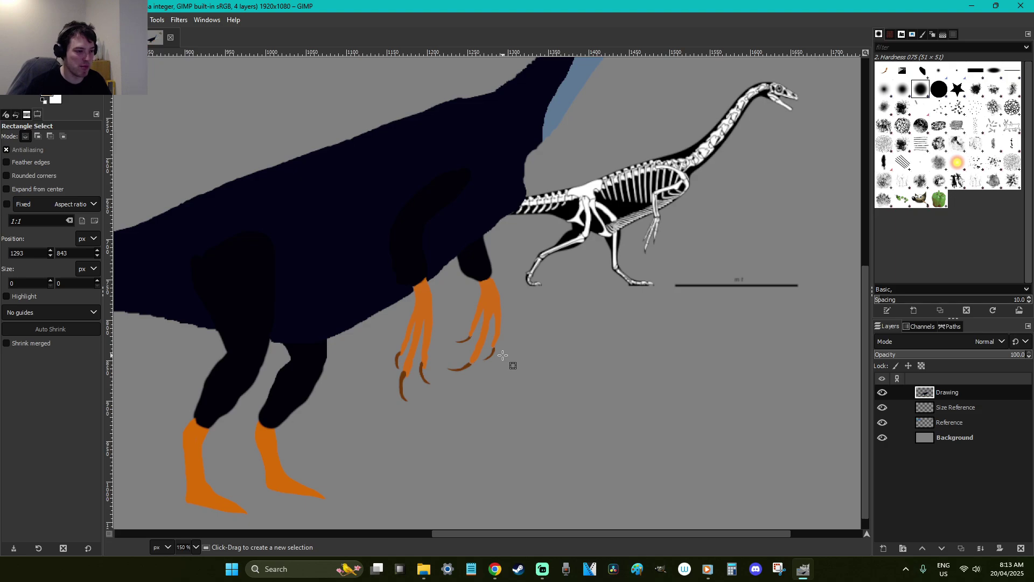
key("f")
scroll(487, 353, "up", 8)
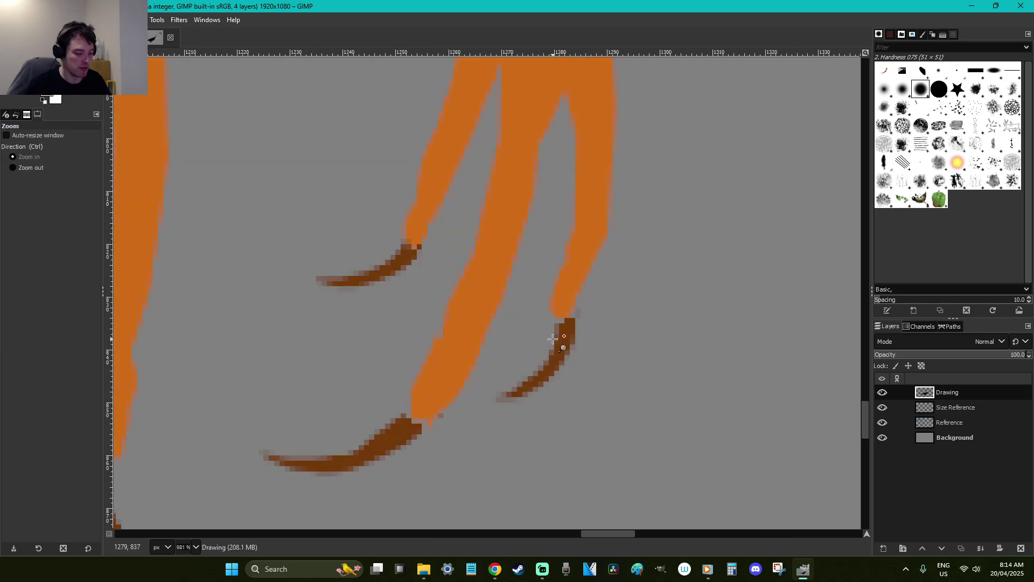
mouse_move(561, 319)
left_mouse_down()
mouse_move(586, 316)
mouse_move(525, 440)
mouse_move(472, 421)
mouse_move(503, 350)
mouse_move(557, 319)
left_mouse_up()
key("Return")
key("shift+r")
left_click_drag(661, 451, 676, 431)
key("Return")
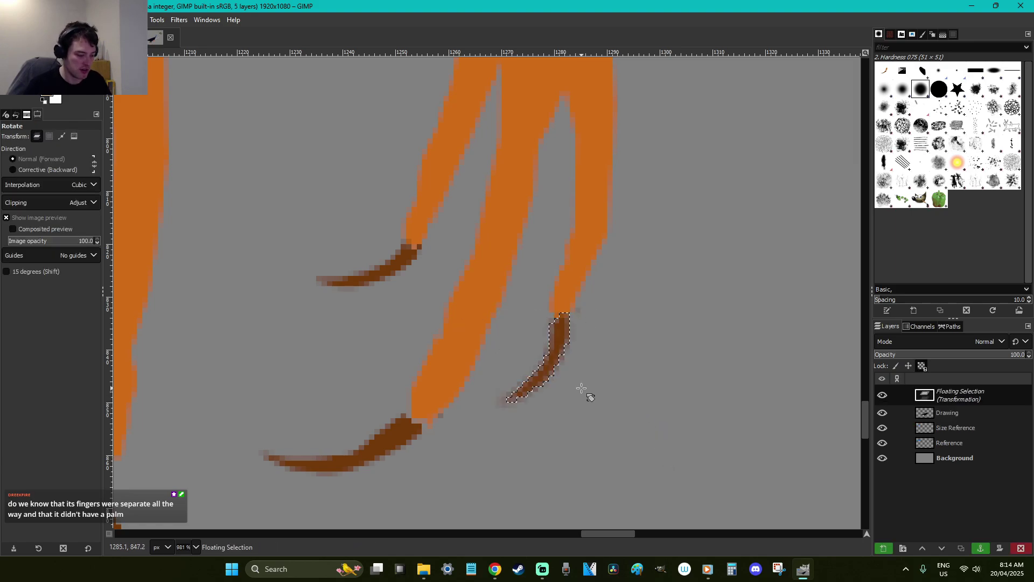
key("r")
left_click_drag(560, 358, 574, 360)
key("ctrl+z")
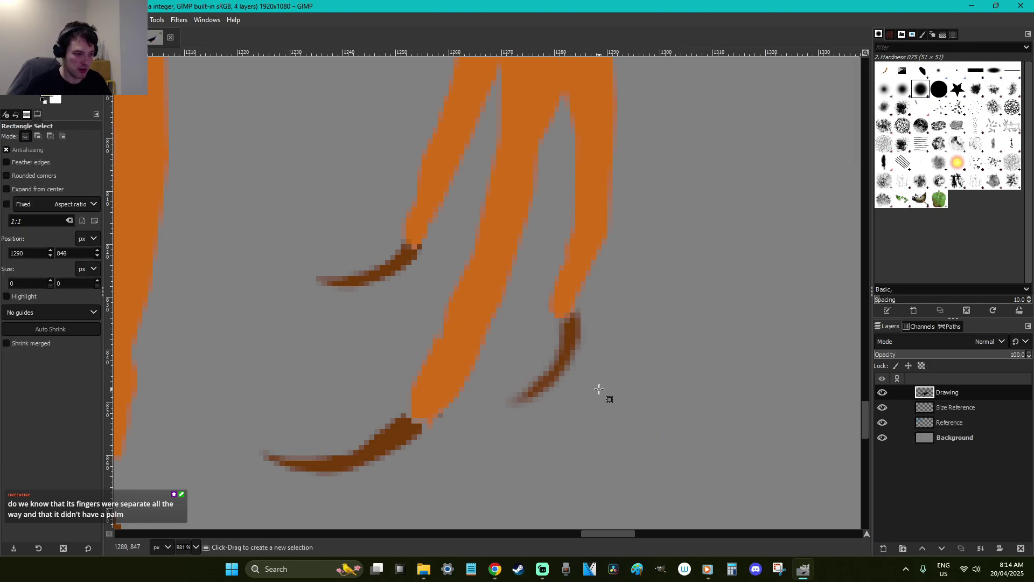
key("ctrl+y")
key("ctrl+h")
Extend the rotated front claw of the far hand farther backward with a Free Select outline painted dark brown, then deselect
key("f")
left_click(572, 347)
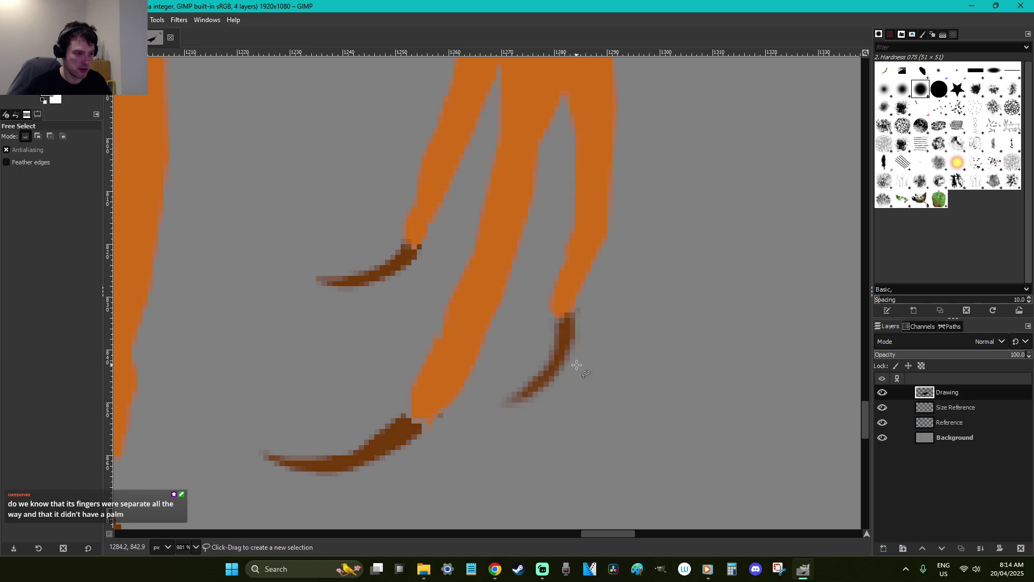
left_click_drag(560, 373, 536, 398)
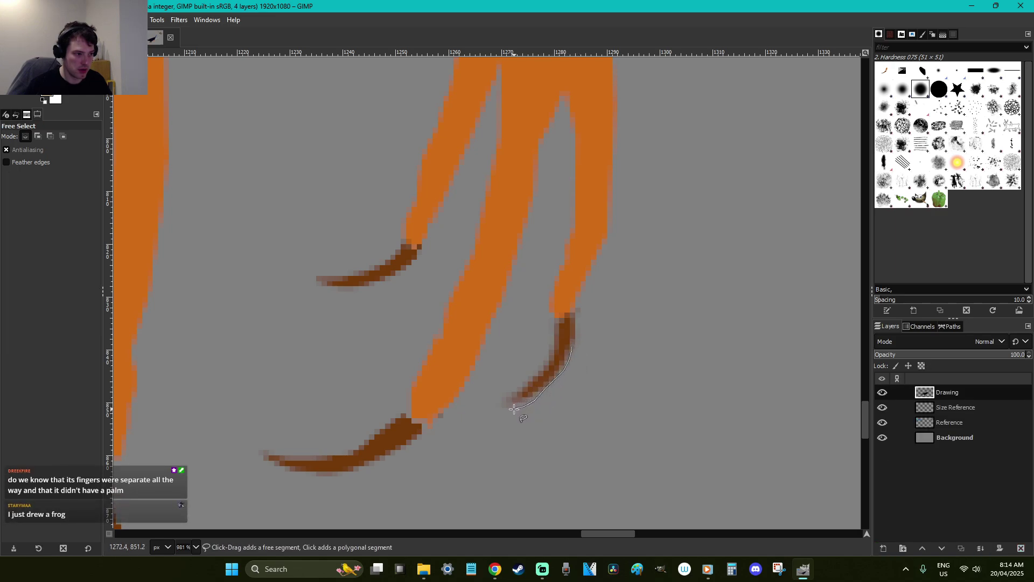
key("Escape")
mouse_move(573, 342)
left_mouse_down()
mouse_move(556, 379)
mouse_move(484, 415)
left_mouse_up()
mouse_move(538, 373)
left_mouse_down()
mouse_move(556, 344)
mouse_move(573, 342)
left_mouse_up()
key("Return")
key("p")
mouse_move(490, 420)
left_mouse_down()
mouse_move(579, 347)
mouse_move(561, 330)
left_mouse_up()
key("r")
left_click(633, 381)
scroll(633, 382, "down", 4)
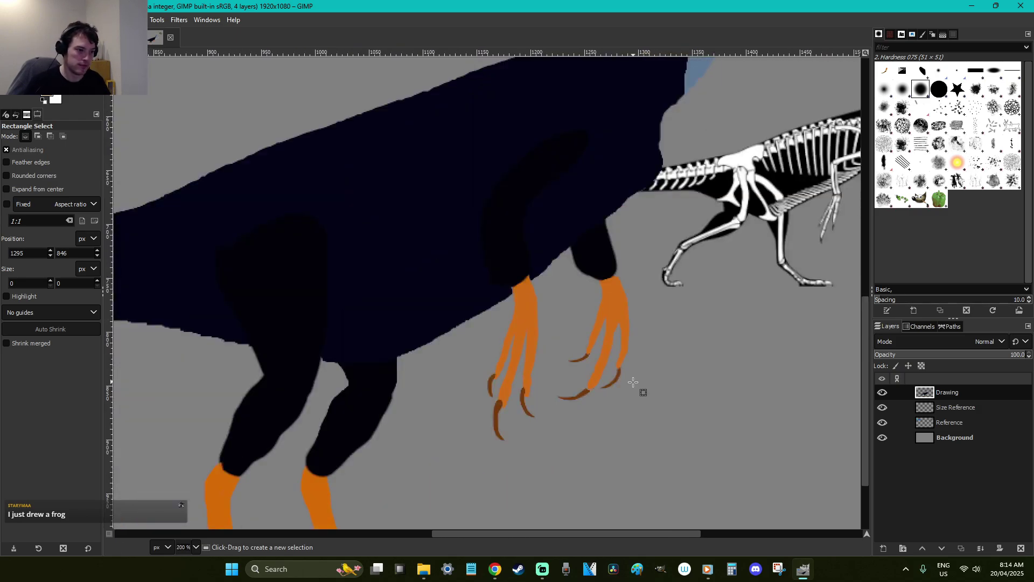
left_click(664, 469)
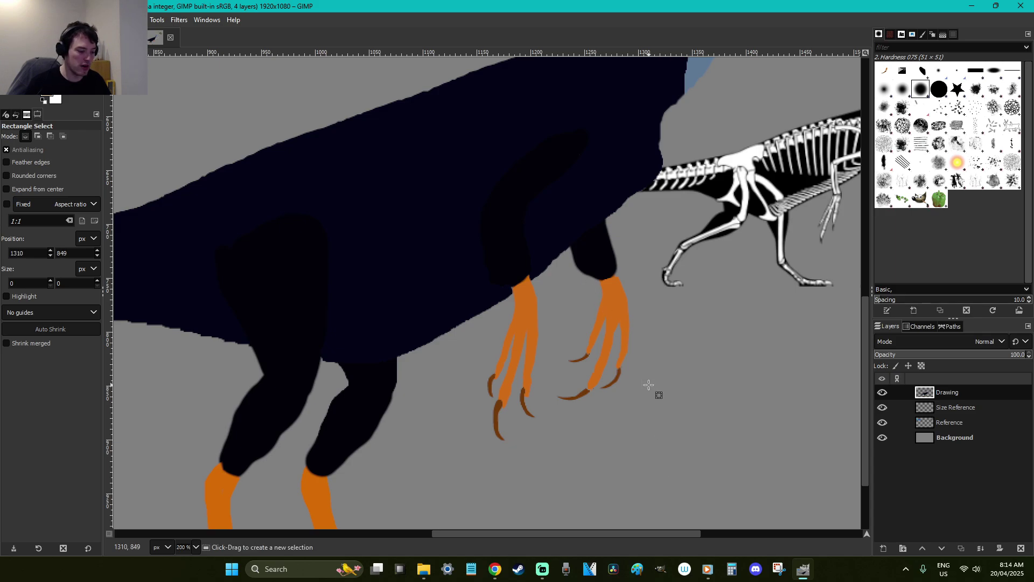
Try painting short dark brown lines above the finger gaps on the far hand with a 3 px brush, then undo them
key("z")
left_click_drag(665, 395, 550, 287)
key("p")
left_click_drag(544, 230, 532, 179)
key("ctrl+z")
left_click_drag(25, 251, 33, 246)
left_click_drag(543, 235, 527, 166)
key("ctrl+z")
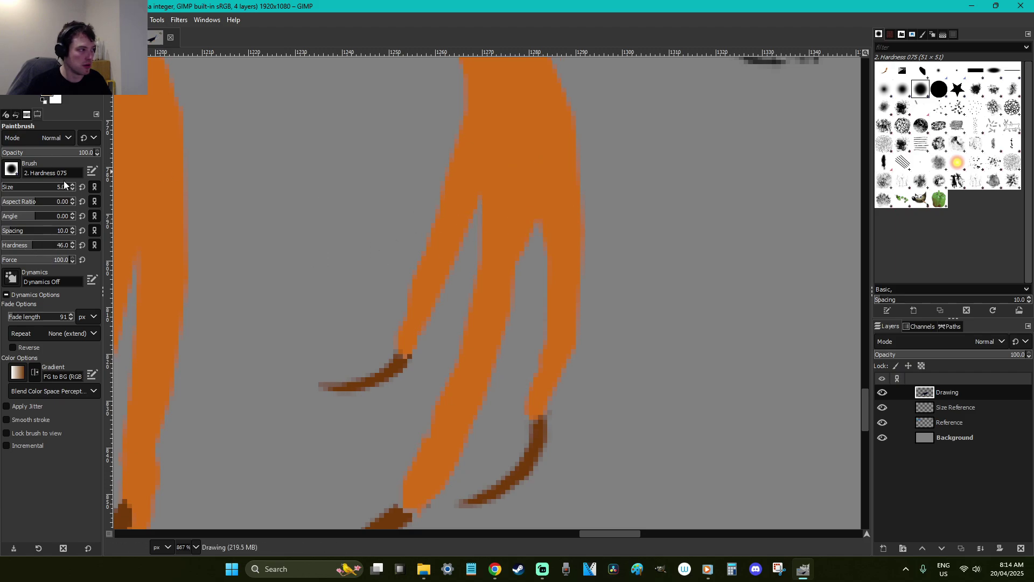
left_click_drag(539, 236, 532, 178)
left_click_drag(480, 200, 481, 162)
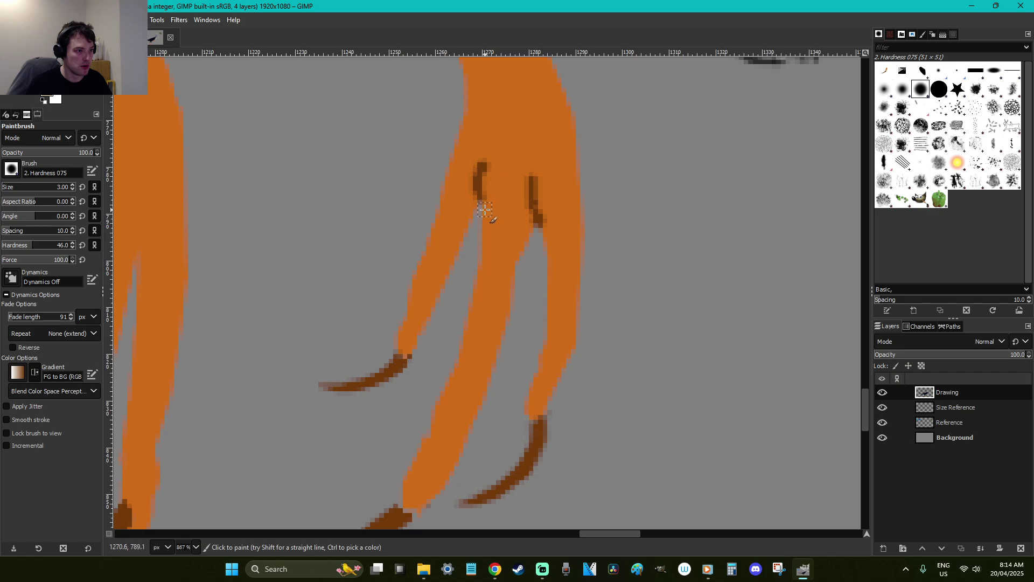
key("ctrl+z")
key("ctrl+z")
Sample the far hand's orange and darken the foreground colour to b26721
key("o")
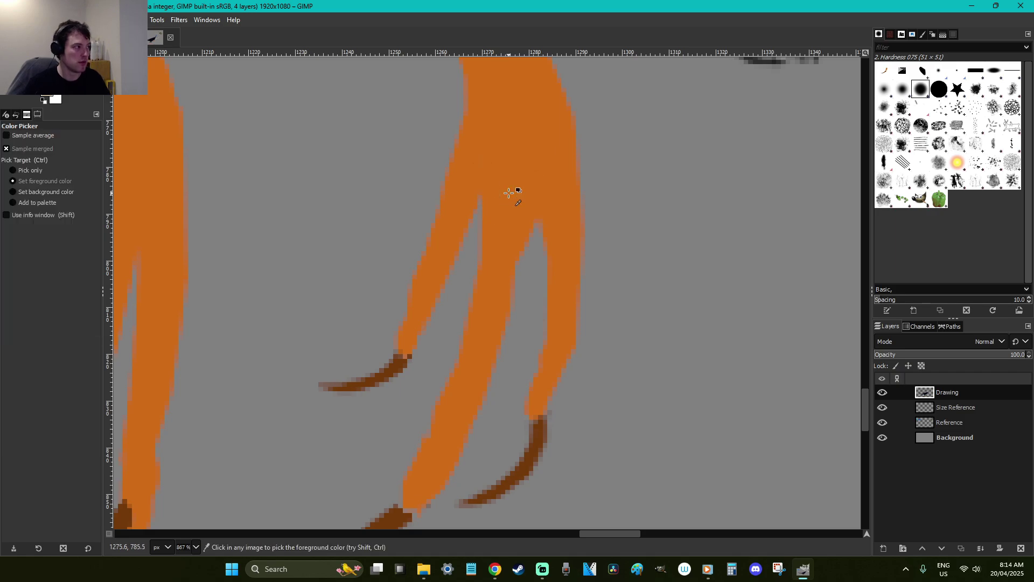
left_click(47, 94)
left_click(165, 117)
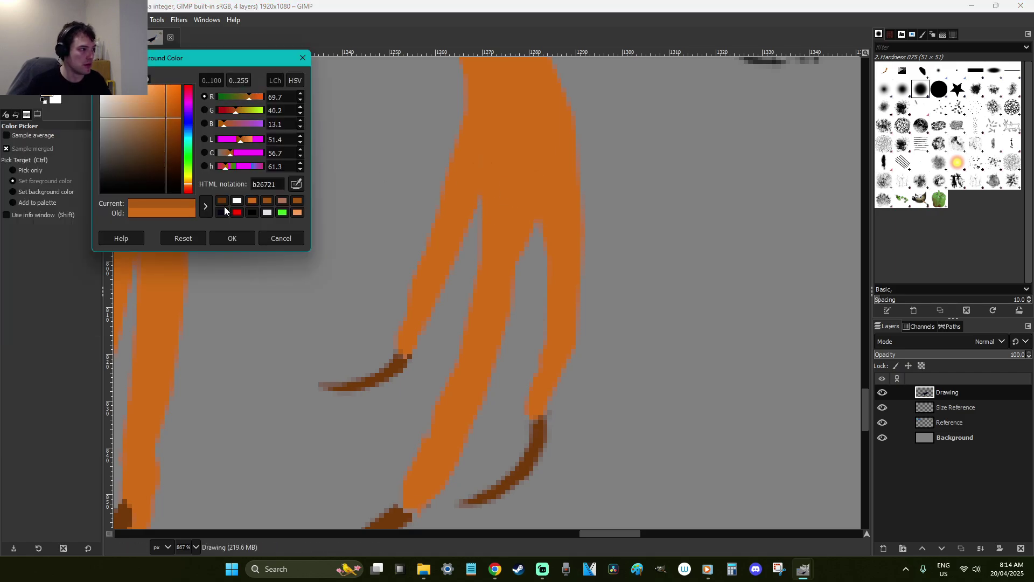
left_click(233, 237)
Select the far hand's orange area and paint two short darker lines extending the finger gaps up into the palm
key("u")
left_click(471, 194)
key("p")
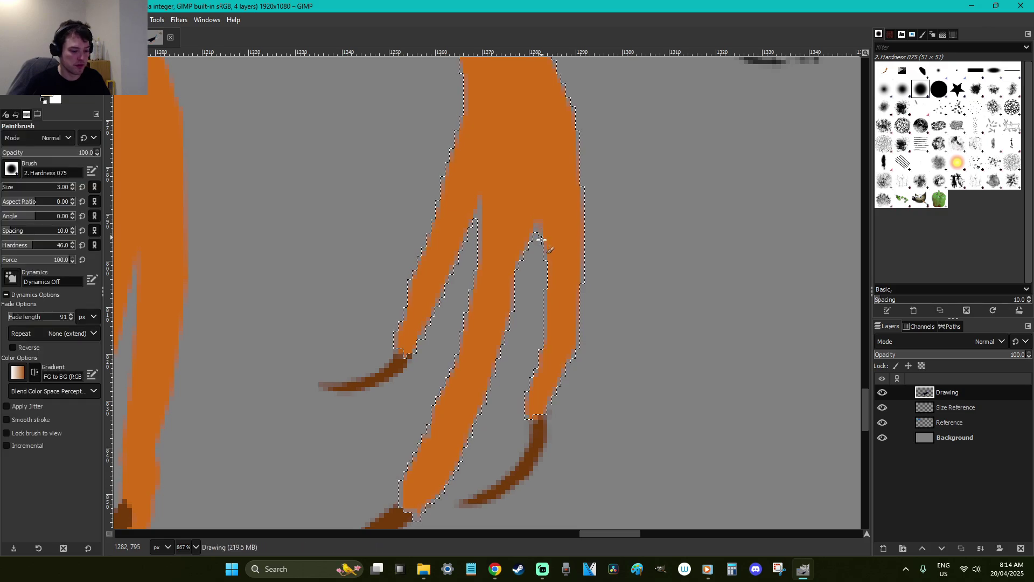
left_click_drag(534, 214, 521, 161)
key("ctrl+z")
left_click_drag(535, 234, 528, 176)
left_click_drag(479, 201, 478, 162)
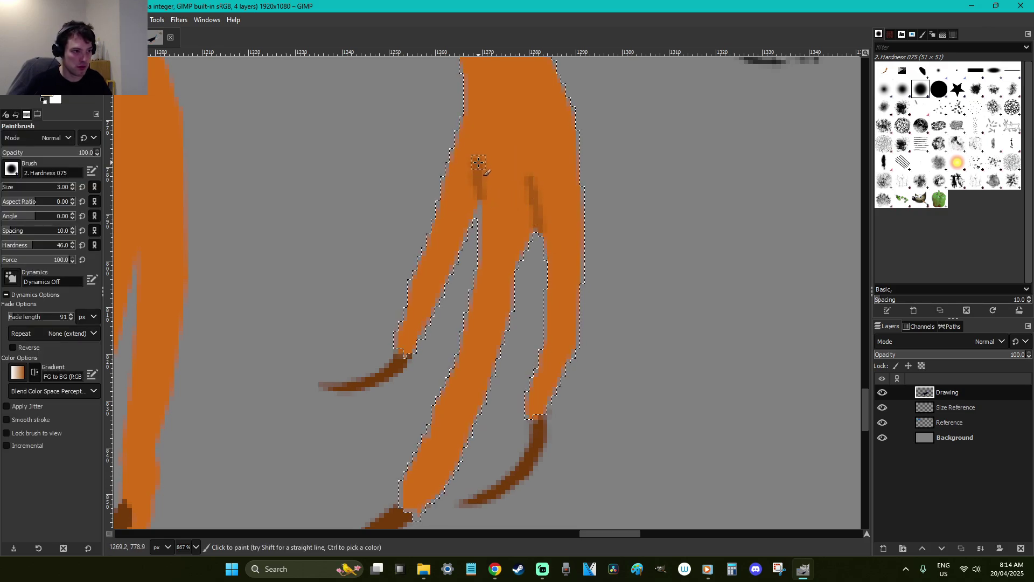
Try selecting the near hand's orange area for painting, toggle the Reference layer's visibility, and clear the selection
left_click_drag(629, 530, 589, 533)
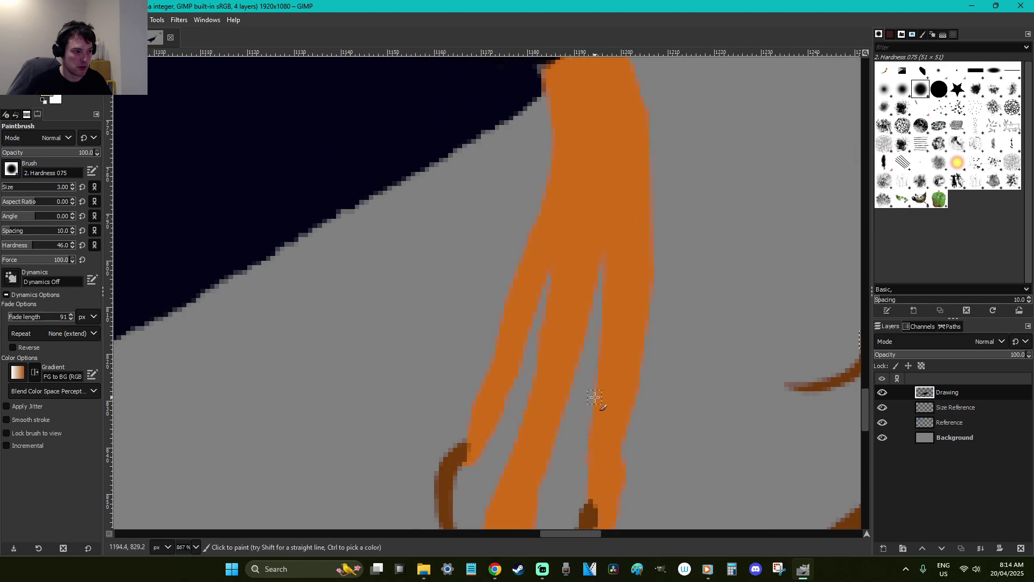
key("u")
left_click(616, 246)
key("p")
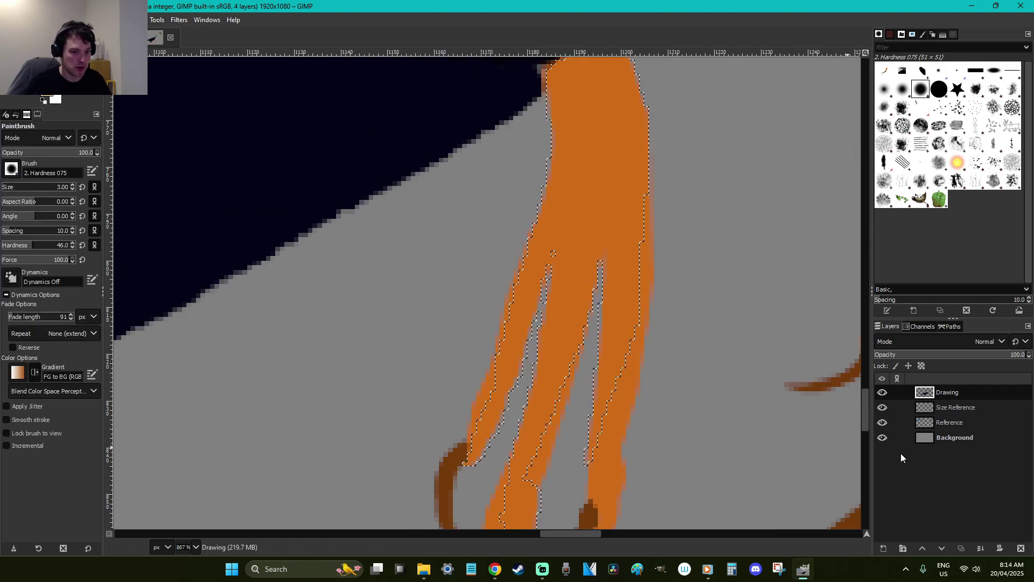
left_click(885, 427)
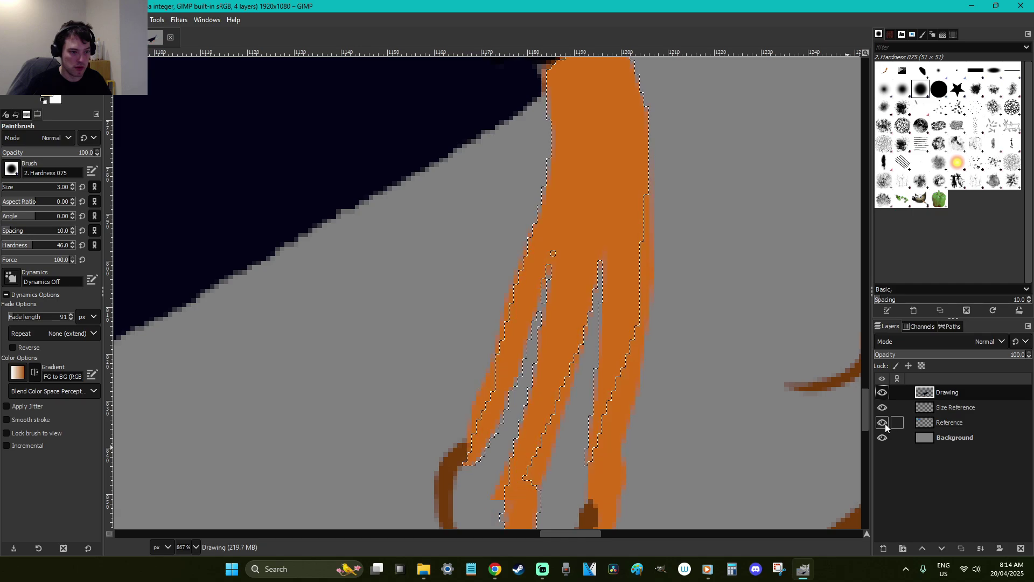
key("r")
left_click(744, 417)
Hide the Drawing and Size Reference layers to check which hand parts lie on the Reference layer, and show them again
scroll(745, 417, "down", 5)
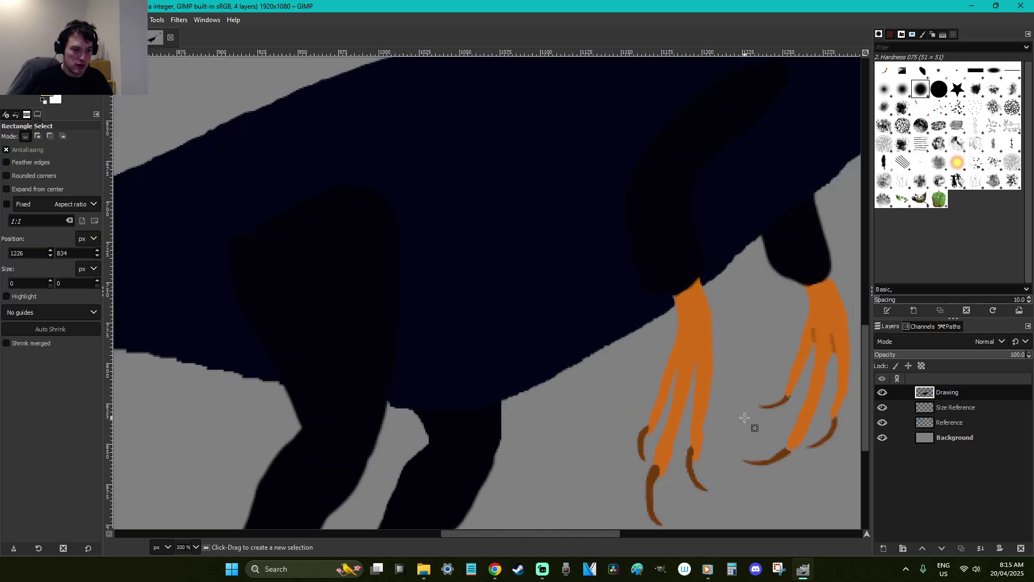
left_click_drag(621, 535, 773, 496)
left_click_drag(881, 393, 886, 407)
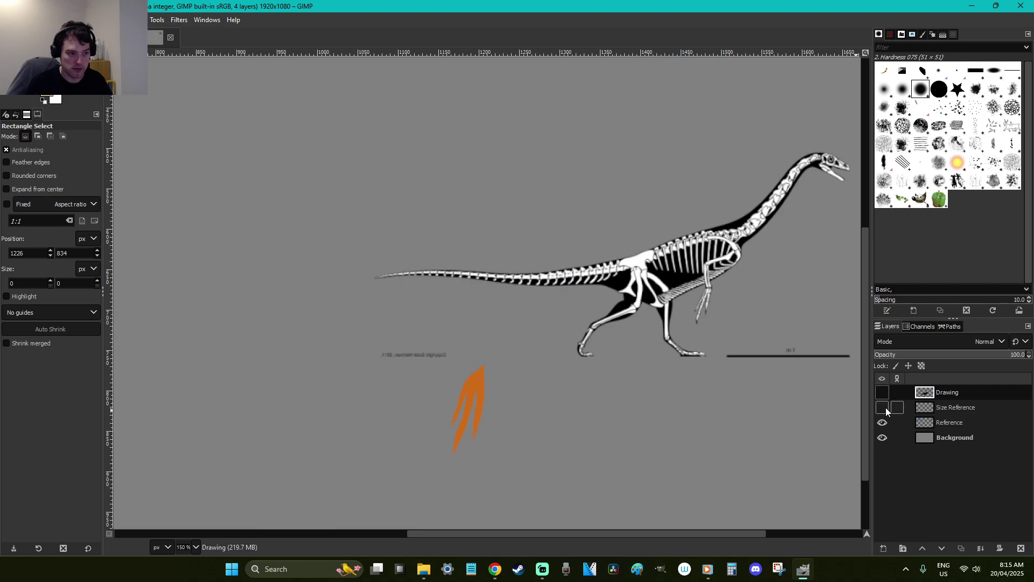
left_click(883, 394)
left_click(883, 394)
left_click(883, 394)
left_click(883, 394)
left_click(883, 394)
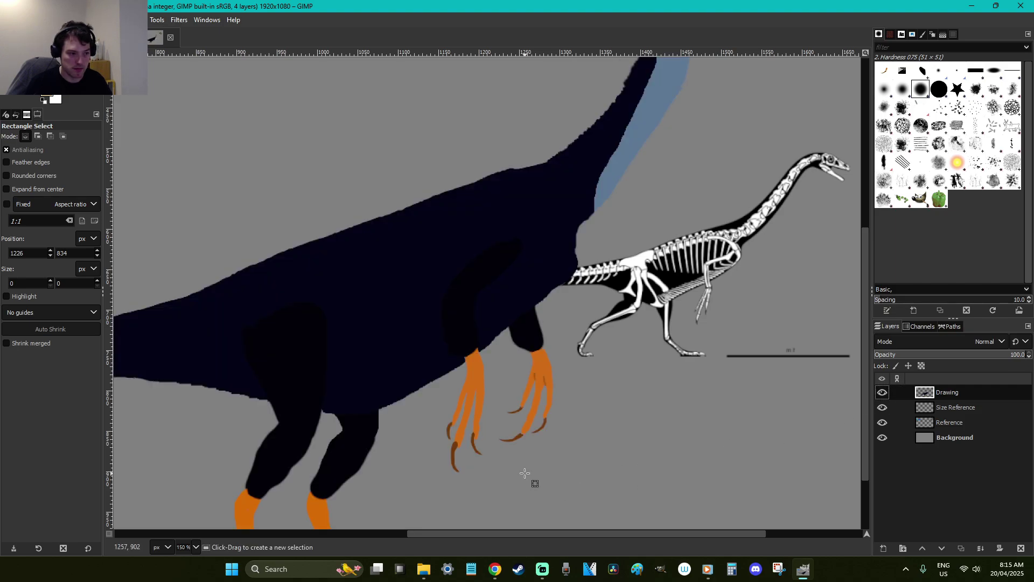
Cut the near hand's orange piece from the Reference layer using a rectangular selection, paste it into the Drawing layer, and anchor it
left_click_drag(563, 480, 406, 322)
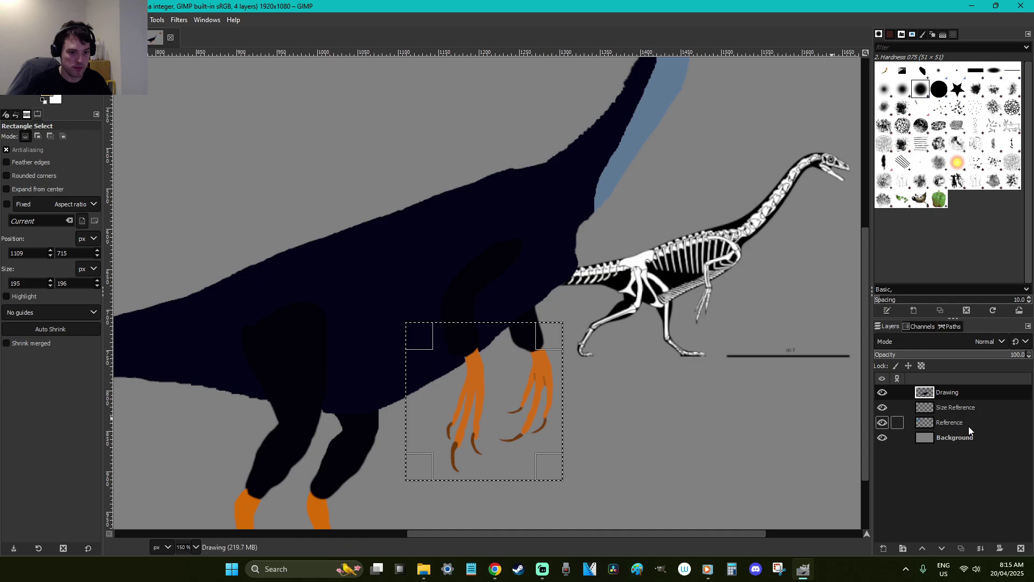
left_click(951, 424)
key("ctrl+c")
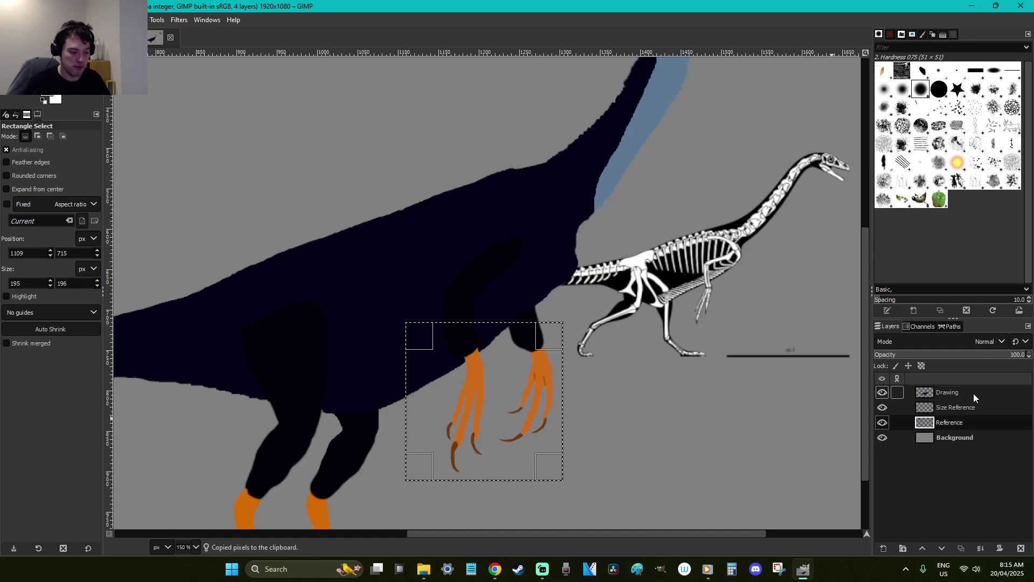
left_click(974, 398)
key("ctrl+x")
key("ctrl+v")
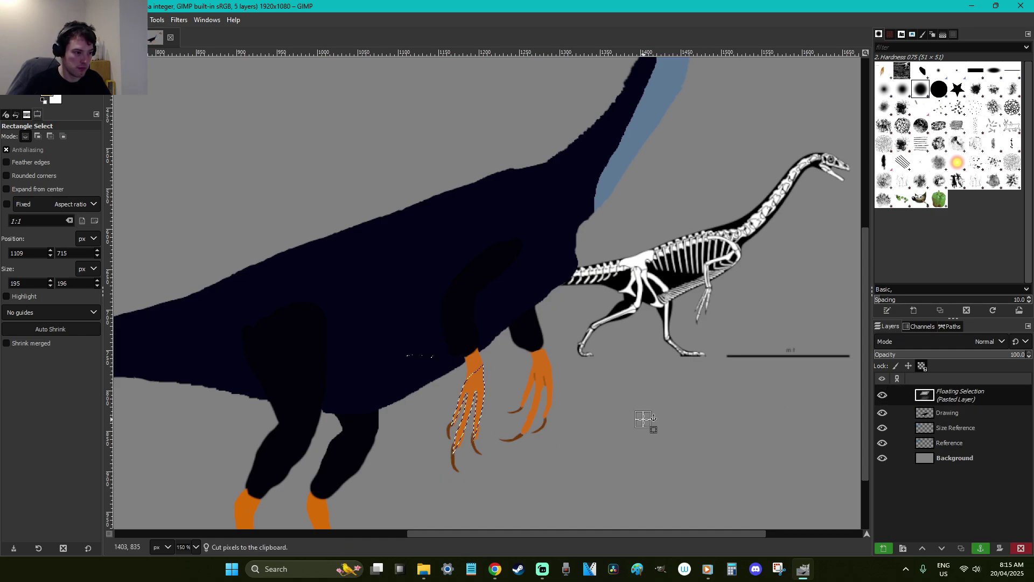
left_click(644, 419)
left_click(637, 413)
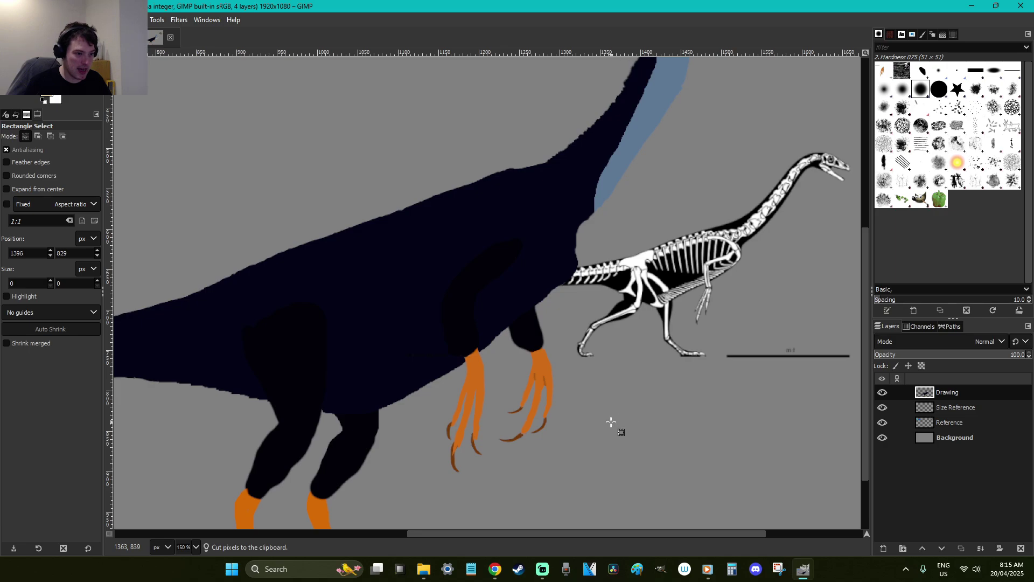
Sample the body's dark navy and cover the stray marks on the belly beside the near arm with a 24 px Paintbrush
key("z")
left_click_drag(596, 473, 411, 341)
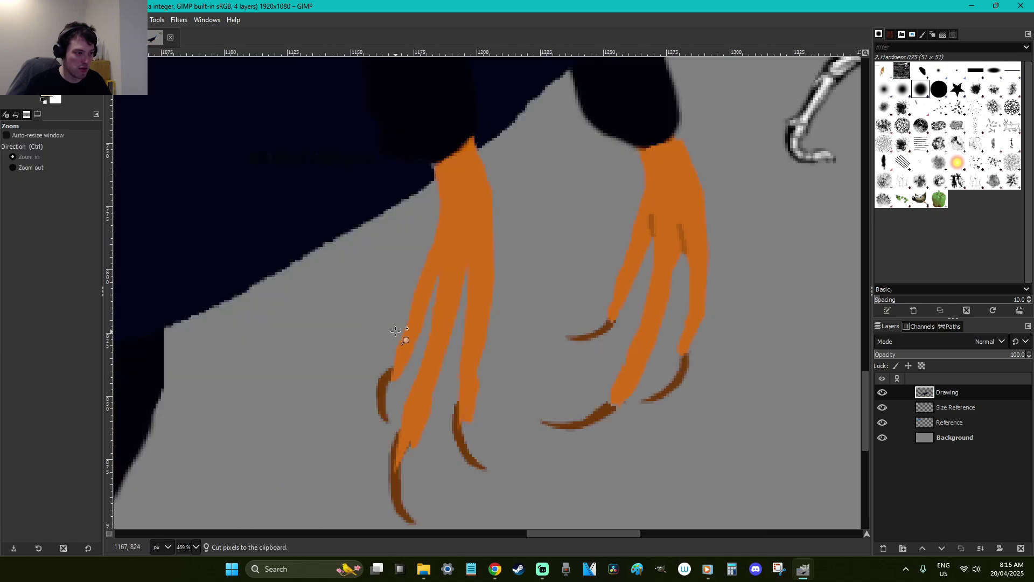
scroll(372, 296, "up", 3)
key("b")
key("p")
left_click(353, 331, "ctrl")
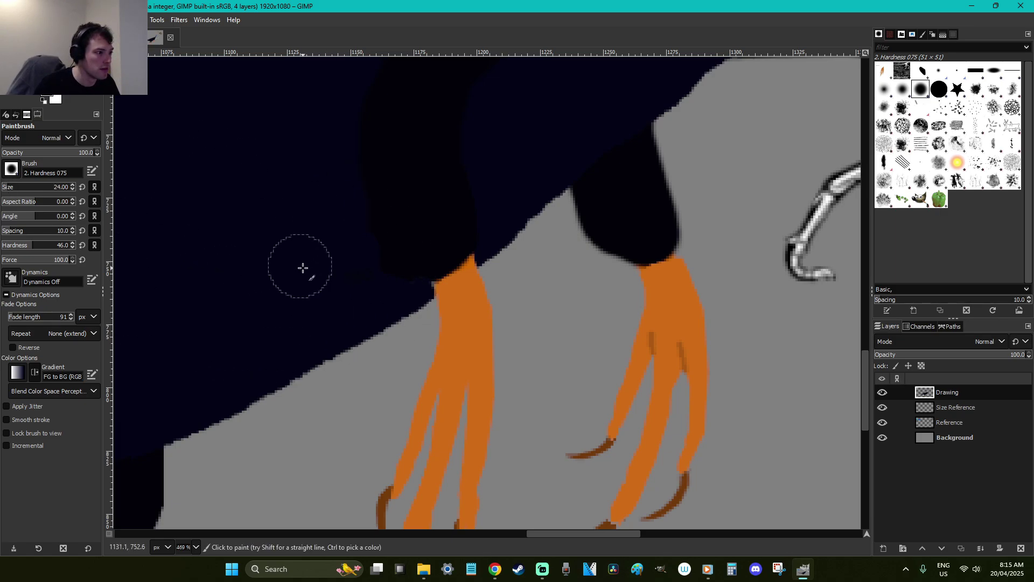
scroll(425, 281, "down", 3)
scroll(500, 279, "down", 3)
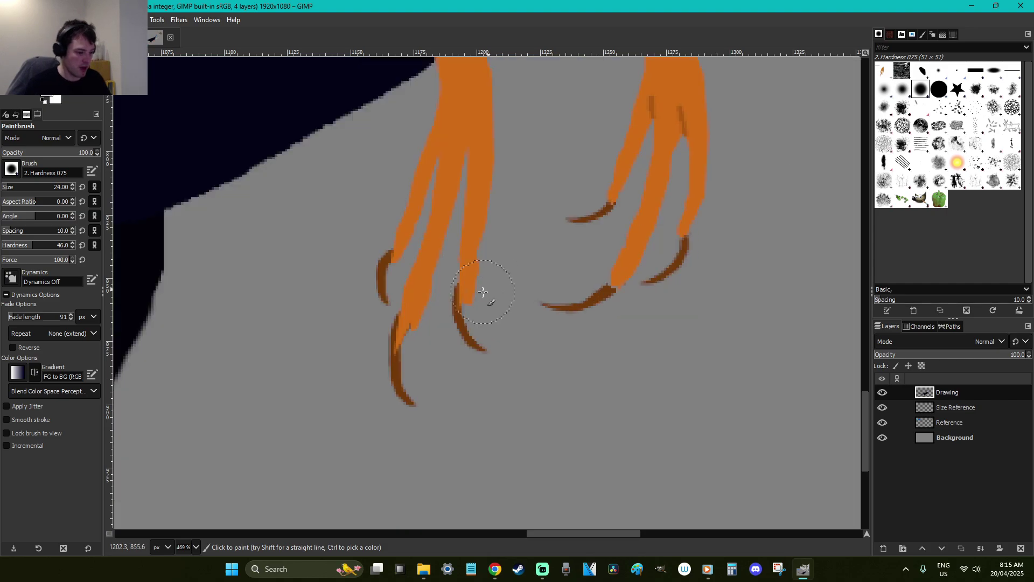
Sample the claw's dark brown and paint over the orange overlap at the base of the near hand's middle claw with a 3 px brush
key("o")
key("p")
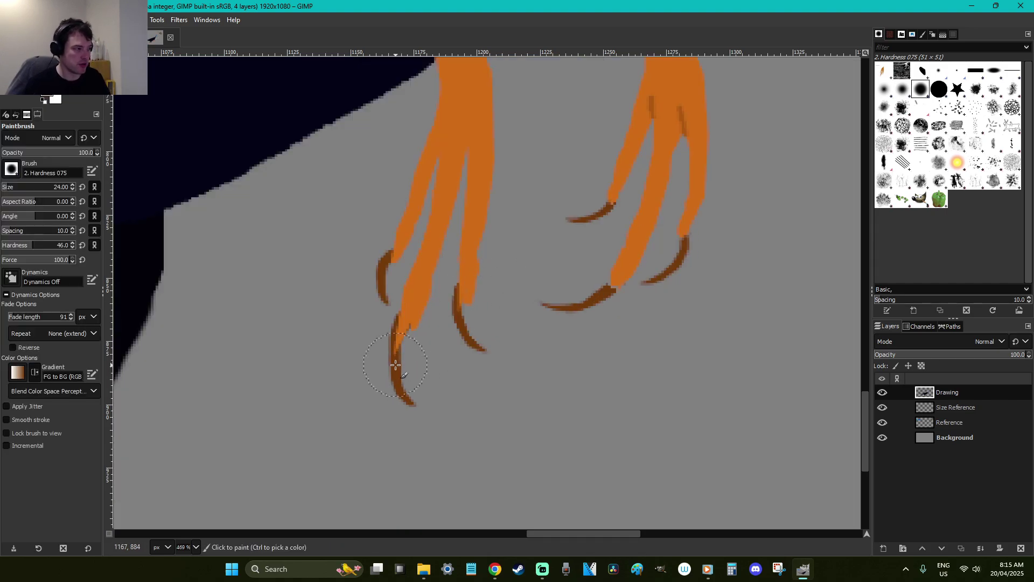
triple_click(68, 192)
type("3")
key("Return")
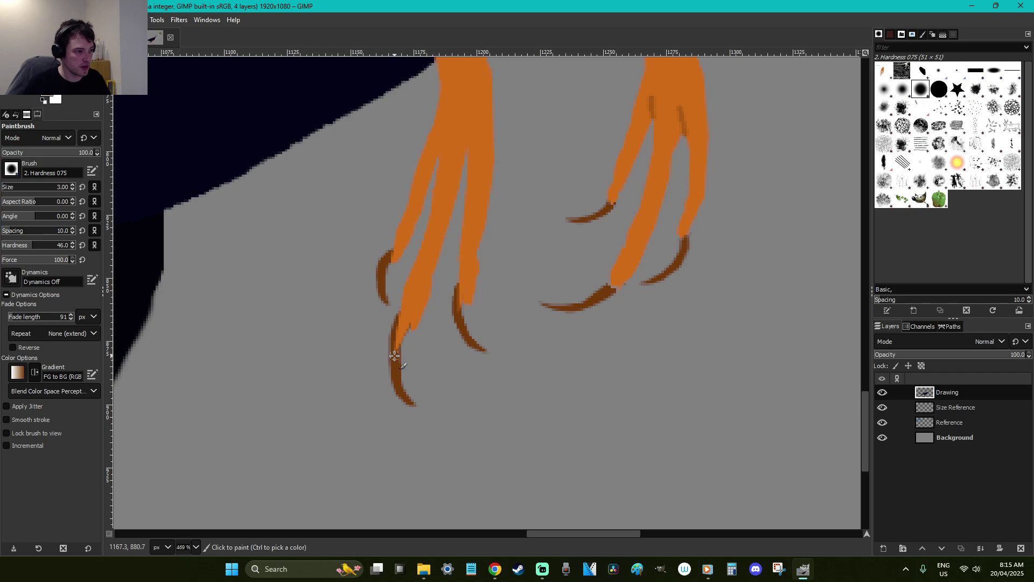
left_click_drag(401, 321, 396, 344)
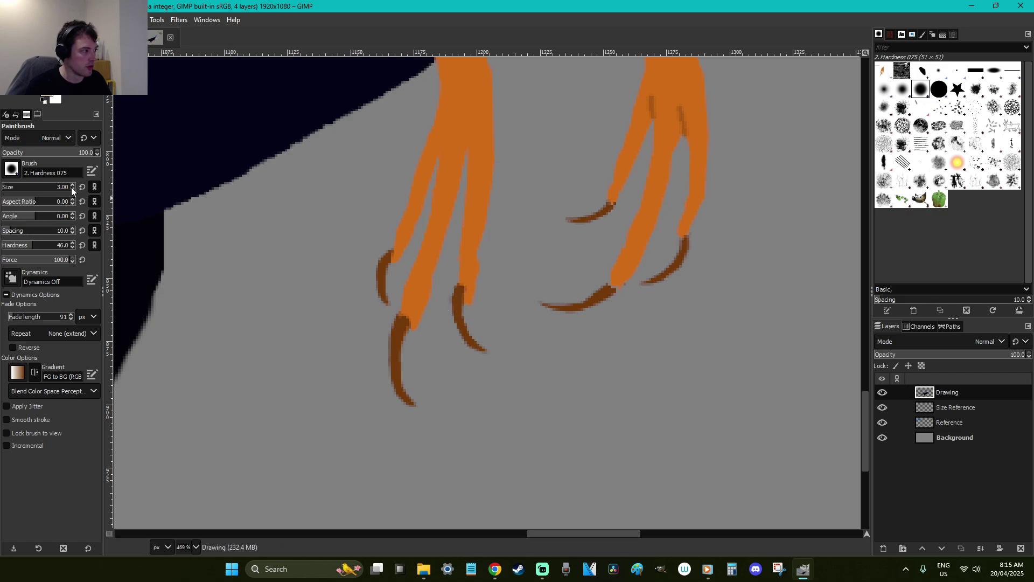
Thicken the far hand's front claw along its inner edge with a Free Select outline painted dark brown at brush hardness 86, then deselect
left_click(58, 252)
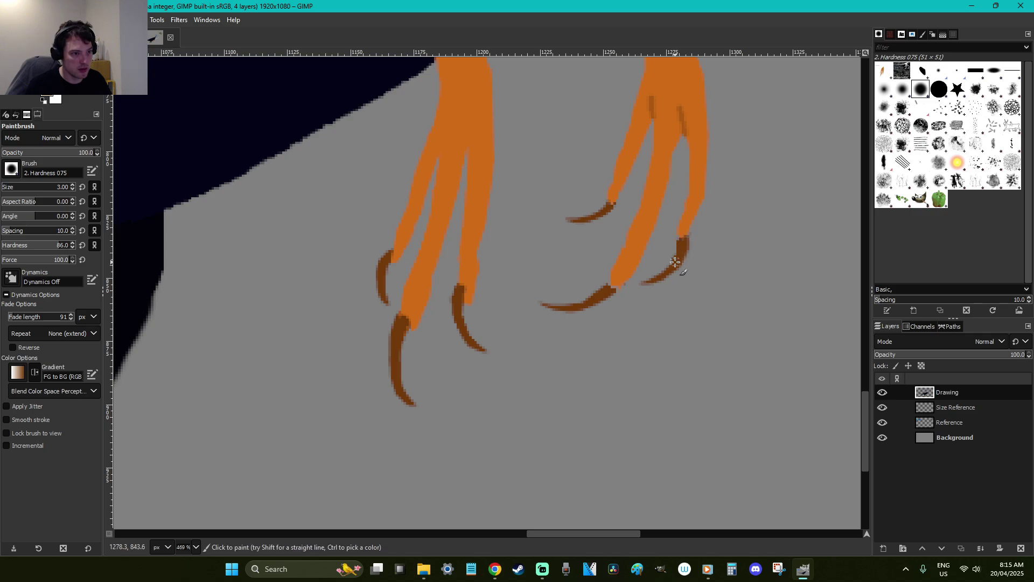
key("z")
left_click_drag(732, 316, 614, 269)
key("f")
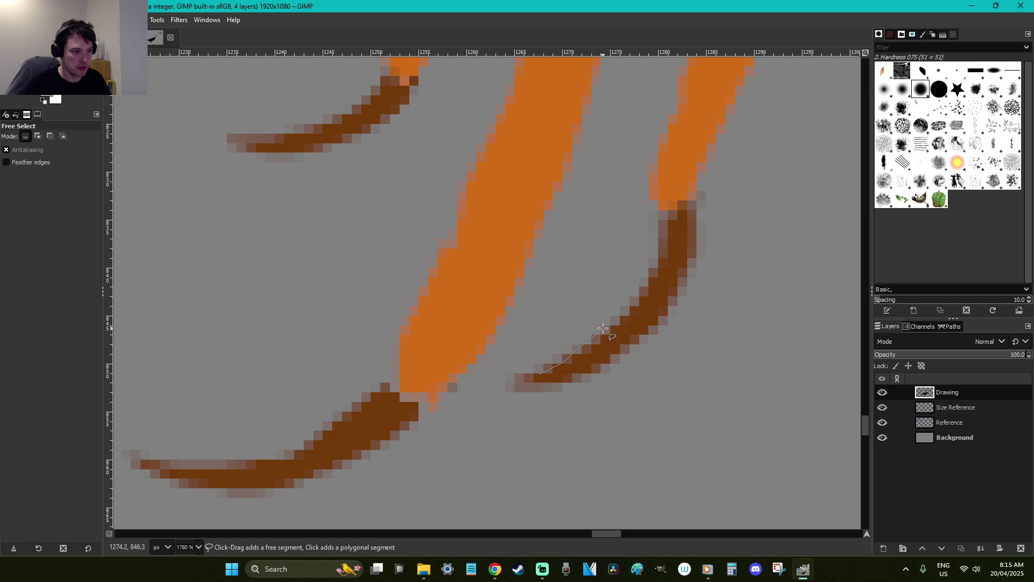
mouse_move(669, 190)
left_mouse_down()
mouse_move(684, 224)
mouse_move(646, 307)
mouse_move(560, 367)
left_mouse_up()
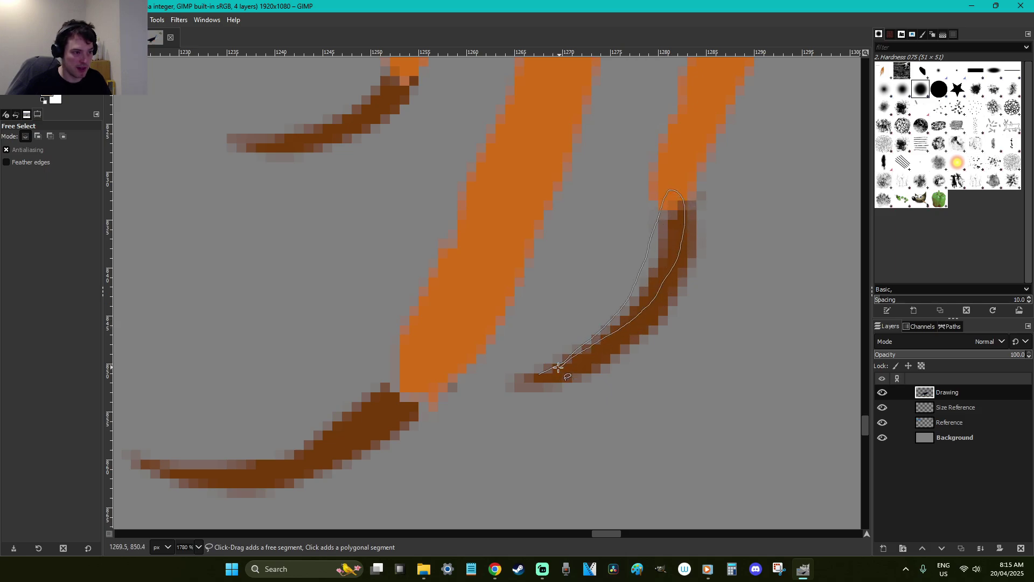
left_click(539, 375)
key("Return")
key("p")
left_click_drag(618, 346, 667, 220)
scroll(427, 230, "up", 3)
scroll(427, 230, "down", 1, "ctrl")
key("r")
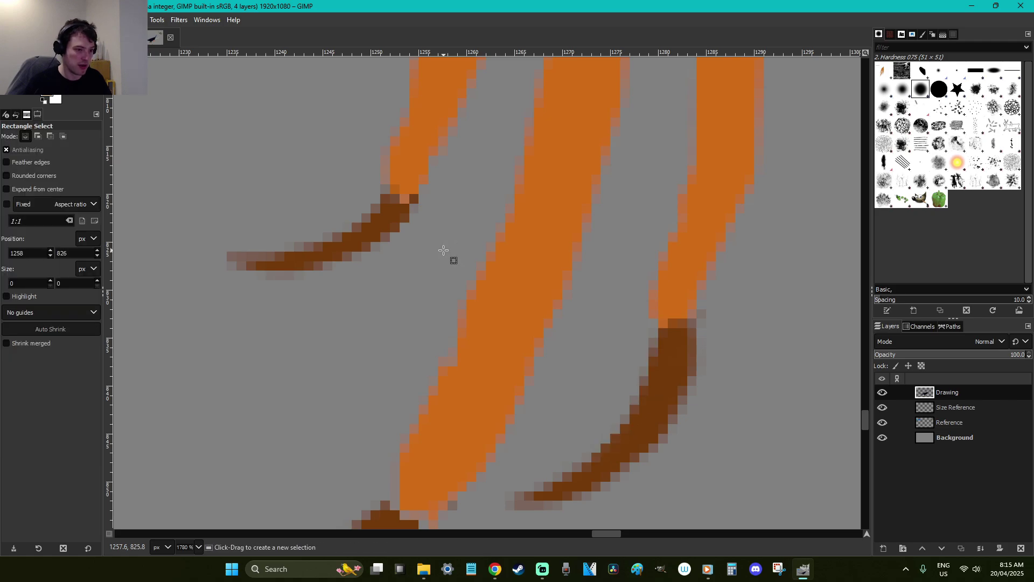
left_click(443, 250)
scroll(443, 250, "down", 4, "ctrl")
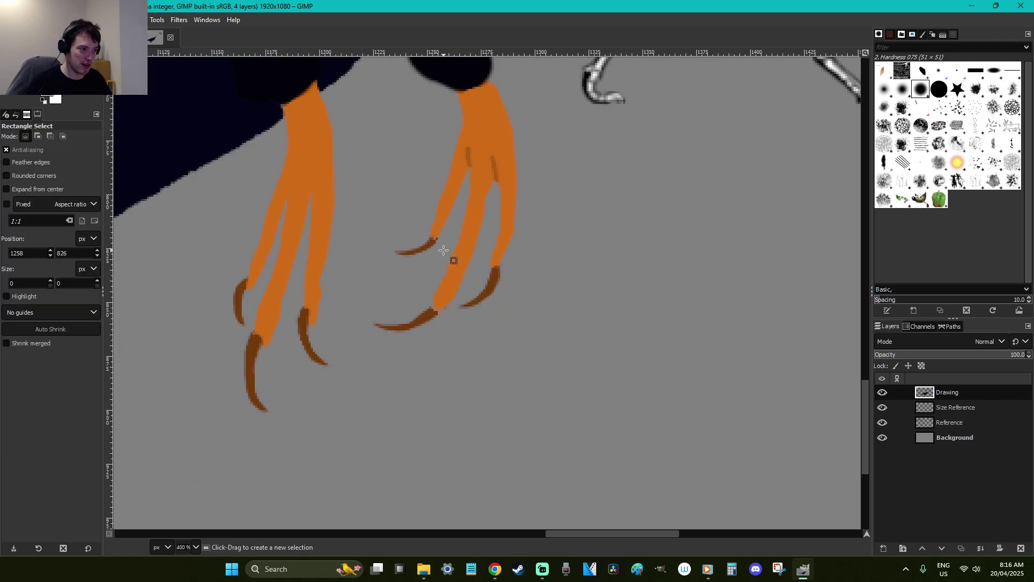
Widen the back edge of the far hand's rear finger near its tip with orange paint and undo the stray claw stroke
key("z")
left_click_drag(450, 293, 348, 213)
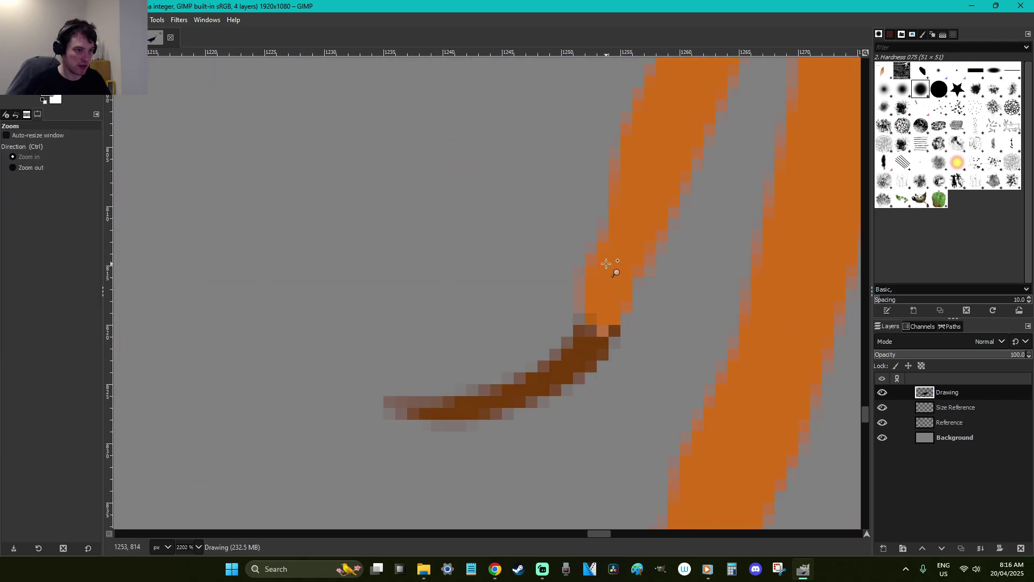
key("p")
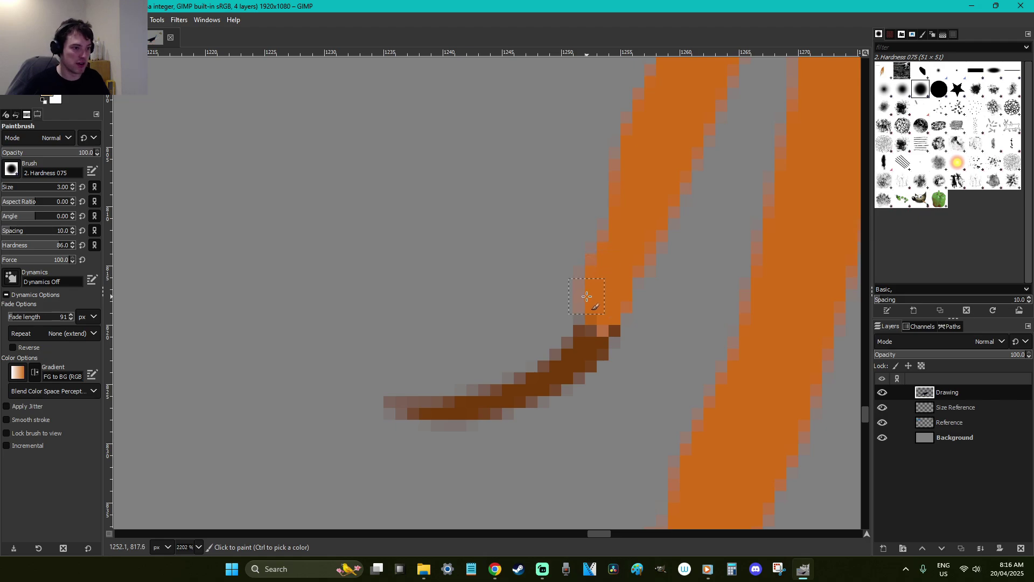
left_click(582, 356, "ctrl")
mouse_move(566, 310)
left_mouse_down()
mouse_move(555, 355)
mouse_move(501, 381)
mouse_move(429, 397)
left_mouse_up()
key("ctrl+z")
Outline a thicker shape around the far hand's rear claw with Free Select, paint it dark brown, and clear the selection
key("f")
left_click(567, 316)
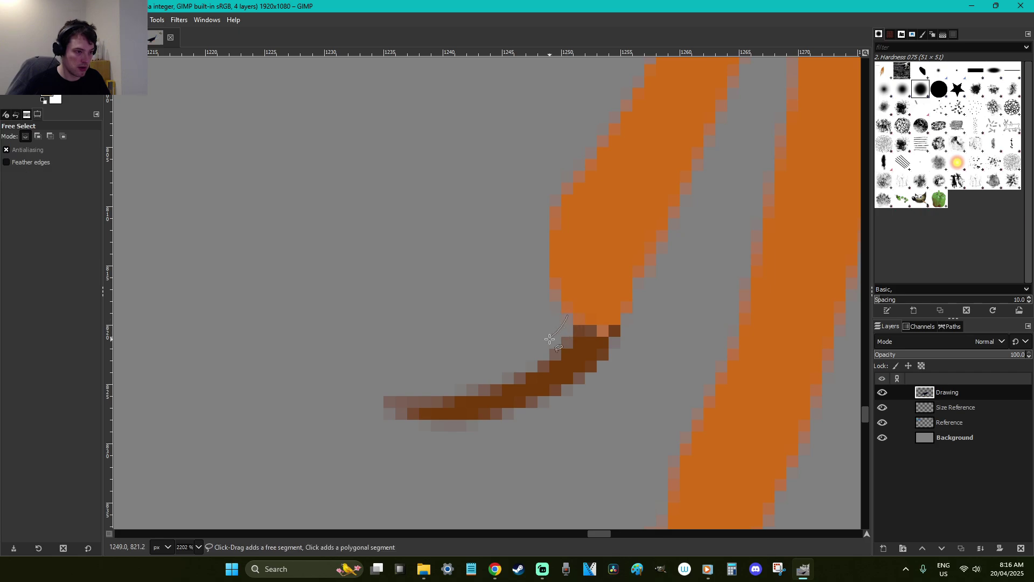
left_click_drag(374, 403, 485, 421)
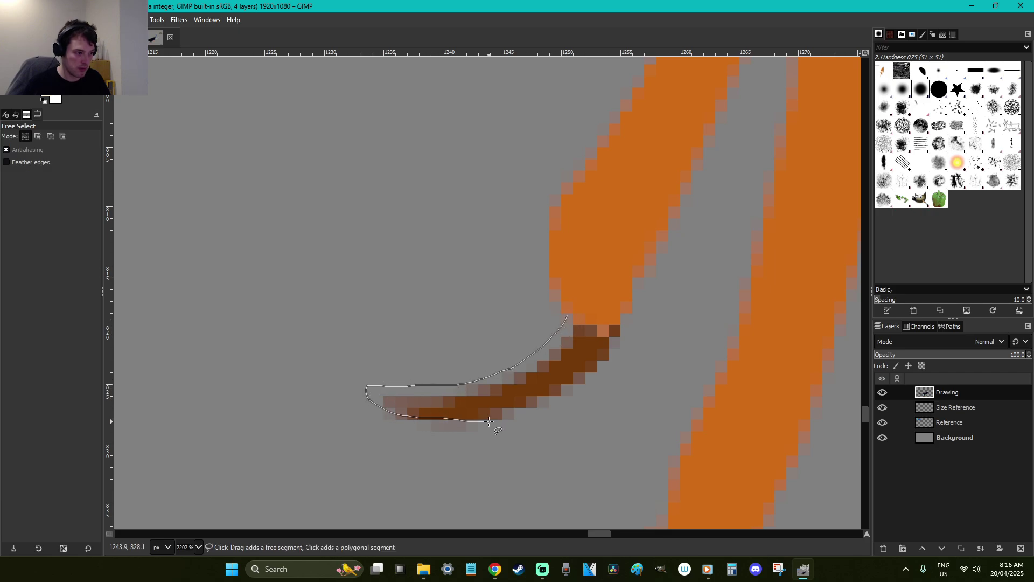
left_click(567, 315)
key("Return")
key("p")
mouse_move(571, 336)
left_mouse_down()
mouse_move(495, 381)
mouse_move(356, 401)
mouse_move(487, 402)
mouse_move(582, 372)
mouse_move(541, 388)
left_mouse_up()
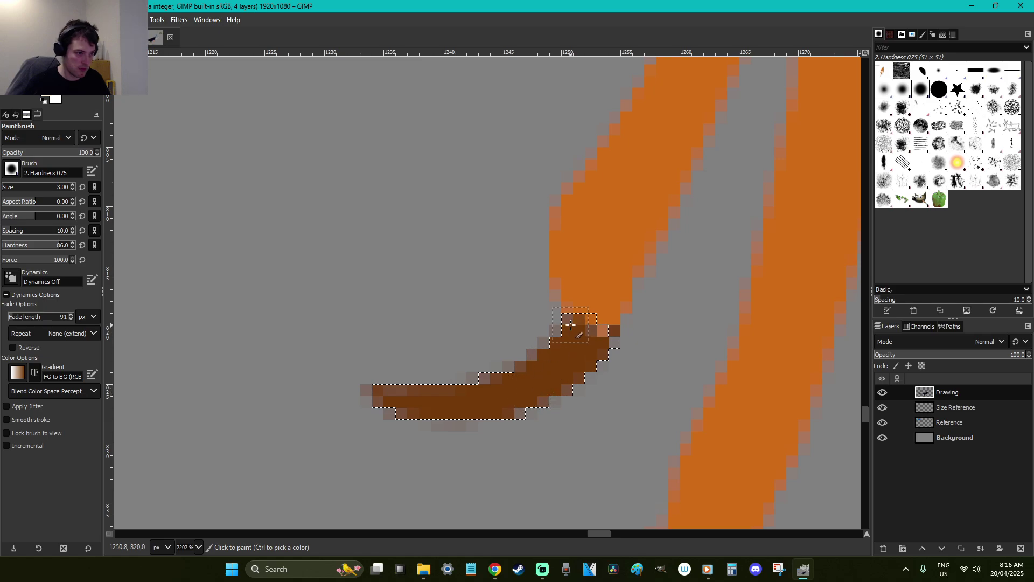
key("r")
left_click(623, 374)
Save the image as the existing file F is for Falcarius.xcf
scroll(625, 373, "down", 2)
scroll(626, 373, "down", 7)
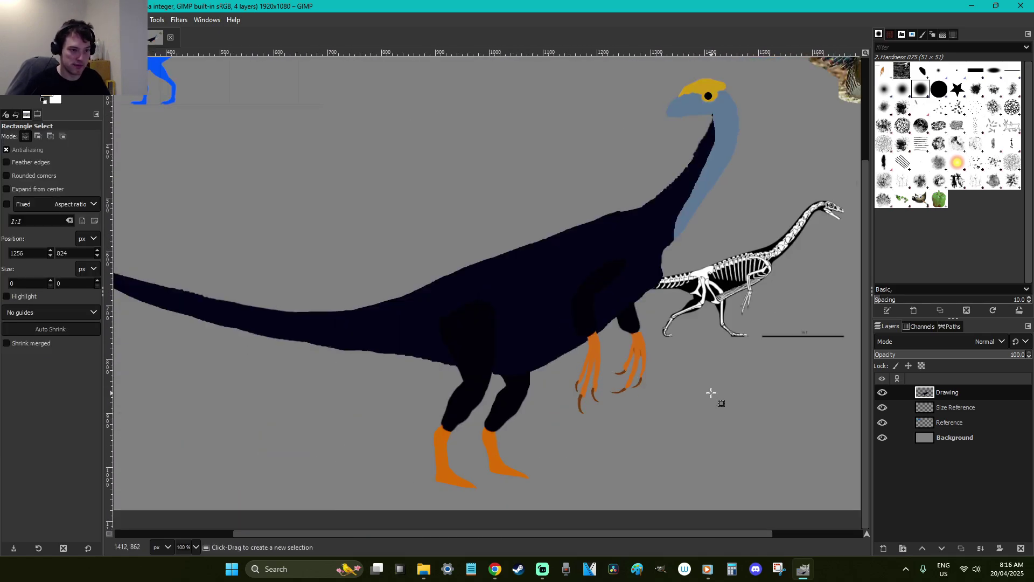
key("ctrl+s")
key("z")
left_click_drag(738, 285, 791, 346)
key("1")
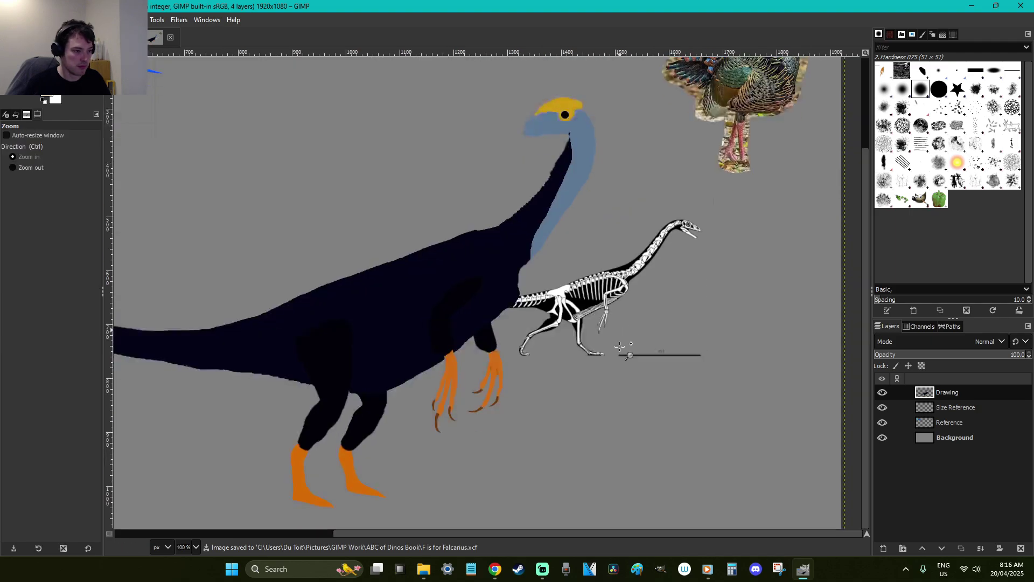
key("r")
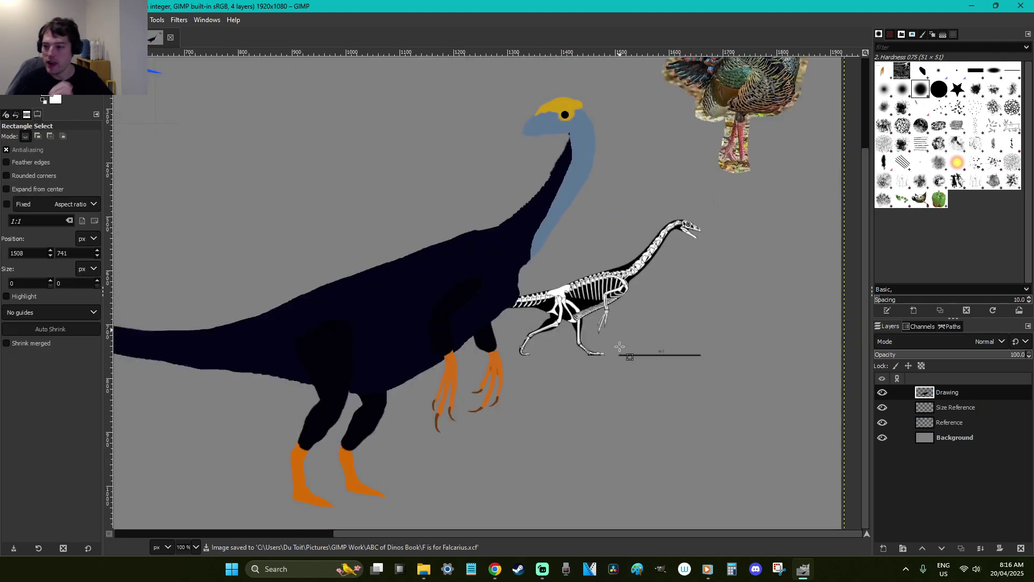
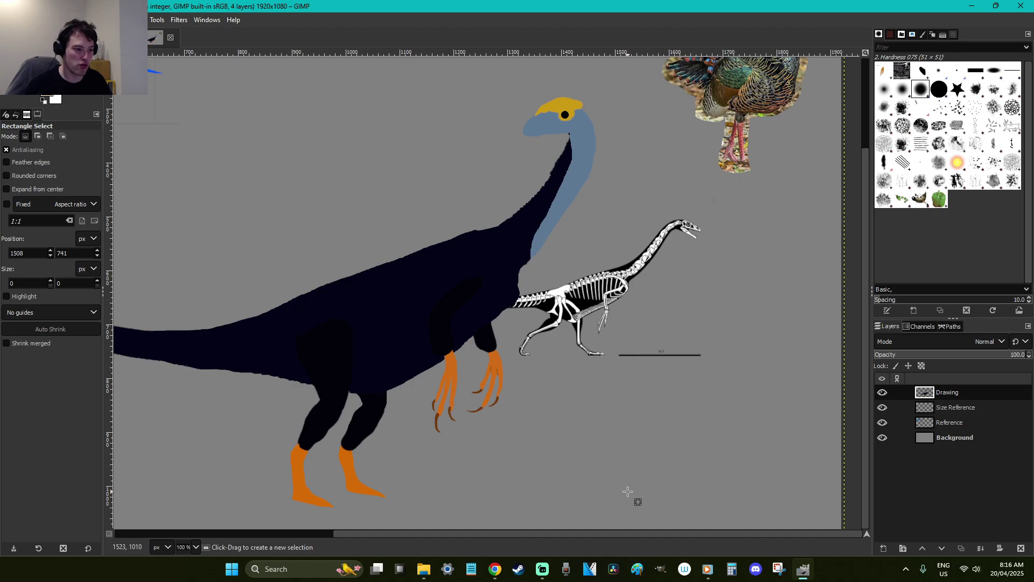
Review the full dinosaur drawing from tail to head, and inspect the shapes of both feet up close
left_click_drag(634, 531, 410, 527)
scroll(458, 404, "up", 3)
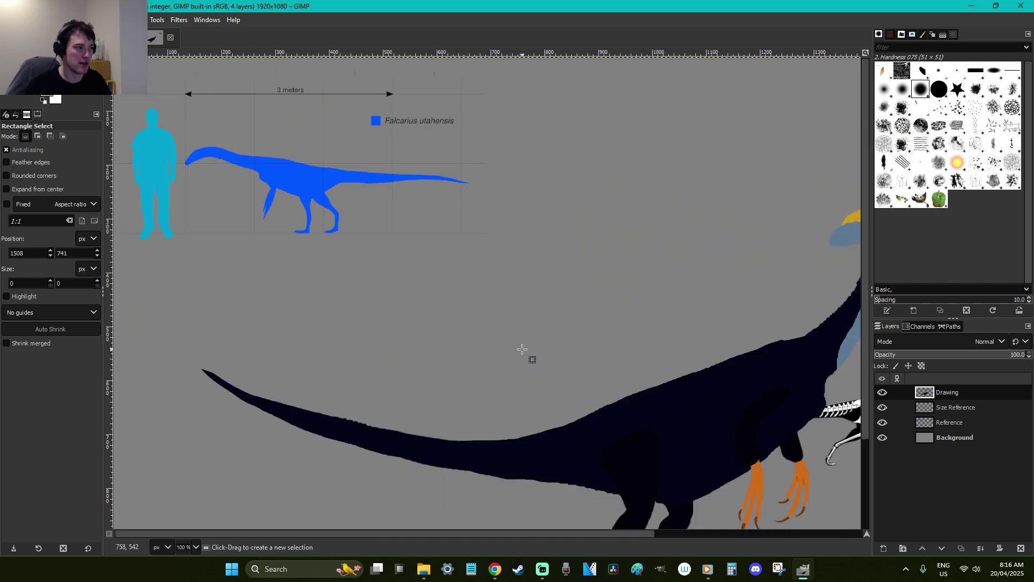
scroll(411, 334, "down", 3)
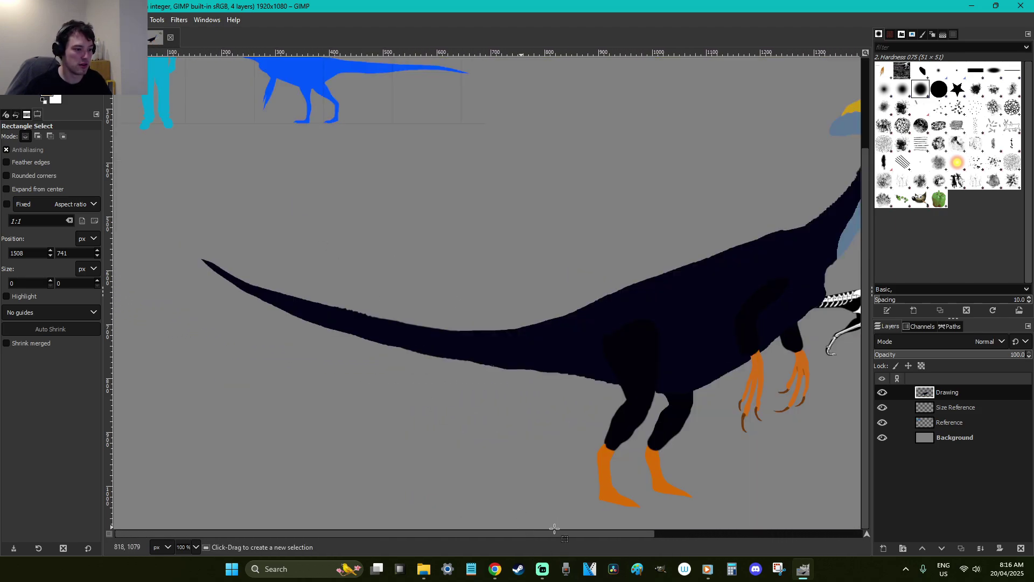
left_click_drag(560, 535, 651, 532)
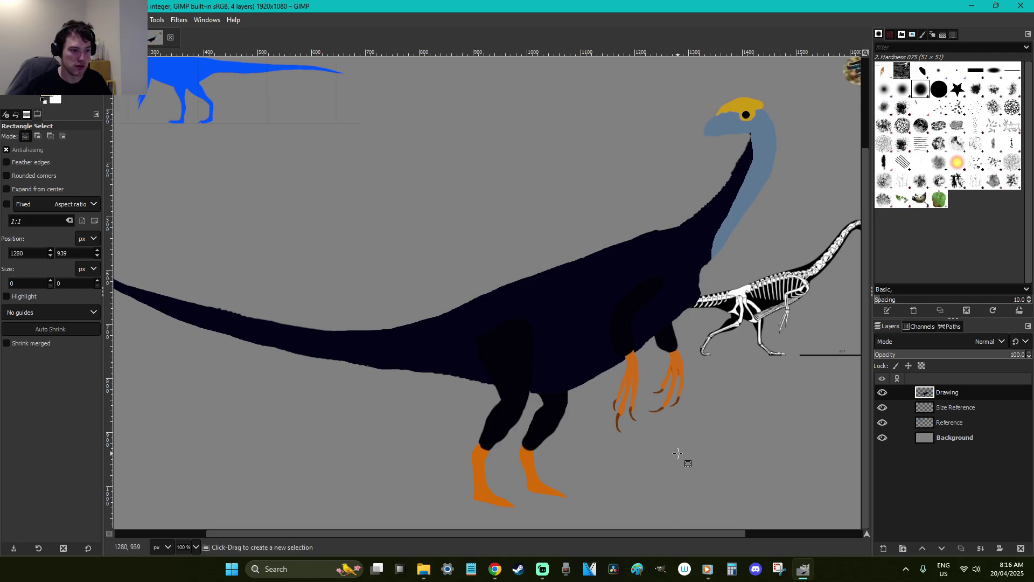
scroll(679, 449, "up", 3)
scroll(679, 449, "down", 3)
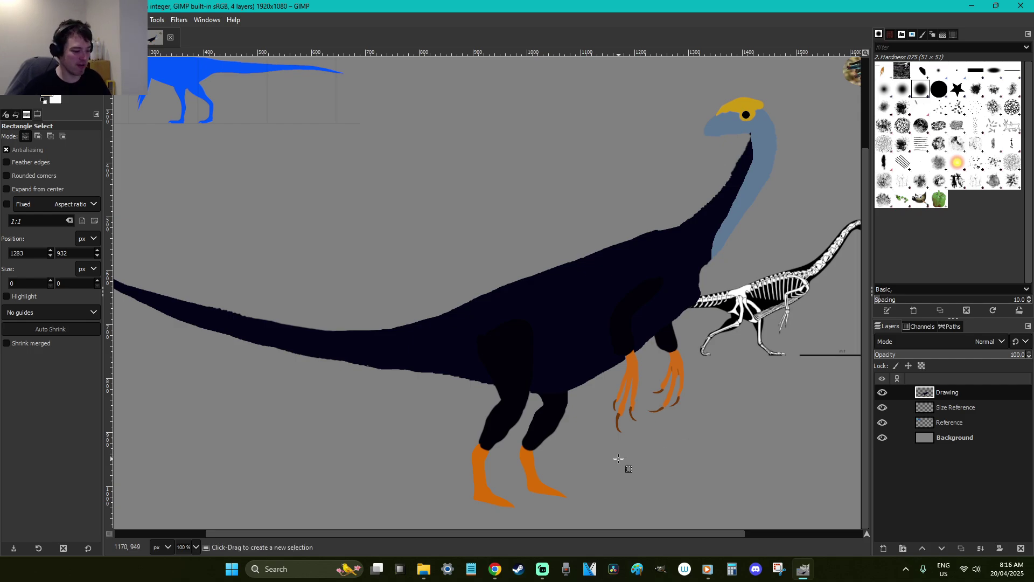
key("z")
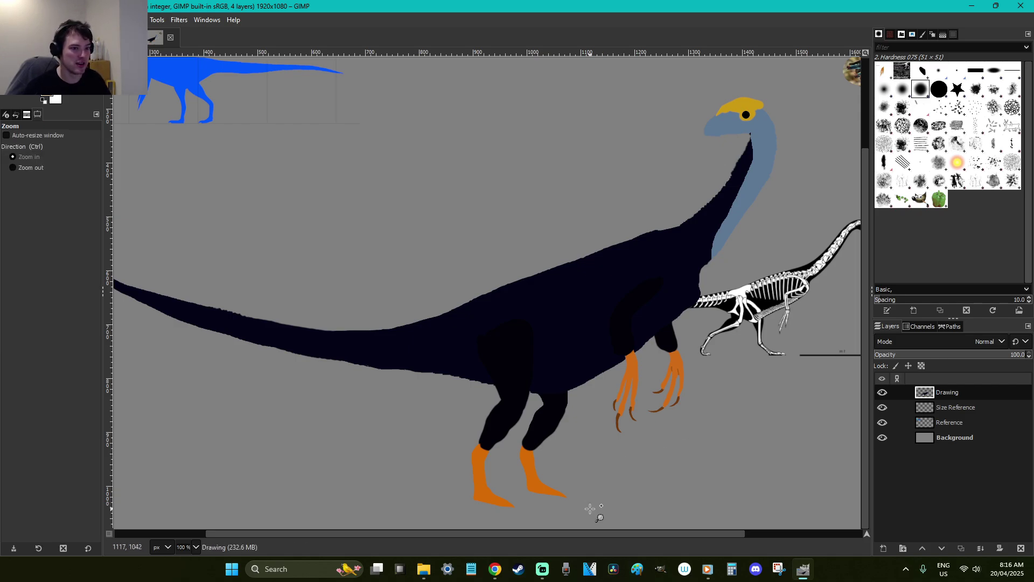
left_click_drag(587, 514, 380, 449)
key("t")
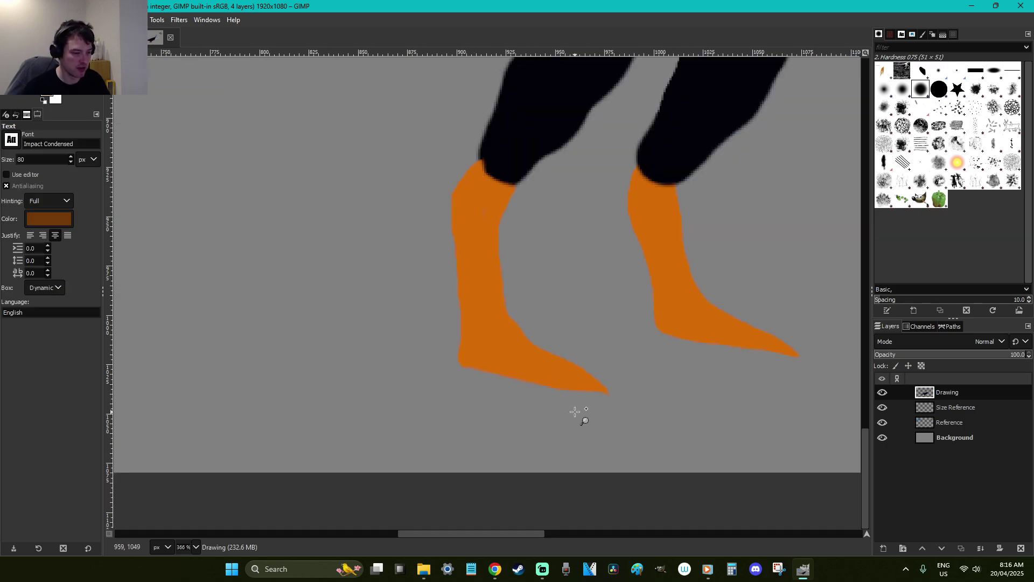
left_click(574, 413)
key("r")
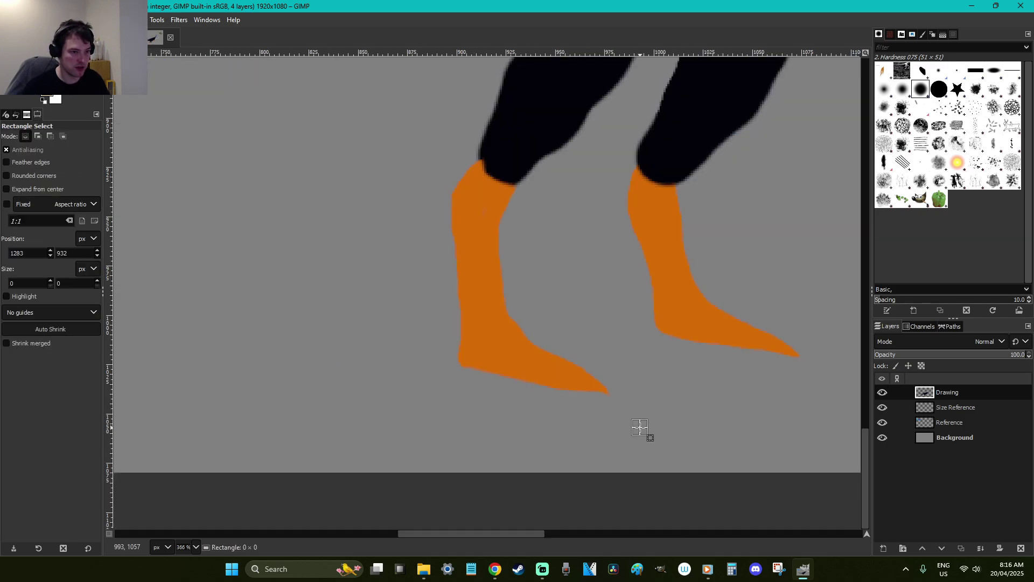
left_click_drag(522, 534, 562, 534)
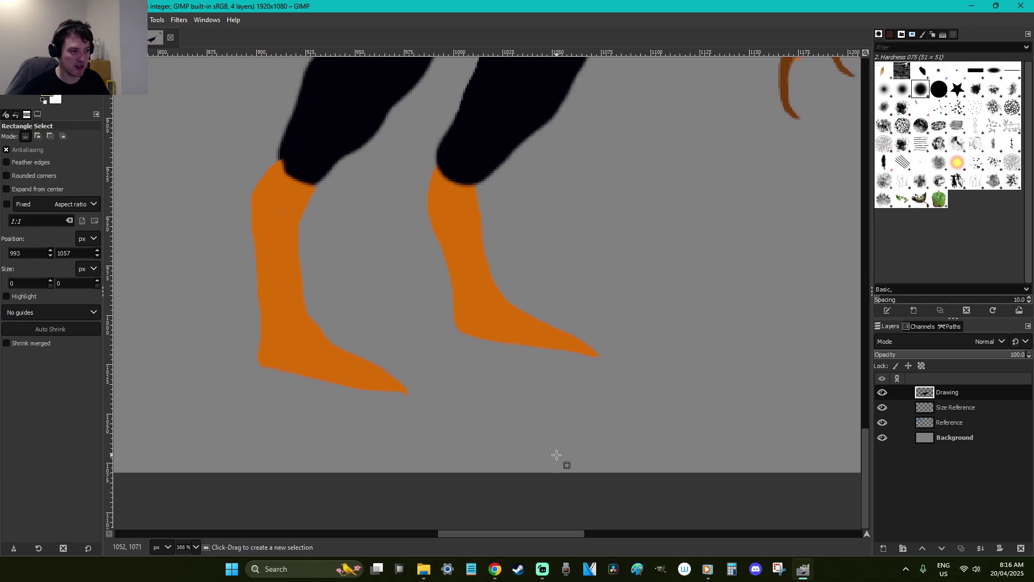
scroll(556, 455, "down", 5)
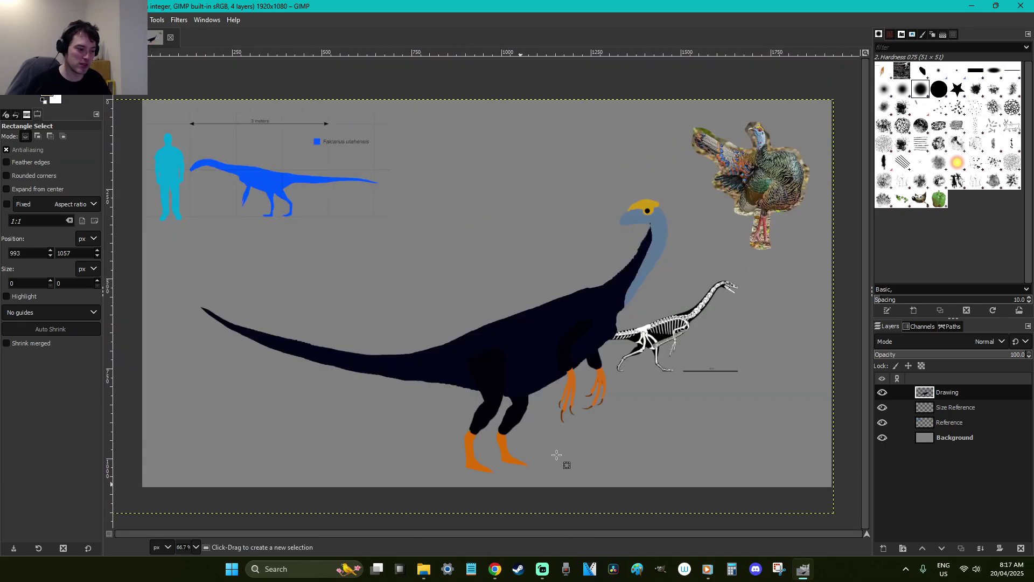
Examine the skeletal reference's front foot up close to see how its toes are shaped
key("z")
left_click_drag(542, 331, 711, 398)
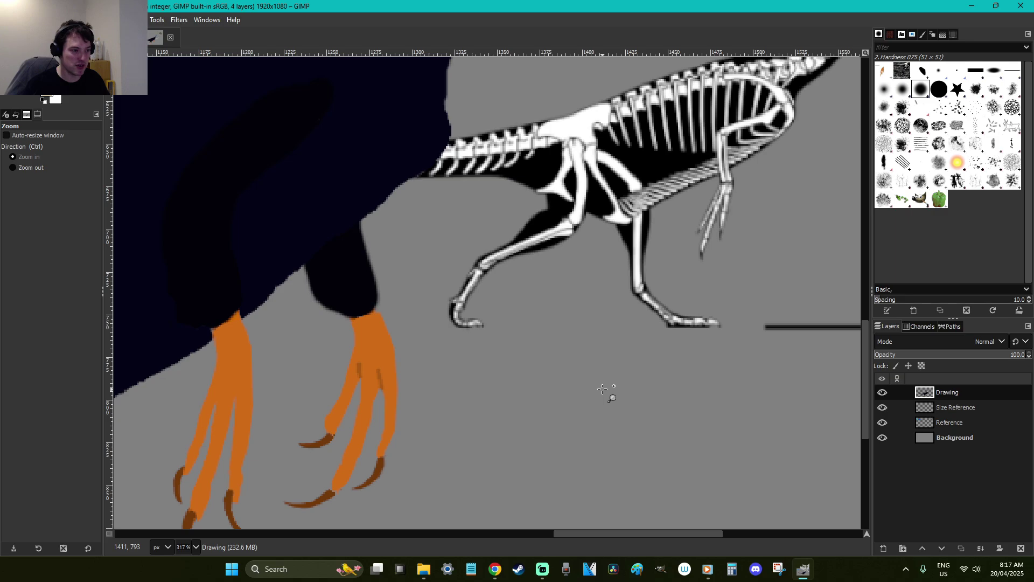
scroll(602, 389, "down", 4)
left_click_drag(670, 388, 601, 333)
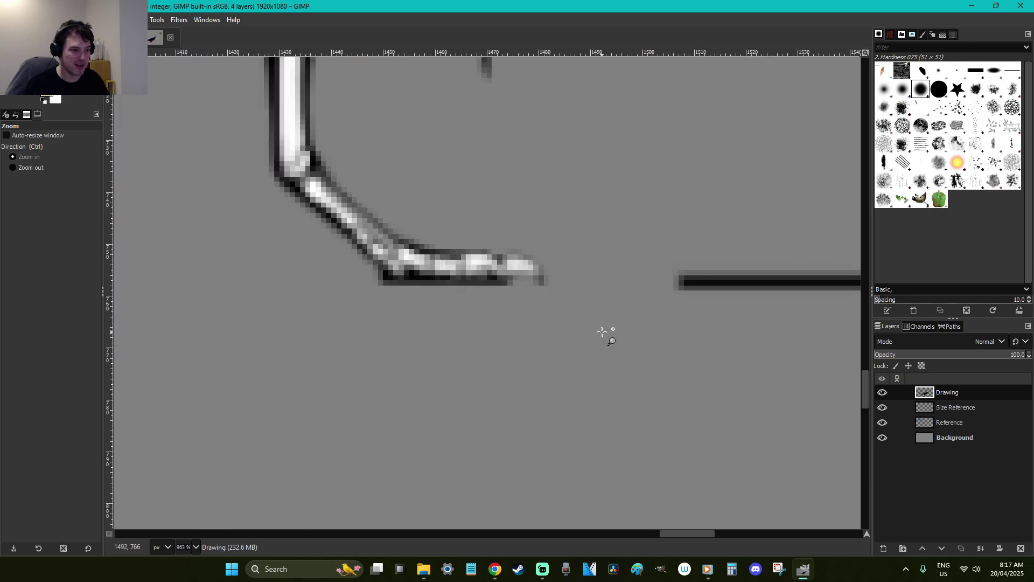
key("1")
key("r")
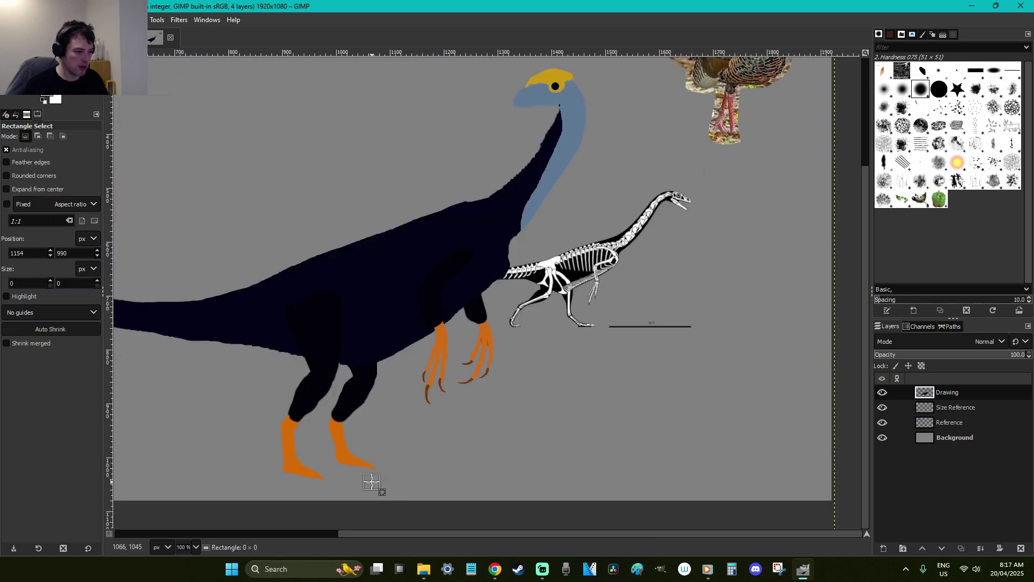
Outline a toe bulging along the underside of the near foot with Free Select
key("z")
left_click_drag(404, 493, 147, 422)
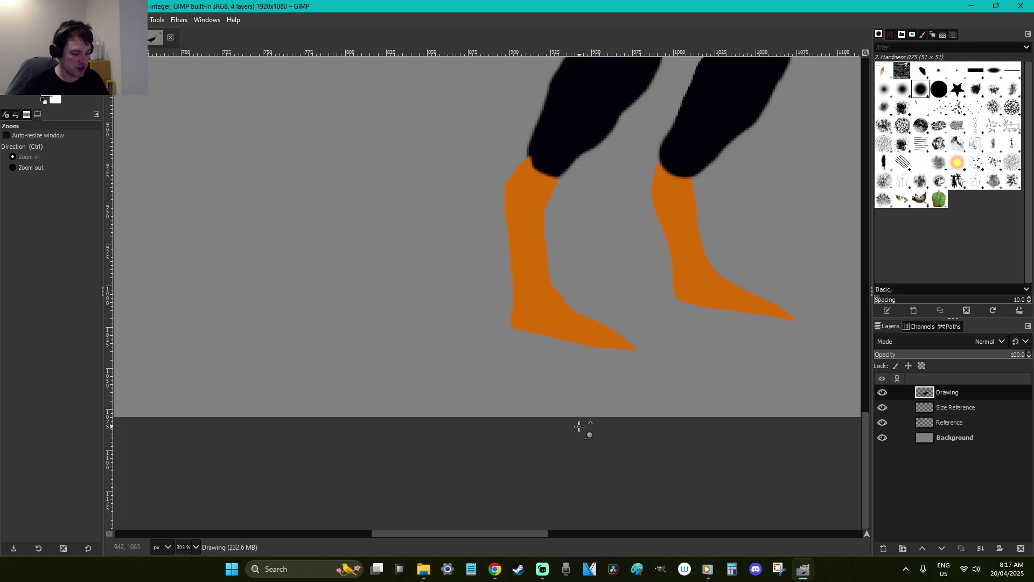
left_click_drag(802, 394, 522, 280)
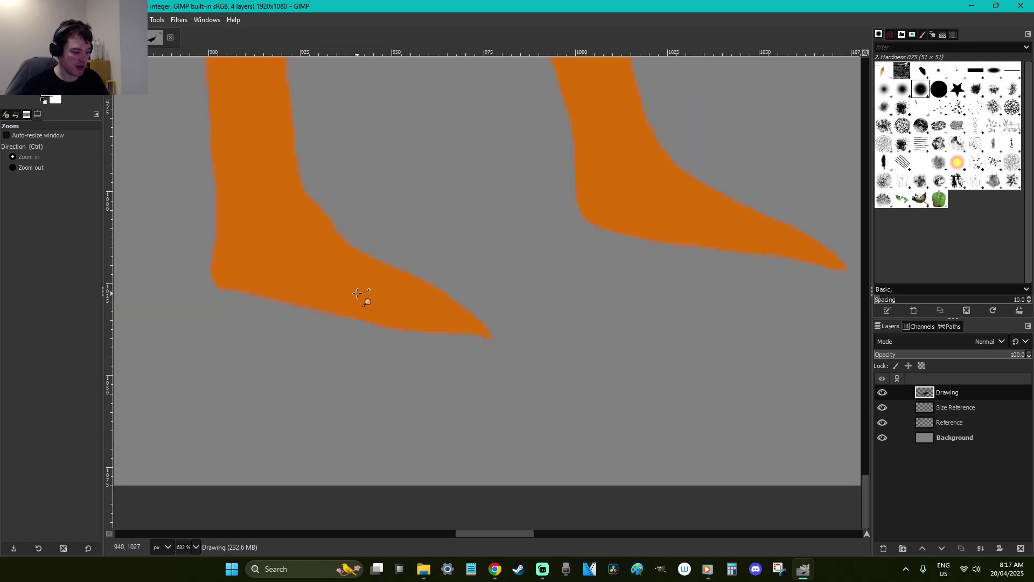
key("f")
key("u")
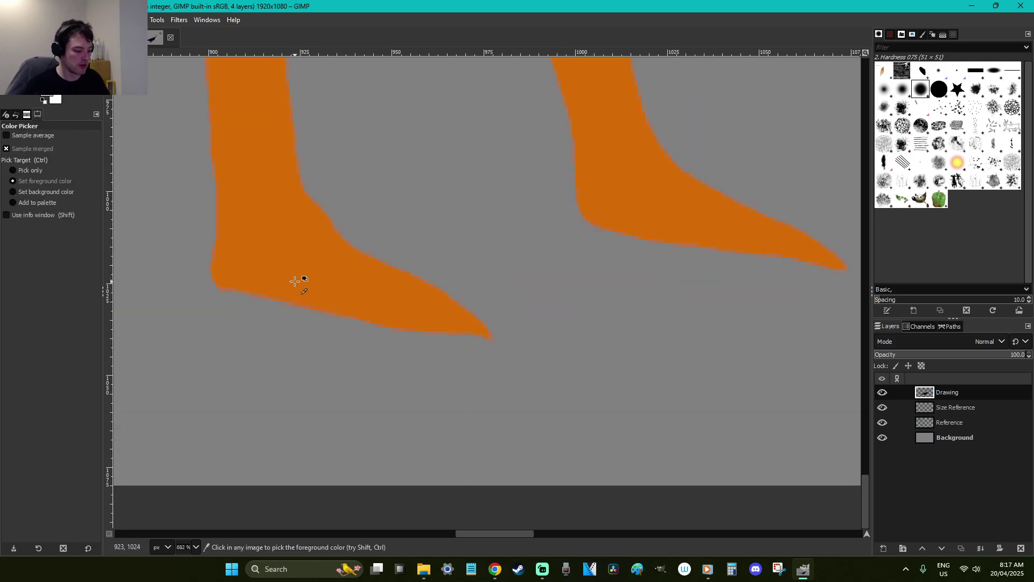
key("f")
left_click(287, 266)
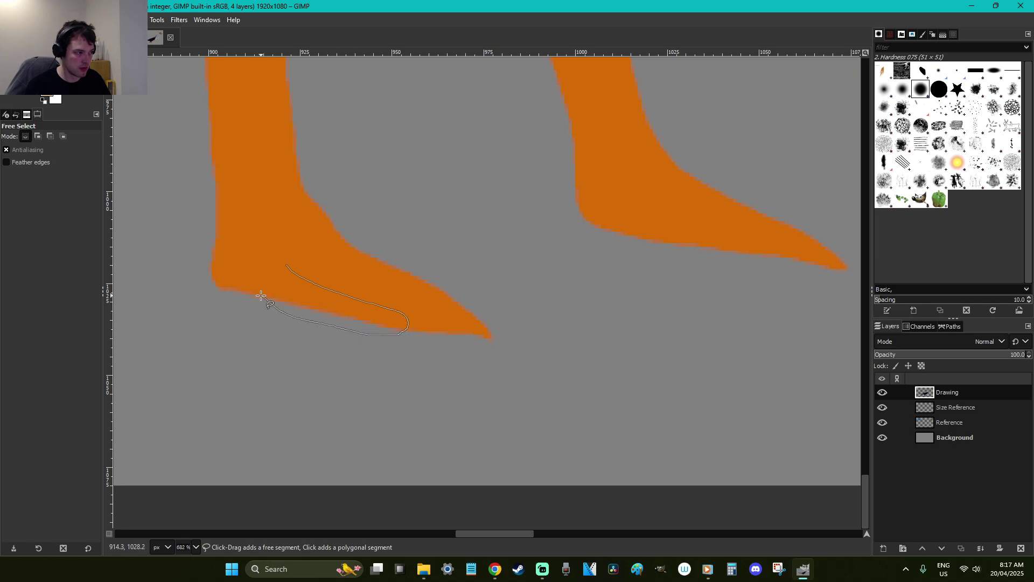
left_click(285, 266)
key("Return")
Paint the near foot's outlined toe orange, shade its upper edge in darker orange with the size 3 brush, and deselect
key("p")
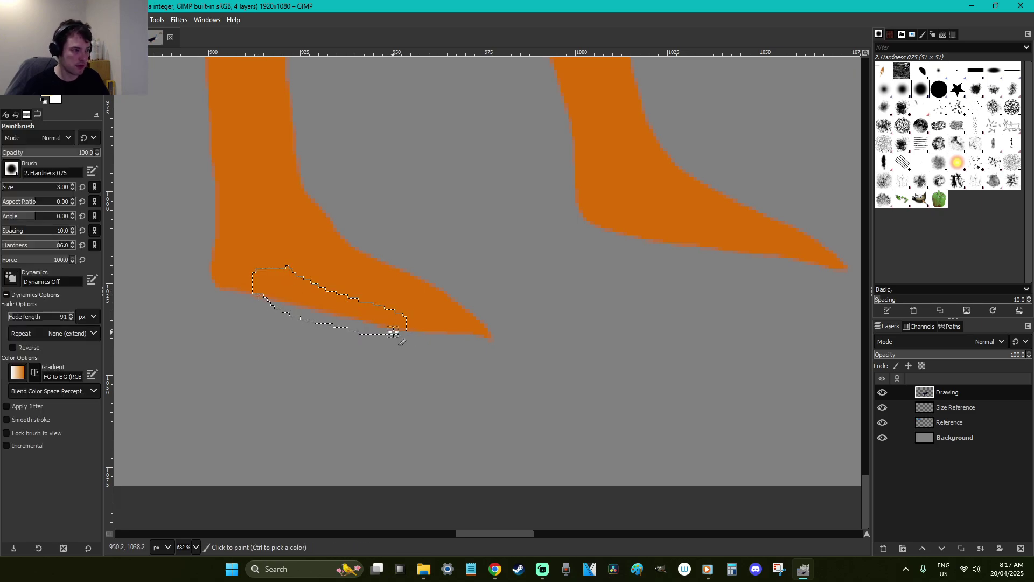
left_click(62, 101)
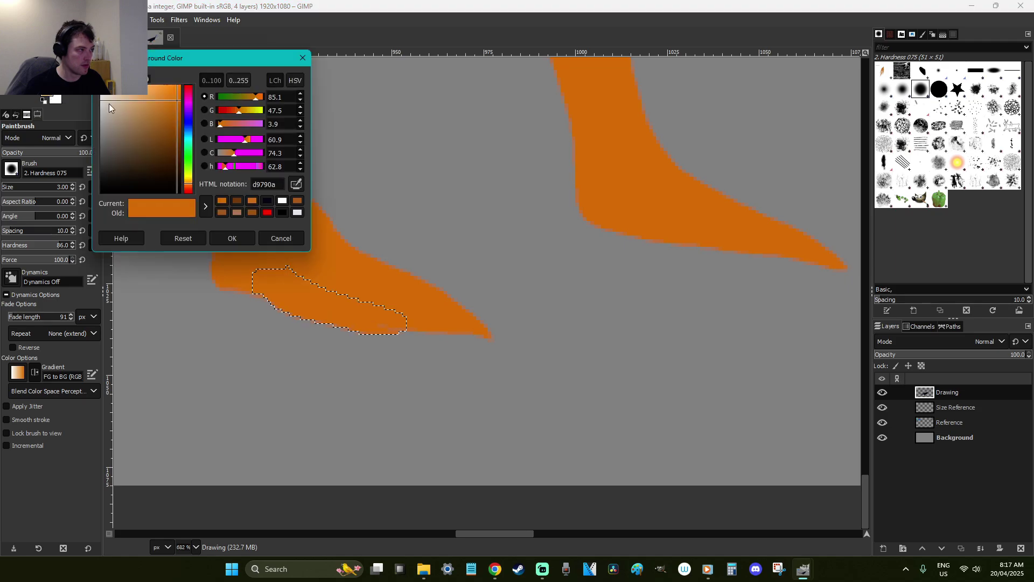
left_click(177, 110)
left_click(232, 238)
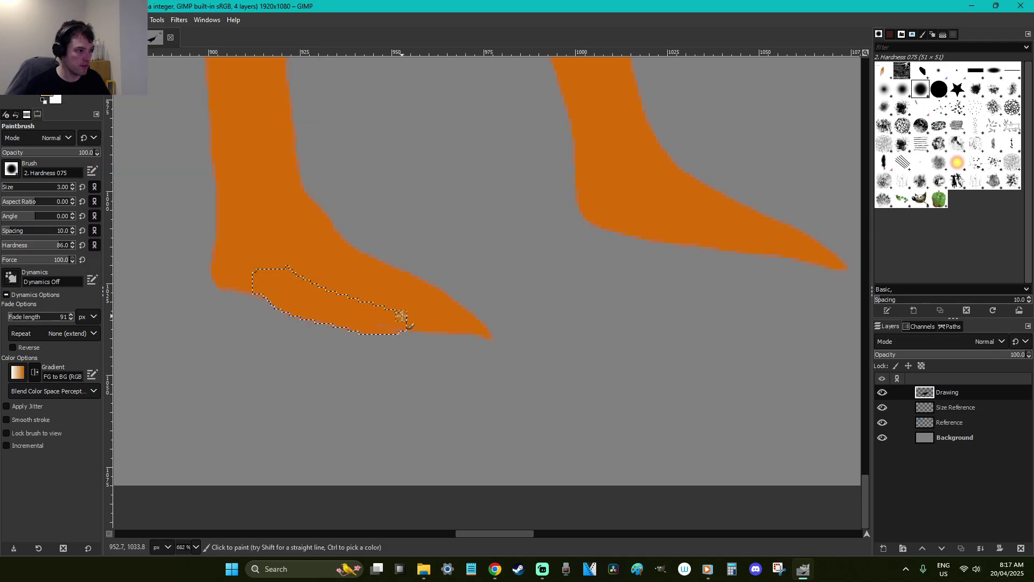
left_click_drag(408, 328, 388, 303)
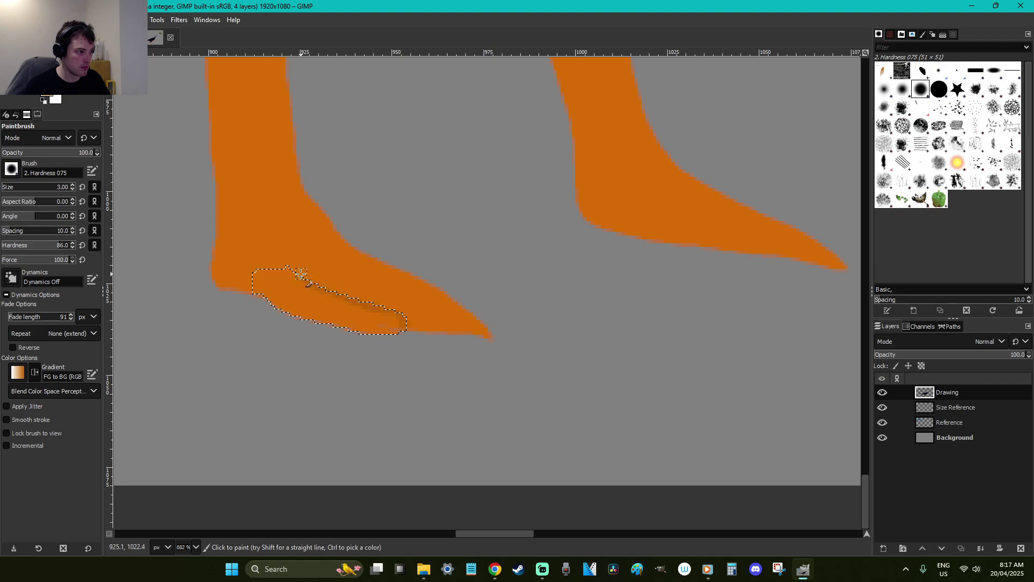
key("r")
left_click(480, 313)
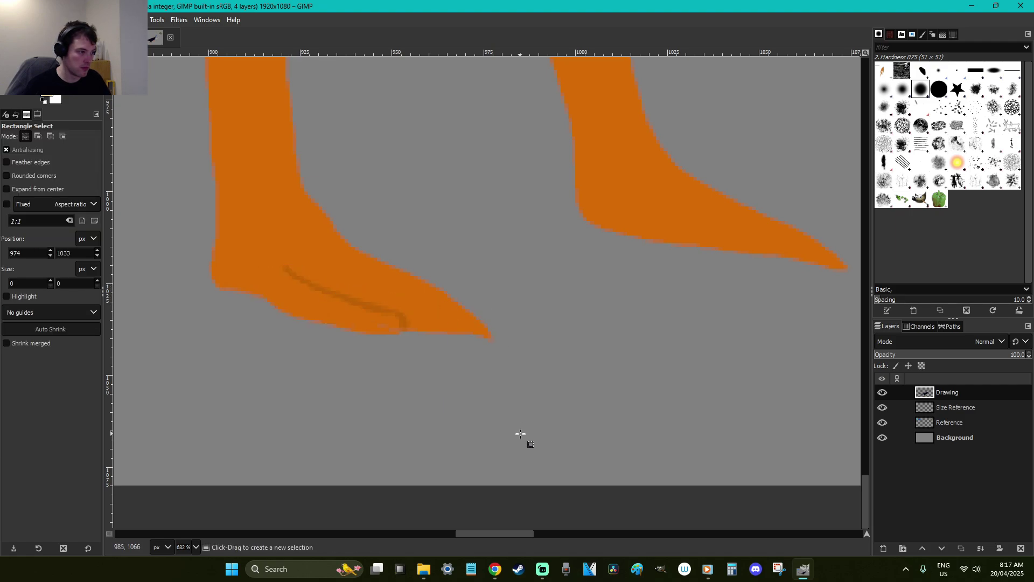
Outline a matching toe along the underside of the far foot with Free Select and paint it orange
key("f")
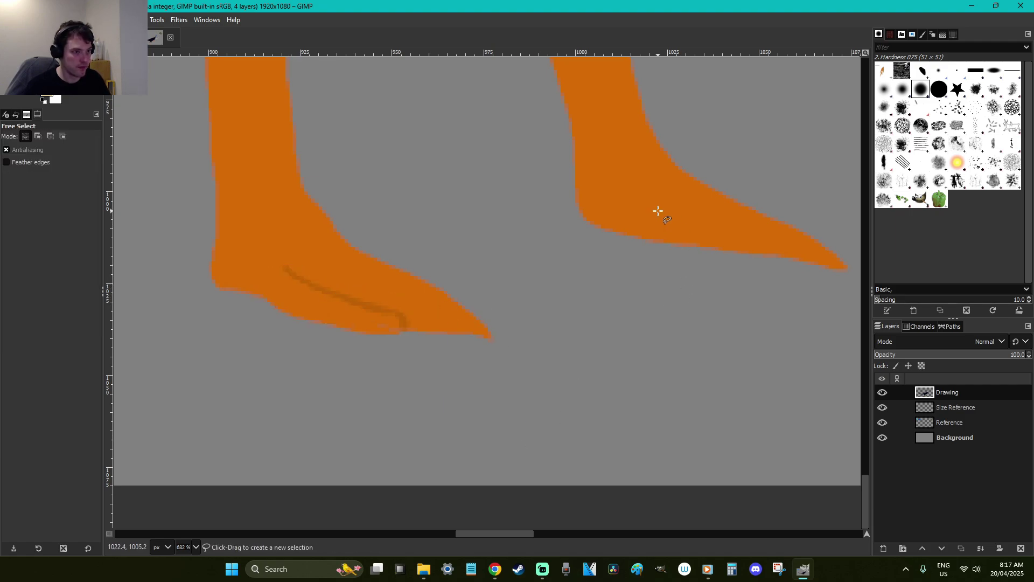
left_click_drag(653, 209, 707, 224)
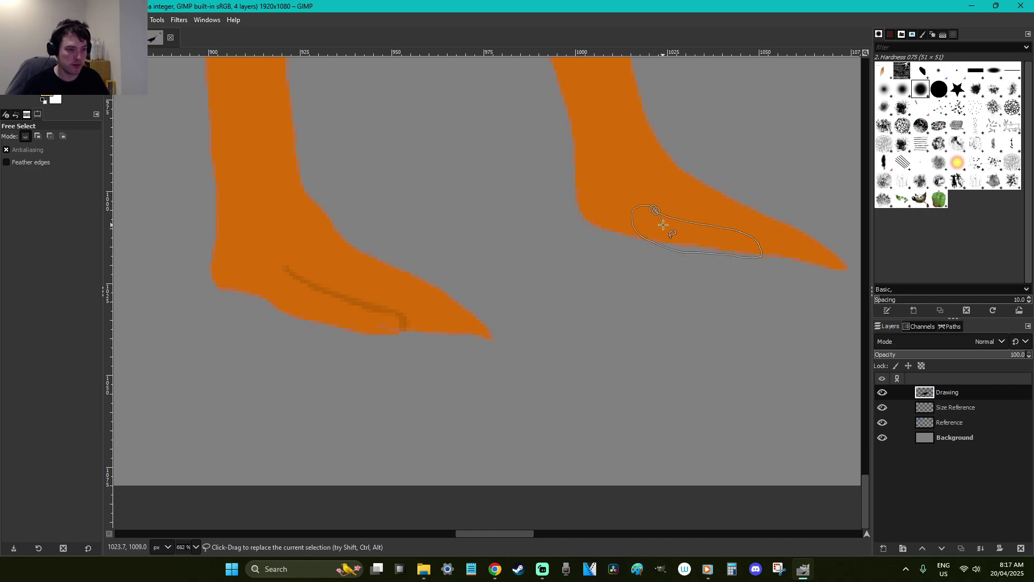
key("Return")
key("p")
mouse_move(652, 242)
left_mouse_down()
mouse_move(765, 252)
mouse_move(748, 256)
left_mouse_up()
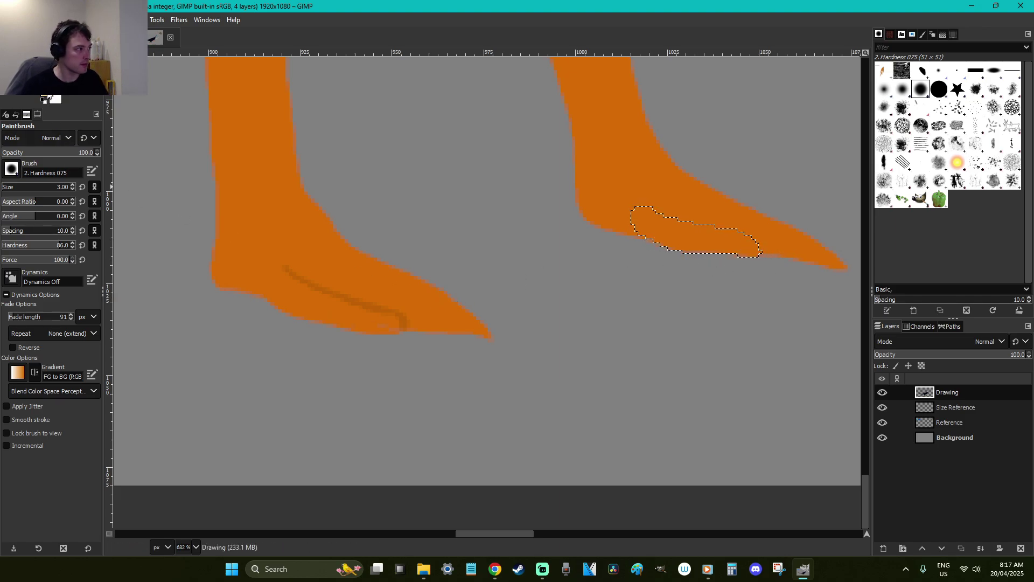
Paint a darker orange line along the upper edge of the far foot's outlined toe and clear the selection
left_click(47, 89)
left_click(232, 240)
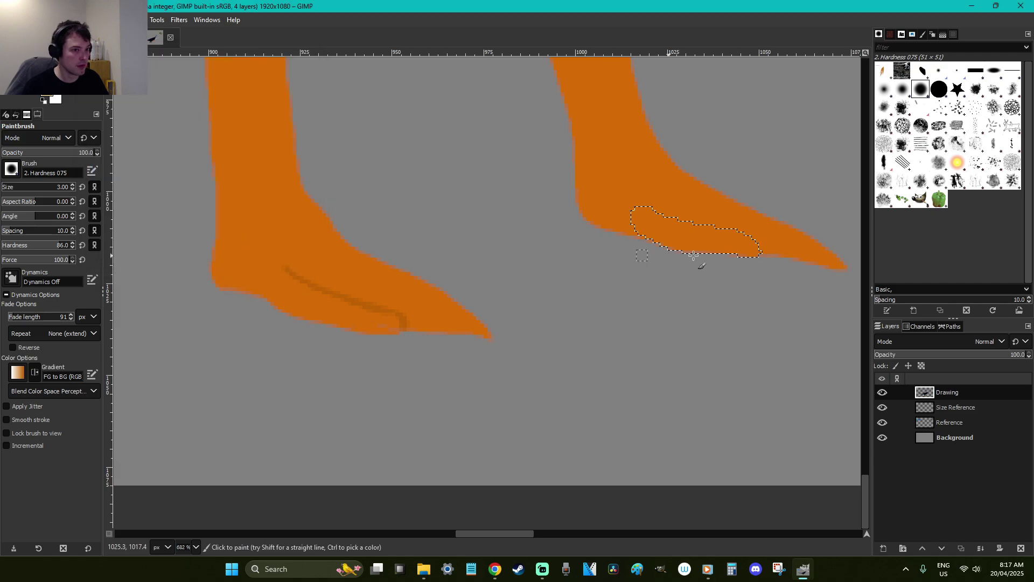
left_click_drag(731, 233, 642, 205)
key("r")
left_click(755, 284)
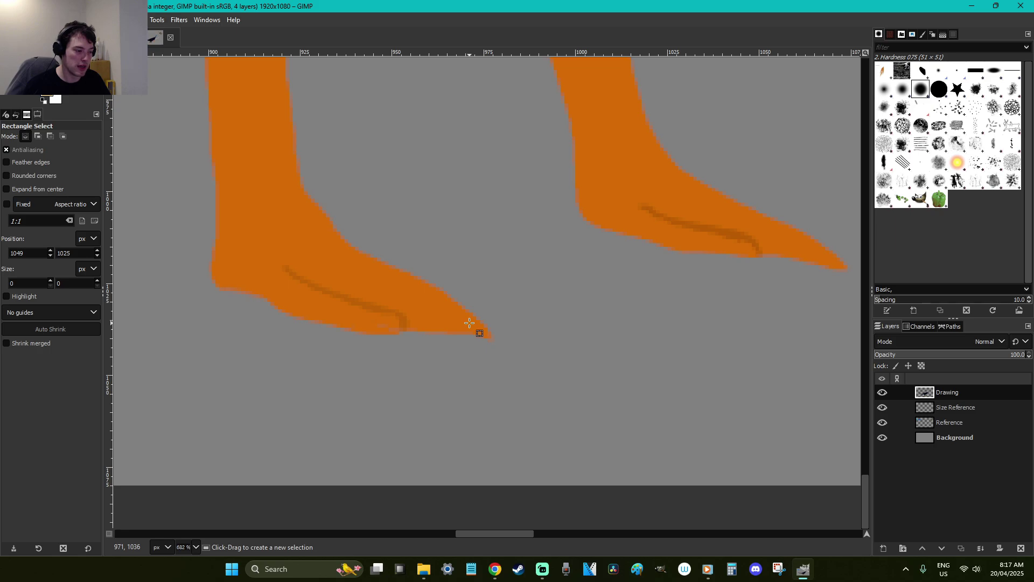
Compare the feet with the skeletal reference's foot and sample the dark brown of the near hand's claws as the painting colour
key("1")
key("z")
left_click_drag(794, 254, 735, 209)
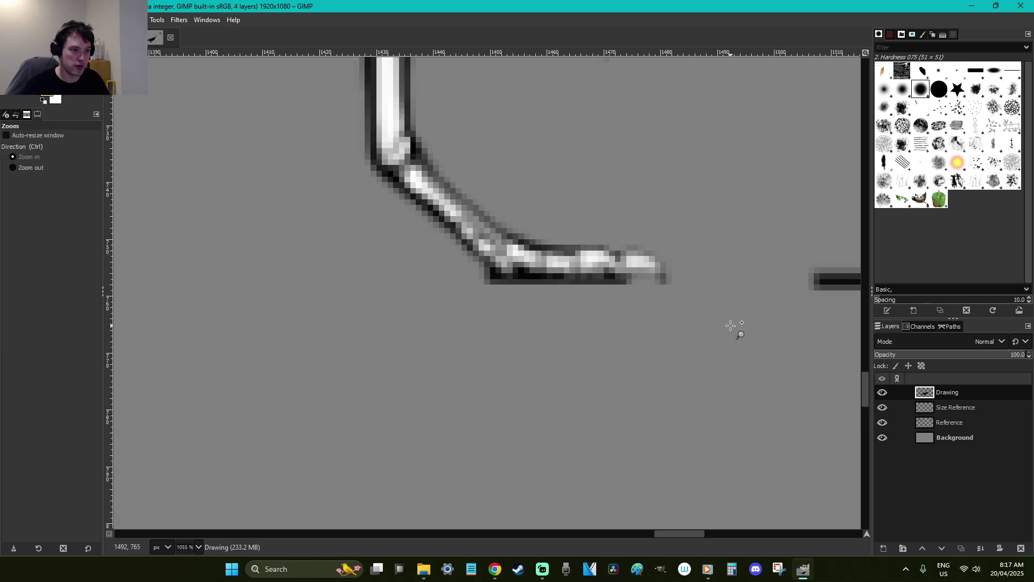
key("1")
key("r")
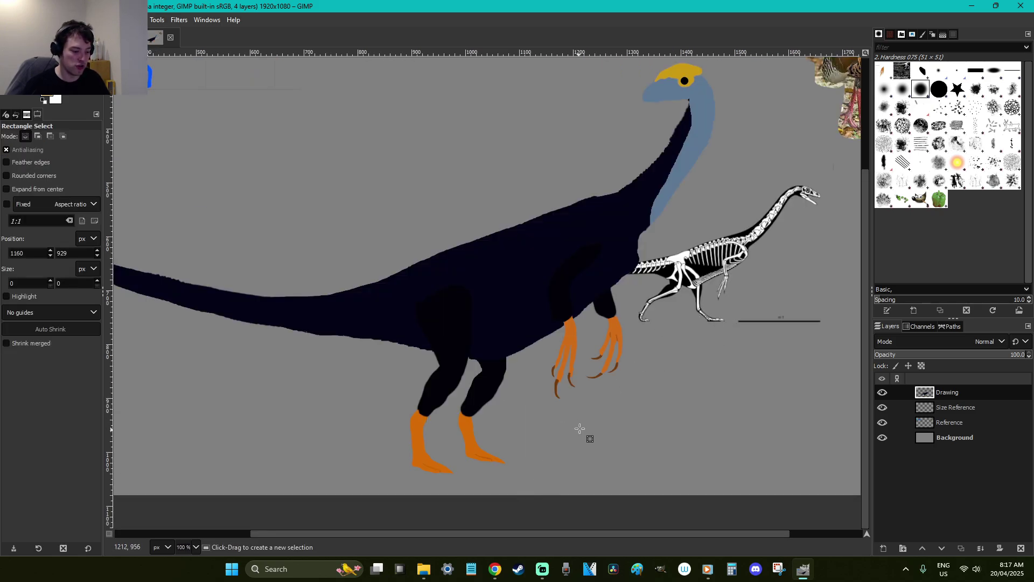
key("o")
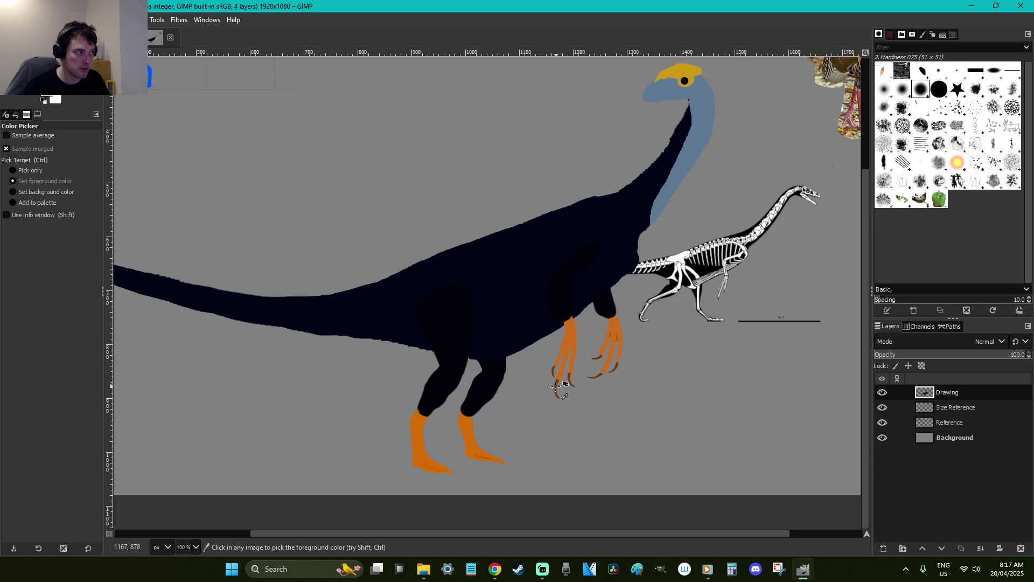
key("p")
Cut the far foot's toe tip out with Free Select, paste it back in place, fill it dark brown as a claw, and anchor it
key("z")
left_click_drag(552, 489, 422, 426)
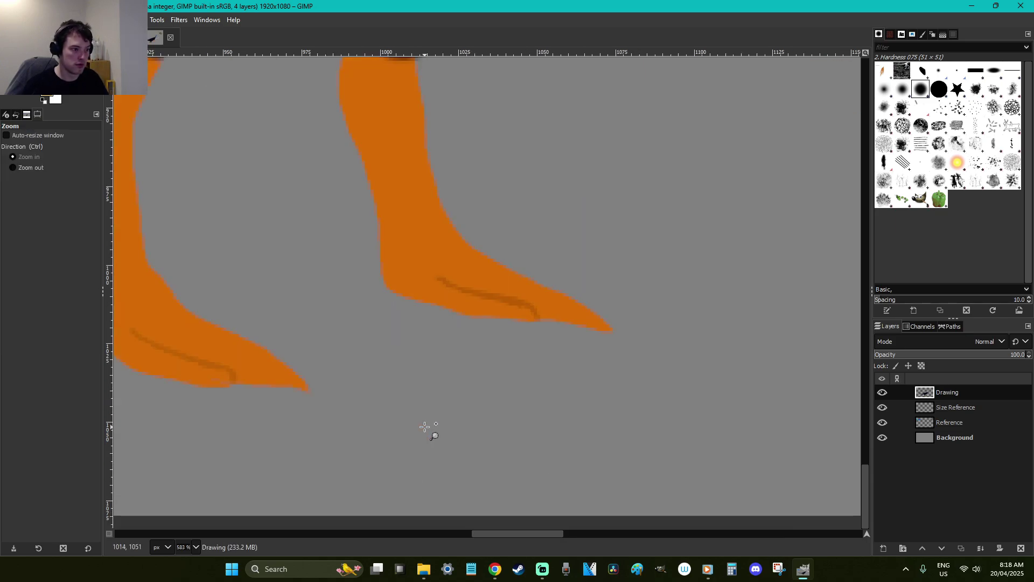
key("f")
left_click(582, 328)
left_click_drag(584, 329, 582, 326)
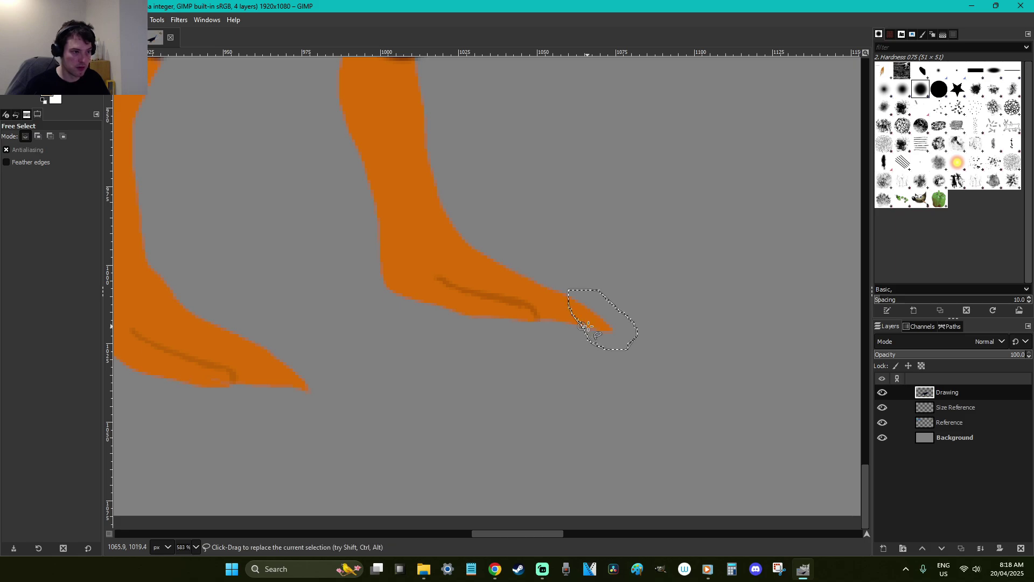
key("ctrl+x")
key("ctrl+v")
key("r")
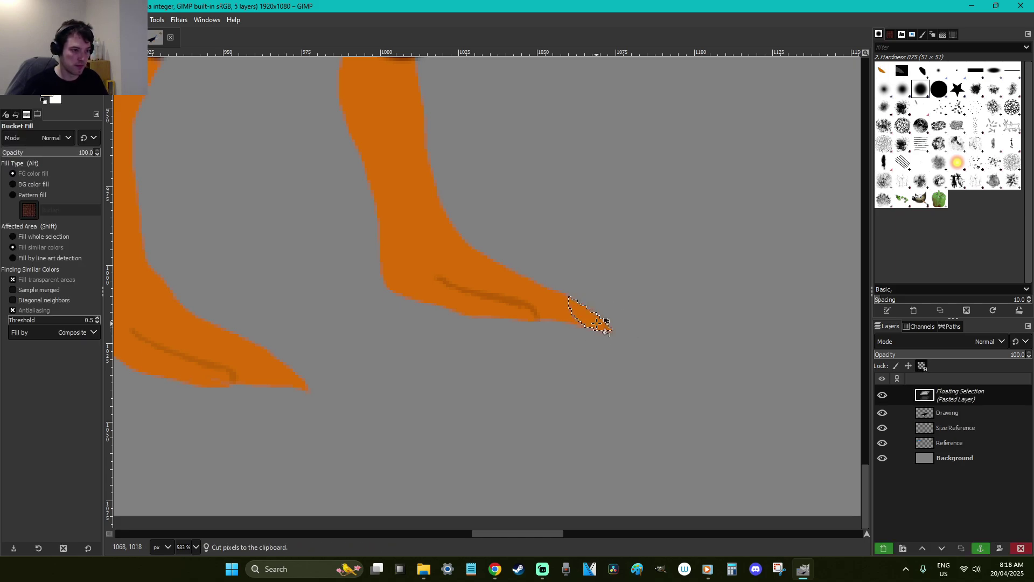
left_click(568, 371)
Cut the near foot's toe tip out with Free Select, paste it in place, fill it dark brown as a claw, and anchor it
key("f")
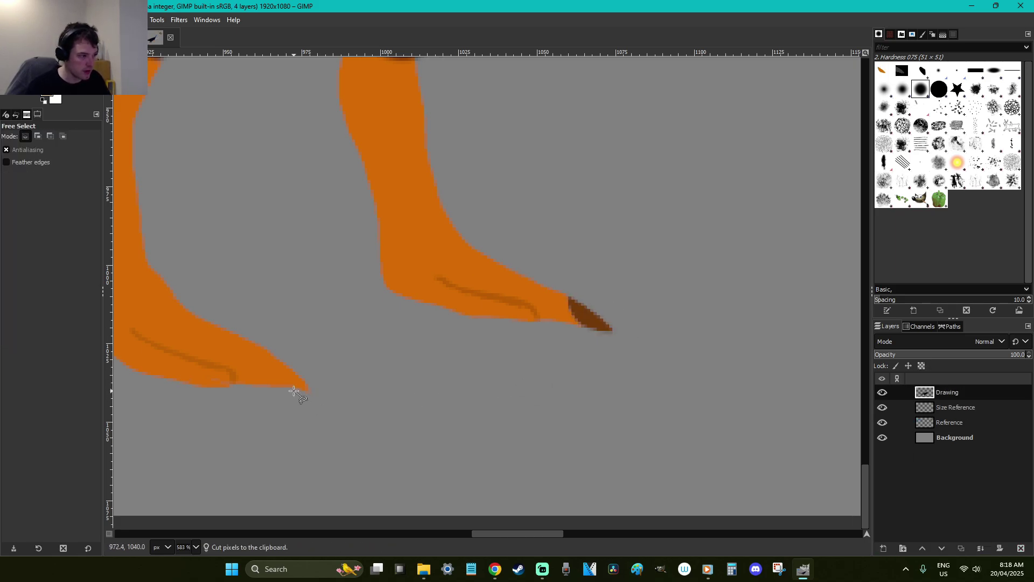
double_click(299, 381)
key("r")
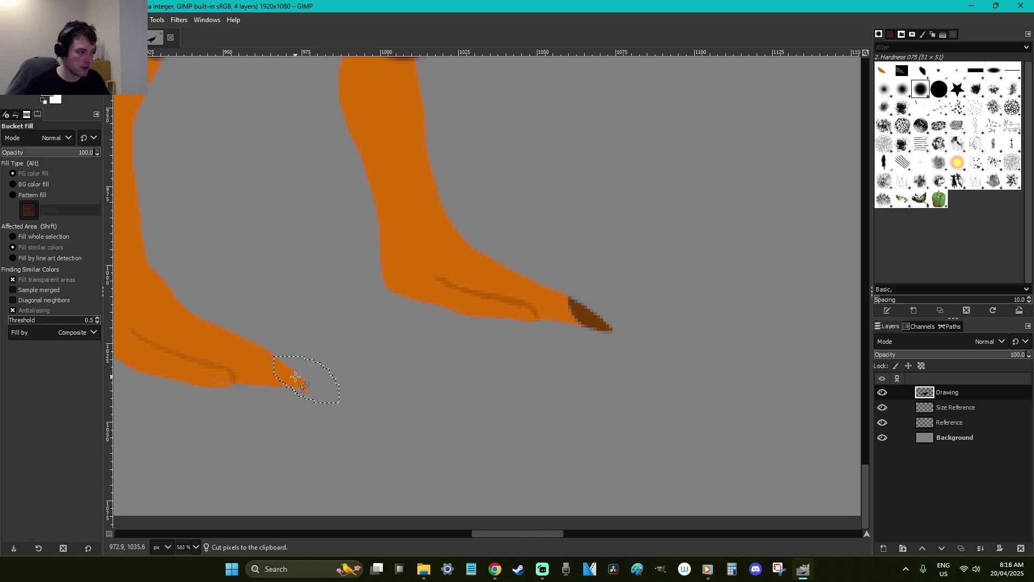
key("ctrl+v")
left_click(373, 408)
Outline a small claw at the end of the near foot's lower toe with Free Select, paint it dark brown, and clear the selection
key("z")
left_click_drag(329, 423, 211, 361)
key("f")
left_click_drag(331, 227, 411, 290)
key("Escape")
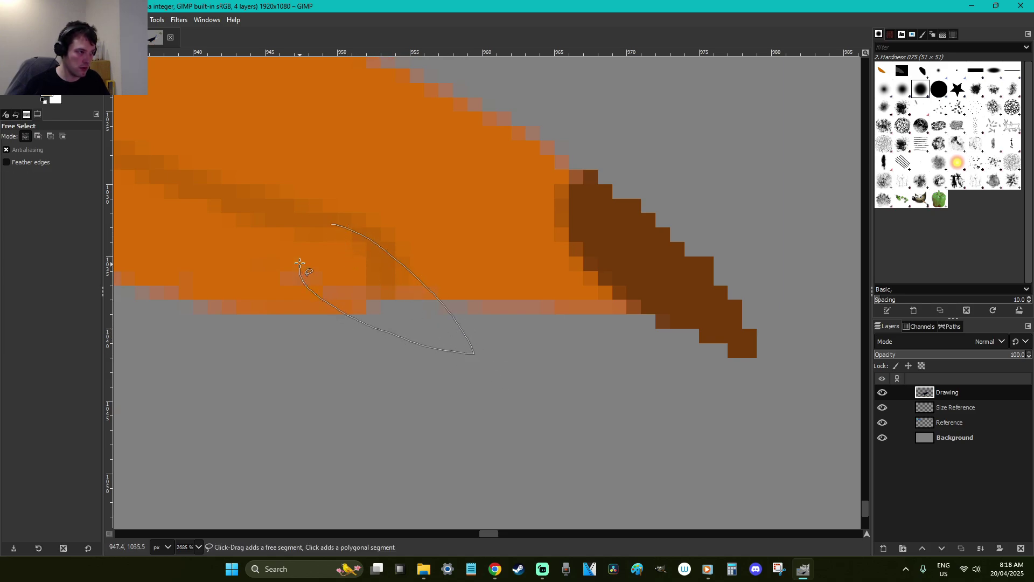
left_click_drag(330, 228, 332, 225)
key("p")
mouse_move(450, 341)
left_mouse_down()
mouse_move(276, 209)
mouse_move(393, 282)
mouse_move(440, 351)
mouse_move(295, 273)
left_mouse_up()
key("r")
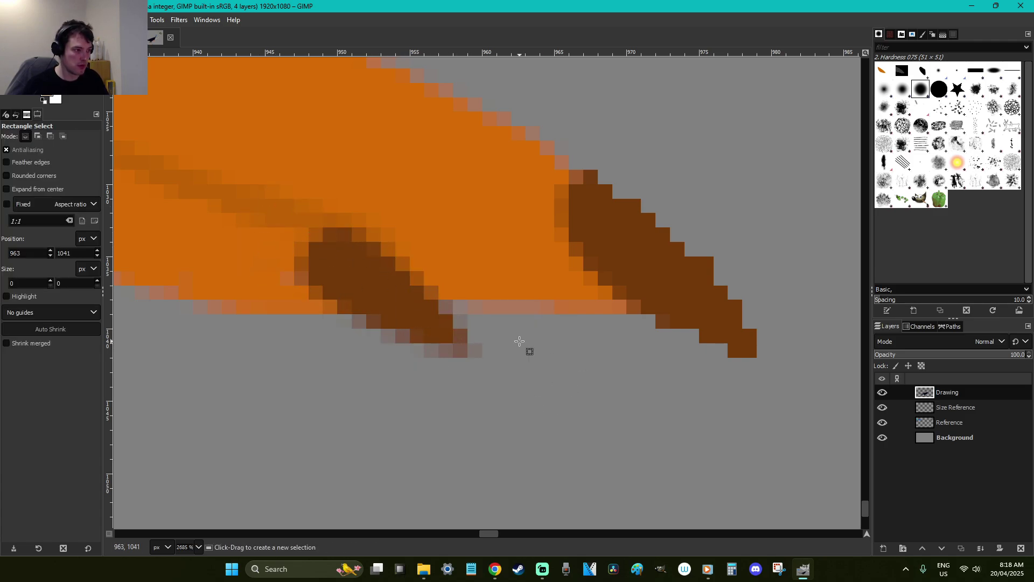
key("1")
key("z")
left_click_drag(604, 349, 507, 297)
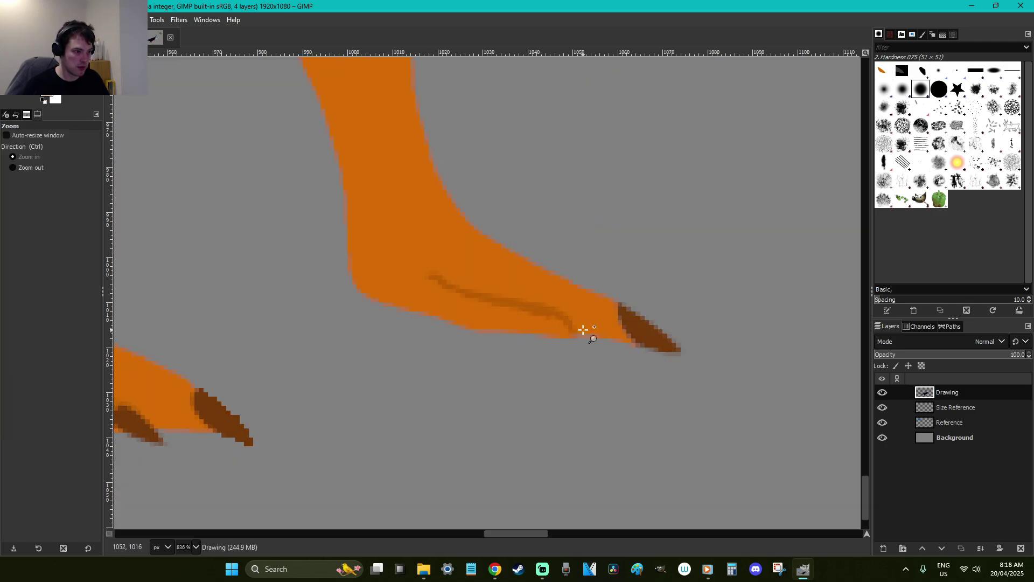
left_click_drag(673, 383, 372, 237)
key("f")
left_click_drag(557, 262, 586, 275)
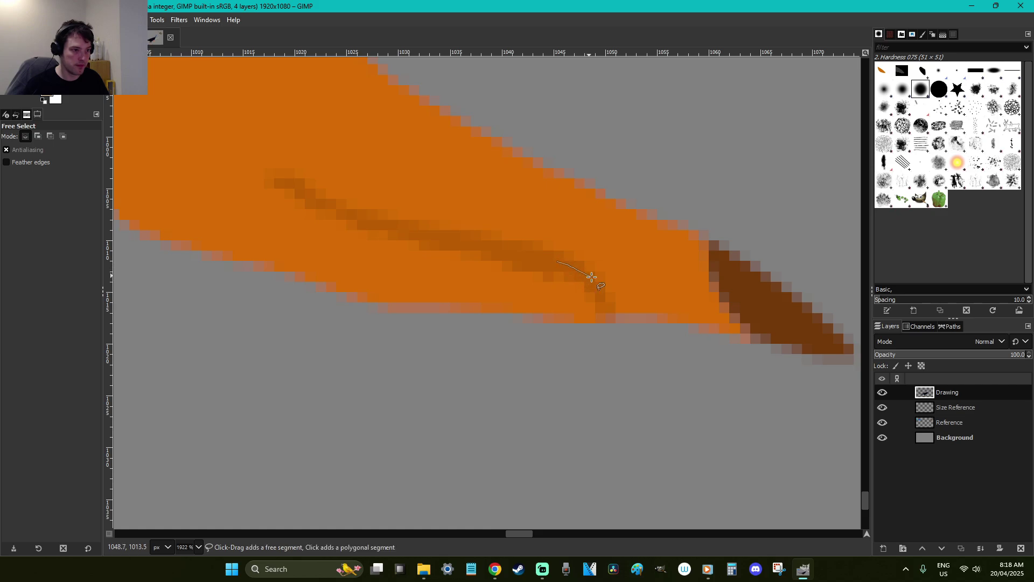
key("r")
key("f")
left_click_drag(560, 261, 654, 345)
key("r")
Outline a small claw at the end of the far foot's lower toe, paint it dark brown, and clear the selection
key("f")
left_click_drag(560, 256, 592, 268)
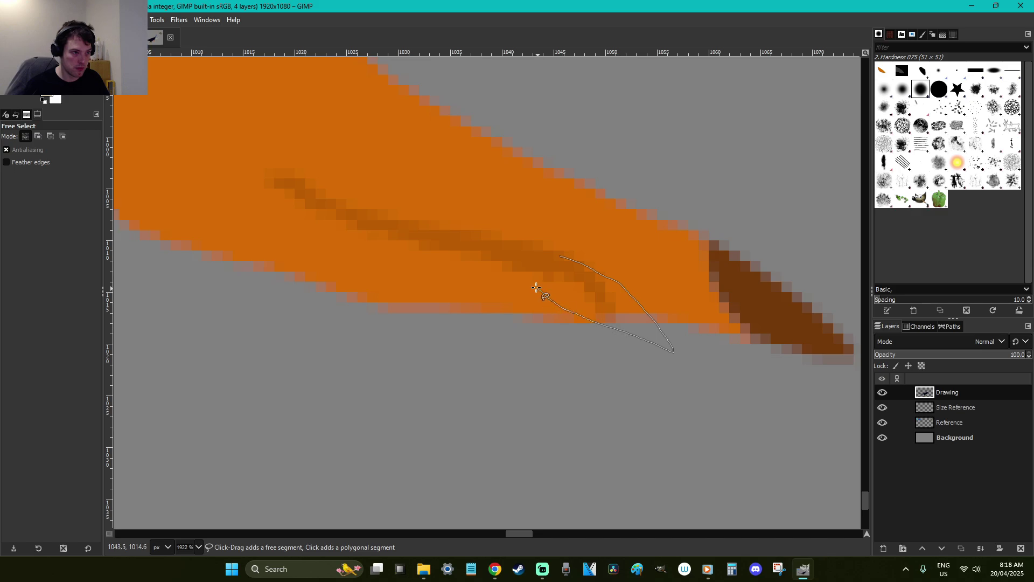
left_click(560, 257)
key("p")
left_click_drag(672, 358, 496, 251)
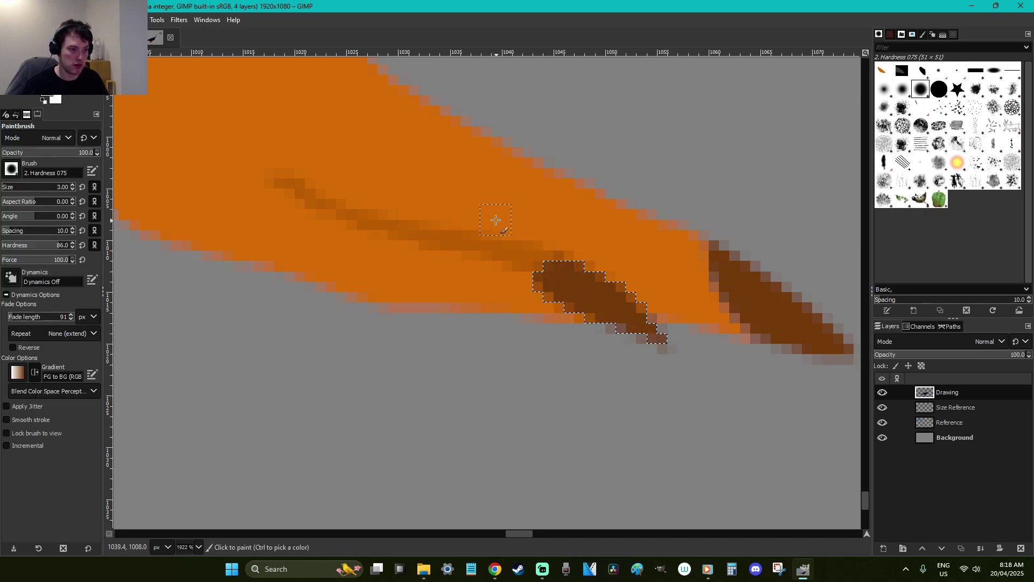
key("r")
left_click(583, 357)
Erase along the near foot's upper edge between ankle and toe claw to slim it into a smooth concave curve
scroll(583, 357, "down", 15)
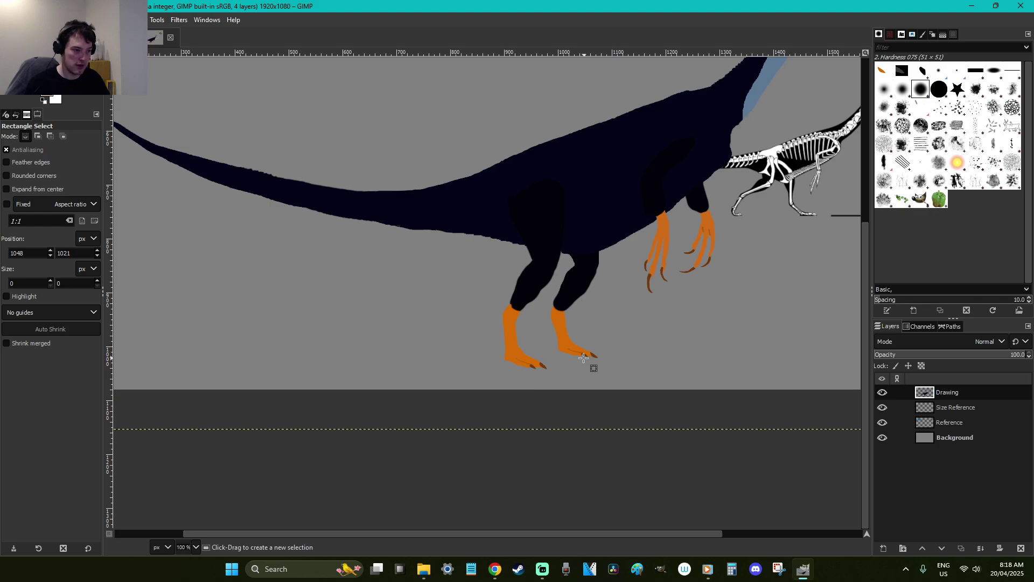
key("z")
left_click_drag(555, 380, 462, 312)
key("shift+e")
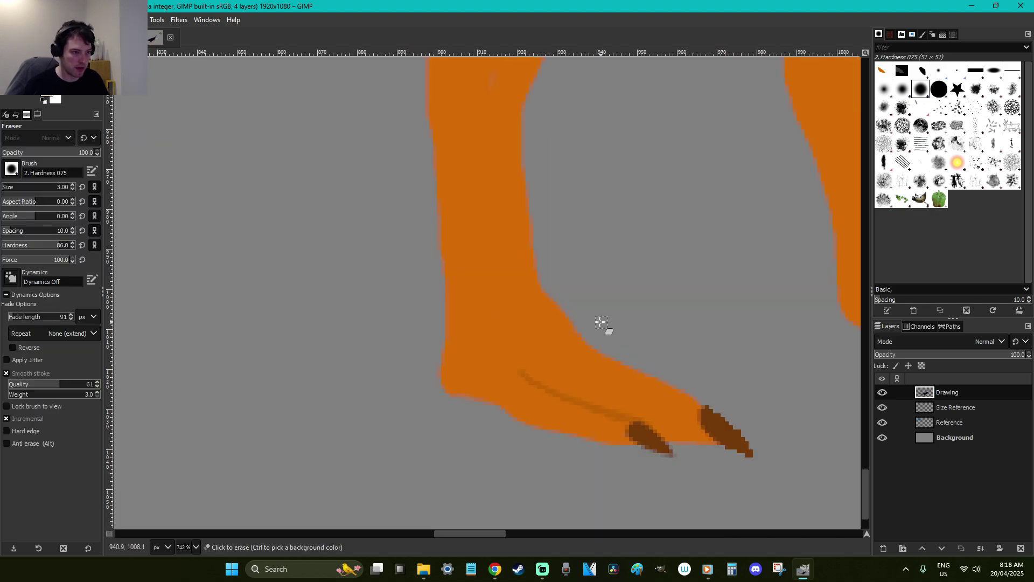
mouse_move(685, 379)
left_mouse_down()
mouse_move(599, 363)
mouse_move(561, 313)
left_mouse_up()
mouse_move(599, 356)
left_mouse_down()
mouse_move(584, 337)
mouse_move(568, 347)
left_mouse_up()
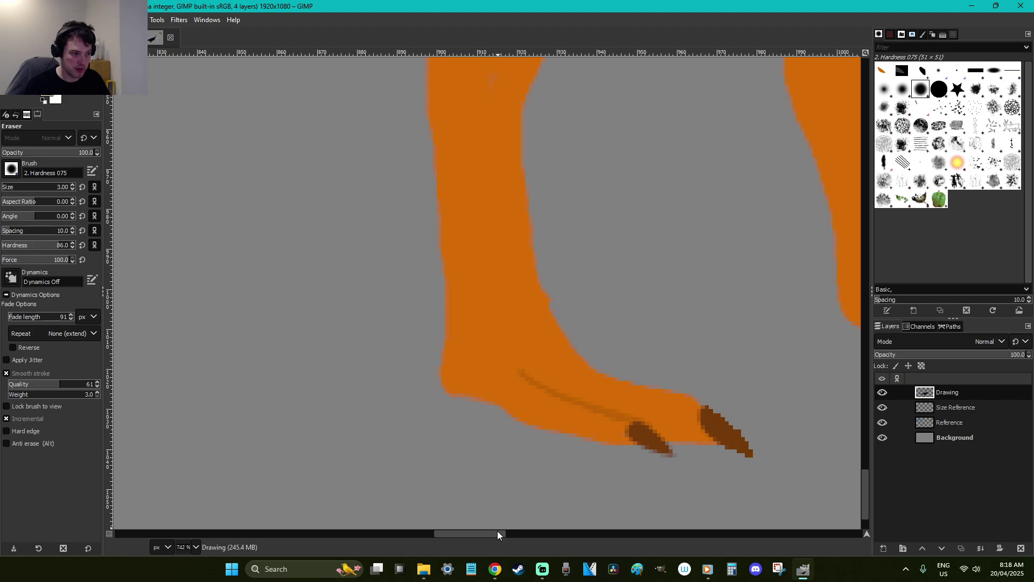
Sample the feet's orange and paint over the darker toe lines on both the far and near foot
scroll(540, 459, "right", 5)
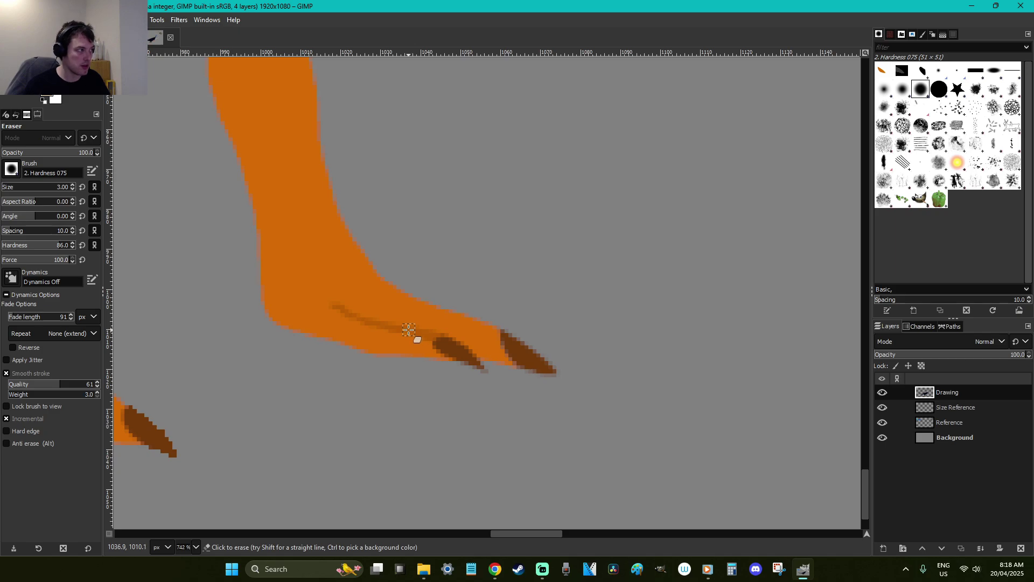
key("ctrl+z")
key("o")
key("p")
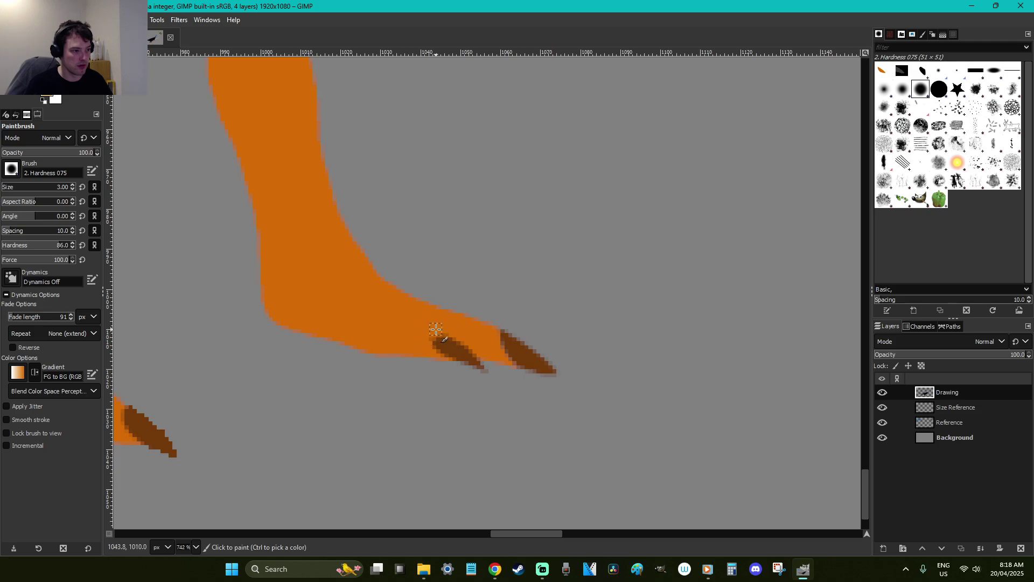
left_click_drag(545, 534, 502, 533)
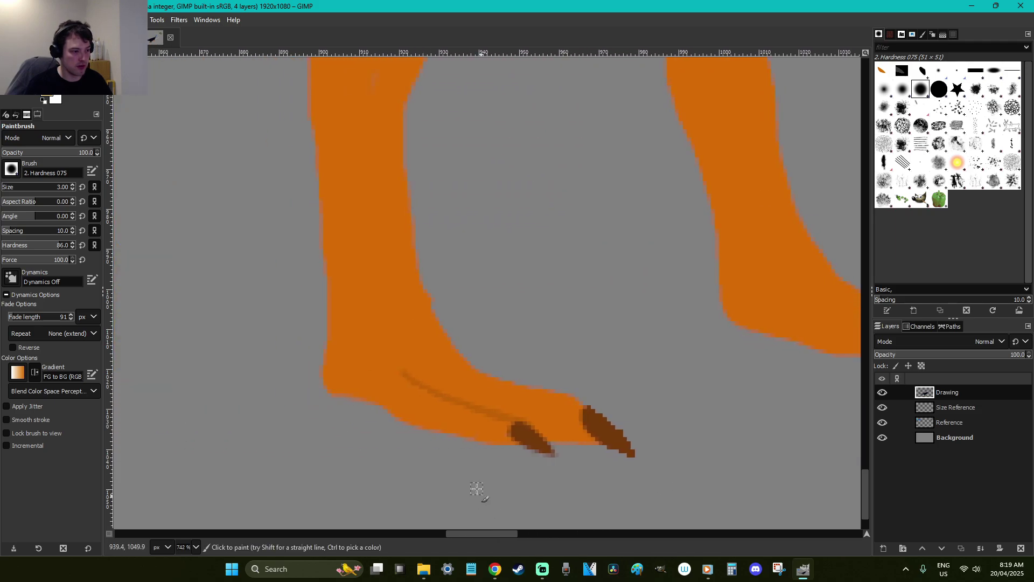
mouse_move(399, 368)
left_mouse_down()
mouse_move(462, 410)
mouse_move(492, 412)
left_mouse_up()
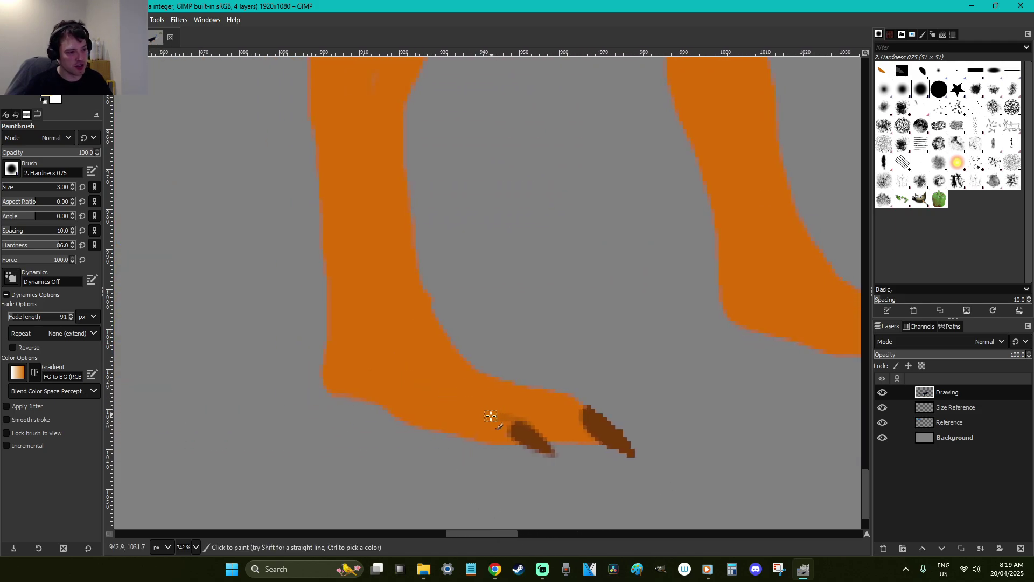
Sample the near foot's orange and set a darker shade of it as the foreground colour
key("o")
left_click(461, 399)
left_click(47, 93)
left_click(176, 108)
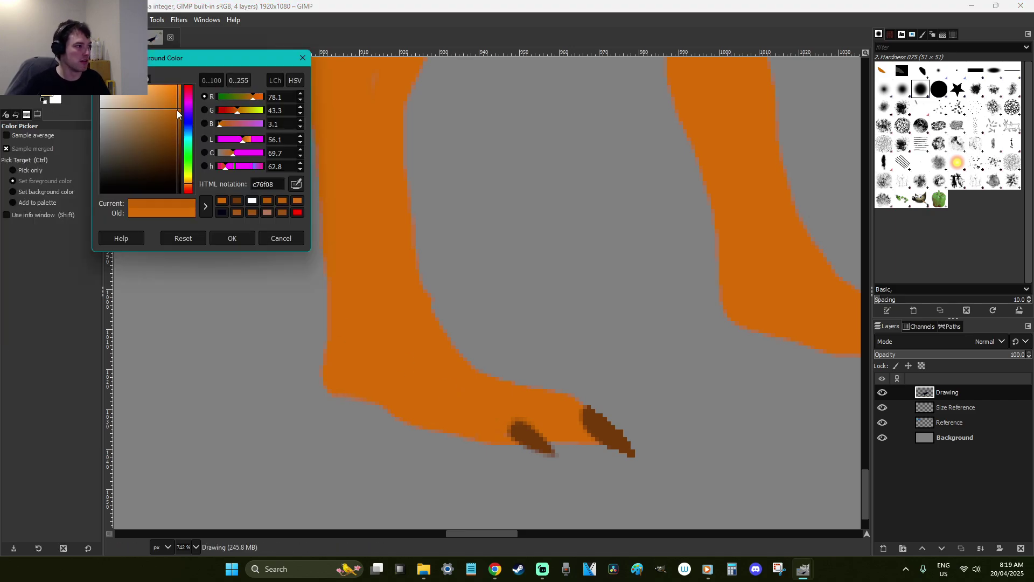
left_click(232, 238)
Try painting a darker toe line inside a fuzzy selection of the near foot, undo the stroke, and clear the selection
key("u")
left_click(506, 412)
key("p")
left_click_drag(514, 421, 443, 389)
key("ctrl+z")
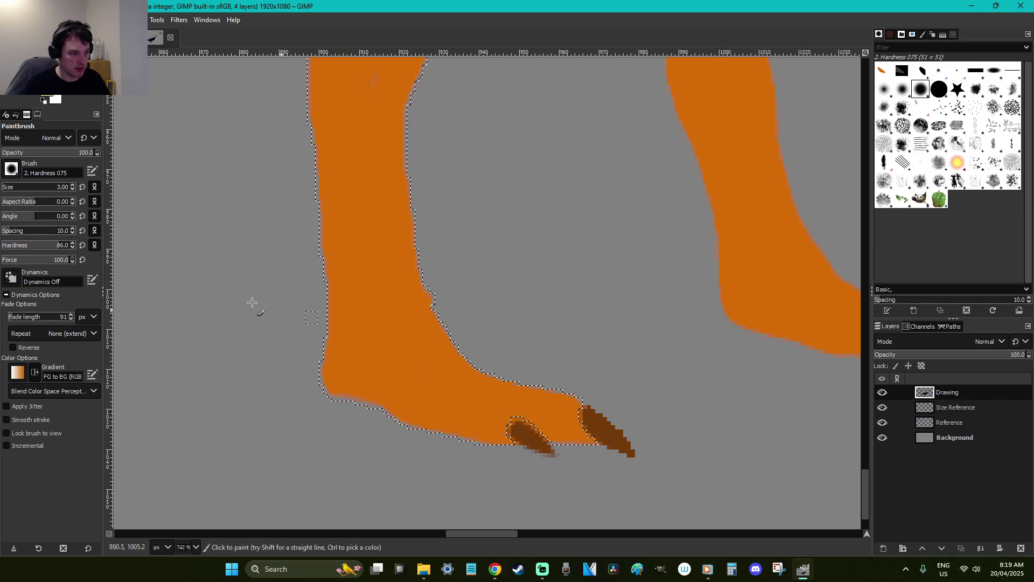
key("f")
key("ctrl+shift+a")
Outline the near foot's lower toe with Free Select, paint a darker orange line along its upper edge at brush size 2, and deselect
left_click(522, 419)
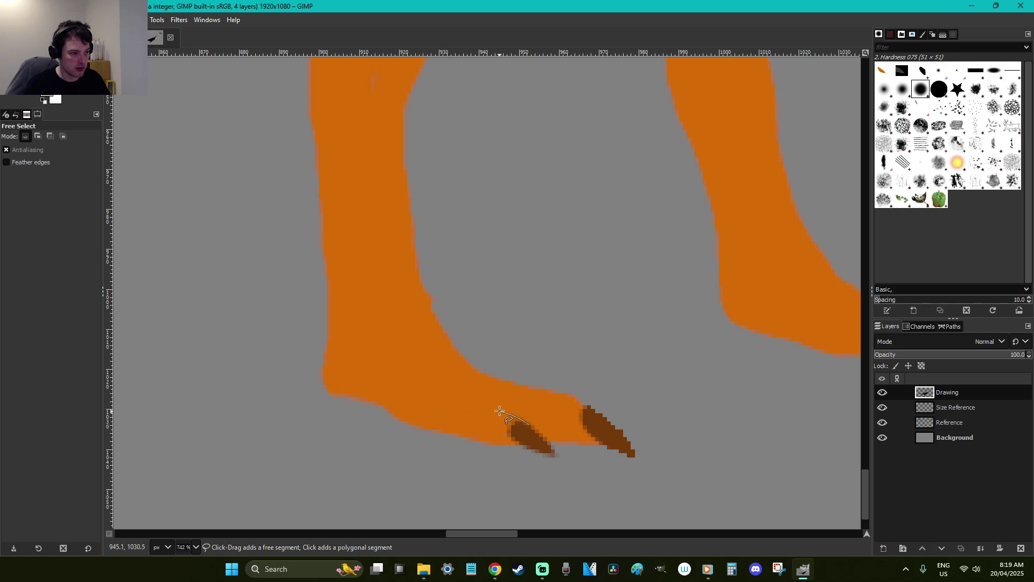
mouse_move(430, 367)
left_mouse_down()
mouse_move(404, 368)
mouse_move(436, 432)
left_mouse_up()
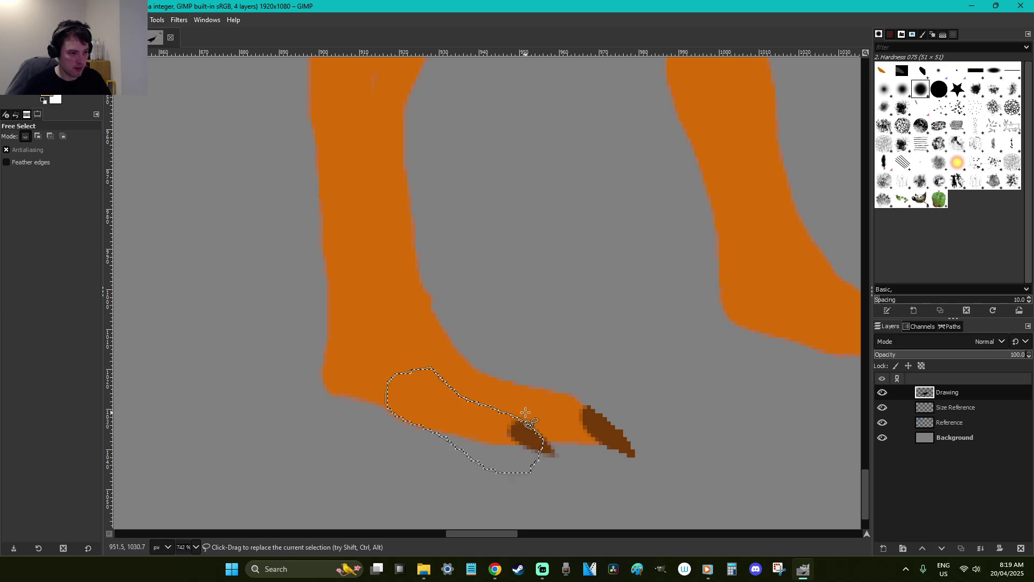
key("p")
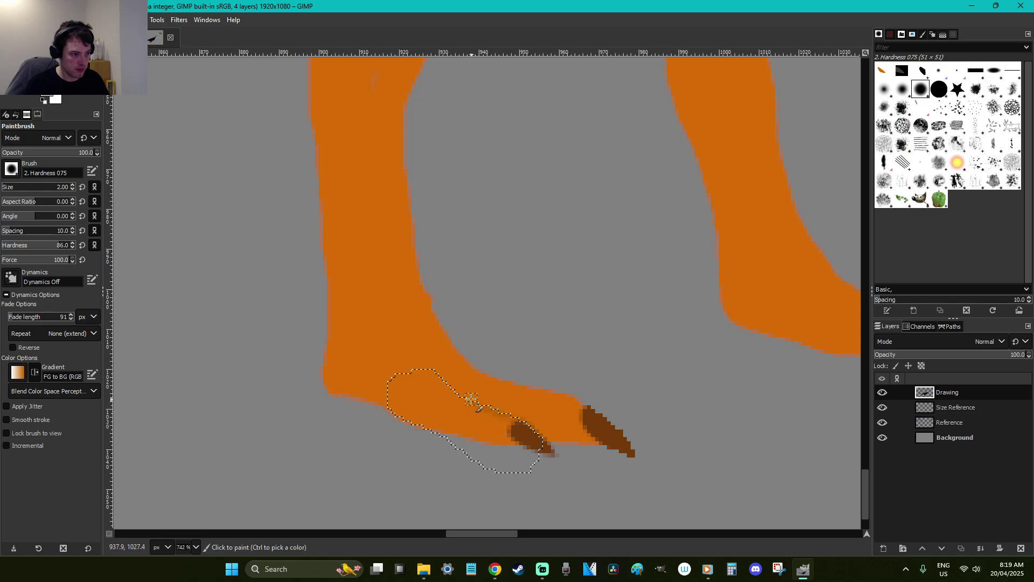
left_click_drag(468, 398, 517, 417)
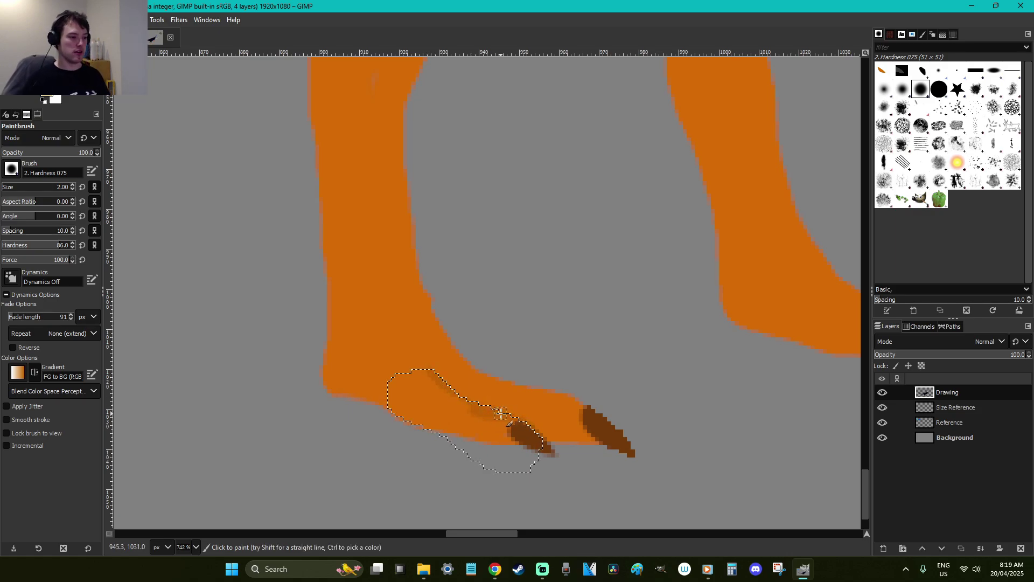
left_click(514, 415, "ctrl")
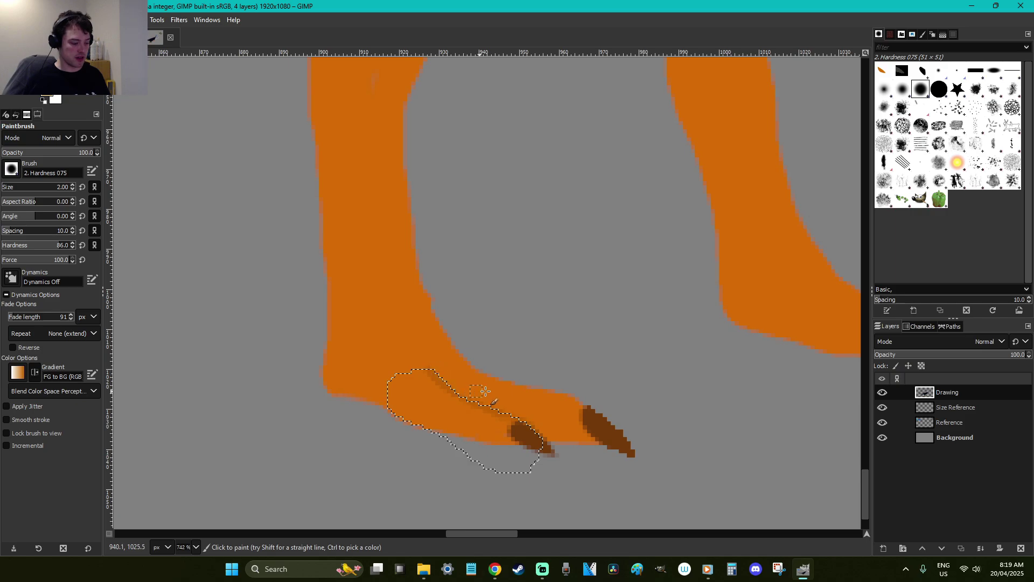
key("r")
key("ctrl+shift+a")
Outline the far foot's lower toe with Free Select, paint a darker orange line along its upper edge, and clear the selection
left_click_drag(498, 532, 529, 532)
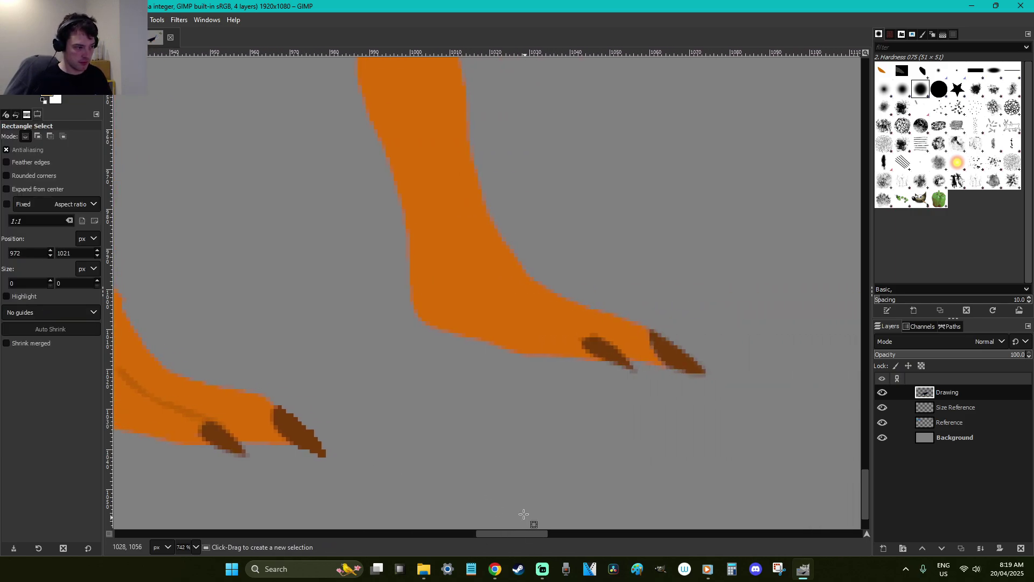
key("f")
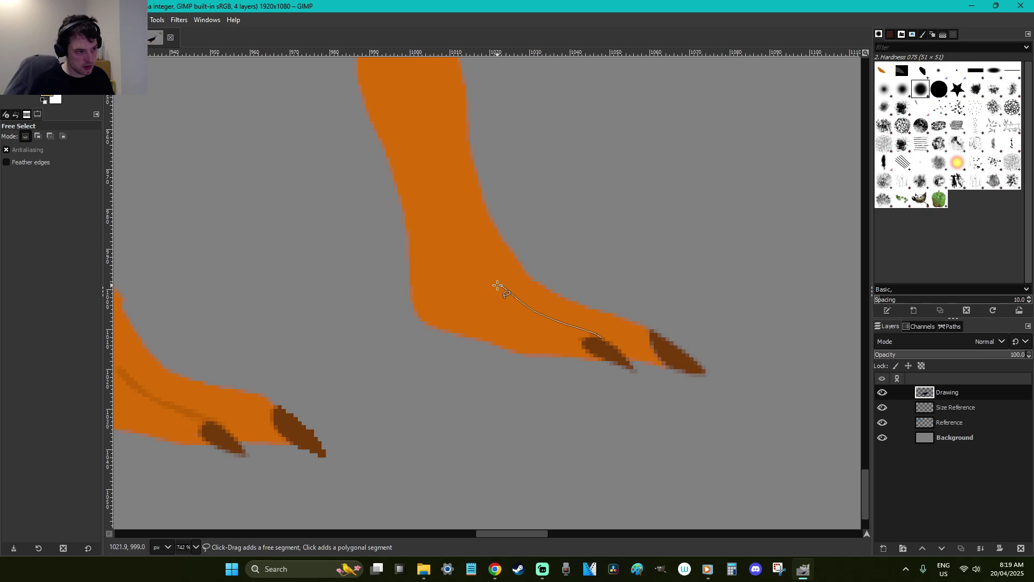
left_click_drag(601, 337, 605, 342)
key("Return")
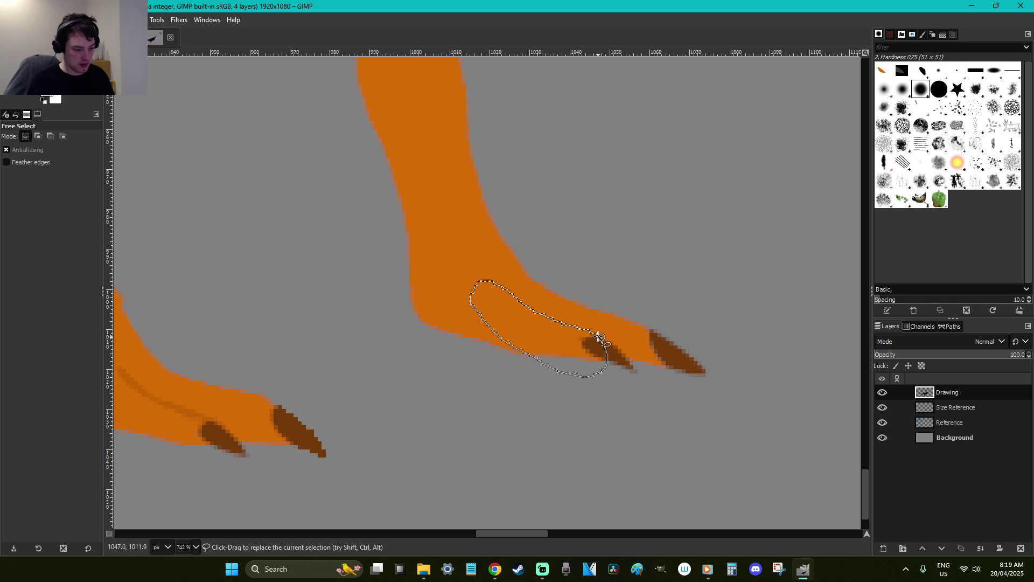
key("p")
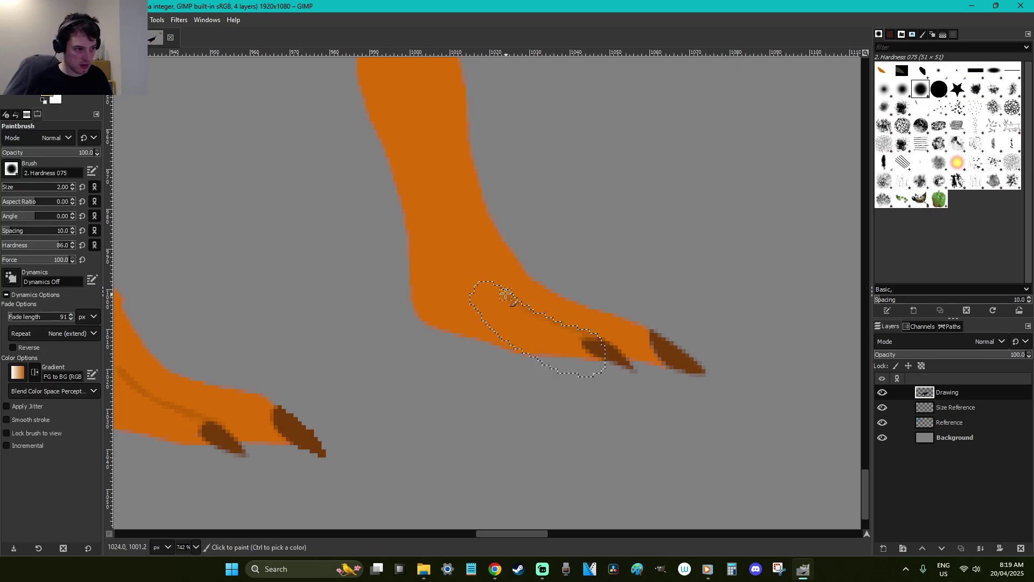
key("r")
left_click(623, 280)
Check both finished feet in the wider view and save the image
scroll(624, 279, "down", 4)
scroll(624, 280, "down", 3)
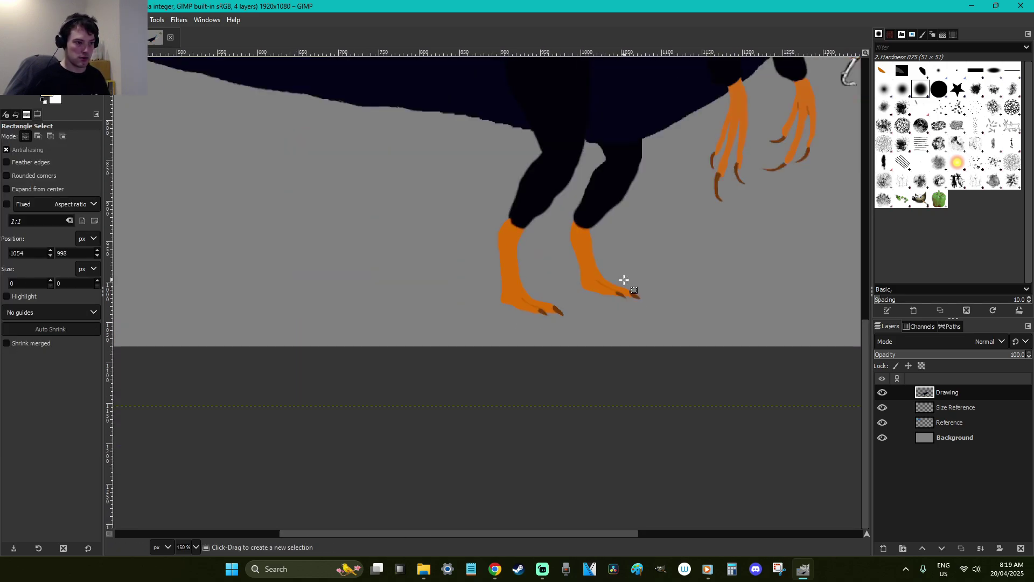
key("ctrl+s")
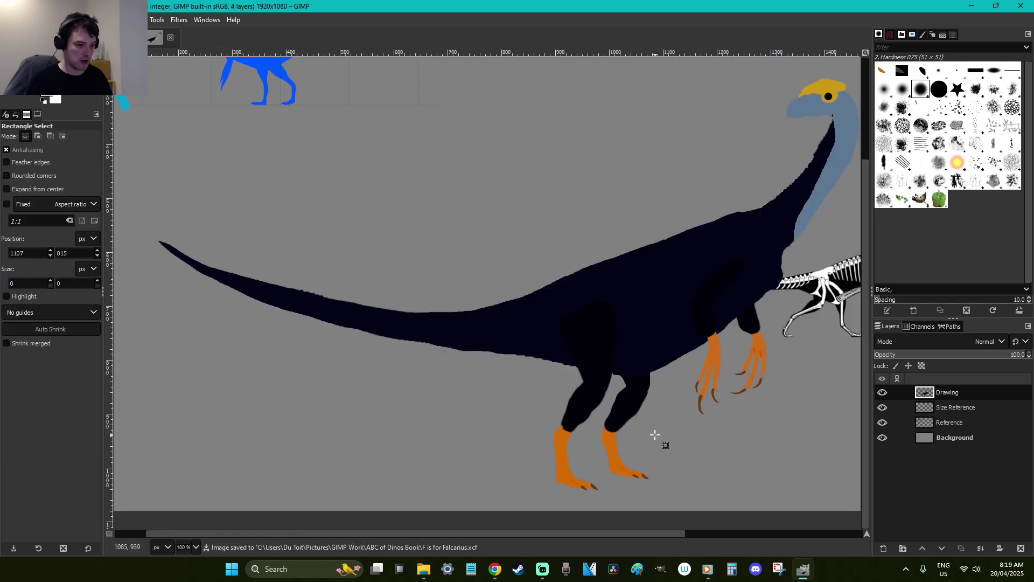
Look over the whole dinosaur and examine the turkey reference photo's head for its crest, eye and beak details
scroll(657, 433, "up", 4)
scroll(656, 434, "down", 3)
left_click_drag(625, 533, 742, 533)
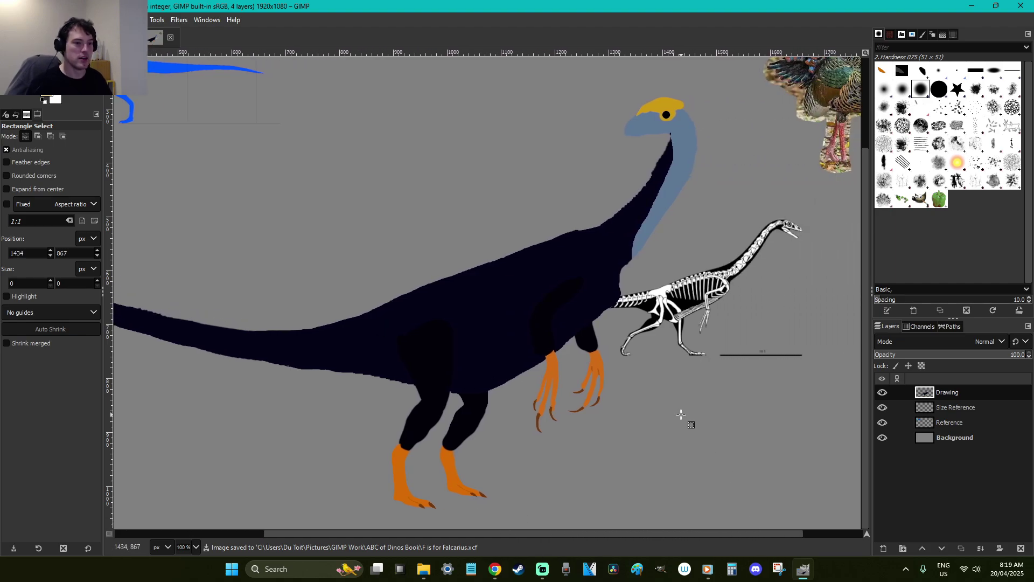
scroll(679, 410, "up", 3)
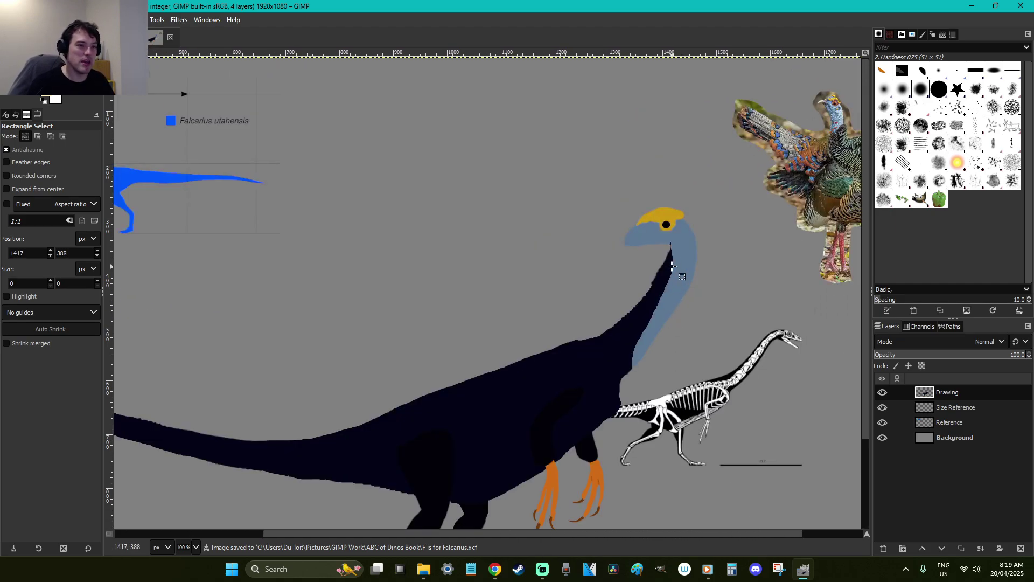
key("z")
left_click_drag(789, 81, 851, 121)
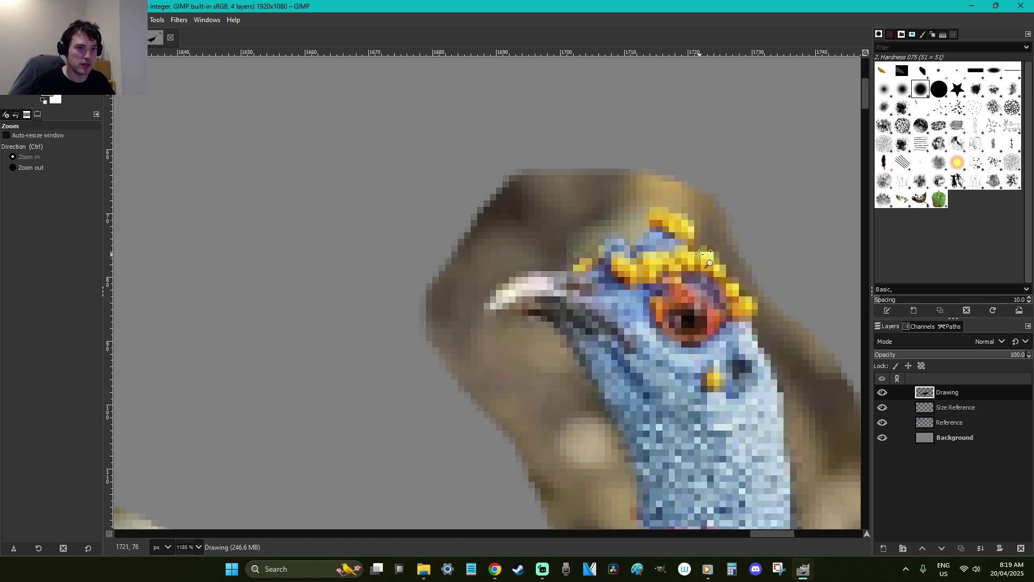
key("1")
key("r")
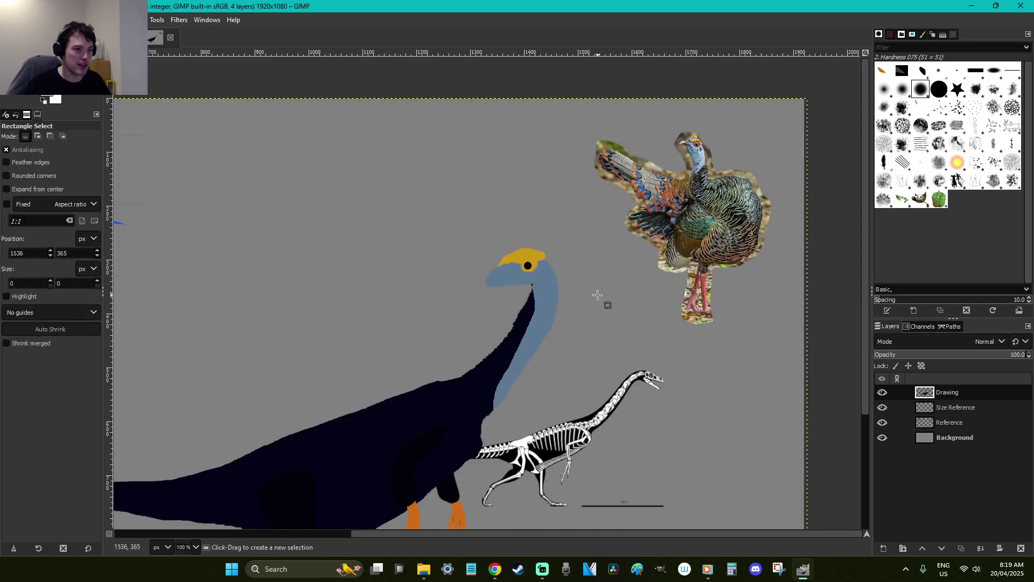
Paint a dark orange iris ring and a white highlight into the dinosaur's black eye with the Paintbrush at size 2
scroll(597, 295, "down", 3)
scroll(597, 295, "up", 2)
key("z")
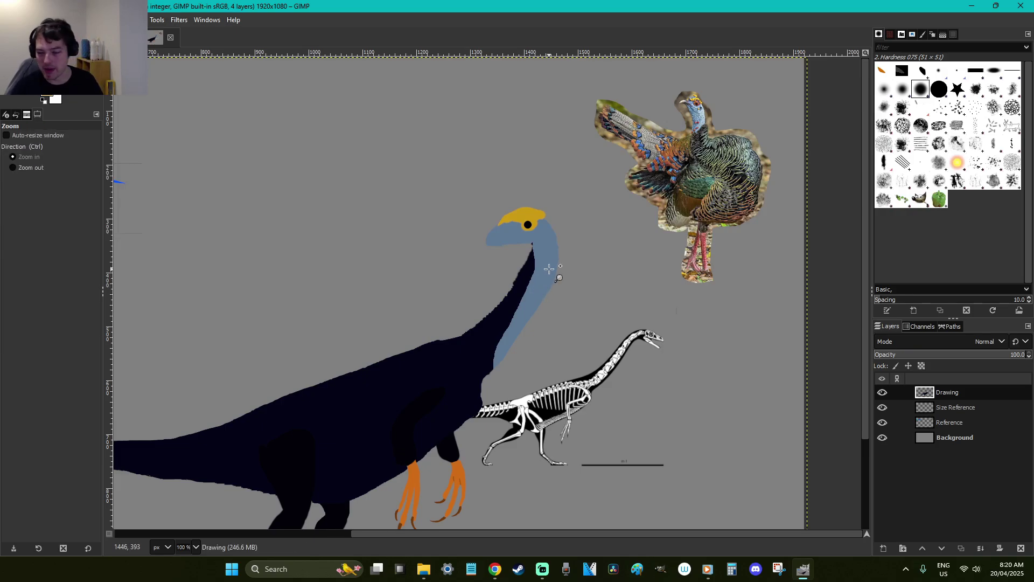
left_click_drag(559, 247, 492, 213)
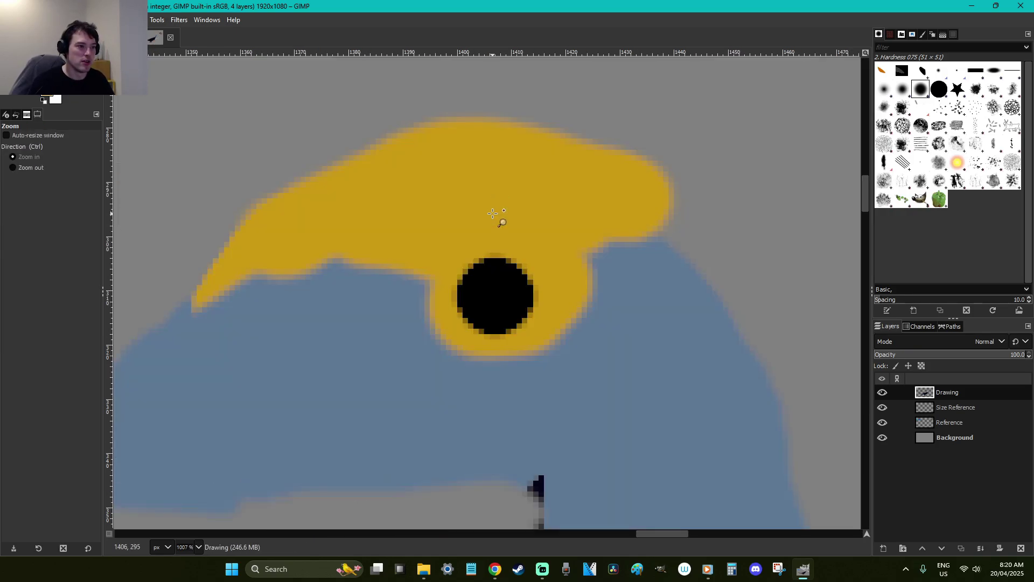
key("p")
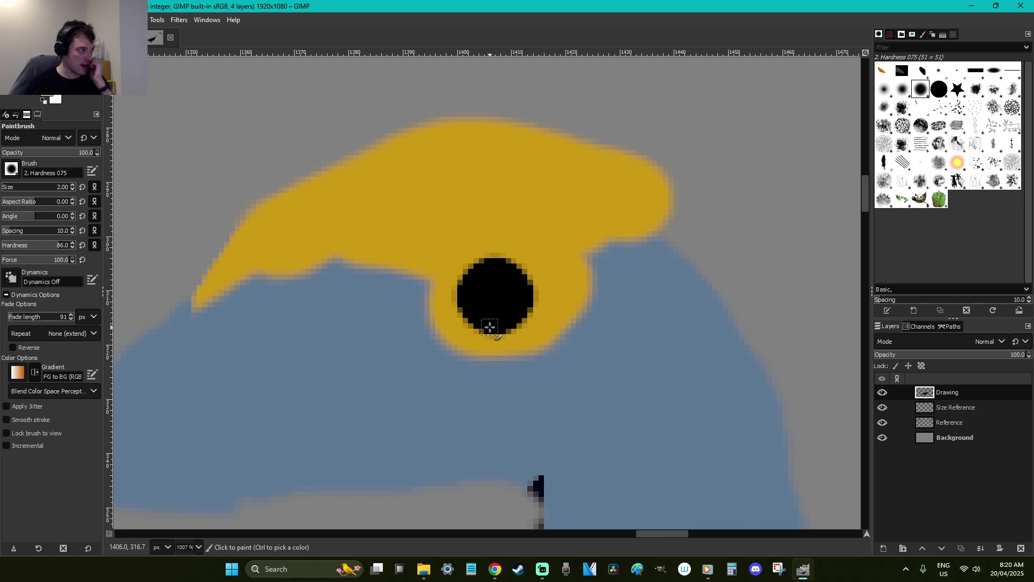
mouse_move(455, 286)
left_mouse_down()
mouse_move(472, 272)
mouse_move(497, 262)
mouse_move(522, 282)
mouse_move(516, 319)
mouse_move(488, 321)
mouse_move(473, 308)
mouse_move(487, 328)
mouse_move(510, 322)
mouse_move(492, 326)
mouse_move(462, 296)
mouse_move(485, 266)
mouse_move(516, 273)
mouse_move(525, 288)
mouse_move(514, 313)
mouse_move(506, 294)
left_mouse_up()
key("ctrl+z")
key("ctrl+z")
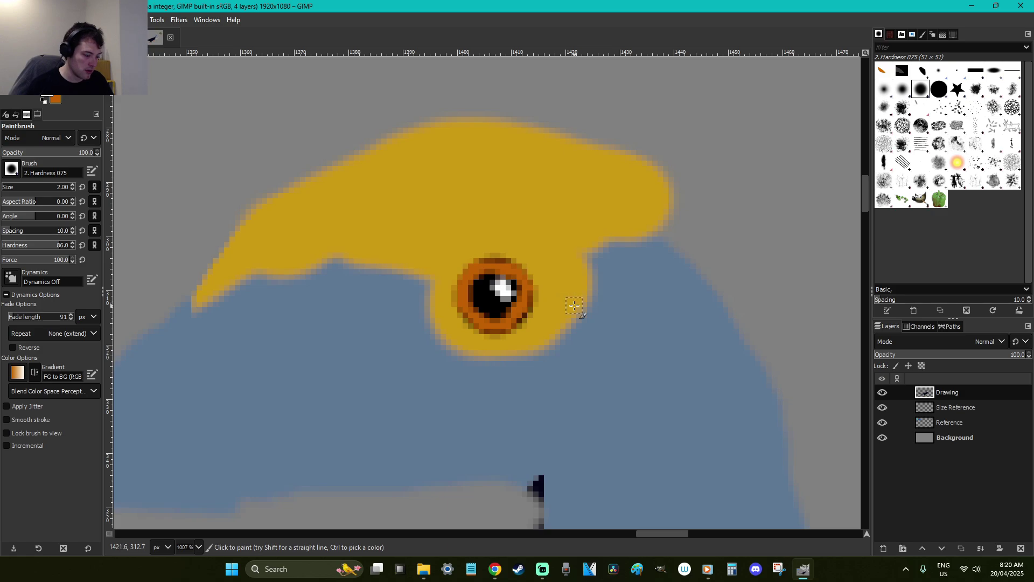
key("r")
scroll(574, 306, "down", 6)
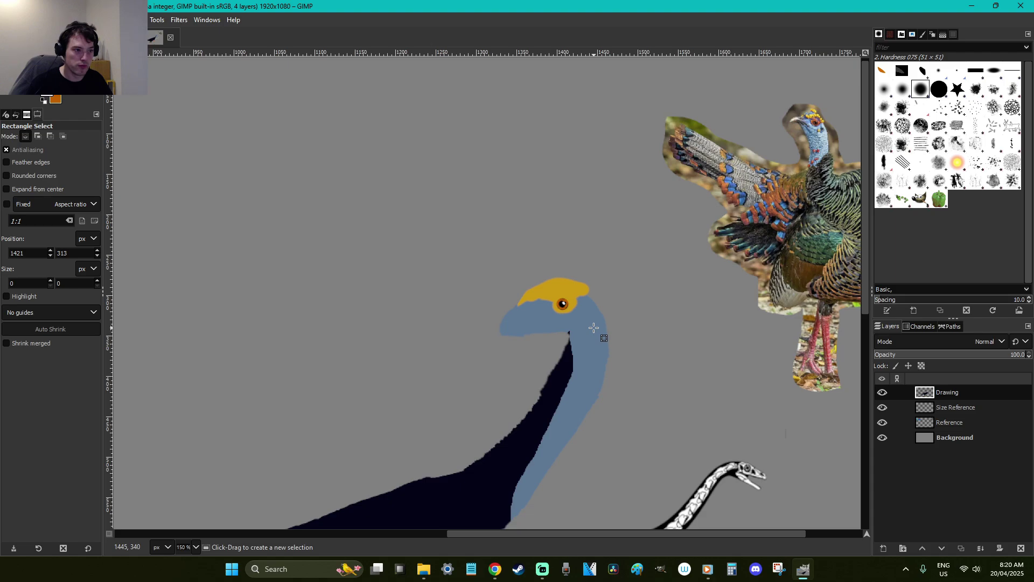
Sample the head's blue and darken the foreground colour to near-black 101418 for painting the face lines
key("o")
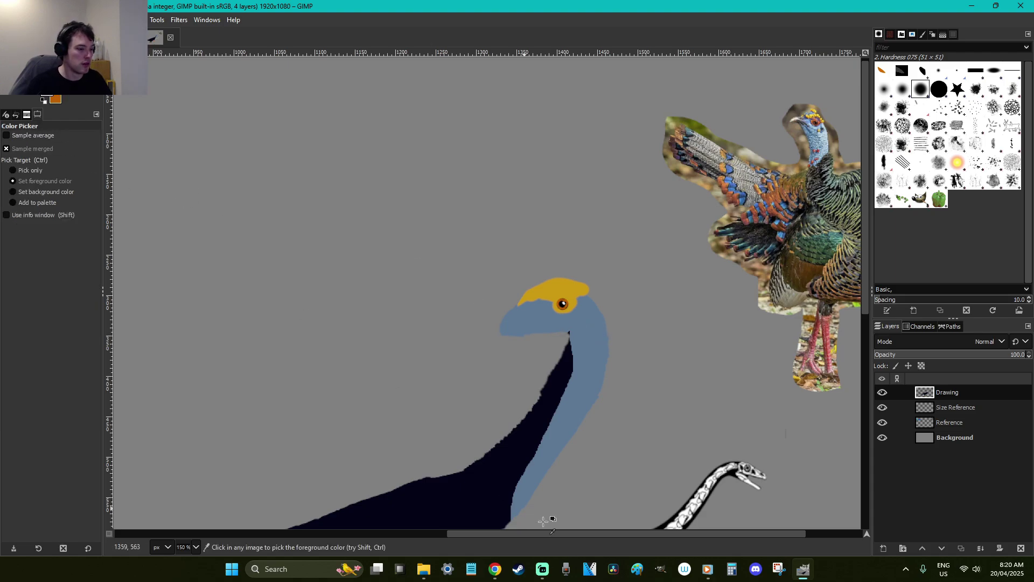
left_click(36, 96)
left_click(128, 182)
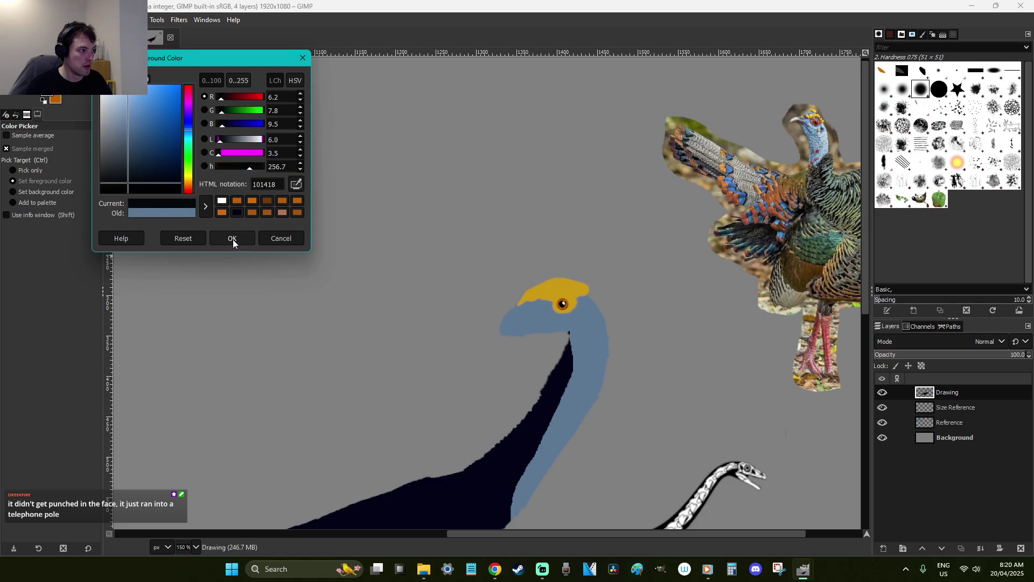
left_click(232, 239)
key("p")
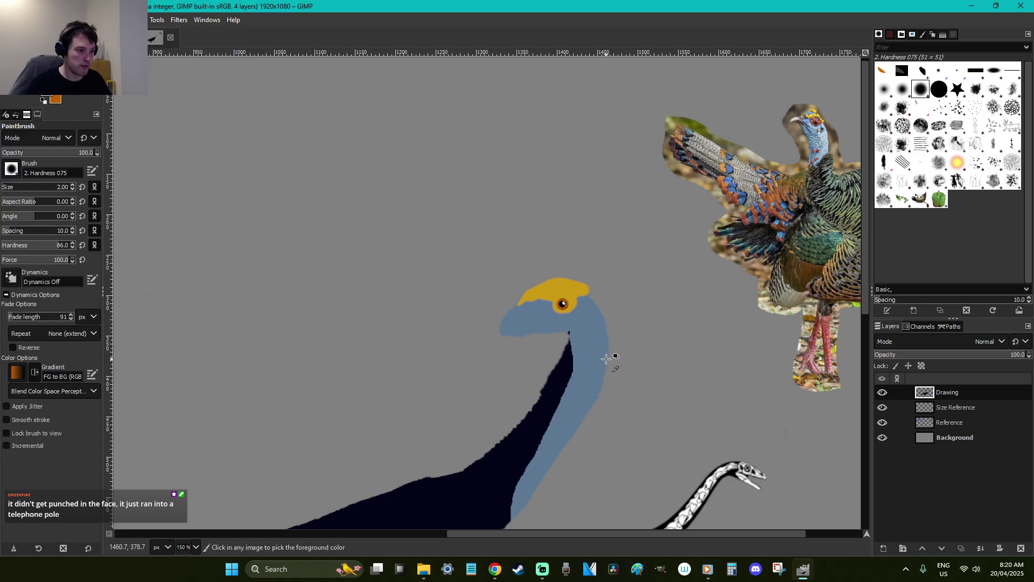
Select the blue face area by colour and paint a near-black curved mouth line from the snout tip to below the eye
key("z")
left_click_drag(612, 359, 451, 286)
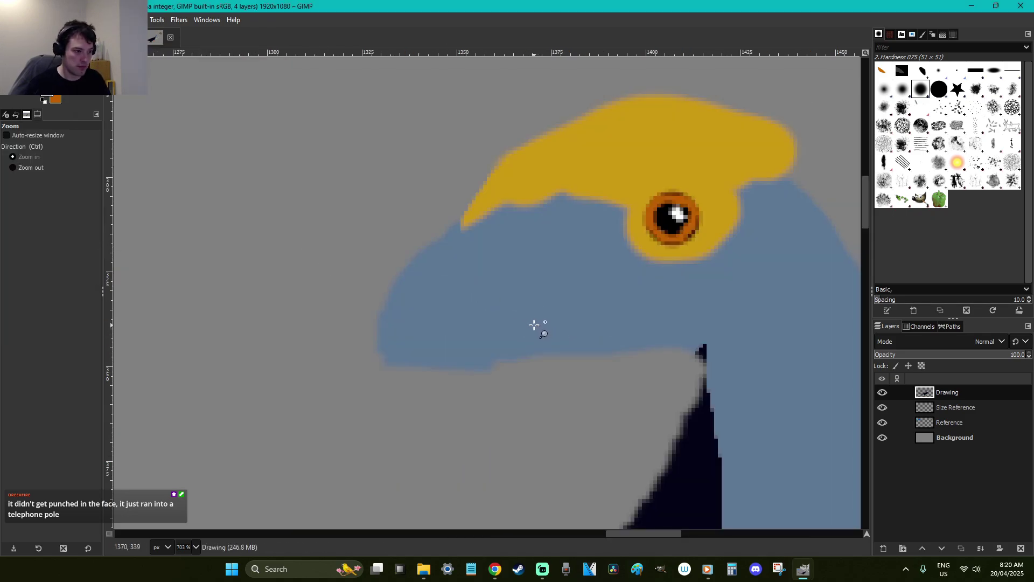
key("u")
left_click(534, 325)
key("p")
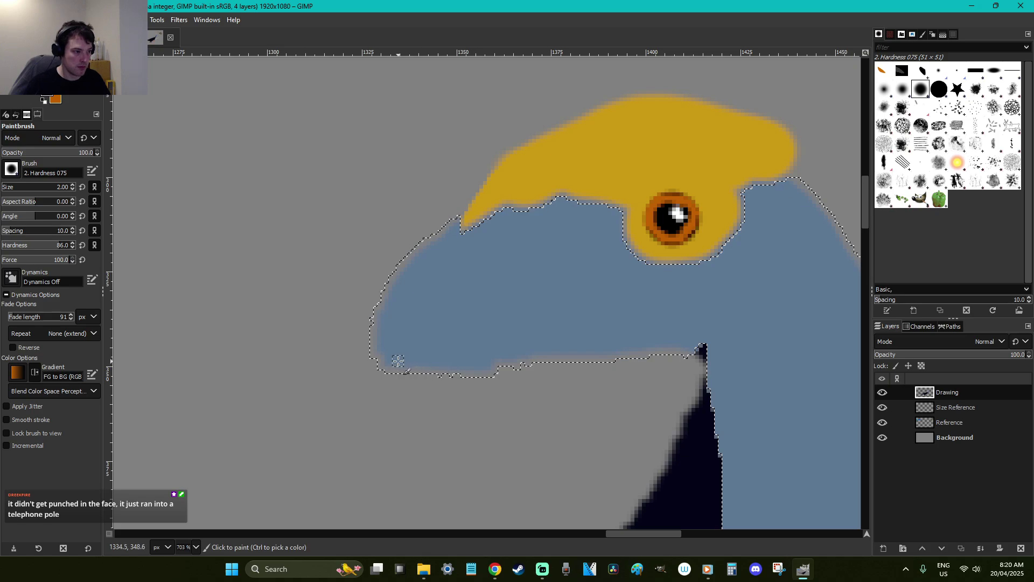
mouse_move(390, 360)
left_mouse_down()
mouse_move(614, 299)
mouse_move(650, 300)
left_mouse_up()
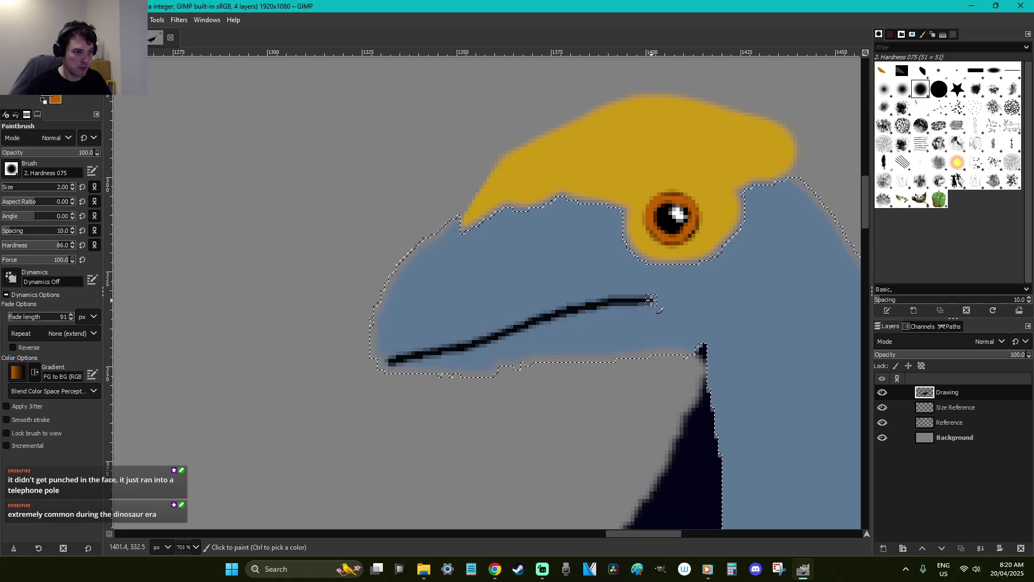
Try a nostril dot near the snout tip, compare it with the skeletal reference's skull, and undo the dot
left_click(401, 311)
scroll(504, 355, "down", 6)
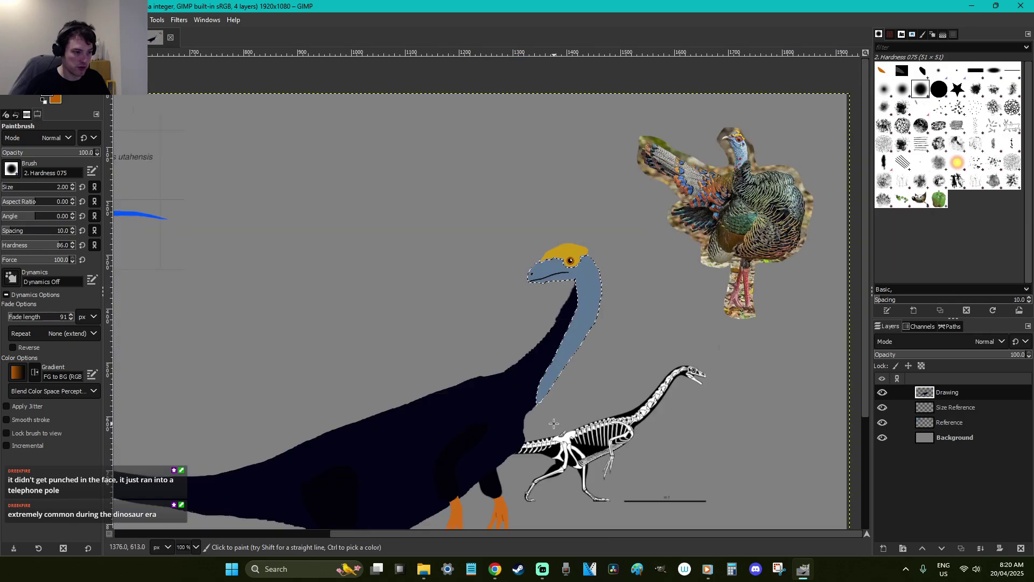
key("z")
left_click_drag(733, 393, 658, 351)
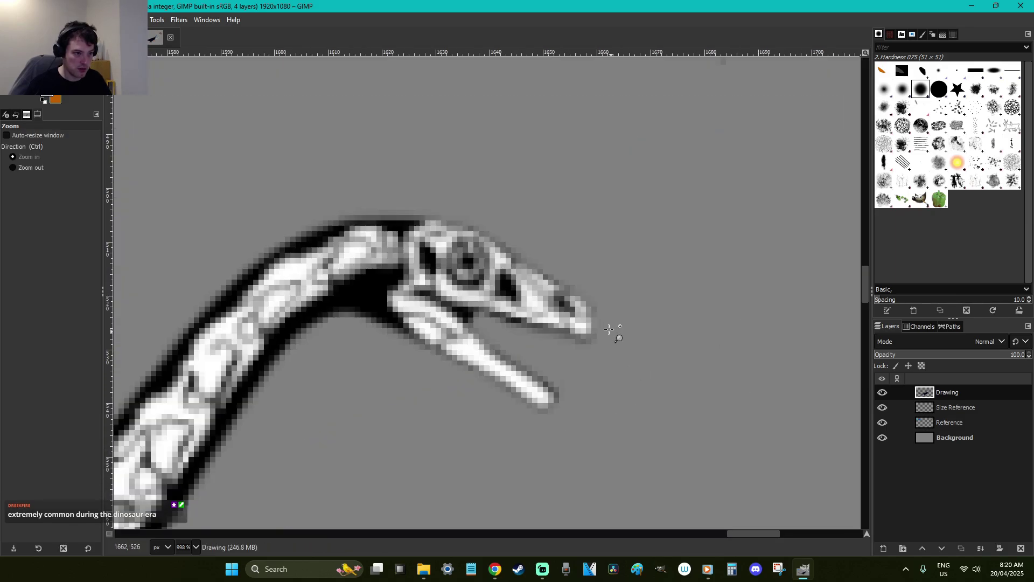
scroll(560, 305, "up", 5)
scroll(635, 501, "down", 8)
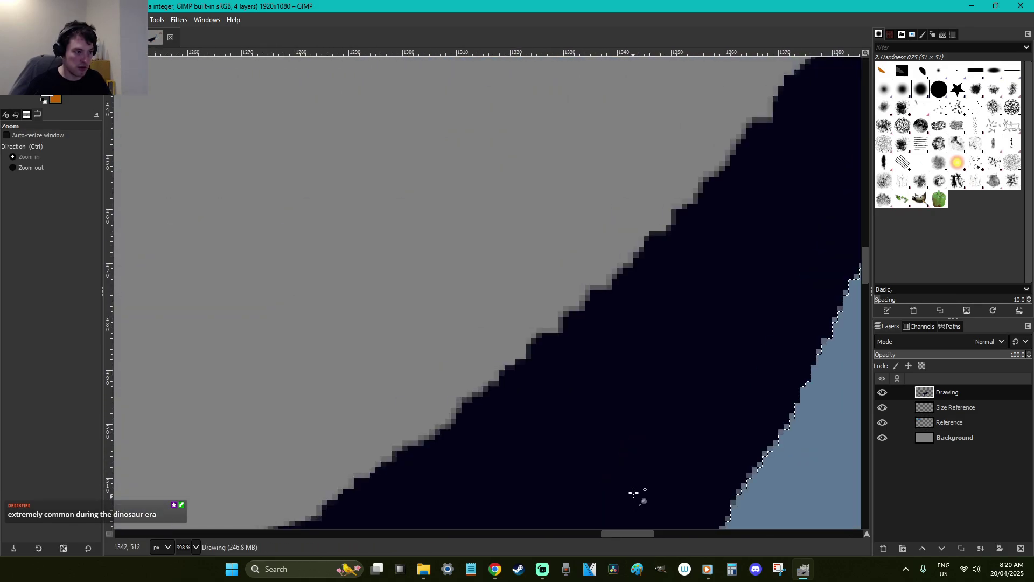
key("a")
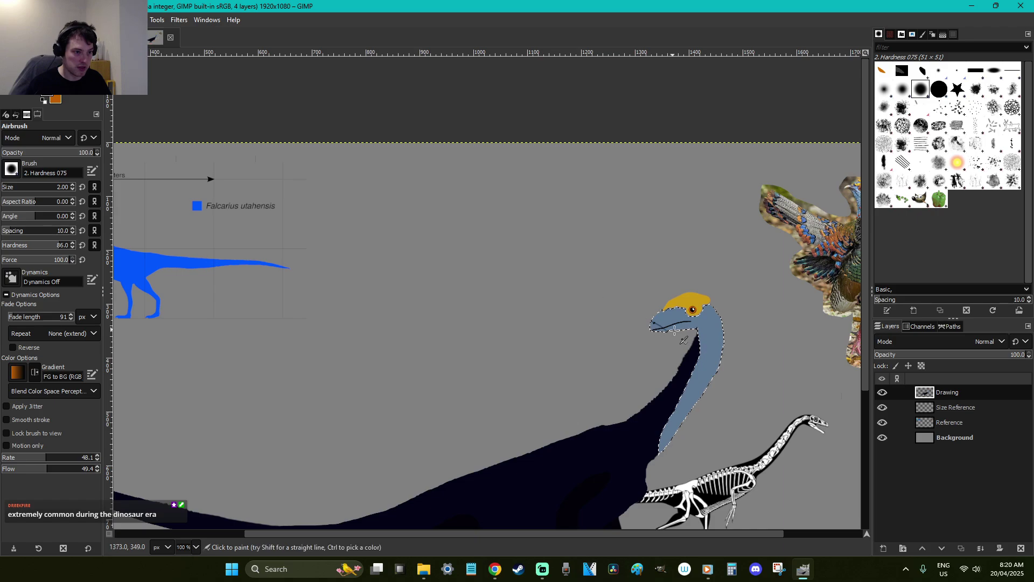
key("z")
left_click_drag(628, 302, 702, 352)
key("ctrl+z")
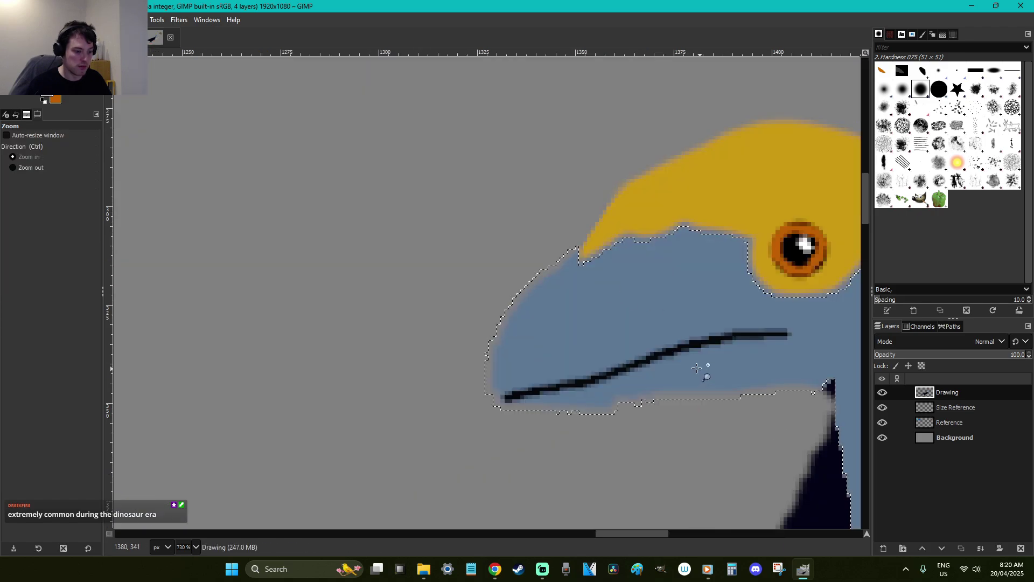
Paint a short slanted near-black nostril close to the snout tip and clear the face selection
key("p")
left_click_drag(539, 330, 525, 343)
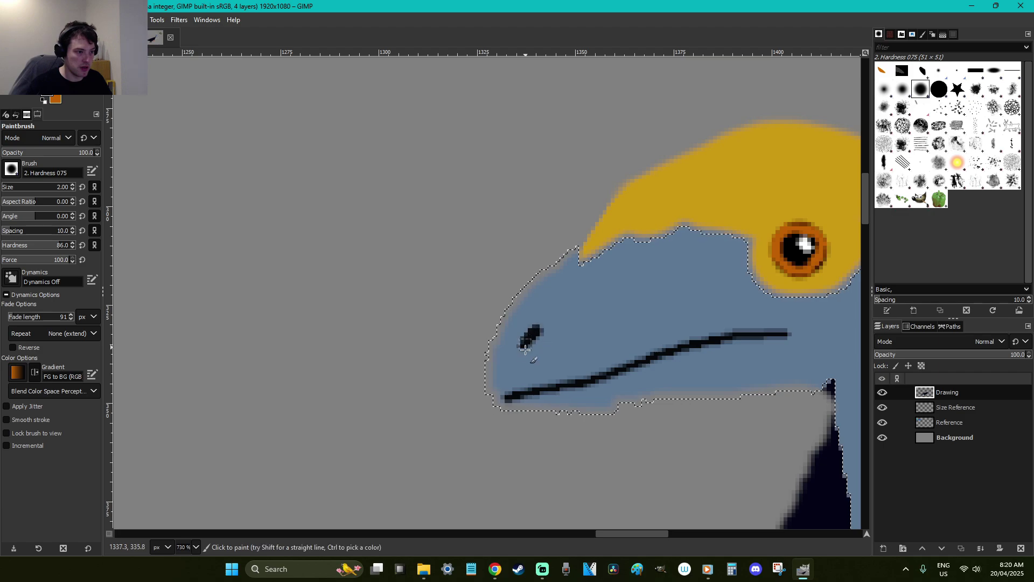
key("r")
left_click(327, 304)
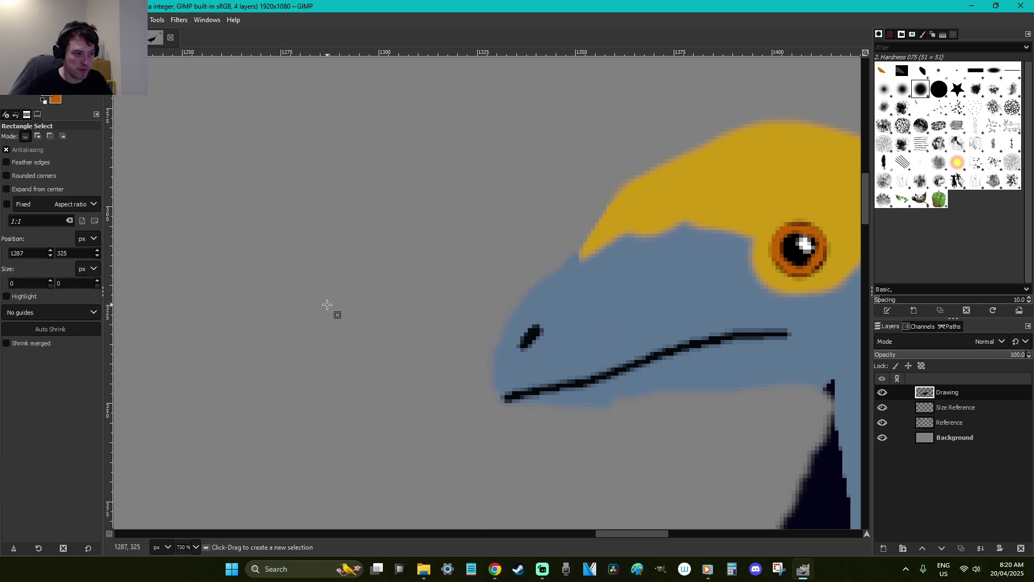
scroll(327, 304, "down", 5)
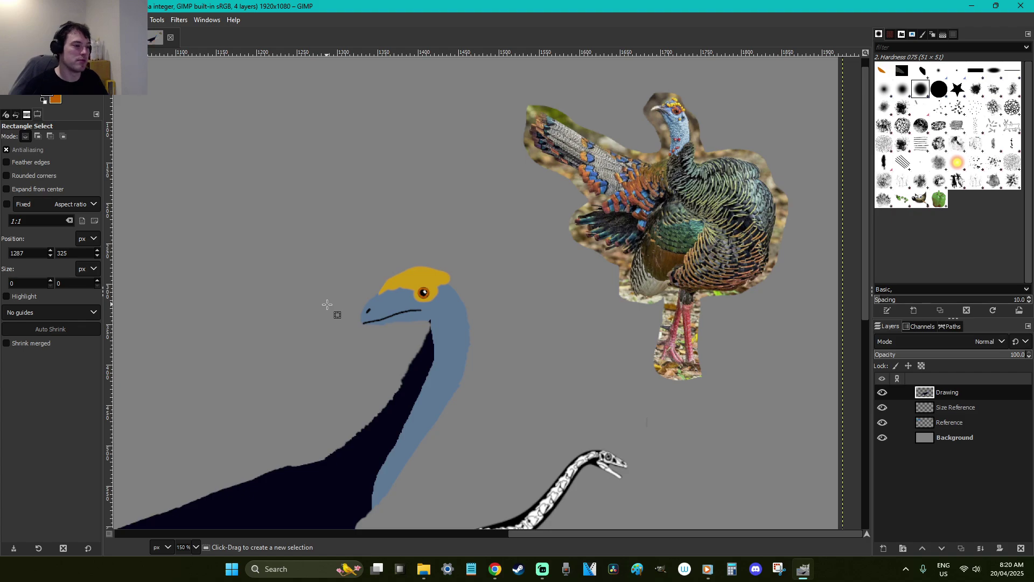
Sample the crest's yellow and paint a dark orange line along the crest's lower edge, continuing around the patch beneath the eye
key("z")
left_click_drag(456, 316, 348, 259)
key("o")
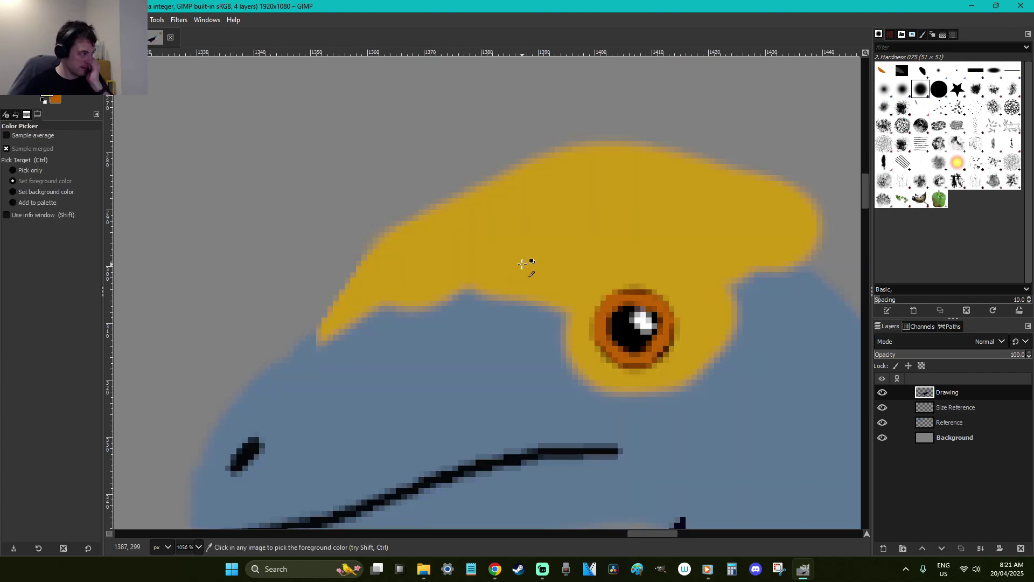
left_click(389, 292)
key("p")
left_click_drag(547, 254, 594, 226)
key("ctrl+z")
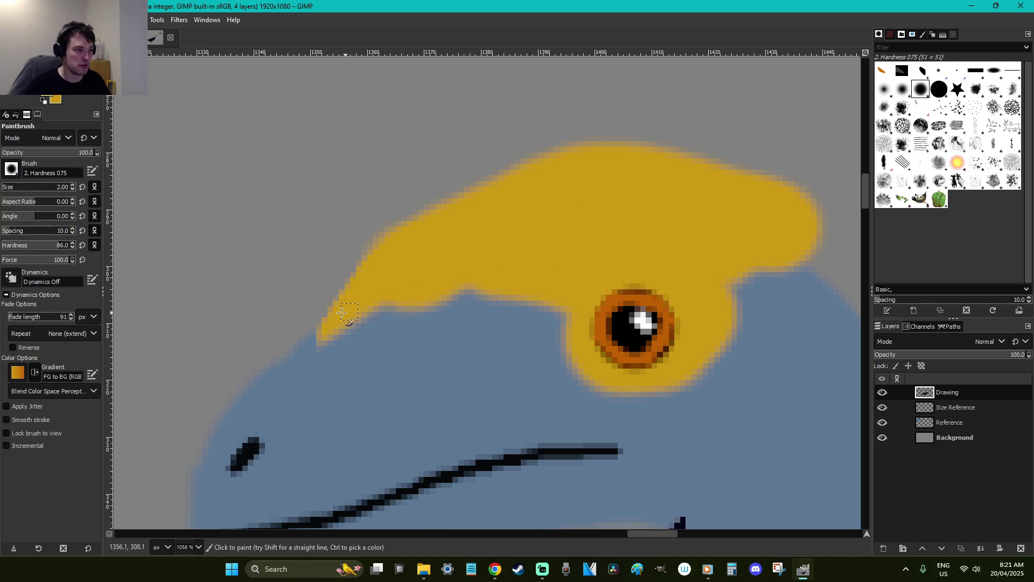
mouse_move(319, 336)
left_mouse_down()
mouse_move(363, 323)
mouse_move(397, 290)
mouse_move(323, 342)
left_mouse_up()
key("ctrl+z")
mouse_move(421, 308)
left_mouse_down()
mouse_move(452, 292)
mouse_move(537, 299)
mouse_move(559, 310)
mouse_move(579, 369)
mouse_move(602, 382)
mouse_move(667, 383)
mouse_move(708, 373)
mouse_move(737, 326)
mouse_move(739, 285)
mouse_move(813, 257)
left_mouse_up()
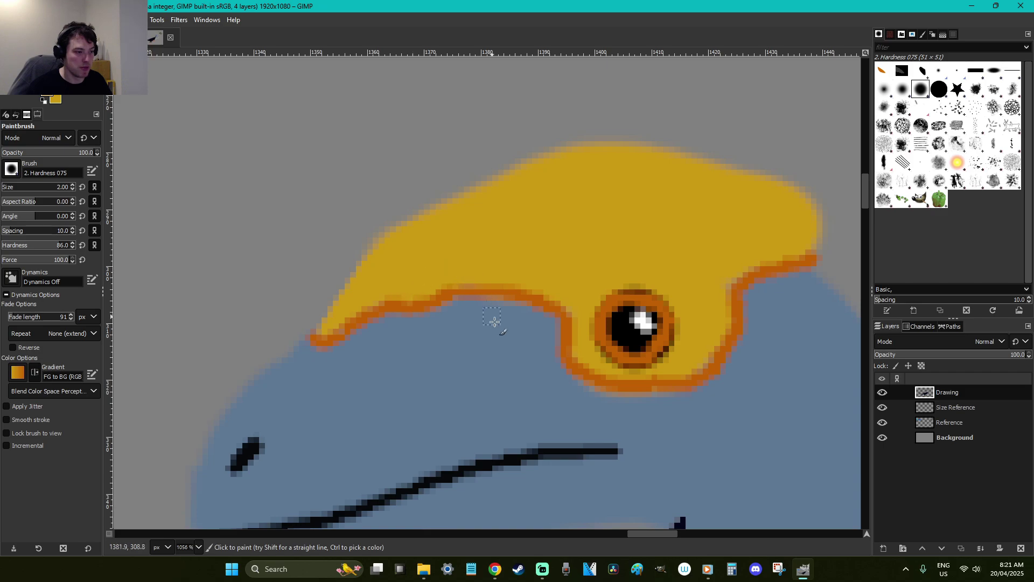
Compare the head with the turkey reference and paint the first dark orange scalloped scale lines above the eye and across the crest's rear
key("1")
key("a")
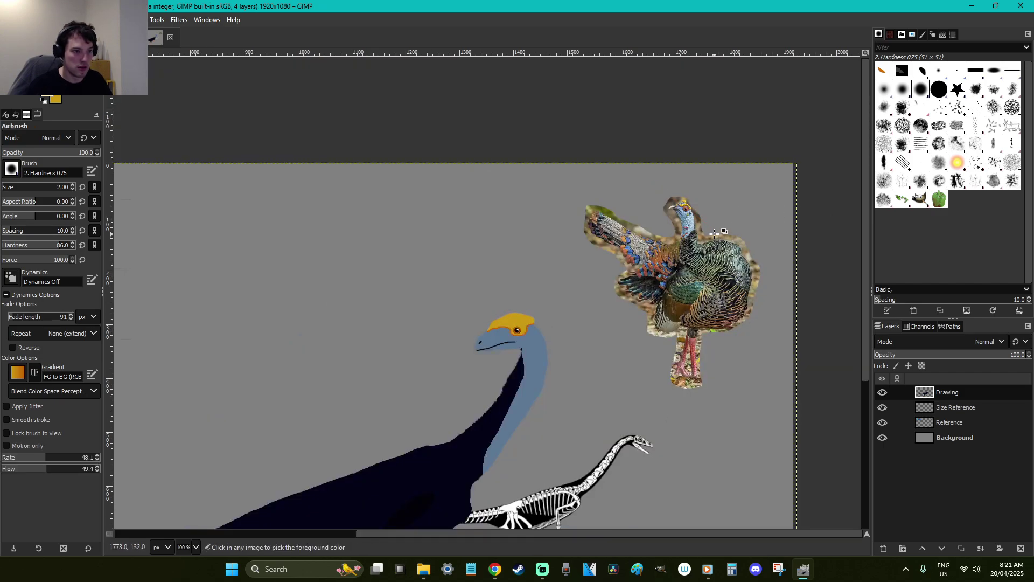
key("z")
left_click_drag(714, 229, 627, 170)
key("1")
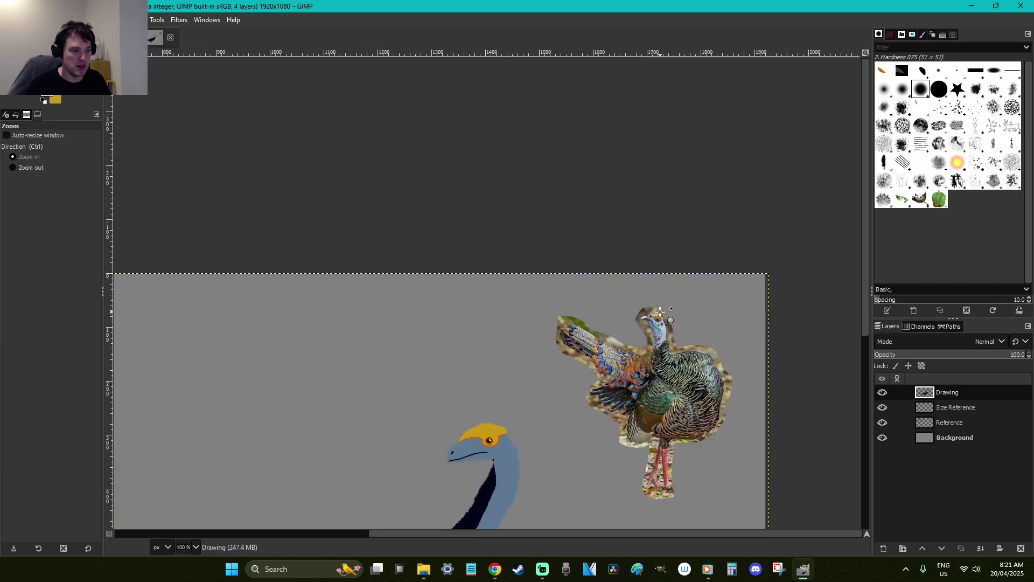
key("a")
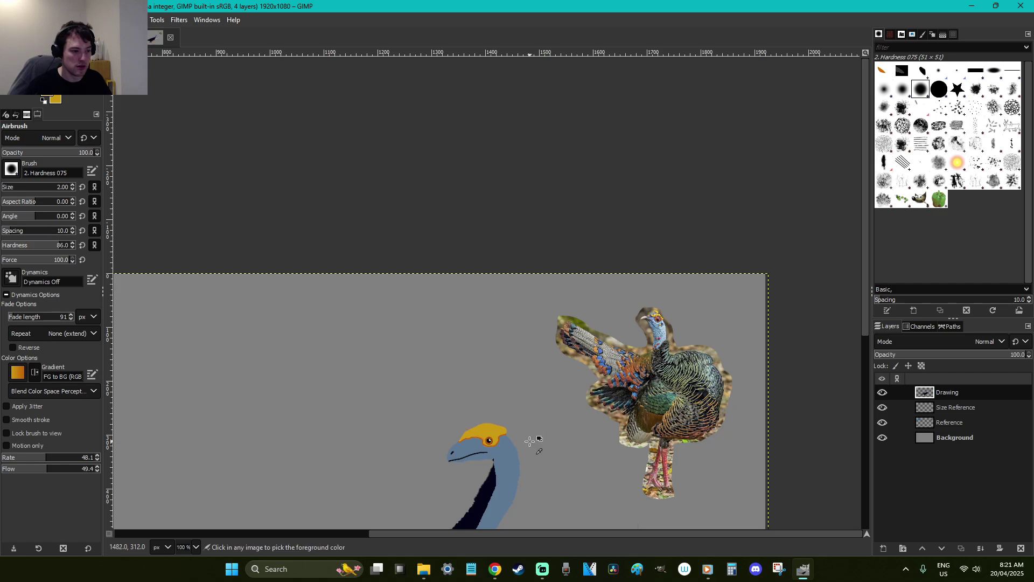
key("z")
left_click_drag(521, 449, 455, 427)
key("p")
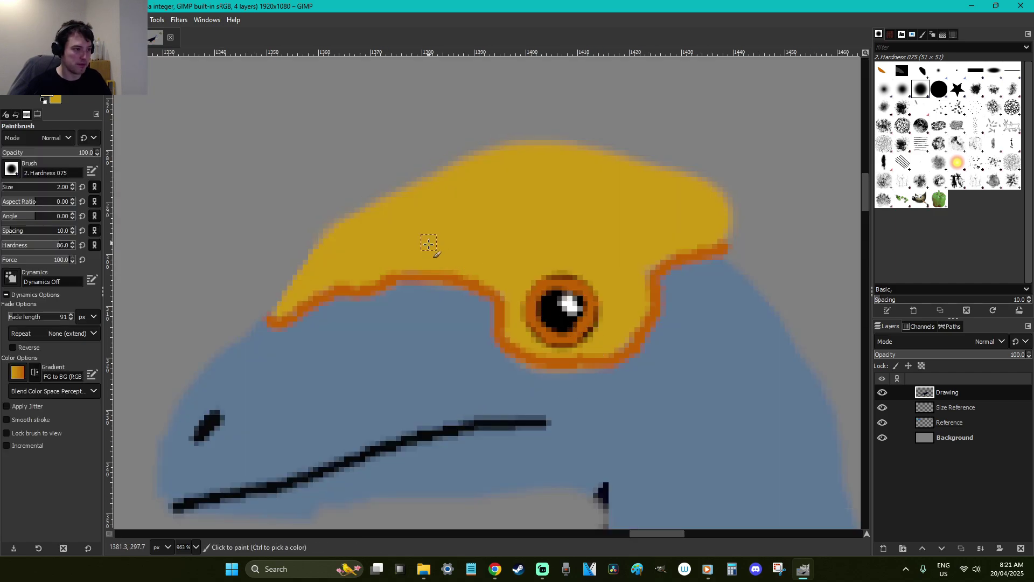
mouse_move(444, 262)
left_mouse_down()
mouse_move(472, 266)
mouse_move(484, 244)
mouse_move(523, 258)
mouse_move(544, 247)
mouse_move(525, 283)
mouse_move(629, 320)
mouse_move(590, 277)
mouse_move(543, 262)
mouse_move(487, 291)
left_mouse_up()
key("ctrl+z")
mouse_move(552, 256)
left_mouse_down()
mouse_move(619, 248)
mouse_move(612, 231)
mouse_move(726, 221)
mouse_move(677, 200)
mouse_move(597, 199)
mouse_move(569, 219)
left_mouse_up()
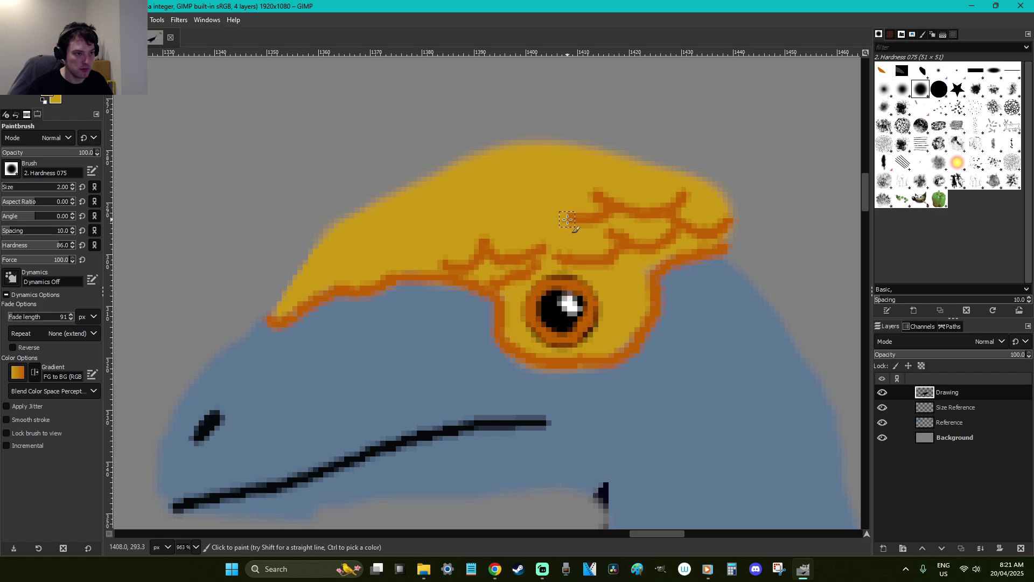
Cover the crest's front, middle and upper edge with more dark orange scale lines, check the whole drawing, and save the image
left_click_drag(578, 178, 619, 162)
mouse_move(572, 200)
left_mouse_down()
mouse_move(557, 215)
mouse_move(455, 226)
mouse_move(498, 208)
mouse_move(451, 205)
mouse_move(412, 244)
mouse_move(393, 244)
mouse_move(398, 210)
mouse_move(388, 239)
mouse_move(351, 243)
mouse_move(308, 277)
left_mouse_up()
mouse_move(381, 208)
left_mouse_down()
mouse_move(416, 209)
mouse_move(454, 187)
mouse_move(495, 197)
mouse_move(479, 243)
mouse_move(474, 235)
mouse_move(445, 268)
mouse_move(398, 241)
left_mouse_up()
left_click_drag(545, 243, 560, 216)
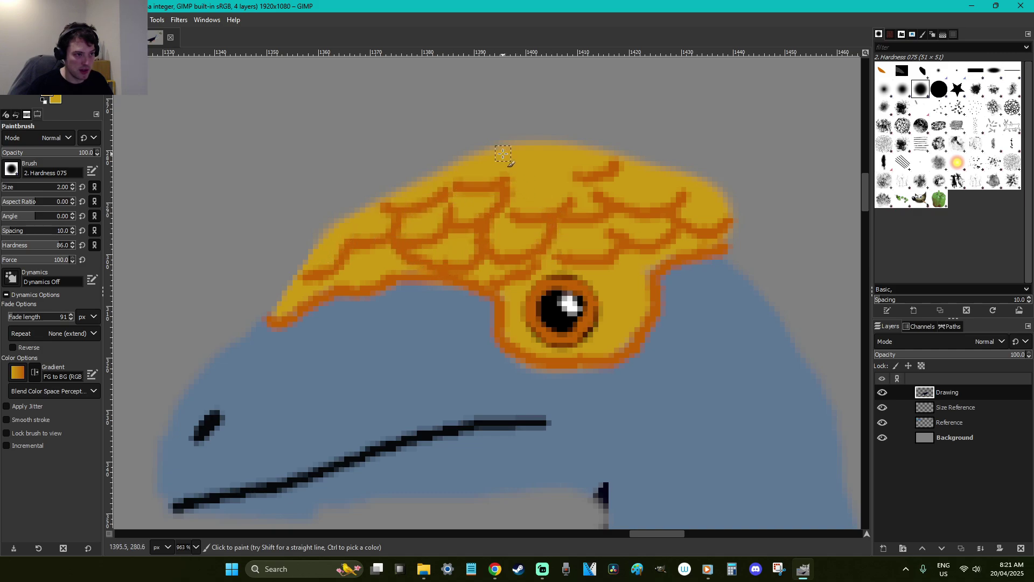
mouse_move(503, 154)
left_mouse_down()
mouse_move(542, 175)
mouse_move(570, 160)
left_mouse_up()
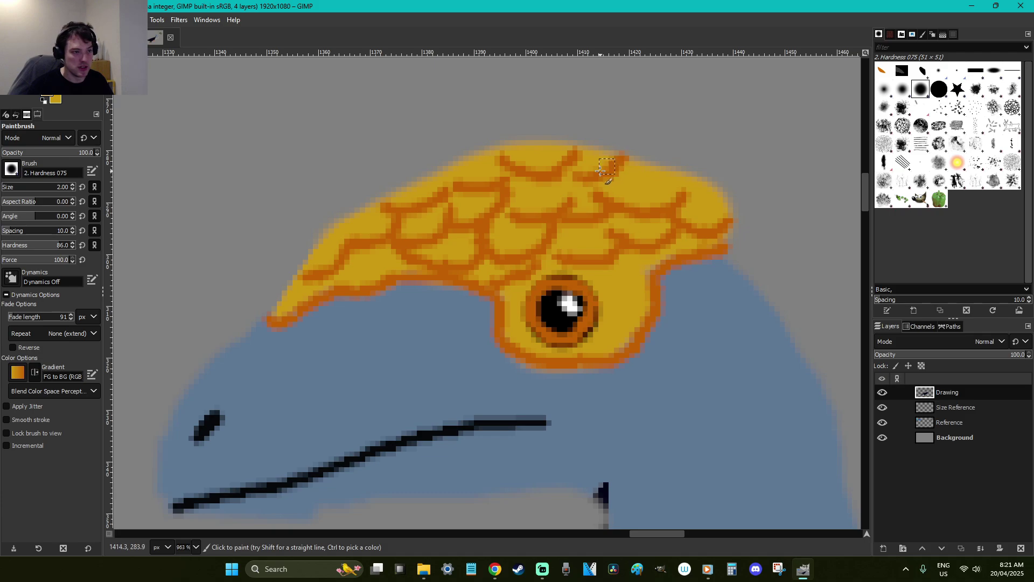
left_click_drag(683, 197, 694, 181)
mouse_move(470, 188)
left_mouse_down()
mouse_move(438, 179)
mouse_move(393, 202)
left_mouse_up()
mouse_move(365, 237)
left_mouse_down()
mouse_move(338, 236)
mouse_move(309, 277)
left_mouse_up()
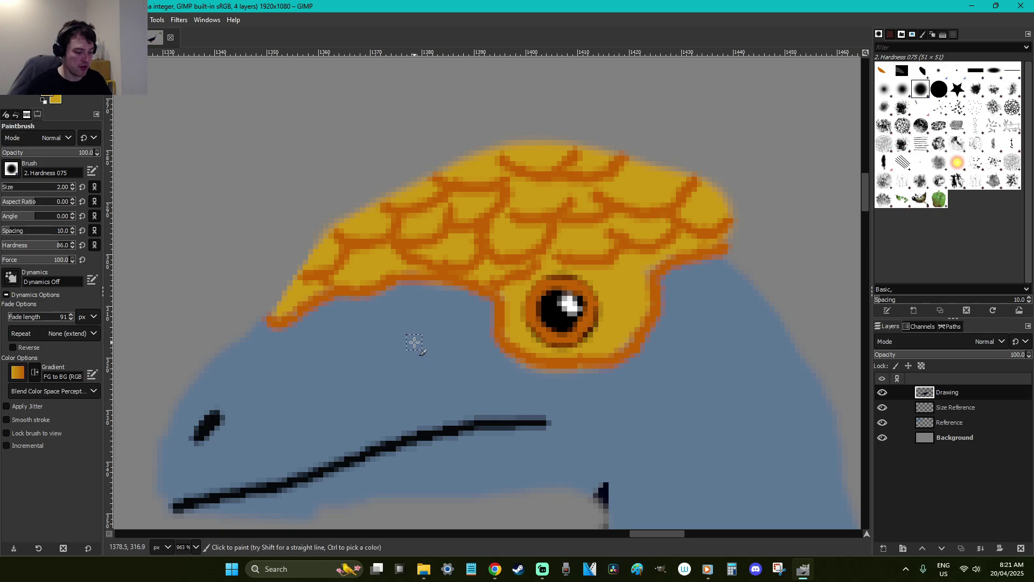
key("r")
scroll(415, 343, "down", 6)
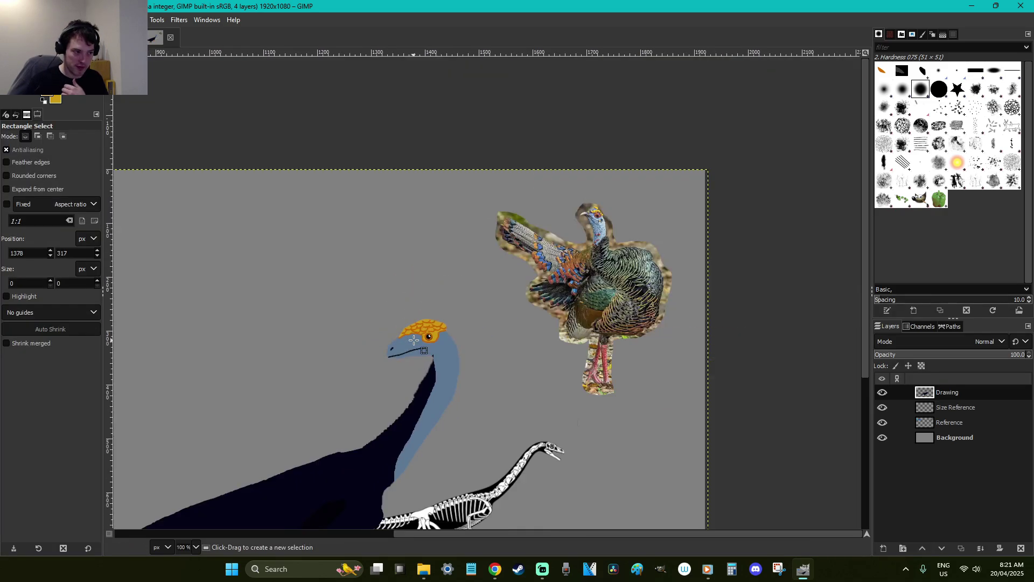
scroll(414, 340, "down", 1)
key("ctrl+s")
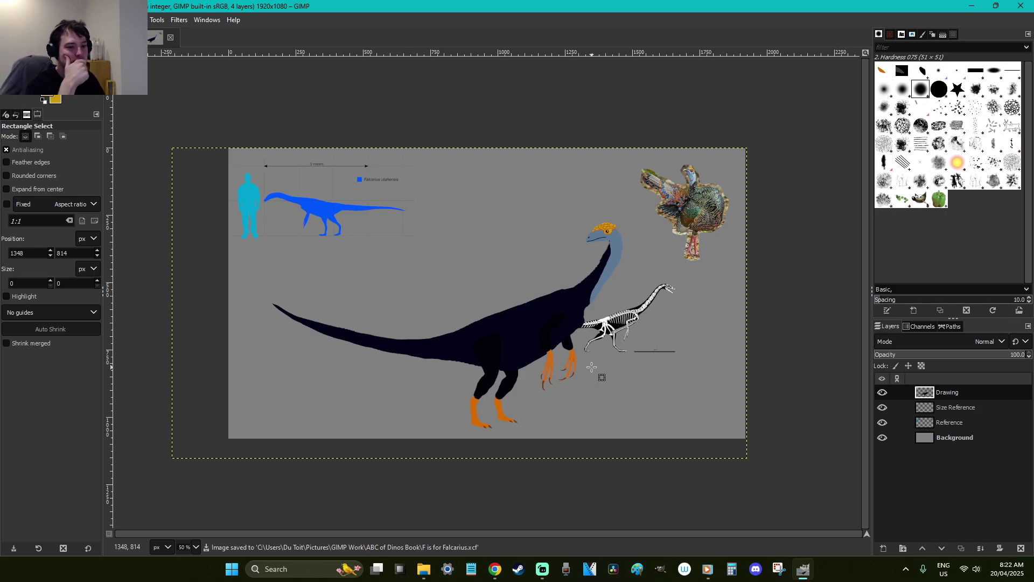
Cut the skeleton on the Reference layer, paste it between the size chart and the turkey photo, anchor it, and save the image
left_click(898, 423)
left_click_drag(711, 415, 454, 265)
key("ctrl+x")
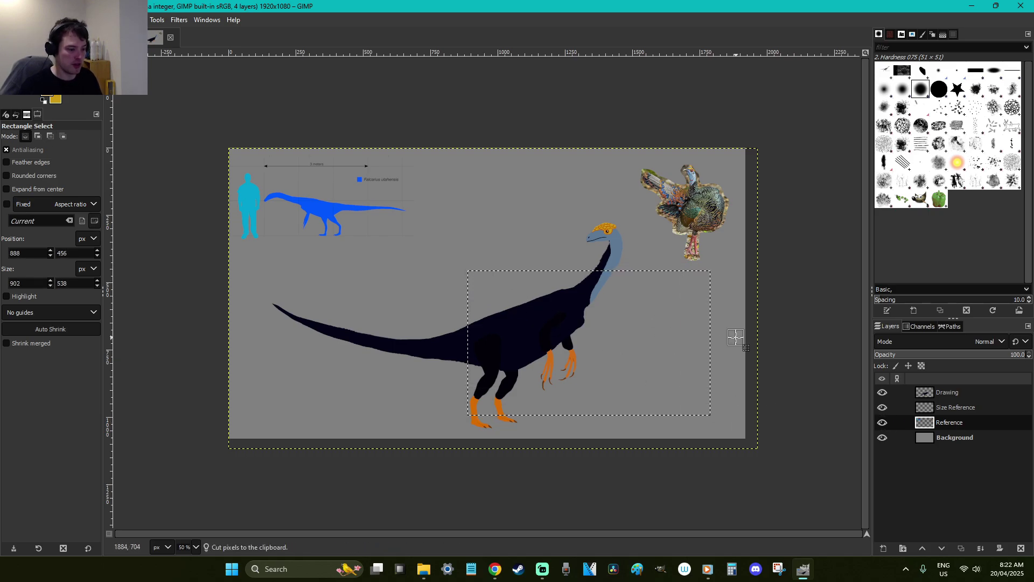
key("ctrl+v")
left_click_drag(599, 301, 602, 224)
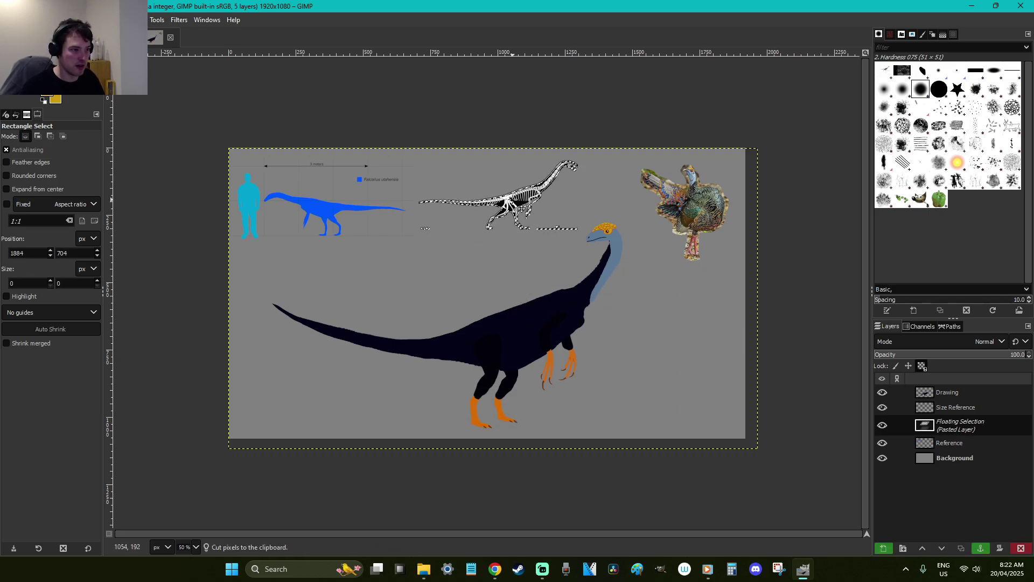
left_click(640, 308)
key("ctrl+z")
left_click_drag(521, 209, 537, 209)
left_click(652, 287)
key("ctrl+s")
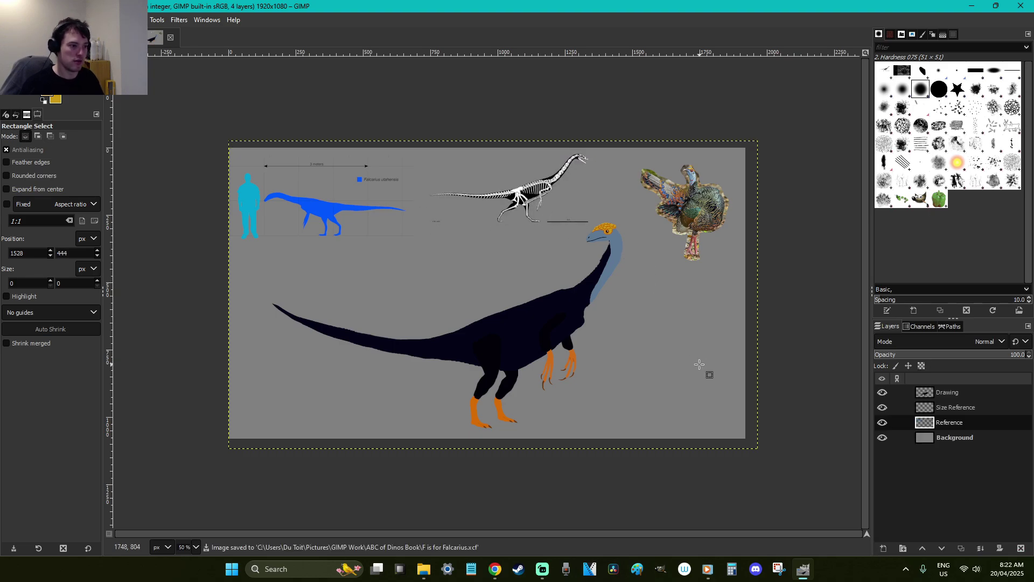
Add a transparent 1920 × 1080 px layer above the Drawing layer and name it Feathers
left_click(943, 392)
key("shift+ctrl+n")
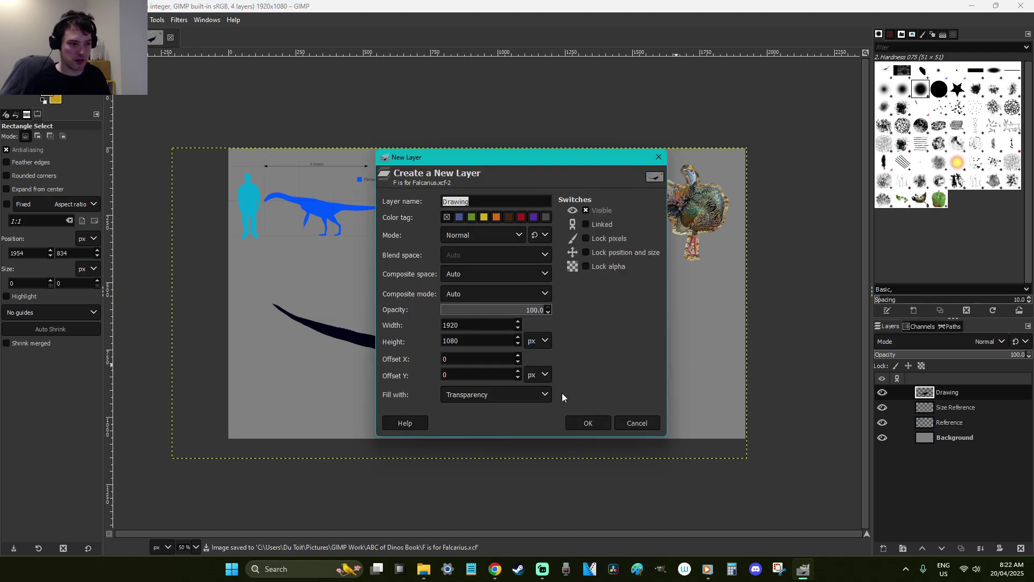
left_click(582, 419)
double_click(943, 392)
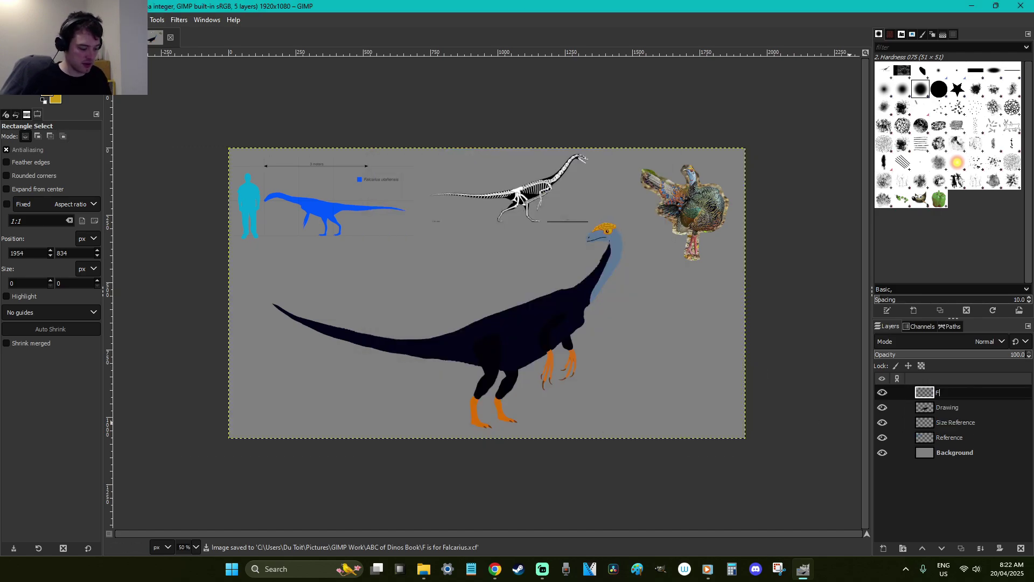
key("Return")
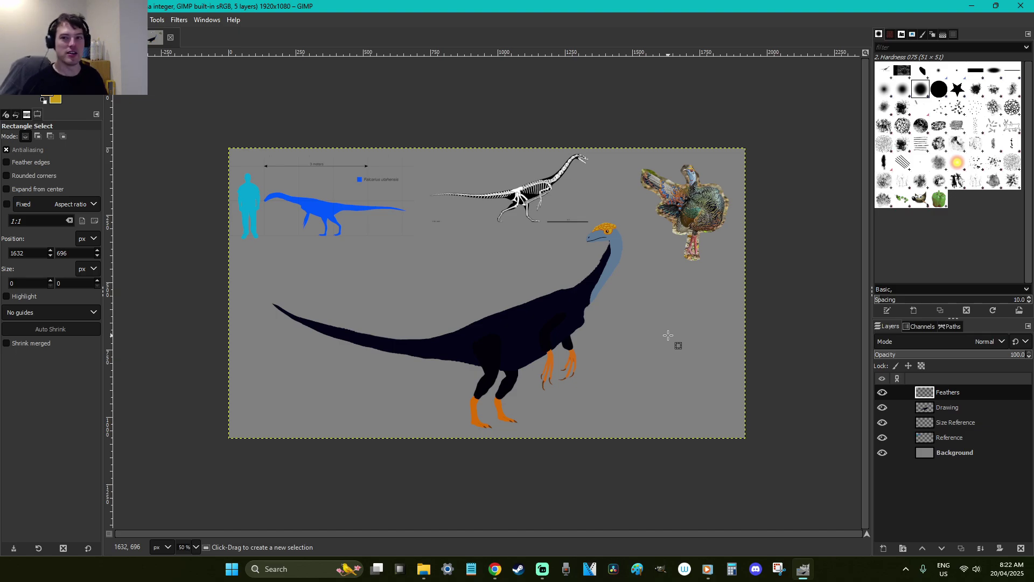
key("z")
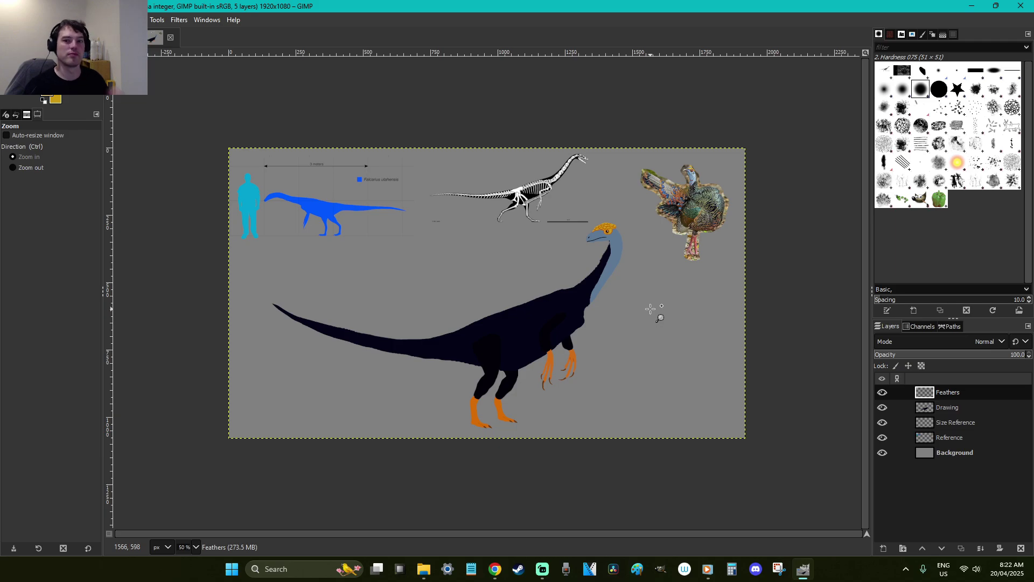
left_click_drag(661, 323, 522, 188)
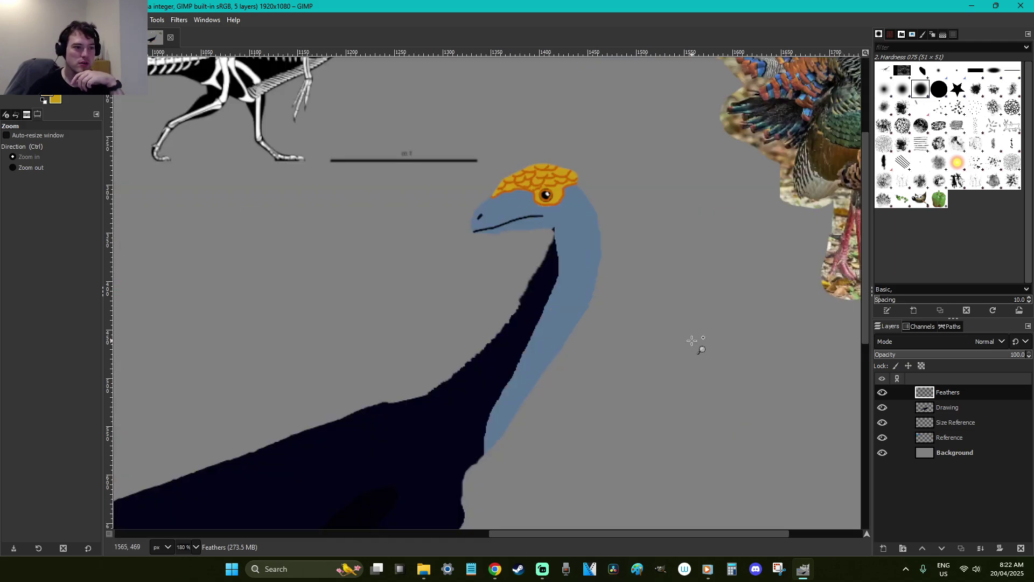
key("r")
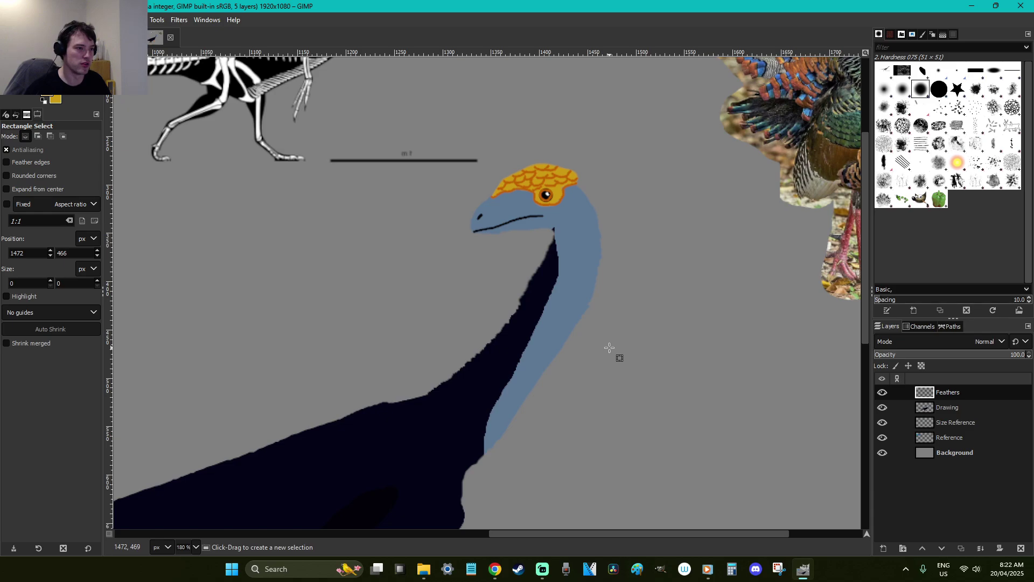
scroll(585, 284, "up", 5)
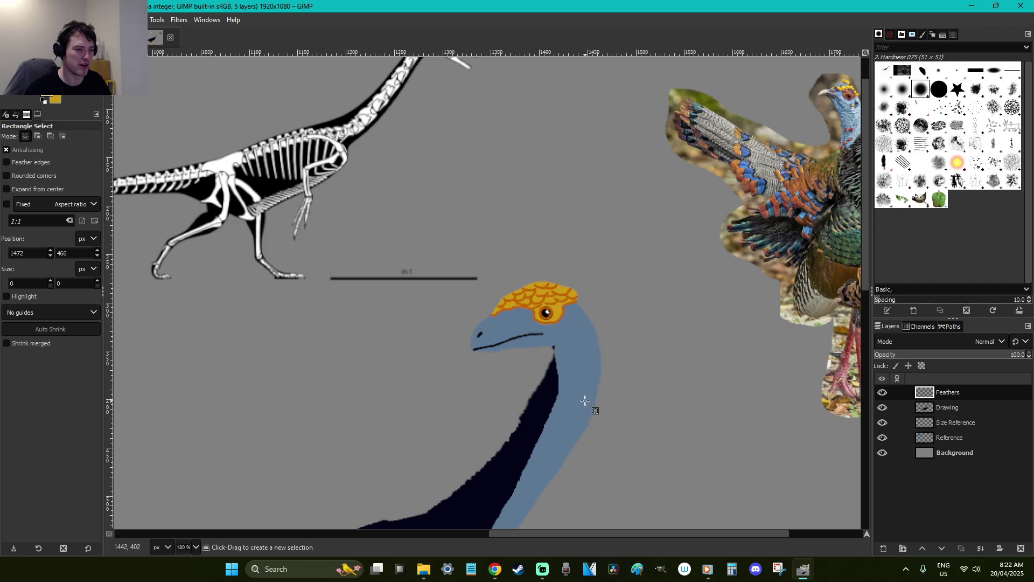
scroll(596, 394, "down", 10)
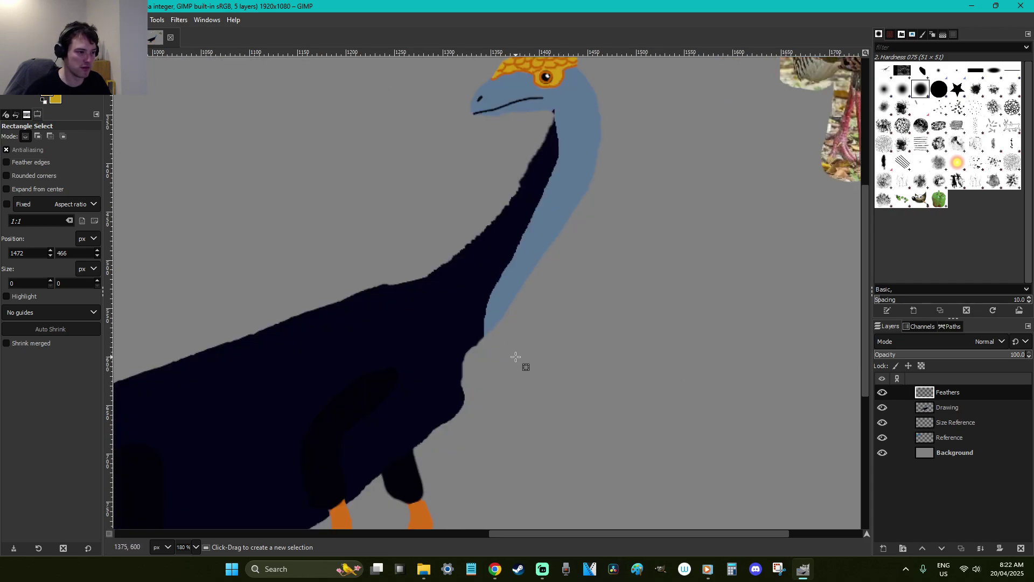
scroll(517, 358, "up", 10)
scroll(517, 358, "down", 10)
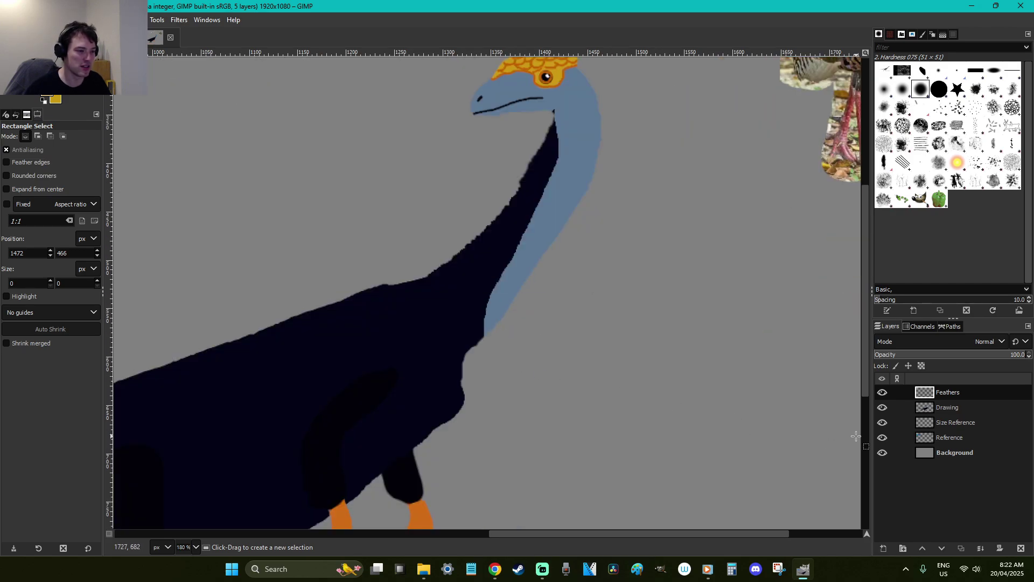
Activate the Drawing layer, sample the body's dark navy, and set the paintbrush to size 47 and hardness 94
left_click(964, 408)
key("o")
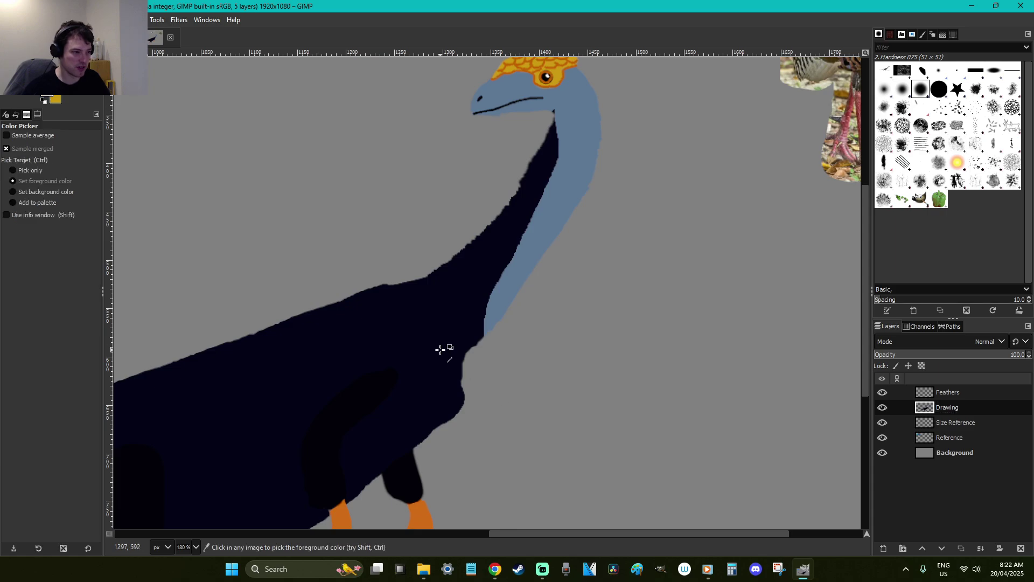
key("p")
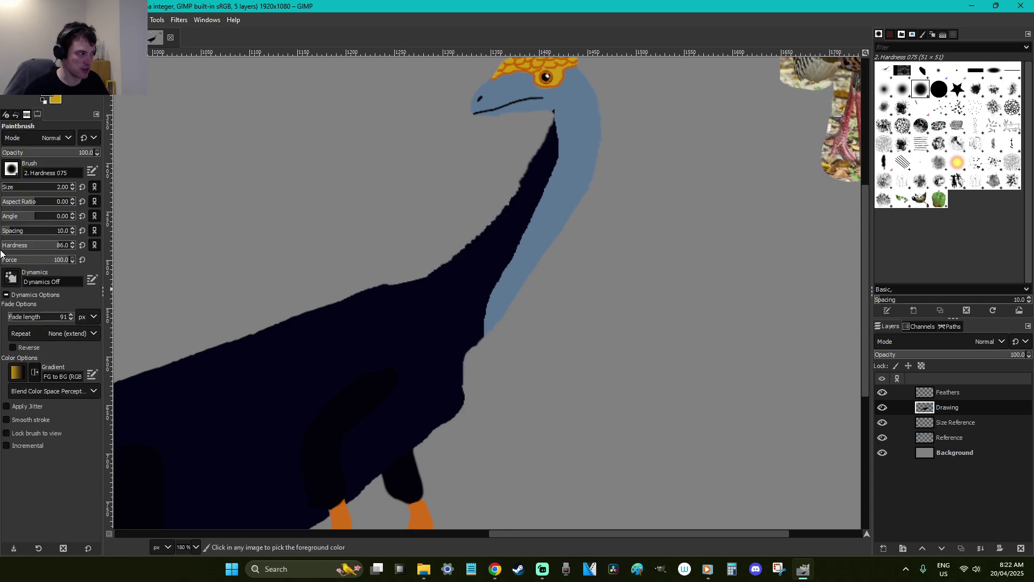
left_click(8, 187)
mouse_move(455, 353)
left_mouse_down()
mouse_move(446, 346)
mouse_move(445, 388)
mouse_move(458, 345)
left_mouse_up()
key("ctrl+z")
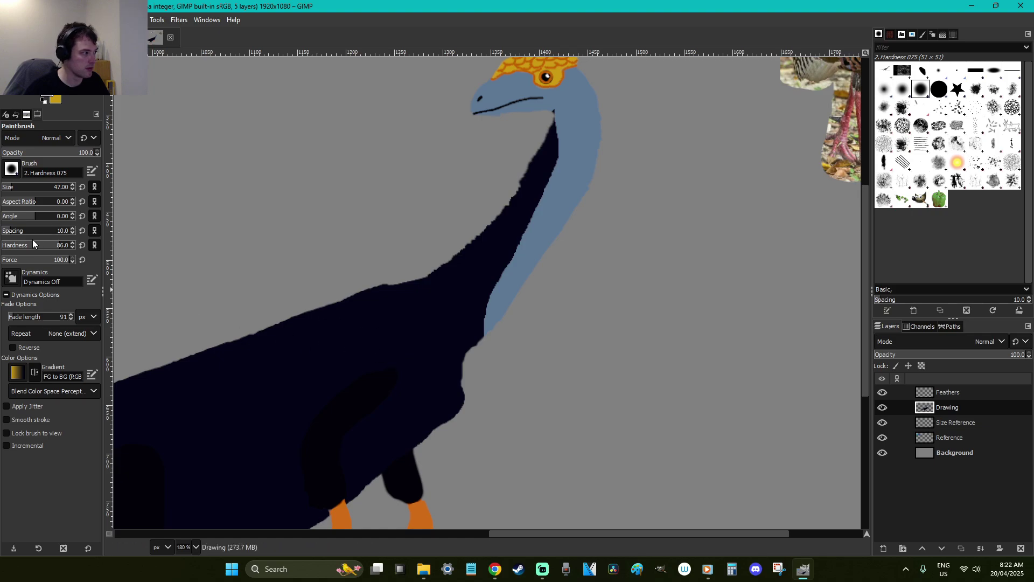
left_click_drag(65, 247, 71, 246)
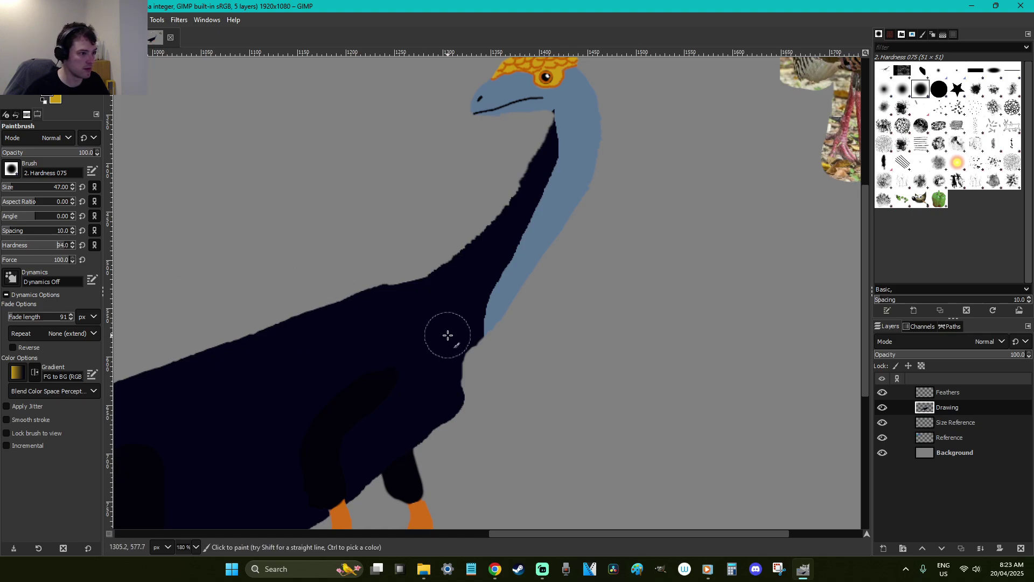
Paint navy along the dinosaur's chest and the back near the neck base to smooth the body outline
mouse_move(448, 375)
left_mouse_down()
mouse_move(441, 395)
mouse_move(452, 330)
mouse_move(443, 393)
mouse_move(451, 375)
left_mouse_up()
scroll(661, 376, "up", 5)
scroll(658, 375, "down", 5)
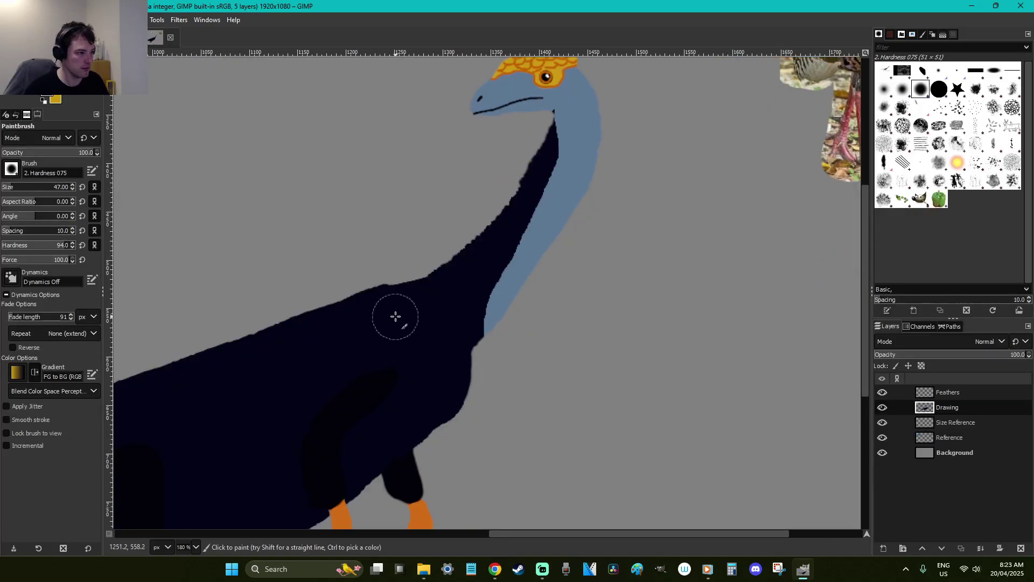
left_click_drag(391, 306, 421, 299)
key("r")
Activate the Feathers layer and examine the turkey reference photo's body plumage up close
left_click(910, 390)
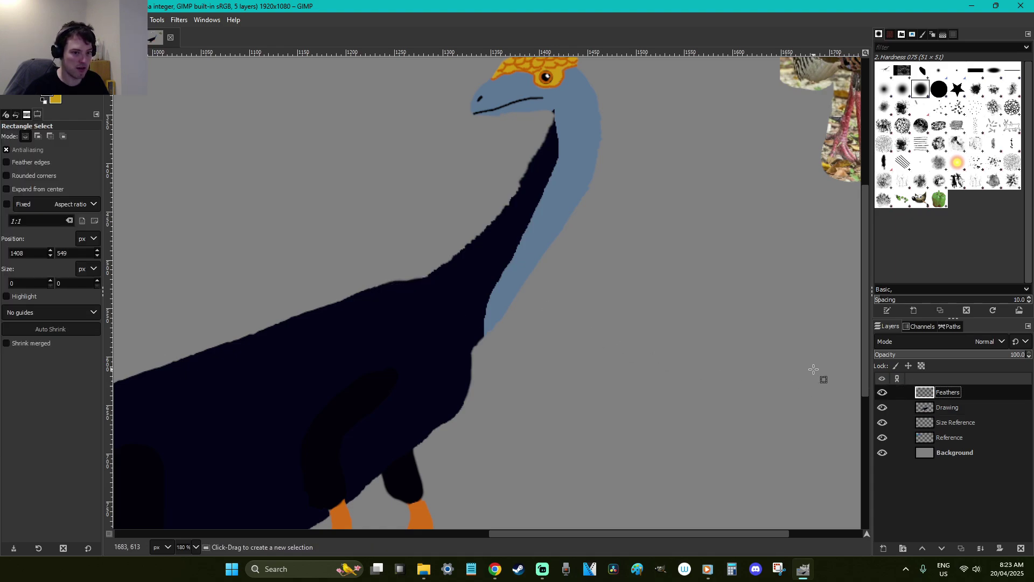
scroll(585, 333, "up", 5)
scroll(584, 333, "down", 2)
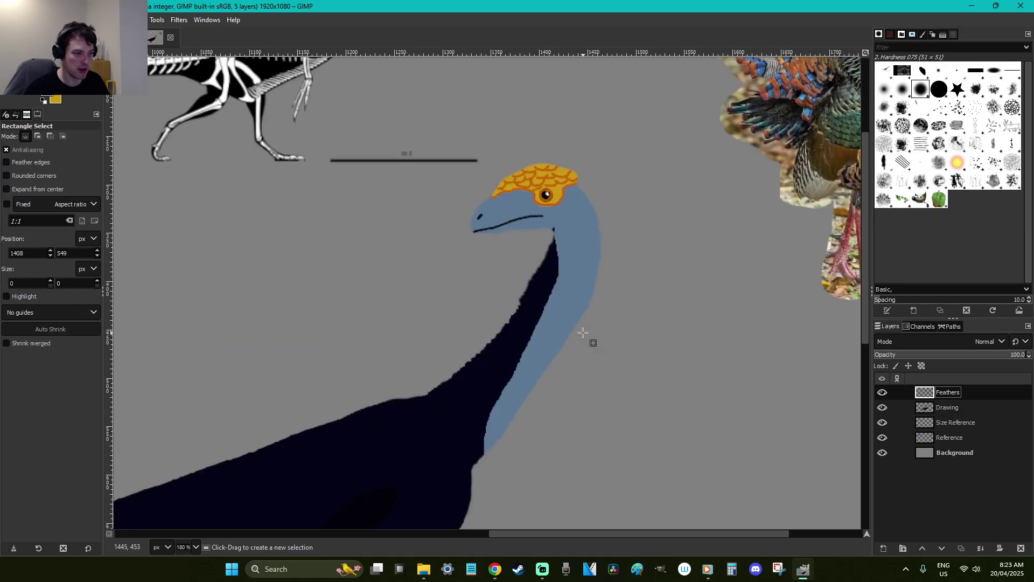
scroll(566, 319, "down", 5)
scroll(563, 312, "down", 3)
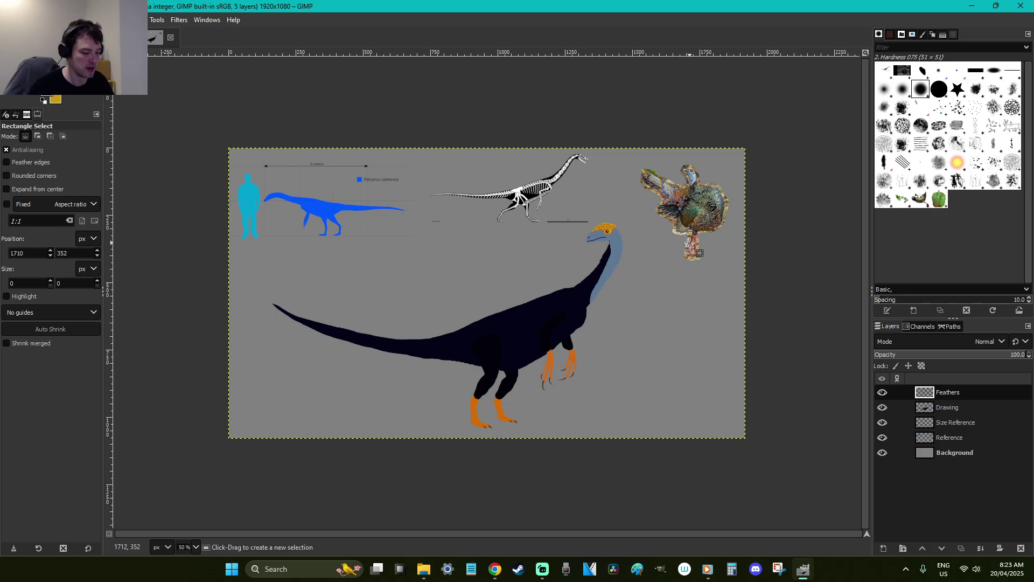
key("z")
left_click_drag(670, 178, 710, 234)
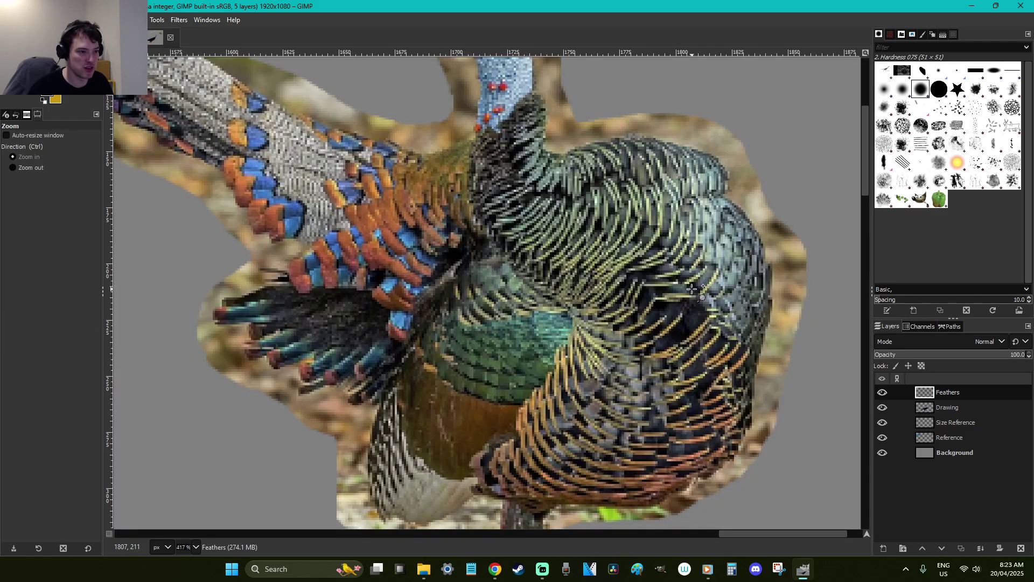
key("1")
scroll(533, 282, "down", 3)
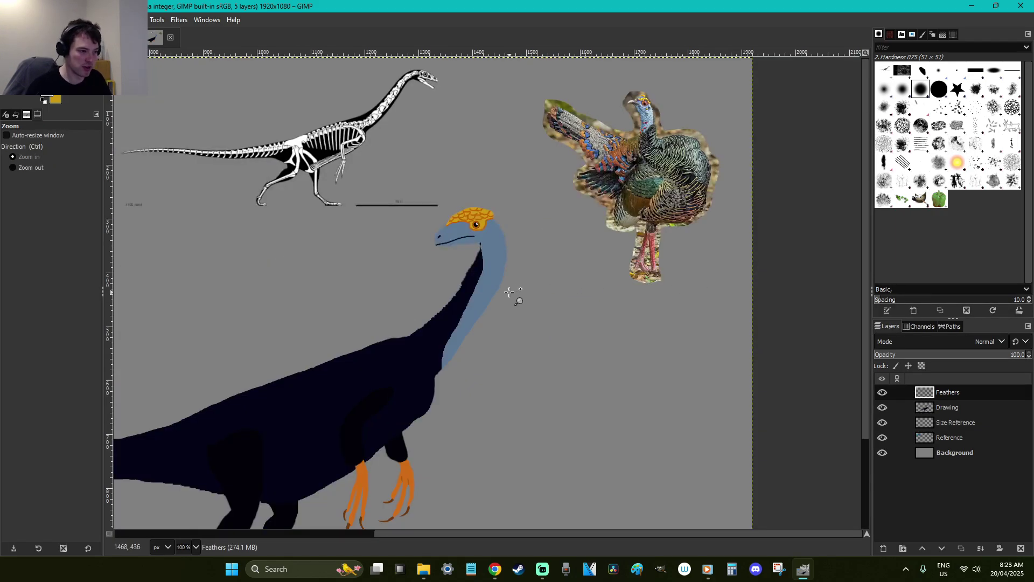
Set up a size 3 paintbrush in the head crest's gold and try a test stroke across the shoulder
key("o")
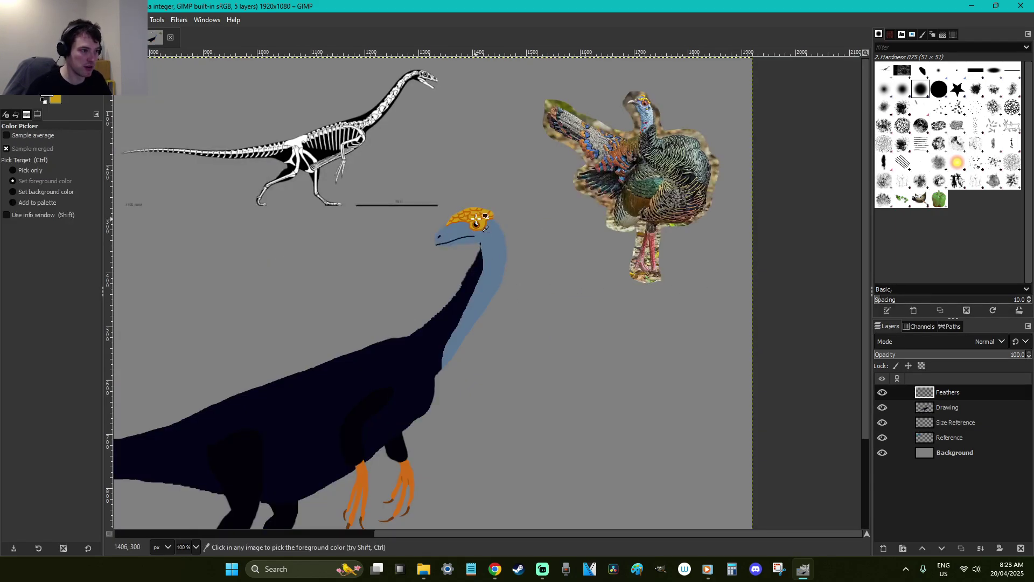
left_click(51, 97)
left_click(162, 97)
left_click(237, 238)
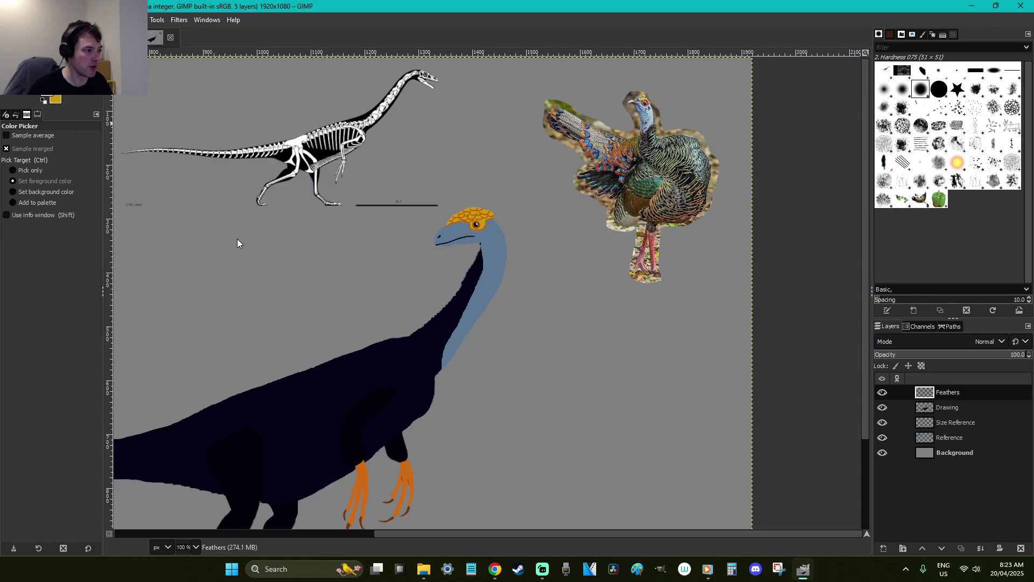
key("p")
triple_click(55, 187)
type("3")
key("Return")
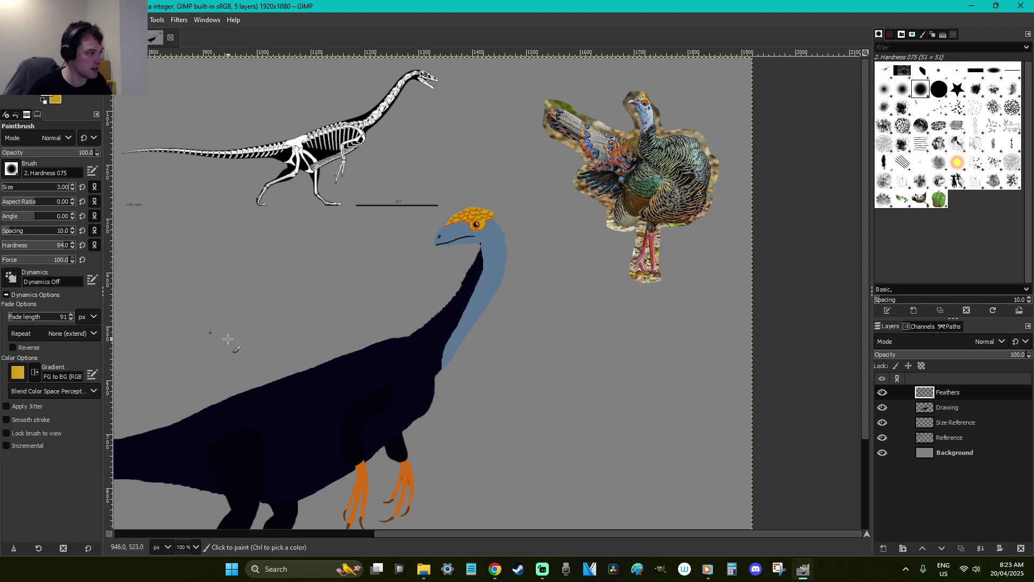
left_click_drag(346, 330, 381, 369)
key("ctrl+z")
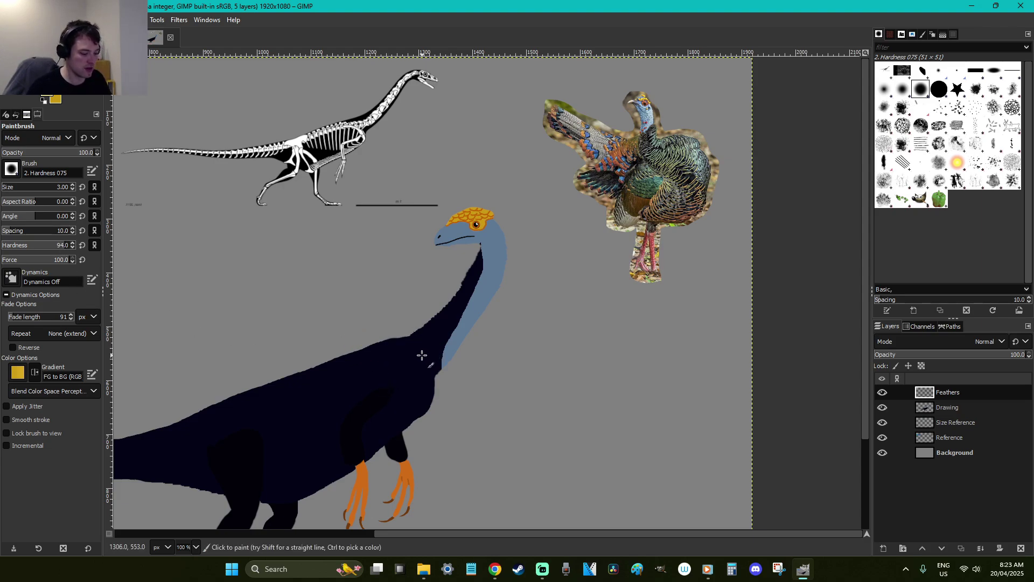
Select the navy body and neck area on the Drawing layer with Fuzzy Select
key("u")
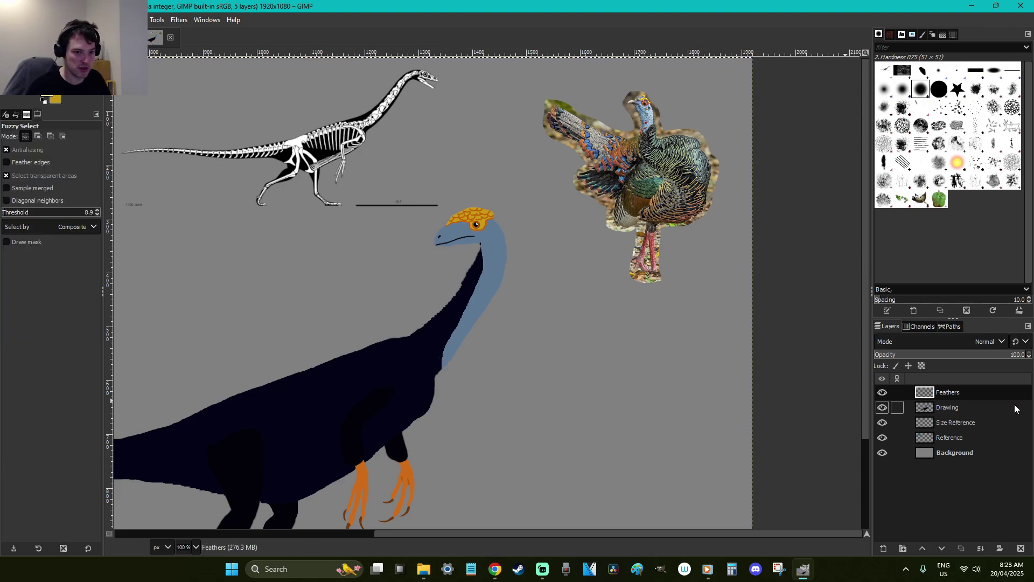
left_click(964, 409)
left_click(422, 350)
key("z")
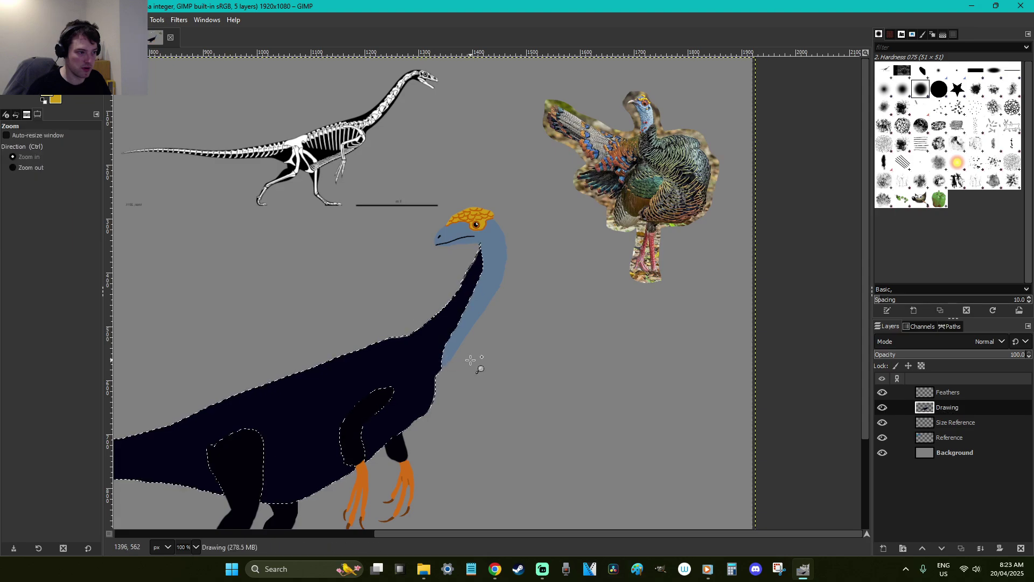
left_click_drag(525, 372, 413, 270)
scroll(453, 273, "up", 5)
Try painting curved gold feather bands across the selected navy part of the upper neck
key("p")
scroll(557, 331, "down", 2)
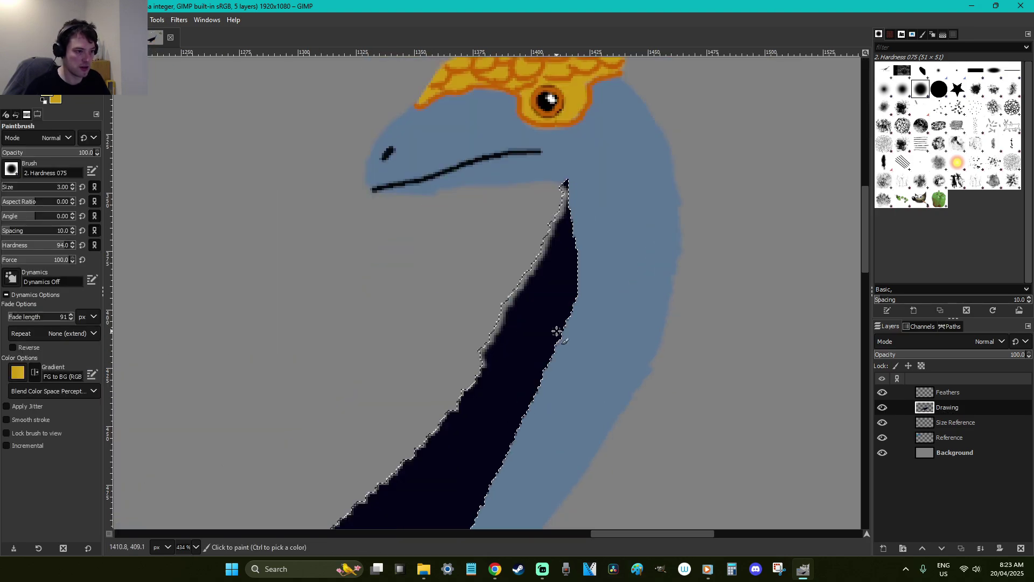
mouse_move(585, 298)
left_mouse_down()
mouse_move(523, 272)
mouse_move(588, 283)
mouse_move(498, 288)
mouse_move(523, 306)
mouse_move(560, 286)
left_mouse_up()
key("ctrl+z")
key("ctrl+z")
key("ctrl+z")
key("ctrl+z")
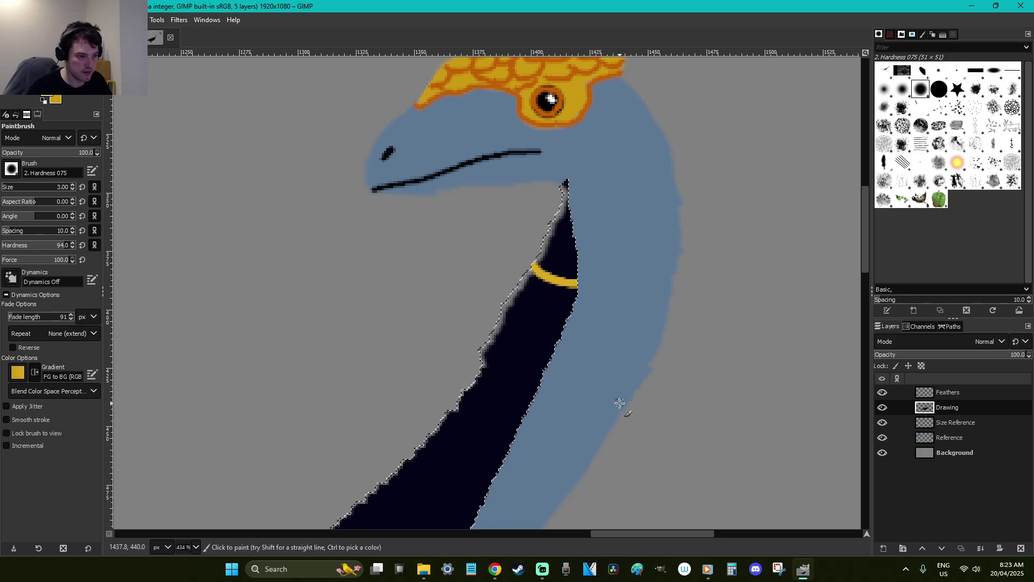
Examine the turkey photo's feather edges and colour pattern up close
key("1")
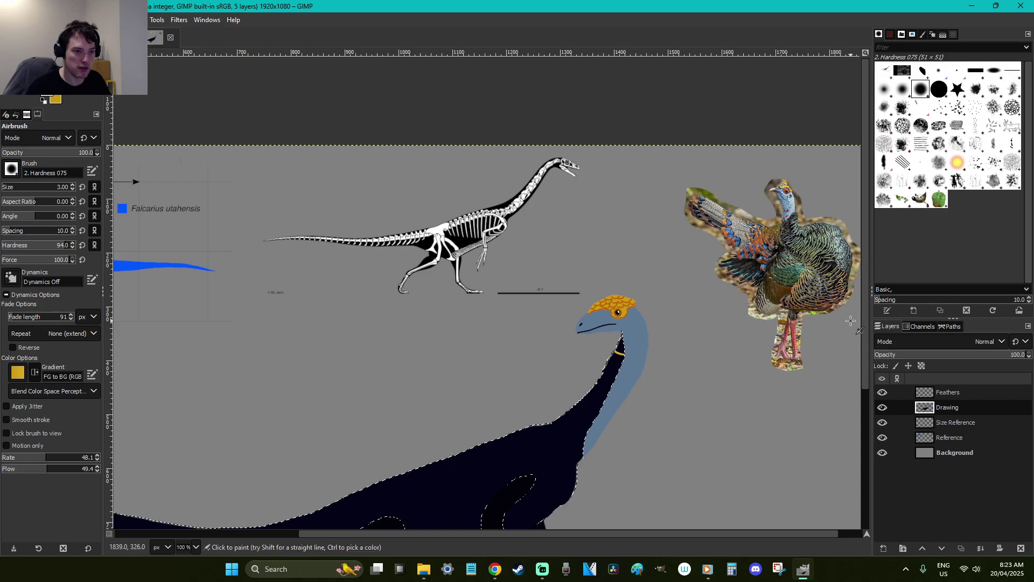
key("z")
left_click_drag(845, 225, 732, 303)
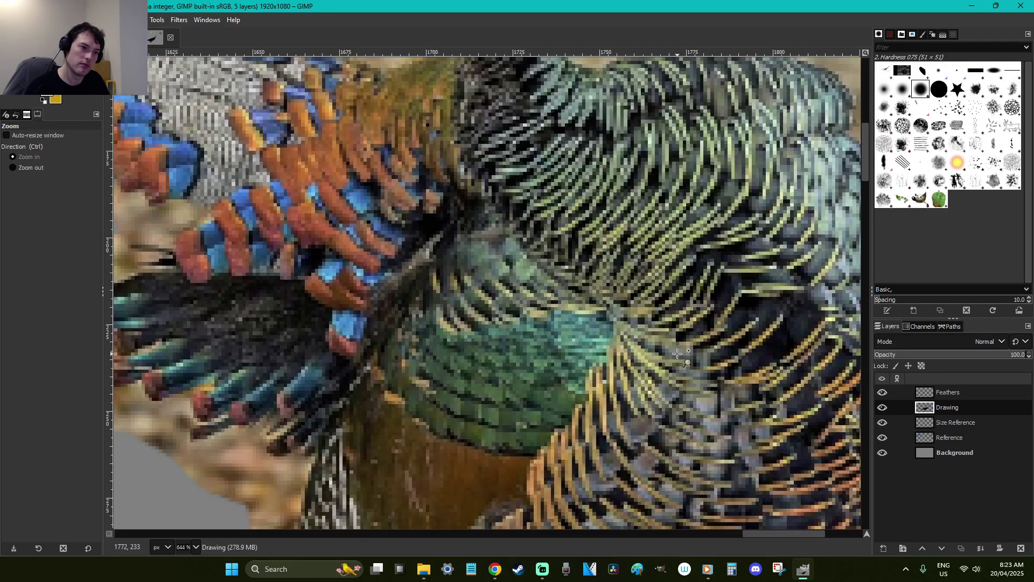
key("1")
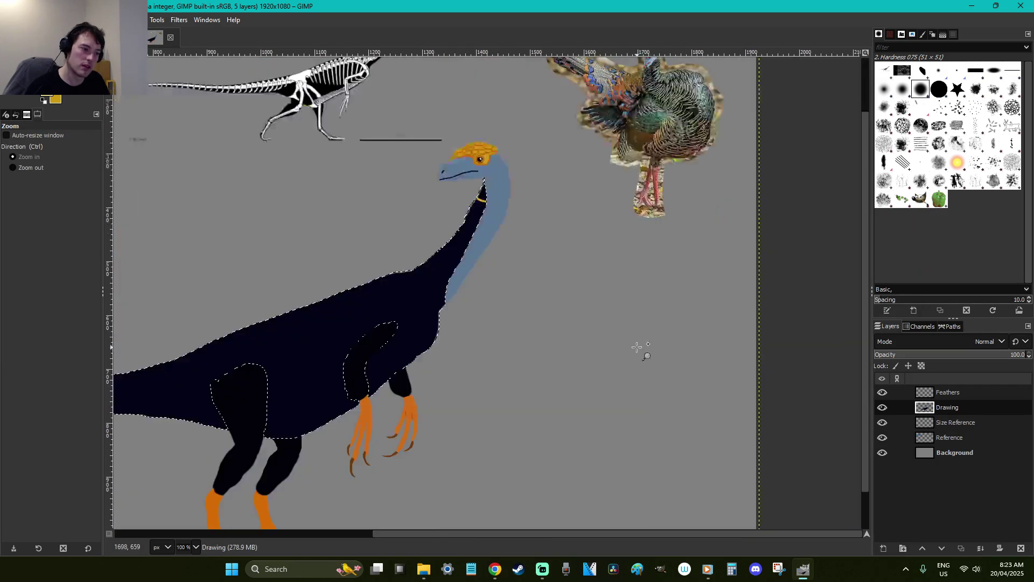
Remove the gold band from the neck and clear the body selection
left_click(517, 246)
key("r")
left_click(514, 235)
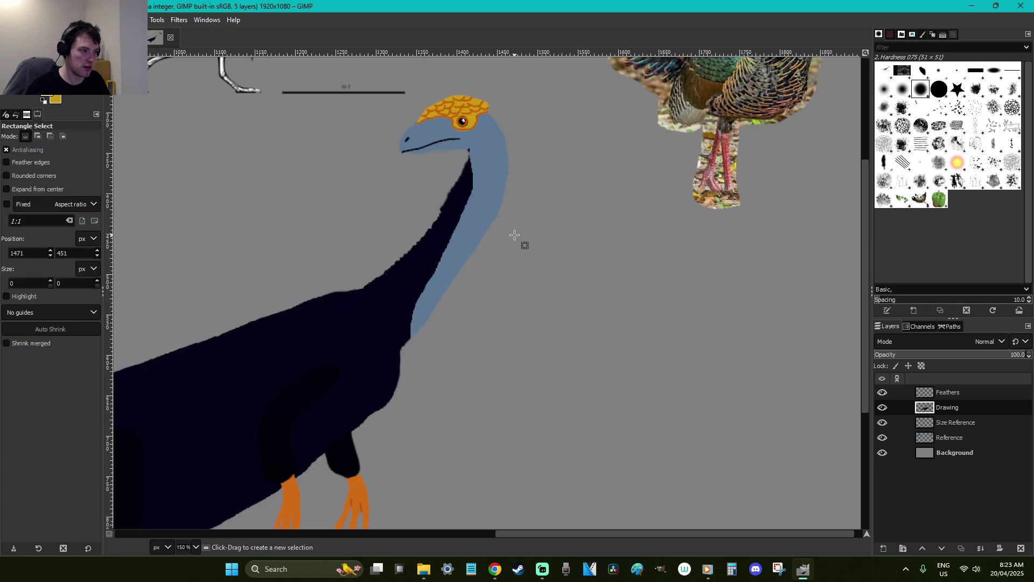
Delete the Feathers layer
left_click(951, 391)
right_click(949, 389)
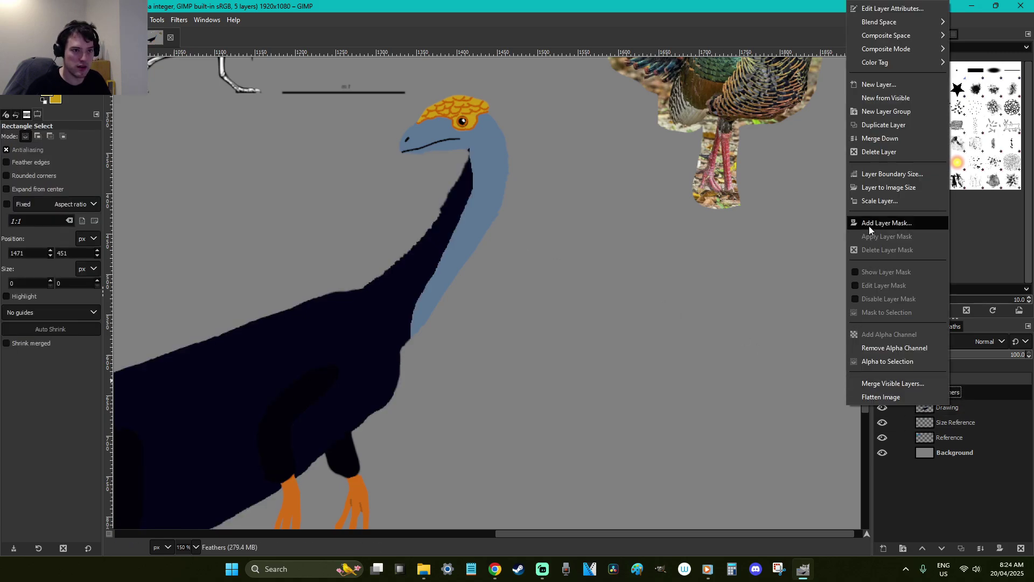
left_click(881, 157)
Erase the rough outer edge of the navy neck area below the jaw with the size 3 eraser
key("z")
left_click_drag(526, 290, 434, 213)
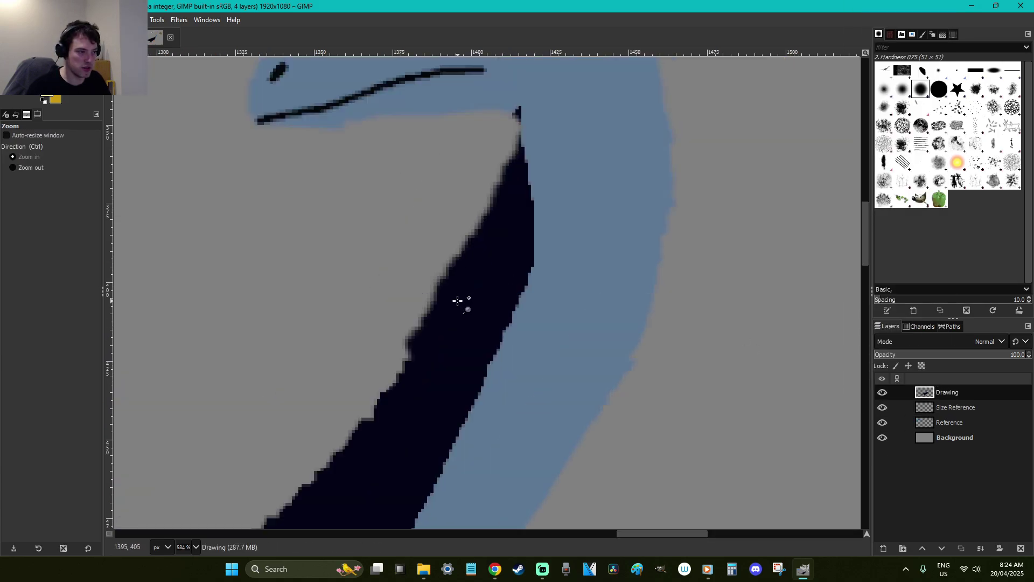
key("shift+e")
mouse_move(508, 267)
left_mouse_down()
mouse_move(483, 333)
mouse_move(397, 464)
mouse_move(411, 473)
mouse_move(426, 425)
left_mouse_up()
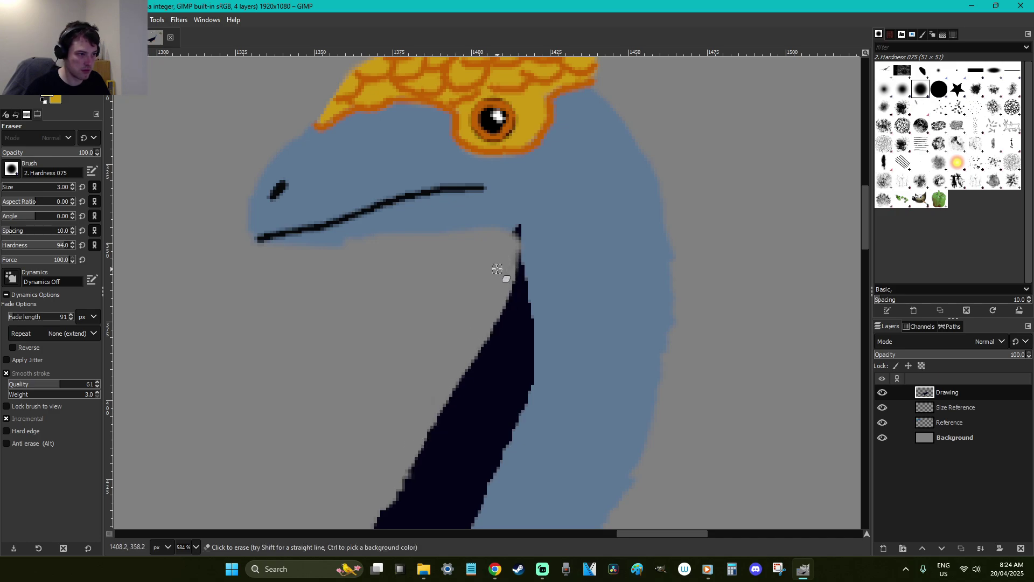
scroll(497, 268, "down", 3)
scroll(497, 268, "down", 8)
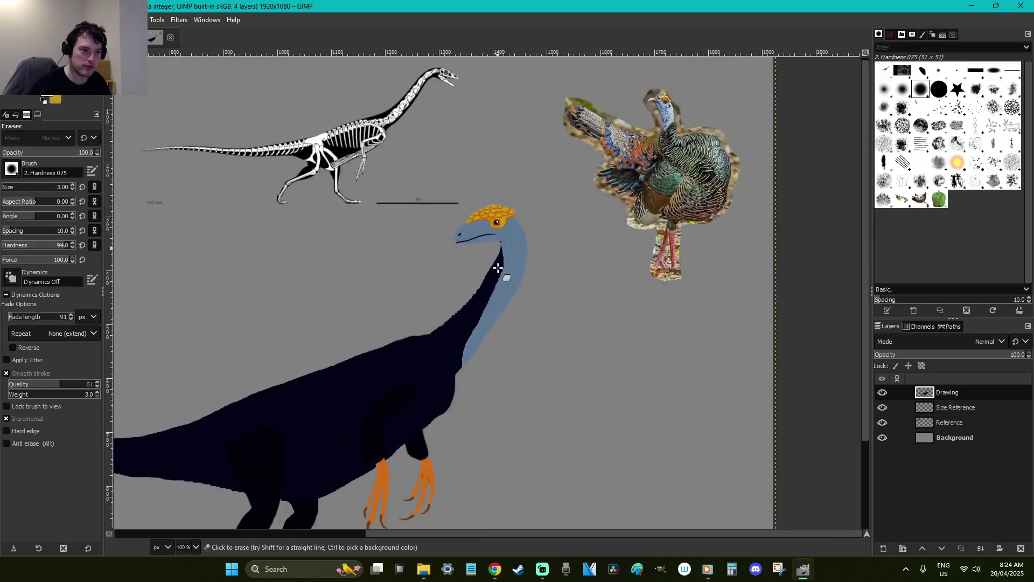
Inspect the navy neck outline both at normal size and up close
key("r")
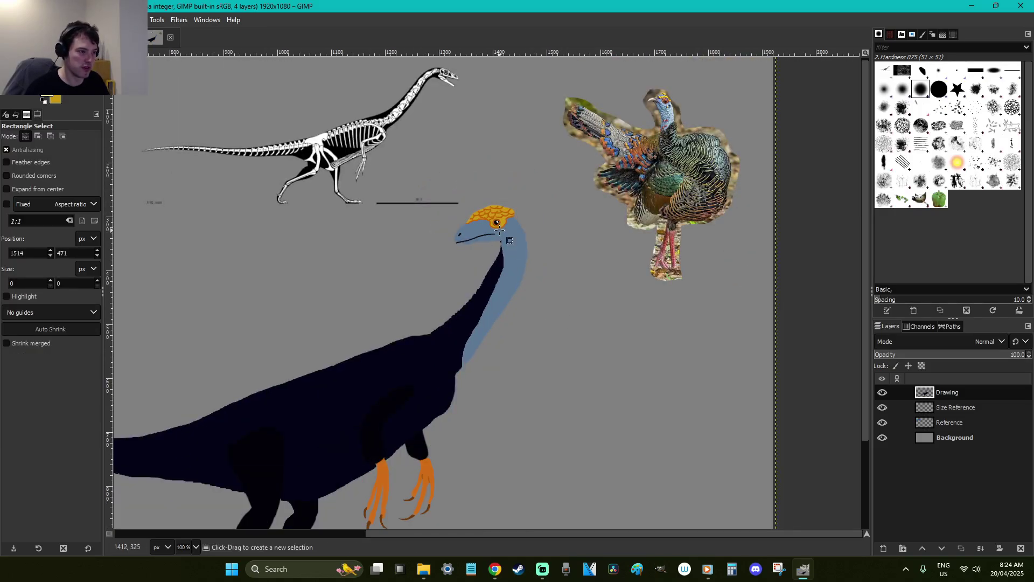
scroll(494, 306, "down", 3)
scroll(494, 306, "up", 3)
scroll(494, 306, "down", 3)
scroll(493, 306, "up", 3)
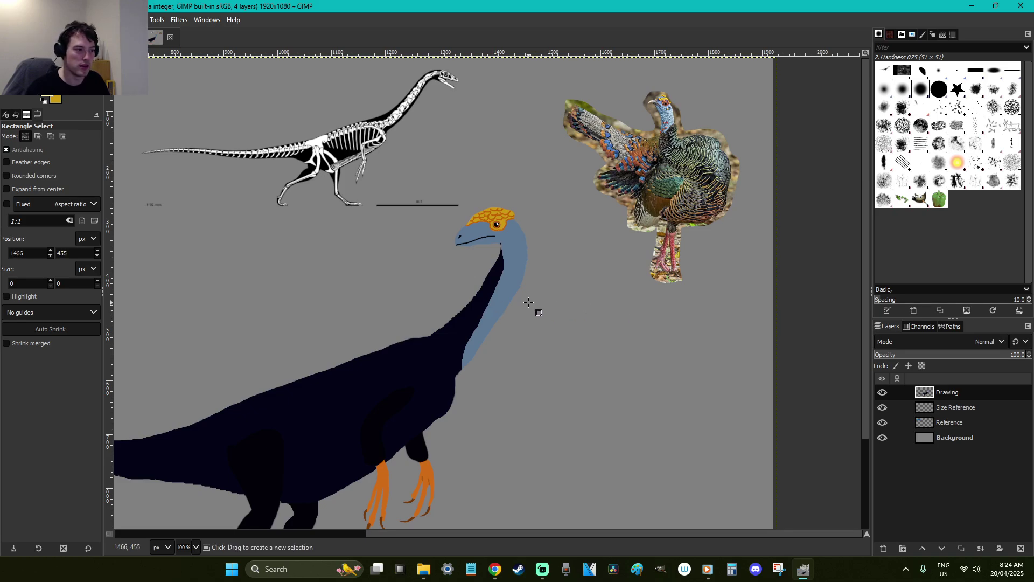
key("z")
left_click_drag(557, 356, 402, 237)
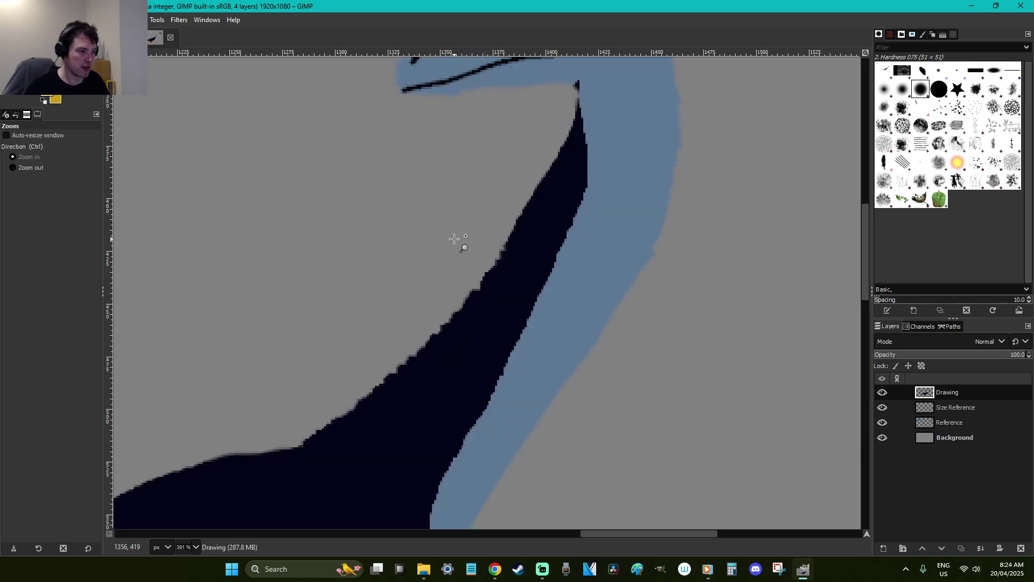
Save the image
scroll(455, 238, "down", 6)
key("ctrl+s")
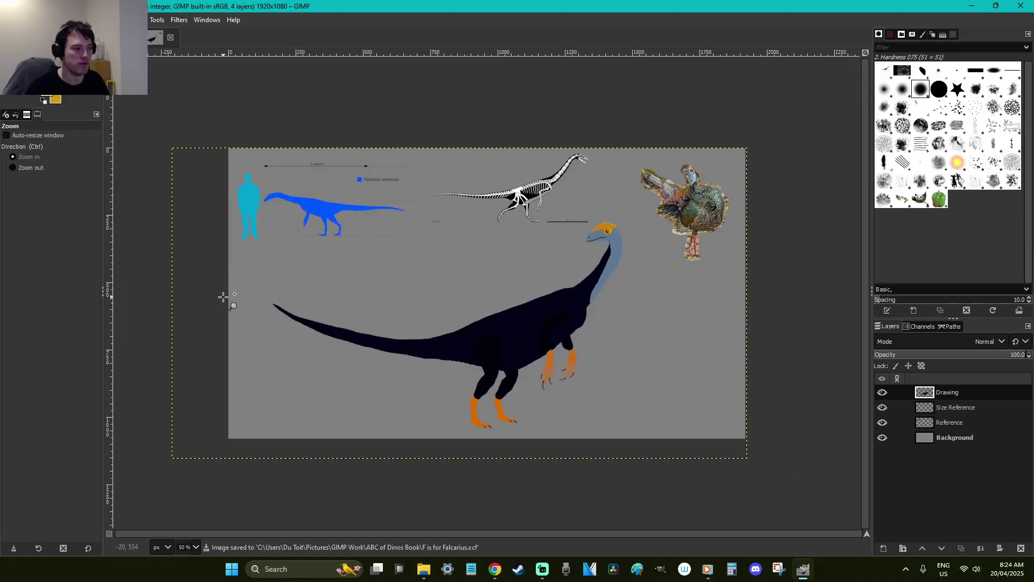
key("r")
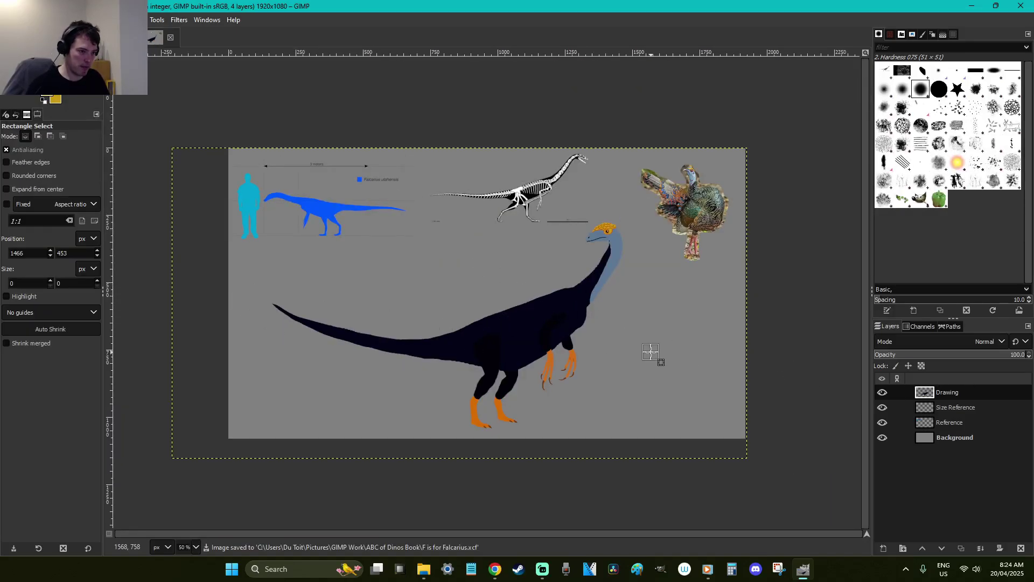
Add a new transparent layer above Drawing and trace a Free Select outline from the throat just above the neck, back and upper tail
key("shift+ctrl+n")
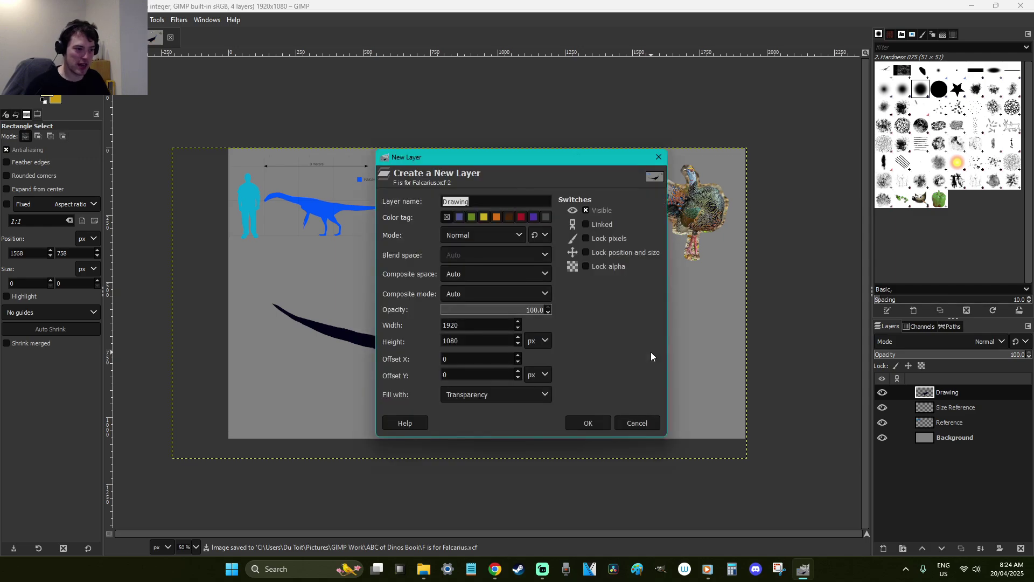
left_click(600, 419)
key("z")
left_click_drag(653, 326, 553, 222)
key("f")
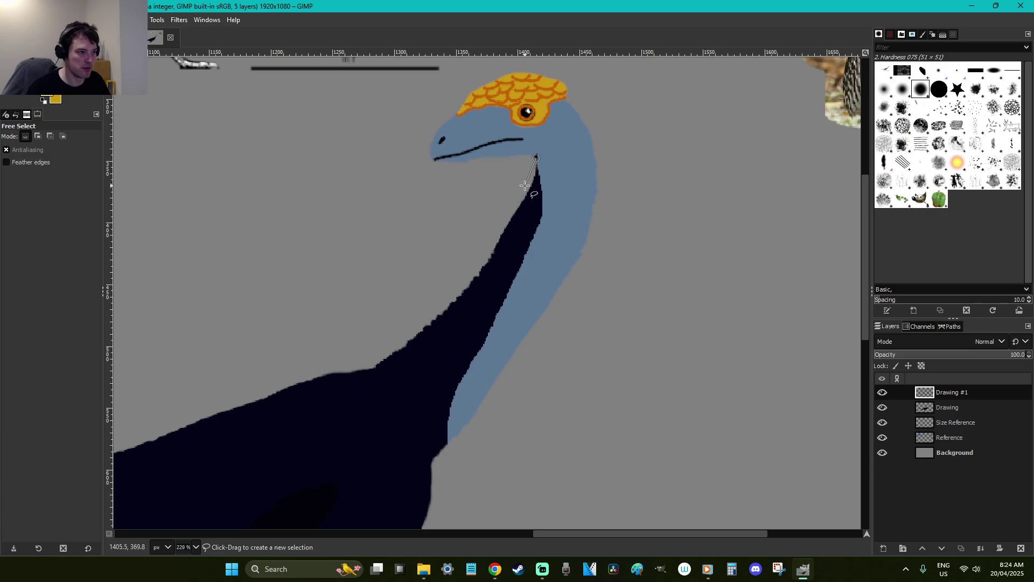
key("Escape")
left_click(536, 156)
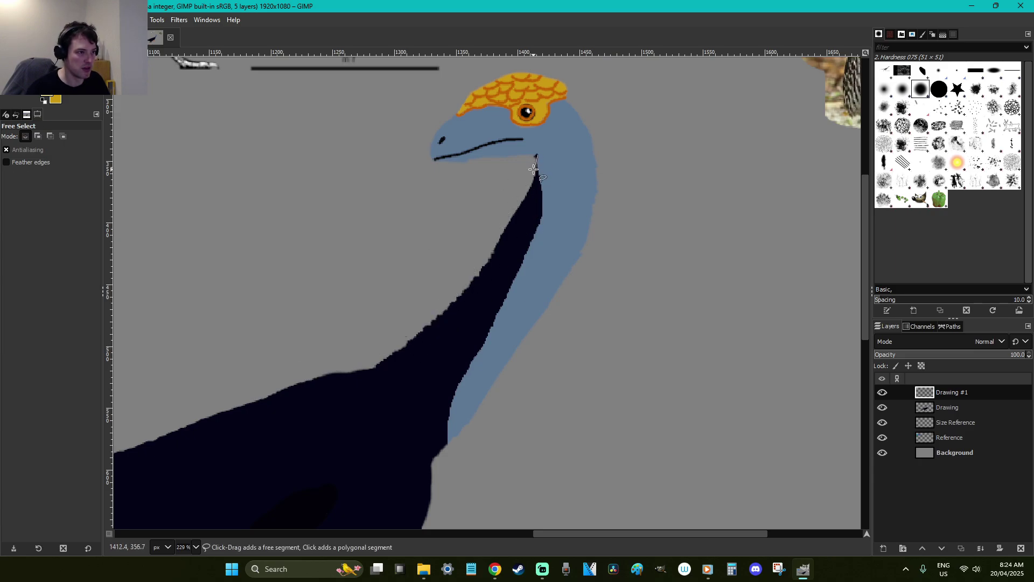
left_click_drag(379, 338, 337, 357)
scroll(345, 302, "down", 10)
scroll(327, 333, "down", 5)
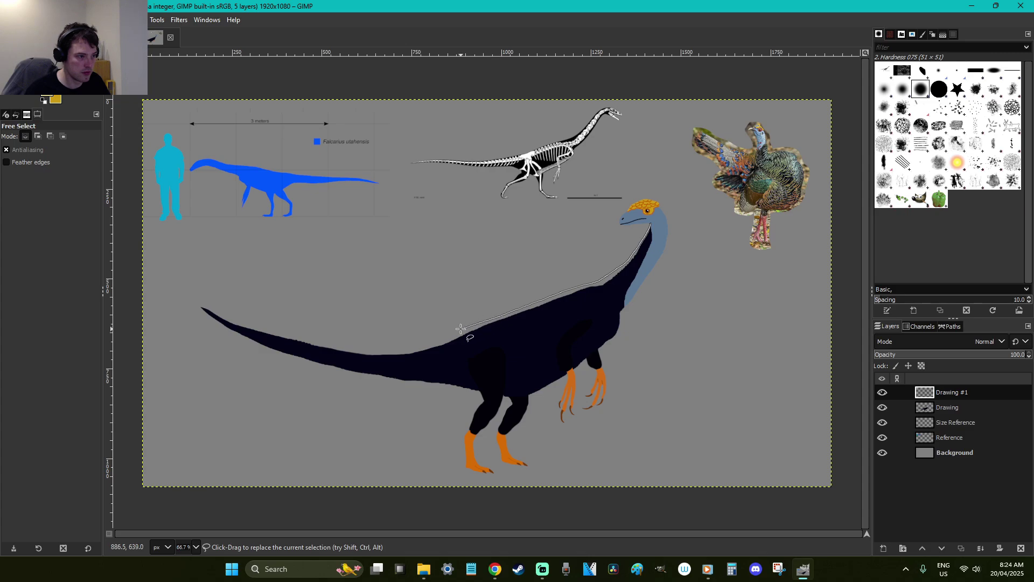
left_click(401, 348)
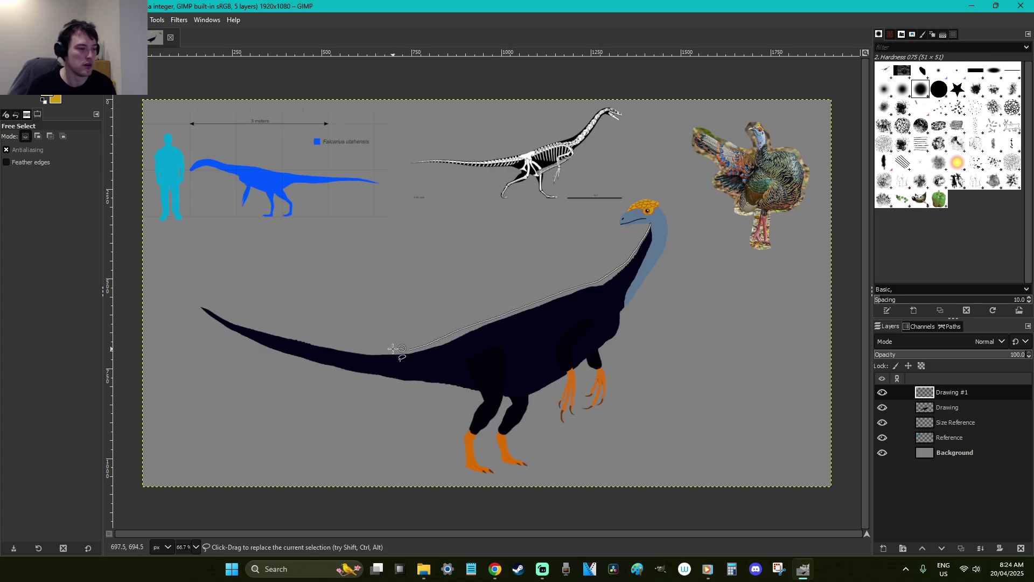
left_click_drag(381, 350, 334, 347)
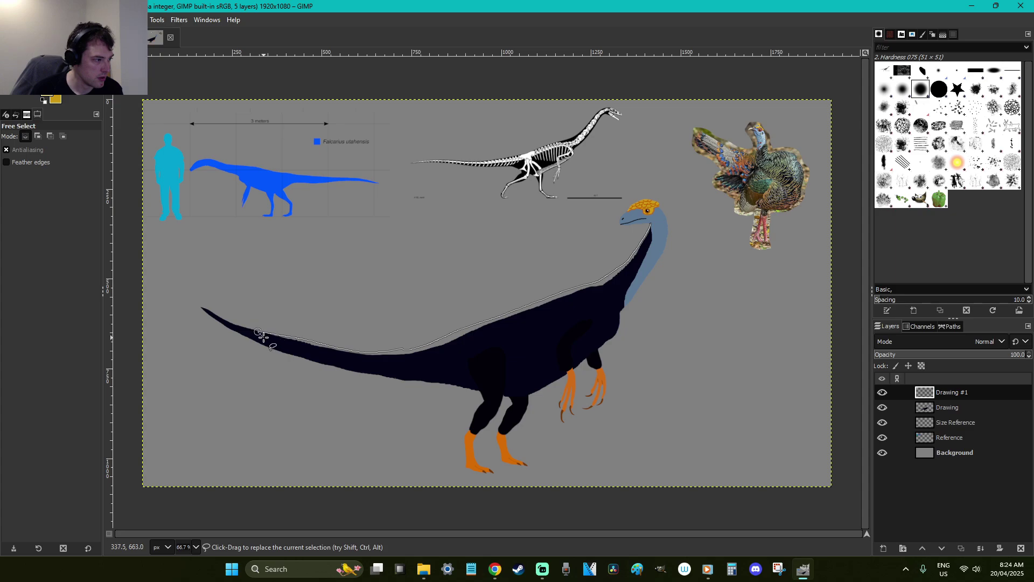
Close the free selection along the lower flank, around the front upper arm and up the border between the navy and blue neck areas
left_click_drag(327, 356, 422, 370)
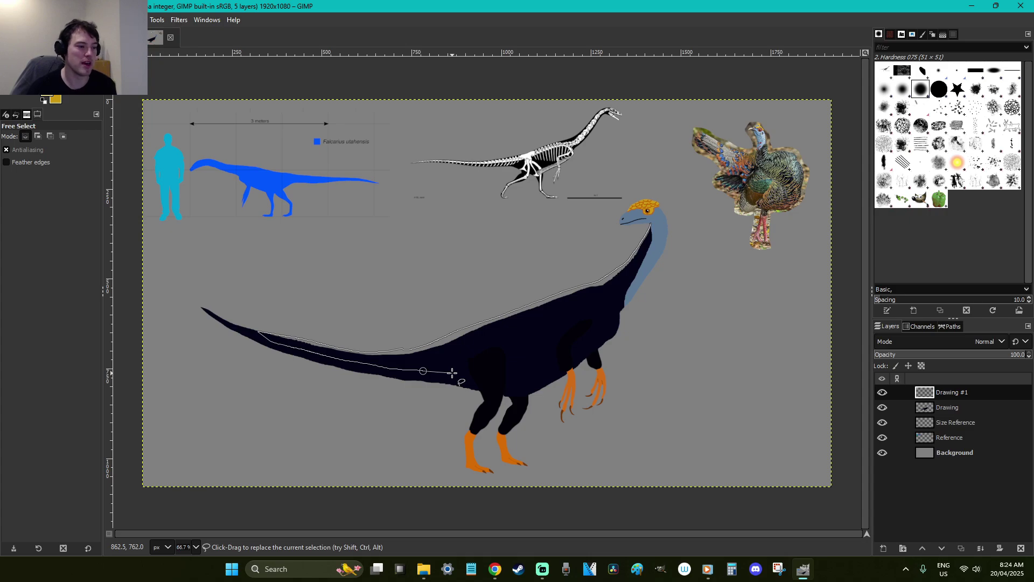
left_click_drag(452, 373, 496, 376)
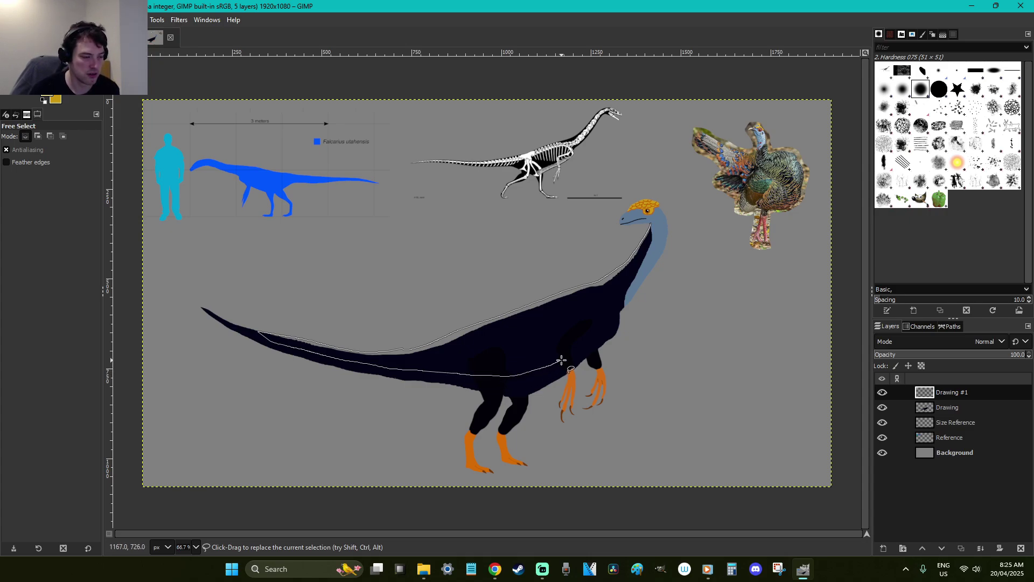
scroll(571, 359, "up", 2)
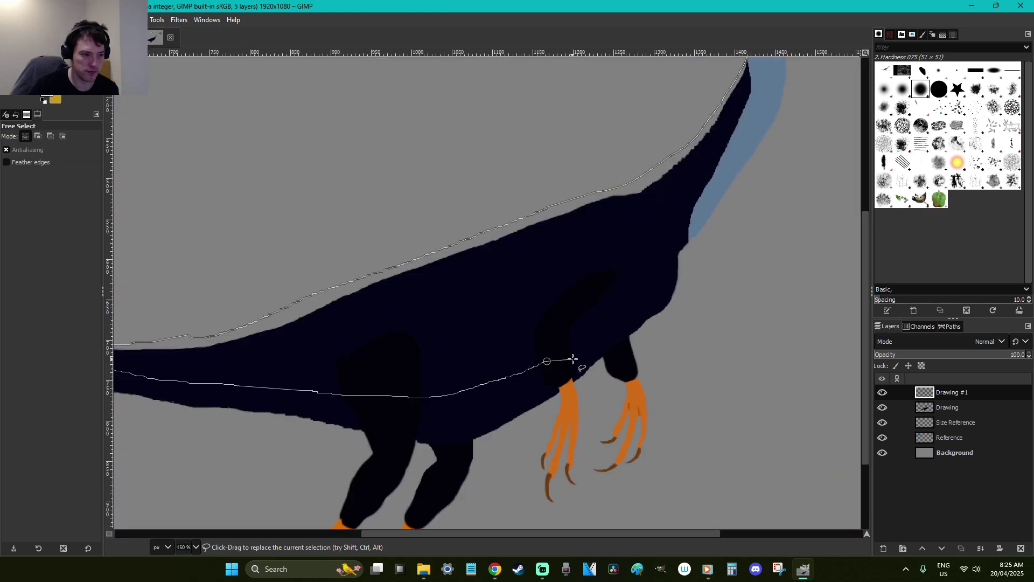
left_click_drag(547, 362, 541, 366)
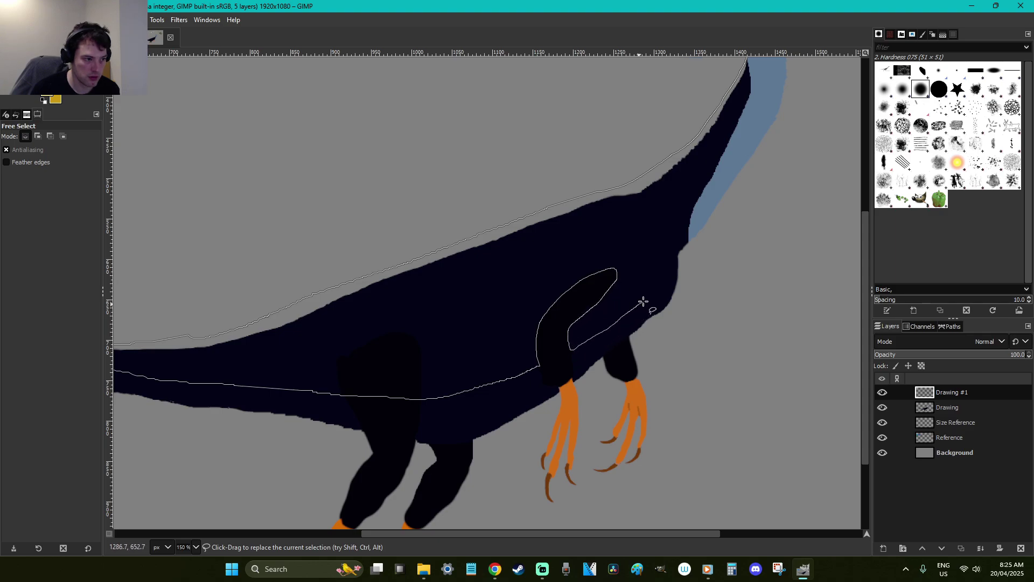
left_click(689, 241)
scroll(704, 237, "up", 3)
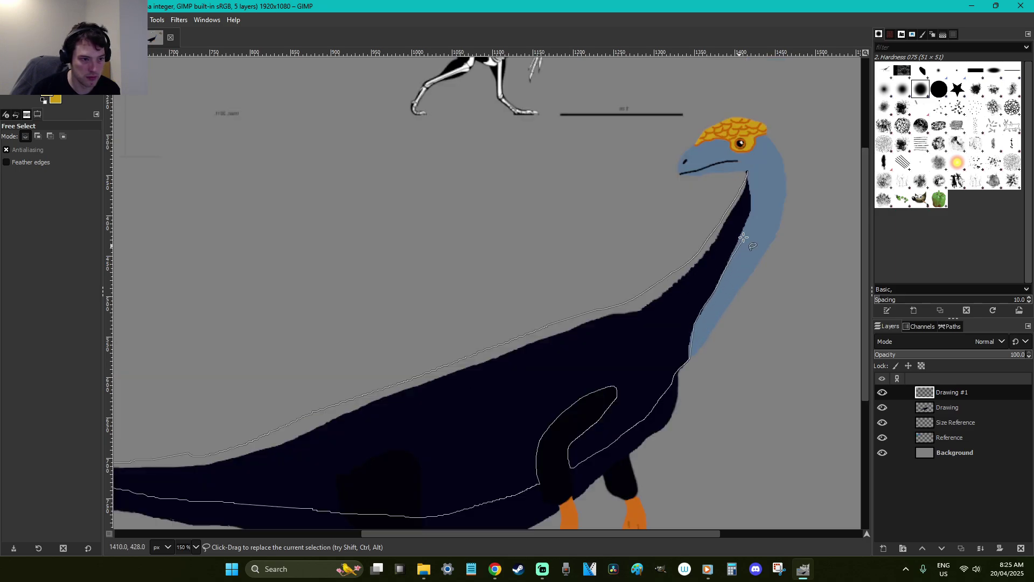
key("Return")
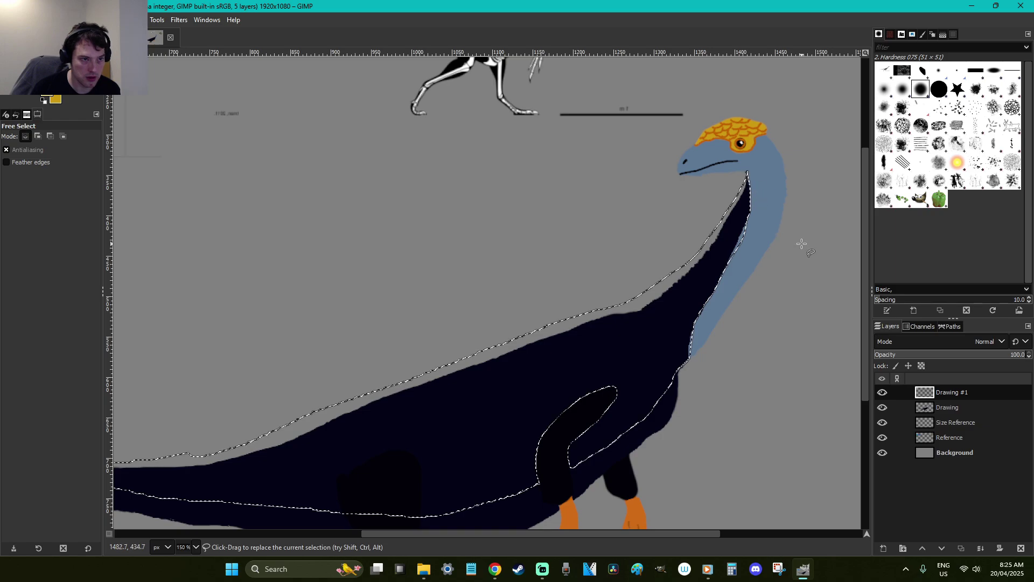
Pick the navy body colour and fill the selection with it on the new layer
key("o")
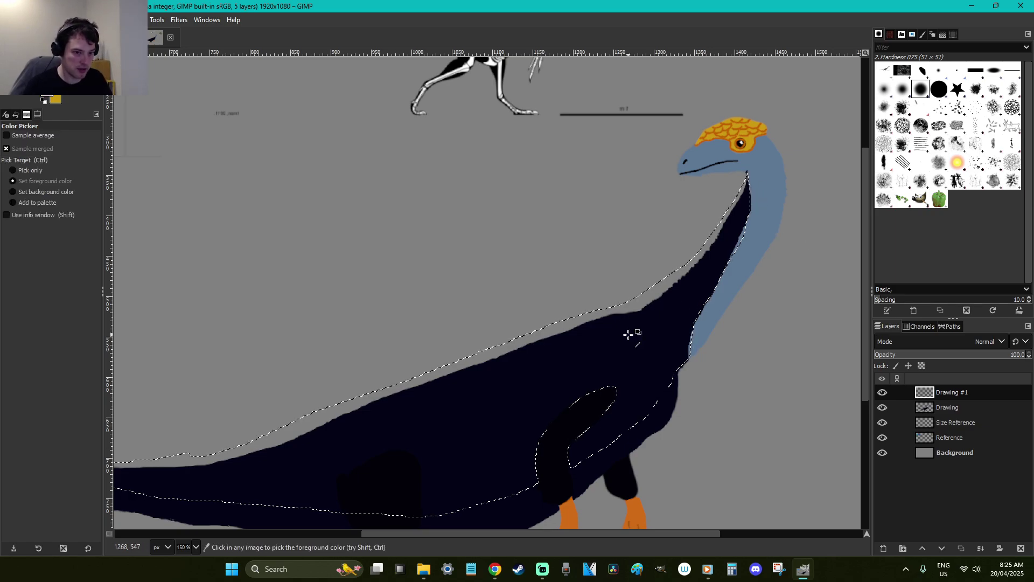
key("shift+b")
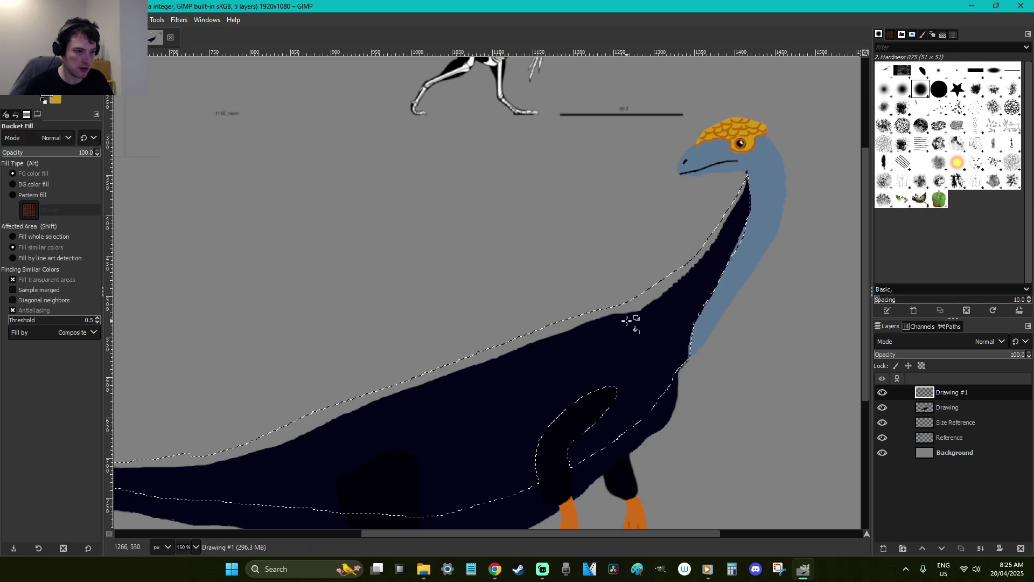
left_click(668, 349)
scroll(668, 349, "down", 4)
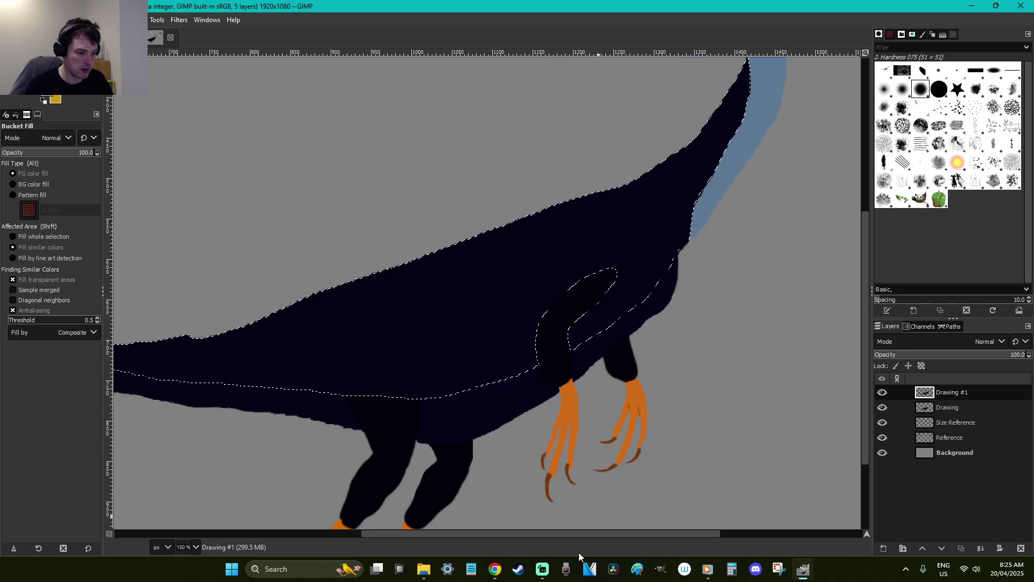
scroll(634, 536, "right", 5)
scroll(706, 521, "up", 8)
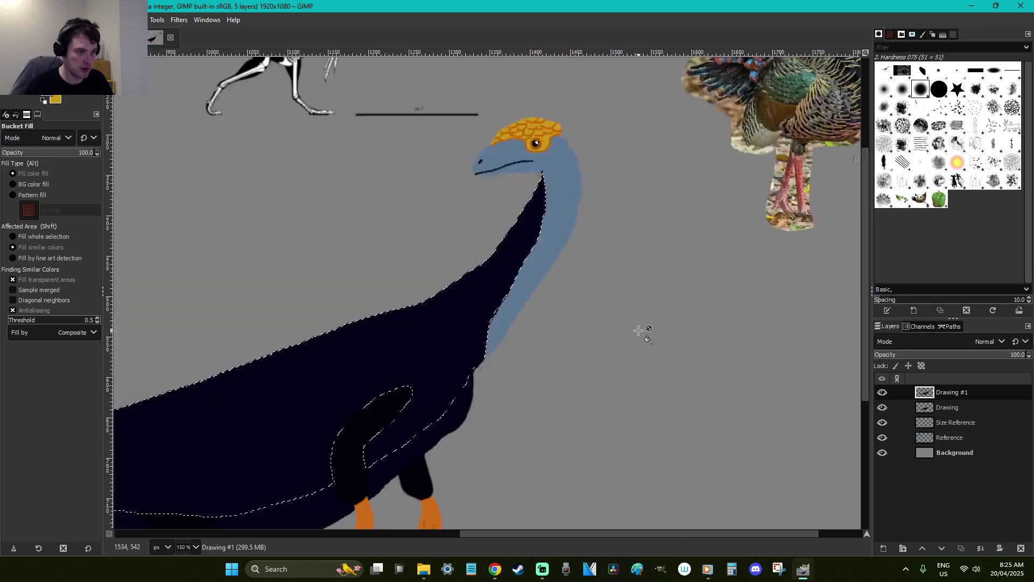
key("p")
left_click_drag(510, 395, 529, 417)
key("ctrl+z")
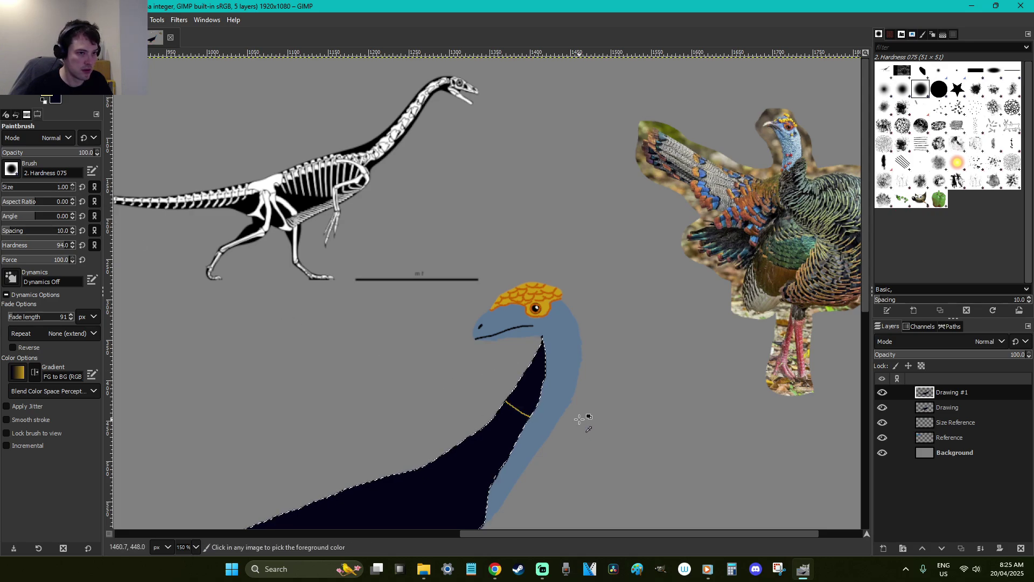
Paint thin branching golden feather lines inside the selected navy area of the upper neck with the size 1 paintbrush
key("z")
left_click(533, 371)
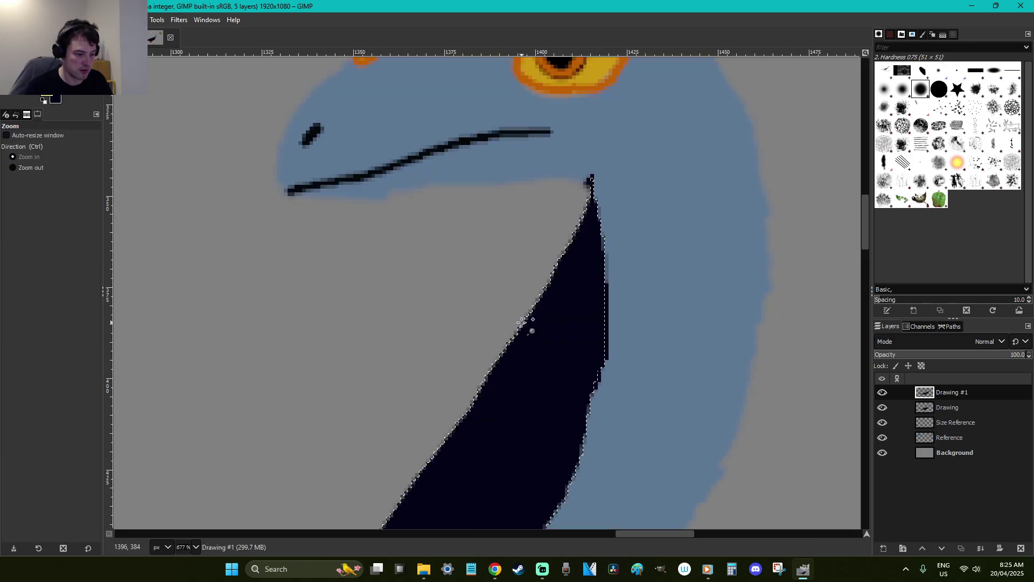
key("p")
left_click_drag(540, 296, 607, 327)
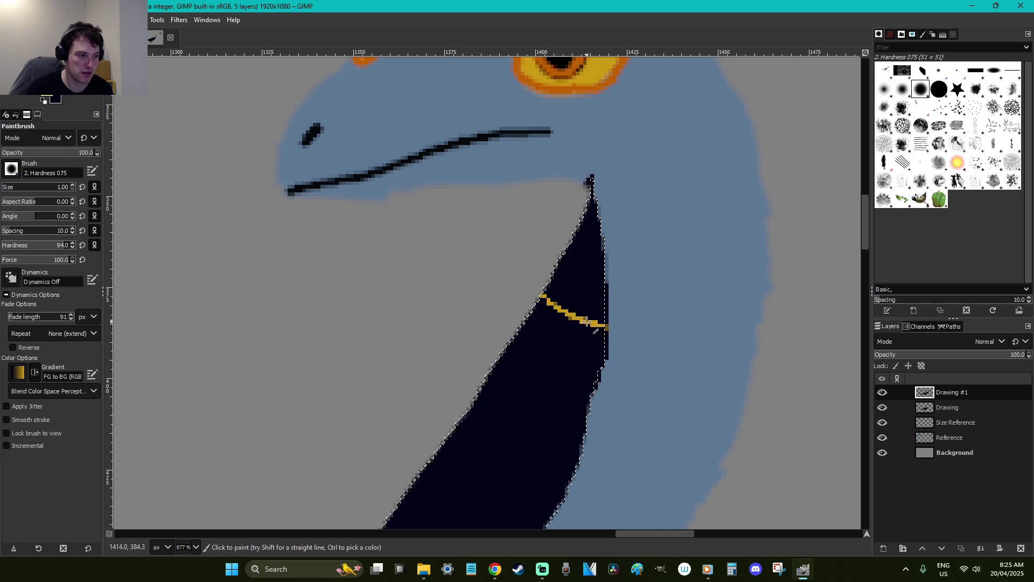
key("ctrl+z")
mouse_move(538, 270)
left_mouse_down()
mouse_move(633, 265)
mouse_move(572, 297)
mouse_move(571, 274)
mouse_move(660, 325)
mouse_move(552, 284)
mouse_move(572, 287)
mouse_move(498, 297)
mouse_move(557, 301)
mouse_move(664, 375)
mouse_move(577, 330)
mouse_move(475, 326)
mouse_move(657, 425)
mouse_move(491, 388)
mouse_move(580, 453)
left_mouse_up()
left_click_drag(568, 248, 604, 237)
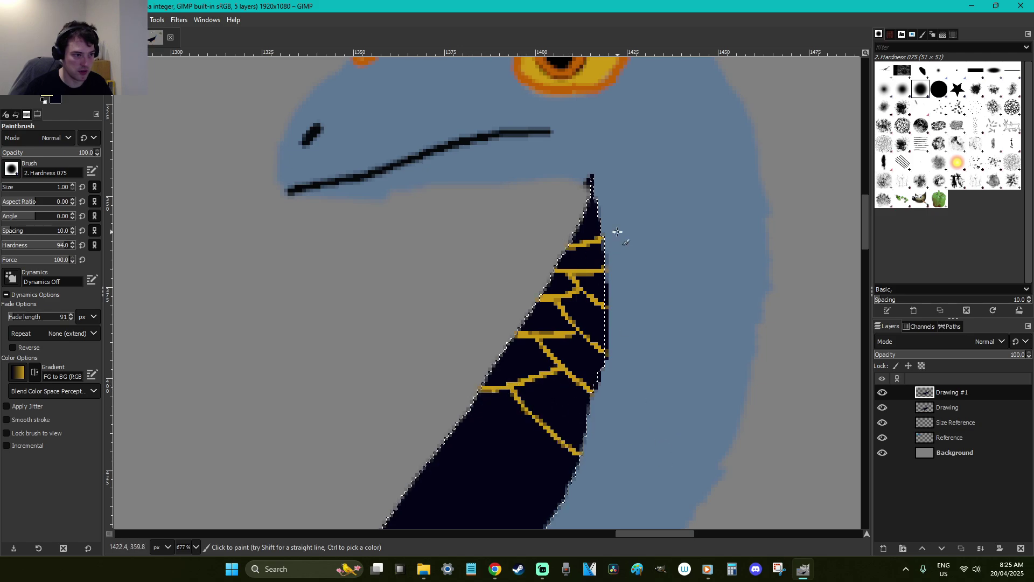
Continue the golden feather lines down the middle of the neck, alternating crosswise strokes with strokes curving to the blue border
scroll(560, 255, "down", 5)
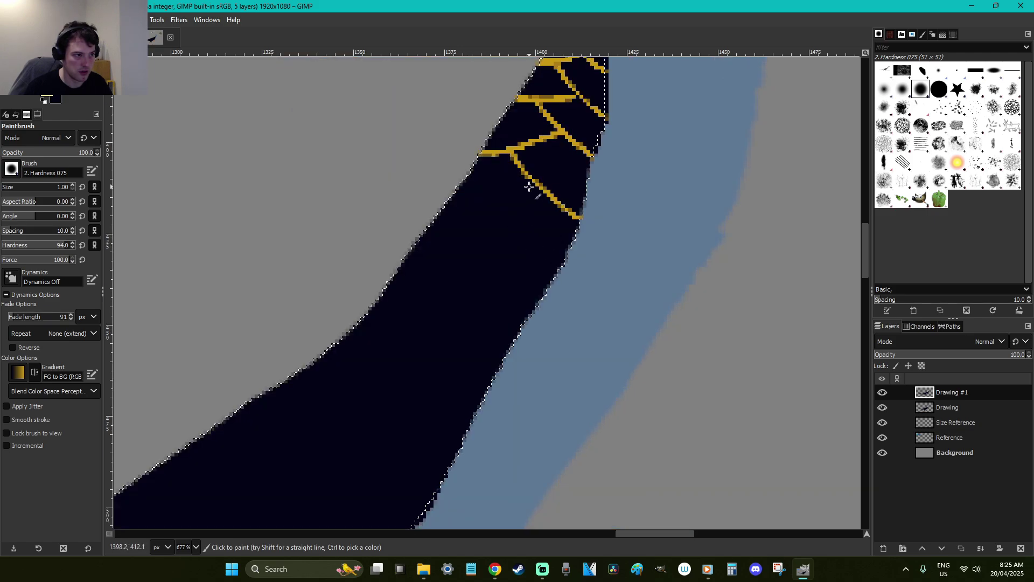
left_click_drag(528, 186, 445, 204)
mouse_move(515, 198)
left_mouse_down()
mouse_move(565, 256)
mouse_move(412, 248)
left_mouse_up()
left_click_drag(477, 247, 520, 330)
left_click_drag(488, 291, 380, 296)
left_click_drag(447, 302, 485, 392)
left_click_drag(447, 349, 314, 361)
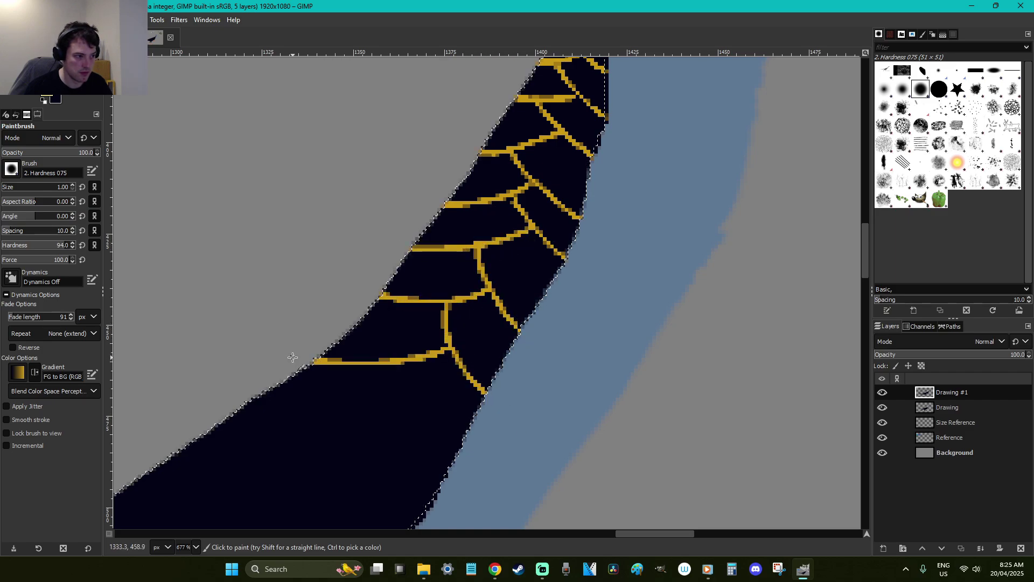
left_click_drag(403, 364, 439, 487)
Extend the golden feather pattern over the lower neck with larger, longer curved segments
scroll(455, 429, "down", 3)
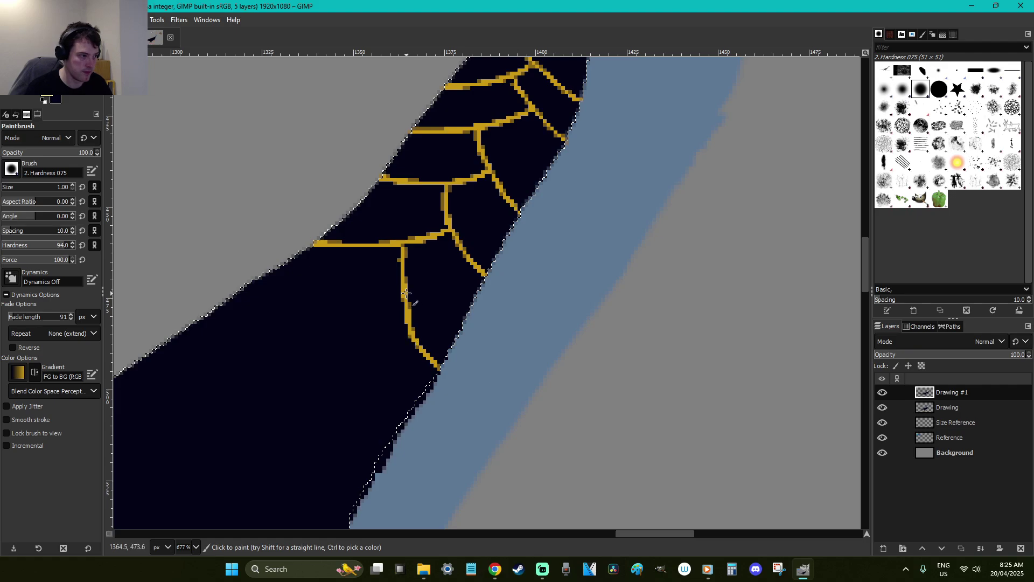
left_click_drag(405, 297, 261, 284)
mouse_move(340, 297)
left_mouse_down()
mouse_move(338, 443)
mouse_move(362, 489)
left_mouse_up()
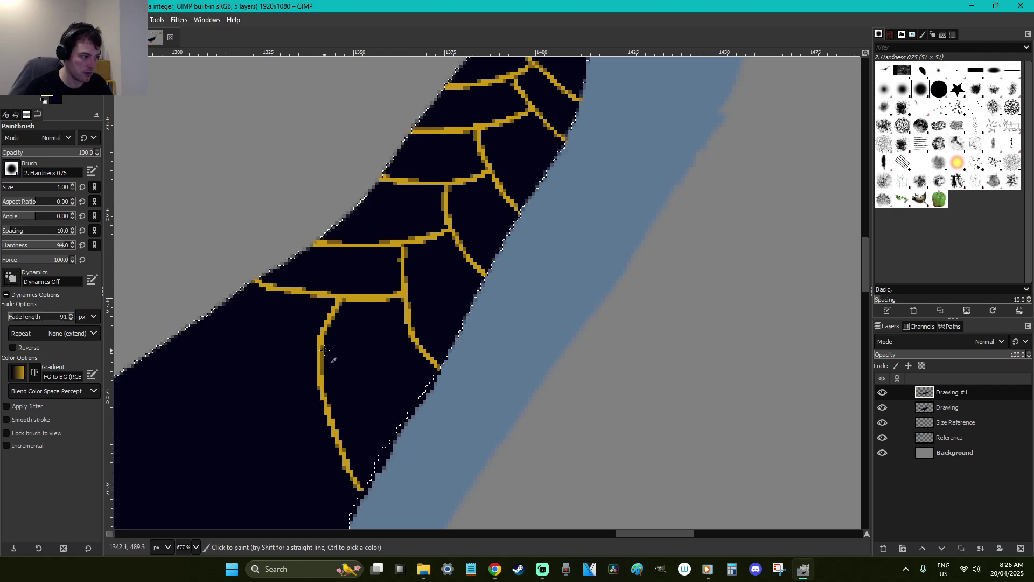
left_click_drag(319, 342, 186, 328)
mouse_move(268, 342)
left_mouse_down()
mouse_move(257, 370)
mouse_move(265, 439)
left_mouse_up()
scroll(265, 439, "down", 6)
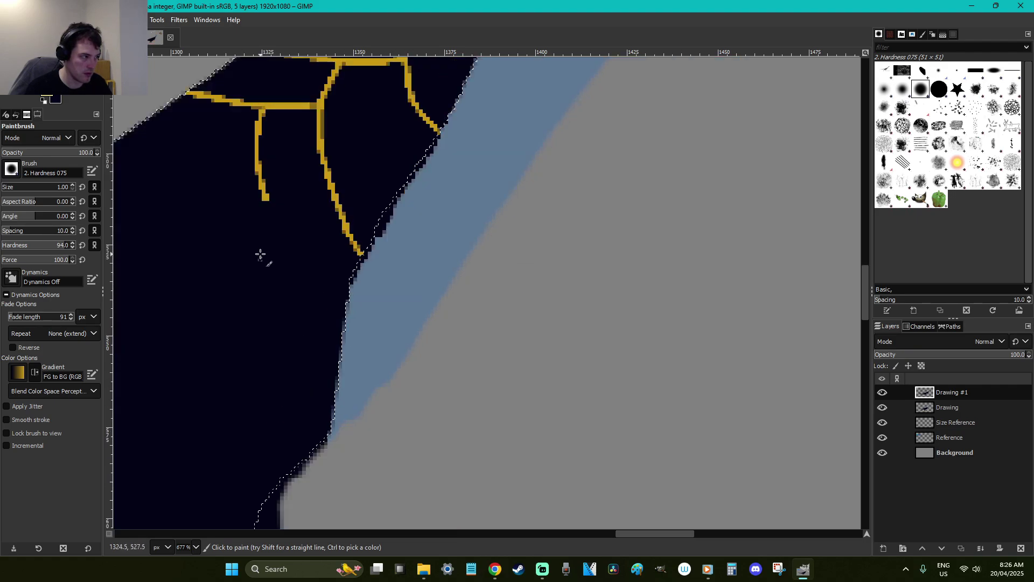
left_click_drag(265, 203, 311, 291)
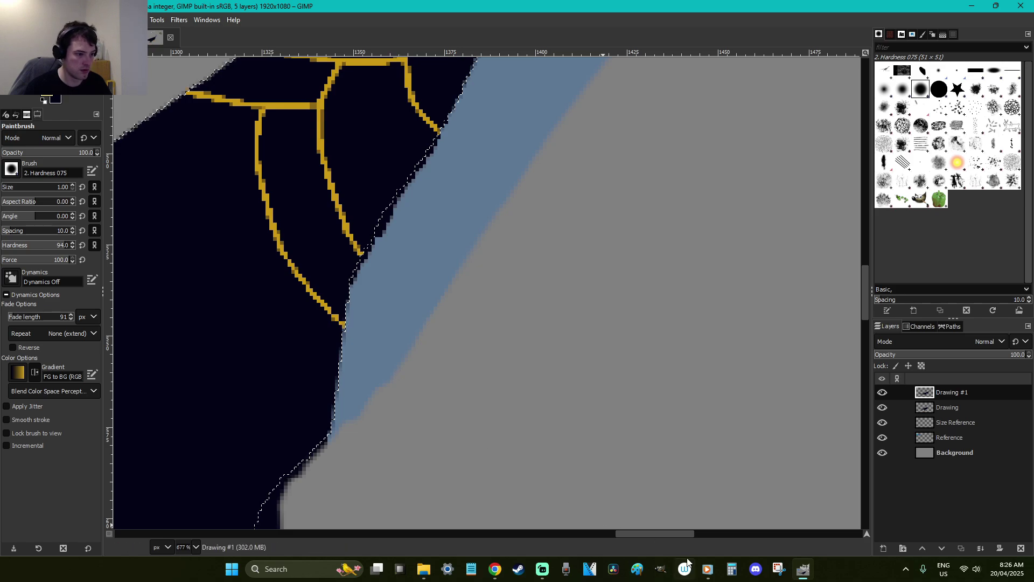
Paint long curved golden feather lines across the neck base and shoulder, branching down to the chest edge of the selection
left_click_drag(678, 534, 644, 534)
mouse_move(570, 162)
left_mouse_down()
mouse_move(475, 170)
mouse_move(421, 150)
left_mouse_up()
mouse_move(505, 178)
left_mouse_down()
mouse_move(501, 253)
mouse_move(559, 382)
mouse_move(599, 435)
left_mouse_up()
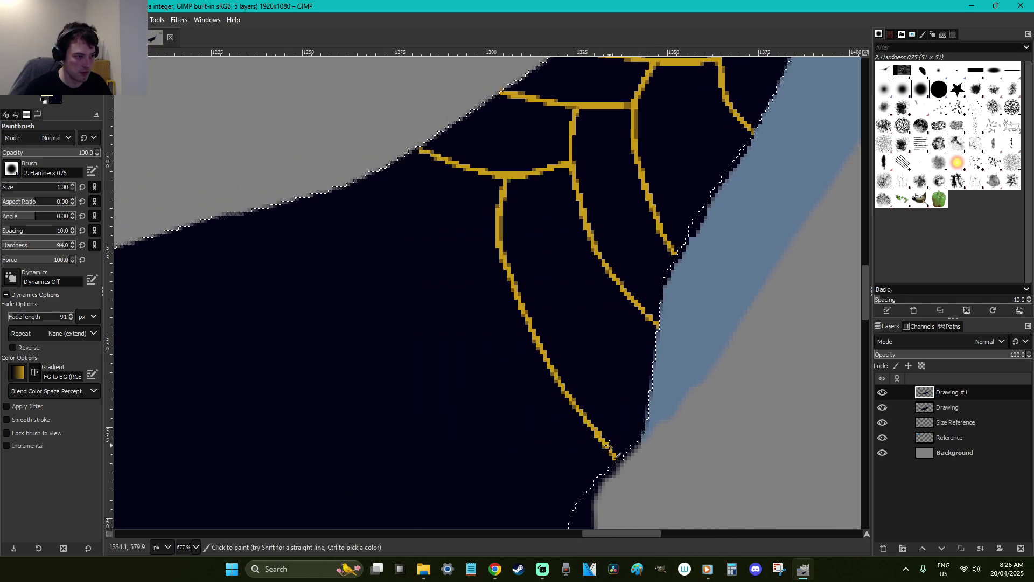
mouse_move(511, 295)
left_mouse_down()
mouse_move(352, 222)
mouse_move(329, 191)
left_mouse_up()
scroll(461, 196, "down", 3)
mouse_move(457, 162)
left_mouse_down()
mouse_move(457, 231)
mouse_move(514, 387)
mouse_move(548, 435)
left_mouse_up()
mouse_move(474, 321)
left_mouse_down()
mouse_move(307, 225)
mouse_move(230, 99)
left_mouse_up()
scroll(427, 326, "down", 3)
mouse_move(407, 180)
left_mouse_down()
mouse_move(408, 364)
mouse_move(439, 445)
left_mouse_up()
Paint golden feather lines from the front of the back to the shoulder and chest, on both sides of the front upper arm
scroll(439, 444, "down", 5, "ctrl")
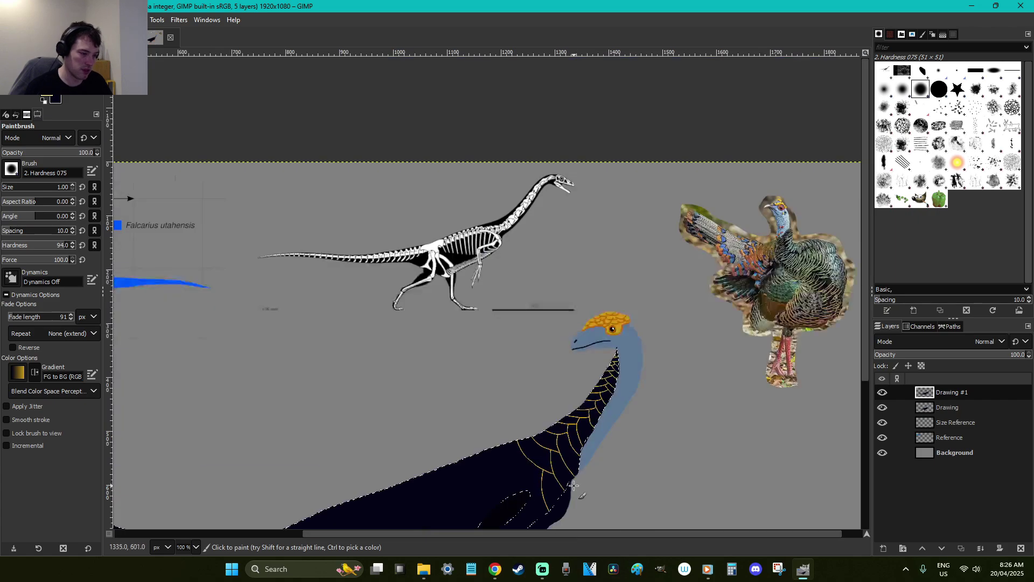
scroll(590, 472, "down", 1, "ctrl")
key("z")
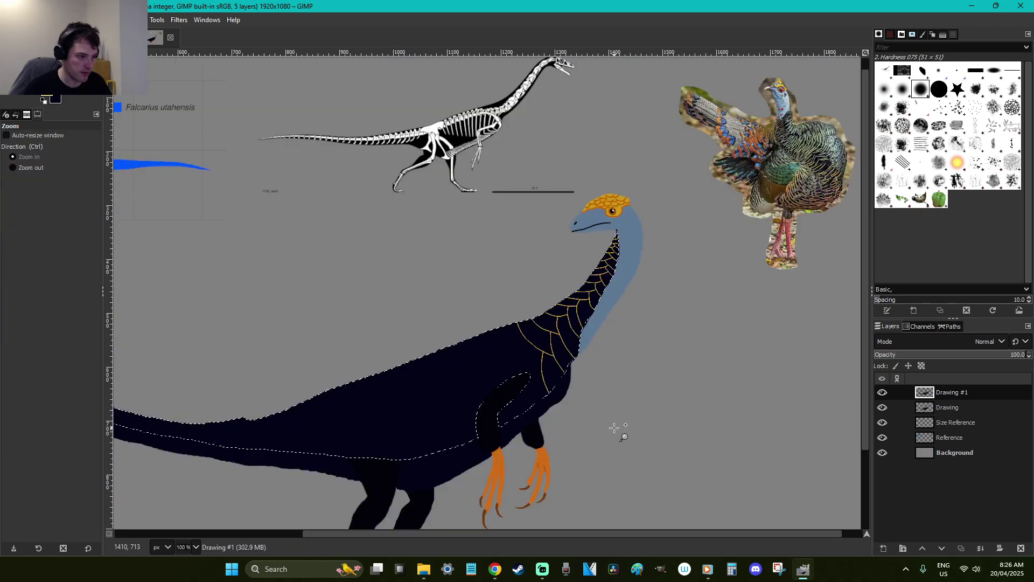
left_click_drag(619, 429, 449, 299)
key("p")
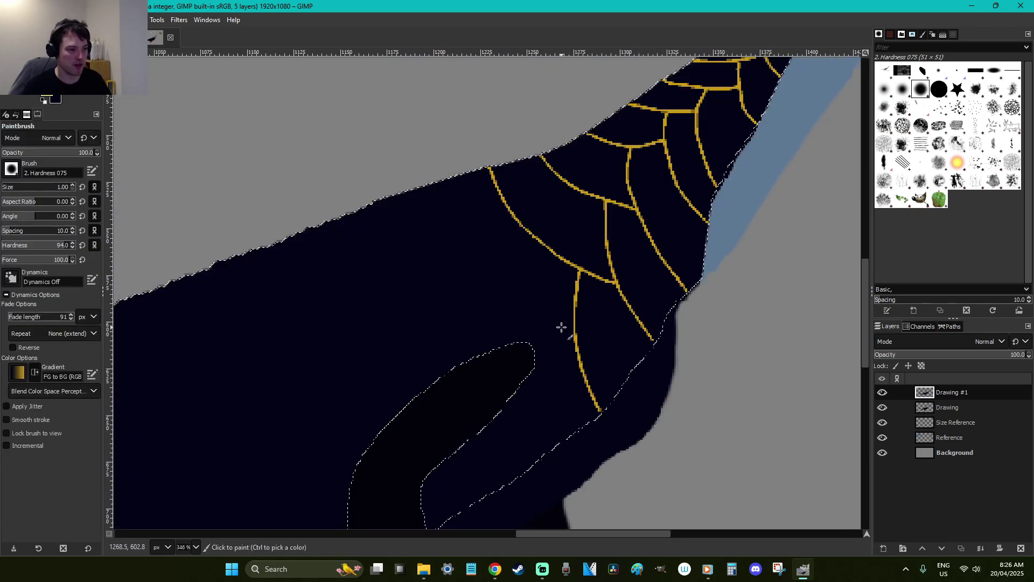
mouse_move(571, 331)
left_mouse_down()
mouse_move(445, 278)
mouse_move(373, 202)
left_mouse_up()
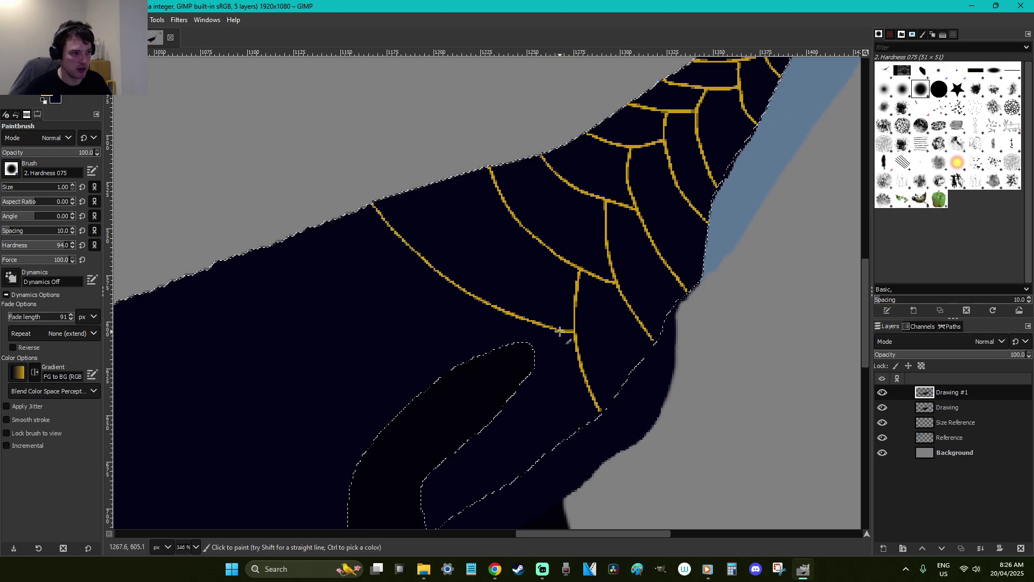
left_click_drag(532, 379, 546, 453)
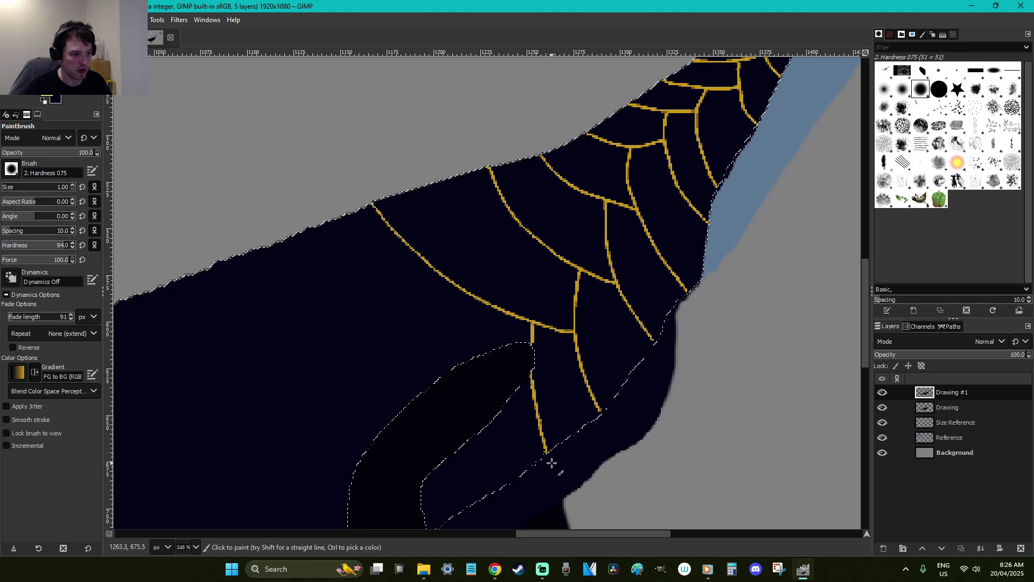
scroll(537, 399, "down", 2)
mouse_move(537, 295)
left_mouse_down()
mouse_move(418, 216)
mouse_move(328, 141)
mouse_move(307, 110)
left_mouse_up()
left_click_drag(440, 226, 469, 388)
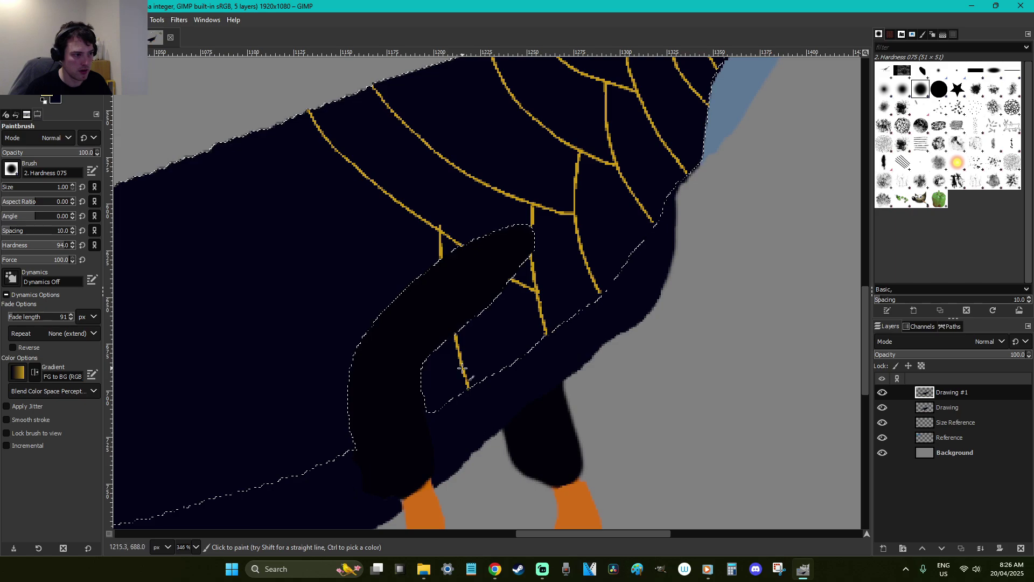
Add two long golden feather curves from the back down to the front arm, with branches down the flank behind it
left_click_drag(455, 332, 231, 139)
left_click_drag(343, 274, 366, 474)
left_click_drag(346, 375, 142, 175)
mouse_move(278, 332)
left_mouse_down()
mouse_move(270, 378)
mouse_move(269, 483)
left_mouse_up()
Paint long golden feather curves down the middle of the back behind the front arm, with branches ending at the selection's belly edge
left_click_drag(617, 534, 565, 510)
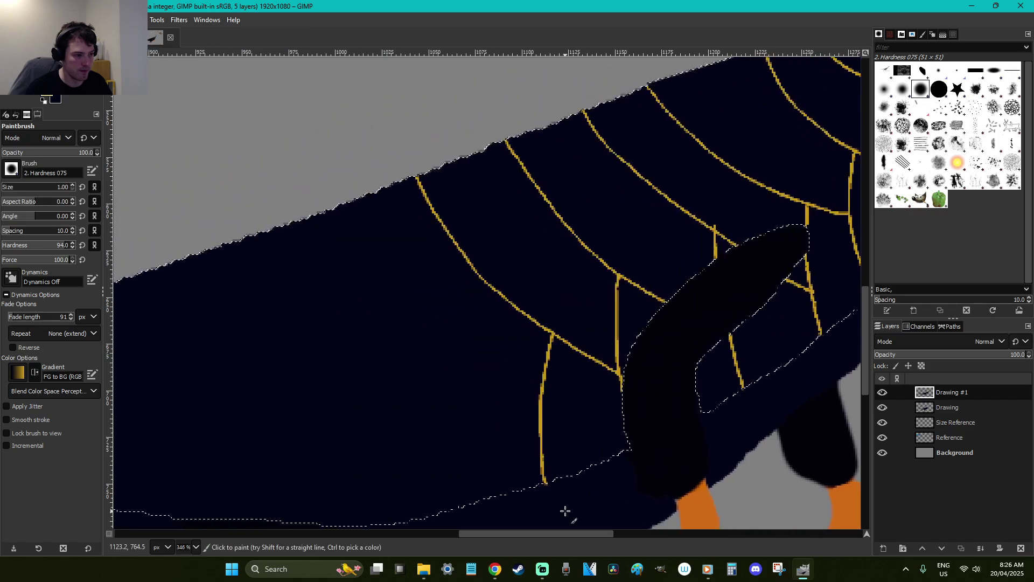
left_click_drag(540, 394, 240, 189)
scroll(307, 189, "down", 5)
mouse_move(458, 123)
left_mouse_down()
mouse_move(429, 189)
mouse_move(421, 291)
mouse_move(284, 196)
mouse_move(235, 124)
left_mouse_up()
scroll(434, 306, "up", 3)
left_click_drag(333, 240, 288, 403)
left_click_drag(307, 319, 117, 164)
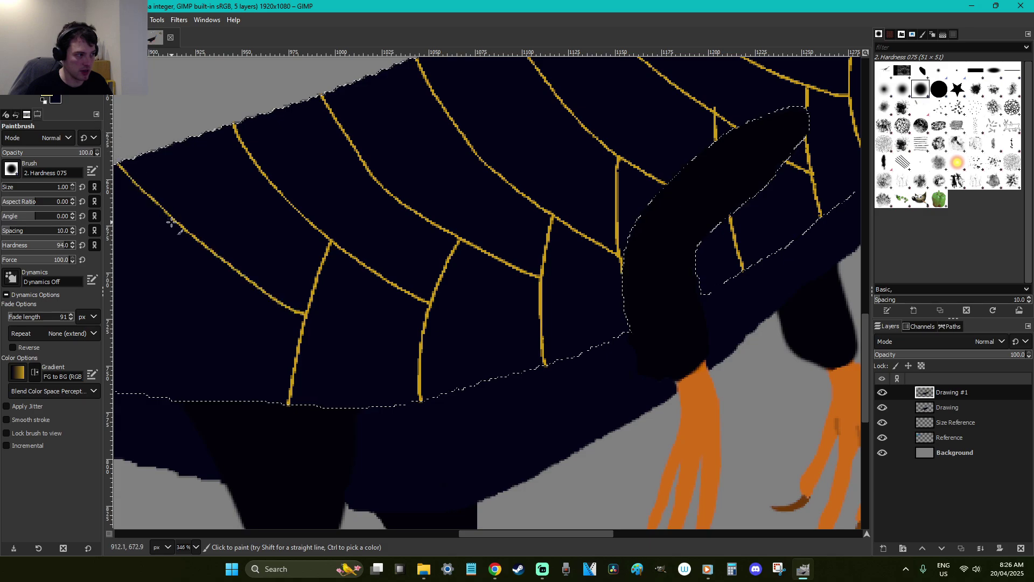
Continue the golden feather curves and their downward branches over the hips and rear back, shortening them towards the tail
left_click_drag(218, 261, 150, 396)
left_click_drag(591, 533, 525, 533)
left_click_drag(489, 312, 326, 210)
left_click_drag(394, 270, 316, 381)
left_click_drag(354, 328, 264, 238)
left_click_drag(298, 283, 236, 375)
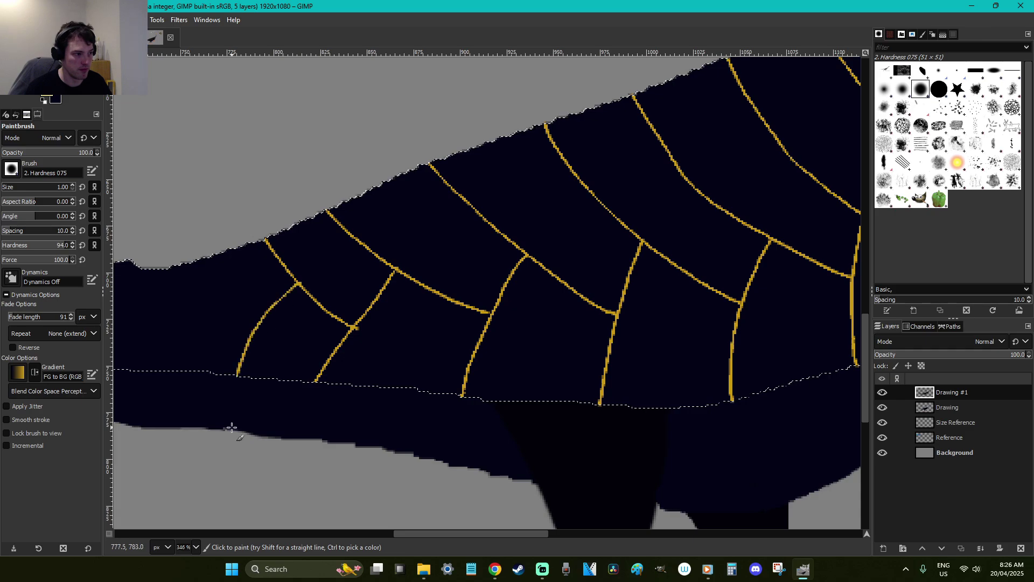
Paint progressively shorter golden feather curves and branches over the tail base, redoing the stroke that goes wrong
mouse_move(252, 329)
left_mouse_down()
mouse_move(177, 267)
mouse_move(190, 310)
mouse_move(147, 369)
left_mouse_up()
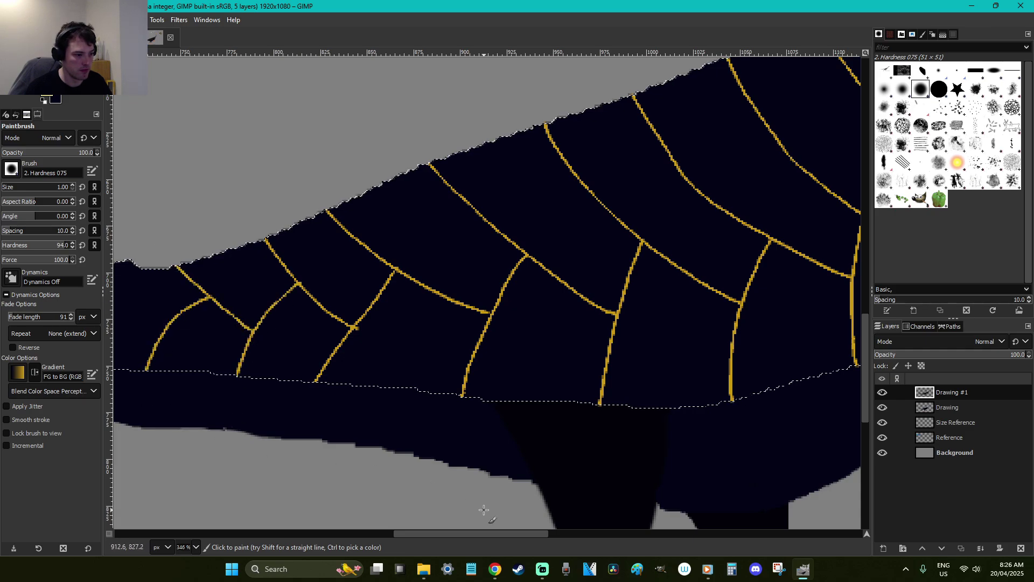
left_click_drag(503, 532, 426, 522)
mouse_move(528, 323)
left_mouse_down()
mouse_move(460, 267)
mouse_move(407, 359)
left_mouse_up()
mouse_move(438, 323)
left_mouse_down()
mouse_move(377, 274)
mouse_move(318, 340)
left_mouse_up()
mouse_move(320, 282)
left_mouse_down()
mouse_move(358, 312)
mouse_move(279, 303)
mouse_move(241, 326)
mouse_move(252, 275)
mouse_move(162, 312)
left_mouse_up()
key("ctrl+z")
left_click_drag(263, 286, 160, 313)
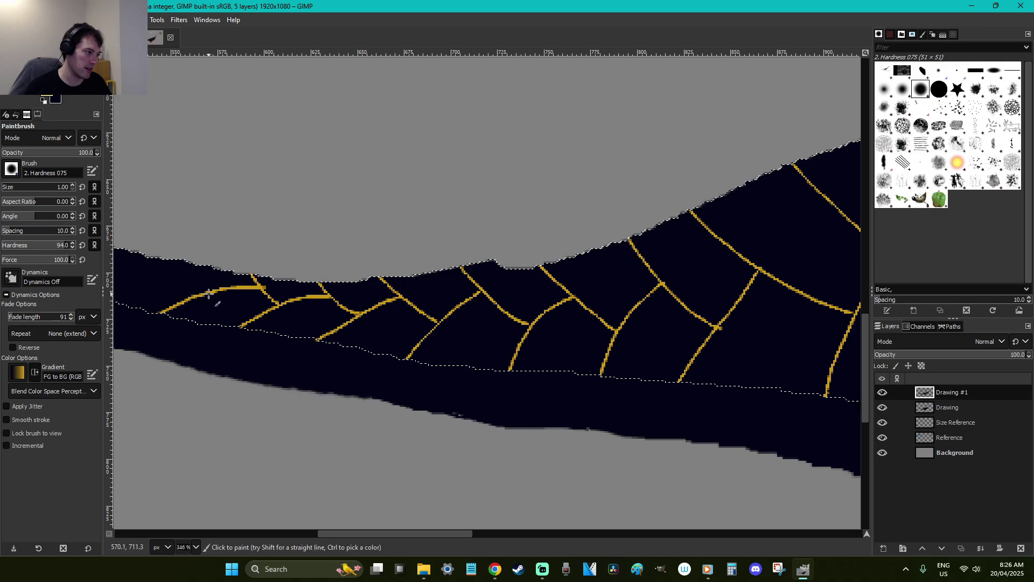
Extend the branching golden feather pattern along the middle of the tail with small curved strokes
scroll(443, 530, "left", 5)
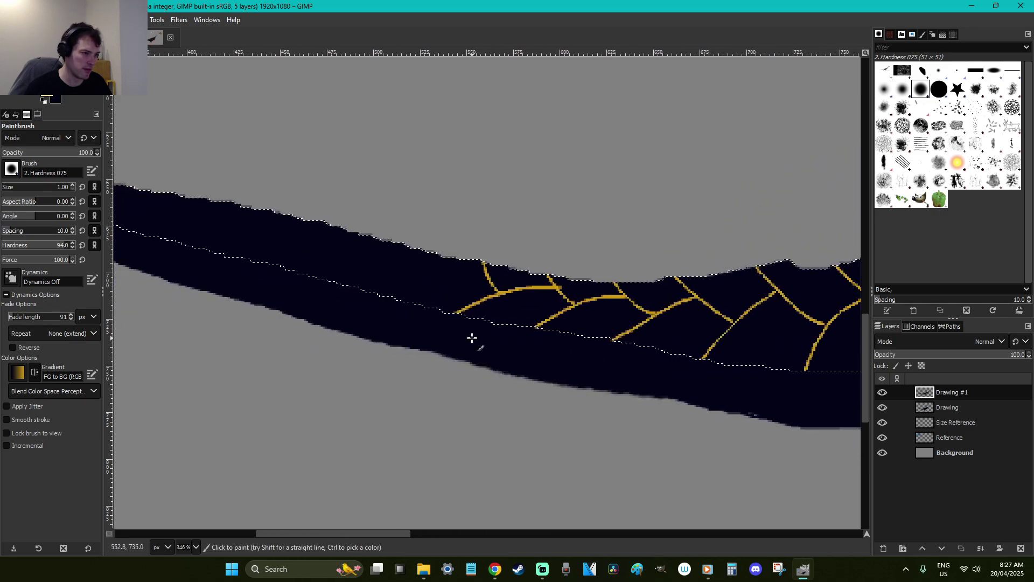
left_click_drag(487, 275, 387, 295)
left_click_drag(408, 247, 428, 271)
mouse_move(407, 254)
left_mouse_down()
mouse_move(322, 277)
mouse_move(323, 221)
mouse_move(253, 262)
mouse_move(261, 211)
mouse_move(209, 246)
left_mouse_up()
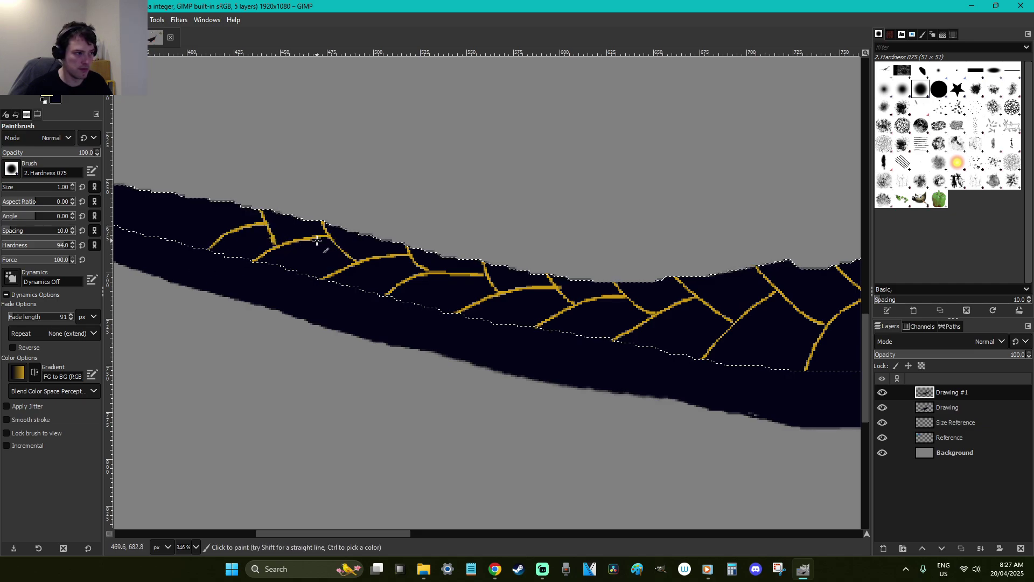
Paint the last small golden feather branches along the outer tail up to the pointed end of the selection
scroll(321, 252, "up", 3)
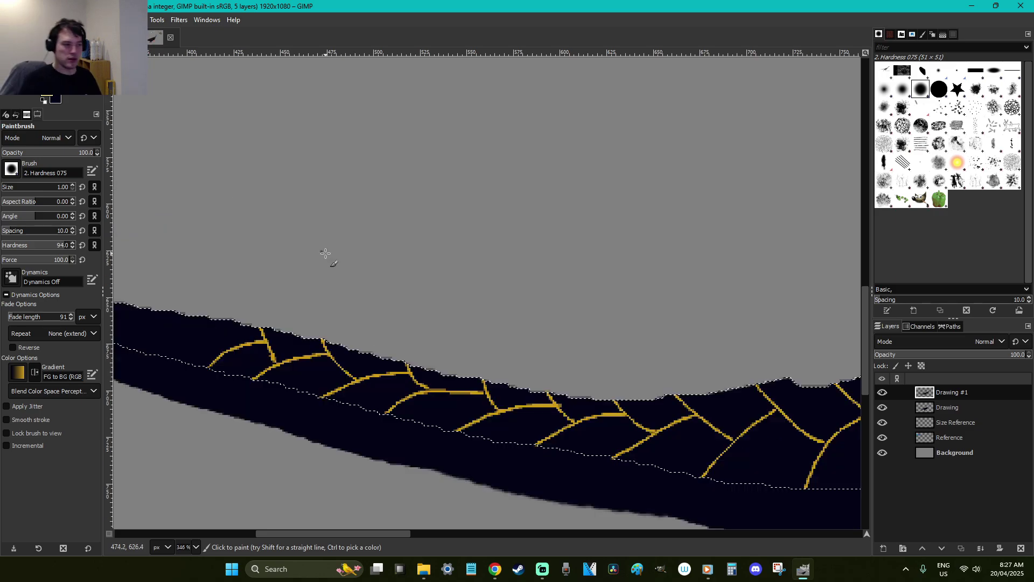
left_click_drag(387, 536, 329, 534)
mouse_move(492, 322)
left_mouse_down()
mouse_move(442, 355)
mouse_move(431, 307)
mouse_move(398, 344)
mouse_move(381, 299)
mouse_move(366, 329)
mouse_move(354, 295)
left_mouse_up()
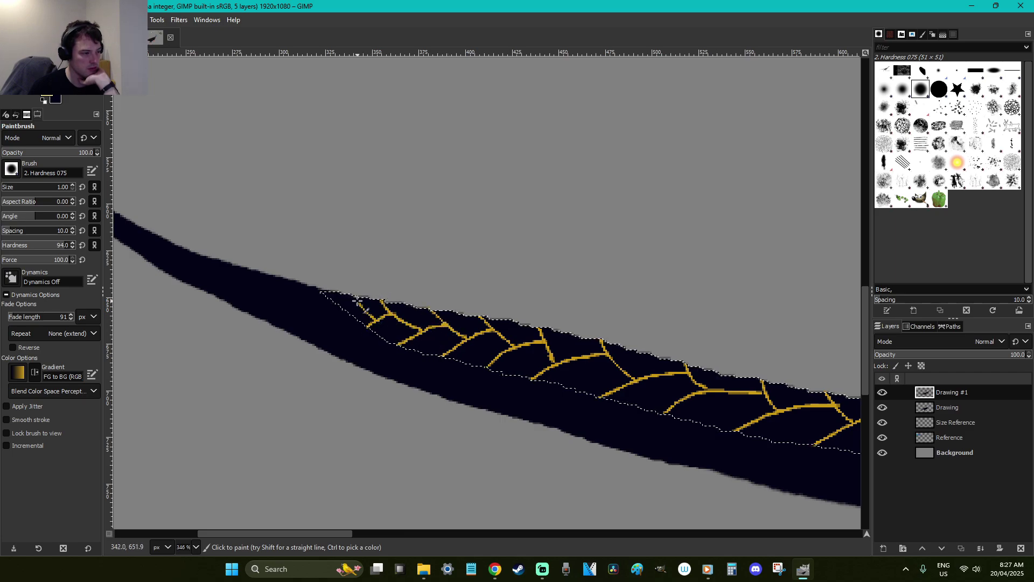
View the whole illustration without the selection outline to check the golden feather pattern, then restore the selection
key("r")
left_click(485, 281)
scroll(486, 281, "down", 8)
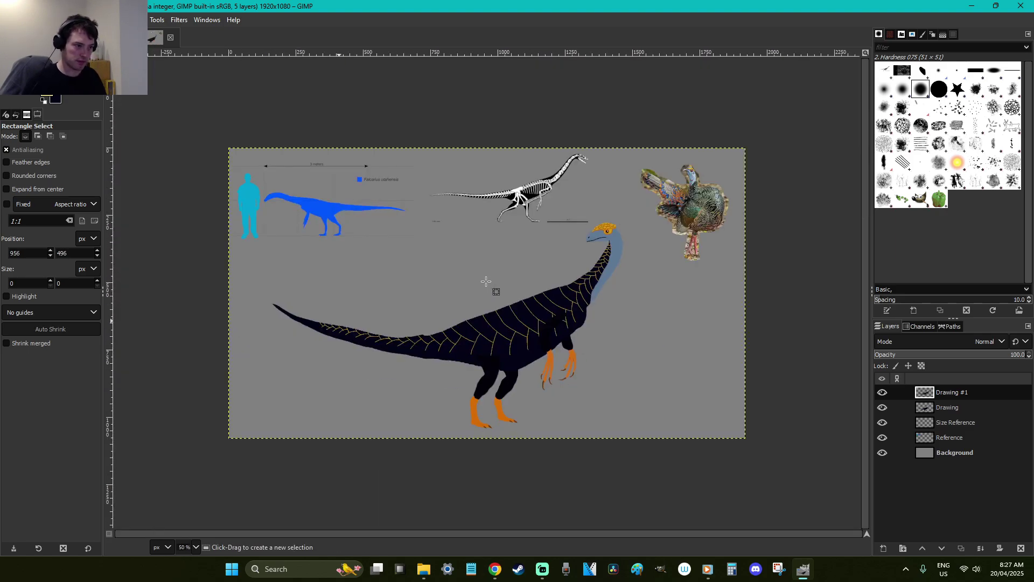
left_click(515, 317)
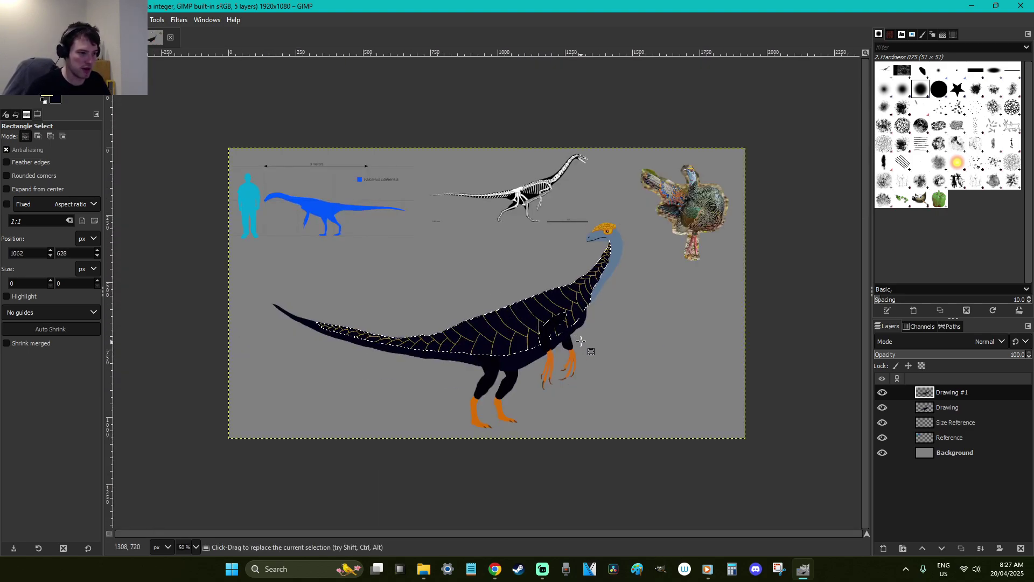
Paint additional golden curves between the existing feather lines along the back, from the shoulder to the hips
key("z")
left_click_drag(618, 353, 444, 250)
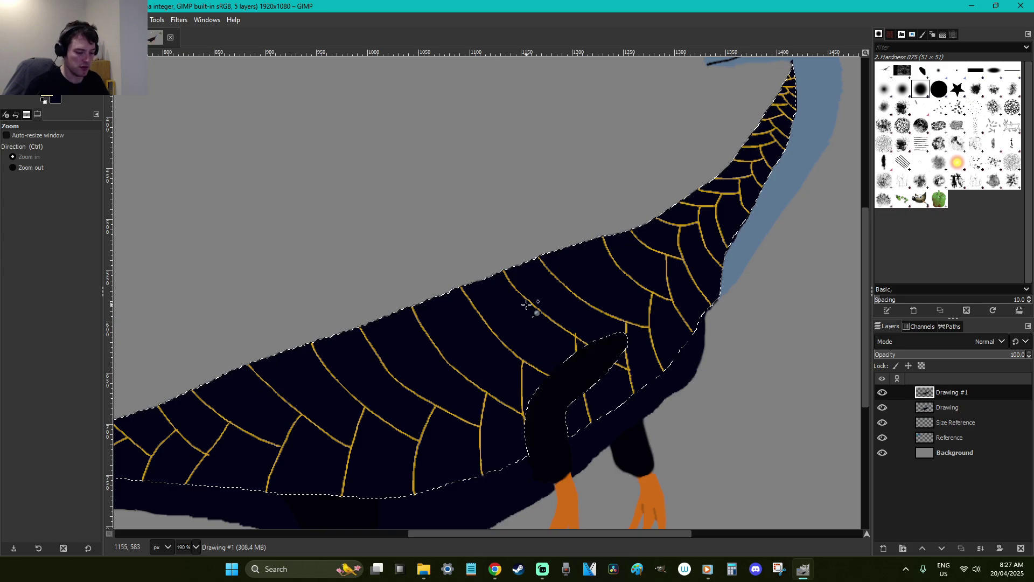
key("p")
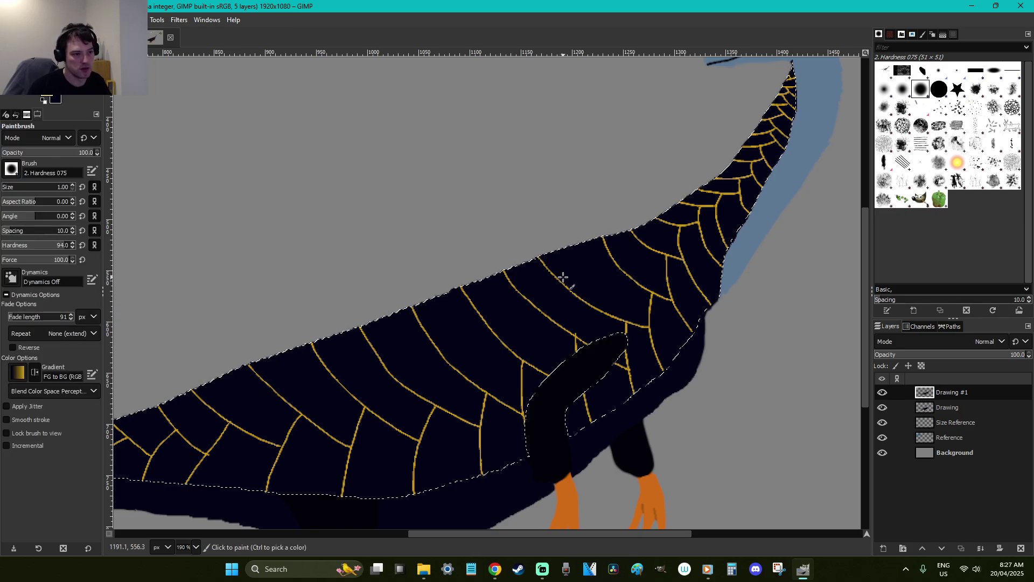
mouse_move(555, 250)
left_mouse_down()
mouse_move(629, 279)
mouse_move(637, 293)
mouse_move(558, 246)
left_mouse_up()
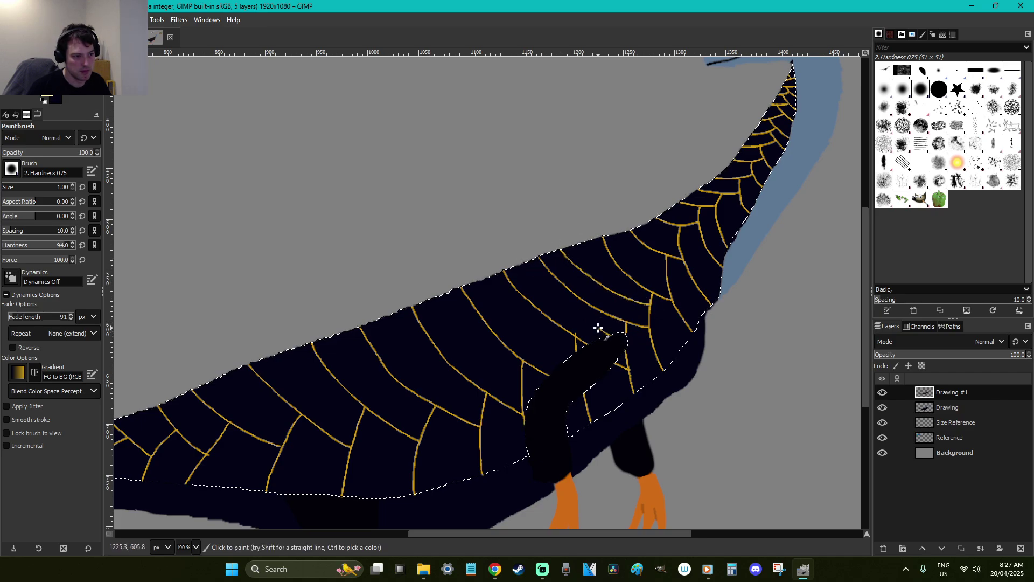
left_click_drag(542, 290, 511, 258)
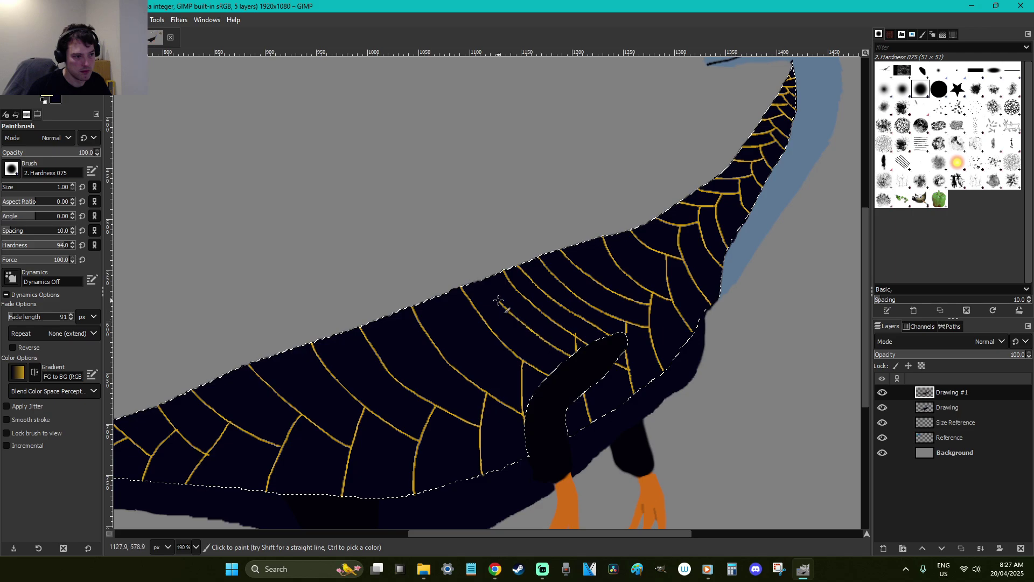
left_click_drag(445, 320, 422, 285)
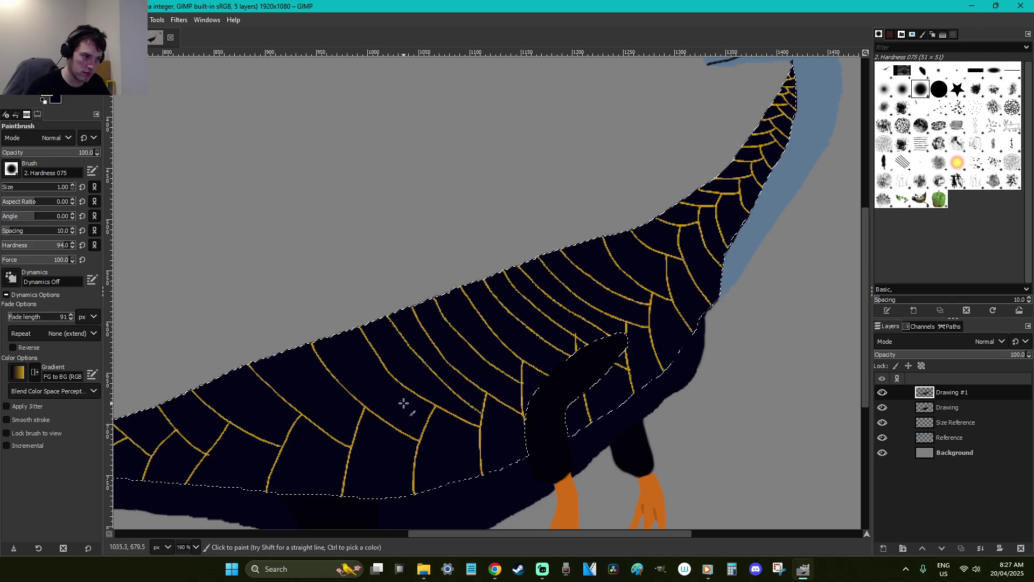
left_click_drag(357, 369, 333, 334)
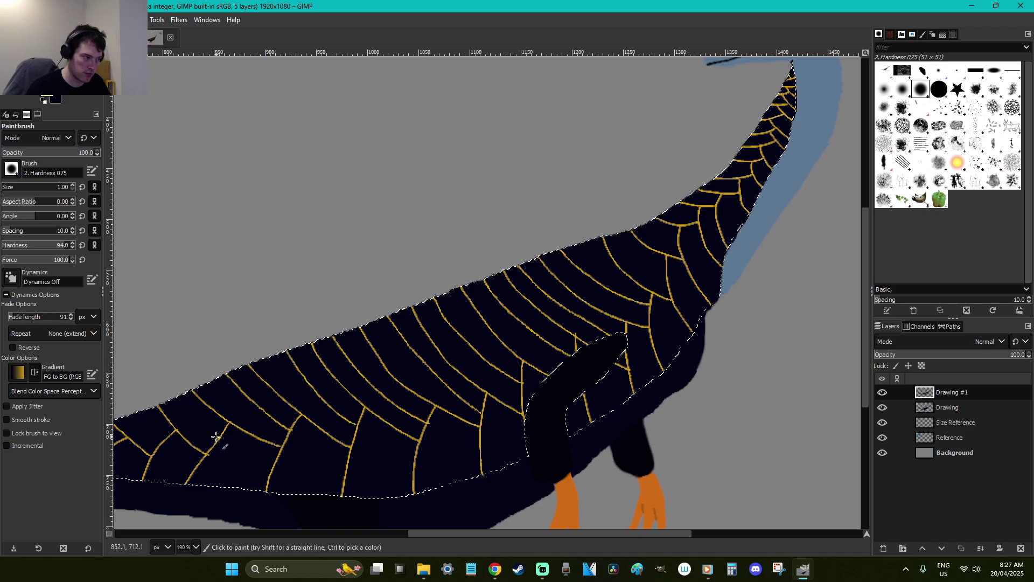
Add golden in-between lines to the lower feather row, from the chest around the front arm to the hips
scroll(261, 426, "down", 3)
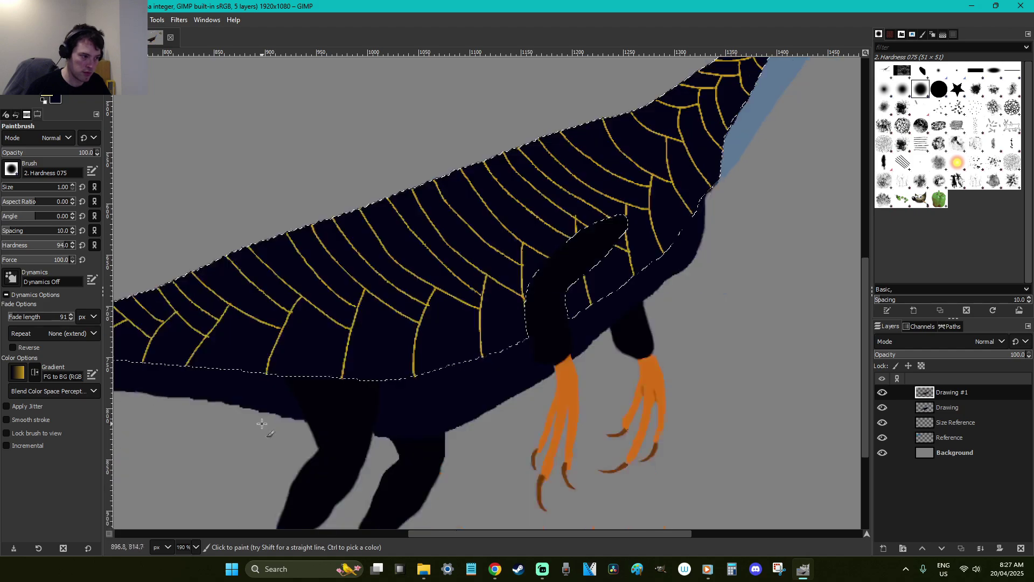
mouse_move(525, 535)
left_mouse_down()
mouse_move(405, 512)
mouse_move(542, 517)
mouse_move(555, 501)
left_mouse_up()
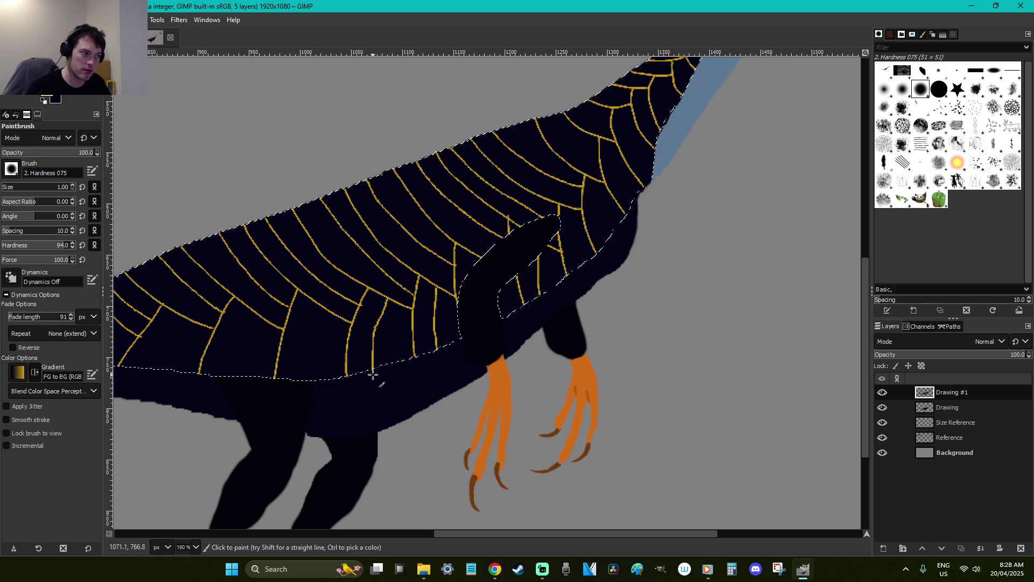
left_click_drag(310, 356, 310, 370)
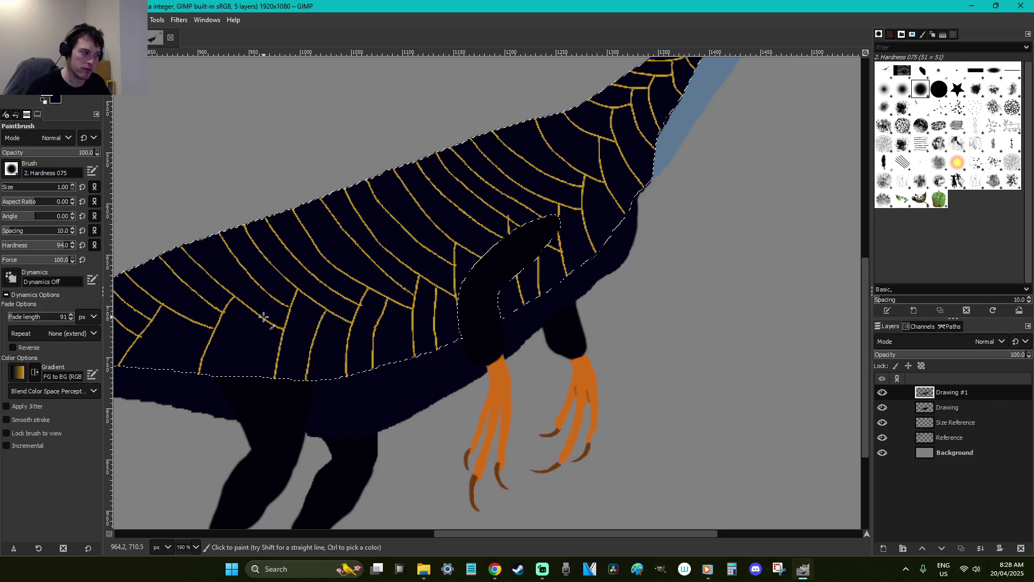
left_click_drag(245, 336, 227, 376)
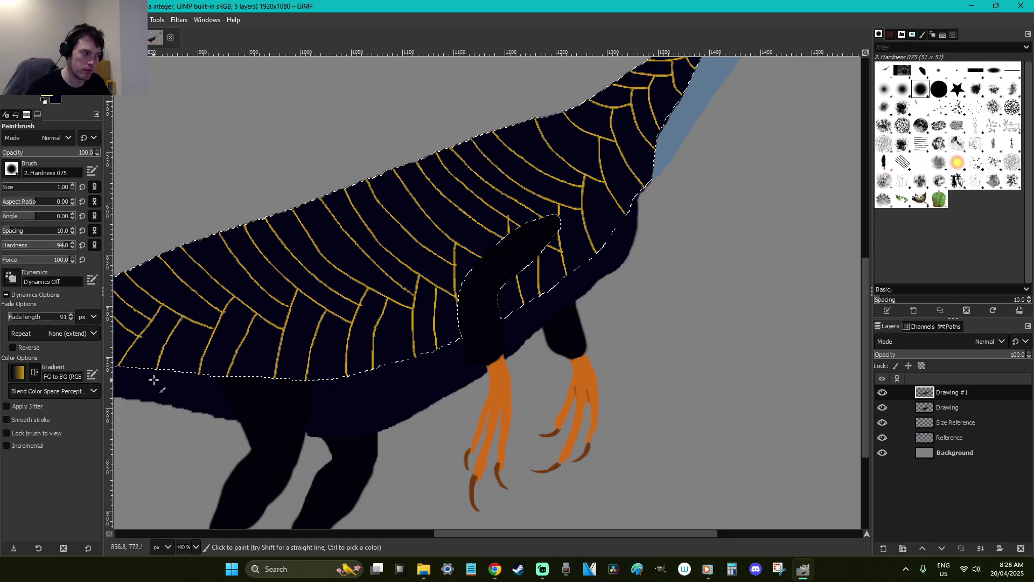
Select the navy areas between the golden feather lines by colour
scroll(541, 315, "up", 5)
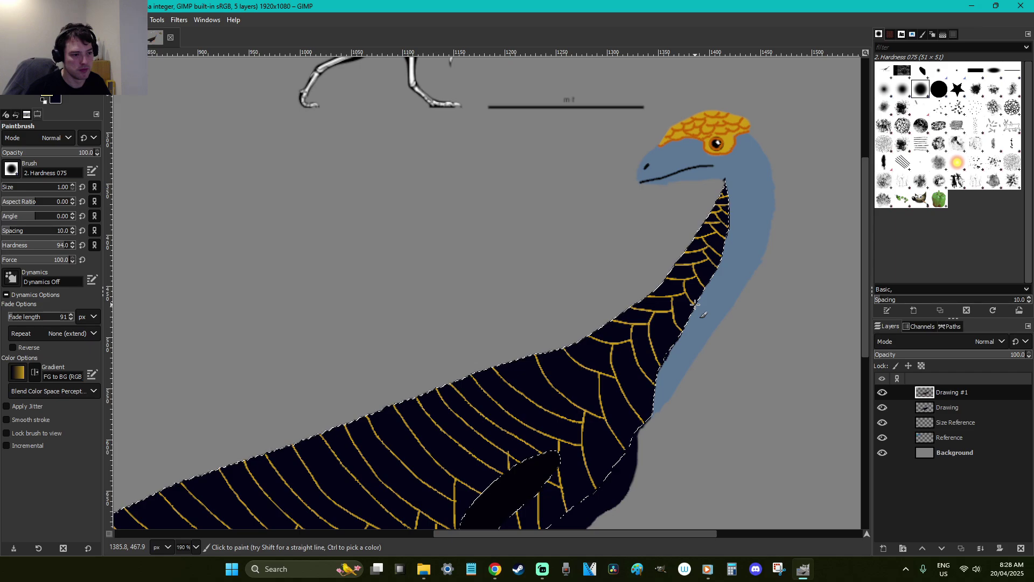
key("shift+o")
left_click(638, 380)
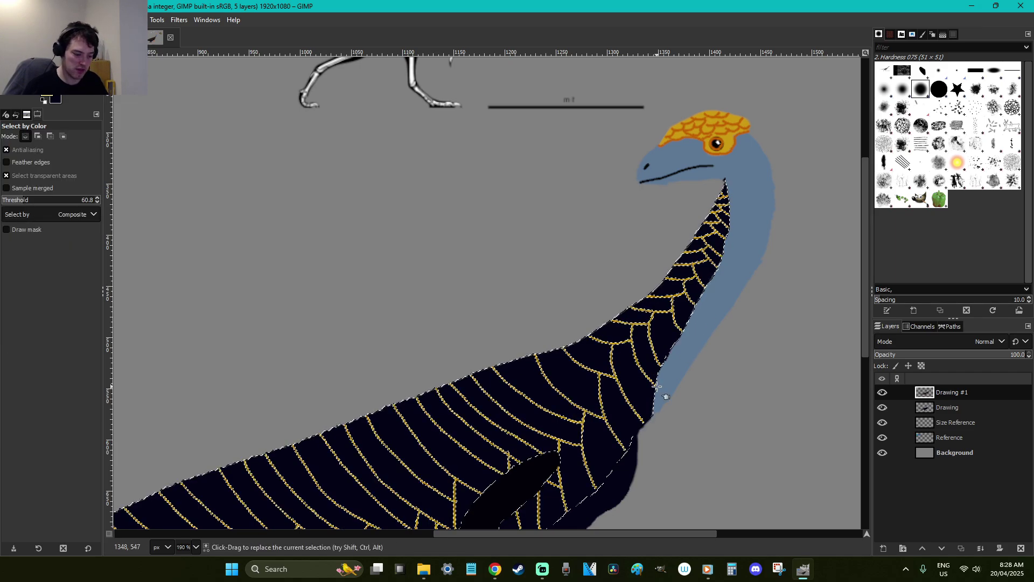
Try painting thin golden strokes lengthwise across the feather lines, from the upper neck down to the shoulder
key("p")
mouse_move(696, 274)
left_mouse_down()
mouse_move(710, 241)
mouse_move(667, 295)
left_mouse_up()
mouse_move(706, 252)
left_mouse_down()
mouse_move(652, 319)
mouse_move(665, 330)
left_mouse_up()
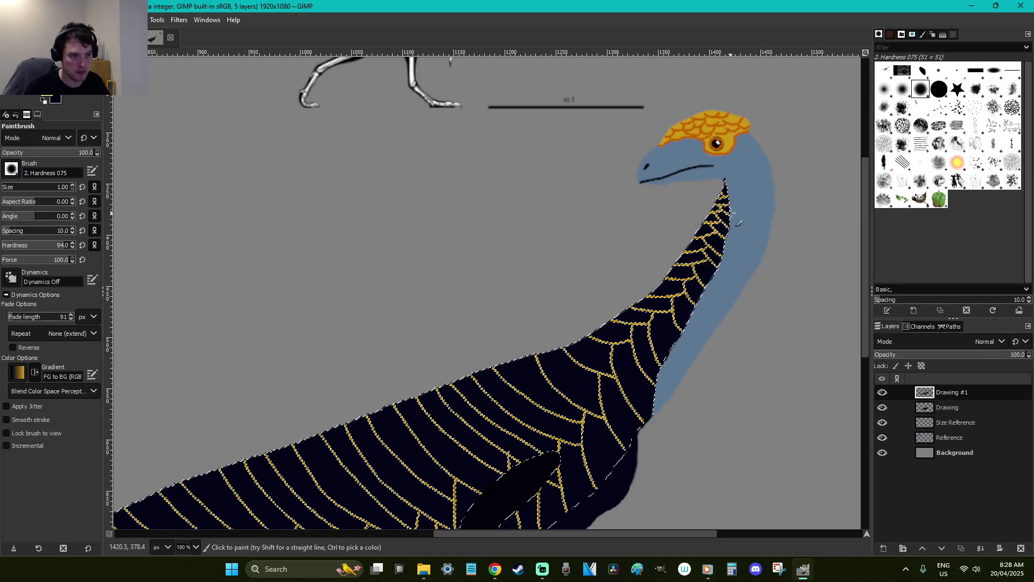
left_click_drag(725, 215, 683, 300)
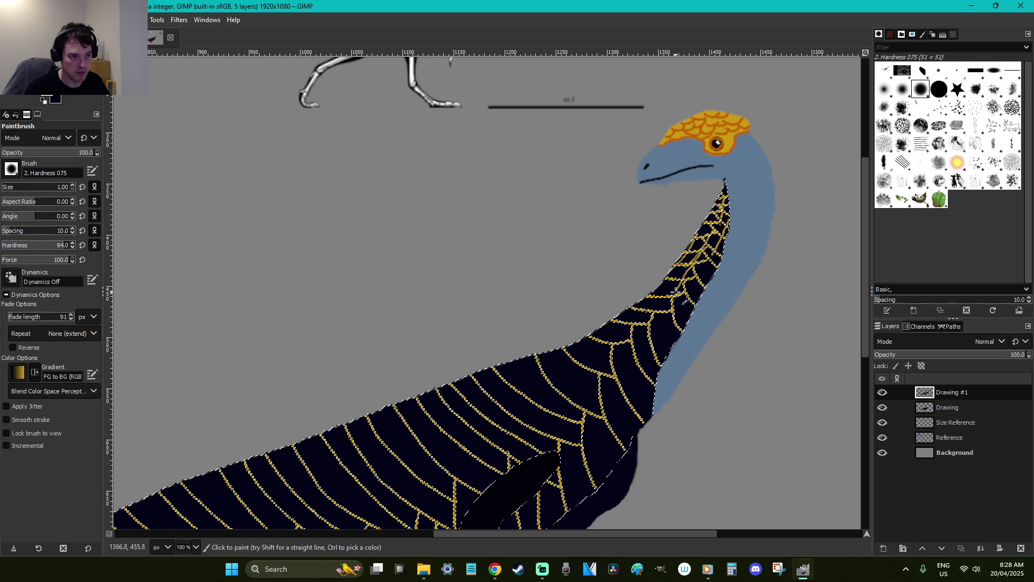
mouse_move(718, 243)
left_mouse_down()
mouse_move(700, 279)
mouse_move(571, 357)
left_mouse_up()
left_click_drag(673, 288, 585, 378)
mouse_move(668, 323)
left_mouse_down()
mouse_move(589, 392)
mouse_move(660, 343)
mouse_move(634, 417)
mouse_move(664, 372)
mouse_move(602, 436)
mouse_move(665, 398)
mouse_move(606, 458)
left_mouse_up()
Try extending the golden cross-strokes from the shoulder back over the front of the back
mouse_move(633, 415)
left_mouse_down()
mouse_move(589, 461)
mouse_move(639, 391)
mouse_move(557, 451)
mouse_move(605, 404)
mouse_move(607, 373)
mouse_move(471, 459)
left_mouse_up()
left_click_drag(625, 380, 536, 441)
mouse_move(595, 359)
left_mouse_down()
mouse_move(547, 377)
mouse_move(510, 419)
mouse_move(588, 367)
mouse_move(429, 406)
left_mouse_up()
left_click_drag(554, 381, 413, 440)
left_click_drag(569, 350, 474, 384)
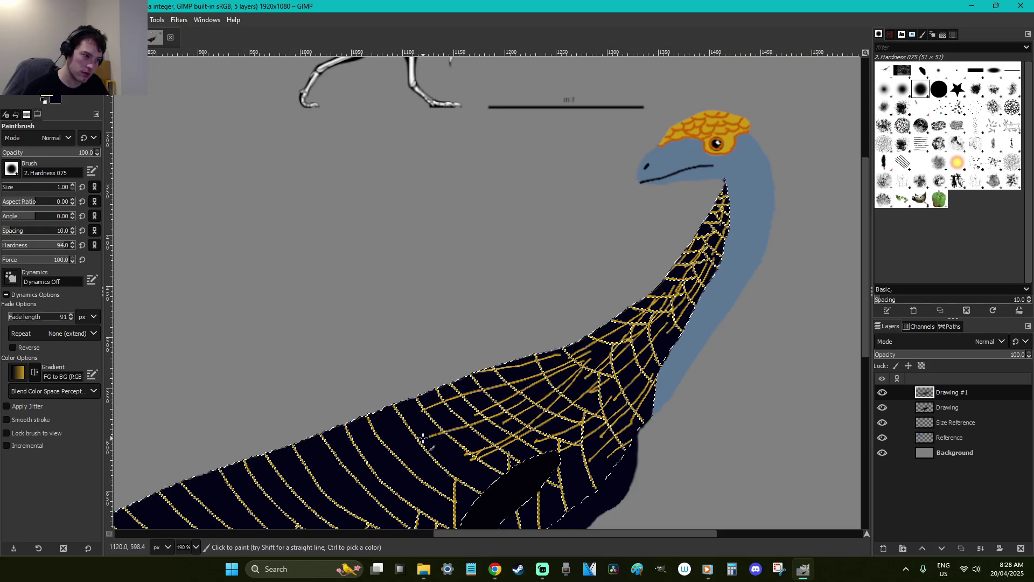
left_click_drag(595, 354, 390, 450)
Try adding golden cross-strokes over the chest around the front arm and on the back above it
scroll(566, 362, "down", 3)
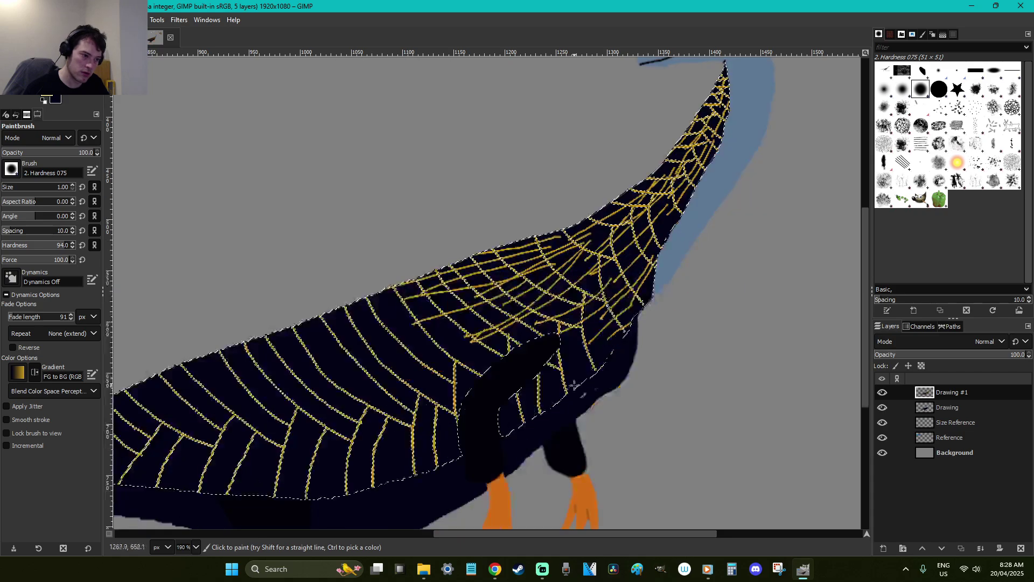
left_click_drag(602, 335, 533, 383)
mouse_move(574, 348)
left_mouse_down()
mouse_move(532, 380)
mouse_move(544, 403)
mouse_move(544, 388)
mouse_move(495, 414)
left_mouse_up()
mouse_move(487, 332)
left_mouse_down()
mouse_move(388, 359)
mouse_move(404, 366)
mouse_move(375, 340)
left_mouse_up()
left_click_drag(425, 312, 356, 320)
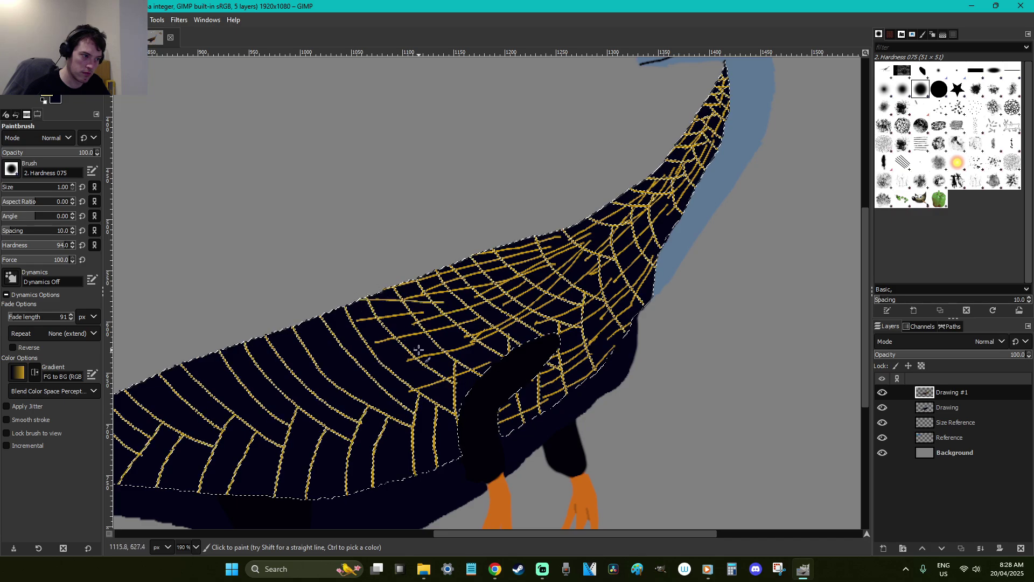
Try filling the flank and mid-back behind the front arm with golden strokes that cross the feather lines
left_click_drag(331, 369, 420, 345)
left_click_drag(388, 481, 452, 415)
left_click_drag(461, 455, 366, 481)
left_click_drag(459, 428, 361, 444)
left_click_drag(415, 405, 321, 415)
left_click_drag(404, 387, 274, 396)
left_click_drag(384, 351, 288, 399)
left_click_drag(387, 337, 356, 367)
mouse_move(334, 318)
left_mouse_down()
mouse_move(314, 333)
mouse_move(377, 343)
left_mouse_up()
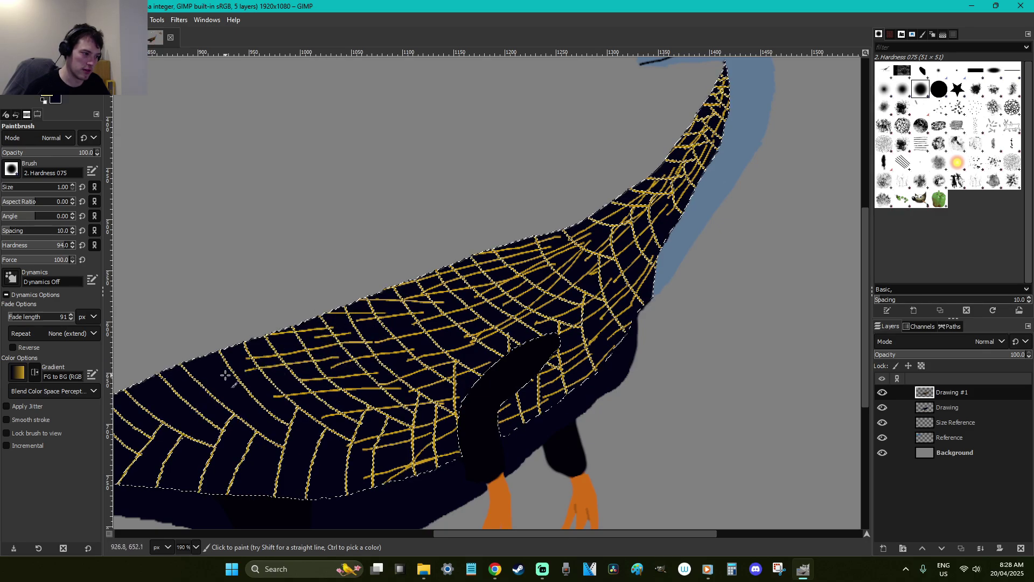
Try continuing the golden cross-strokes over the hips and rear back onto the tail base
scroll(245, 371, "down", 4)
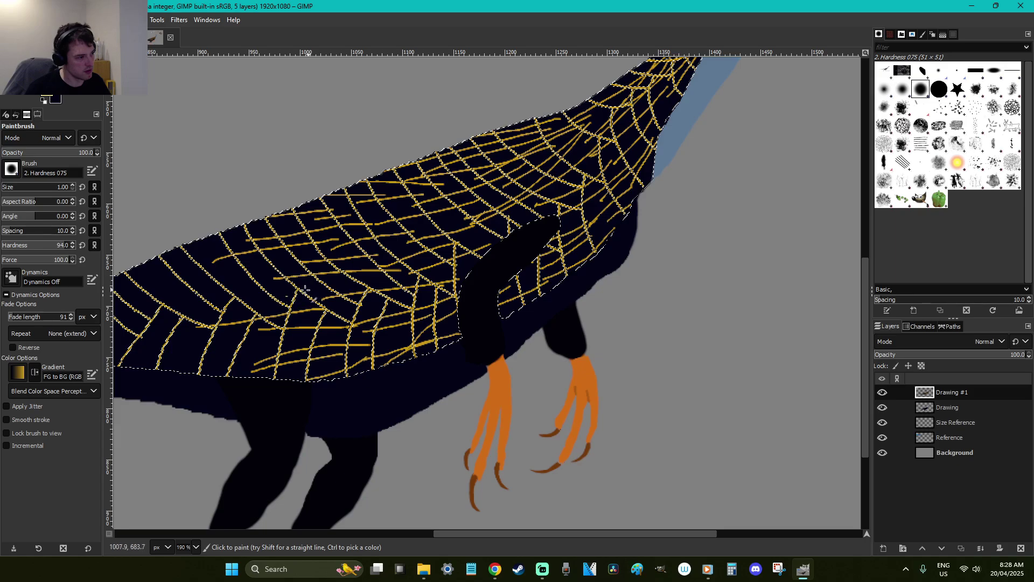
left_click_drag(280, 269, 178, 282)
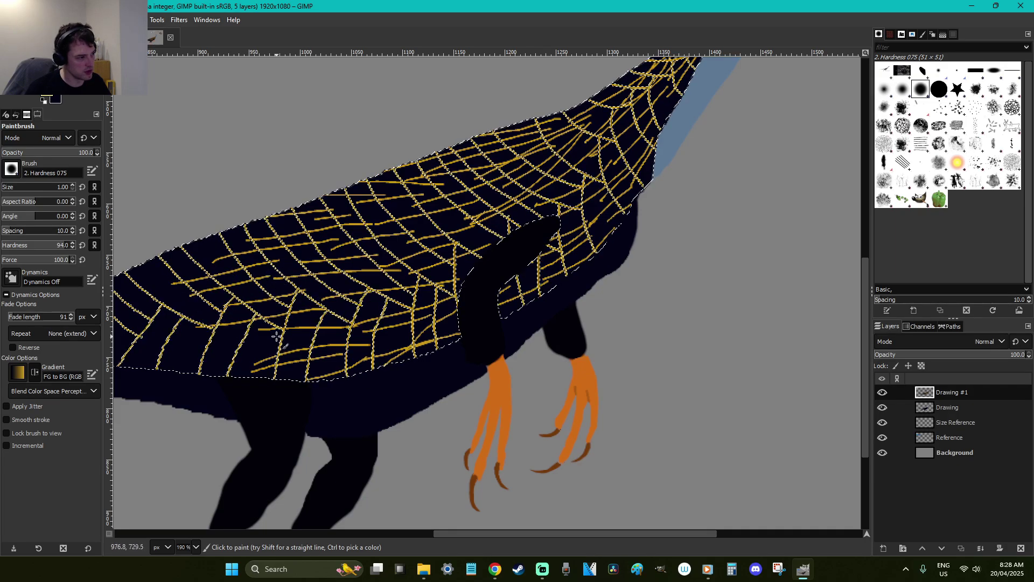
left_click_drag(515, 533, 412, 532)
left_click_drag(483, 331, 415, 371)
left_click_drag(461, 298, 337, 335)
left_click_drag(444, 280, 360, 318)
left_click_drag(450, 266, 387, 284)
left_click_drag(398, 349, 347, 359)
mouse_move(383, 321)
left_mouse_down()
mouse_move(331, 341)
mouse_move(334, 313)
mouse_move(356, 355)
mouse_move(304, 333)
mouse_move(321, 313)
mouse_move(250, 313)
mouse_move(310, 343)
mouse_move(234, 346)
mouse_move(284, 328)
mouse_move(245, 340)
mouse_move(174, 344)
left_mouse_up()
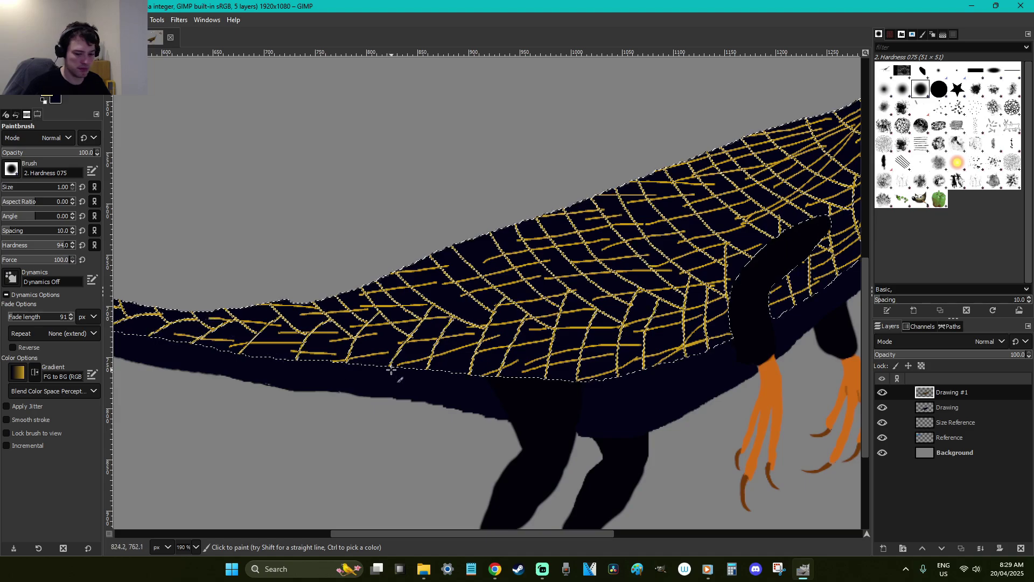
Check the cross-hatched body without the selection, and undo all the golden cross-strokes while keeping the colour selection
key("1")
key("ctrl+shift+a")
key("r")
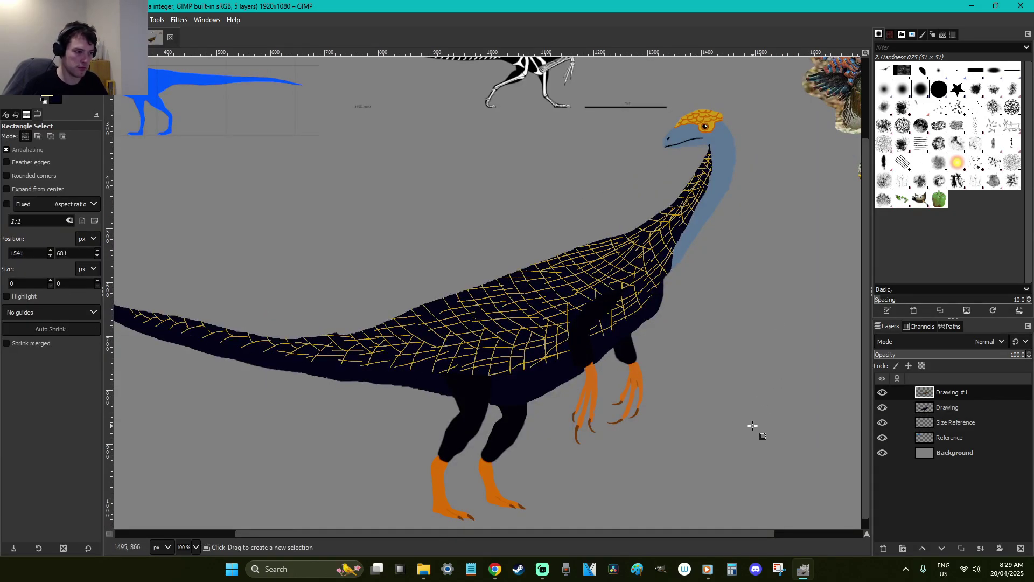
key("minus")
key("ctrl+z")
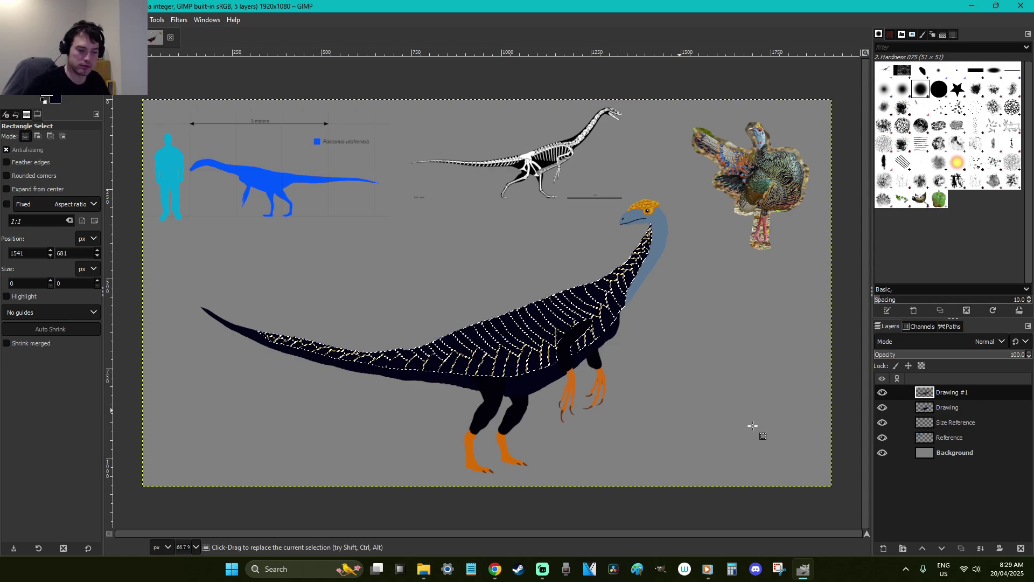
scroll(752, 426, "up", 2)
scroll(573, 282, "up", 2)
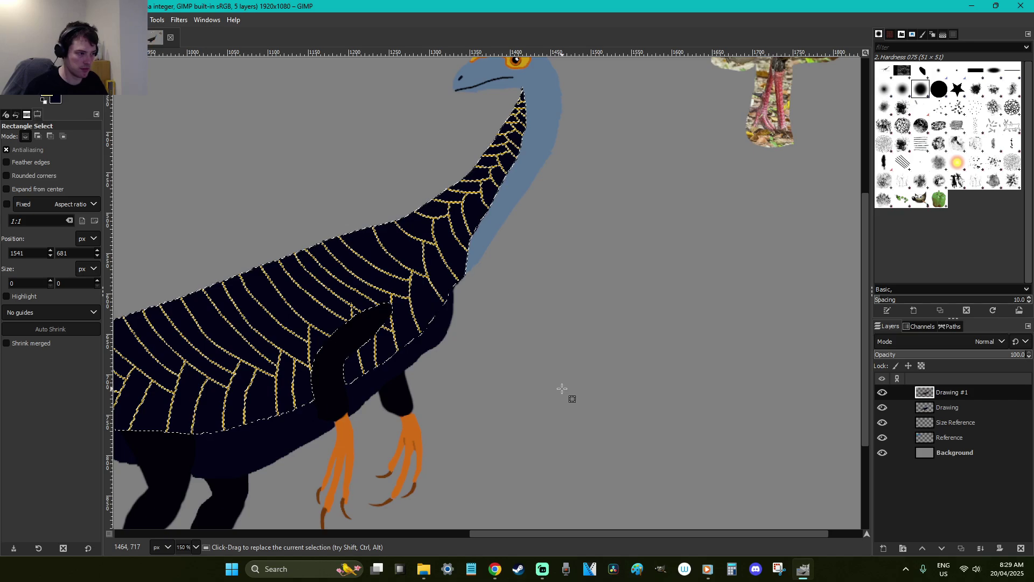
Try painting short golden strokes with the Paintbrush that branch off the feather lines from the mid-flank up to the shoulder
key("ctrl+z")
left_click_drag(565, 533, 429, 519)
key("ctrl")
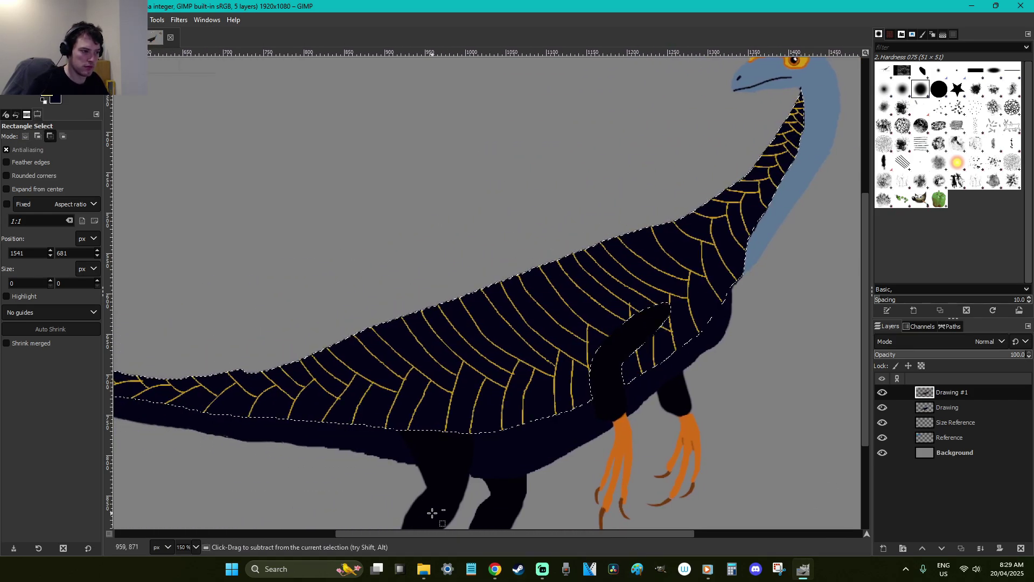
key("p")
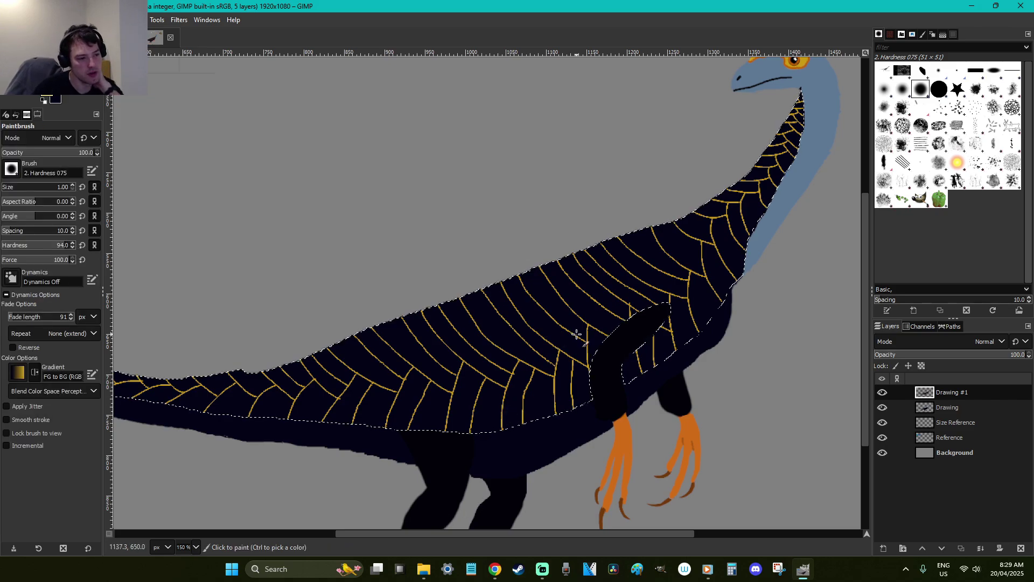
left_click_drag(575, 337, 540, 335)
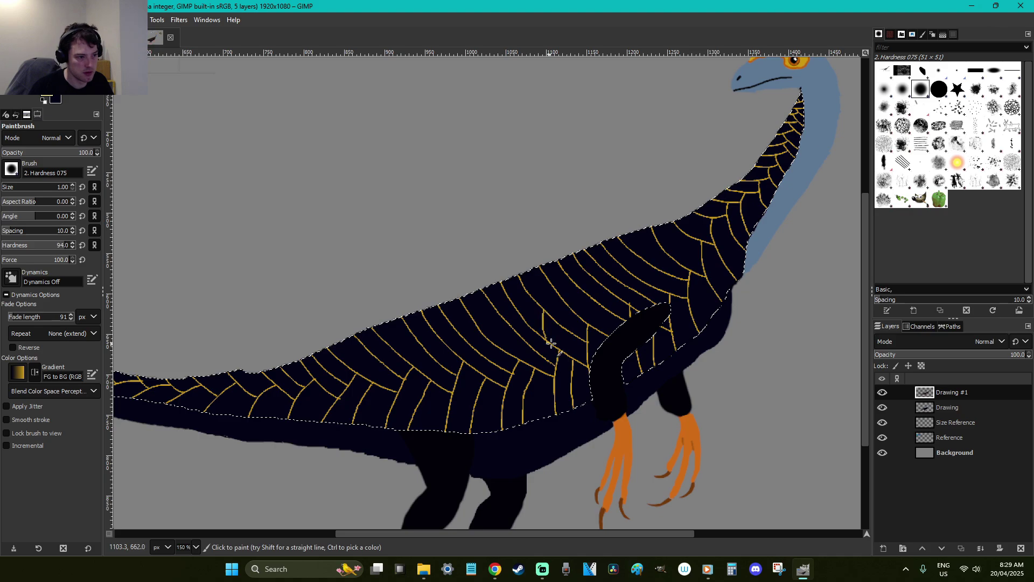
left_click_drag(544, 322, 545, 309)
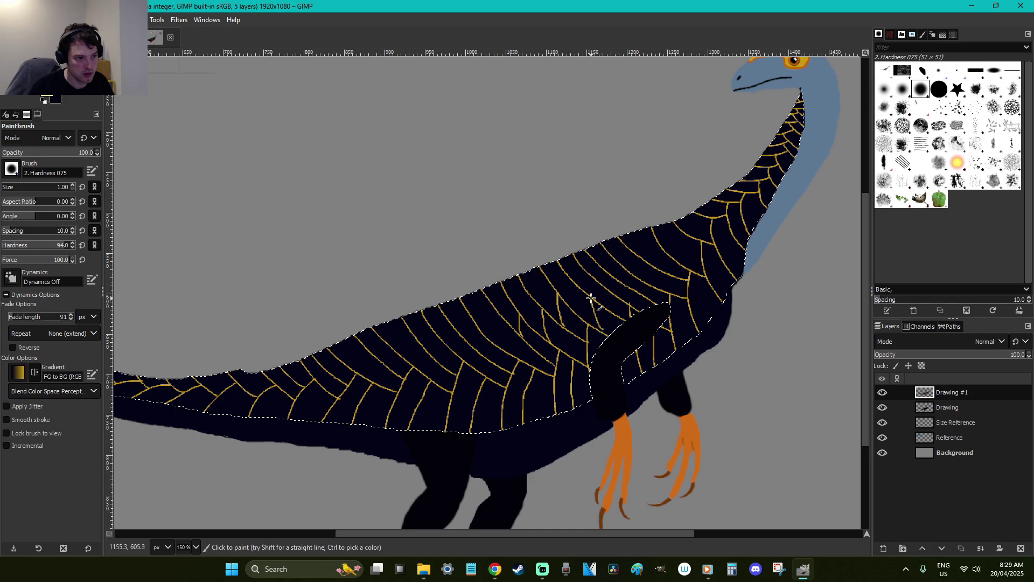
left_click_drag(663, 253, 681, 273)
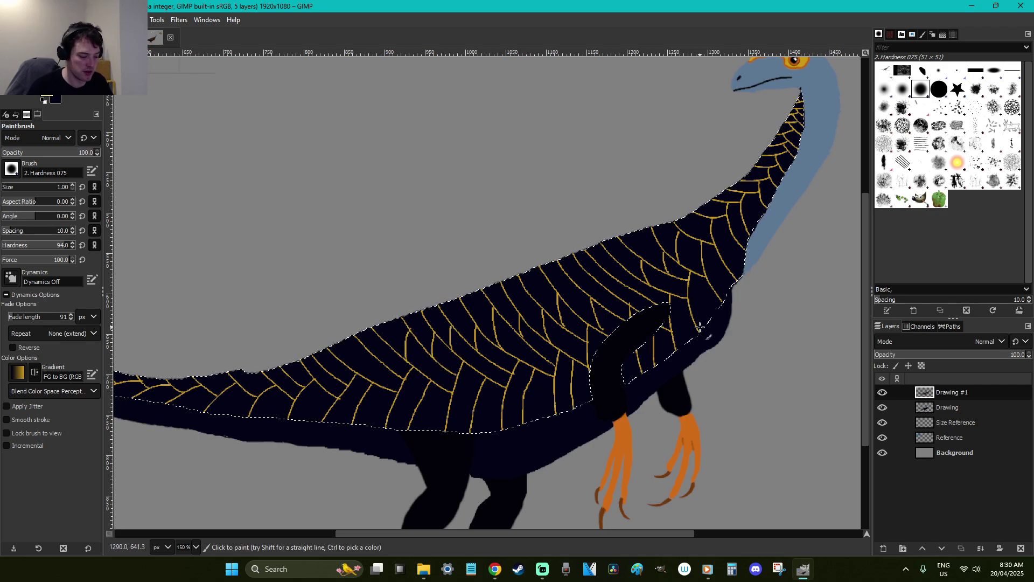
Try smudging a golden line on the neck using the Smudge tool at size 16, and undo it
key("z")
scroll(810, 232, "up", 3)
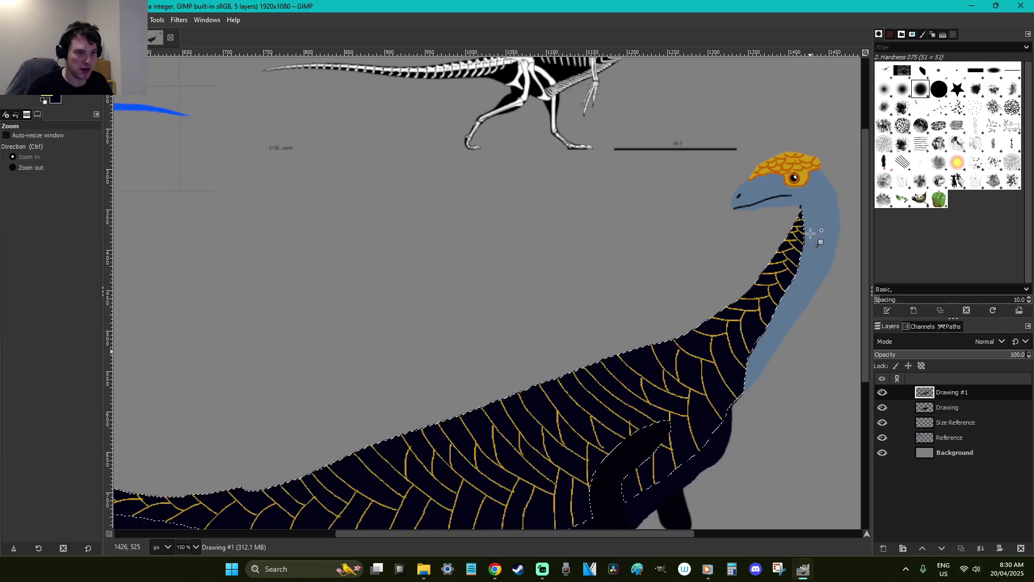
left_click(819, 275, "ctrl")
scroll(694, 525, "right", 5)
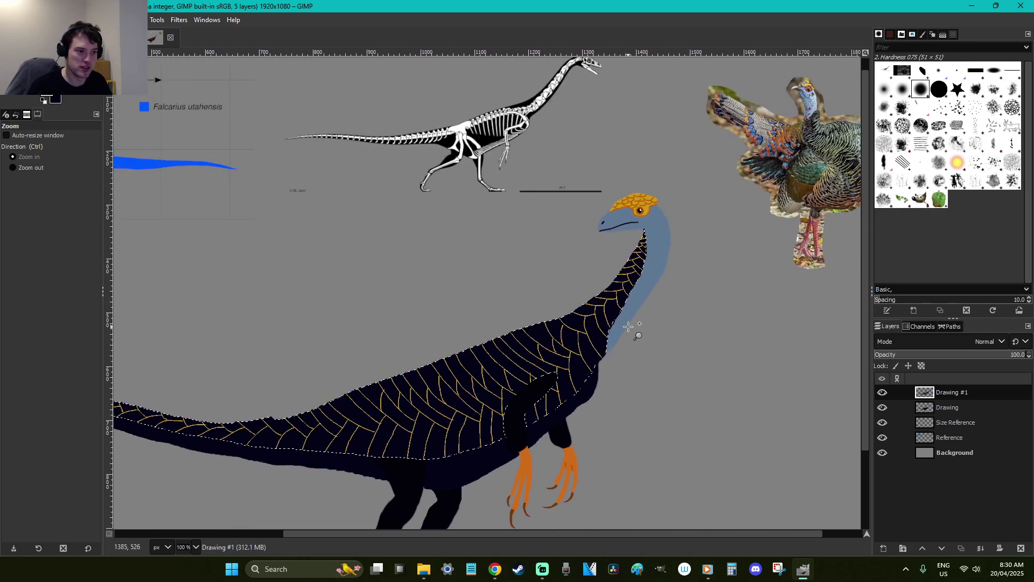
left_click_drag(653, 311, 577, 252)
key("s")
left_click_drag(613, 300, 592, 327)
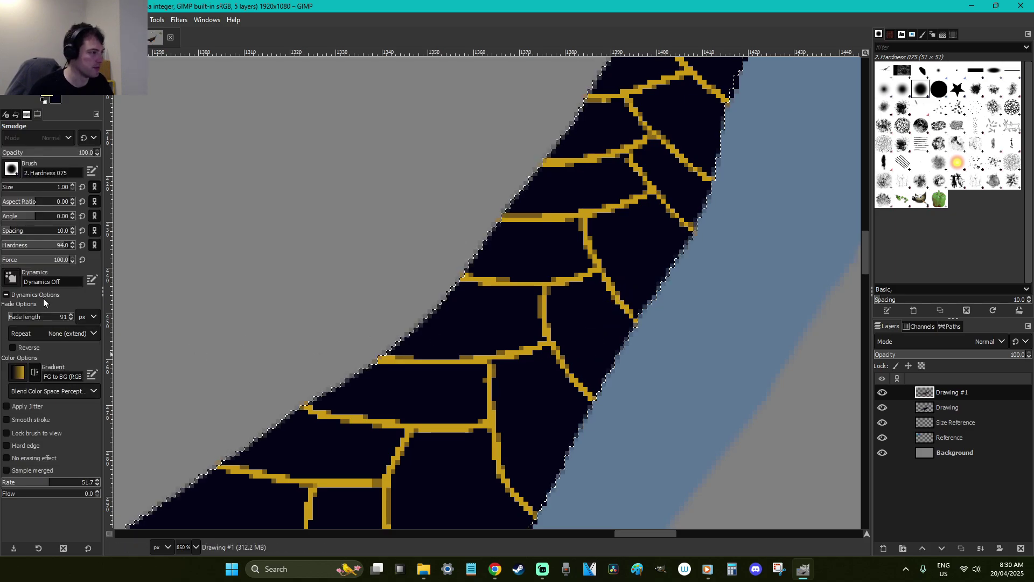
left_click(9, 190)
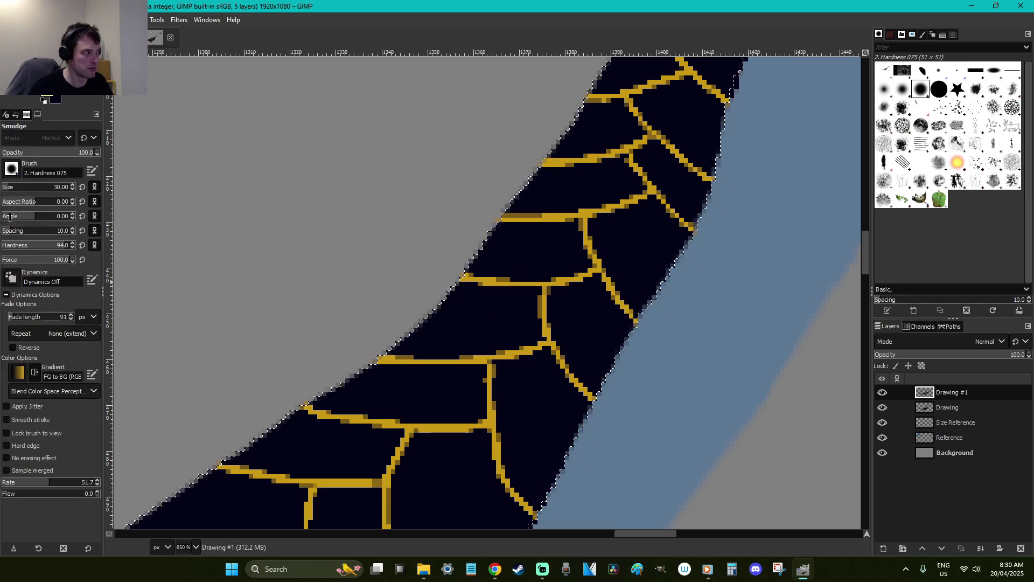
left_click_drag(598, 280, 625, 315)
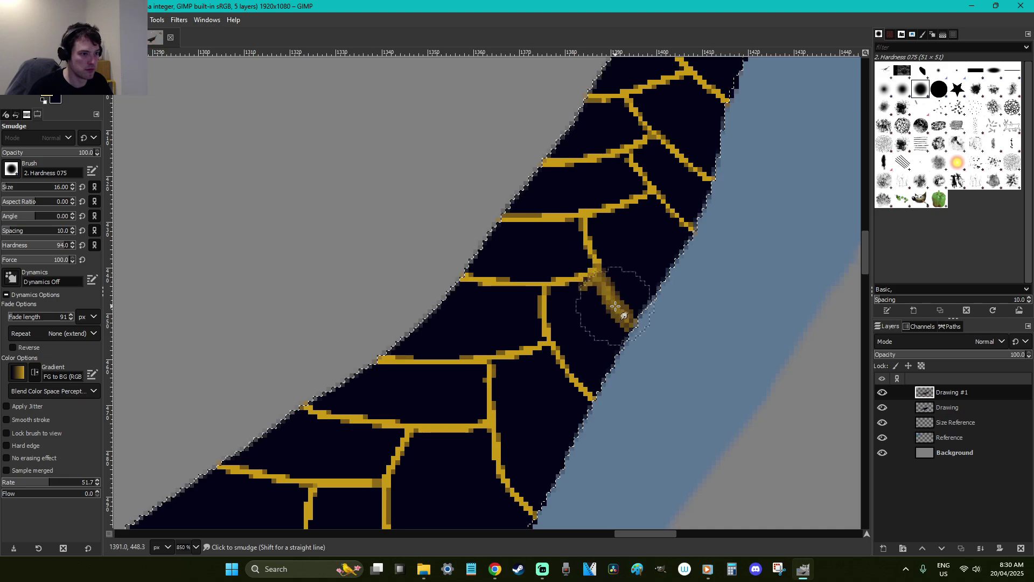
key("ctrl+z")
Try smudging the golden lines on the upper neck, raise the Smudge rate to 100, and undo the test strokes
scroll(716, 290, "up", 5)
left_click_drag(727, 134, 724, 215)
key("ctrl+z")
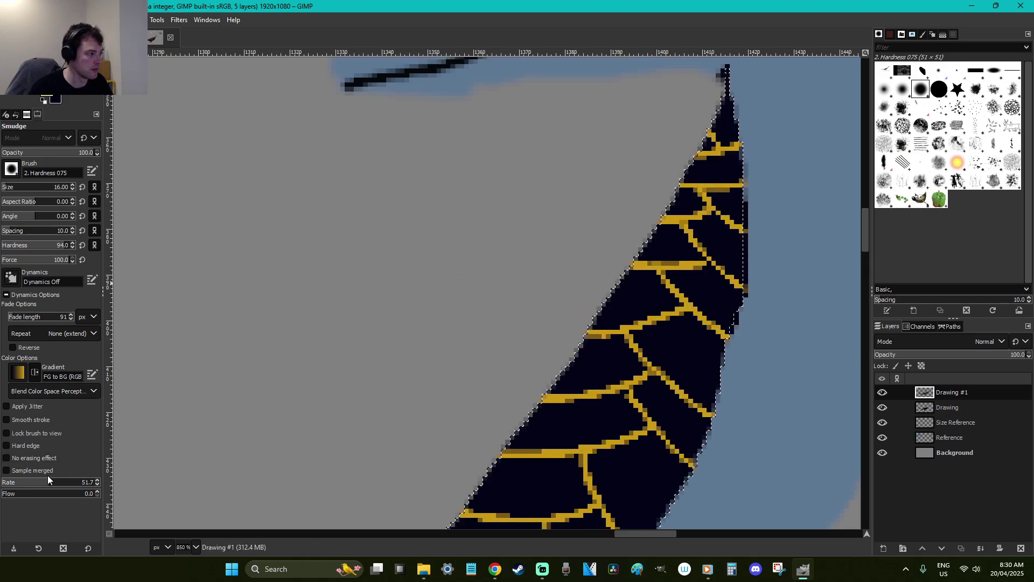
left_click_drag(52, 486, 100, 486)
left_click_drag(735, 145, 694, 253)
key("ctrl+z")
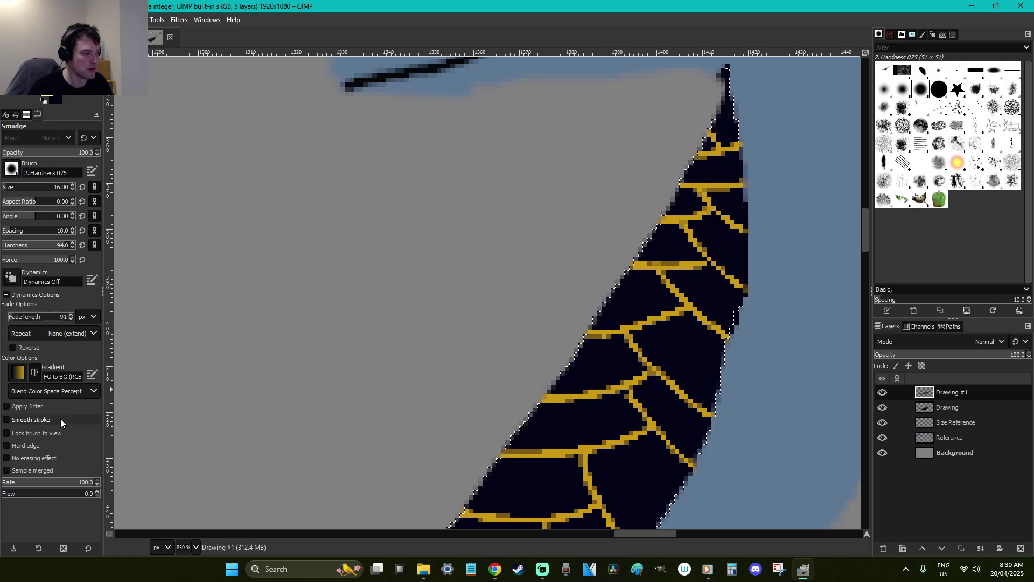
Try smudging the golden feather lines down the neck at size 7 and rate 100
scroll(64, 191, "down", 3)
mouse_move(730, 275)
left_mouse_down()
mouse_move(697, 272)
mouse_move(724, 181)
left_mouse_up()
mouse_move(727, 317)
left_mouse_down()
mouse_move(700, 336)
mouse_move(653, 310)
mouse_move(634, 316)
left_mouse_up()
mouse_move(672, 374)
left_mouse_down()
mouse_move(695, 401)
mouse_move(680, 455)
mouse_move(607, 386)
mouse_move(635, 430)
left_mouse_up()
scroll(636, 430, "down", 3)
left_click_drag(598, 371, 554, 339)
mouse_move(607, 389)
left_mouse_down()
mouse_move(619, 430)
mouse_move(591, 369)
left_mouse_up()
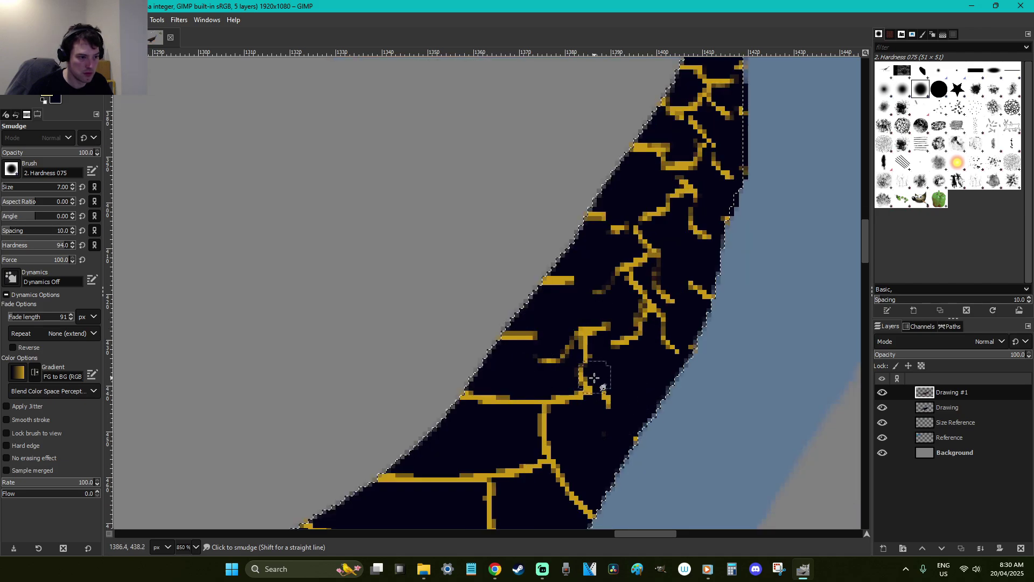
Set the Smudge tool's rate to 48.3 and its hardness to 0
scroll(642, 397, "down", 3)
left_click(47, 481)
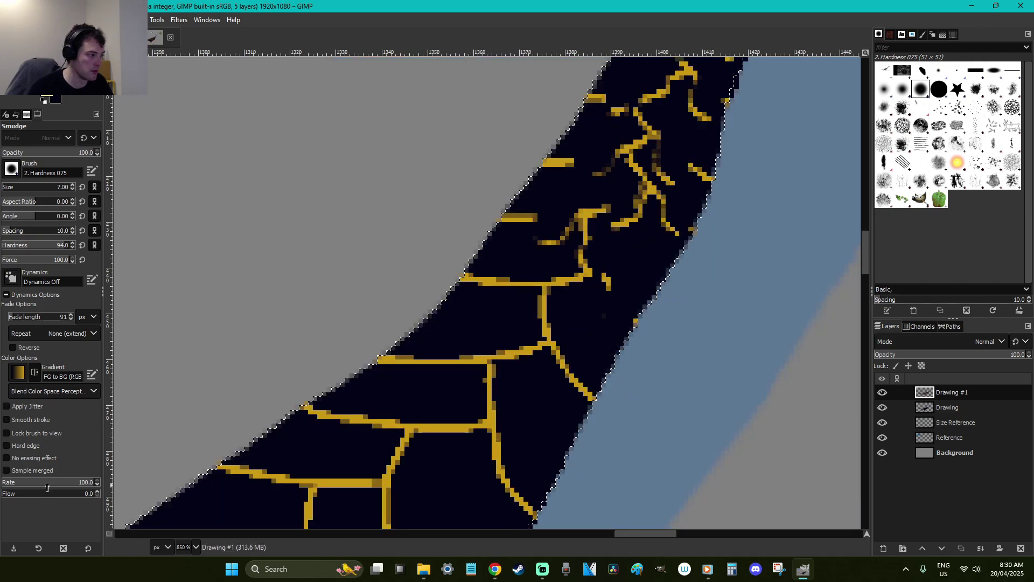
scroll(700, 334, "up", 3)
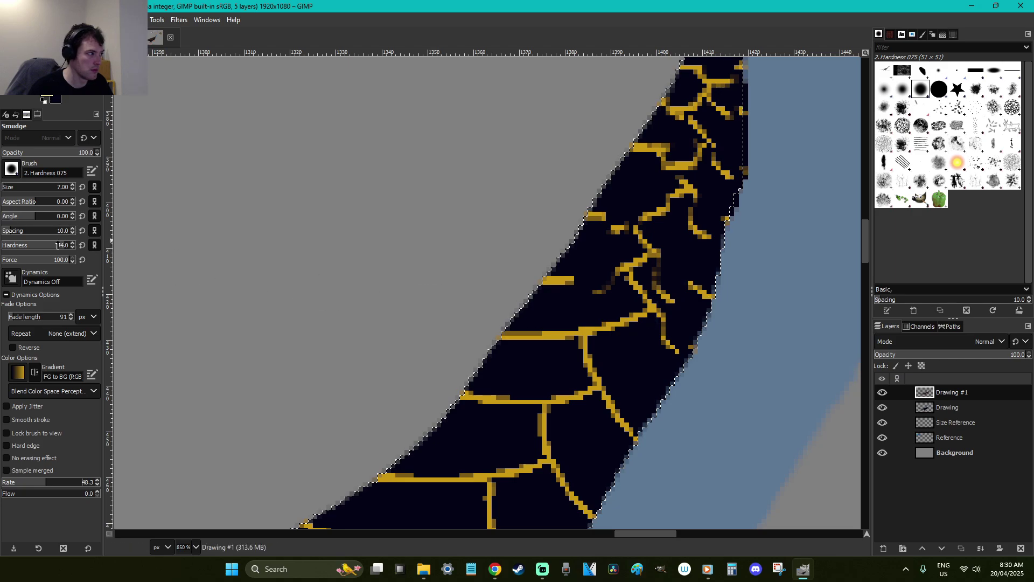
left_click_drag(54, 245, 4, 245)
Undo all the smudges on the neck's golden feather lines
scroll(795, 335, "up", 3)
key("ctrl+z")
key("ctrl+z")
key("ctrl+z")
key("ctrl+z")
key("ctrl+z")
key("ctrl+z")
key("ctrl+z")
key("ctrl+z")
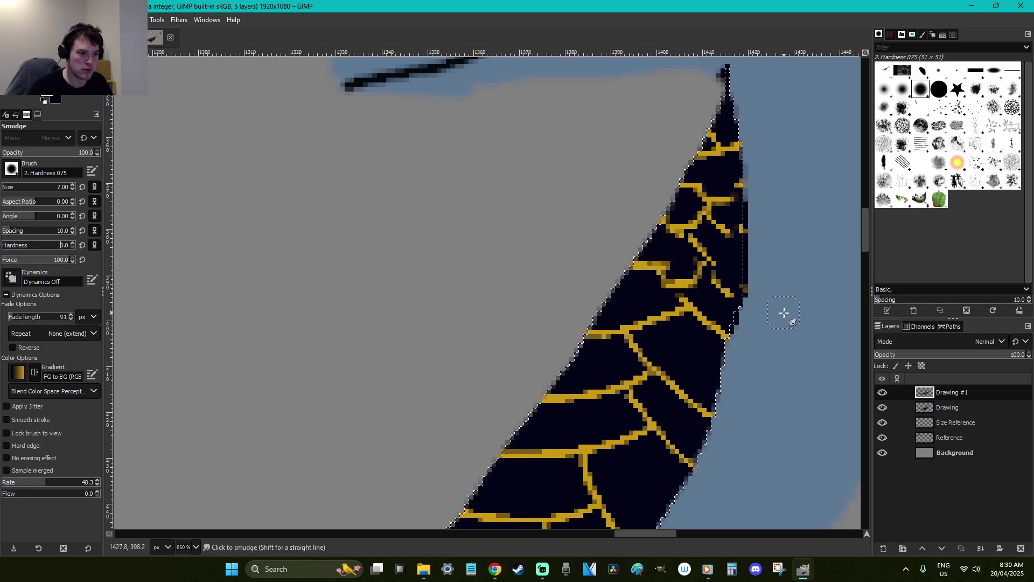
key("ctrl+z")
key("ctrl+z")
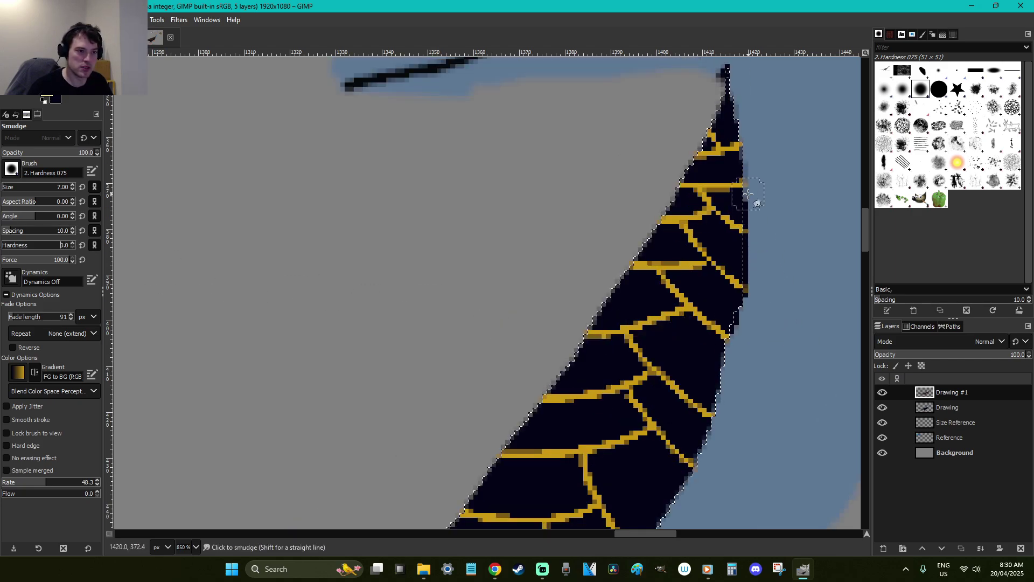
key("ctrl+z")
key("ctrl+z")
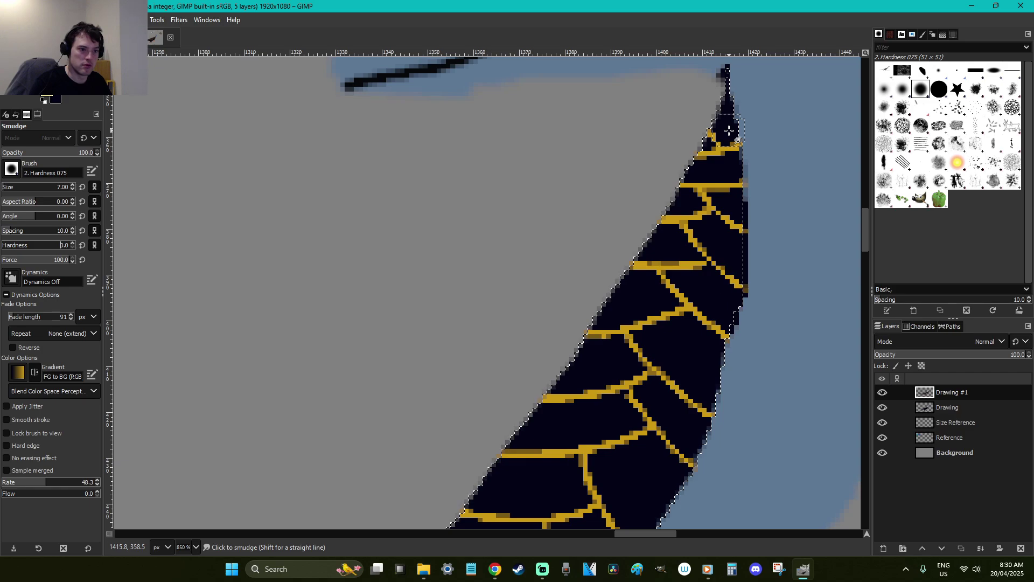
Try softly smudging the golden lines from the top of the neck downwards, and undo the smudges
mouse_move(728, 131)
left_mouse_down()
mouse_move(731, 268)
mouse_move(704, 293)
mouse_move(693, 365)
mouse_move(677, 381)
mouse_move(653, 330)
mouse_move(665, 392)
mouse_move(618, 312)
mouse_move(603, 346)
left_mouse_up()
scroll(603, 346, "down", 3)
mouse_move(658, 241)
left_mouse_down()
mouse_move(593, 288)
mouse_move(619, 263)
mouse_move(671, 349)
mouse_move(623, 296)
mouse_move(538, 351)
mouse_move(551, 368)
left_mouse_up()
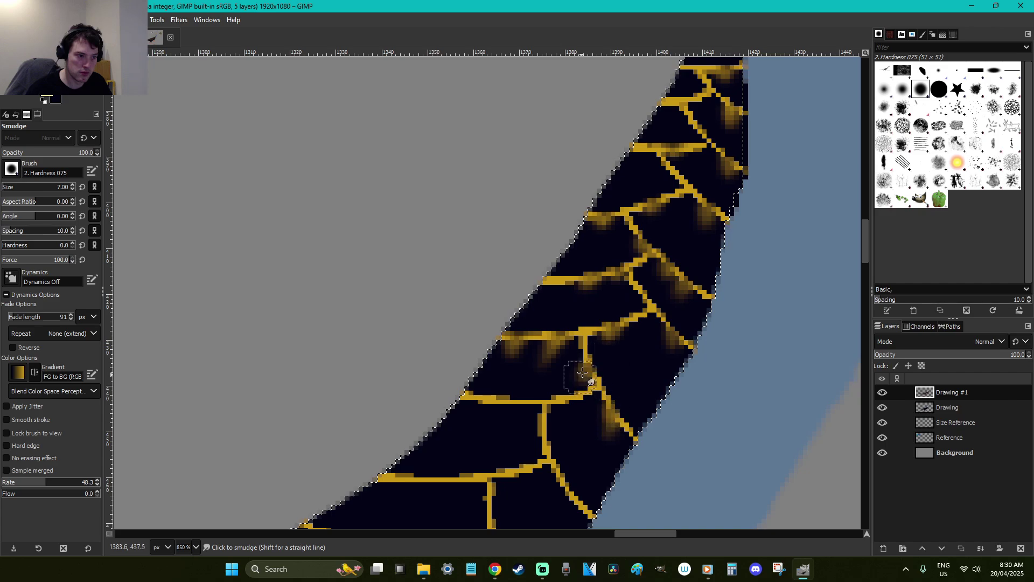
scroll(597, 371, "down", 3)
scroll(599, 373, "down", 10)
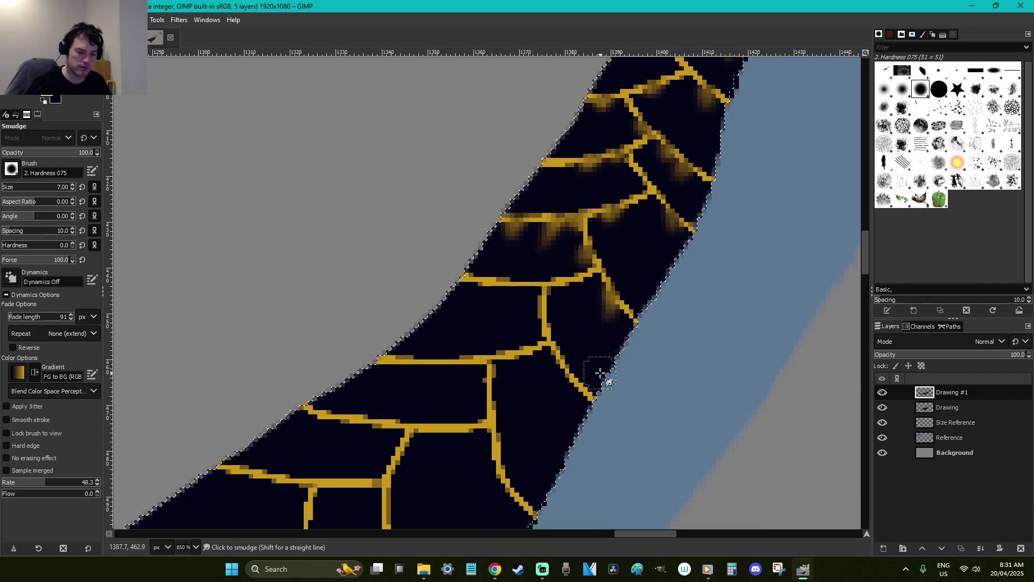
key("z")
left_click_drag(670, 401, 556, 308)
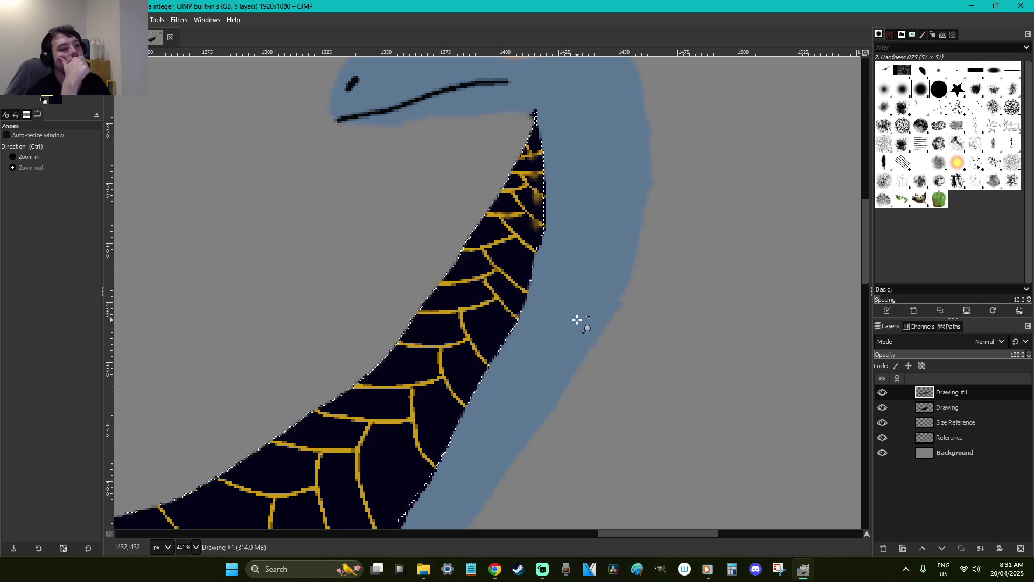
key("ctrl")
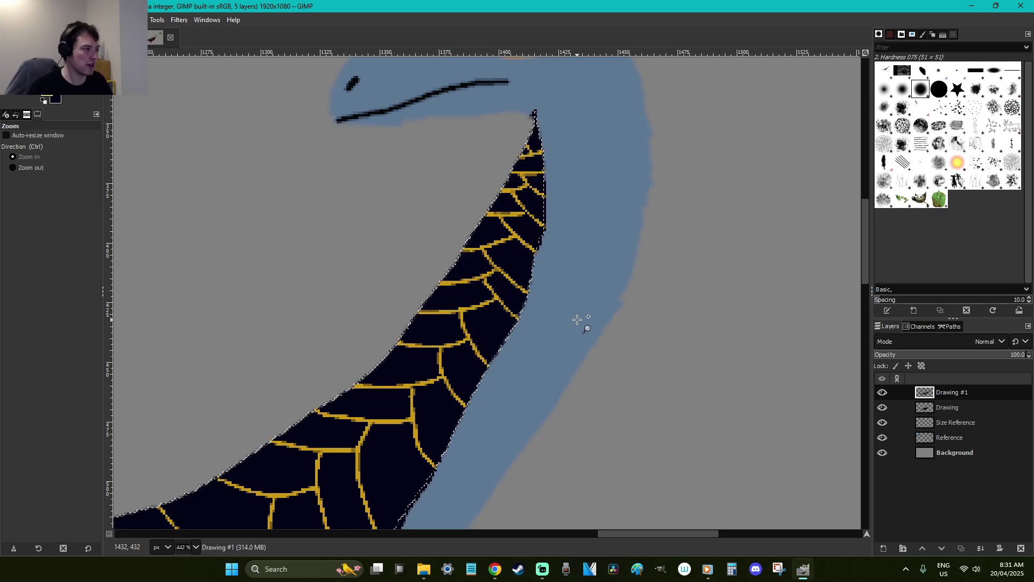
Raise the Smudge rate to 75.6 and try blending the golden lines down the upper and middle neck
key("s")
left_click(72, 482)
mouse_move(533, 143)
left_mouse_down()
mouse_move(529, 235)
mouse_move(512, 210)
mouse_move(500, 219)
mouse_move(530, 235)
mouse_move(520, 228)
mouse_move(505, 263)
mouse_move(519, 275)
mouse_move(511, 307)
left_mouse_up()
mouse_move(501, 261)
left_mouse_down()
mouse_move(460, 264)
mouse_move(455, 291)
mouse_move(477, 290)
mouse_move(473, 303)
mouse_move(467, 286)
mouse_move(451, 298)
mouse_move(454, 332)
mouse_move(496, 339)
mouse_move(469, 368)
mouse_move(474, 331)
mouse_move(457, 345)
mouse_move(429, 330)
mouse_move(412, 353)
mouse_move(439, 363)
left_mouse_up()
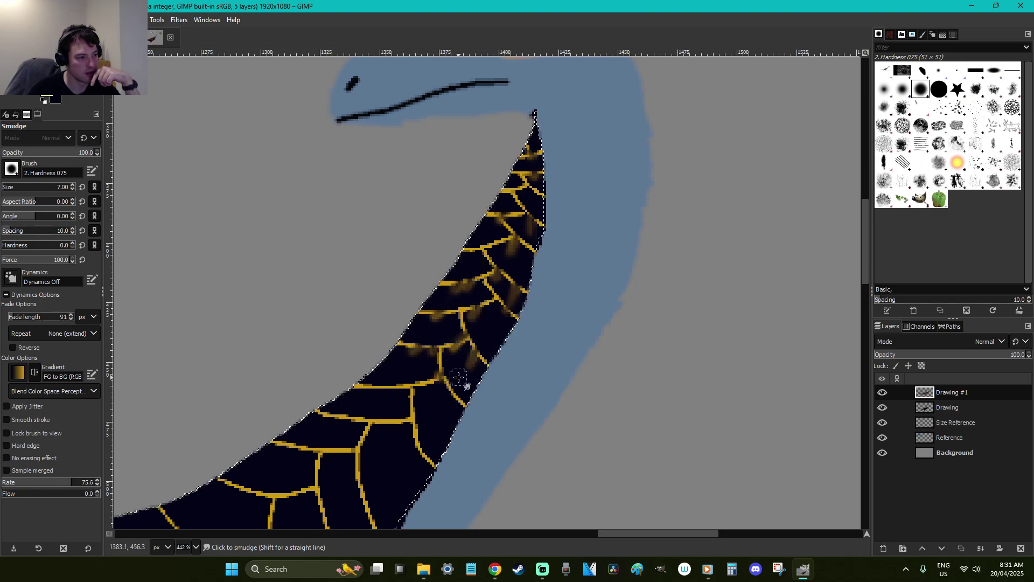
Check the smudged neck within the whole drawing and up close, and undo its smudges
scroll(552, 363, "down", 4, "ctrl")
scroll(552, 364, "down", 1, "ctrl")
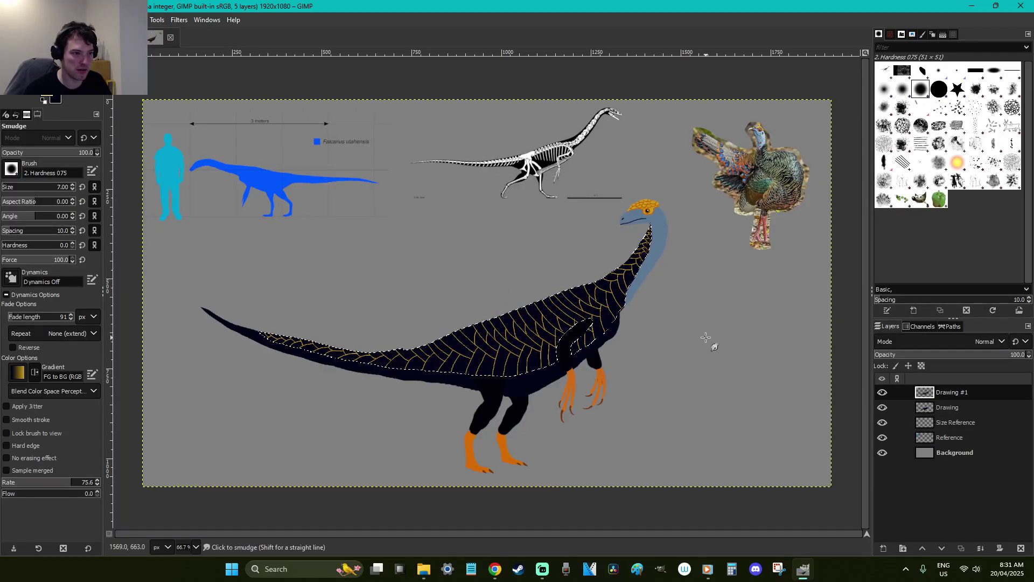
key("z")
left_click_drag(697, 292, 602, 229)
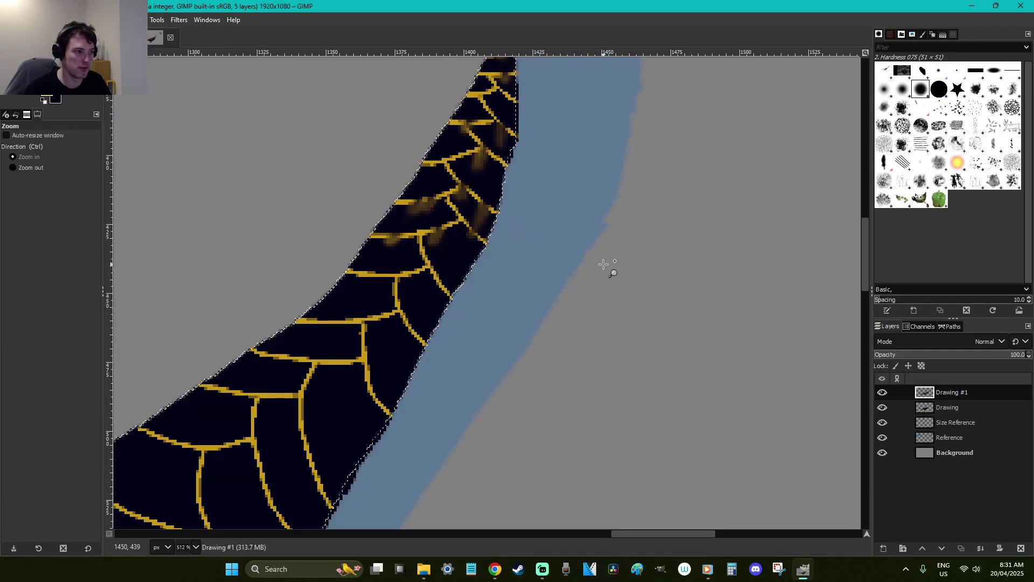
scroll(609, 268, "up", 2)
scroll(603, 263, "up", 1, "ctrl")
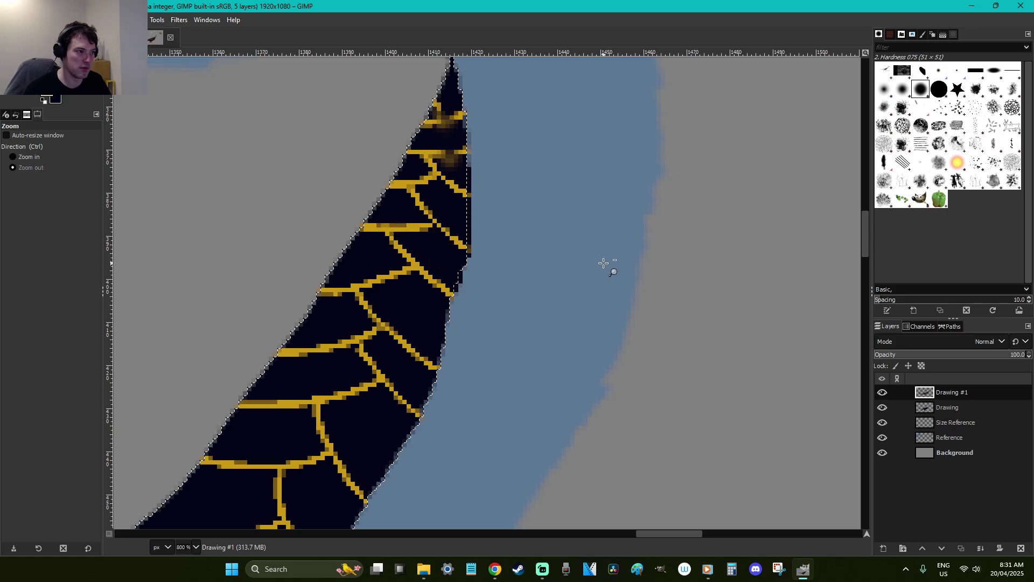
scroll(603, 263, "down", 7, "ctrl")
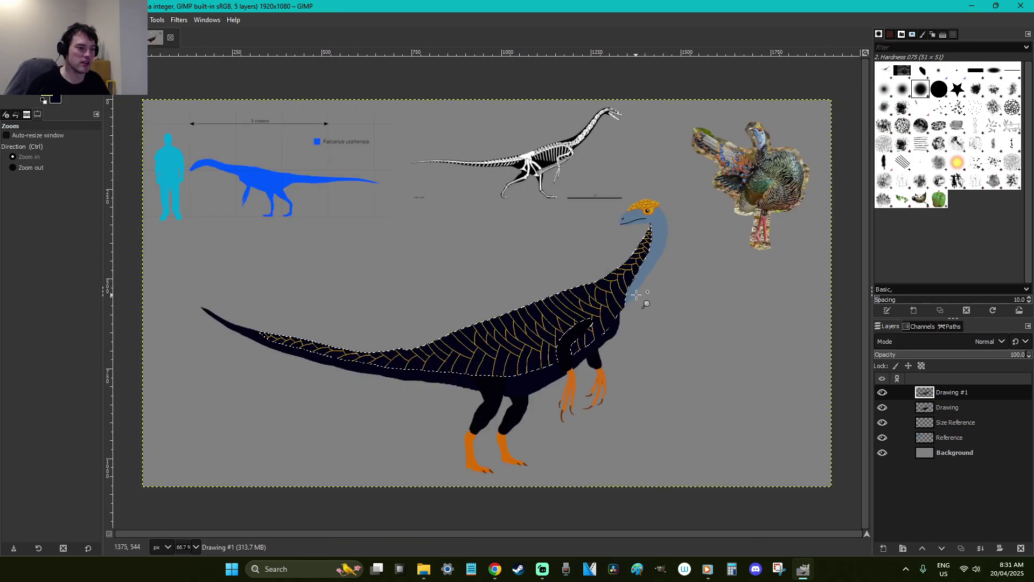
left_click(698, 300)
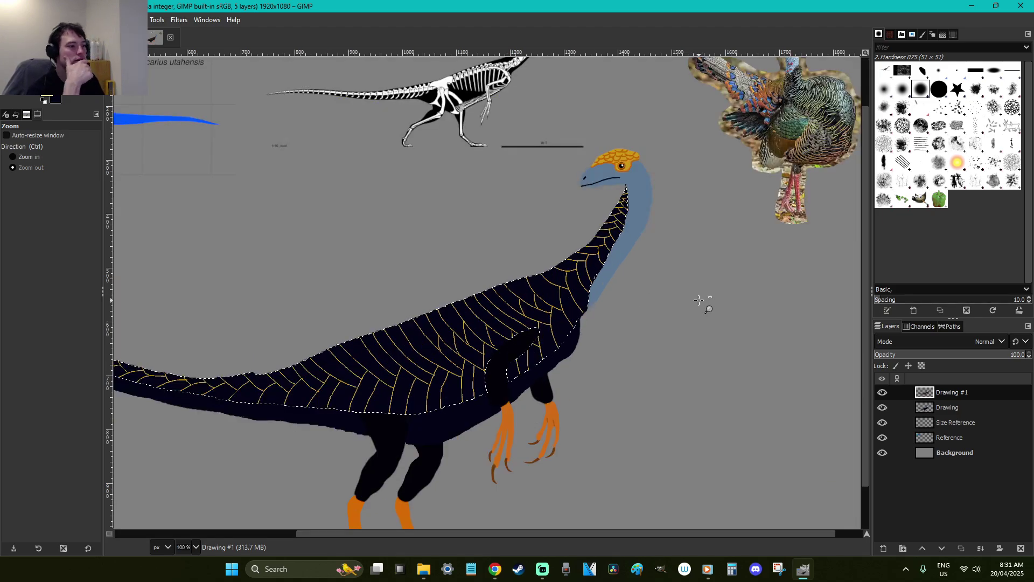
Undo all the golden feather lines on the neck, body and tail back to plain navy, keeping the selection
key("ctrl+z")
key("ctrl+z")
key("ctrl+z")
key("ctrl+z")
key("ctrl+z")
key("ctrl+z")
key("ctrl+z")
key("ctrl+z")
key("ctrl+z")
key("ctrl+z")
key("ctrl+z")
key("ctrl+z")
key("ctrl+z")
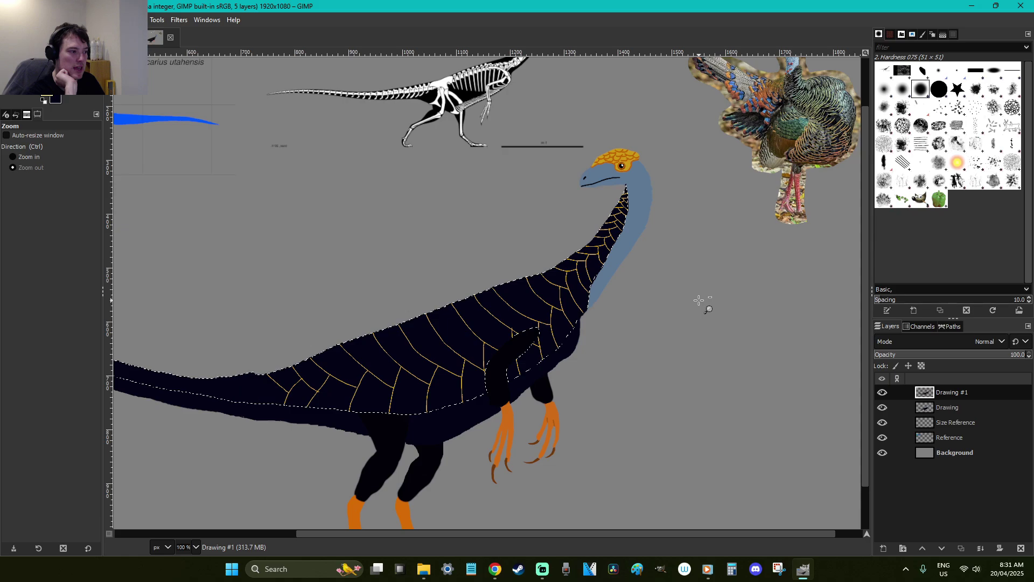
key("ctrl+z")
key("ctrl+z")
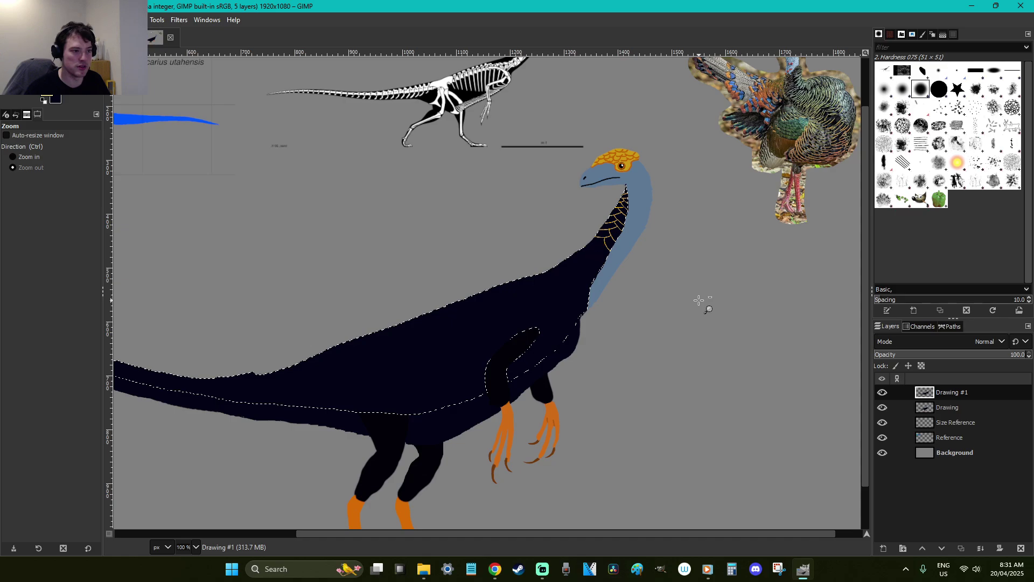
key("ctrl+z")
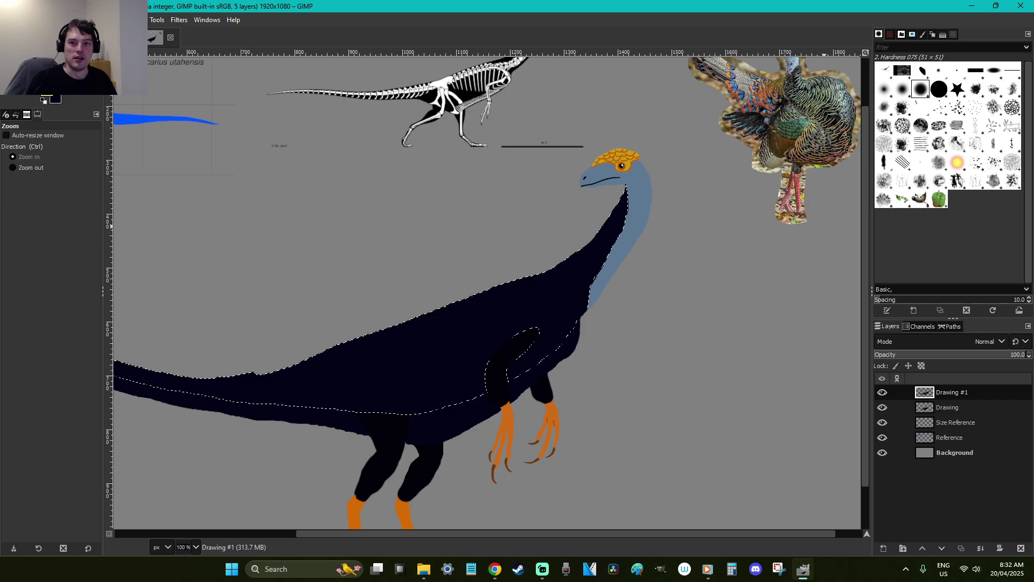
key("alt+Tab")
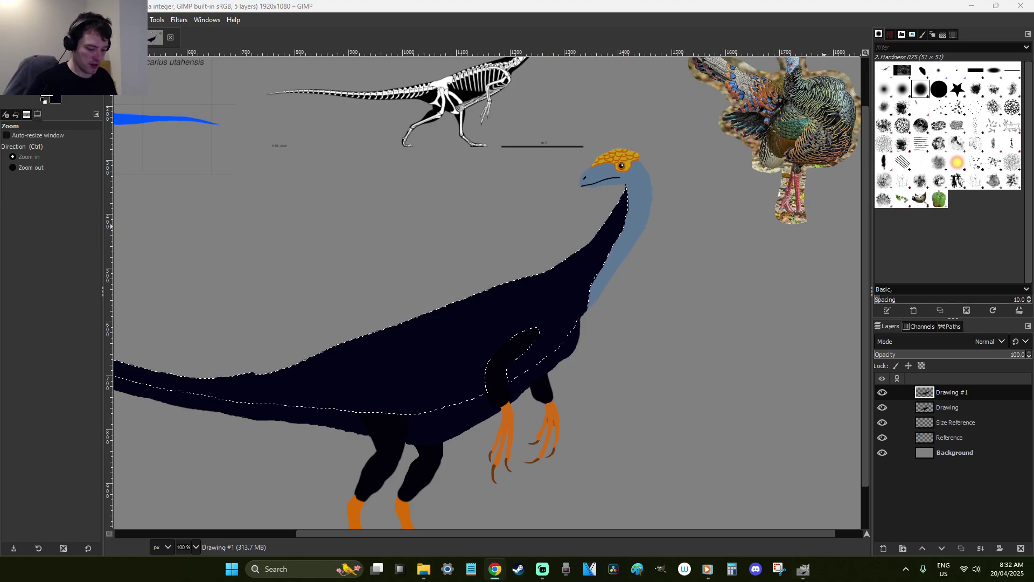
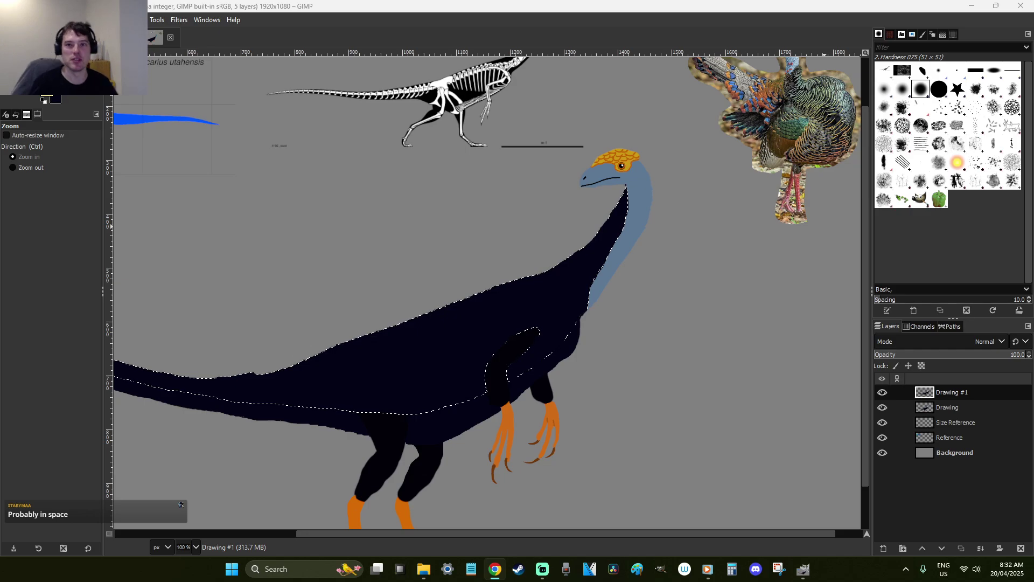
key("alt+Tab")
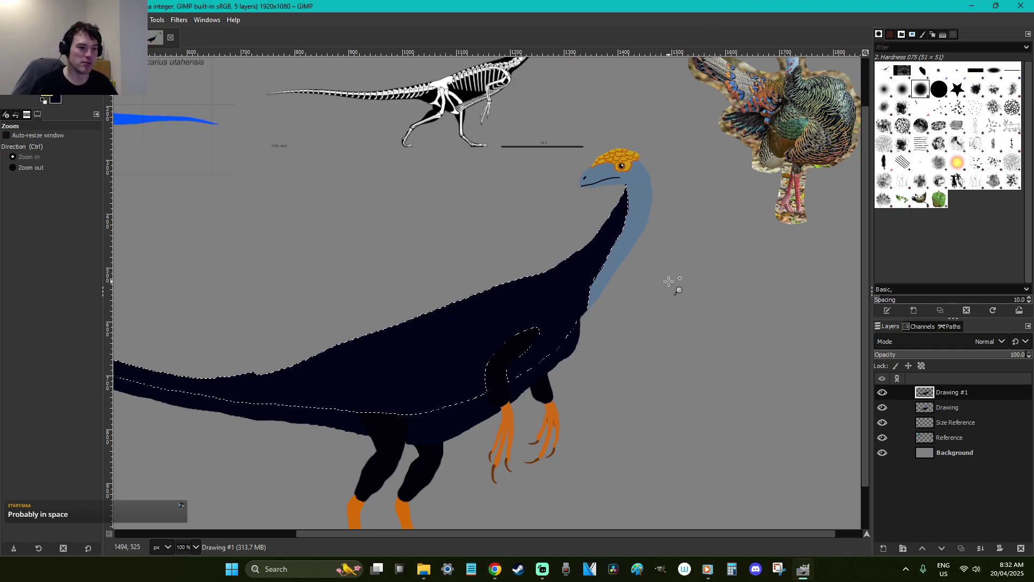
Sample the body's navy, darken it to near-black (05050d), and fill the selected upper body with it
key("o")
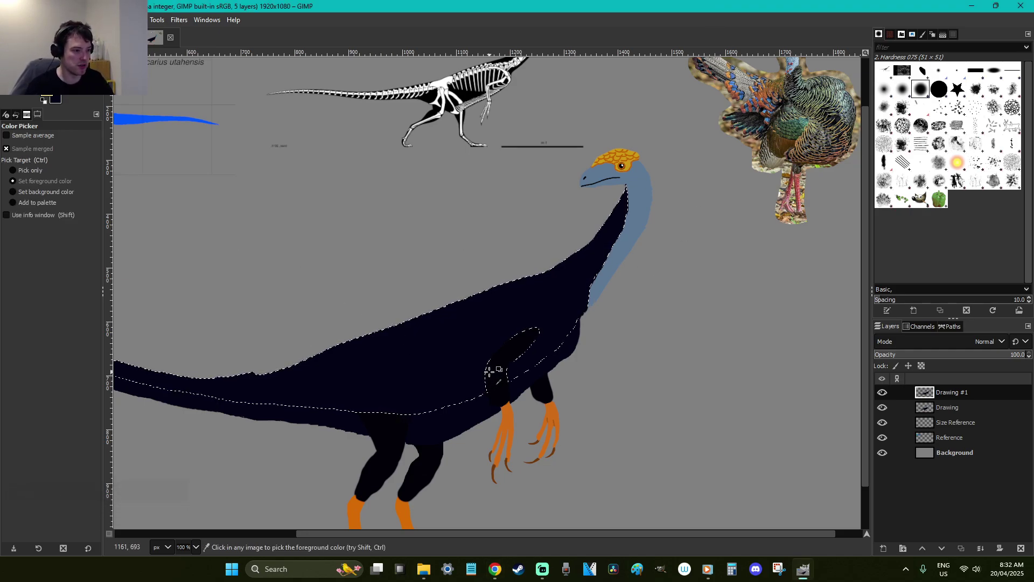
left_click(48, 91)
left_click(151, 188)
left_click(226, 239)
key("shift+b")
left_click(461, 341)
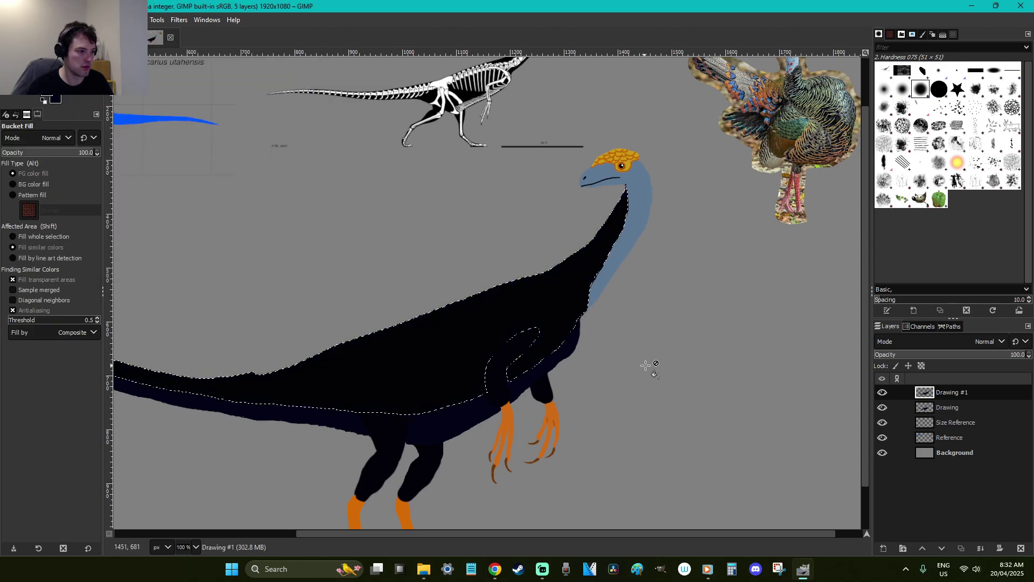
Drop the selection to examine the darker body against the navy underside, and restore the selection
key("r")
left_click(650, 323)
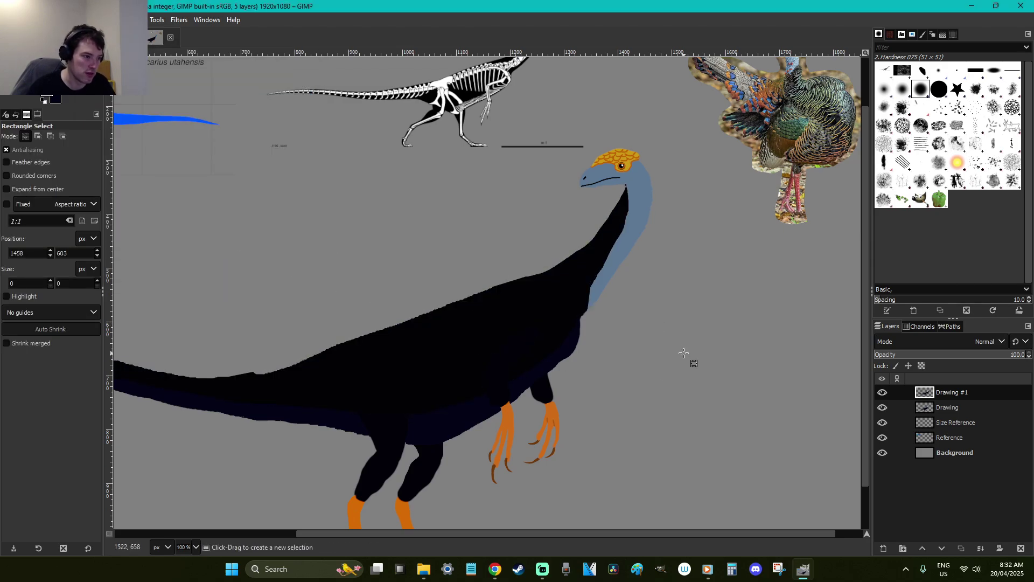
left_click(684, 350)
left_click(645, 300)
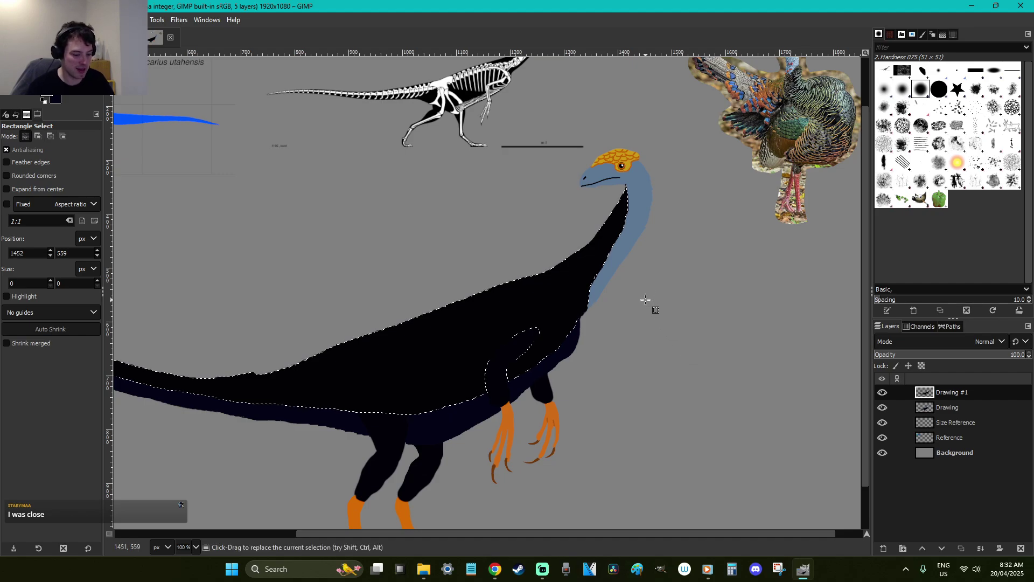
key("ctrl+z")
Sample the orange of the head crest and darken it to brown as the paintbrush colour
key("p")
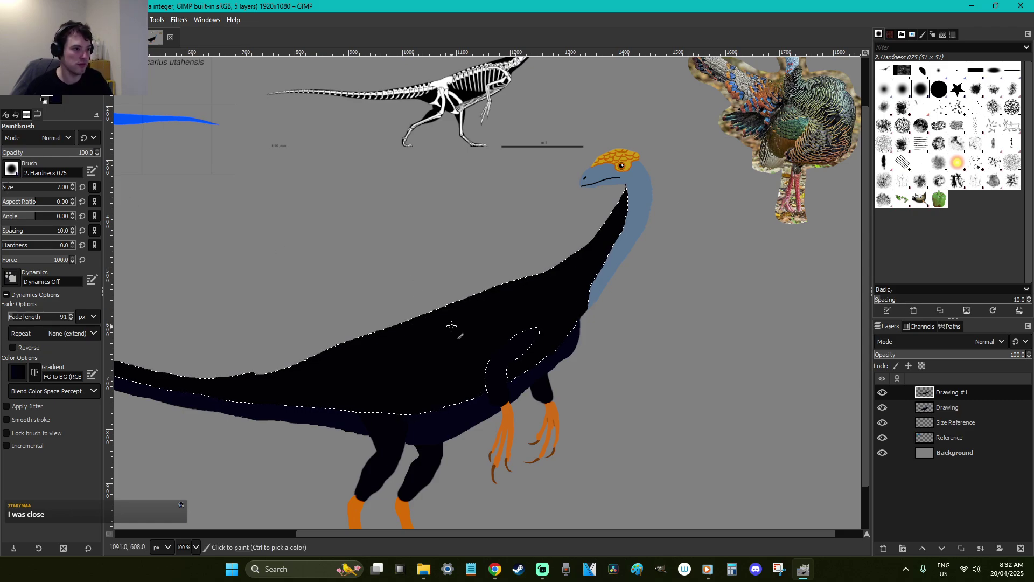
key("o")
left_click(48, 91)
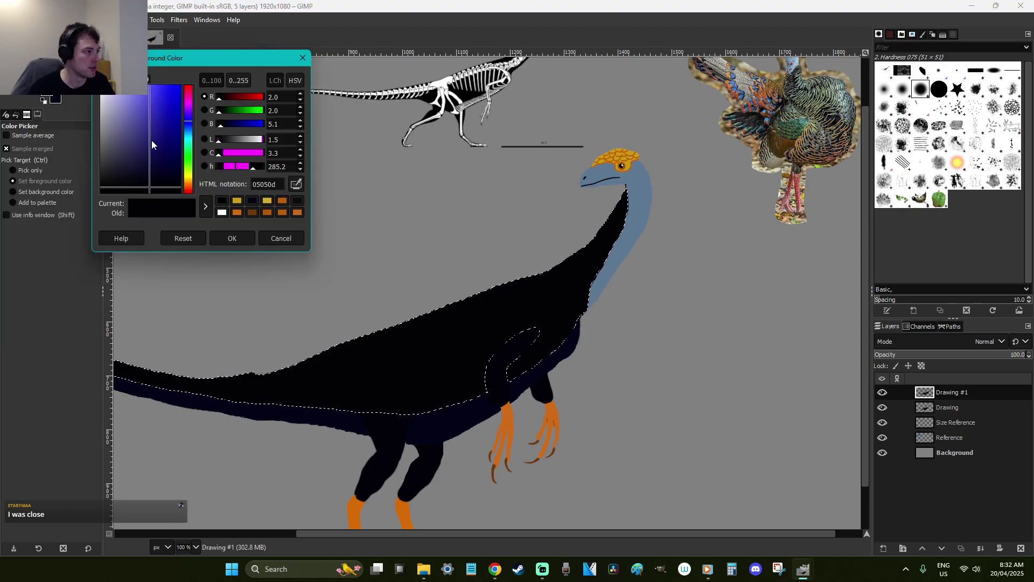
left_click(288, 240)
scroll(657, 347, "up", 2)
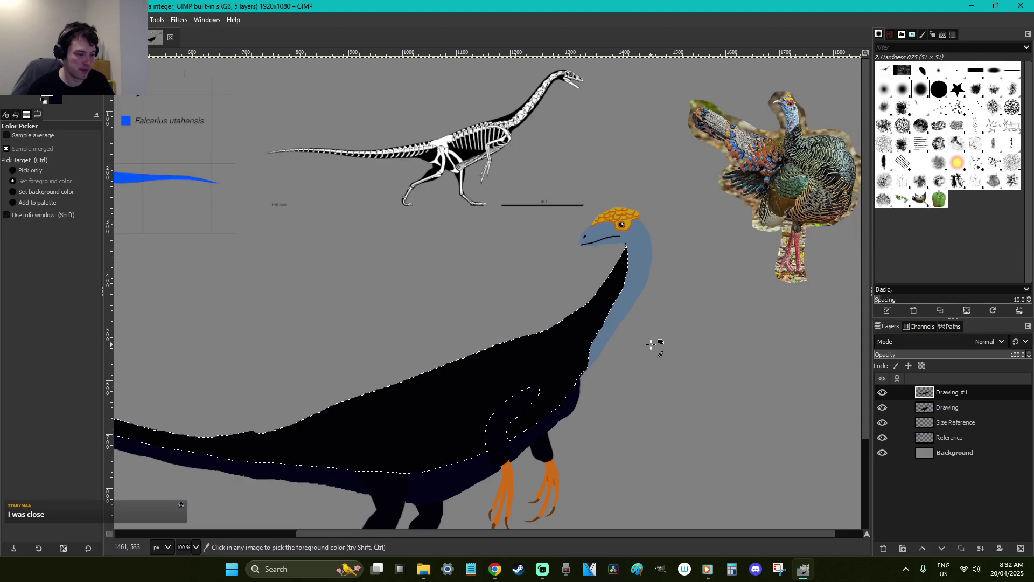
left_click(621, 223)
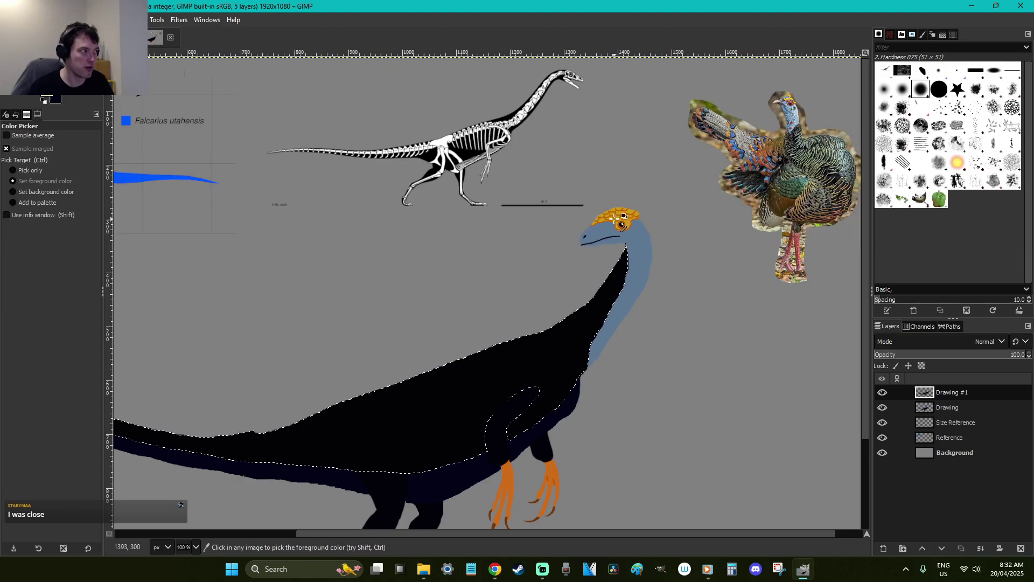
left_click(47, 91)
left_click(177, 146)
left_click(230, 237)
key("p")
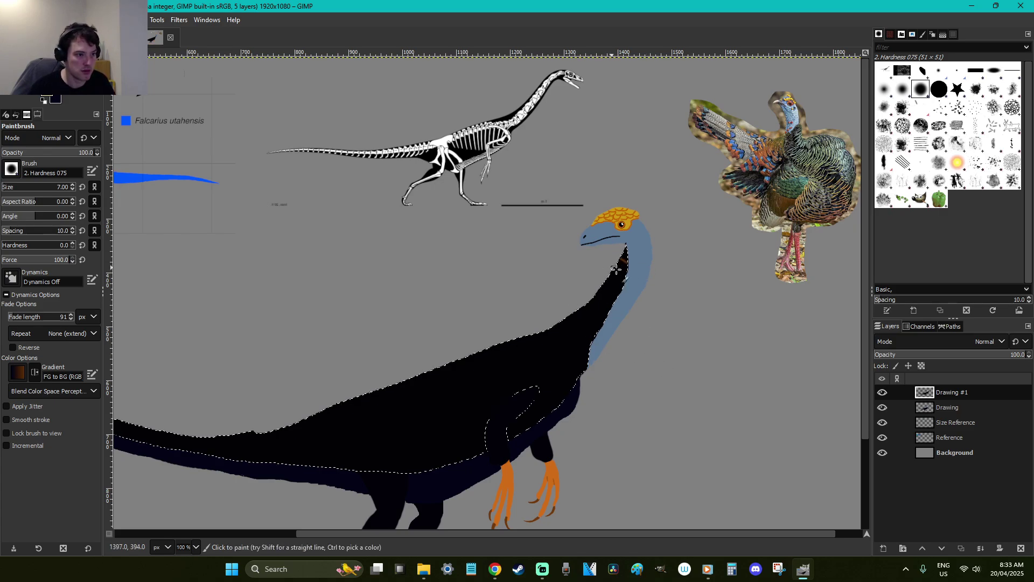
Paint thin brown stripes with the size 7 brush across the neck and shoulder, redoing any stray one
mouse_move(604, 283)
left_mouse_down()
mouse_move(617, 305)
mouse_move(598, 292)
mouse_move(611, 312)
mouse_move(584, 298)
mouse_move(615, 335)
mouse_move(576, 305)
mouse_move(603, 343)
mouse_move(573, 311)
mouse_move(600, 364)
mouse_move(558, 324)
mouse_move(583, 365)
left_mouse_up()
left_click_drag(548, 327, 577, 376)
left_click_drag(527, 335, 570, 389)
key("ctrl+z")
mouse_move(533, 325)
left_mouse_down()
mouse_move(540, 365)
mouse_move(570, 401)
left_mouse_up()
left_click_drag(512, 340, 560, 405)
Continue the curved brown stripes across the back and flank towards the base of the tail
mouse_move(506, 334)
left_mouse_down()
mouse_move(558, 432)
mouse_move(519, 414)
left_mouse_up()
mouse_move(481, 351)
left_mouse_down()
mouse_move(518, 435)
mouse_move(490, 447)
left_mouse_up()
mouse_move(449, 367)
left_mouse_down()
mouse_move(500, 455)
mouse_move(447, 443)
mouse_move(468, 463)
mouse_move(457, 433)
left_mouse_up()
key("ctrl+z")
left_click_drag(447, 469, 432, 423)
mouse_move(404, 368)
left_mouse_down()
mouse_move(411, 435)
mouse_move(434, 481)
mouse_move(391, 411)
mouse_move(388, 375)
mouse_move(376, 372)
mouse_move(386, 433)
mouse_move(408, 475)
mouse_move(395, 484)
mouse_move(381, 461)
mouse_move(364, 378)
mouse_move(356, 399)
mouse_move(384, 492)
mouse_move(344, 430)
mouse_move(338, 393)
mouse_move(348, 396)
mouse_move(321, 395)
mouse_move(350, 486)
mouse_move(314, 438)
mouse_move(311, 402)
mouse_move(314, 471)
mouse_move(279, 405)
mouse_move(283, 464)
left_mouse_up()
Paint short brown stripes along the upper tail as far as the end of the near-black area
left_click_drag(420, 536, 258, 520)
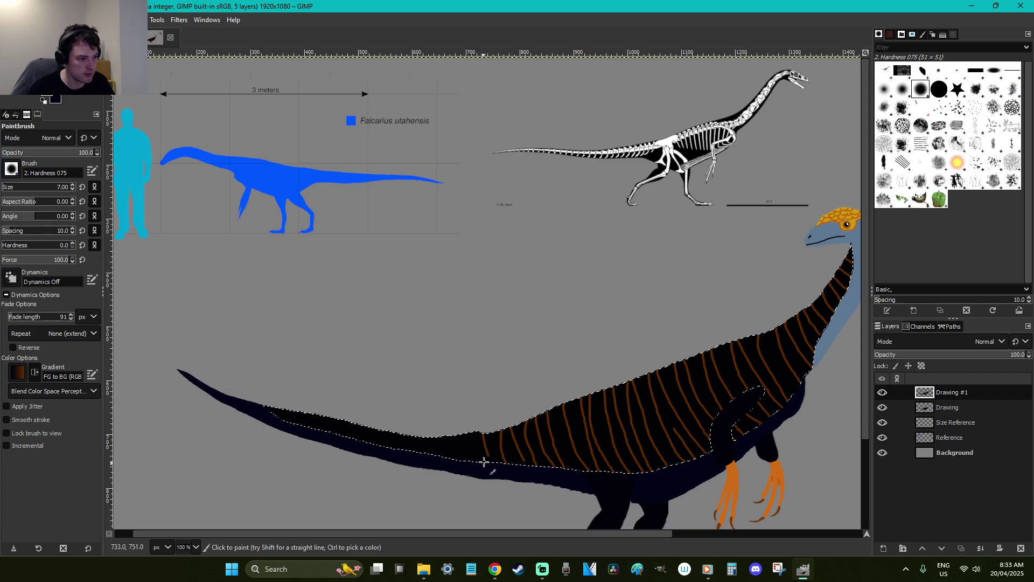
left_click_drag(486, 455, 488, 462)
left_click_drag(474, 463, 470, 428)
left_click_drag(454, 433, 454, 461)
mouse_move(443, 458)
left_mouse_down()
mouse_move(437, 419)
mouse_move(415, 455)
mouse_move(397, 436)
mouse_move(386, 445)
mouse_move(383, 434)
left_mouse_up()
mouse_move(374, 456)
left_mouse_down()
mouse_move(378, 409)
mouse_move(351, 446)
mouse_move(341, 396)
mouse_move(317, 431)
left_mouse_up()
mouse_move(302, 413)
left_mouse_down()
mouse_move(288, 397)
mouse_move(289, 423)
left_mouse_up()
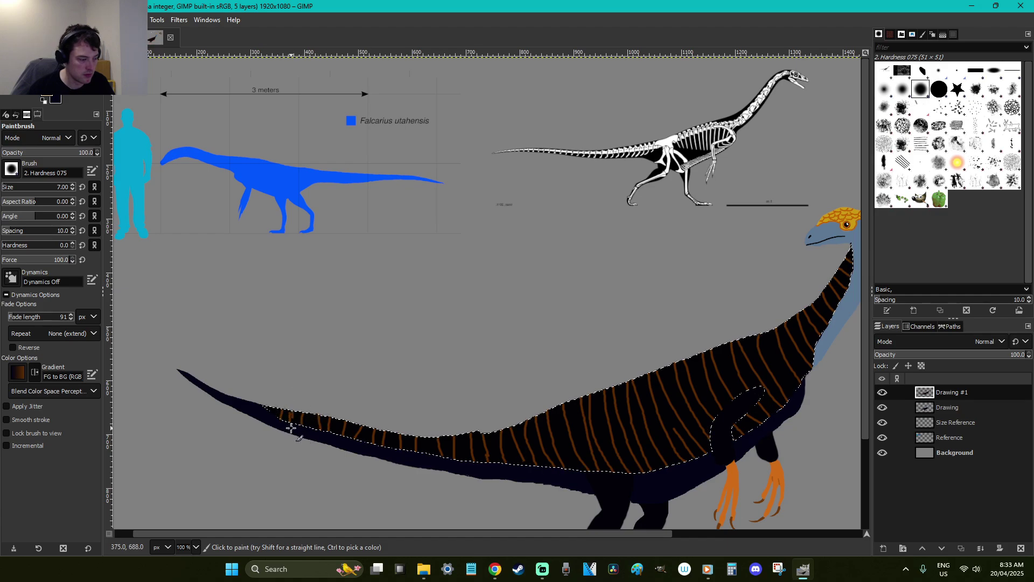
Drop the selection, outline the upper part of the tail tip freehand, and fill it with near-black
key("z")
left_click(329, 445)
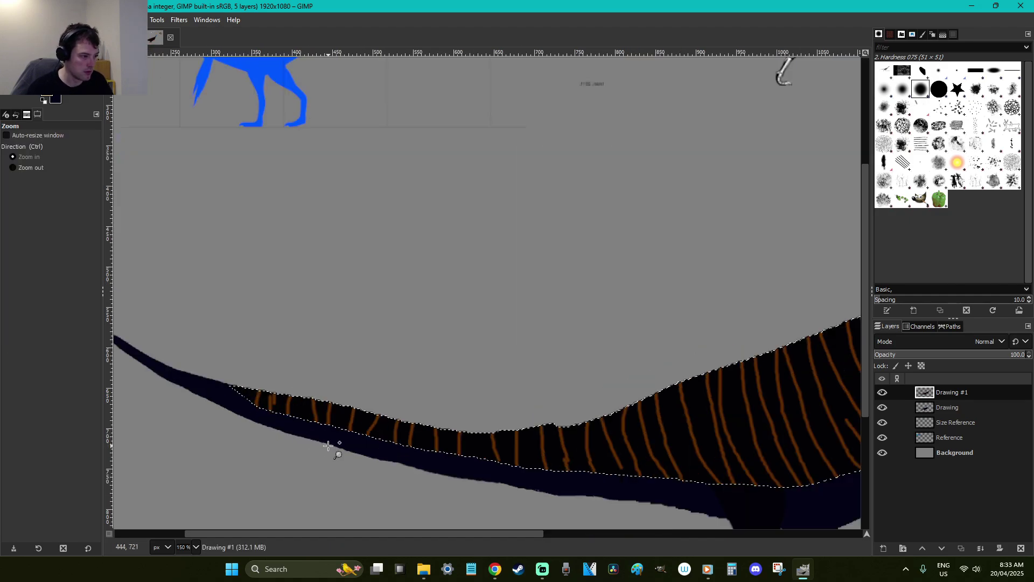
key("r")
left_click(325, 449)
left_click_drag(600, 534, 144, 491)
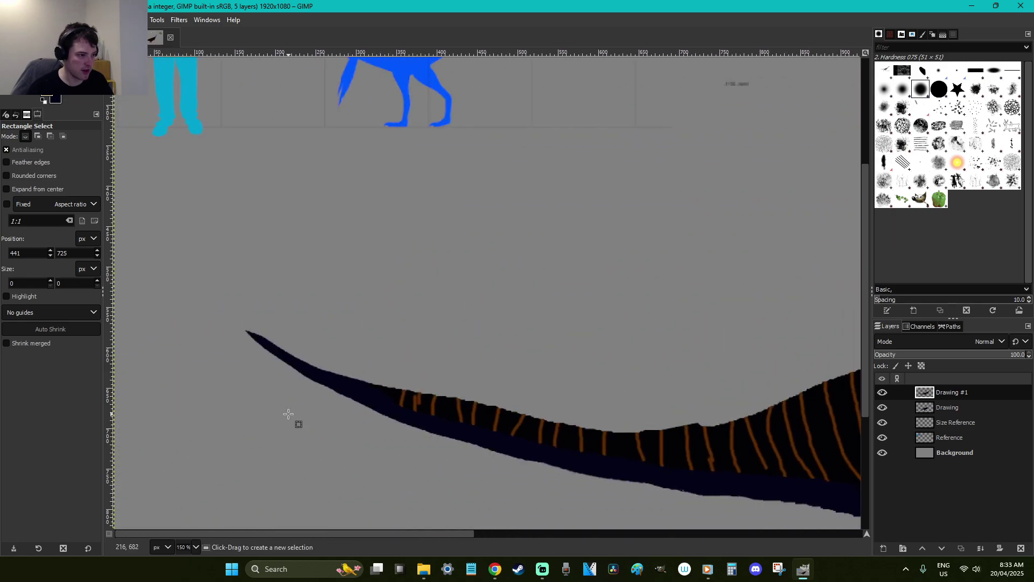
key("f")
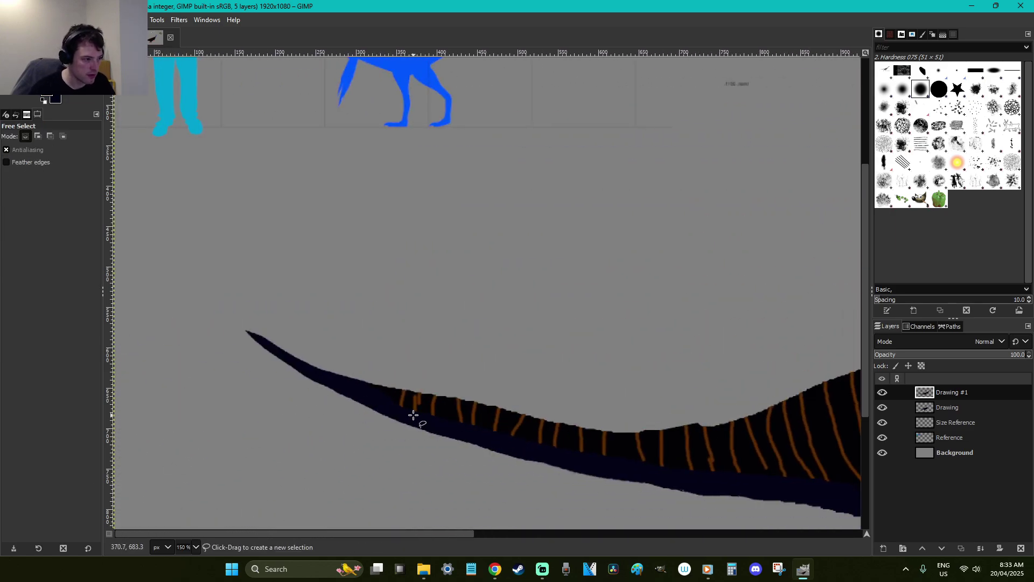
mouse_move(408, 407)
left_mouse_down()
mouse_move(266, 347)
mouse_move(416, 402)
mouse_move(394, 404)
left_mouse_up()
key("Return")
key("shift+b")
left_click(351, 386)
Cover the leftover navy specks in the tail tip using brush hardness 80, reset the hardness to 0, and deselect
key("z")
key("p")
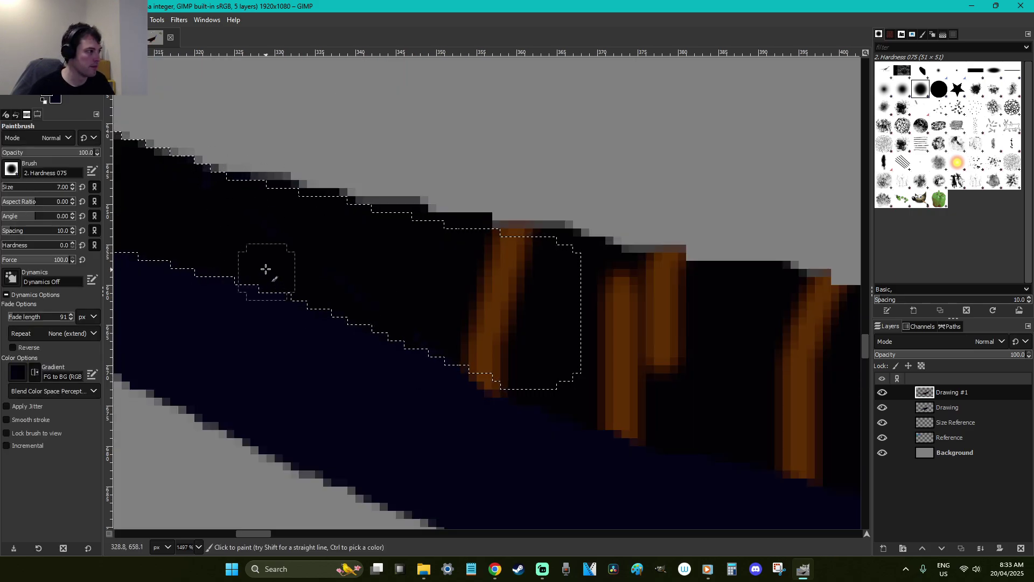
left_click(56, 246)
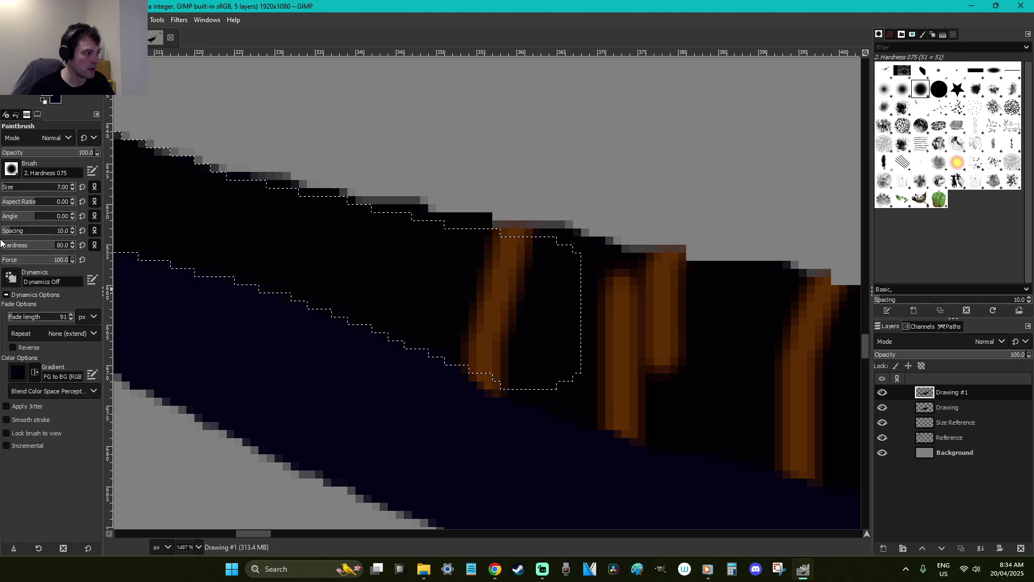
left_click_drag(41, 250, 5, 250)
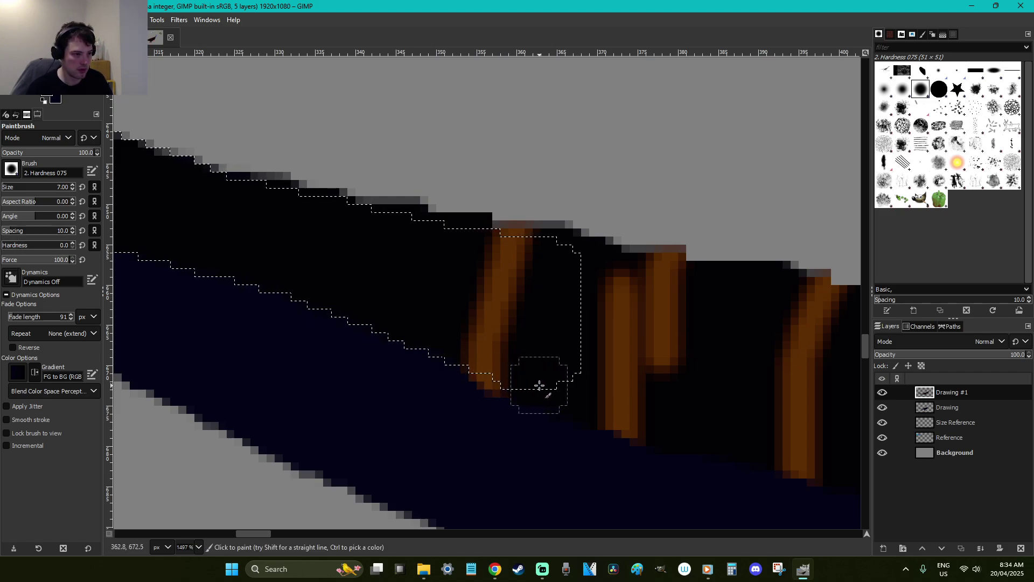
key("r")
left_click(567, 397)
Sample the brown of a tail stripe, and cut and paste the whole Drawing #1 layer content as a floating selection
key("o")
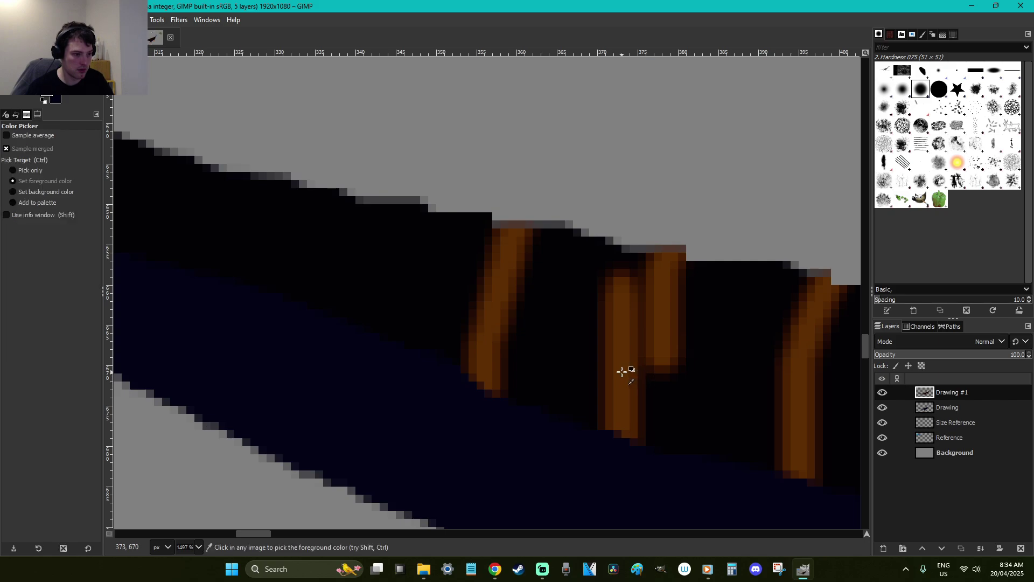
scroll(623, 372, "down", 7)
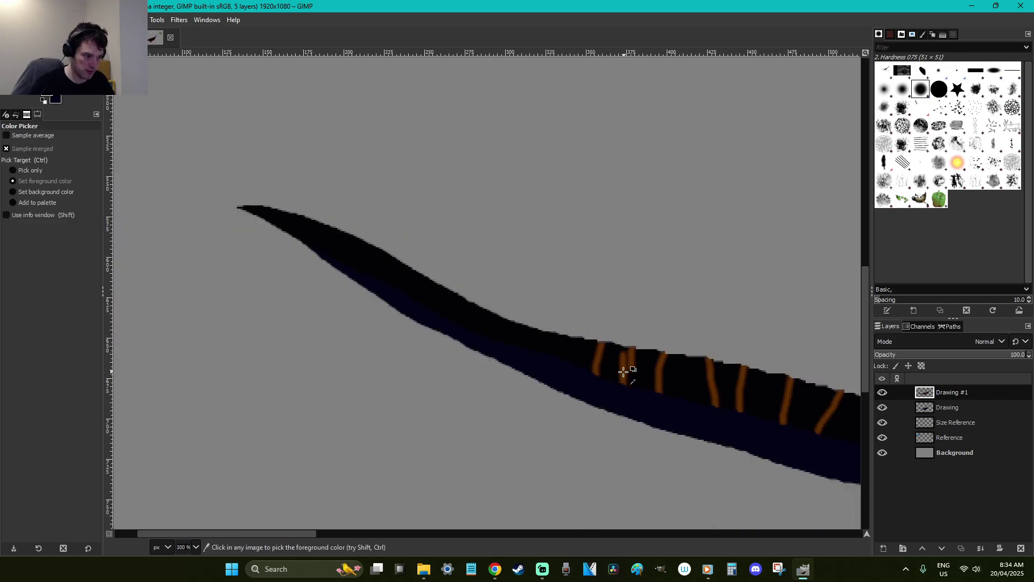
key("ctrl+s")
key("ctrl+a")
key("ctrl+x")
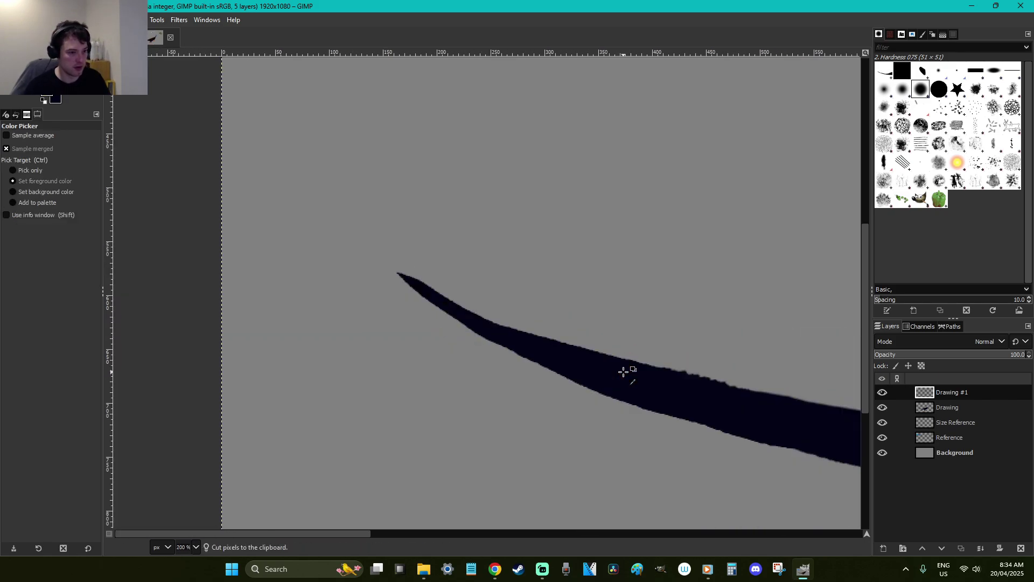
key("ctrl+v")
Paint the remaining brown stripes out to the tip of the tail, and anchor the floating selection
key("p")
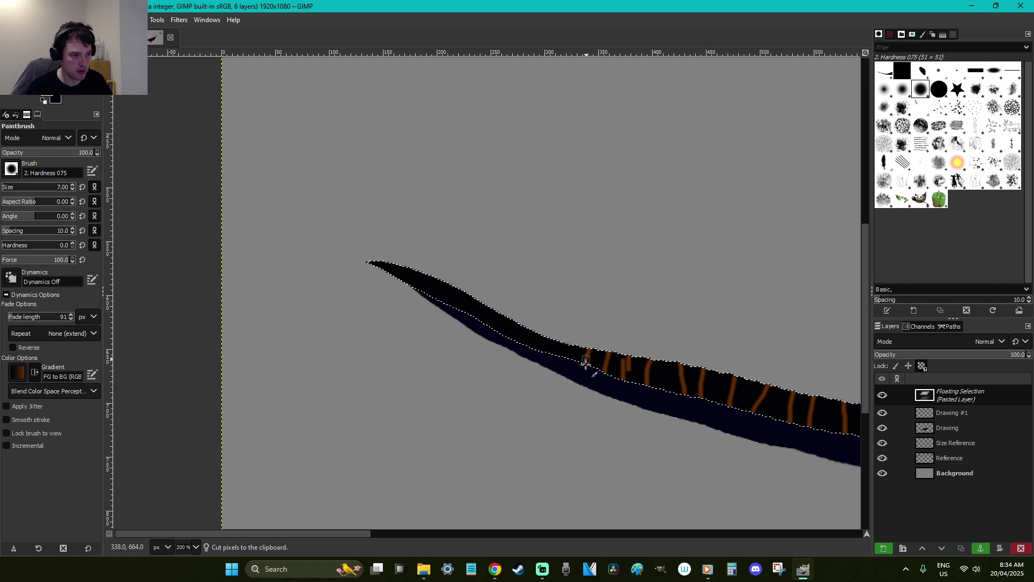
left_click_drag(572, 345, 567, 356)
mouse_move(552, 339)
left_mouse_down()
mouse_move(534, 326)
mouse_move(521, 350)
mouse_move(508, 314)
mouse_move(493, 354)
mouse_move(484, 321)
left_mouse_up()
mouse_move(472, 300)
left_mouse_down()
mouse_move(457, 282)
mouse_move(447, 307)
mouse_move(432, 271)
mouse_move(417, 291)
mouse_move(384, 269)
left_mouse_up()
key("r")
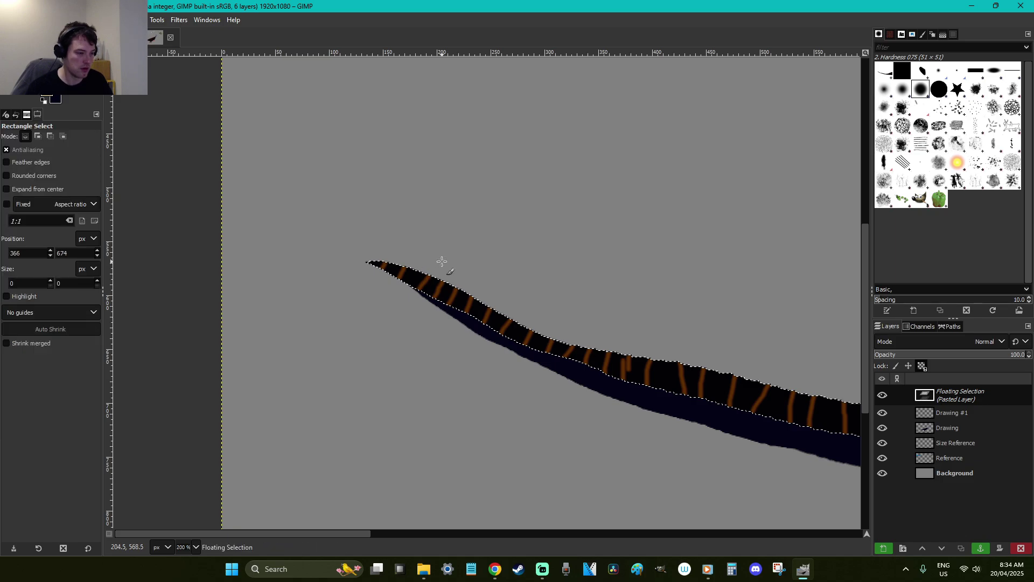
key("ctrl+h")
Cut and paste the striped body as a floating selection, and smudge the upper neck stripes into jagged feathering
key("1")
left_click_drag(454, 534, 556, 534)
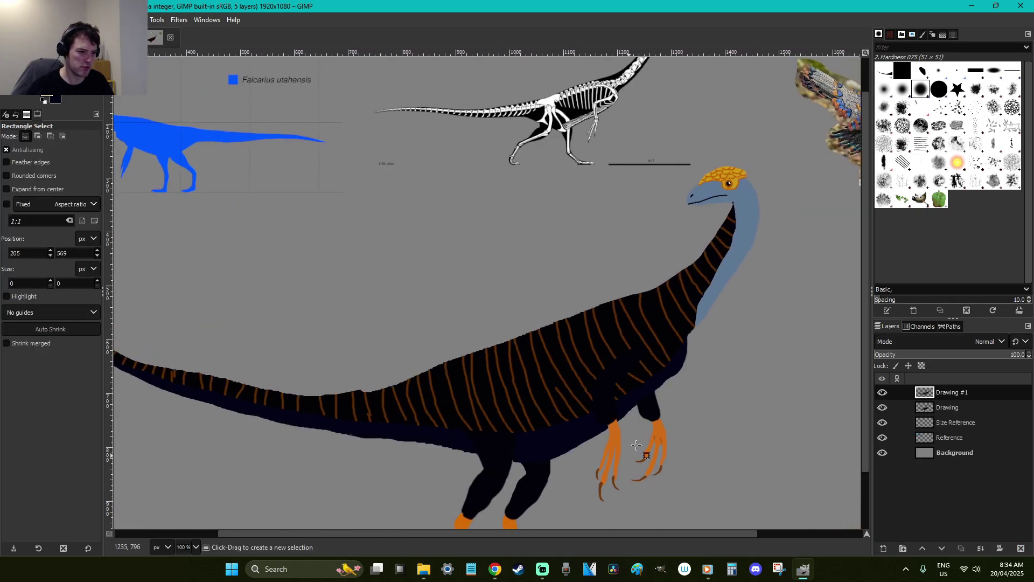
key("z")
left_click_drag(780, 307, 656, 240)
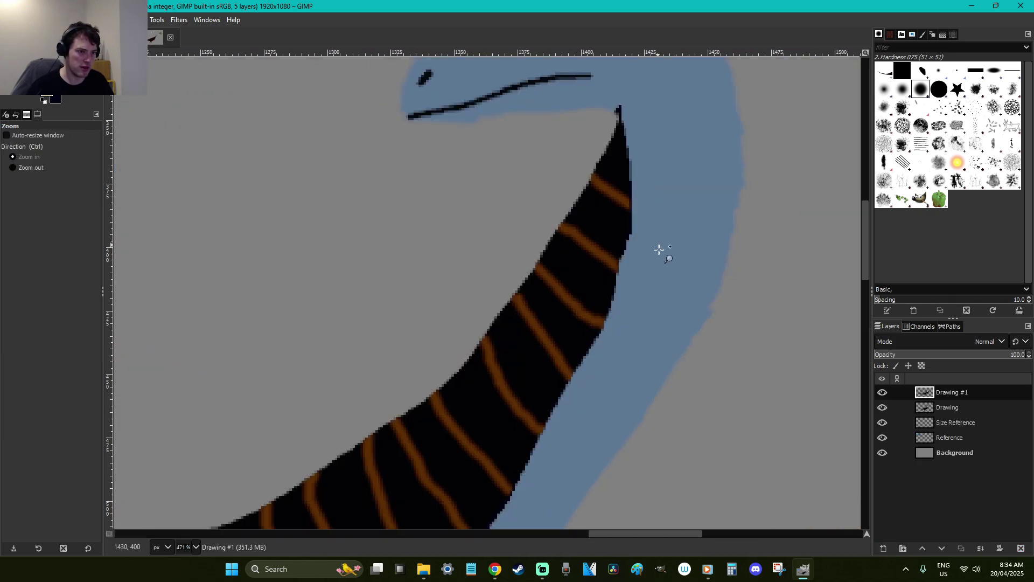
key("ctrl+x")
key("ctrl+v")
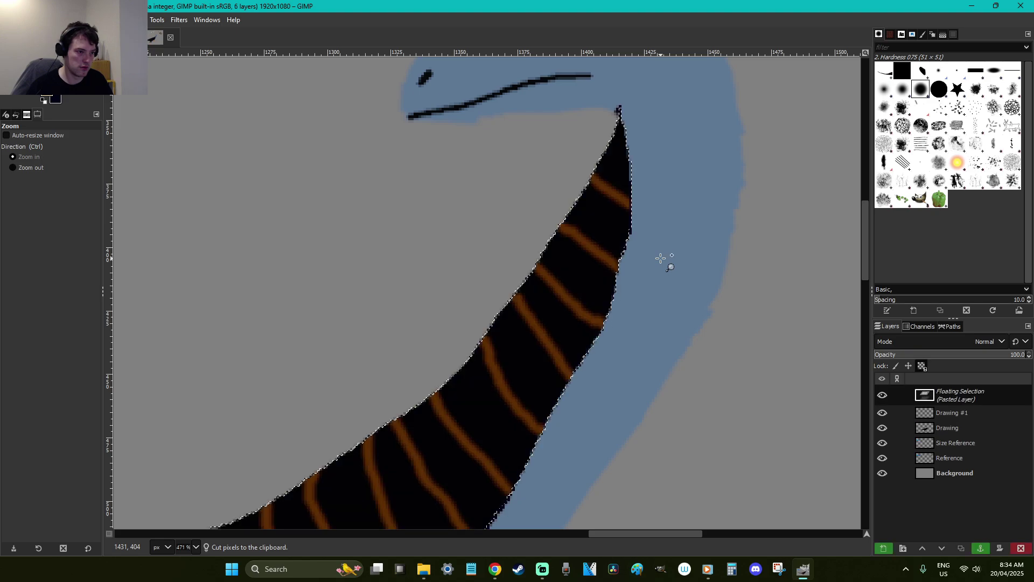
key("s")
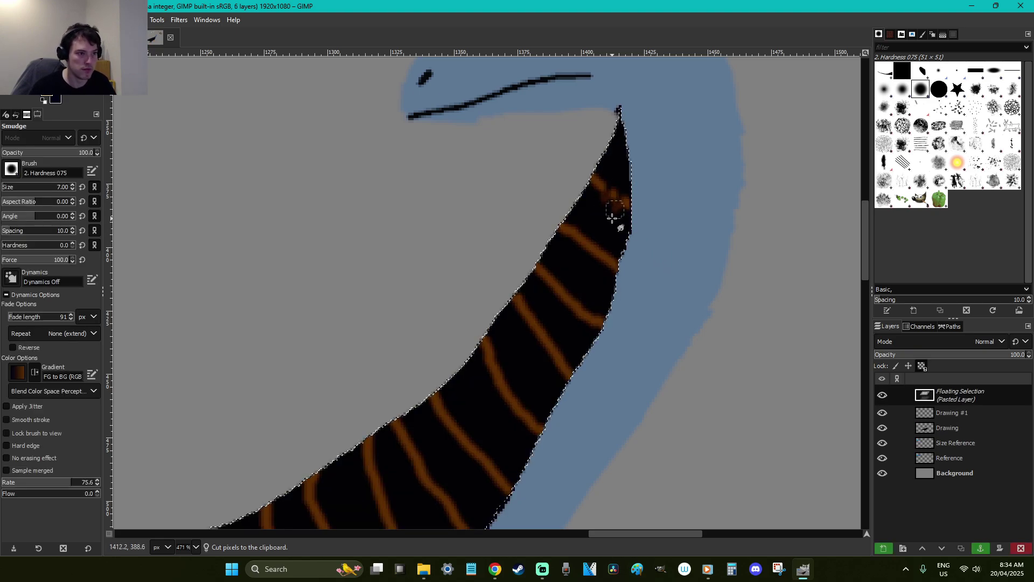
mouse_move(598, 273)
left_mouse_down()
mouse_move(554, 261)
mouse_move(595, 250)
mouse_move(581, 292)
mouse_move(612, 322)
mouse_move(590, 296)
mouse_move(506, 306)
mouse_move(504, 336)
mouse_move(529, 362)
mouse_move(579, 349)
mouse_move(547, 356)
mouse_move(562, 340)
mouse_move(549, 361)
mouse_move(552, 342)
mouse_move(533, 340)
mouse_move(551, 303)
mouse_move(592, 317)
mouse_move(564, 261)
mouse_move(538, 291)
left_mouse_up()
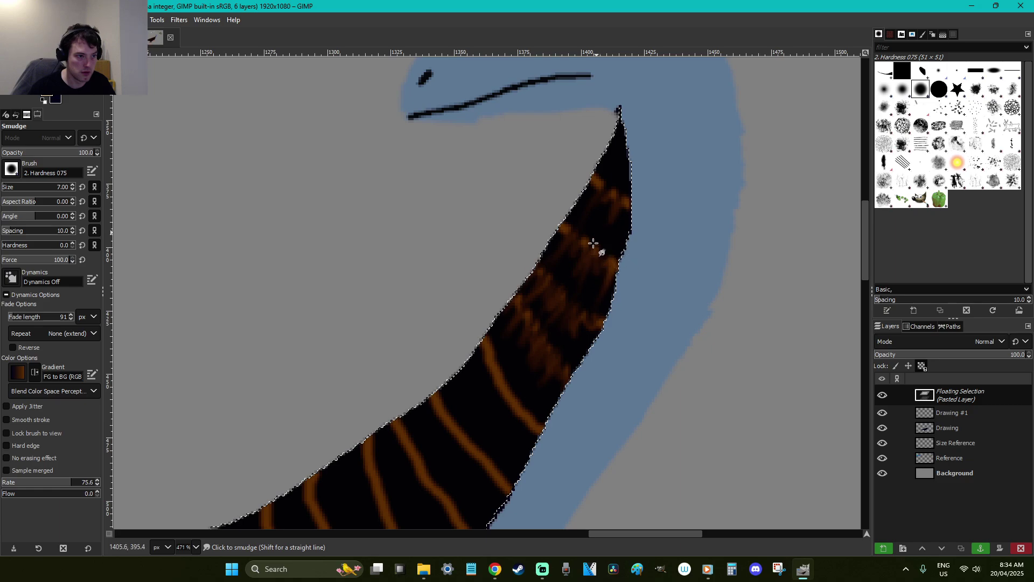
Smudge the brown stripes of the middle and lower neck into the same jagged feathering
scroll(526, 393, "down", 5)
mouse_move(531, 203)
left_mouse_down()
mouse_move(531, 152)
mouse_move(514, 130)
mouse_move(488, 150)
mouse_move(492, 98)
mouse_move(462, 116)
mouse_move(500, 216)
mouse_move(462, 184)
mouse_move(459, 159)
mouse_move(437, 151)
mouse_move(499, 171)
left_mouse_up()
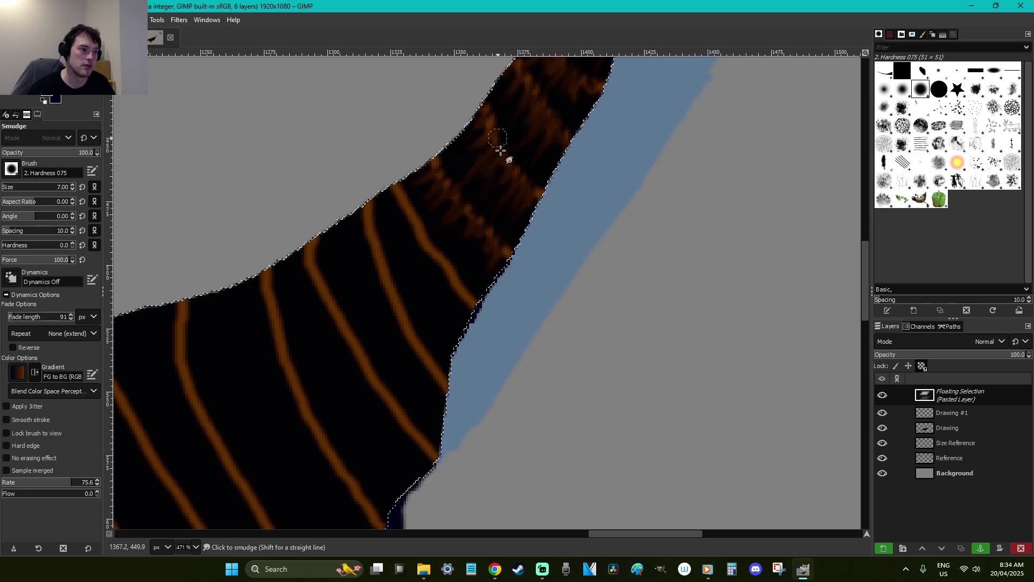
scroll(573, 215, "up", 3)
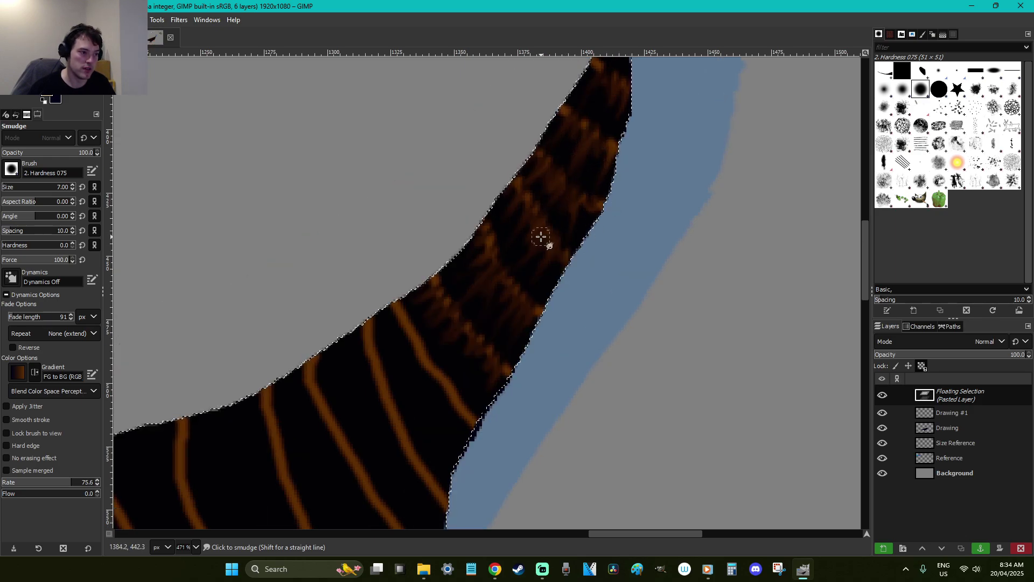
scroll(540, 237, "down", 2)
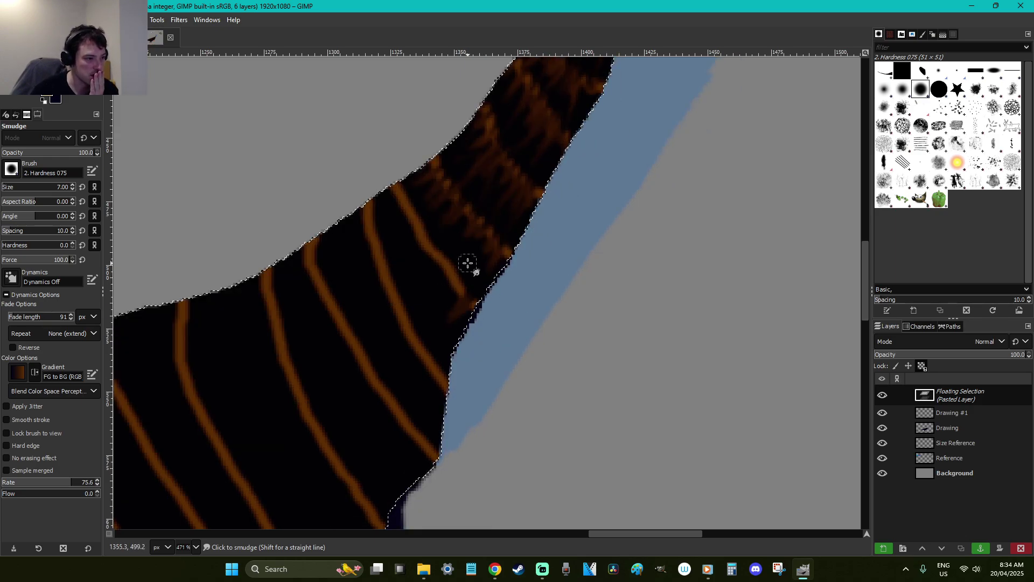
left_click_drag(442, 244, 405, 263)
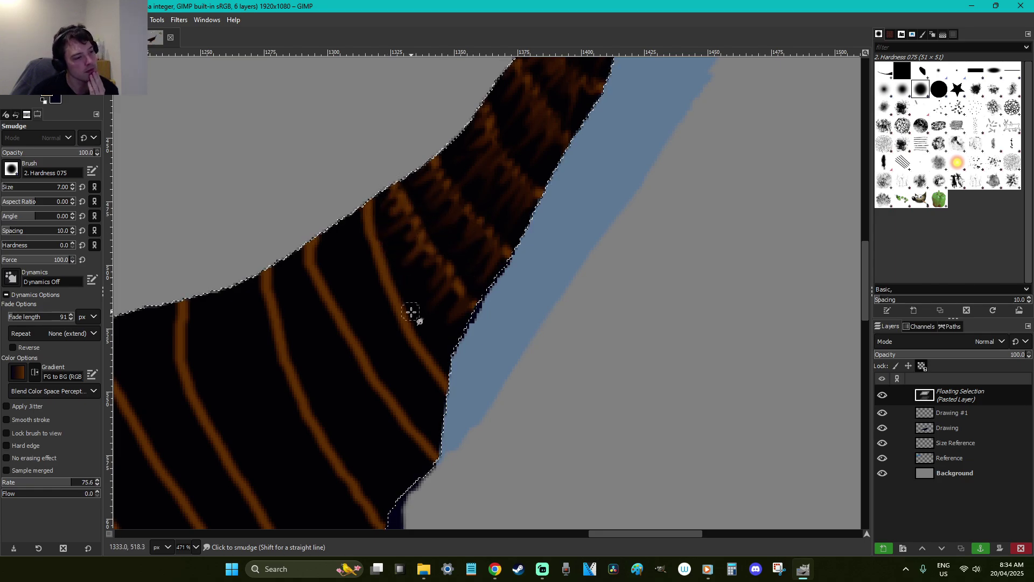
Smudge the next two long stripes at the base of the neck into jagged brown feathering
mouse_move(438, 340)
left_mouse_down()
mouse_move(415, 316)
mouse_move(400, 340)
mouse_move(363, 309)
mouse_move(388, 262)
mouse_move(369, 245)
left_mouse_up()
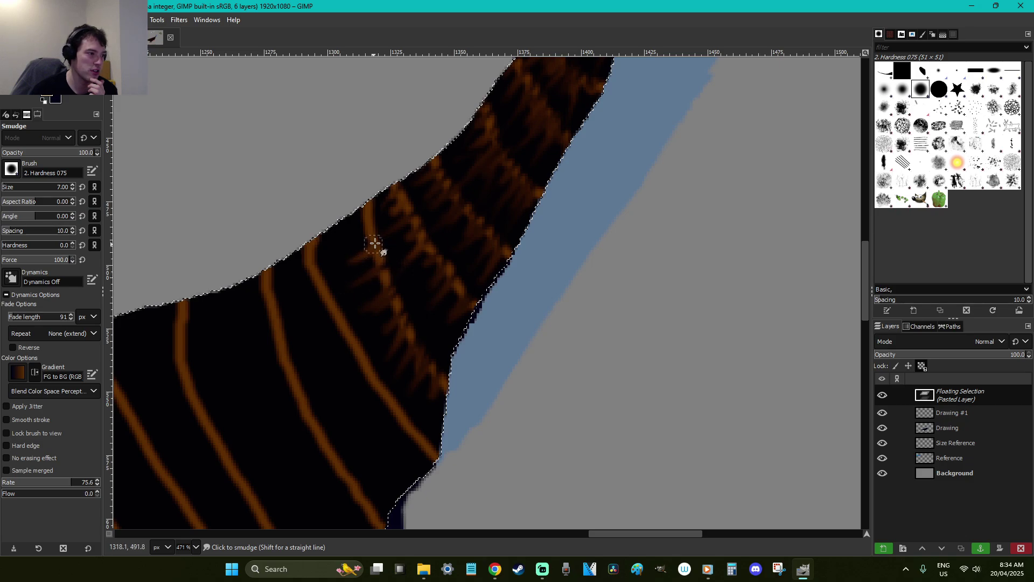
mouse_move(390, 324)
left_mouse_down()
mouse_move(411, 279)
mouse_move(393, 254)
mouse_move(418, 226)
mouse_move(406, 271)
left_mouse_up()
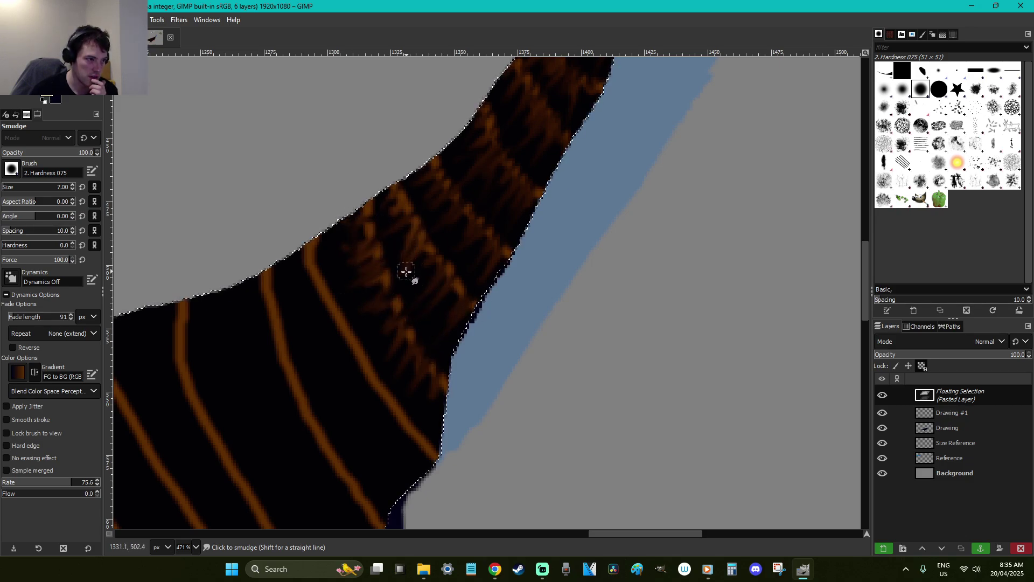
mouse_move(396, 343)
left_mouse_down()
mouse_move(395, 322)
mouse_move(406, 341)
left_mouse_up()
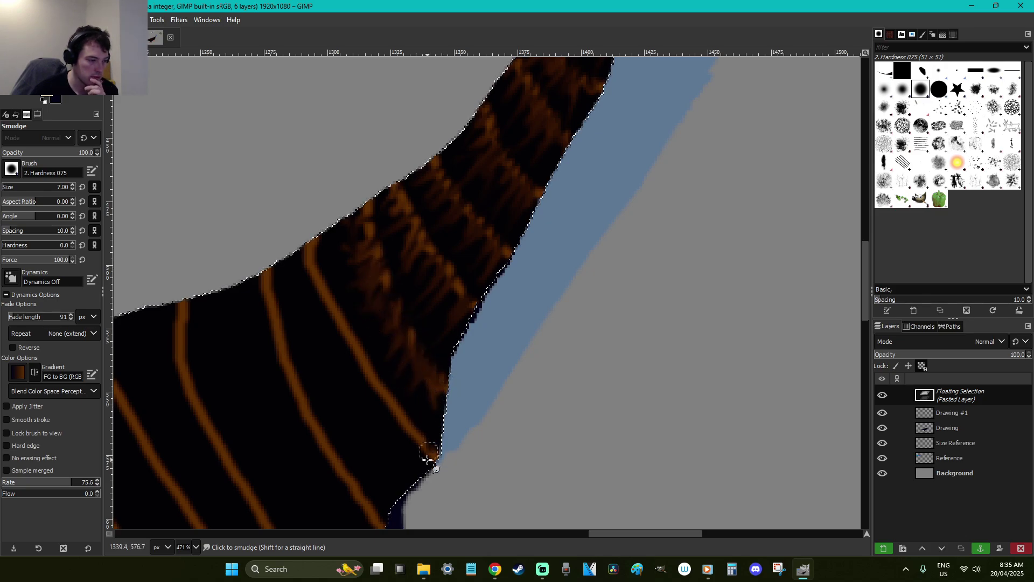
mouse_move(406, 416)
left_mouse_down()
mouse_move(402, 378)
mouse_move(384, 372)
mouse_move(353, 400)
mouse_move(336, 394)
mouse_move(357, 342)
mouse_move(348, 300)
mouse_move(330, 313)
mouse_move(297, 292)
left_mouse_up()
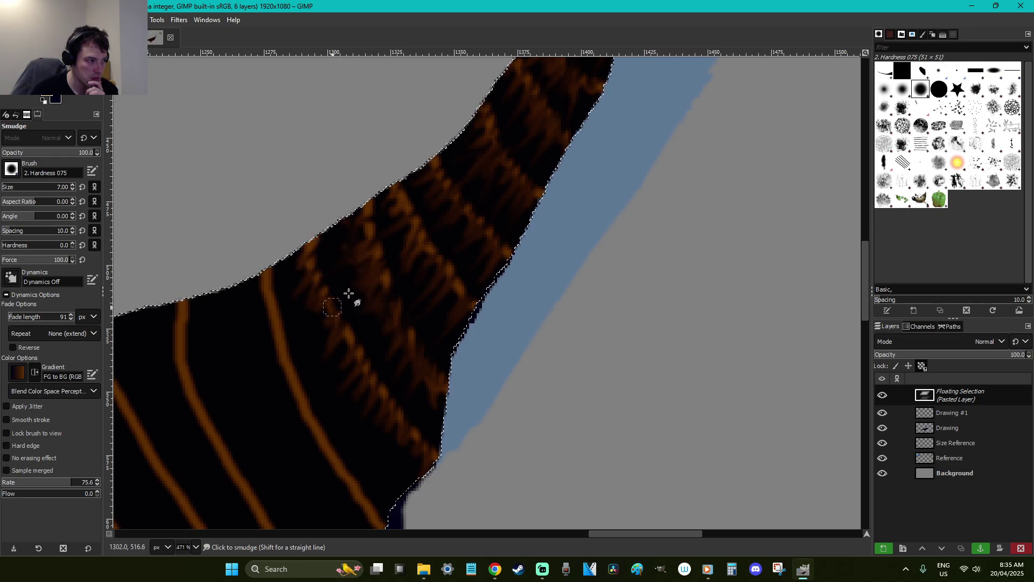
Finish feathering the stripe at the base of the neck, and smudge the next long stripe behind it into jagged brown feathering
mouse_move(351, 330)
left_mouse_down()
mouse_move(397, 317)
mouse_move(410, 357)
left_mouse_up()
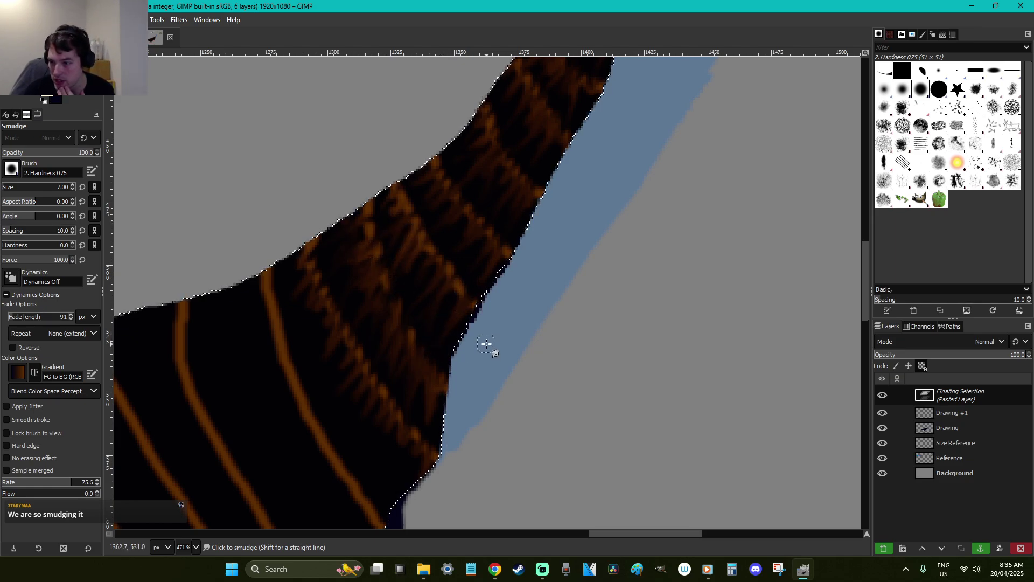
scroll(486, 344, "down", 3)
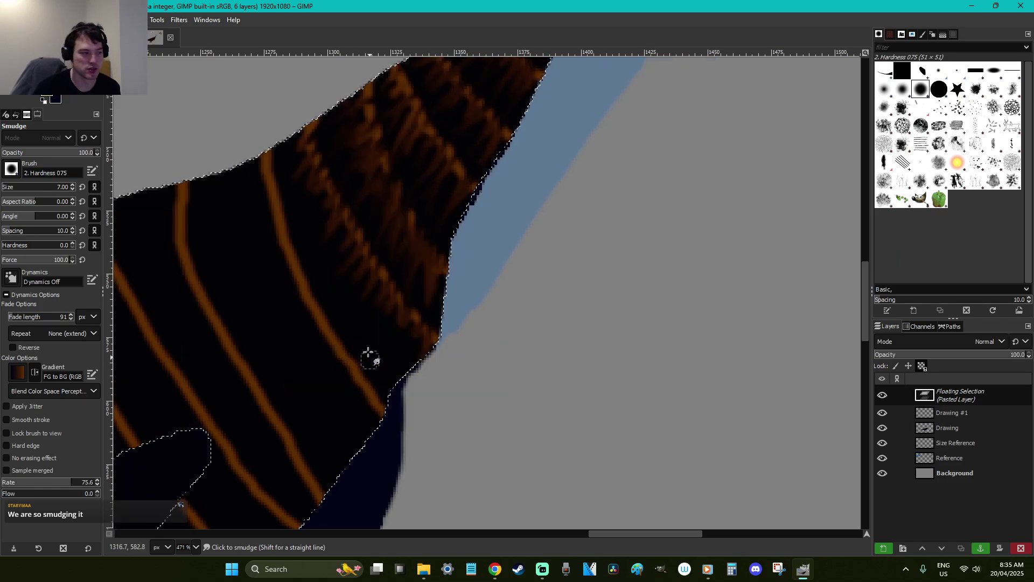
mouse_move(243, 212)
left_mouse_down()
mouse_move(278, 198)
mouse_move(306, 213)
mouse_move(260, 260)
mouse_move(304, 221)
mouse_move(271, 329)
mouse_move(318, 277)
mouse_move(307, 359)
mouse_move(345, 338)
mouse_move(341, 387)
left_mouse_up()
left_click_drag(303, 214, 335, 230)
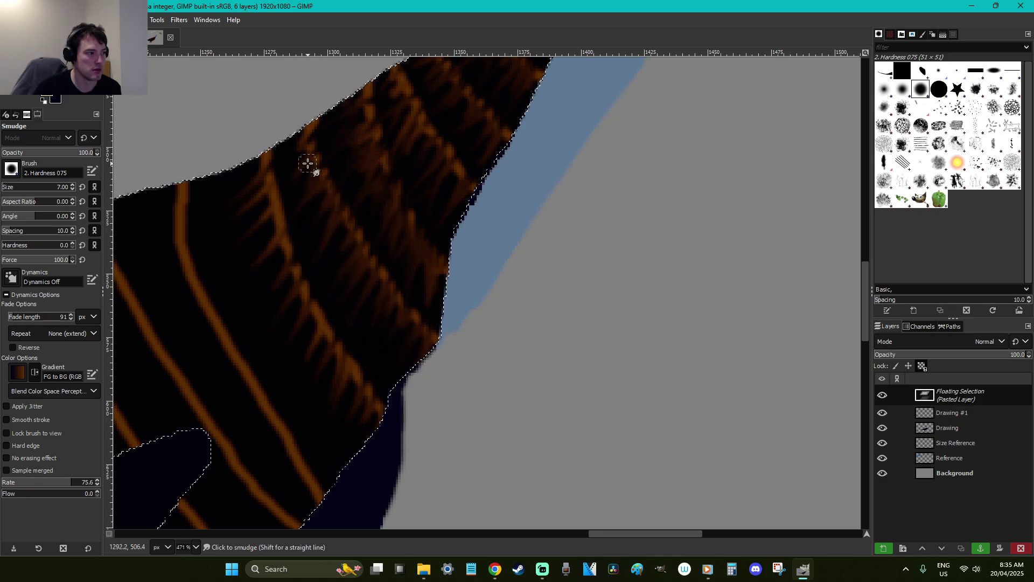
mouse_move(298, 183)
left_mouse_down()
mouse_move(259, 252)
mouse_move(277, 279)
mouse_move(312, 263)
mouse_move(375, 390)
mouse_move(361, 325)
mouse_move(345, 376)
mouse_move(375, 296)
mouse_move(370, 346)
mouse_move(325, 363)
mouse_move(353, 328)
left_mouse_up()
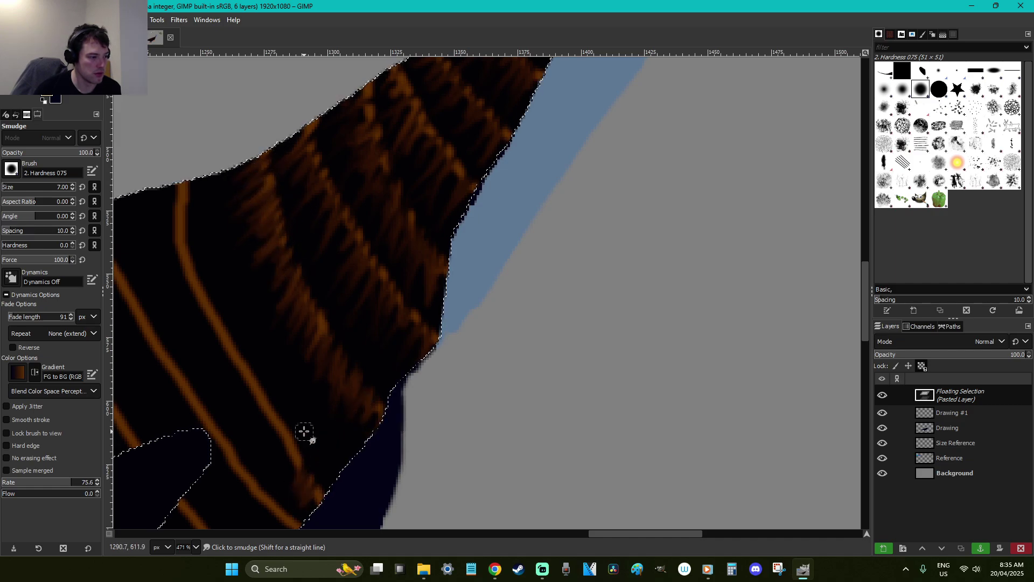
Smudge the following shoulder stripe into jagged feathering along its full length, and soften the dark gap in front of it
mouse_move(279, 475)
left_mouse_down()
mouse_move(284, 390)
mouse_move(255, 427)
left_mouse_up()
mouse_move(259, 384)
left_mouse_down()
mouse_move(250, 362)
mouse_move(227, 391)
mouse_move(237, 318)
mouse_move(207, 348)
mouse_move(219, 285)
mouse_move(183, 327)
mouse_move(230, 284)
mouse_move(186, 314)
mouse_move(207, 254)
mouse_move(161, 279)
mouse_move(196, 244)
mouse_move(167, 240)
mouse_move(211, 215)
left_mouse_up()
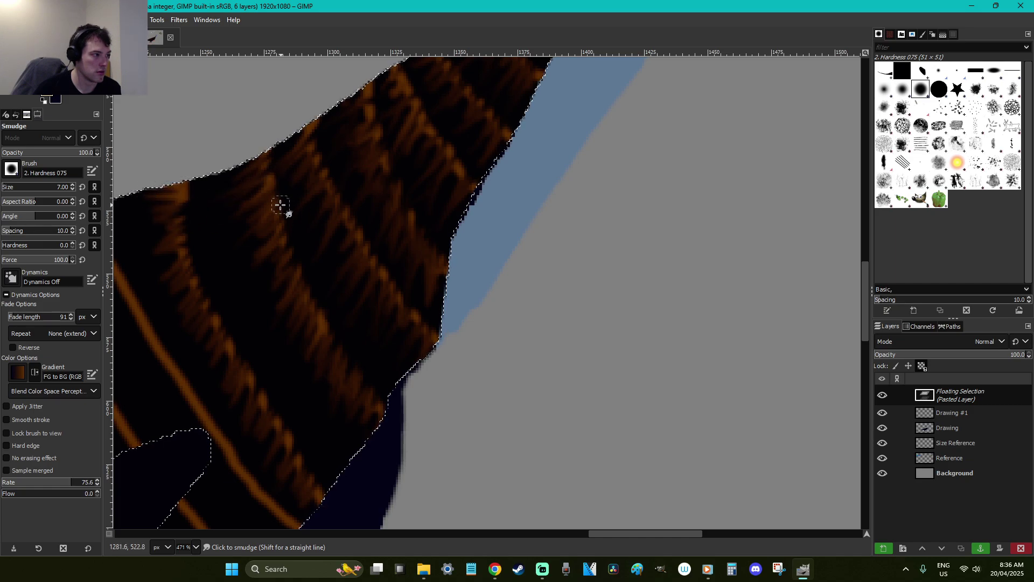
mouse_move(259, 222)
left_mouse_down()
mouse_move(319, 254)
mouse_move(264, 330)
mouse_move(265, 359)
mouse_move(277, 384)
mouse_move(317, 365)
left_mouse_up()
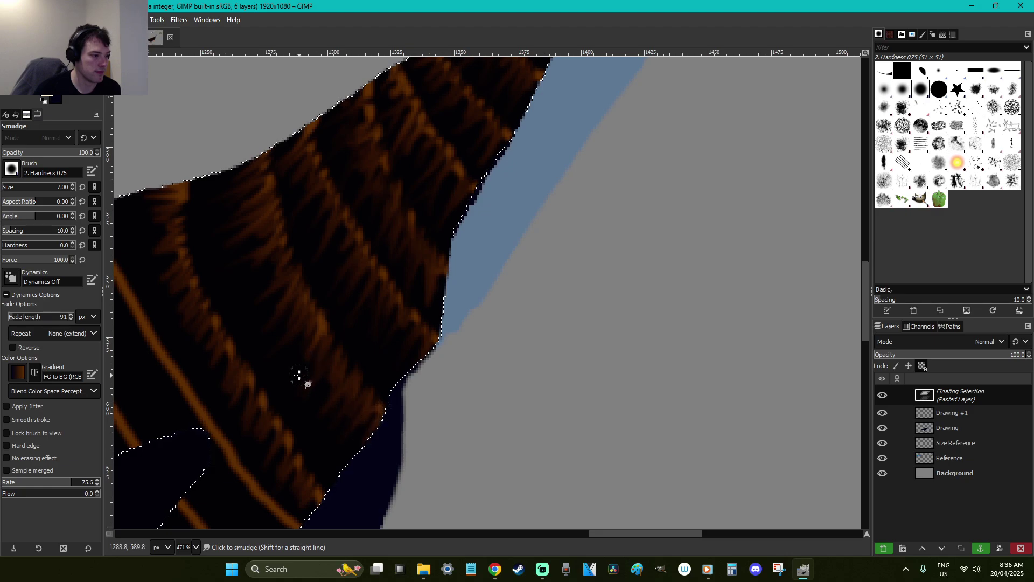
mouse_move(302, 403)
left_mouse_down()
mouse_move(283, 455)
mouse_move(302, 410)
mouse_move(322, 431)
mouse_move(302, 456)
mouse_move(325, 431)
left_mouse_up()
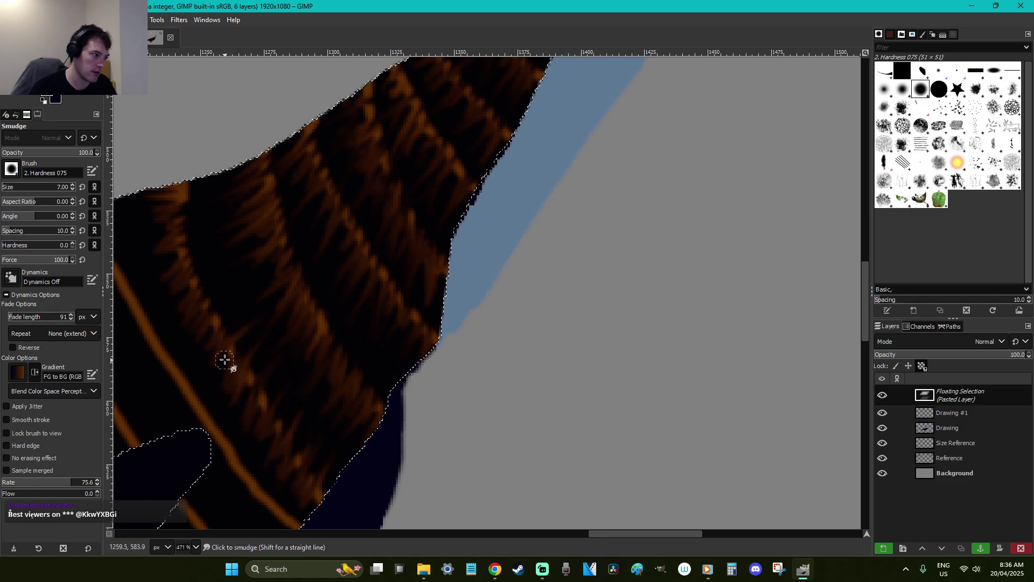
Smudge the long brown stripe that passes just in front of the upper arm's rounded end into jagged feathering
key("ctrl")
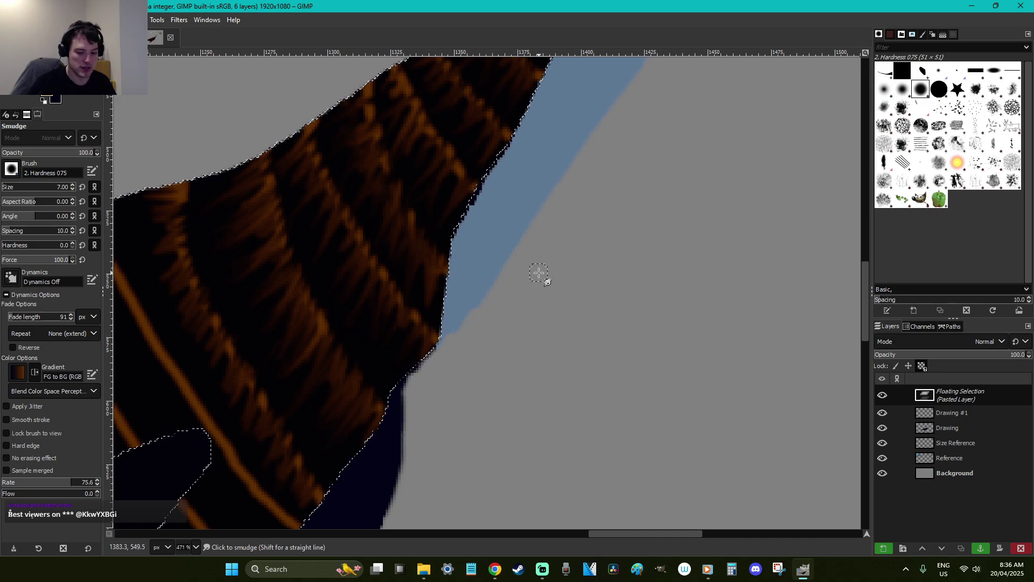
scroll(538, 276, "down", 3)
scroll(539, 273, "down", 3)
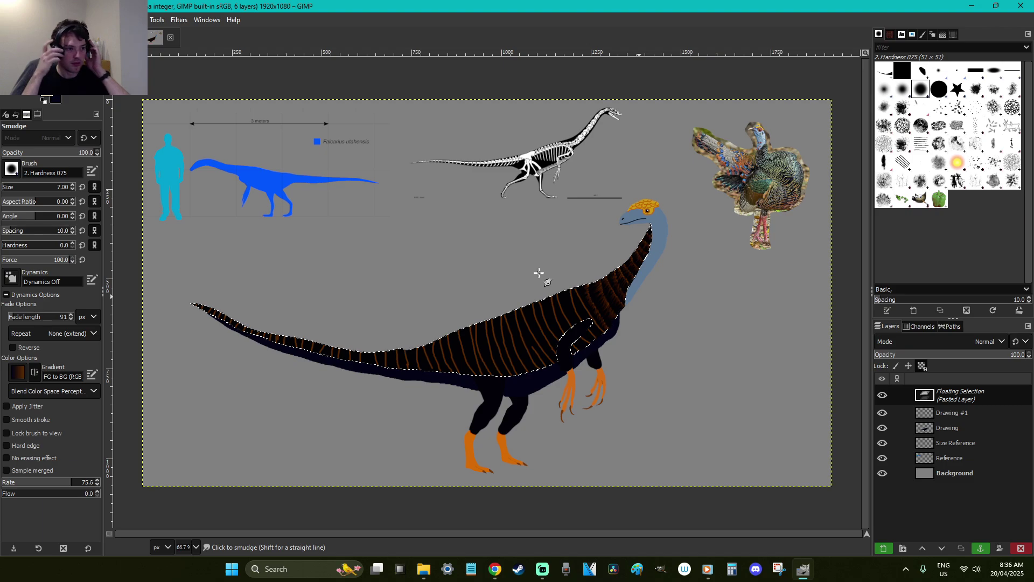
key("z")
left_click_drag(636, 370, 537, 269)
key("s")
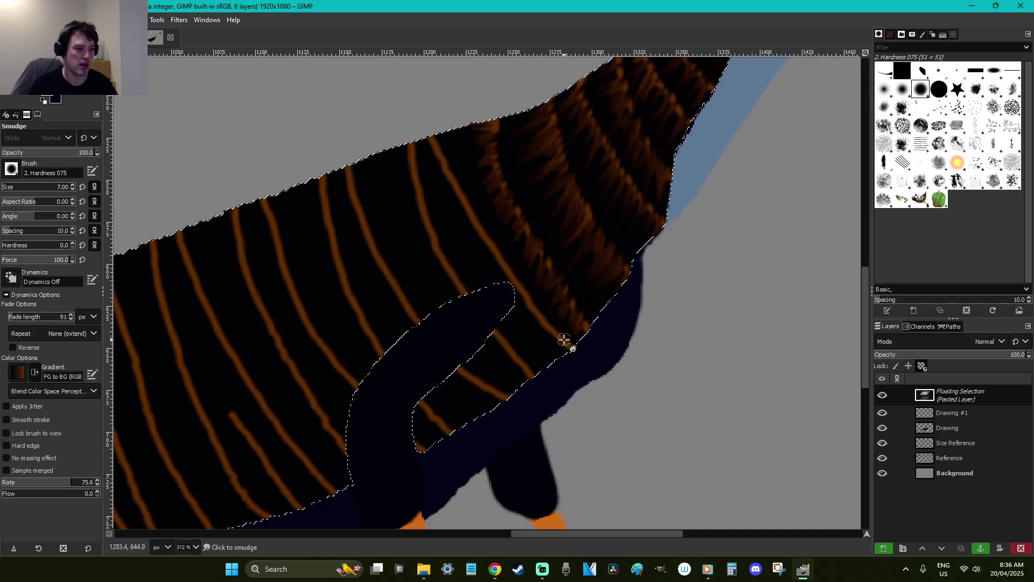
mouse_move(540, 358)
left_mouse_down()
mouse_move(560, 320)
mouse_move(508, 334)
mouse_move(540, 300)
mouse_move(509, 334)
mouse_move(521, 272)
mouse_move(470, 260)
mouse_move(479, 217)
mouse_move(441, 213)
mouse_move(440, 201)
mouse_move(460, 189)
mouse_move(442, 173)
mouse_move(425, 175)
mouse_move(410, 154)
mouse_move(497, 124)
mouse_move(429, 148)
mouse_move(501, 143)
mouse_move(450, 159)
mouse_move(490, 180)
left_mouse_up()
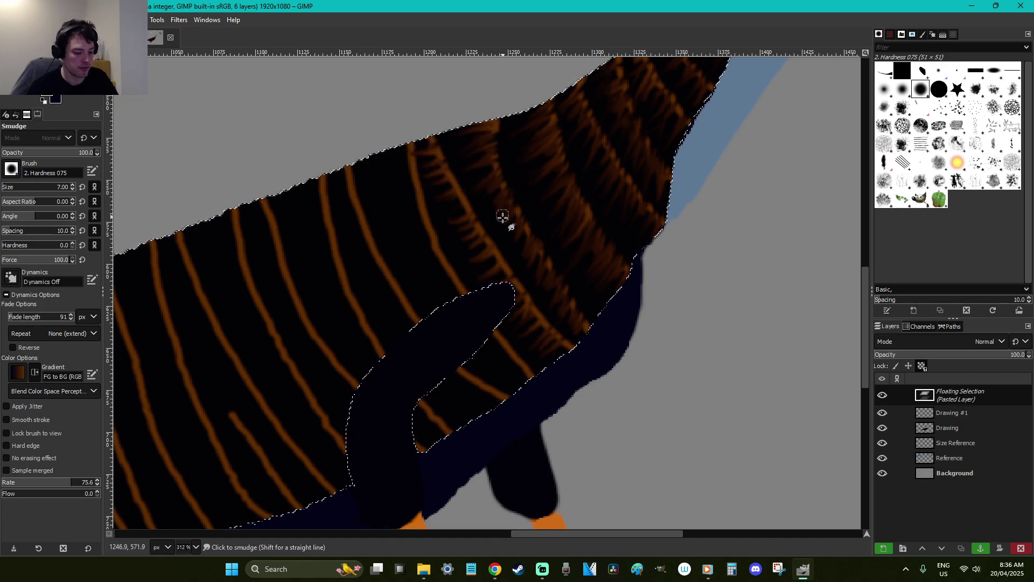
Paint an extra brown stripe in the dark gap between the two rearmost feathered shoulder stripes, and smudge it into feathering
key("p")
mouse_move(508, 234)
left_mouse_down()
mouse_move(489, 217)
mouse_move(457, 138)
left_mouse_up()
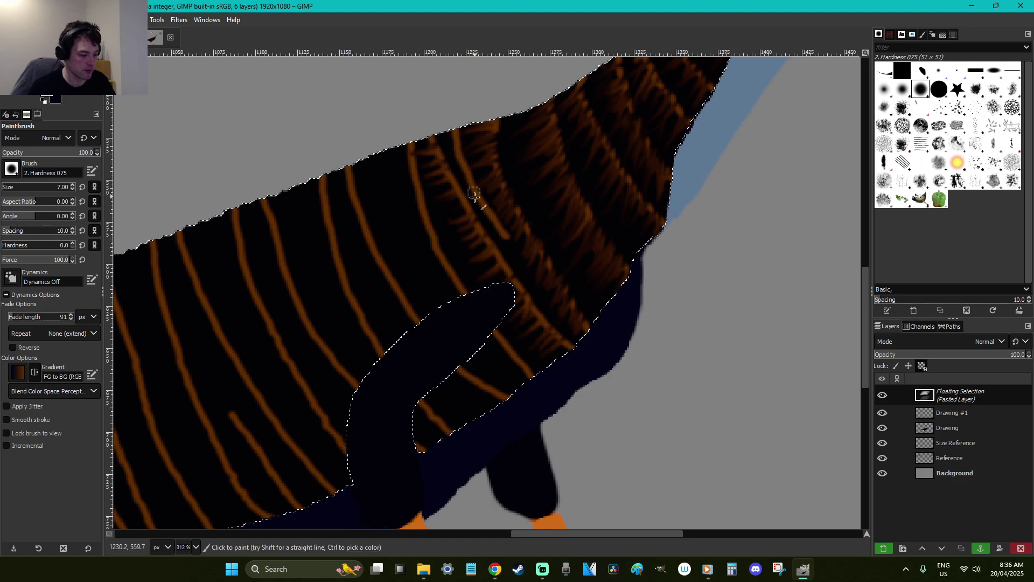
key("s")
mouse_move(509, 217)
left_mouse_down()
mouse_move(478, 207)
mouse_move(484, 192)
mouse_move(470, 184)
mouse_move(494, 237)
left_mouse_up()
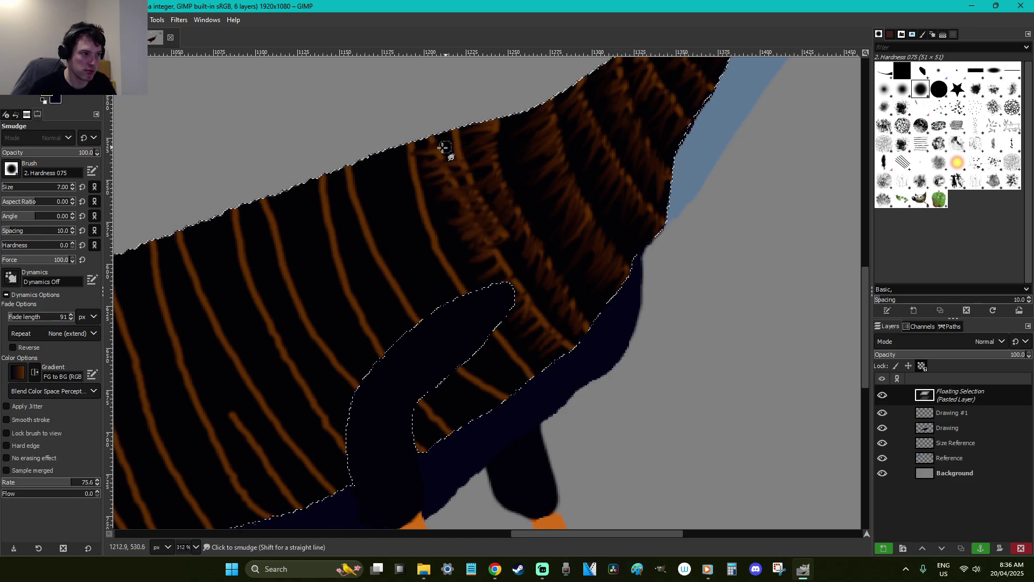
Paint another brown stripe in the next gap forward on the shoulder plus a short one at the chest edge, and smudge both into feathering
key("p")
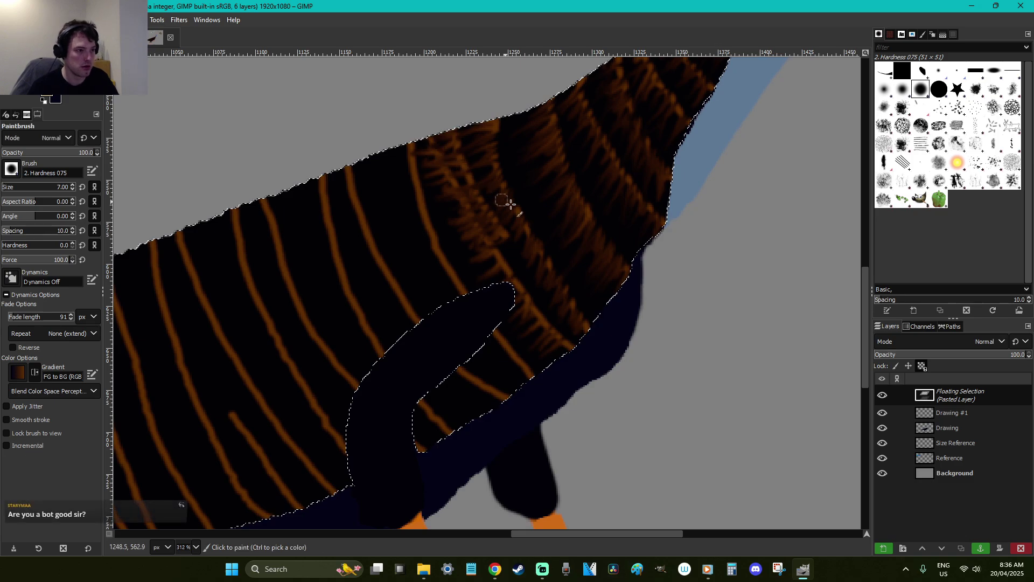
mouse_move(583, 280)
left_mouse_down()
mouse_move(527, 202)
mouse_move(521, 153)
left_mouse_up()
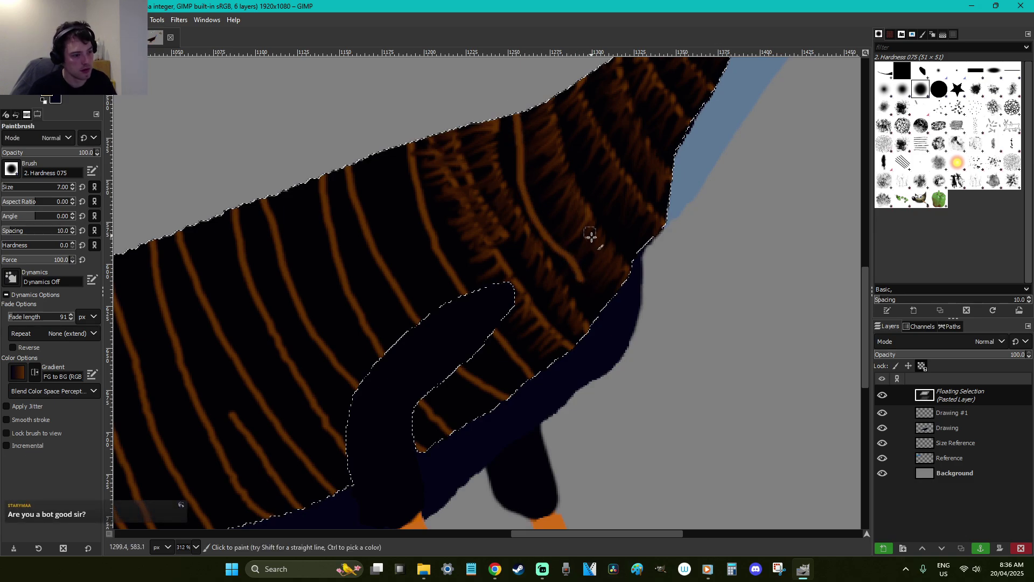
key("s")
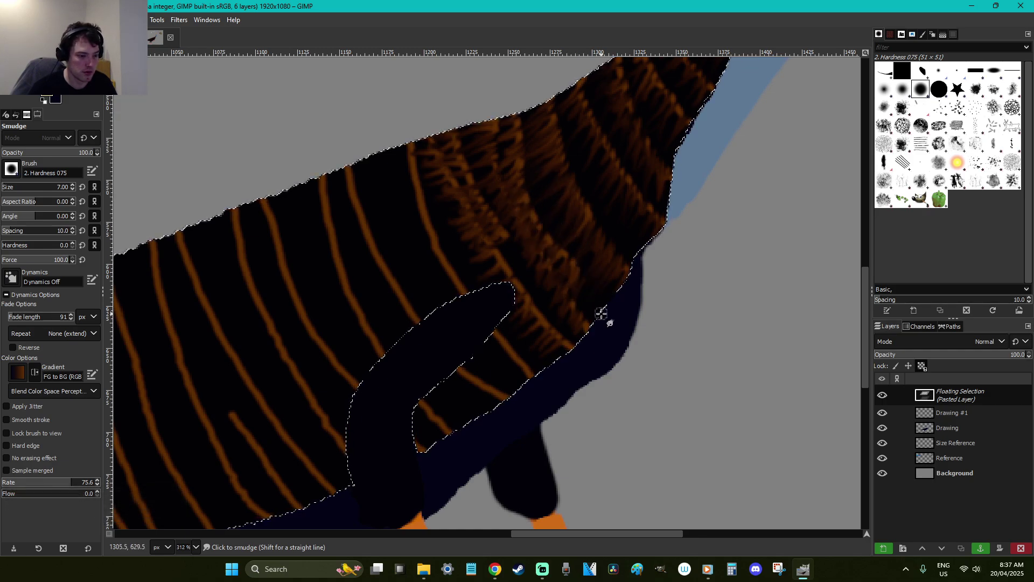
key("p")
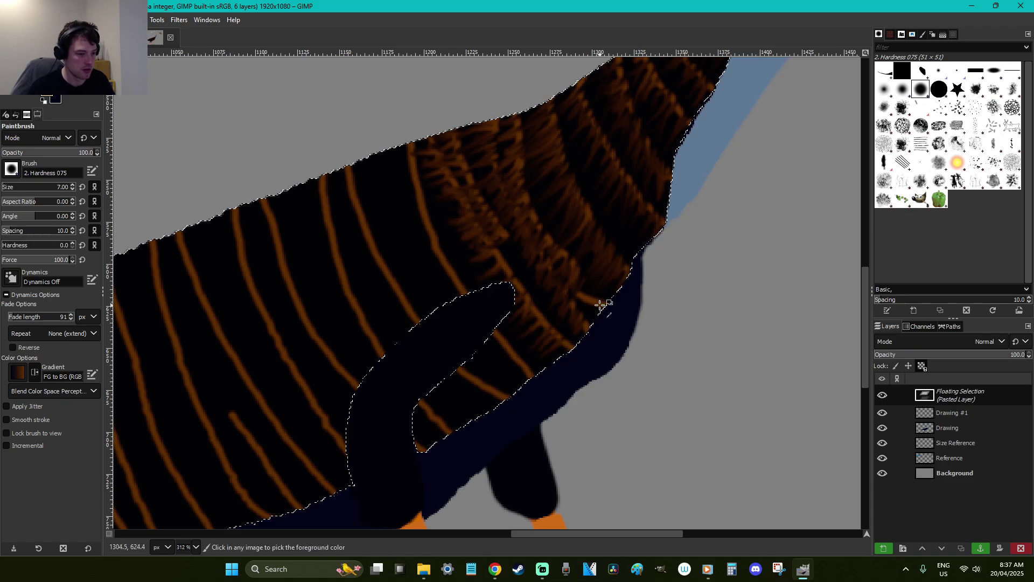
key("s")
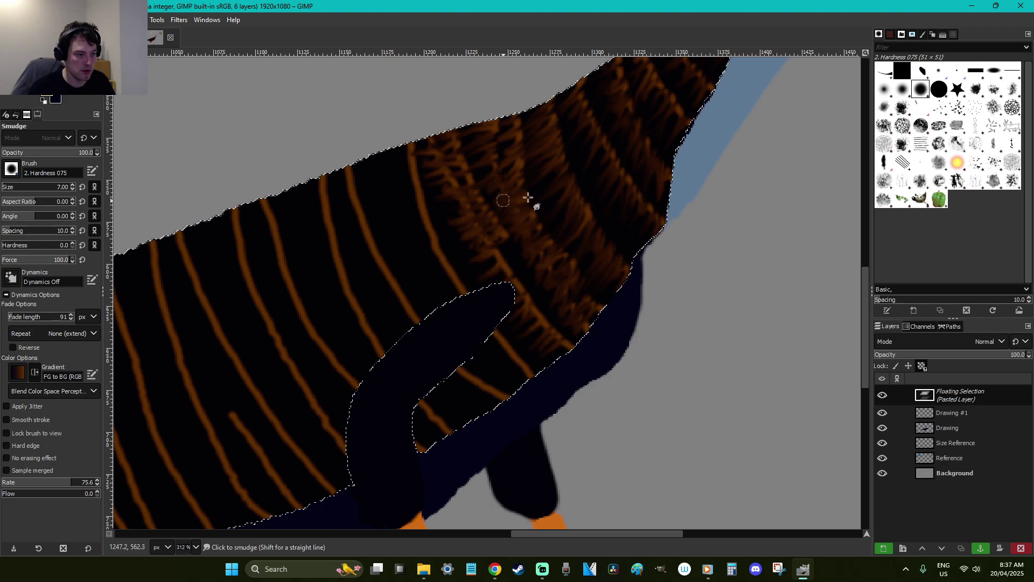
mouse_move(536, 173)
left_mouse_down()
mouse_move(564, 219)
mouse_move(549, 224)
mouse_move(571, 206)
mouse_move(536, 209)
mouse_move(531, 185)
left_mouse_up()
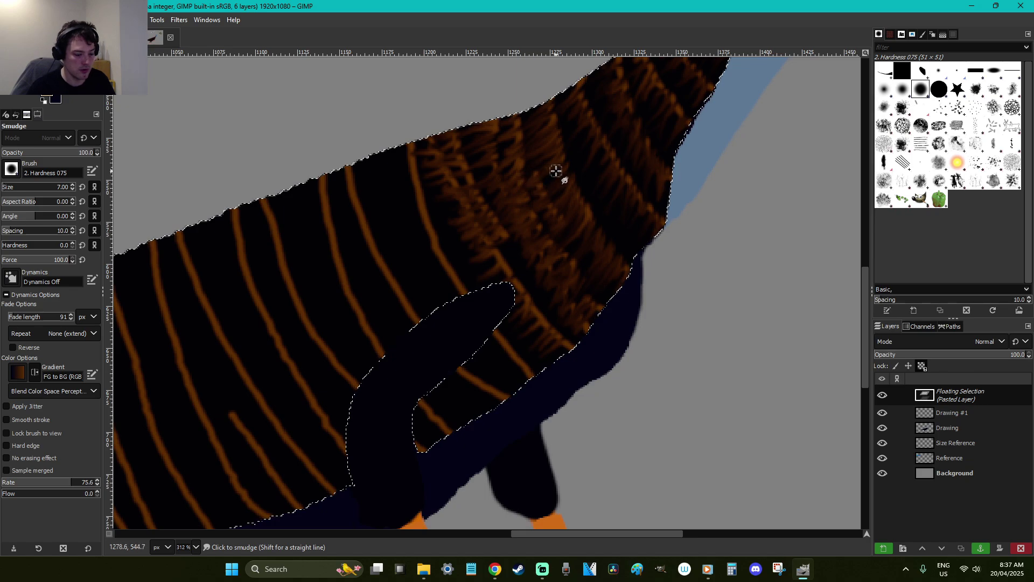
Reduce the brush size to 6, paint a brown stripe in the dark gap nearer the neck base, and smudge it into feathering
key("bracketleft")
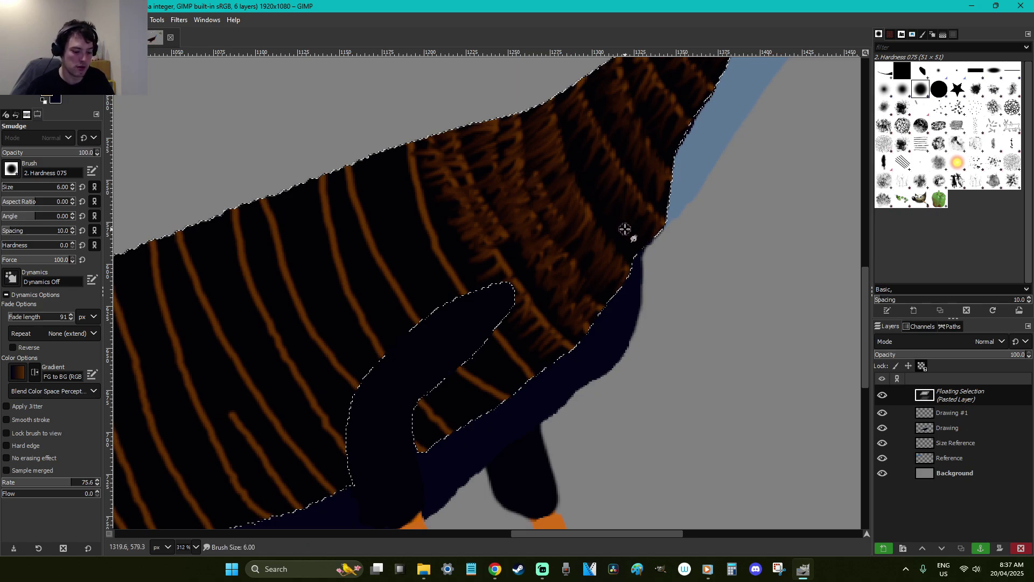
key("p")
mouse_move(629, 238)
left_mouse_down()
mouse_move(572, 141)
mouse_move(564, 157)
mouse_move(587, 138)
left_mouse_up()
key("z")
key("1")
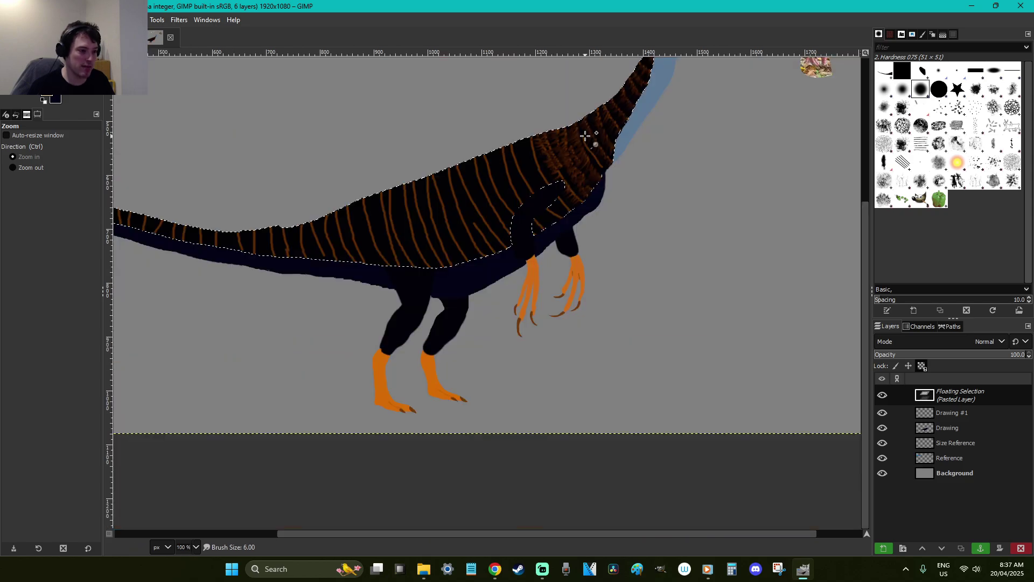
left_click_drag(619, 215, 547, 135)
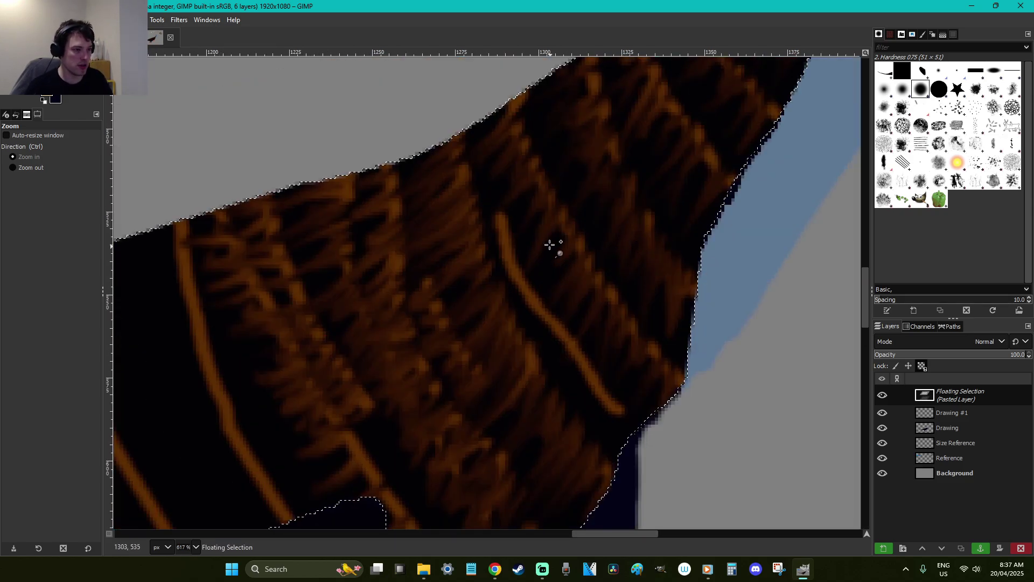
key("s")
mouse_move(517, 208)
left_mouse_down()
mouse_move(499, 262)
mouse_move(505, 300)
mouse_move(529, 300)
mouse_move(521, 324)
mouse_move(508, 302)
left_mouse_up()
left_click_drag(493, 243, 558, 310)
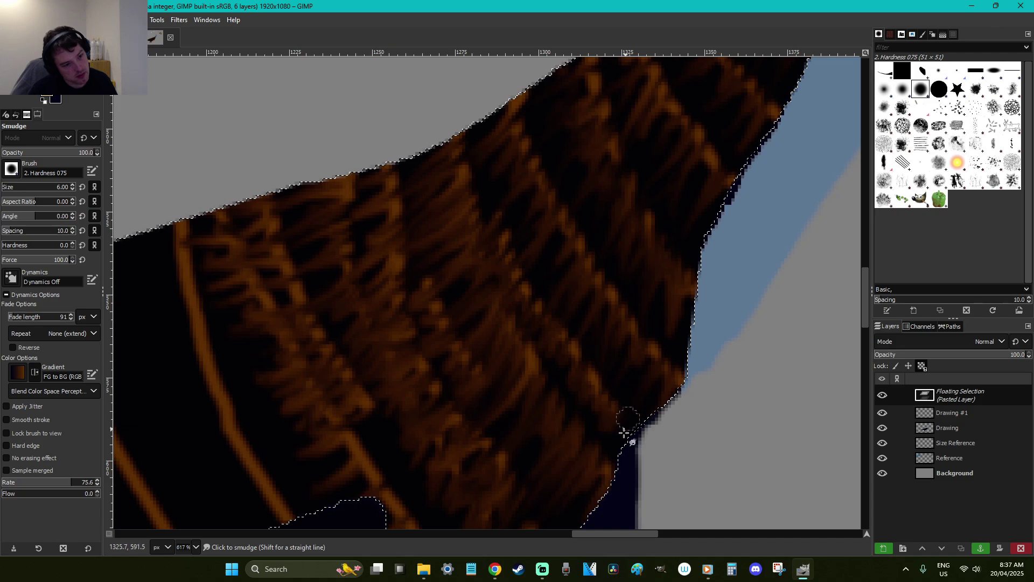
Paint one more brown stripe between the feathered stripes at the front of the neck base, and smudge it into feathering
key("p")
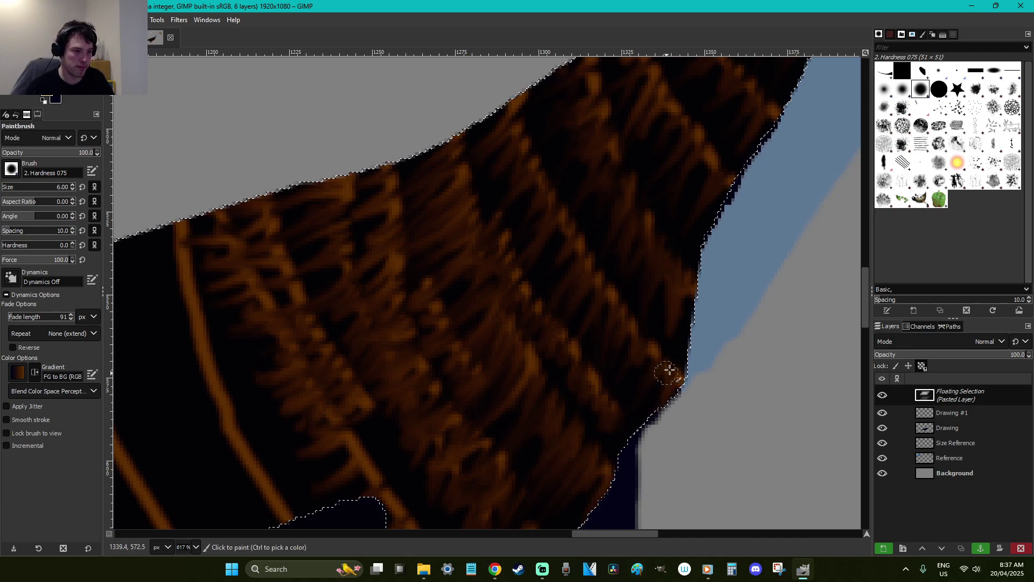
mouse_move(550, 131)
left_mouse_down()
mouse_move(604, 231)
mouse_move(653, 292)
mouse_move(702, 329)
mouse_move(700, 312)
mouse_move(690, 300)
mouse_move(682, 349)
mouse_move(675, 303)
left_mouse_up()
key("s")
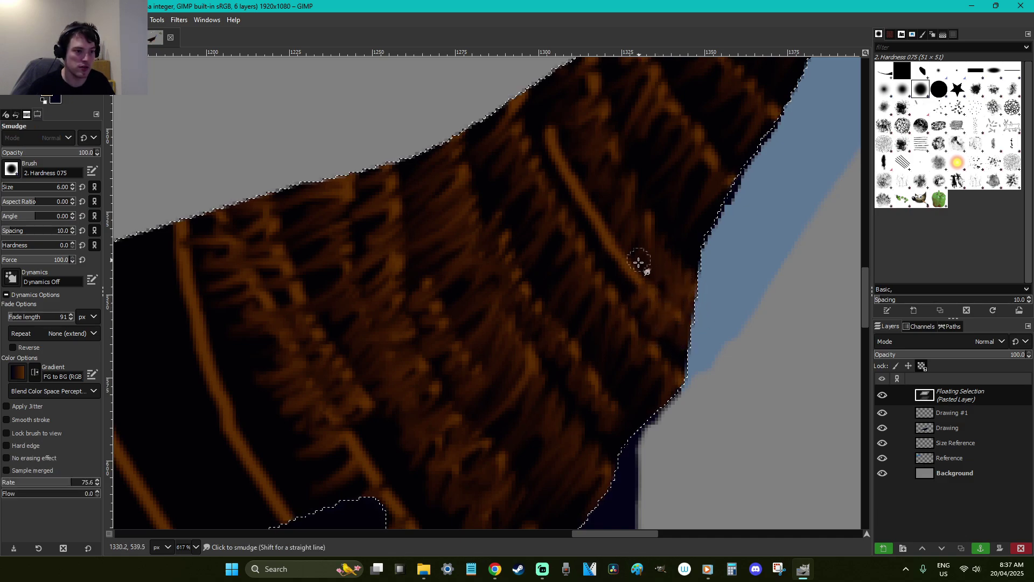
left_click_drag(615, 237, 604, 210)
mouse_move(570, 179)
left_mouse_down()
mouse_move(549, 184)
mouse_move(550, 138)
left_mouse_up()
scroll(702, 198, "up", 3)
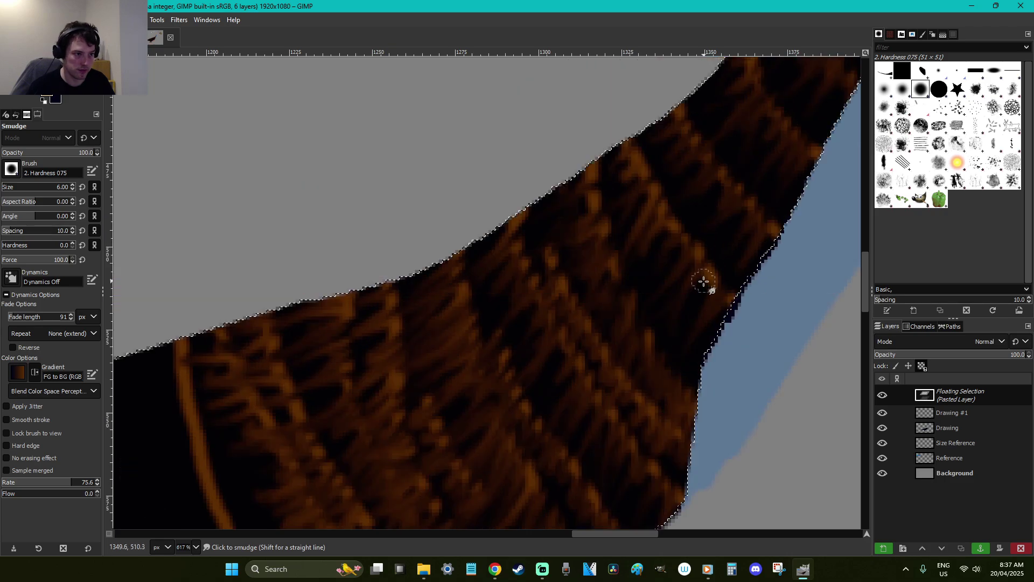
Paint a short brown stripe near the lower neck's front edge, redo it slightly higher, and smudge it and the surrounding feathering
key("p")
mouse_move(648, 274)
left_mouse_down()
mouse_move(672, 324)
mouse_move(701, 348)
left_mouse_up()
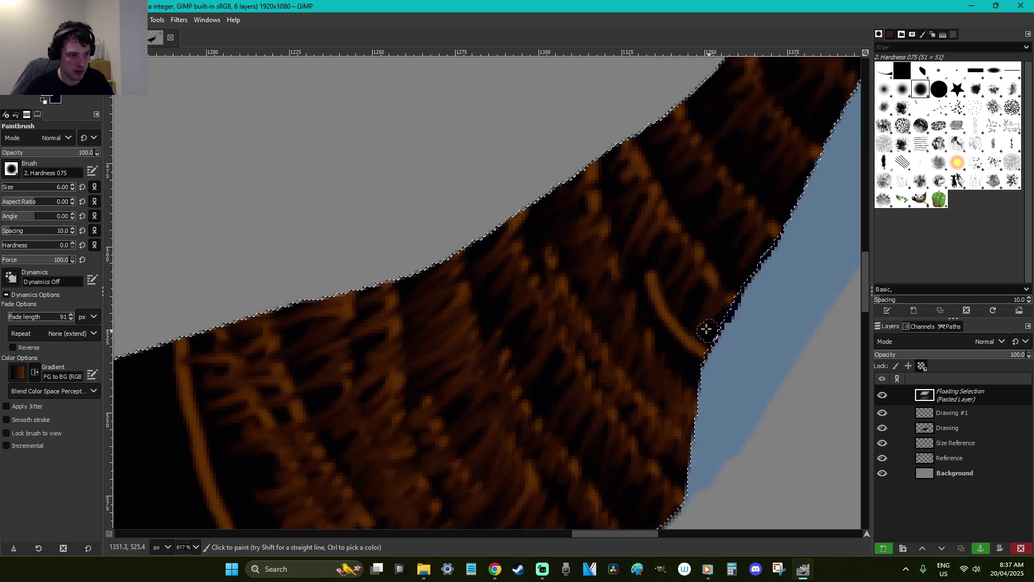
key("ctrl+z")
mouse_move(655, 276)
left_mouse_down()
mouse_move(722, 342)
mouse_move(708, 309)
left_mouse_up()
key("s")
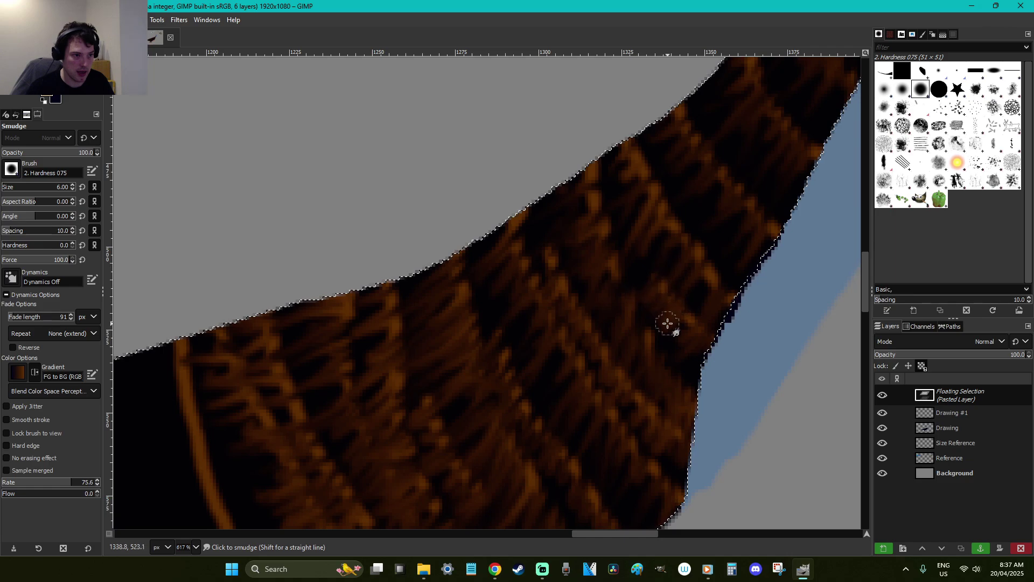
left_click_drag(717, 264, 747, 201)
mouse_move(653, 215)
left_mouse_down()
mouse_move(597, 178)
mouse_move(576, 214)
mouse_move(547, 210)
mouse_move(521, 223)
left_mouse_up()
Paint a brown stripe down the chest just in front of the upper arm, and smudge it and the neighbouring stripe into feathering
scroll(532, 234, "down", 5)
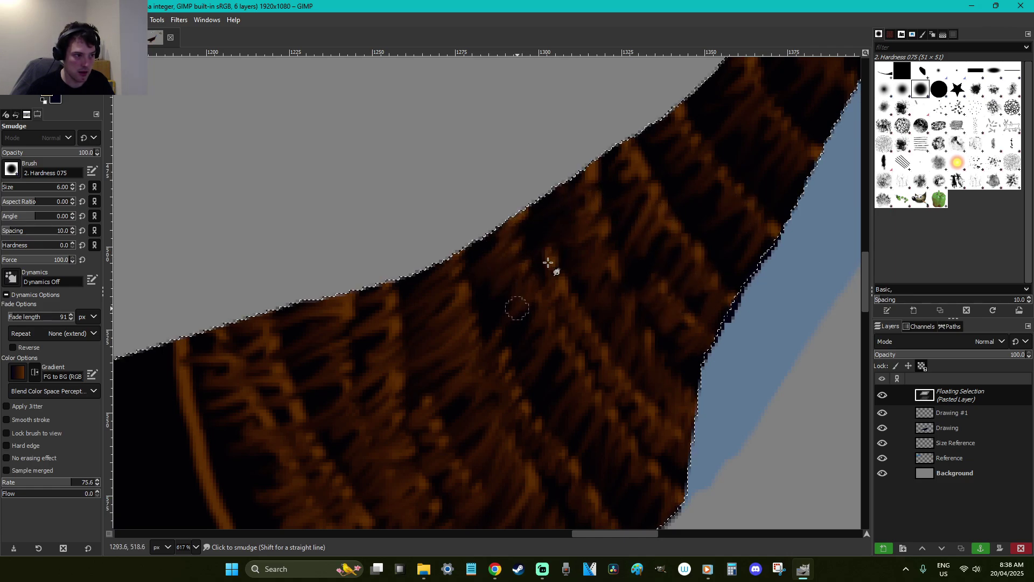
scroll(530, 253, "down", 3)
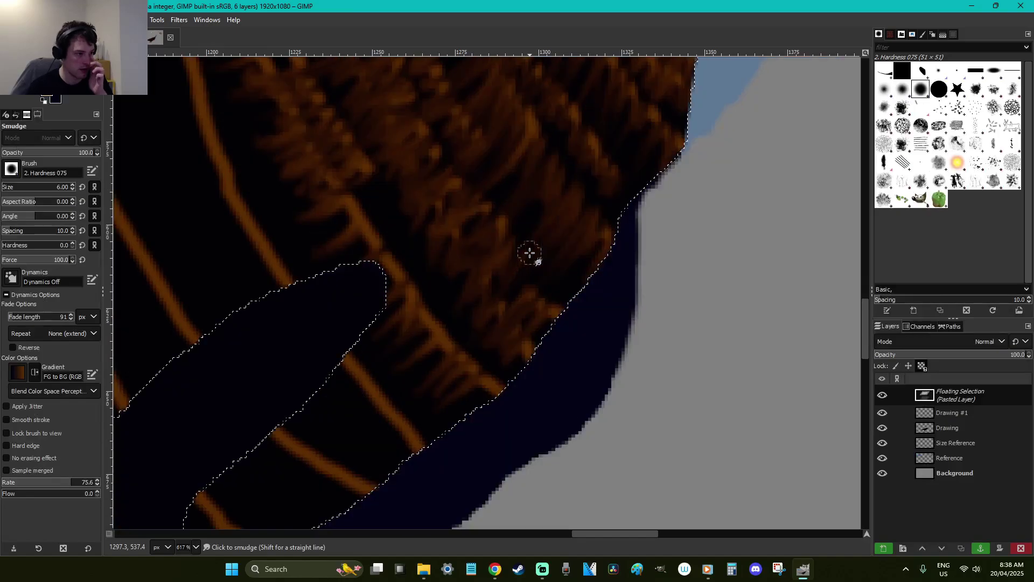
key("p")
mouse_move(385, 214)
left_mouse_down()
mouse_move(540, 383)
mouse_move(501, 379)
left_mouse_up()
key("z")
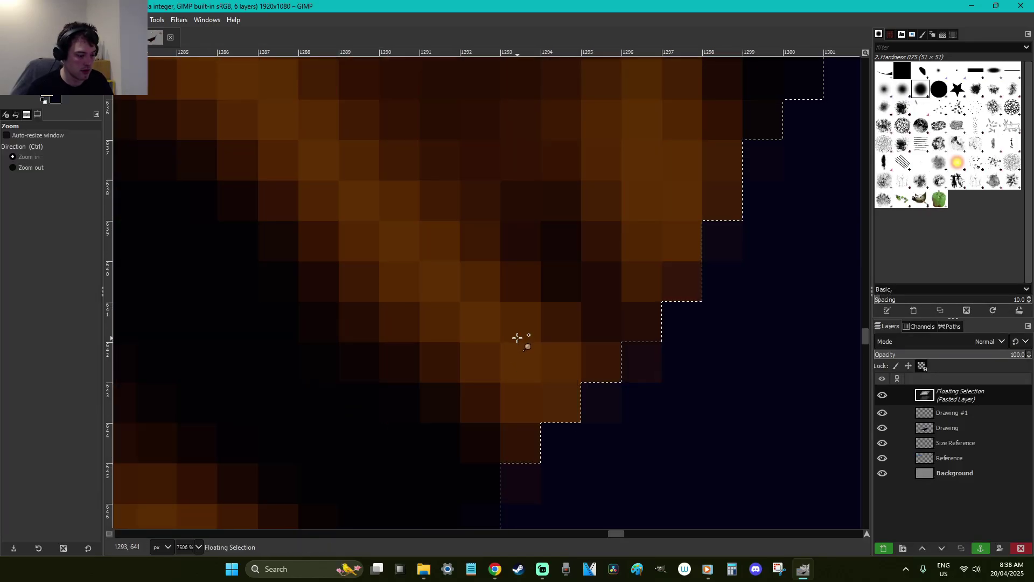
key("1")
left_click_drag(486, 299, 488, 301)
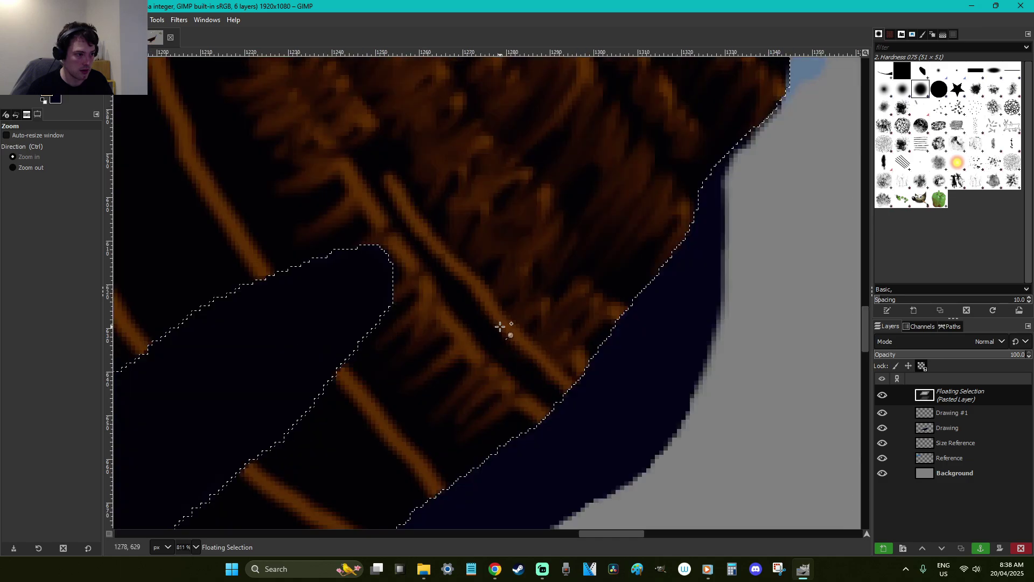
key("s")
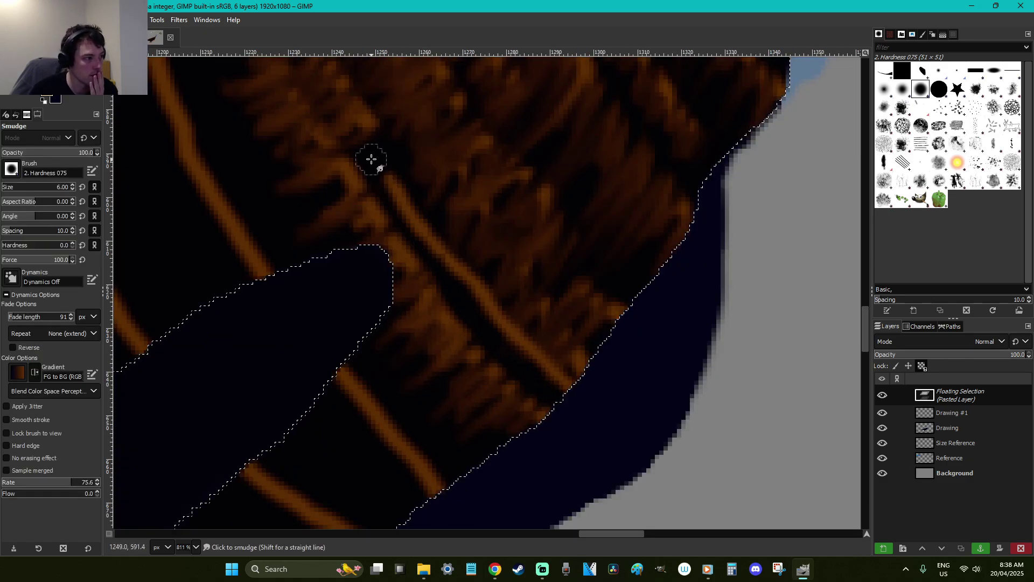
left_click_drag(485, 166, 360, 223)
mouse_move(456, 202)
left_mouse_down()
mouse_move(443, 210)
mouse_move(508, 221)
mouse_move(515, 247)
mouse_move(492, 300)
mouse_move(494, 344)
mouse_move(518, 398)
mouse_move(569, 342)
left_mouse_up()
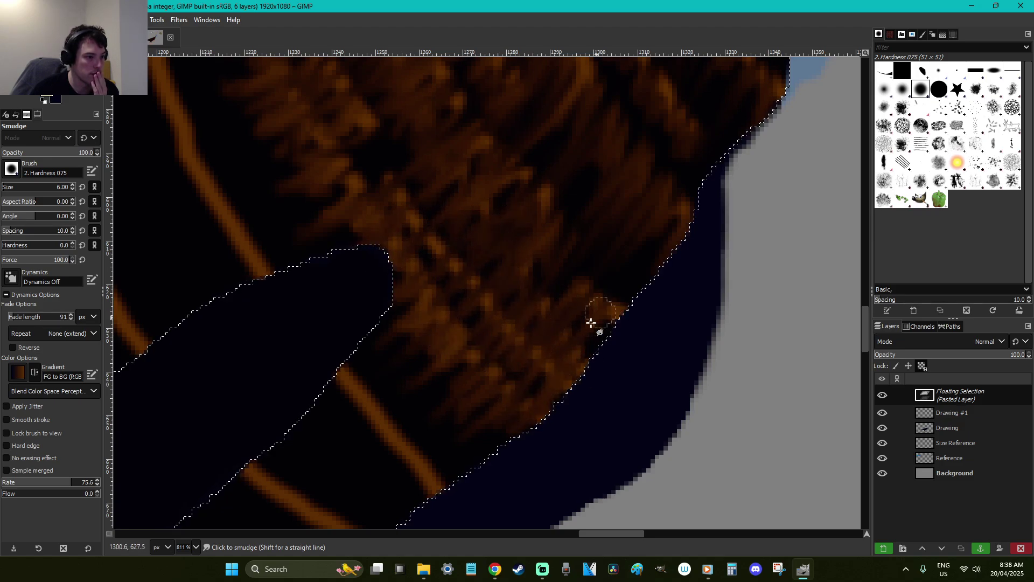
key("p")
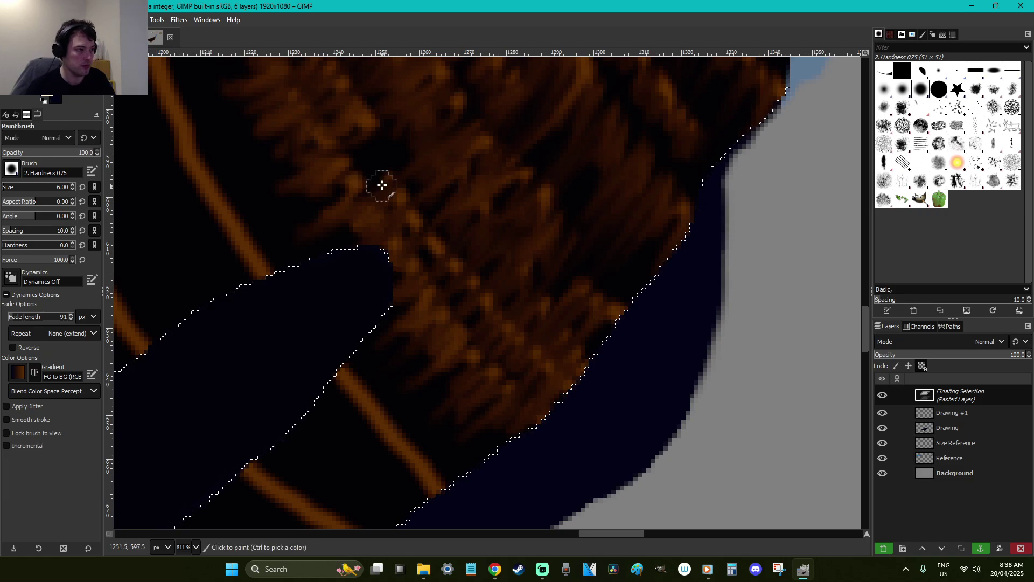
Paint additional brown stripes in the black gaps between the existing stripes on the lower chest beneath the upper arm
key("s")
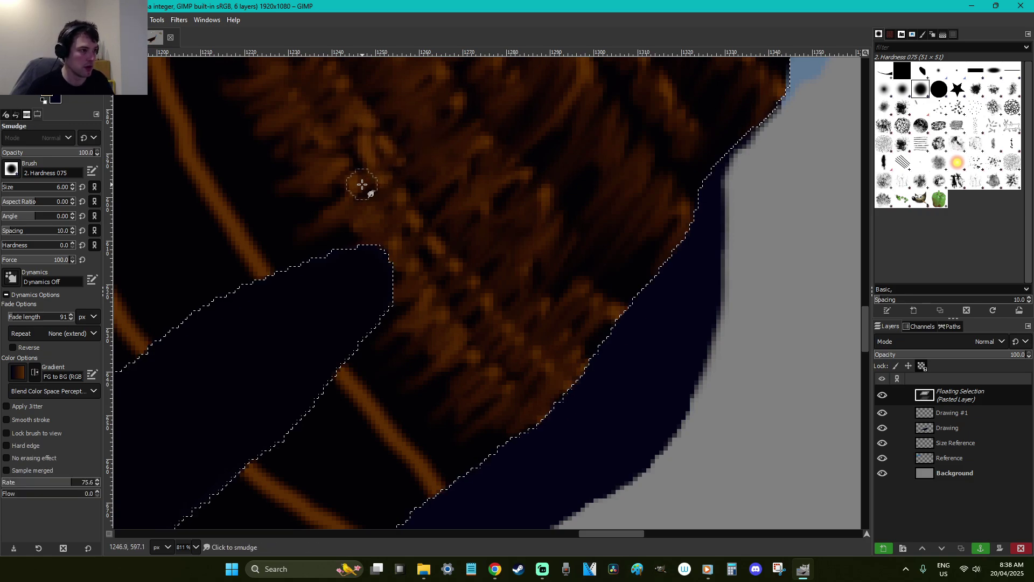
scroll(388, 279, "down", 3)
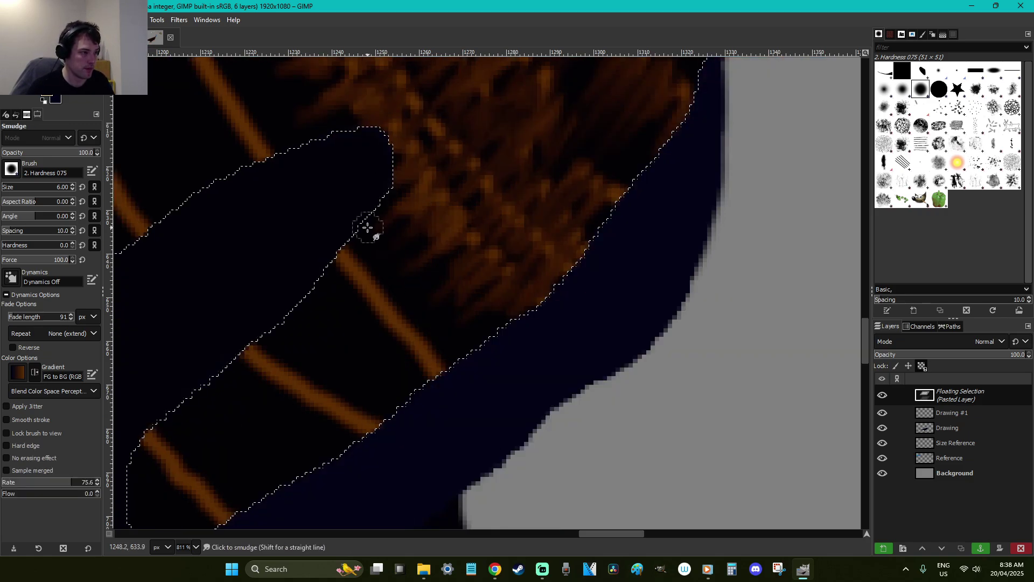
key("p")
left_click_drag(296, 290, 404, 409)
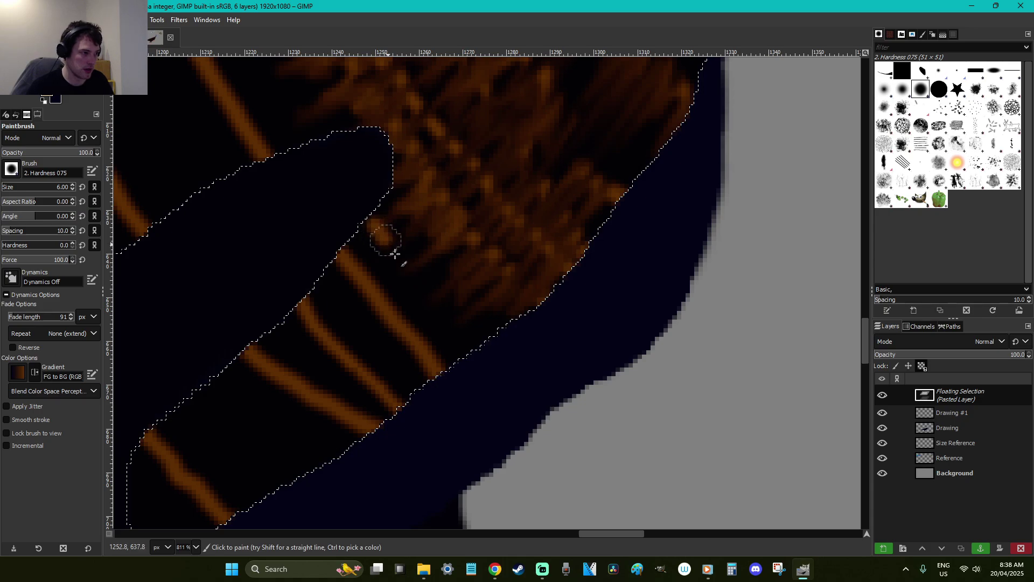
left_click_drag(386, 240, 477, 342)
mouse_move(335, 458)
left_mouse_down()
mouse_move(236, 409)
mouse_move(184, 364)
left_mouse_up()
left_click_drag(270, 489, 166, 396)
scroll(291, 473, "down", 6)
left_click_drag(596, 534, 568, 534)
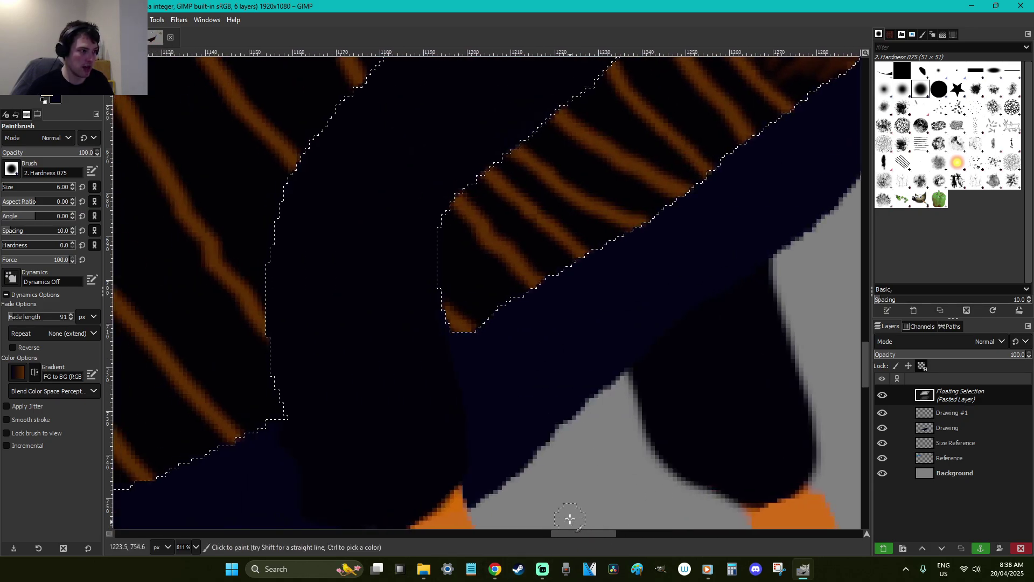
scroll(679, 286, "up", 3)
Smudge all the brown stripes on the lower chest beneath the upper arm into dense feathering
key("s")
mouse_move(792, 240)
left_mouse_down()
mouse_move(794, 200)
mouse_move(742, 241)
mouse_move(735, 212)
mouse_move(700, 213)
mouse_move(691, 193)
mouse_move(724, 179)
left_mouse_up()
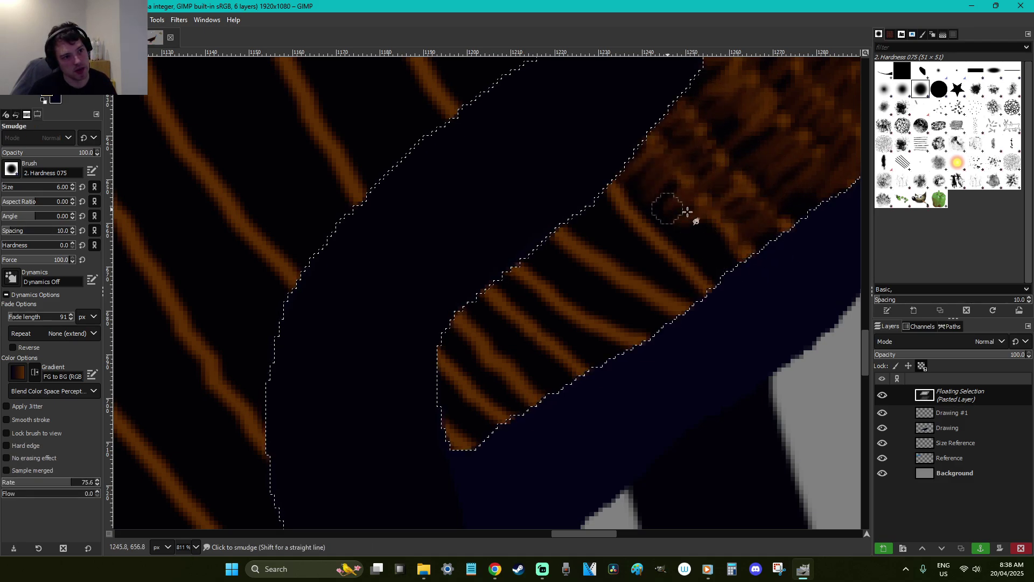
left_click_drag(678, 224, 684, 242)
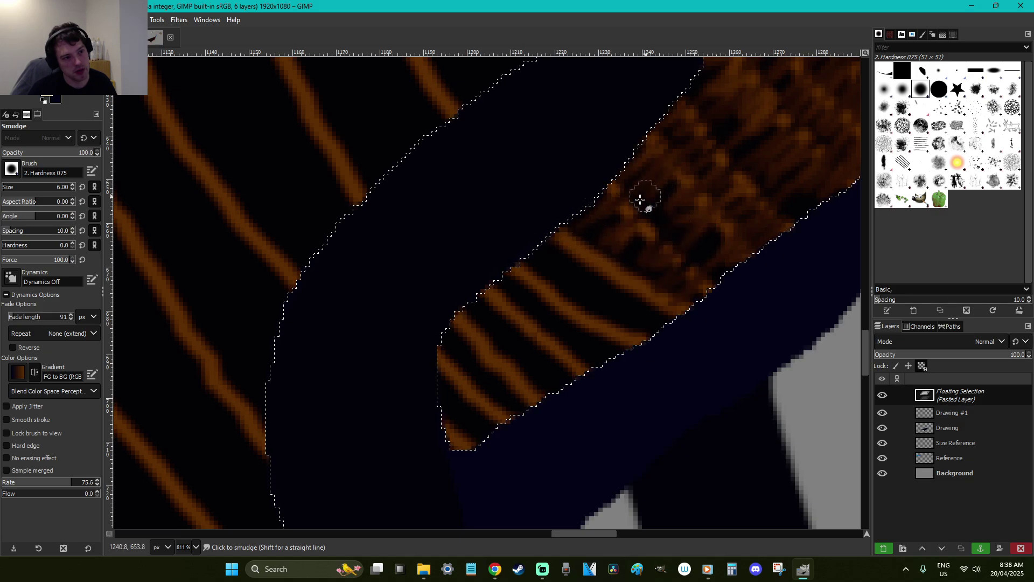
left_click_drag(721, 215, 635, 257)
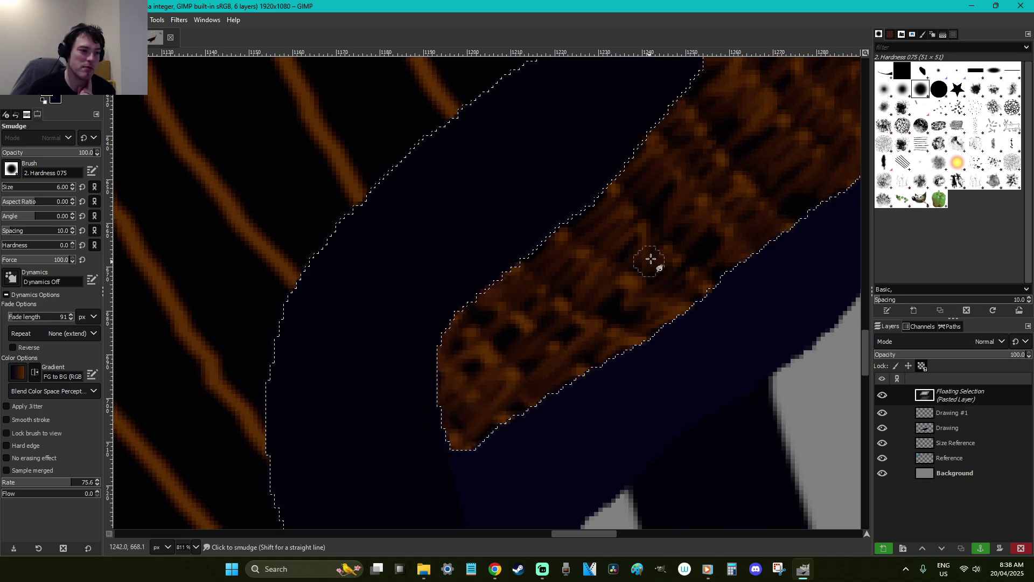
left_click_drag(783, 99, 724, 125)
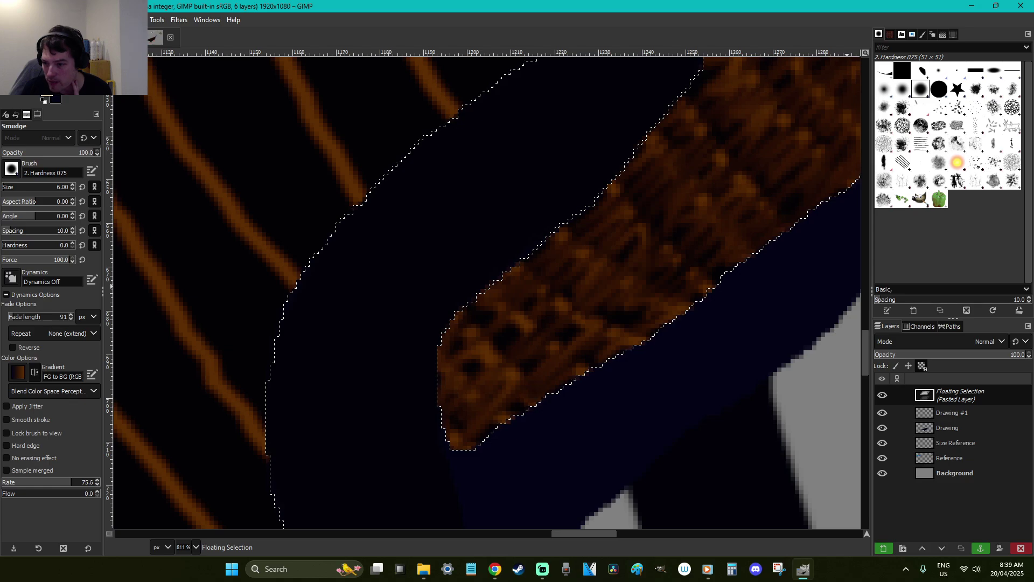
Anchor the floating selection onto the Drawing #1 layer and paste the striped body piece again as a floating selection
key("alt+Tab")
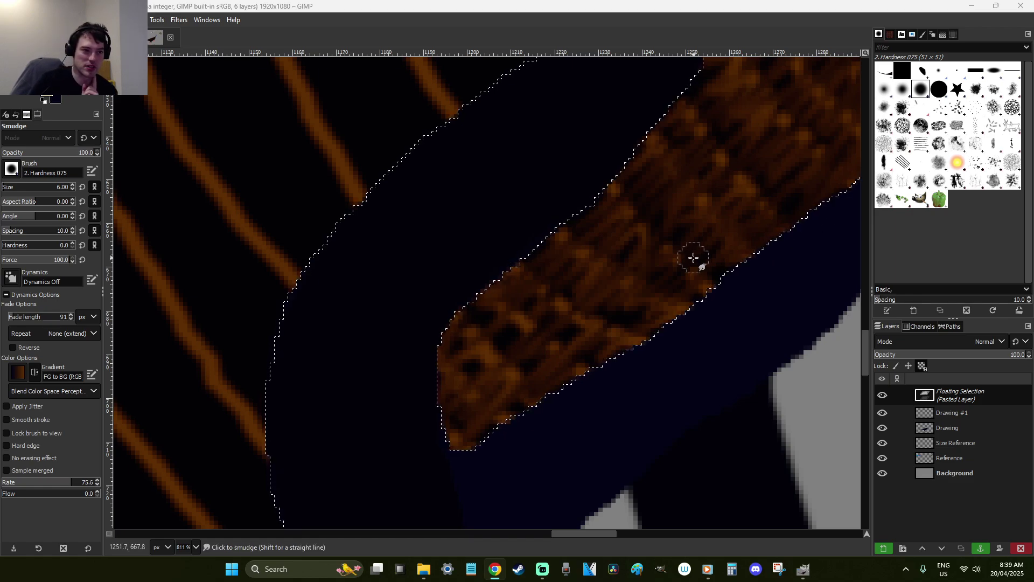
scroll(694, 258, "down", 8)
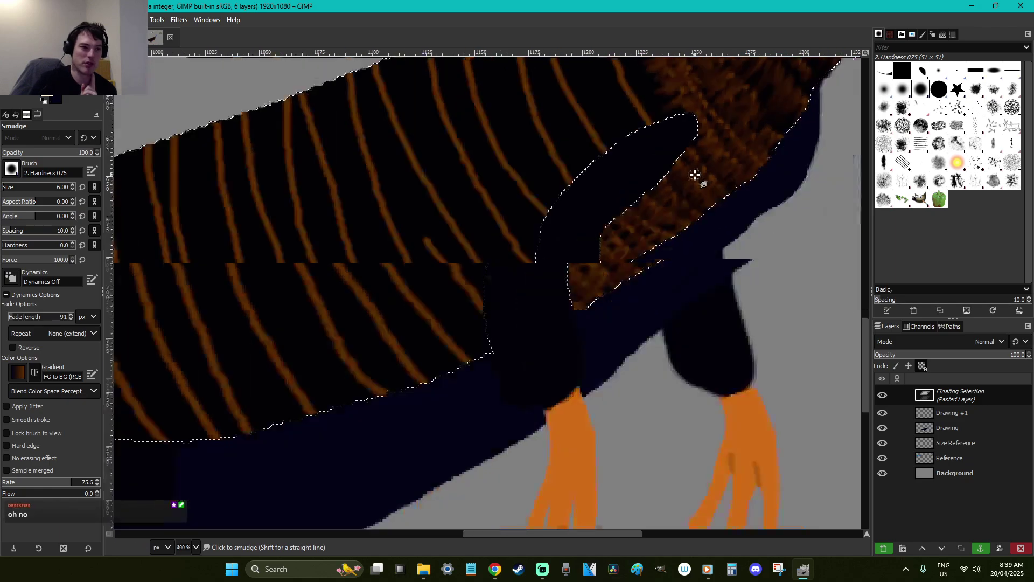
scroll(695, 175, "up", 4)
key("z")
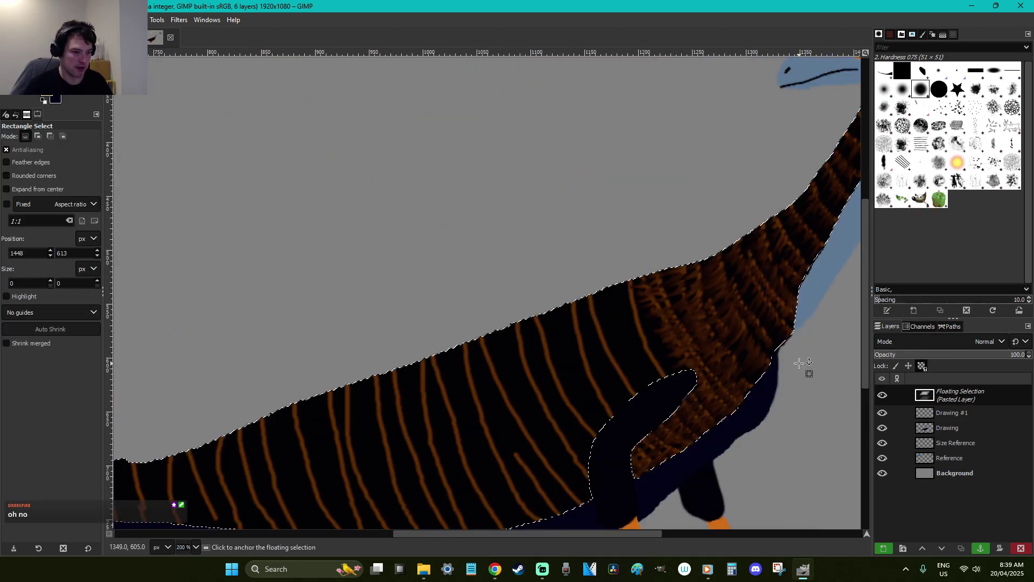
key("ctrl+h")
left_click(789, 378)
left_click(686, 323)
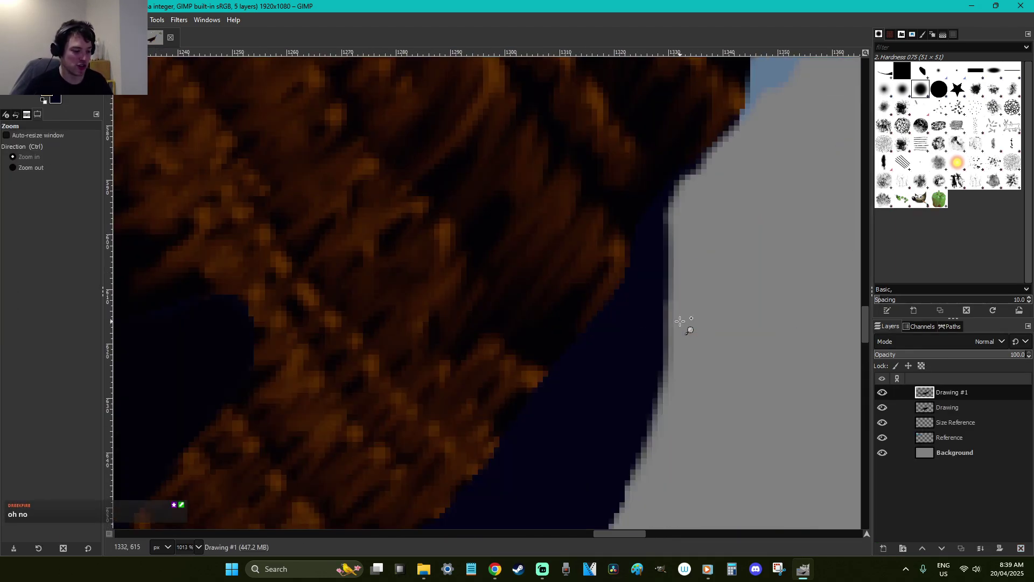
key("ctrl+v")
Paint a short brown stripe at the chest's front edge and a small dab in the dark gap above it, and smudge both into feathering
key("s")
left_click_drag(577, 307, 513, 265)
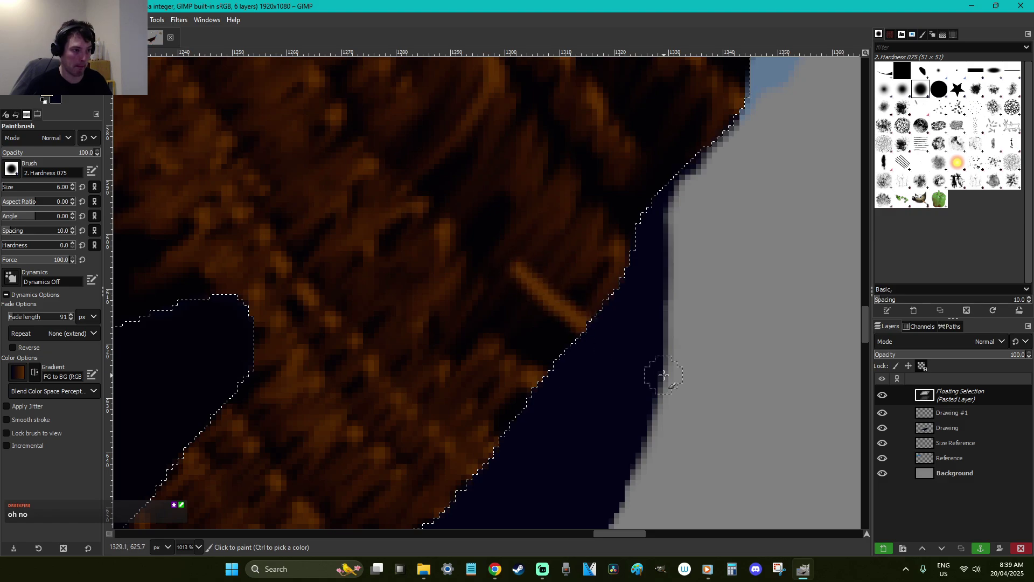
mouse_move(553, 337)
left_mouse_down()
mouse_move(508, 328)
mouse_move(513, 310)
mouse_move(481, 293)
left_mouse_up()
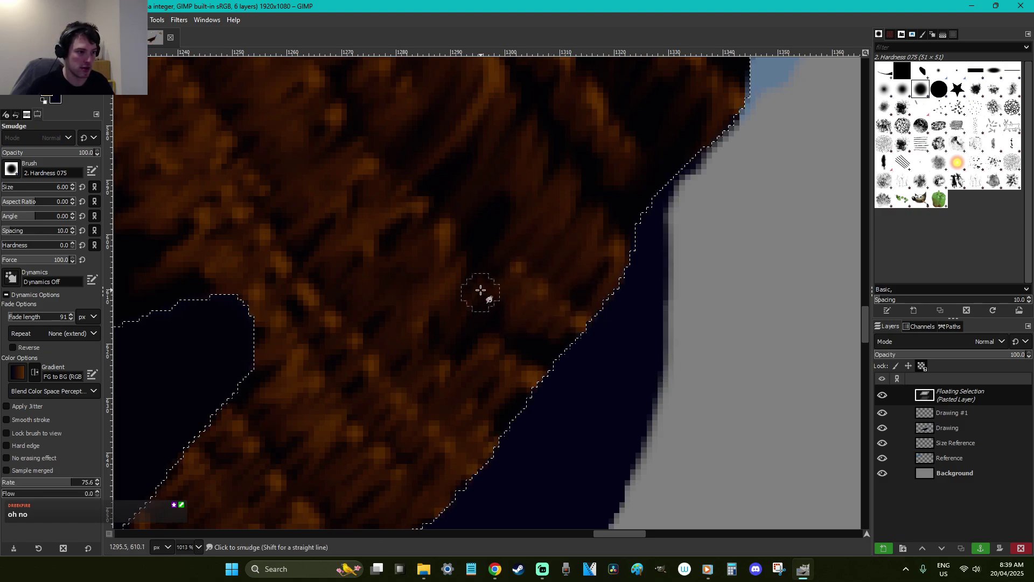
key("p")
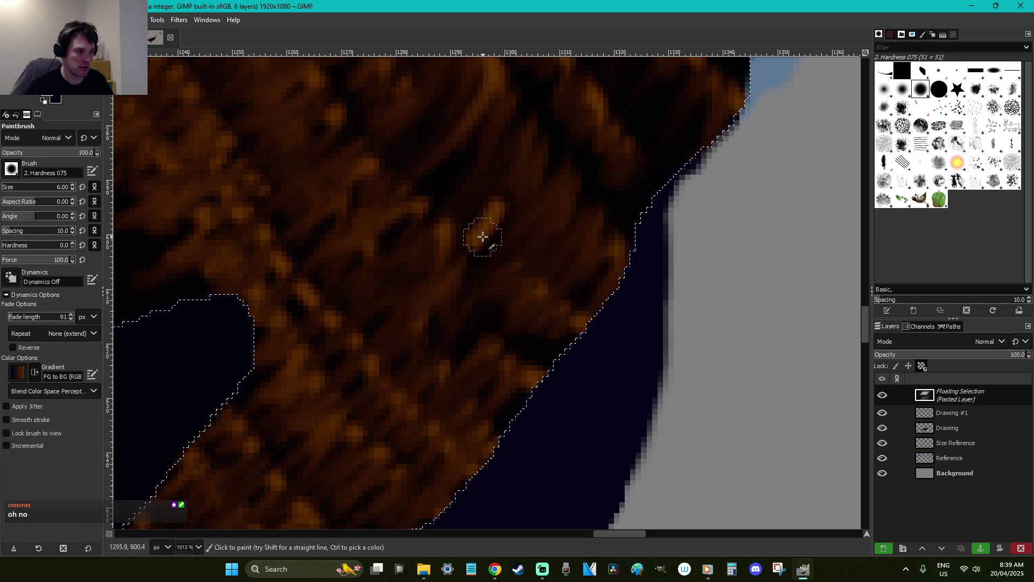
key("z")
left_click(487, 238)
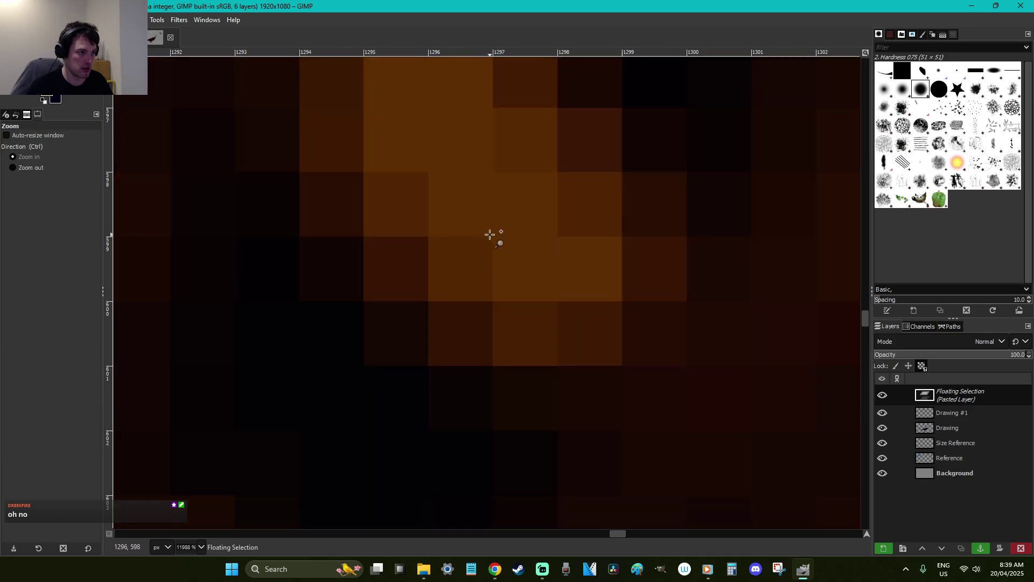
key("1")
left_click(504, 251)
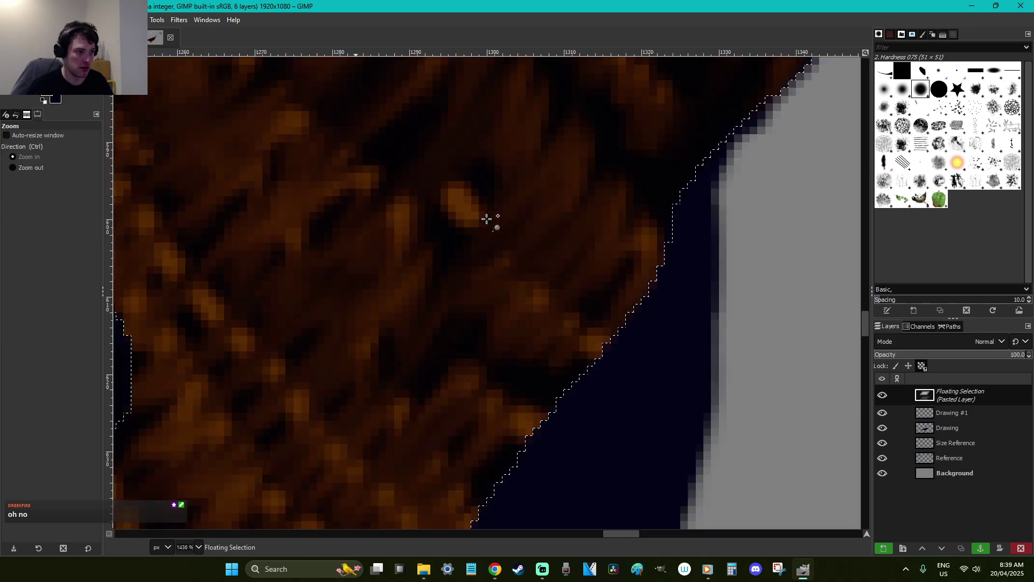
key("s")
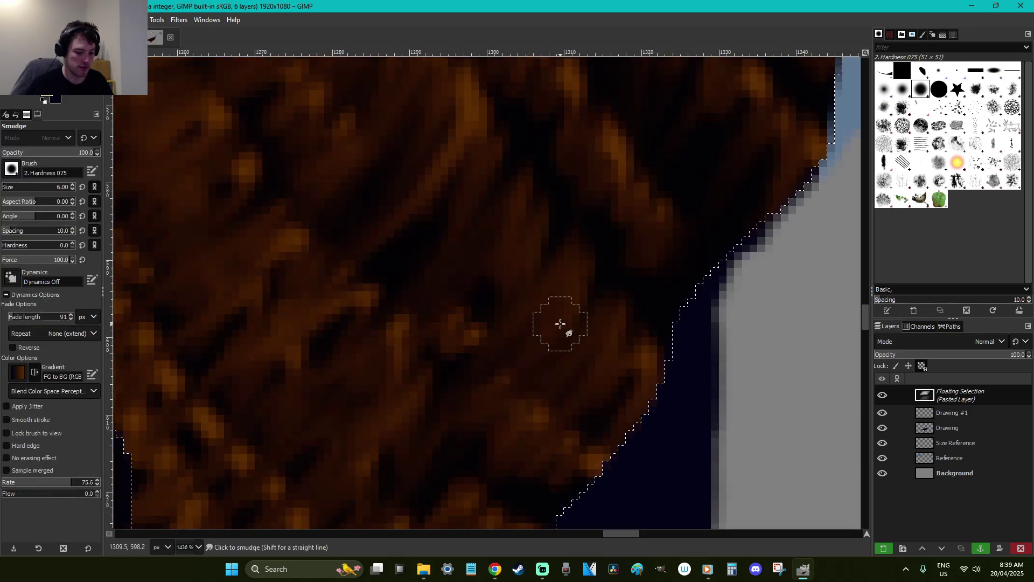
Anchor the reworked feathering to the drawing layer and paste the body piece back for more painting
scroll(560, 324, "down", 10)
key("r")
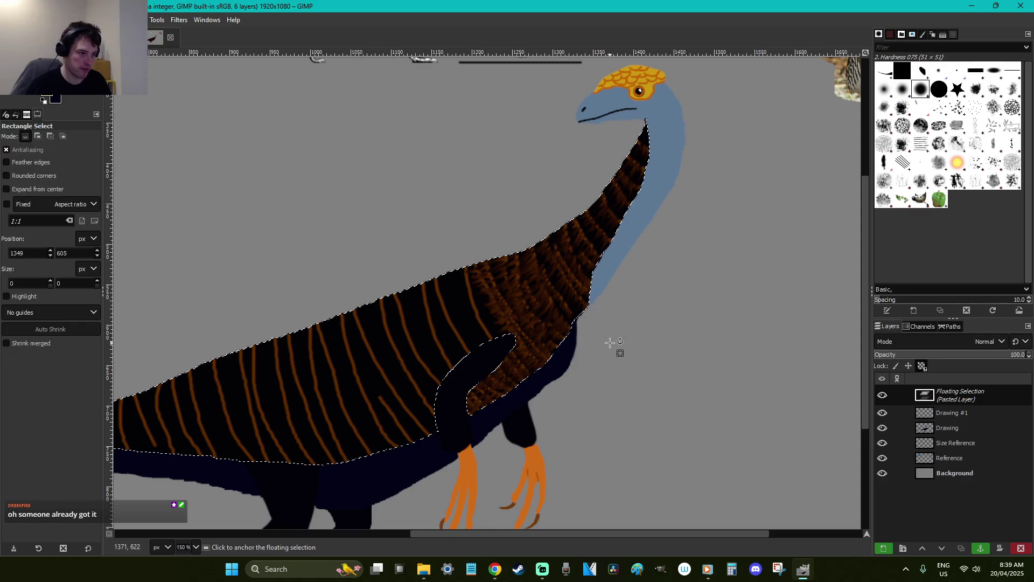
left_click(610, 343)
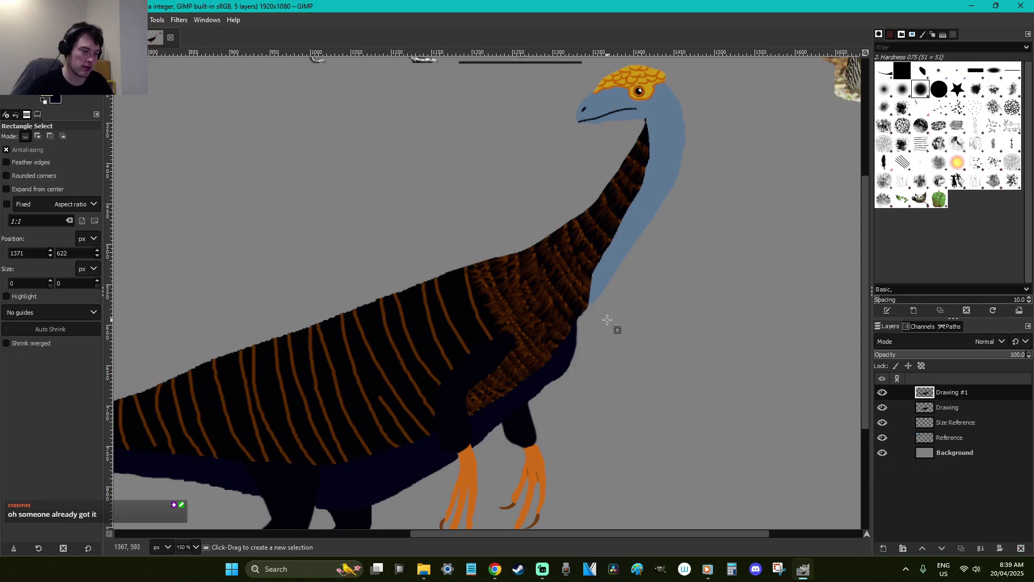
key("ctrl+v")
Paint a long brown stripe through the dark gap at the front of the neck base, and smudge it into feathering
key("z")
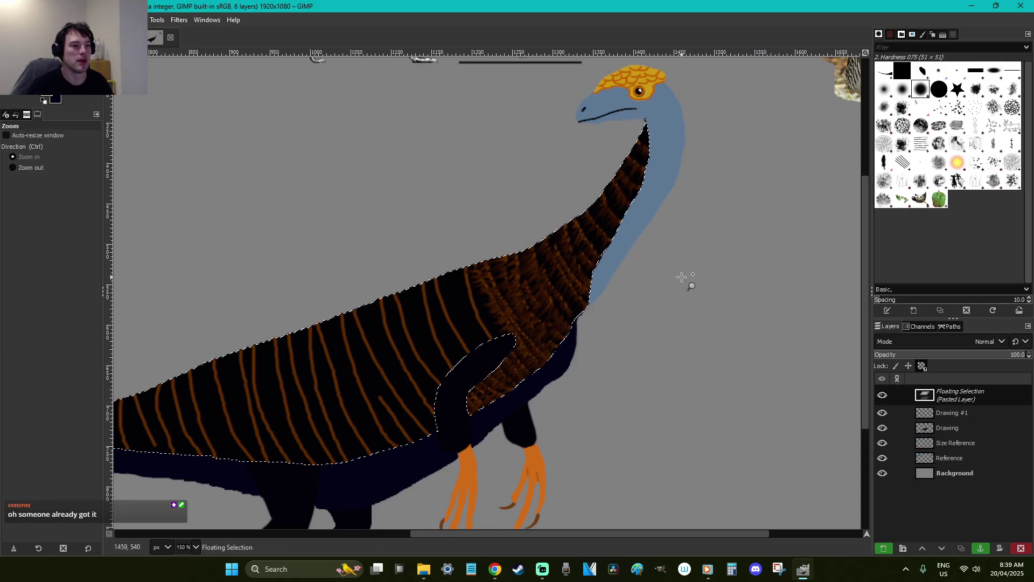
left_click_drag(617, 336, 506, 250)
key("p")
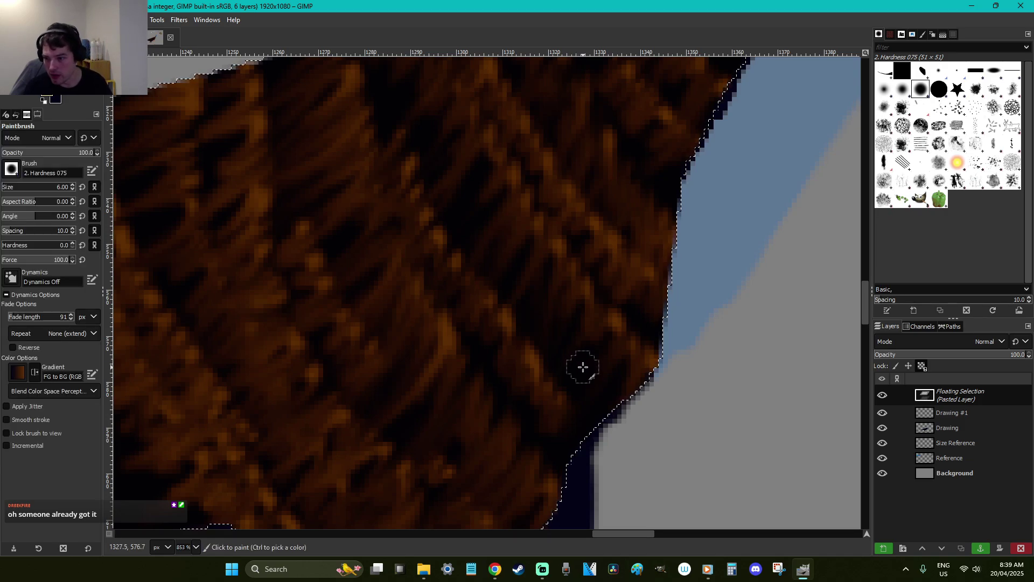
mouse_move(598, 375)
left_mouse_down()
mouse_move(530, 301)
mouse_move(425, 134)
left_mouse_up()
key("s")
mouse_move(603, 360)
left_mouse_down()
mouse_move(619, 379)
mouse_move(623, 367)
mouse_move(561, 308)
mouse_move(555, 369)
mouse_move(525, 340)
mouse_move(528, 322)
mouse_move(501, 303)
mouse_move(507, 280)
mouse_move(469, 223)
mouse_move(477, 148)
mouse_move(396, 134)
left_mouse_up()
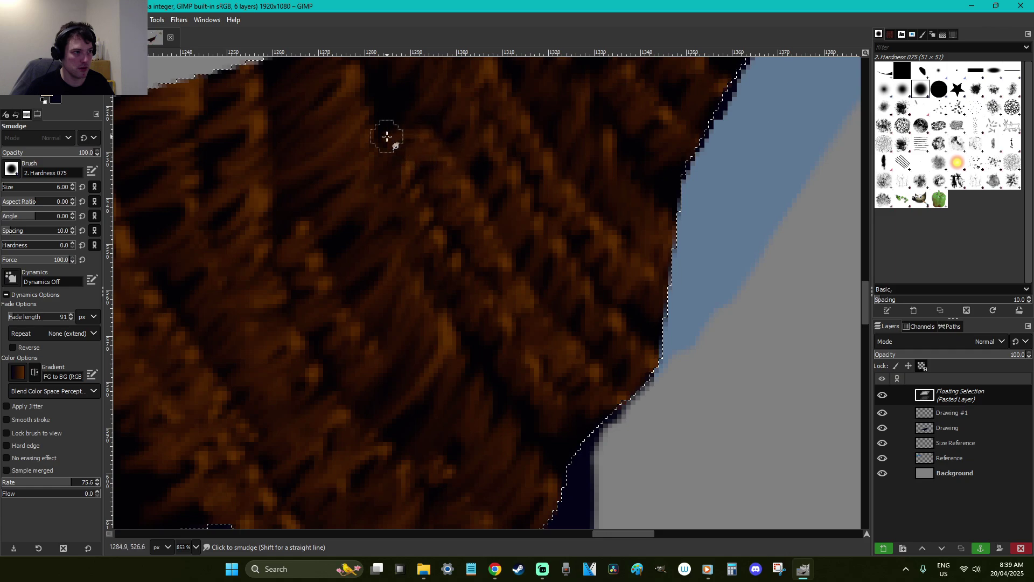
Paint two short brown stripes down from the back edge of the neck base, and smudge them into the surrounding feathering
scroll(404, 227, "up", 5)
key("p")
mouse_move(406, 234)
left_mouse_down()
mouse_move(380, 192)
mouse_move(364, 129)
left_mouse_up()
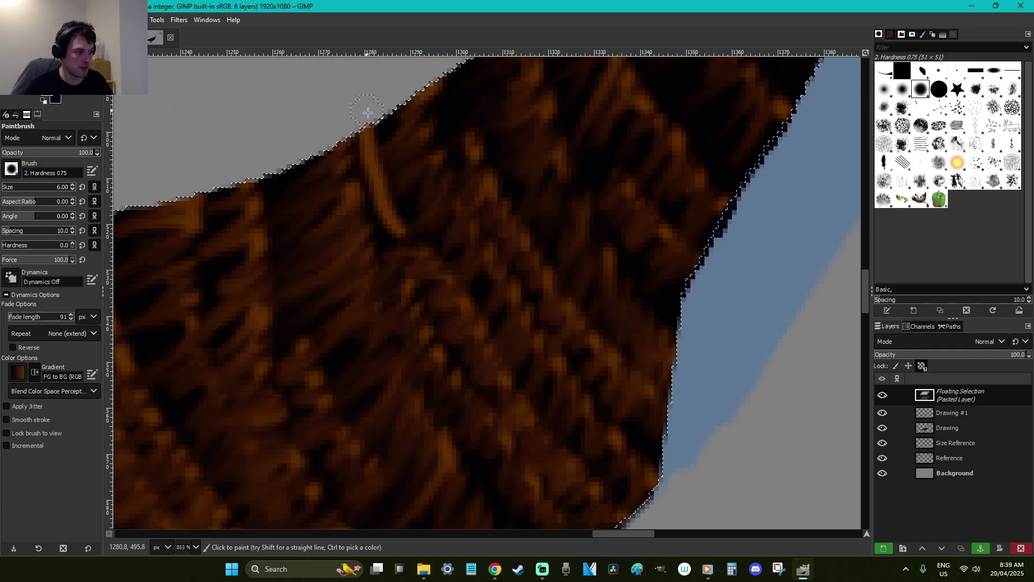
key("s")
mouse_move(422, 234)
left_mouse_down()
mouse_move(370, 247)
mouse_move(410, 164)
mouse_move(371, 136)
mouse_move(387, 121)
mouse_move(272, 203)
left_mouse_up()
key("p")
mouse_move(281, 156)
left_mouse_down()
mouse_move(308, 253)
mouse_move(329, 224)
mouse_move(248, 243)
mouse_move(251, 174)
left_mouse_up()
key("s")
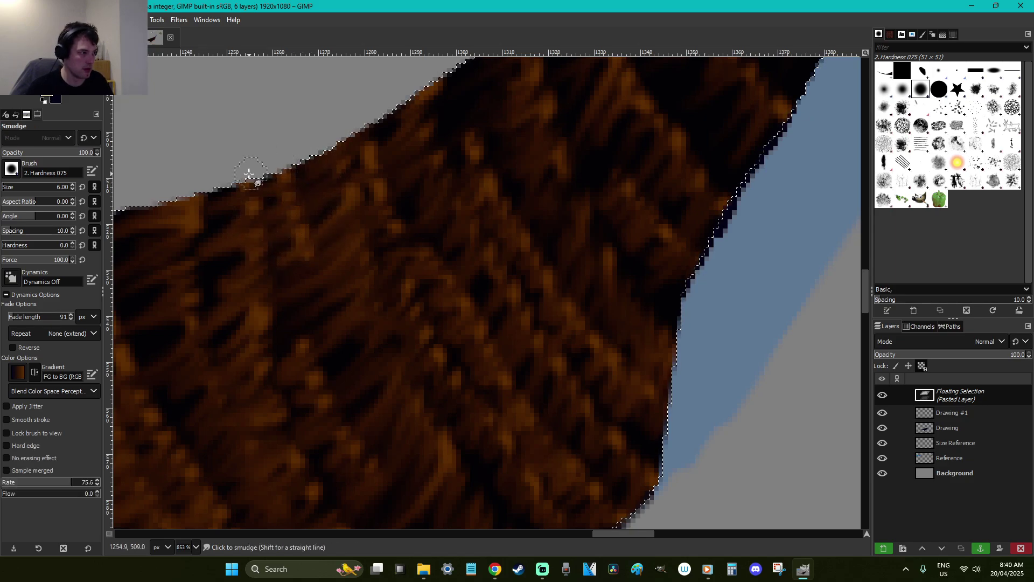
Paint two brown stripes down from the upper shoulder edge behind the neck base, and smudge them into dense feathering
key("p")
mouse_move(232, 331)
left_mouse_down()
mouse_move(212, 257)
mouse_move(214, 178)
left_mouse_up()
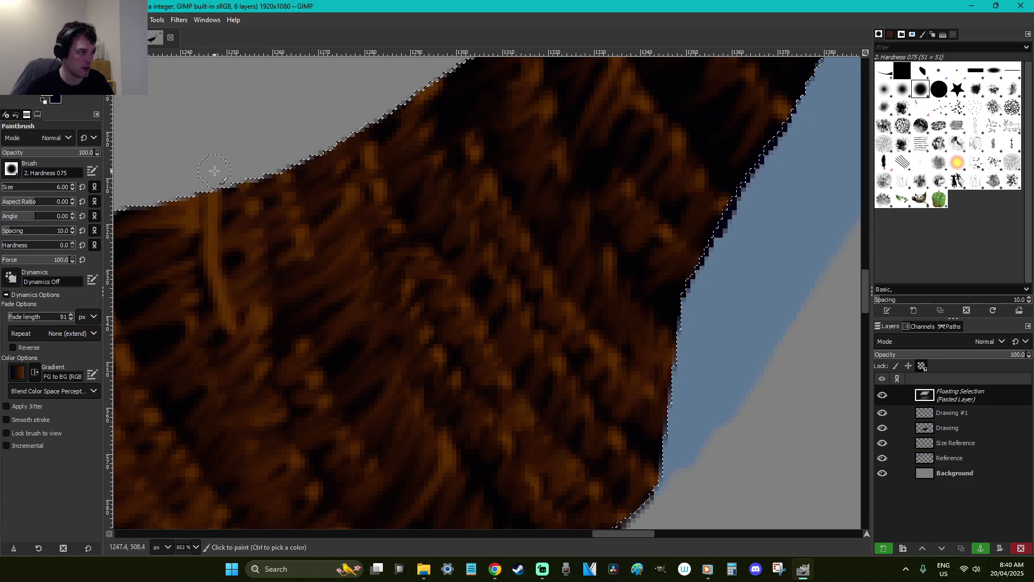
left_click_drag(166, 349, 138, 204)
key("s")
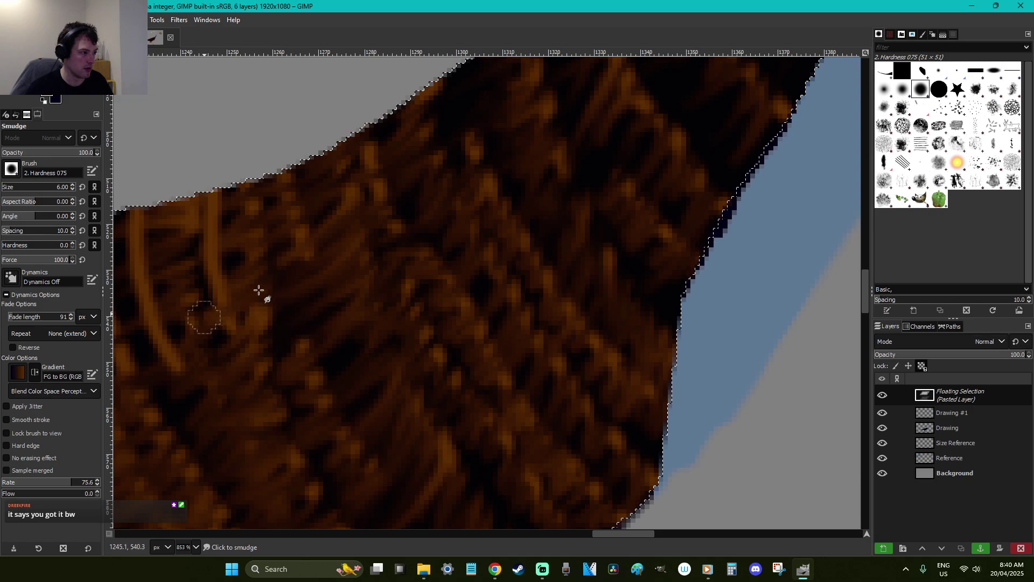
mouse_move(193, 265)
left_mouse_down()
mouse_move(220, 219)
mouse_move(203, 203)
left_mouse_up()
left_click_drag(615, 533, 586, 532)
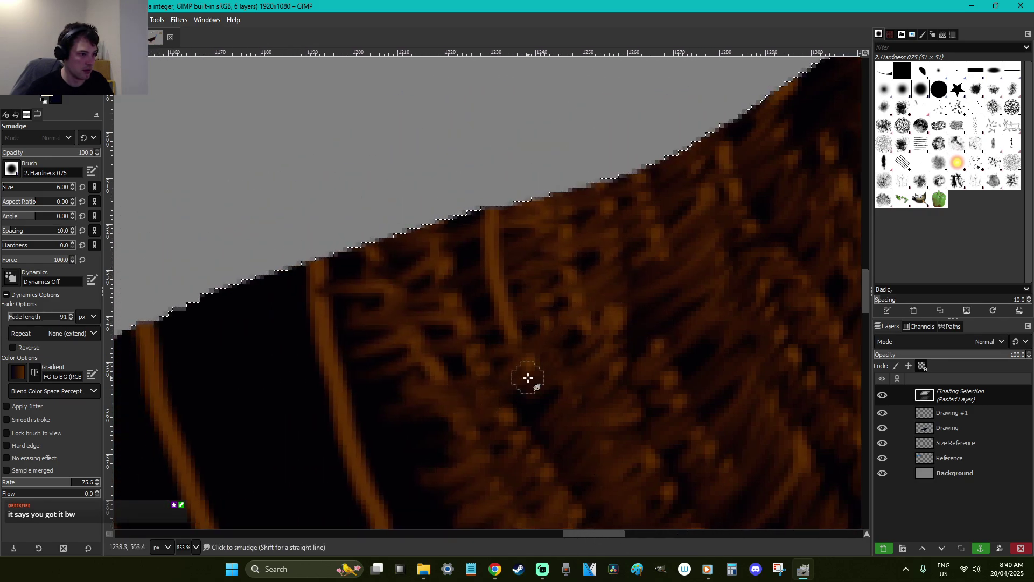
mouse_move(517, 290)
left_mouse_down()
mouse_move(440, 287)
mouse_move(485, 251)
mouse_move(571, 234)
mouse_move(561, 210)
mouse_move(491, 219)
mouse_move(485, 243)
mouse_move(501, 282)
mouse_move(480, 294)
mouse_move(458, 285)
mouse_move(495, 264)
mouse_move(421, 298)
mouse_move(502, 316)
mouse_move(482, 362)
mouse_move(433, 383)
left_mouse_up()
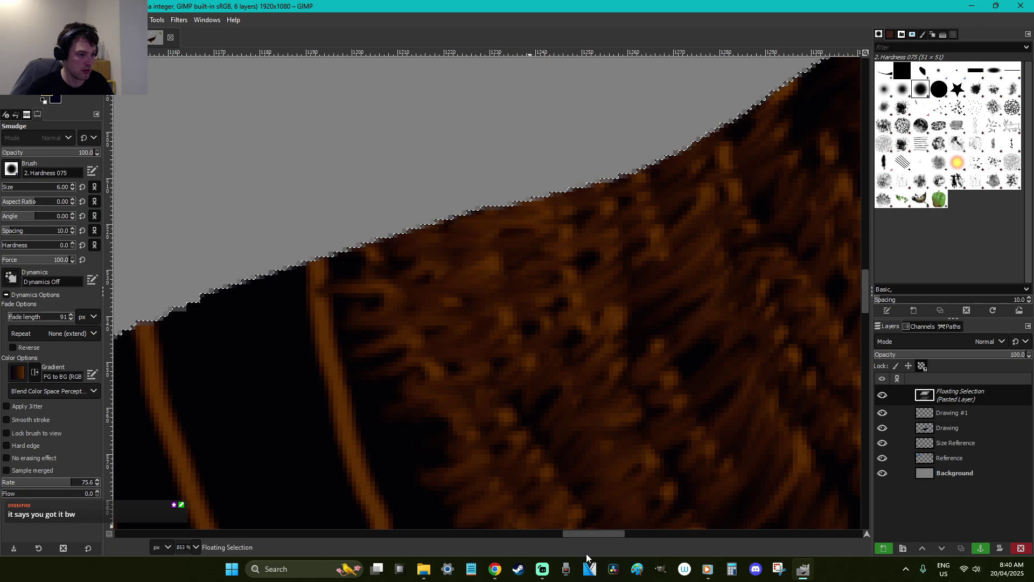
Paint four brown stripes in the dark gaps between the feathered bands along the lower and middle neck
left_click_drag(597, 535, 634, 534)
scroll(646, 415, "up", 3)
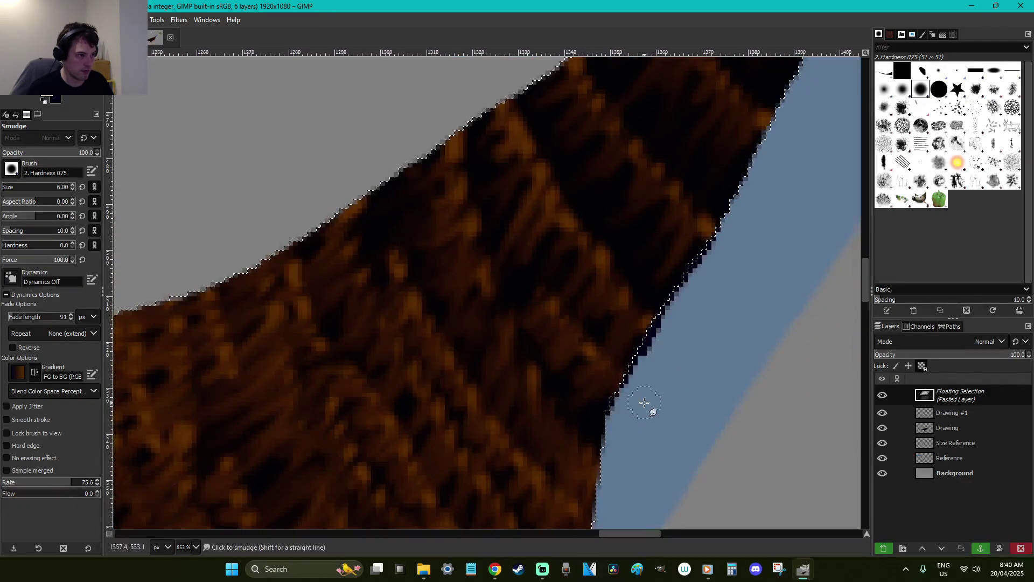
key("p")
left_click_drag(382, 168, 438, 296)
mouse_move(682, 274)
left_mouse_down()
mouse_move(585, 167)
mouse_move(539, 94)
left_mouse_up()
scroll(709, 200, "up", 5)
mouse_move(757, 404)
left_mouse_down()
mouse_move(634, 288)
mouse_move(614, 250)
left_mouse_up()
left_click_drag(679, 167, 807, 320)
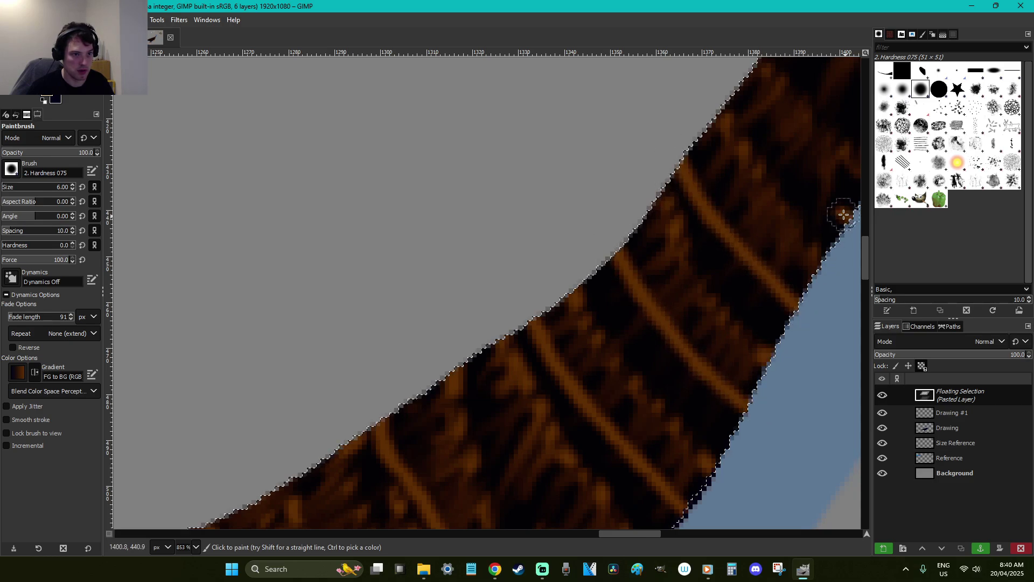
Paint three more brown stripes across the dark gaps on the upper neck, working up towards the head
scroll(722, 272, "up", 3)
left_click_drag(649, 533, 681, 533)
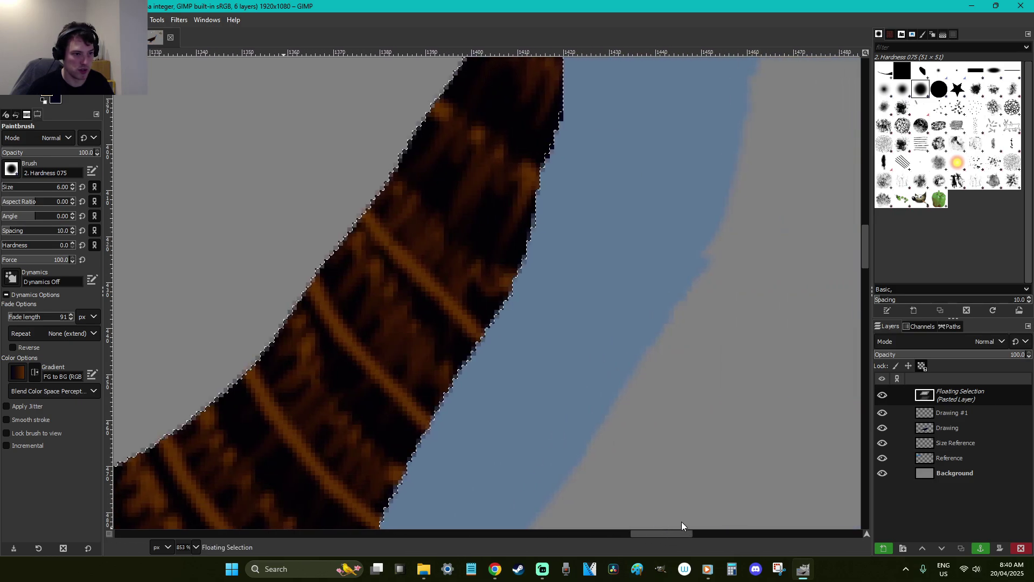
left_click_drag(522, 351, 398, 257)
left_click_drag(455, 178, 552, 242)
mouse_move(493, 105)
left_mouse_down()
mouse_move(505, 70)
mouse_move(529, 172)
mouse_move(542, 178)
mouse_move(538, 161)
mouse_move(541, 235)
mouse_move(503, 251)
left_mouse_up()
scroll(619, 184, "up", 3)
Smudge the newly painted neck stripes into feathering, working from just below the head down to the lower neck
key("s")
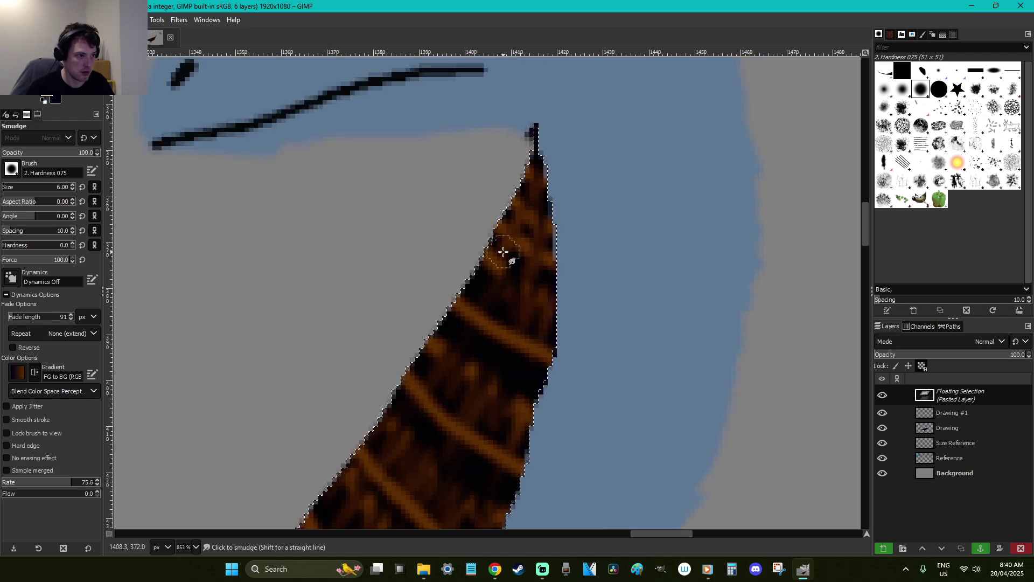
mouse_move(525, 291)
left_mouse_down()
mouse_move(514, 373)
mouse_move(539, 337)
mouse_move(495, 280)
mouse_move(462, 285)
mouse_move(456, 328)
mouse_move(474, 304)
mouse_move(506, 320)
mouse_move(479, 384)
mouse_move(488, 300)
mouse_move(439, 318)
mouse_move(396, 303)
mouse_move(491, 318)
mouse_move(518, 345)
mouse_move(478, 419)
mouse_move(462, 392)
mouse_move(439, 441)
mouse_move(359, 390)
mouse_move(381, 338)
left_mouse_up()
scroll(474, 305, "down", 3)
scroll(381, 337, "down", 3)
mouse_move(411, 387)
left_mouse_down()
mouse_move(422, 387)
mouse_move(366, 431)
mouse_move(375, 401)
mouse_move(302, 326)
mouse_move(336, 304)
left_mouse_up()
scroll(337, 303, "down", 3)
mouse_move(365, 381)
left_mouse_down()
mouse_move(339, 411)
mouse_move(300, 397)
mouse_move(291, 351)
mouse_move(259, 330)
mouse_move(275, 330)
mouse_move(267, 285)
mouse_move(248, 259)
mouse_move(304, 386)
mouse_move(272, 416)
mouse_move(299, 331)
mouse_move(219, 269)
mouse_move(214, 231)
mouse_move(189, 212)
mouse_move(267, 171)
left_mouse_up()
scroll(248, 259, "down", 3)
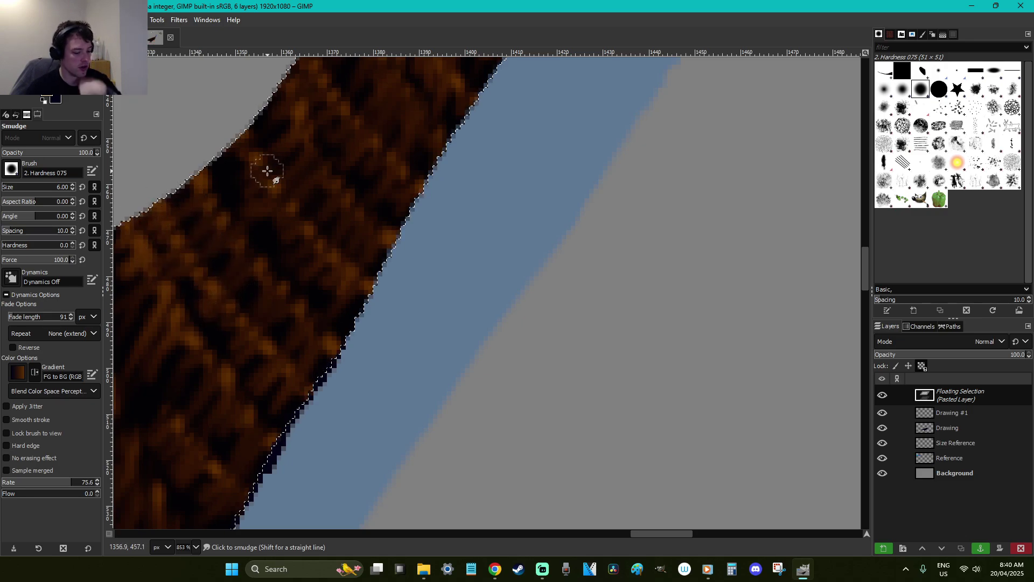
Paint one brown stripe across the middle of the lower neck and smudge it into the surrounding feathering
key("p")
left_click_drag(314, 281, 216, 145)
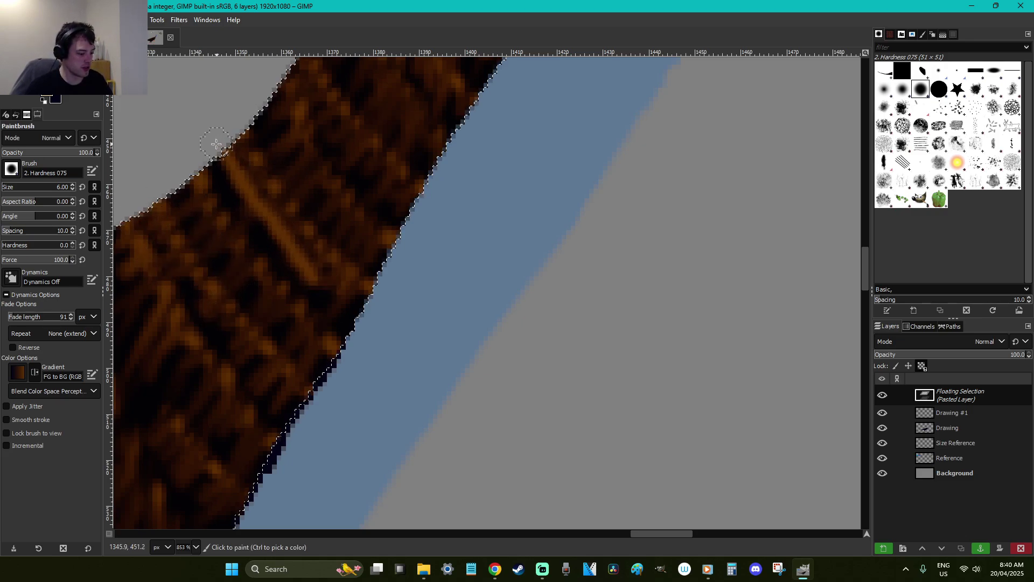
key("s")
mouse_move(330, 186)
left_mouse_down()
mouse_move(249, 224)
mouse_move(190, 208)
mouse_move(230, 157)
mouse_move(220, 213)
mouse_move(269, 257)
left_mouse_up()
Smudge the remaining solid brown stripe along the upper edge of the neck base into feathering
scroll(260, 330, "down", 3)
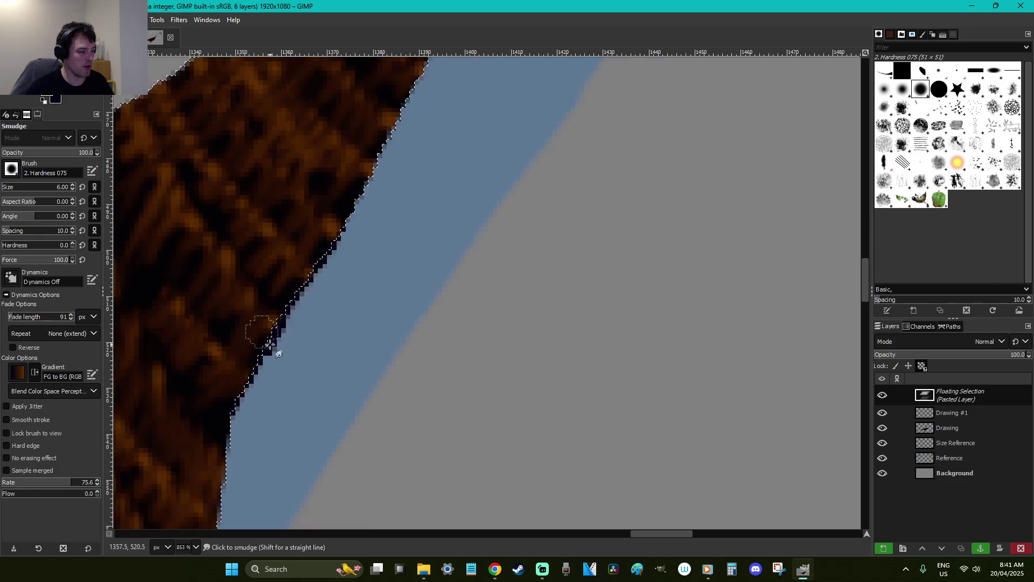
left_click_drag(641, 533, 586, 533)
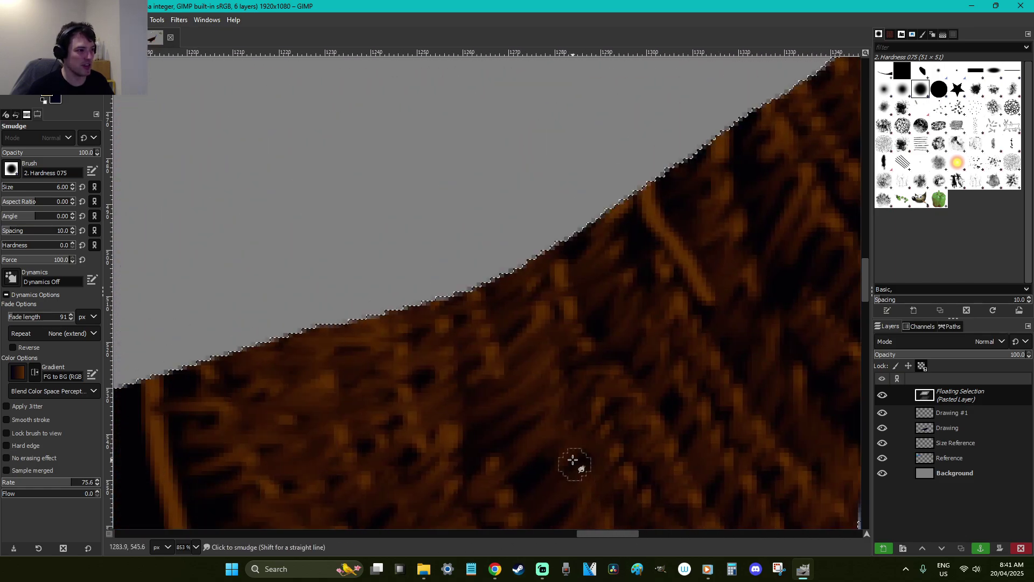
mouse_move(701, 289)
left_mouse_down()
mouse_move(664, 289)
mouse_move(632, 260)
mouse_move(612, 219)
mouse_move(579, 226)
left_mouse_up()
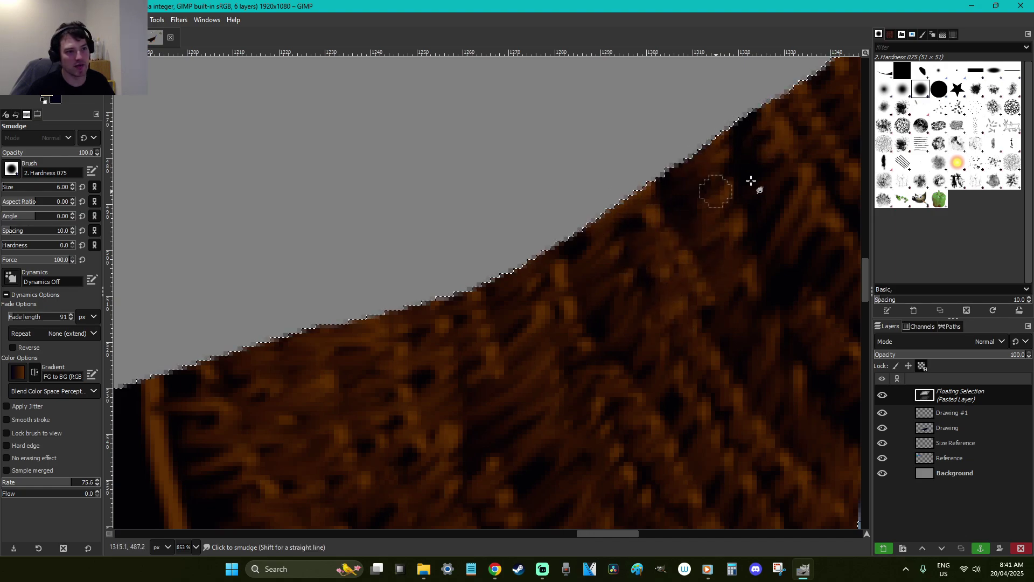
left_click_drag(625, 532, 649, 533)
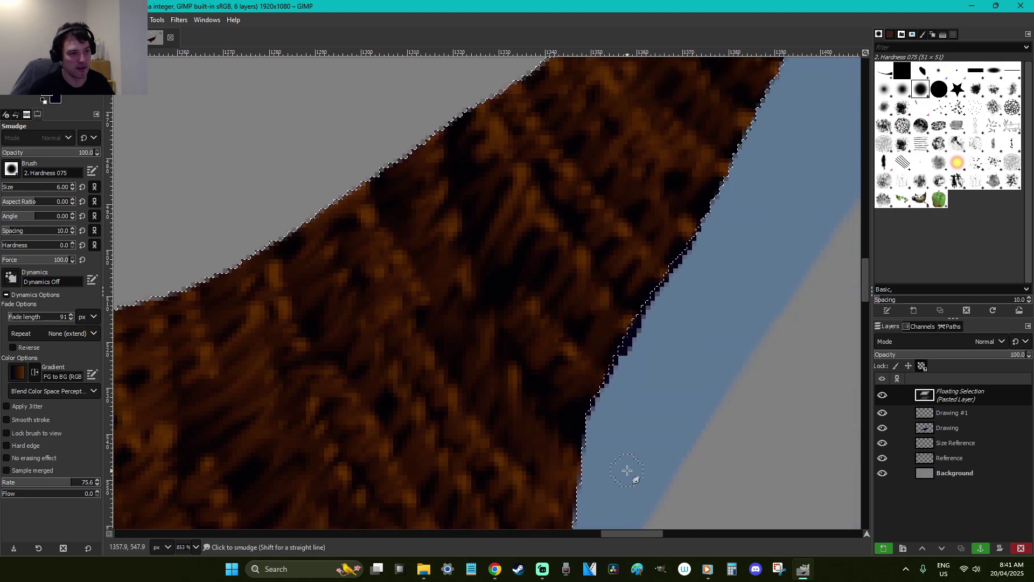
Paint another brown stripe down from the upper edge across the neck base and smudge it into feathering
scroll(555, 342, "up", 3)
key("p")
left_click_drag(526, 404, 443, 263)
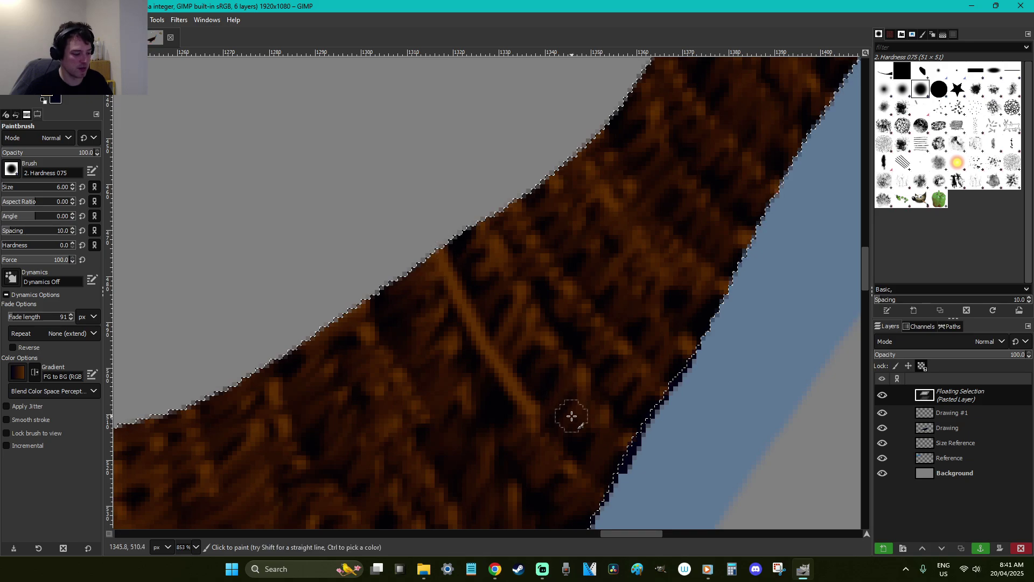
key("s")
mouse_move(535, 385)
left_mouse_down()
mouse_move(531, 363)
mouse_move(512, 367)
mouse_move(485, 319)
mouse_move(452, 295)
mouse_move(443, 266)
mouse_move(464, 243)
mouse_move(461, 266)
mouse_move(420, 275)
mouse_move(497, 232)
mouse_move(420, 257)
left_mouse_up()
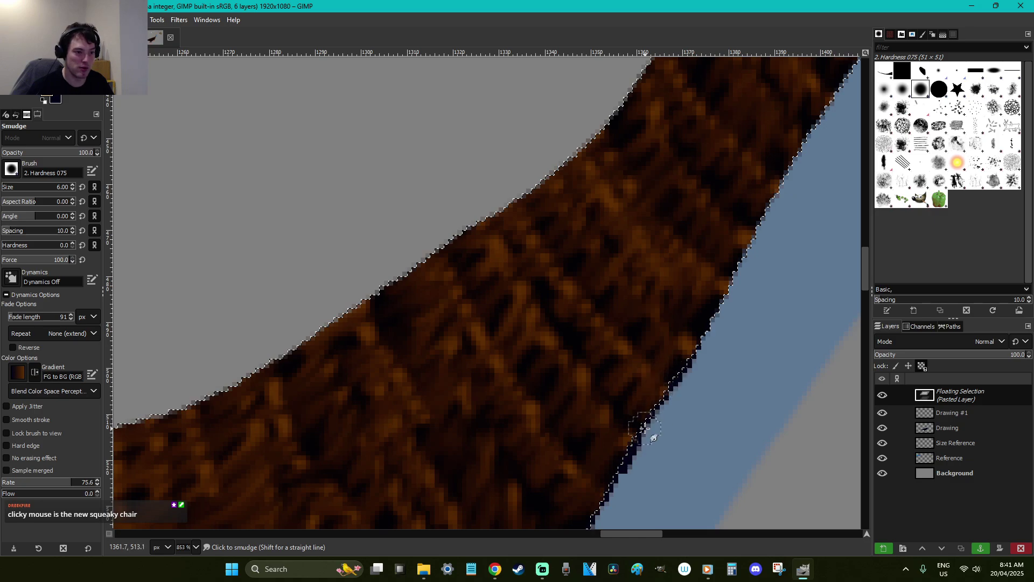
mouse_move(736, 252)
left_mouse_down()
mouse_move(749, 187)
mouse_move(755, 234)
mouse_move(720, 212)
left_mouse_up()
Check the feathered neck's front edge and the overall body texture, and save the image
scroll(632, 440, "down", 6)
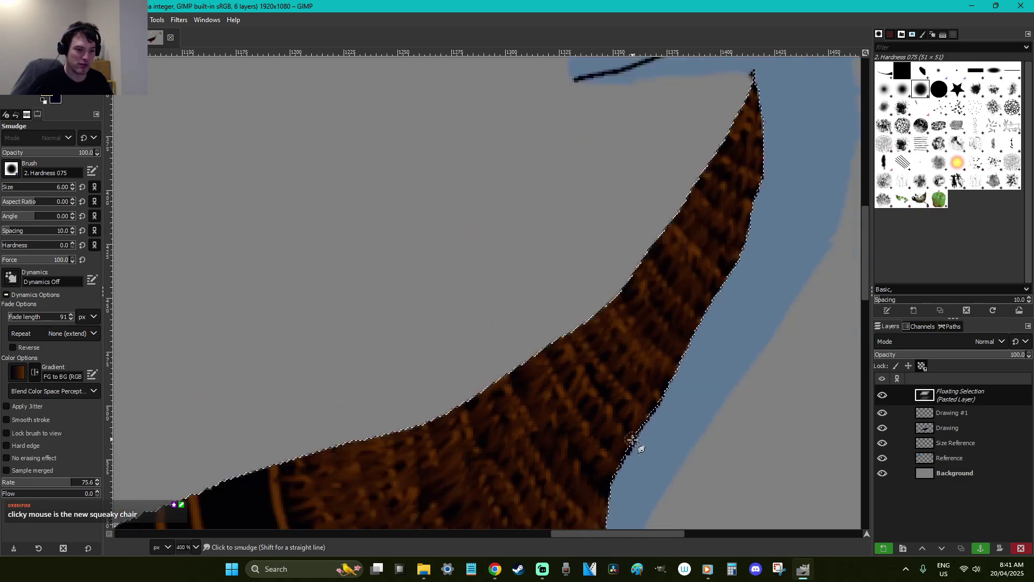
key("z")
left_click_drag(643, 481, 585, 424)
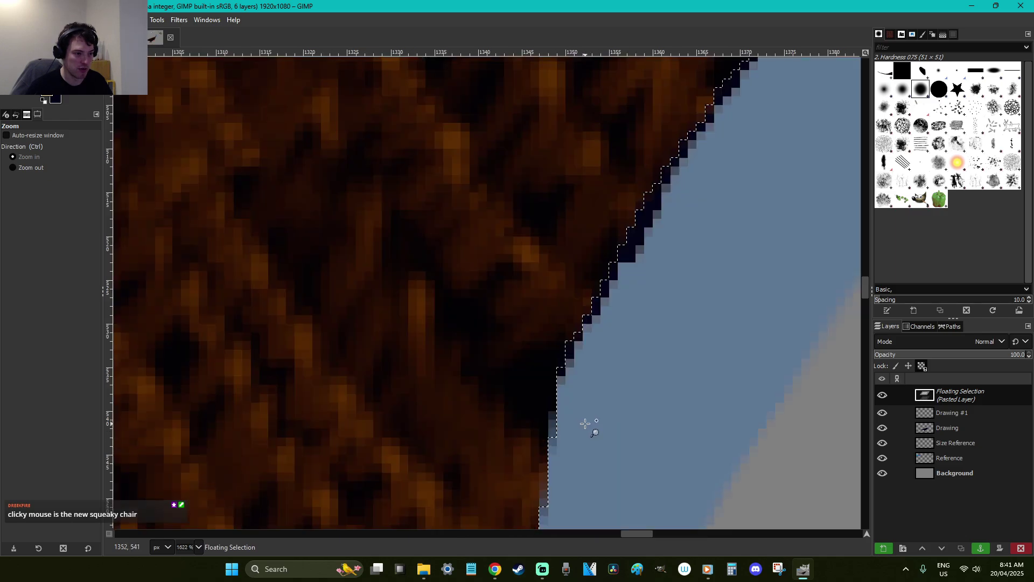
key("s")
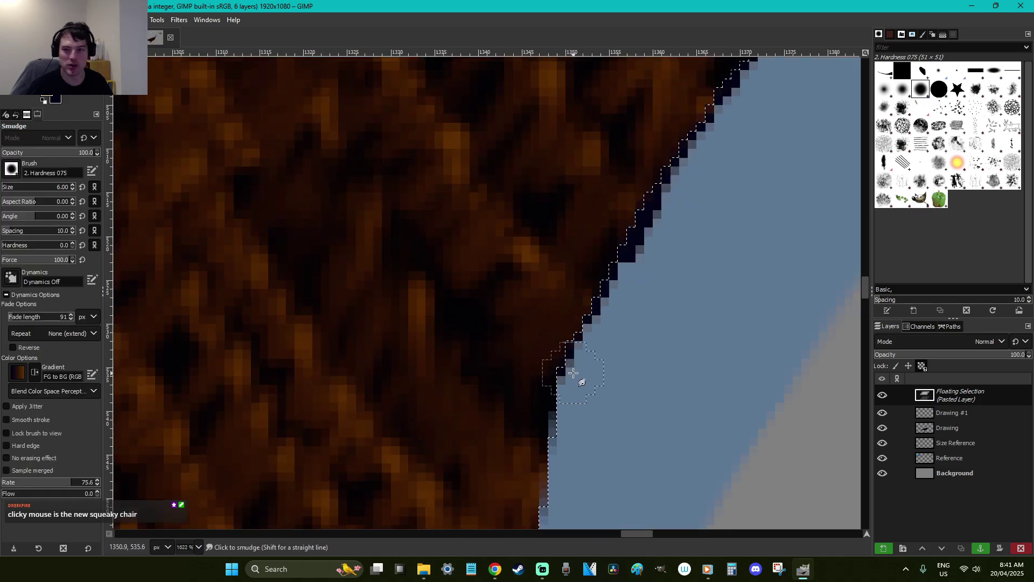
scroll(573, 368, "down", 4)
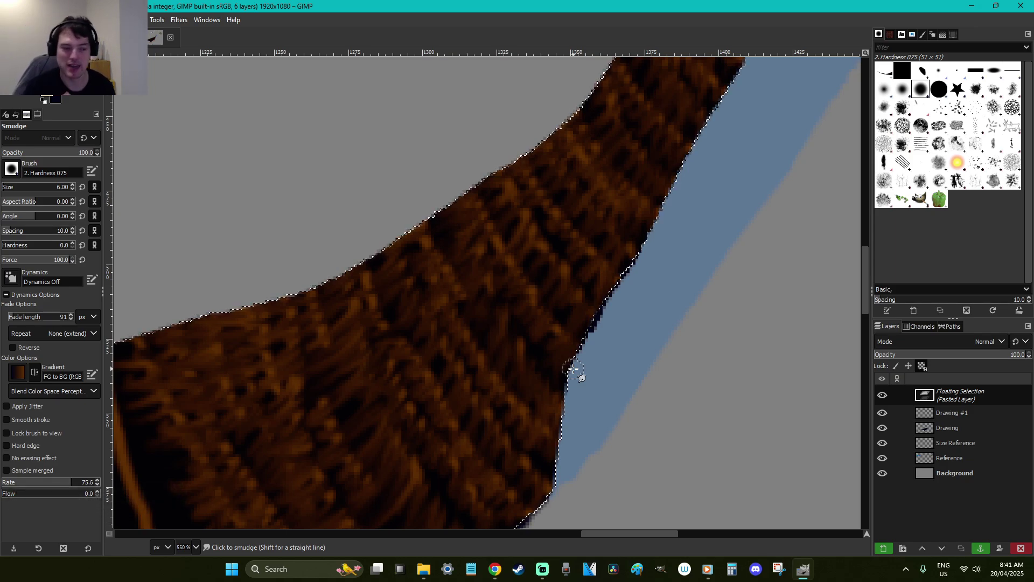
scroll(546, 448, "down", 4)
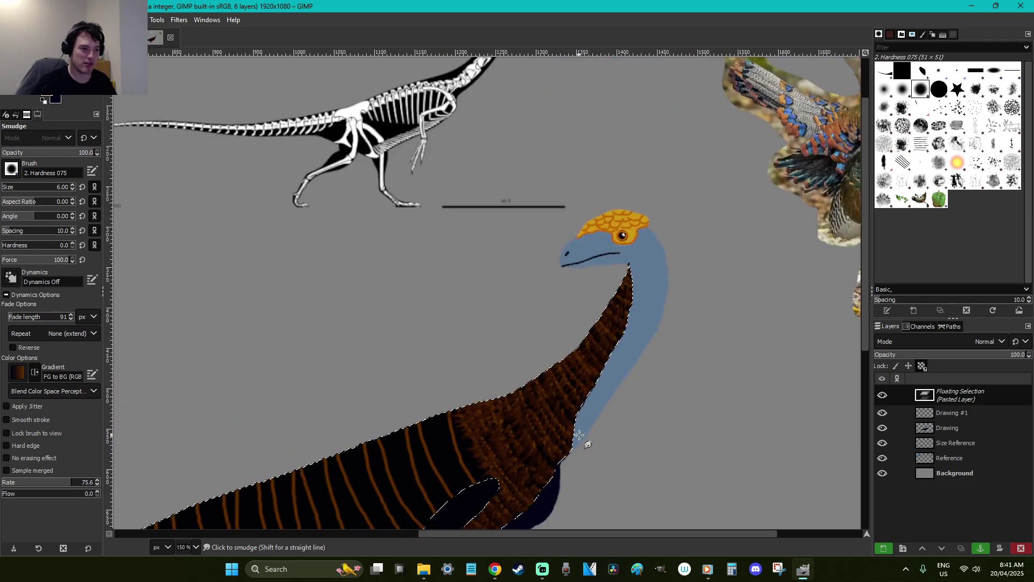
scroll(538, 377, "down", 5)
scroll(503, 328, "up", 2)
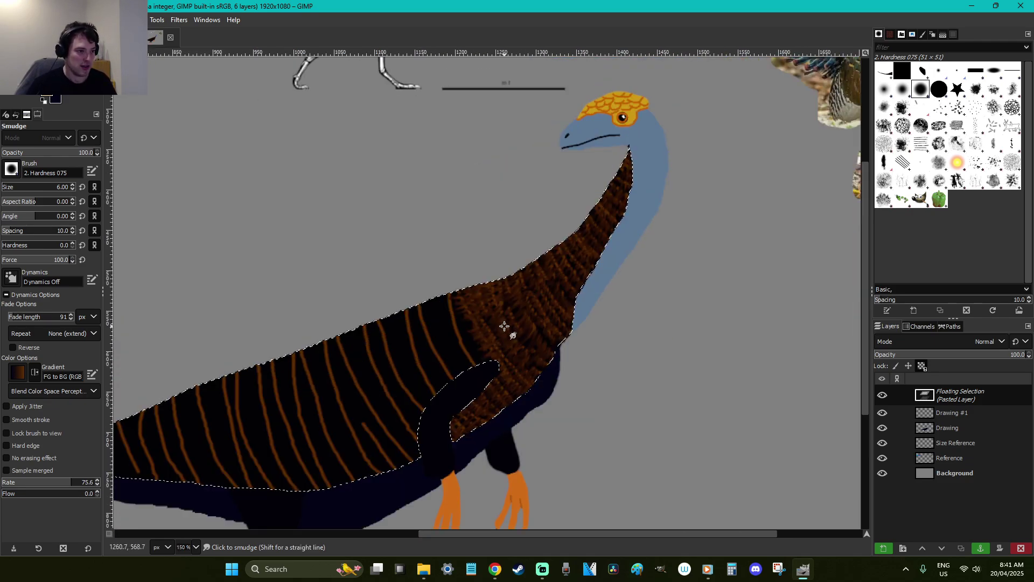
key("z")
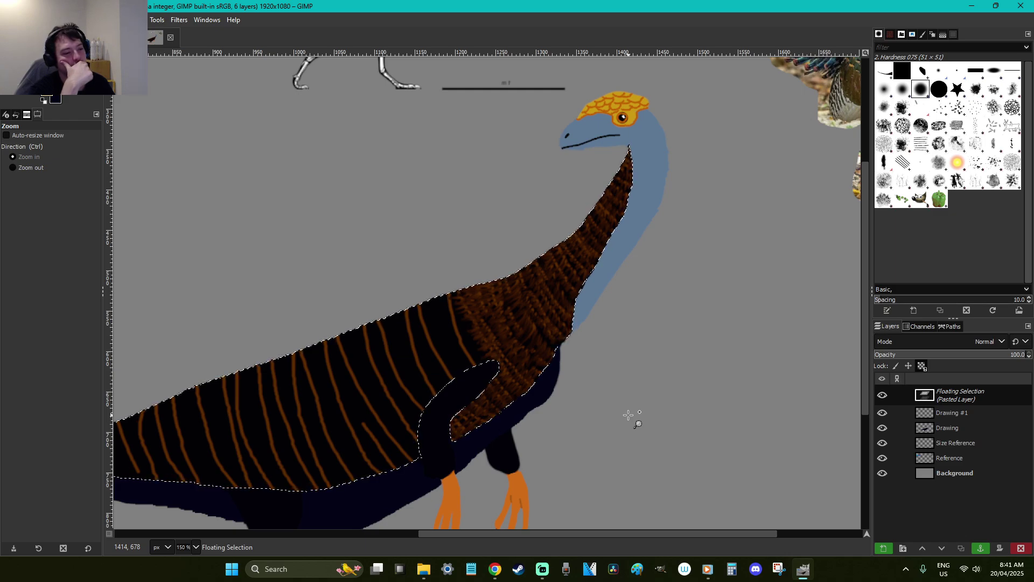
key("ctrl+s")
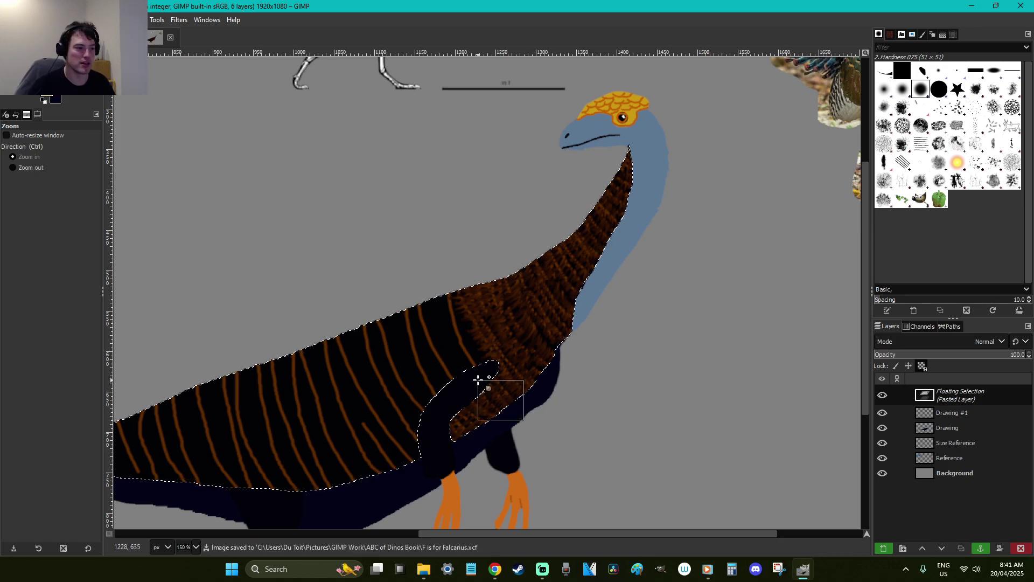
Paint closely spaced brown stripes in the dark gaps between the front body stripes, from the back edge down to the arm
scroll(432, 302, "up", 5)
key("s")
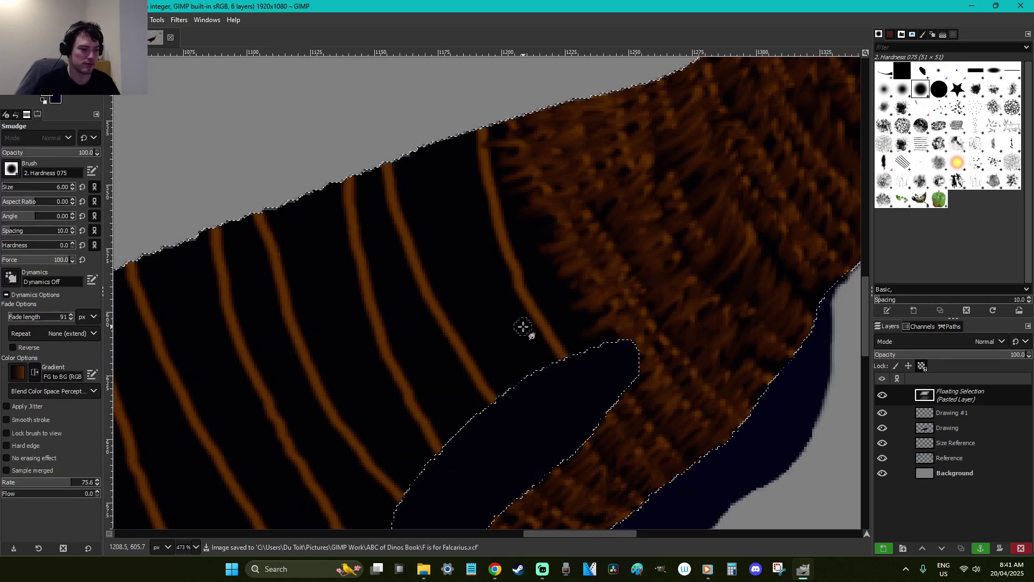
key("p")
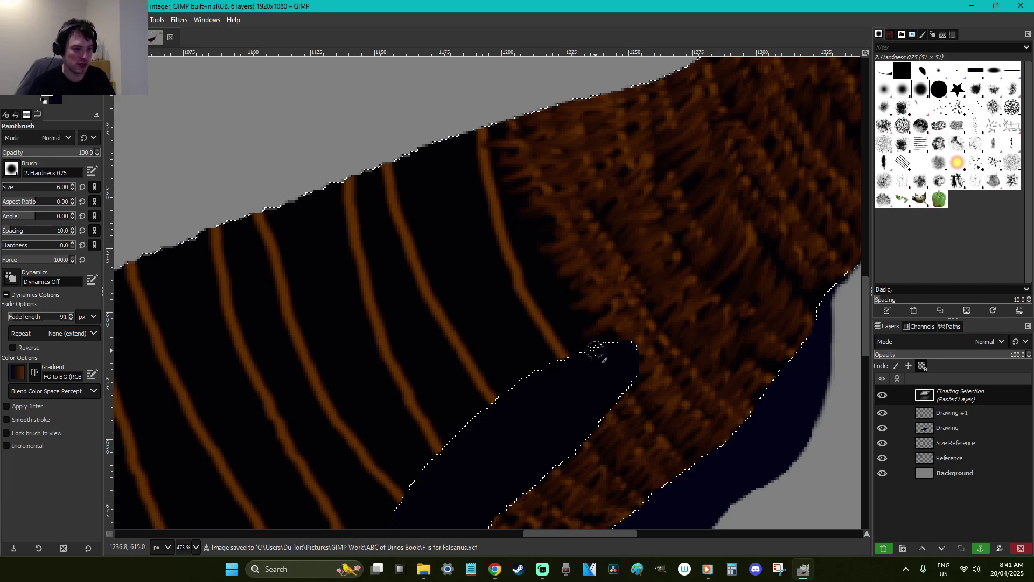
left_click_drag(573, 324, 488, 108)
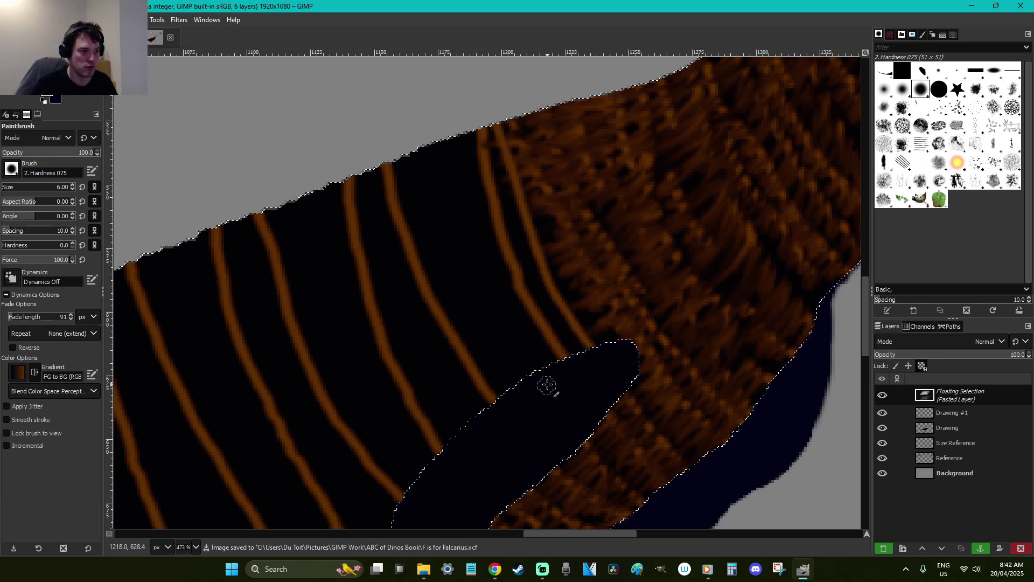
mouse_move(488, 264)
left_mouse_down()
mouse_move(446, 111)
mouse_move(446, 212)
mouse_move(512, 381)
mouse_move(445, 280)
mouse_move(411, 132)
left_mouse_up()
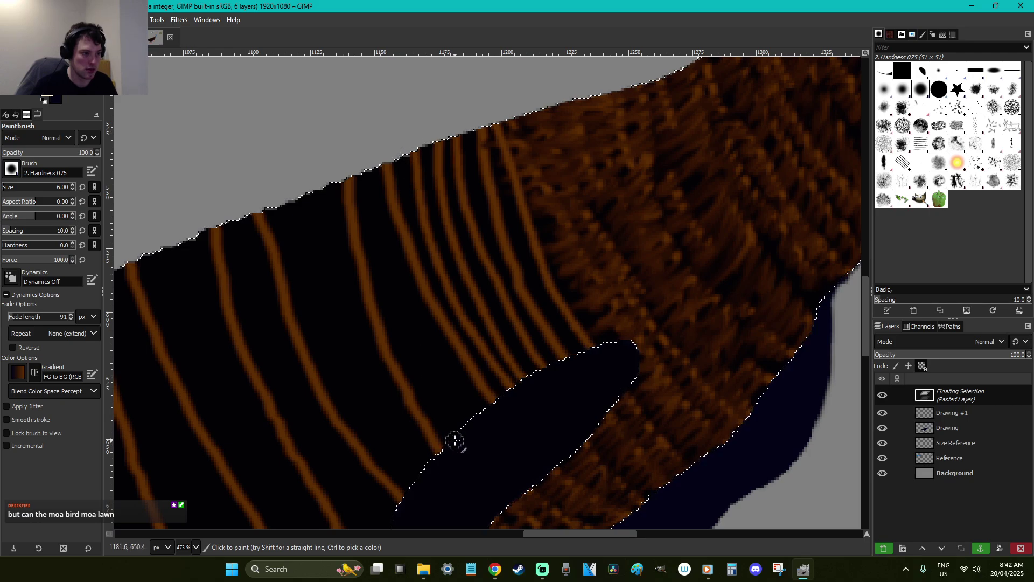
mouse_move(483, 419)
left_mouse_down()
mouse_move(425, 342)
mouse_move(355, 158)
mouse_move(403, 293)
mouse_move(496, 444)
mouse_move(480, 442)
mouse_move(438, 403)
mouse_move(413, 360)
mouse_move(350, 157)
left_mouse_up()
key("ctrl+z")
mouse_move(441, 472)
left_mouse_down()
mouse_move(409, 439)
mouse_move(358, 331)
mouse_move(325, 227)
mouse_move(322, 175)
mouse_move(313, 175)
mouse_move(306, 218)
mouse_move(322, 287)
mouse_move(365, 386)
mouse_move(433, 484)
mouse_move(425, 488)
mouse_move(362, 419)
mouse_move(319, 339)
mouse_move(279, 186)
left_mouse_up()
Smudge the body stripes nearest the feathered shoulder into dense feathering, from the back edge down to the arm
key("s")
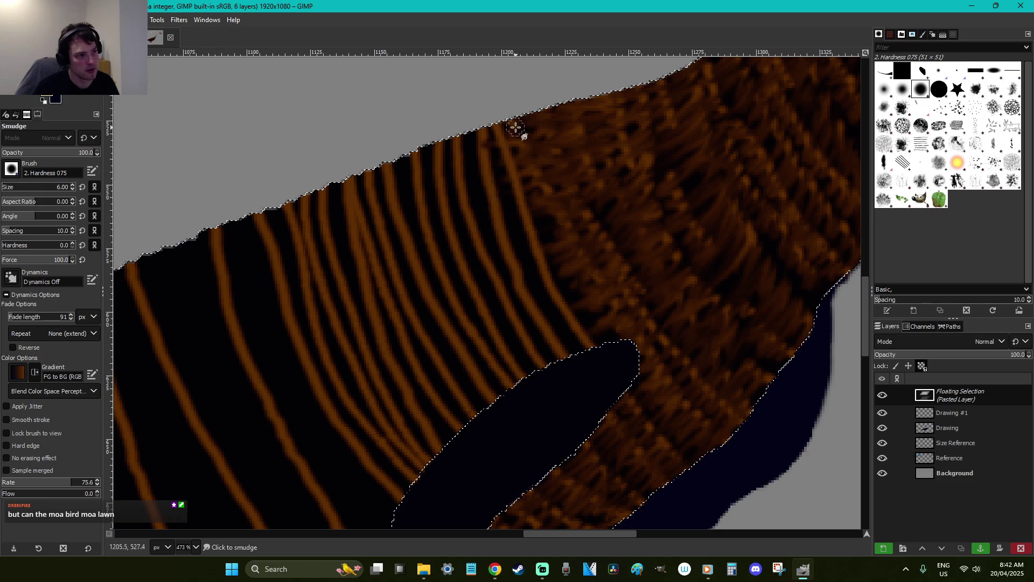
mouse_move(488, 186)
left_mouse_down()
mouse_move(531, 230)
mouse_move(547, 220)
mouse_move(573, 230)
mouse_move(548, 291)
mouse_move(563, 217)
mouse_move(529, 234)
mouse_move(540, 252)
left_mouse_up()
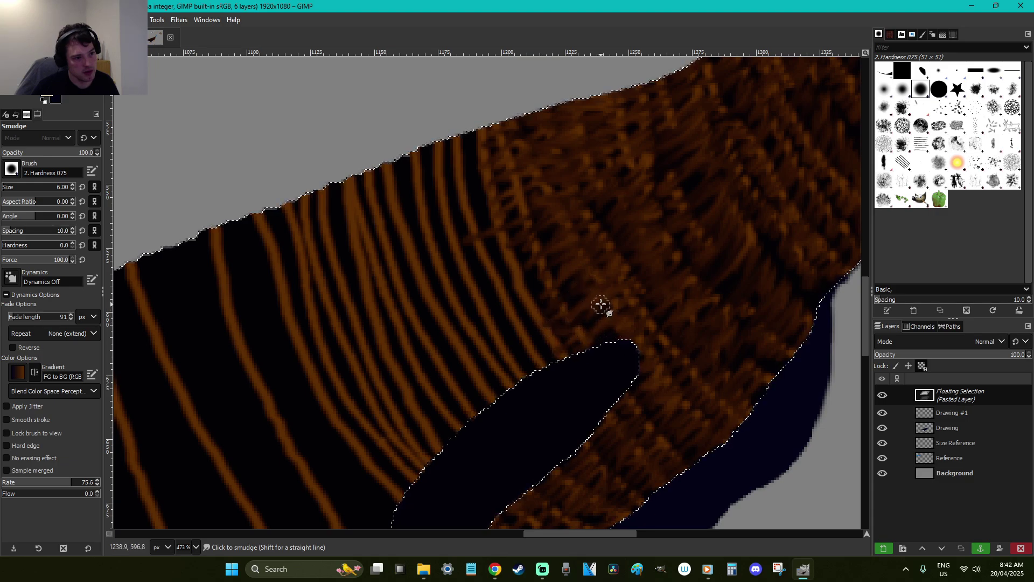
mouse_move(531, 249)
left_mouse_down()
mouse_move(514, 203)
mouse_move(533, 192)
mouse_move(450, 143)
mouse_move(533, 166)
mouse_move(478, 202)
mouse_move(532, 250)
mouse_move(496, 224)
mouse_move(516, 264)
mouse_move(531, 255)
mouse_move(560, 280)
mouse_move(544, 273)
mouse_move(524, 286)
mouse_move(516, 320)
mouse_move(523, 348)
mouse_move(550, 347)
left_mouse_up()
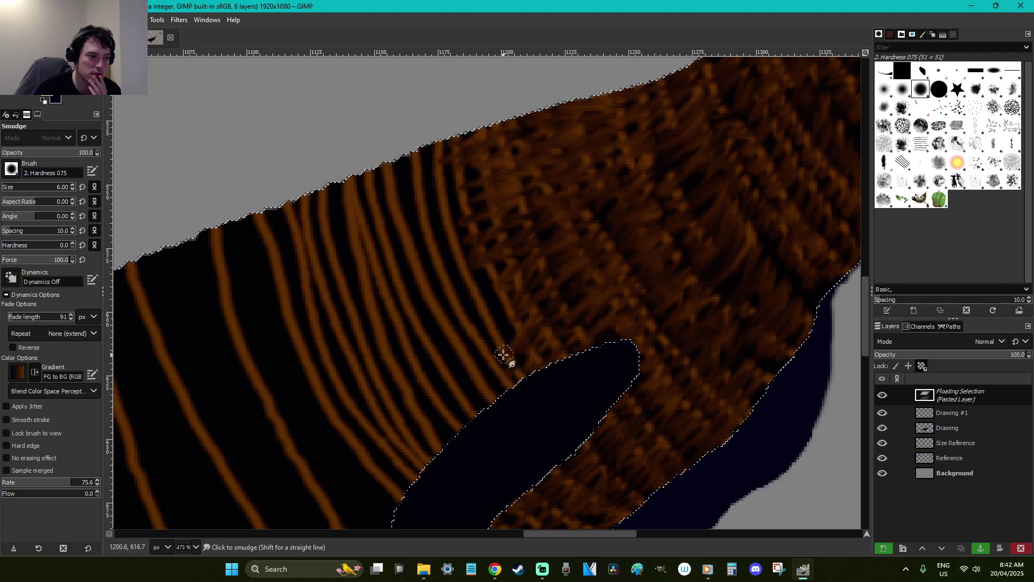
mouse_move(517, 311)
left_mouse_down()
mouse_move(489, 302)
mouse_move(478, 281)
mouse_move(524, 233)
mouse_move(495, 209)
left_mouse_up()
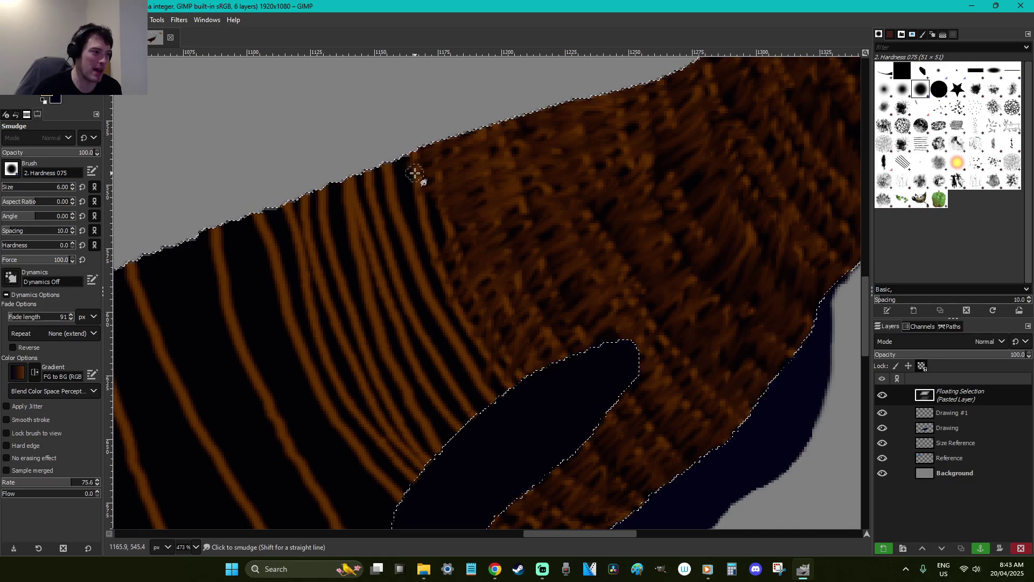
mouse_move(441, 187)
left_mouse_down()
mouse_move(403, 226)
mouse_move(453, 231)
mouse_move(437, 246)
mouse_move(438, 201)
left_mouse_up()
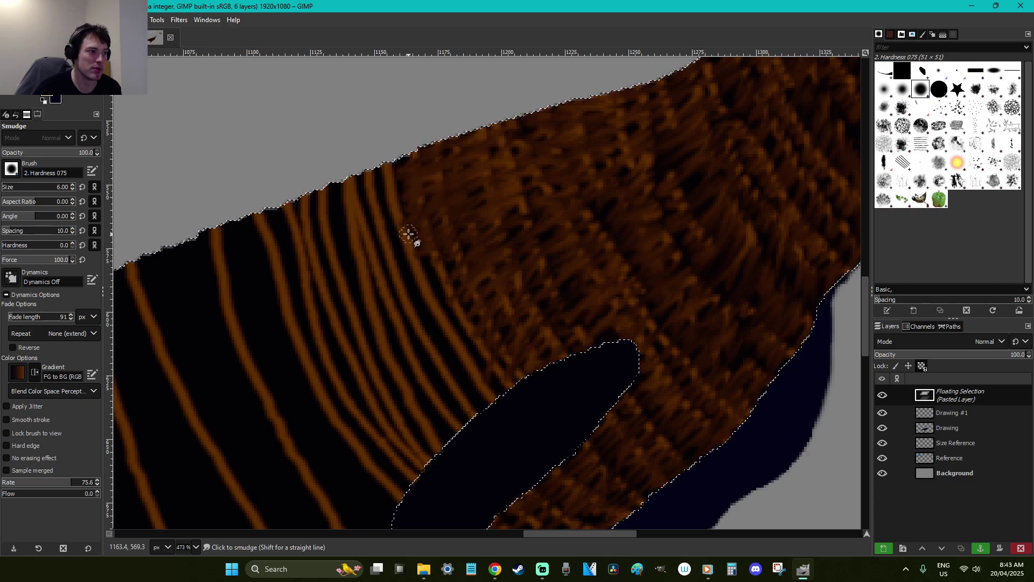
mouse_move(452, 271)
left_mouse_down()
mouse_move(447, 253)
mouse_move(464, 308)
mouse_move(444, 344)
left_mouse_up()
mouse_move(432, 270)
left_mouse_down()
mouse_move(489, 316)
mouse_move(471, 316)
mouse_move(460, 349)
left_mouse_up()
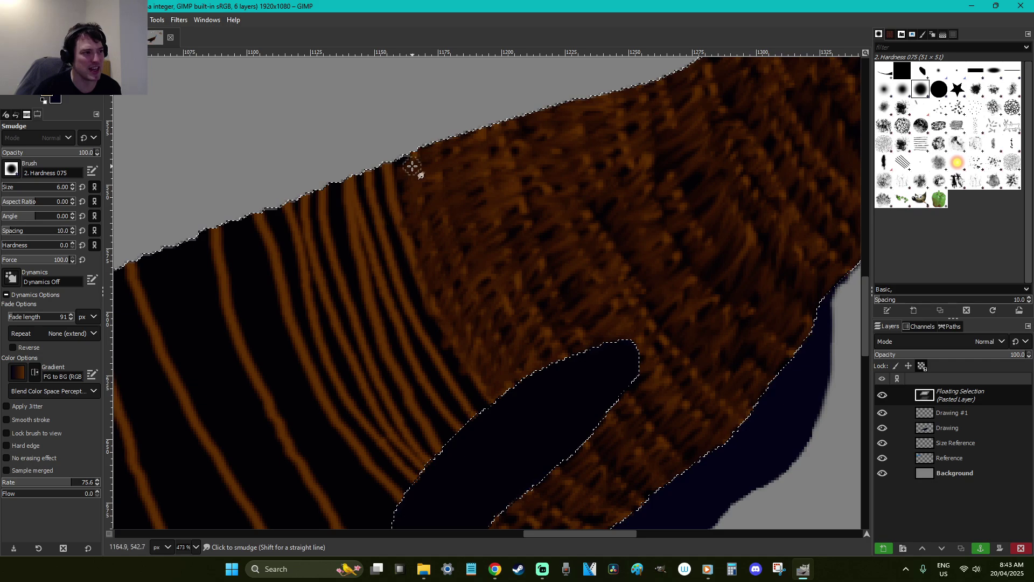
Smudge the next closely spaced stripes towards the tail, extending the feathering along the upper edge of the arm
mouse_move(361, 194)
left_mouse_down()
mouse_move(395, 181)
mouse_move(366, 203)
mouse_move(414, 180)
mouse_move(382, 211)
mouse_move(414, 209)
mouse_move(385, 222)
mouse_move(419, 217)
mouse_move(402, 218)
mouse_move(414, 232)
mouse_move(403, 272)
mouse_move(413, 250)
mouse_move(419, 275)
mouse_move(409, 272)
mouse_move(424, 239)
mouse_move(408, 204)
mouse_move(446, 351)
left_mouse_up()
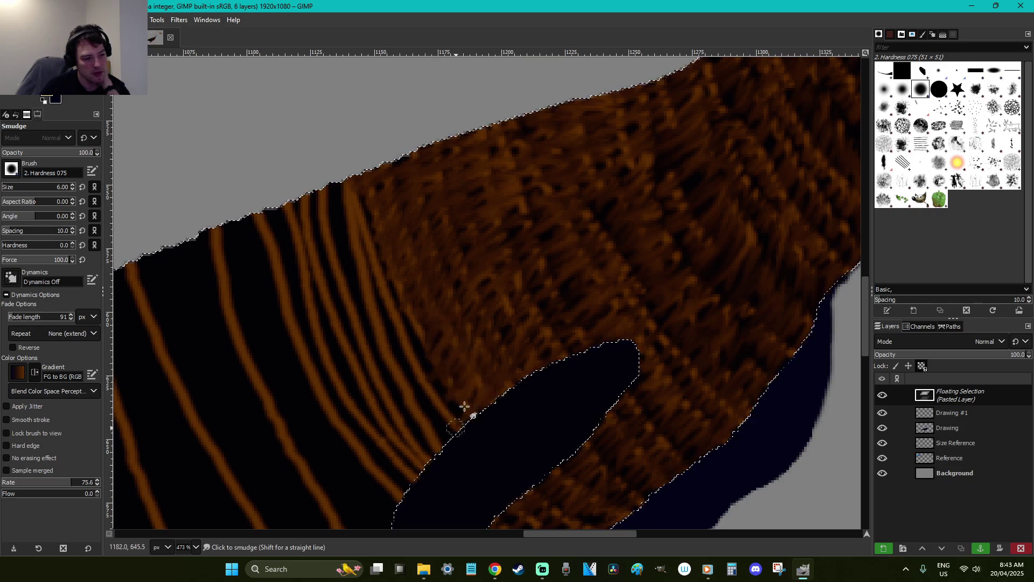
left_click_drag(418, 366, 405, 300)
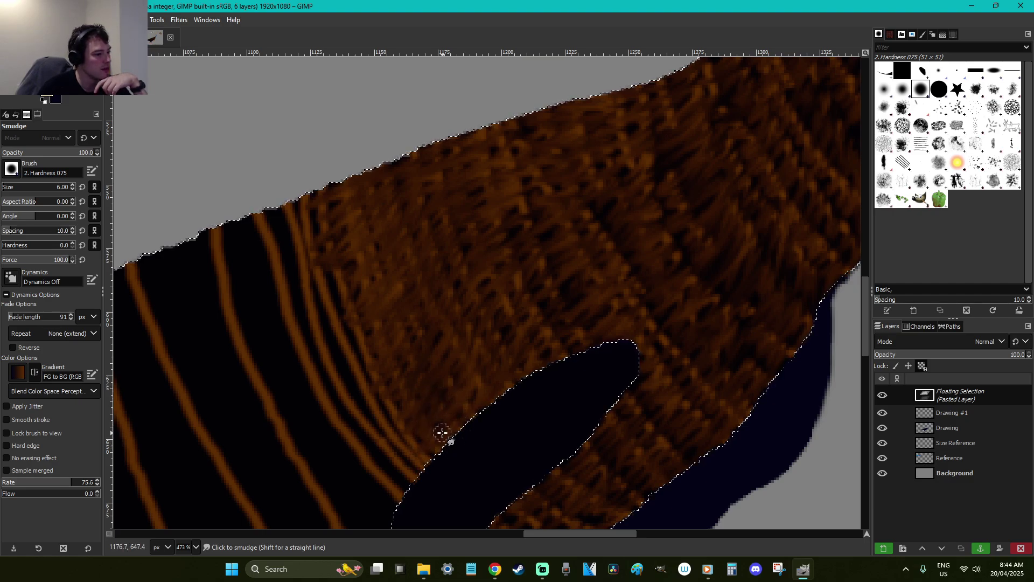
scroll(581, 535, "left", 3)
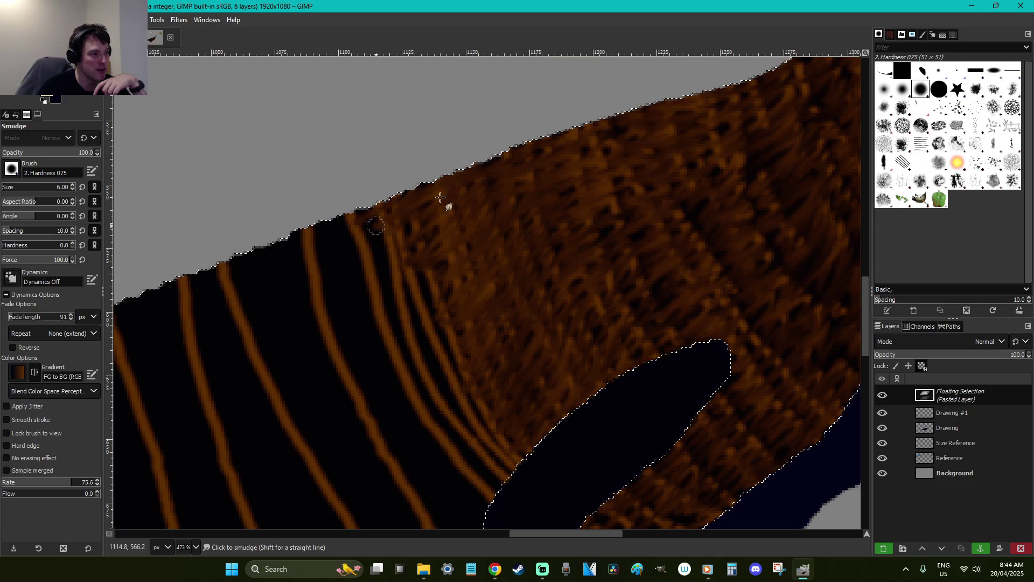
mouse_move(403, 231)
left_mouse_down()
mouse_move(441, 215)
mouse_move(389, 284)
mouse_move(441, 251)
mouse_move(389, 322)
mouse_move(446, 313)
mouse_move(455, 295)
mouse_move(461, 310)
mouse_move(445, 349)
left_mouse_up()
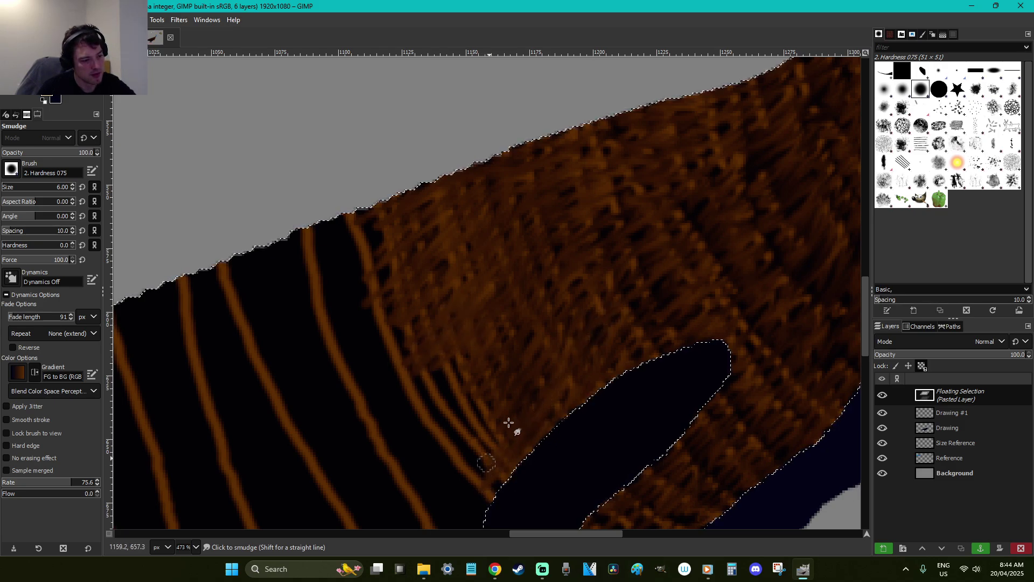
mouse_move(477, 432)
left_mouse_down()
mouse_move(458, 424)
mouse_move(470, 351)
left_mouse_up()
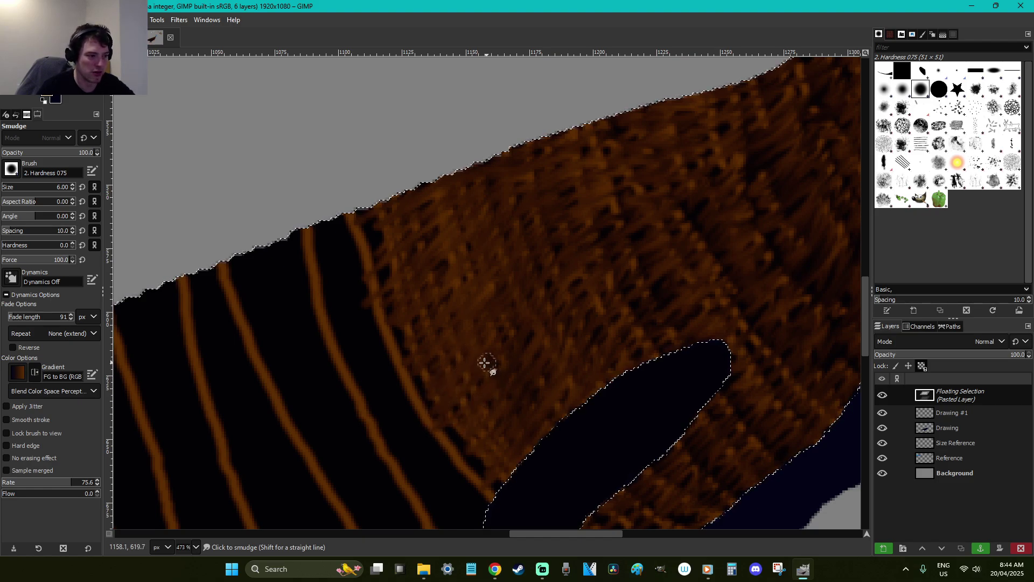
Smudge the last stripe bordering the feathered area and touch up the back edge, and save the image
scroll(635, 336, "down", 3)
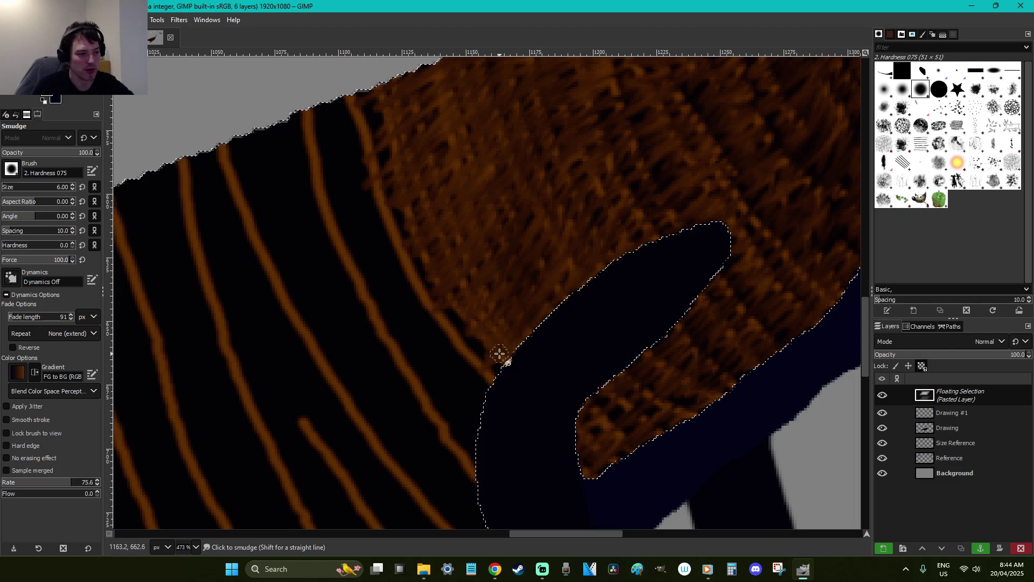
mouse_move(492, 381)
left_mouse_down()
mouse_move(497, 359)
mouse_move(437, 292)
mouse_move(437, 277)
mouse_move(413, 284)
mouse_move(395, 272)
mouse_move(419, 254)
mouse_move(401, 240)
mouse_move(413, 254)
mouse_move(404, 253)
mouse_move(424, 224)
mouse_move(390, 243)
mouse_move(421, 212)
mouse_move(416, 201)
mouse_move(381, 221)
mouse_move(411, 169)
left_mouse_up()
scroll(369, 192, "up", 5)
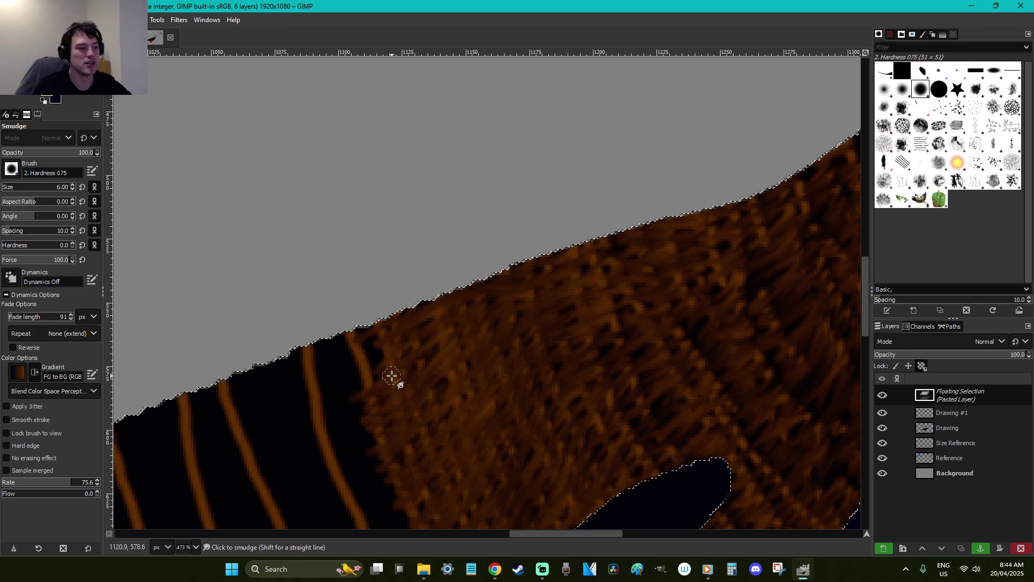
mouse_move(350, 361)
left_mouse_down()
mouse_move(348, 340)
mouse_move(371, 358)
left_mouse_up()
left_click_drag(603, 246, 458, 283)
scroll(438, 291, "down", 6)
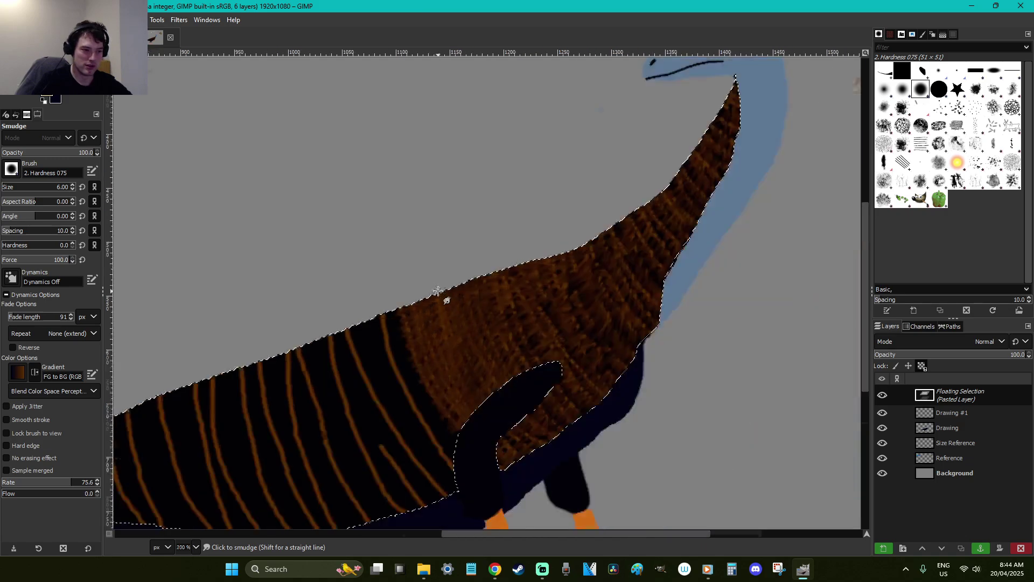
key("ctrl+s")
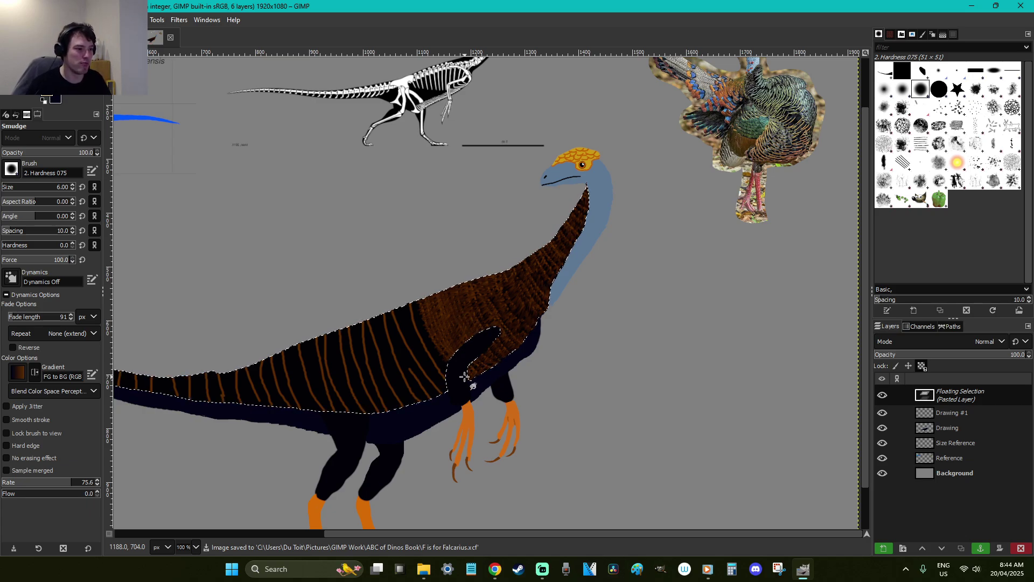
Paint closely spaced brown stripes in the dark gaps directly behind the feathered area, from the back edge down to the belly beside the arm
key("z")
mouse_move(482, 413)
left_mouse_down()
mouse_move(377, 329)
mouse_move(355, 297)
left_mouse_up()
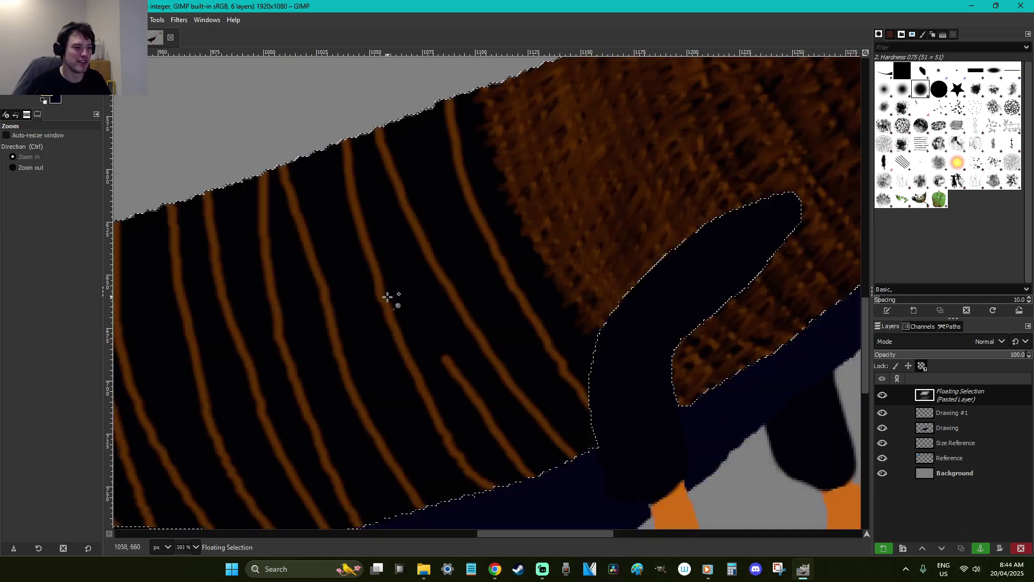
key("p")
mouse_move(598, 377)
left_mouse_down()
mouse_move(524, 261)
mouse_move(457, 70)
mouse_move(434, 86)
mouse_move(429, 128)
mouse_move(454, 219)
mouse_move(606, 467)
mouse_move(547, 408)
mouse_move(413, 191)
mouse_move(399, 126)
mouse_move(409, 89)
mouse_move(457, 245)
left_mouse_up()
mouse_move(554, 468)
left_mouse_down()
mouse_move(489, 393)
mouse_move(396, 242)
mouse_move(350, 109)
mouse_move(369, 219)
mouse_move(439, 374)
mouse_move(527, 501)
left_mouse_up()
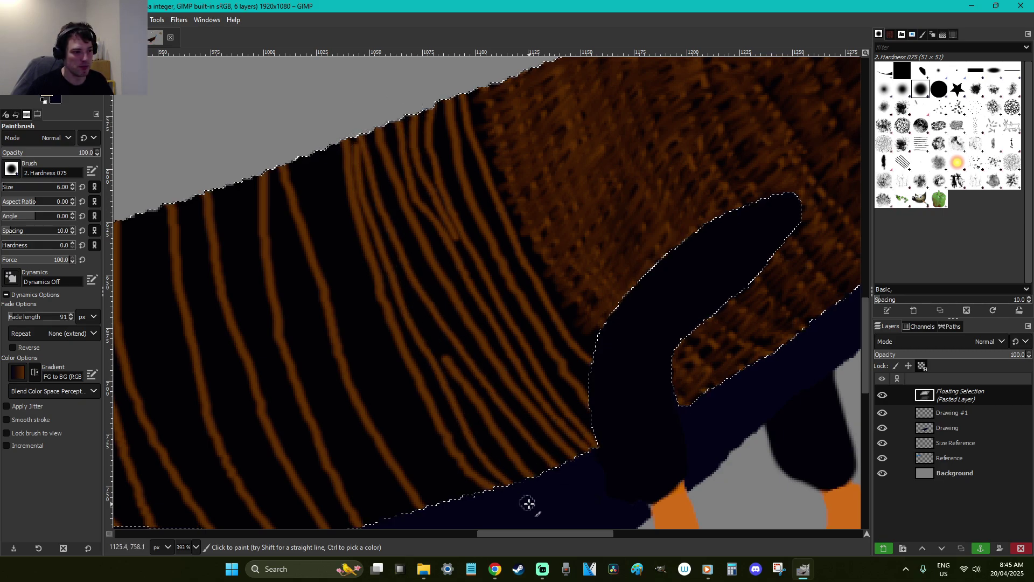
Fill the dark gaps between the mid-body stripes further towards the tail with thin brown stripes, from the back edge to the belly edge
mouse_move(470, 371)
left_mouse_down()
mouse_move(412, 308)
mouse_move(473, 505)
mouse_move(364, 314)
mouse_move(332, 138)
mouse_move(321, 134)
mouse_move(347, 304)
mouse_move(420, 456)
mouse_move(468, 514)
mouse_move(378, 421)
mouse_move(351, 360)
mouse_move(294, 142)
mouse_move(274, 134)
mouse_move(285, 230)
mouse_move(334, 377)
mouse_move(410, 524)
mouse_move(381, 498)
mouse_move(335, 414)
mouse_move(285, 307)
mouse_move(272, 240)
mouse_move(292, 269)
mouse_move(356, 477)
mouse_move(386, 529)
mouse_move(344, 514)
mouse_move(285, 408)
mouse_move(246, 257)
mouse_move(237, 177)
left_mouse_up()
mouse_move(321, 413)
left_mouse_down()
mouse_move(353, 478)
mouse_move(333, 526)
left_mouse_up()
left_click_drag(222, 192, 262, 353)
key("ctrl+z")
scroll(191, 189, "down", 3)
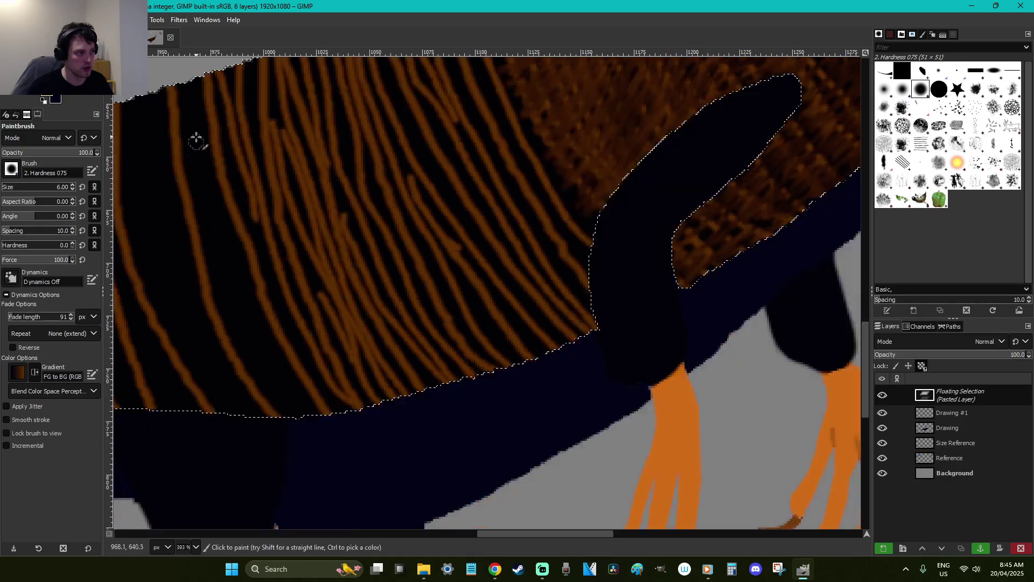
mouse_move(187, 74)
left_mouse_down()
mouse_move(234, 263)
mouse_move(325, 429)
left_mouse_up()
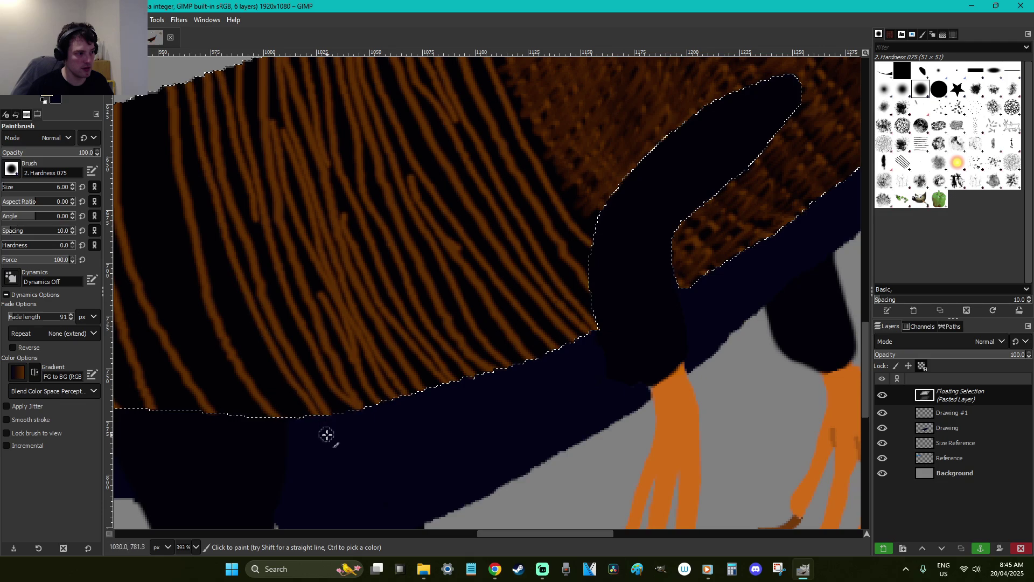
mouse_move(158, 81)
left_mouse_down()
mouse_move(170, 224)
mouse_move(204, 333)
mouse_move(254, 420)
left_mouse_up()
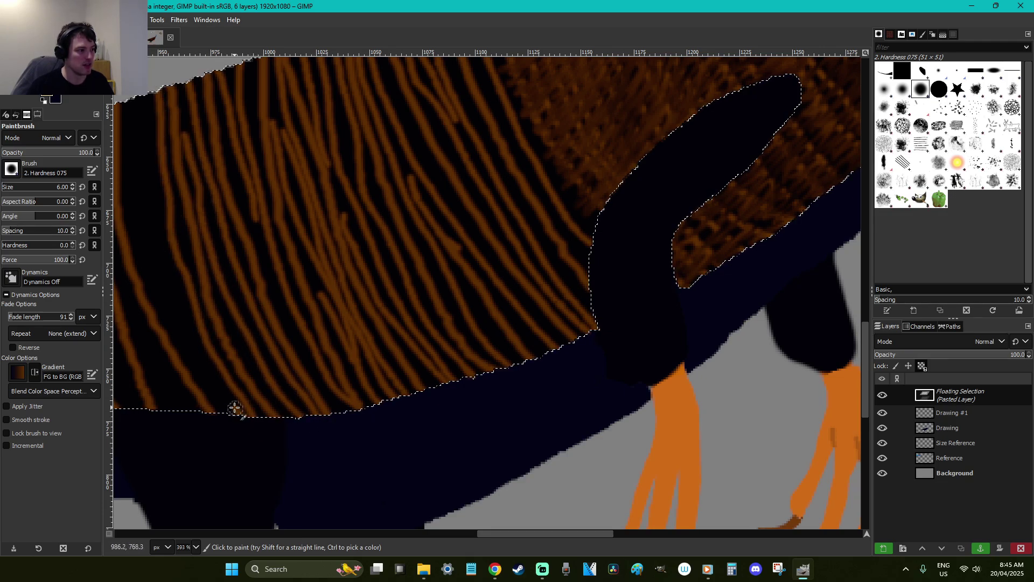
mouse_move(127, 97)
left_mouse_down()
mouse_move(137, 238)
mouse_move(152, 279)
left_mouse_up()
scroll(334, 301, "up", 3)
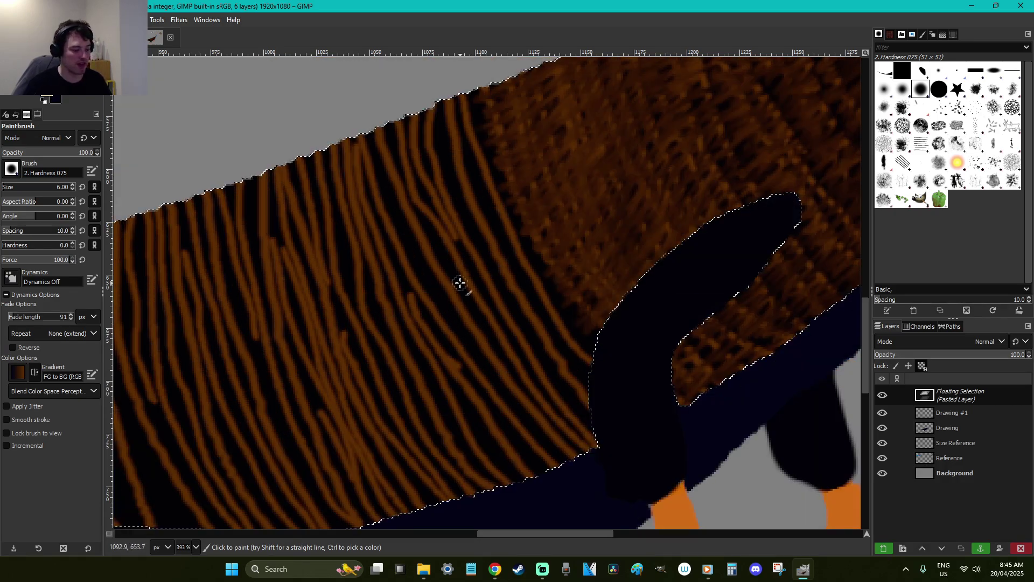
Smudge the new stripes bordering the feathered area into short feather texture, from the back edge down towards the arm
key("s")
mouse_move(484, 99)
left_mouse_down()
mouse_move(453, 111)
mouse_move(508, 100)
mouse_move(513, 125)
mouse_move(427, 155)
mouse_move(454, 133)
mouse_move(458, 145)
mouse_move(525, 132)
mouse_move(497, 140)
mouse_move(478, 162)
mouse_move(531, 142)
mouse_move(471, 186)
mouse_move(487, 162)
mouse_move(505, 173)
mouse_move(494, 216)
mouse_move(497, 185)
mouse_move(487, 198)
mouse_move(515, 221)
mouse_move(510, 194)
mouse_move(504, 218)
mouse_move(513, 203)
mouse_move(478, 175)
mouse_move(482, 147)
left_mouse_up()
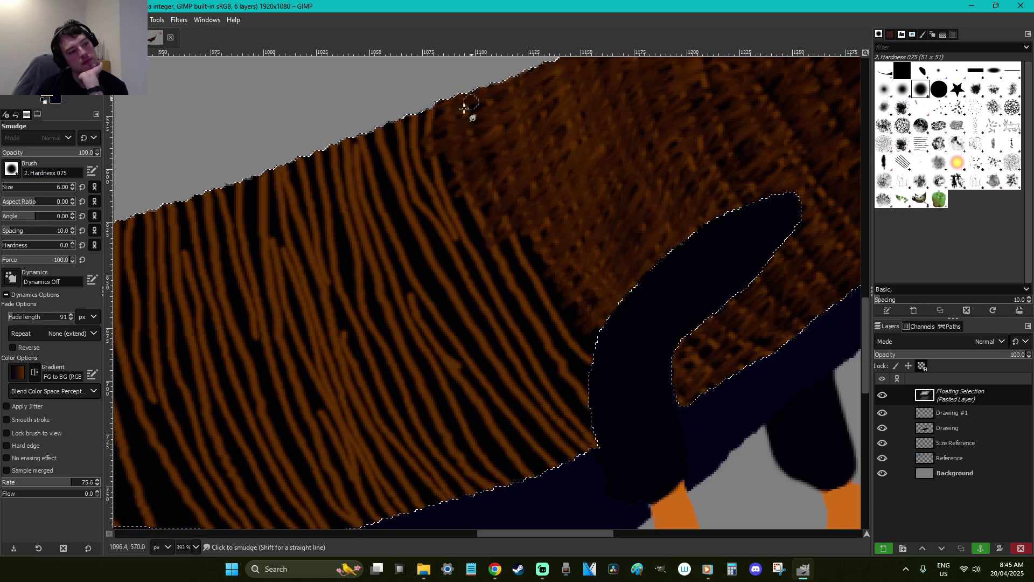
mouse_move(496, 101)
left_mouse_down()
mouse_move(467, 115)
mouse_move(495, 121)
mouse_move(524, 147)
mouse_move(505, 200)
mouse_move(517, 247)
mouse_move(543, 226)
mouse_move(516, 289)
mouse_move(538, 284)
mouse_move(540, 243)
mouse_move(516, 247)
mouse_move(495, 225)
mouse_move(556, 268)
mouse_move(540, 310)
left_mouse_up()
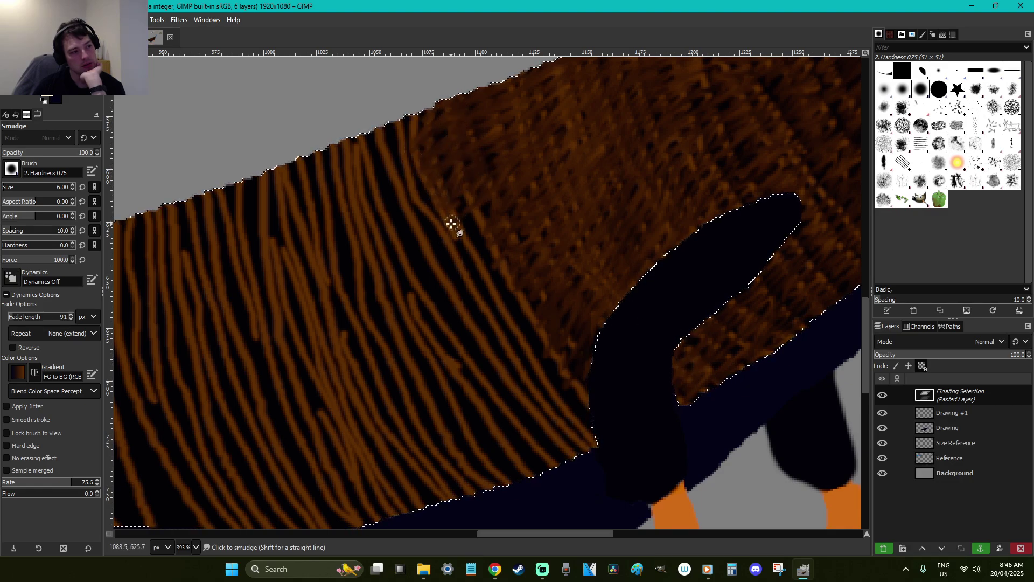
mouse_move(464, 216)
left_mouse_down()
mouse_move(459, 238)
mouse_move(478, 223)
mouse_move(472, 239)
mouse_move(487, 243)
mouse_move(484, 287)
mouse_move(495, 283)
mouse_move(512, 230)
mouse_move(487, 276)
mouse_move(500, 293)
mouse_move(516, 276)
mouse_move(531, 290)
left_mouse_up()
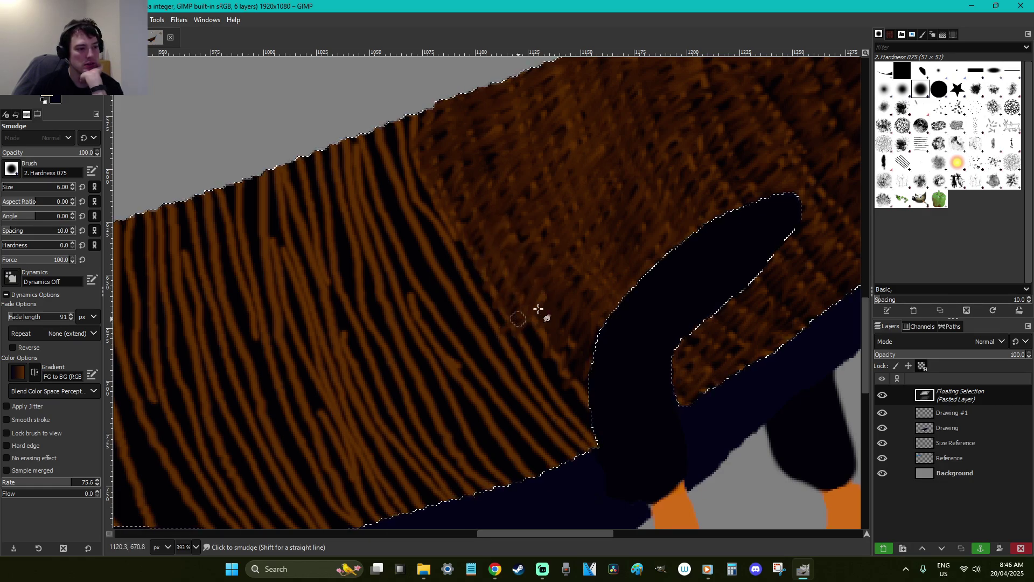
left_click_drag(535, 343, 539, 290)
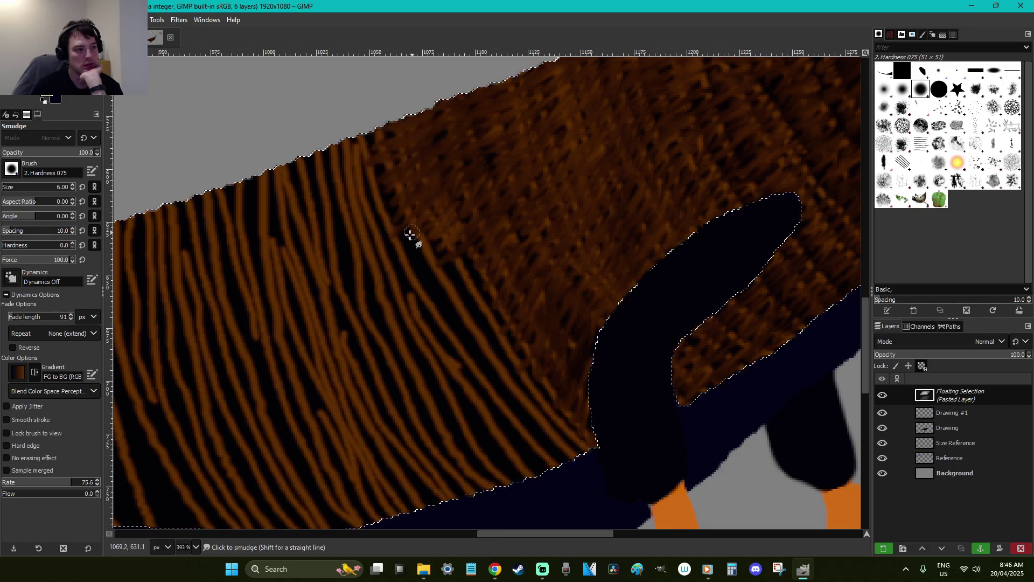
Paint an extra brown stripe in the gap beside the feathering and smudge the adjoining stripes down to the belly edge
key("p")
left_click_drag(415, 259, 494, 374)
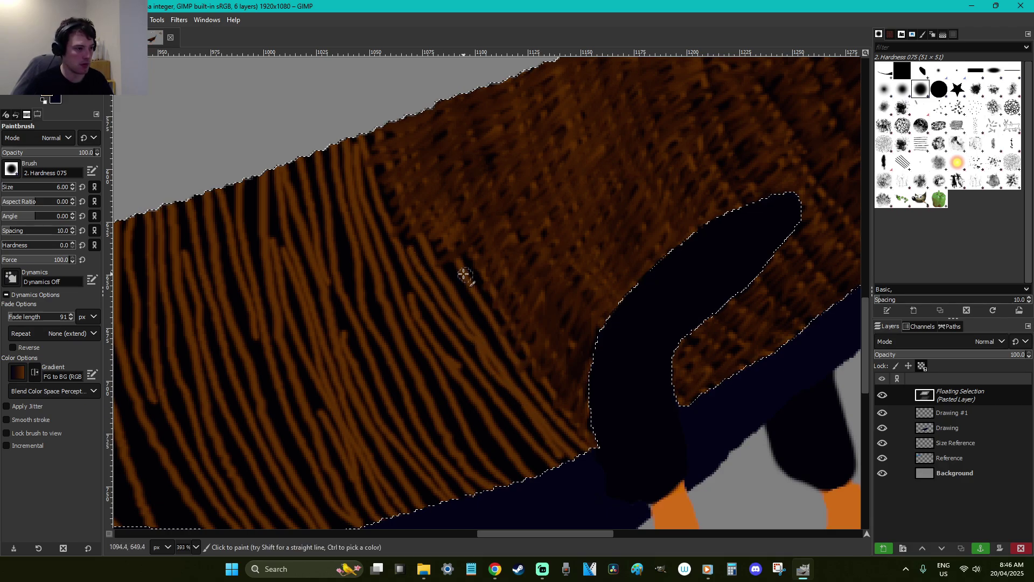
key("s")
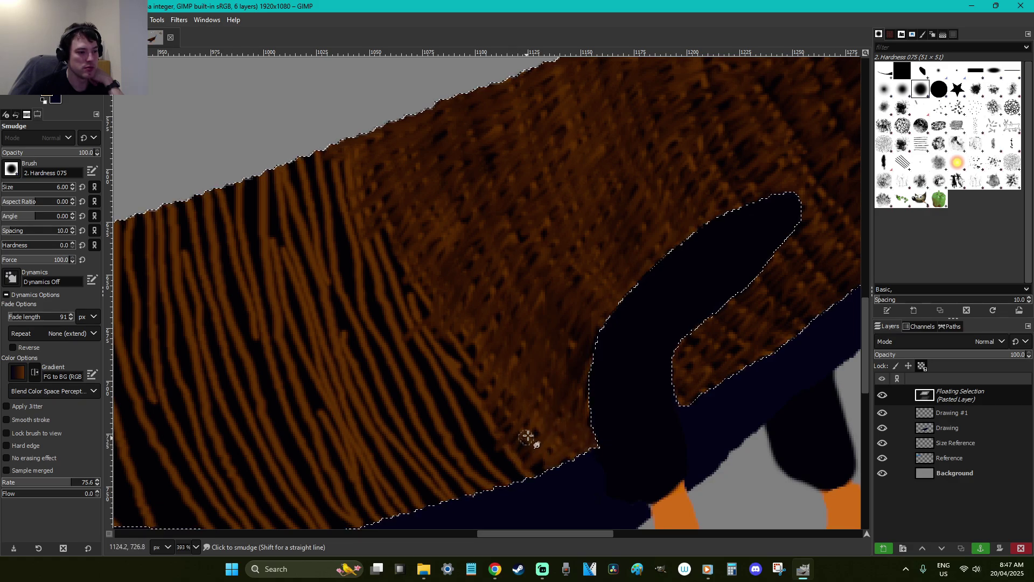
mouse_move(466, 377)
left_mouse_down()
mouse_move(417, 343)
mouse_move(429, 320)
mouse_move(416, 286)
mouse_move(435, 258)
mouse_move(397, 264)
mouse_move(396, 250)
mouse_move(341, 235)
mouse_move(364, 180)
mouse_move(355, 153)
mouse_move(382, 135)
mouse_move(342, 176)
mouse_move(276, 183)
mouse_move(300, 190)
mouse_move(273, 205)
mouse_move(366, 214)
mouse_move(332, 231)
mouse_move(350, 253)
mouse_move(317, 257)
mouse_move(432, 267)
mouse_move(395, 285)
mouse_move(405, 302)
mouse_move(353, 337)
mouse_move(405, 370)
mouse_move(441, 377)
mouse_move(460, 367)
mouse_move(433, 357)
mouse_move(461, 376)
mouse_move(463, 395)
mouse_move(481, 388)
mouse_move(467, 405)
mouse_move(501, 397)
mouse_move(490, 397)
mouse_move(495, 365)
mouse_move(496, 384)
mouse_move(514, 401)
mouse_move(467, 467)
mouse_move(490, 482)
left_mouse_up()
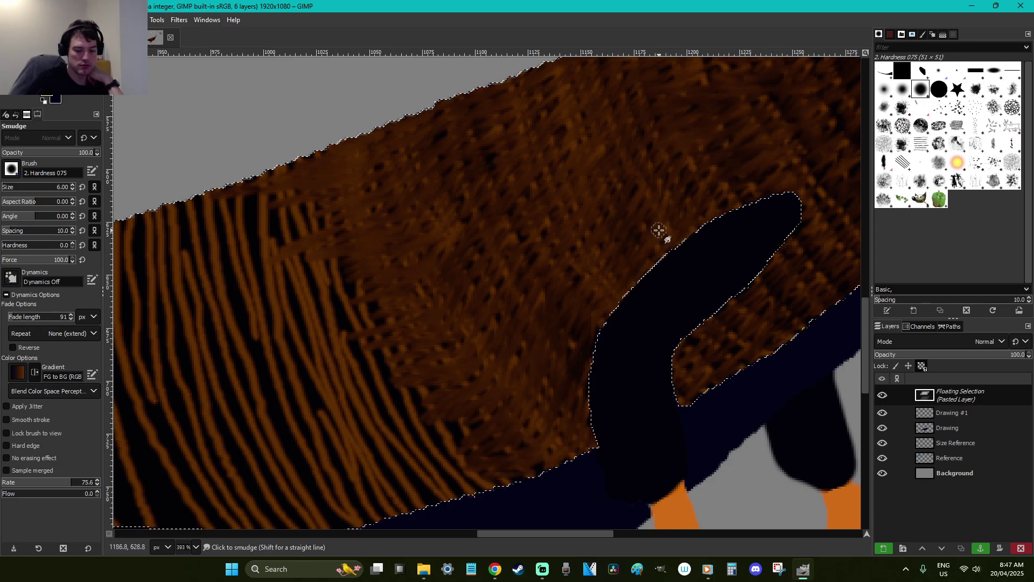
scroll(658, 231, "down", 2)
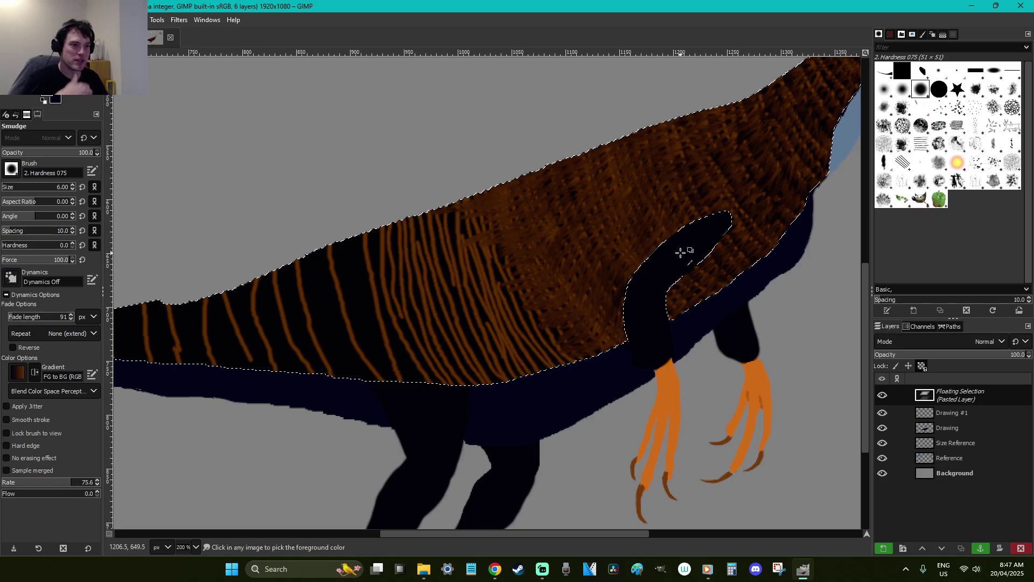
key("ctrl+z")
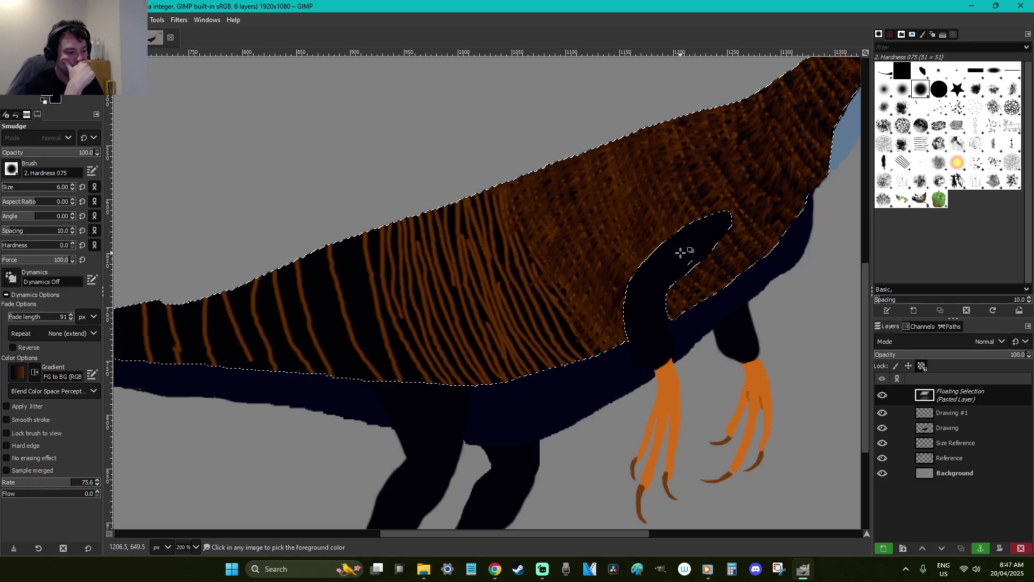
Smudge the lower stripes behind the arm in fine detail, working from the belly edge up the feather boundary and undoing a stray stroke
key("z")
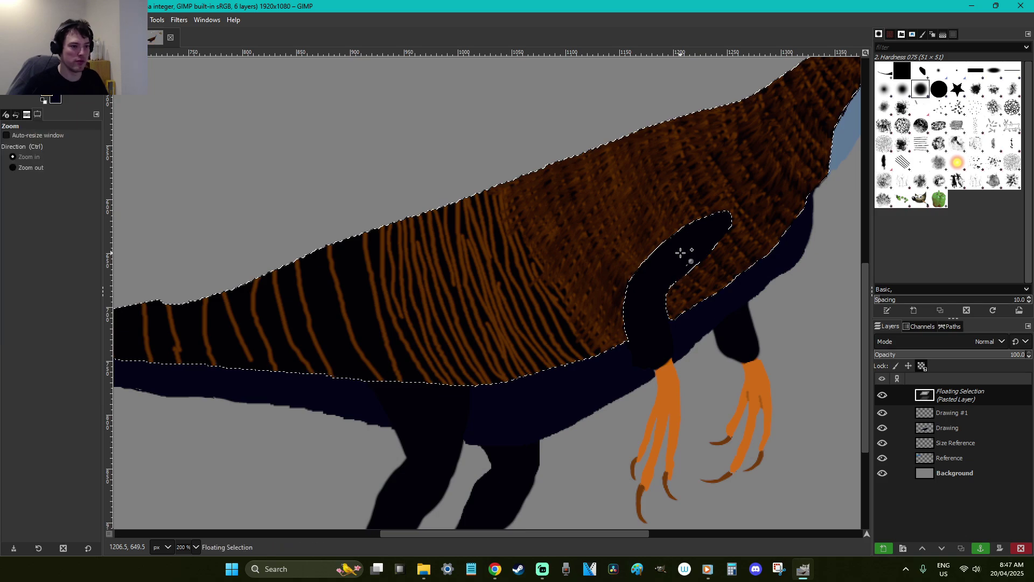
left_click_drag(662, 389, 509, 300)
key("s")
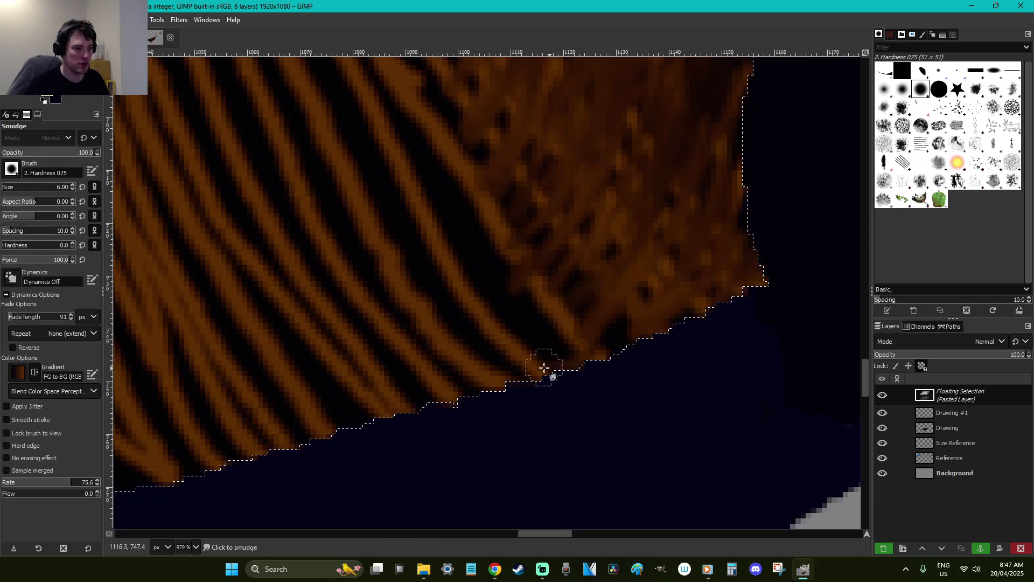
mouse_move(648, 278)
left_mouse_down()
mouse_move(579, 279)
mouse_move(509, 347)
left_mouse_up()
mouse_move(452, 320)
left_mouse_down()
mouse_move(461, 269)
mouse_move(430, 238)
mouse_move(491, 197)
mouse_move(488, 159)
mouse_move(514, 140)
mouse_move(610, 311)
mouse_move(657, 319)
left_mouse_up()
scroll(385, 307, "up", 1)
mouse_move(340, 199)
left_mouse_down()
mouse_move(305, 219)
mouse_move(214, 224)
mouse_move(344, 149)
left_mouse_up()
key("ctrl+z")
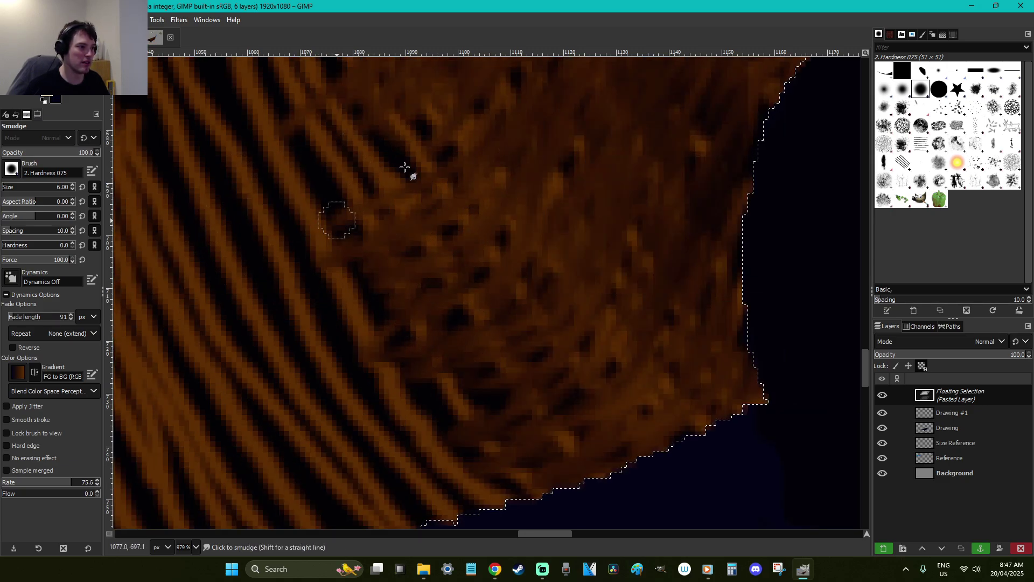
scroll(355, 227, "up", 1)
mouse_move(460, 236)
left_mouse_down()
mouse_move(383, 243)
mouse_move(332, 222)
left_mouse_up()
key("2")
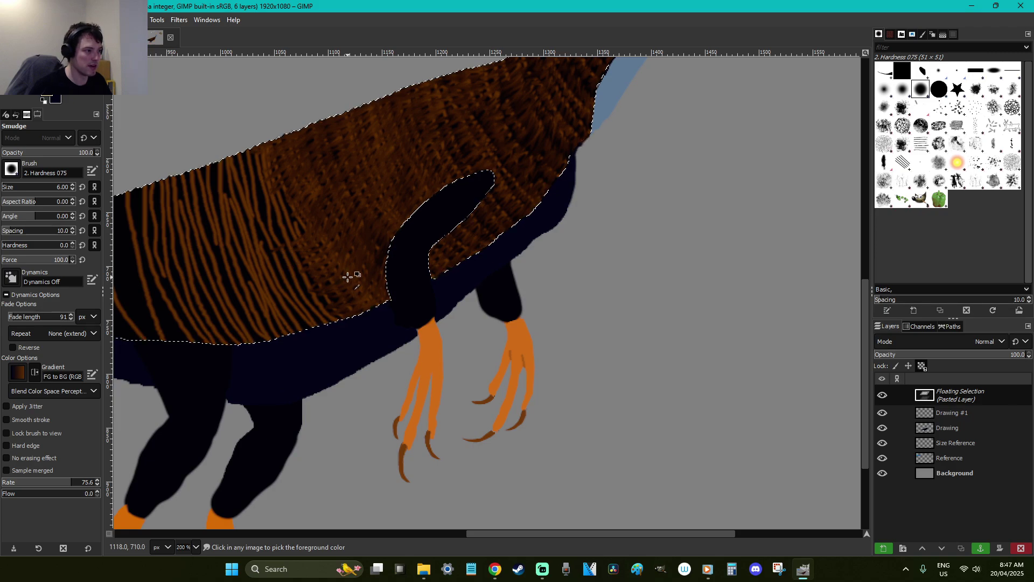
Smudge the upper stripes next to the feathered area into short feather strokes, working up to the back edge
key("z")
left_click_drag(325, 253, 213, 130)
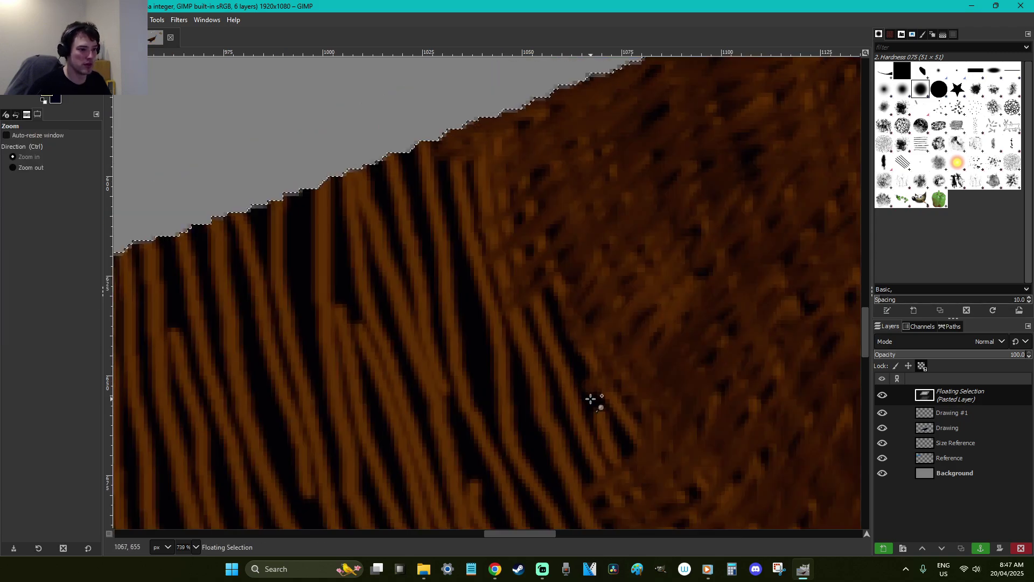
key("s")
mouse_move(597, 449)
left_mouse_down()
mouse_move(511, 442)
mouse_move(564, 399)
mouse_move(537, 392)
mouse_move(532, 366)
left_mouse_up()
left_click_drag(589, 342, 516, 327)
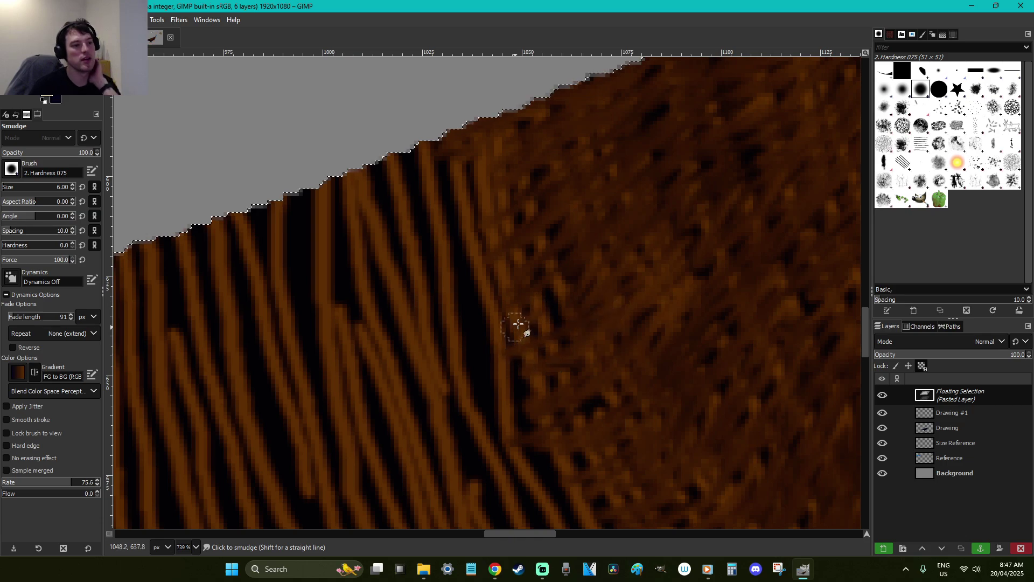
mouse_move(563, 248)
left_mouse_down()
mouse_move(531, 161)
mouse_move(497, 176)
mouse_move(461, 225)
mouse_move(496, 187)
mouse_move(395, 194)
mouse_move(382, 172)
mouse_move(355, 178)
mouse_move(387, 181)
mouse_move(339, 192)
mouse_move(376, 206)
mouse_move(562, 115)
mouse_move(437, 176)
mouse_move(399, 222)
mouse_move(445, 237)
mouse_move(450, 258)
mouse_move(428, 291)
mouse_move(462, 307)
mouse_move(484, 347)
mouse_move(510, 367)
mouse_move(488, 398)
mouse_move(463, 310)
mouse_move(472, 296)
mouse_move(490, 374)
left_mouse_up()
key("p")
key("s")
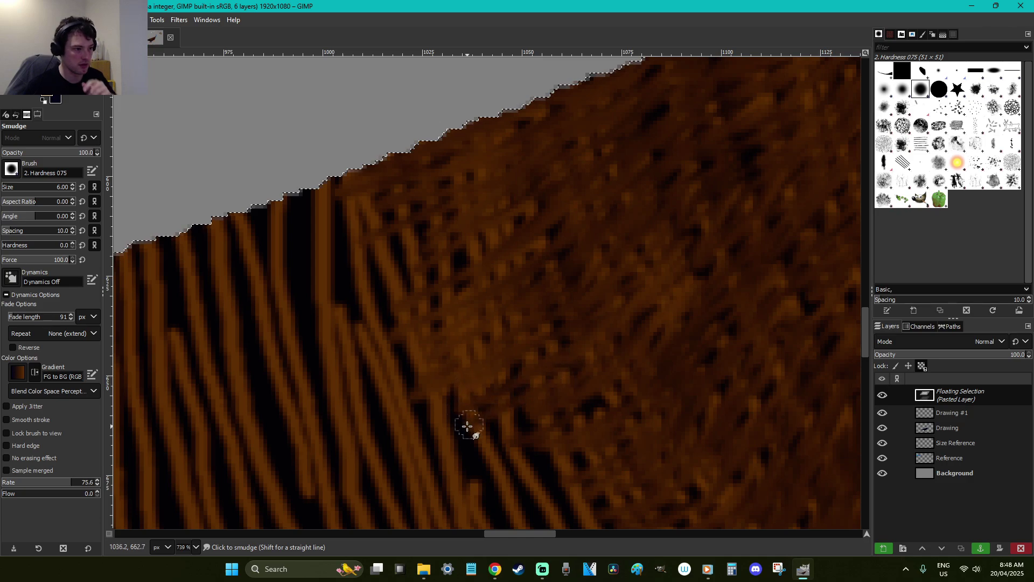
Extend the smudged feathering down the body, blending the remaining border stripes from mid-flank to the belly edge
scroll(504, 334, "down", 5)
mouse_move(480, 231)
left_mouse_down()
mouse_move(531, 215)
mouse_move(570, 235)
mouse_move(540, 296)
mouse_move(585, 305)
mouse_move(551, 397)
mouse_move(634, 368)
left_mouse_up()
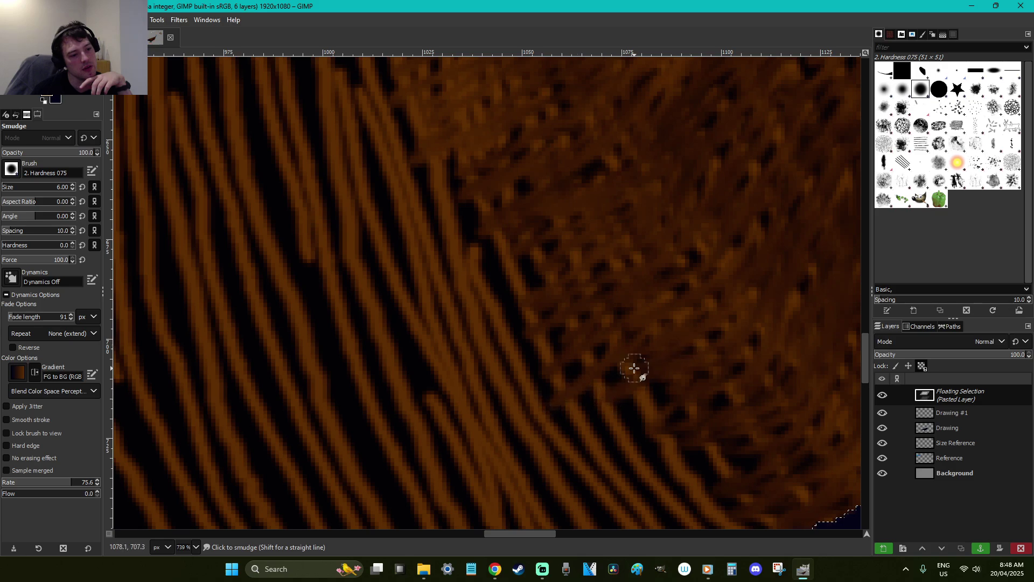
mouse_move(705, 348)
left_mouse_down()
mouse_move(667, 377)
mouse_move(678, 386)
mouse_move(657, 423)
mouse_move(566, 353)
mouse_move(660, 311)
mouse_move(577, 365)
left_mouse_up()
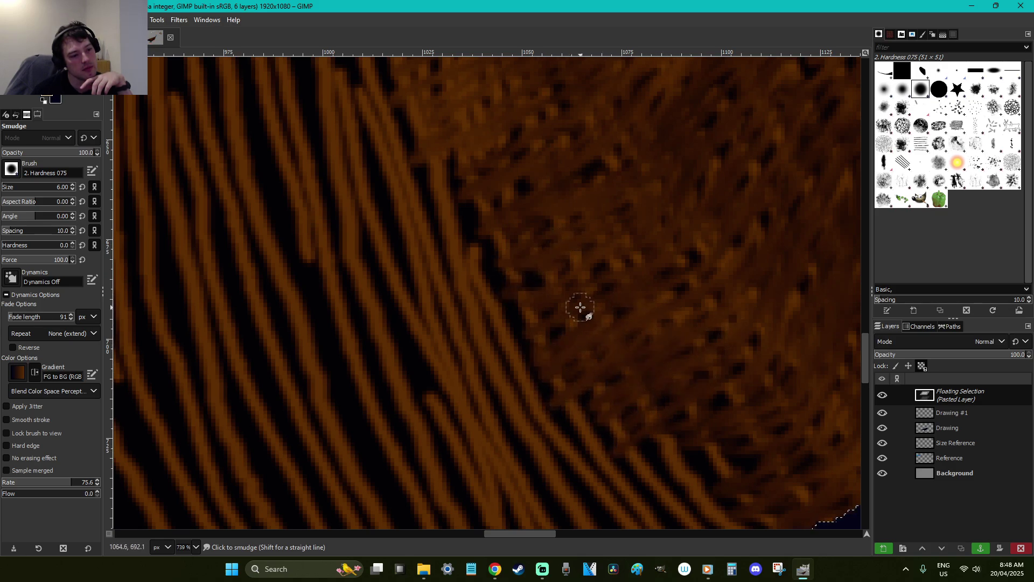
scroll(720, 388, "down", 3)
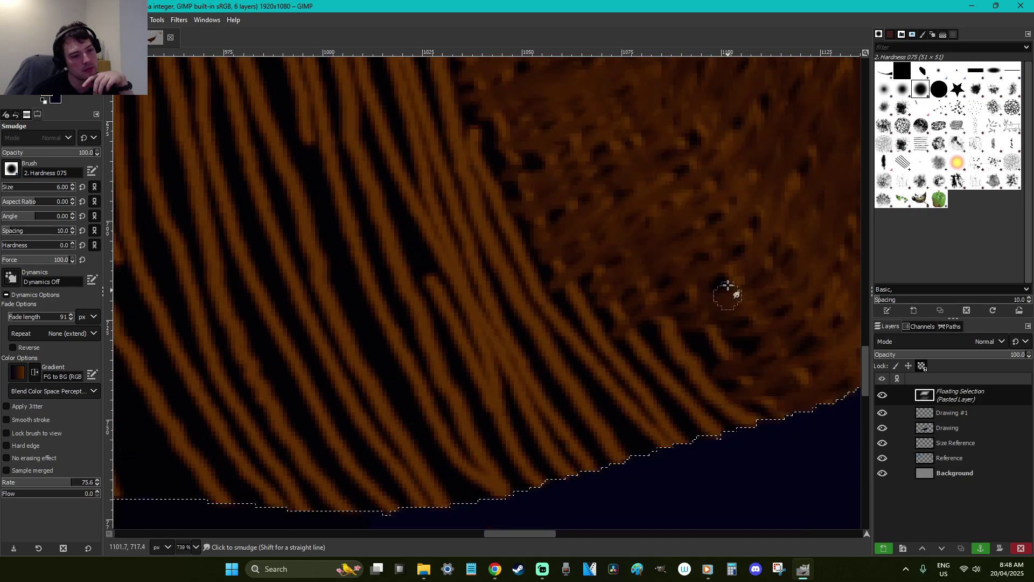
mouse_move(750, 318)
left_mouse_down()
mouse_move(778, 349)
mouse_move(756, 385)
mouse_move(834, 391)
mouse_move(747, 423)
mouse_move(824, 357)
mouse_move(678, 426)
mouse_move(711, 390)
mouse_move(806, 368)
mouse_move(626, 379)
left_mouse_up()
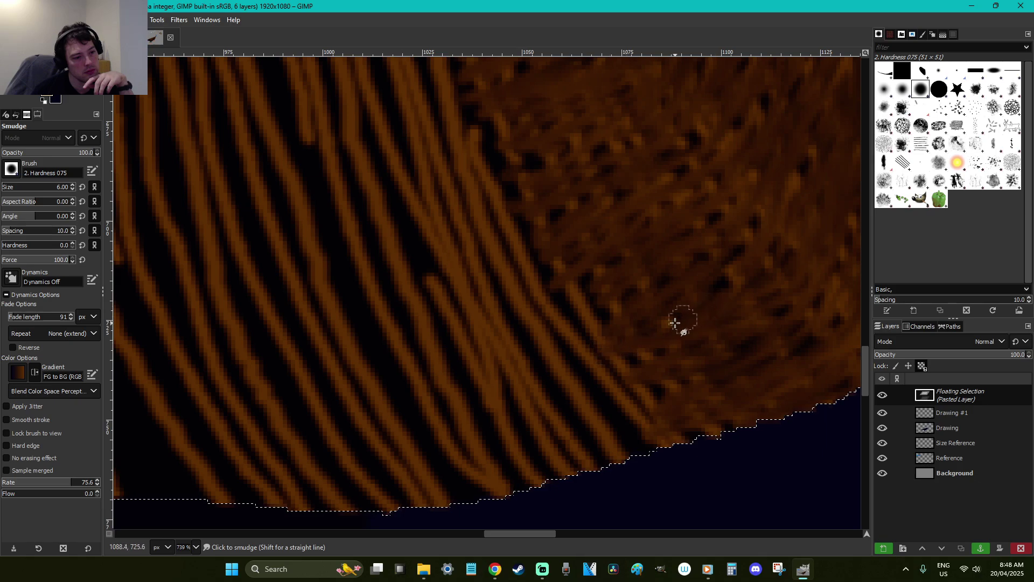
mouse_move(700, 399)
left_mouse_down()
mouse_move(578, 442)
mouse_move(758, 428)
mouse_move(599, 463)
mouse_move(745, 374)
mouse_move(554, 426)
mouse_move(711, 360)
mouse_move(558, 373)
mouse_move(528, 362)
mouse_move(518, 306)
mouse_move(520, 333)
mouse_move(491, 330)
left_mouse_up()
Smudge the next mid-flank stripes towards the tail, working upward along the feather boundary
scroll(574, 290, "up", 3)
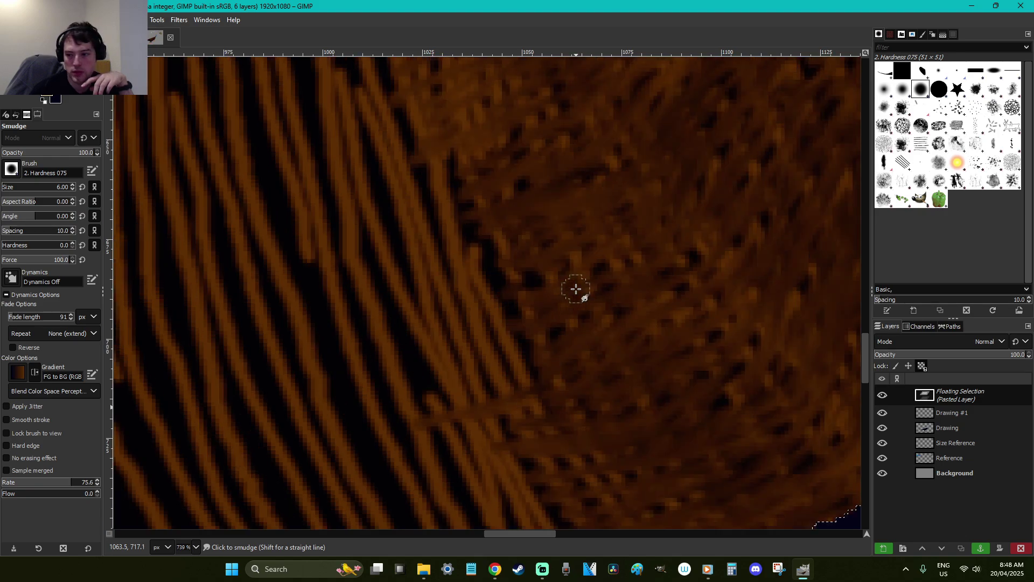
mouse_move(532, 332)
left_mouse_down()
mouse_move(470, 318)
mouse_move(539, 330)
mouse_move(477, 377)
mouse_move(482, 391)
mouse_move(464, 362)
left_mouse_up()
mouse_move(500, 292)
left_mouse_down()
mouse_move(412, 309)
mouse_move(486, 311)
mouse_move(561, 265)
mouse_move(447, 290)
mouse_move(380, 245)
left_mouse_up()
mouse_move(442, 224)
left_mouse_down()
mouse_move(522, 147)
mouse_move(436, 171)
left_mouse_up()
scroll(436, 170, "up", 3)
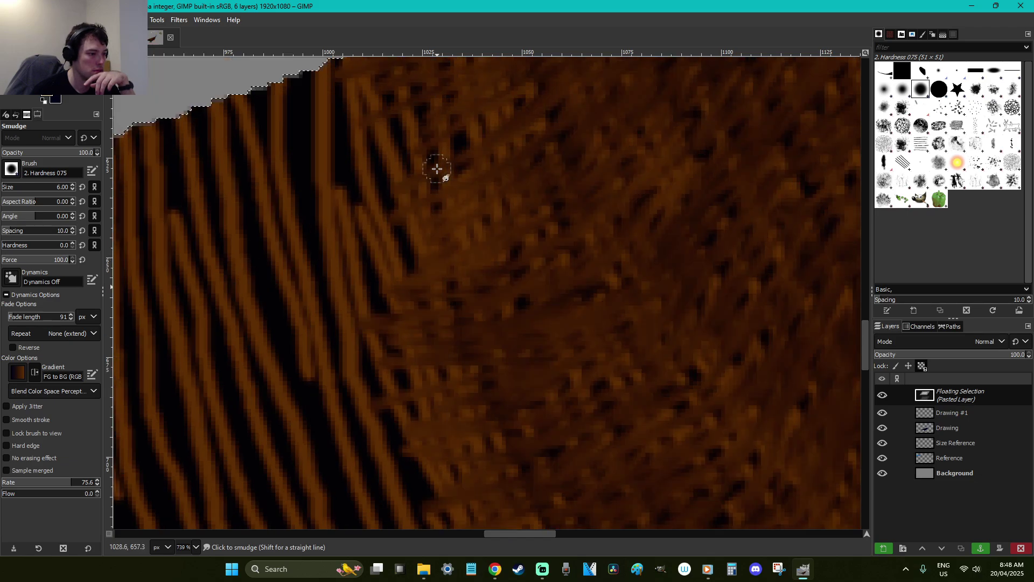
Smudge the next group of upper body stripes tailward into feathering, covering the area from the upper flank to the back edge
left_click_drag(477, 208, 330, 249)
mouse_move(478, 138)
left_mouse_down()
mouse_move(312, 192)
mouse_move(485, 126)
mouse_move(390, 167)
left_mouse_up()
scroll(391, 177, "up", 1)
mouse_move(447, 256)
left_mouse_down()
mouse_move(370, 286)
mouse_move(356, 278)
left_mouse_up()
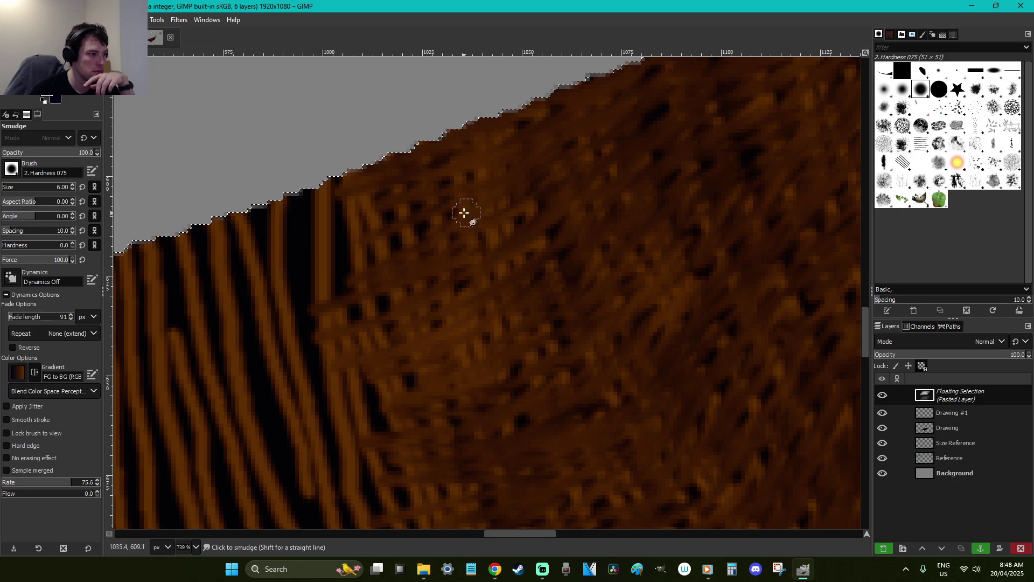
left_click_drag(468, 216, 309, 261)
left_click_drag(425, 201, 301, 228)
left_click_drag(398, 171, 238, 230)
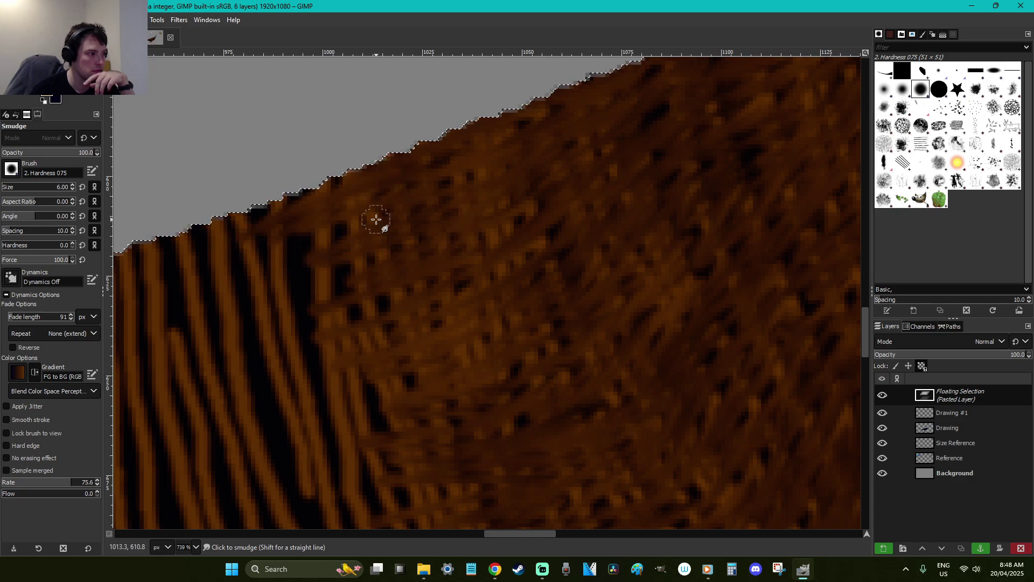
left_click_drag(376, 219, 276, 258)
mouse_move(439, 241)
left_mouse_down()
mouse_move(275, 296)
mouse_move(313, 266)
mouse_move(233, 311)
mouse_move(310, 306)
mouse_move(336, 274)
mouse_move(271, 275)
mouse_move(379, 268)
mouse_move(283, 339)
mouse_move(433, 299)
mouse_move(248, 375)
mouse_move(306, 349)
mouse_move(430, 337)
mouse_move(243, 433)
mouse_move(306, 432)
mouse_move(390, 405)
mouse_move(444, 371)
mouse_move(373, 386)
left_mouse_up()
Continue the tailward feathering down the flank, smudging the stripes bordering it until it meets the belly edge
scroll(397, 422, "down", 3)
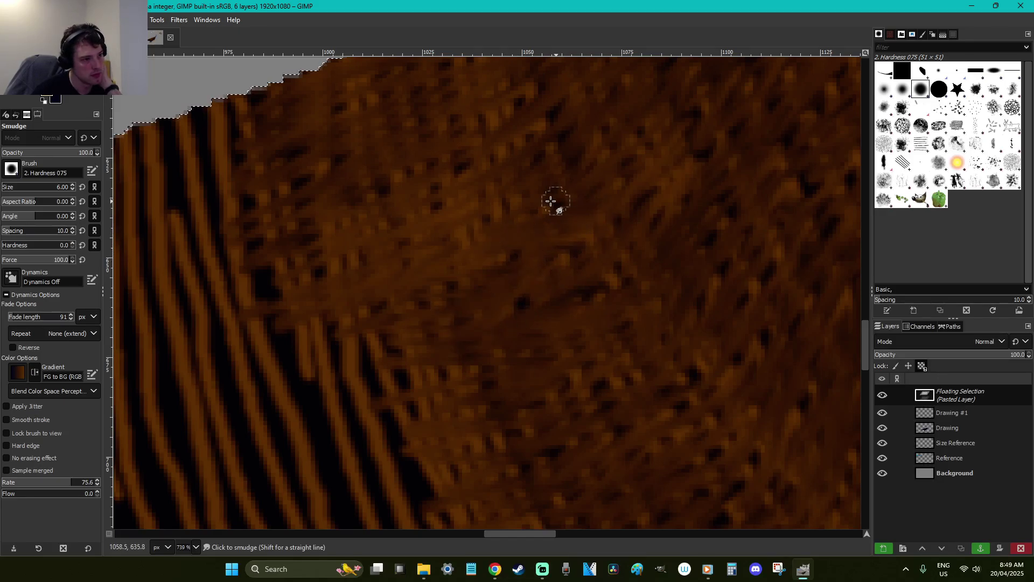
scroll(457, 221, "down", 3)
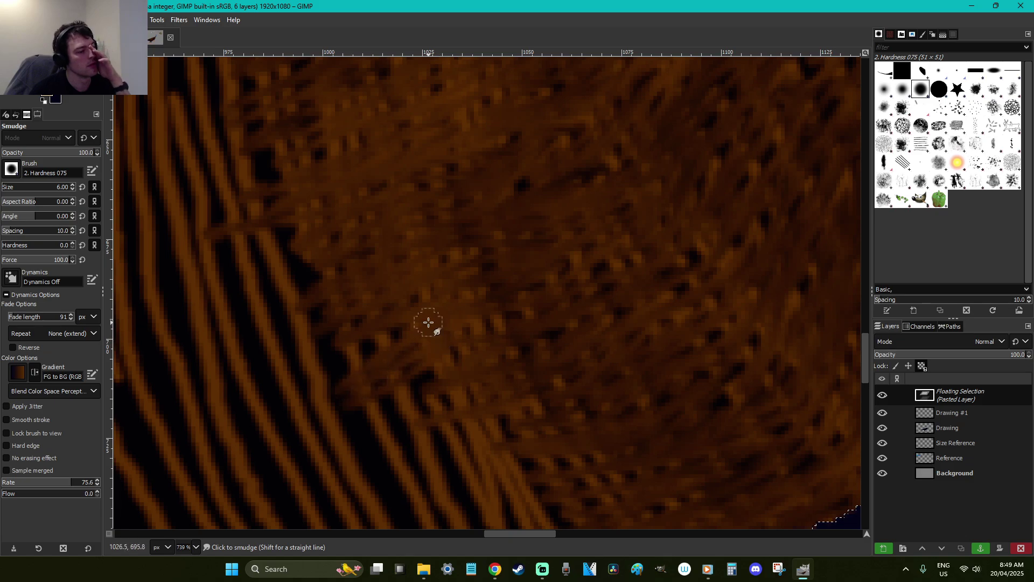
scroll(426, 381, "down", 3)
mouse_move(466, 274)
left_mouse_down()
mouse_move(412, 301)
mouse_move(466, 310)
mouse_move(496, 289)
mouse_move(425, 339)
mouse_move(439, 355)
mouse_move(493, 303)
mouse_move(344, 337)
mouse_move(442, 271)
mouse_move(376, 317)
mouse_move(548, 342)
mouse_move(563, 310)
mouse_move(399, 382)
mouse_move(467, 395)
mouse_move(413, 412)
left_mouse_up()
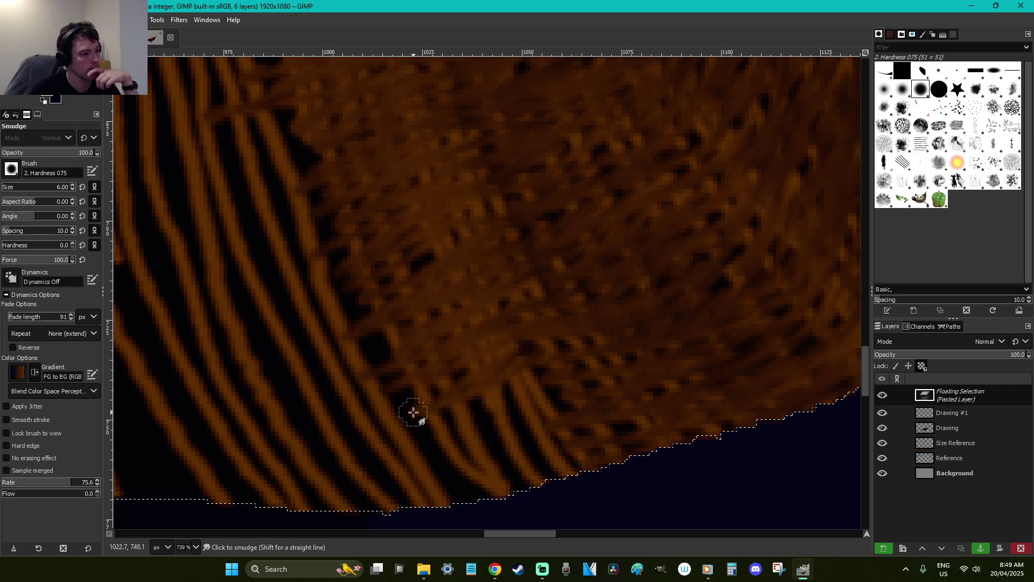
mouse_move(496, 399)
left_mouse_down()
mouse_move(574, 381)
mouse_move(618, 392)
mouse_move(603, 376)
mouse_move(588, 384)
mouse_move(524, 437)
mouse_move(519, 470)
mouse_move(593, 420)
mouse_move(694, 428)
mouse_move(481, 489)
left_mouse_up()
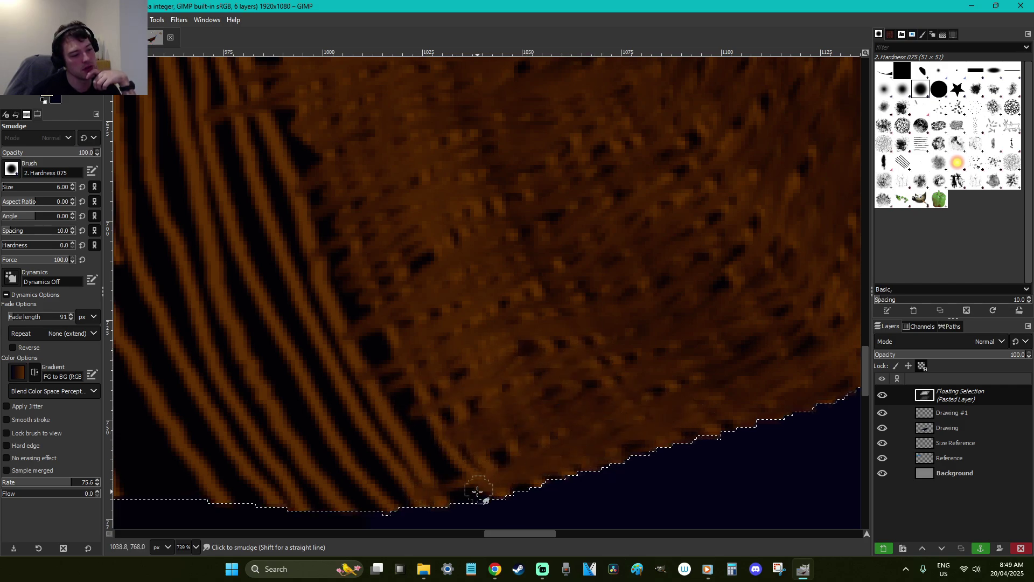
scroll(412, 421, "down", 3)
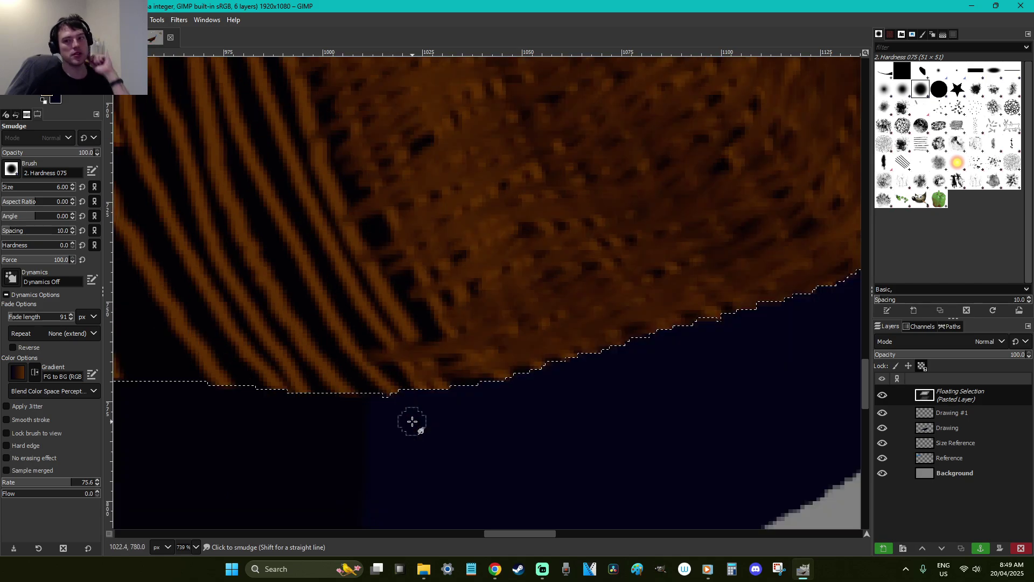
Smudge the remaining brown border stripes tailward into feathering, working from the belly edge up to mid-flank
mouse_move(462, 370)
left_mouse_down()
mouse_move(299, 393)
mouse_move(362, 387)
mouse_move(310, 380)
mouse_move(345, 353)
mouse_move(336, 338)
mouse_move(347, 327)
mouse_move(394, 309)
mouse_move(466, 308)
mouse_move(525, 280)
mouse_move(453, 251)
mouse_move(345, 307)
mouse_move(425, 270)
mouse_move(233, 306)
mouse_move(375, 235)
mouse_move(322, 270)
left_mouse_up()
scroll(321, 269, "up", 3)
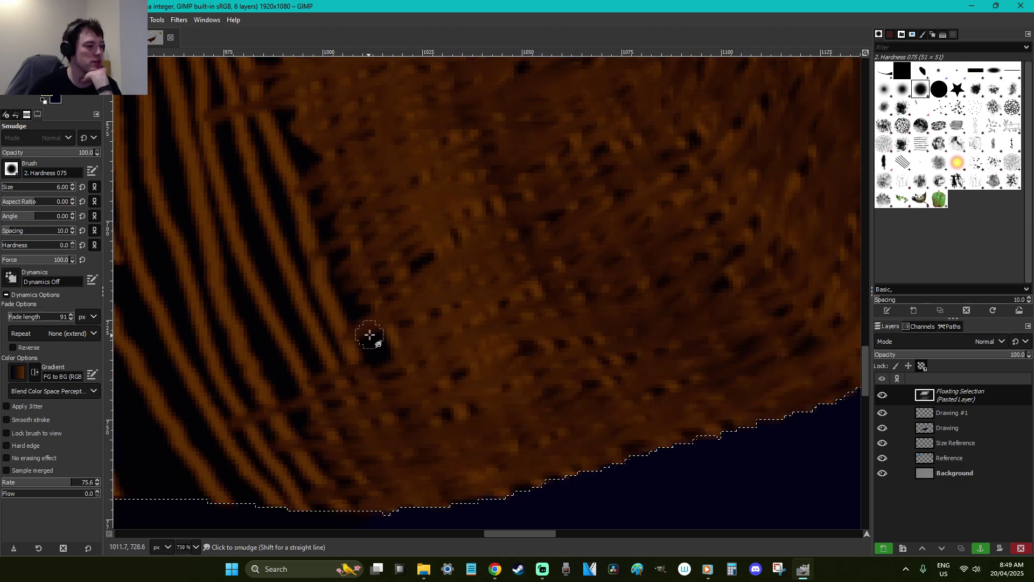
mouse_move(392, 341)
left_mouse_down()
mouse_move(290, 384)
mouse_move(305, 351)
mouse_move(462, 289)
mouse_move(320, 323)
mouse_move(270, 312)
mouse_move(352, 281)
mouse_move(228, 317)
mouse_move(259, 352)
mouse_move(391, 296)
left_mouse_up()
left_click_drag(459, 339, 379, 415)
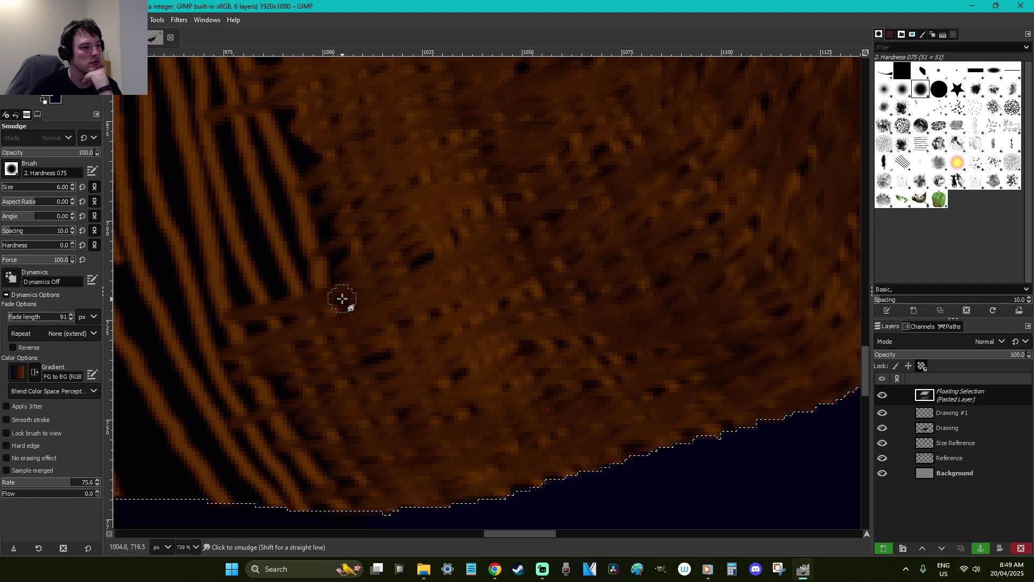
mouse_move(321, 275)
left_mouse_down()
mouse_move(250, 278)
mouse_move(399, 226)
mouse_move(405, 240)
mouse_move(270, 241)
mouse_move(232, 226)
mouse_move(332, 225)
left_mouse_up()
Smudge the upper flank stripes tailward into feathering up to the back edge and save the image
scroll(230, 203, "up", 3)
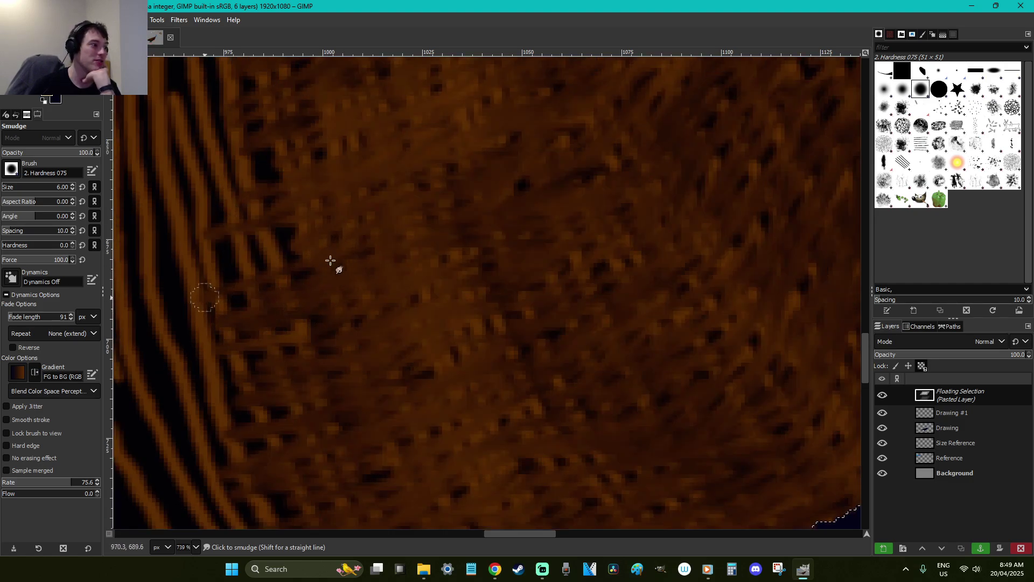
left_click_drag(288, 251, 250, 246)
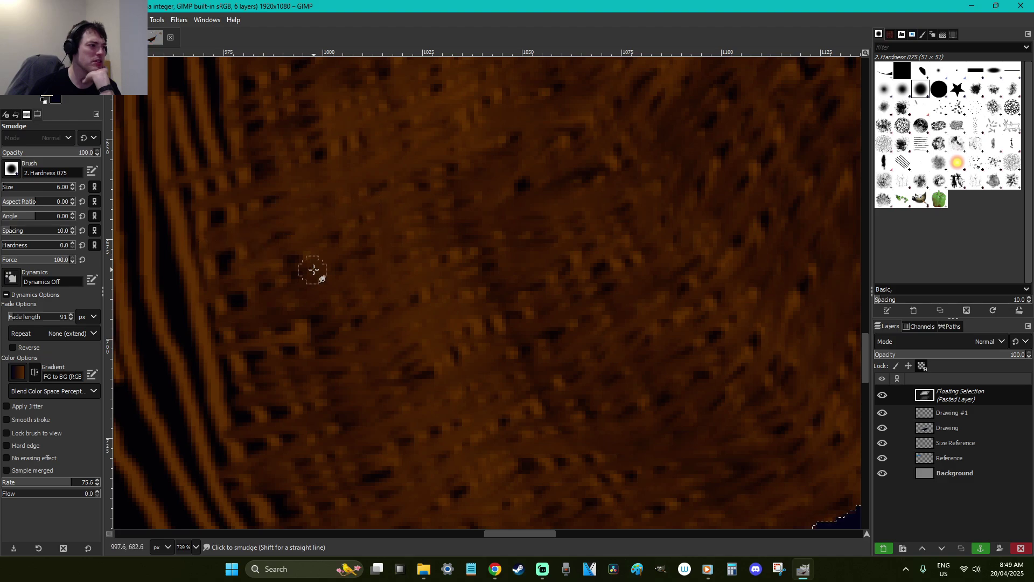
scroll(232, 282, "up", 3)
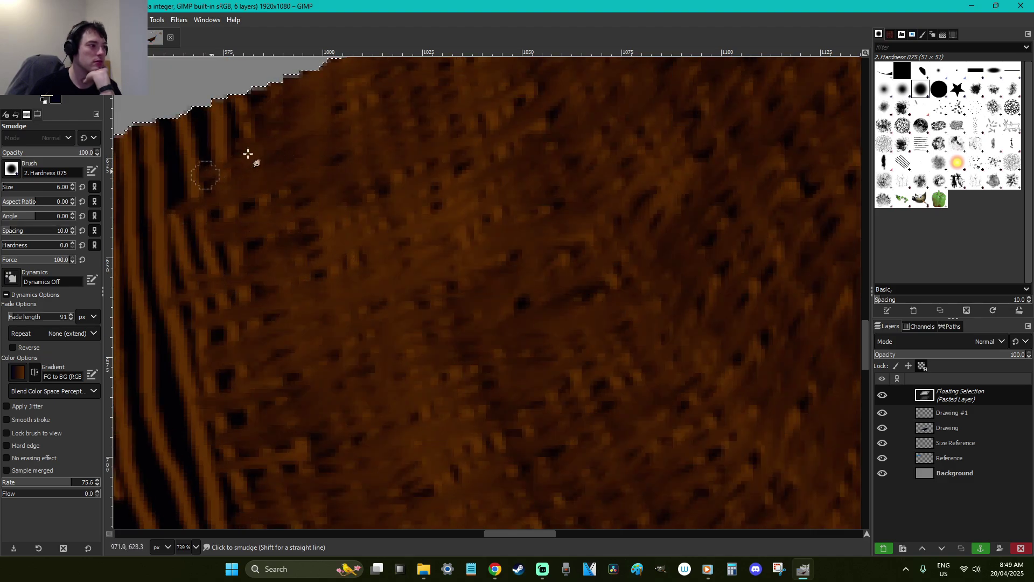
left_click_drag(161, 114, 117, 145)
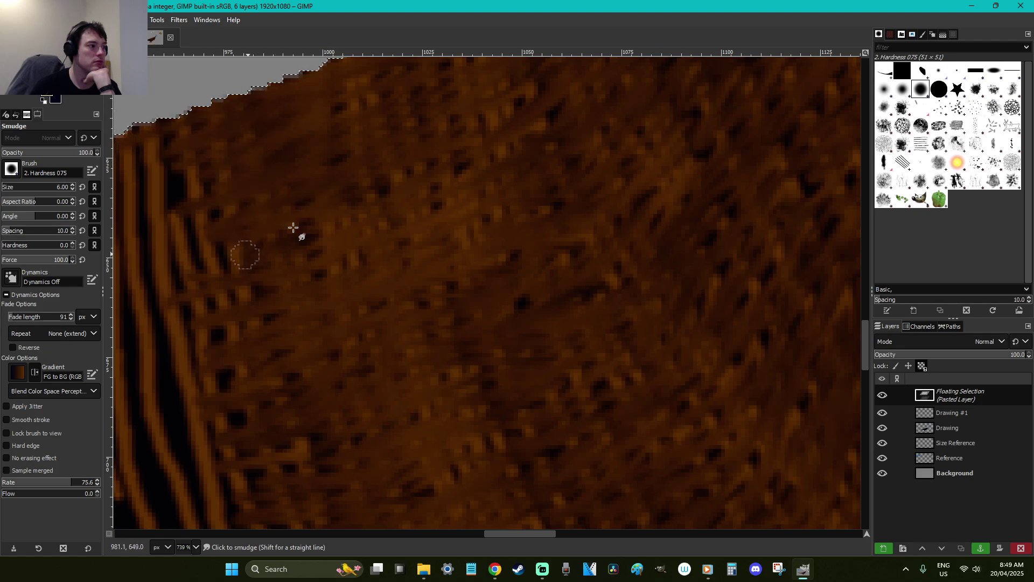
scroll(352, 273, "down", 8)
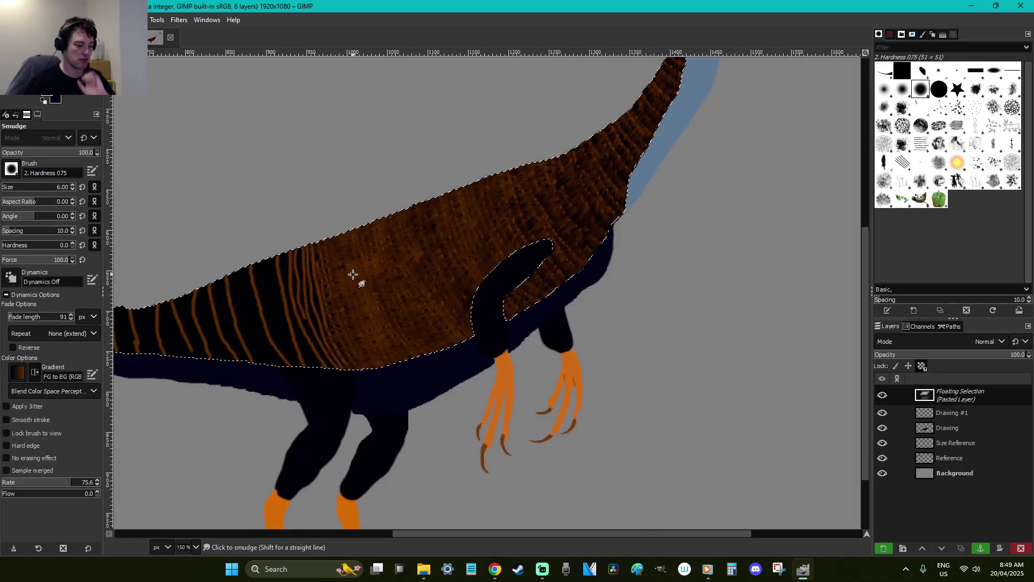
key("ctrl+s")
scroll(355, 276, "up", 3)
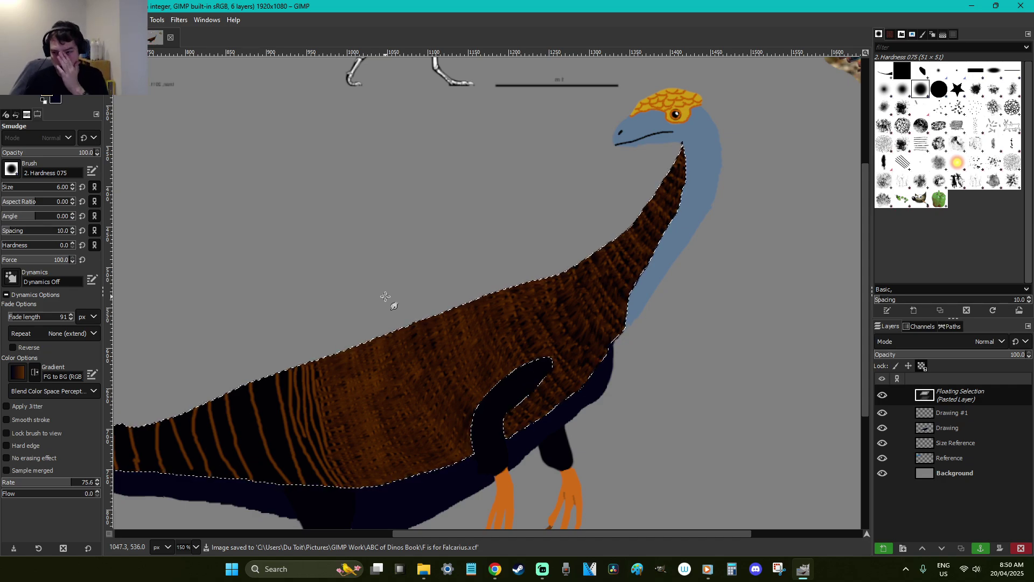
Smudge the closely spaced stripes above the hind leg tailward into feathering, from the belly edge to the back edge
scroll(375, 375, "down", 3)
left_click_drag(529, 532, 438, 515)
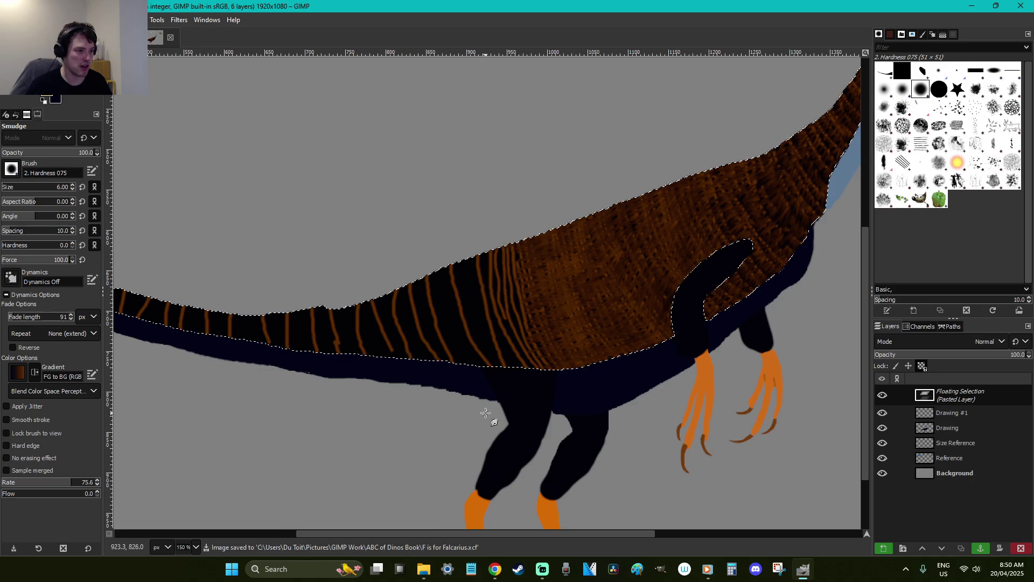
key("z")
left_click_drag(579, 399, 440, 244)
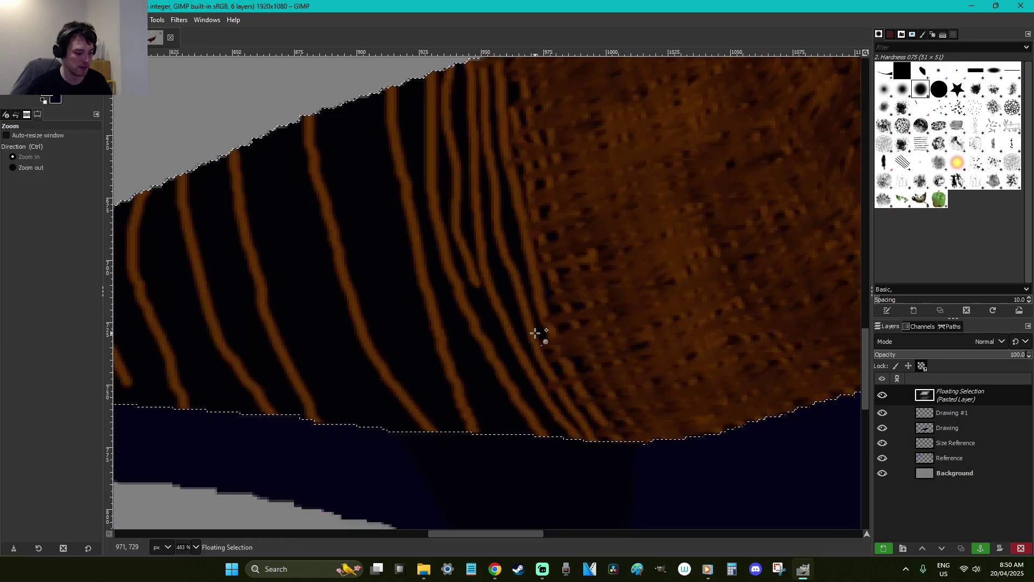
key("s")
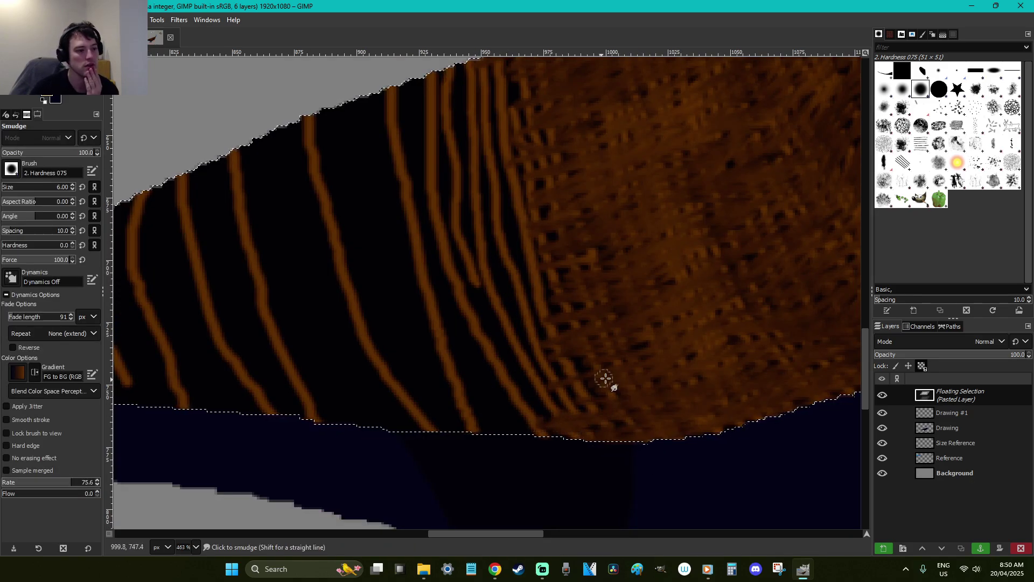
left_click_drag(520, 352, 545, 326)
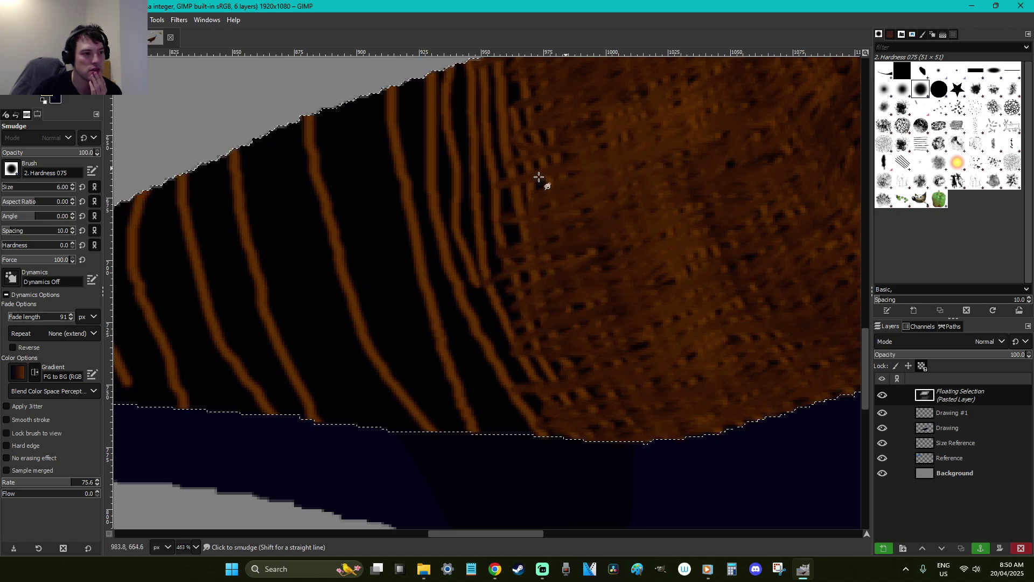
scroll(521, 171, "up", 3)
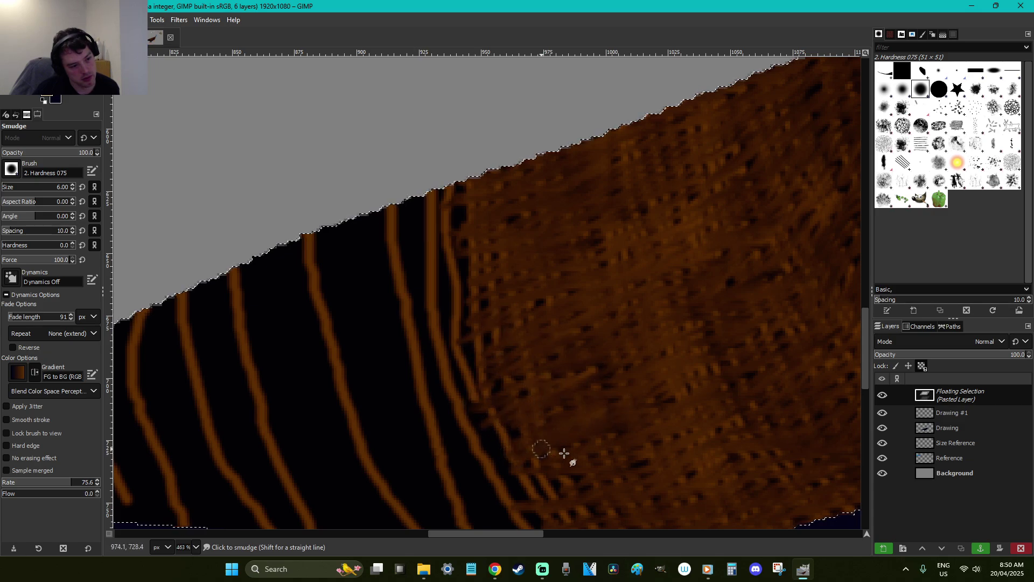
scroll(598, 430, "down", 2)
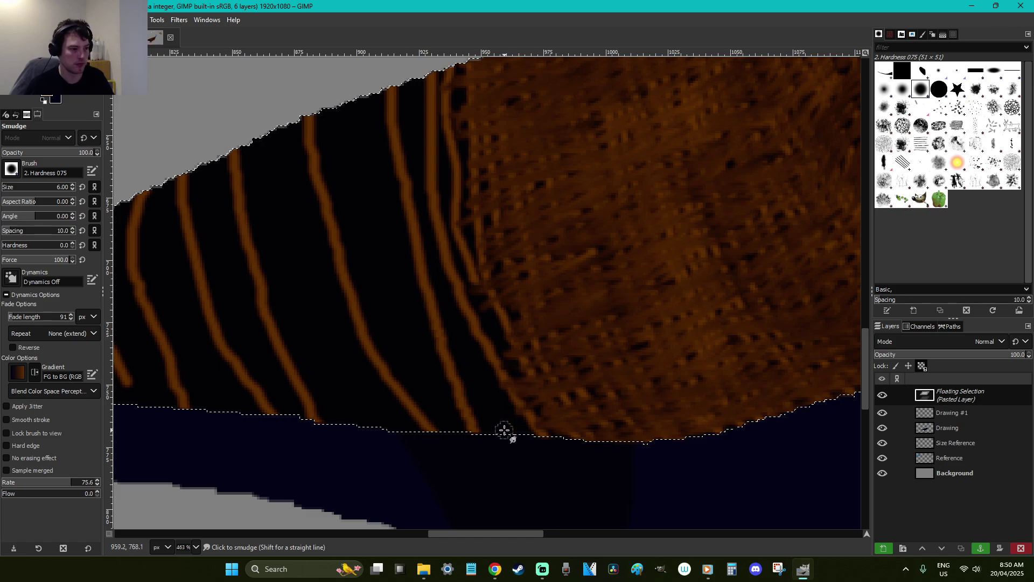
Paint additional brown stripes with the Paintbrush between the widely spaced ones across the hip, following their curve from back to belly
key("p")
left_click_drag(467, 367, 439, 281)
mouse_move(415, 129)
left_mouse_down()
mouse_move(412, 83)
mouse_move(373, 151)
mouse_move(450, 444)
mouse_move(418, 397)
mouse_move(353, 196)
mouse_move(347, 97)
mouse_move(357, 108)
mouse_move(374, 249)
mouse_move(437, 431)
left_mouse_up()
mouse_move(330, 115)
left_mouse_down()
mouse_move(346, 254)
mouse_move(405, 434)
left_mouse_up()
mouse_move(293, 114)
left_mouse_down()
mouse_move(294, 192)
mouse_move(393, 438)
left_mouse_up()
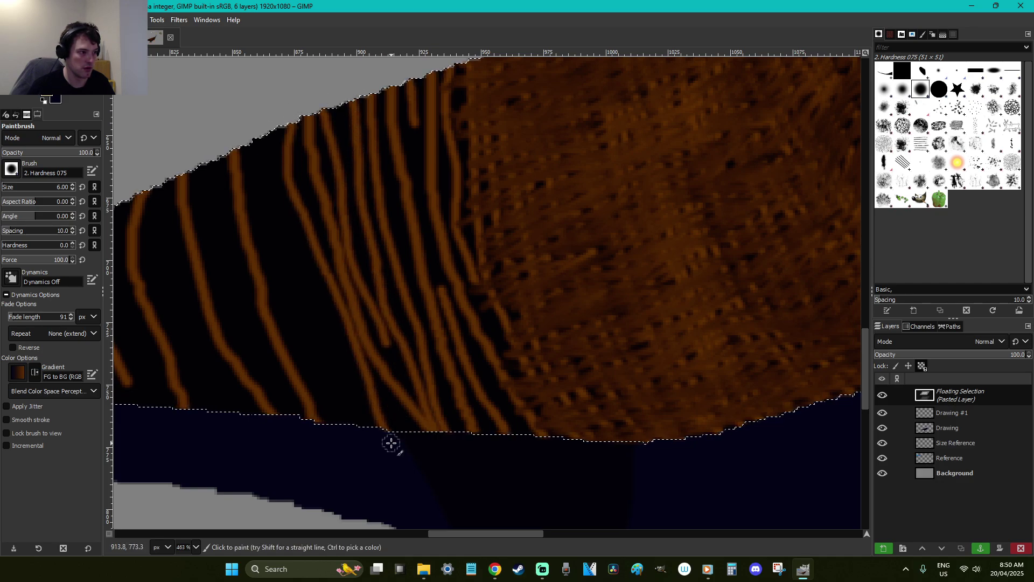
mouse_move(267, 128)
left_mouse_down()
mouse_move(273, 191)
mouse_move(358, 411)
mouse_move(330, 428)
mouse_move(261, 289)
mouse_move(245, 141)
mouse_move(281, 273)
mouse_move(350, 442)
left_mouse_up()
key("ctrl+z")
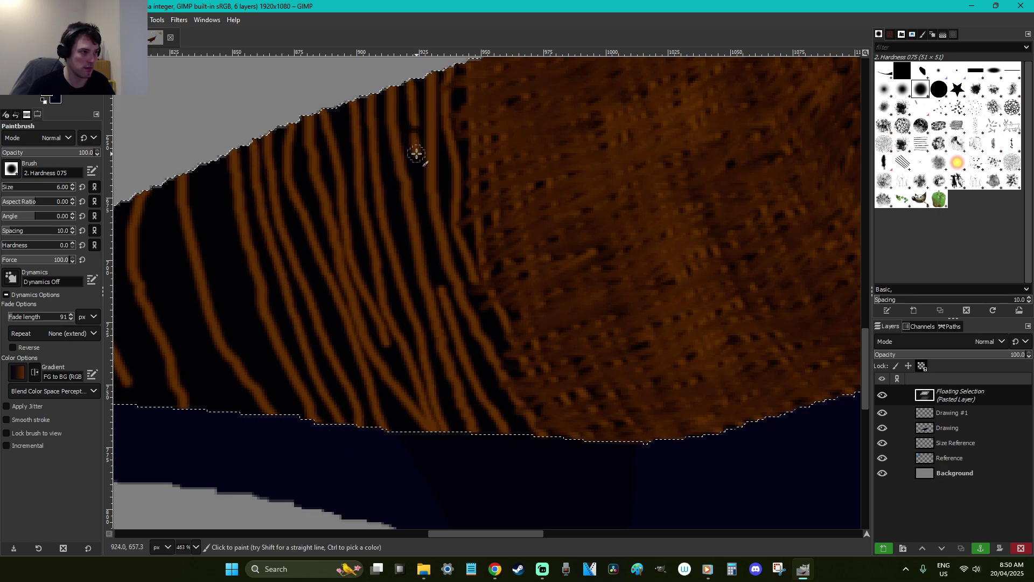
mouse_move(210, 183)
left_mouse_down()
mouse_move(238, 309)
mouse_move(291, 429)
mouse_move(233, 397)
mouse_move(174, 287)
mouse_move(157, 169)
mouse_move(162, 307)
mouse_move(226, 426)
left_mouse_up()
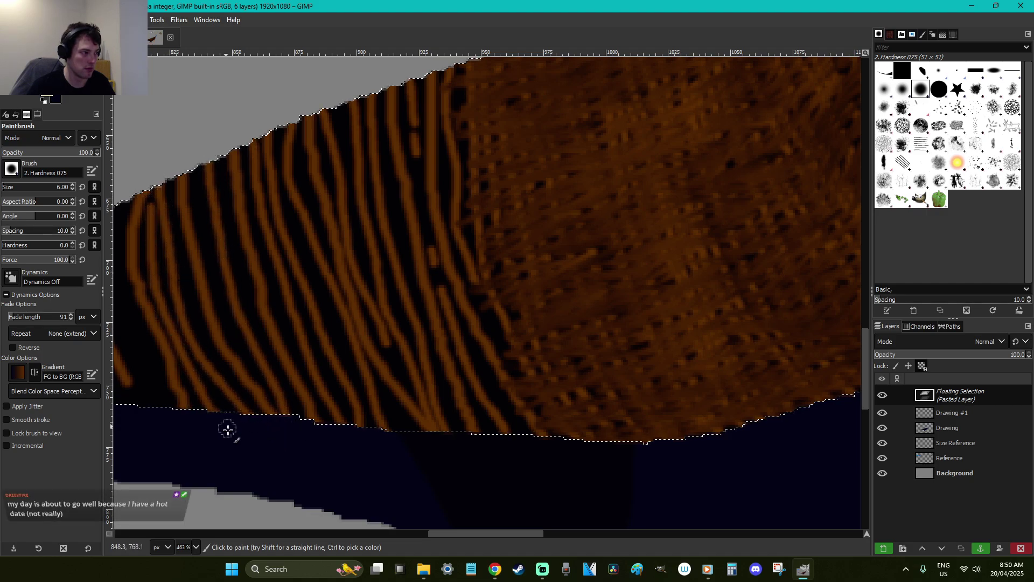
Continue painting closely spaced brown stripes across the black area behind the hip and onto the tail base
left_click_drag(521, 533, 490, 527)
mouse_move(492, 391)
left_mouse_down()
mouse_move(530, 407)
mouse_move(487, 248)
mouse_move(486, 194)
mouse_move(504, 194)
mouse_move(502, 237)
mouse_move(554, 429)
left_mouse_up()
mouse_move(438, 233)
left_mouse_down()
mouse_move(491, 410)
mouse_move(449, 371)
mouse_move(421, 218)
mouse_move(386, 251)
mouse_move(396, 406)
mouse_move(410, 394)
mouse_move(386, 278)
mouse_move(391, 222)
mouse_move(379, 230)
mouse_move(365, 293)
mouse_move(383, 410)
mouse_move(345, 238)
mouse_move(323, 223)
mouse_move(314, 243)
mouse_move(331, 401)
mouse_move(322, 405)
mouse_move(288, 231)
left_mouse_up()
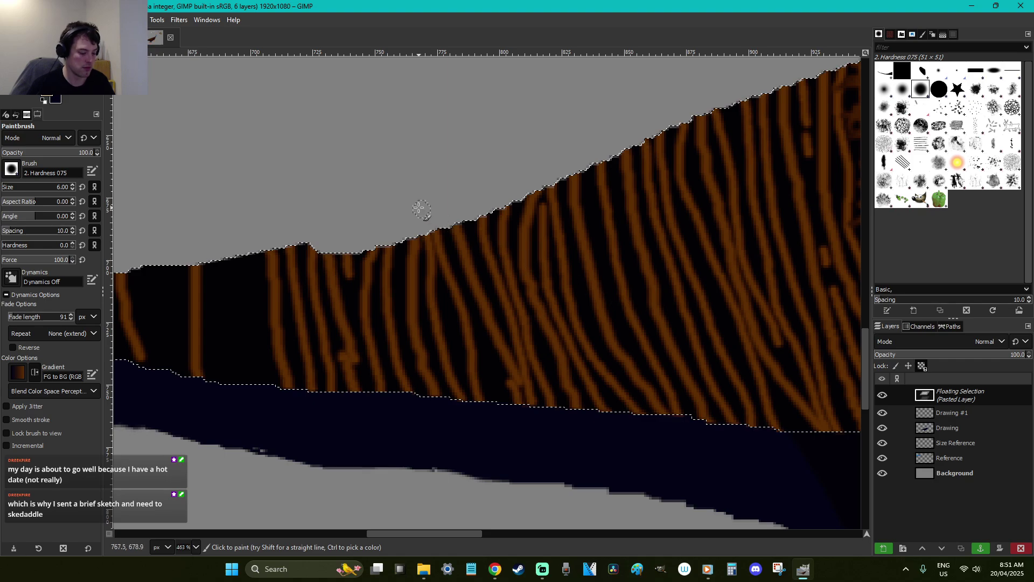
Anchor the floating selection and erase the bump on the upper edge of the tail base to smooth the outline
key("ctrl+h")
key("shift+e")
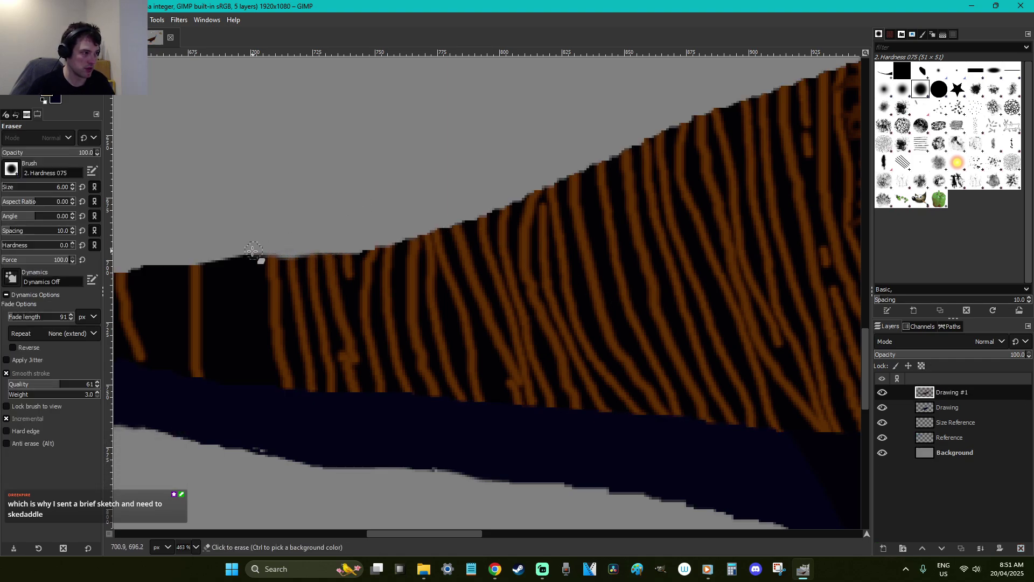
left_click_drag(356, 238, 371, 218)
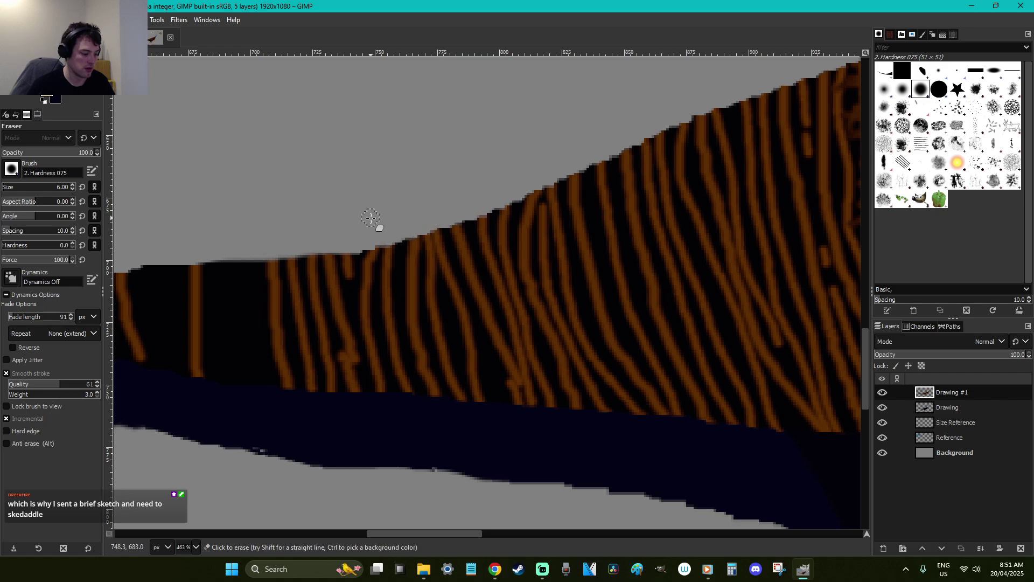
Cut the striped body area from Drawing #1, paste it back as a floating selection and save the image
key("ctrl+x")
key("ctrl+v")
key("ctrl+s")
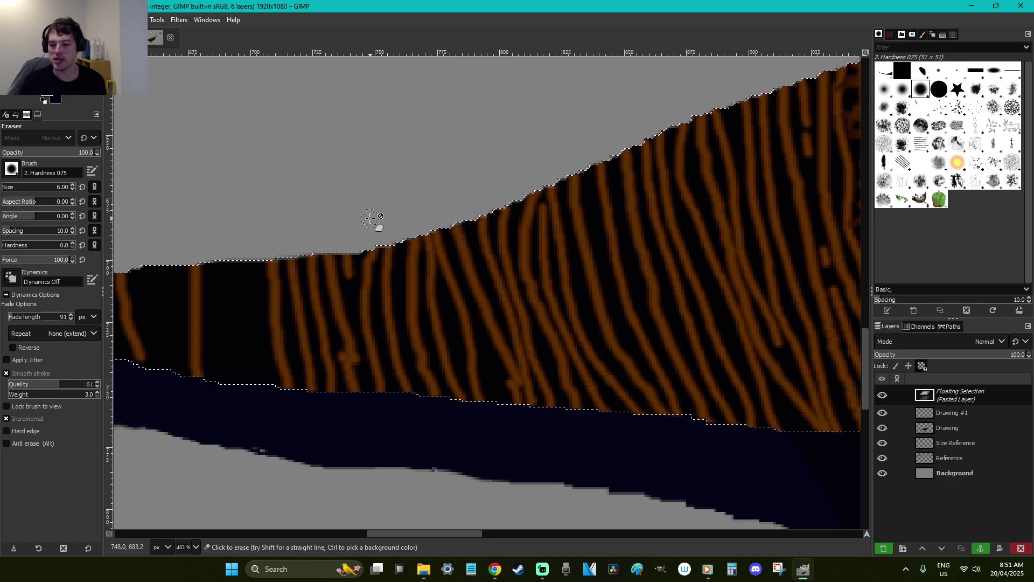
key("ctrl+s")
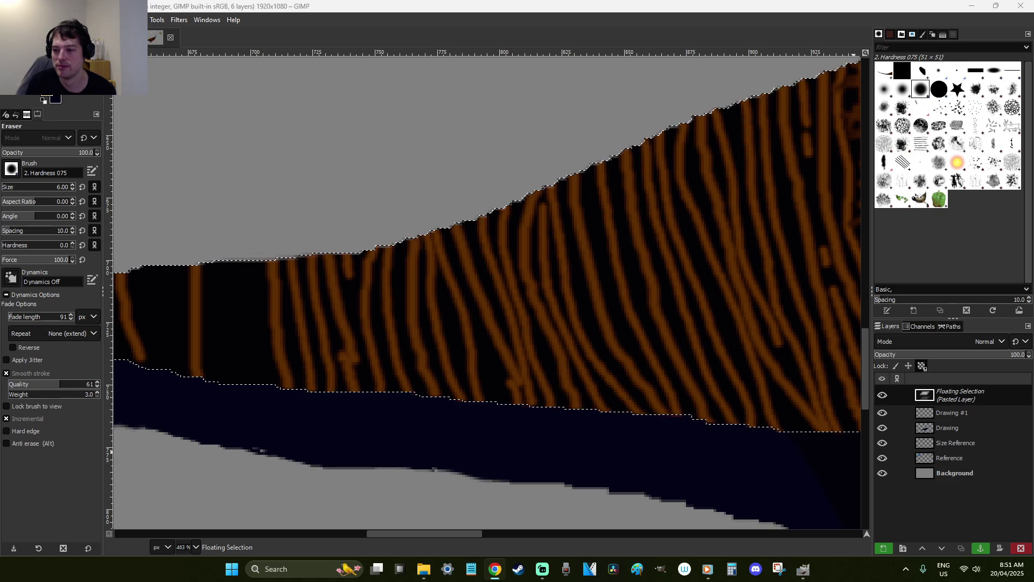
Paint additional brown vertical stripes with the Paintbrush in the black gaps near the thick base of the dinosaur's tail
left_click(612, 4)
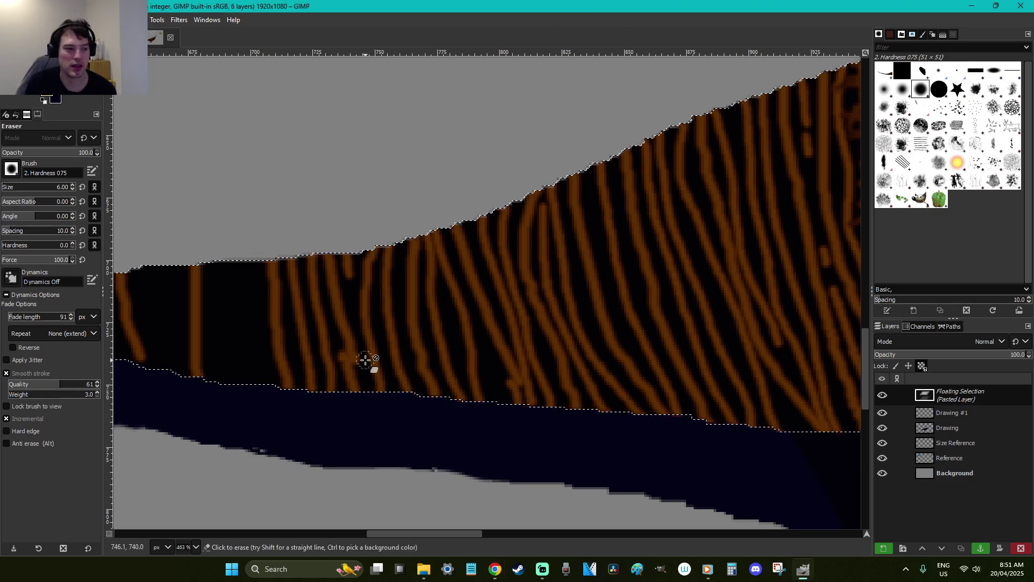
key("p")
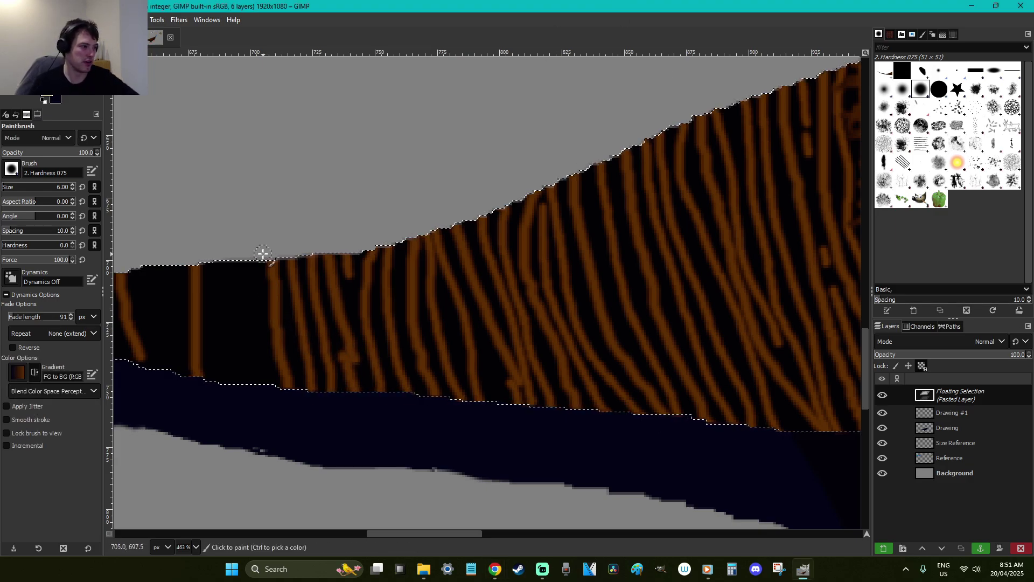
mouse_move(249, 276)
left_mouse_down()
mouse_move(264, 412)
mouse_move(233, 350)
mouse_move(233, 251)
mouse_move(222, 242)
mouse_move(215, 326)
mouse_move(239, 398)
mouse_move(258, 410)
mouse_move(188, 403)
mouse_move(172, 246)
mouse_move(159, 278)
mouse_move(162, 384)
left_mouse_up()
left_click_drag(143, 307, 144, 262)
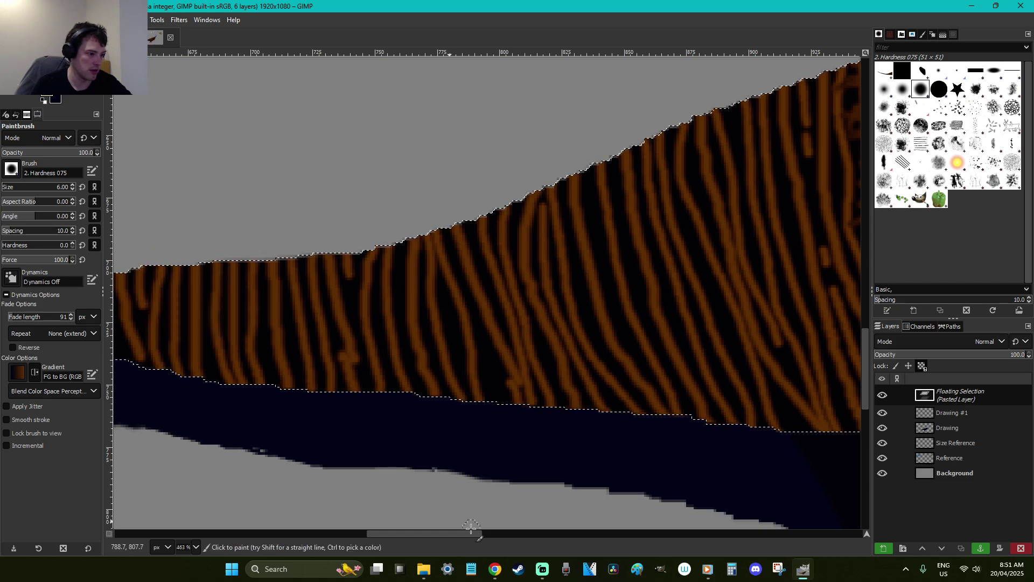
Fill the black gaps along the middle of the tail with closely spaced brown stripes
left_click_drag(469, 535, 409, 527)
mouse_move(503, 264)
left_mouse_down()
mouse_move(512, 352)
mouse_move(496, 362)
mouse_move(481, 257)
left_mouse_up()
mouse_move(469, 266)
left_mouse_down()
mouse_move(461, 291)
mouse_move(465, 374)
left_mouse_up()
mouse_move(443, 347)
left_mouse_down()
mouse_move(443, 251)
mouse_move(397, 362)
mouse_move(386, 240)
mouse_move(323, 346)
mouse_move(323, 231)
mouse_move(300, 330)
mouse_move(249, 274)
left_mouse_up()
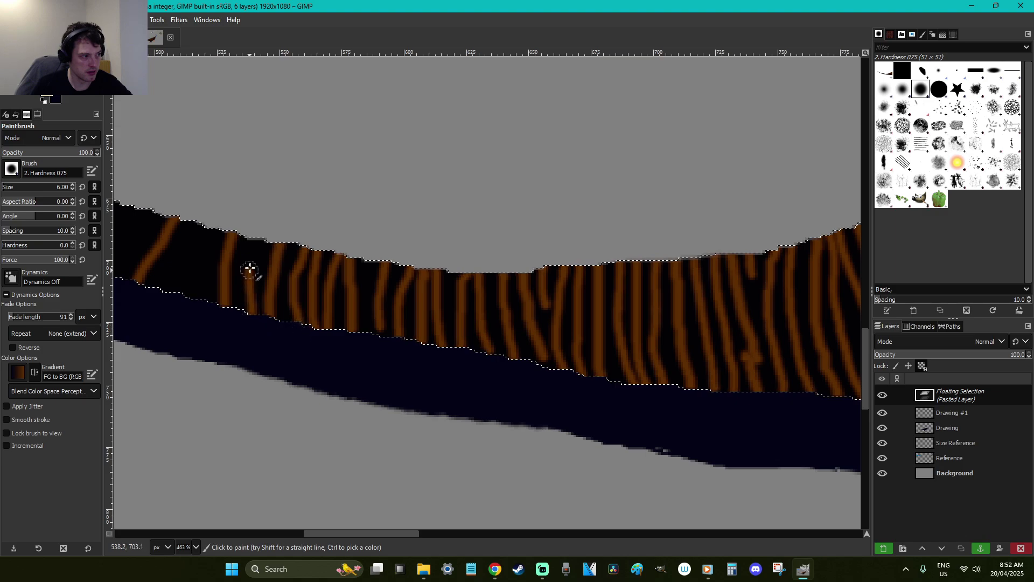
mouse_move(218, 222)
left_mouse_down()
mouse_move(199, 327)
mouse_move(180, 284)
mouse_move(196, 203)
left_mouse_up()
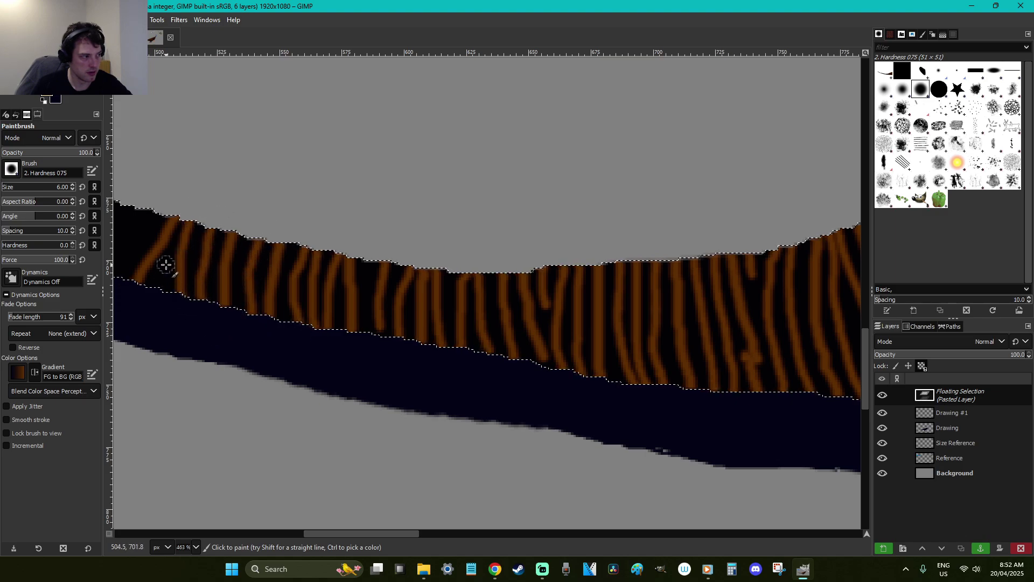
Continue the brown stripes along the narrower rear half of the tail, between the widely spaced existing ones
left_click_drag(405, 536, 353, 534)
mouse_move(458, 201)
left_mouse_down()
mouse_move(439, 290)
mouse_move(445, 251)
mouse_move(481, 190)
mouse_move(482, 215)
mouse_move(455, 272)
left_mouse_up()
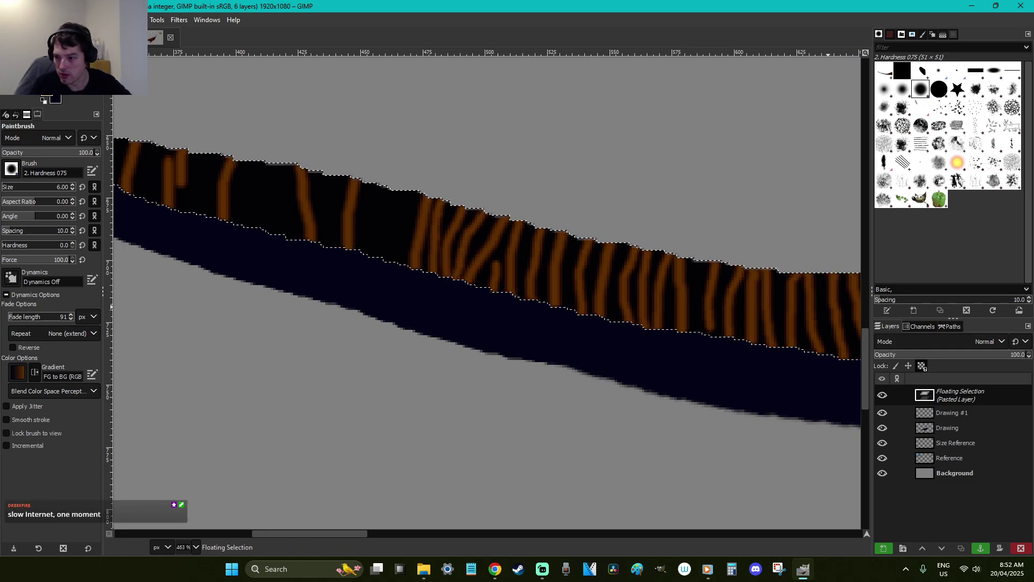
mouse_move(410, 189)
left_mouse_down()
mouse_move(377, 269)
mouse_move(393, 175)
mouse_move(379, 168)
mouse_move(372, 184)
mouse_move(330, 167)
mouse_move(312, 265)
mouse_move(283, 209)
mouse_move(283, 147)
mouse_move(260, 191)
mouse_move(252, 242)
mouse_move(235, 134)
mouse_move(192, 230)
mouse_move(196, 132)
left_mouse_up()
left_click_drag(343, 533, 298, 532)
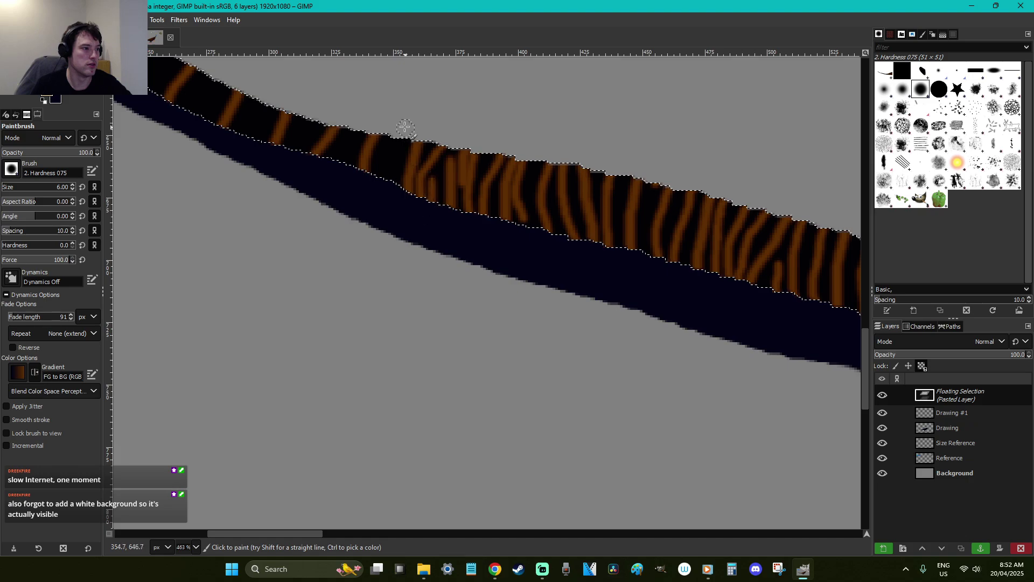
mouse_move(384, 184)
left_mouse_down()
mouse_move(364, 180)
mouse_move(359, 119)
mouse_move(327, 105)
mouse_move(291, 145)
mouse_move(278, 100)
mouse_move(259, 127)
mouse_move(253, 86)
mouse_move(241, 131)
mouse_move(236, 86)
mouse_move(211, 110)
mouse_move(211, 85)
mouse_move(178, 105)
left_mouse_up()
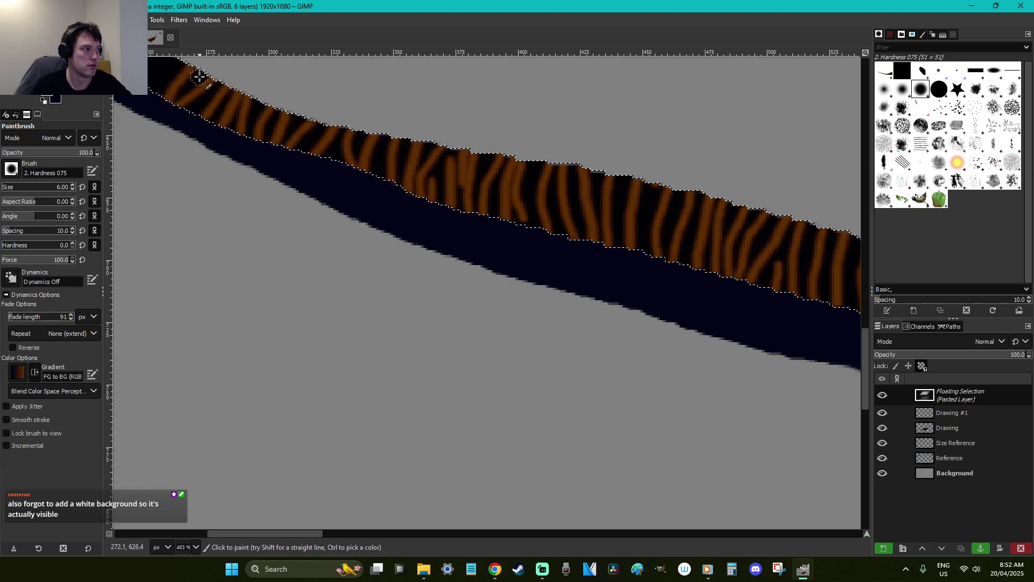
Paint brown stripes along the tapering end of the tail up to its tip, undoing and redrawing the first stroke
scroll(200, 77, "up", 3)
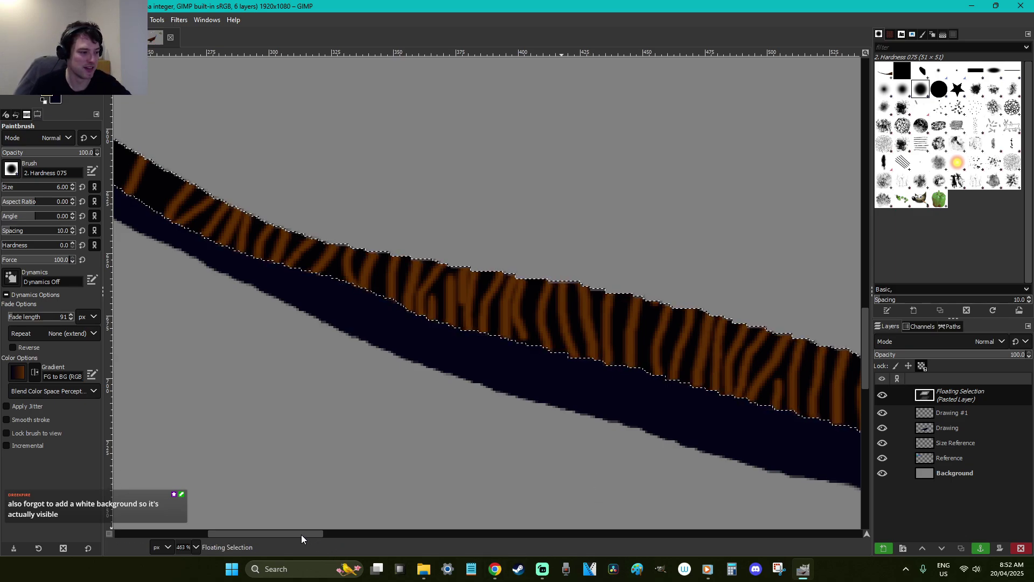
scroll(302, 534, "left", 5)
left_click_drag(526, 166, 512, 208)
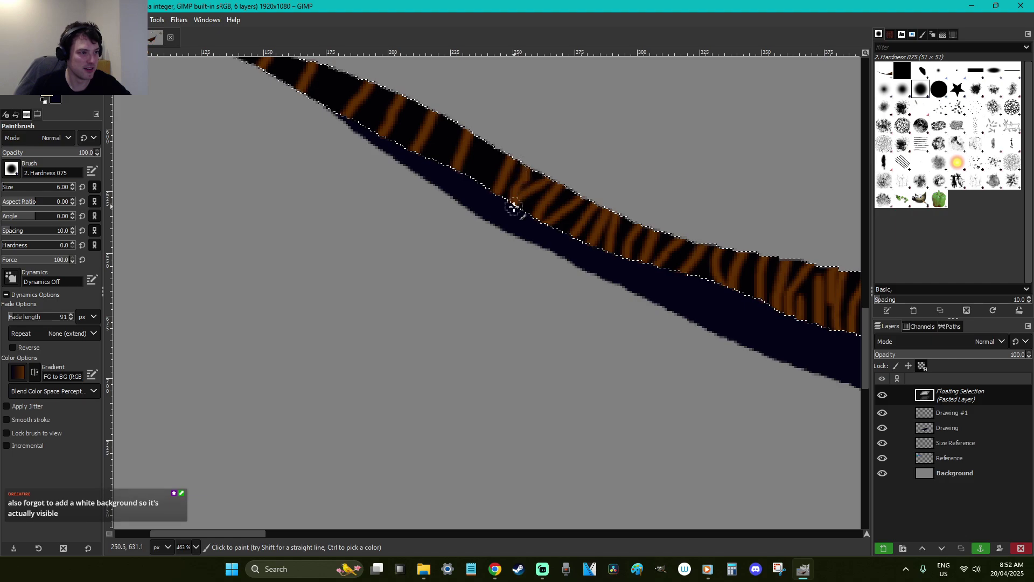
key("ctrl+z")
left_click_drag(532, 171, 525, 210)
mouse_move(503, 156)
left_mouse_down()
mouse_move(484, 185)
mouse_move(474, 172)
left_mouse_up()
left_click_drag(452, 121, 441, 167)
scroll(440, 167, "up", 5)
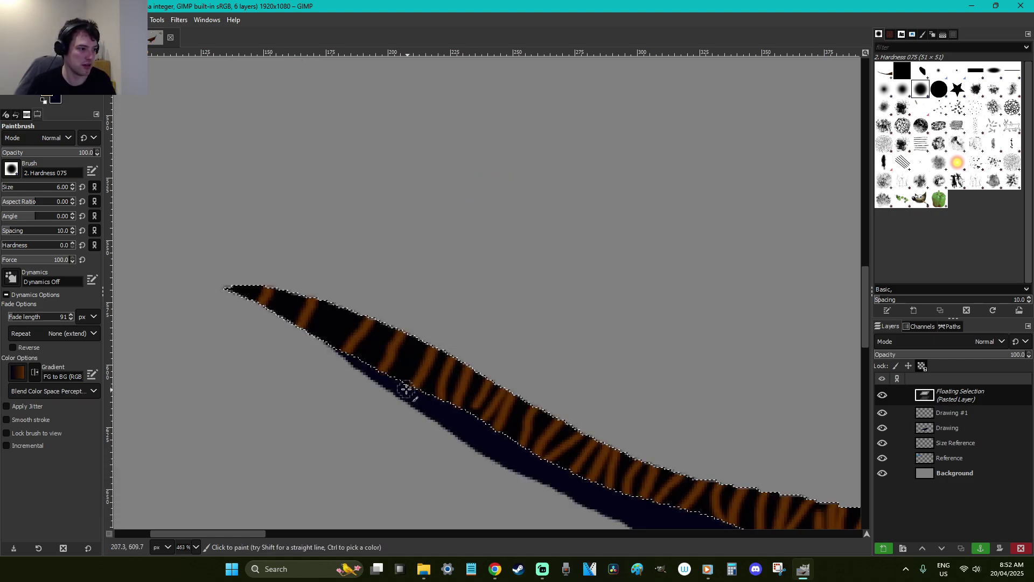
mouse_move(330, 353)
left_mouse_down()
mouse_move(358, 283)
mouse_move(299, 330)
mouse_move(303, 282)
mouse_move(274, 317)
left_mouse_up()
scroll(347, 323, "down", 6)
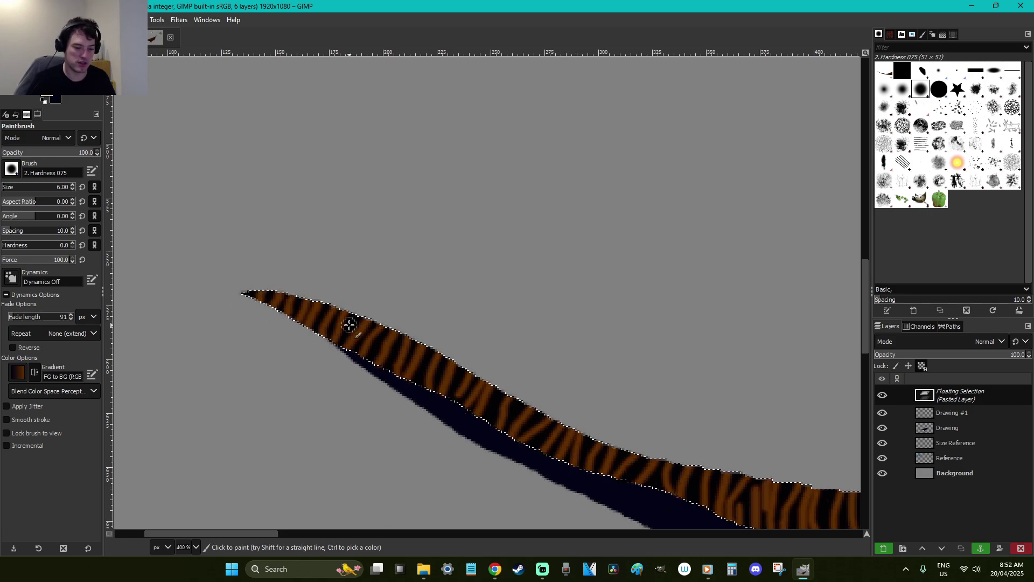
Anchor the floating selection to the Drawing #1 layer and save the image
key("r")
left_click(375, 311)
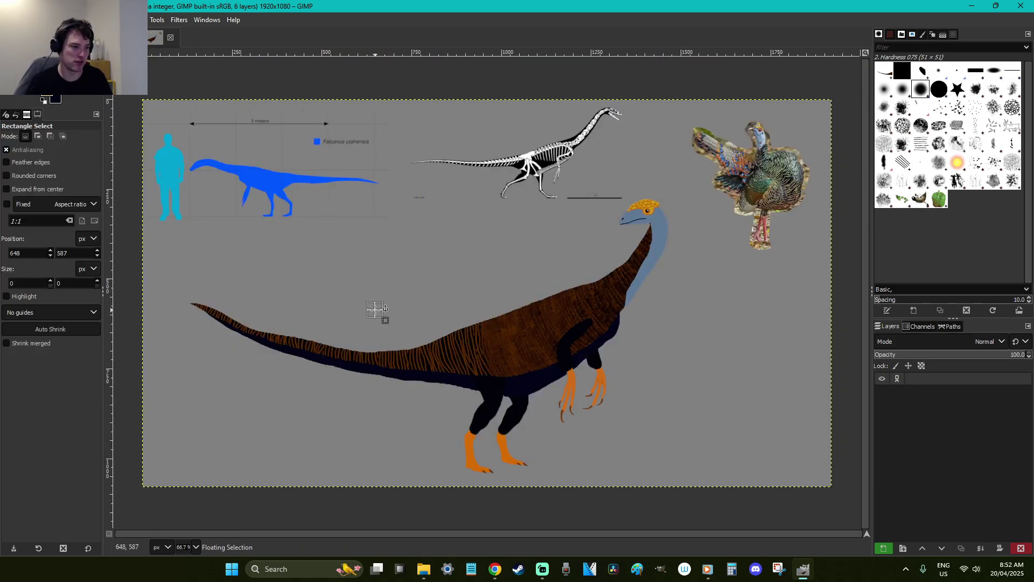
key("ctrl+s")
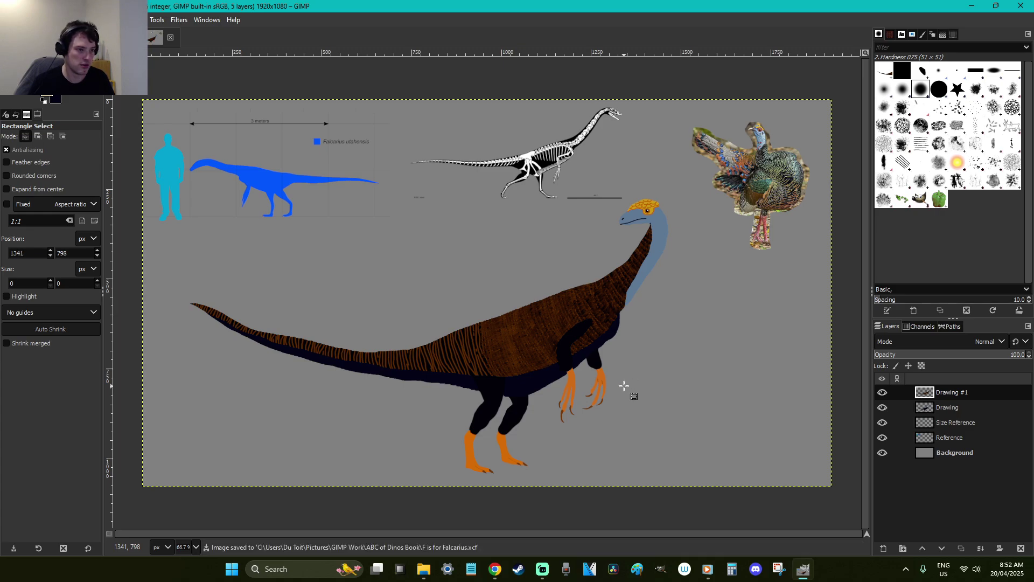
Cut the brown upper body and tail area and paste it back as a floating selection
key("z")
left_click_drag(509, 378, 425, 305)
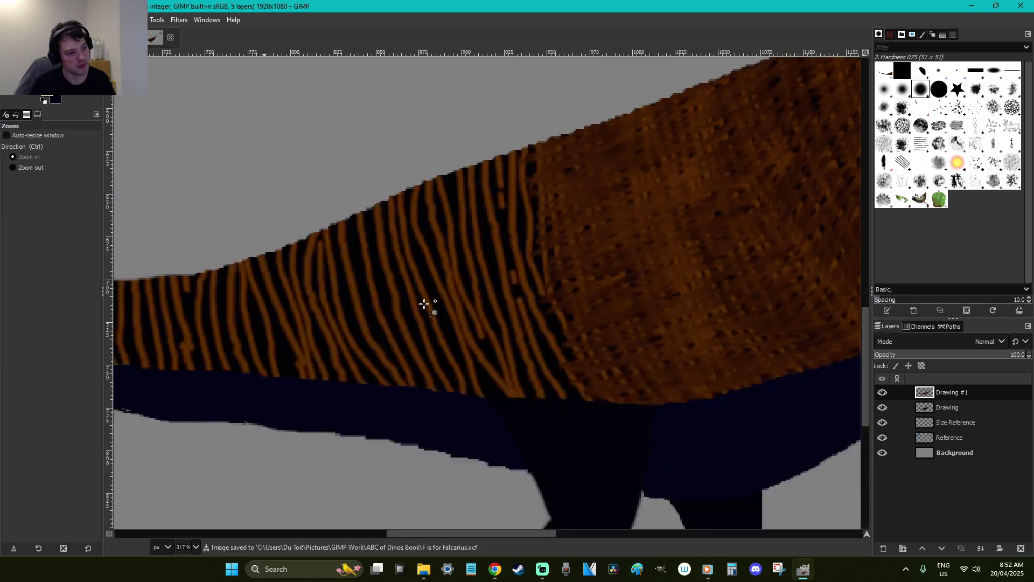
key("ctrl+x")
key("ctrl+v")
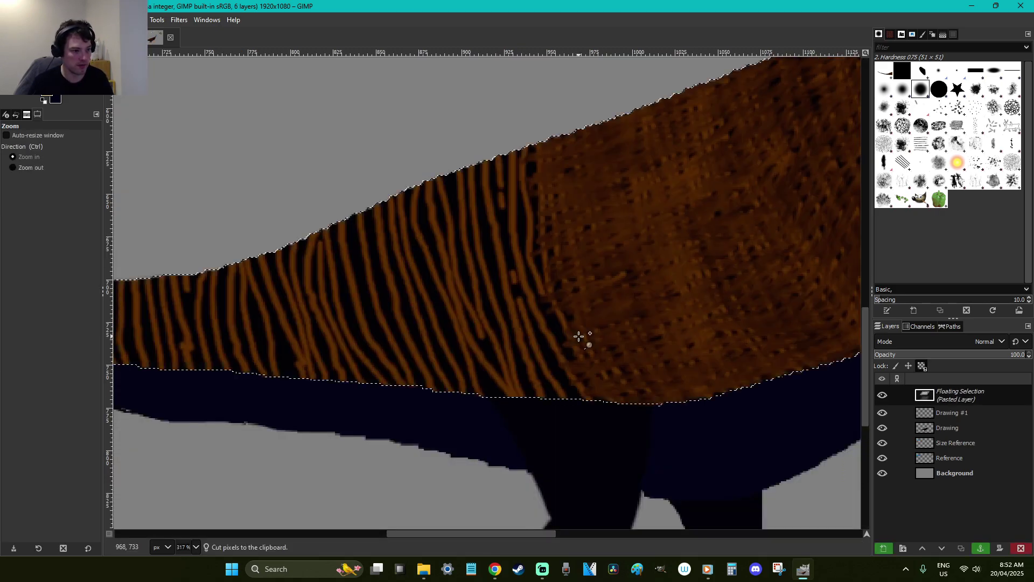
Smudge the stripes nearest the hips to blend the tail base into the mottled brown body texture
key("s")
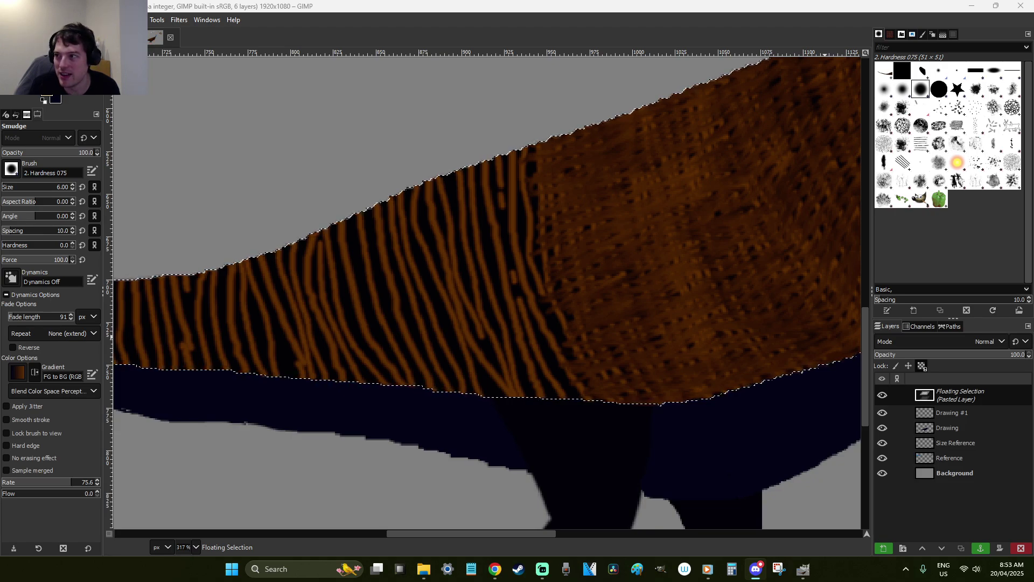
key("alt+Tab")
mouse_move(558, 290)
left_mouse_down()
mouse_move(530, 295)
mouse_move(528, 277)
mouse_move(560, 240)
mouse_move(549, 215)
mouse_move(564, 200)
left_mouse_up()
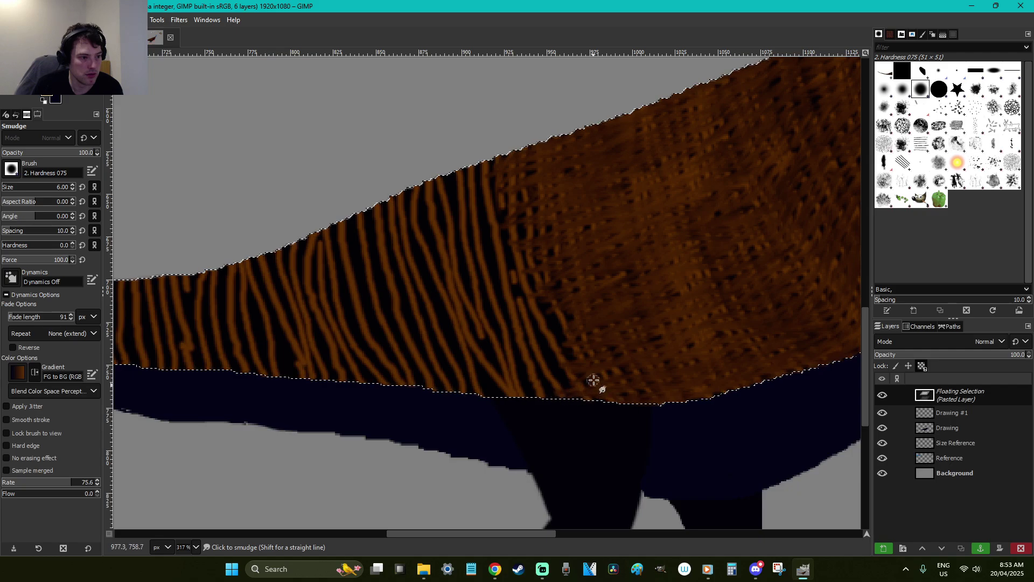
mouse_move(569, 353)
left_mouse_down()
mouse_move(571, 315)
mouse_move(545, 312)
mouse_move(555, 341)
mouse_move(602, 333)
mouse_move(567, 374)
mouse_move(577, 373)
mouse_move(558, 369)
mouse_move(567, 354)
mouse_move(538, 339)
mouse_move(548, 305)
mouse_move(570, 301)
mouse_move(527, 279)
mouse_move(539, 267)
mouse_move(509, 251)
mouse_move(511, 234)
mouse_move(530, 230)
mouse_move(508, 220)
mouse_move(544, 188)
mouse_move(503, 202)
mouse_move(542, 173)
mouse_move(508, 177)
left_mouse_up()
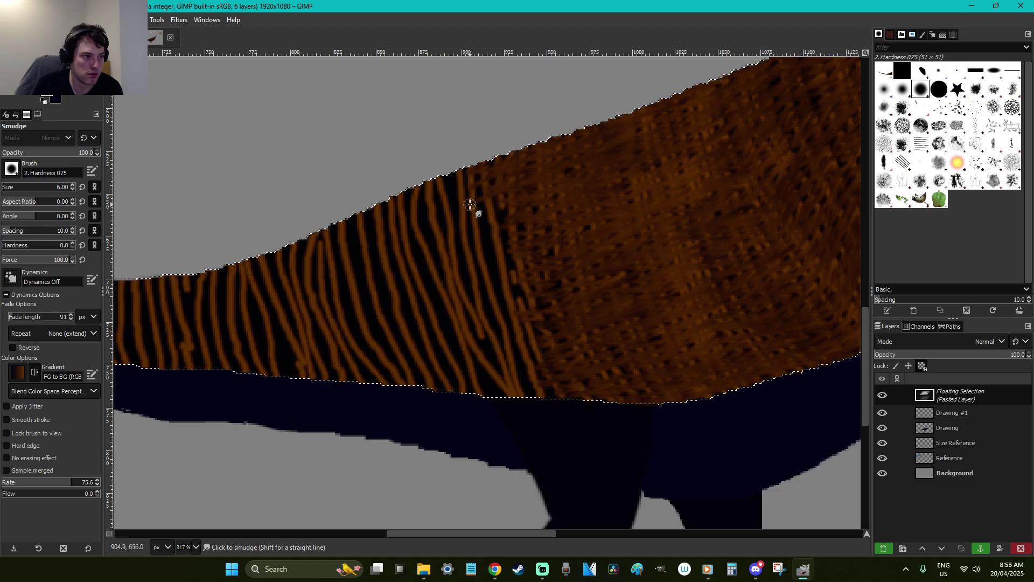
mouse_move(490, 209)
left_mouse_down()
mouse_move(521, 214)
mouse_move(461, 230)
mouse_move(503, 230)
mouse_move(477, 251)
mouse_move(506, 263)
mouse_move(546, 254)
mouse_move(463, 266)
mouse_move(517, 247)
mouse_move(492, 257)
mouse_move(546, 205)
mouse_move(502, 279)
mouse_move(527, 267)
mouse_move(489, 303)
mouse_move(518, 320)
mouse_move(490, 344)
mouse_move(528, 329)
mouse_move(524, 312)
mouse_move(537, 326)
mouse_move(519, 354)
mouse_move(543, 363)
mouse_move(607, 352)
mouse_move(566, 393)
left_mouse_up()
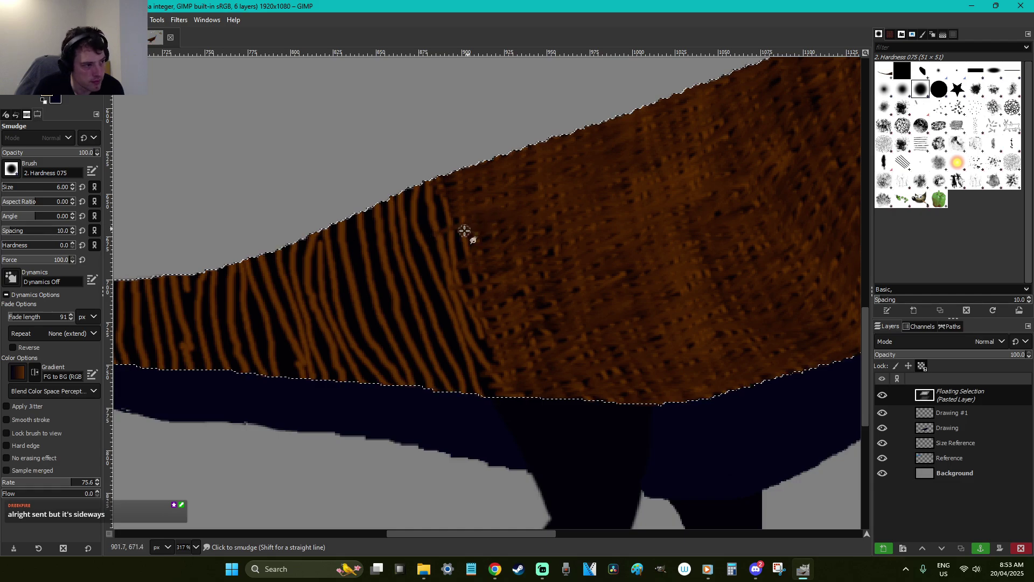
left_click_drag(494, 238, 500, 246)
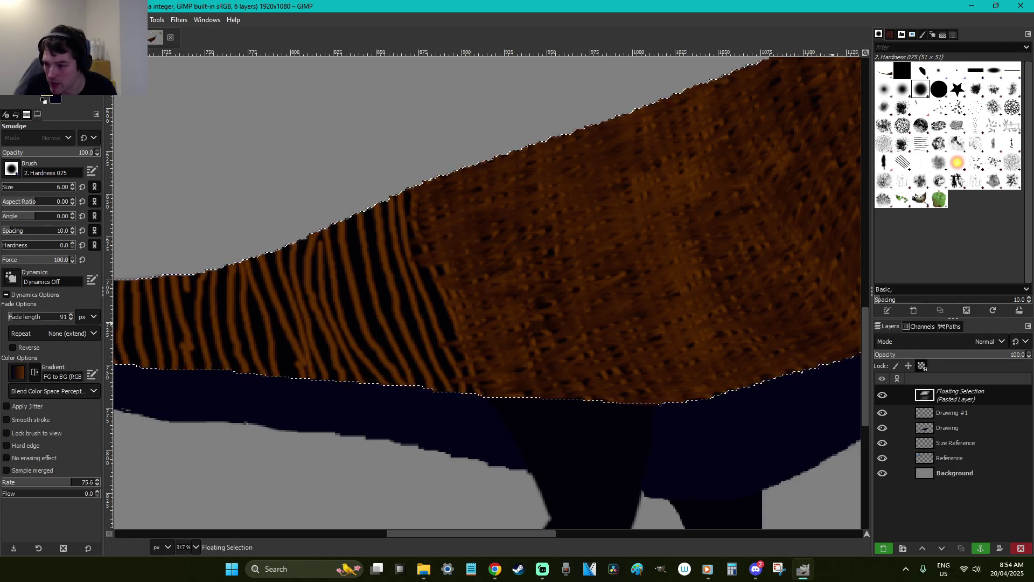
Return to the dinosaur drawing and save the image
key("alt+Tab")
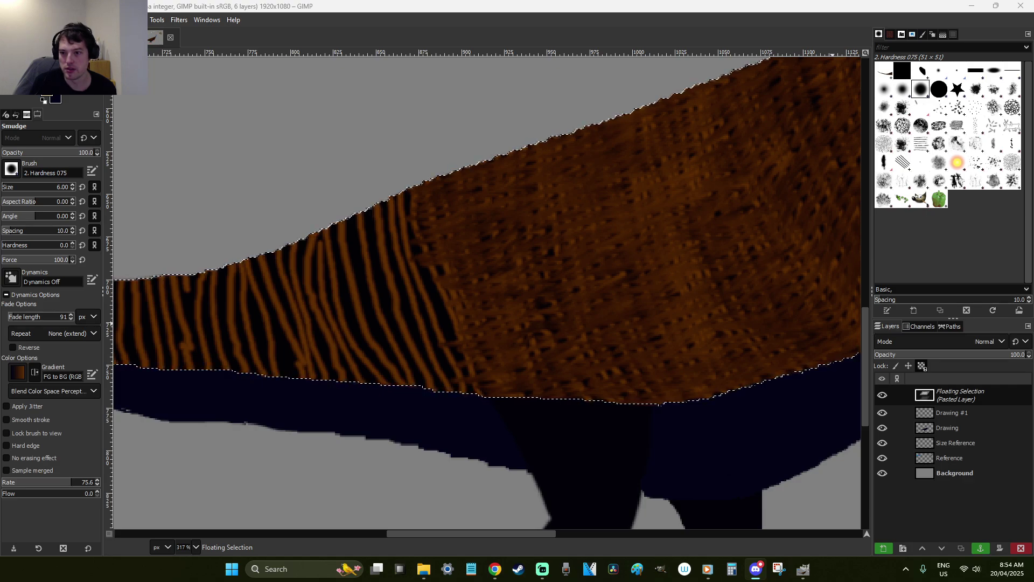
left_click(594, 171)
key("ctrl+s")
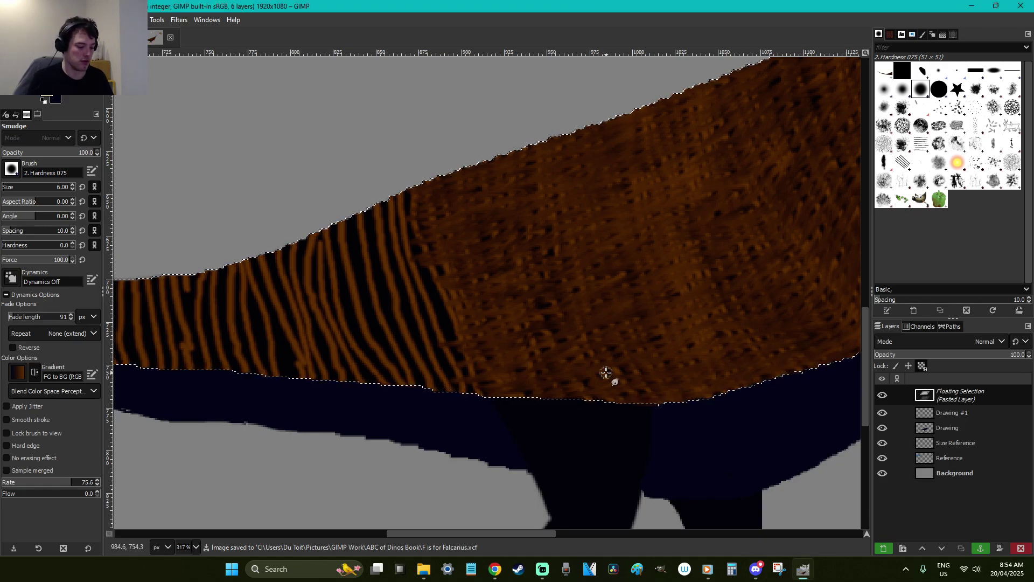
Create a new 1920x1080 image and paste the copied cartoon sketch into it
key("ctrl+n")
left_click(387, 244)
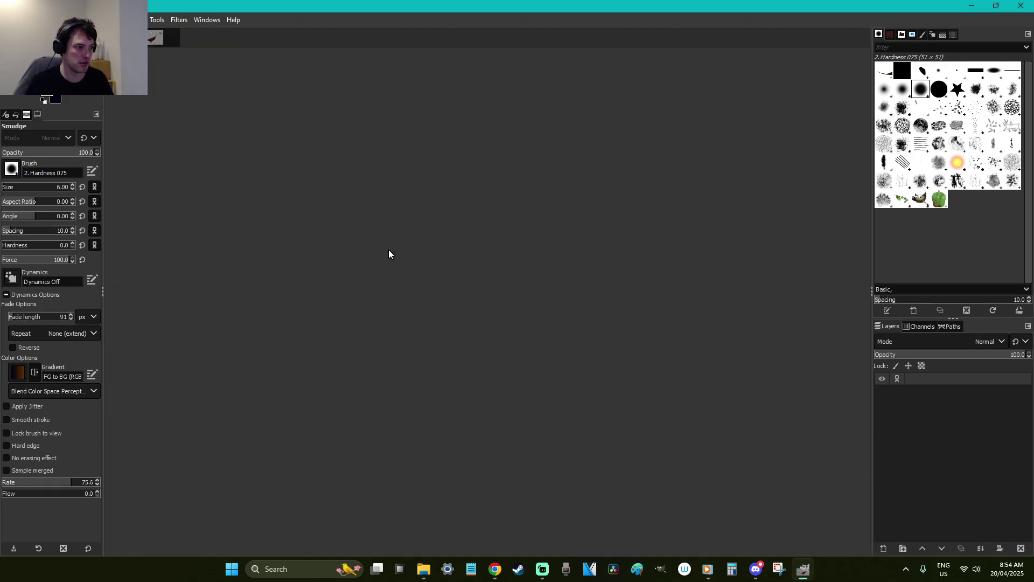
key("r")
key("ctrl+v")
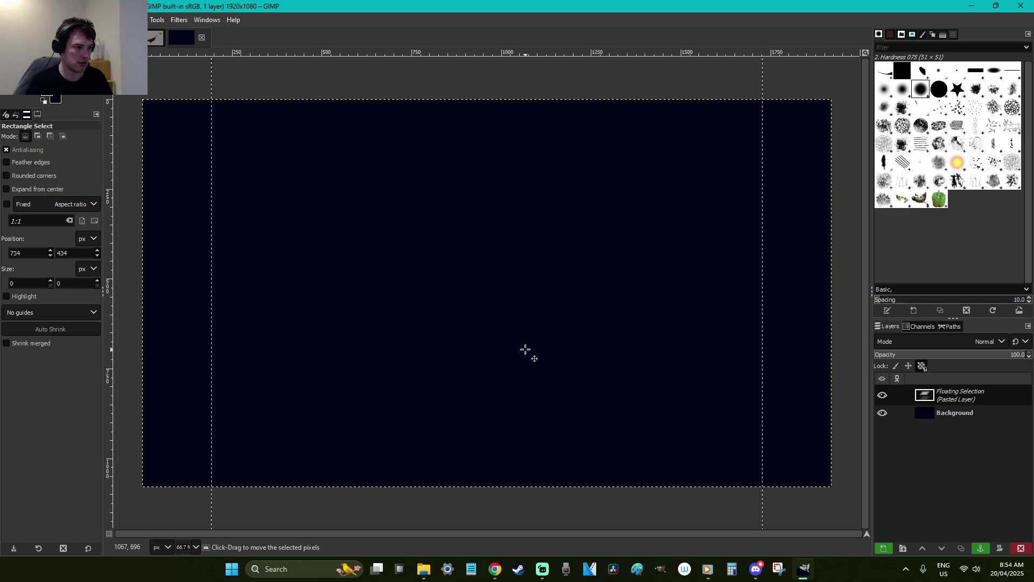
Try rotating the pasted sketch a quarter turn clockwise and undo the rotation
right_click(504, 239)
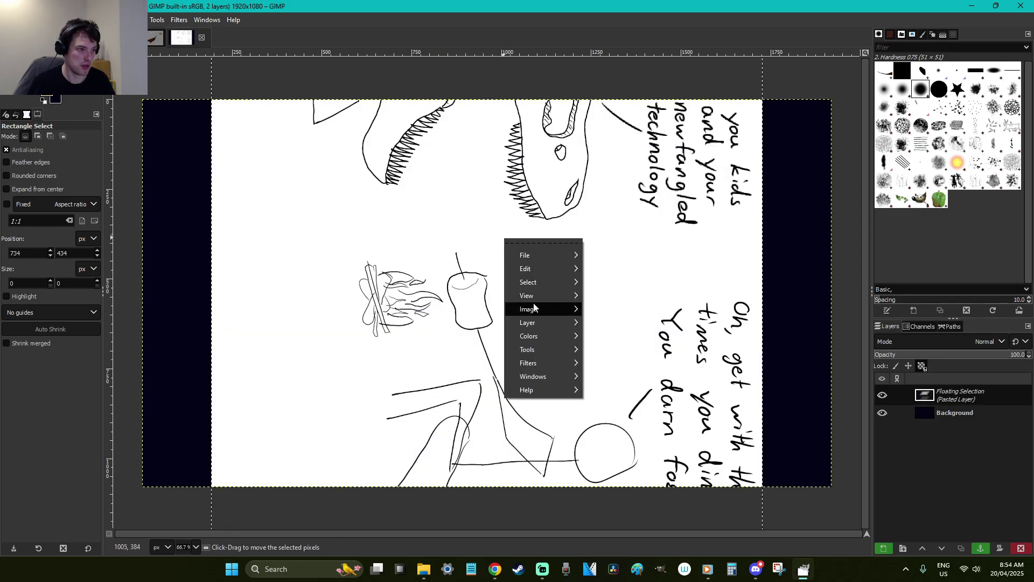
left_click(492, 180)
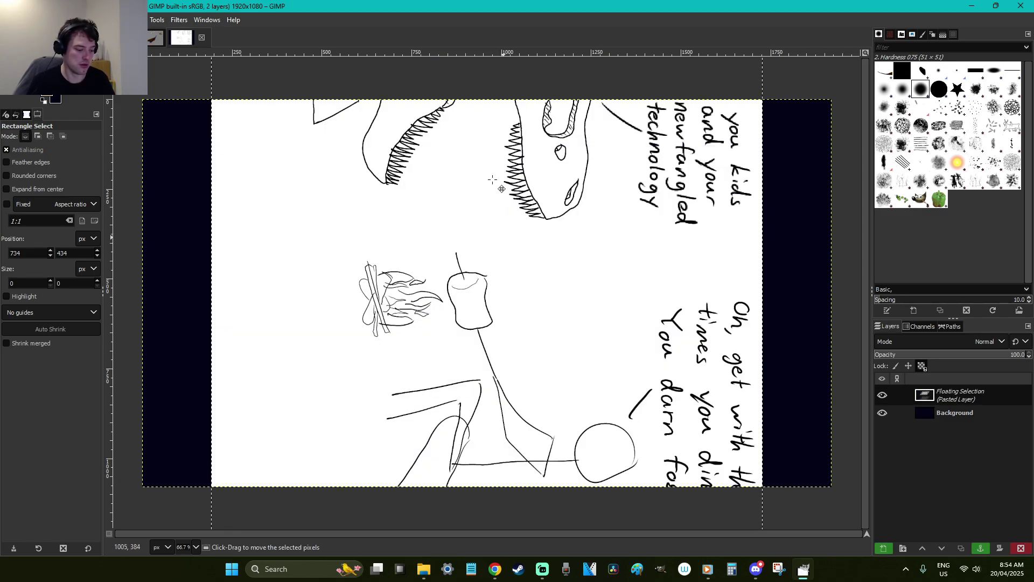
key("shift+r")
left_click(493, 180)
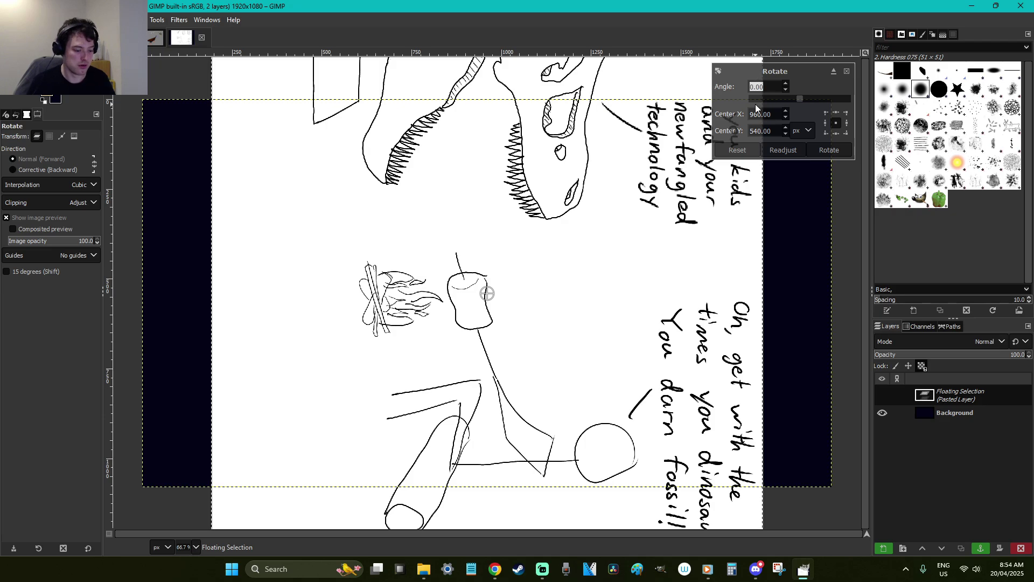
left_click(830, 150)
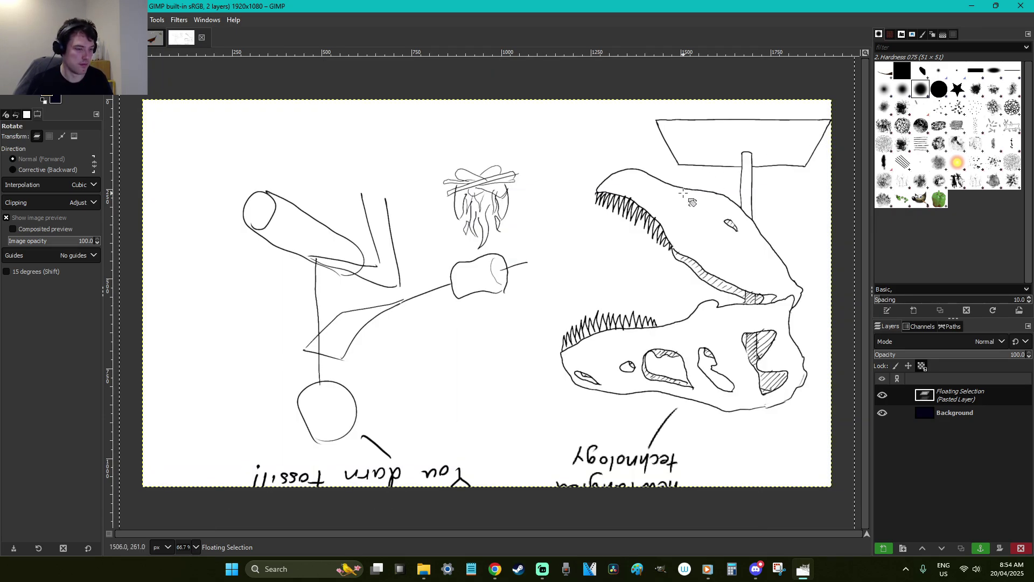
key("ctrl+z")
Rotate the pasted sketch by -90 degrees about its centre
right_click(625, 188)
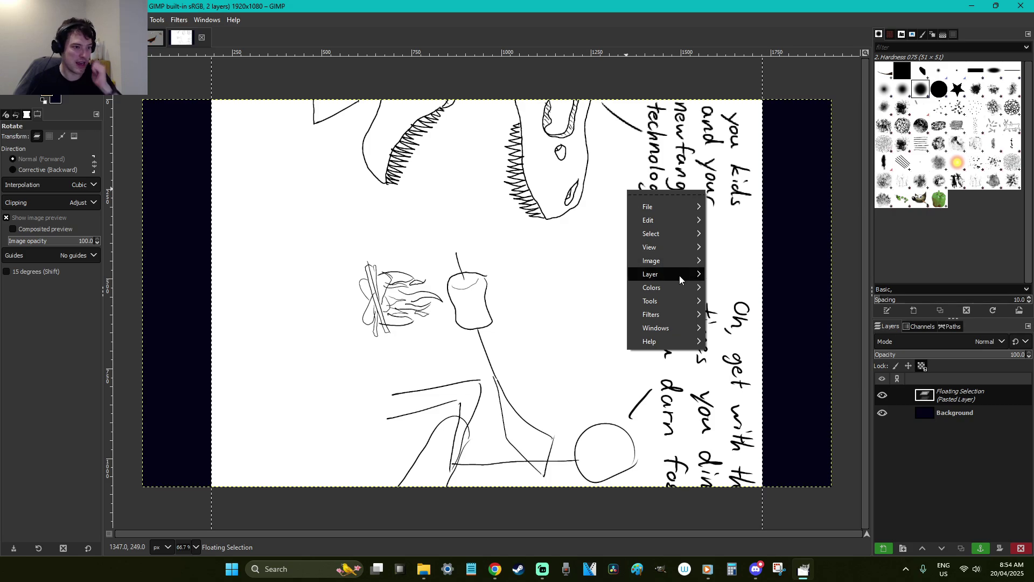
left_click(769, 139)
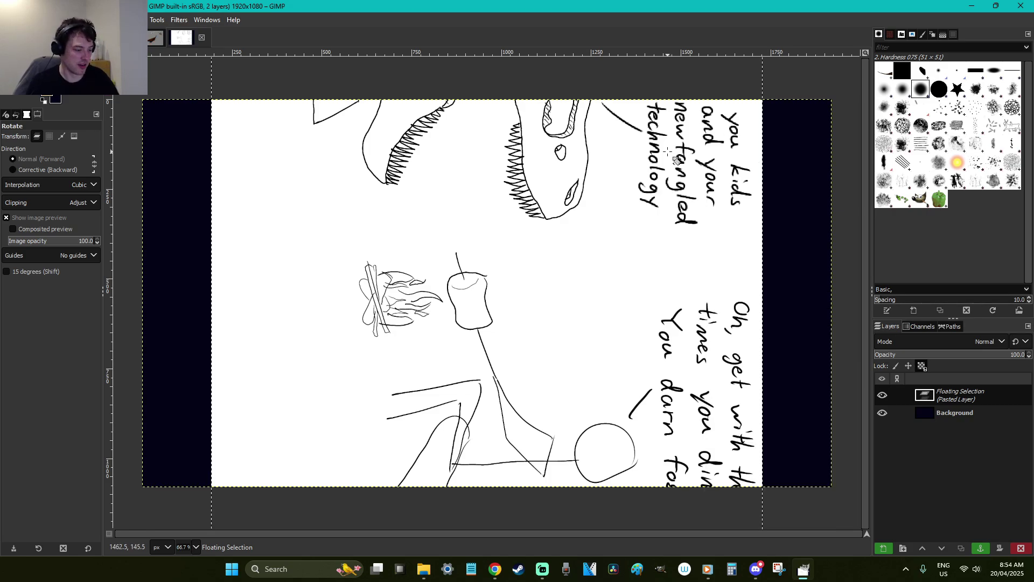
left_click(668, 152)
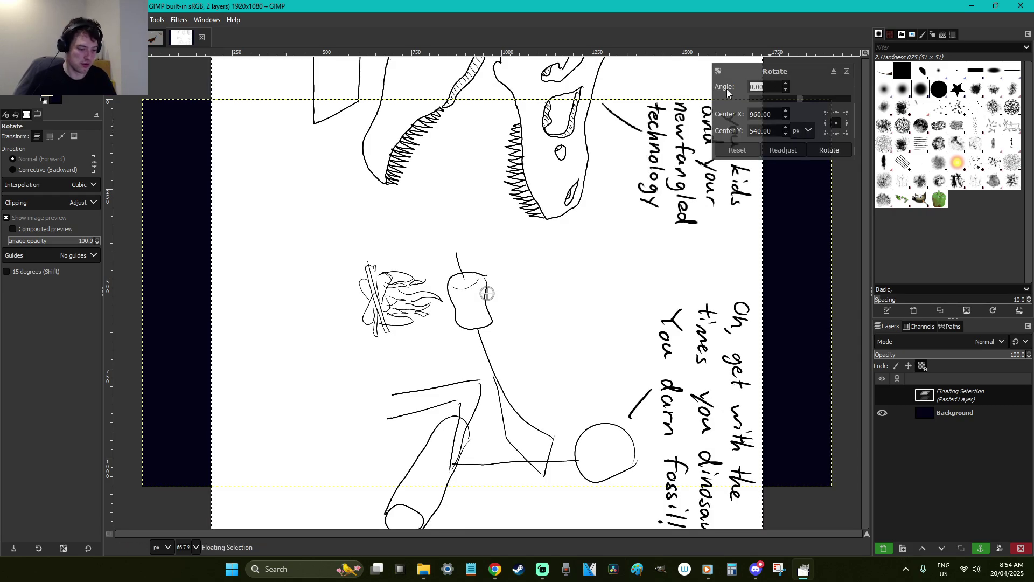
key("Left")
type("-")
key("Return")
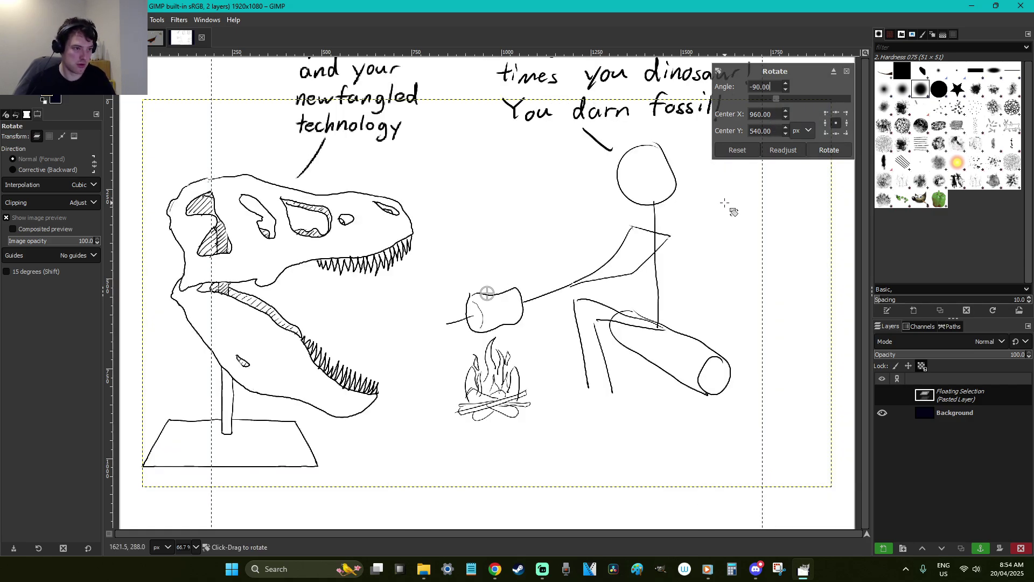
left_click(828, 150)
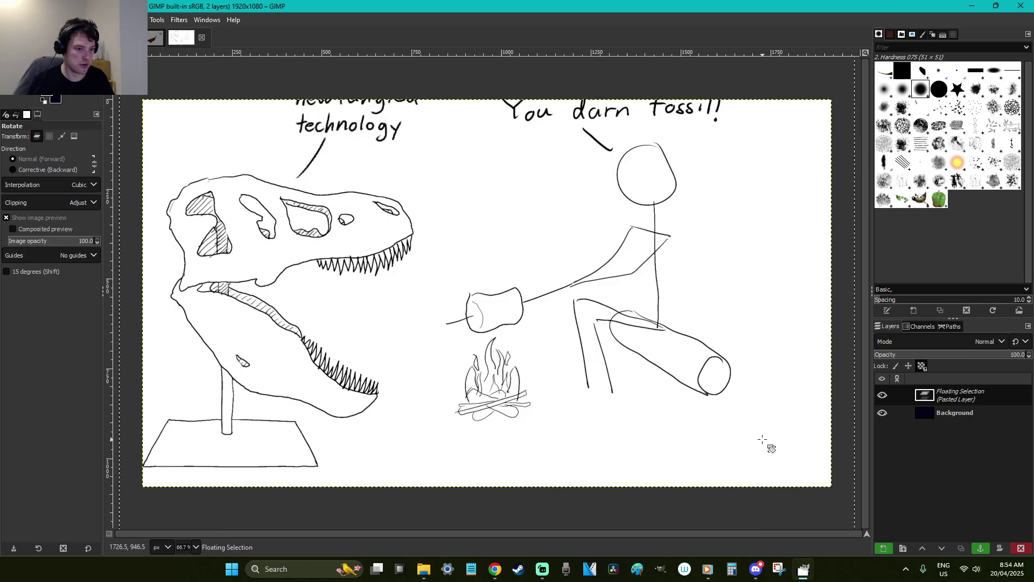
Try scaling the pasted sketch down from two opposite corners and undo the scaling
key("shift+s")
left_click(762, 439)
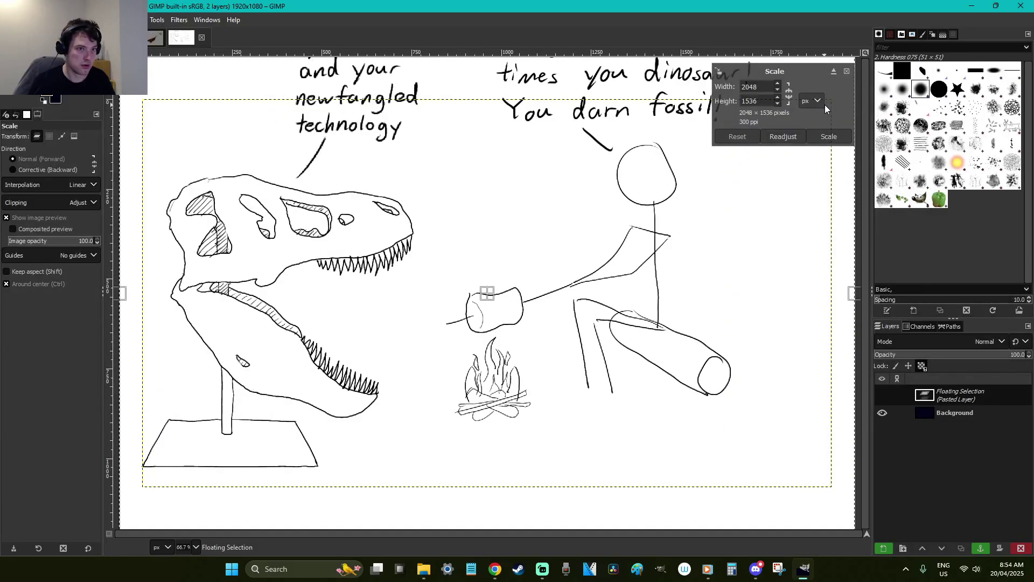
left_click_drag(129, 68, 327, 215)
left_click_drag(845, 517, 672, 386)
left_click(829, 136)
key("ctrl+z")
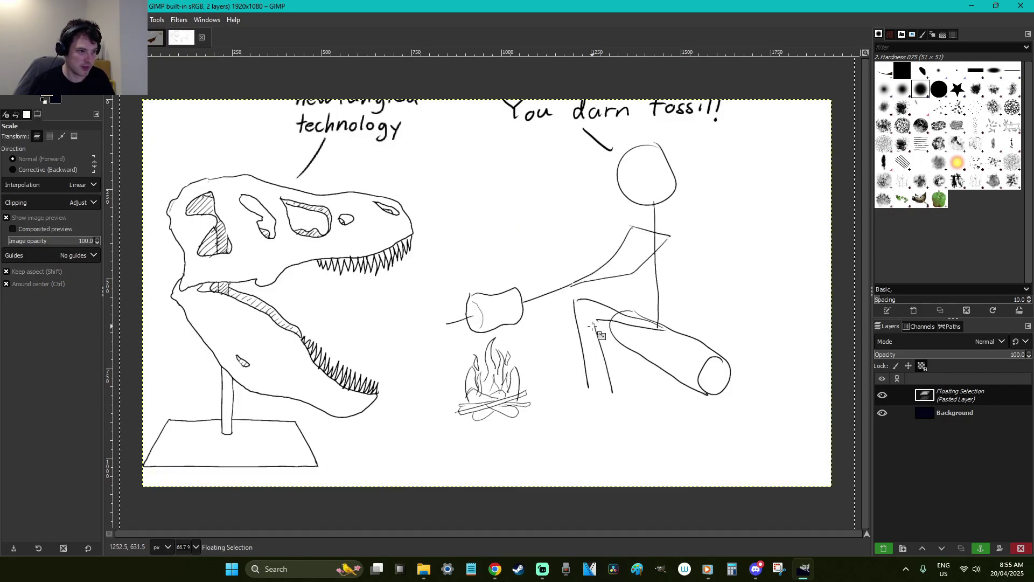
Scale the pasted sketch down proportionally so the whole cartoon fits the canvas width, and anchor it to the background
left_click_drag(232, 196, 342, 278)
mouse_move(726, 415)
left_mouse_down()
mouse_move(597, 318)
mouse_move(603, 341)
mouse_move(648, 318)
left_mouse_up()
key("Return")
key("r")
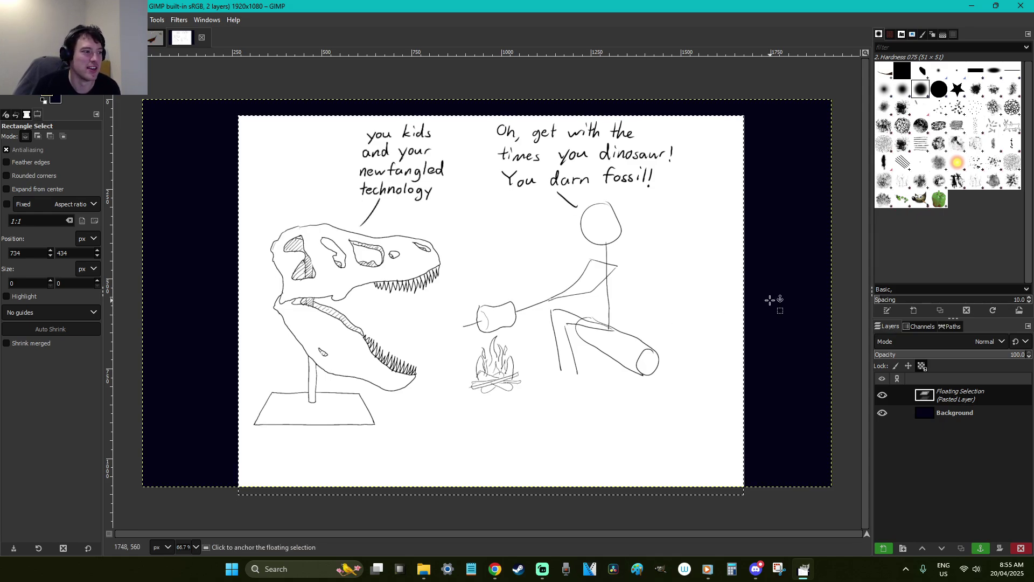
left_click(769, 300)
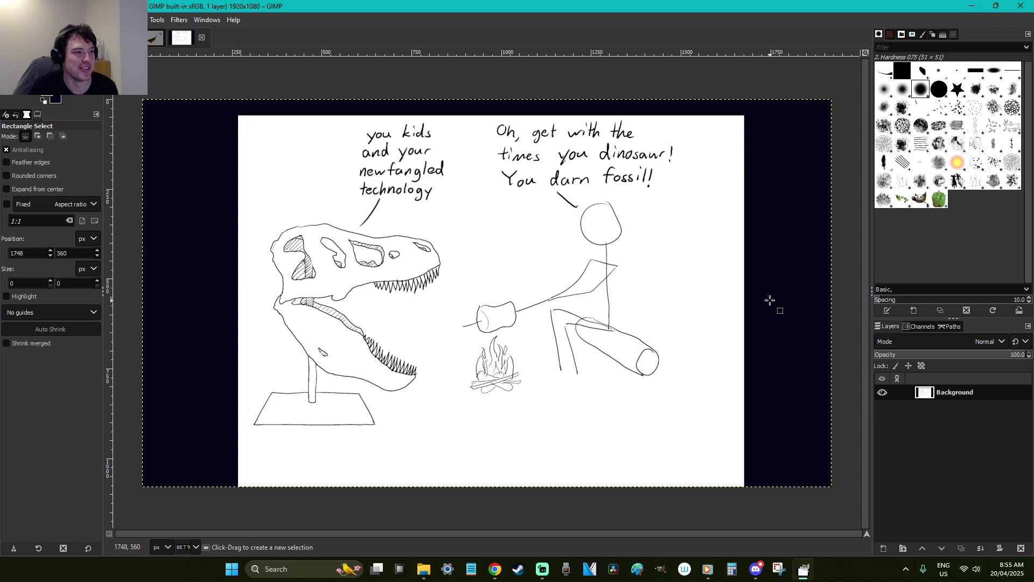
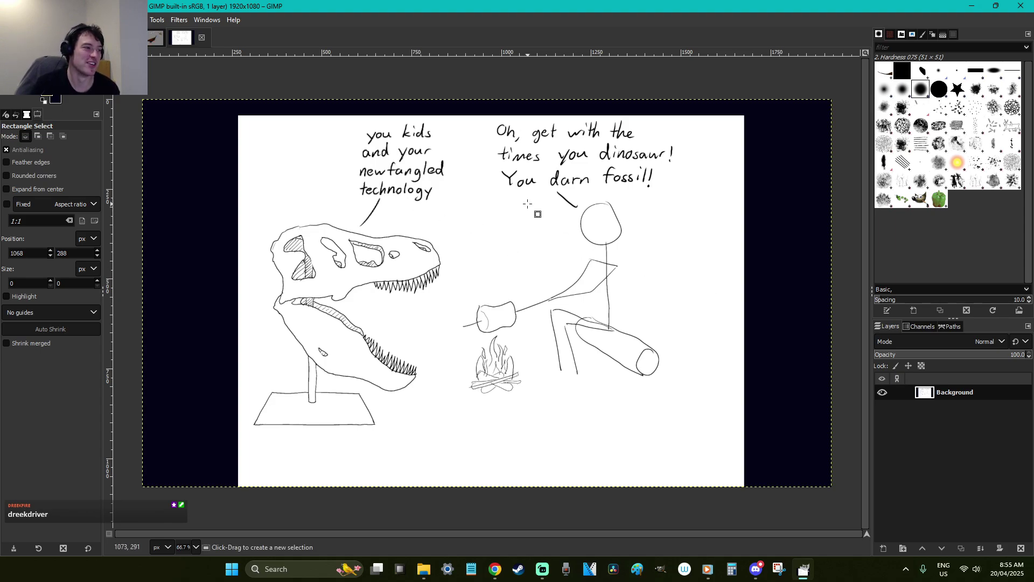
Switch back to the Falcarius drawing and save the image
left_click(157, 39)
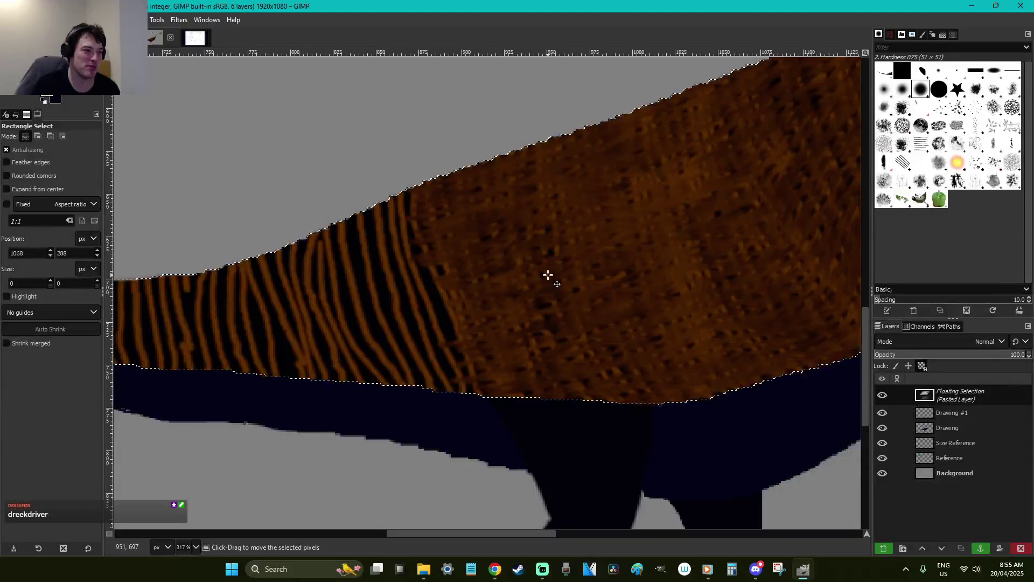
key("ctrl")
key("ctrl+s")
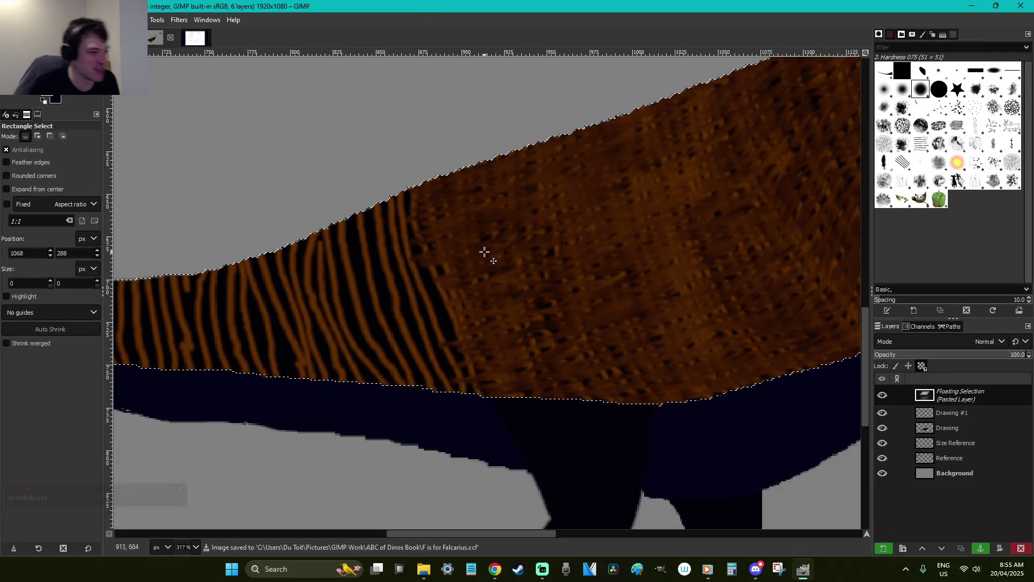
Smudge the stripes bordering the mottled body at the tail base into the brown feather texture
key("s")
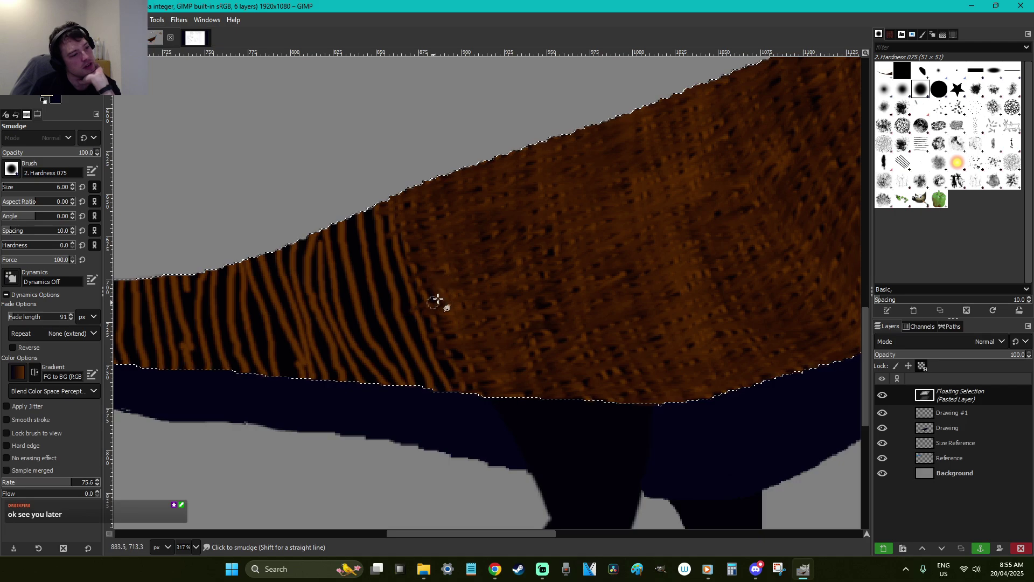
key("z")
mouse_move(559, 475)
left_mouse_down()
mouse_move(507, 439)
mouse_move(253, 162)
left_mouse_up()
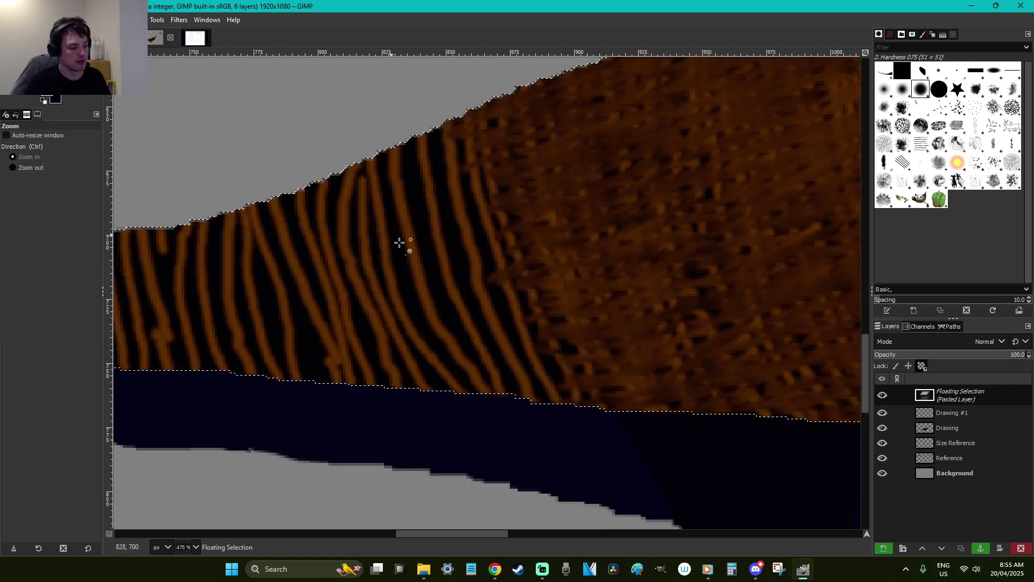
key("s")
mouse_move(562, 352)
left_mouse_down()
mouse_move(514, 259)
mouse_move(434, 231)
left_mouse_up()
mouse_move(548, 219)
left_mouse_down()
mouse_move(461, 213)
mouse_move(460, 181)
mouse_move(489, 224)
left_mouse_up()
mouse_move(497, 266)
left_mouse_down()
mouse_move(510, 241)
mouse_move(473, 236)
mouse_move(513, 276)
mouse_move(549, 283)
mouse_move(513, 299)
mouse_move(505, 321)
mouse_move(539, 351)
left_mouse_up()
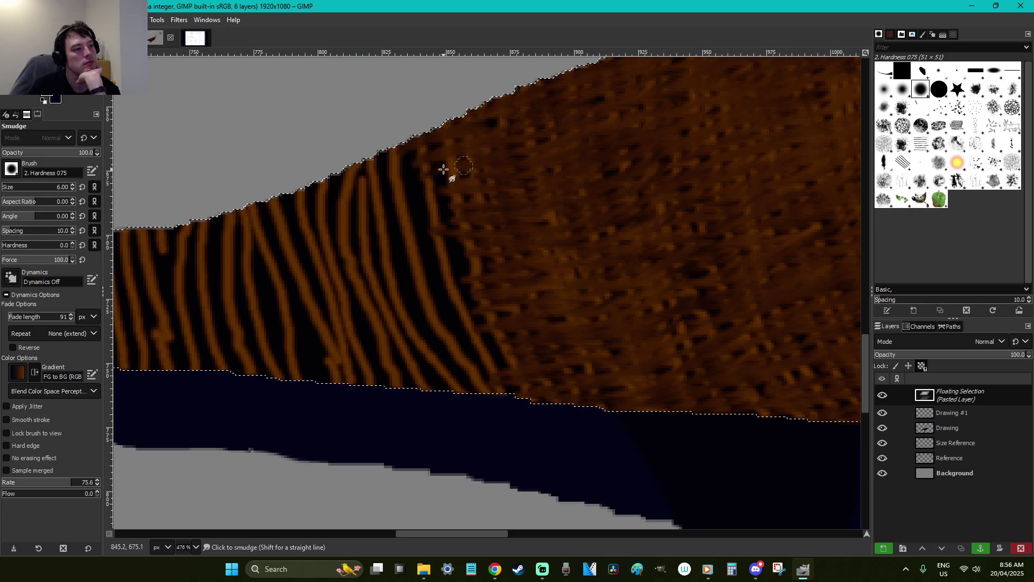
mouse_move(442, 182)
left_mouse_down()
mouse_move(480, 192)
mouse_move(460, 215)
mouse_move(531, 246)
mouse_move(489, 270)
mouse_move(498, 254)
mouse_move(466, 227)
mouse_move(484, 227)
mouse_move(431, 293)
mouse_move(473, 285)
mouse_move(511, 305)
mouse_move(503, 314)
mouse_move(529, 330)
mouse_move(488, 346)
mouse_move(477, 370)
left_mouse_up()
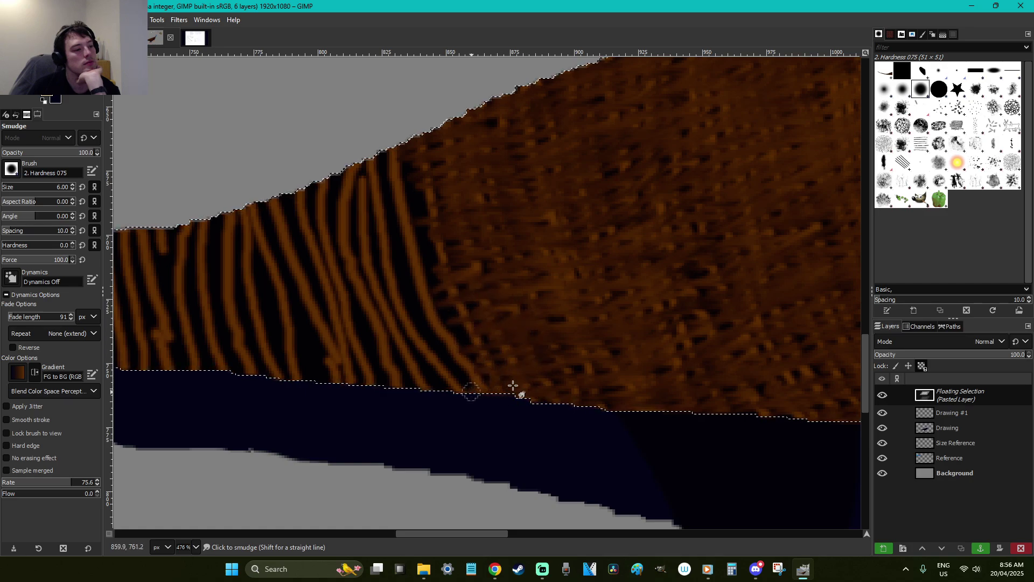
mouse_move(520, 343)
left_mouse_down()
mouse_move(463, 303)
mouse_move(509, 266)
mouse_move(463, 266)
mouse_move(404, 242)
mouse_move(428, 220)
mouse_move(443, 184)
left_mouse_up()
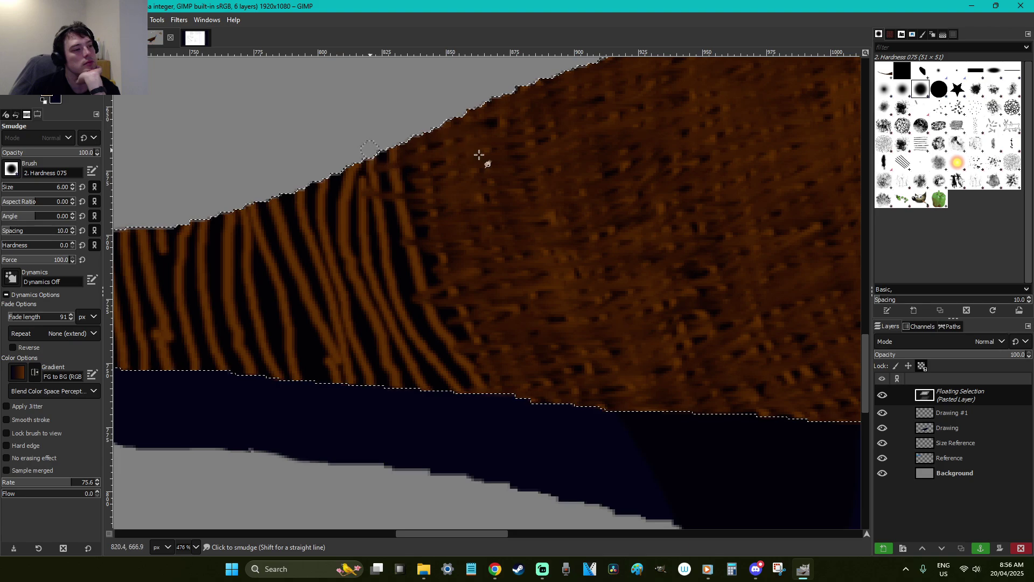
Smudge the remaining tail-base stripes into mottled feathers up to where the tail narrows, and save the image
mouse_move(430, 182)
left_mouse_down()
mouse_move(414, 221)
mouse_move(457, 234)
mouse_move(397, 266)
mouse_move(396, 305)
mouse_move(437, 314)
mouse_move(409, 328)
mouse_move(503, 327)
mouse_move(467, 333)
mouse_move(478, 306)
mouse_move(459, 337)
left_mouse_up()
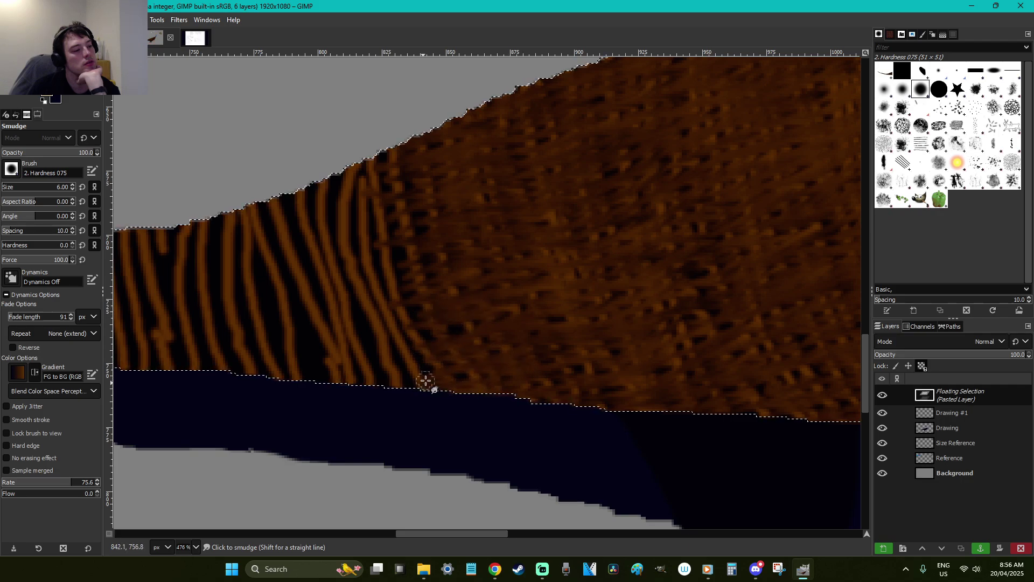
mouse_move(443, 345)
left_mouse_down()
mouse_move(439, 322)
mouse_move(456, 326)
mouse_move(412, 353)
mouse_move(471, 372)
mouse_move(473, 362)
mouse_move(451, 359)
mouse_move(421, 328)
mouse_move(440, 311)
mouse_move(419, 302)
mouse_move(437, 238)
left_mouse_up()
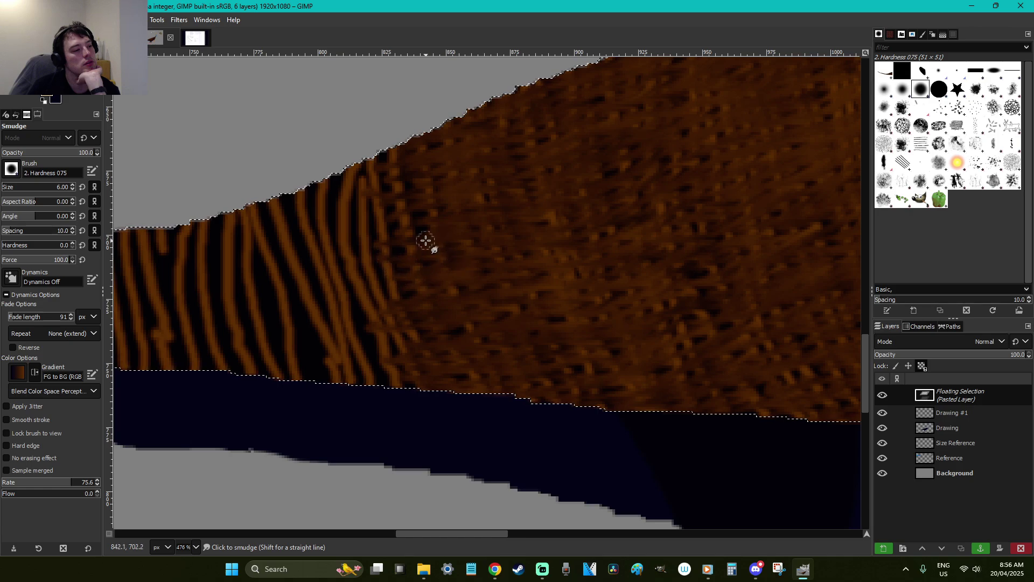
mouse_move(420, 277)
left_mouse_down()
mouse_move(364, 264)
mouse_move(399, 228)
mouse_move(381, 213)
left_mouse_up()
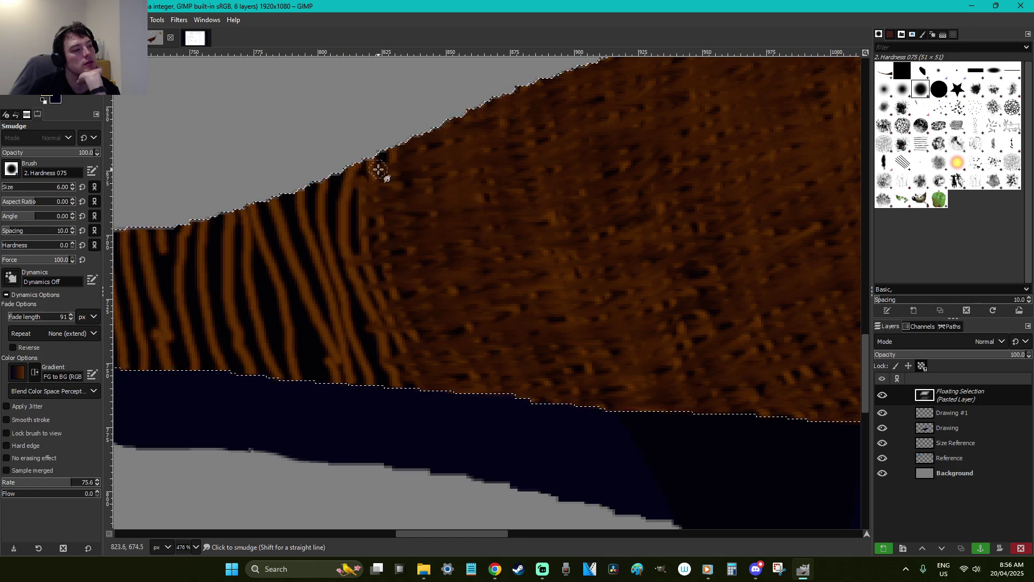
left_click_drag(385, 173, 371, 186)
mouse_move(376, 413)
left_mouse_down()
mouse_move(408, 390)
mouse_move(359, 389)
mouse_move(430, 353)
mouse_move(408, 339)
mouse_move(422, 335)
mouse_move(343, 329)
mouse_move(390, 318)
mouse_move(343, 305)
mouse_move(419, 306)
mouse_move(343, 271)
mouse_move(369, 270)
mouse_move(348, 253)
mouse_move(320, 253)
mouse_move(412, 229)
mouse_move(364, 229)
mouse_move(411, 224)
mouse_move(339, 234)
mouse_move(282, 225)
mouse_move(350, 212)
mouse_move(408, 225)
mouse_move(379, 215)
mouse_move(372, 204)
mouse_move(383, 193)
mouse_move(366, 194)
mouse_move(391, 178)
mouse_move(324, 179)
mouse_move(393, 167)
mouse_move(353, 210)
mouse_move(390, 242)
mouse_move(364, 279)
mouse_move(383, 363)
left_mouse_up()
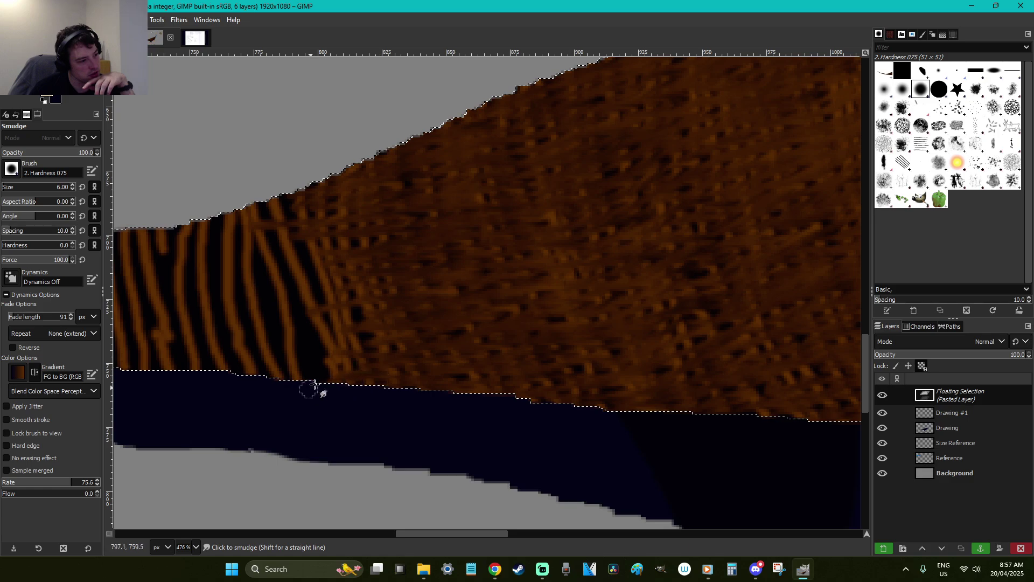
mouse_move(340, 327)
left_mouse_down()
mouse_move(423, 297)
mouse_move(344, 280)
mouse_move(383, 255)
mouse_move(263, 267)
mouse_move(374, 227)
left_mouse_up()
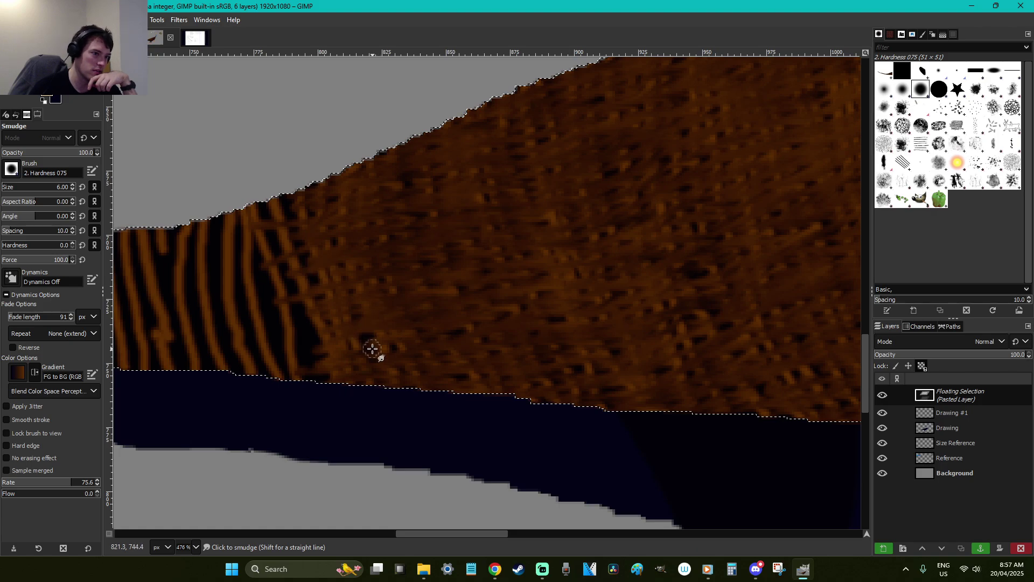
mouse_move(383, 320)
left_mouse_down()
mouse_move(285, 310)
mouse_move(279, 321)
mouse_move(317, 325)
mouse_move(345, 284)
mouse_move(282, 276)
mouse_move(345, 240)
mouse_move(299, 243)
left_mouse_up()
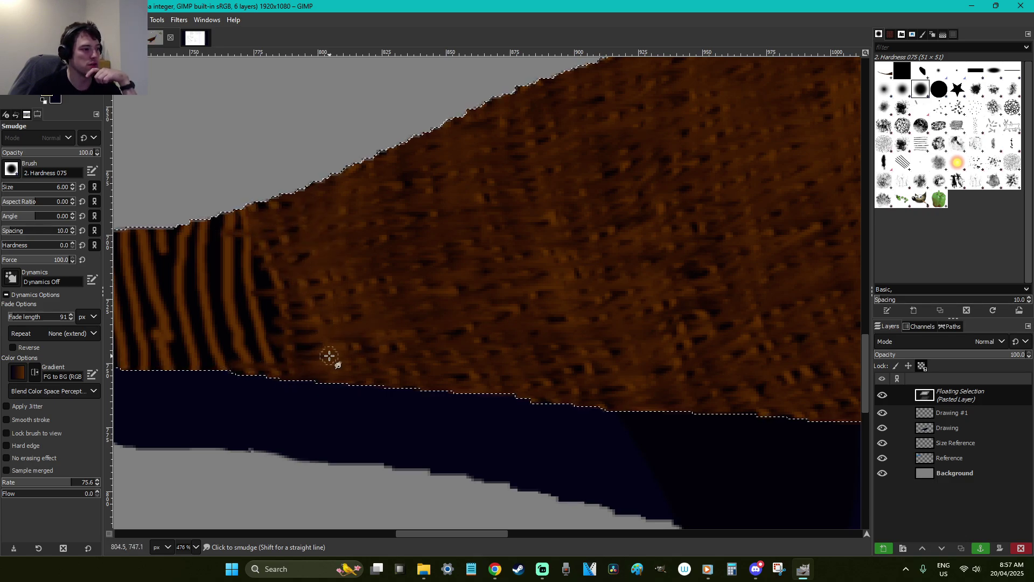
mouse_move(284, 314)
left_mouse_down()
mouse_move(314, 284)
mouse_move(268, 301)
mouse_move(300, 307)
mouse_move(322, 339)
left_mouse_up()
mouse_move(245, 328)
left_mouse_down()
mouse_move(267, 299)
mouse_move(345, 271)
mouse_move(288, 272)
mouse_move(315, 249)
left_mouse_up()
mouse_move(303, 212)
left_mouse_down()
mouse_move(240, 219)
mouse_move(277, 215)
mouse_move(286, 247)
mouse_move(277, 276)
mouse_move(250, 282)
left_mouse_up()
left_click_drag(507, 533, 463, 534)
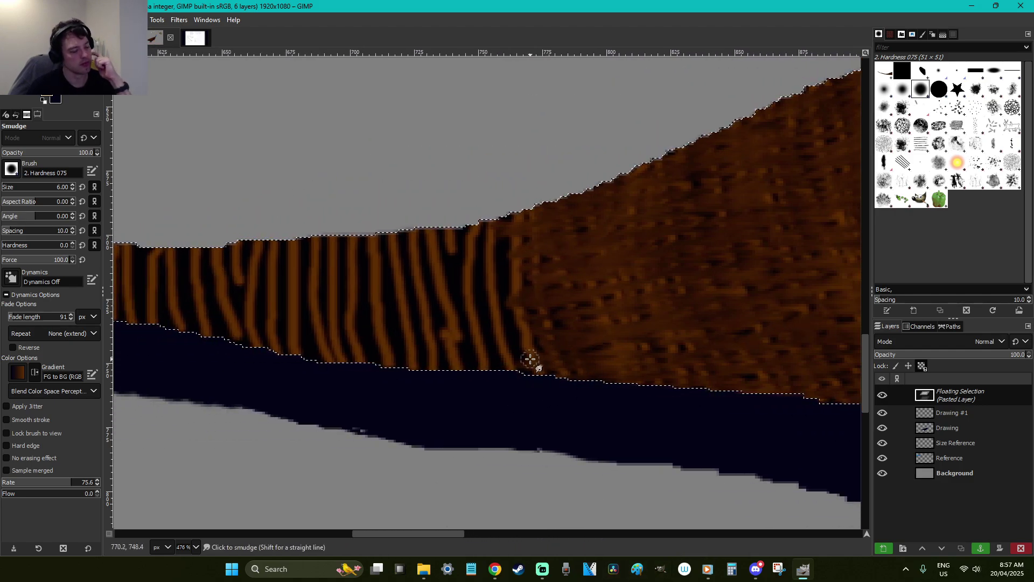
key("ctrl+s")
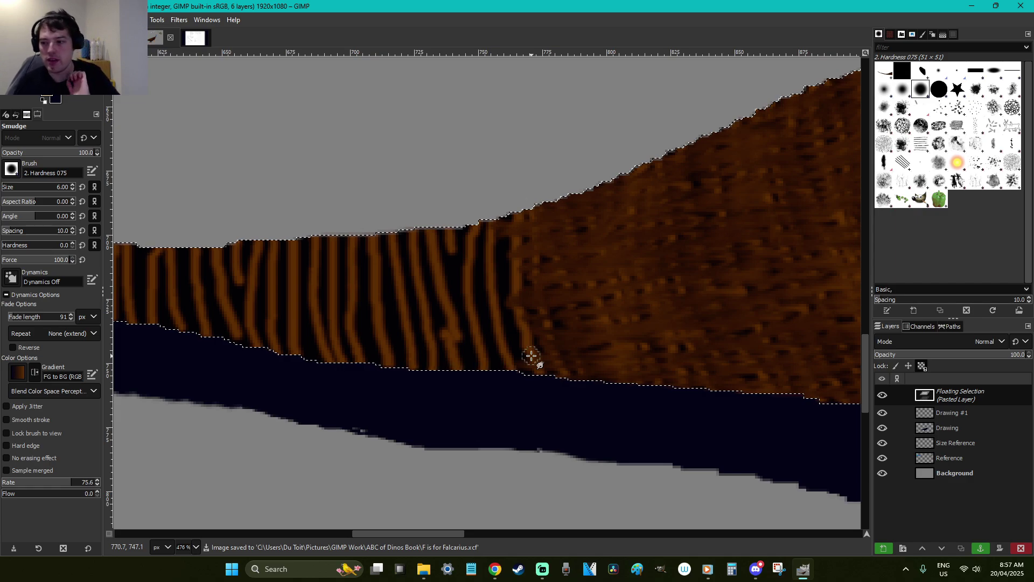
Blend the stripes on the narrowing section just behind the tail base with the Smudge tool and save the image
mouse_move(524, 369)
left_mouse_down()
mouse_move(551, 332)
mouse_move(522, 346)
mouse_move(576, 313)
mouse_move(441, 307)
mouse_move(550, 261)
mouse_move(510, 258)
mouse_move(527, 245)
left_mouse_up()
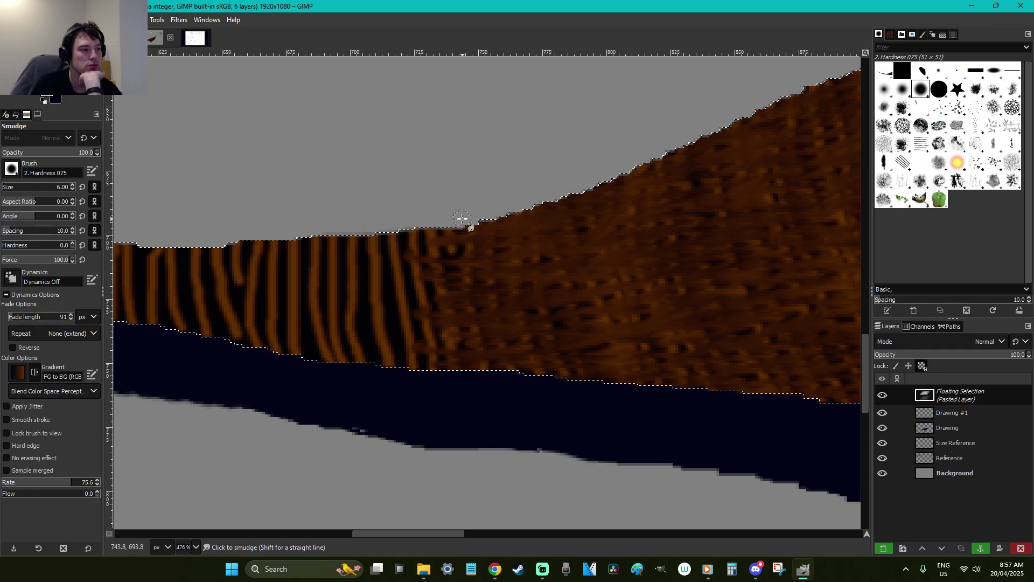
mouse_move(361, 233)
left_mouse_down()
mouse_move(399, 247)
mouse_move(501, 231)
mouse_move(447, 263)
mouse_move(403, 273)
mouse_move(415, 291)
mouse_move(401, 277)
mouse_move(380, 277)
mouse_move(393, 305)
mouse_move(447, 301)
mouse_move(435, 326)
mouse_move(451, 352)
mouse_move(383, 362)
mouse_move(434, 365)
mouse_move(467, 342)
mouse_move(375, 340)
mouse_move(446, 313)
mouse_move(381, 333)
left_mouse_up()
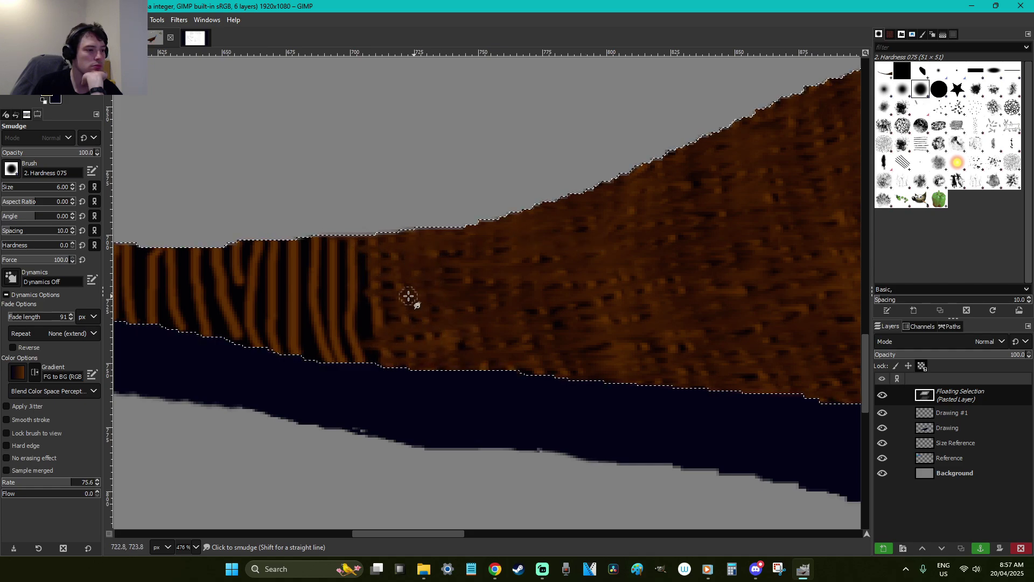
mouse_move(409, 333)
left_mouse_down()
mouse_move(422, 312)
mouse_move(363, 291)
mouse_move(425, 290)
left_mouse_up()
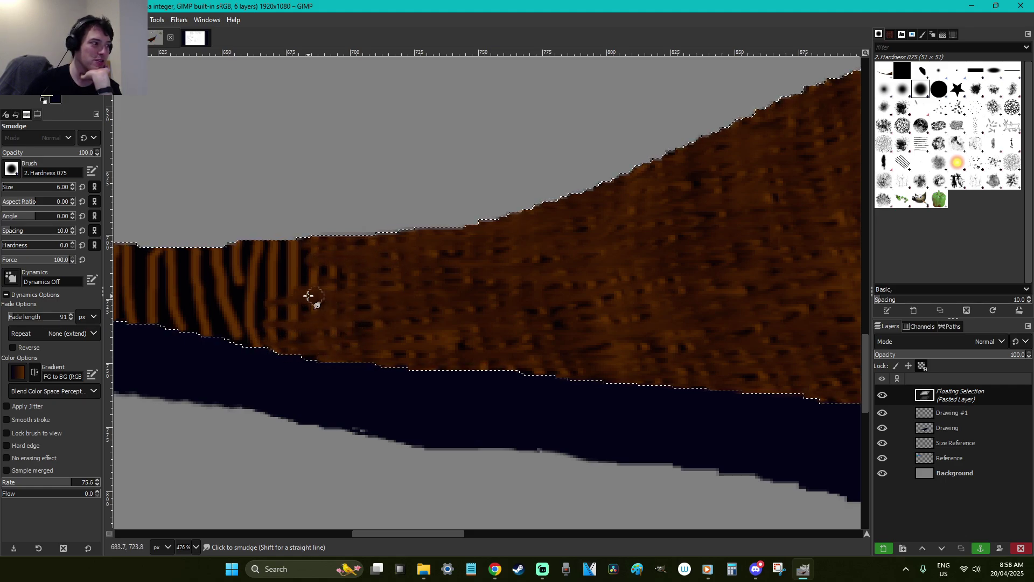
left_click_drag(426, 535, 373, 537)
key("ctrl+s")
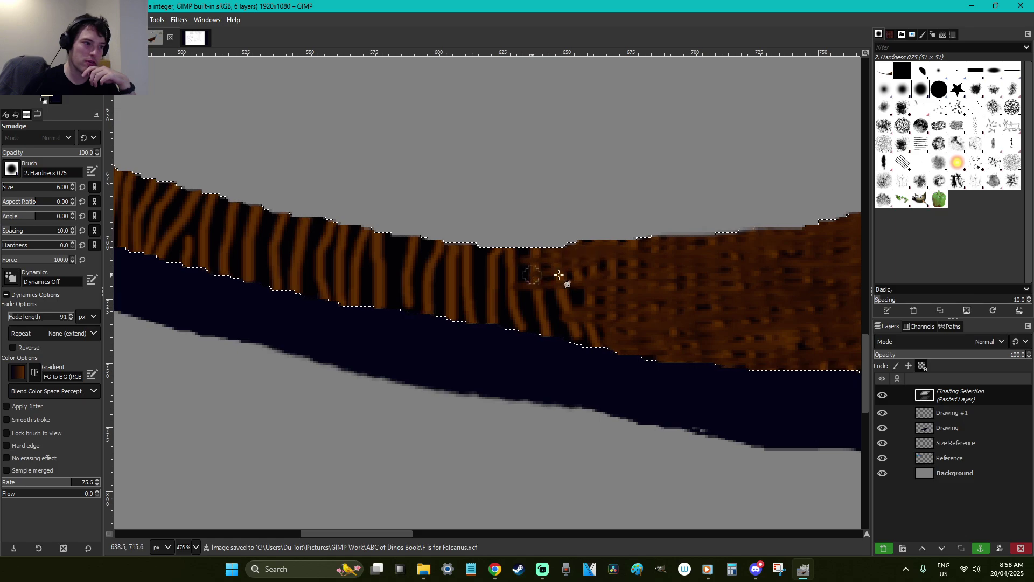
Undo the last smudge stroke and blend the stripes along the middle of the tail into the feather texture
key("ctrl+z")
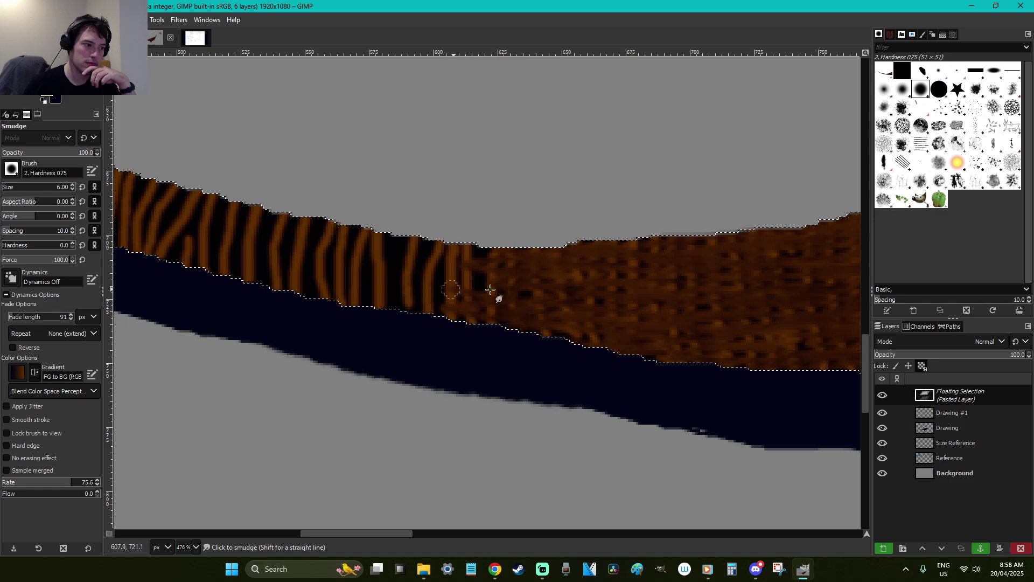
mouse_move(406, 303)
left_mouse_down()
mouse_move(463, 280)
mouse_move(383, 251)
left_mouse_up()
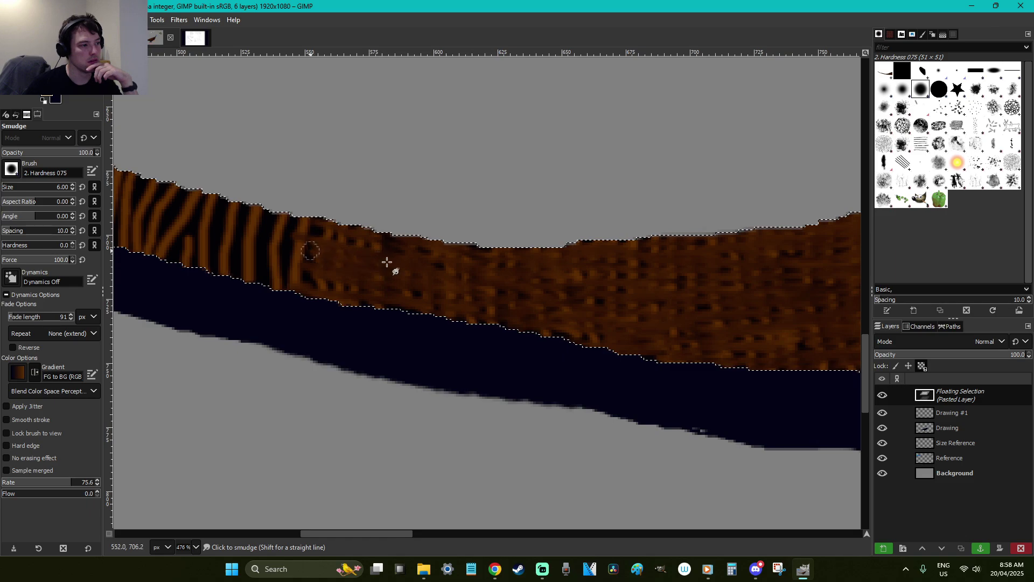
mouse_move(323, 293)
left_mouse_down()
mouse_move(266, 275)
mouse_move(261, 261)
mouse_move(354, 262)
mouse_move(277, 244)
mouse_move(290, 218)
left_mouse_up()
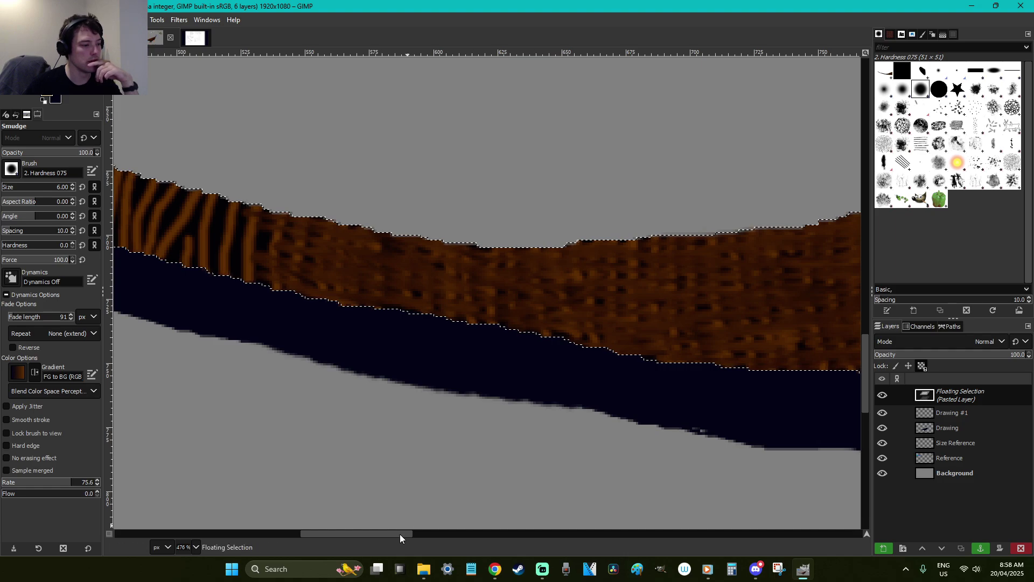
left_click_drag(399, 533, 351, 522)
mouse_move(525, 237)
left_mouse_down()
mouse_move(612, 279)
mouse_move(535, 266)
mouse_move(574, 244)
mouse_move(565, 266)
mouse_move(489, 212)
mouse_move(575, 217)
mouse_move(537, 250)
left_mouse_up()
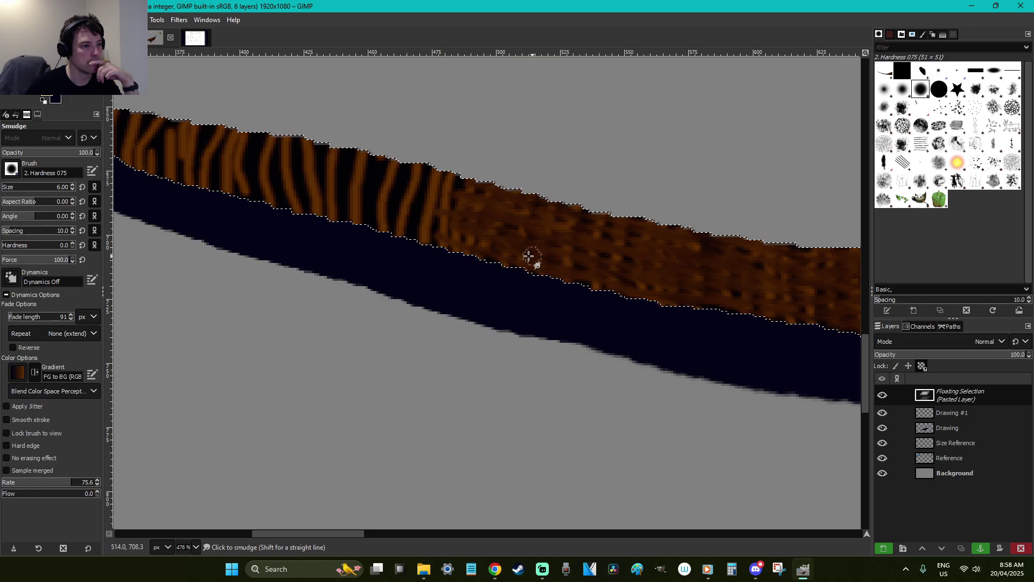
left_click_drag(469, 207, 404, 179)
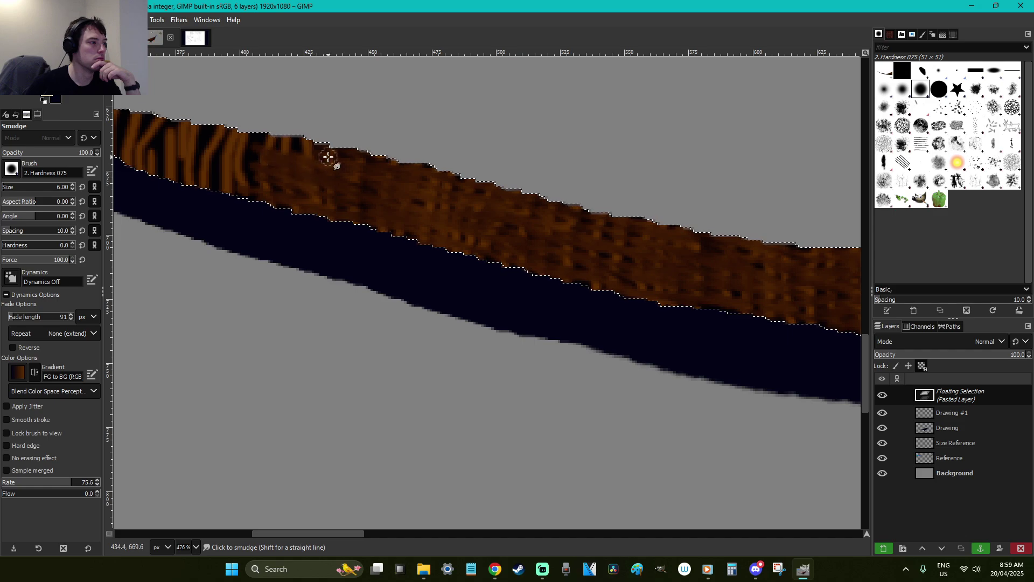
Smudge the stripes on the thin, upward-curving part of the tail into the brown mottled texture
scroll(353, 531, "left", 5)
scroll(397, 383, "up", 3)
mouse_move(567, 310)
left_mouse_down()
mouse_move(534, 298)
mouse_move(563, 295)
mouse_move(553, 283)
mouse_move(508, 265)
mouse_move(586, 254)
mouse_move(565, 272)
mouse_move(487, 253)
mouse_move(550, 268)
mouse_move(579, 291)
mouse_move(561, 303)
mouse_move(489, 300)
mouse_move(562, 299)
mouse_move(485, 290)
mouse_move(530, 283)
mouse_move(512, 250)
left_mouse_up()
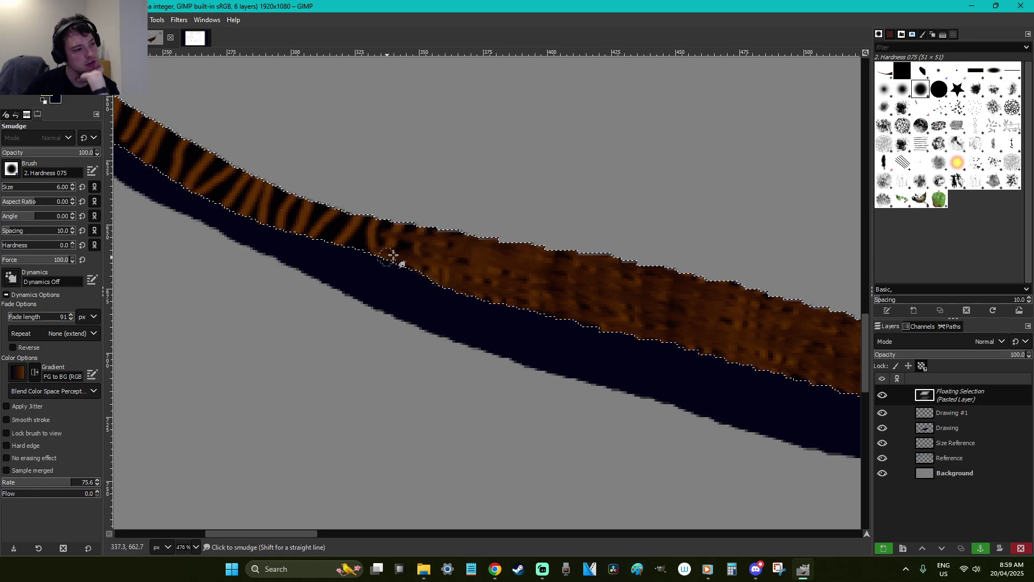
left_click_drag(403, 227, 392, 253)
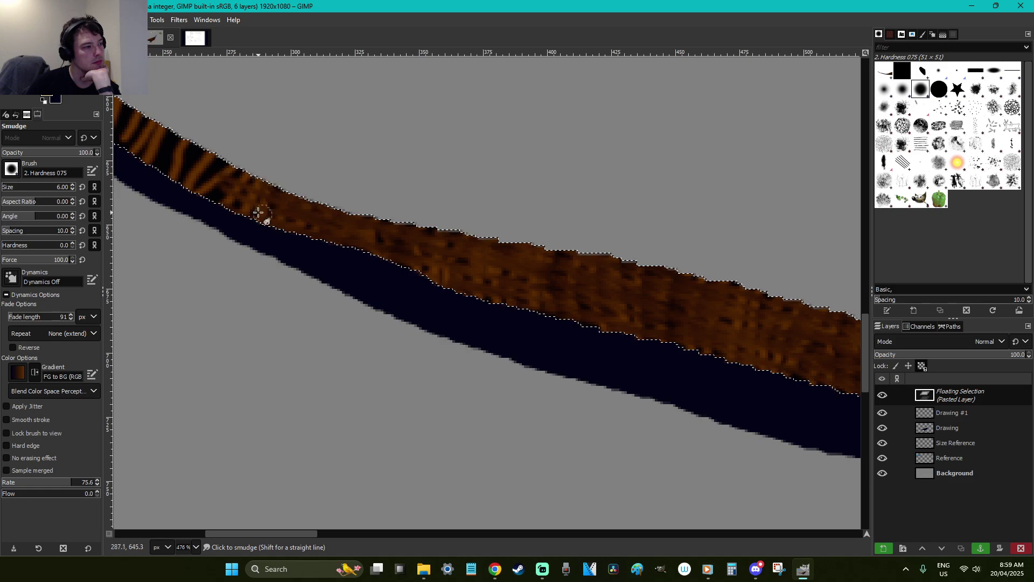
mouse_move(275, 209)
left_mouse_down()
mouse_move(242, 209)
mouse_move(182, 171)
mouse_move(201, 167)
mouse_move(216, 180)
mouse_move(226, 167)
mouse_move(245, 186)
mouse_move(186, 167)
left_mouse_up()
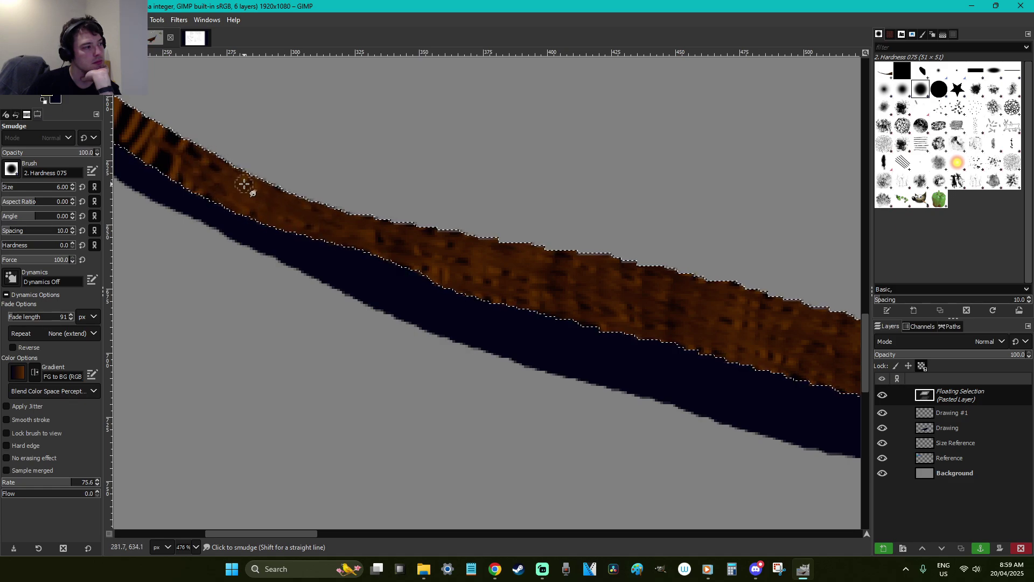
Smudge the last stripes out to the tail tip to complete the tail's mottled feather pattern
scroll(233, 199, "up", 3)
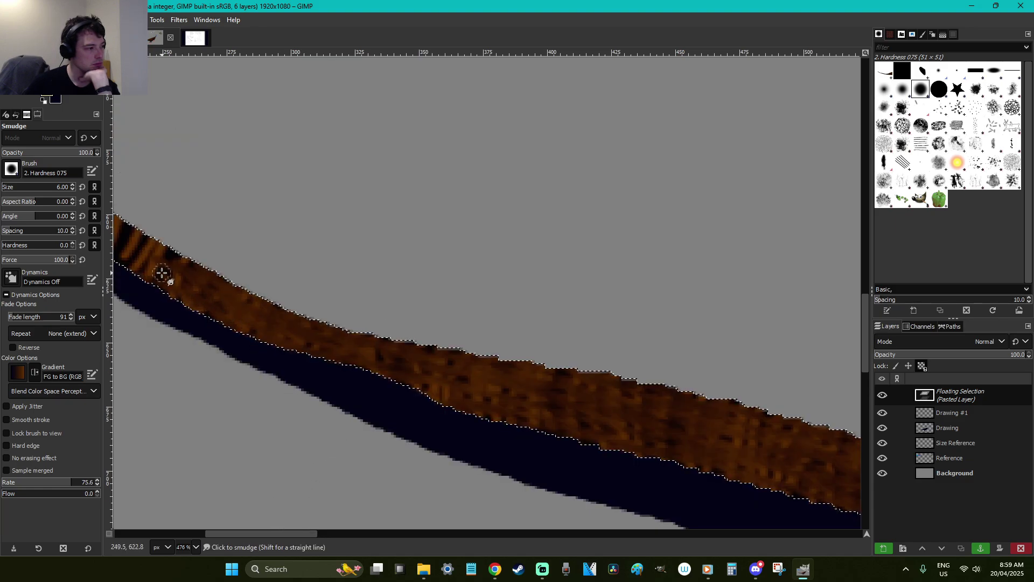
left_click_drag(305, 534, 263, 518)
scroll(323, 485, "up", 5)
scroll(324, 485, "left", 2)
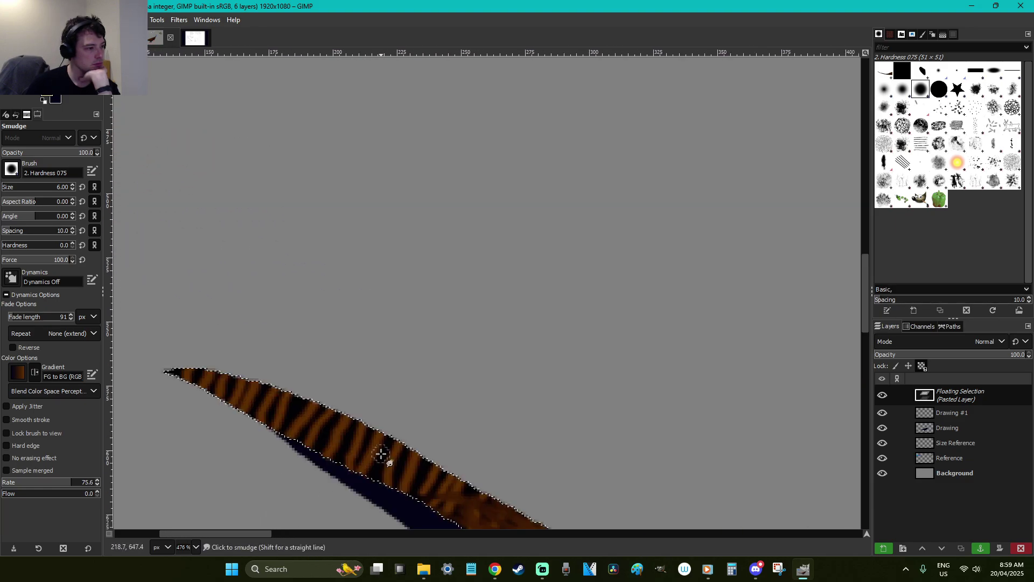
scroll(386, 454, "down", 3)
left_click_drag(416, 347, 474, 369)
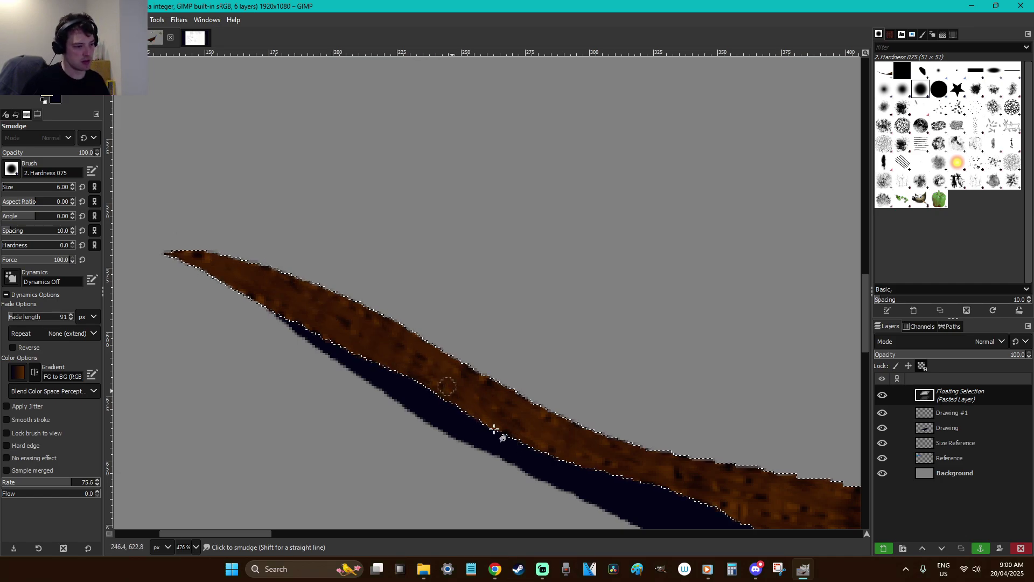
Deselect to anchor the pasted feather pattern onto the Drawing #1 layer and save the image
key("r")
left_click(571, 339)
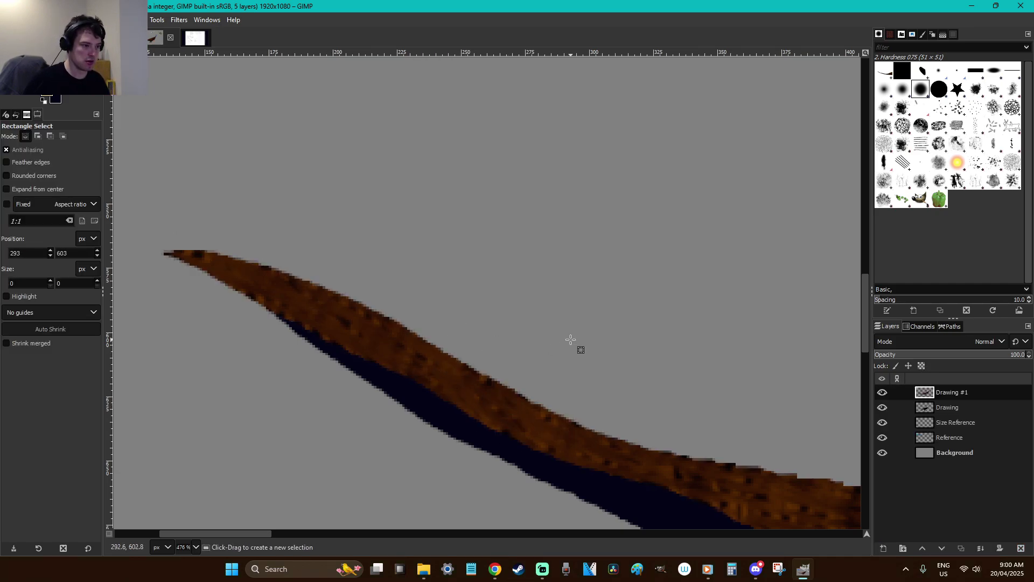
key("shift+ctrl+j")
key("ctrl+s")
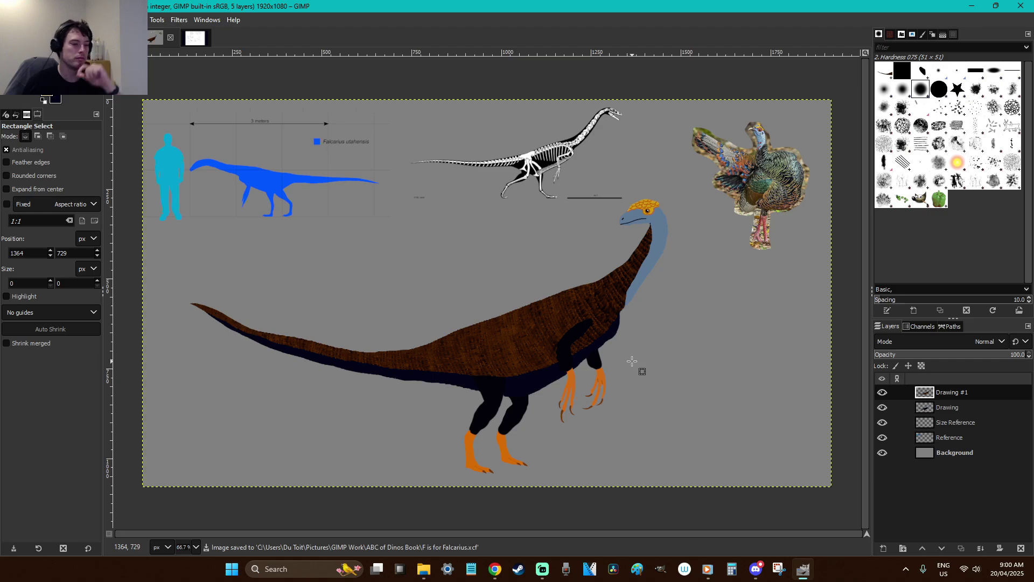
Copy an elliptical patch of the feather texture near the shoulder and choose it as the Paintbrush's clipboard brush
key("z")
left_click_drag(649, 402, 492, 268)
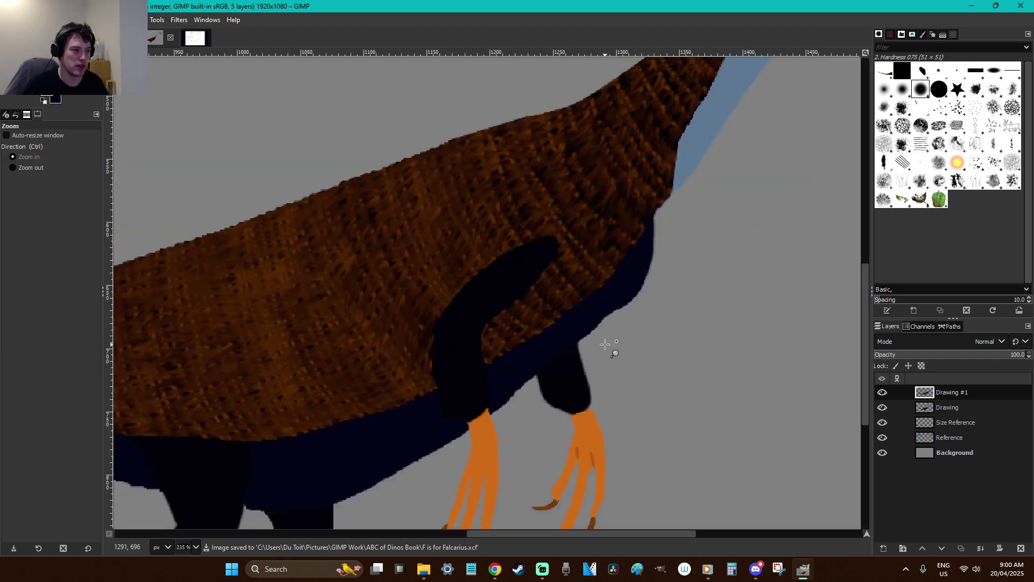
key("e")
left_click_drag(562, 211, 510, 168)
key("ctrl+c")
key("ctrl+shift+a")
key("p")
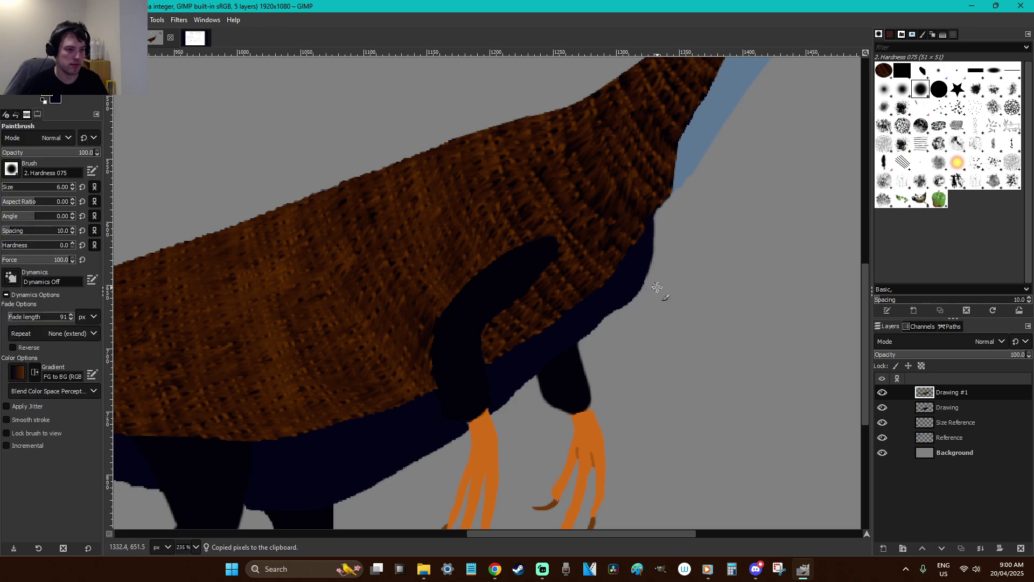
left_click(884, 70)
Try the clipboard brush on the empty background at hardness 100 and 46, restoring hardness 100 and undoing the strokes
mouse_move(796, 200)
left_mouse_down()
mouse_move(768, 260)
mouse_move(714, 324)
left_mouse_up()
key("ctrl+z")
left_click_drag(673, 374, 786, 229)
key("ctrl+z")
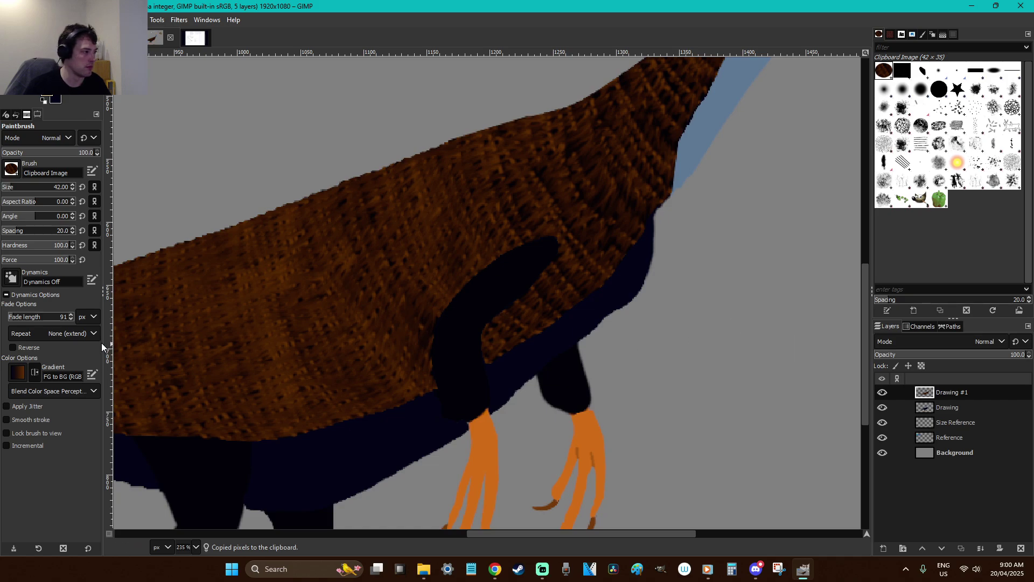
left_click(33, 245)
left_click_drag(674, 431, 785, 307)
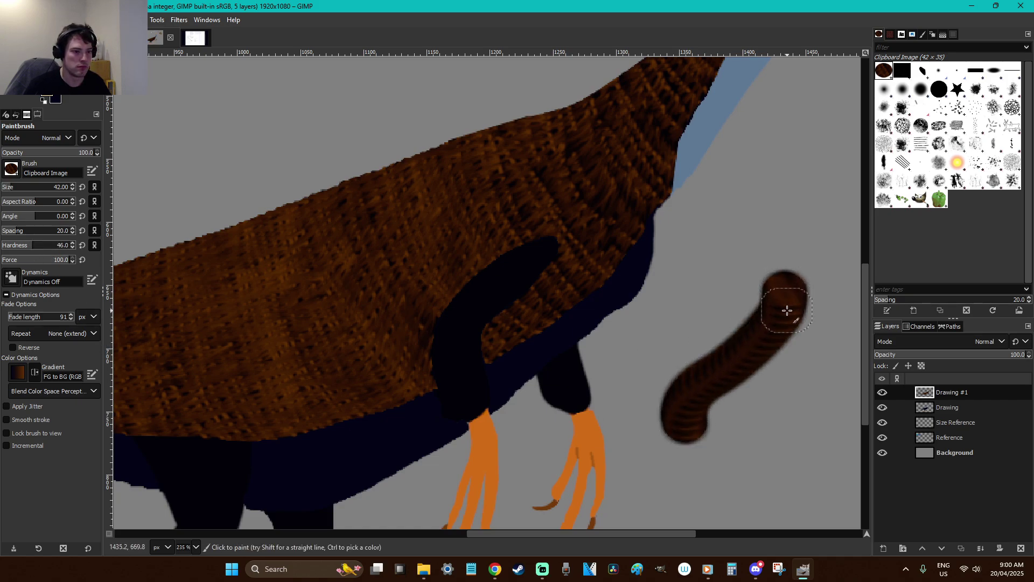
key("ctrl+z")
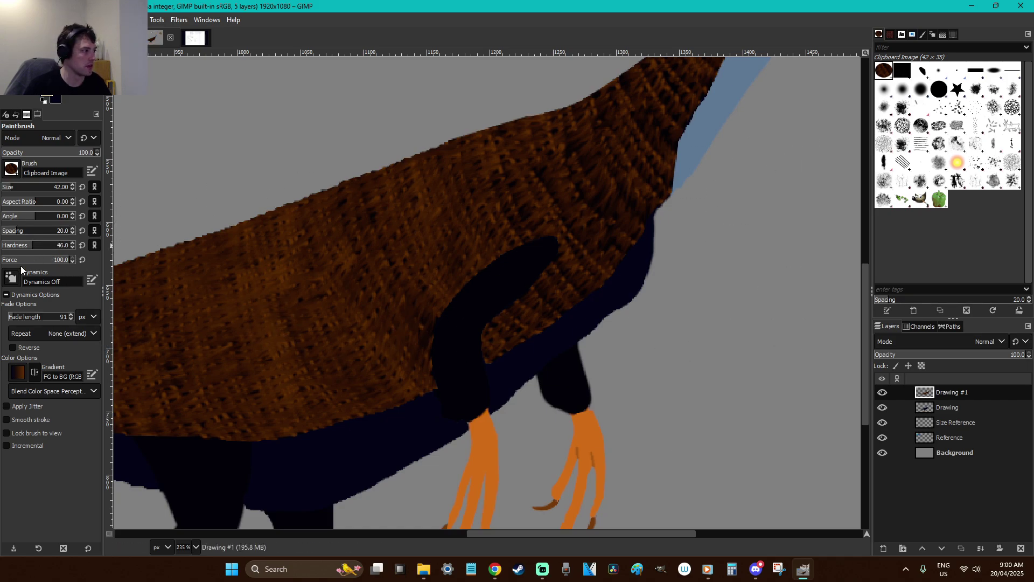
left_click_drag(32, 245, 268, 295)
mouse_move(786, 299)
left_mouse_down()
mouse_move(692, 404)
mouse_move(814, 247)
left_mouse_up()
key("ctrl+z")
key("ctrl+z")
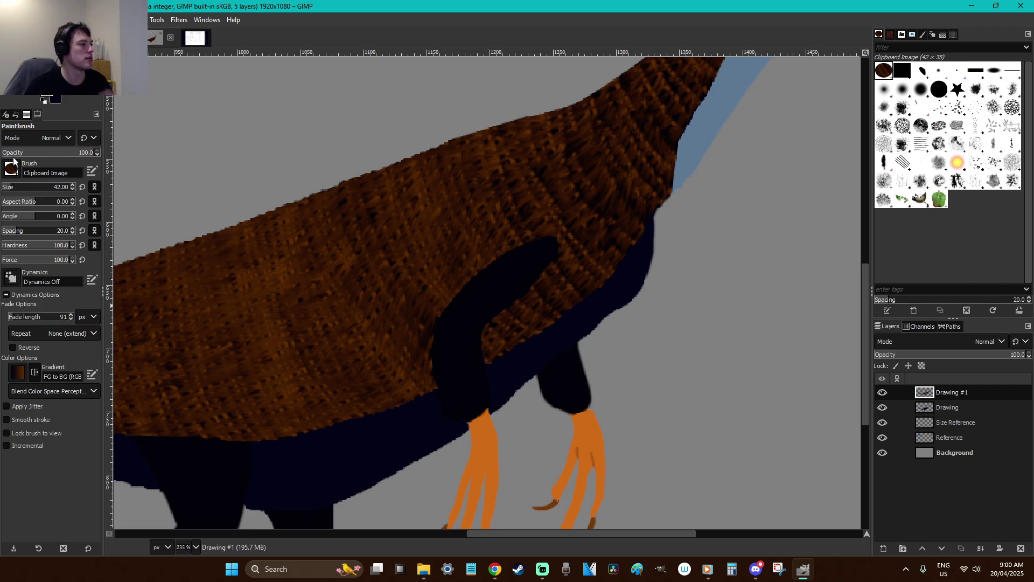
Set the brush dynamics to Track Direction and try texture strokes on the background and along the near arm, undoing both
left_click(10, 285)
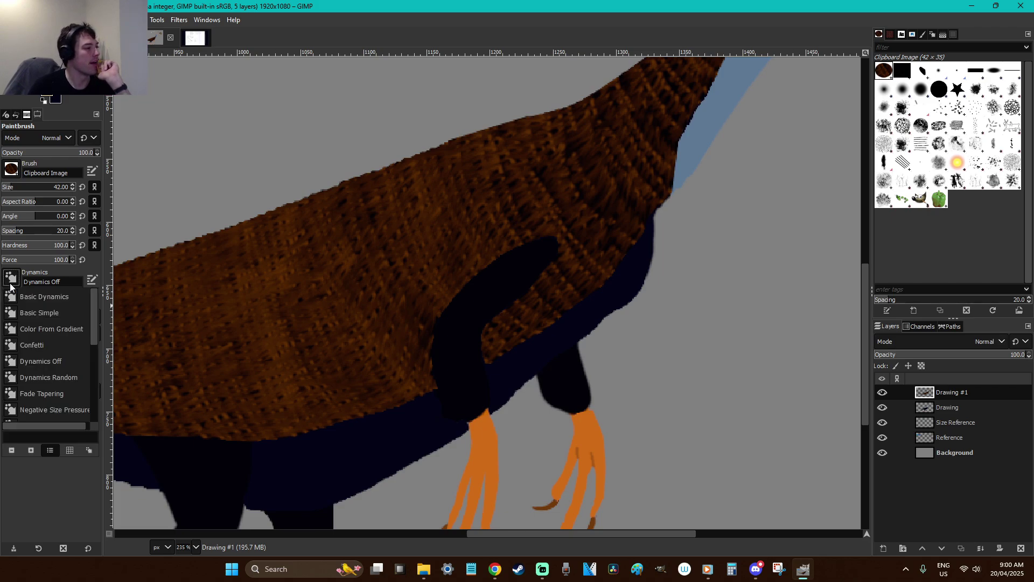
left_click_drag(93, 327, 85, 402)
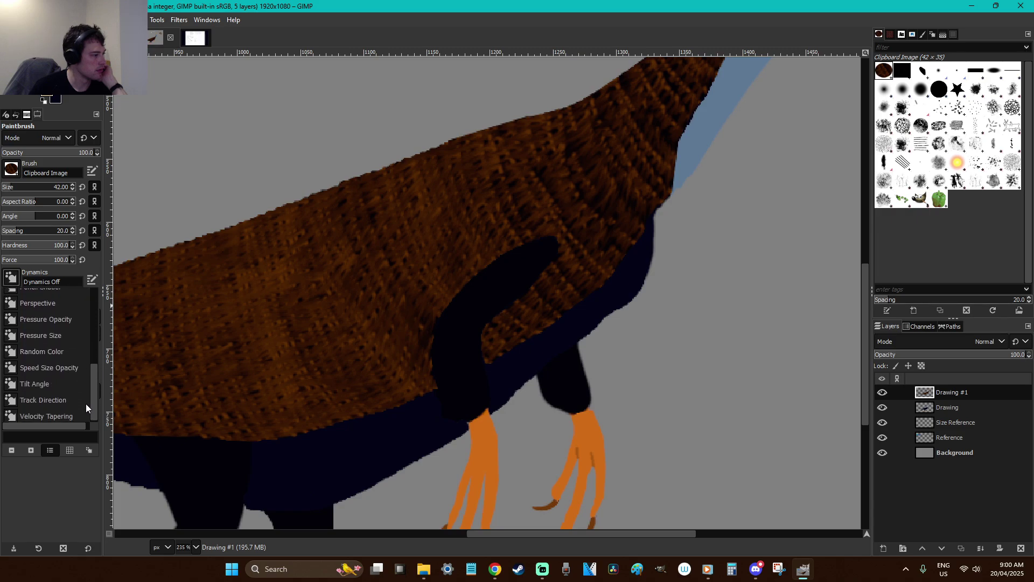
left_click(49, 398)
mouse_move(665, 401)
left_mouse_down()
mouse_move(674, 361)
mouse_move(769, 253)
left_mouse_up()
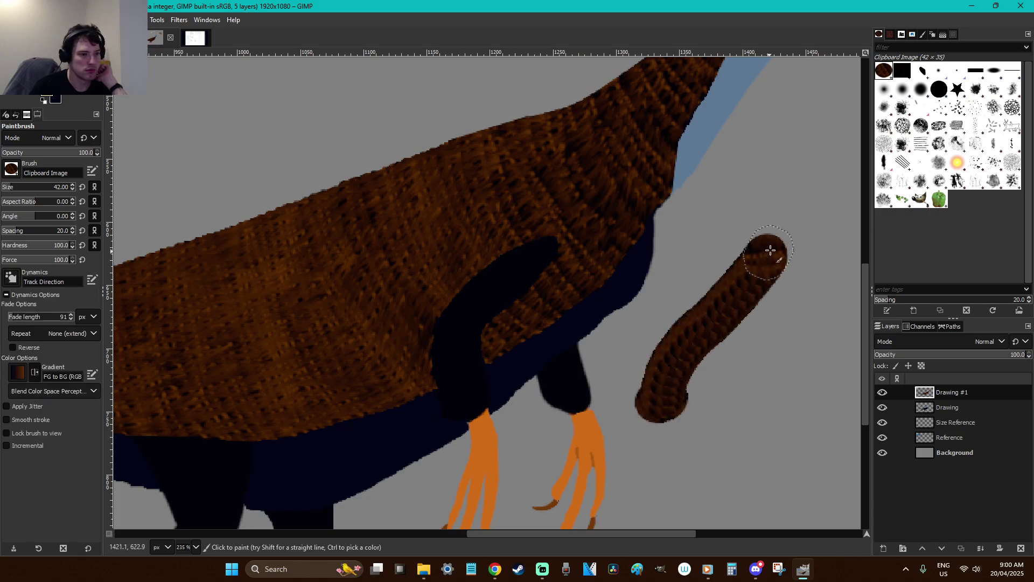
key("ctrl+z")
mouse_move(460, 410)
left_mouse_down()
mouse_move(454, 349)
mouse_move(473, 305)
mouse_move(555, 241)
left_mouse_up()
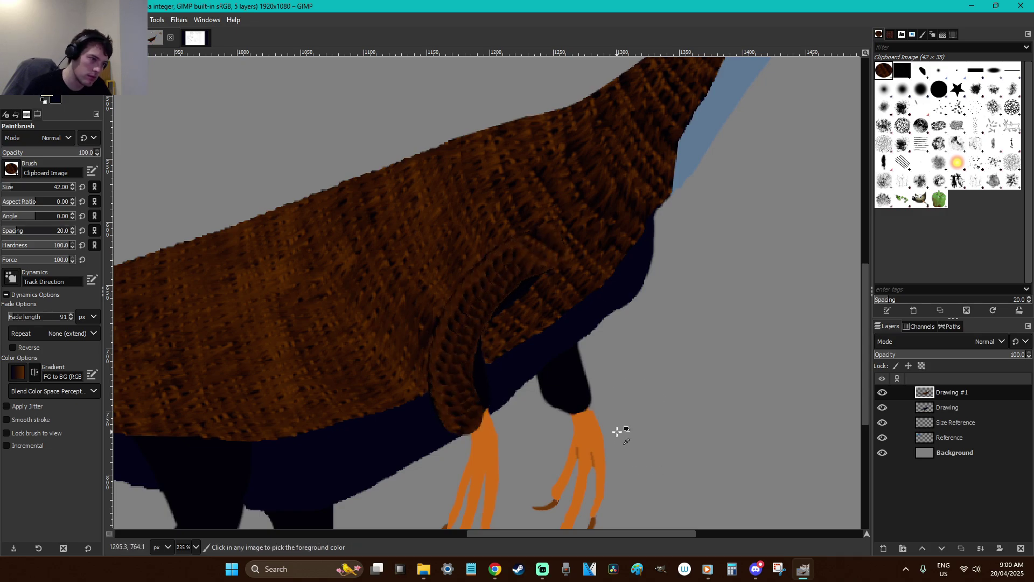
key("ctrl+z")
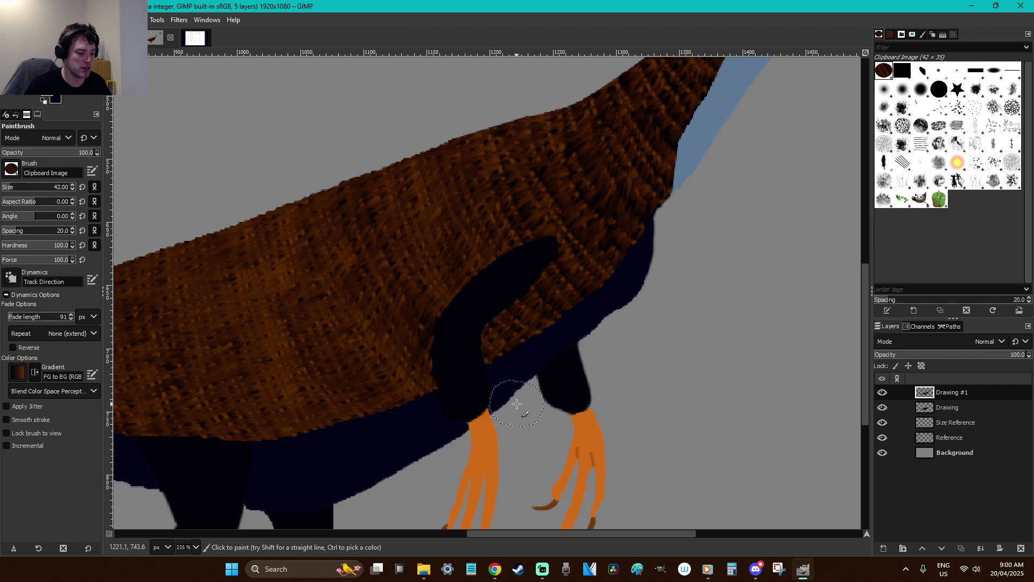
Try outlining the far upper arm with a wide freehand selection, painting it with the feather texture, and deselecting
key("f")
mouse_move(536, 374)
left_mouse_down()
mouse_move(592, 337)
mouse_move(669, 445)
mouse_move(536, 455)
mouse_move(522, 397)
mouse_move(537, 370)
left_mouse_up()
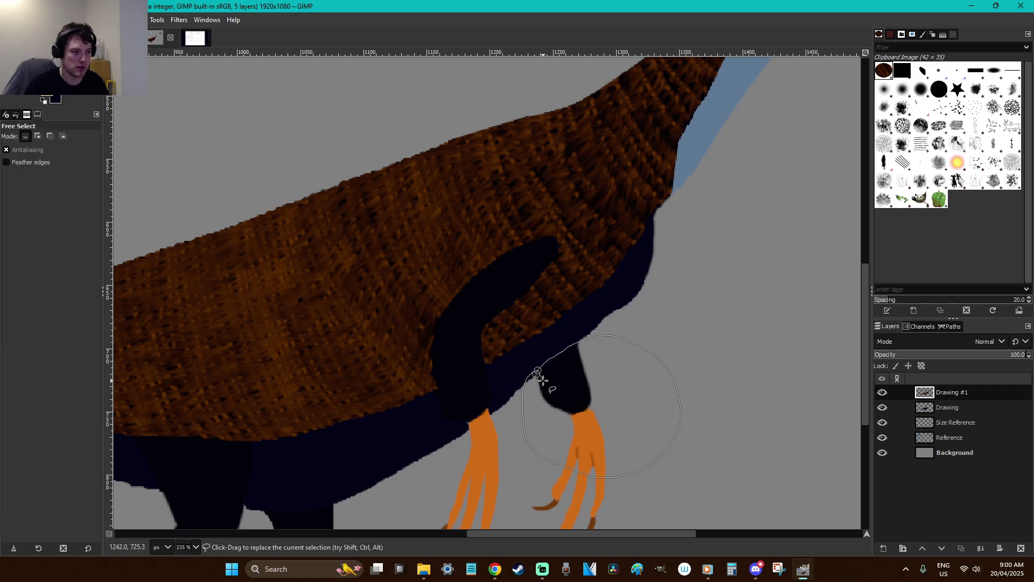
left_click(550, 387)
key("p")
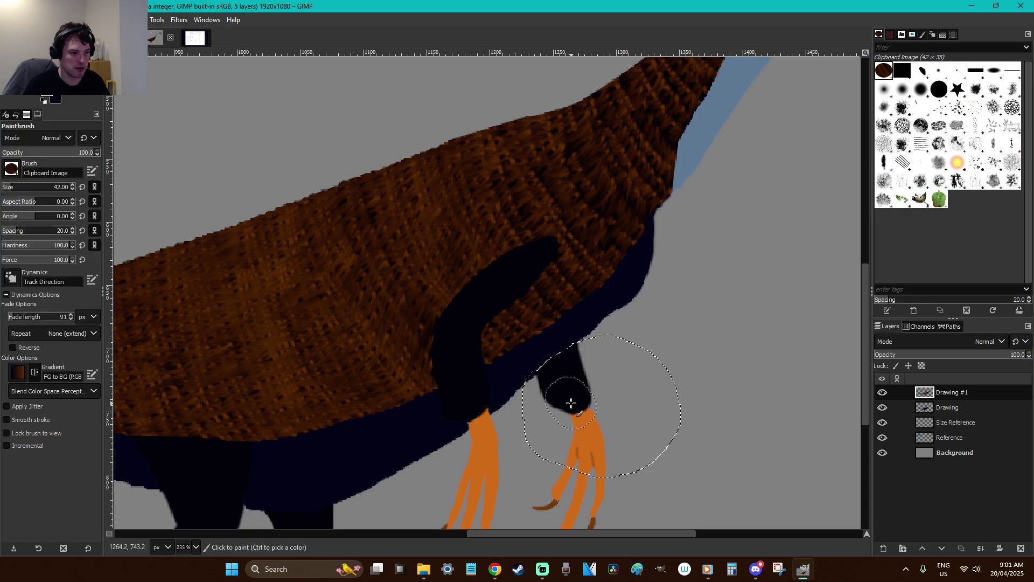
mouse_move(566, 399)
left_mouse_down()
mouse_move(559, 364)
mouse_move(573, 364)
mouse_move(574, 395)
mouse_move(577, 382)
mouse_move(566, 335)
left_mouse_up()
key("r")
left_click(487, 384)
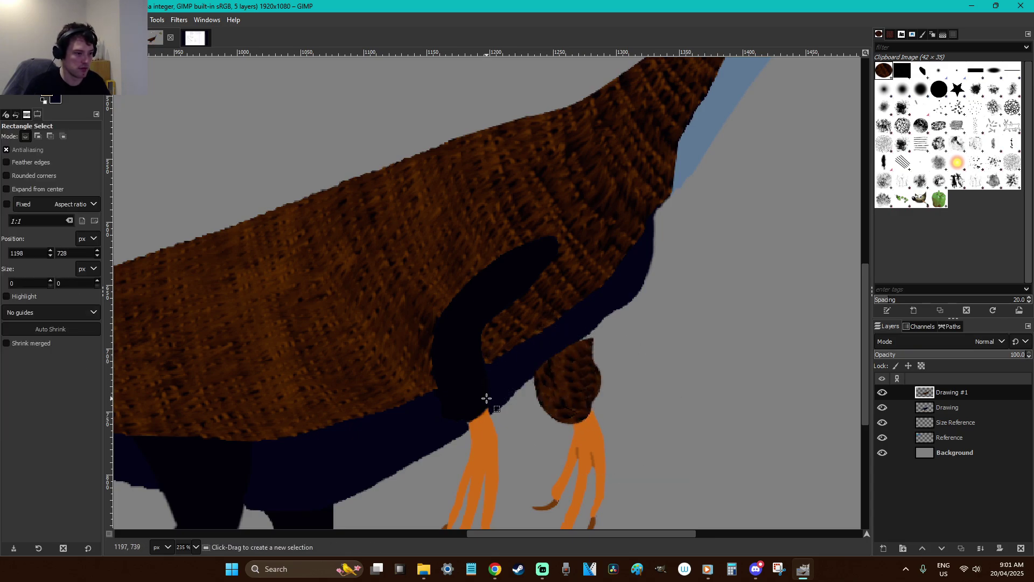
Try a texture stroke on the near arm and undo the painting on both arms
key("p")
mouse_move(472, 406)
left_mouse_down()
mouse_move(464, 374)
mouse_move(481, 366)
left_mouse_up()
key("ctrl+z")
key("ctrl+z")
key("ctrl+z")
key("ctrl+z")
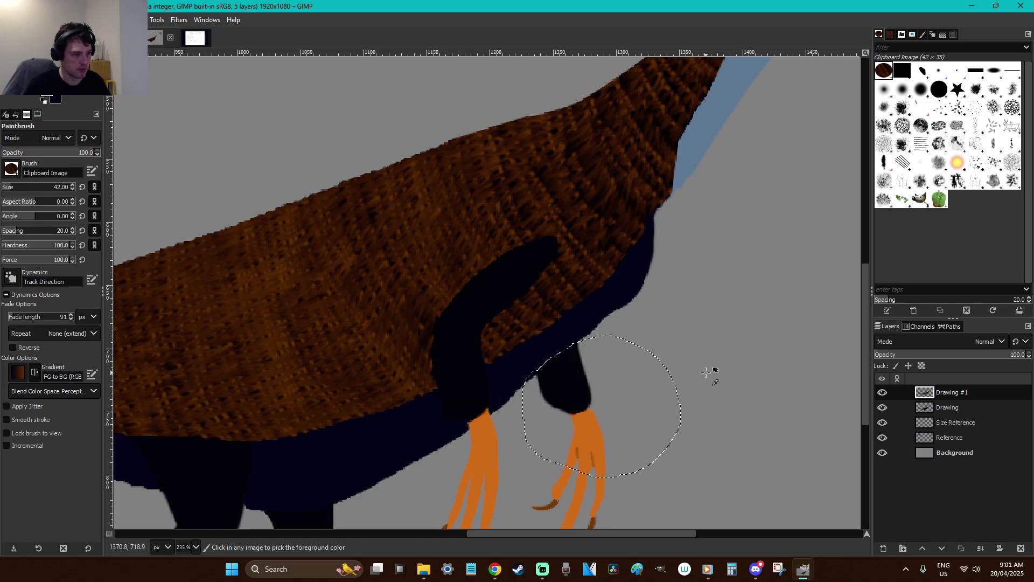
Replace the selection with a tighter freehand outline around the dark far upper arm below the chest
key("r")
left_click(677, 370)
key("f")
left_click_drag(586, 335, 540, 370)
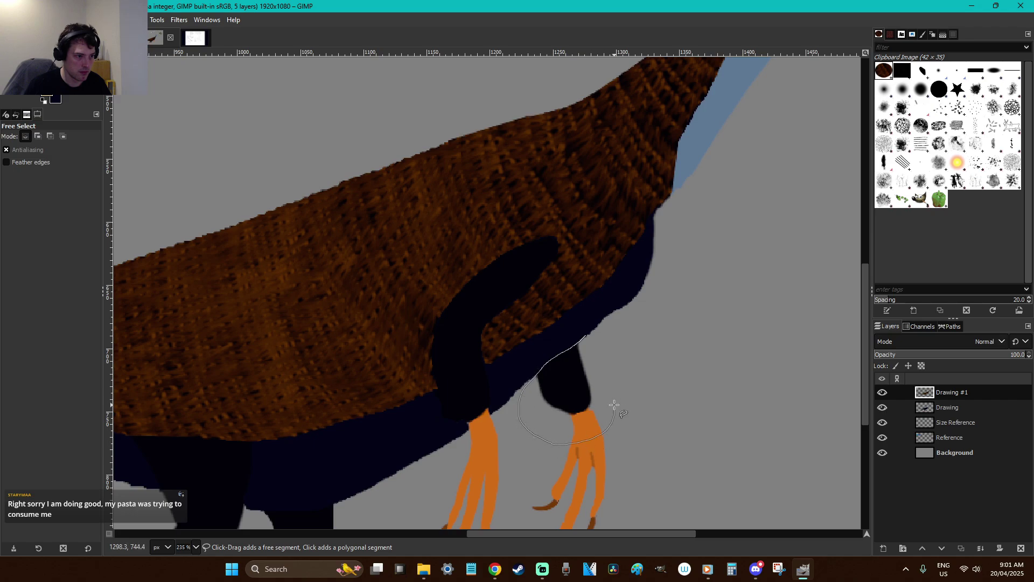
key("Return")
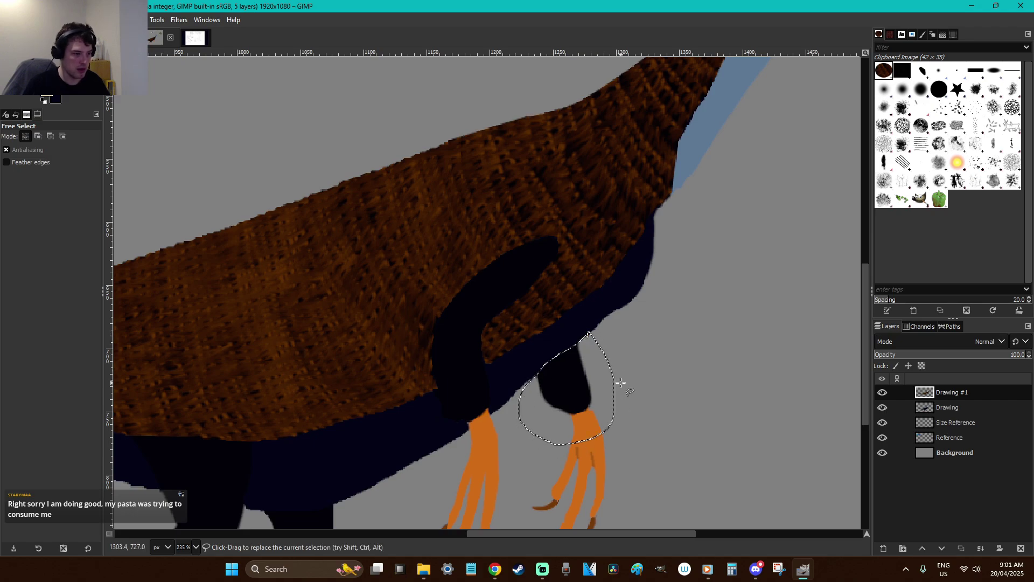
Try painting the feather texture over the far upper arm, then over the near arm up to the shoulder without a selection
key("p")
mouse_move(569, 395)
left_mouse_down()
mouse_move(555, 393)
mouse_move(561, 350)
mouse_move(491, 392)
left_mouse_up()
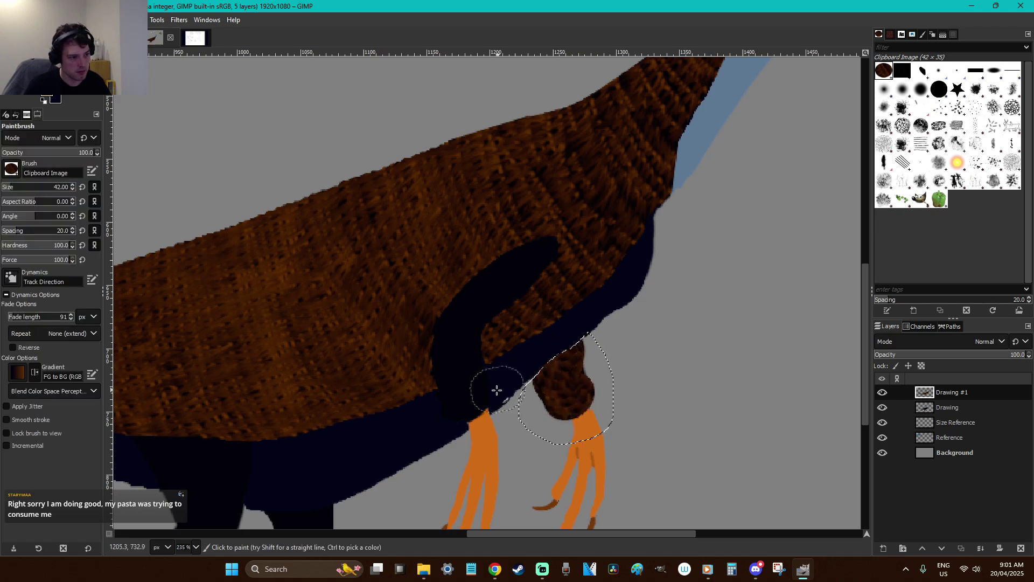
key("r")
left_click(464, 403)
key("p")
mouse_move(461, 404)
left_mouse_down()
mouse_move(450, 354)
mouse_move(462, 318)
mouse_move(554, 238)
left_mouse_up()
mouse_move(484, 392)
left_mouse_down()
mouse_move(470, 335)
mouse_move(517, 276)
mouse_move(507, 295)
left_mouse_up()
mouse_move(453, 389)
left_mouse_down()
mouse_move(468, 296)
mouse_move(554, 237)
left_mouse_up()
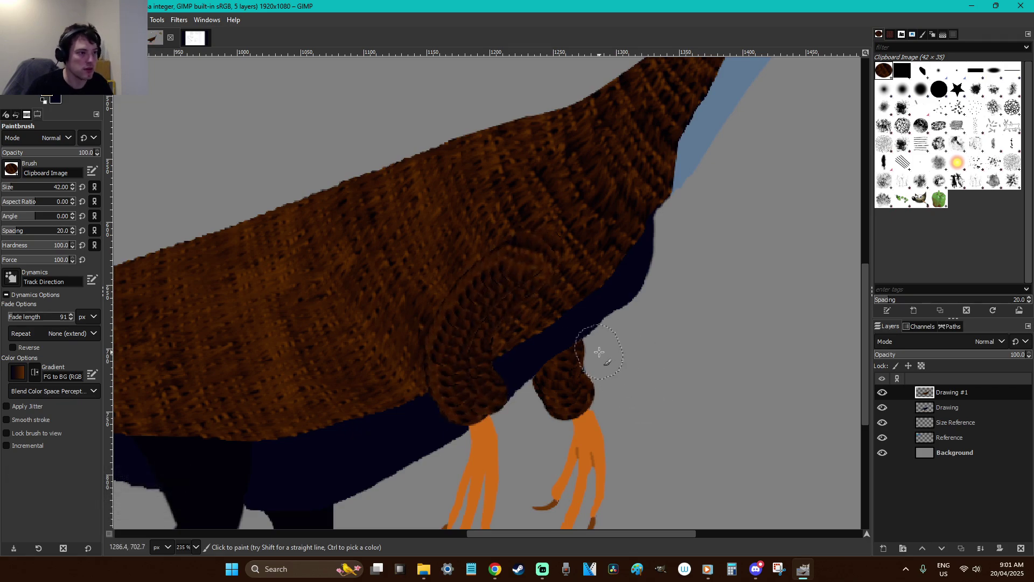
Try smudging the near arm's texture with the 2. Hardness 075 brush at size 24 and hardness 0
key("z")
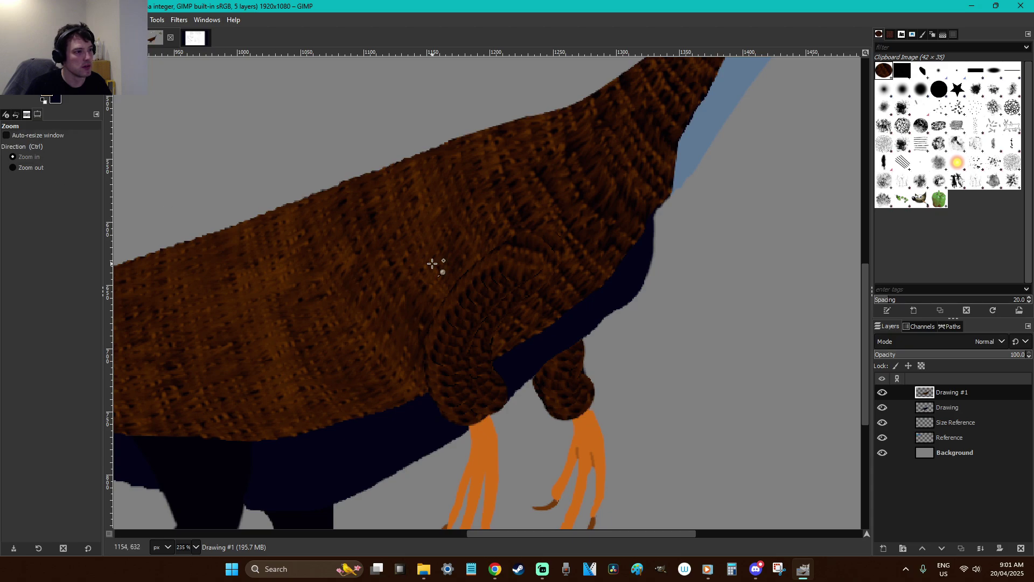
key("s")
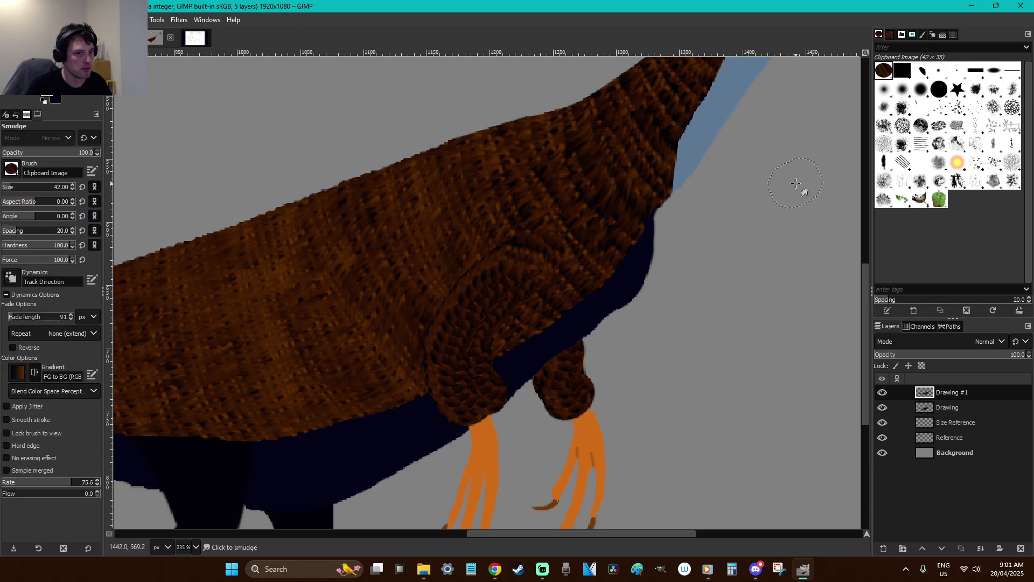
left_click(920, 89)
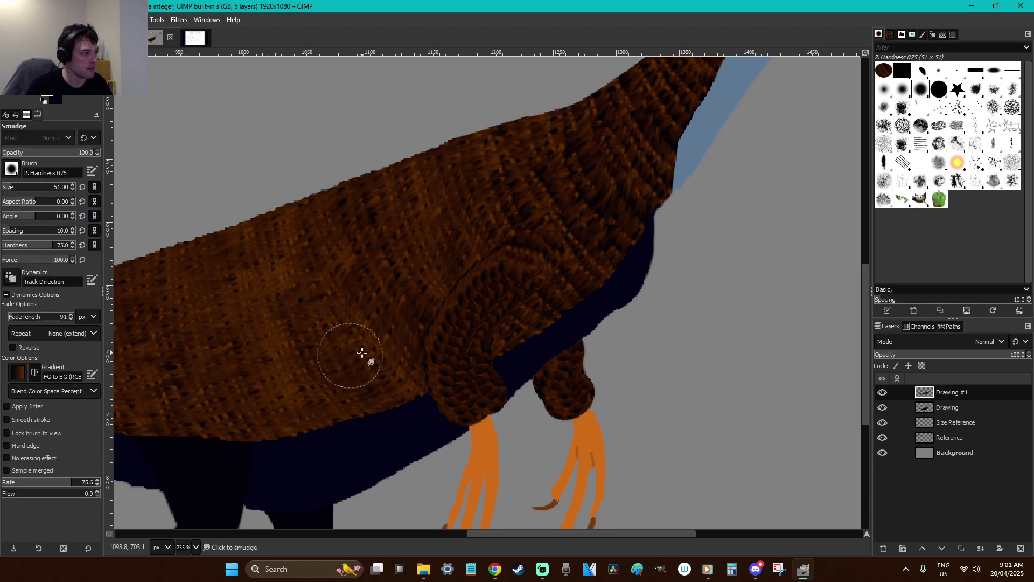
mouse_move(469, 332)
left_mouse_down()
mouse_move(492, 286)
mouse_move(496, 307)
left_mouse_up()
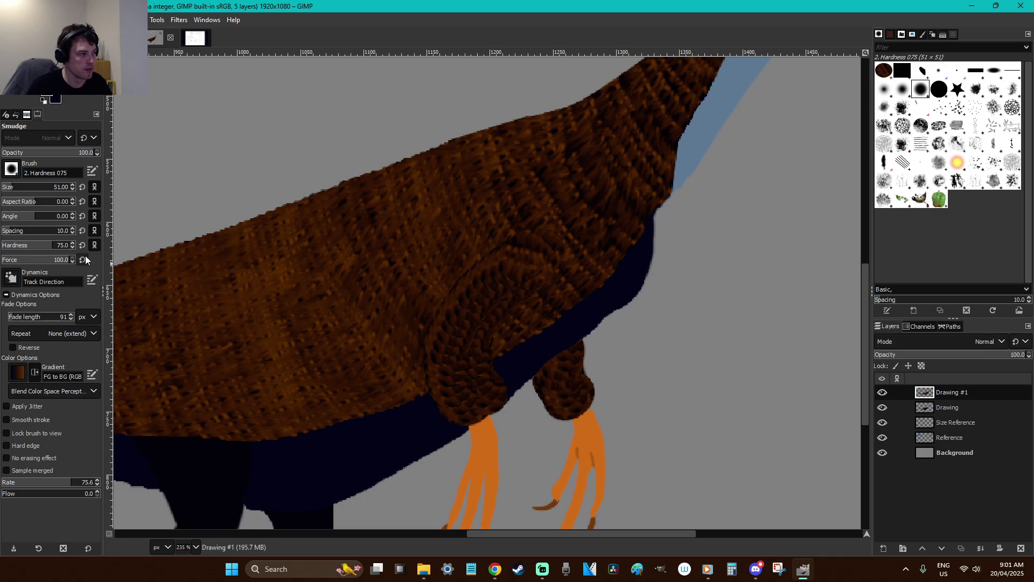
left_click_drag(11, 248, 1, 248)
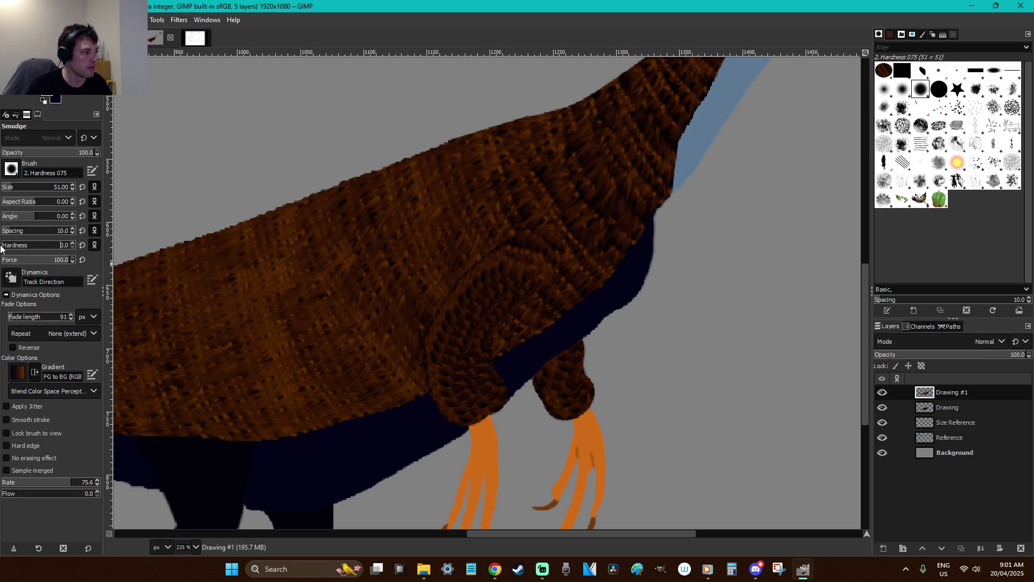
left_click_drag(7, 189, 2, 188)
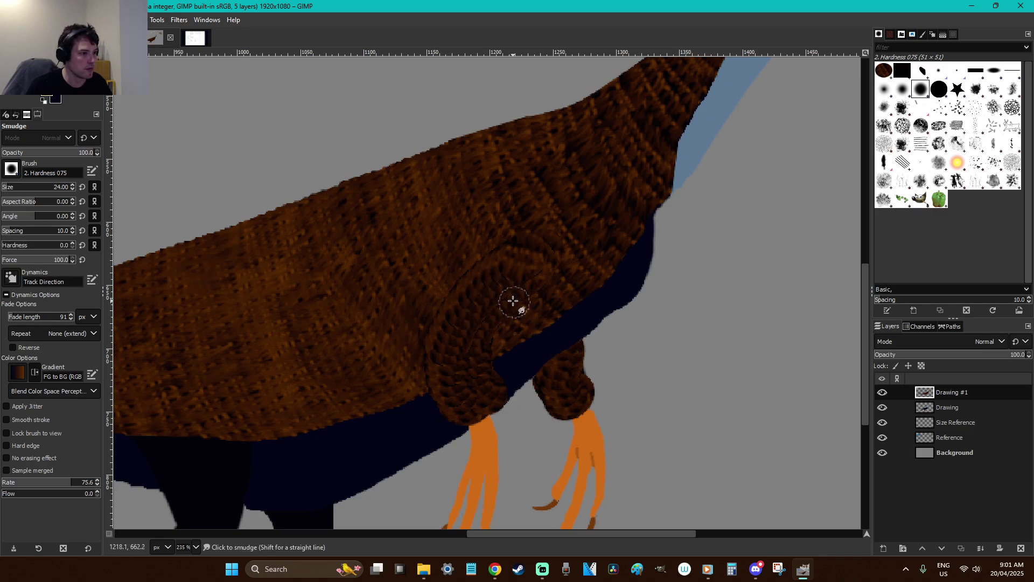
left_click_drag(467, 299, 479, 364)
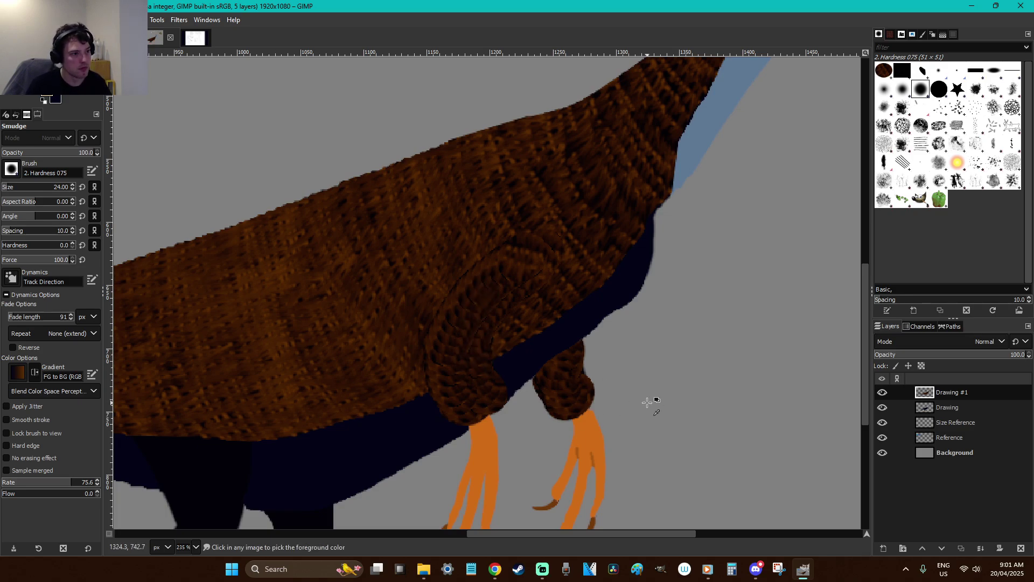
Undo the smudging and the texture strokes on both arms, back to the far upper arm's selection
key("ctrl+z")
key("ctrl+z")
key("ctrl+z")
key("ctrl+z")
key("ctrl+z")
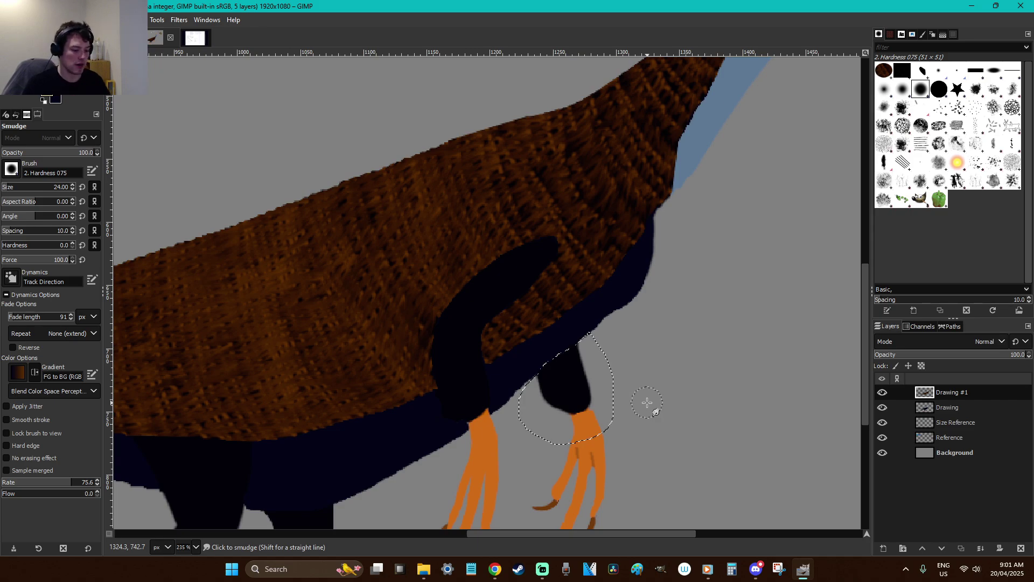
Paint the feather texture over the selected far upper arm with the clipboard brush at spacing 38, and clear the selection
left_click(884, 70)
key("p")
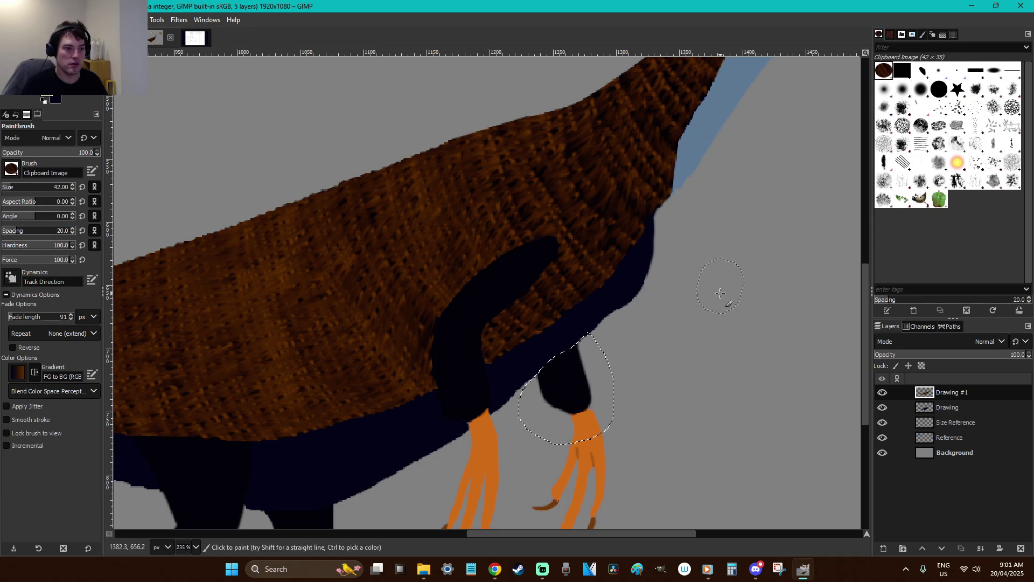
left_click(27, 231)
mouse_move(579, 418)
left_mouse_down()
mouse_move(558, 393)
mouse_move(568, 326)
left_mouse_up()
key("ctrl+shift+a")
key("f")
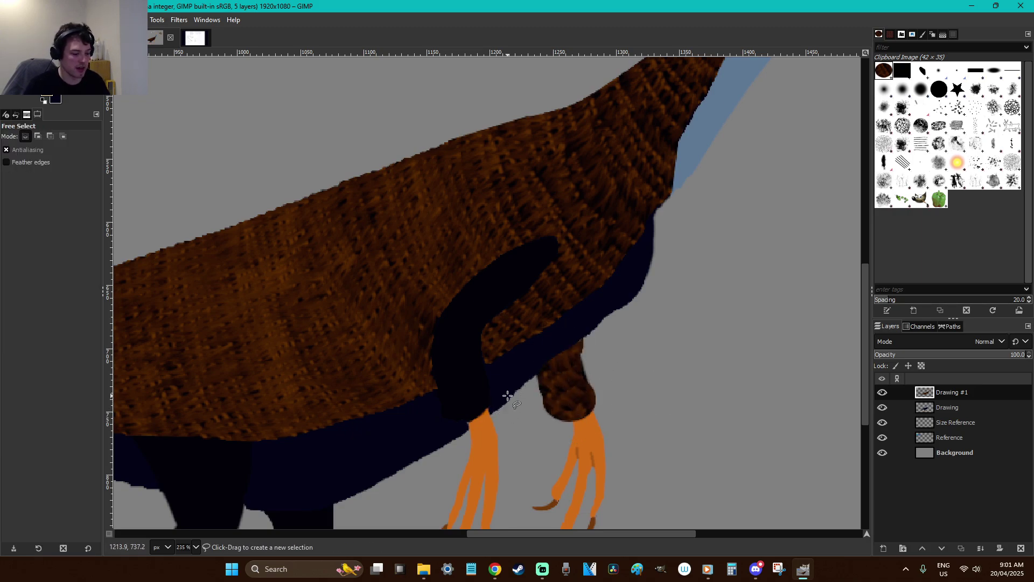
Paint overlapping feather texture strokes over the dark near arm from the wrist up to the shoulder
key("p")
left_click(470, 397)
mouse_move(471, 398)
left_mouse_down()
mouse_move(459, 362)
mouse_move(471, 323)
mouse_move(543, 248)
left_mouse_up()
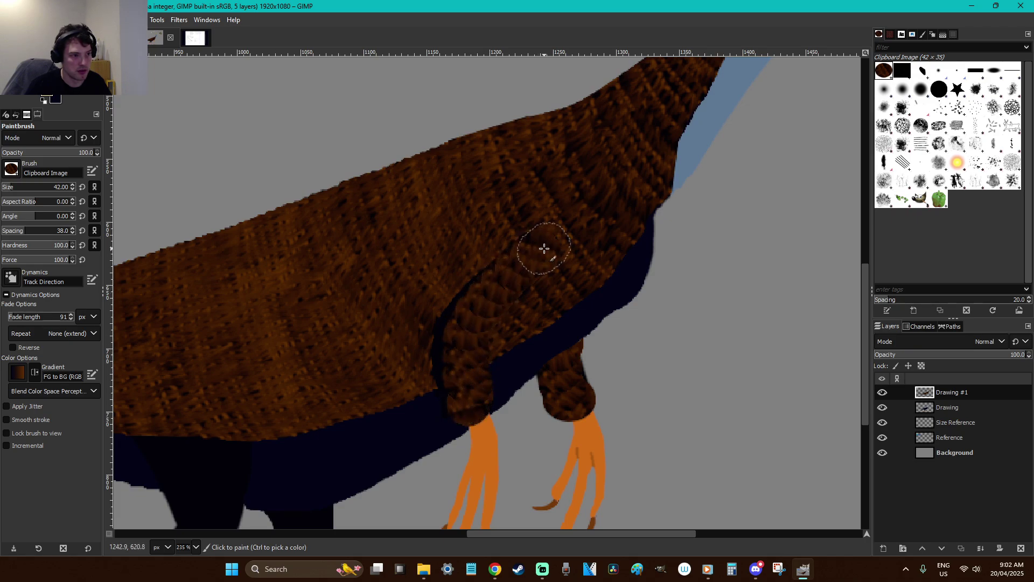
mouse_move(446, 406)
left_mouse_down()
mouse_move(453, 327)
mouse_move(496, 276)
left_mouse_up()
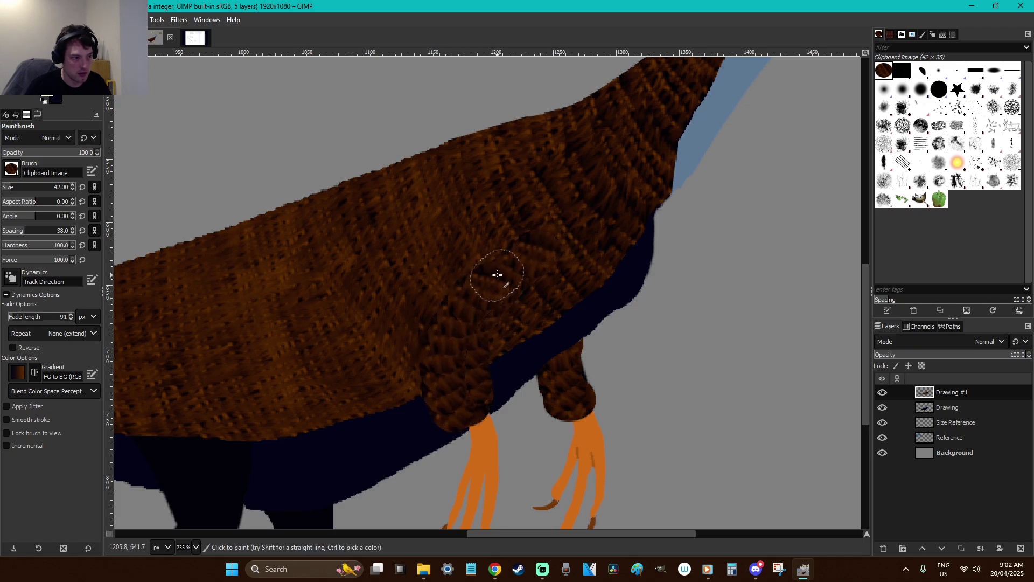
Try smudging the near arm's feather texture with the 2. Hardness 075 brush at size 14 and hardness 0
key("z")
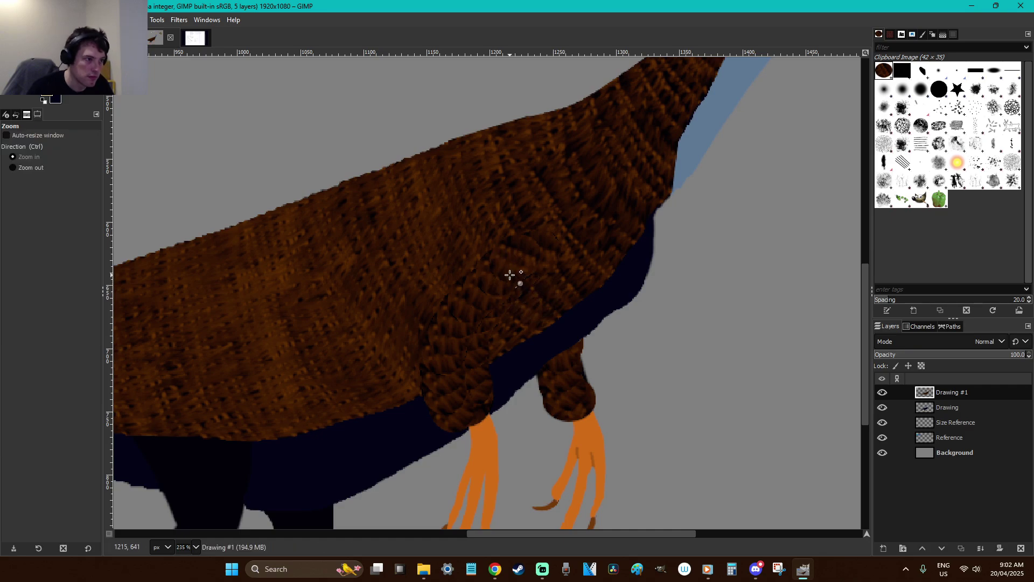
key("s")
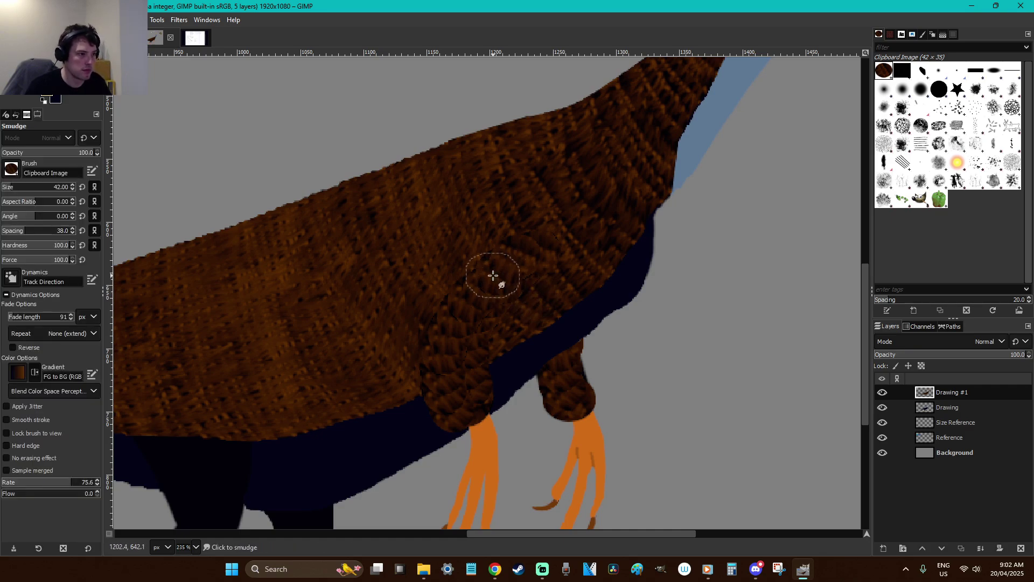
left_click(913, 89)
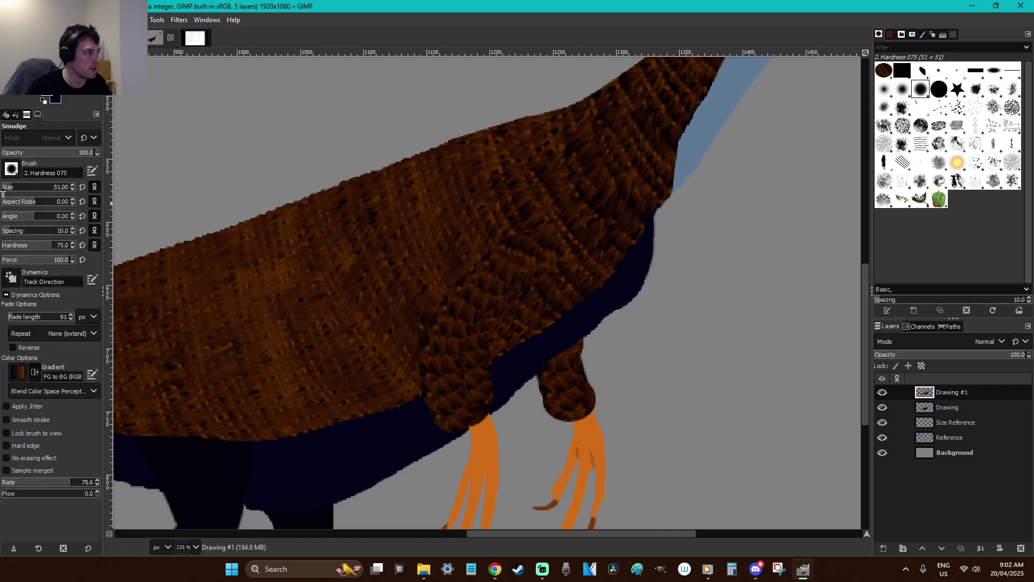
mouse_move(494, 286)
left_mouse_down()
mouse_move(501, 266)
mouse_move(479, 273)
mouse_move(483, 297)
mouse_move(474, 277)
mouse_move(435, 329)
left_mouse_up()
mouse_move(427, 372)
left_mouse_down()
mouse_move(431, 418)
mouse_move(444, 433)
left_mouse_up()
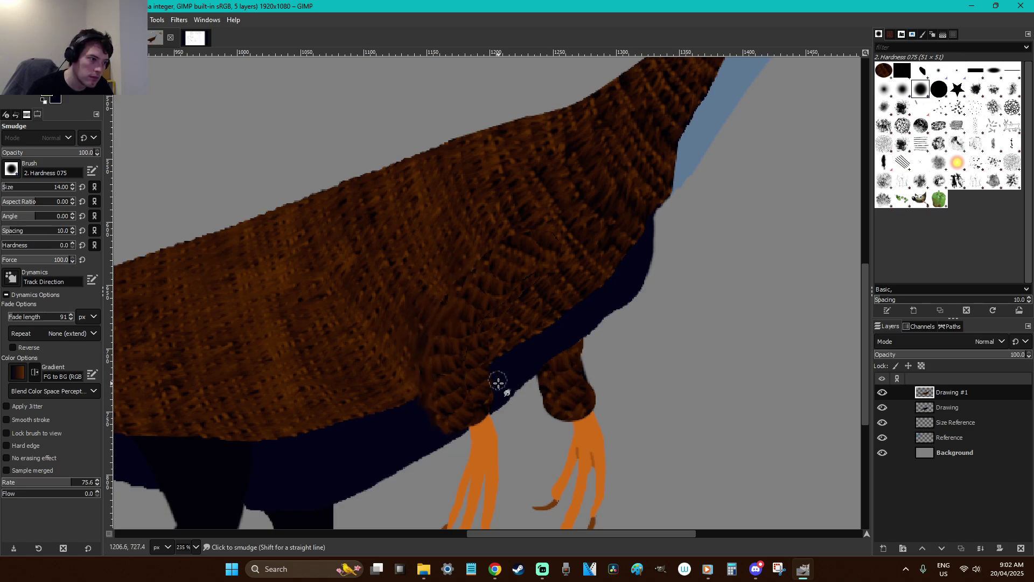
Undo the smudging and the near arm's texture, then delete the far upper arm's texture and clear the selection
key("ctrl")
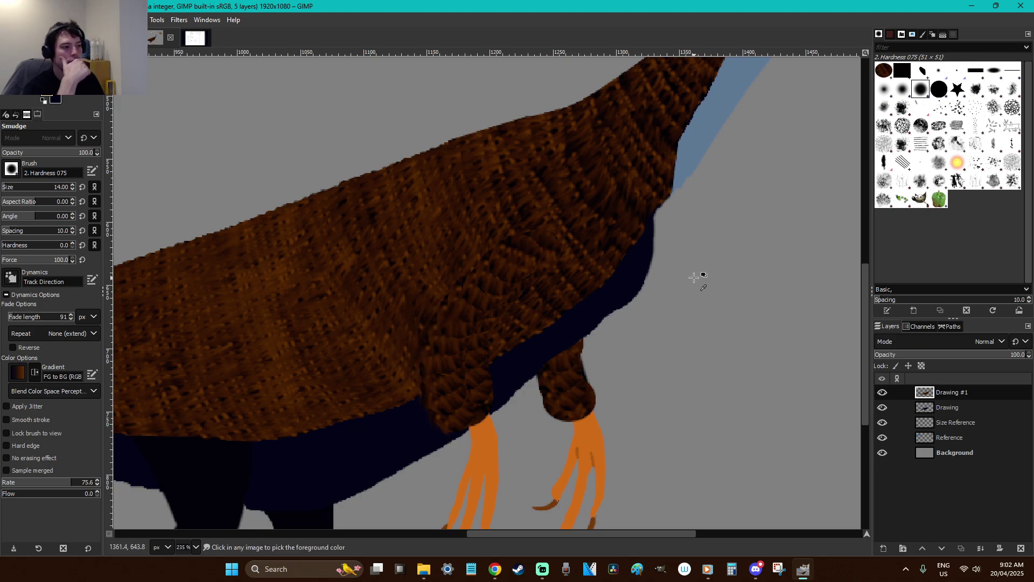
key("ctrl+z")
key("ctrl+z")
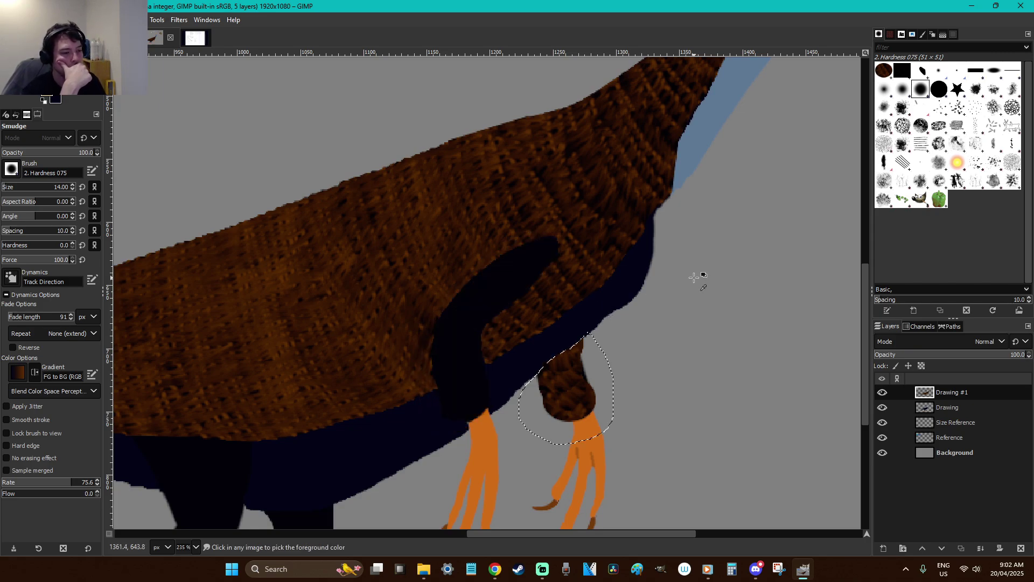
key("Delete")
key("r")
left_click(700, 355)
key("p")
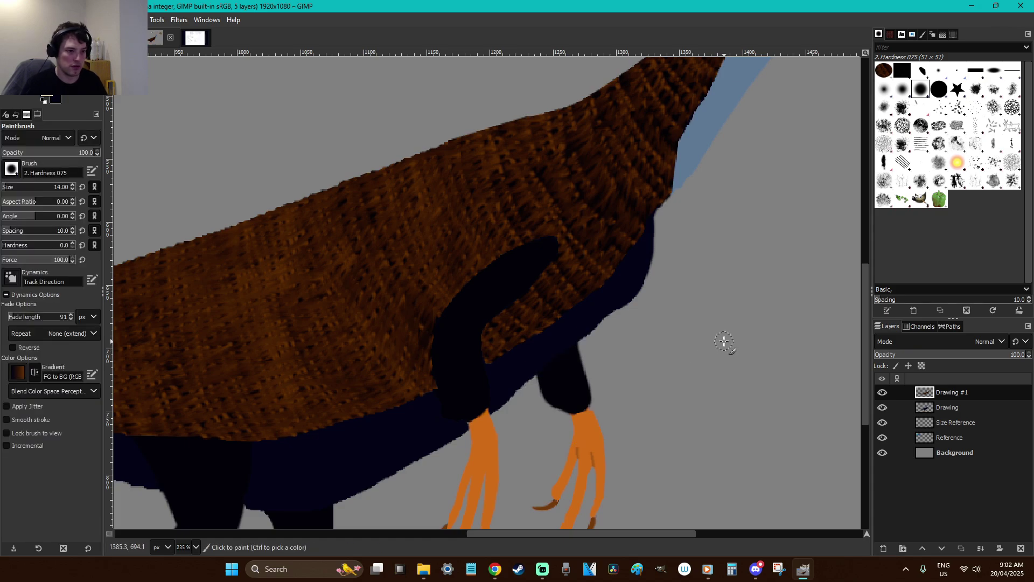
Stamp one sample of the clipboard feather texture on the empty background beside the arms and select a rectangle around it
left_click(883, 70)
left_click(737, 329)
key("r")
left_click_drag(780, 370, 696, 273)
right_click(711, 303)
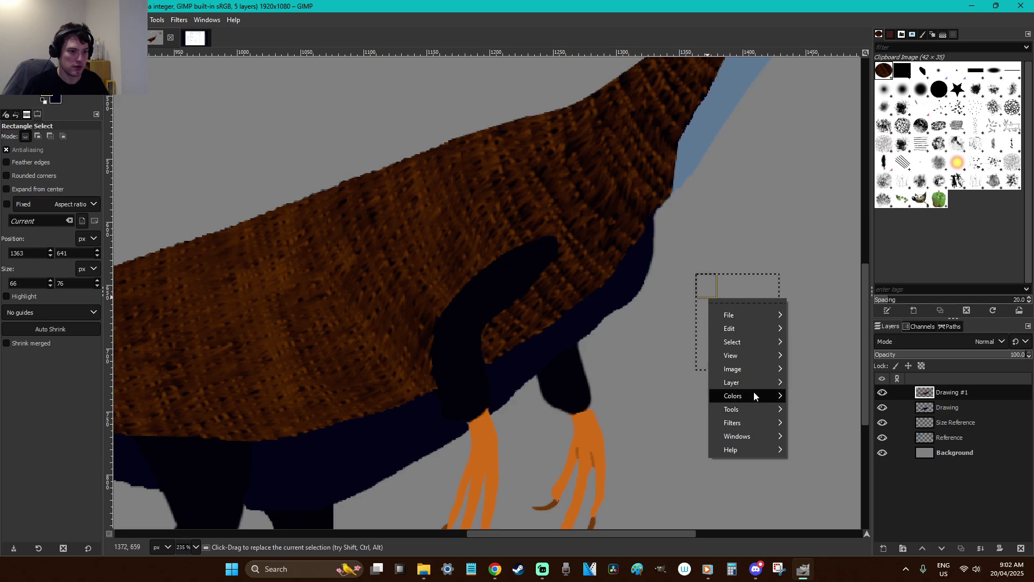
Adjust the selected texture sample with Brightness-Contrast, ending with brightness 52 and contrast 52
mouse_move(755, 396)
left_click(831, 305)
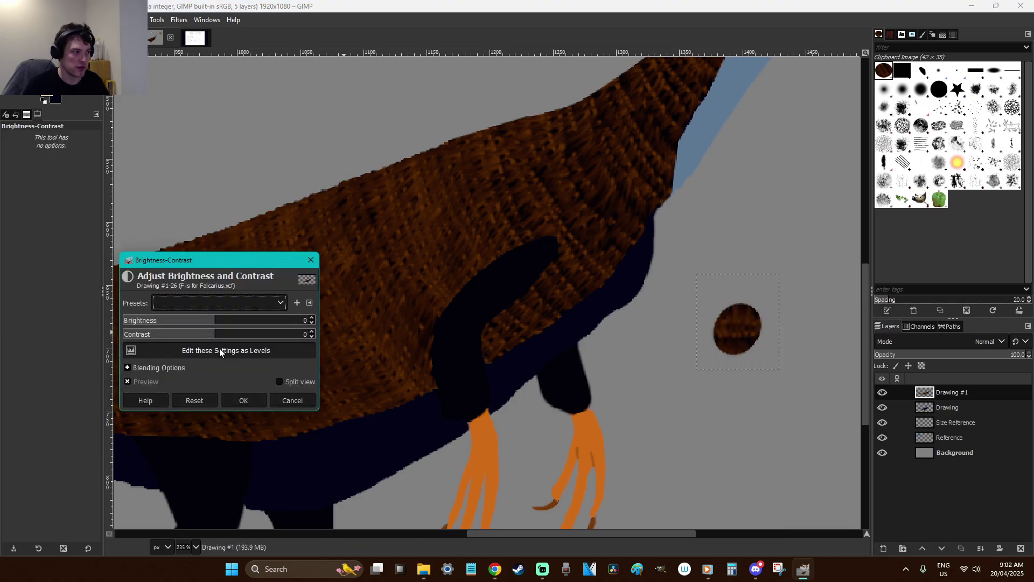
left_click(204, 321)
left_click(243, 400)
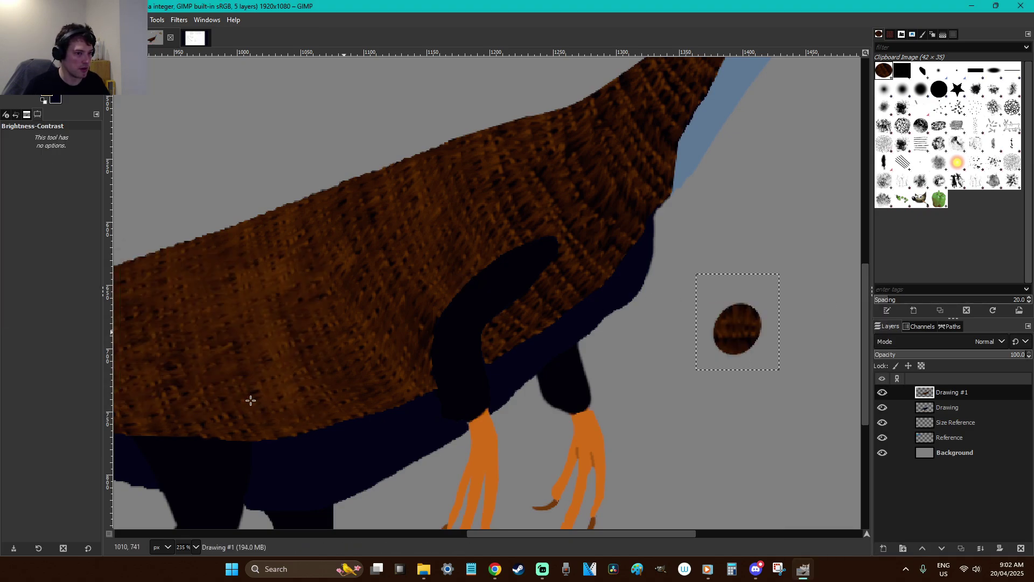
left_click(706, 325)
left_click(174, 322)
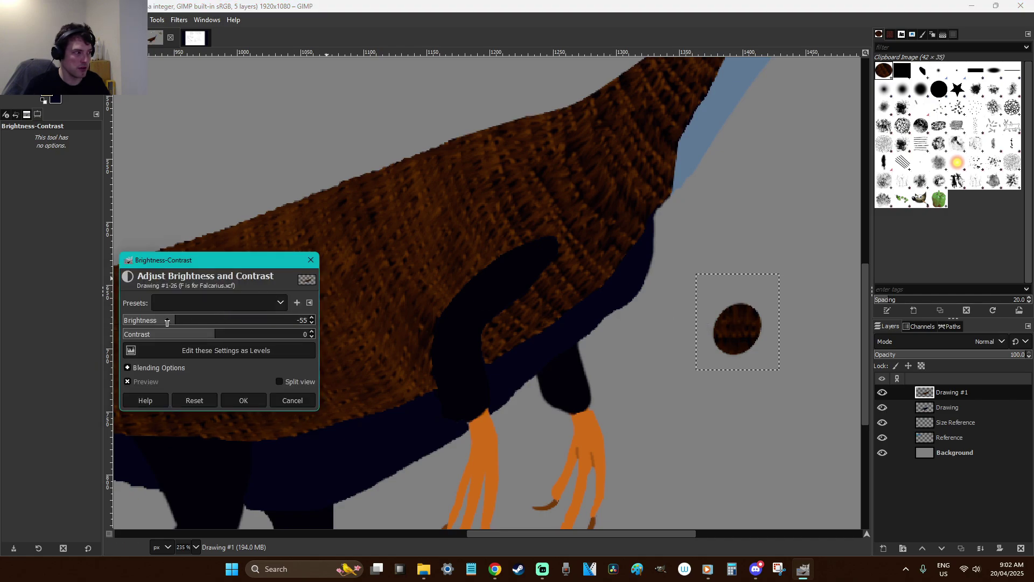
left_click(244, 337)
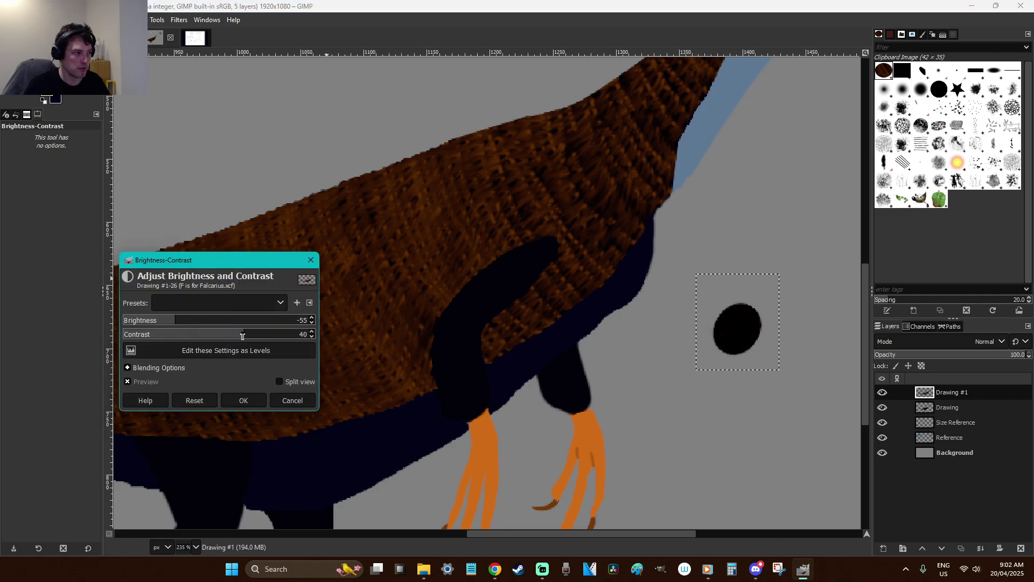
left_click(218, 334)
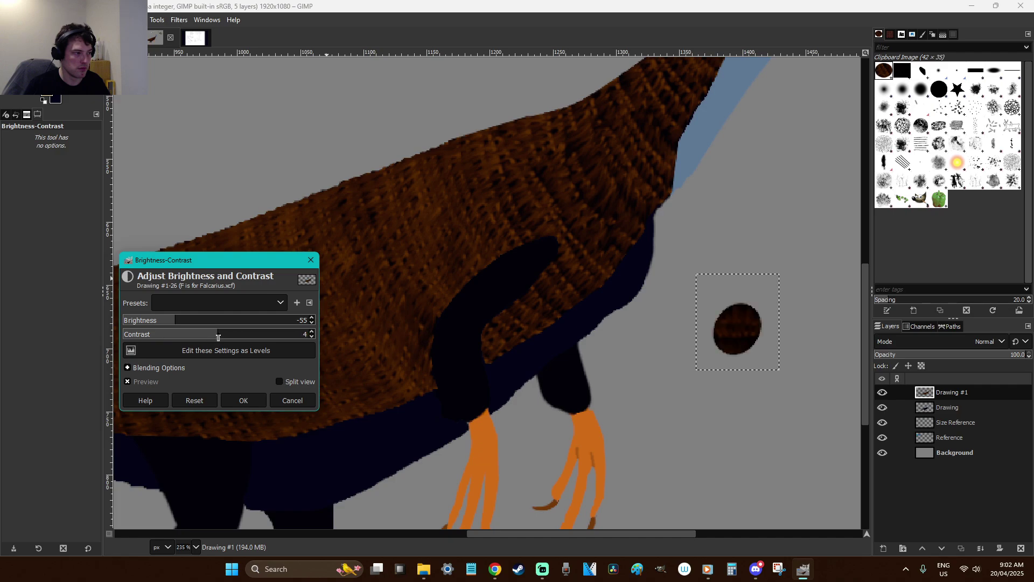
left_click(216, 323)
left_click_drag(216, 325, 234, 325)
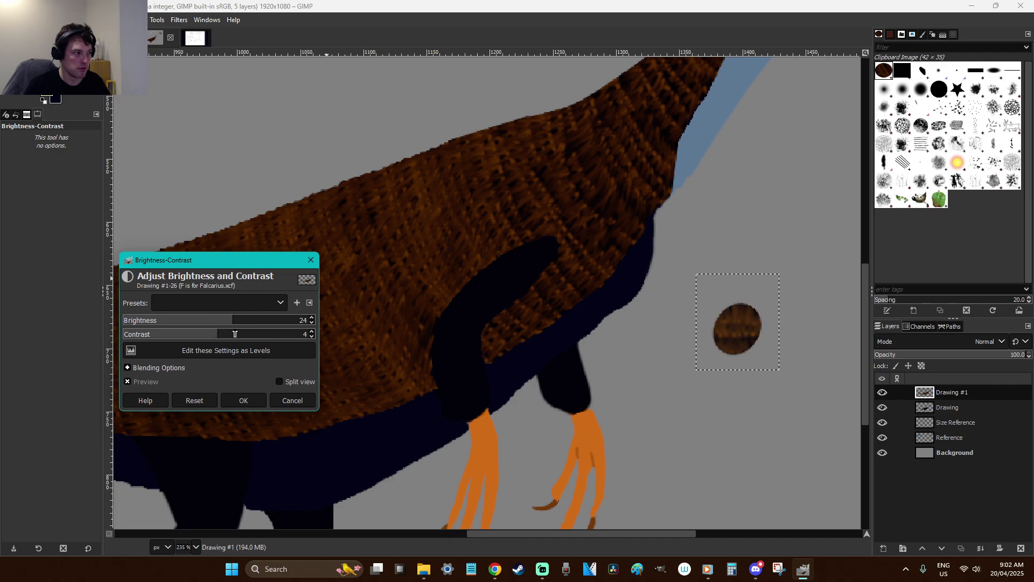
left_click(232, 335)
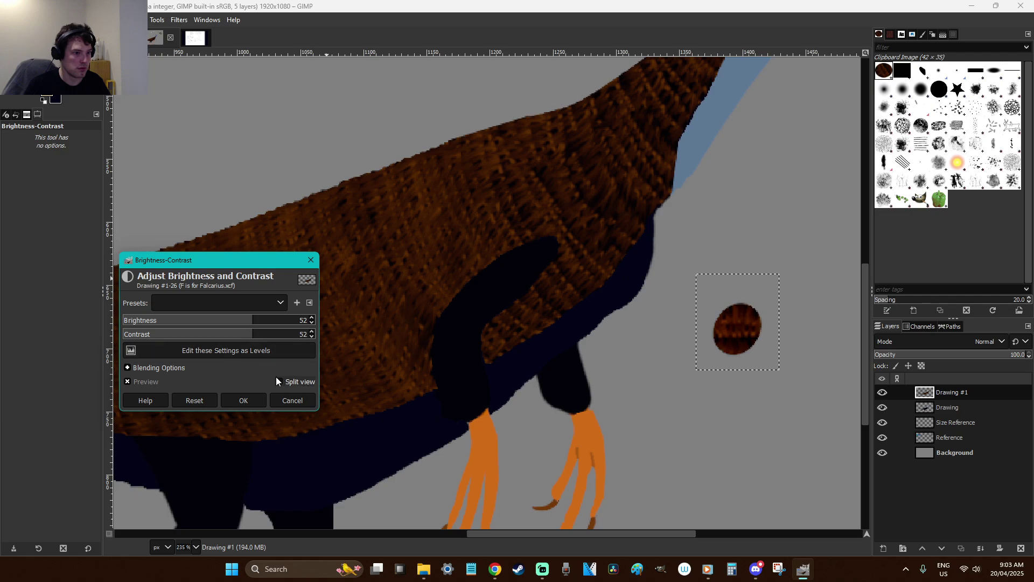
left_click(243, 400)
Copy the adjusted sample as the clipboard brush, and delete both the sample and its pasted duplicate from the canvas
key("ctrl+c")
key("r")
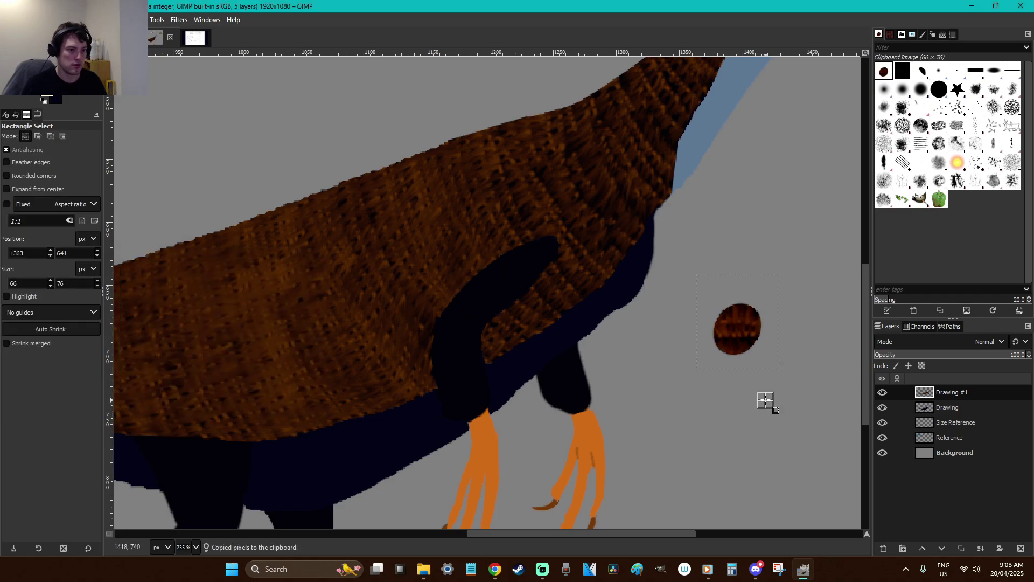
key("ctrl+v")
left_click_drag(484, 305, 697, 441)
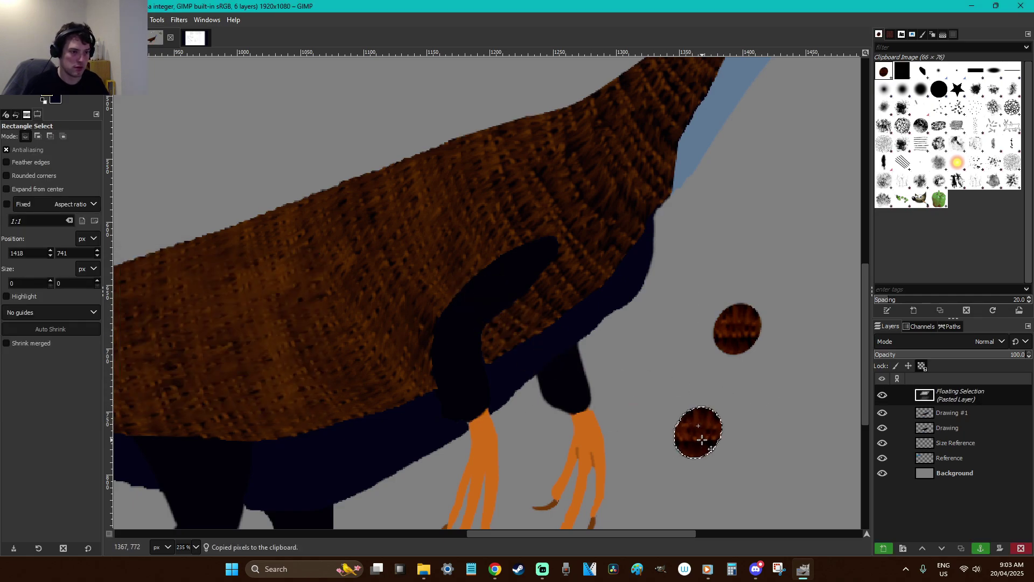
left_click(767, 373)
left_click_drag(791, 479, 664, 280)
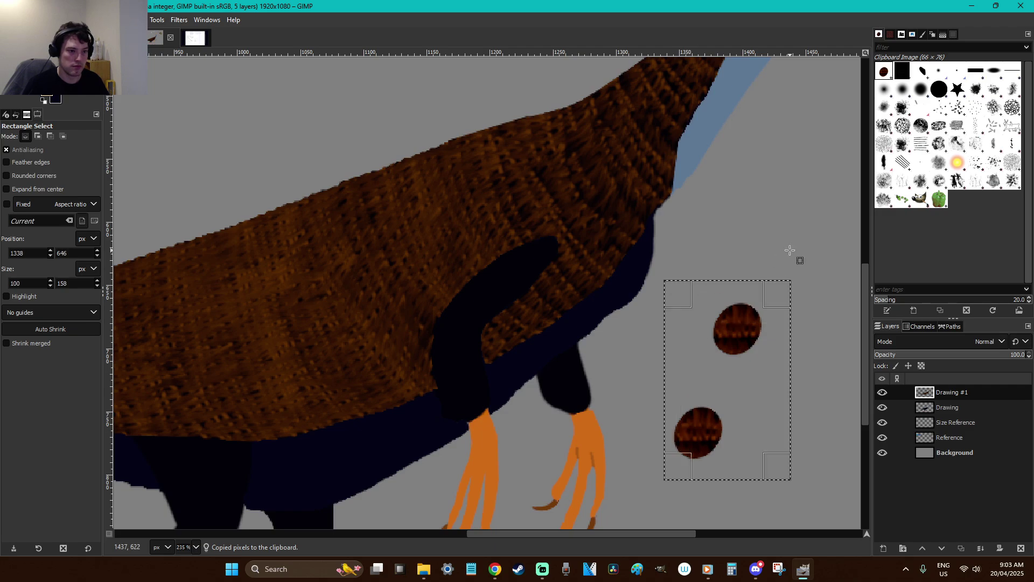
key("Delete")
left_click(790, 247)
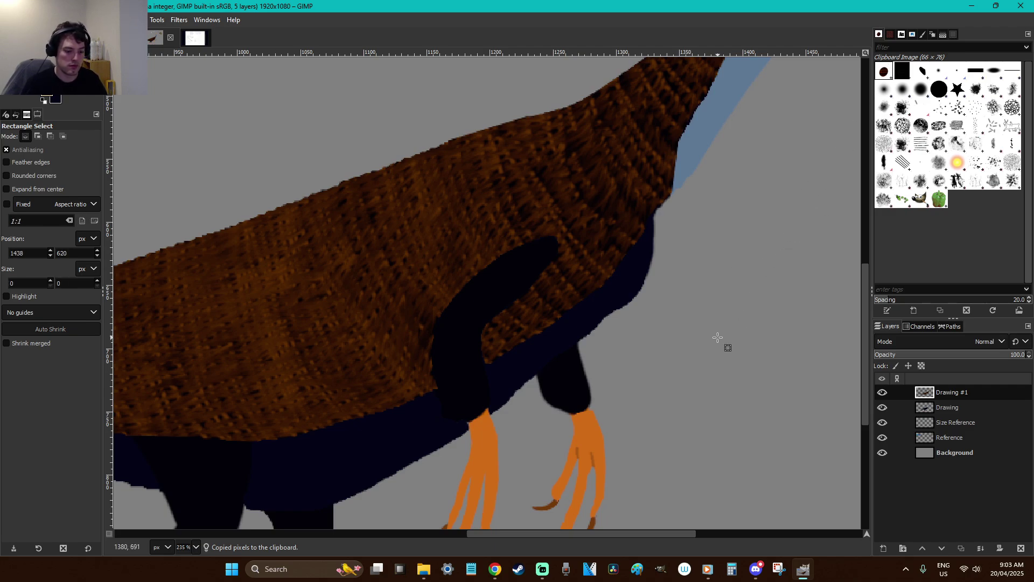
Try the new clipboard brush at spacings such as 70 and 46, undoing each test stroke
key("p")
mouse_move(549, 180)
left_mouse_down()
mouse_move(454, 222)
mouse_move(401, 284)
left_mouse_up()
key("ctrl+z")
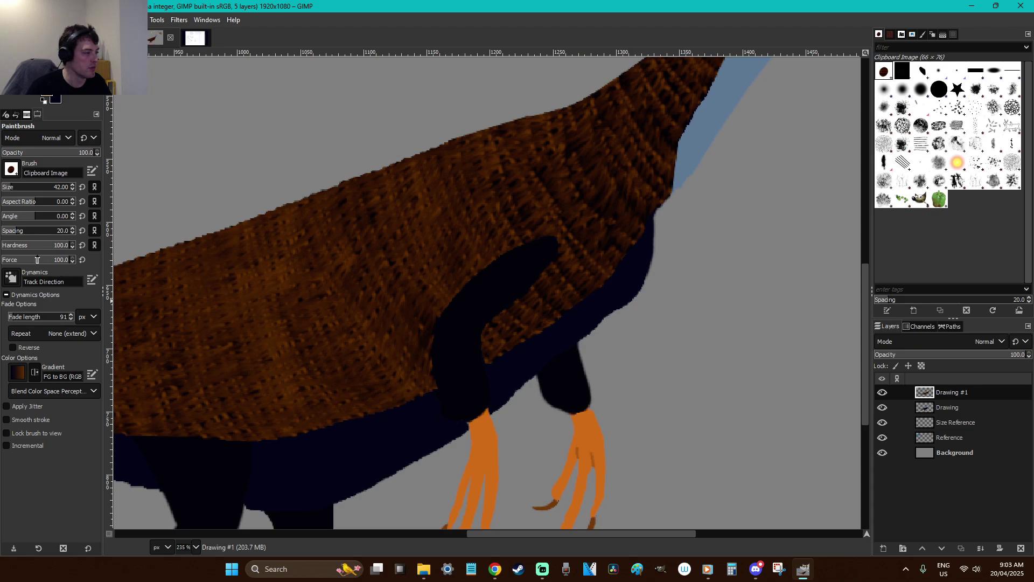
left_click(35, 235)
left_click_drag(674, 397, 722, 282)
key("ctrl+z")
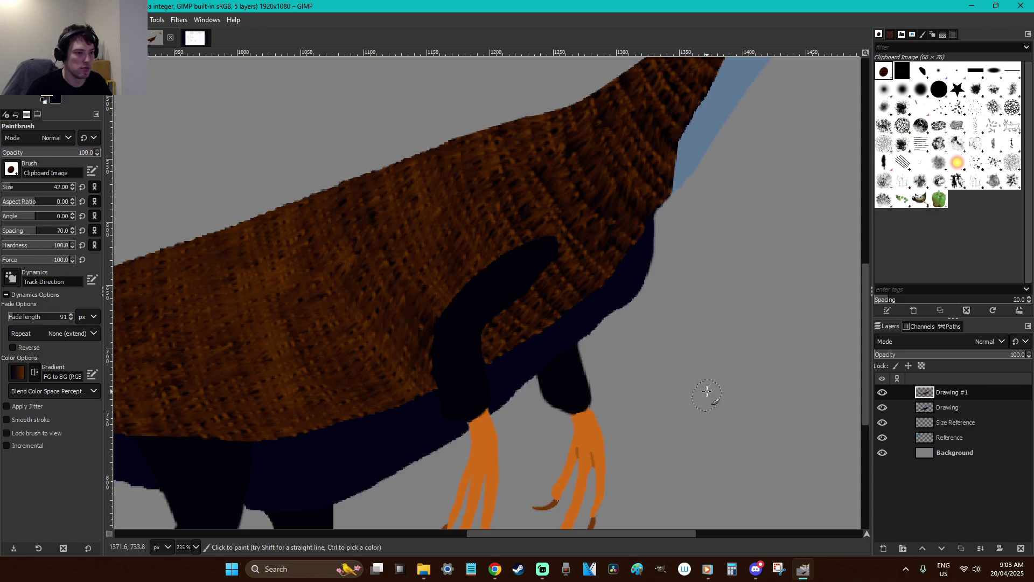
mouse_move(463, 410)
left_mouse_down()
mouse_move(451, 365)
mouse_move(461, 309)
left_mouse_up()
key("ctrl+z")
left_click_drag(36, 230, 29, 230)
mouse_move(457, 410)
left_mouse_down()
mouse_move(444, 354)
mouse_move(456, 313)
mouse_move(491, 275)
mouse_move(528, 260)
left_mouse_up()
key("ctrl+z")
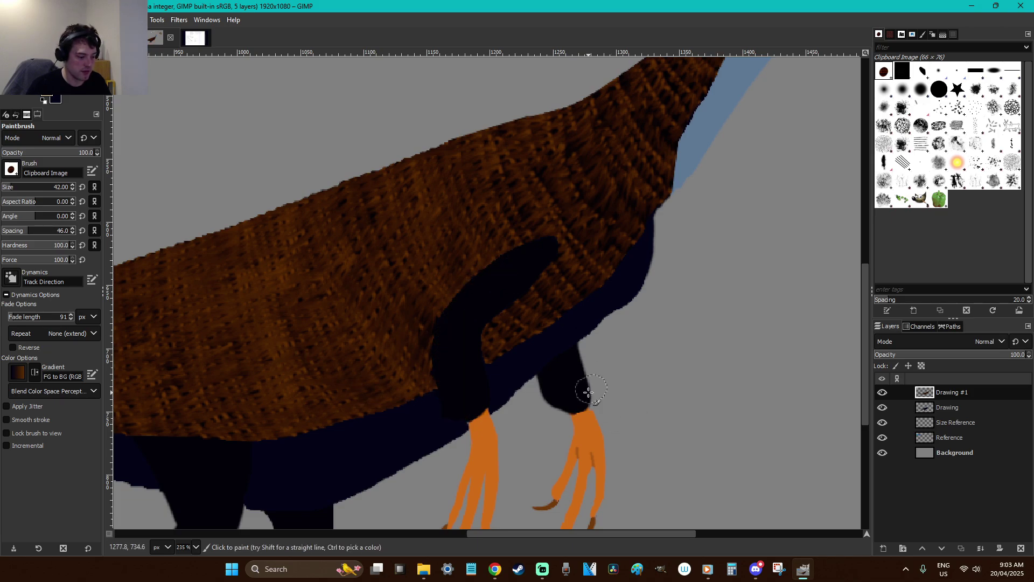
Outline the dark far upper arm with Free Select, following the belly edge and looping around the wrist
key("f")
left_click(537, 374)
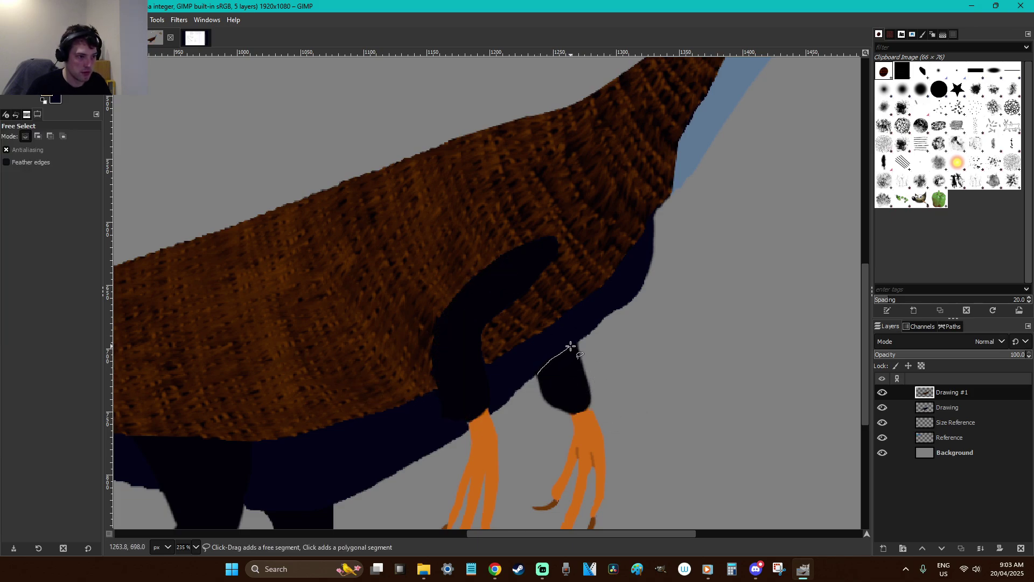
left_click(538, 375)
key("Return")
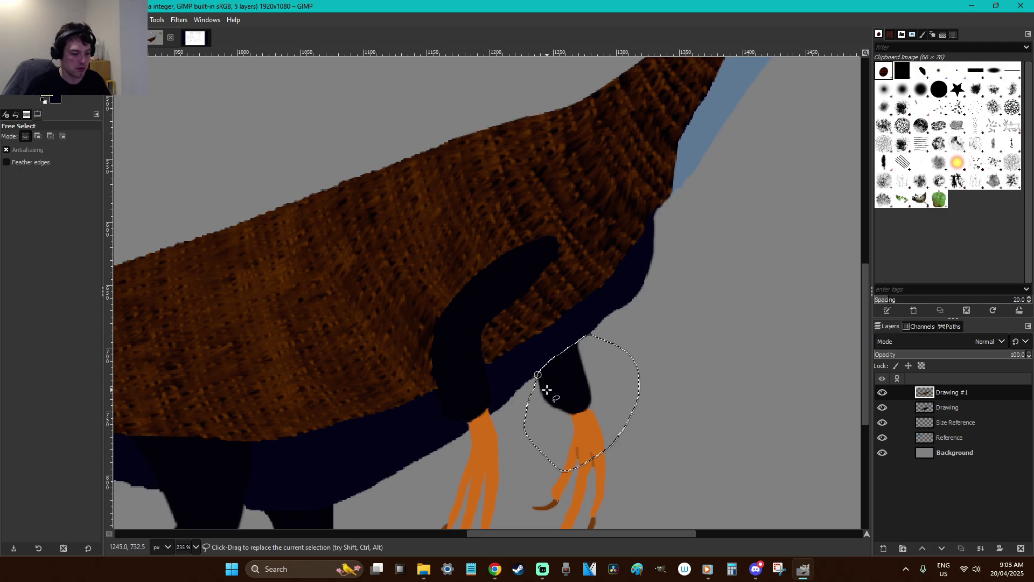
Paint the reddish feather texture over the selected far upper arm with the clipboard brush at spacing 36, and clear the selection
key("p")
left_click_drag(577, 414, 542, 370)
key("ctrl+z")
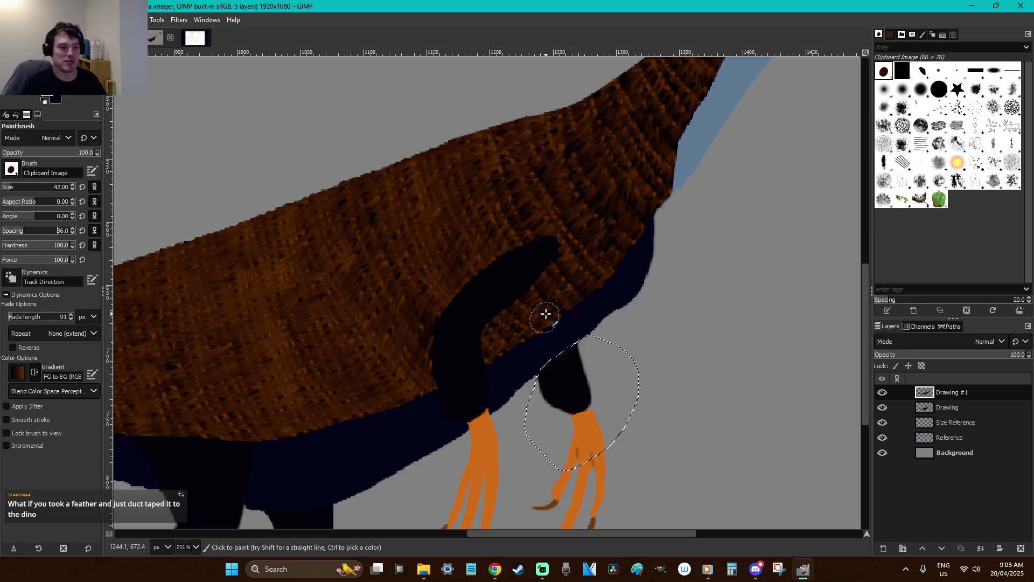
mouse_move(576, 403)
left_mouse_down()
mouse_move(543, 374)
mouse_move(555, 361)
mouse_move(579, 393)
mouse_move(568, 355)
mouse_move(585, 399)
mouse_move(569, 347)
left_mouse_up()
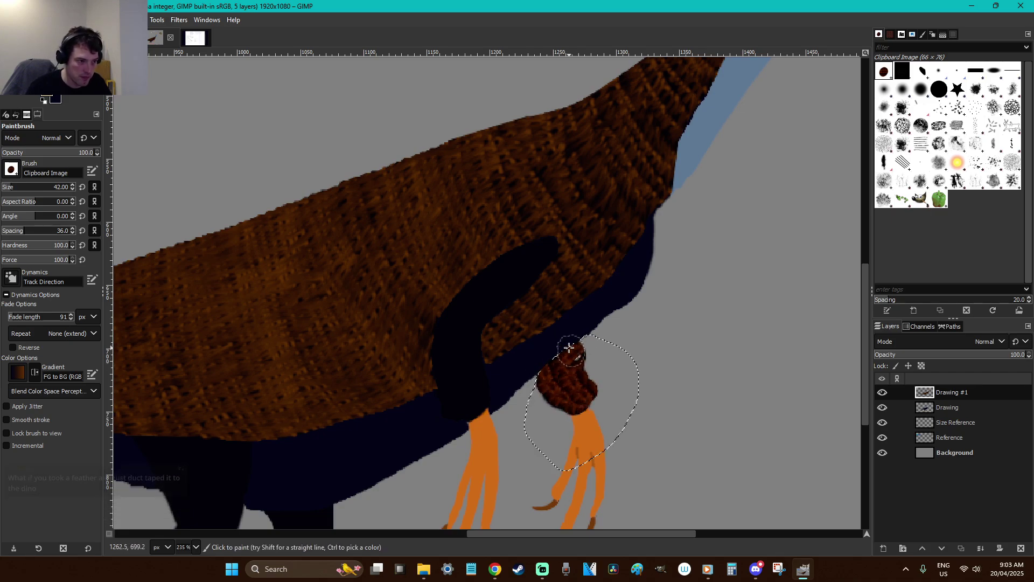
key("r")
left_click(518, 362)
Cover the near arm from the wrist to the shoulder with overlapping reddish feather texture strokes at size 42 and spacing 36
key("f")
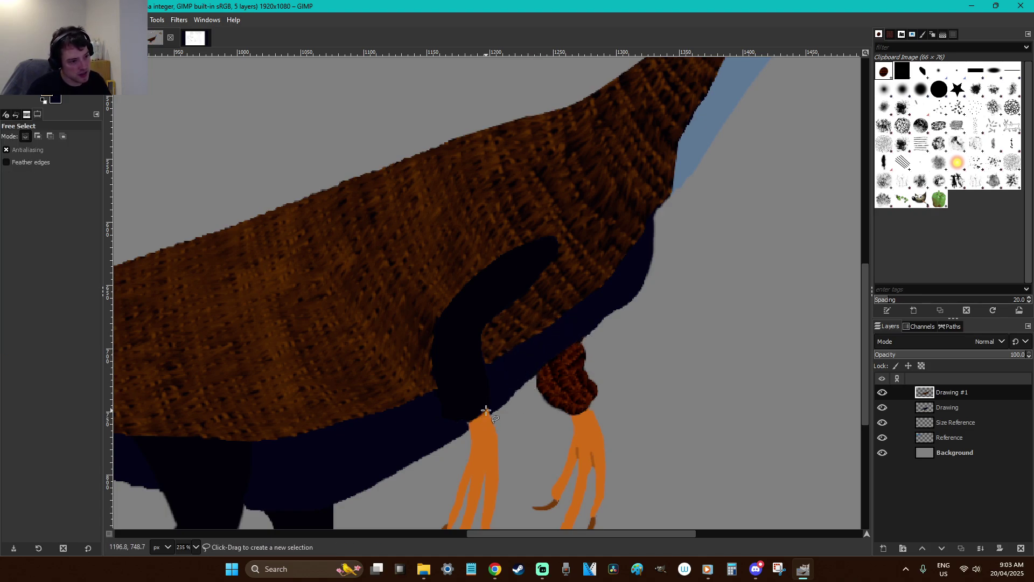
left_click(487, 408)
left_click(465, 420)
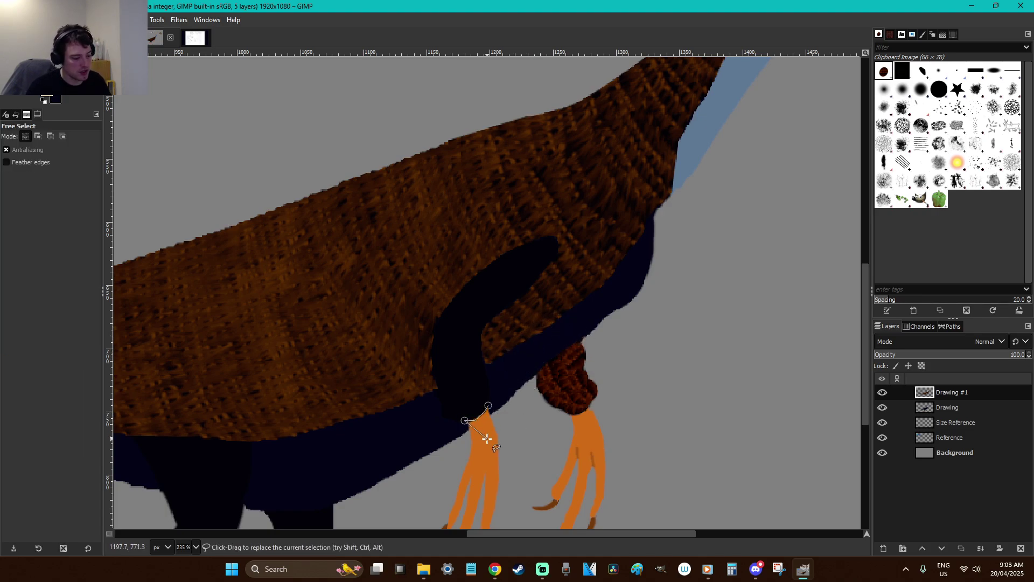
left_click_drag(410, 415, 463, 221)
mouse_move(518, 360)
left_mouse_down()
mouse_move(488, 407)
mouse_move(461, 415)
mouse_move(446, 404)
mouse_move(434, 363)
mouse_move(444, 319)
mouse_move(482, 273)
mouse_move(545, 241)
left_mouse_up()
key("p")
mouse_move(478, 413)
left_mouse_down()
mouse_move(453, 360)
mouse_move(461, 327)
mouse_move(545, 241)
left_mouse_up()
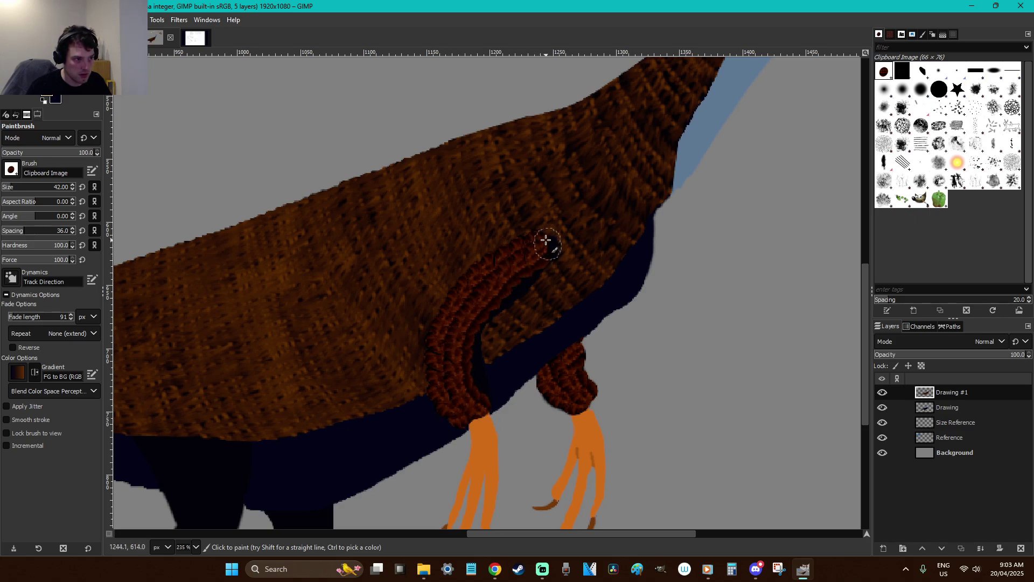
mouse_move(486, 399)
left_mouse_down()
mouse_move(476, 357)
mouse_move(484, 325)
mouse_move(557, 237)
left_mouse_up()
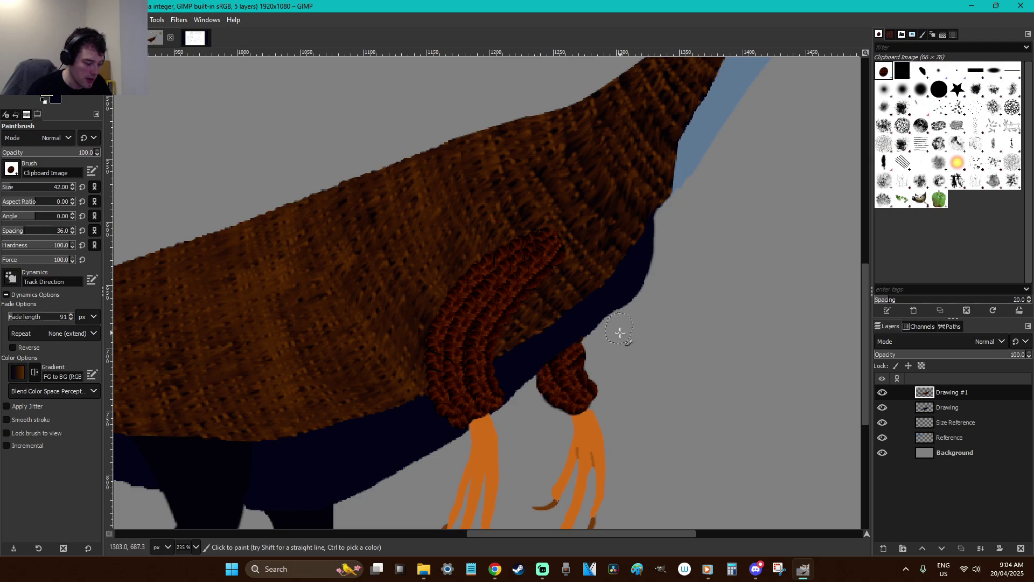
Try smudging the near arm's reddish texture with the 2. Hardness 075 brush at size 14 and hardness 0
key("s")
left_click(923, 92)
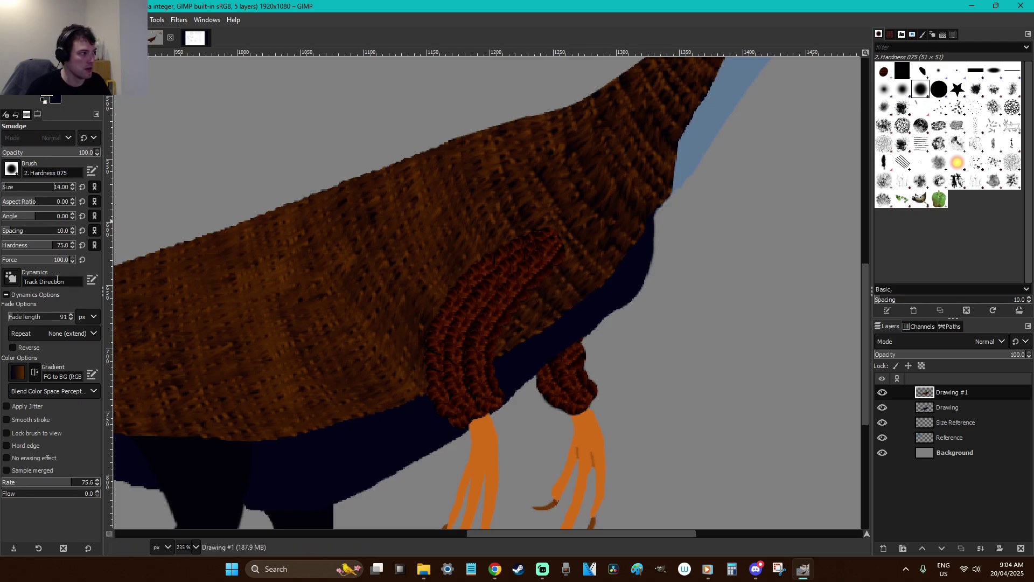
left_click_drag(16, 249, 1, 250)
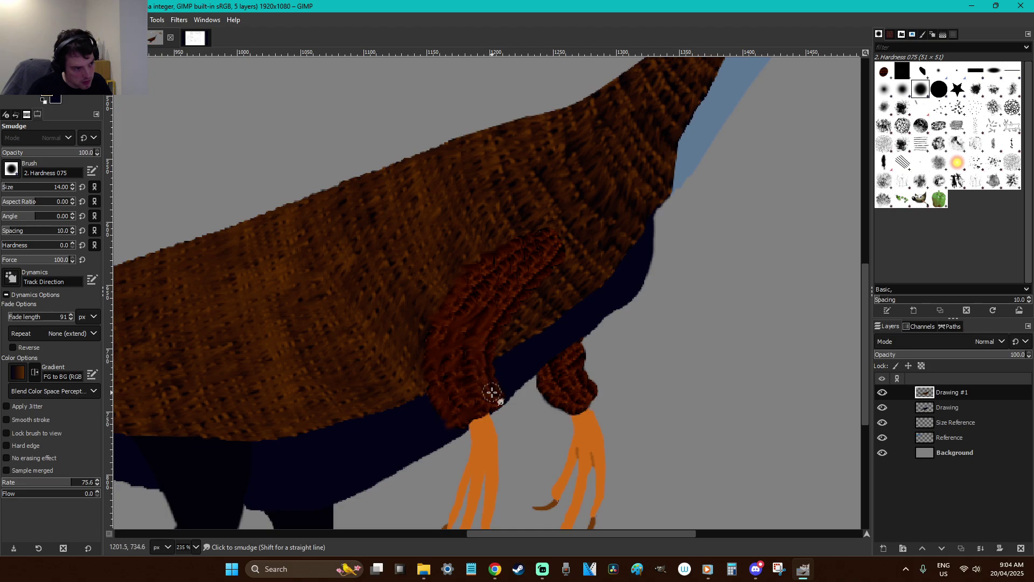
mouse_move(494, 277)
left_mouse_down()
mouse_move(497, 301)
mouse_move(519, 266)
mouse_move(461, 318)
mouse_move(546, 276)
mouse_move(543, 248)
mouse_move(517, 246)
mouse_move(533, 250)
mouse_move(530, 272)
mouse_move(485, 353)
mouse_move(495, 390)
mouse_move(490, 353)
mouse_move(488, 400)
mouse_move(470, 413)
mouse_move(503, 424)
left_mouse_up()
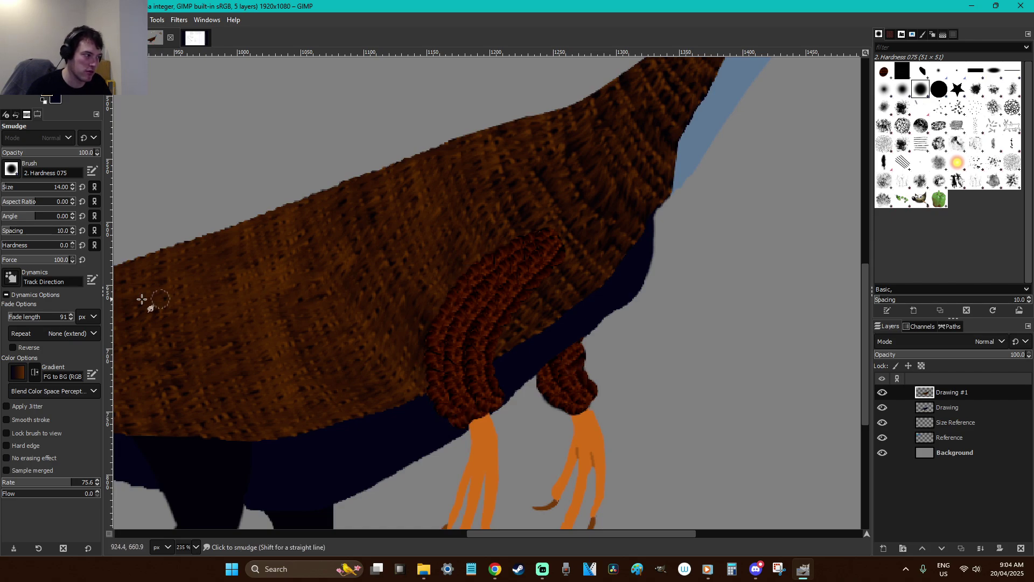
Smudge the reddish feather texture on both arms at size 14 and hardness 100, and switch to the Eraser
left_click_drag(39, 245, 97, 245)
mouse_move(454, 417)
left_mouse_down()
mouse_move(438, 421)
mouse_move(435, 351)
mouse_move(424, 342)
mouse_move(446, 319)
mouse_move(485, 399)
mouse_move(461, 409)
mouse_move(449, 399)
mouse_move(457, 346)
mouse_move(447, 328)
mouse_move(483, 280)
mouse_move(460, 279)
mouse_move(490, 247)
mouse_move(503, 253)
mouse_move(553, 231)
mouse_move(524, 268)
mouse_move(522, 248)
mouse_move(501, 277)
mouse_move(471, 291)
mouse_move(477, 397)
mouse_move(469, 381)
mouse_move(478, 323)
mouse_move(502, 286)
mouse_move(558, 244)
mouse_move(547, 277)
mouse_move(549, 262)
mouse_move(524, 295)
mouse_move(492, 314)
mouse_move(485, 383)
mouse_move(494, 411)
mouse_move(482, 406)
mouse_move(470, 427)
mouse_move(454, 422)
mouse_move(485, 393)
mouse_move(486, 406)
mouse_move(433, 429)
mouse_move(492, 362)
mouse_move(522, 351)
mouse_move(545, 408)
mouse_move(573, 411)
mouse_move(565, 362)
mouse_move(584, 393)
mouse_move(585, 368)
mouse_move(594, 404)
mouse_move(603, 400)
mouse_move(592, 395)
left_mouse_up()
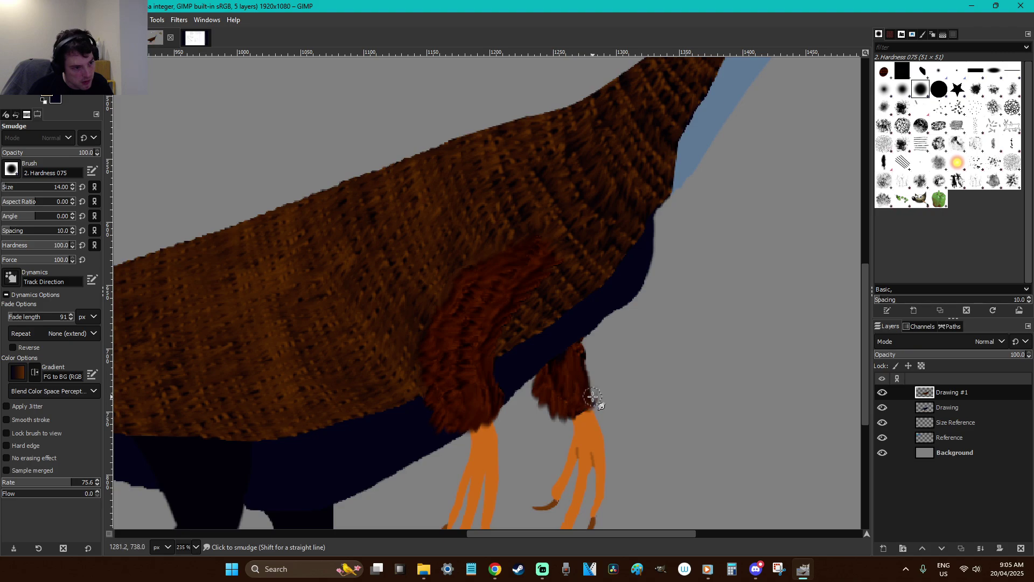
key("shift+e")
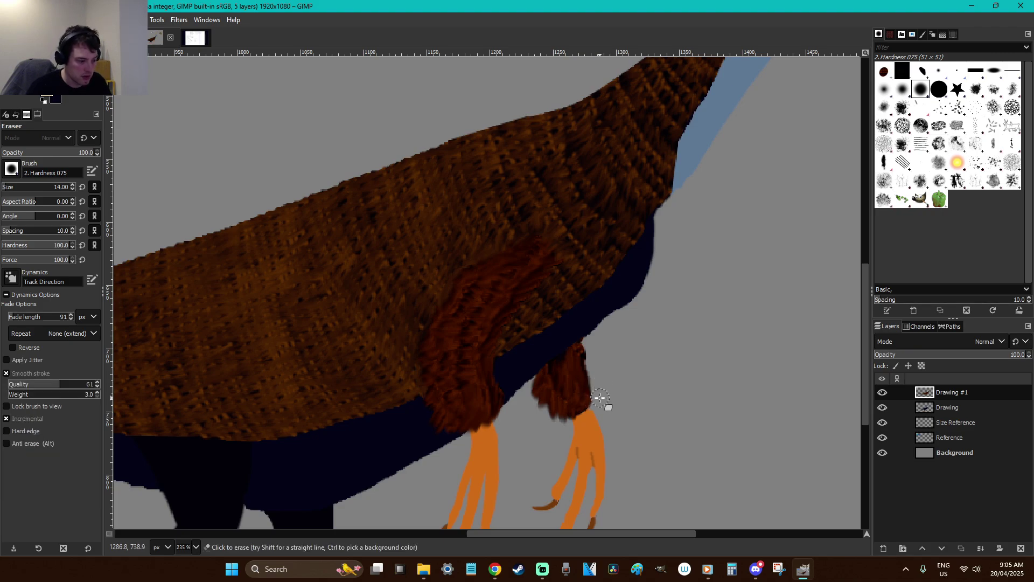
Smudge the reddish feather texture on the far arm a little further and save the image
key("s")
mouse_move(537, 381)
left_mouse_down()
mouse_move(570, 353)
mouse_move(561, 364)
mouse_move(583, 363)
mouse_move(582, 344)
mouse_move(589, 353)
left_mouse_up()
key("r")
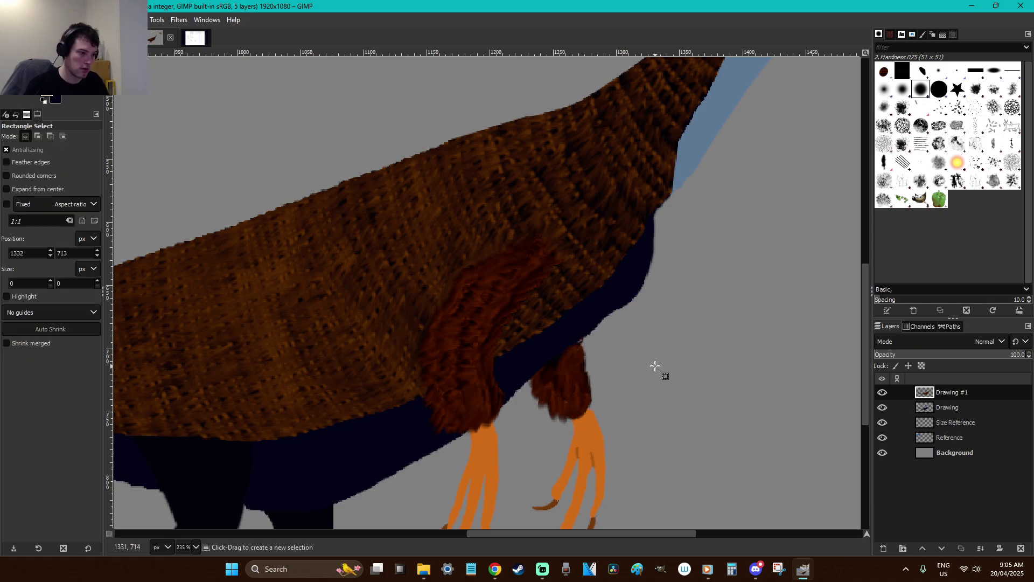
key("1")
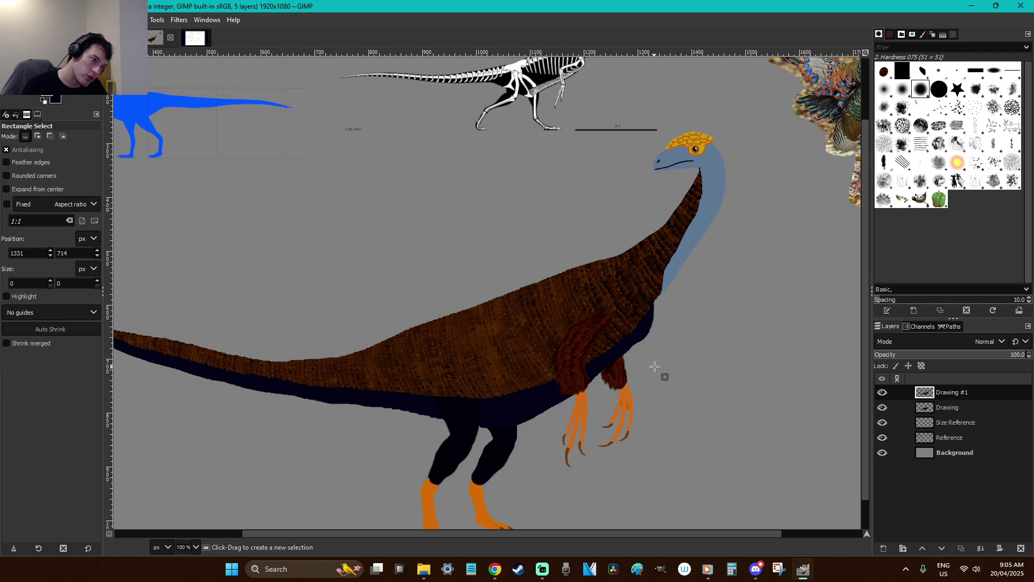
key("ctrl+s")
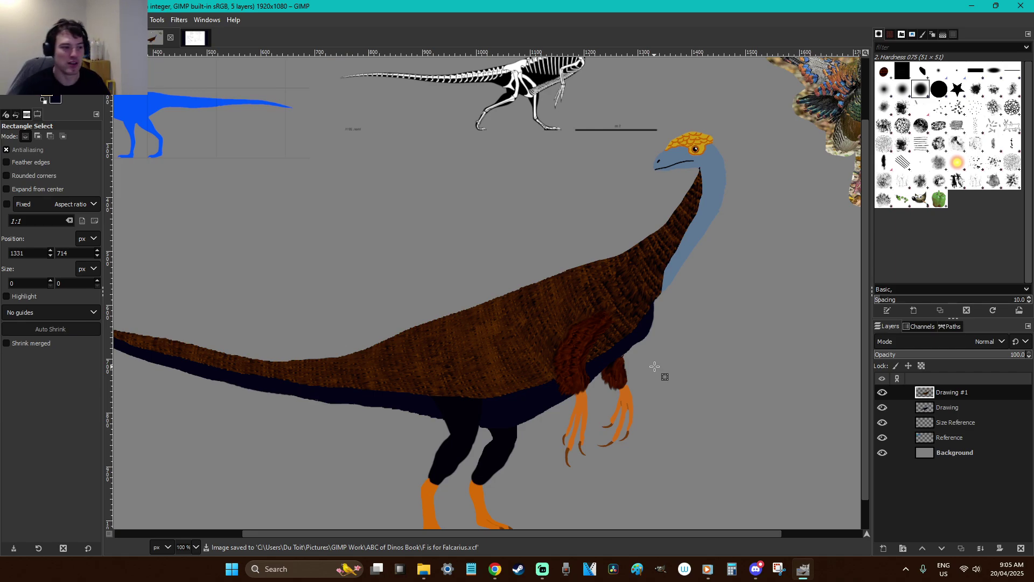
scroll(655, 366, "down", 1)
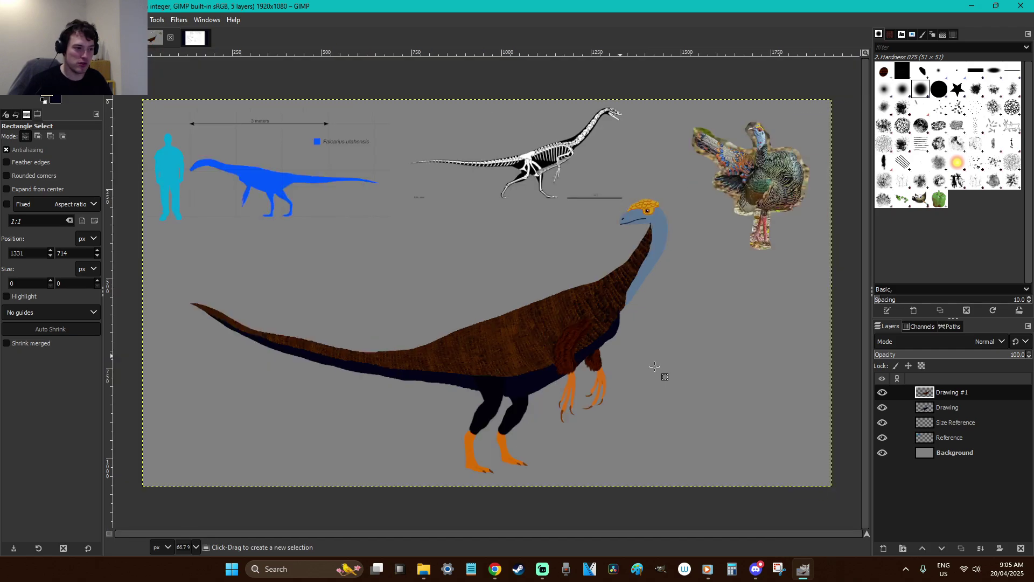
key("ctrl+s")
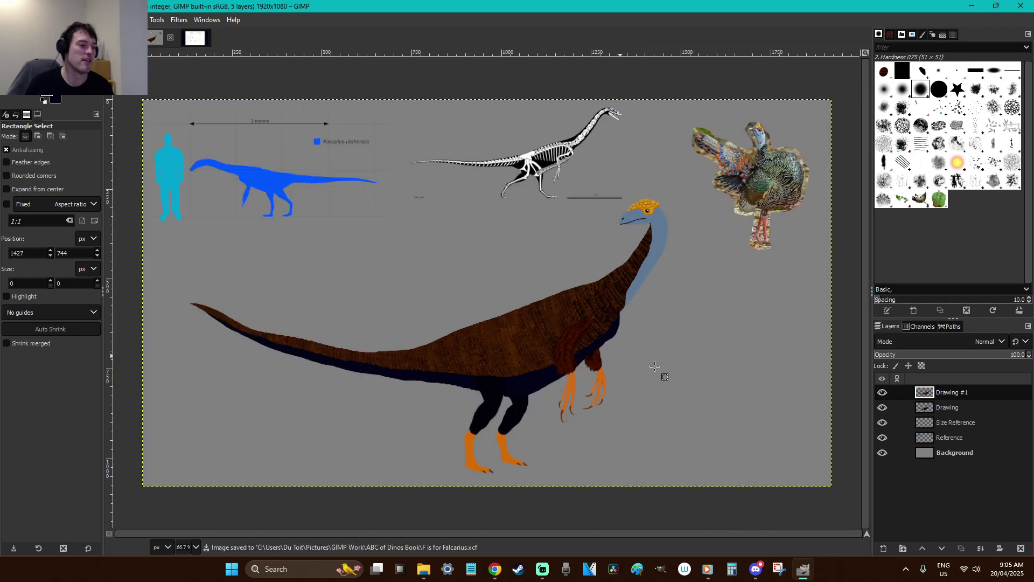
Stamp one sample of the reddish feather texture on the empty background beside the arms with Dynamics Off, and save the image
key("ctrl+c")
key("p")
left_click(684, 371)
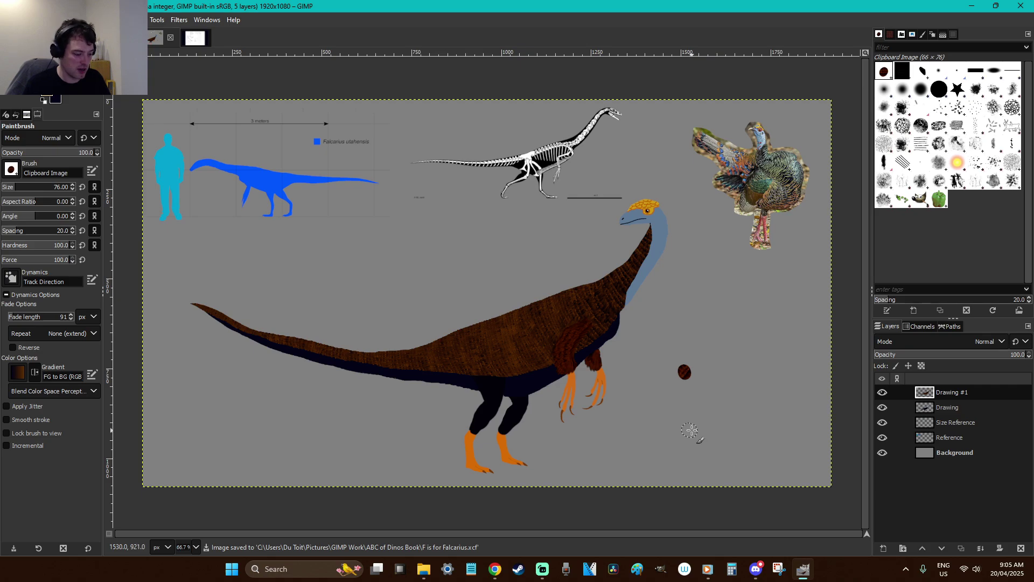
key("ctrl+z")
left_click(11, 277)
scroll(52, 328, "down", 3)
left_click(61, 336)
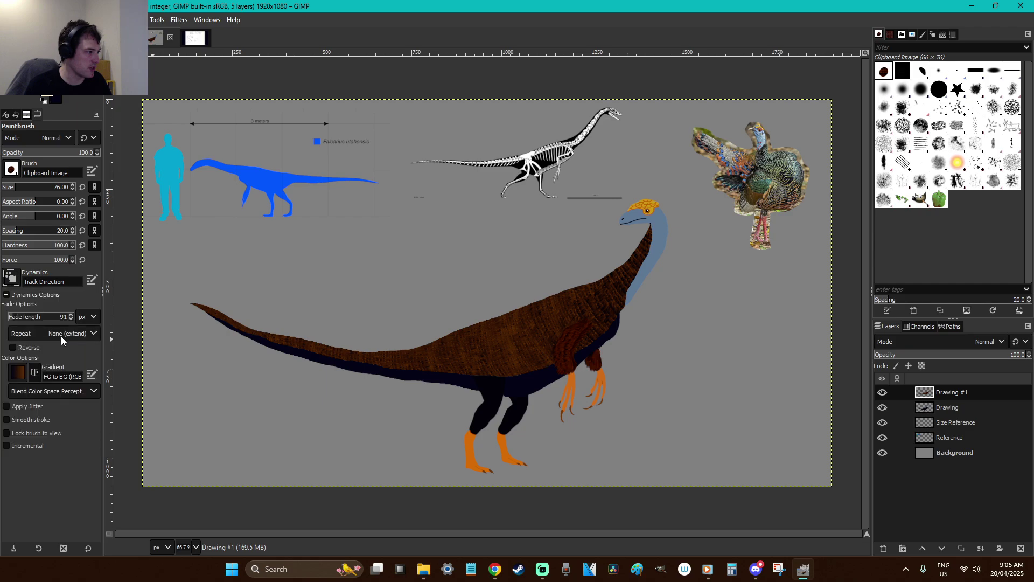
left_click(654, 365)
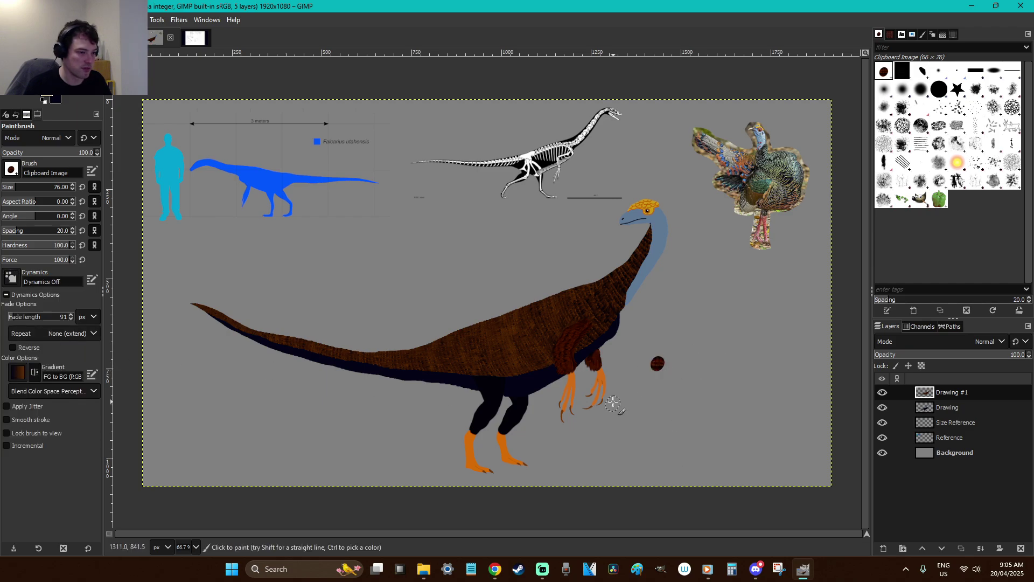
key("ctrl+s")
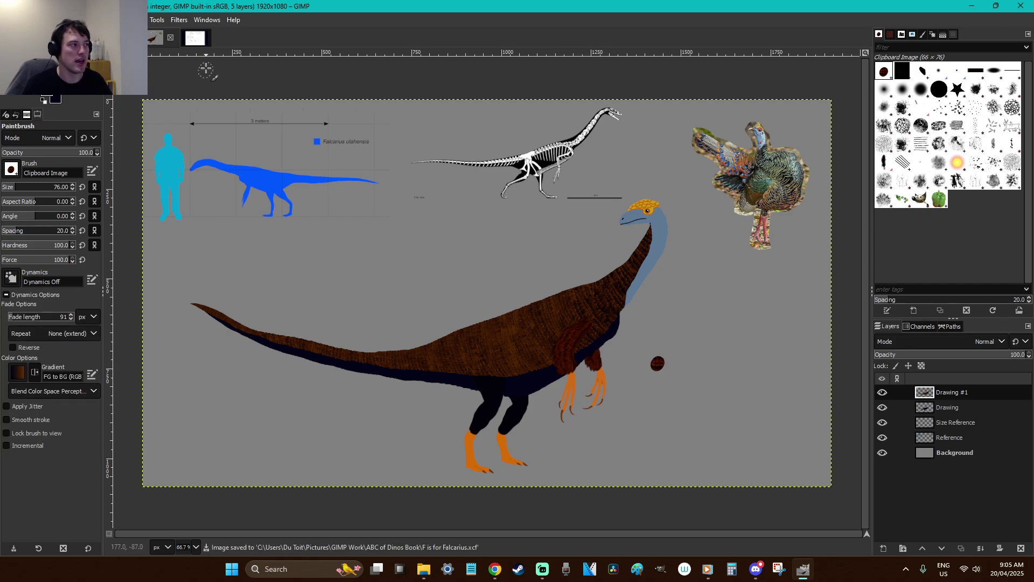
left_click(135, 38)
key("r")
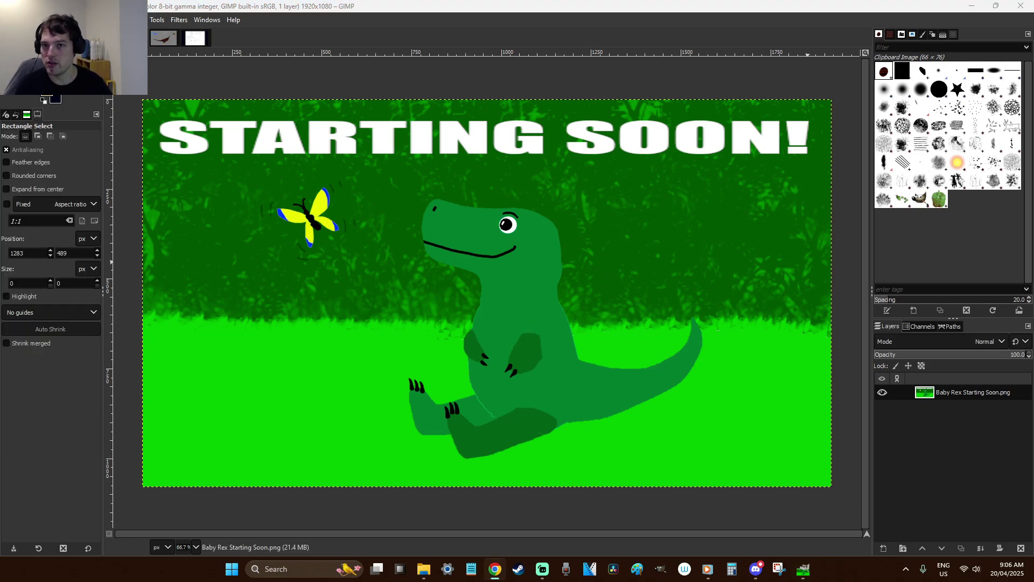
key("alt+Tab")
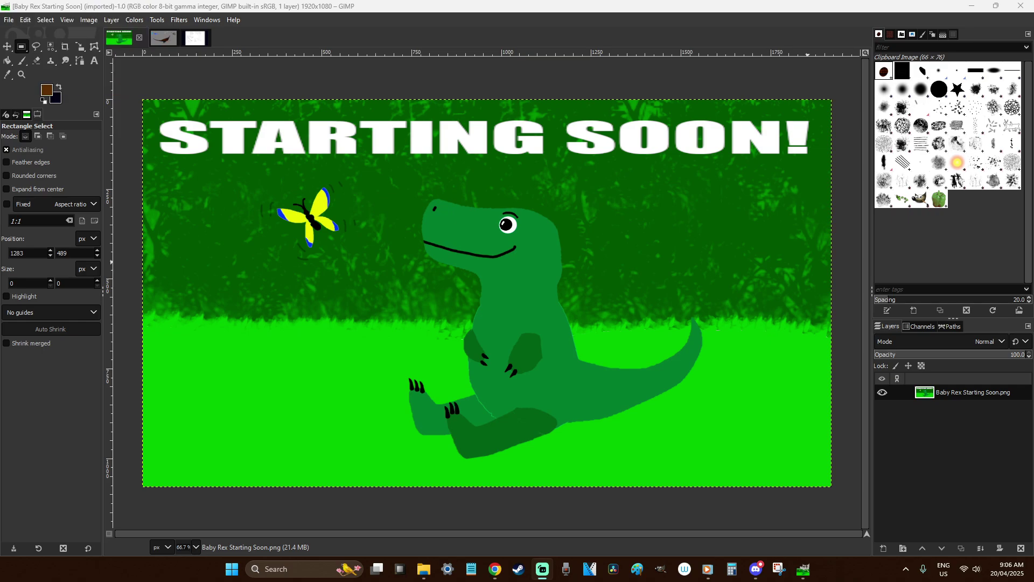
key("alt+Tab")
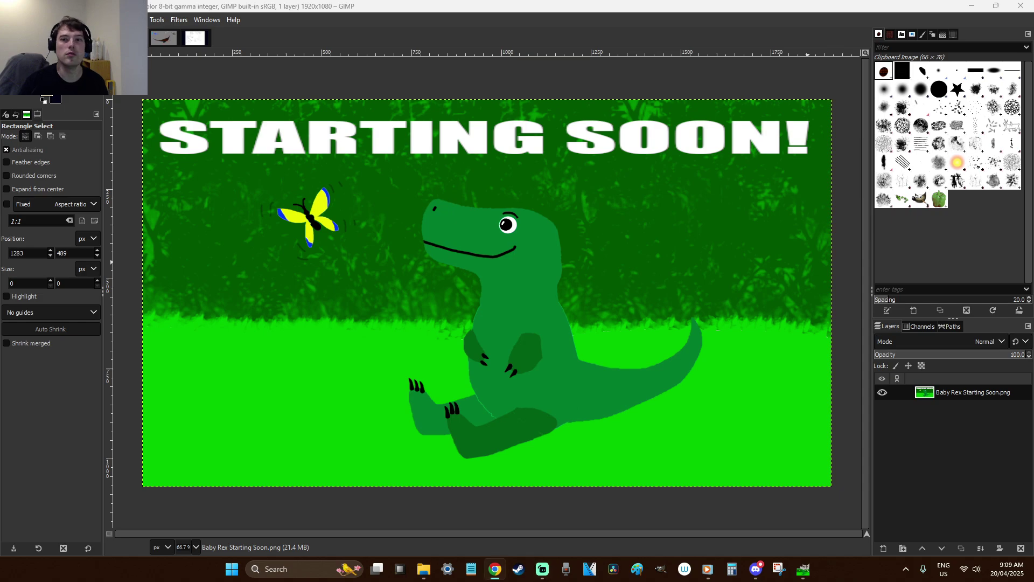
left_click(484, 4)
left_click(166, 39)
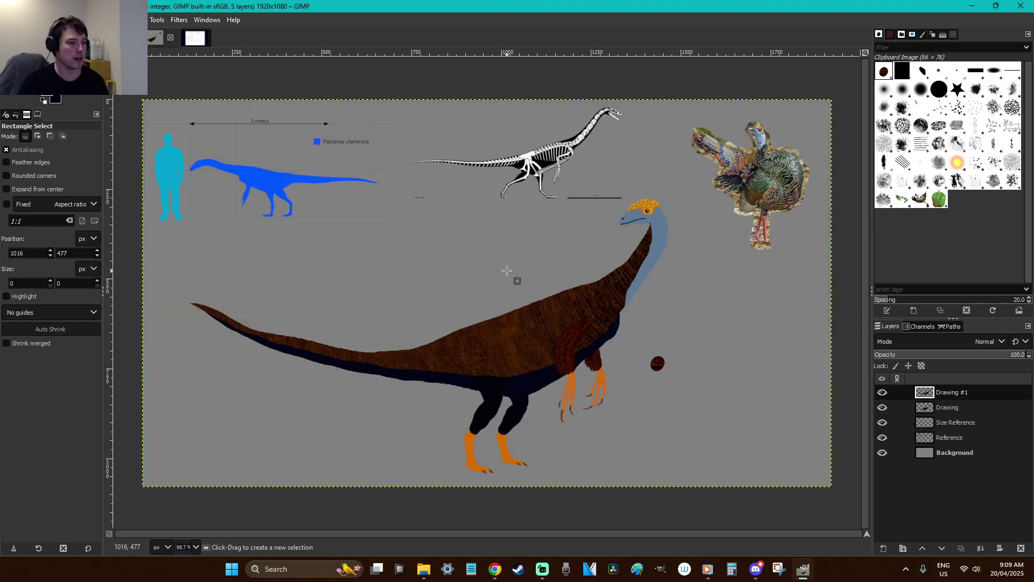
Save the image and rename the Drawing #1 layer as Feathers
key("ctrl+s")
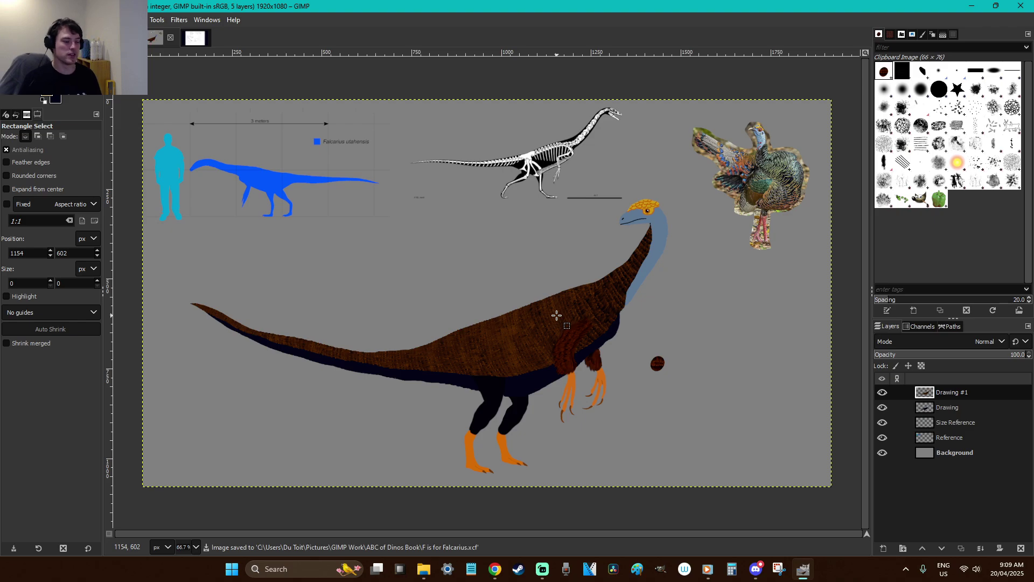
scroll(557, 315, "up", 1)
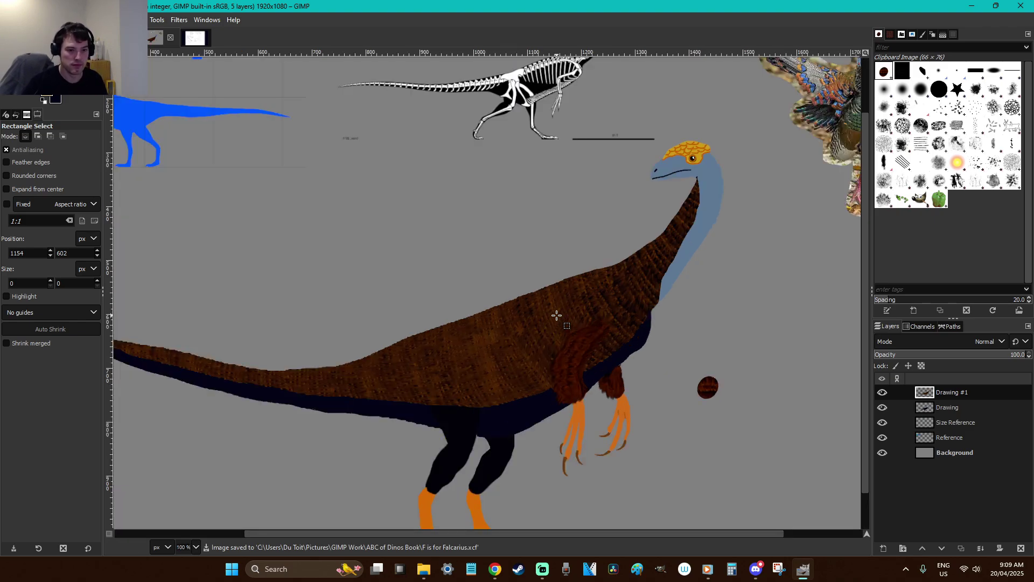
left_click(882, 392)
left_click(882, 392)
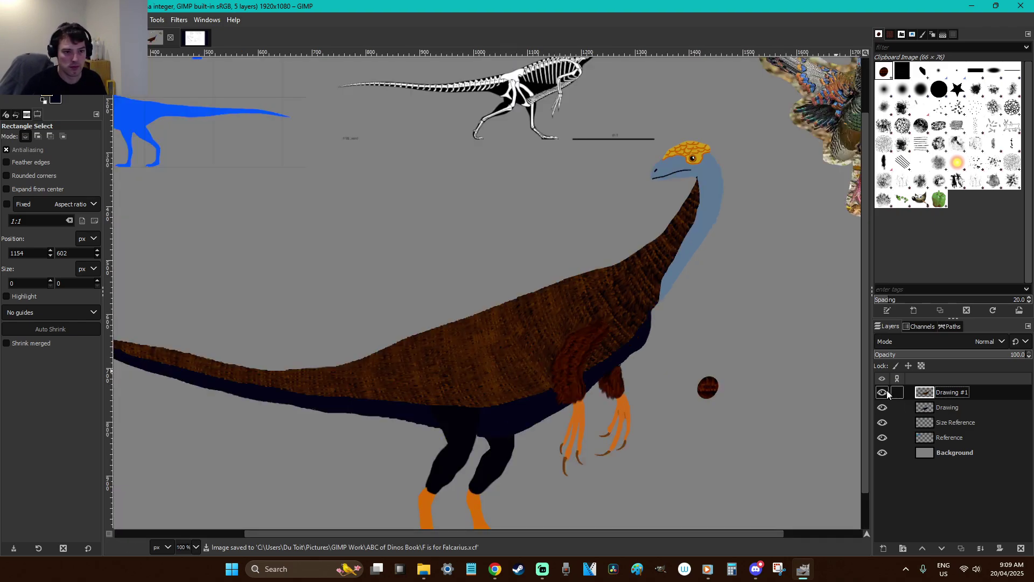
double_click(948, 392)
type("Feathers")
key("Return")
left_click(789, 292)
Cover the tail from tip to base with overlapping reddish feather texture strokes, using the clipboard brush at size 76 with Track Direction dynamics
left_click_drag(732, 534, 634, 521)
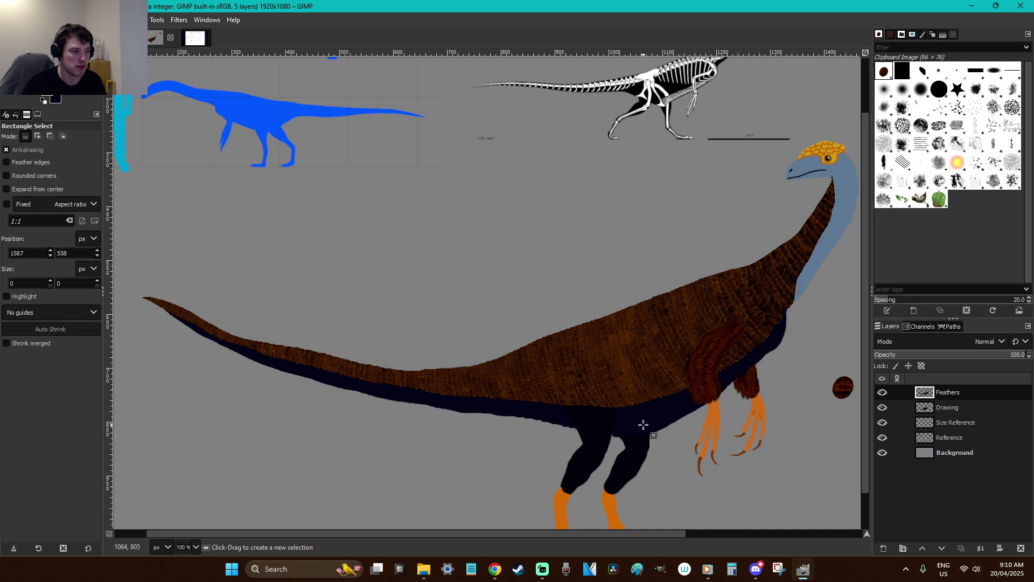
key("p")
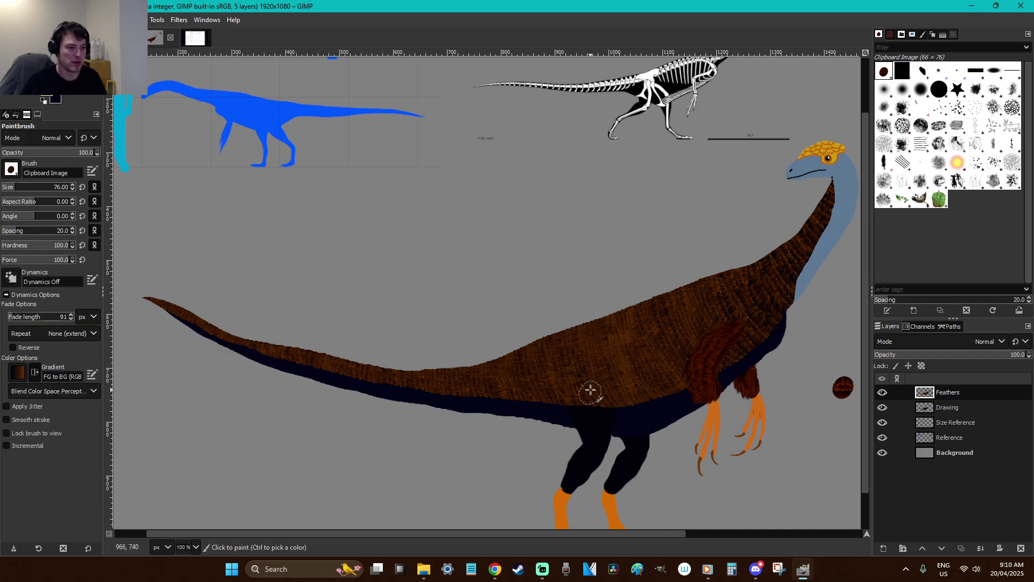
left_click_drag(494, 389, 386, 379)
key("ctrl+z")
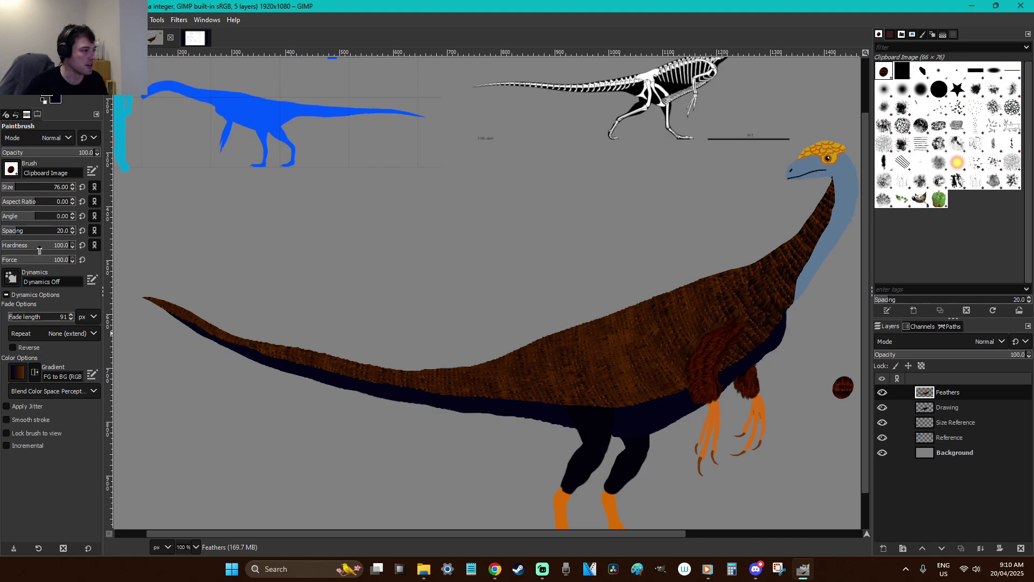
left_click(11, 277)
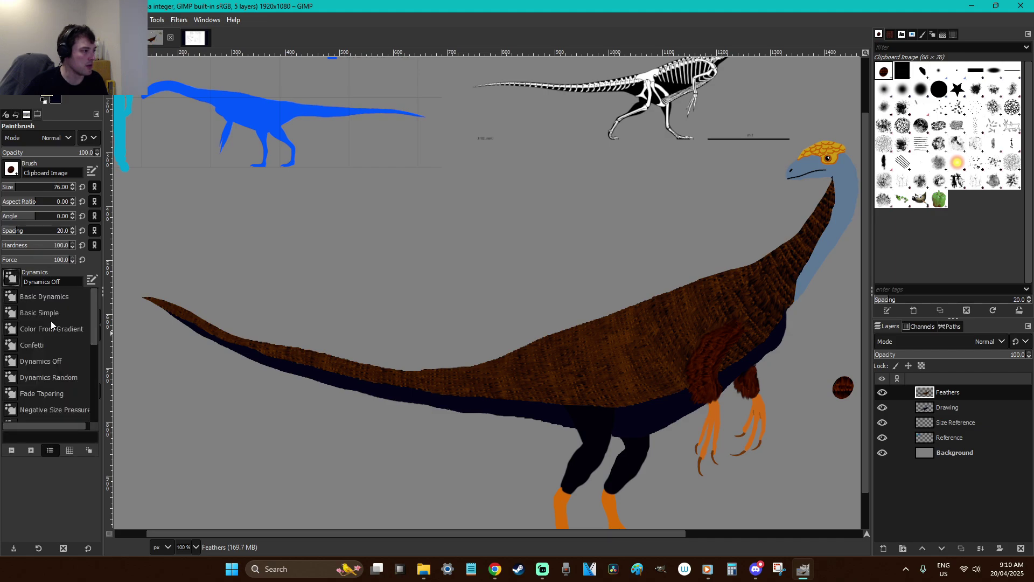
left_click_drag(95, 323, 86, 401)
left_click(86, 398)
mouse_move(147, 302)
left_mouse_down()
mouse_move(286, 363)
mouse_move(482, 393)
left_mouse_up()
left_click_drag(143, 315, 185, 336)
key("ctrl+z")
mouse_move(144, 302)
left_mouse_down()
mouse_move(238, 357)
mouse_move(419, 392)
left_mouse_up()
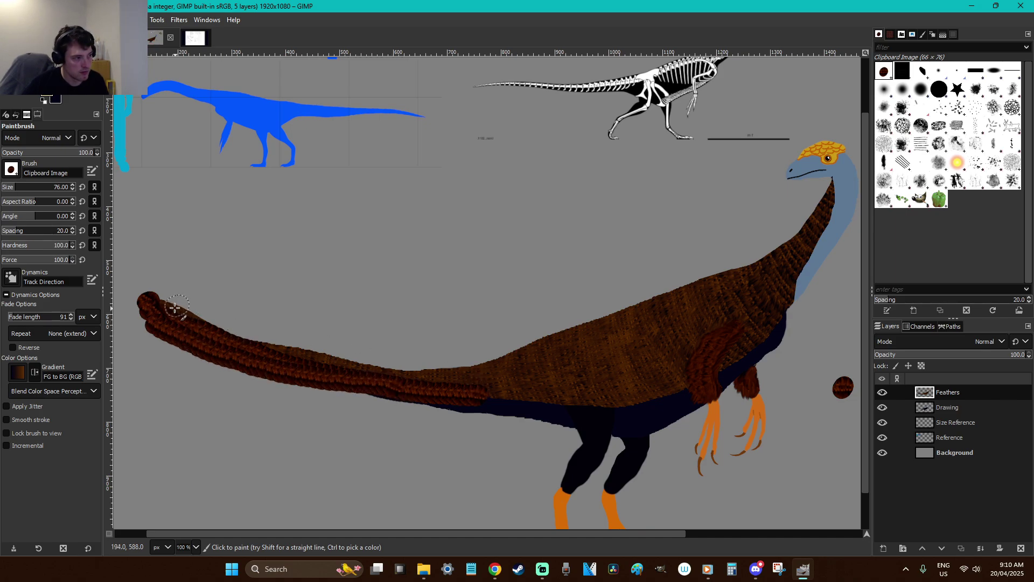
mouse_move(170, 306)
left_mouse_down()
mouse_move(228, 338)
mouse_move(377, 372)
mouse_move(487, 384)
left_mouse_up()
Try smudging the reddish texture at the tail's base with the clipboard brush at size 76, and undo the smudging
key("z")
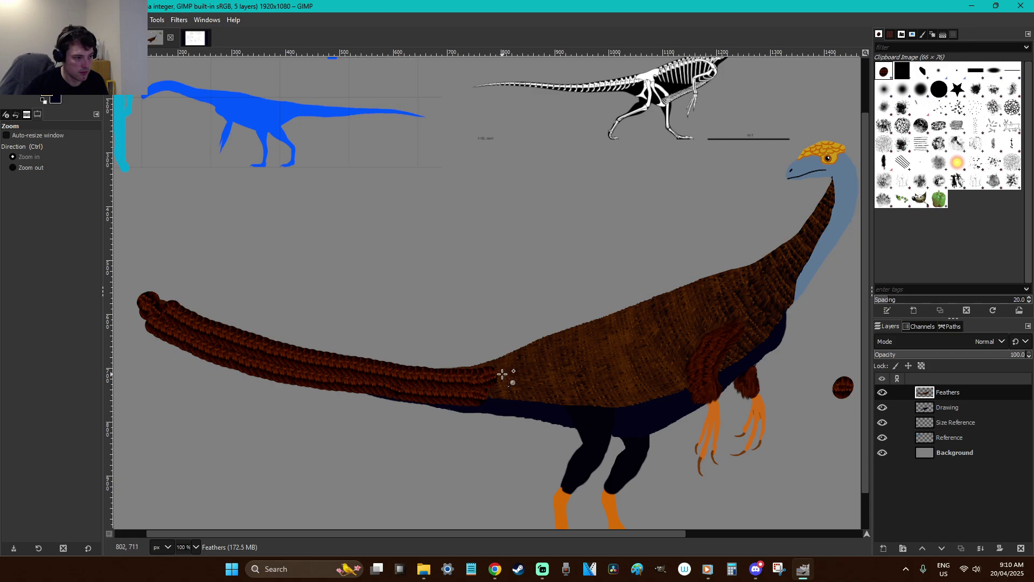
key("s")
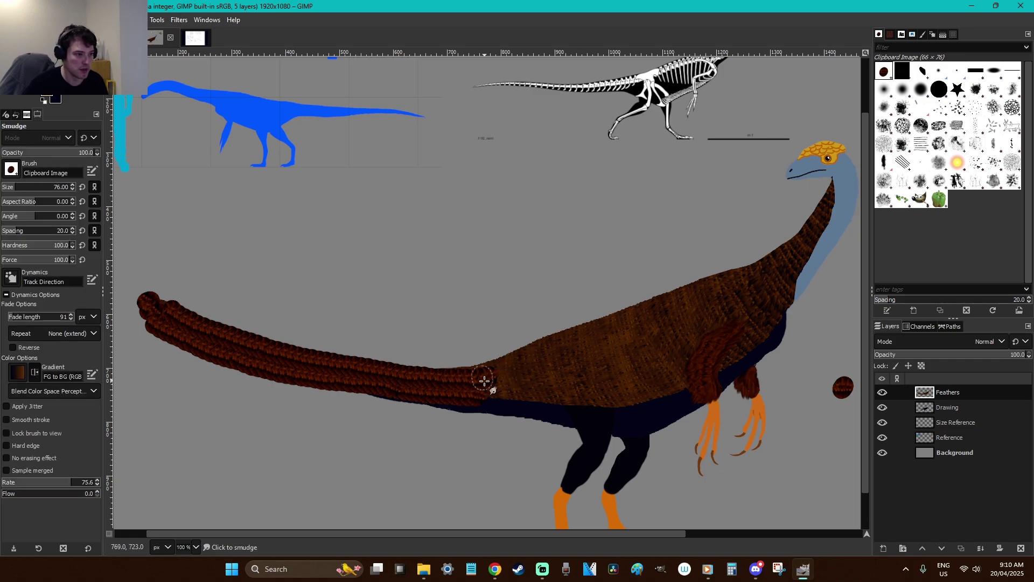
mouse_move(499, 387)
left_mouse_down()
mouse_move(413, 404)
mouse_move(325, 389)
left_mouse_up()
key("ctrl+z")
key("ctrl+z")
key("ctrl+z")
key("ctrl+z")
key("ctrl+z")
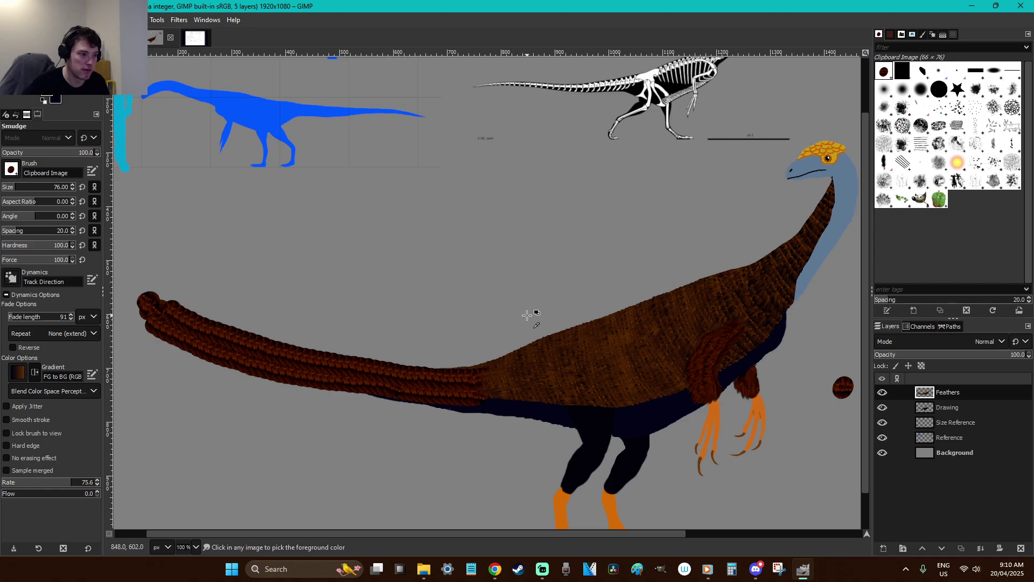
key("ctrl+z")
key("ctrl+z")
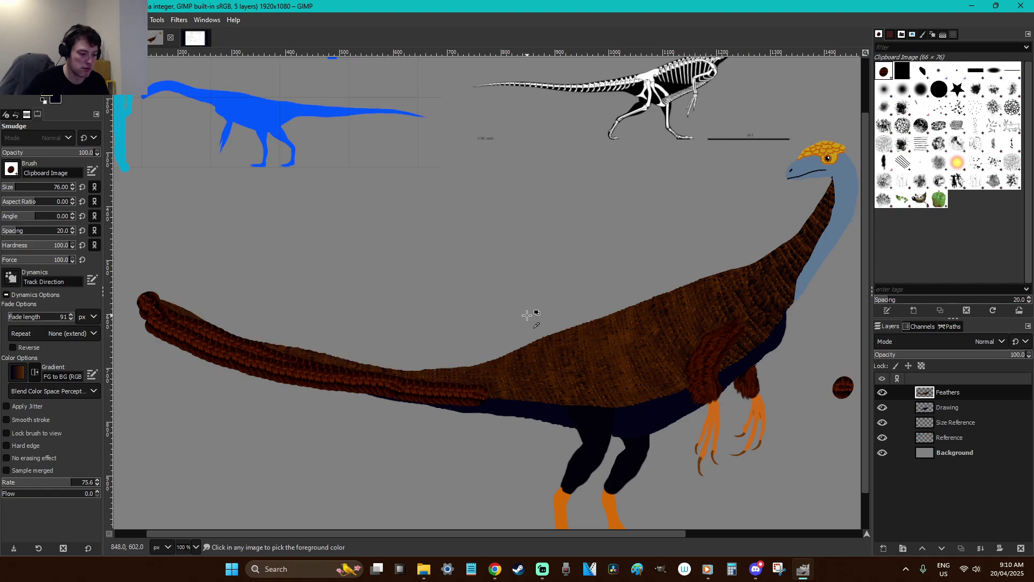
key("ctrl+z")
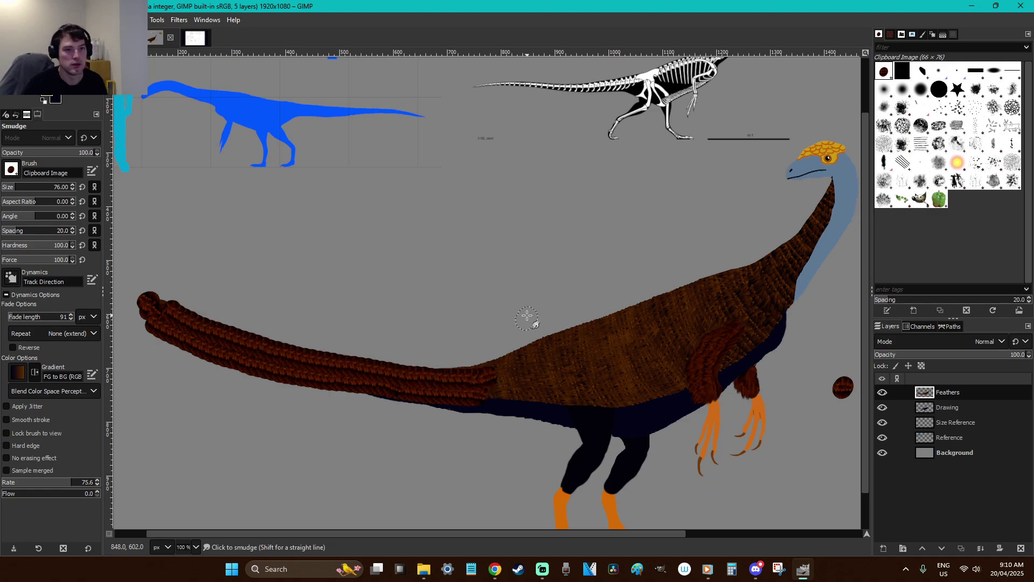
Choose the 2. Hardness 075 brush and try smudging the tail's base at sizes 51 and 14, undoing both attempts
left_click(920, 88)
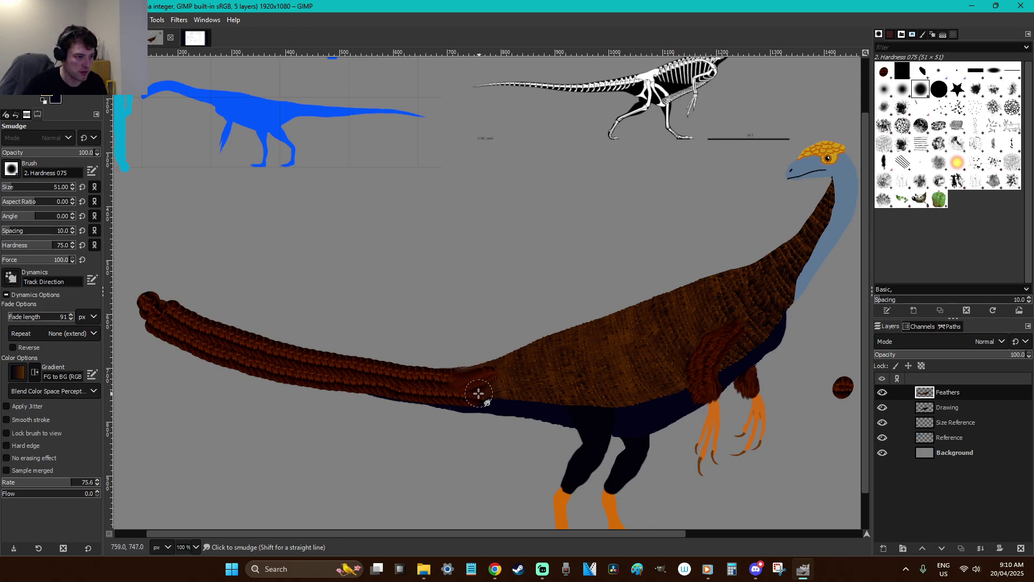
key("ctrl+y")
key("ctrl+z")
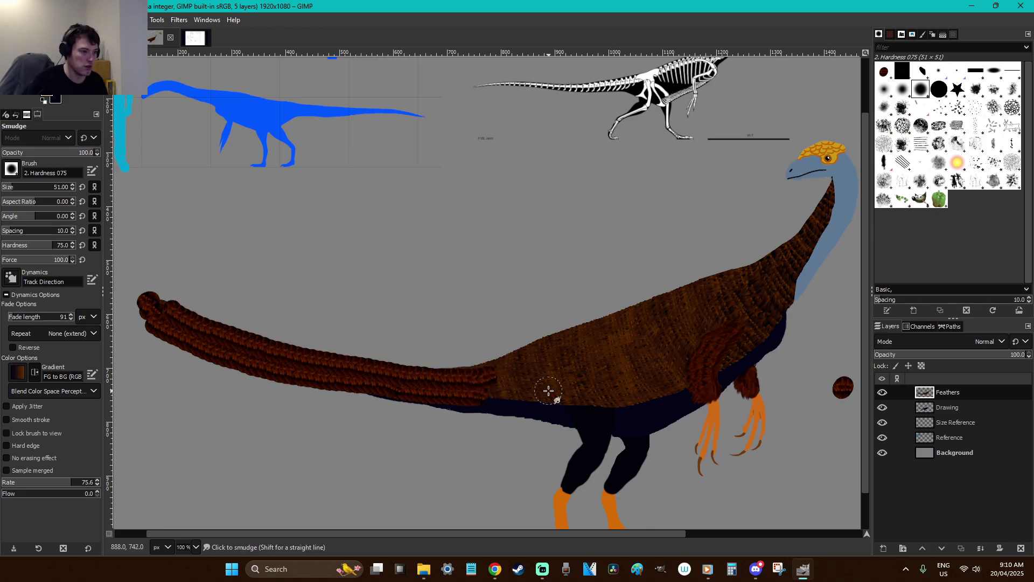
left_click_drag(13, 193, 5, 190)
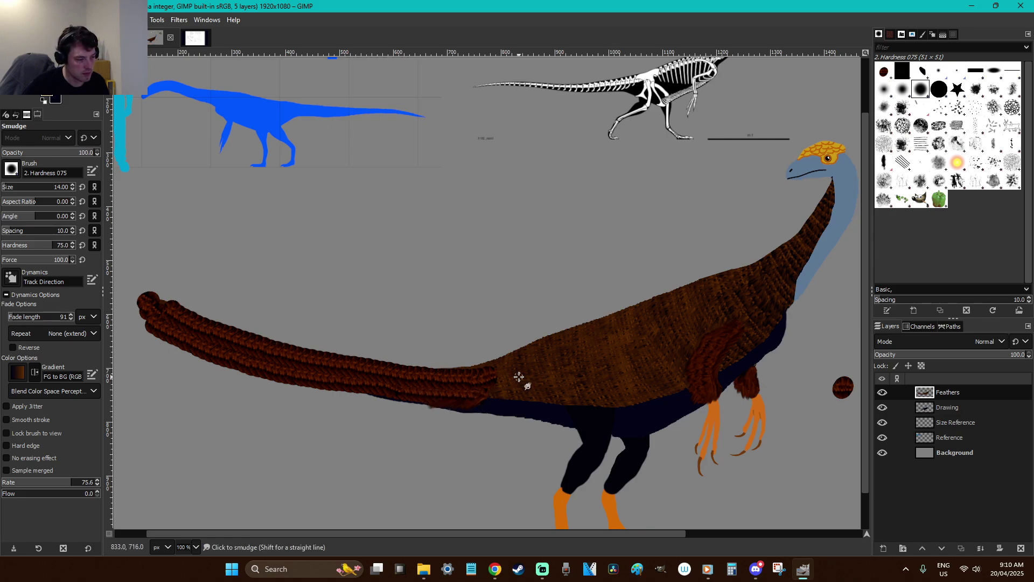
mouse_move(485, 375)
left_mouse_down()
mouse_move(468, 383)
mouse_move(482, 395)
mouse_move(448, 375)
left_mouse_up()
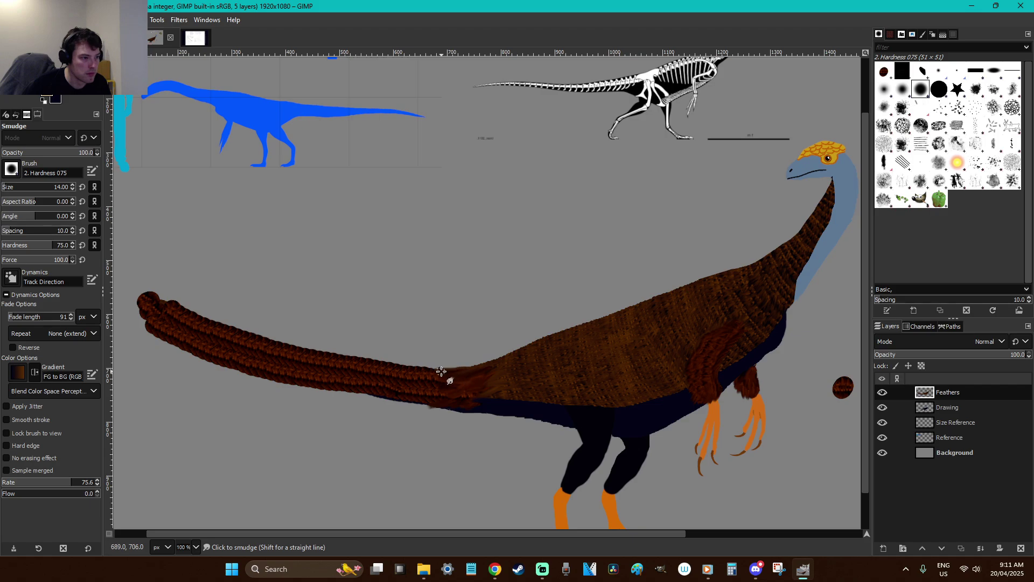
key("ctrl+z")
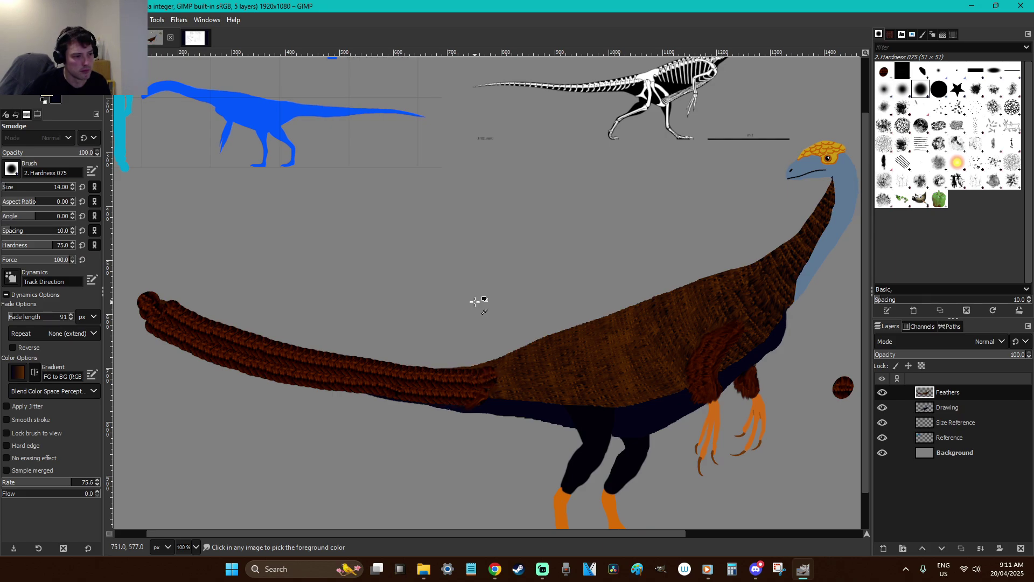
Try smudging the reddish texture at the tail's base into feathers with the 2. Hardness 075 brush at size 5
key("z")
left_click_drag(525, 439, 405, 304)
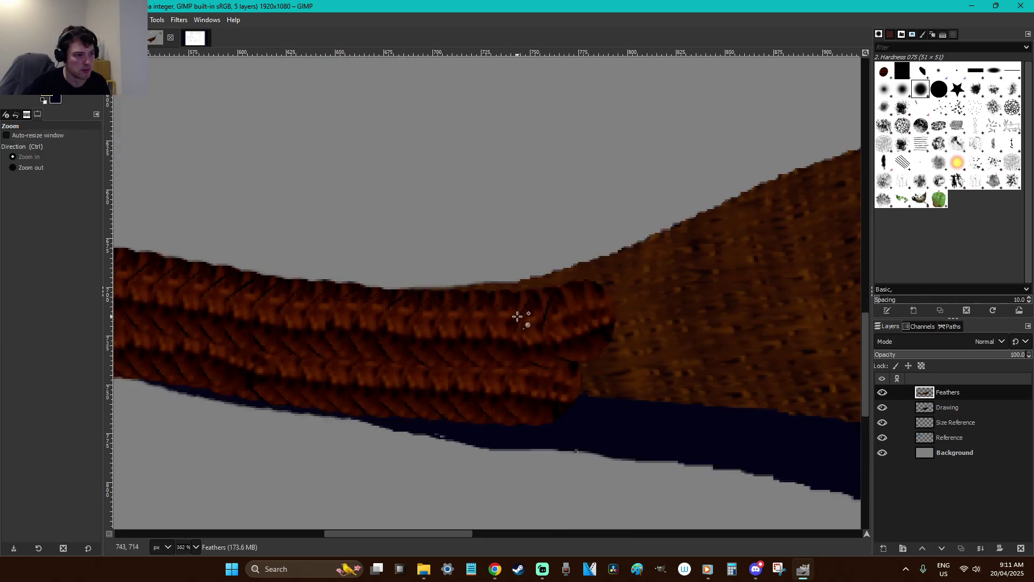
key("s")
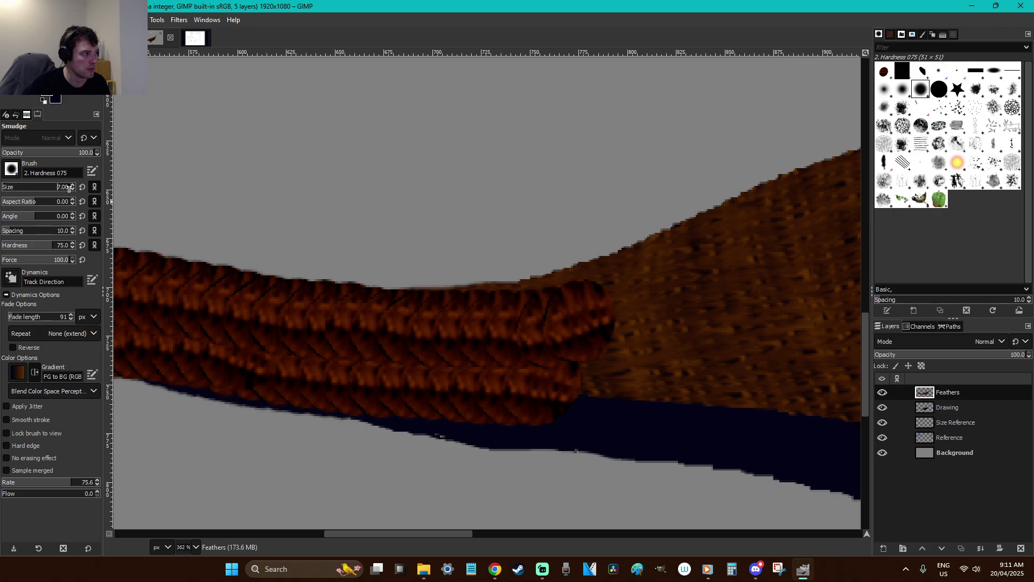
mouse_move(611, 276)
left_mouse_down()
mouse_move(546, 297)
mouse_move(574, 324)
mouse_move(581, 353)
mouse_move(538, 335)
mouse_move(541, 320)
mouse_move(522, 323)
mouse_move(621, 281)
mouse_move(598, 286)
mouse_move(586, 342)
left_mouse_up()
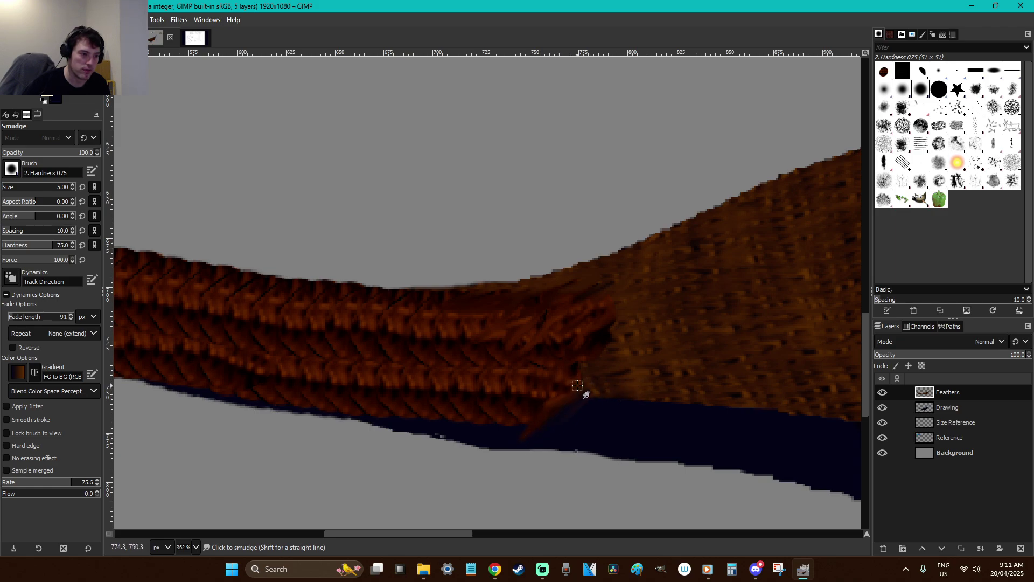
mouse_move(484, 399)
left_mouse_down()
mouse_move(550, 355)
mouse_move(521, 372)
mouse_move(553, 370)
left_mouse_up()
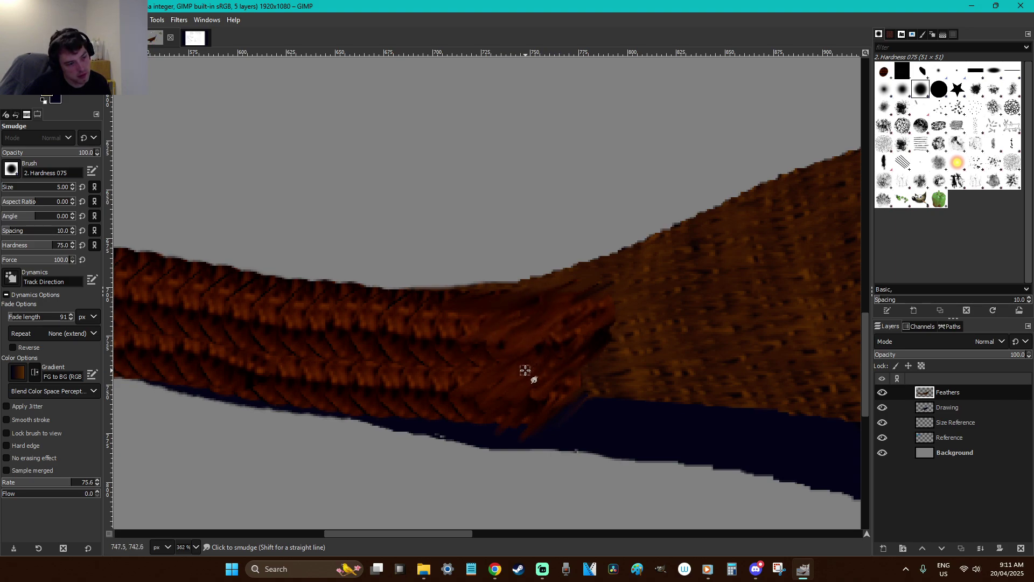
Try filling the tail base's lower corner with clipboard brush texture at size 11, and smudge the tail's base with the same brush
left_click(884, 72)
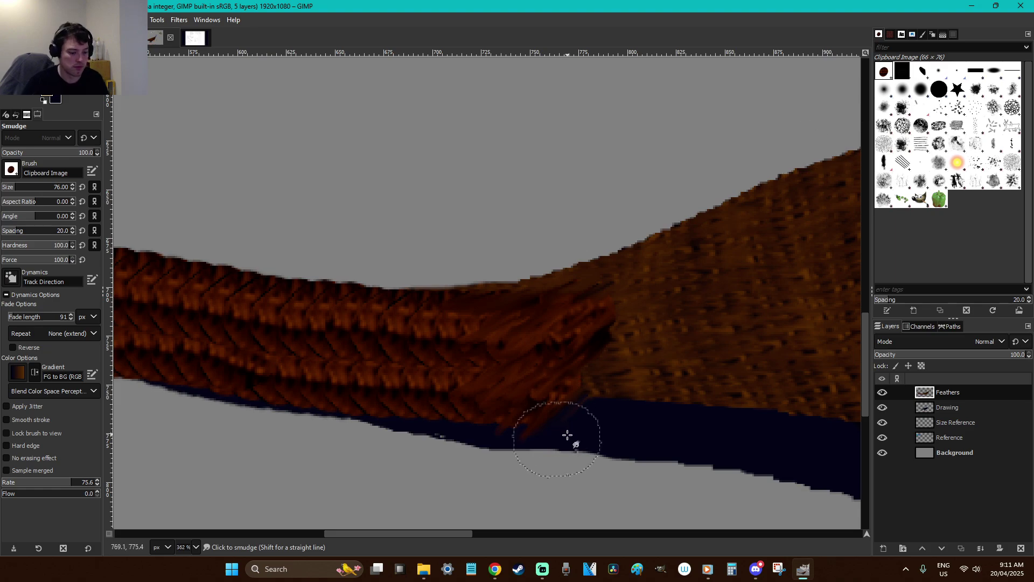
key("p")
left_click(7, 192)
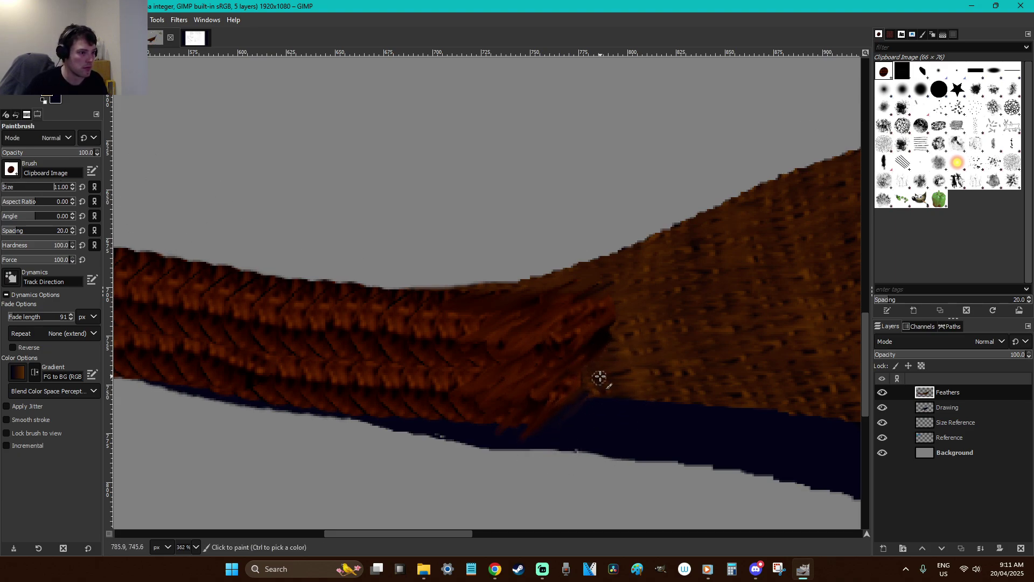
mouse_move(566, 391)
left_mouse_down()
mouse_move(616, 391)
mouse_move(590, 397)
mouse_move(565, 386)
mouse_move(596, 412)
left_mouse_up()
key("s")
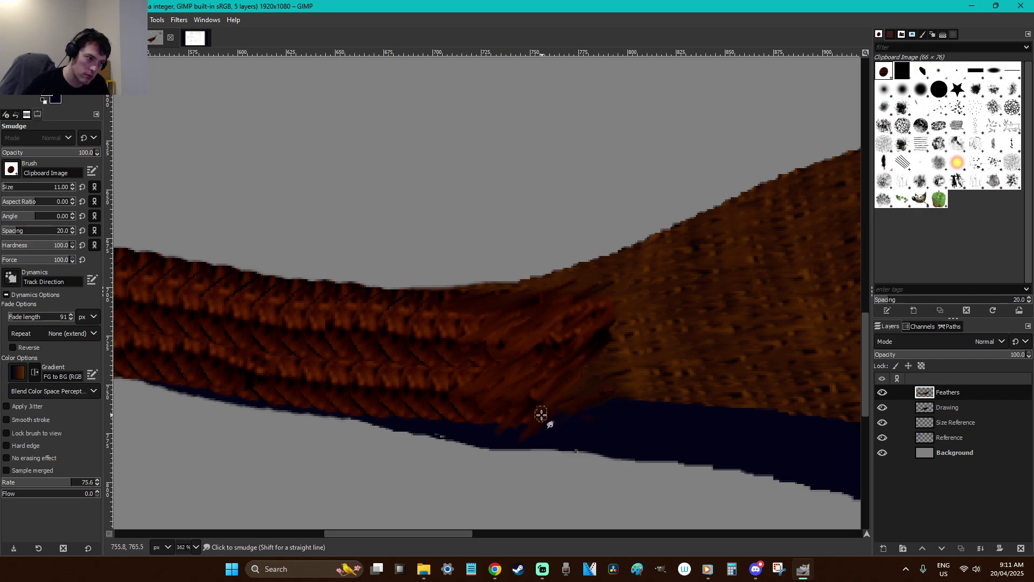
mouse_move(614, 331)
left_mouse_down()
mouse_move(507, 346)
mouse_move(603, 341)
mouse_move(587, 385)
left_mouse_up()
mouse_move(464, 423)
left_mouse_down()
mouse_move(446, 379)
mouse_move(490, 333)
mouse_move(491, 304)
mouse_move(508, 289)
mouse_move(377, 339)
left_mouse_up()
mouse_move(451, 338)
left_mouse_down()
mouse_move(474, 305)
mouse_move(401, 295)
mouse_move(476, 290)
mouse_move(401, 292)
left_mouse_up()
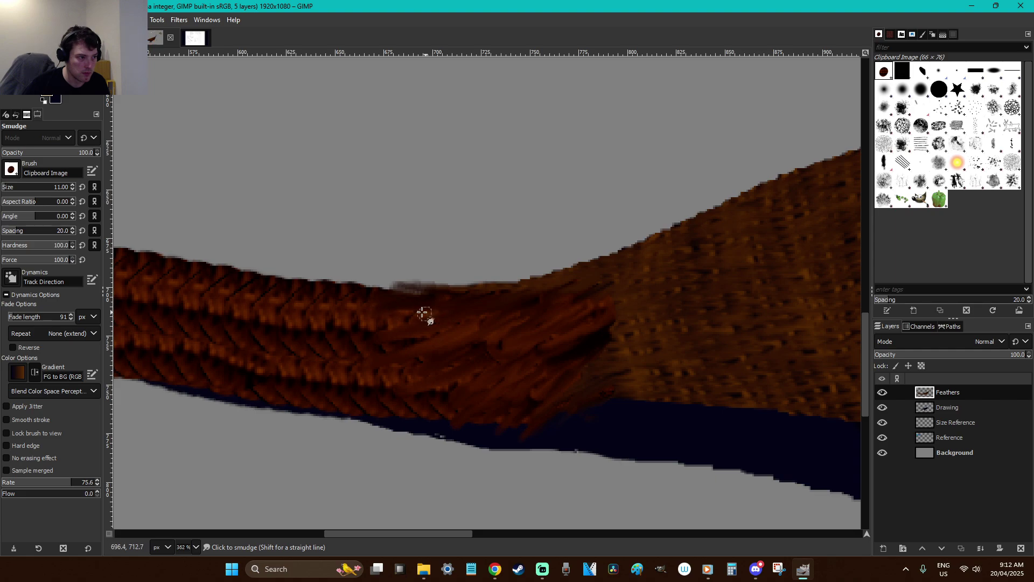
left_click_drag(439, 331, 399, 349)
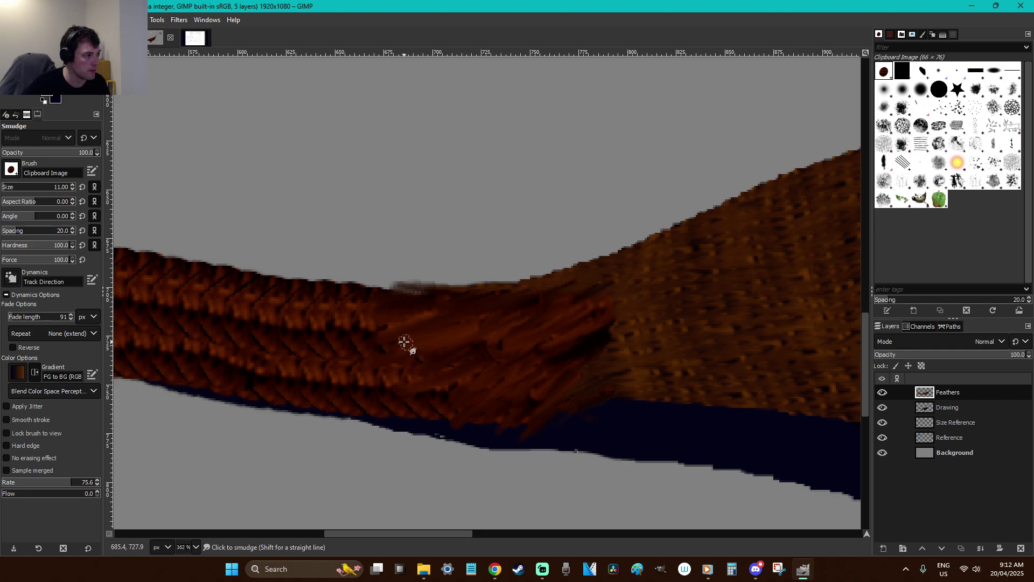
Set the smudge brush hardness to 0 and undo all painting and smudging at the tail's base, back to the unsmudged texture
key("ctrl")
key("ctrl+z")
left_click_drag(49, 247, 2, 247)
key("ctrl+z")
key("ctrl+z")
key("ctrl+z")
key("ctrl+z")
key("ctrl+z")
key("ctrl+z")
key("ctrl+z")
key("ctrl+z")
key("ctrl+z")
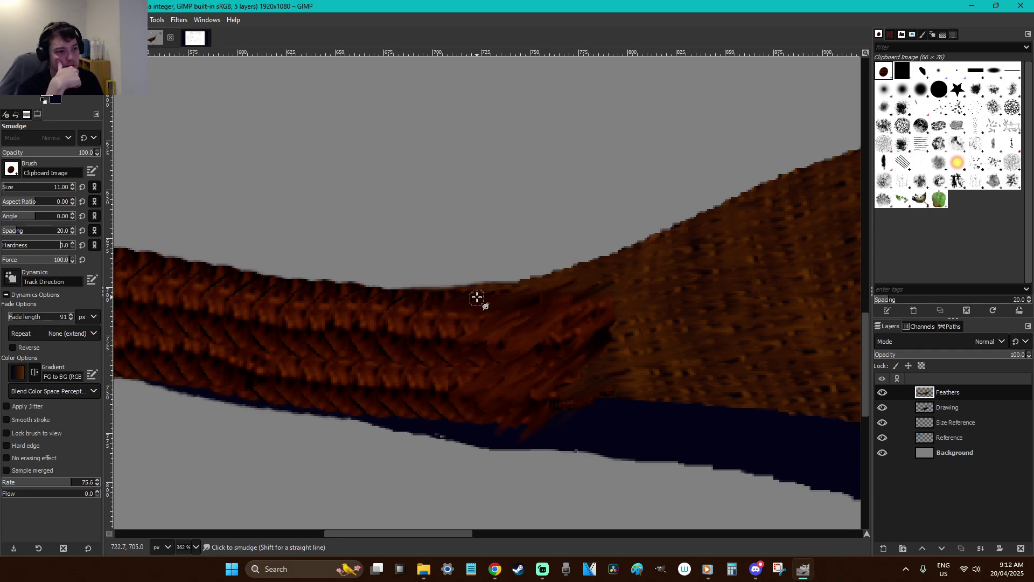
key("ctrl+z")
key("ctrl+z")
key("ctrl+z")
key("ctrl+z")
key("ctrl+z")
key("ctrl+z")
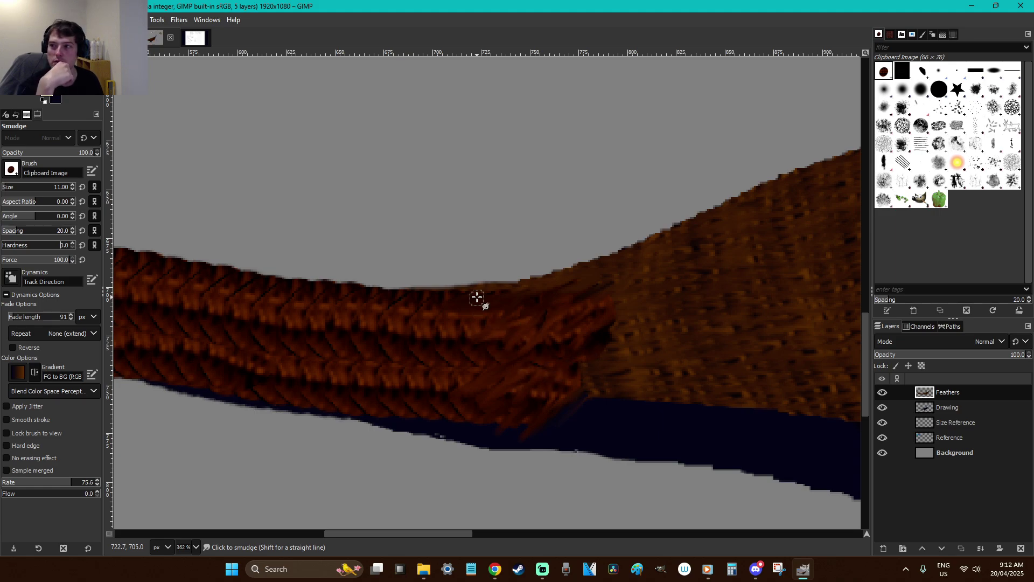
key("ctrl+z")
key("ctrl+z")
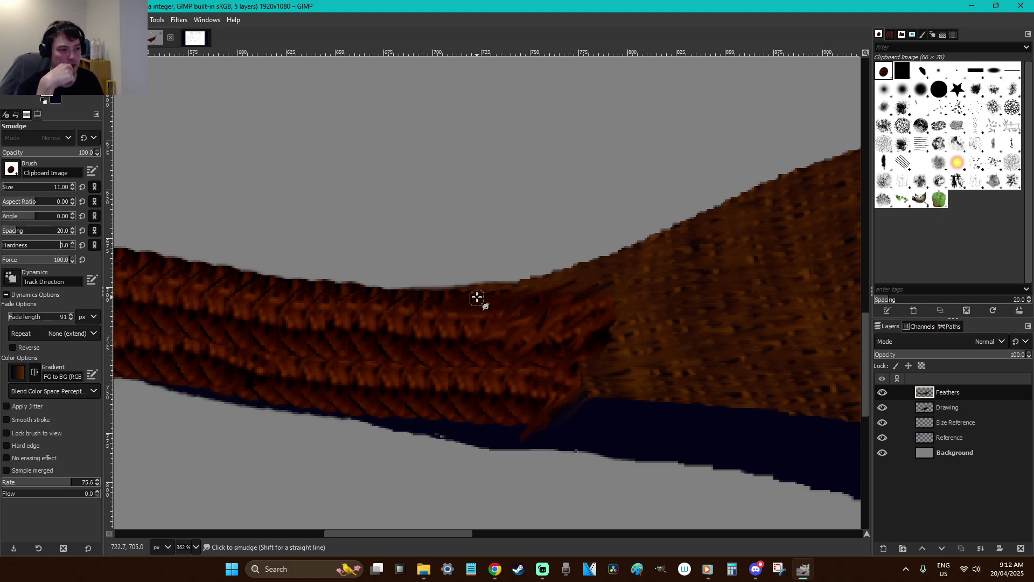
key("ctrl+z")
key("ctrl+z")
key("ctrl+z")
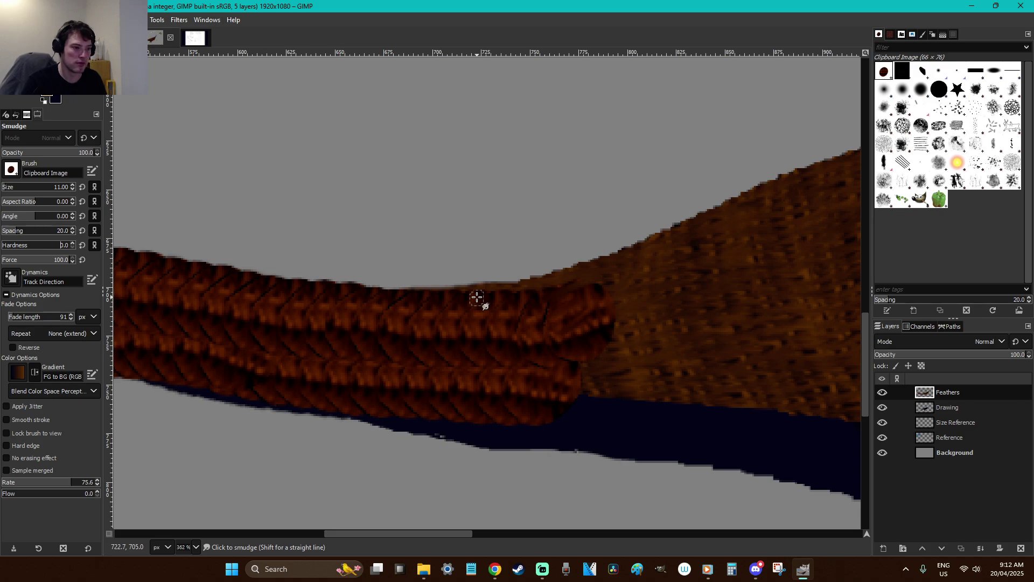
key("ctrl+z")
key("ctrl+y")
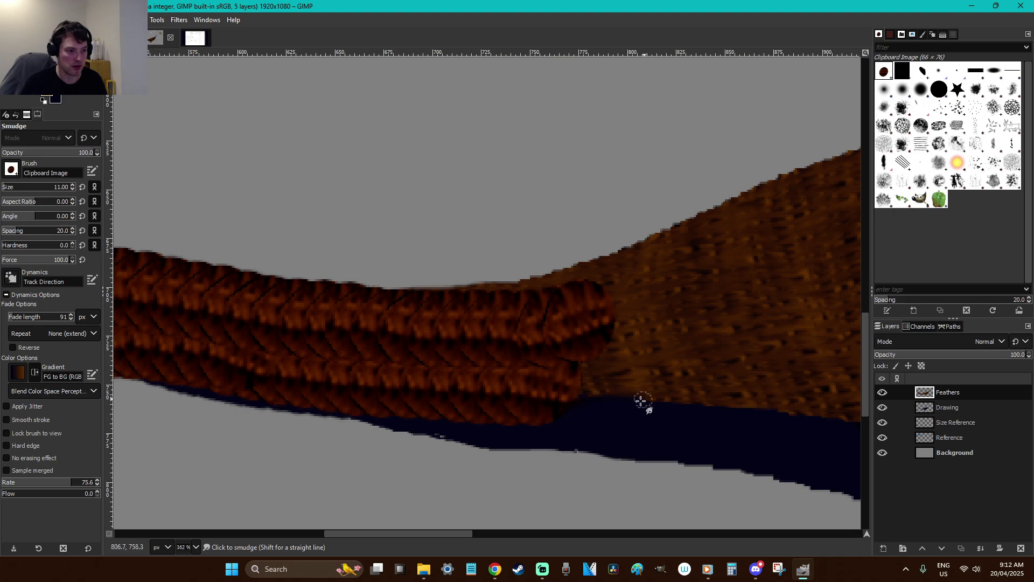
Extend the reddish texture at the lower tail base toward the body, painting with the clipboard brush at size 59 and hardness 100
key("p")
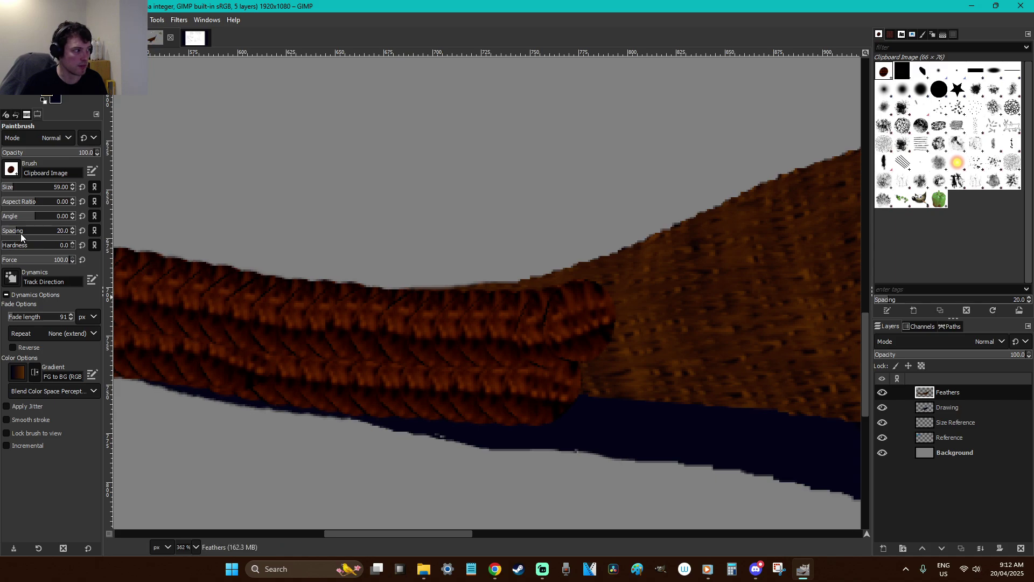
left_click_drag(26, 246, 76, 246)
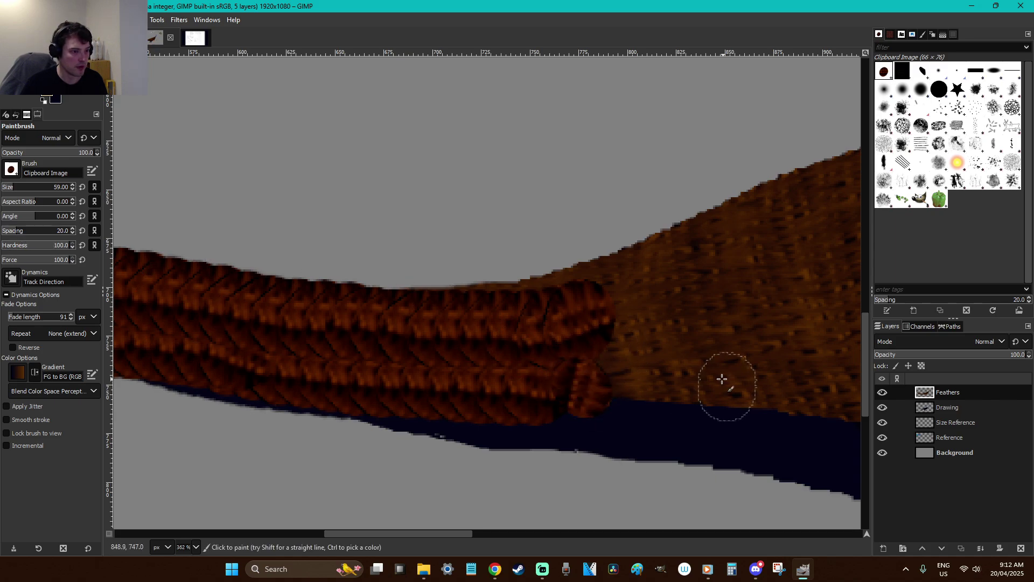
left_click_drag(572, 395, 635, 376)
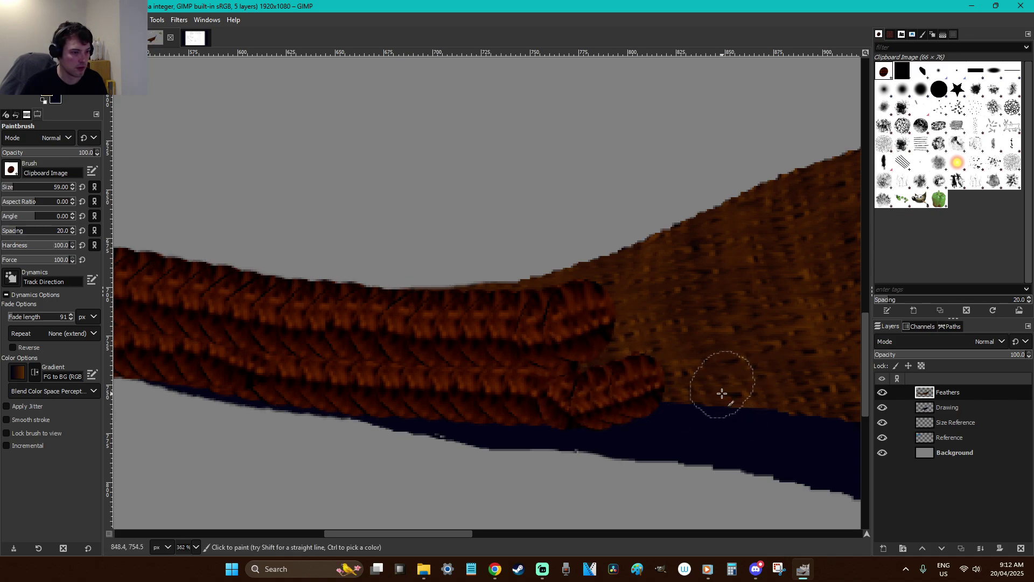
Smudge the reddish texture at the tail's base into soft feathers blending into the body, using the clipboard brush at size 11 and hardness 0
key("s")
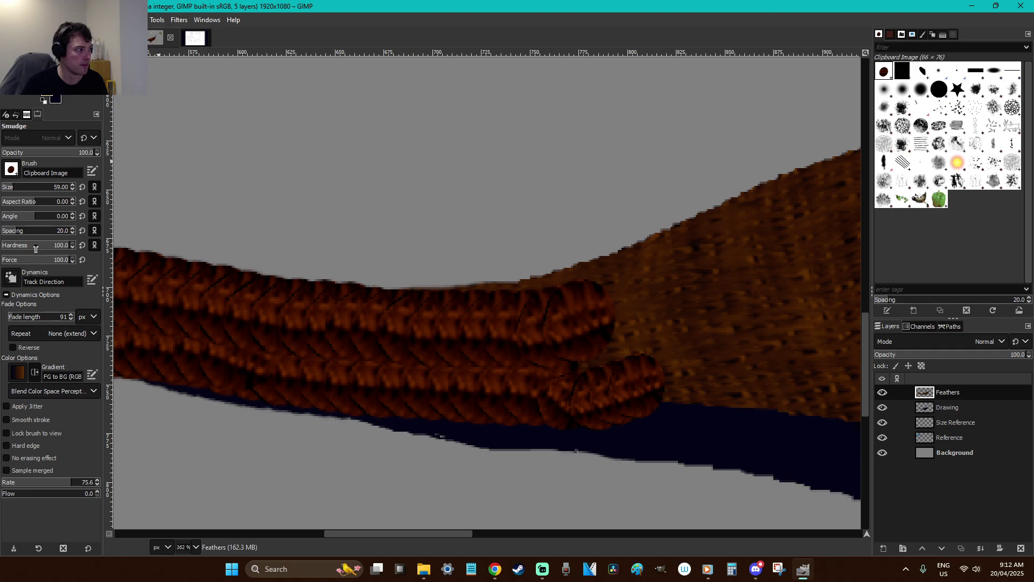
left_click_drag(36, 248, 1, 248)
mouse_move(648, 406)
left_mouse_down()
mouse_move(672, 379)
mouse_move(642, 397)
mouse_move(614, 370)
left_mouse_up()
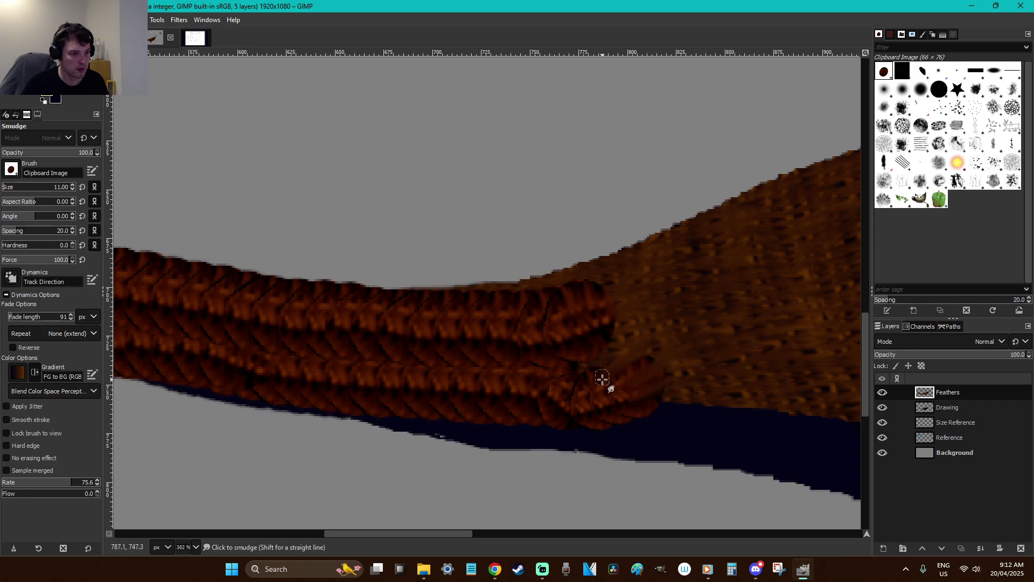
mouse_move(661, 395)
left_mouse_down()
mouse_move(620, 407)
mouse_move(604, 398)
mouse_move(663, 398)
left_mouse_up()
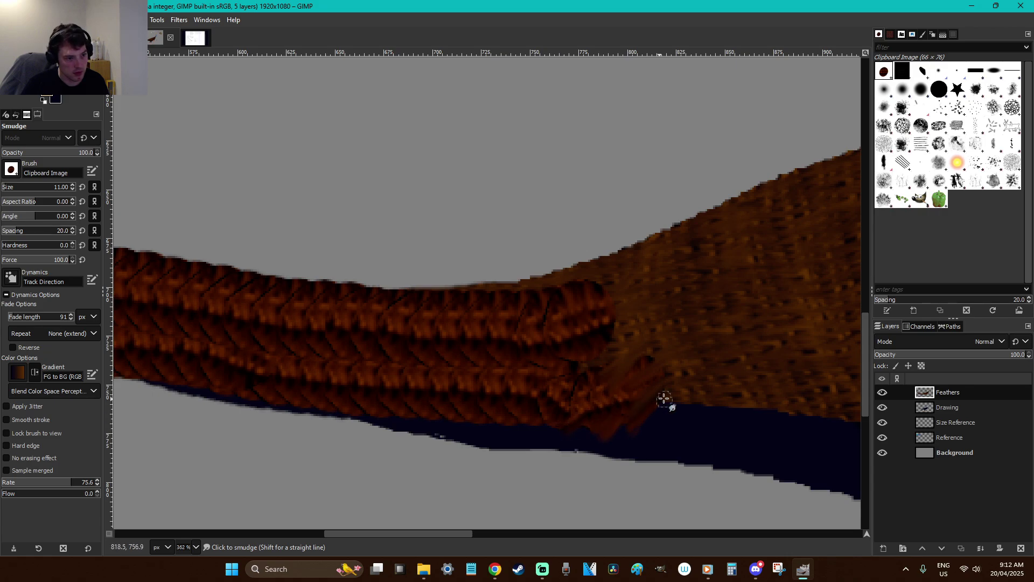
mouse_move(593, 366)
left_mouse_down()
mouse_move(616, 280)
mouse_move(606, 266)
mouse_move(559, 298)
mouse_move(559, 320)
mouse_move(591, 315)
mouse_move(579, 346)
mouse_move(596, 352)
mouse_move(594, 298)
mouse_move(637, 302)
mouse_move(594, 332)
mouse_move(581, 378)
mouse_move(590, 346)
mouse_move(554, 335)
mouse_move(526, 304)
mouse_move(505, 337)
mouse_move(548, 299)
mouse_move(549, 310)
mouse_move(507, 342)
mouse_move(594, 384)
mouse_move(555, 399)
left_mouse_up()
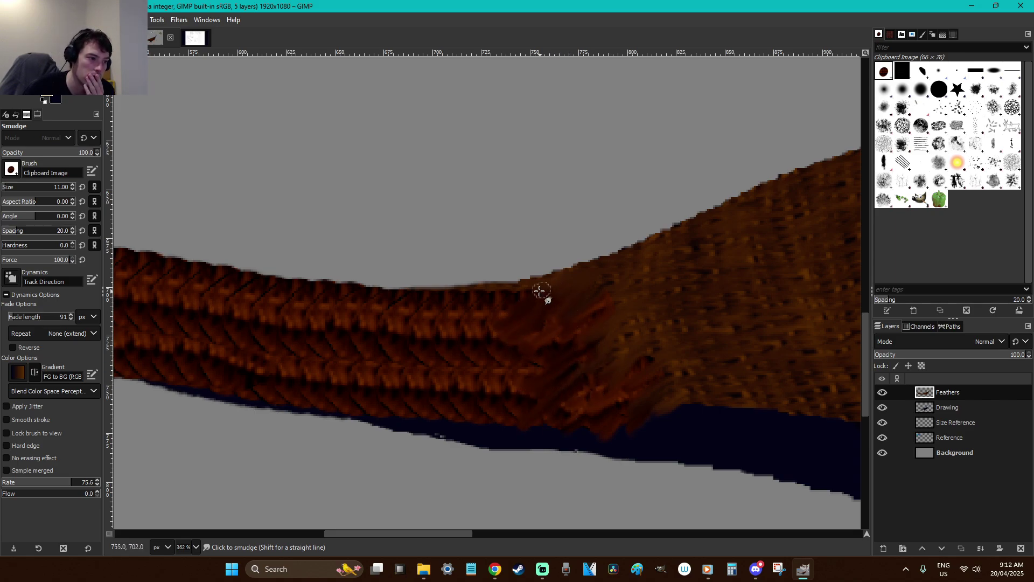
mouse_move(512, 289)
left_mouse_down()
mouse_move(437, 316)
mouse_move(434, 330)
mouse_move(504, 301)
mouse_move(494, 321)
mouse_move(446, 345)
mouse_move(475, 347)
mouse_move(469, 364)
mouse_move(501, 367)
mouse_move(511, 390)
mouse_move(602, 381)
mouse_move(488, 429)
mouse_move(480, 410)
mouse_move(517, 357)
mouse_move(412, 337)
mouse_move(454, 299)
mouse_move(447, 286)
mouse_move(459, 299)
mouse_move(412, 302)
mouse_move(481, 295)
mouse_move(381, 290)
mouse_move(404, 303)
mouse_move(415, 294)
mouse_move(385, 294)
mouse_move(390, 305)
mouse_move(391, 287)
mouse_move(442, 307)
mouse_move(437, 299)
mouse_move(460, 302)
mouse_move(429, 332)
left_mouse_up()
mouse_move(428, 378)
left_mouse_down()
mouse_move(439, 402)
mouse_move(421, 425)
left_mouse_up()
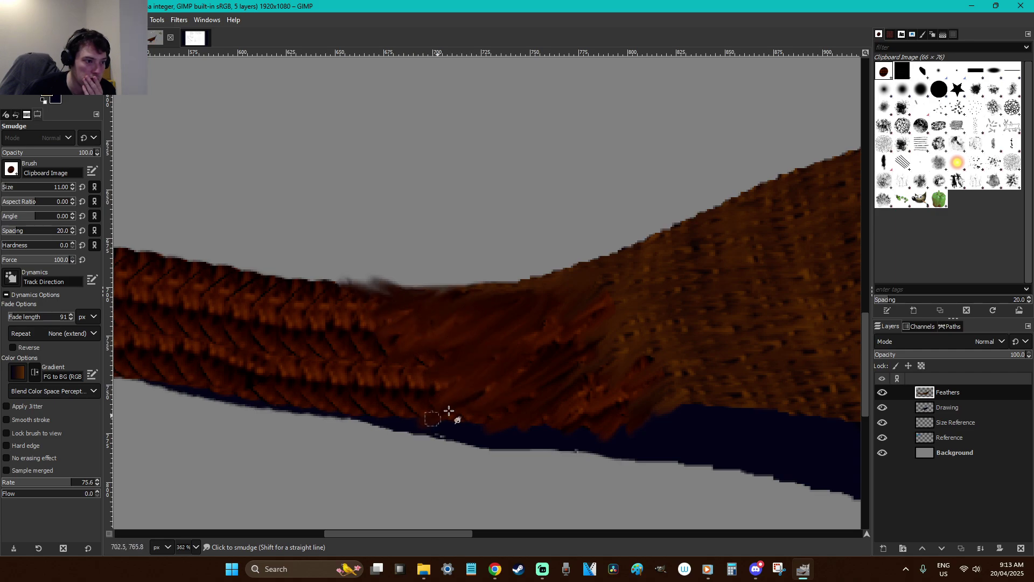
mouse_move(437, 387)
left_mouse_down()
mouse_move(404, 410)
mouse_move(394, 389)
left_mouse_up()
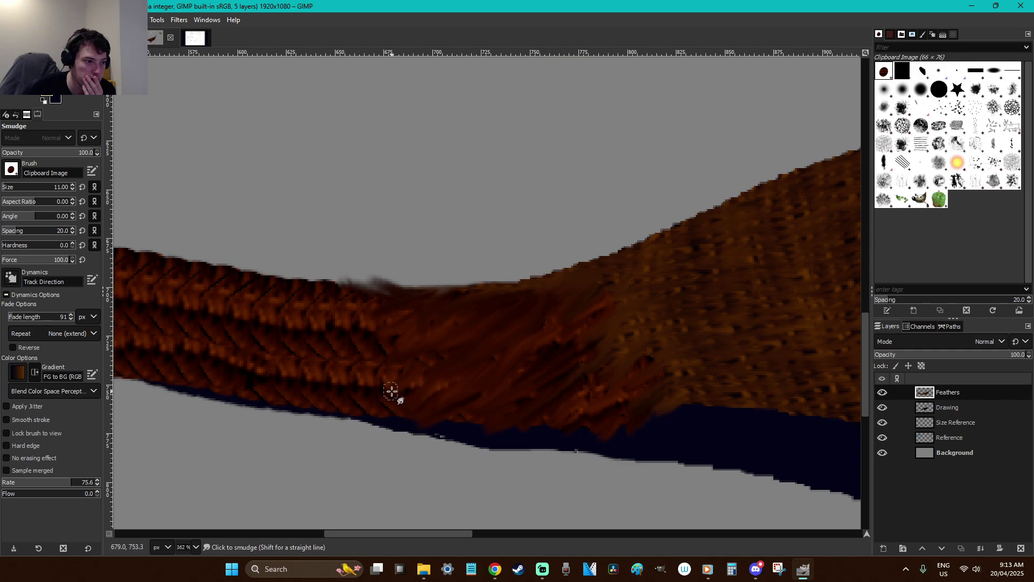
Continue smudging the reddish texture from the tail's base toward the tip, softening its upper edge with diagonal feather strokes
scroll(421, 401, "down", 6)
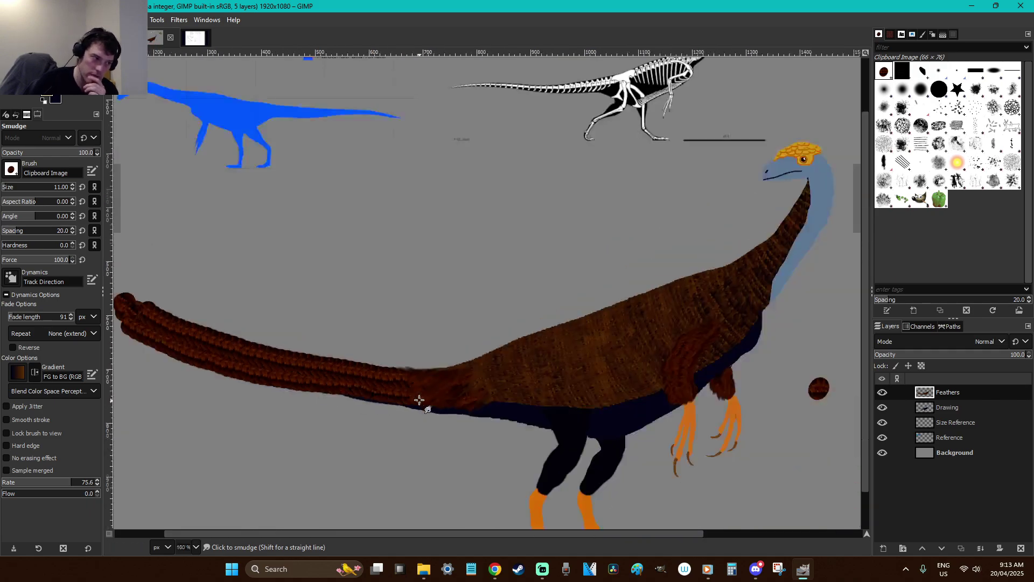
key("z")
mouse_move(423, 396)
left_mouse_down()
mouse_move(554, 291)
mouse_move(588, 300)
mouse_move(592, 328)
mouse_move(694, 349)
left_mouse_up()
key("s")
scroll(421, 534, "left", 5)
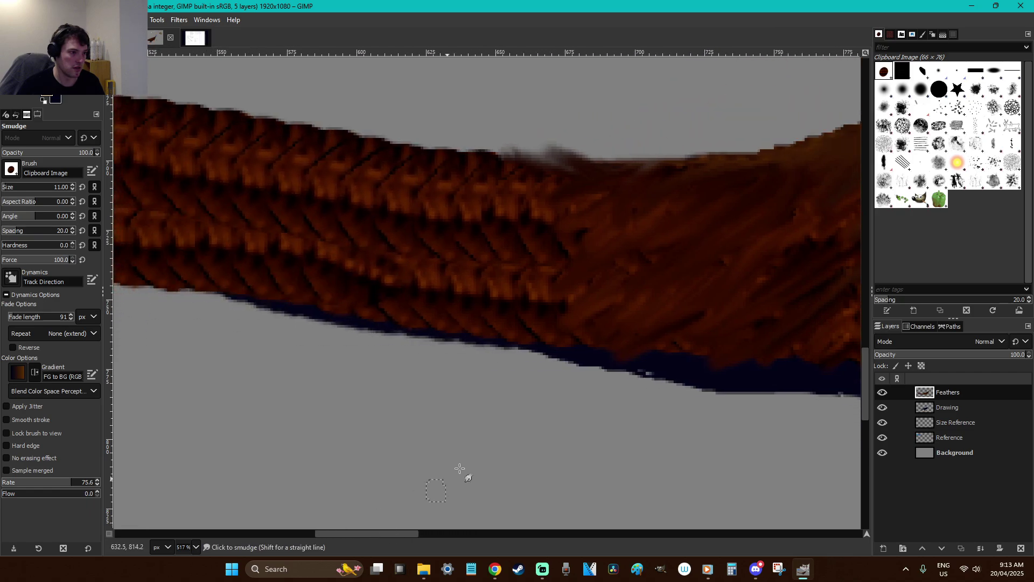
mouse_move(595, 315)
left_mouse_down()
mouse_move(564, 346)
mouse_move(614, 254)
mouse_move(594, 227)
mouse_move(545, 226)
mouse_move(553, 165)
mouse_move(556, 190)
mouse_move(490, 197)
mouse_move(543, 218)
mouse_move(597, 174)
mouse_move(513, 168)
left_mouse_up()
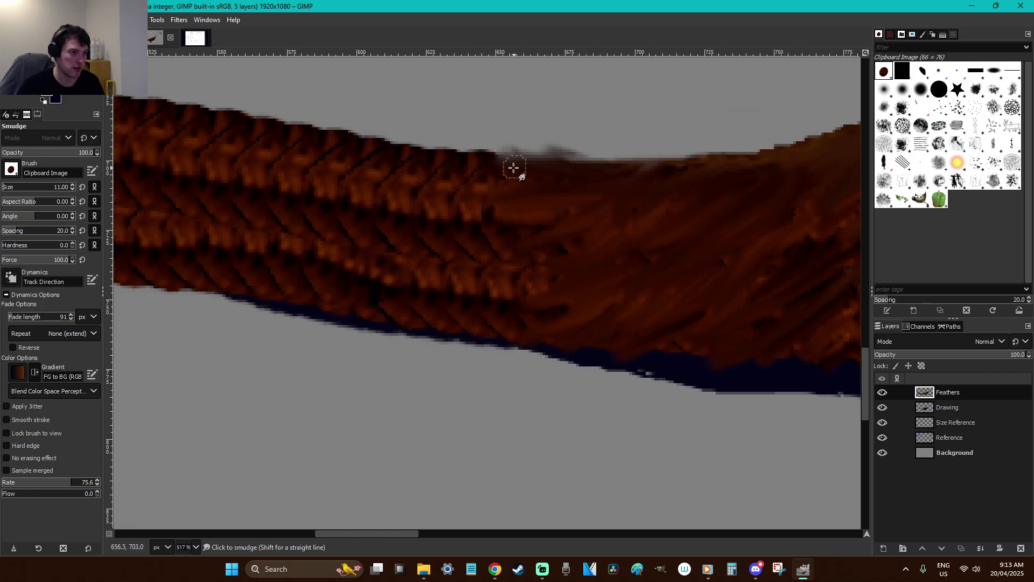
mouse_move(735, 184)
left_mouse_down()
mouse_move(668, 162)
mouse_move(742, 164)
mouse_move(651, 152)
mouse_move(612, 161)
mouse_move(622, 180)
mouse_move(538, 177)
left_mouse_up()
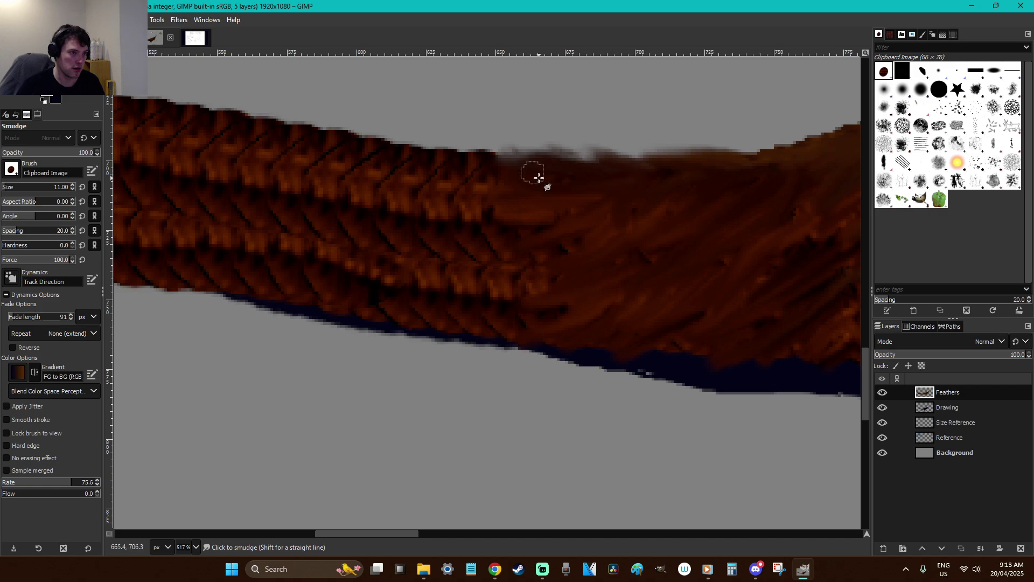
left_click_drag(630, 306, 460, 328)
mouse_move(598, 229)
left_mouse_down()
mouse_move(563, 240)
mouse_move(471, 231)
mouse_move(477, 246)
left_mouse_up()
mouse_move(520, 197)
left_mouse_down()
mouse_move(474, 185)
mouse_move(485, 171)
mouse_move(522, 179)
mouse_move(473, 150)
mouse_move(485, 177)
mouse_move(402, 215)
mouse_move(400, 247)
mouse_move(505, 237)
mouse_move(391, 289)
mouse_move(420, 298)
mouse_move(541, 261)
mouse_move(539, 281)
mouse_move(421, 332)
mouse_move(508, 231)
mouse_move(430, 245)
mouse_move(431, 174)
mouse_move(533, 199)
mouse_move(423, 223)
mouse_move(357, 223)
mouse_move(479, 179)
mouse_move(365, 207)
mouse_move(414, 236)
mouse_move(347, 266)
mouse_move(342, 297)
mouse_move(384, 270)
mouse_move(344, 270)
mouse_move(384, 242)
mouse_move(397, 208)
mouse_move(360, 186)
mouse_move(418, 151)
mouse_move(392, 172)
mouse_move(299, 163)
mouse_move(399, 194)
mouse_move(440, 170)
mouse_move(360, 211)
mouse_move(356, 282)
mouse_move(393, 293)
mouse_move(268, 304)
mouse_move(391, 239)
mouse_move(346, 218)
mouse_move(306, 227)
left_mouse_up()
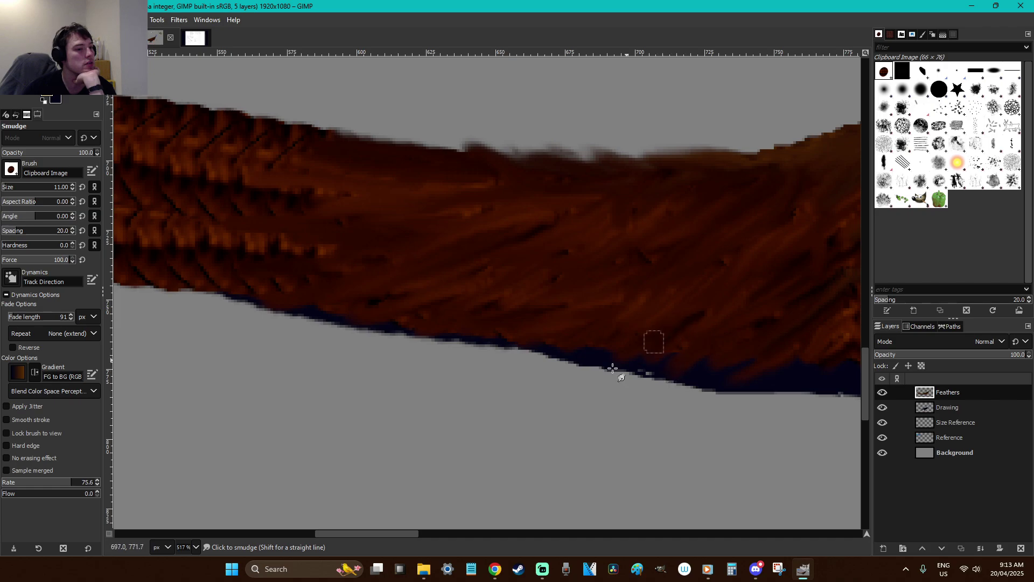
Pull feather wisps outward along the tail's lower edge to cover the dark blue underside, and blend the neighbouring texture
left_click_drag(620, 371, 571, 381)
left_click_drag(563, 353, 536, 362)
left_click_drag(636, 328, 509, 358)
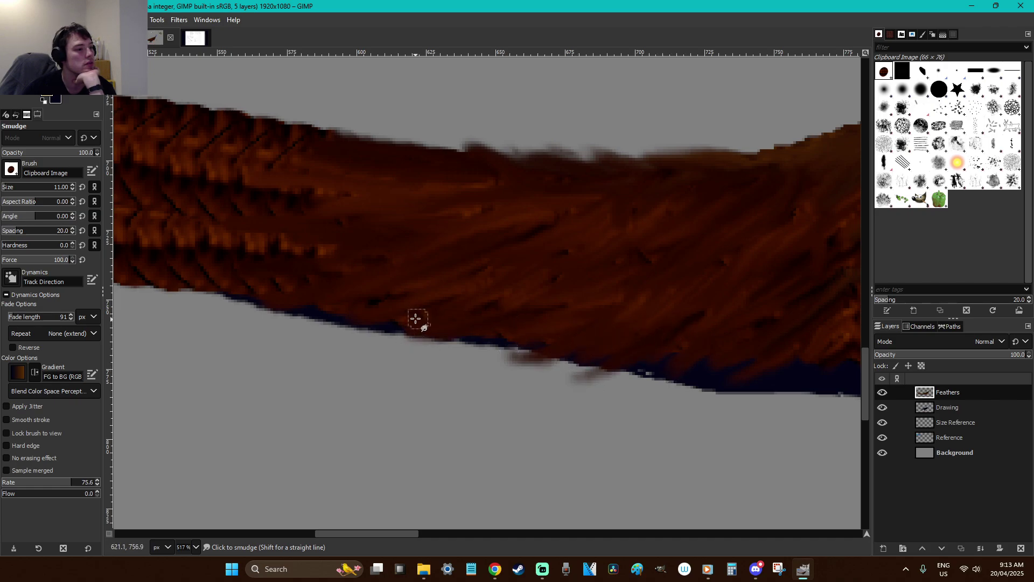
mouse_move(416, 318)
left_mouse_down()
mouse_move(344, 307)
mouse_move(266, 328)
left_mouse_up()
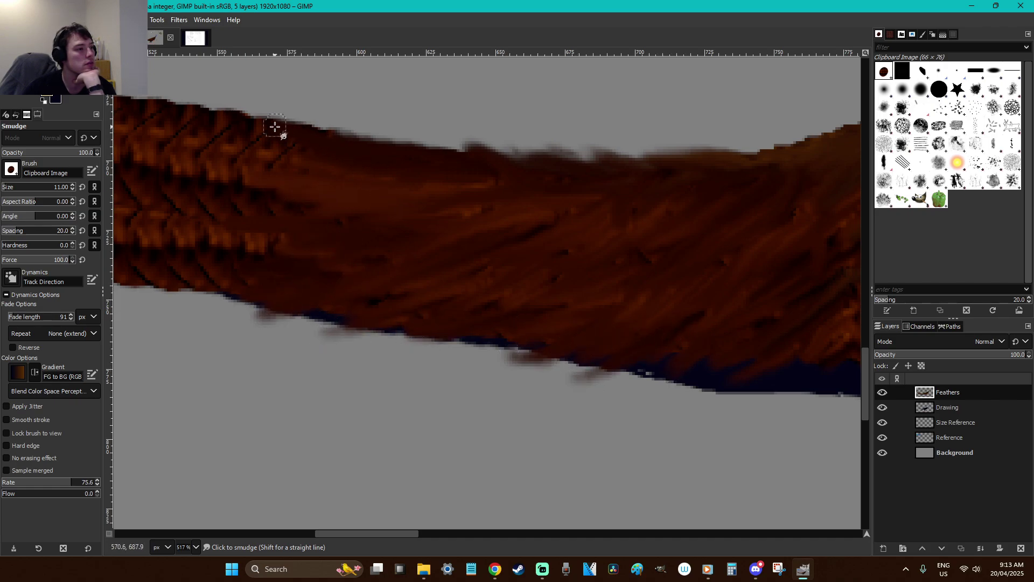
mouse_move(305, 198)
left_mouse_down()
mouse_move(230, 231)
mouse_move(263, 230)
mouse_move(324, 254)
mouse_move(264, 270)
mouse_move(324, 304)
mouse_move(306, 318)
mouse_move(284, 240)
mouse_move(196, 282)
mouse_move(237, 282)
mouse_move(152, 314)
mouse_move(289, 212)
mouse_move(289, 192)
mouse_move(342, 340)
left_mouse_up()
left_click_drag(584, 240, 561, 206)
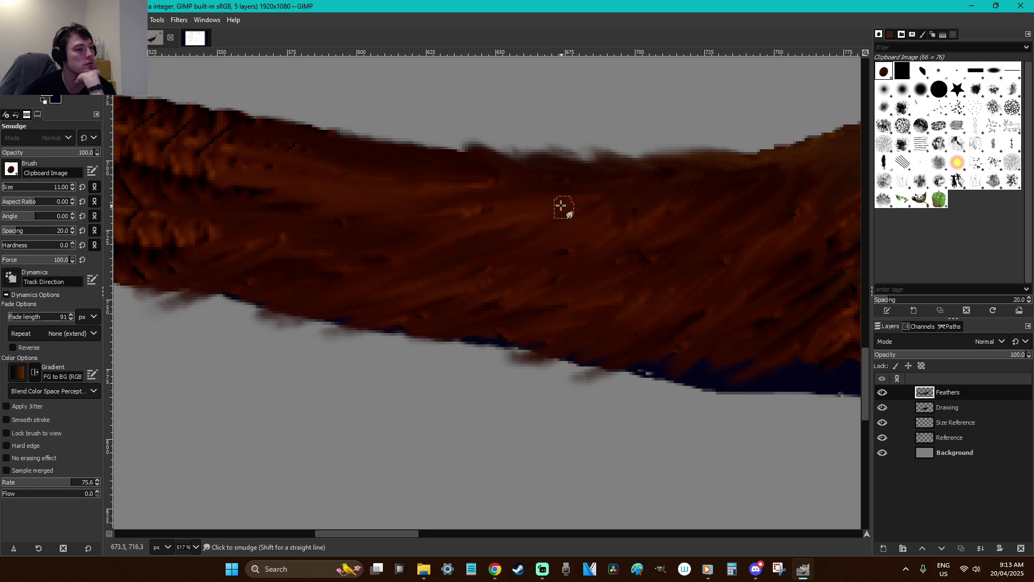
Smudge the upper part of the next tail section toward the tip and save the image
left_click_drag(418, 533, 381, 533)
scroll(424, 445, "up", 3)
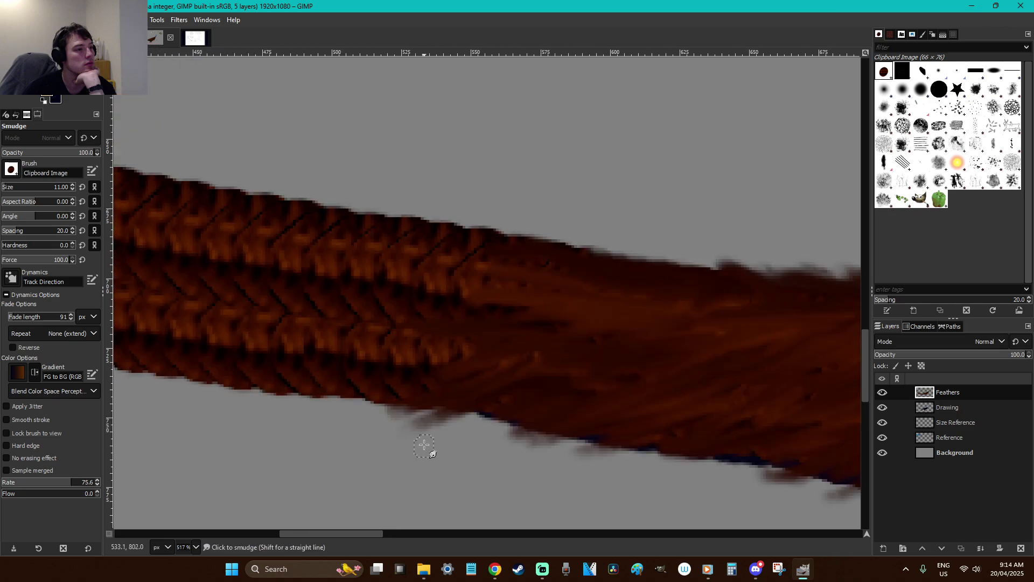
mouse_move(560, 252)
left_mouse_down()
mouse_move(439, 242)
mouse_move(531, 247)
mouse_move(433, 263)
mouse_move(445, 275)
mouse_move(541, 285)
mouse_move(520, 300)
mouse_move(431, 306)
mouse_move(572, 261)
mouse_move(595, 313)
left_mouse_up()
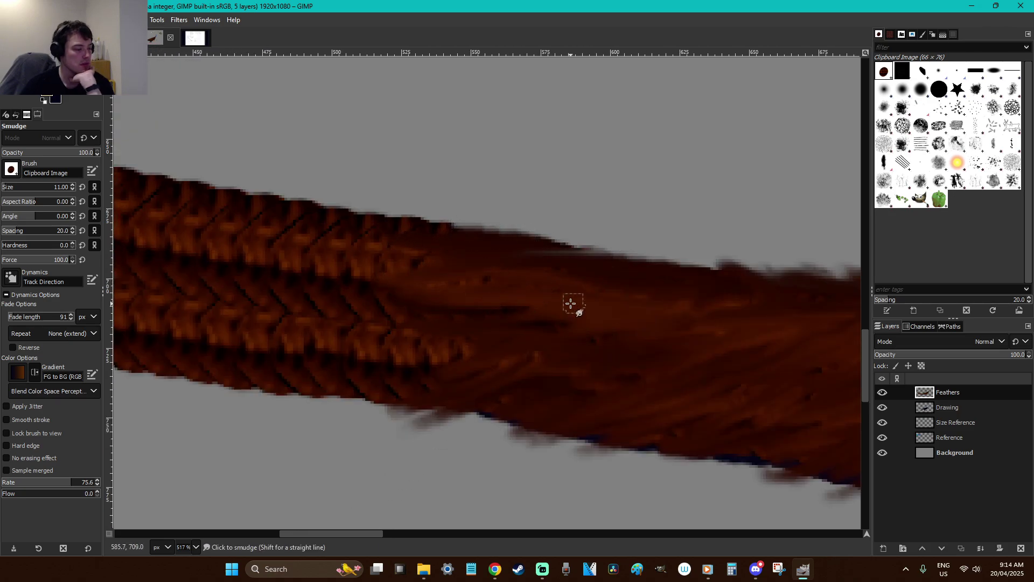
key("ctrl+s")
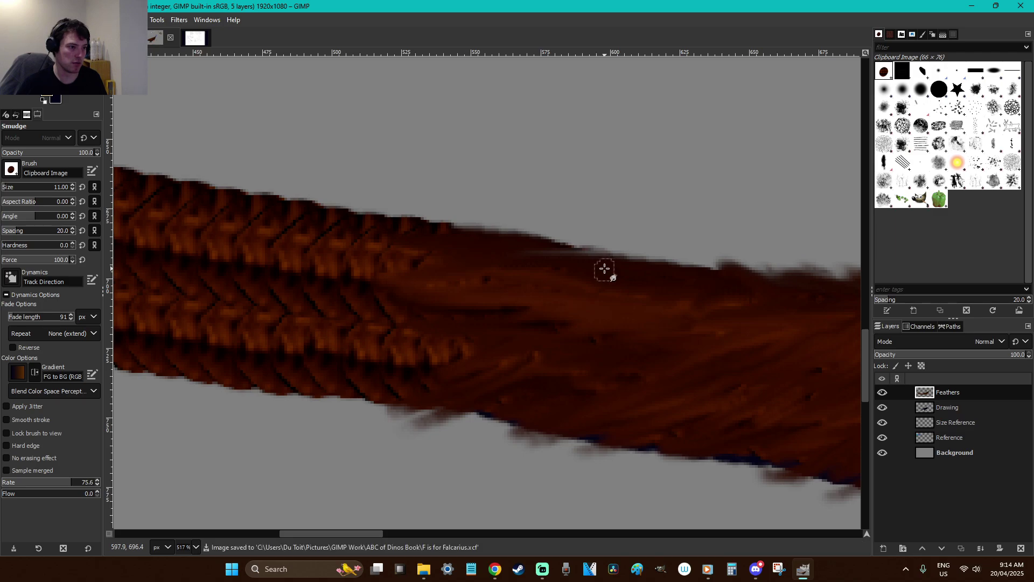
Undo the last smudge stroke, and smudge the tail's middle section toward the tip, blending the braided texture and fraying its lower edge
key("ctrl+z")
left_click_drag(483, 313, 517, 310)
mouse_move(527, 372)
left_mouse_down()
mouse_move(367, 409)
mouse_move(499, 356)
mouse_move(471, 339)
mouse_move(364, 377)
left_mouse_up()
mouse_move(424, 299)
left_mouse_down()
mouse_move(485, 237)
mouse_move(401, 226)
mouse_move(447, 268)
mouse_move(360, 307)
mouse_move(330, 302)
mouse_move(452, 315)
mouse_move(396, 240)
mouse_move(330, 233)
mouse_move(330, 212)
mouse_move(240, 289)
mouse_move(352, 269)
left_mouse_up()
left_click_drag(250, 323, 412, 289)
left_click_drag(253, 349, 367, 334)
mouse_move(278, 371)
left_mouse_down()
mouse_move(312, 336)
mouse_move(449, 345)
left_mouse_up()
mouse_move(307, 398)
left_mouse_down()
mouse_move(355, 399)
mouse_move(493, 335)
left_mouse_up()
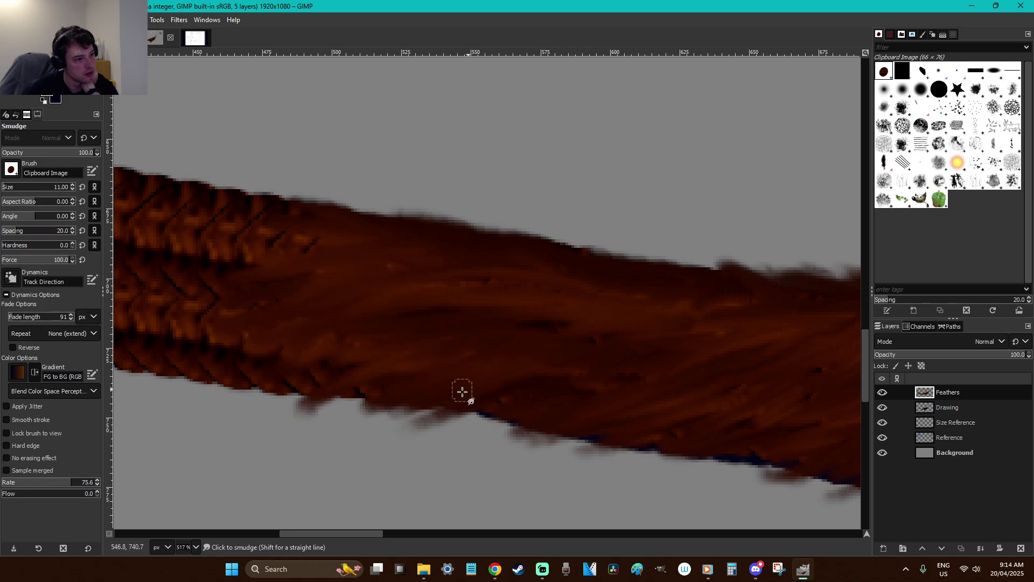
Smudge the next stretch of braided tail texture into soft feathers, pulling wisps out along its upper and lower edges
left_click_drag(263, 393, 381, 362)
mouse_move(293, 399)
left_mouse_down()
mouse_move(362, 393)
mouse_move(368, 348)
left_mouse_up()
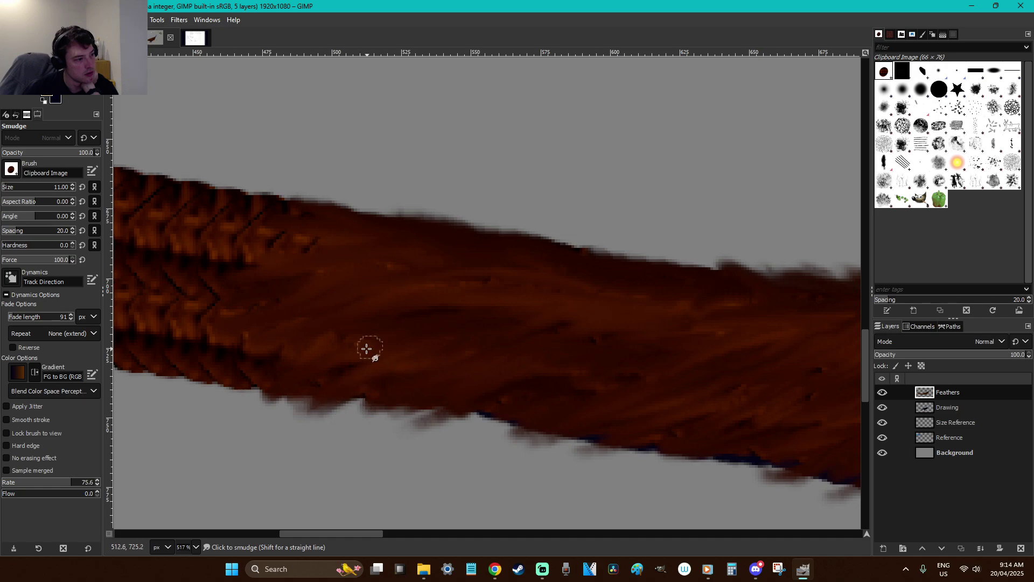
left_click_drag(230, 203, 312, 240)
left_click_drag(249, 218, 303, 238)
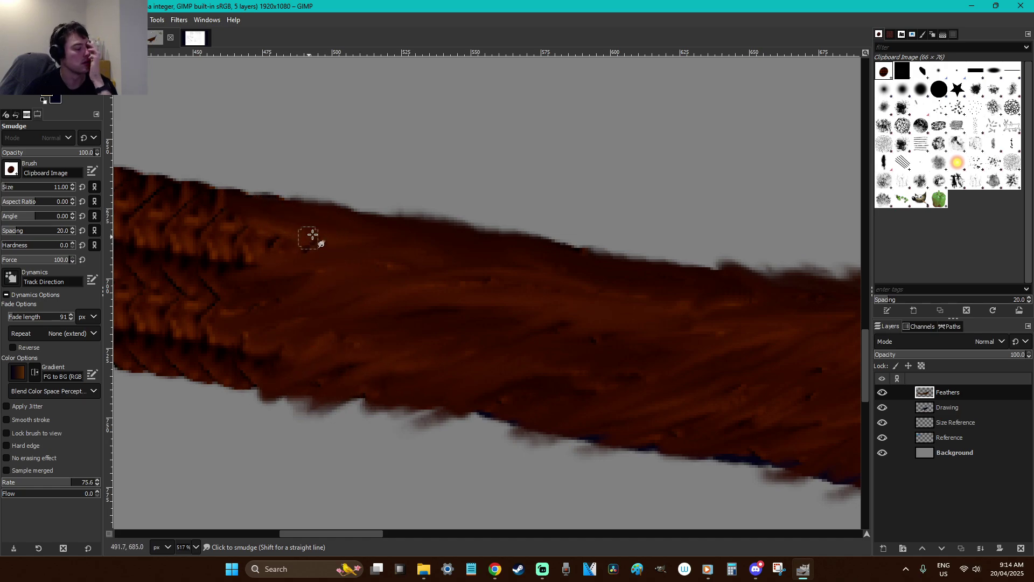
left_click_drag(313, 200, 256, 180)
left_click_drag(195, 222, 305, 258)
mouse_move(207, 248)
left_mouse_down()
mouse_move(294, 239)
mouse_move(224, 258)
mouse_move(327, 256)
left_mouse_up()
left_click_drag(141, 261, 219, 287)
mouse_move(341, 273)
left_mouse_down()
mouse_move(199, 327)
mouse_move(225, 272)
mouse_move(258, 263)
mouse_move(178, 312)
mouse_move(209, 330)
mouse_move(323, 302)
mouse_move(222, 326)
mouse_move(172, 372)
left_mouse_up()
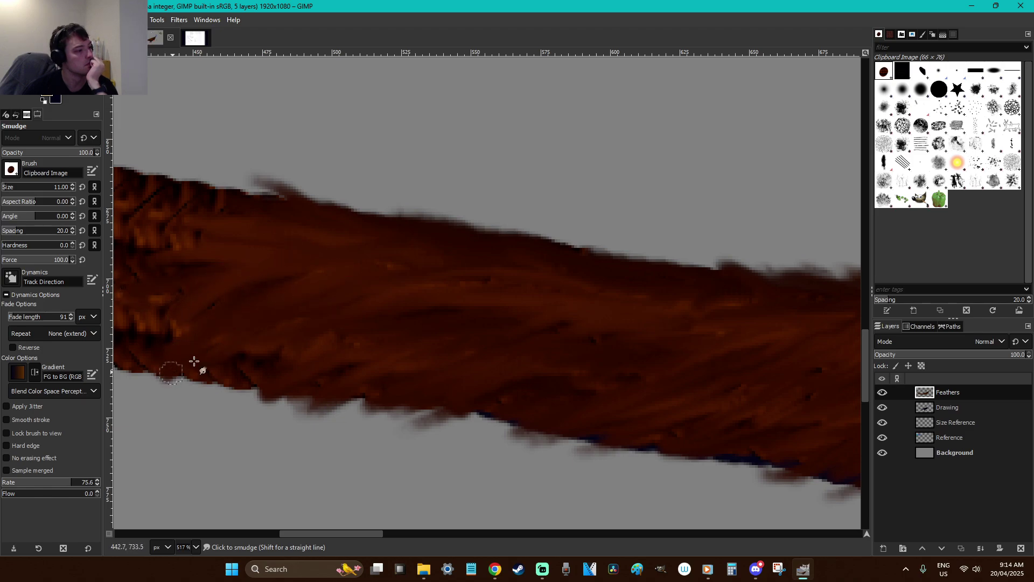
mouse_move(280, 323)
left_mouse_down()
mouse_move(244, 380)
mouse_move(252, 386)
mouse_move(350, 339)
mouse_move(315, 394)
mouse_move(332, 410)
mouse_move(386, 414)
mouse_move(485, 393)
mouse_move(473, 426)
mouse_move(494, 403)
left_mouse_up()
Smudge the following braided tail section toward the tip into diagonal feather strokes, fraying its upper and lower edges
left_click_drag(377, 533, 302, 533)
scroll(535, 342, "up", 5)
mouse_move(819, 329)
left_mouse_down()
mouse_move(731, 293)
mouse_move(740, 310)
mouse_move(664, 290)
mouse_move(768, 340)
mouse_move(595, 322)
mouse_move(734, 352)
mouse_move(695, 362)
mouse_move(679, 303)
mouse_move(732, 360)
mouse_move(633, 368)
mouse_move(581, 395)
mouse_move(732, 369)
mouse_move(602, 421)
mouse_move(685, 394)
mouse_move(605, 443)
mouse_move(686, 407)
mouse_move(697, 416)
mouse_move(611, 484)
mouse_move(748, 434)
left_mouse_up()
left_click_drag(673, 279, 591, 286)
mouse_move(699, 360)
left_mouse_down()
mouse_move(594, 336)
mouse_move(670, 346)
mouse_move(667, 372)
mouse_move(492, 366)
mouse_move(663, 366)
mouse_move(580, 390)
mouse_move(618, 391)
mouse_move(512, 472)
mouse_move(626, 447)
mouse_move(621, 421)
mouse_move(596, 446)
left_mouse_up()
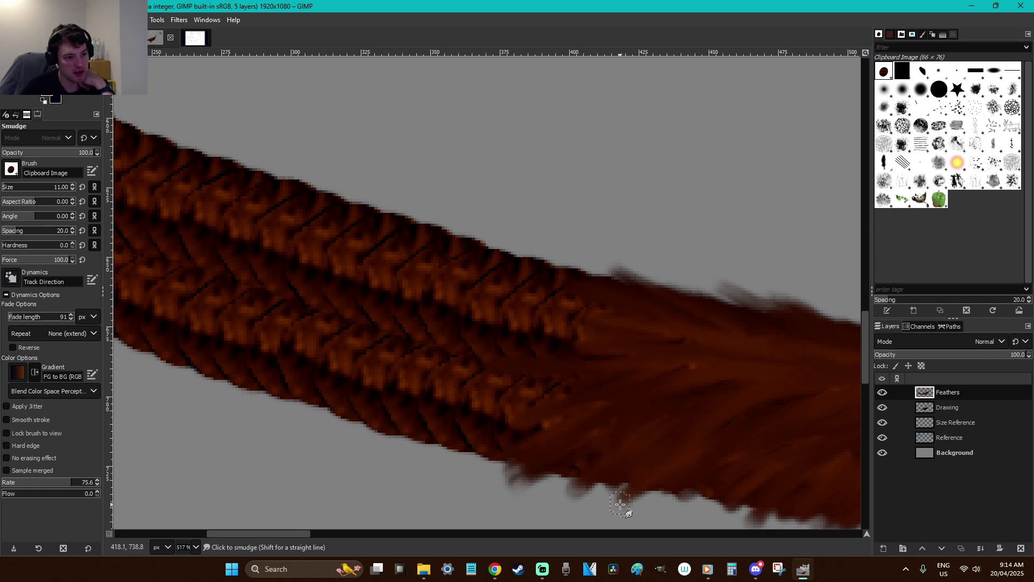
mouse_move(616, 358)
left_mouse_down()
mouse_move(635, 312)
mouse_move(558, 245)
left_mouse_up()
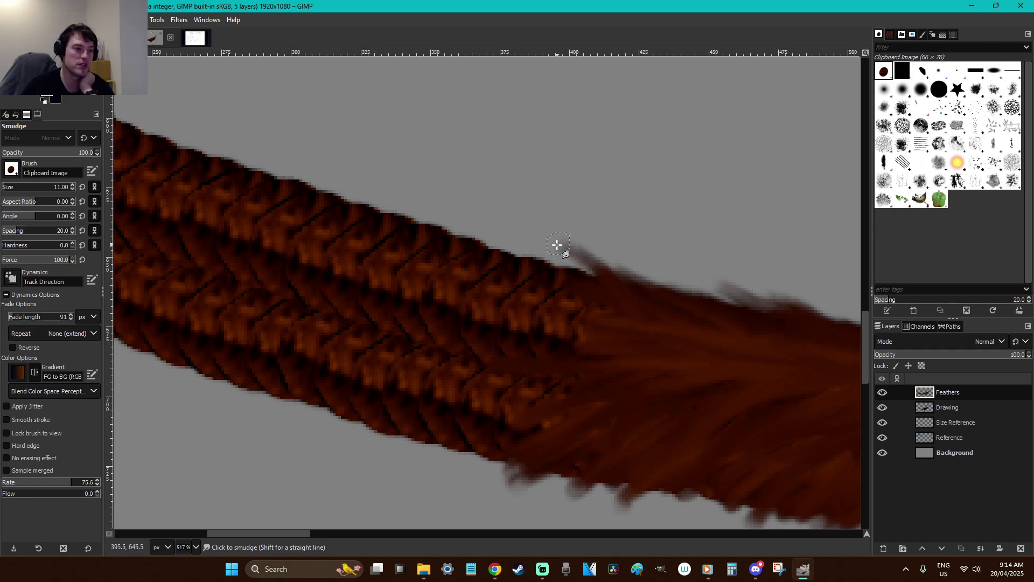
mouse_move(623, 298)
left_mouse_down()
mouse_move(554, 263)
mouse_move(564, 299)
mouse_move(594, 331)
mouse_move(496, 303)
mouse_move(595, 299)
mouse_move(505, 254)
mouse_move(607, 338)
mouse_move(494, 336)
mouse_move(552, 314)
mouse_move(565, 321)
mouse_move(495, 346)
mouse_move(610, 344)
mouse_move(550, 365)
left_mouse_up()
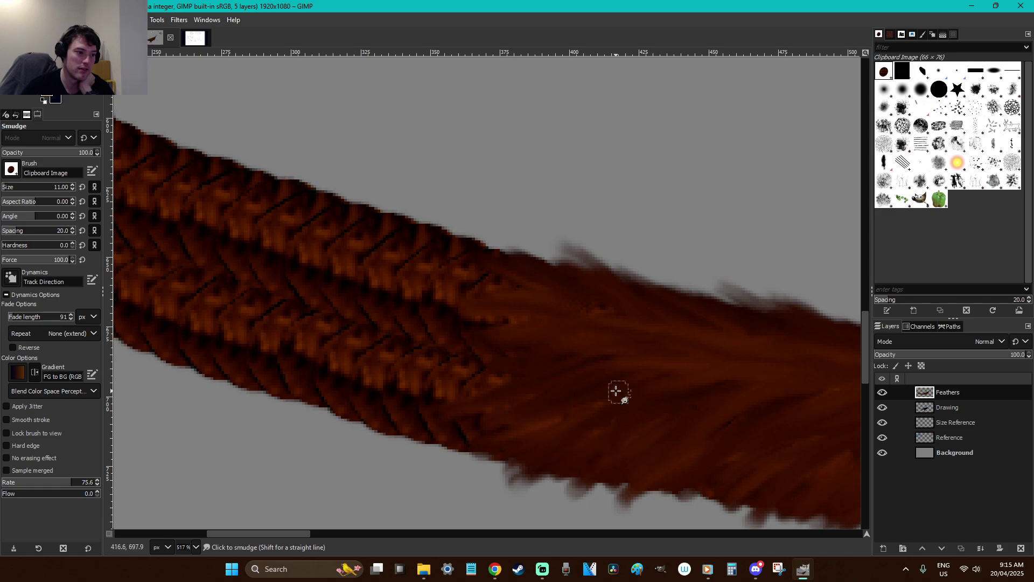
left_click_drag(499, 414, 626, 408)
mouse_move(540, 327)
left_mouse_down()
mouse_move(527, 281)
mouse_move(443, 226)
mouse_move(489, 248)
mouse_move(521, 275)
mouse_move(428, 242)
mouse_move(539, 289)
left_mouse_up()
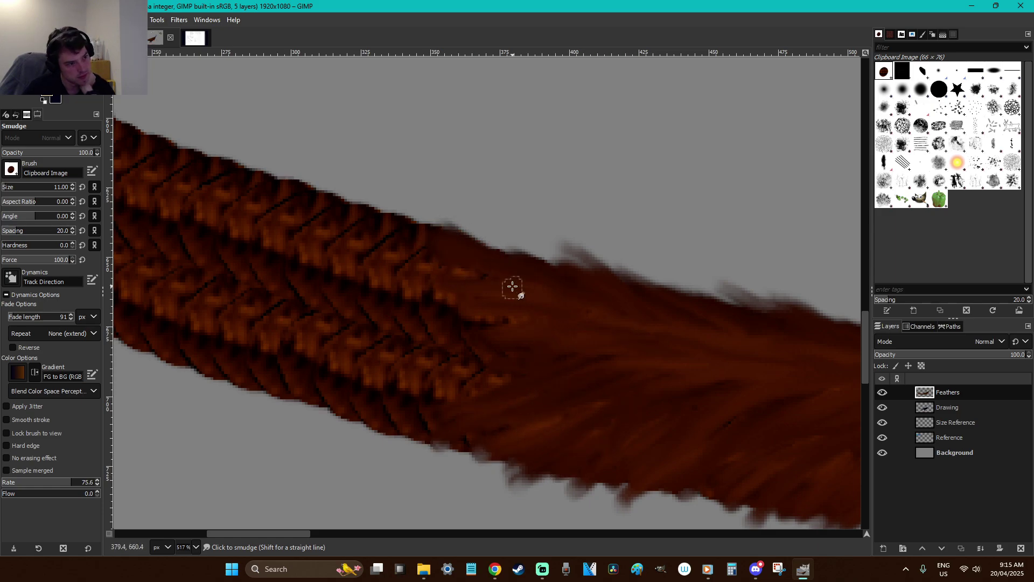
Continue smudging the braided rows toward the tip, blending the dark gaps and fraying the tail's lower edge
mouse_move(359, 357)
left_mouse_down()
mouse_move(554, 338)
mouse_move(445, 387)
left_mouse_up()
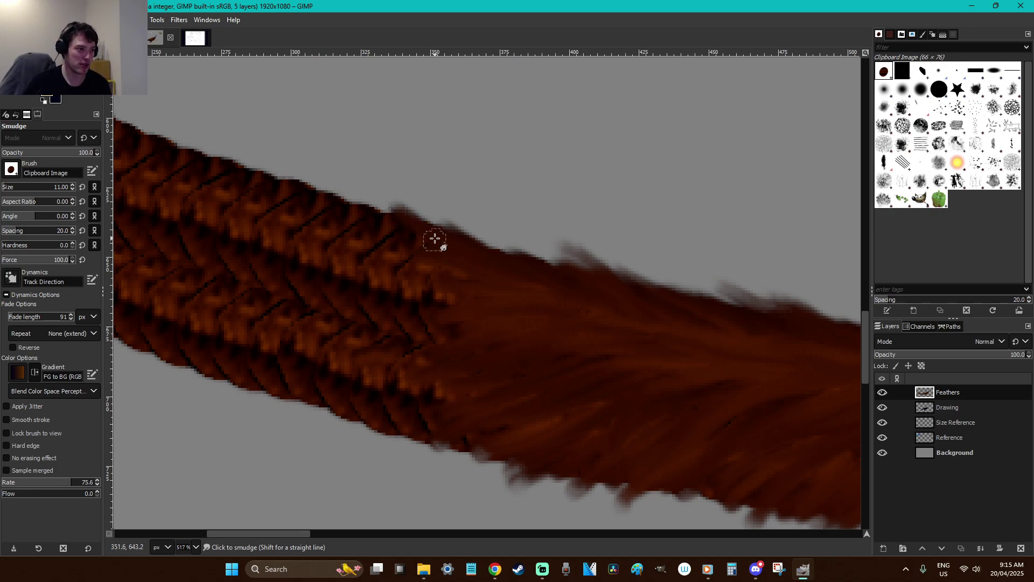
left_click_drag(399, 240, 316, 244)
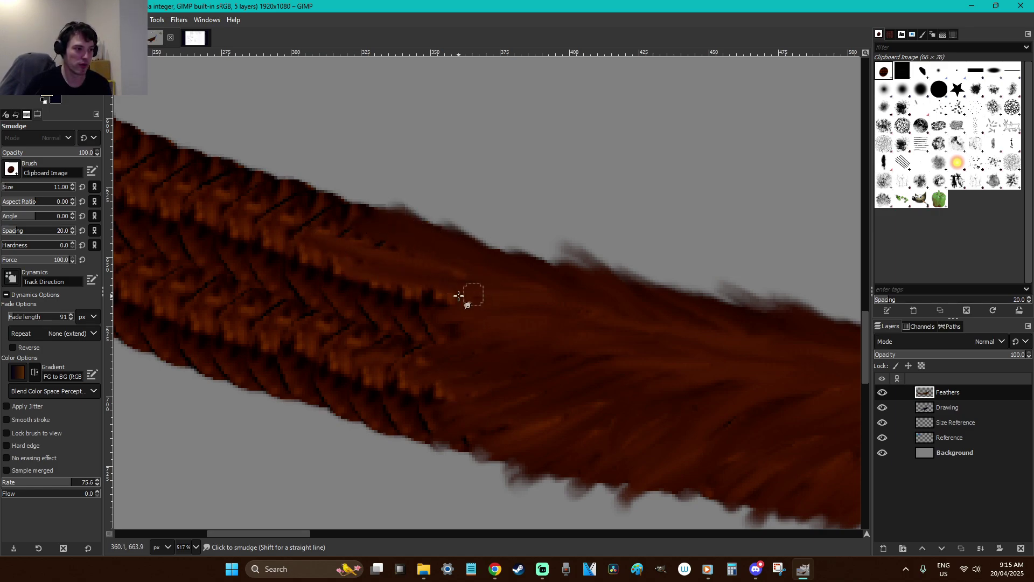
left_click_drag(476, 295, 341, 309)
mouse_move(441, 375)
left_mouse_down()
mouse_move(398, 400)
mouse_move(472, 396)
mouse_move(516, 411)
mouse_move(438, 439)
mouse_move(422, 464)
mouse_move(466, 426)
mouse_move(401, 440)
mouse_move(429, 403)
mouse_move(467, 426)
mouse_move(386, 454)
left_mouse_up()
mouse_move(396, 265)
left_mouse_down()
mouse_move(337, 194)
mouse_move(379, 220)
mouse_move(305, 196)
mouse_move(352, 220)
mouse_move(258, 218)
mouse_move(421, 243)
mouse_move(270, 253)
mouse_move(472, 260)
mouse_move(246, 259)
mouse_move(300, 277)
mouse_move(367, 257)
mouse_move(422, 273)
mouse_move(295, 299)
mouse_move(301, 308)
mouse_move(382, 273)
mouse_move(352, 312)
mouse_move(220, 356)
left_mouse_up()
mouse_move(376, 331)
left_mouse_down()
mouse_move(341, 370)
mouse_move(469, 343)
mouse_move(389, 386)
mouse_move(328, 388)
mouse_move(433, 349)
mouse_move(316, 399)
mouse_move(312, 335)
mouse_move(255, 390)
mouse_move(363, 352)
mouse_move(263, 382)
mouse_move(390, 371)
mouse_move(278, 389)
mouse_move(298, 337)
mouse_move(323, 313)
mouse_move(284, 321)
left_mouse_up()
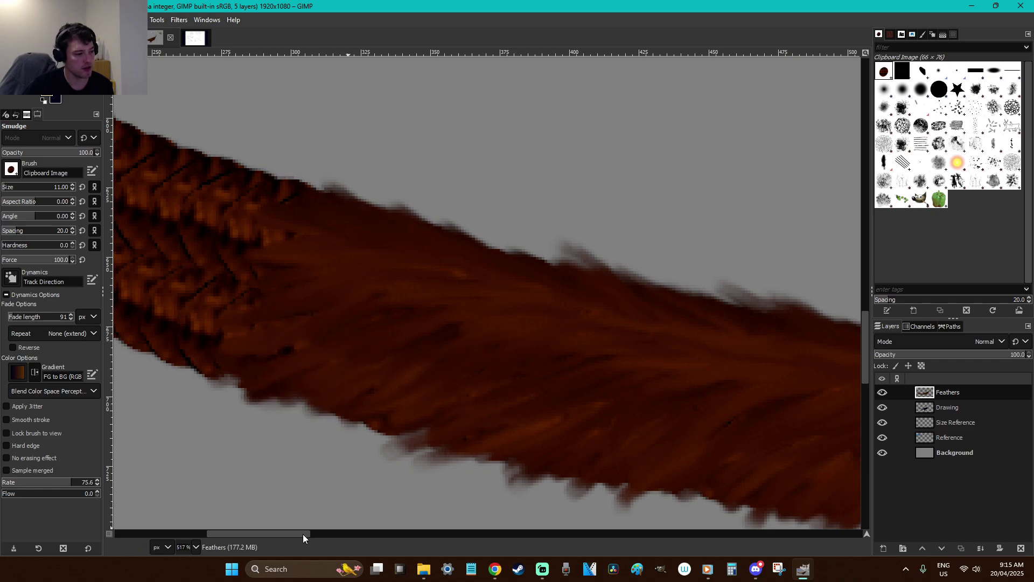
Smudge the braided section closer to the tip across the tail's full width and pull wisps beyond both edges
left_click_drag(305, 535, 275, 535)
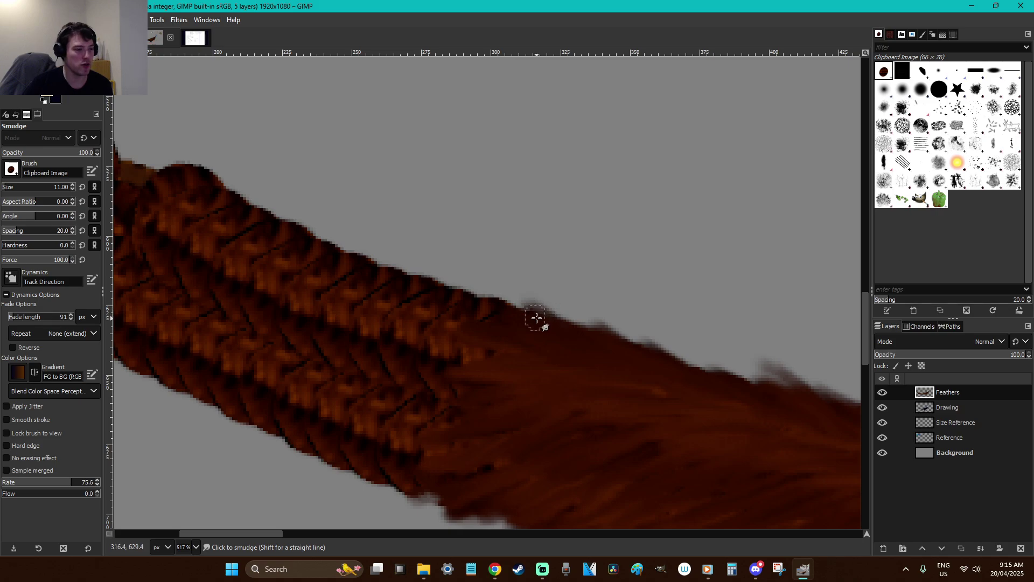
mouse_move(536, 317)
left_mouse_down()
mouse_move(456, 272)
mouse_move(501, 323)
mouse_move(446, 285)
mouse_move(493, 322)
mouse_move(434, 298)
mouse_move(468, 323)
mouse_move(425, 307)
mouse_move(469, 324)
mouse_move(396, 354)
mouse_move(518, 353)
mouse_move(413, 376)
mouse_move(497, 345)
mouse_move(399, 388)
mouse_move(456, 379)
mouse_move(384, 400)
mouse_move(462, 383)
mouse_move(366, 429)
mouse_move(458, 405)
mouse_move(386, 431)
mouse_move(452, 424)
mouse_move(447, 439)
mouse_move(366, 463)
mouse_move(447, 445)
mouse_move(383, 478)
mouse_move(449, 464)
mouse_move(401, 494)
left_mouse_up()
mouse_move(433, 302)
left_mouse_down()
mouse_move(388, 258)
mouse_move(429, 289)
mouse_move(410, 285)
mouse_move(427, 307)
mouse_move(365, 285)
mouse_move(422, 318)
mouse_move(351, 301)
mouse_move(419, 343)
mouse_move(333, 333)
mouse_move(424, 336)
mouse_move(338, 338)
mouse_move(422, 345)
mouse_move(294, 362)
mouse_move(417, 351)
mouse_move(329, 374)
mouse_move(407, 359)
mouse_move(407, 370)
mouse_move(317, 388)
mouse_move(415, 362)
mouse_move(311, 389)
mouse_move(381, 387)
mouse_move(320, 412)
mouse_move(332, 427)
mouse_move(380, 397)
mouse_move(322, 453)
mouse_move(370, 445)
left_mouse_up()
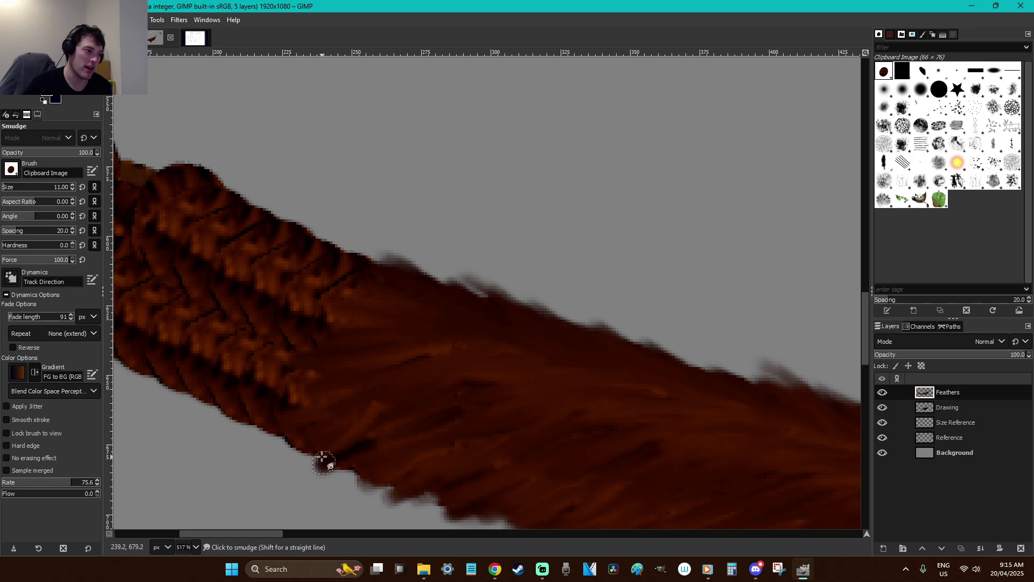
mouse_move(398, 282)
left_mouse_down()
mouse_move(325, 230)
mouse_move(352, 278)
mouse_move(303, 249)
mouse_move(308, 278)
mouse_move(335, 307)
mouse_move(308, 310)
left_mouse_up()
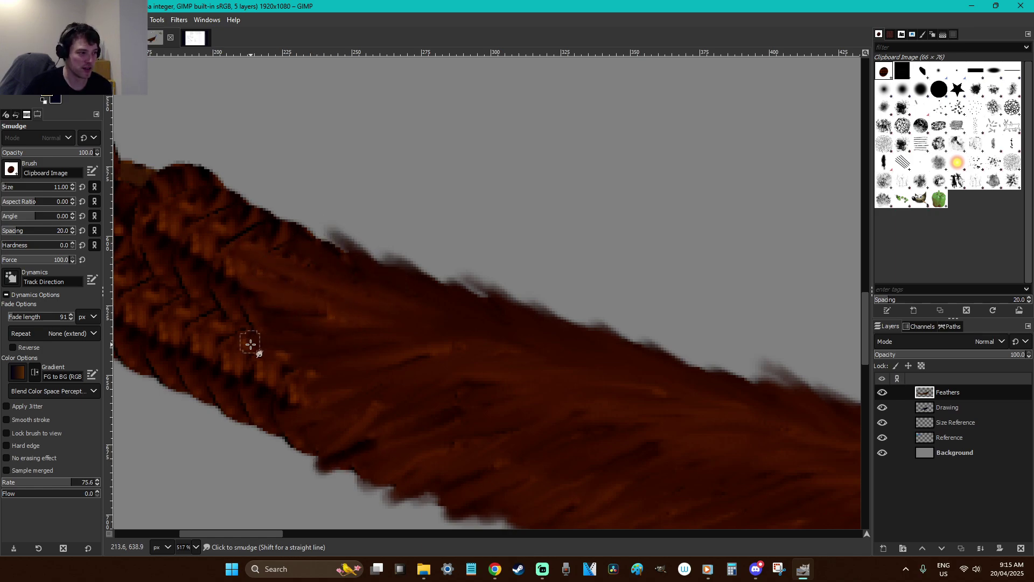
mouse_move(335, 389)
left_mouse_down()
mouse_move(222, 416)
mouse_move(314, 373)
mouse_move(223, 409)
mouse_move(310, 418)
mouse_move(285, 412)
mouse_move(250, 430)
mouse_move(303, 430)
mouse_move(314, 450)
left_mouse_up()
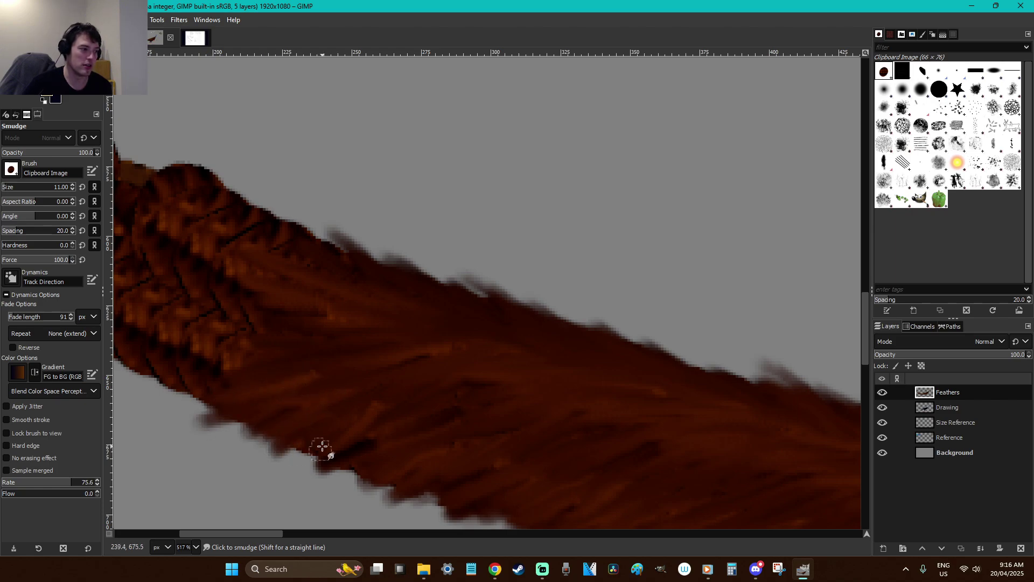
Soften the upper edge just before the tail tip and smudge the braided texture beneath it
scroll(330, 464, "up", 3)
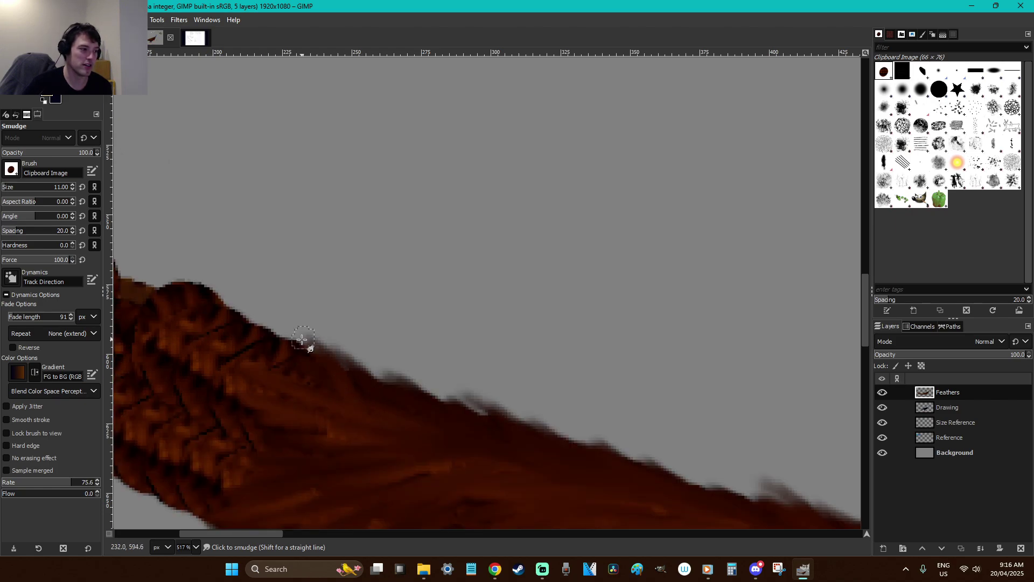
mouse_move(211, 368)
left_mouse_down()
mouse_move(263, 405)
mouse_move(318, 421)
left_mouse_up()
left_click_drag(203, 414, 291, 431)
left_click_drag(203, 431, 305, 441)
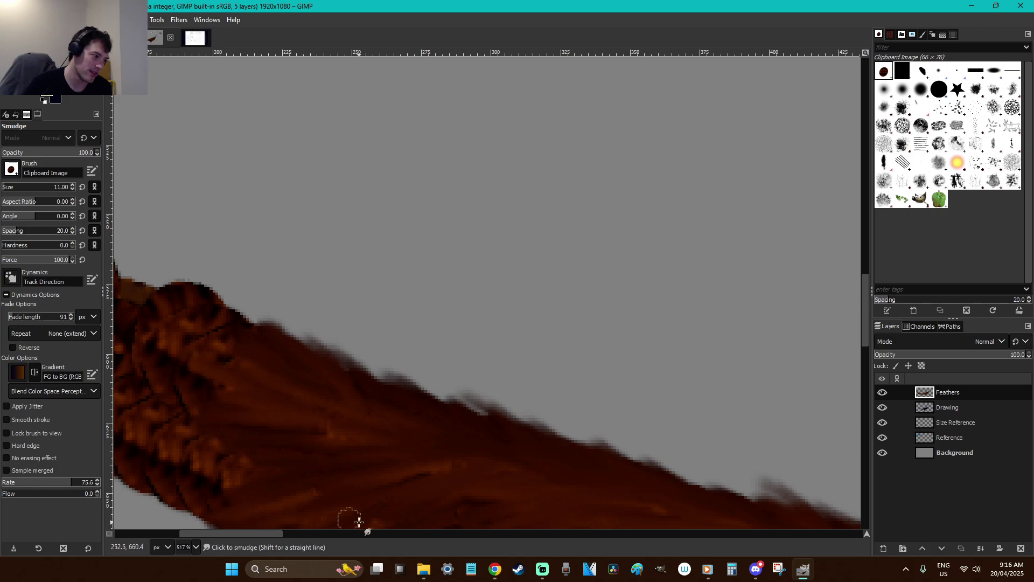
Smudge the rounded braids at the tail tip into feathers, covering the brown gap on the upper edge and fraying the lower edge
left_click_drag(270, 532, 238, 532)
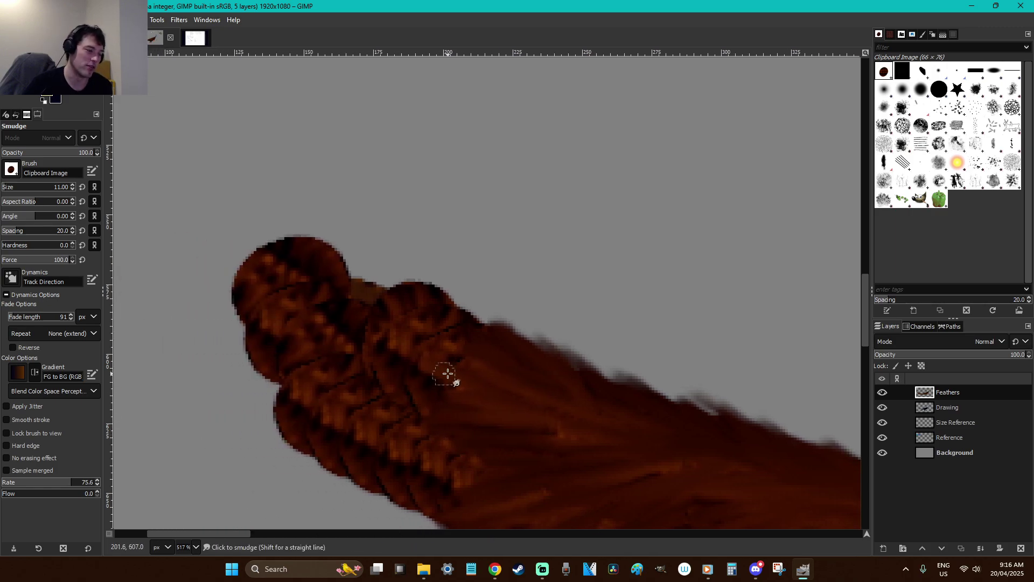
scroll(459, 341, "down", 3)
mouse_move(484, 207)
left_mouse_down()
mouse_move(481, 247)
mouse_move(432, 186)
mouse_move(467, 240)
mouse_move(400, 200)
mouse_move(487, 245)
mouse_move(419, 221)
left_mouse_up()
mouse_move(483, 273)
left_mouse_down()
mouse_move(418, 247)
mouse_move(474, 257)
mouse_move(484, 282)
mouse_move(410, 306)
mouse_move(453, 308)
mouse_move(422, 362)
mouse_move(498, 354)
mouse_move(593, 323)
left_mouse_up()
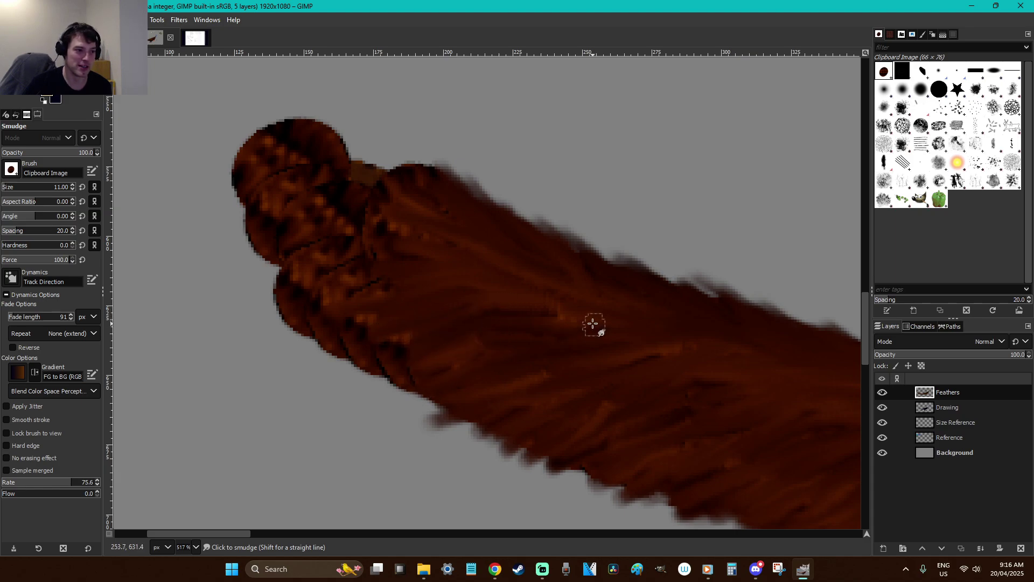
left_click_drag(437, 179, 401, 156)
mouse_move(434, 198)
left_mouse_down()
mouse_move(366, 152)
mouse_move(397, 189)
left_mouse_up()
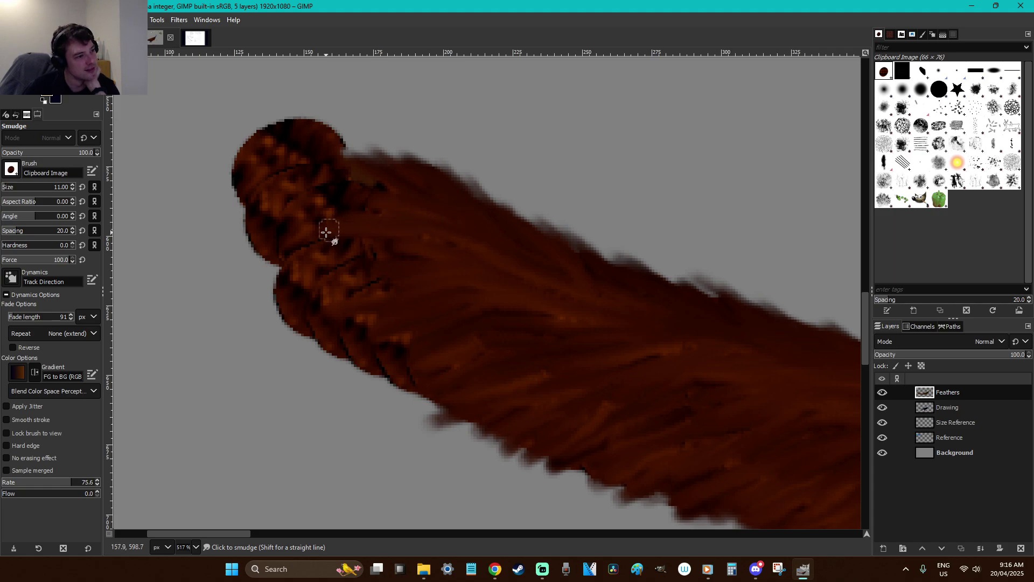
mouse_move(421, 263)
left_mouse_down()
mouse_move(369, 286)
mouse_move(416, 293)
mouse_move(353, 344)
mouse_move(404, 350)
mouse_move(386, 389)
left_mouse_up()
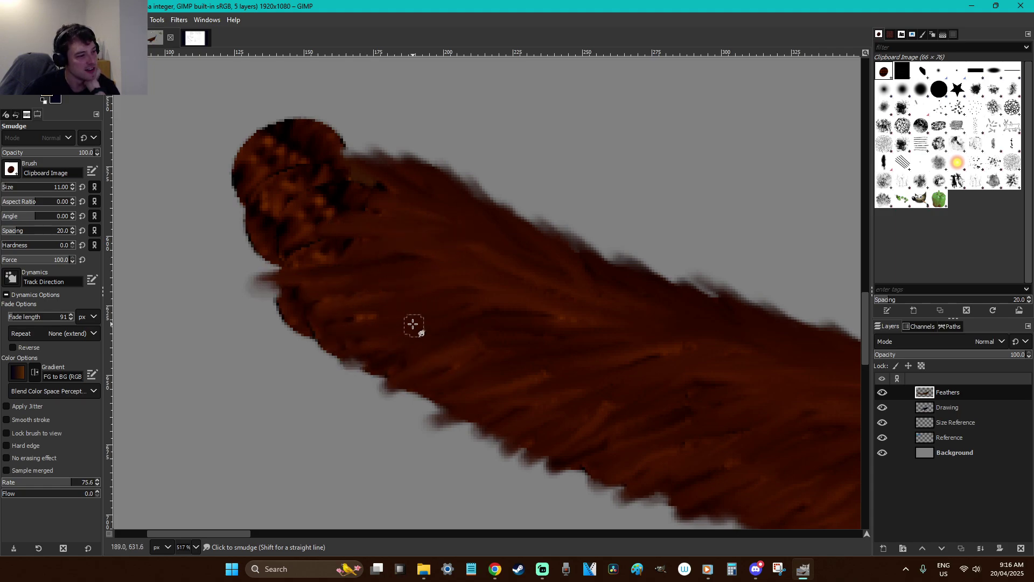
mouse_move(371, 337)
left_mouse_down()
mouse_move(272, 326)
mouse_move(268, 307)
mouse_move(281, 266)
mouse_move(355, 257)
mouse_move(306, 189)
mouse_move(371, 152)
left_mouse_up()
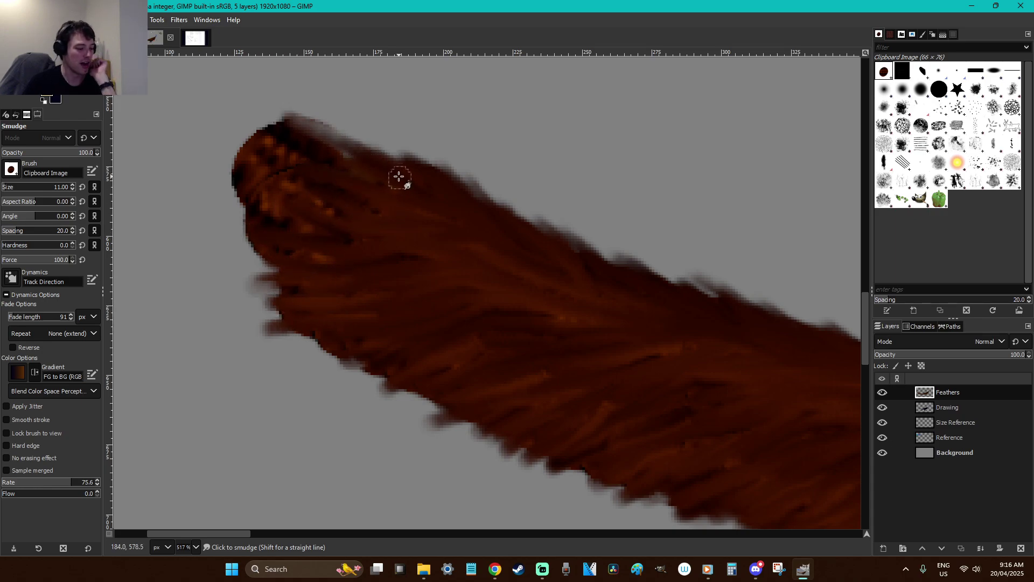
Undo the last smudge stroke on the tip's upper edge, and pull feather wisps outward from the upper half of the tip
key("ctrl+z")
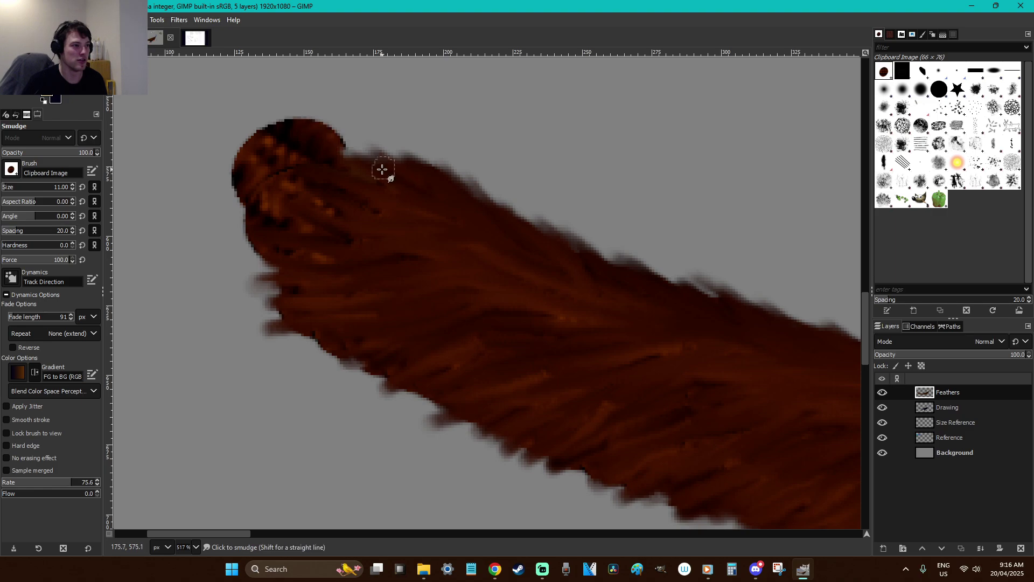
mouse_move(338, 149)
left_mouse_down()
mouse_move(284, 111)
mouse_move(210, 135)
left_mouse_up()
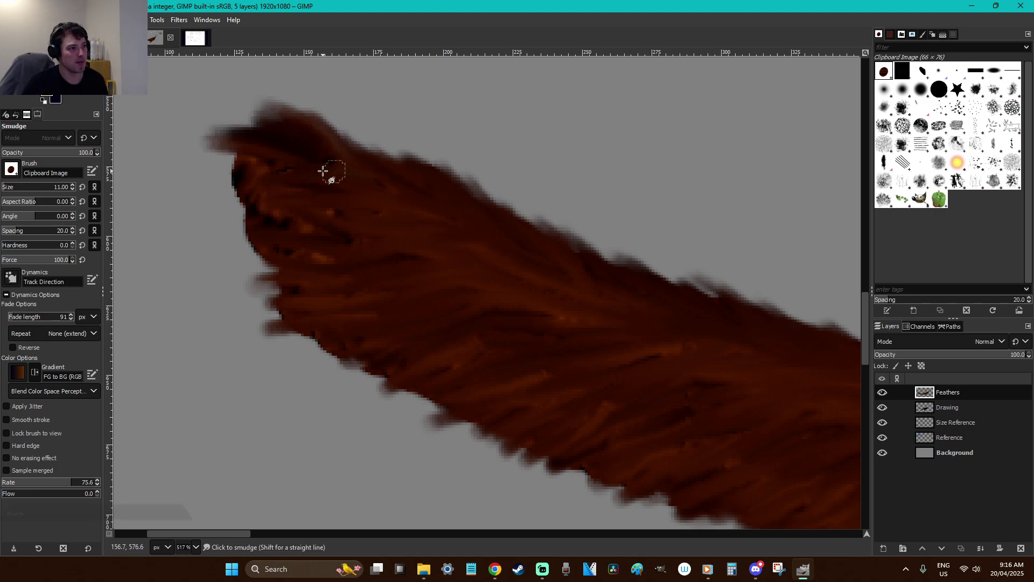
left_click_drag(345, 175, 224, 169)
left_click_drag(301, 186, 198, 194)
mouse_move(291, 207)
left_mouse_down()
mouse_move(218, 212)
mouse_move(218, 229)
left_mouse_up()
left_click_drag(309, 227, 227, 229)
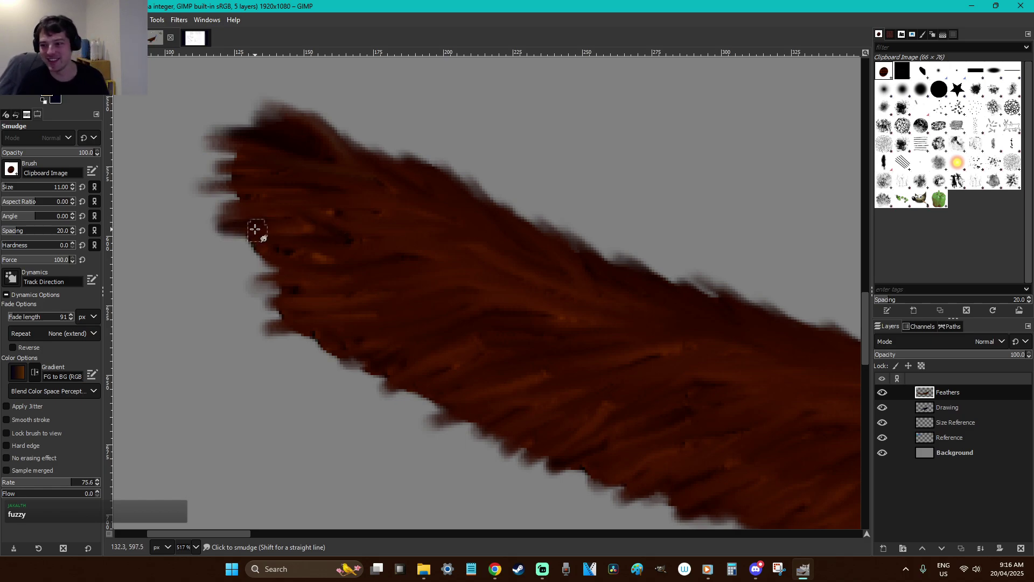
Pull feather wisps outward from the lower half of the tail tip and blend the dark marks inside it
left_click_drag(323, 243, 226, 245)
left_click_drag(307, 270, 215, 272)
left_click_drag(291, 285, 218, 296)
left_click_drag(312, 307, 250, 323)
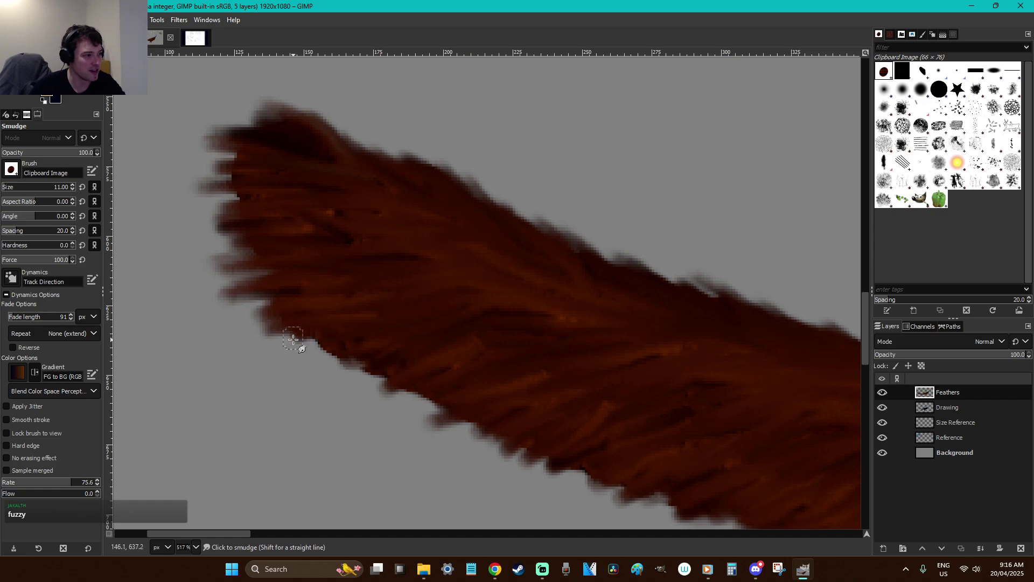
left_click_drag(385, 357, 309, 362)
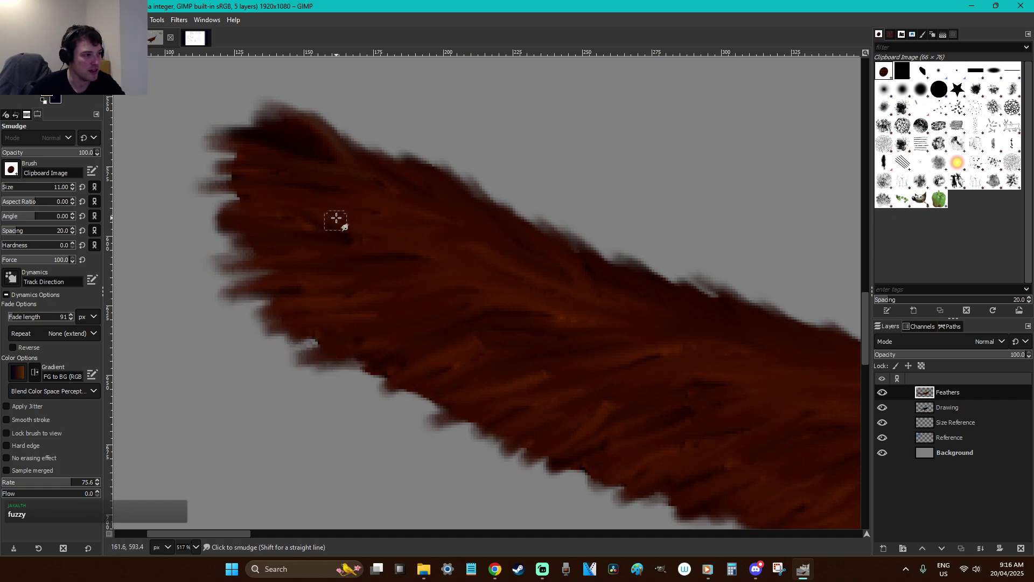
left_click_drag(394, 351, 305, 355)
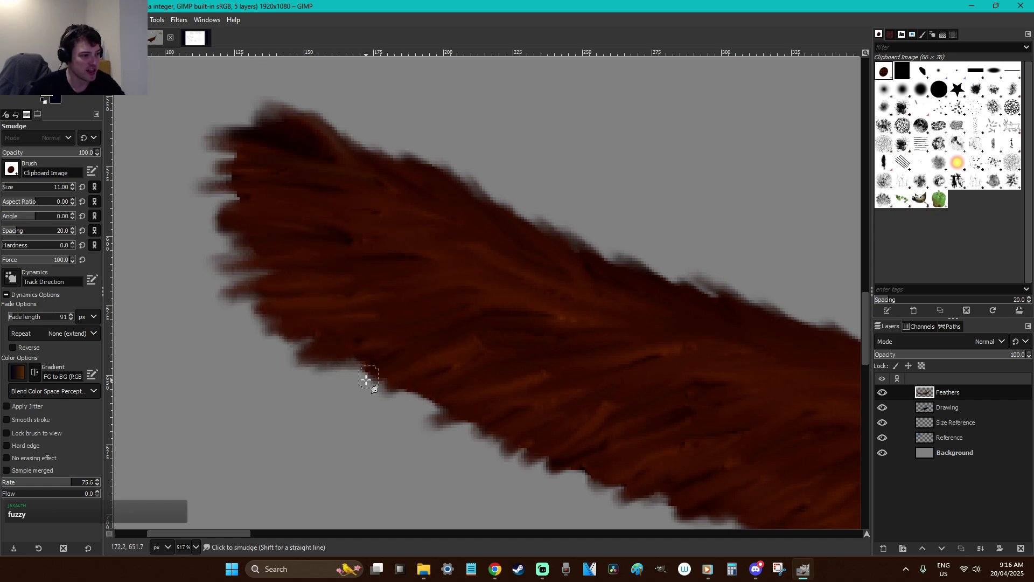
Refine the tail tip with diagonal feather strokes and fray the smooth spots along the tail's upper and lower edges
mouse_move(602, 452)
left_mouse_down()
mouse_move(563, 490)
mouse_move(642, 477)
mouse_move(603, 498)
left_mouse_up()
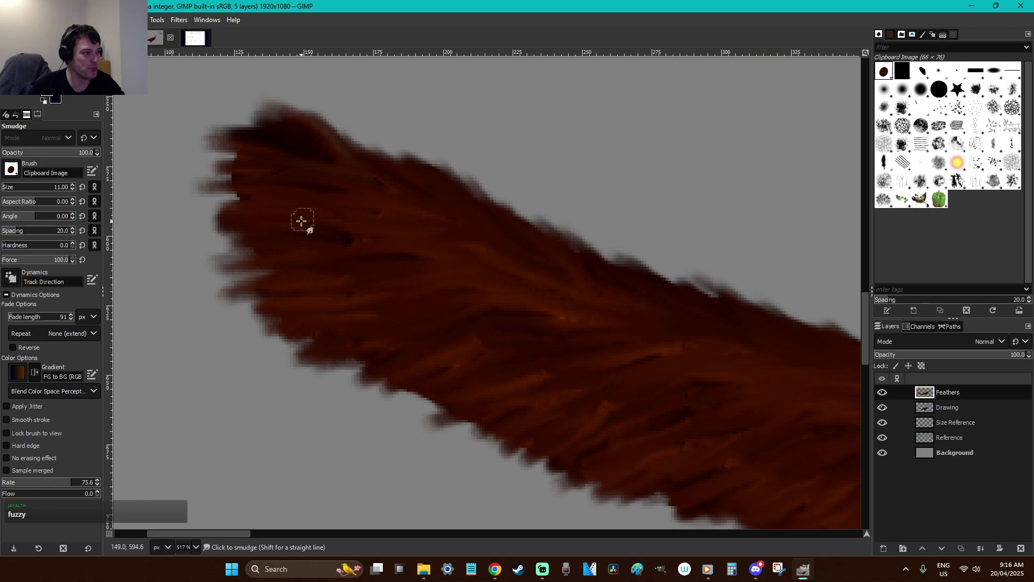
mouse_move(418, 203)
left_mouse_down()
mouse_move(215, 194)
mouse_move(207, 144)
mouse_move(354, 146)
mouse_move(350, 113)
mouse_move(436, 232)
left_mouse_up()
left_click_drag(352, 352, 413, 378)
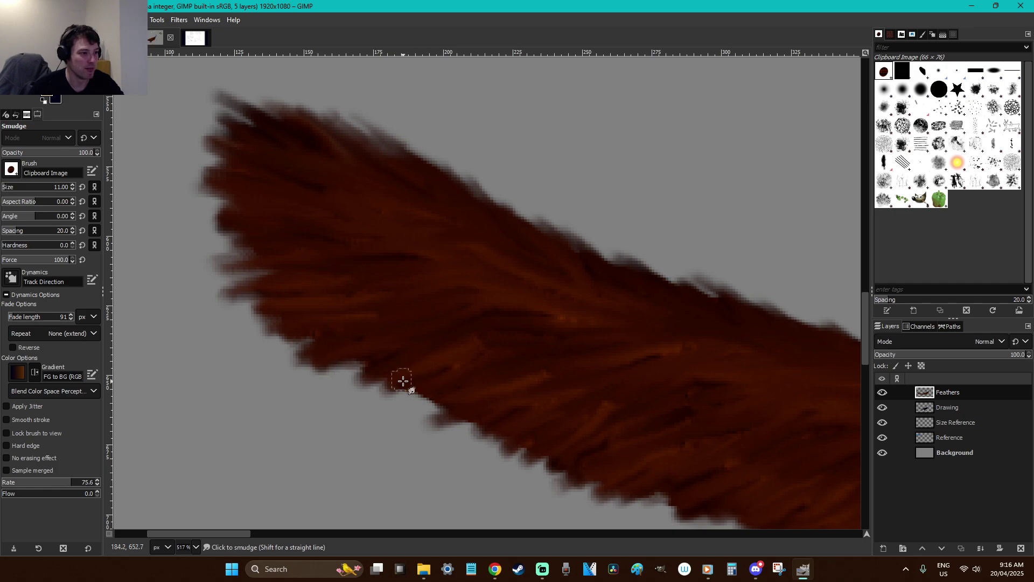
mouse_move(594, 447)
left_mouse_down()
mouse_move(540, 479)
mouse_move(545, 441)
mouse_move(513, 446)
left_mouse_up()
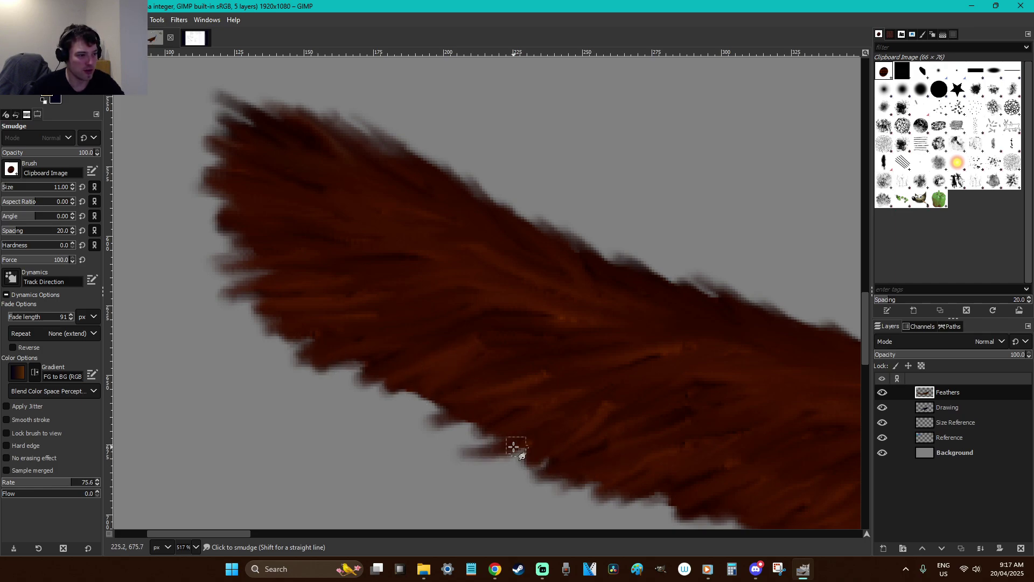
mouse_move(451, 398)
left_mouse_down()
mouse_move(437, 379)
mouse_move(381, 396)
left_mouse_up()
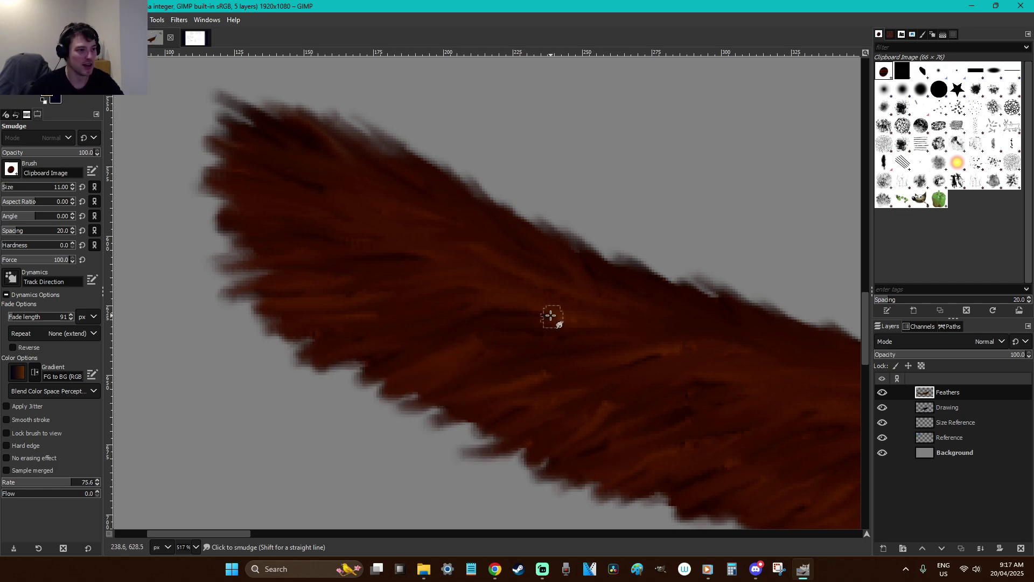
Smudge the brown texture at the hips into diagonal feathers, fraying the lower edge over the thigh and the rump's upper edge
scroll(659, 386, "down", 5)
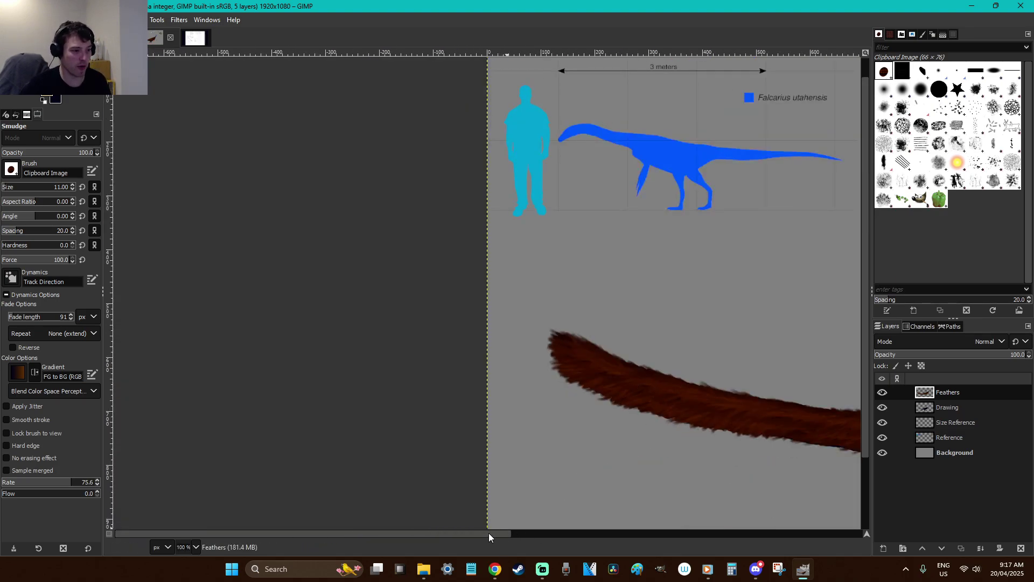
scroll(491, 536, "right", 7)
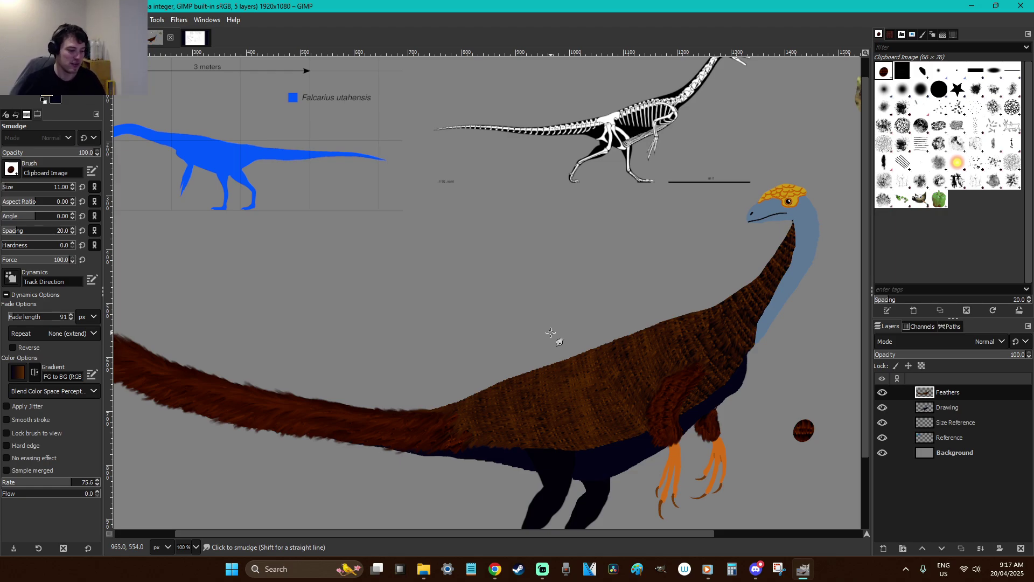
key("z")
left_click_drag(569, 457, 456, 369)
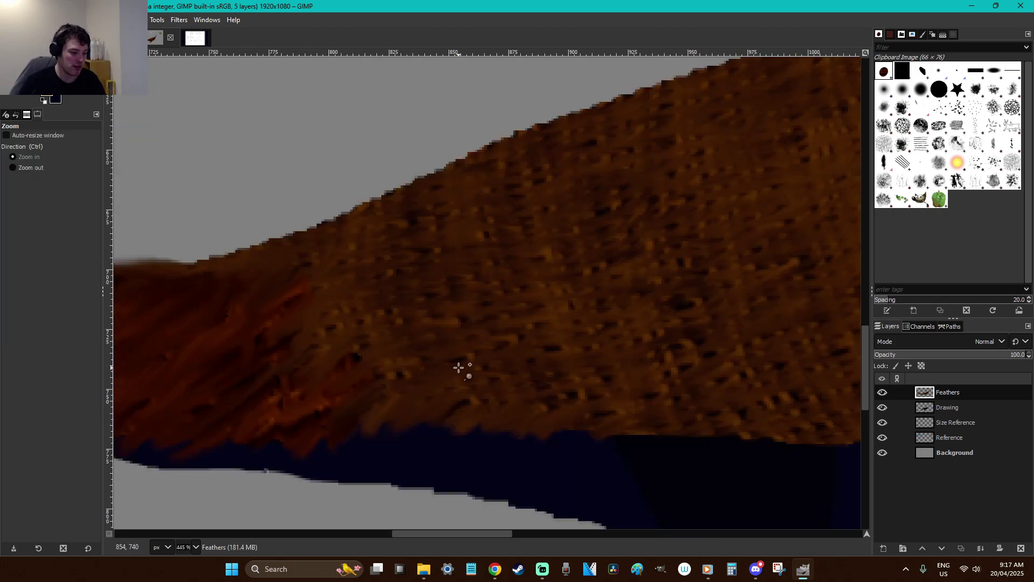
key("s")
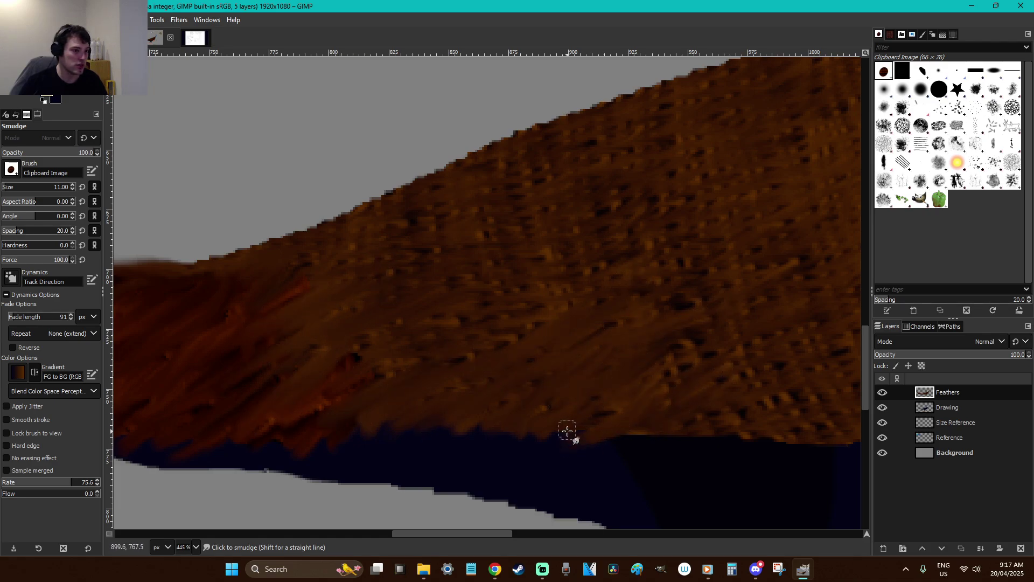
left_click_drag(488, 396, 394, 413)
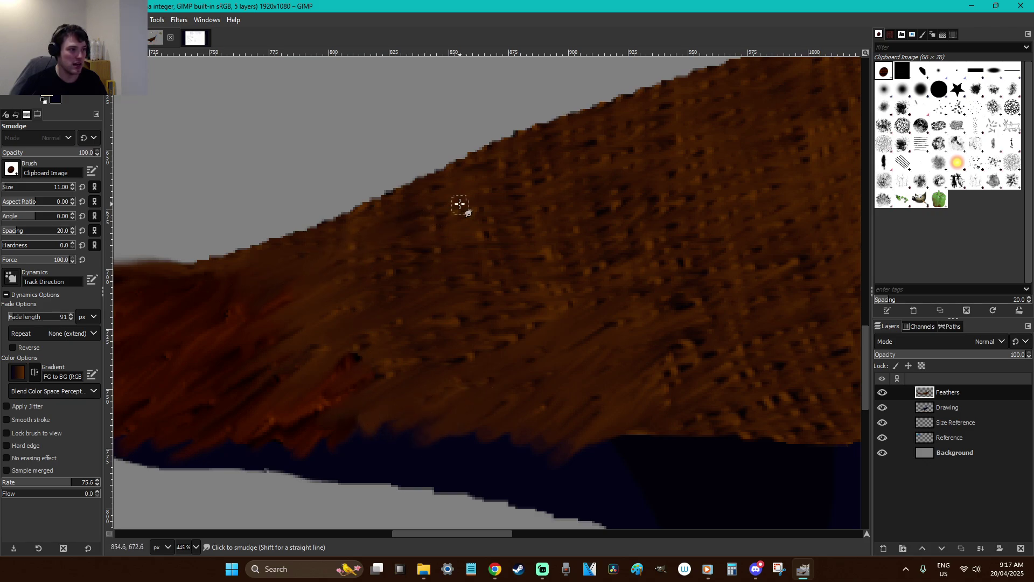
mouse_move(656, 418)
left_mouse_down()
mouse_move(657, 409)
mouse_move(729, 415)
mouse_move(697, 436)
mouse_move(628, 450)
left_mouse_up()
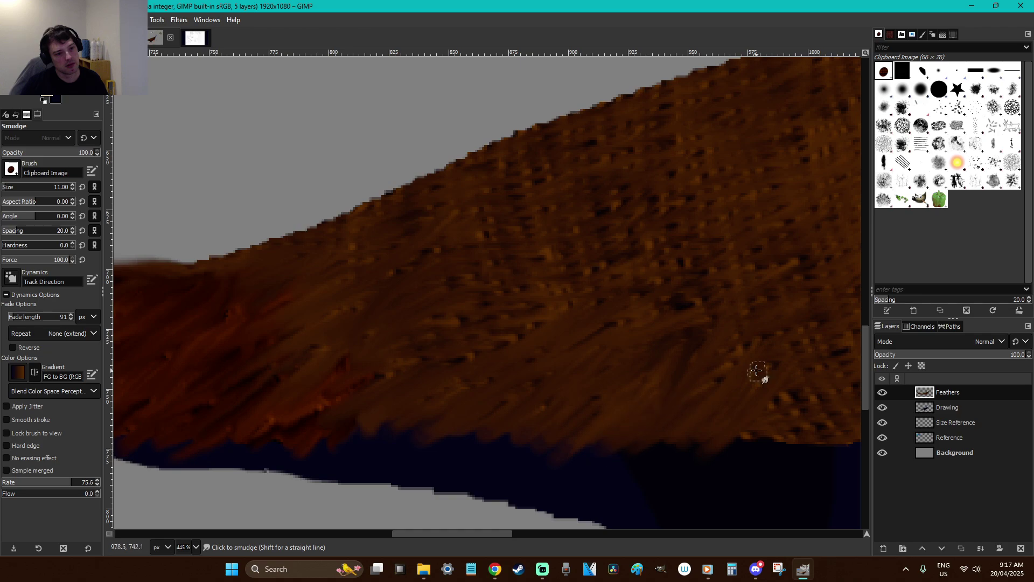
left_click_drag(727, 386, 785, 457)
mouse_move(330, 251)
left_mouse_down()
mouse_move(215, 258)
mouse_move(330, 233)
mouse_move(338, 192)
mouse_move(465, 170)
mouse_move(450, 166)
mouse_move(535, 143)
mouse_move(512, 132)
mouse_move(598, 86)
left_mouse_up()
key("1")
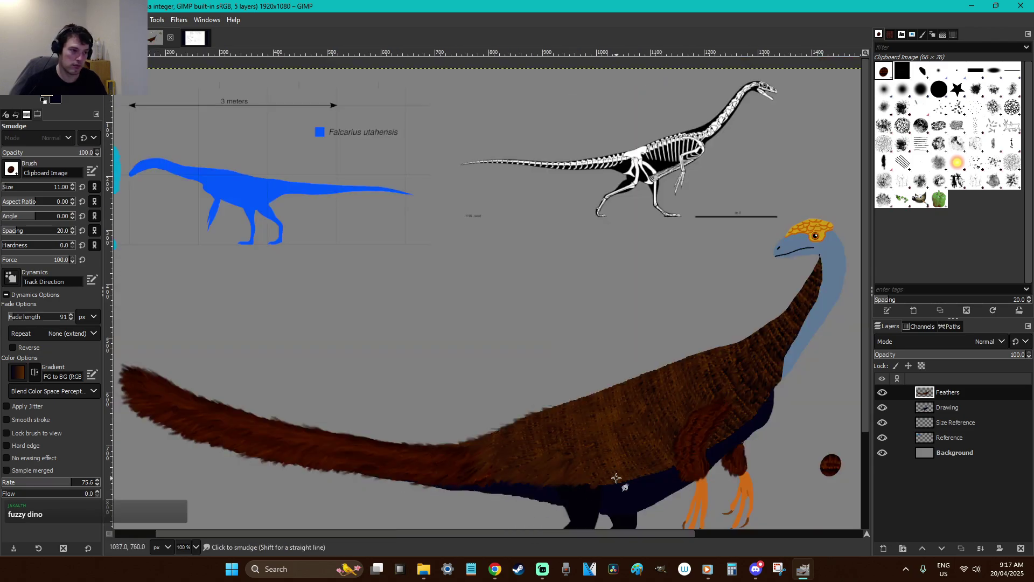
Smudge the mid-body texture into feathers, fraying the belly edge toward the arm and the upper edge of the back
left_click_drag(454, 531, 472, 528)
scroll(566, 464, "down", 3)
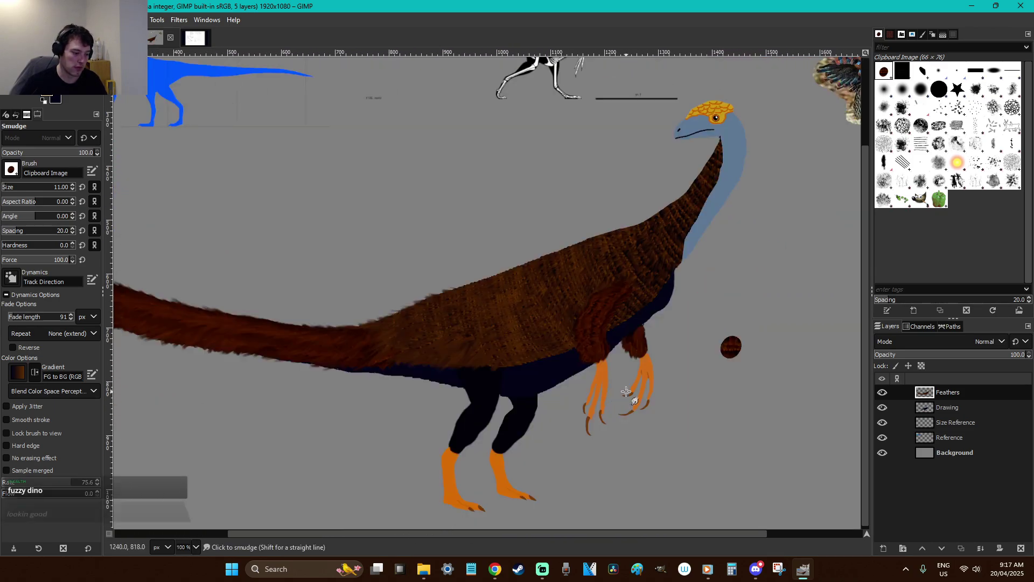
key("z")
left_click_drag(670, 376, 318, 258)
key("s")
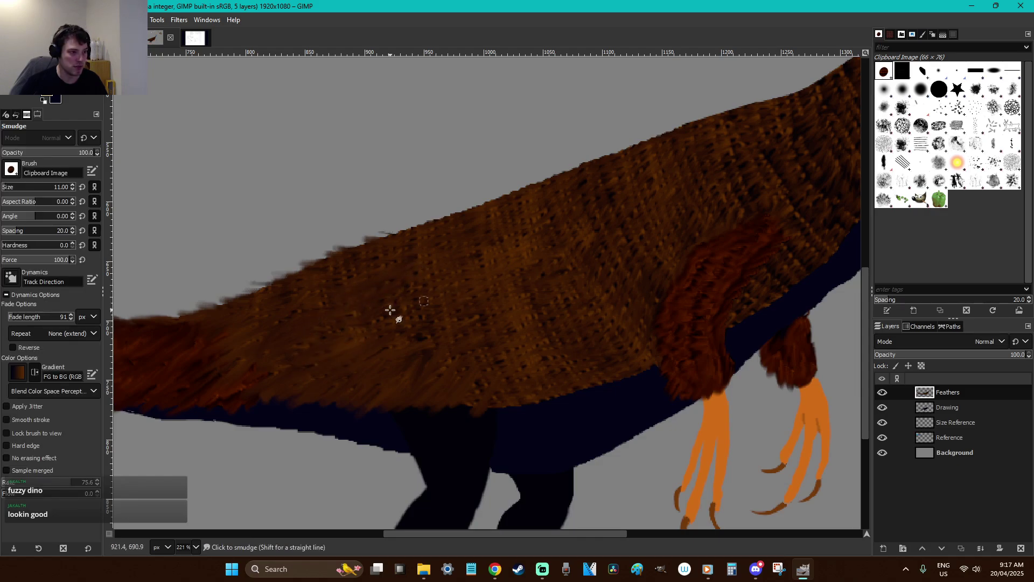
mouse_move(480, 387)
left_mouse_down()
mouse_move(500, 407)
mouse_move(486, 414)
mouse_move(469, 407)
mouse_move(507, 413)
left_mouse_up()
mouse_move(544, 379)
left_mouse_down()
mouse_move(563, 376)
mouse_move(567, 397)
mouse_move(591, 387)
mouse_move(603, 399)
left_mouse_up()
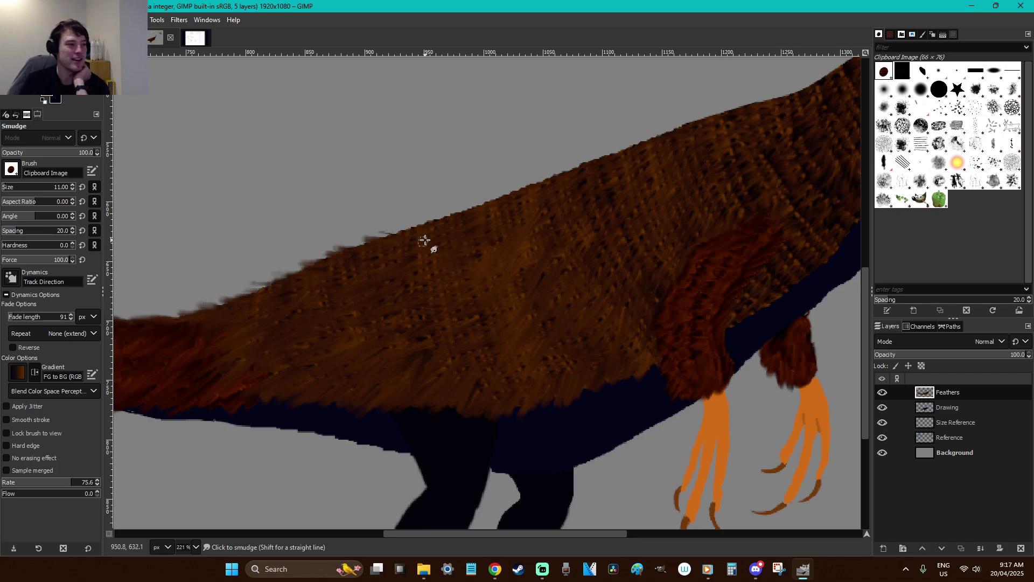
mouse_move(486, 205)
left_mouse_down()
mouse_move(460, 210)
mouse_move(586, 165)
mouse_move(546, 166)
mouse_move(610, 162)
mouse_move(579, 181)
mouse_move(534, 176)
mouse_move(640, 156)
mouse_move(590, 154)
mouse_move(653, 139)
left_mouse_up()
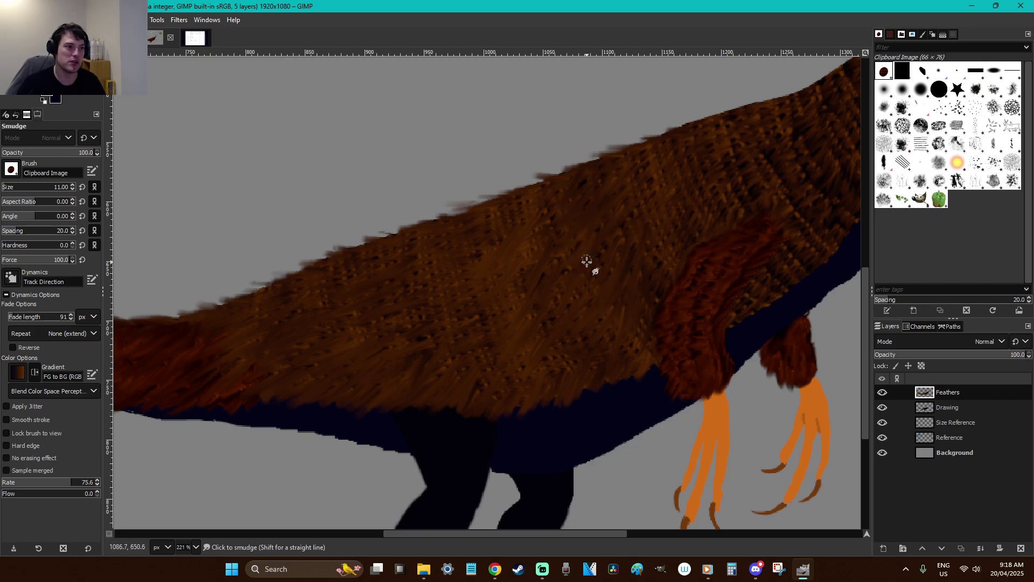
Smudge the shoulder and chest texture into feathers, fraying the upper back edge and the edge along the lower blue neck
scroll(612, 245, "up", 4)
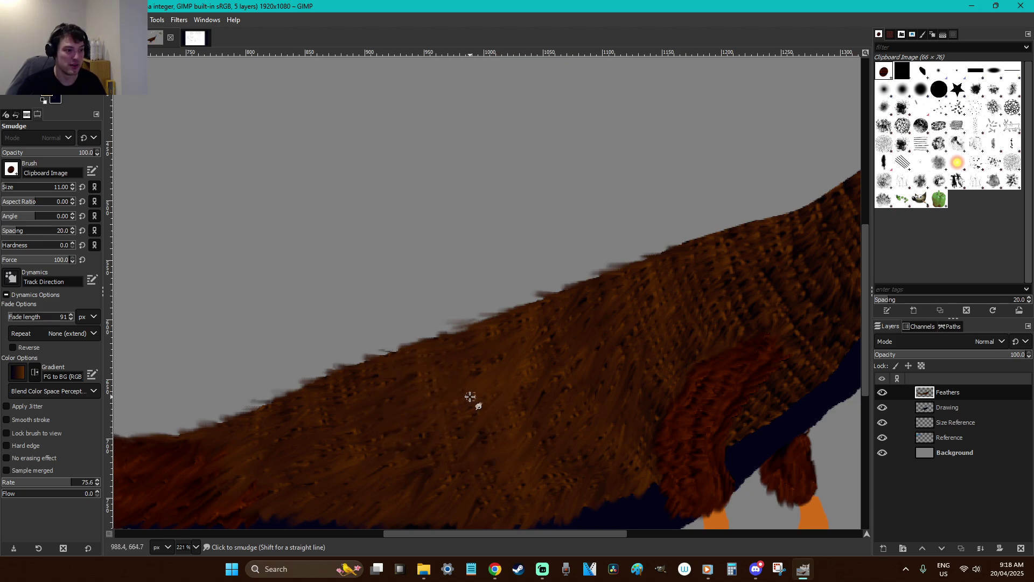
left_click_drag(489, 534, 573, 534)
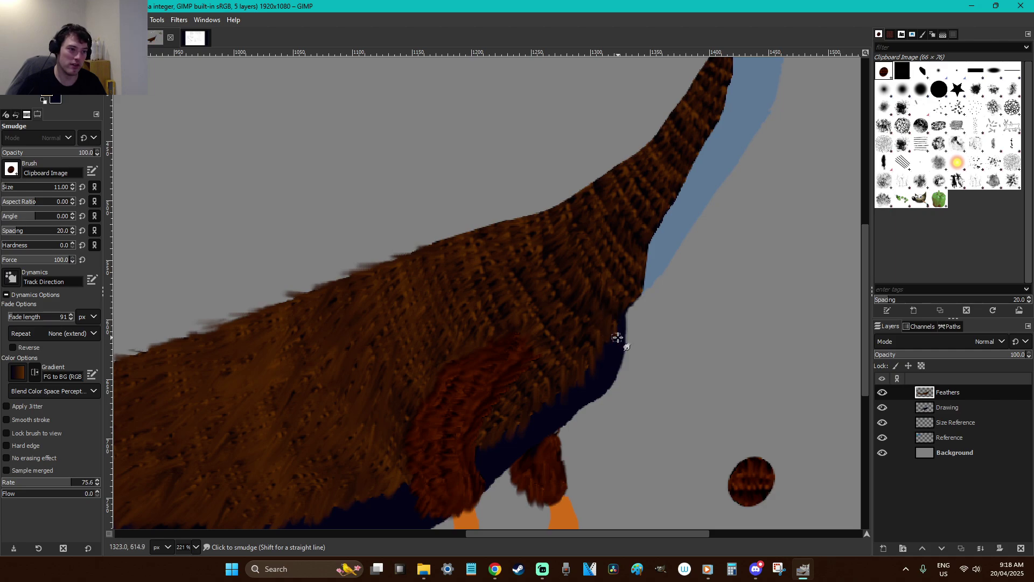
left_click_drag(635, 307, 637, 260)
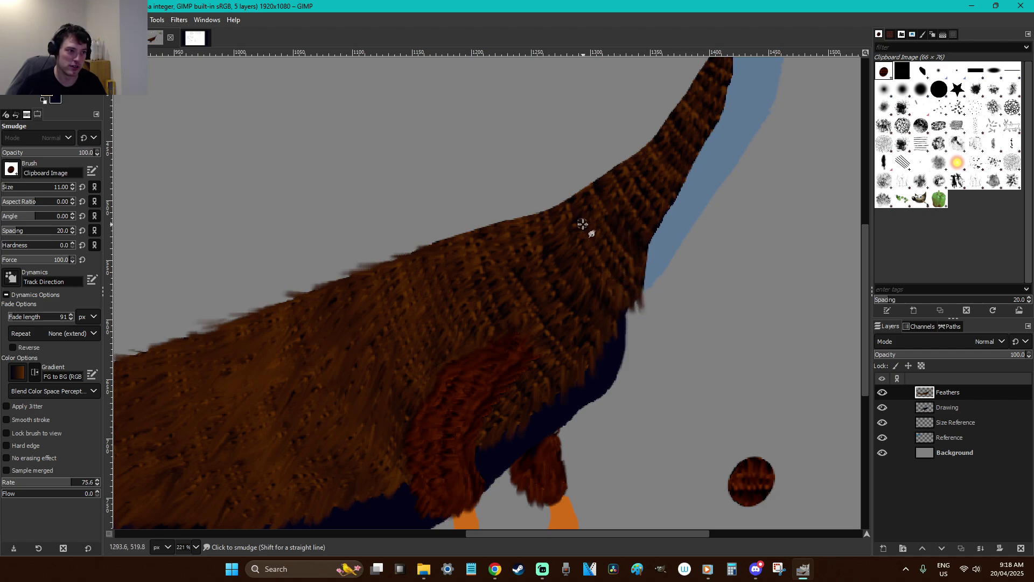
mouse_move(485, 227)
left_mouse_down()
mouse_move(571, 207)
mouse_move(550, 199)
mouse_move(564, 200)
mouse_move(550, 207)
mouse_move(570, 200)
mouse_move(558, 206)
mouse_move(613, 177)
left_mouse_up()
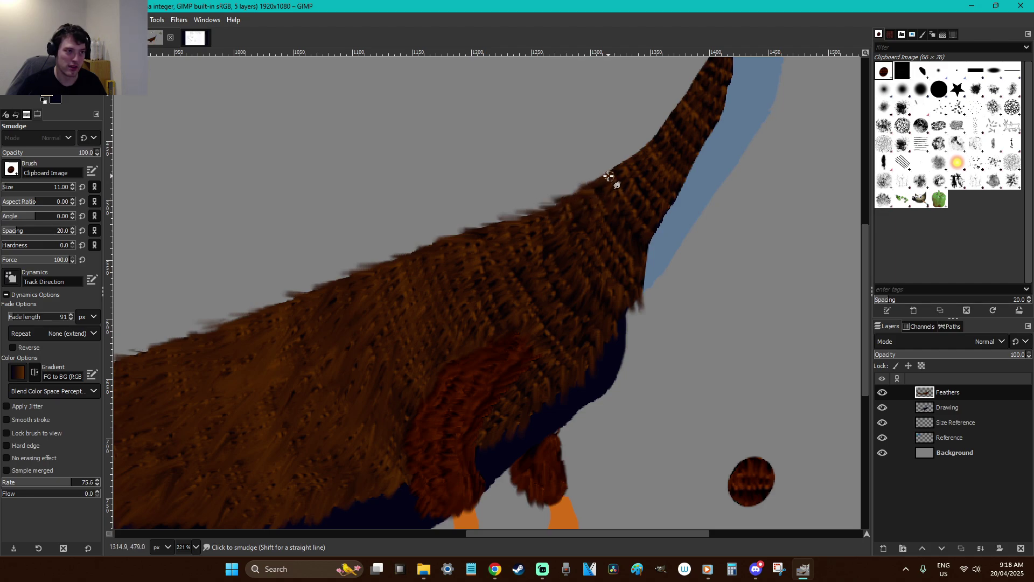
mouse_move(635, 302)
left_mouse_down()
mouse_move(646, 212)
mouse_move(660, 207)
mouse_move(667, 185)
mouse_move(683, 203)
mouse_move(686, 191)
left_mouse_up()
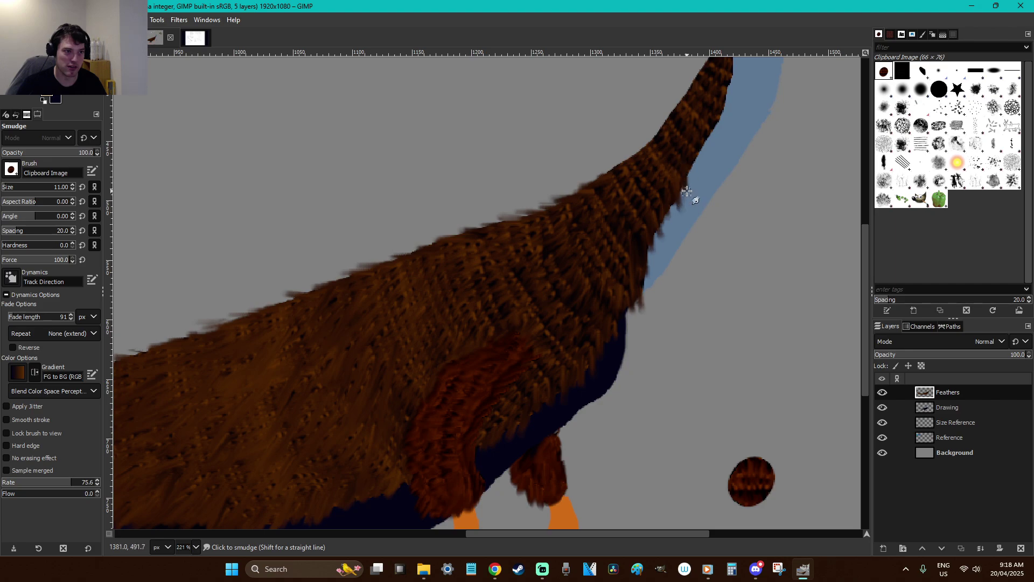
Smudge the brown texture of the upper neck into feathers up to the jaw, fraying its edges, and save the image
scroll(738, 150, "up", 3)
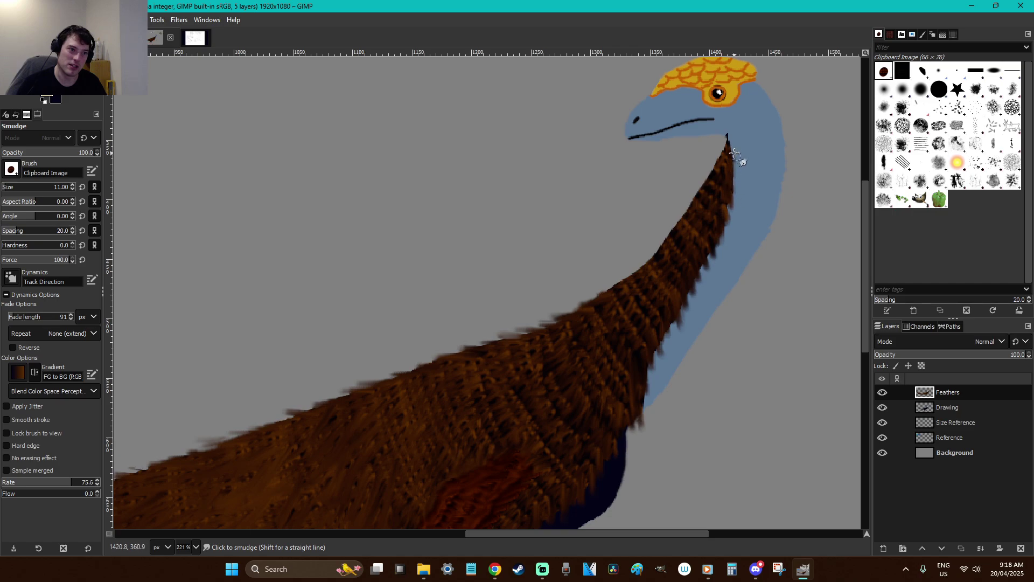
mouse_move(717, 161)
left_mouse_down()
mouse_move(655, 245)
mouse_move(671, 248)
mouse_move(641, 266)
mouse_move(673, 245)
mouse_move(629, 253)
mouse_move(660, 260)
mouse_move(663, 250)
mouse_move(609, 278)
mouse_move(606, 286)
mouse_move(650, 287)
mouse_move(615, 320)
left_mouse_up()
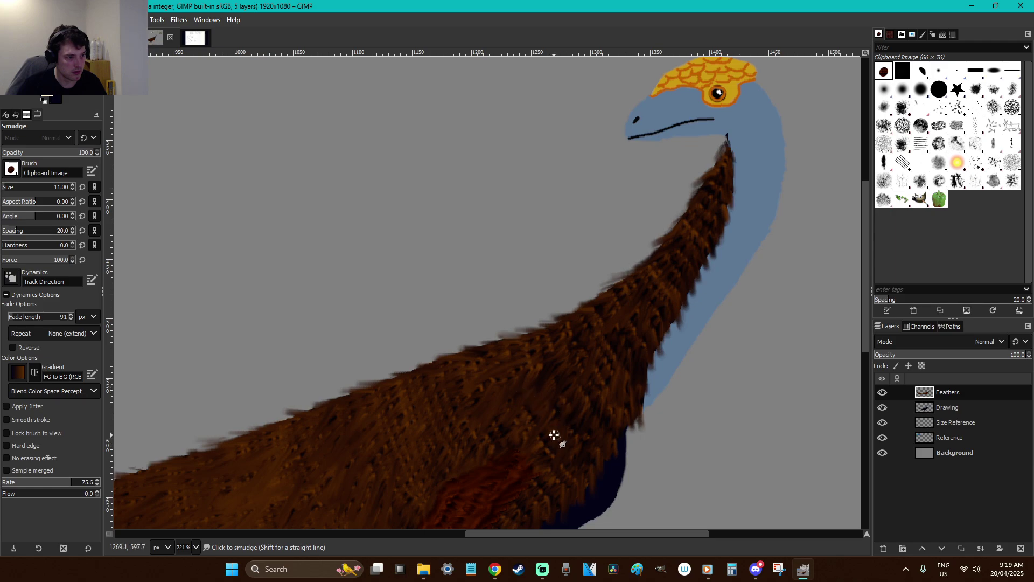
scroll(618, 396, "down", 4, "ctrl")
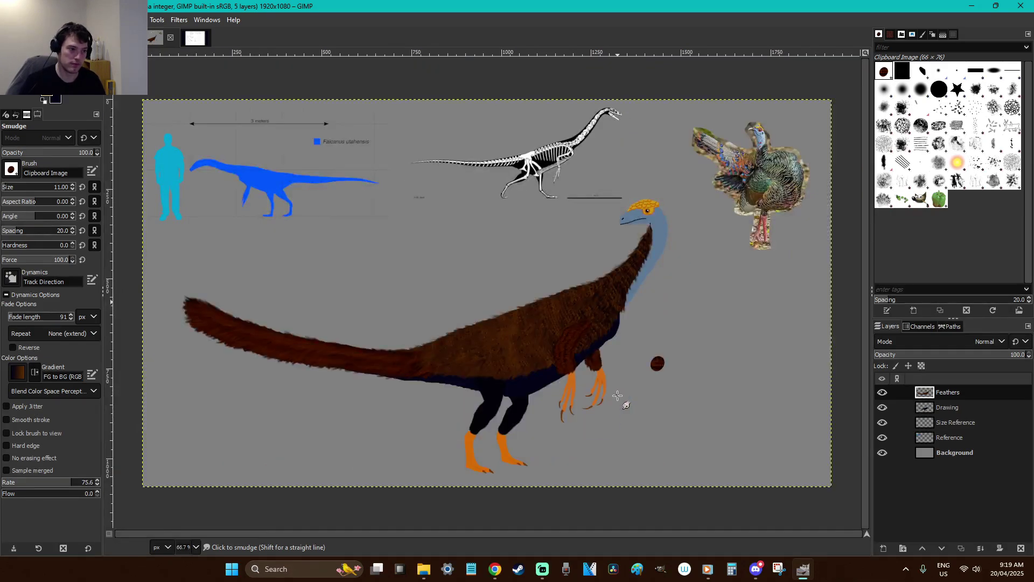
key("r")
key("ctrl+s")
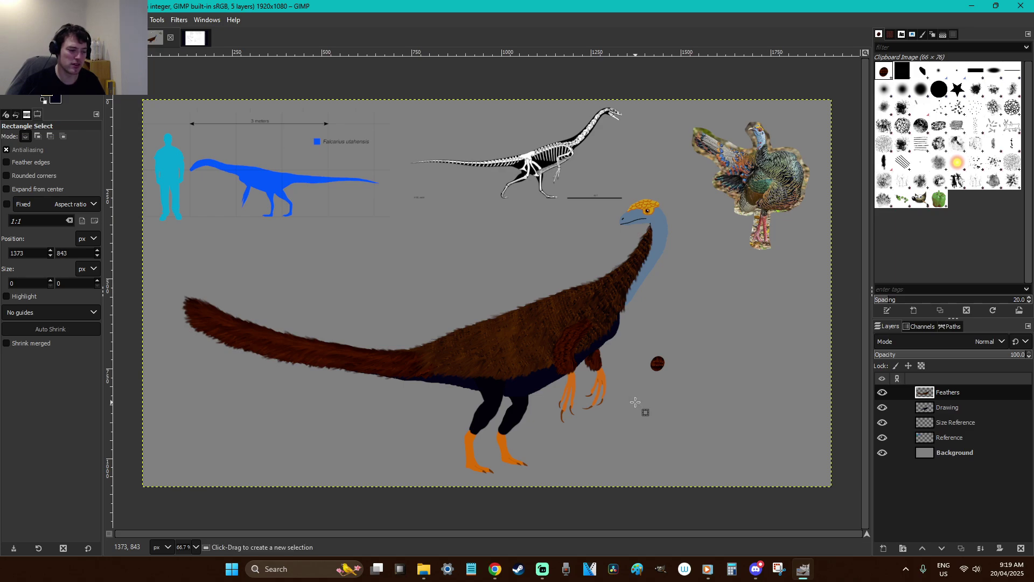
Add a new layer named "Under Feathers" and place it directly below the Feathers layer
key("shift+ctrl+n")
left_click(590, 422)
mouse_move(982, 397)
left_mouse_down()
mouse_move(986, 423)
mouse_move(959, 414)
left_mouse_up()
double_click(950, 408)
type("Under Feathers")
key("Return")
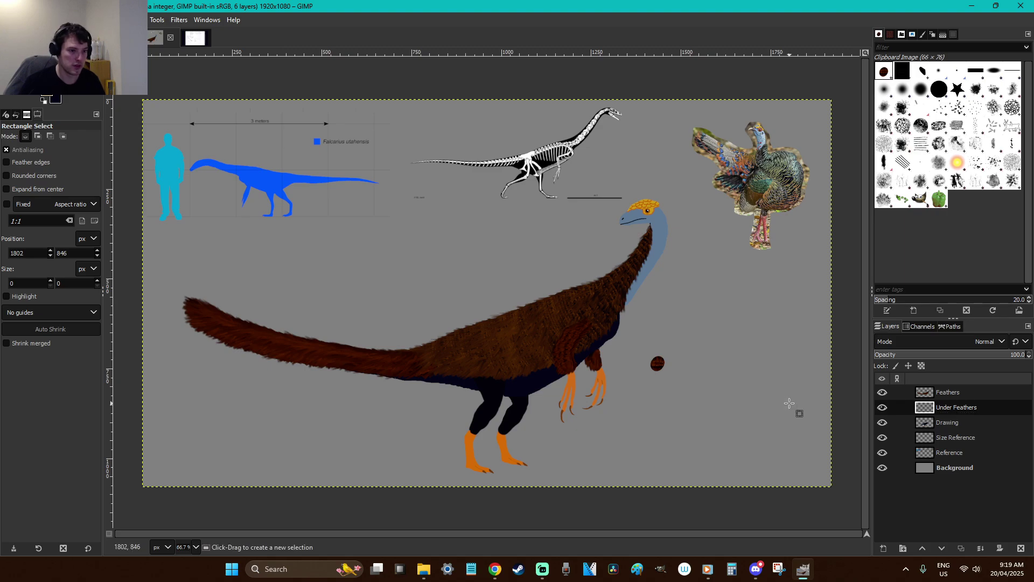
Sample a dark brown (HTML 211308) from the body feathers as the foreground color
scroll(790, 404, "up", 2, "ctrl")
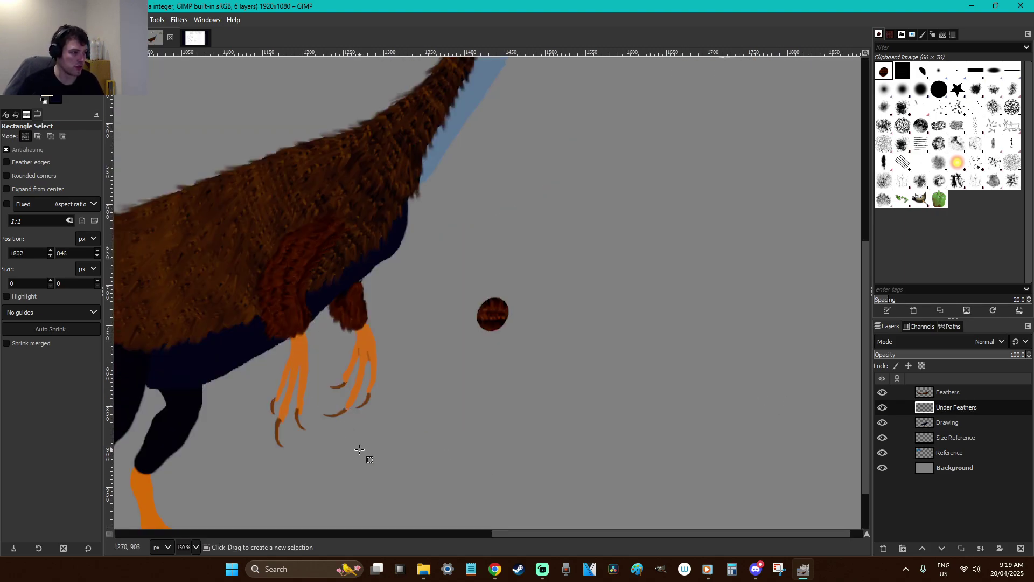
left_click_drag(531, 534, 388, 534)
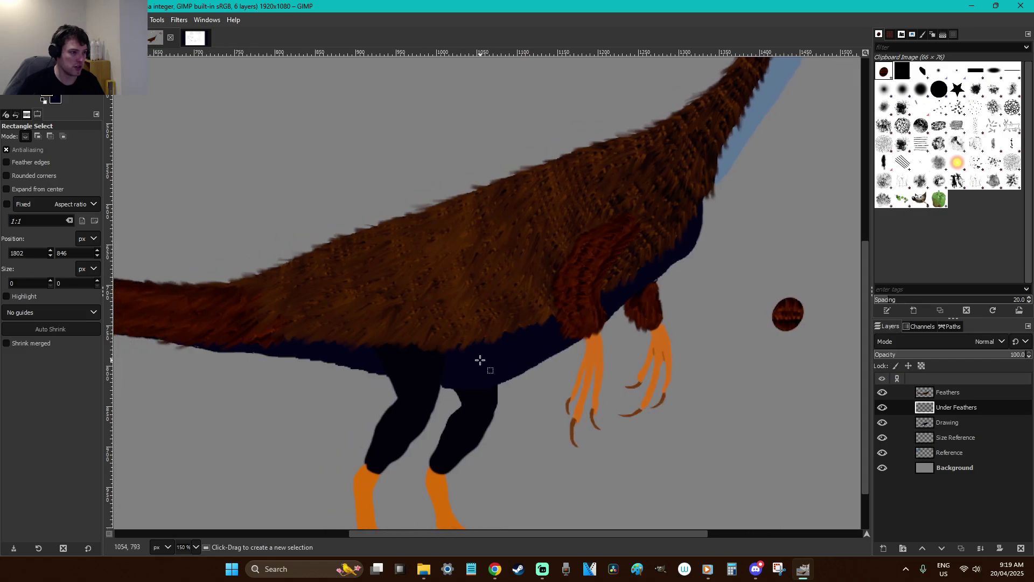
key("o")
scroll(476, 352, "up", 3)
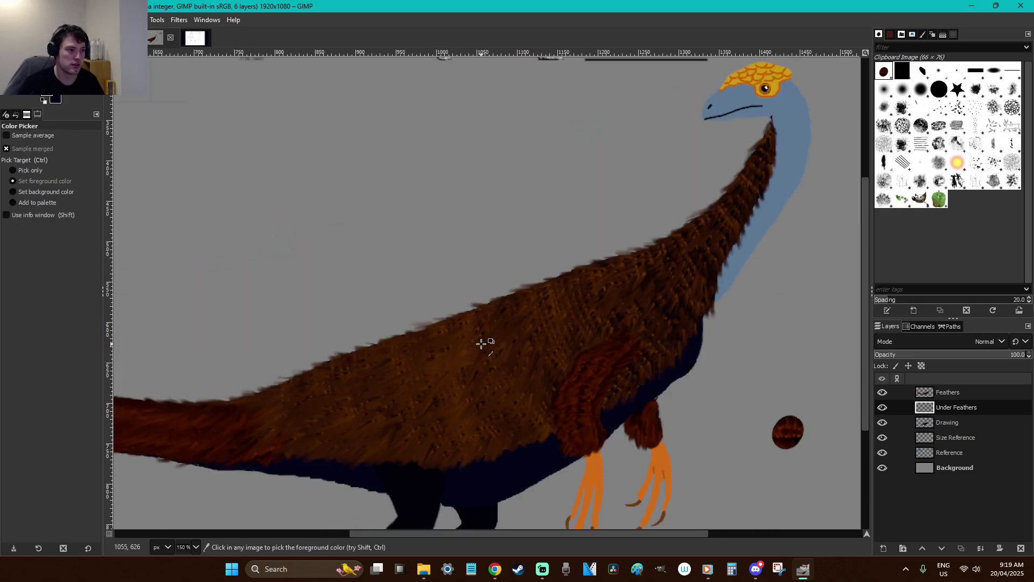
left_click(54, 93)
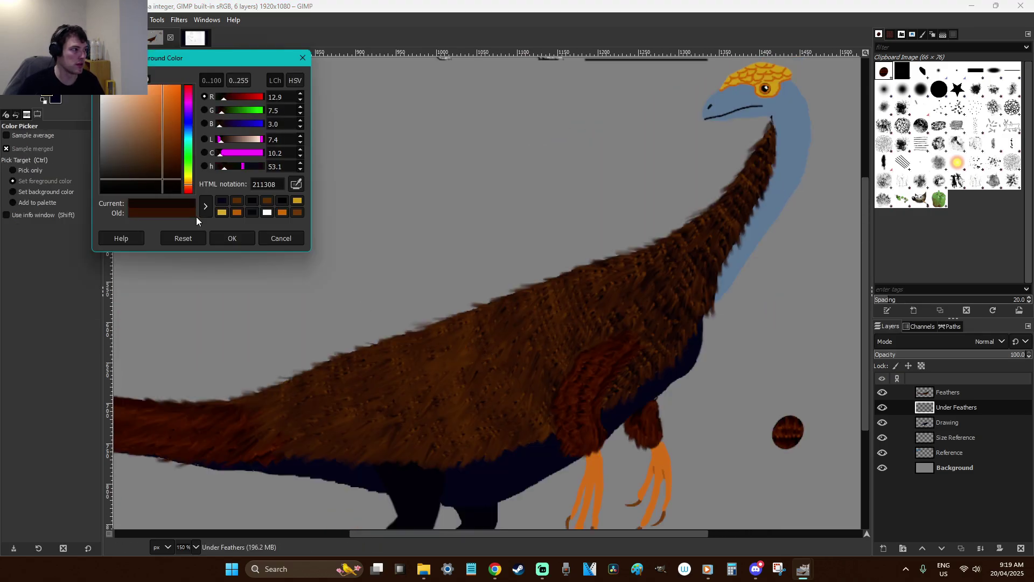
left_click(232, 238)
Outline the navy underside from the chest to the near thigh with Free Select, closing the selection across the brown body
scroll(284, 227, "down", 4)
key("f")
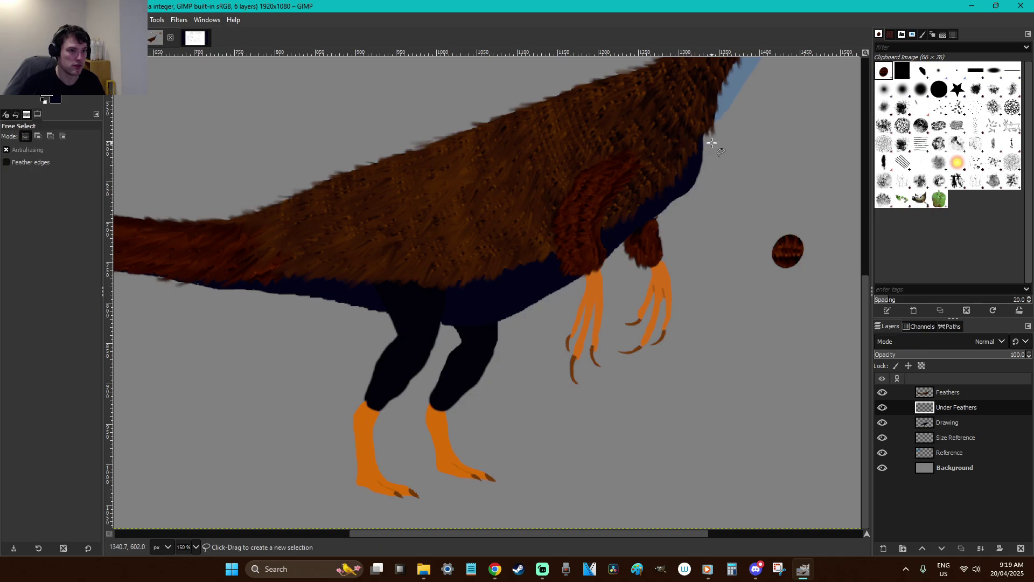
scroll(749, 208, "up", 3)
left_click(710, 239)
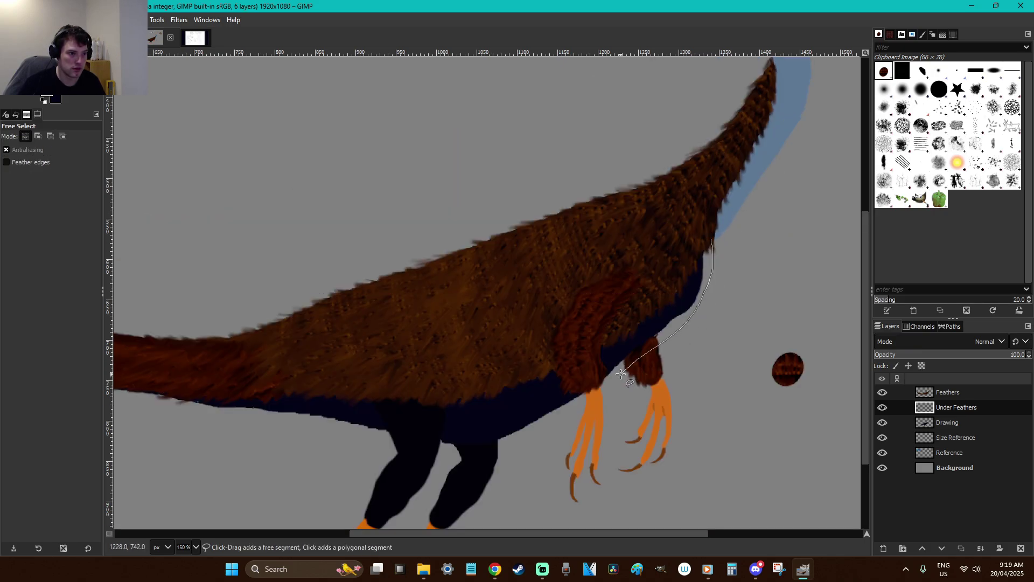
left_click(601, 389)
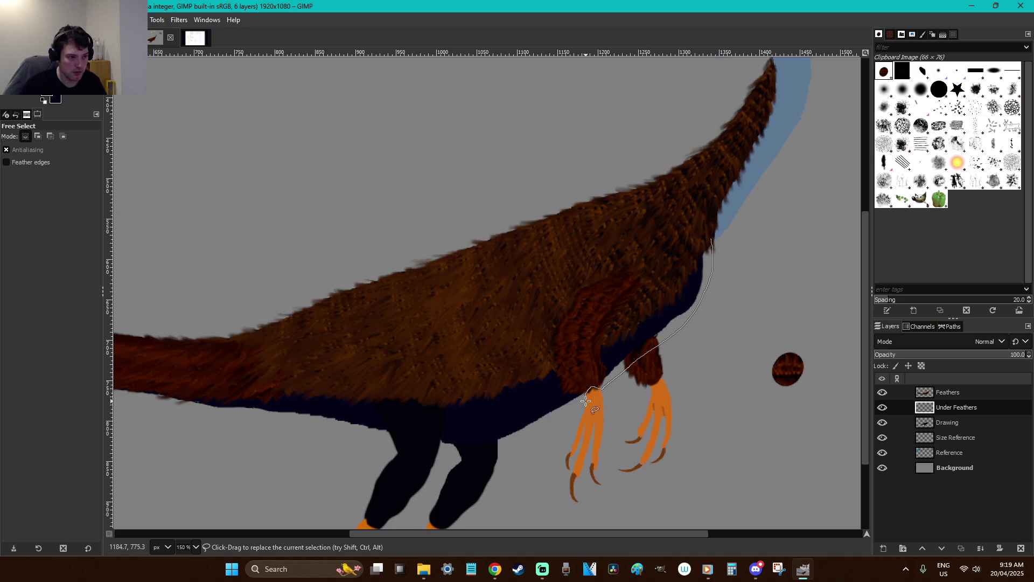
left_click(441, 448)
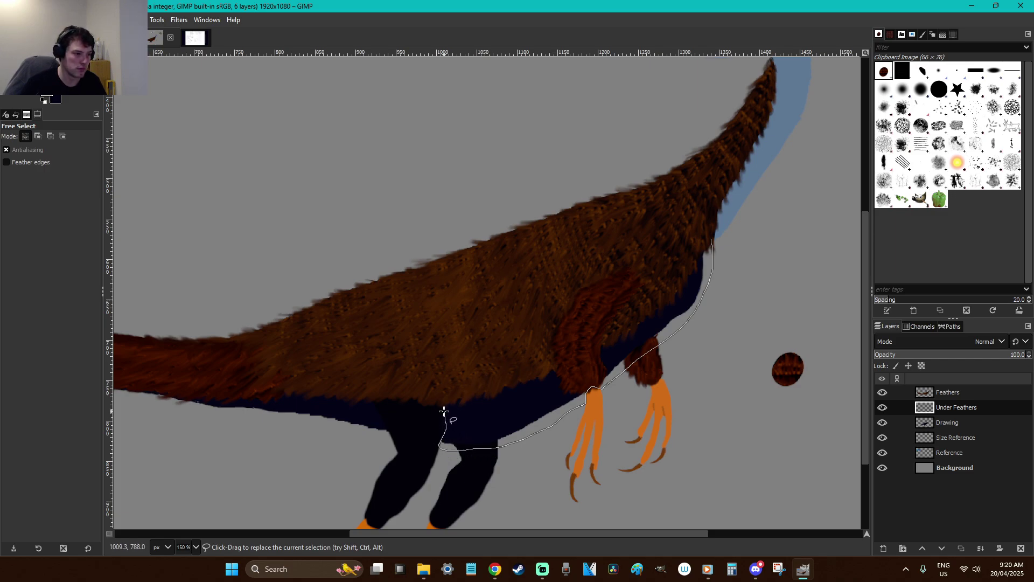
mouse_move(443, 401)
left_mouse_down()
mouse_move(513, 342)
mouse_move(678, 252)
left_mouse_up()
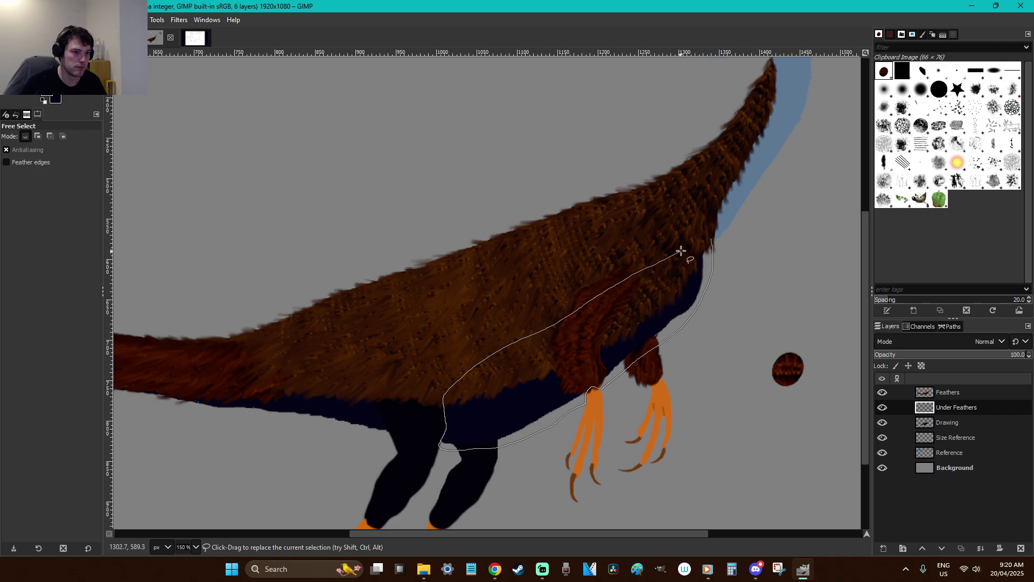
key("Return")
Fill the selected underside with the dark brown foreground color on the Under Feathers layer and clear the selection
key("shift+b")
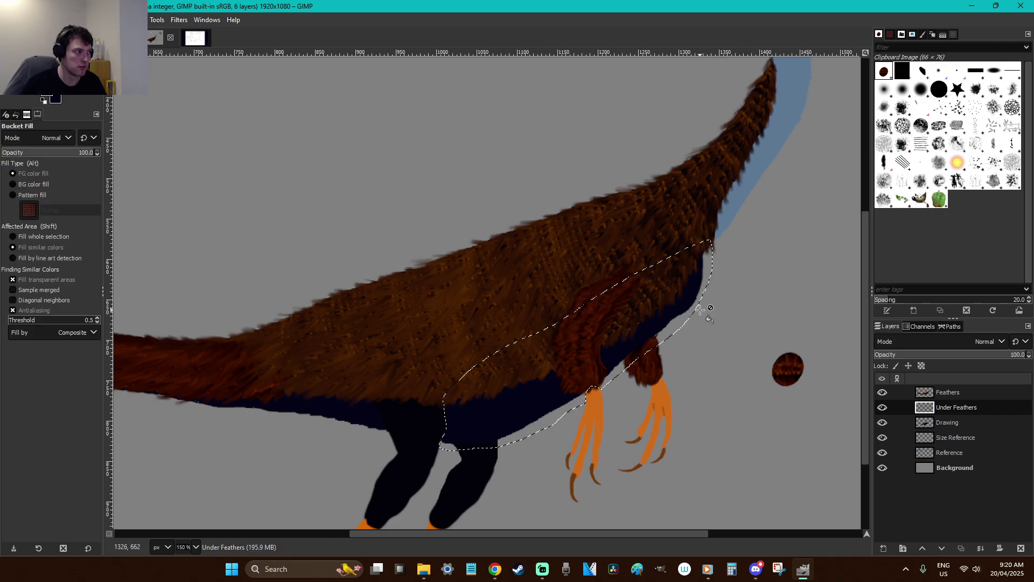
left_click(681, 318)
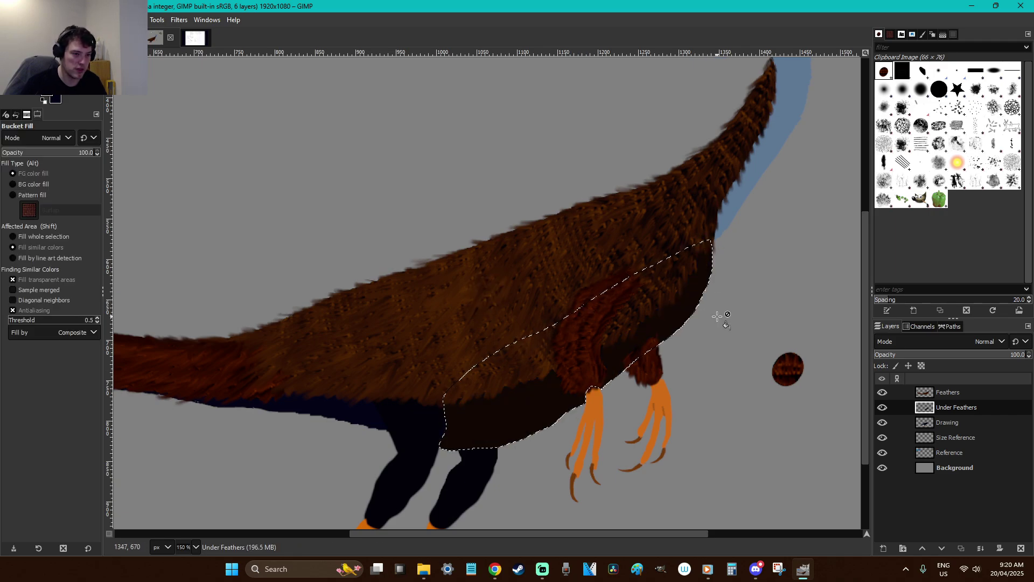
key("ctrl+shift+a")
Outline the navy underside of the tail with Free Select, from the near thigh along the lower edge and back through the feathers
key("z")
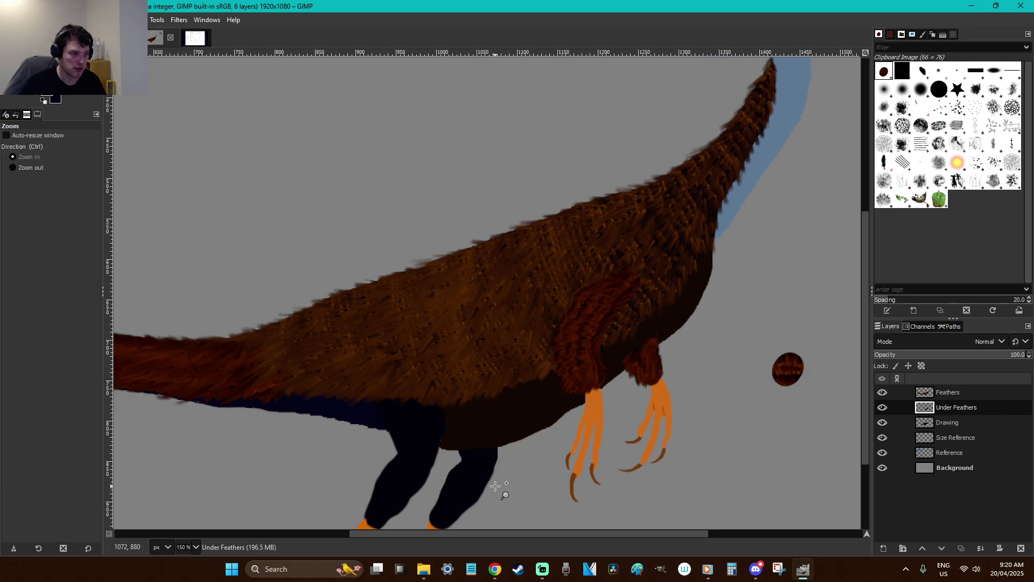
left_click_drag(492, 479, 276, 345)
key("f")
left_click(417, 183)
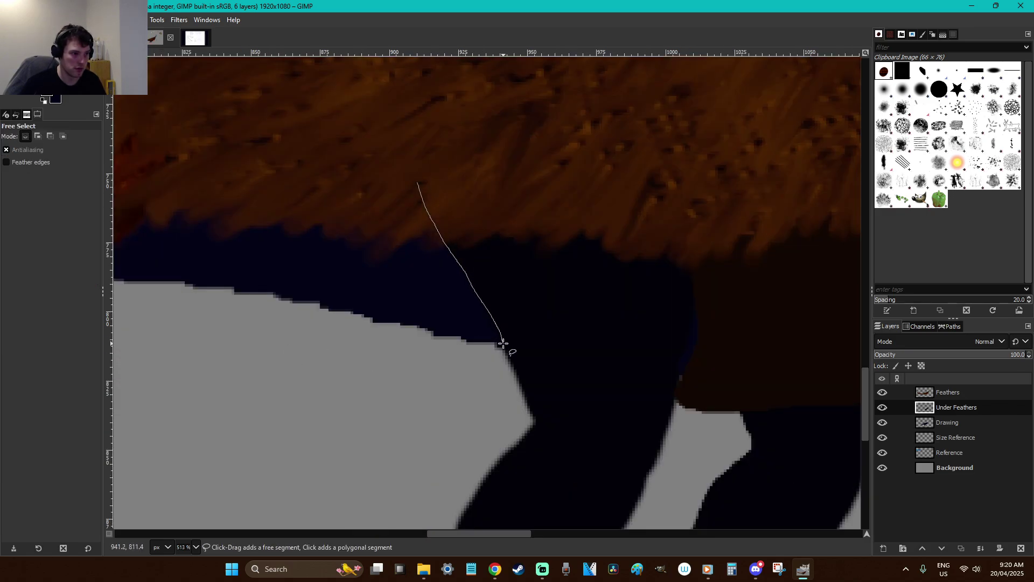
left_click_drag(388, 365, 238, 321)
scroll(237, 321, "down", 3)
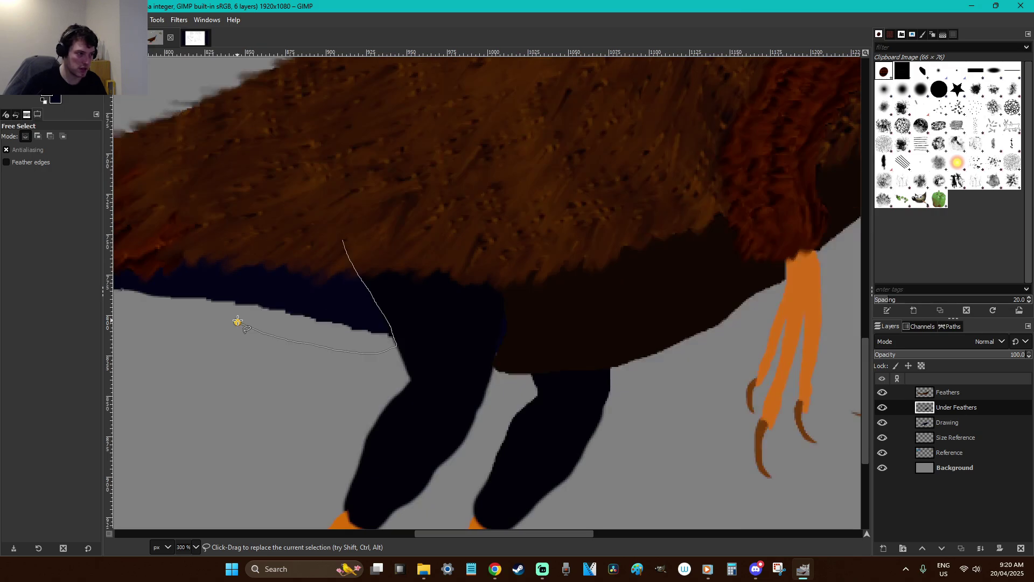
left_click_drag(564, 534, 467, 530)
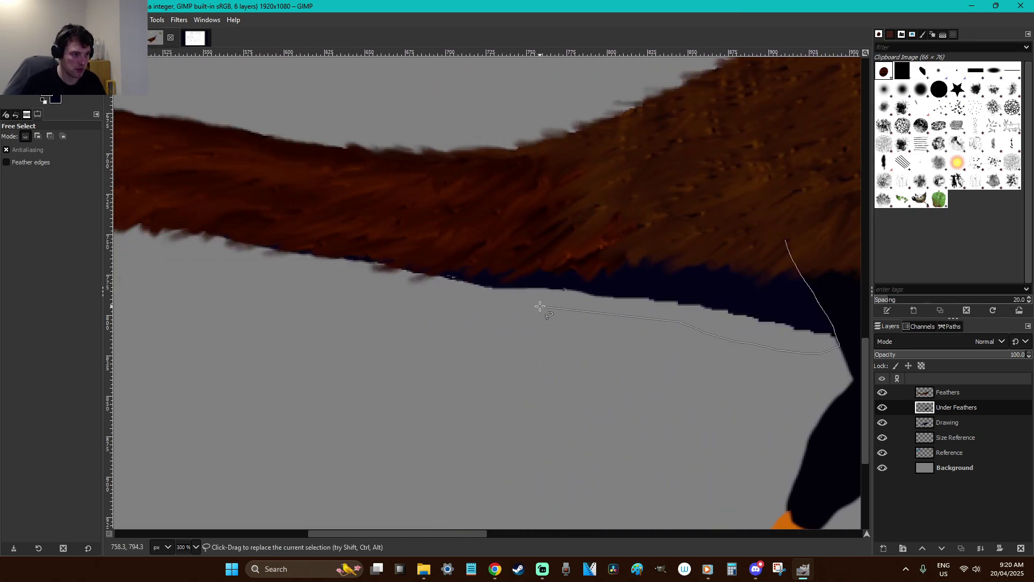
scroll(206, 245, "down", 2)
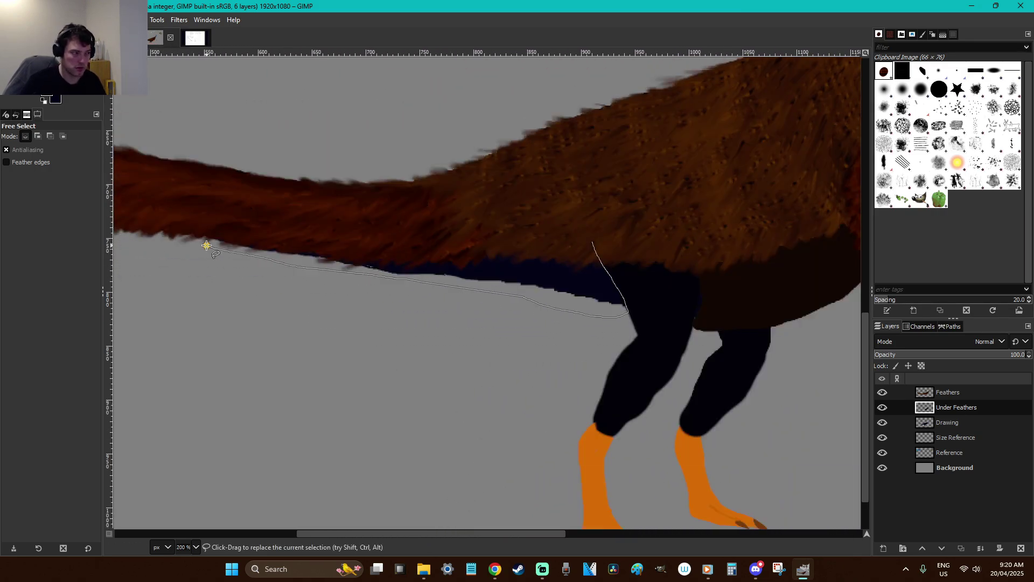
left_click_drag(185, 220, 449, 235)
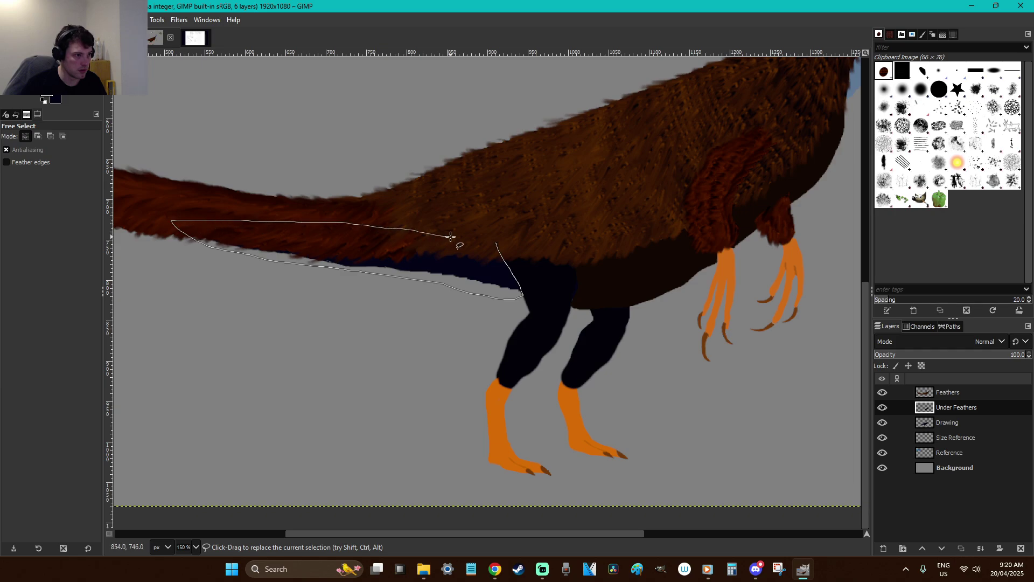
left_click(496, 243)
Fill the selected tail underside with the dark brown foreground color on the Under Feathers layer
key("shift+b")
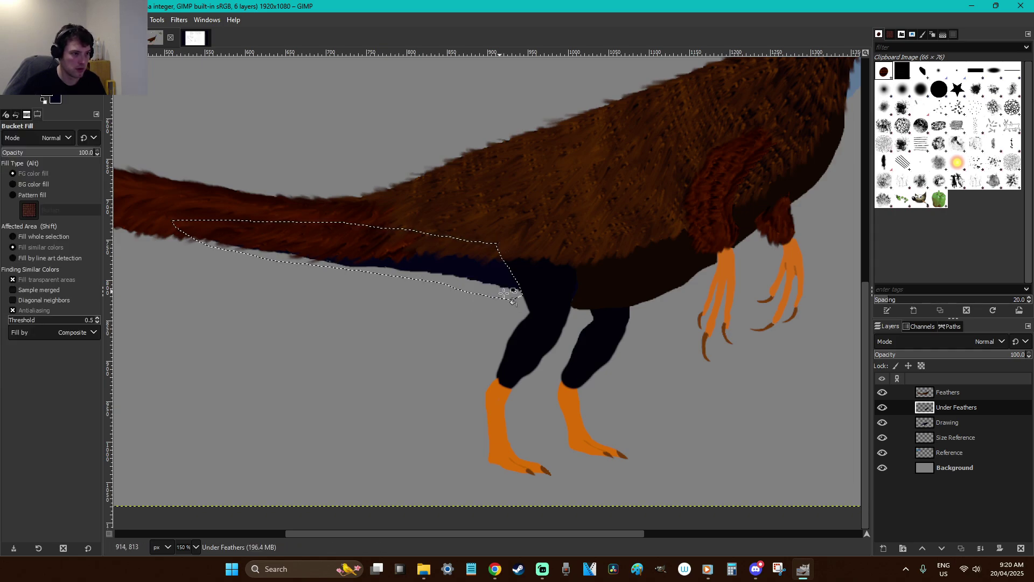
left_click(500, 291)
scroll(608, 356, "up", 4)
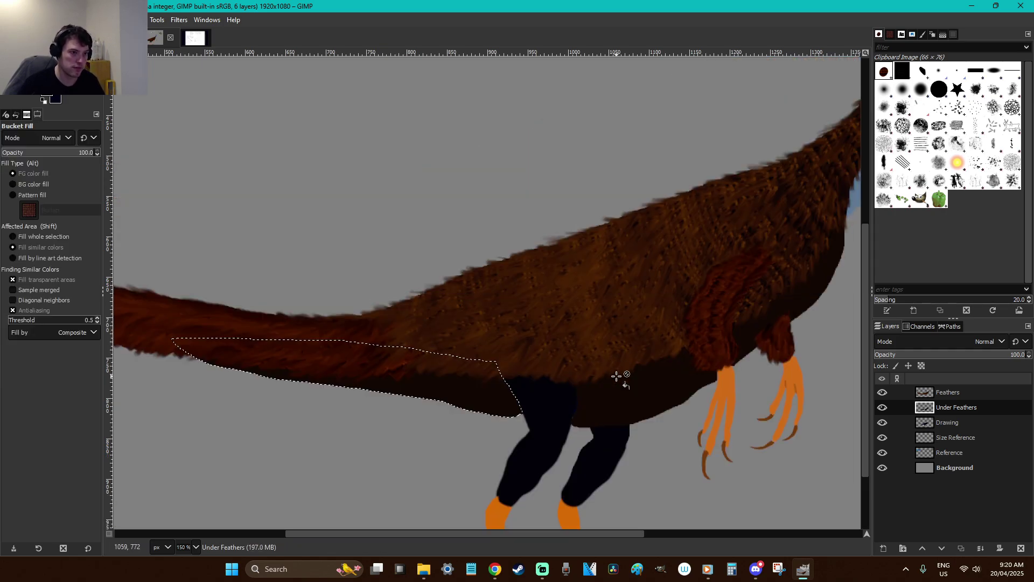
Undo the tail fill and its selection, returning to the filled chest-to-thigh selection
key("ctrl")
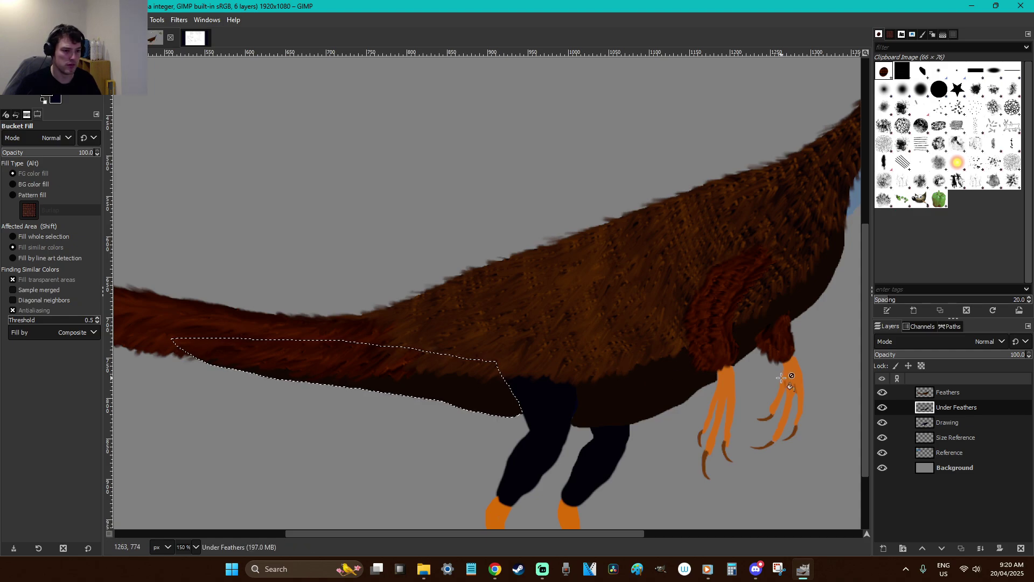
key("ctrl+z")
key("ctrl+z")
key("ctrl+z")
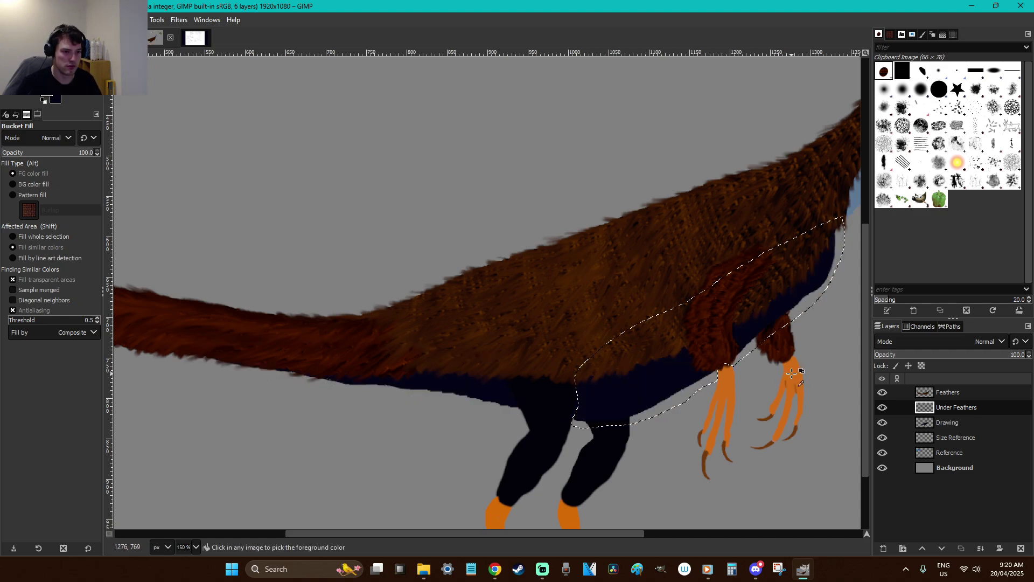
key("ctrl+y")
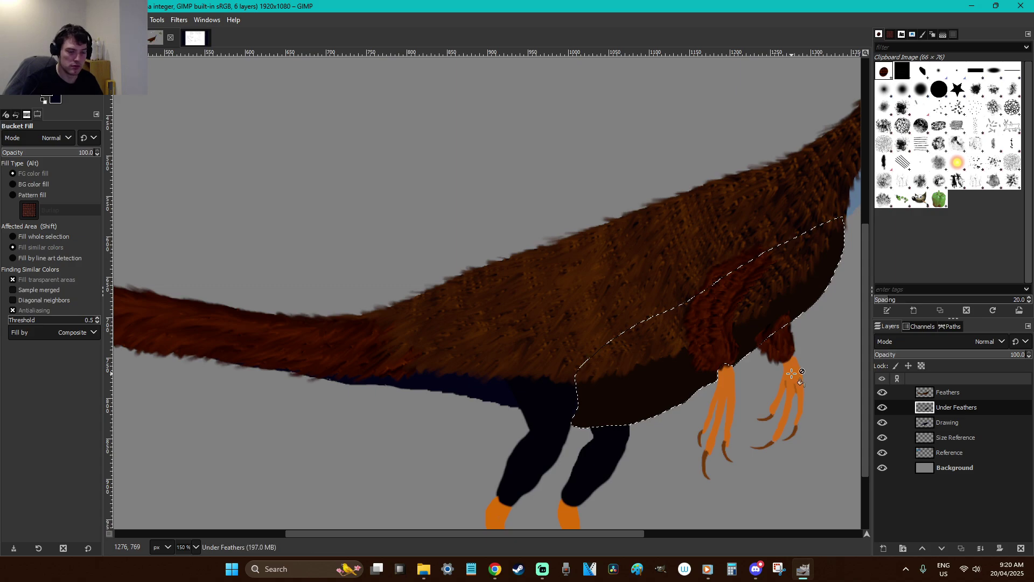
Clear the selection and try erasing the far arm's feathers where they overlap the chest on the Feathers layer
key("r")
left_click(824, 376)
left_click(940, 391)
key("z")
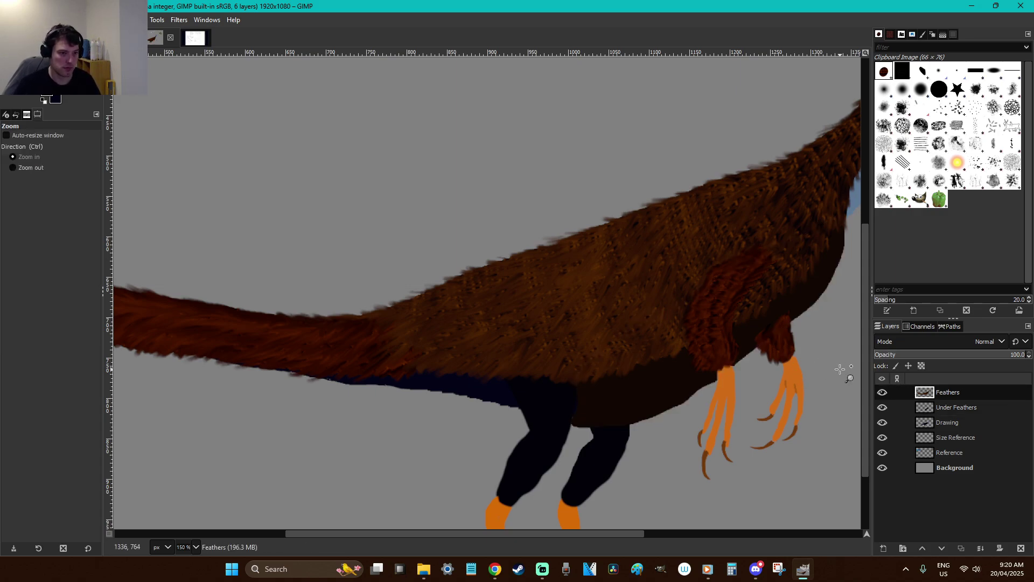
left_click_drag(840, 369, 697, 307)
key("shift+e")
mouse_move(628, 139)
left_mouse_down()
mouse_move(591, 217)
mouse_move(442, 333)
mouse_move(463, 277)
left_mouse_up()
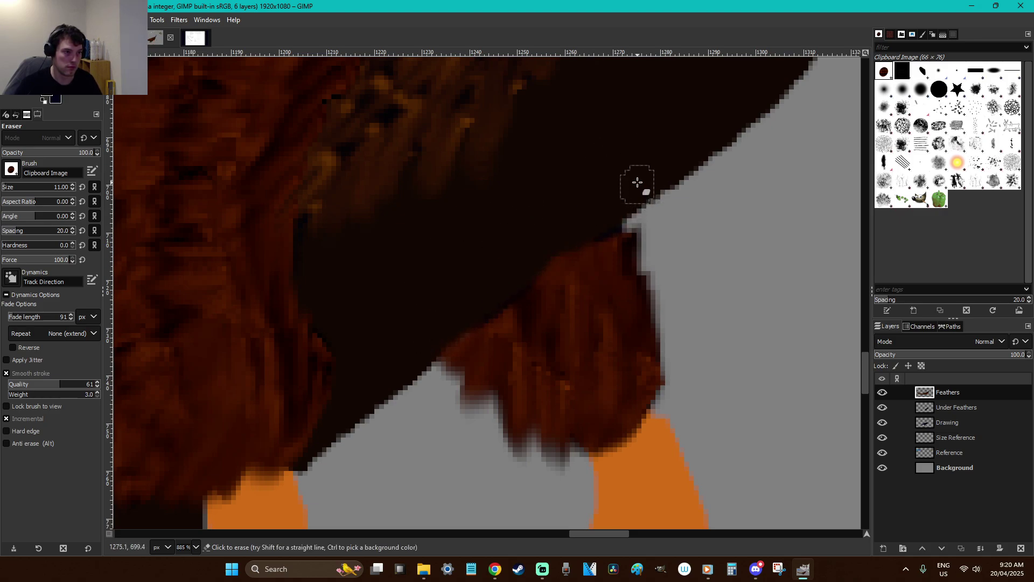
key("ctrl+z")
left_click_drag(448, 324, 464, 261)
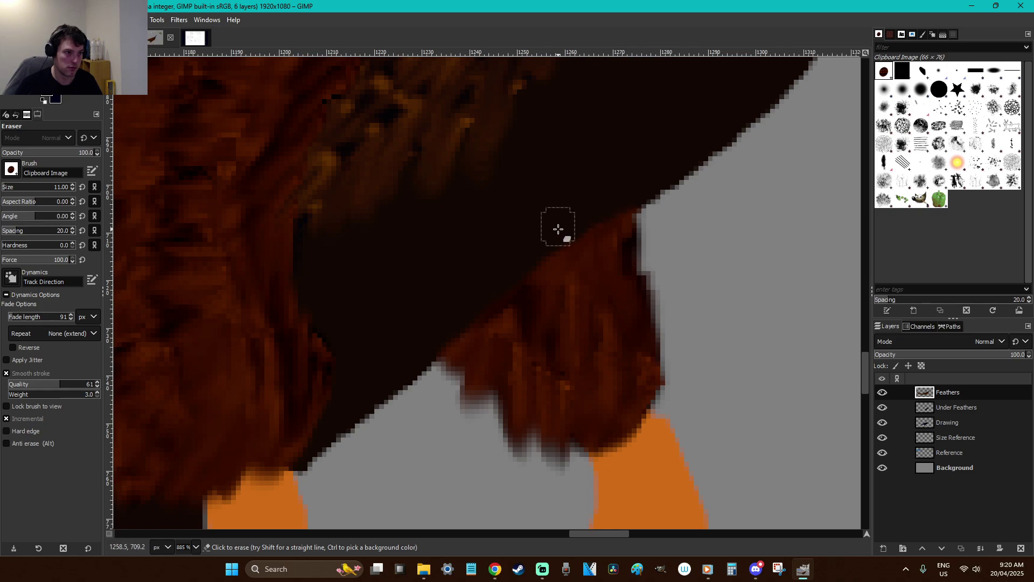
Undo the erasing and the dark brown underside fill, restoring the chest-to-thigh selection
key("r")
scroll(636, 238, "down", 7)
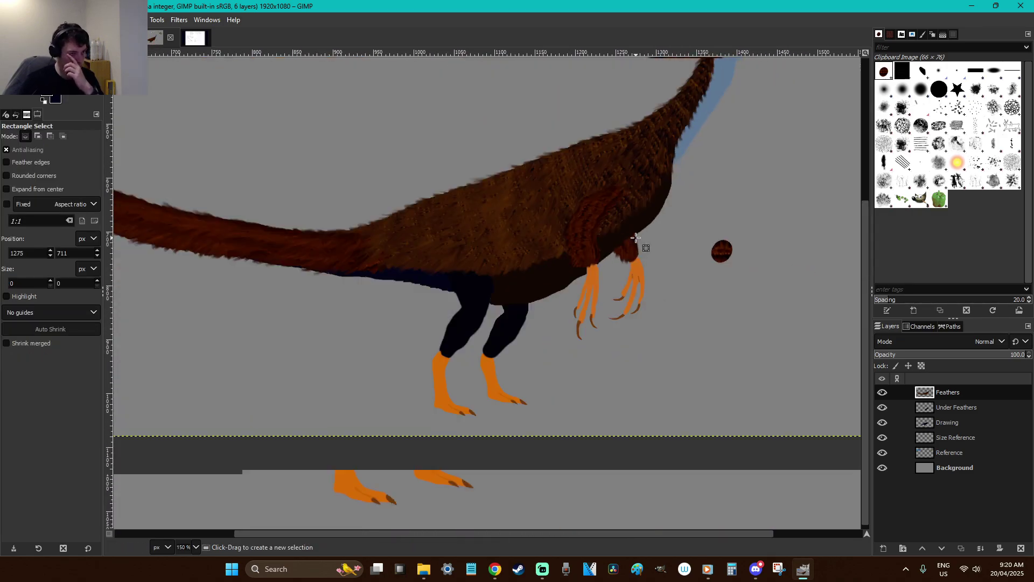
scroll(636, 238, "up", 3)
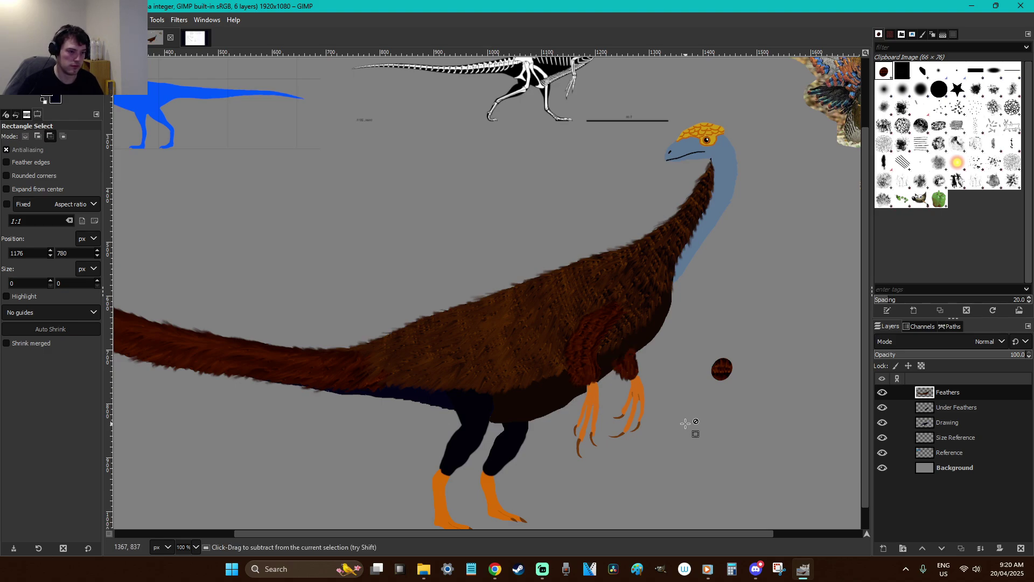
key("ctrl+z")
Darken the foreground color to near-black brown (HTML 0b0704) and try filling the selected underside on the Feathers layer
left_click(52, 96)
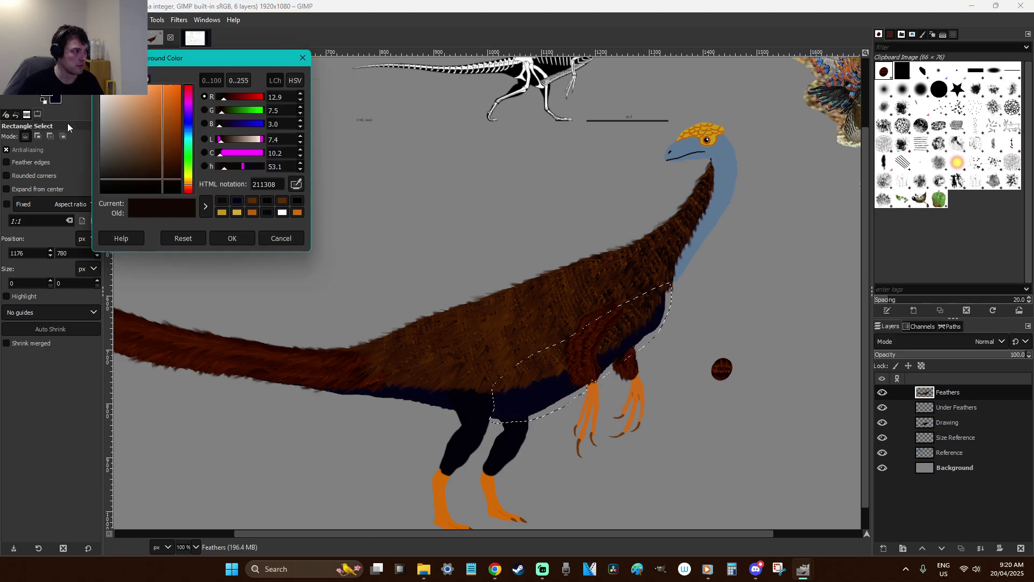
left_click(154, 189)
left_click(232, 238)
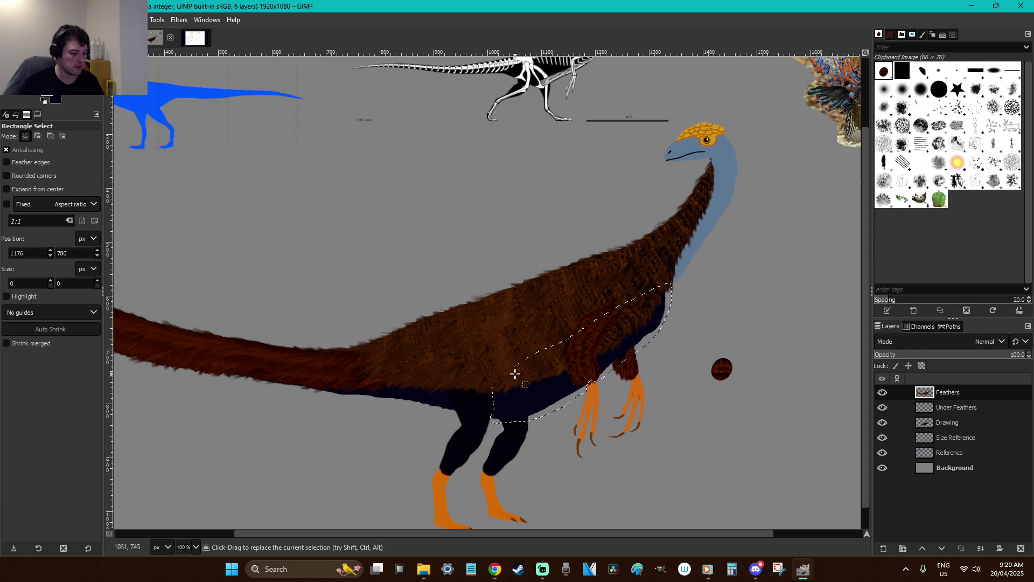
key("shift+b")
left_click(538, 401)
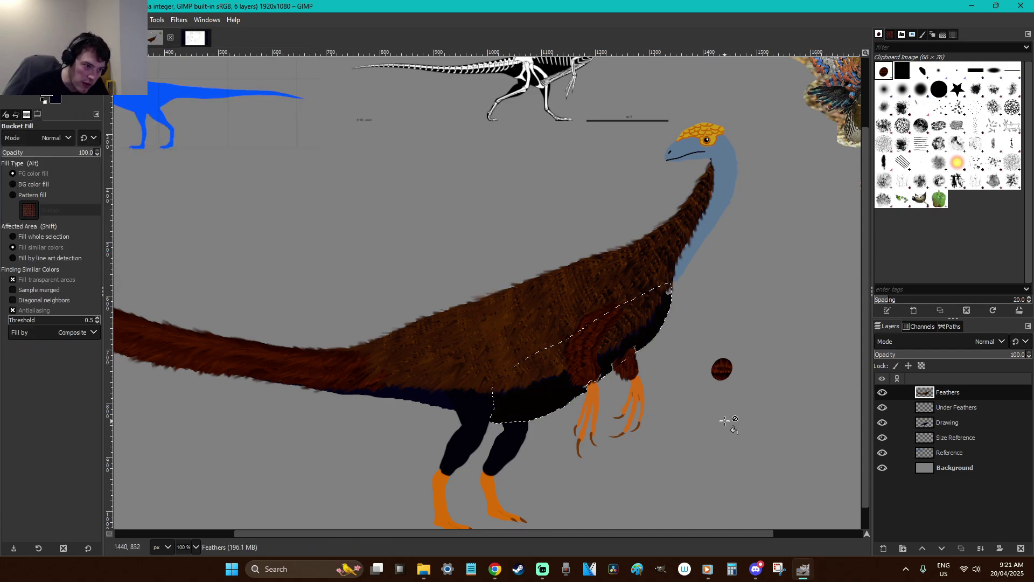
Choose the 2. Hardness 075 brush and set its size to 21
key("z")
left_click_drag(678, 390, 552, 335)
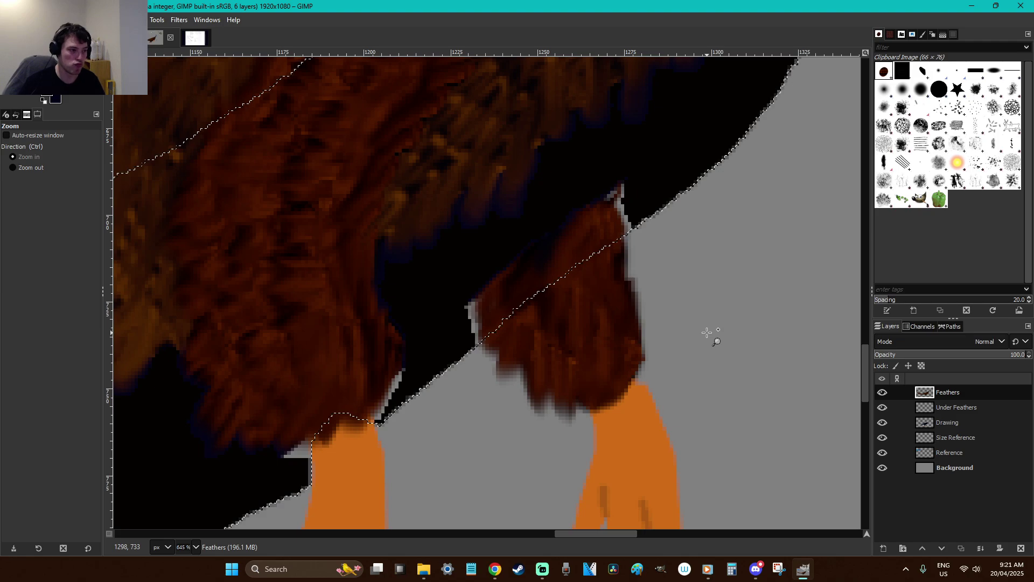
key("p")
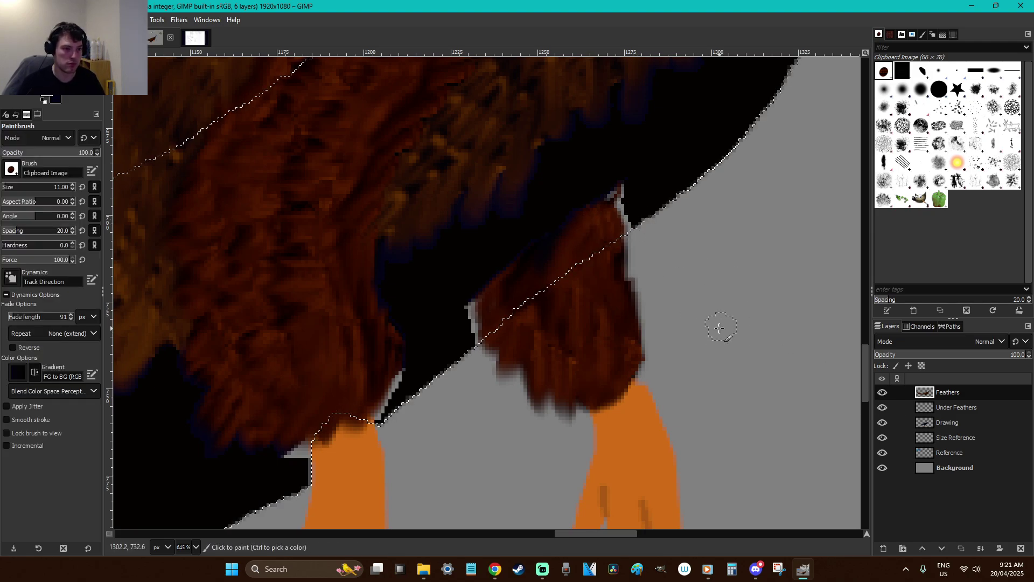
left_click(920, 89)
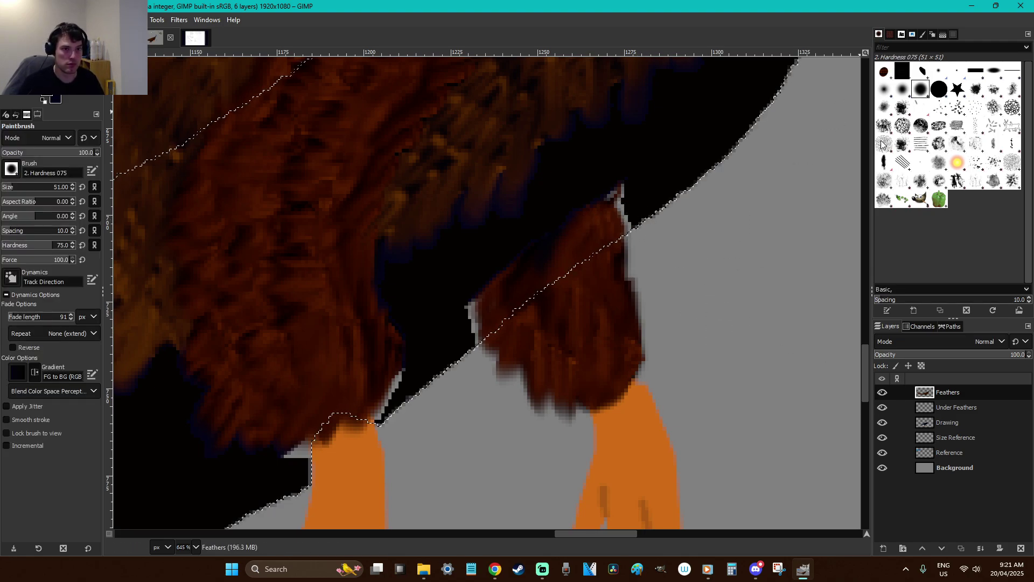
left_click(7, 189)
Undo the fill on the Feathers layer and fill the selected underside on the Under Feathers layer instead
key("ctrl+z")
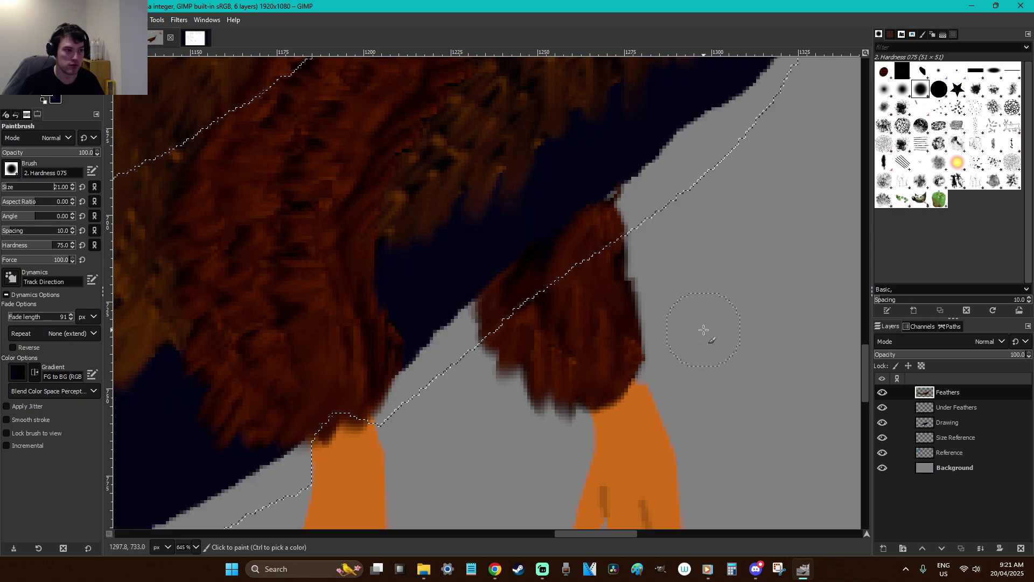
left_click(931, 409)
key("shift+b")
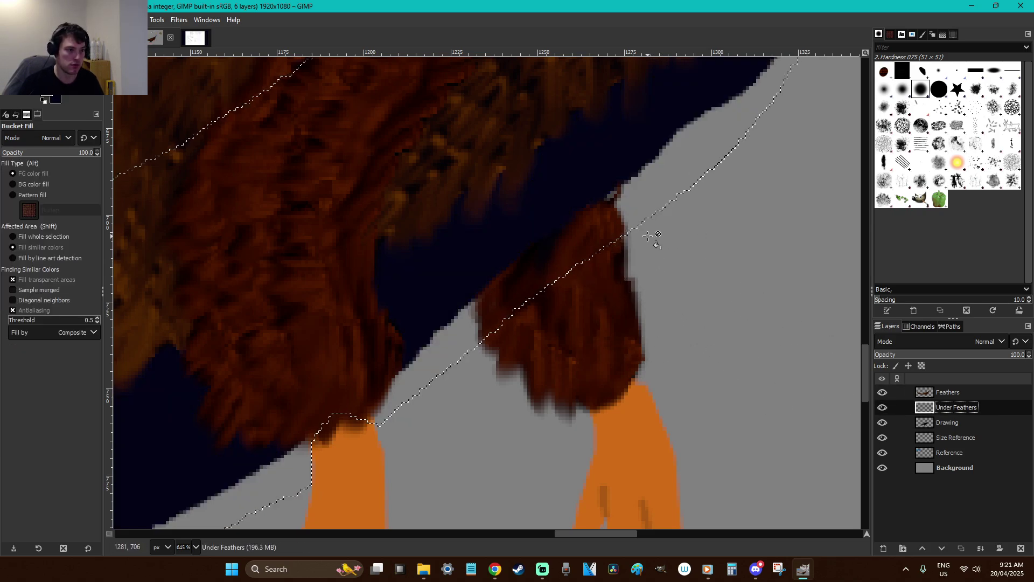
left_click(666, 216)
Erase the far arm's feathers overlapping the chest on the Feathers layer, within the selection, and clear the selection
left_click(963, 392)
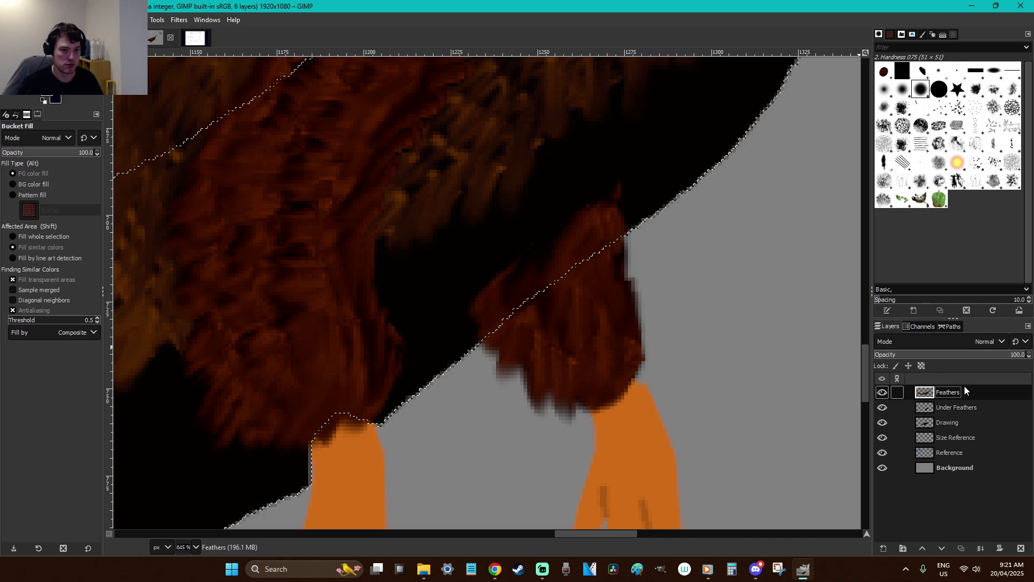
key("shift+e")
mouse_move(633, 203)
left_mouse_down()
mouse_move(584, 222)
mouse_move(461, 335)
left_mouse_up()
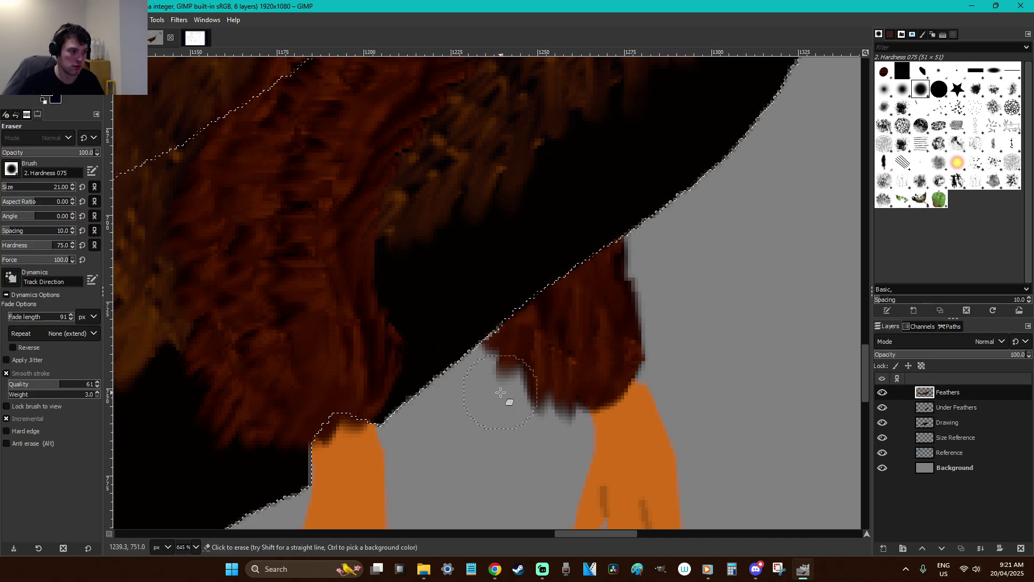
left_click_drag(560, 535, 497, 535)
scroll(491, 431, "down", 5)
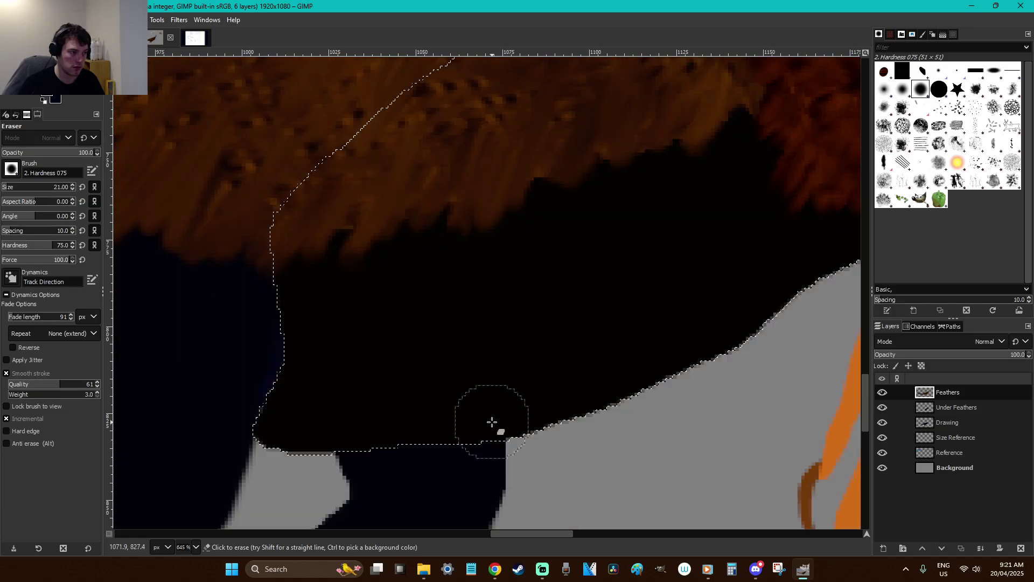
scroll(491, 422, "down", 4)
key("r")
left_click(497, 426)
left_click(517, 449)
Outline the navy tail underside behind the near thigh with Free Select, closing the selection through the tail and body feathers
left_click_drag(621, 534, 554, 535)
key("z")
left_click_drag(674, 460, 188, 245)
key("f")
left_click_drag(624, 237, 642, 276)
left_click_drag(678, 354, 661, 351)
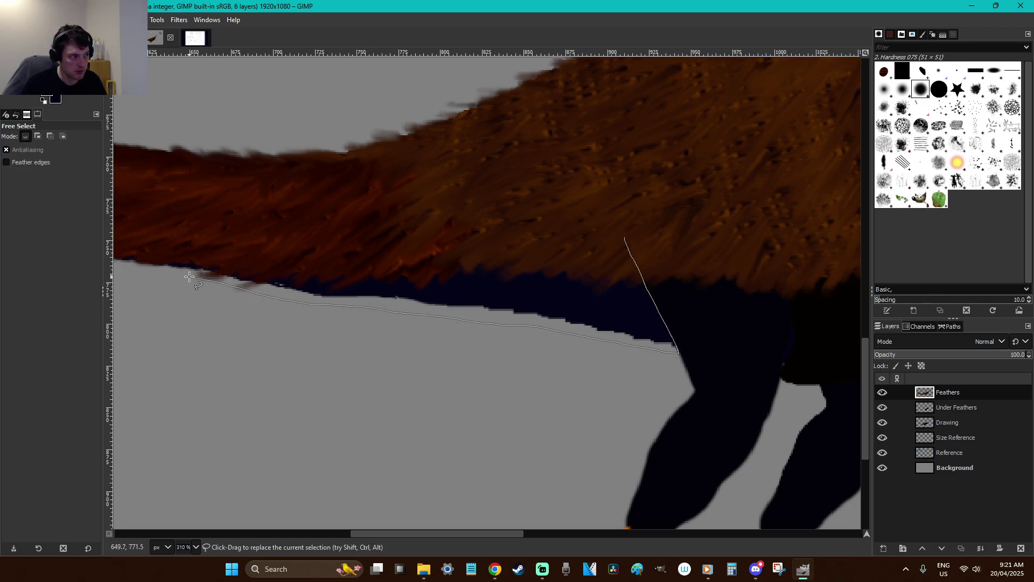
left_click_drag(501, 534, 432, 534)
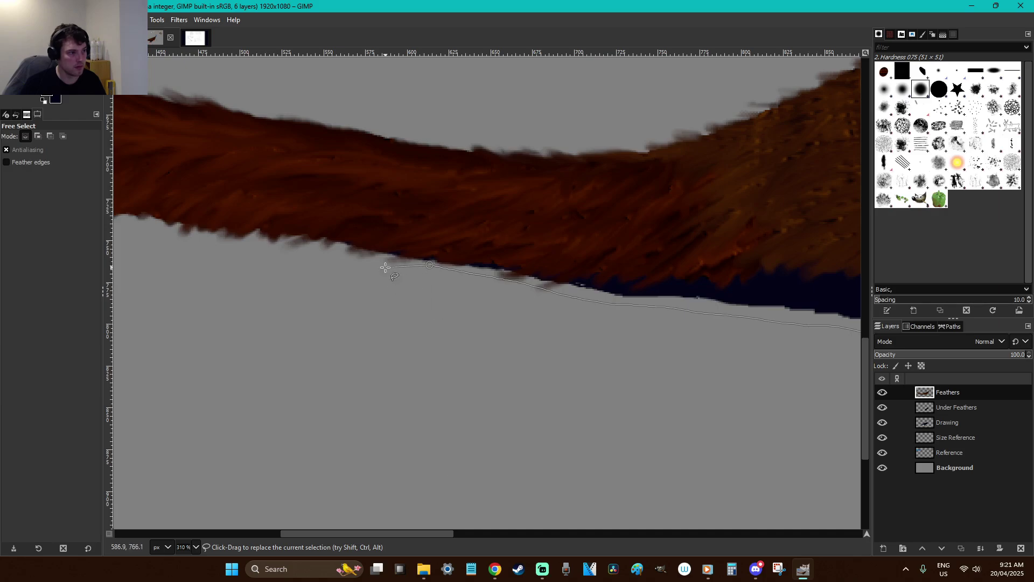
left_click(586, 231)
left_click_drag(445, 533, 534, 533)
left_click(463, 184)
left_click(545, 237)
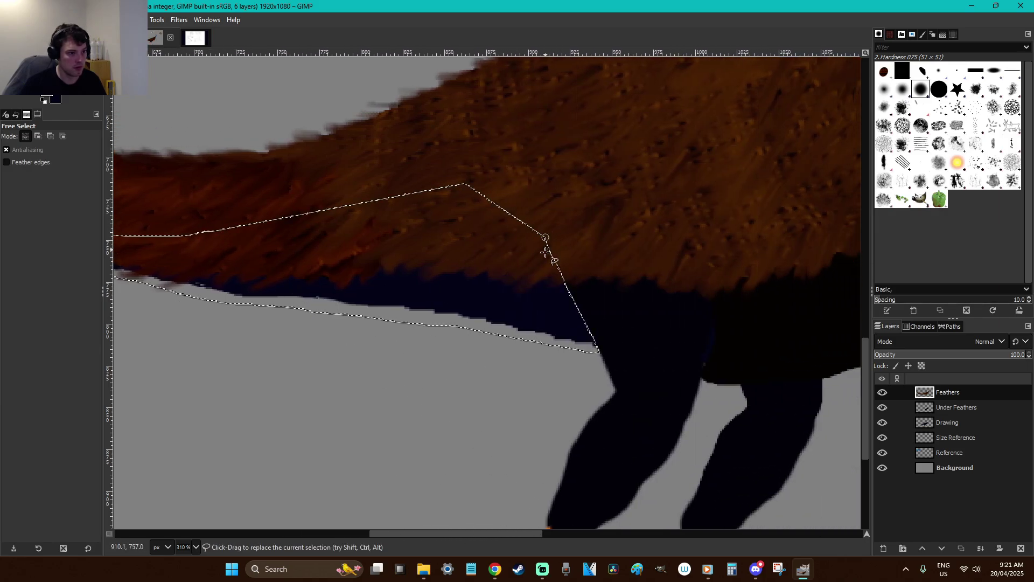
key("Return")
Fill the selected tail underside with the near-black brown on the Under Feathers layer and clear the selection
key("shift+b")
left_click(561, 318)
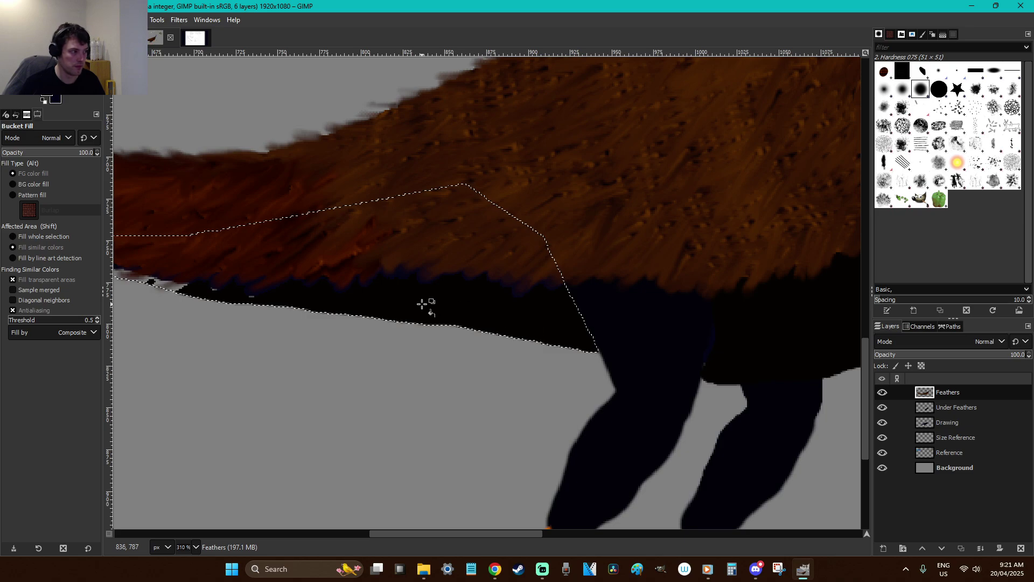
key("ctrl+z")
left_click(964, 409)
left_click(495, 312)
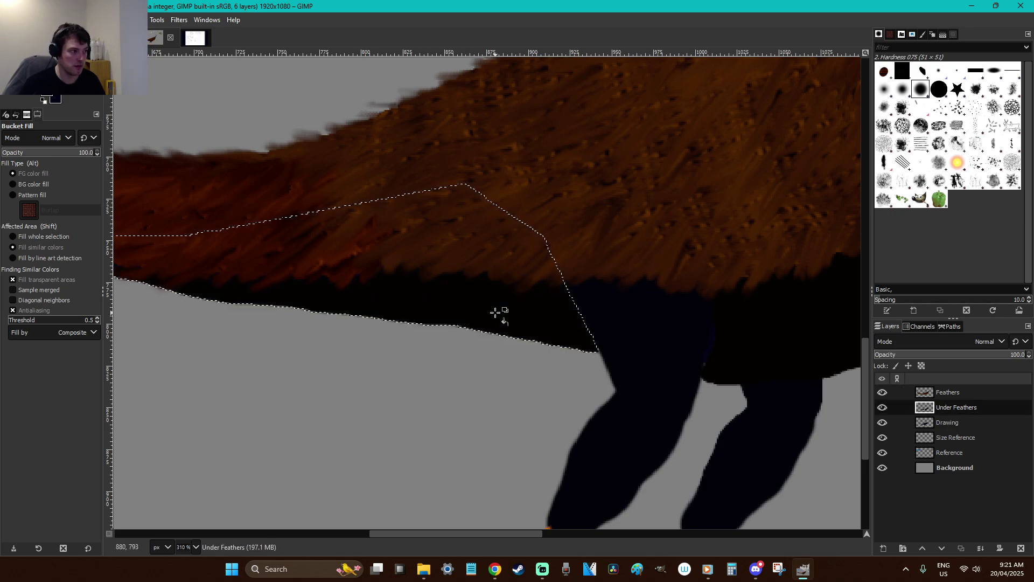
key("ctrl+shift+a")
Outline the near leg's navy thigh and shin down to the orange foot with Free Select, closing the selection over the body feathers
key("f")
left_click(557, 277)
left_click(568, 301)
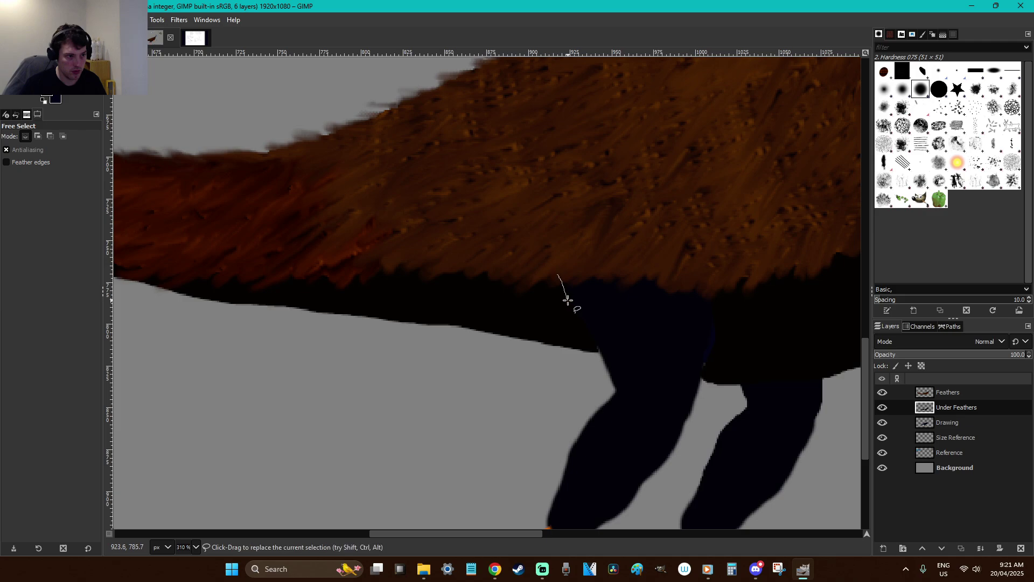
left_click(609, 386)
scroll(600, 367, "down", 3)
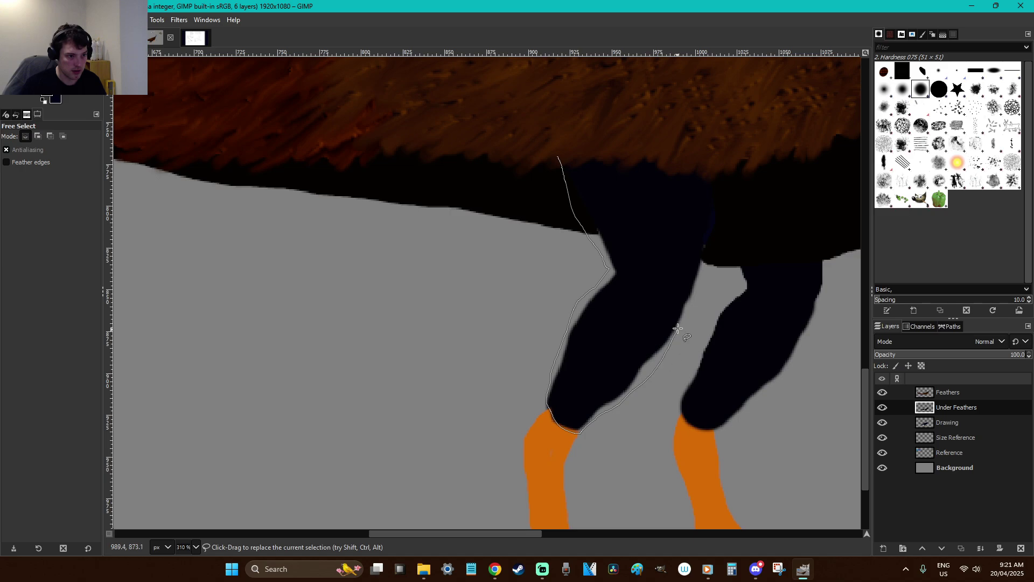
mouse_move(716, 188)
left_mouse_down()
mouse_move(676, 114)
mouse_move(568, 92)
left_mouse_up()
left_click(557, 156)
key("Return")
Fill the selected near leg with the near-black brown 0b0704 on the Under Feathers layer and clear the selection
left_click(47, 97)
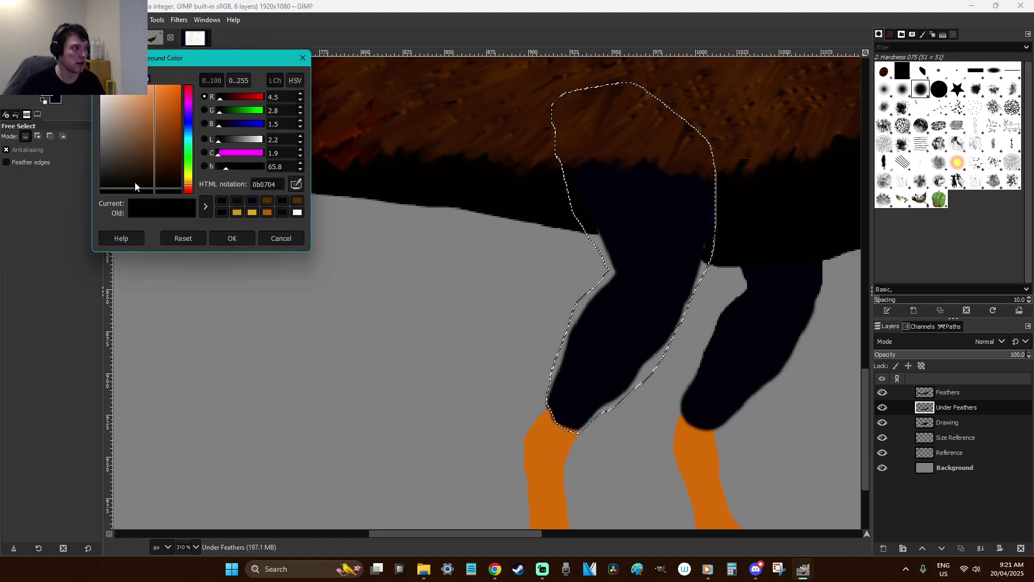
left_click(223, 237)
key("shift+b")
left_click(646, 267)
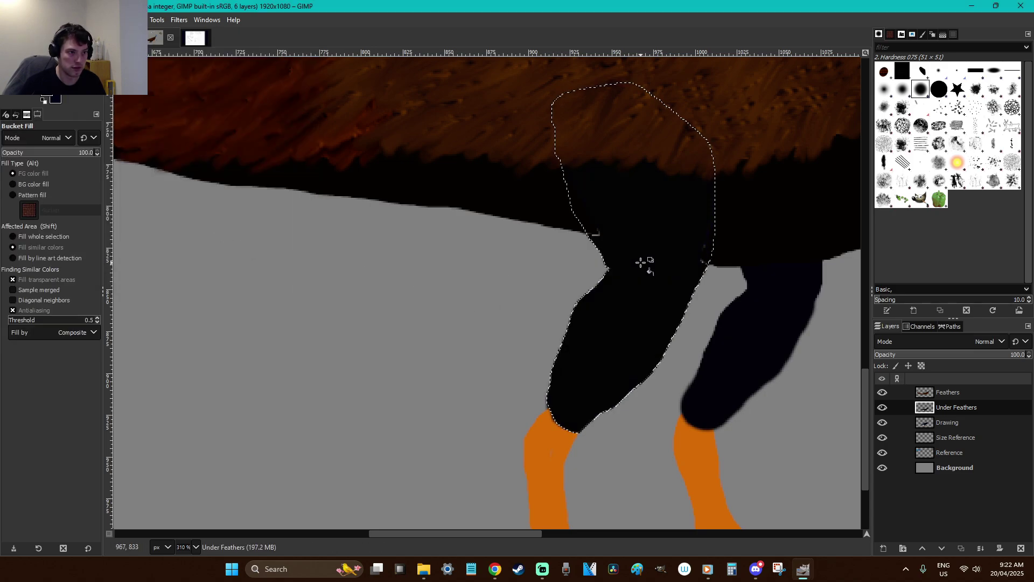
key("p")
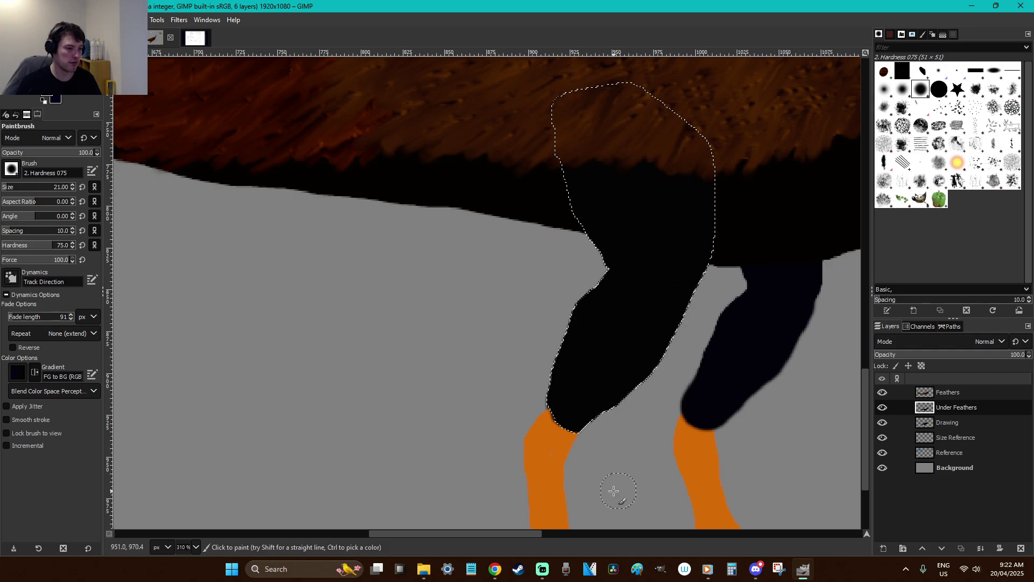
left_click_drag(503, 533, 562, 536)
key("t")
left_click(651, 355)
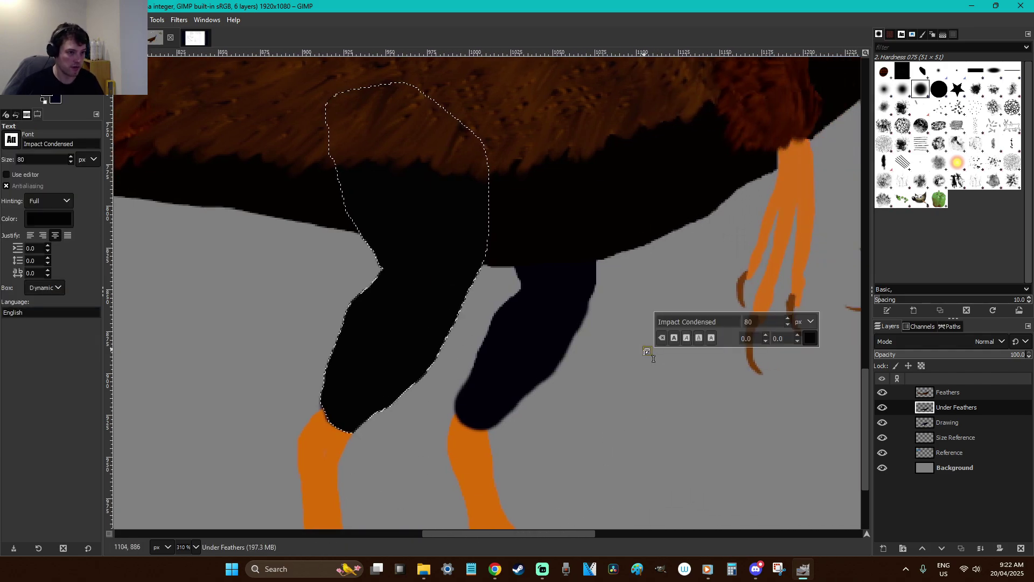
left_click(888, 486)
key("r")
key("ctrl+shift+a")
Outline the far leg's navy thigh and shin down to the orange foot with Free Select, closing the selection over the belly
key("f")
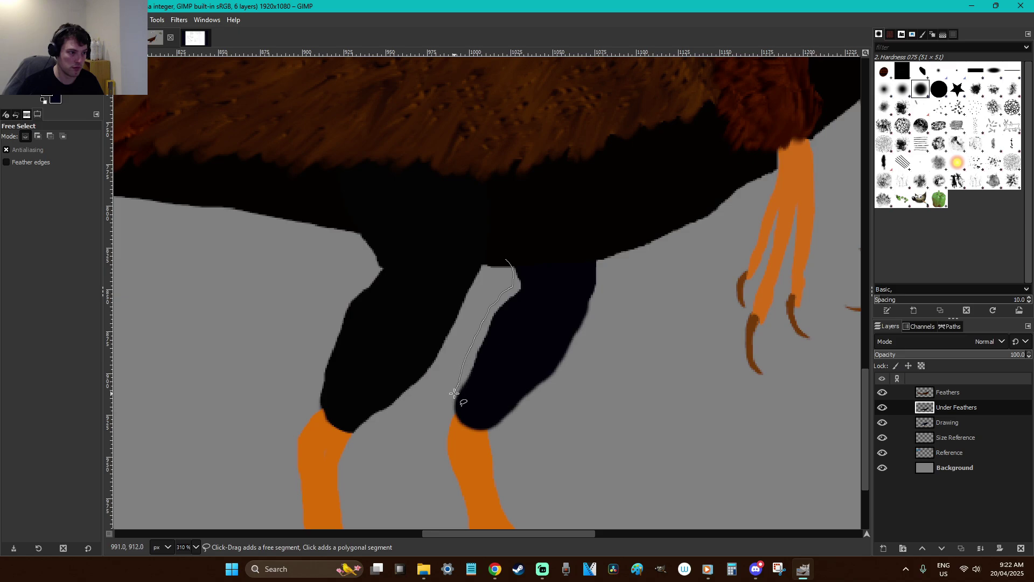
mouse_move(488, 429)
left_mouse_down()
mouse_move(452, 393)
mouse_move(483, 431)
left_mouse_up()
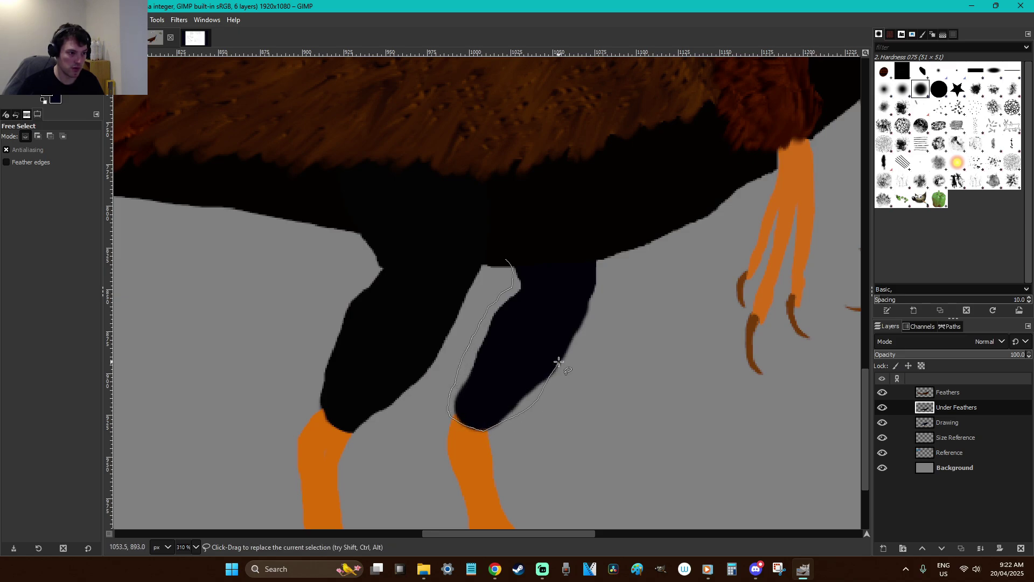
key("Return")
Fill the selected far leg with the near-black brown on the Under Feathers layer and clear the selection
key("shift+b")
left_click(525, 354)
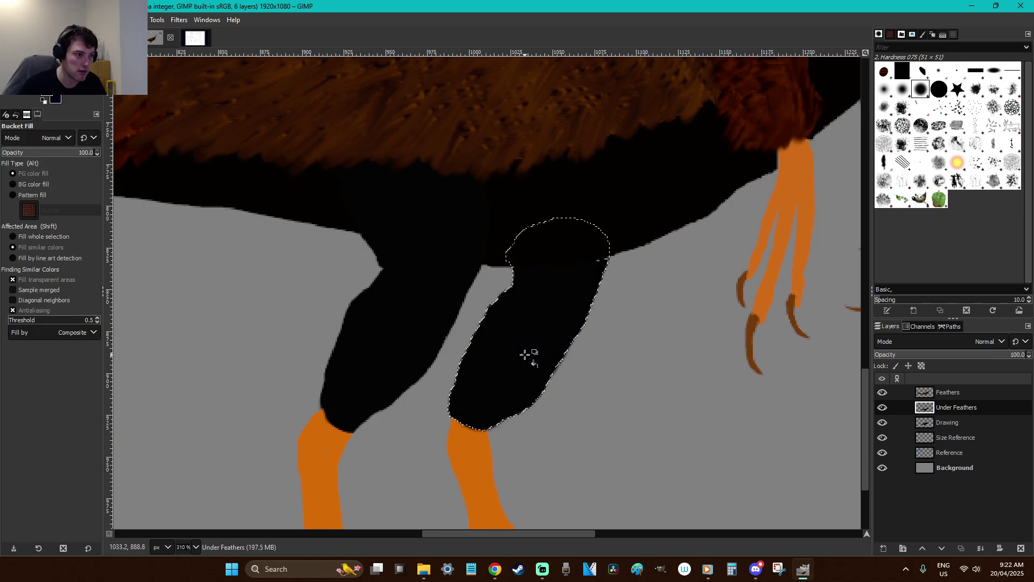
key("r")
left_click(614, 350)
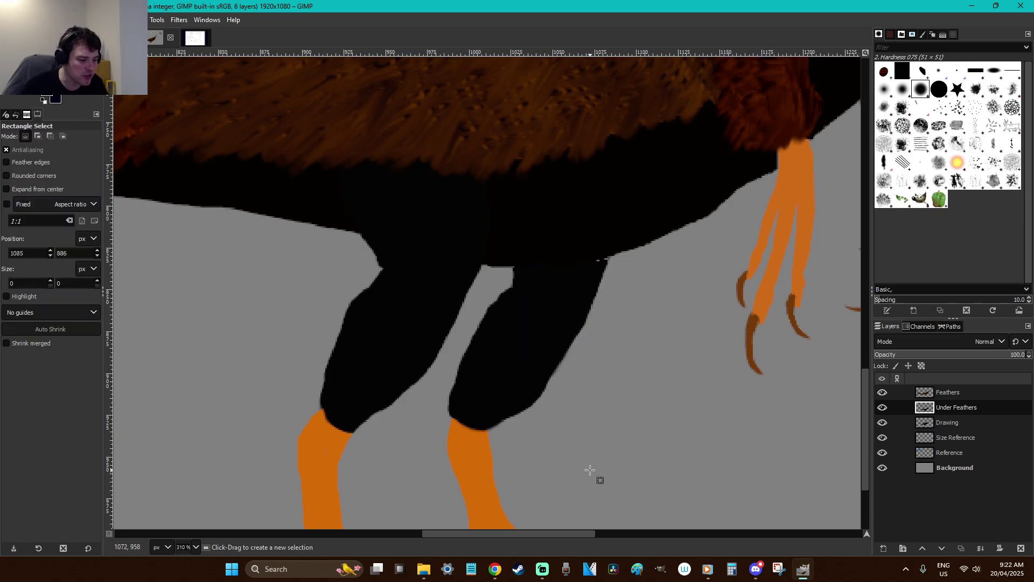
Paint over the small unfilled spot where the far thigh meets the belly, using a size 6 brush
key("1")
key("z")
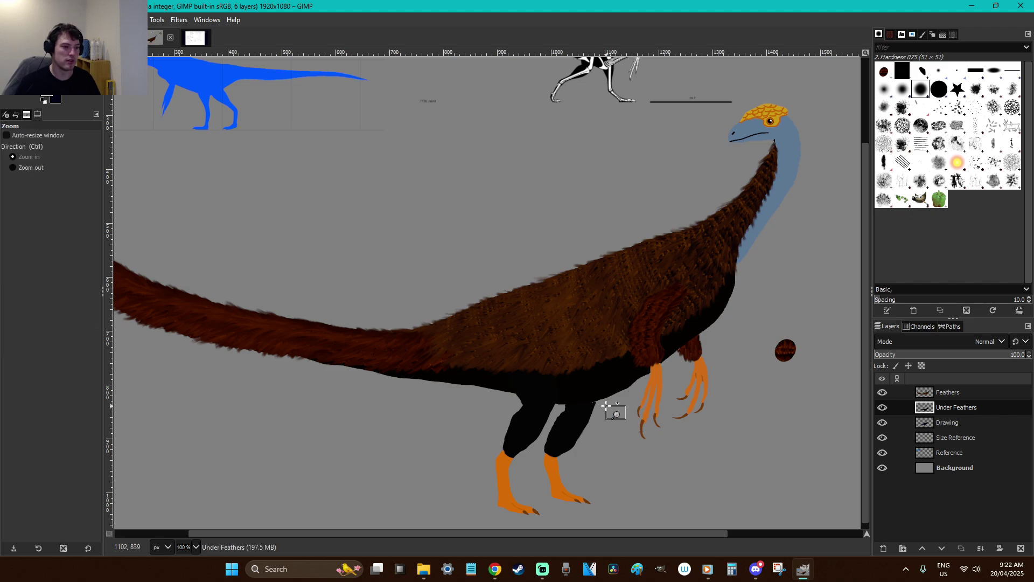
left_click_drag(622, 416, 548, 365)
key("p")
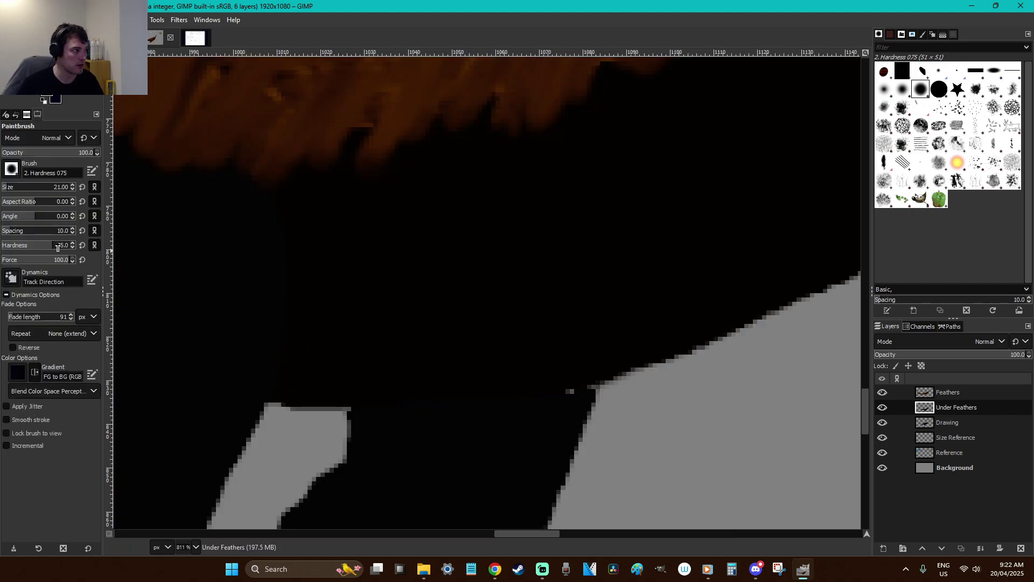
left_click(3, 187)
left_click_drag(607, 397, 664, 425)
key("ctrl+z")
left_click_drag(587, 386, 655, 346)
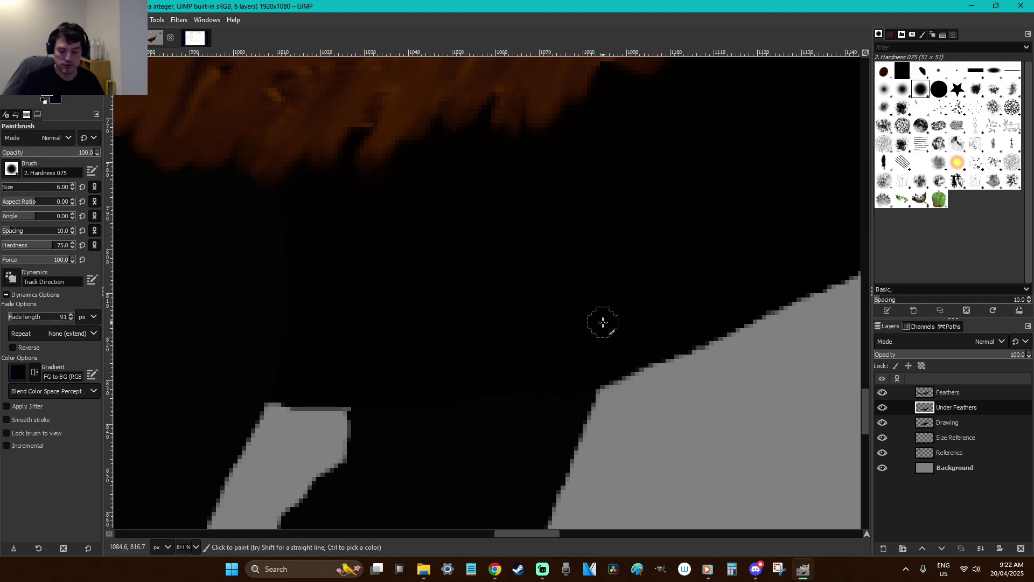
Save the Falcarius image
scroll(600, 327, "down", 3)
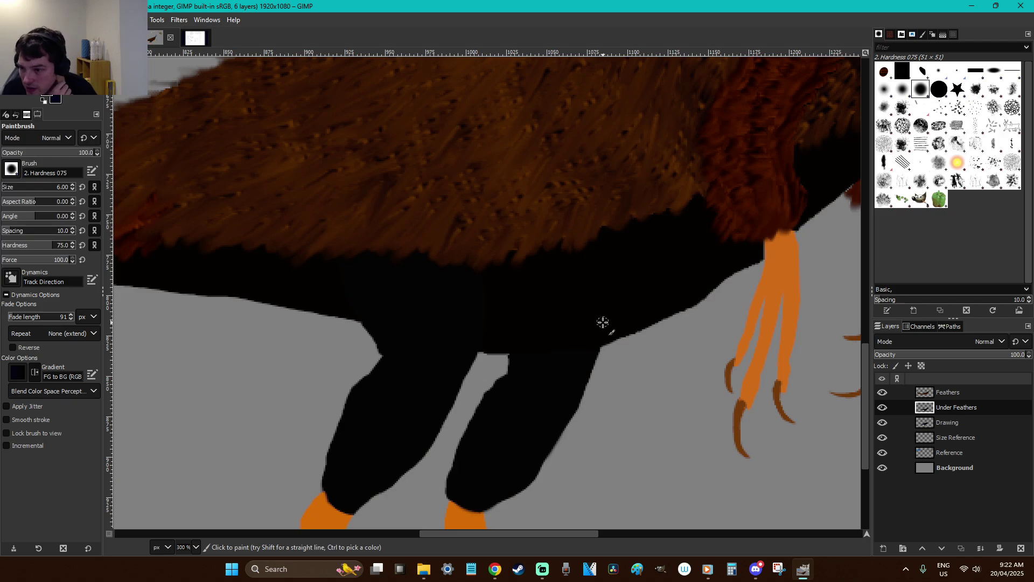
key("r")
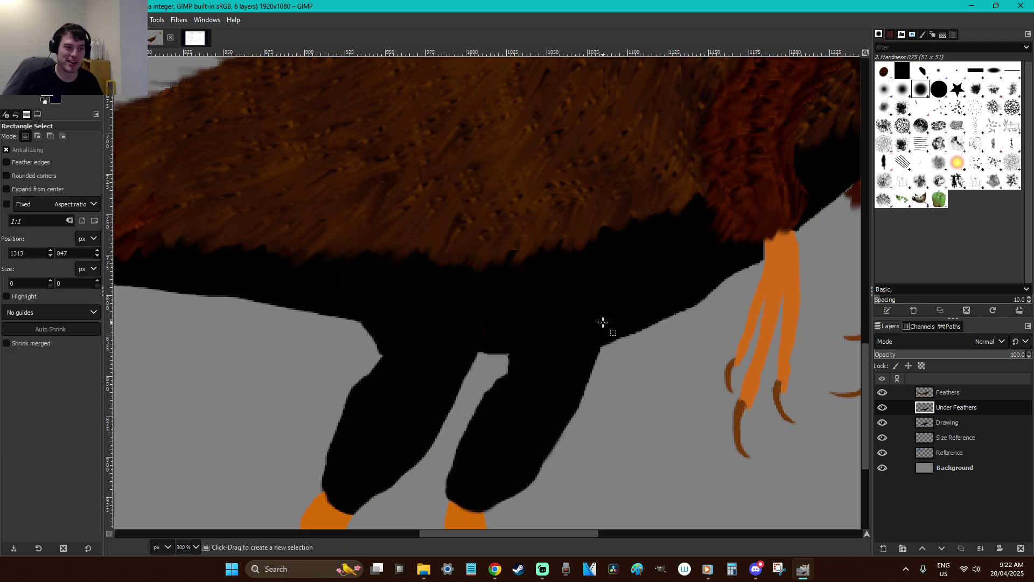
scroll(602, 322, "down", 2)
key("ctrl+s")
key("s")
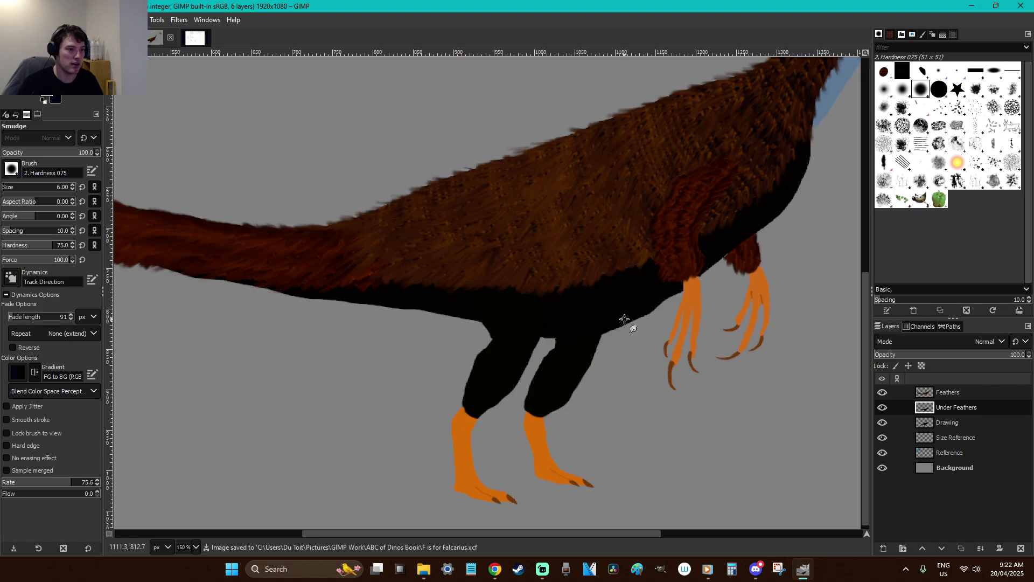
scroll(624, 319, "up", 3)
scroll(624, 320, "down", 3)
scroll(660, 371, "down", 1)
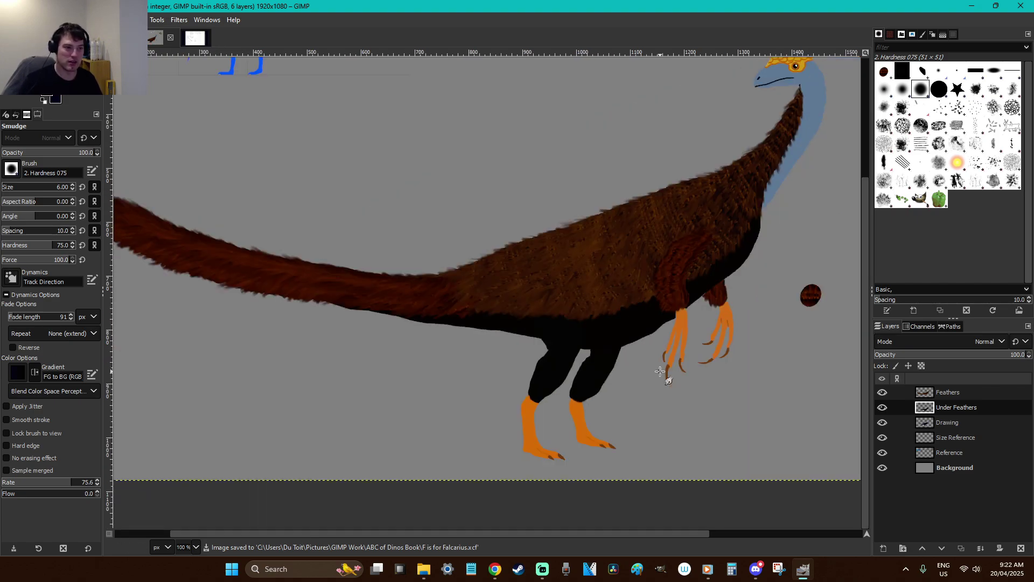
Undo the near-black fills on the legs, tail underside and belly, back to the belly selection
key("o")
key("ctrl+z")
key("ctrl+z")
key("ctrl+z")
key("ctrl+z")
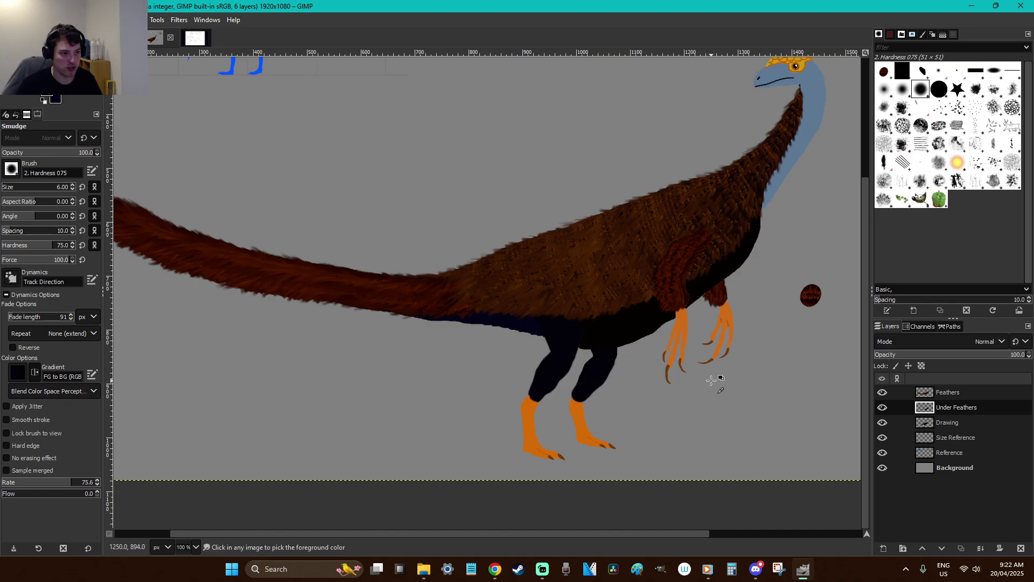
key("ctrl+z")
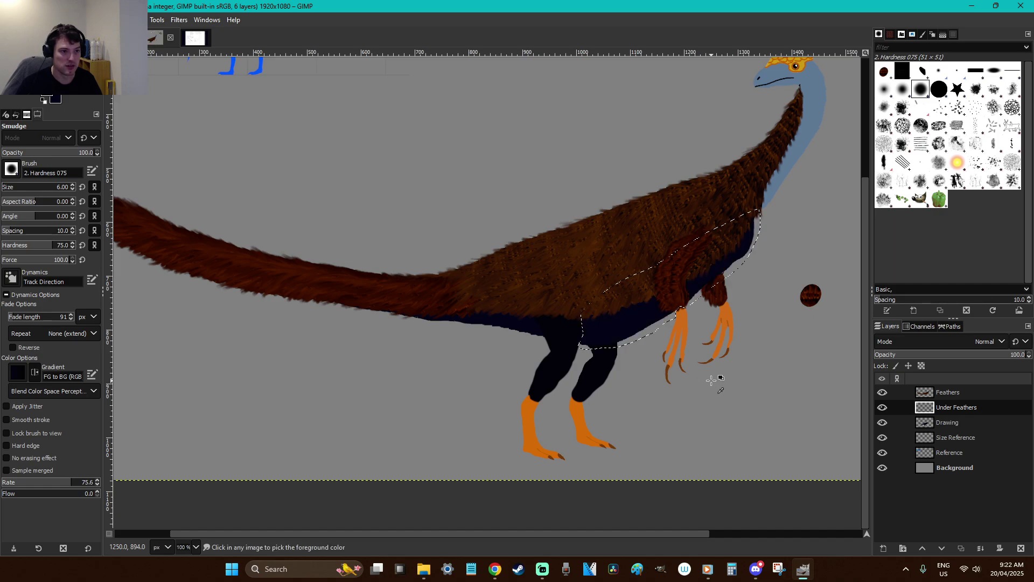
Try painting the selected belly with the Clipboard Image feather brush at size 76 on the Under Feathers layer, and undo the stroke
key("p")
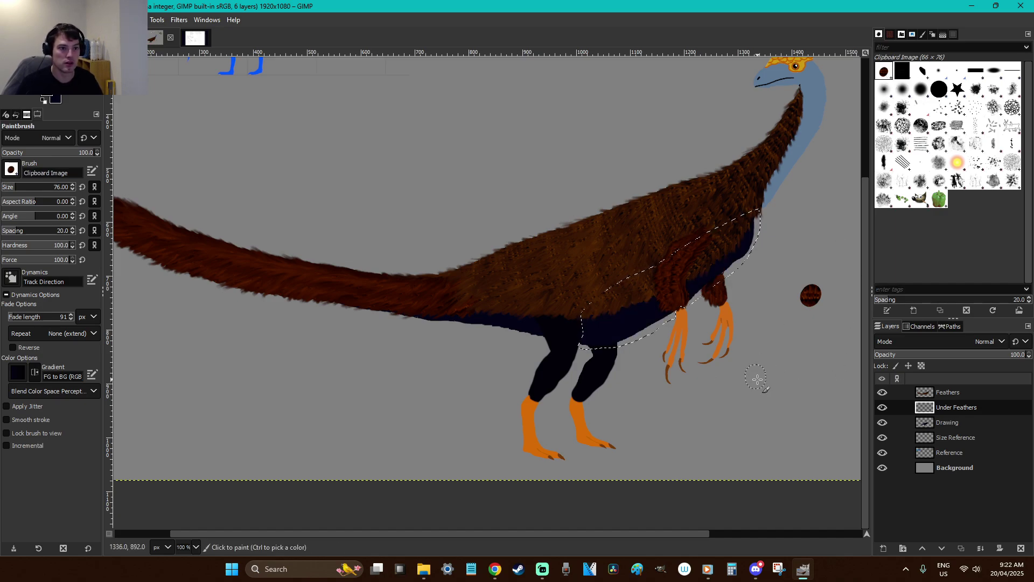
left_click(779, 402)
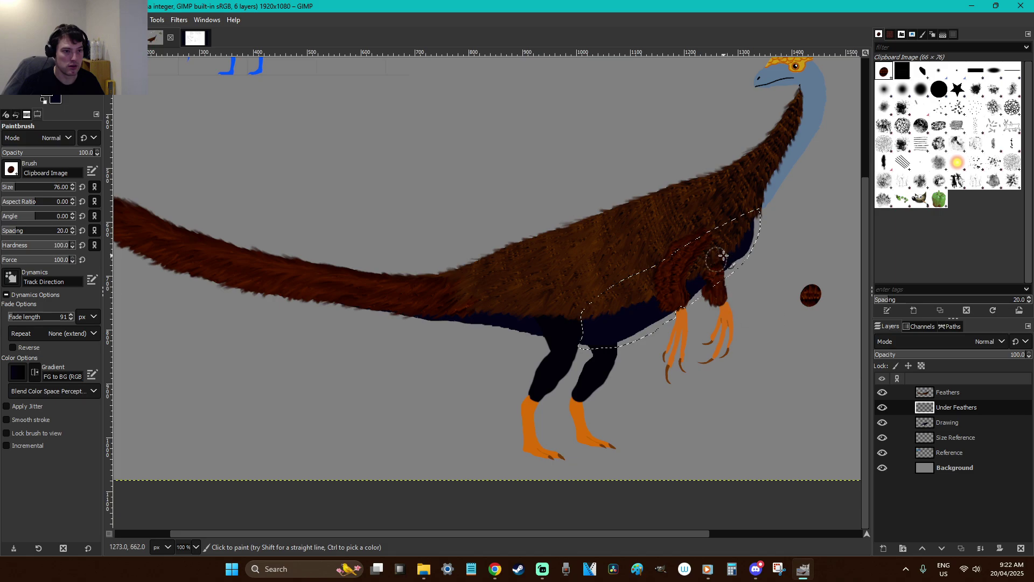
key("z")
left_click(646, 253)
scroll(646, 251, "up", 3)
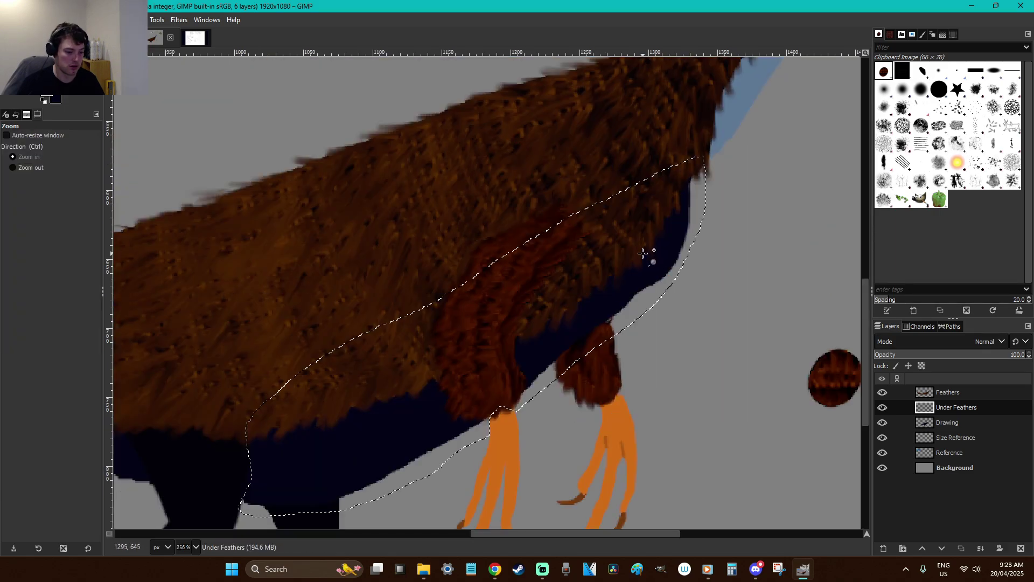
key("p")
mouse_move(254, 456)
left_mouse_down()
mouse_move(346, 428)
mouse_move(509, 312)
left_mouse_up()
key("ctrl+z")
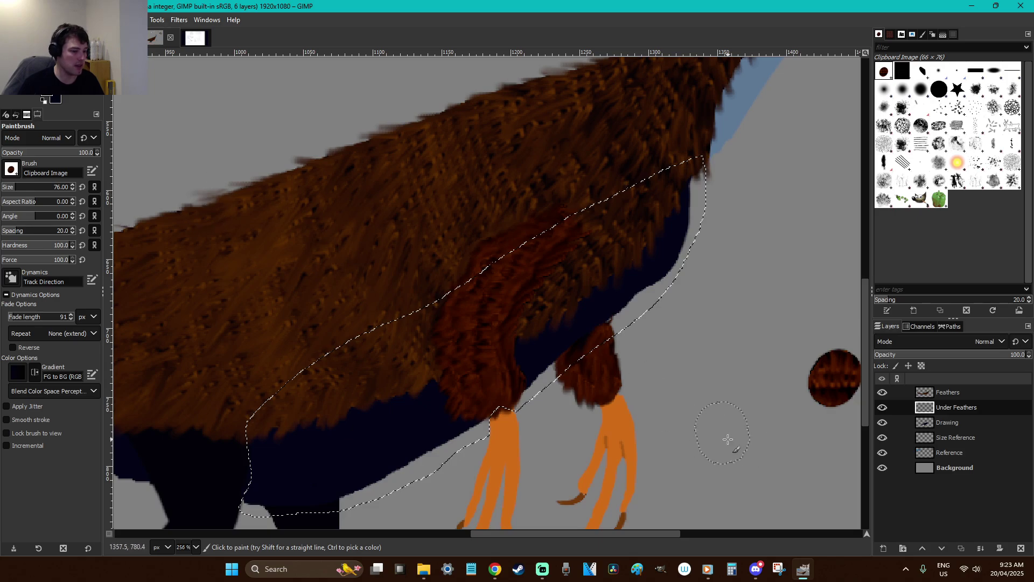
Replace the belly selection with a rectangular selection around the round feather swatch beside the dinosaur
key("r")
left_click(746, 441)
left_click_drag(632, 533, 669, 531)
left_click_drag(746, 421, 669, 335)
Try to darken the selected swatch with Brightness-Contrast on the Under Feathers layer, using a brightness of -92
right_click(687, 345)
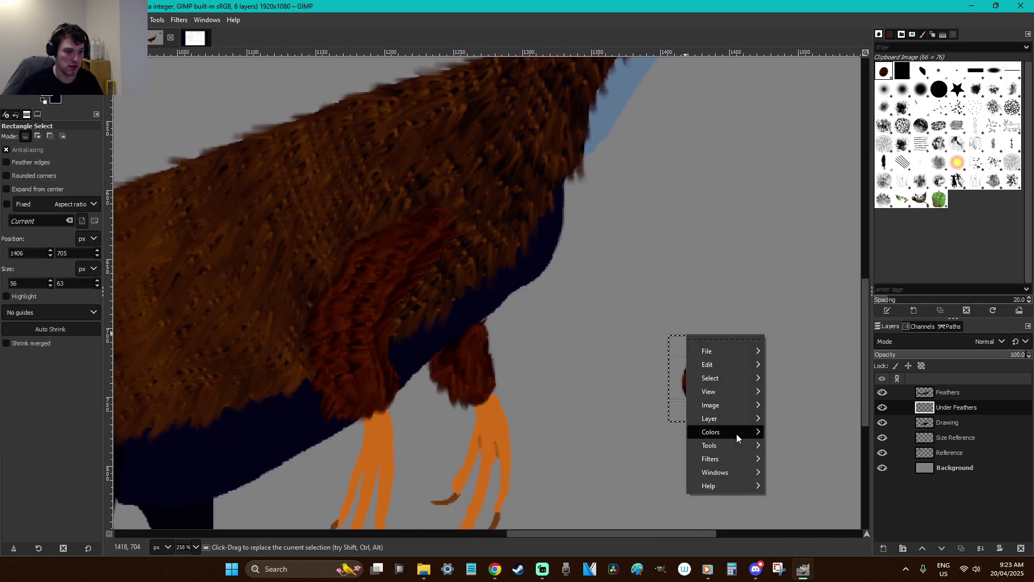
mouse_move(735, 433)
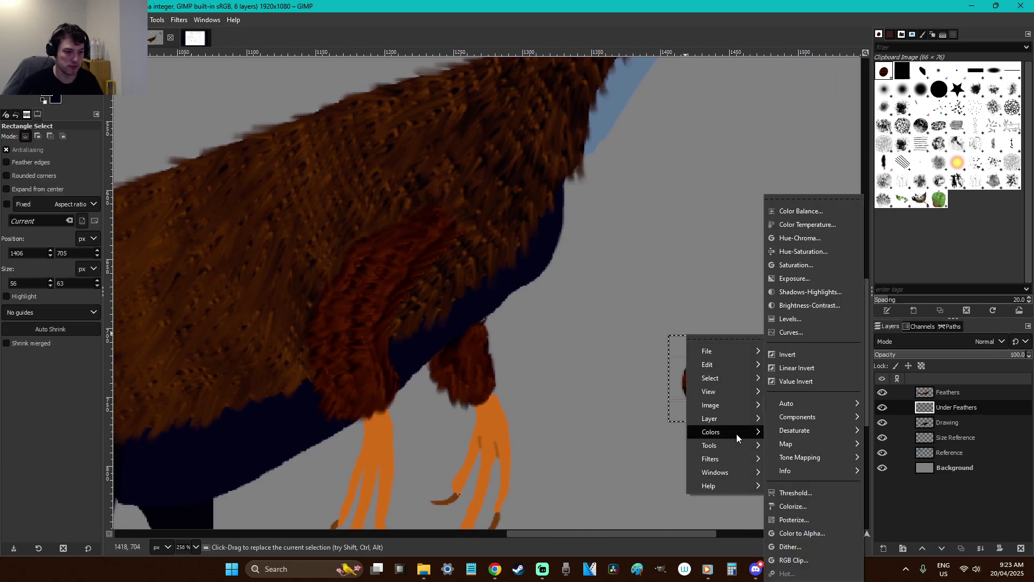
left_click(837, 306)
left_click_drag(167, 322, 144, 325)
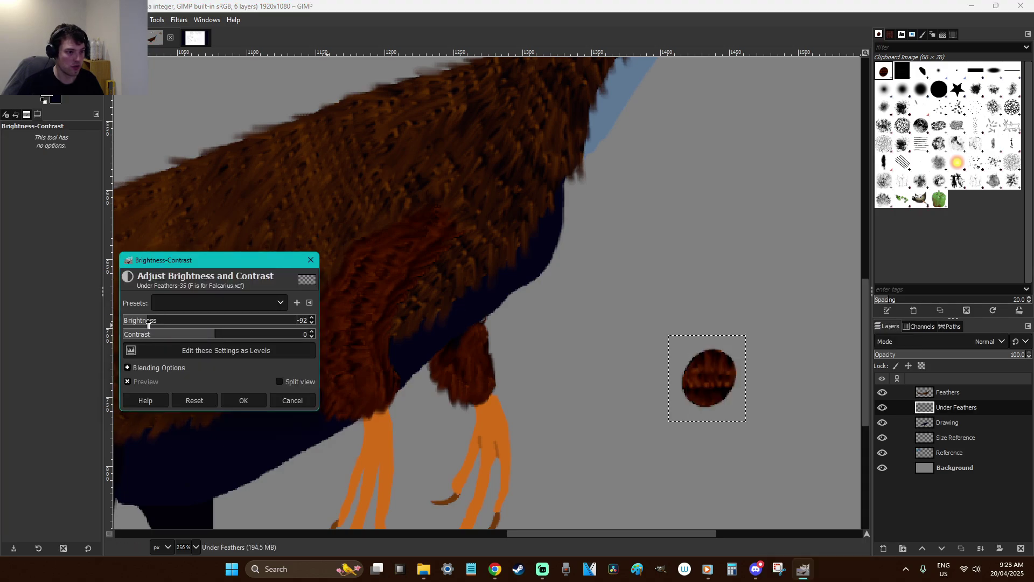
left_click(243, 400)
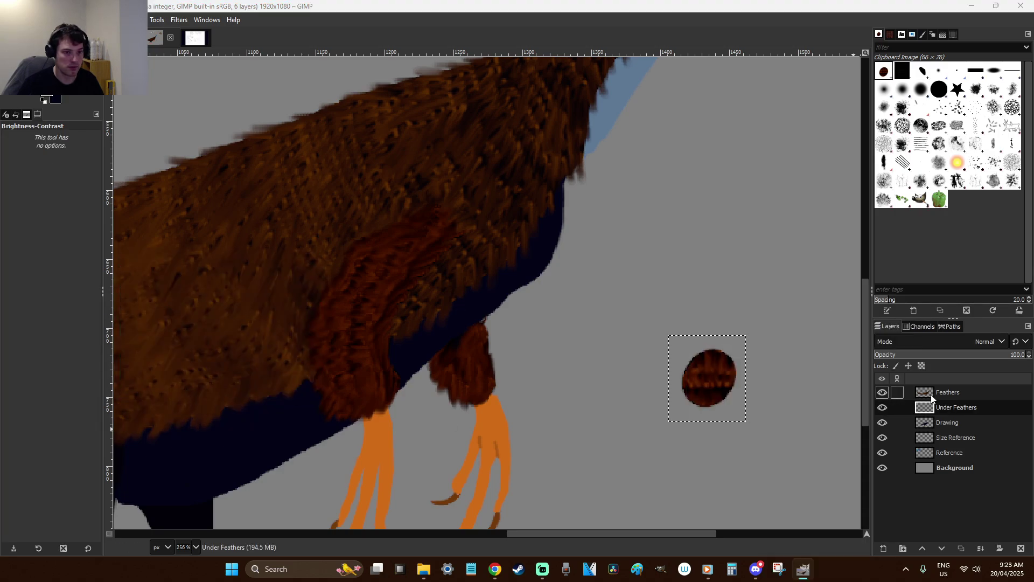
Darken the selected swatch on the Feathers layer with Brightness-Contrast, using brightness -94 and contrast 8
left_click(935, 393)
right_click(386, 307)
mouse_move(425, 402)
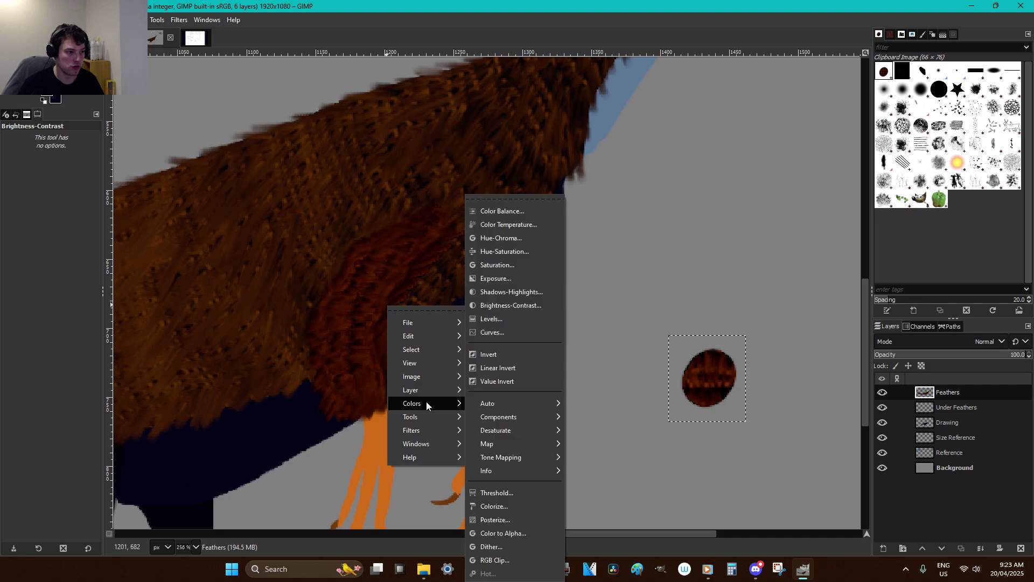
left_click(527, 305)
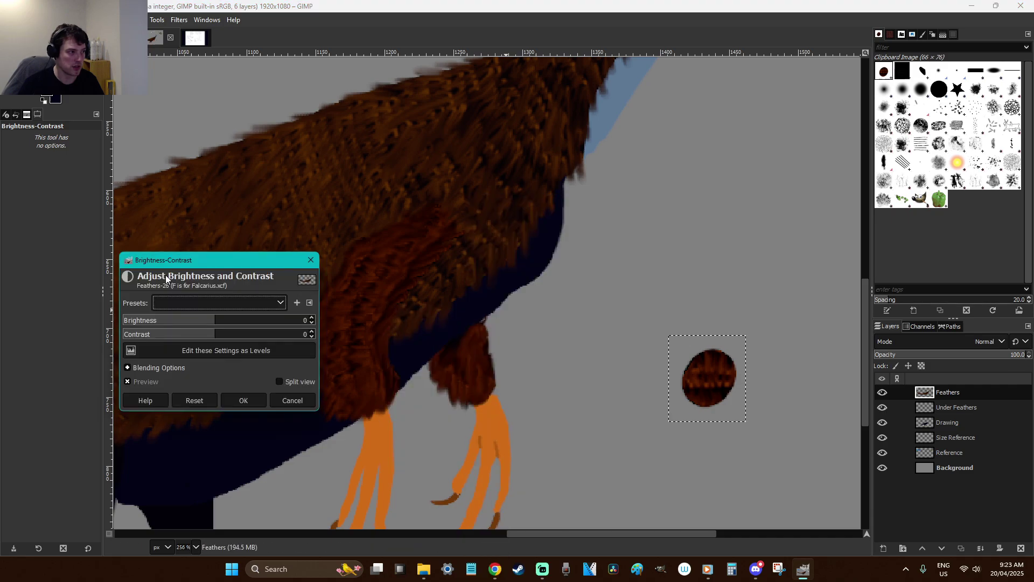
left_click(139, 322)
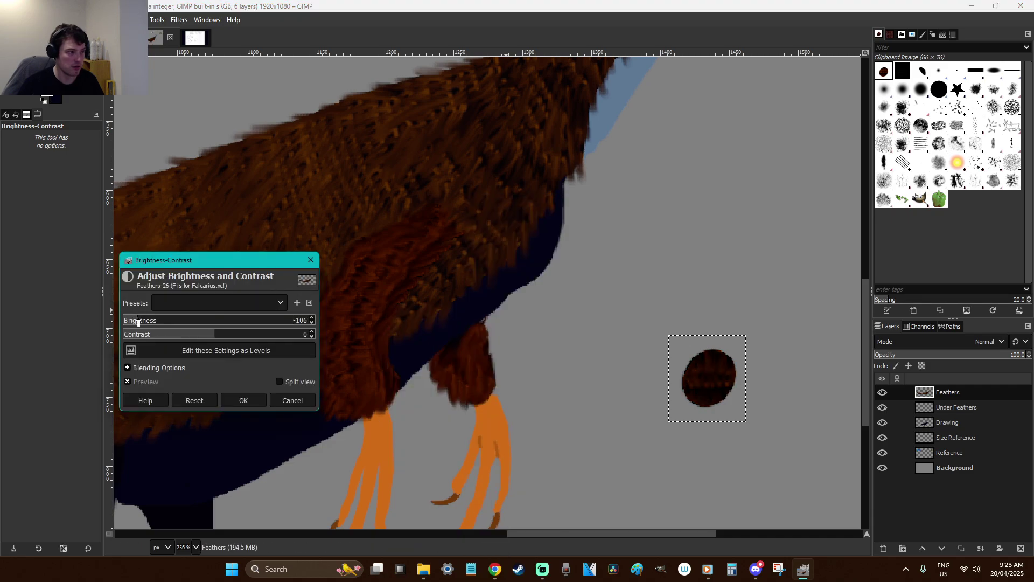
left_click(284, 338)
mouse_move(251, 337)
left_mouse_down()
mouse_move(216, 334)
mouse_move(231, 333)
left_mouse_up()
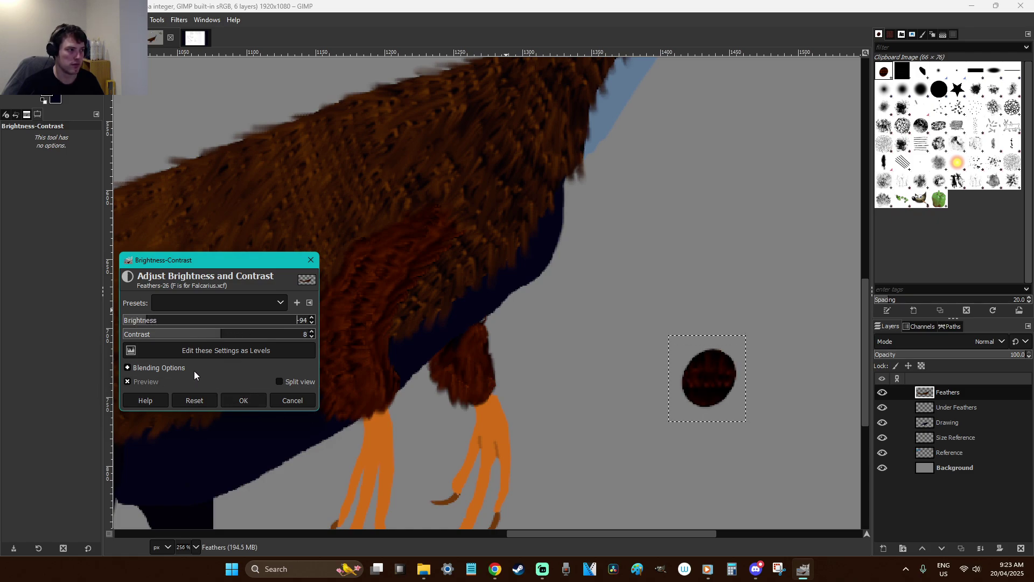
left_click(243, 400)
Open the Hue-Saturation adjustment for the selected swatch on the Feathers layer
right_click(486, 251)
mouse_move(514, 348)
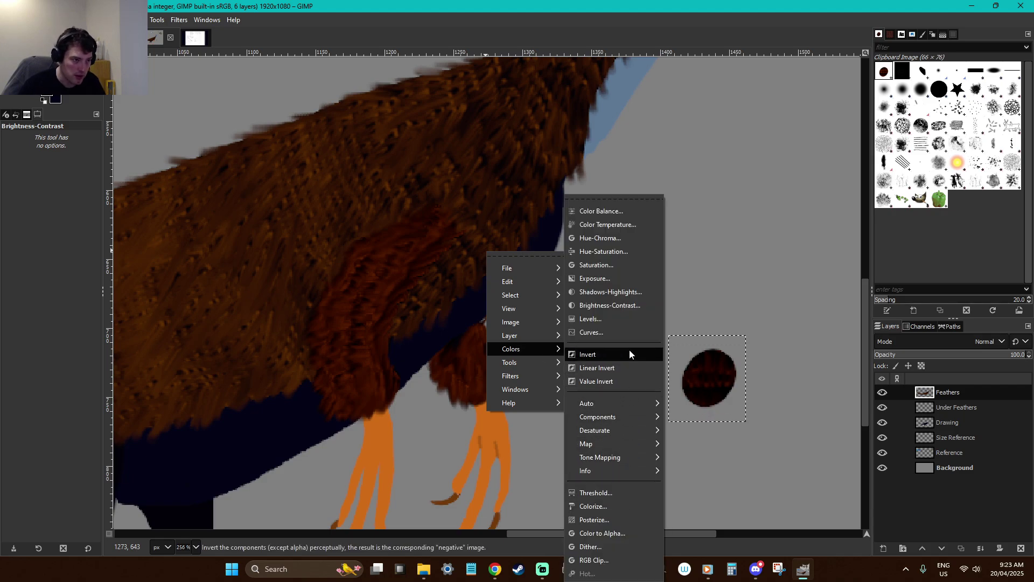
left_click(625, 254)
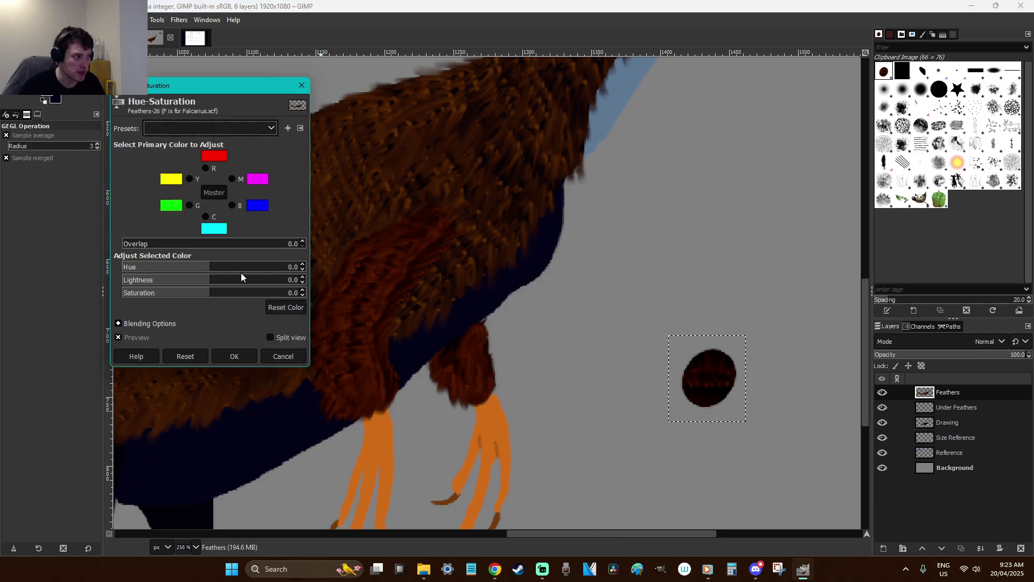
left_click_drag(203, 295, 141, 293)
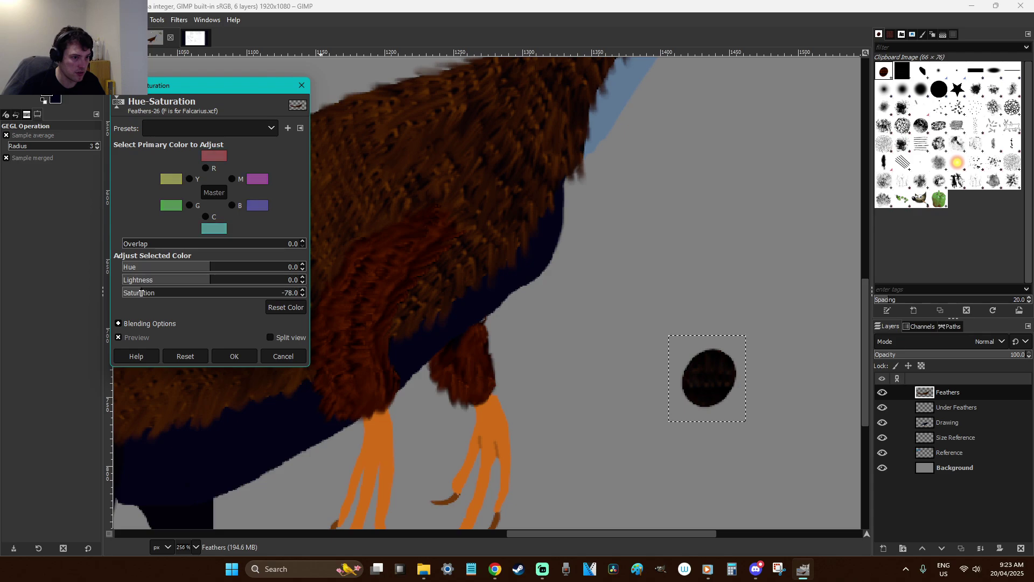
left_click_drag(216, 282, 236, 281)
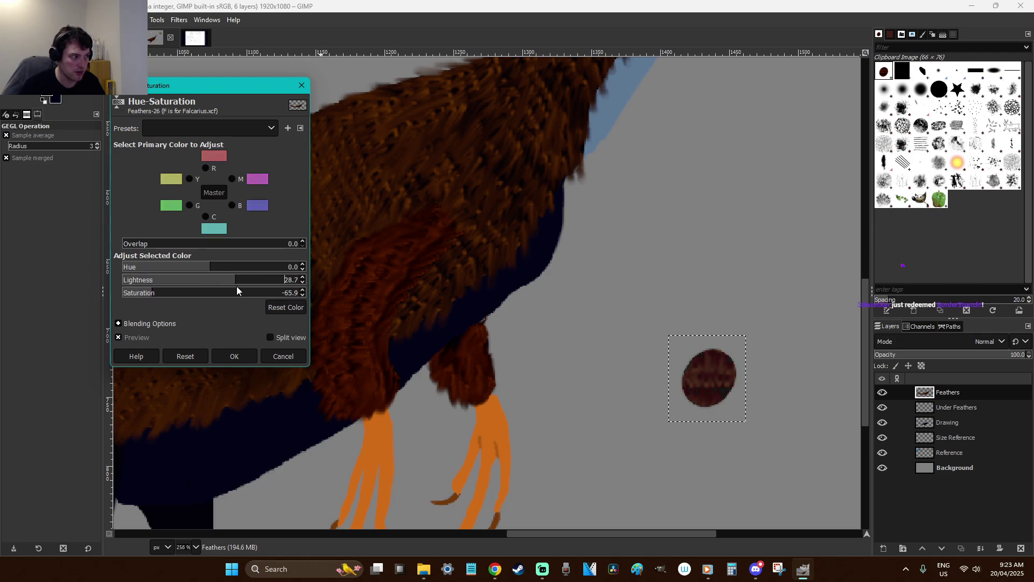
left_click(279, 356)
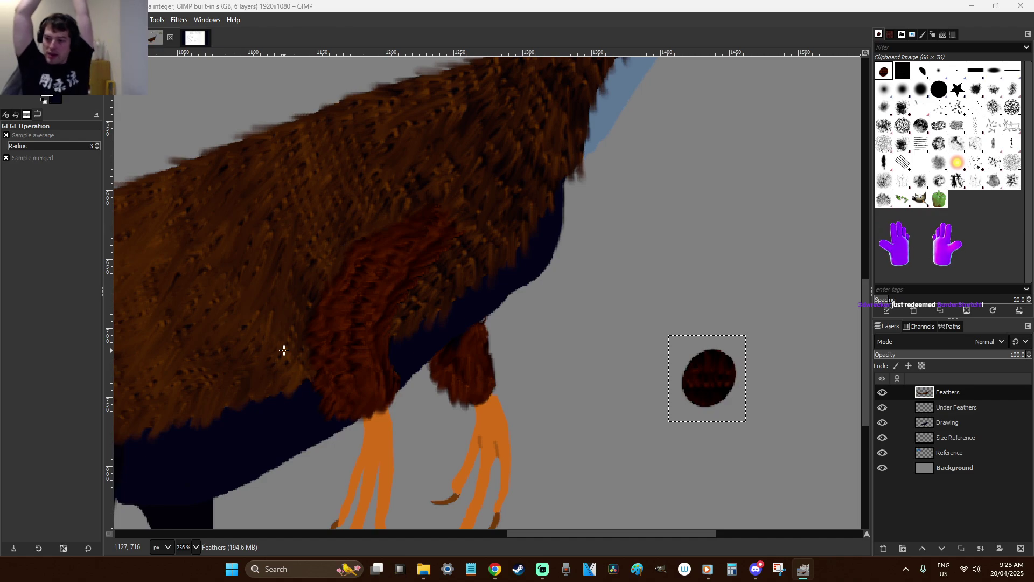
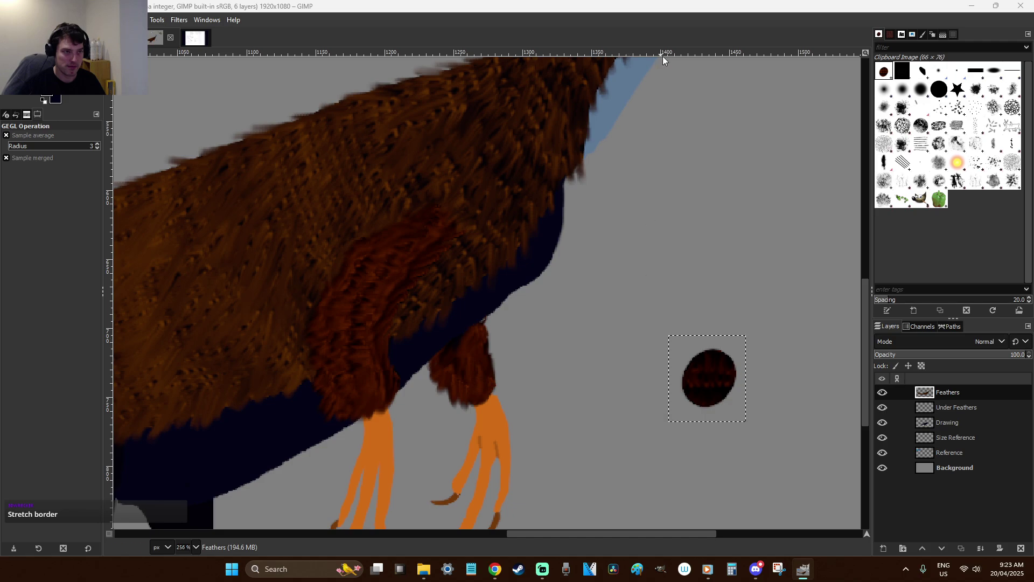
key("Escape")
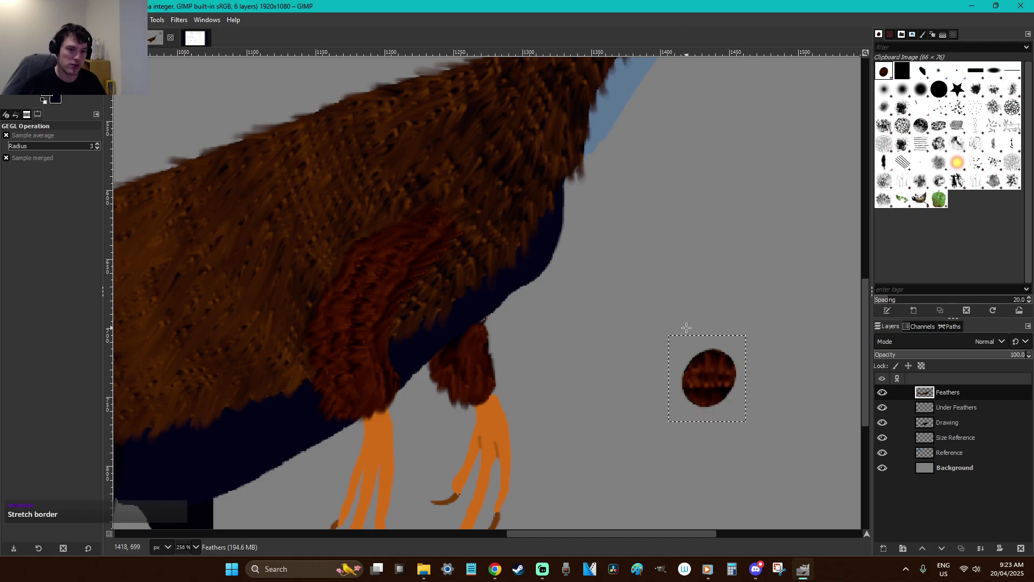
Lower the saturation of the selected oval feather swatch to -70.7 with Hue-Saturation
right_click(686, 326)
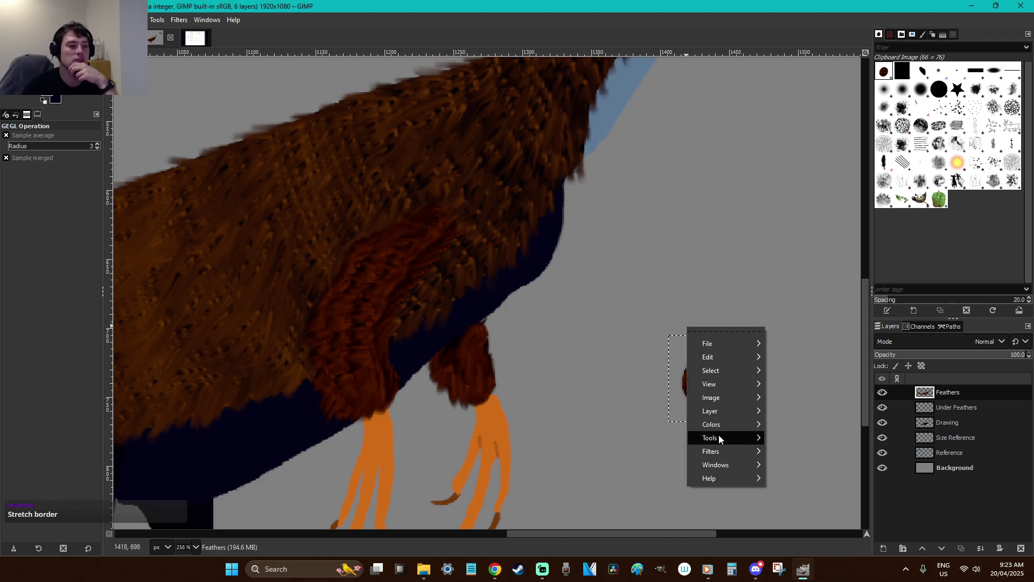
mouse_move(719, 428)
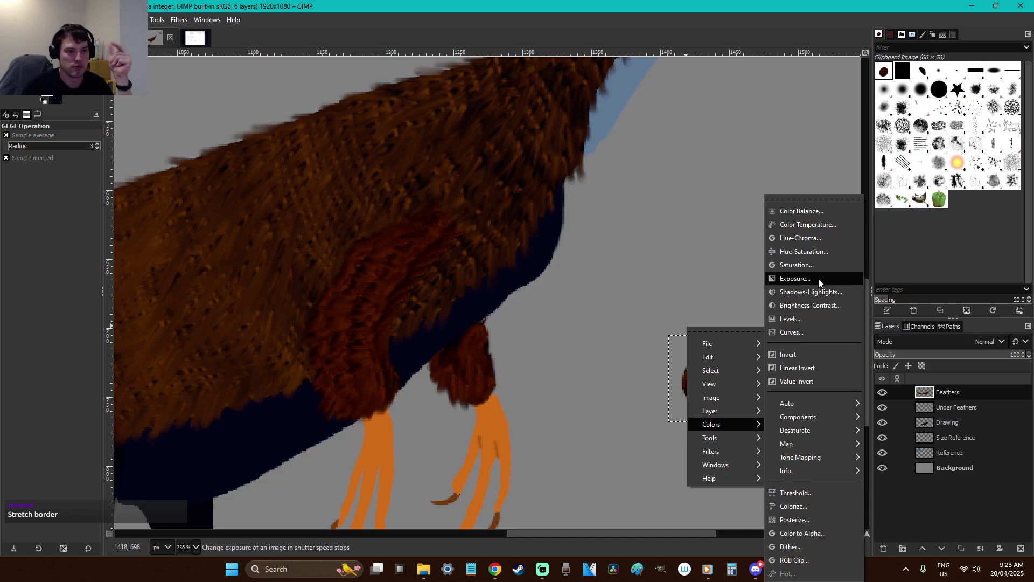
left_click(812, 252)
left_click_drag(210, 292, 155, 292)
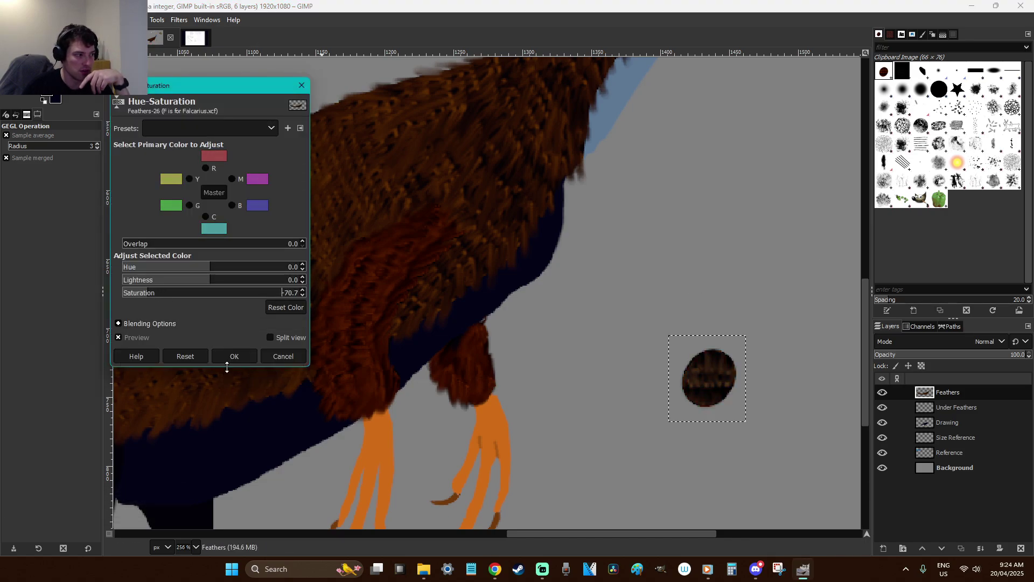
left_click(219, 359)
Darken the selected swatch with Brightness-Contrast, using brightness -38 and contrast 7
right_click(636, 232)
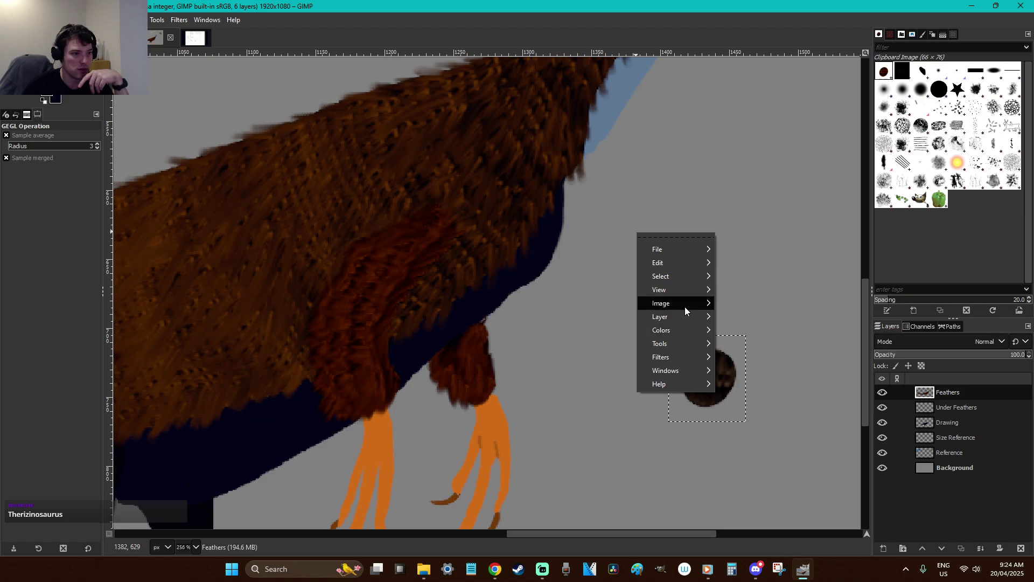
mouse_move(684, 328)
left_click(761, 305)
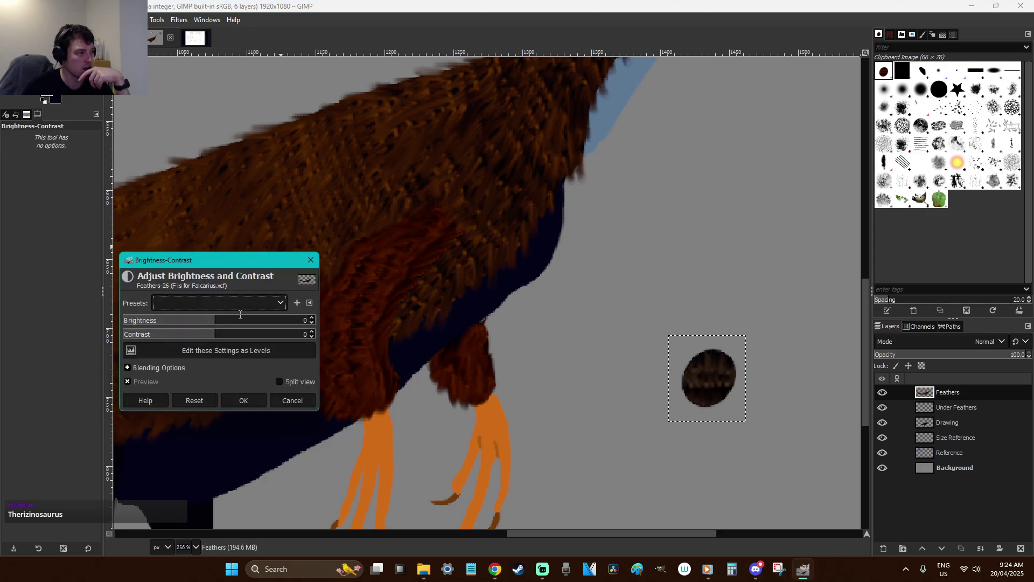
left_click(187, 322)
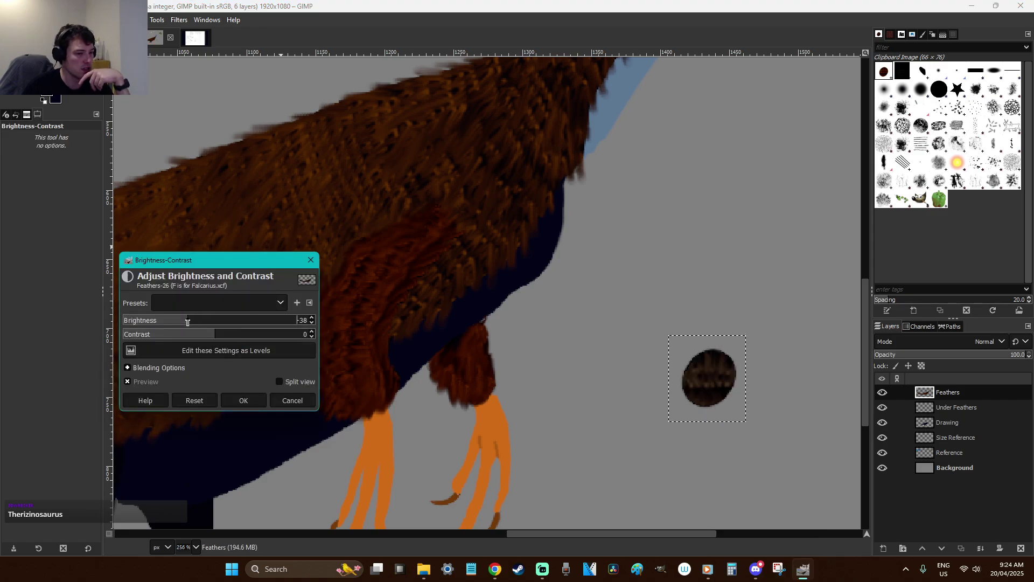
left_click(239, 335)
left_click_drag(200, 335, 227, 336)
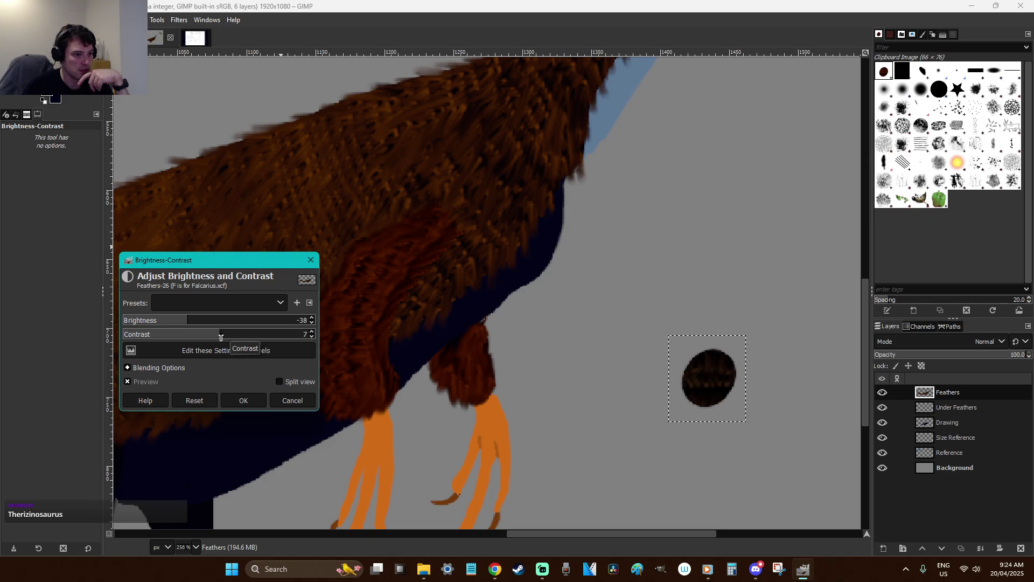
left_click(245, 402)
Copy the darkened swatch to the clipboard as a brush and clear the selection
key("ctrl+c")
key("r")
left_click(785, 381)
On the Under Feathers layer, make a freehand selection around the belly and chest, from the neck base back to the hind leg
left_click(955, 408)
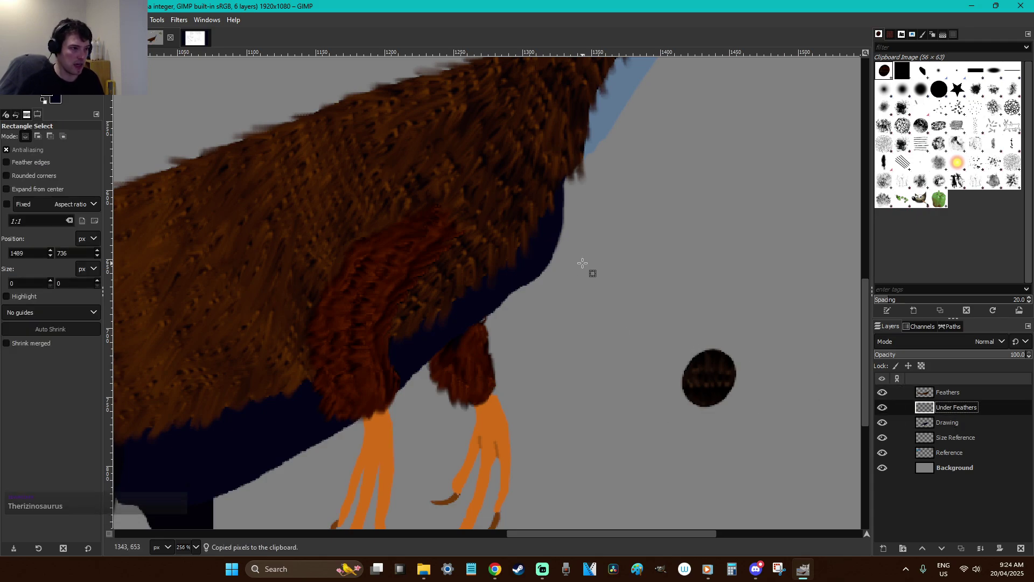
key("f")
scroll(575, 185, "down", 2, "ctrl")
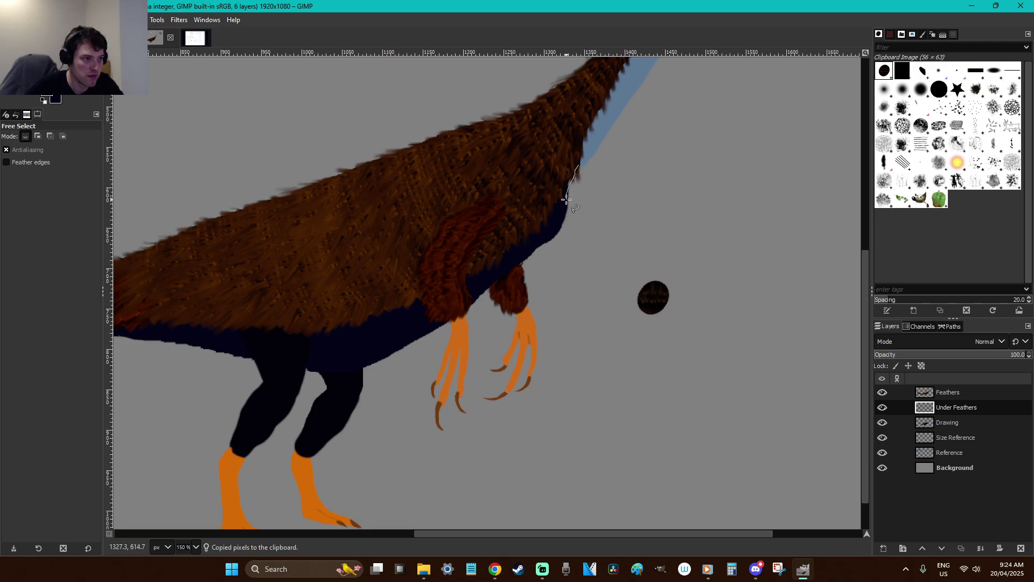
left_click_drag(560, 233, 539, 251)
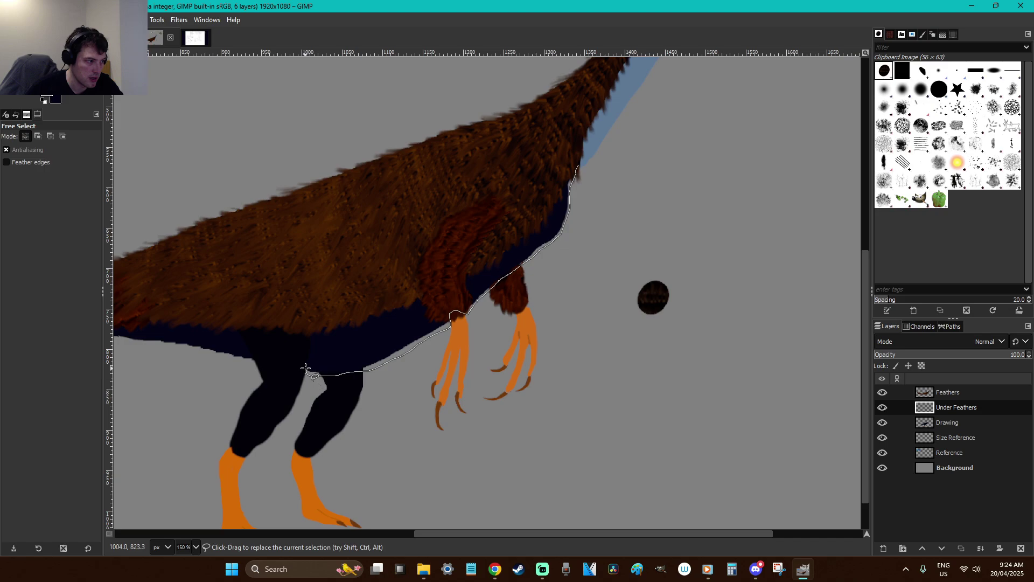
left_click_drag(308, 312, 485, 184)
key("Return")
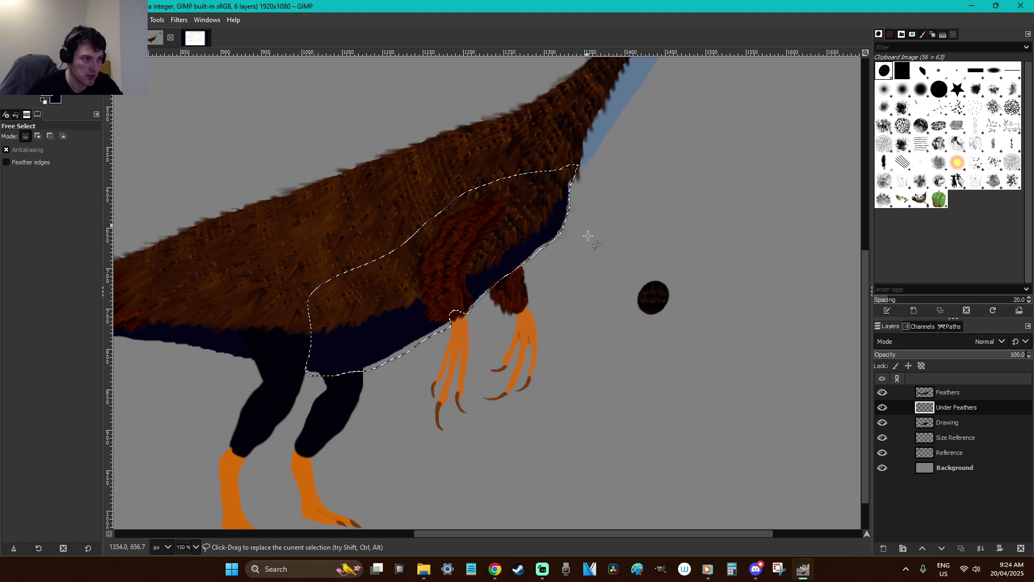
Paint dark feather texture over the selected belly and chest with the clipboard brush at size 76, then clear the selection
scroll(588, 237, "up", 1)
key("p")
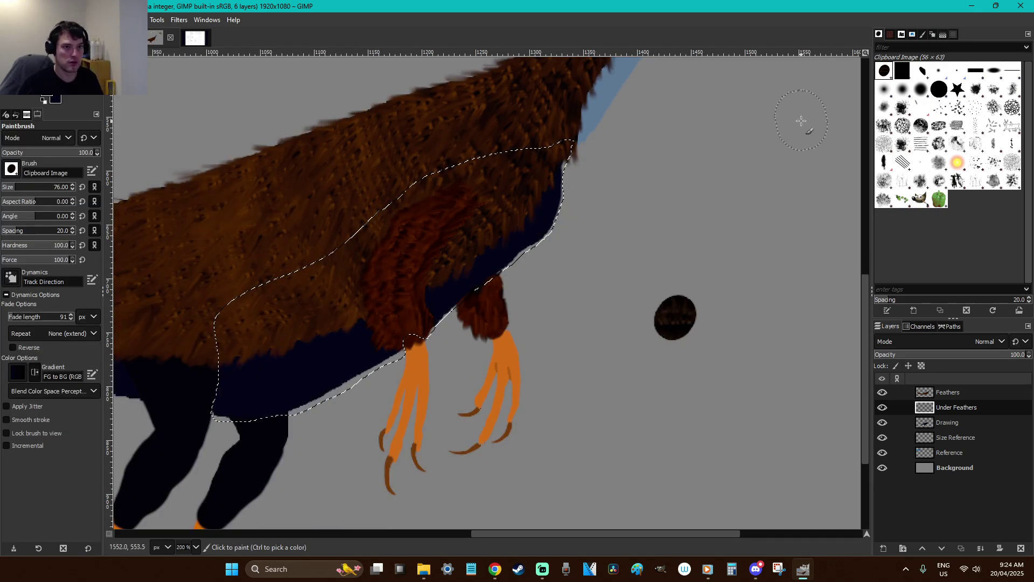
mouse_move(280, 380)
left_mouse_down()
mouse_move(240, 406)
mouse_move(233, 396)
mouse_move(299, 385)
mouse_move(461, 289)
mouse_move(531, 231)
mouse_move(570, 144)
left_mouse_up()
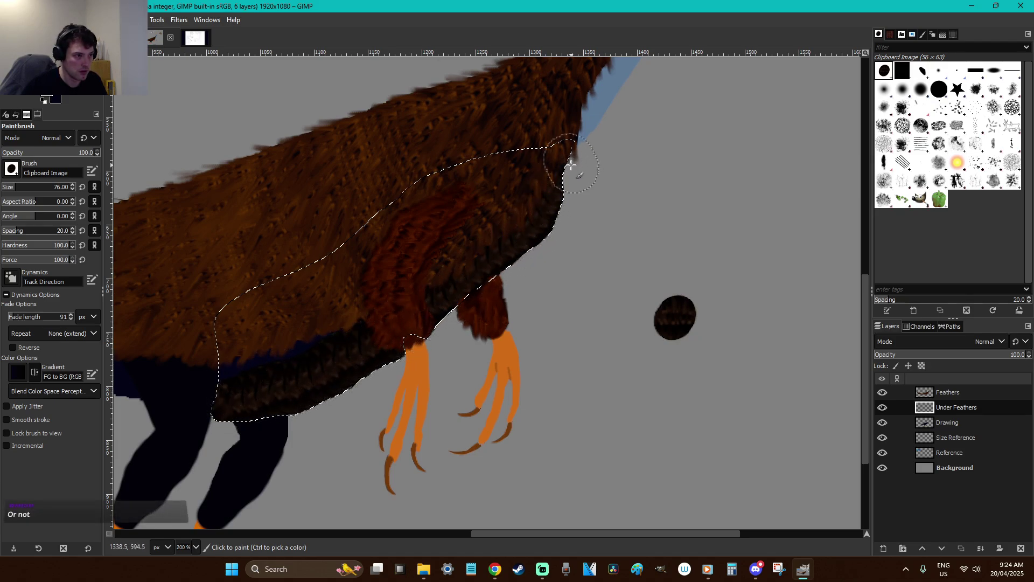
mouse_move(232, 376)
left_mouse_down()
mouse_move(242, 363)
mouse_move(319, 346)
mouse_move(445, 244)
left_mouse_up()
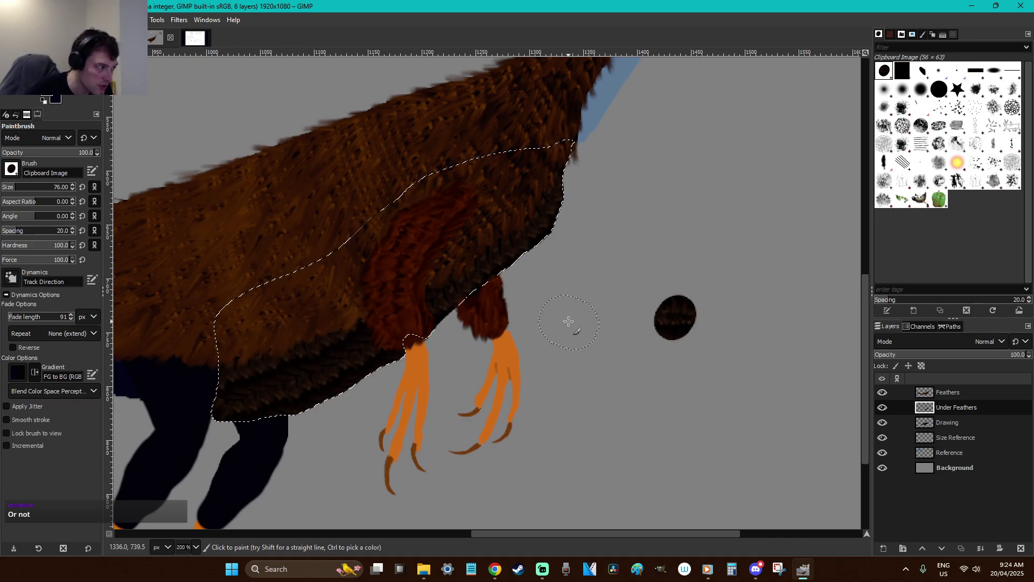
key("r")
left_click(559, 409)
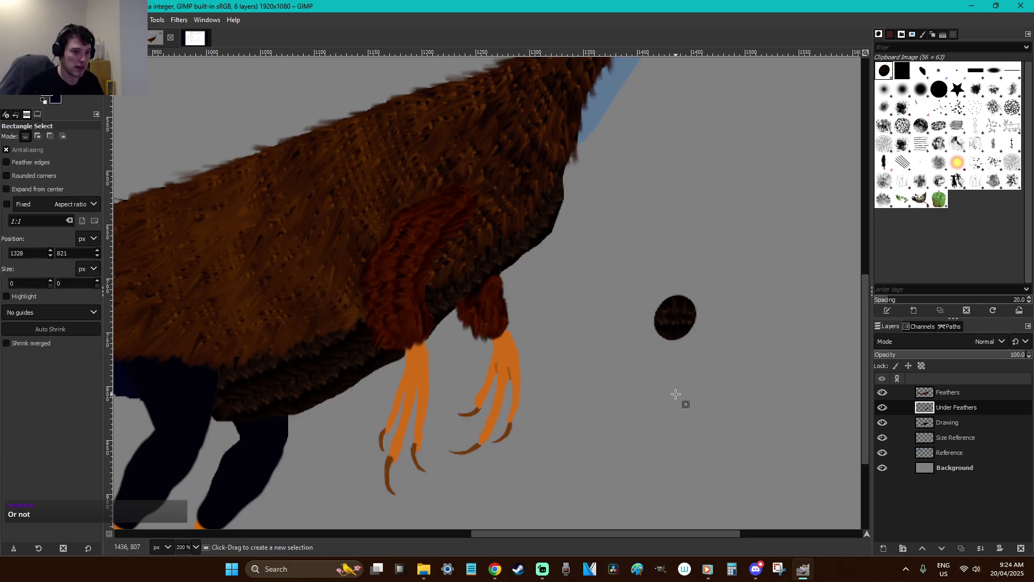
left_click(882, 392)
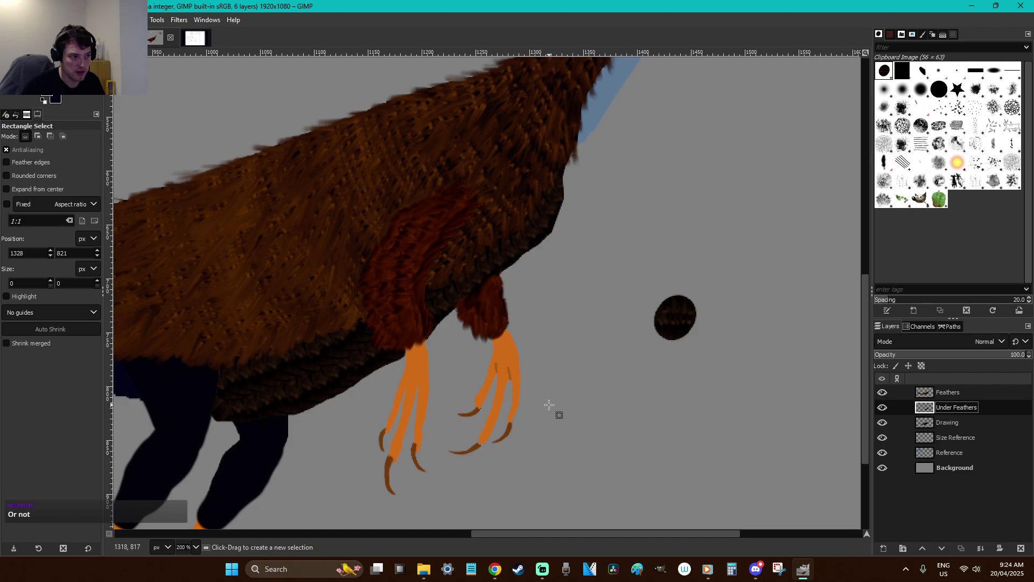
Make a freehand selection around the navy underside from the hind leg along the tail, and switch to the Paintbrush
left_click_drag(651, 534, 594, 533)
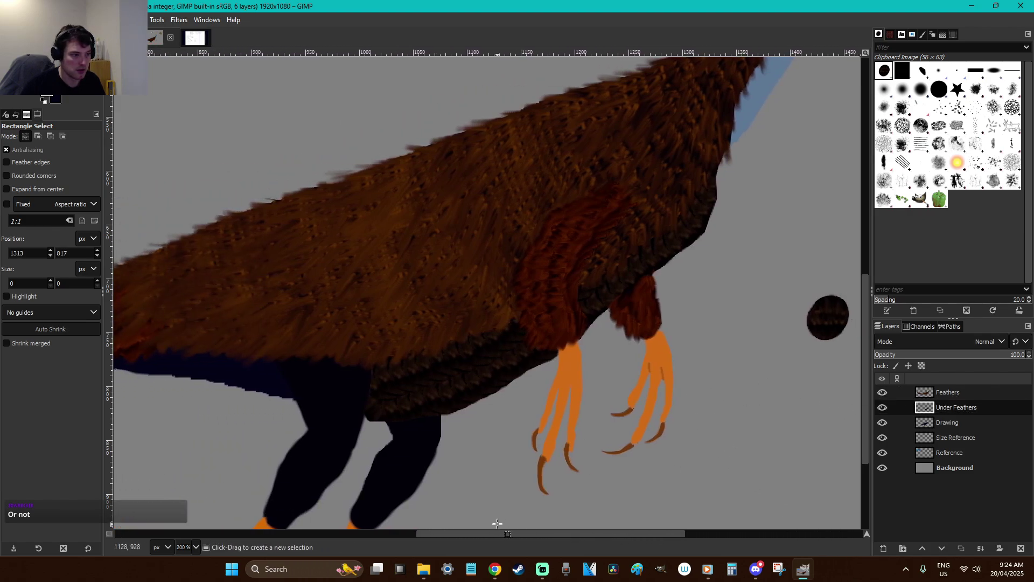
left_click_drag(512, 534, 436, 534)
key("f")
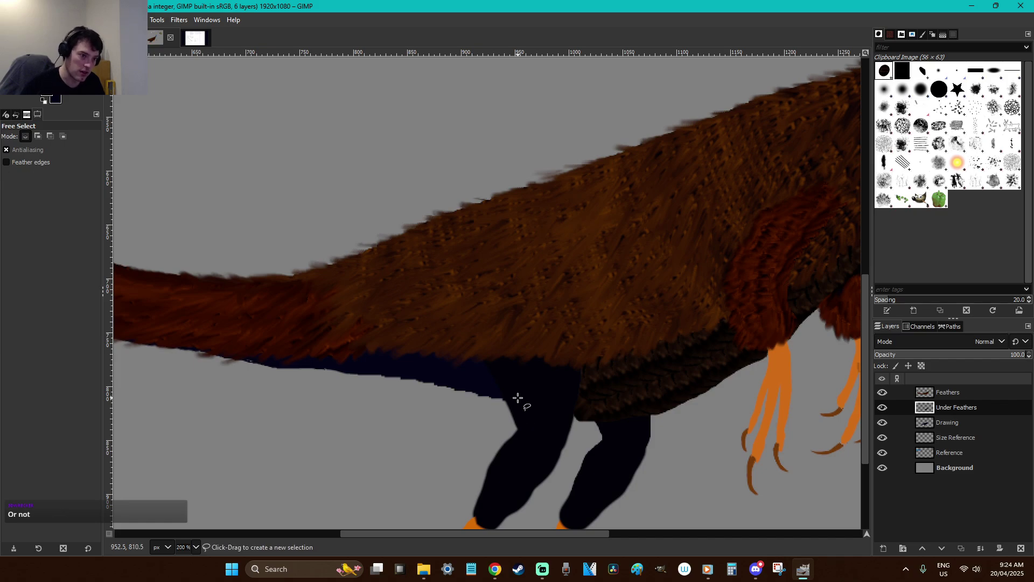
left_click(481, 354)
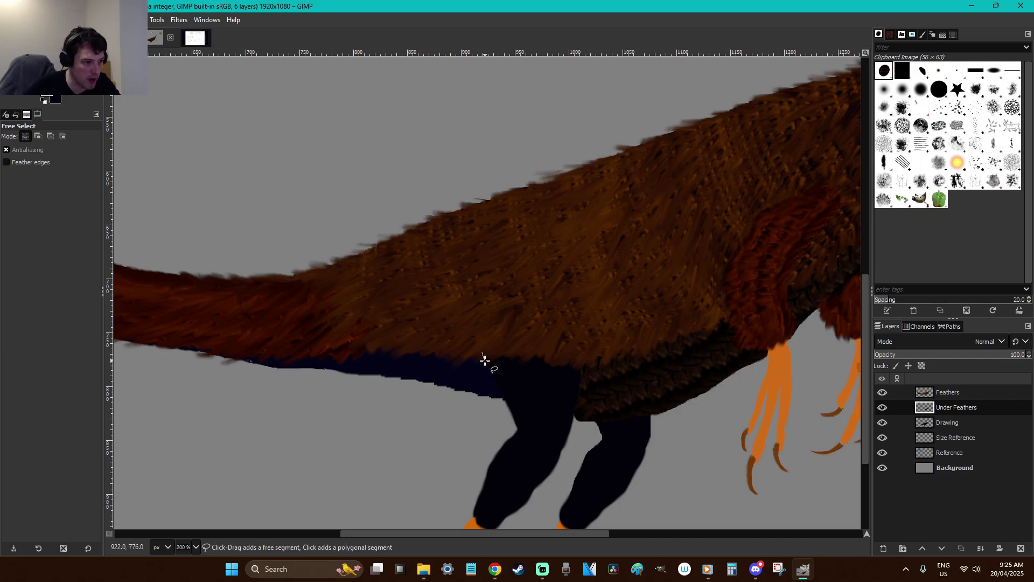
left_click(506, 402)
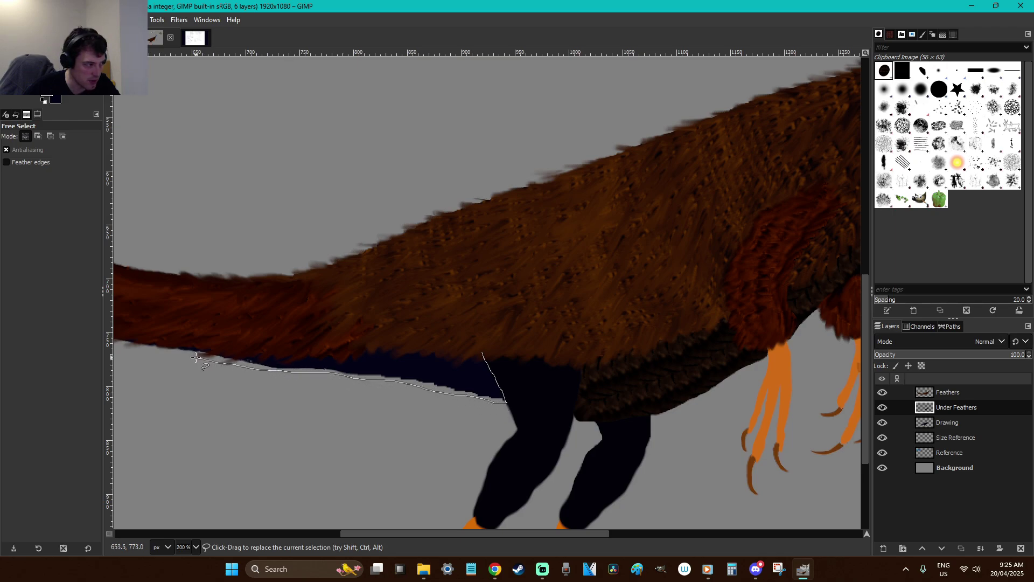
mouse_move(469, 533)
left_mouse_down()
mouse_move(437, 525)
mouse_move(360, 451)
left_mouse_up()
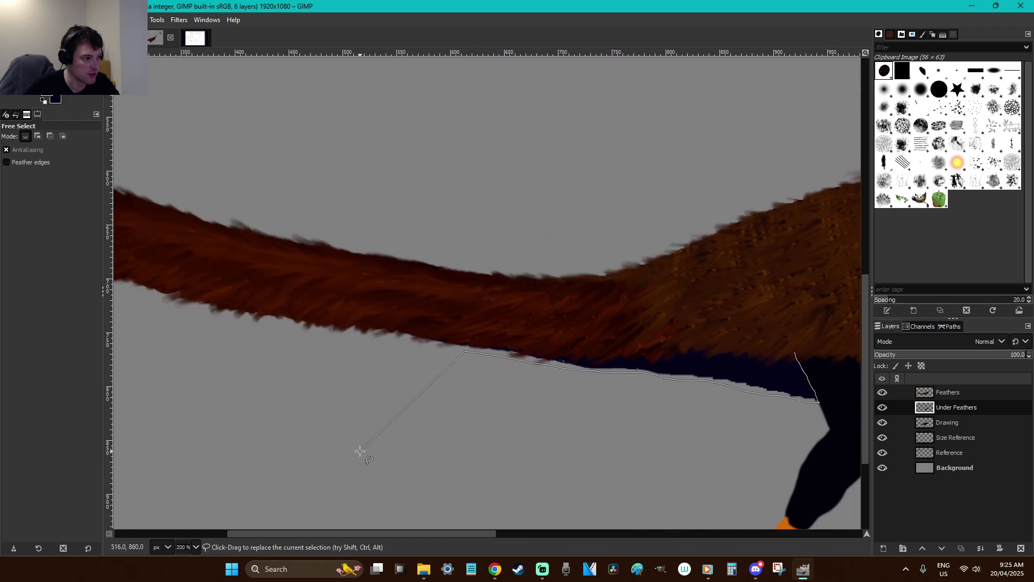
left_click_drag(338, 302, 608, 335)
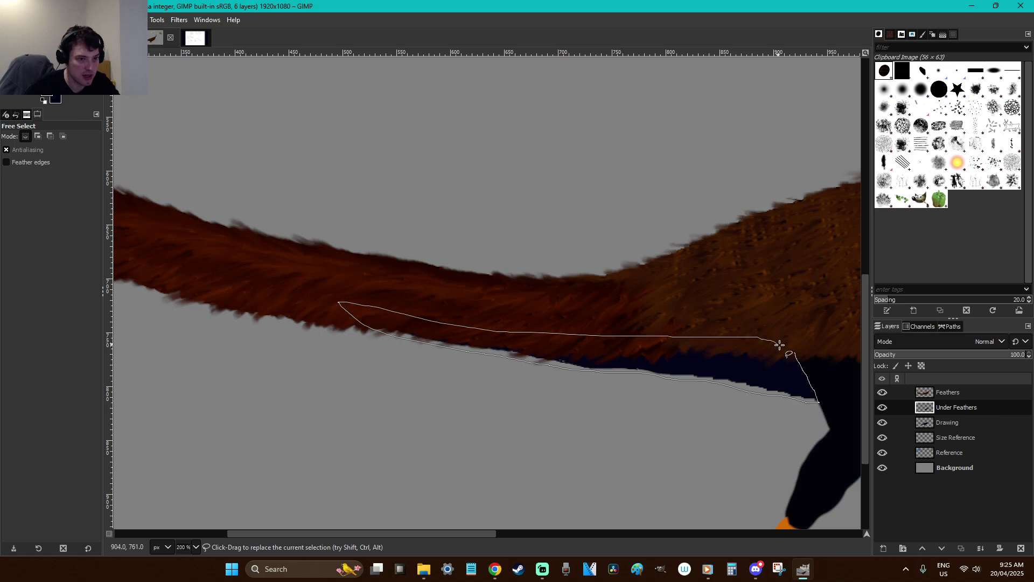
key("Return")
key("p")
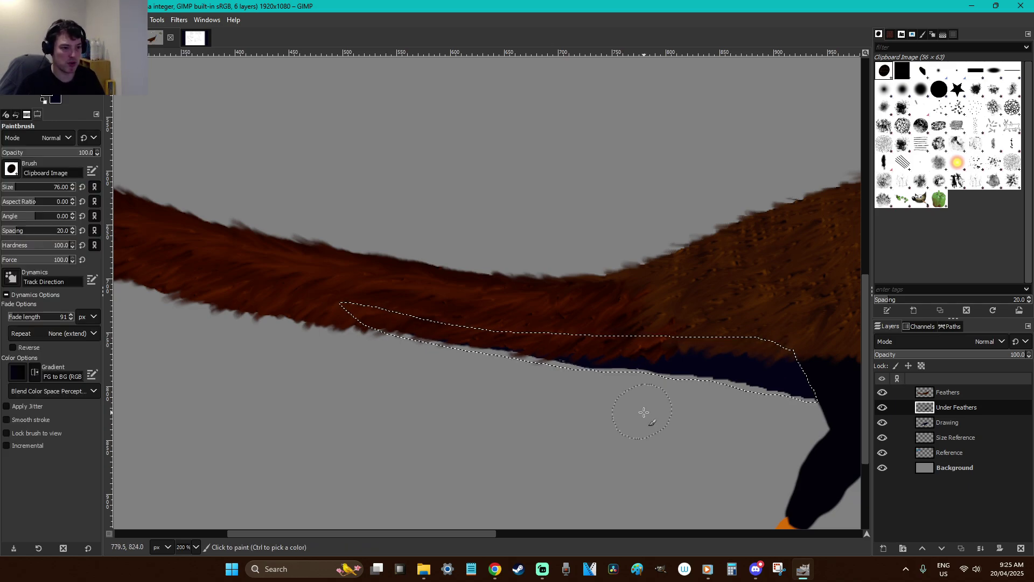
mouse_move(376, 312)
left_mouse_down()
mouse_move(526, 353)
mouse_move(792, 363)
mouse_move(712, 392)
mouse_move(598, 386)
mouse_move(704, 392)
mouse_move(704, 418)
left_mouse_up()
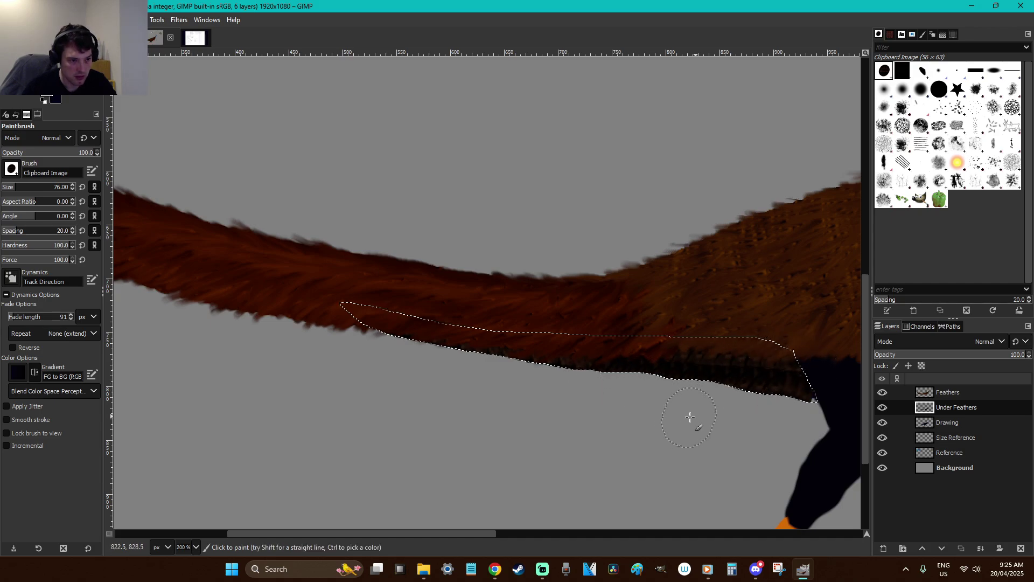
key("ctrl+z")
key("ctrl+z")
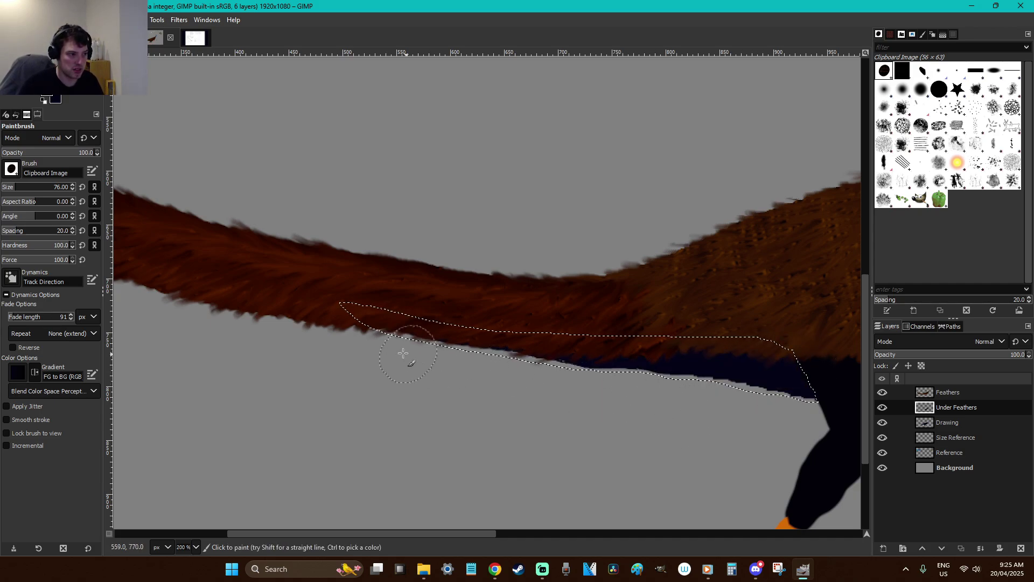
Paint dark feather texture along the selected tail underside with the clipboard brush and clear the selection
mouse_move(350, 319)
left_mouse_down()
mouse_move(475, 353)
mouse_move(818, 415)
left_mouse_up()
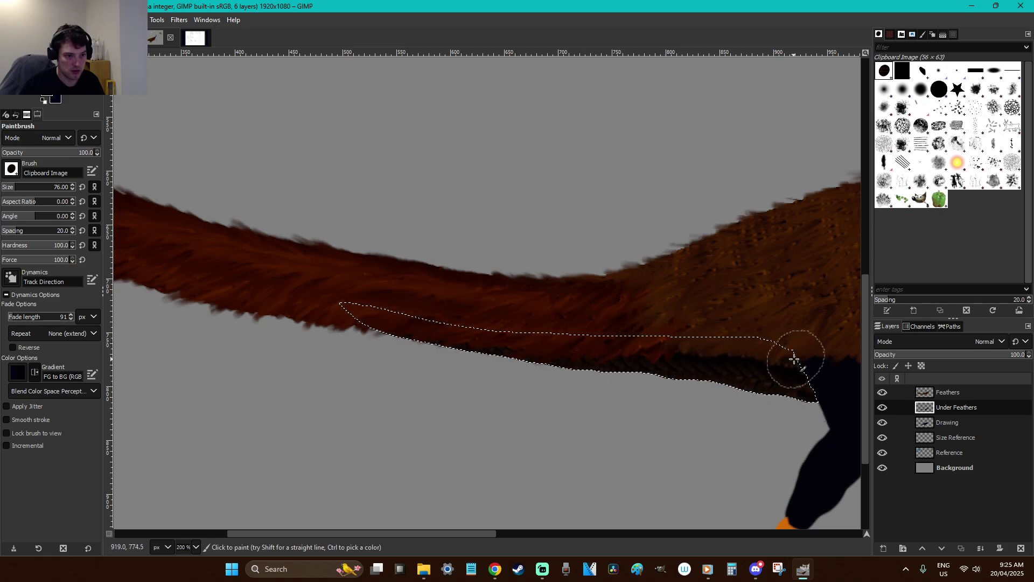
key("r")
left_click(762, 297)
Save the image
left_click_drag(477, 534, 666, 523)
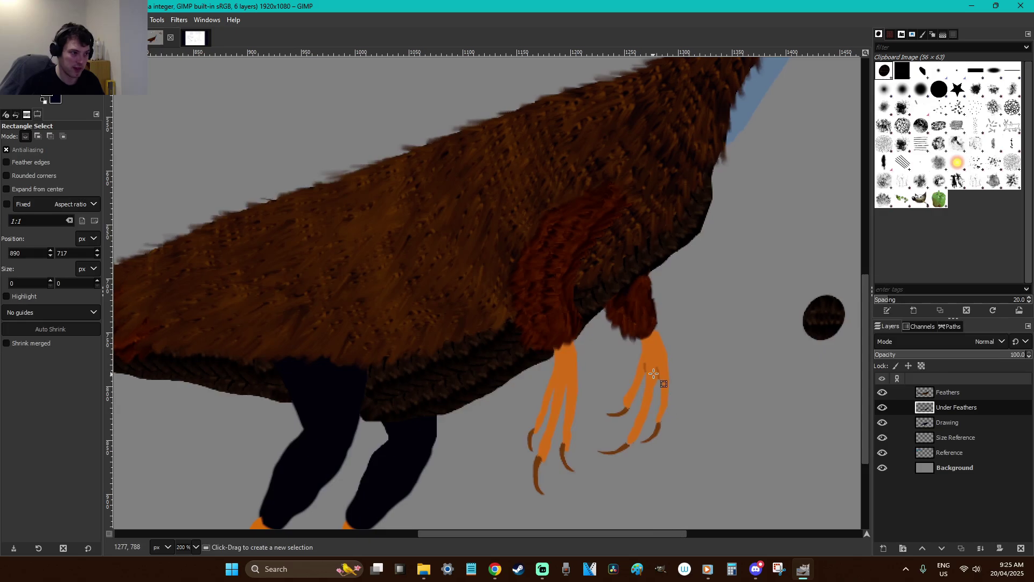
scroll(662, 368, "down", 3)
key("ctrl+s")
Zoom in on the hind legs and switch to the Paintbrush with the clipboard brush
key("z")
left_click_drag(595, 461, 406, 343)
scroll(563, 363, "up", 3)
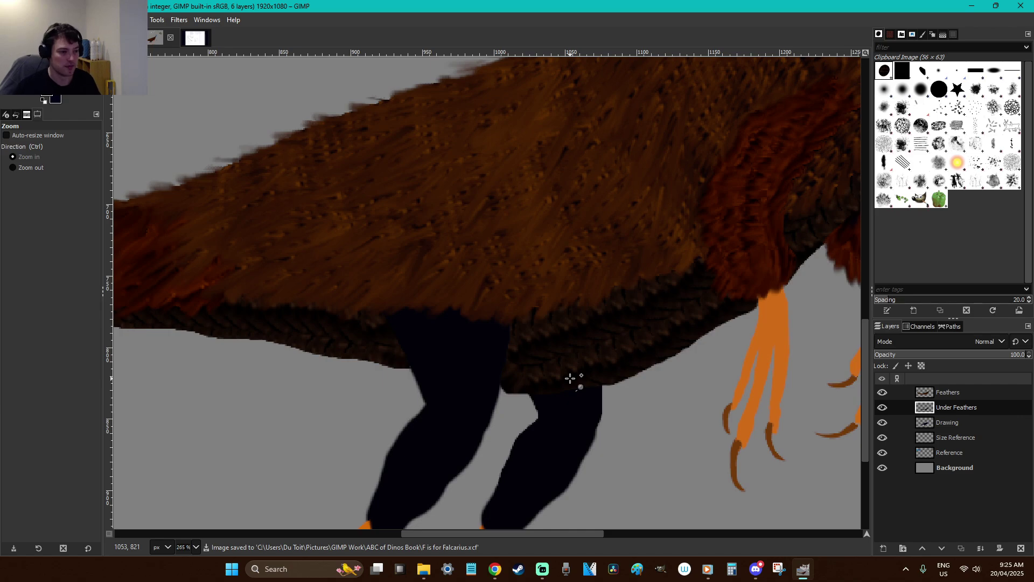
key("p")
scroll(541, 366, "down", 3)
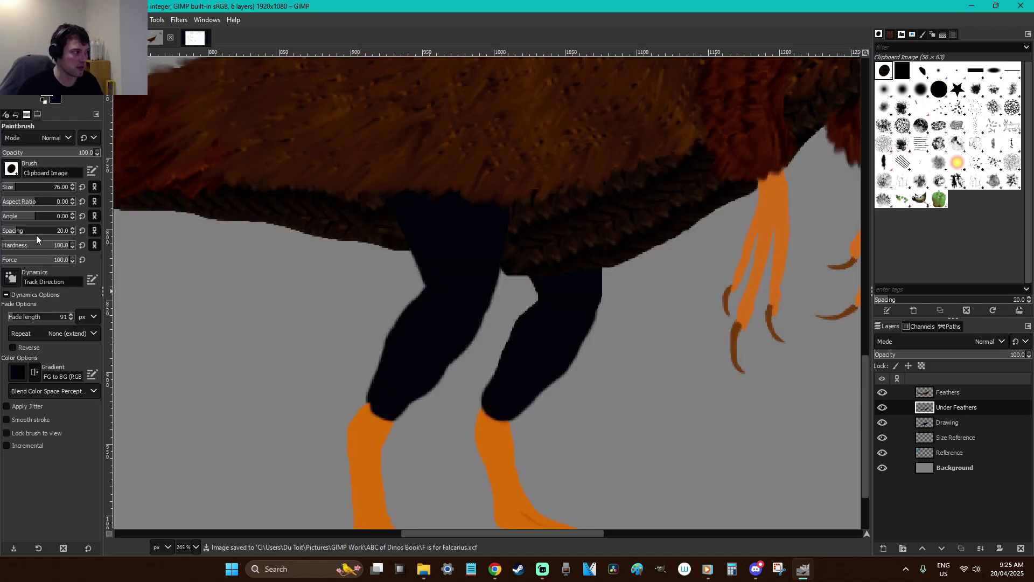
mouse_move(274, 372)
left_mouse_down()
mouse_move(346, 307)
mouse_move(369, 300)
left_mouse_up()
key("ctrl+z")
mouse_move(397, 409)
left_mouse_down()
mouse_move(443, 374)
mouse_move(480, 303)
mouse_move(490, 222)
mouse_move(504, 226)
left_mouse_up()
key("ctrl+z")
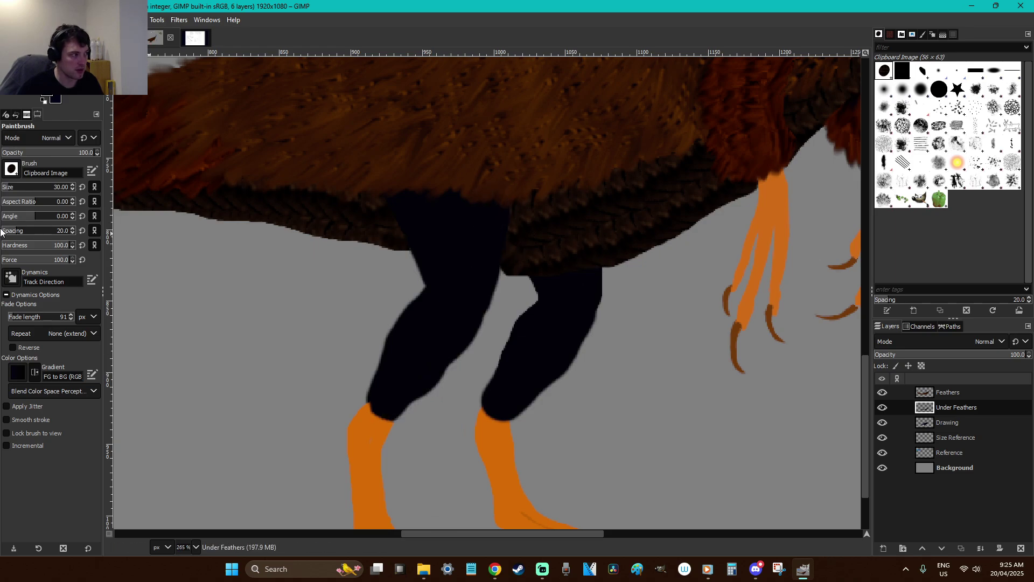
Set the clipboard brush's spacing to 49 and undo the test stroke up the hind leg nearer the tail
left_click(25, 235)
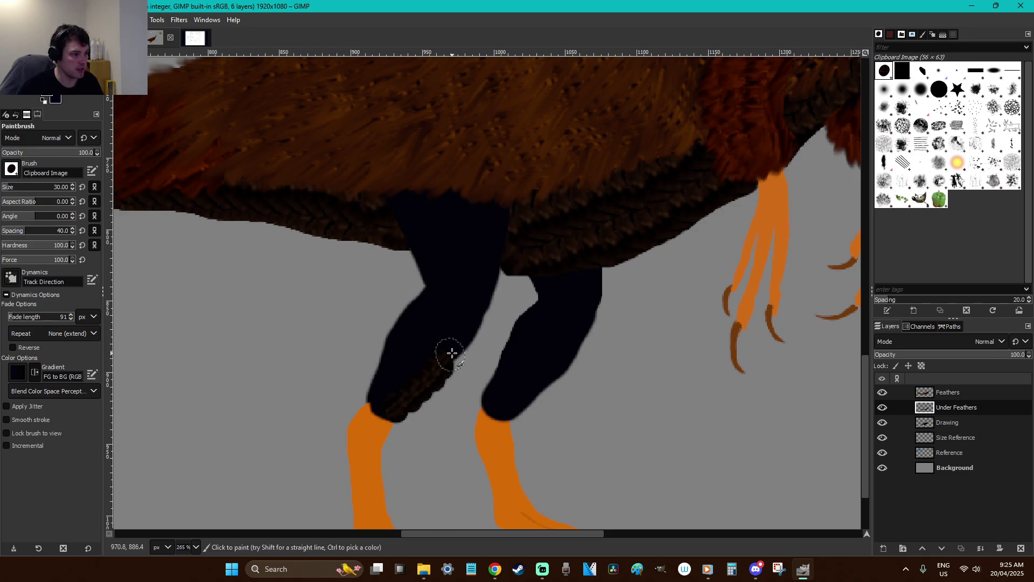
left_click(30, 236)
mouse_move(391, 415)
left_mouse_down()
mouse_move(458, 351)
mouse_move(492, 247)
left_mouse_up()
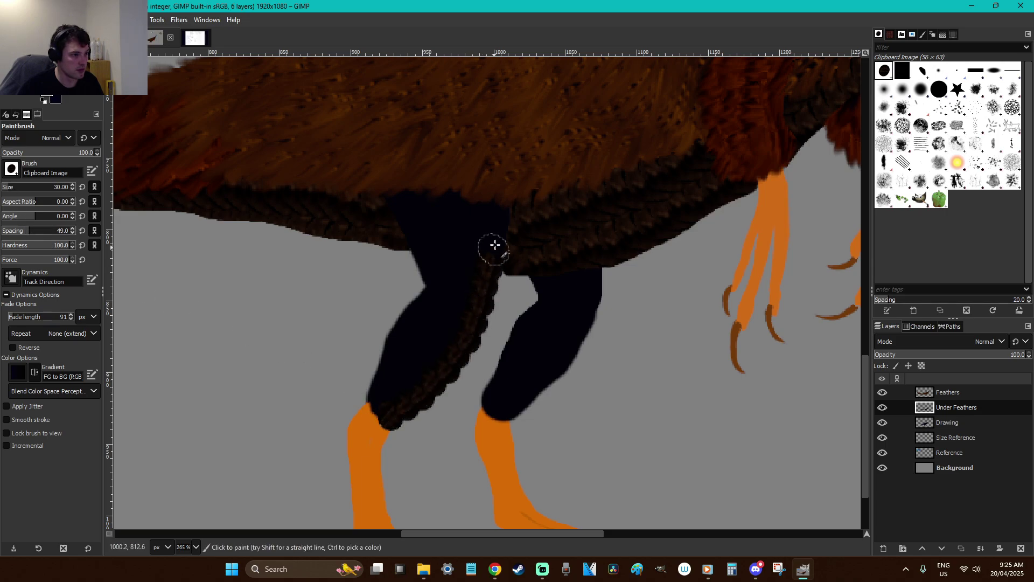
key("ctrl+z")
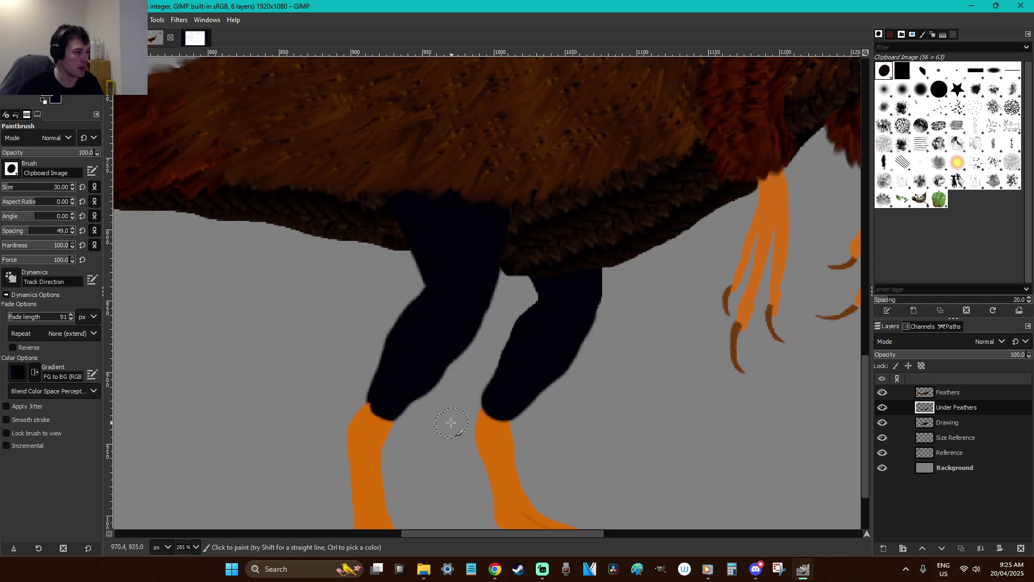
Paint the navy hind leg nearer the tail with side-by-side dark feather strokes from the ankle up to the belly
mouse_move(379, 407)
left_mouse_down()
mouse_move(376, 392)
mouse_move(434, 280)
mouse_move(394, 205)
left_mouse_up()
mouse_move(399, 401)
left_mouse_down()
mouse_move(383, 406)
mouse_move(450, 284)
mouse_move(406, 171)
left_mouse_up()
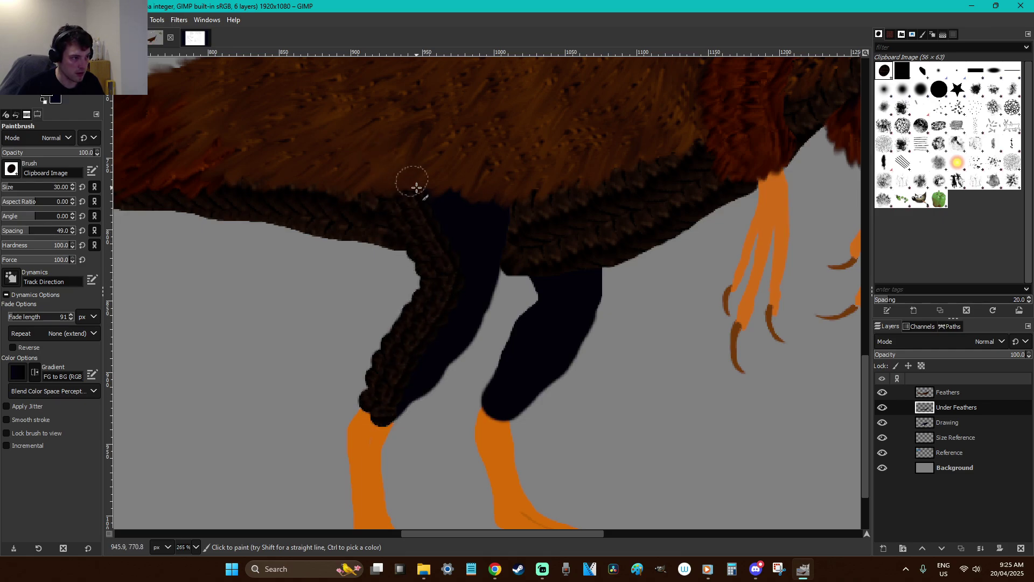
mouse_move(417, 395)
left_mouse_down()
mouse_move(392, 419)
mouse_move(465, 278)
mouse_move(425, 191)
left_mouse_up()
mouse_move(418, 412)
left_mouse_down()
mouse_move(478, 295)
mouse_move(473, 253)
mouse_move(447, 196)
left_mouse_up()
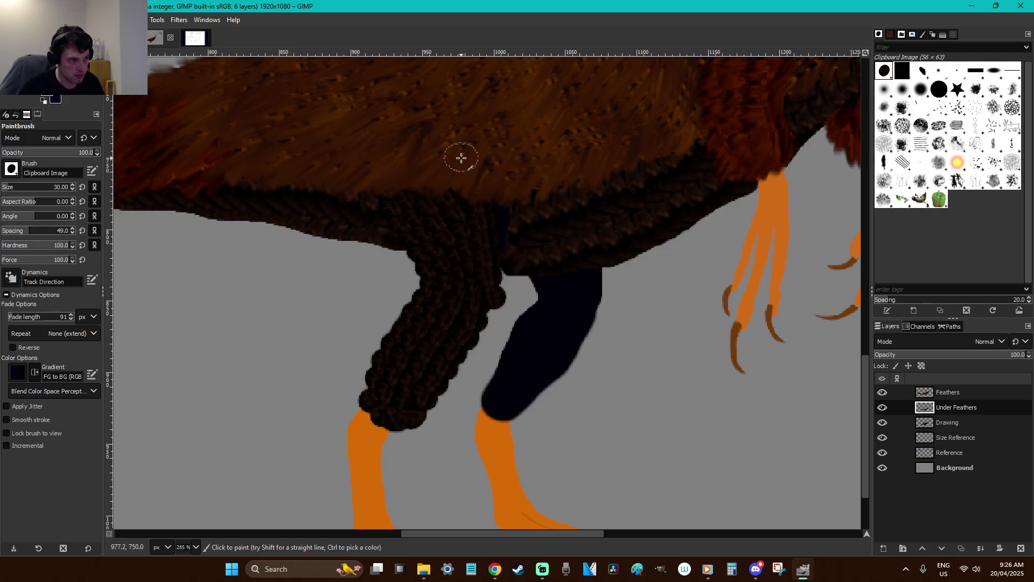
mouse_move(478, 305)
left_mouse_down()
mouse_move(488, 277)
mouse_move(471, 191)
mouse_move(463, 205)
mouse_move(488, 257)
mouse_move(495, 164)
left_mouse_up()
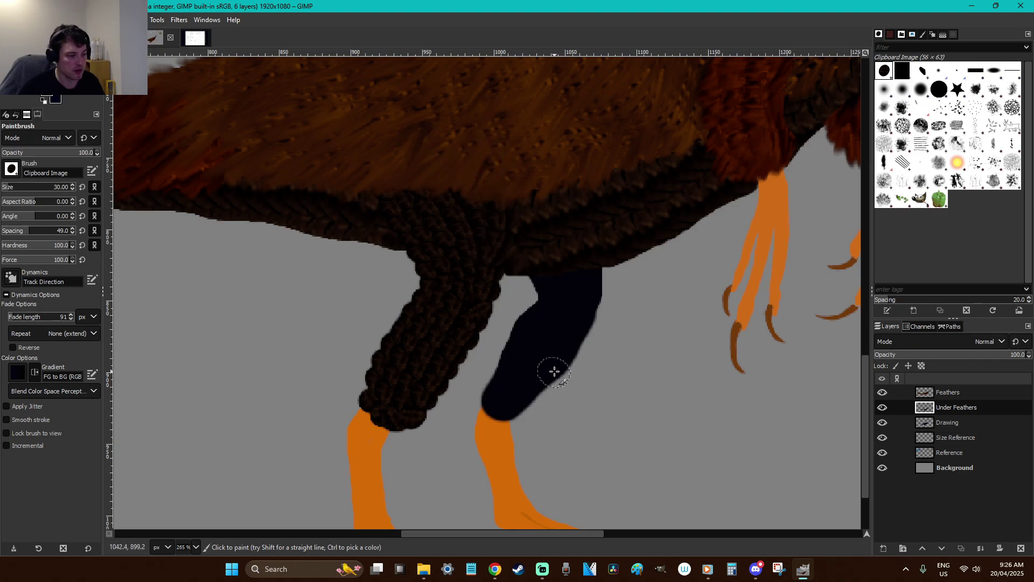
Make a closed freehand selection around the remaining navy hind leg, following the belly edge above it
key("f")
left_click(527, 276)
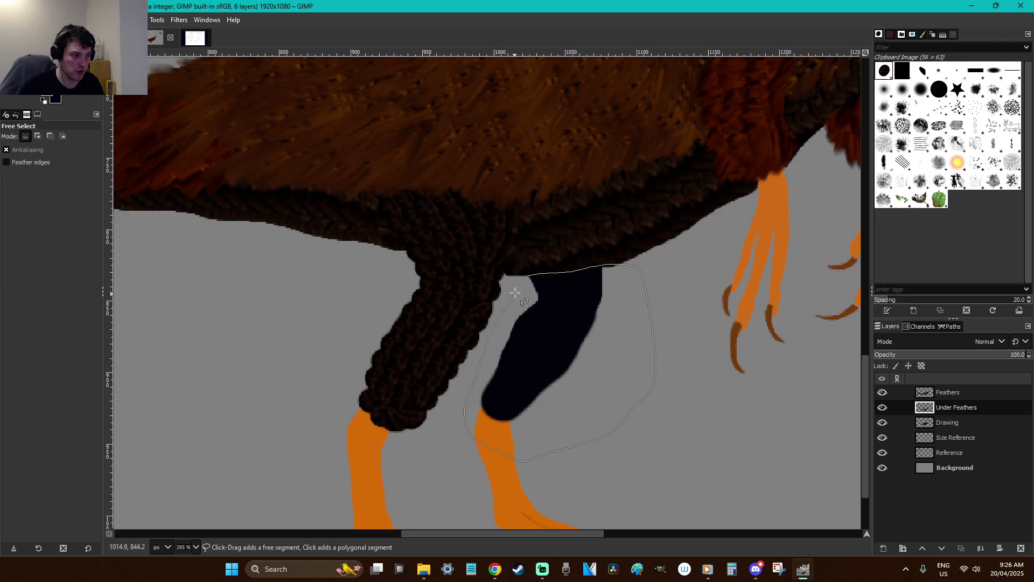
left_click(527, 275)
key("Return")
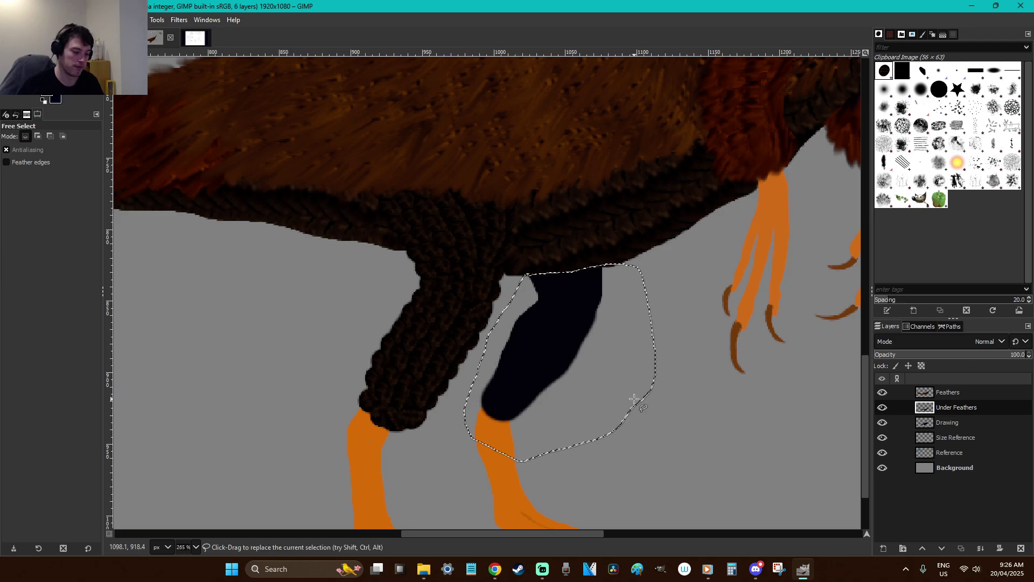
Paint dark feather texture over the selected hind leg with the clipboard brush, from ankle to belly
key("p")
mouse_move(487, 409)
left_mouse_down()
mouse_move(538, 315)
mouse_move(544, 290)
mouse_move(529, 260)
left_mouse_up()
mouse_move(516, 375)
left_mouse_down()
mouse_move(556, 308)
mouse_move(549, 254)
mouse_move(535, 306)
mouse_move(537, 396)
mouse_move(517, 418)
left_mouse_up()
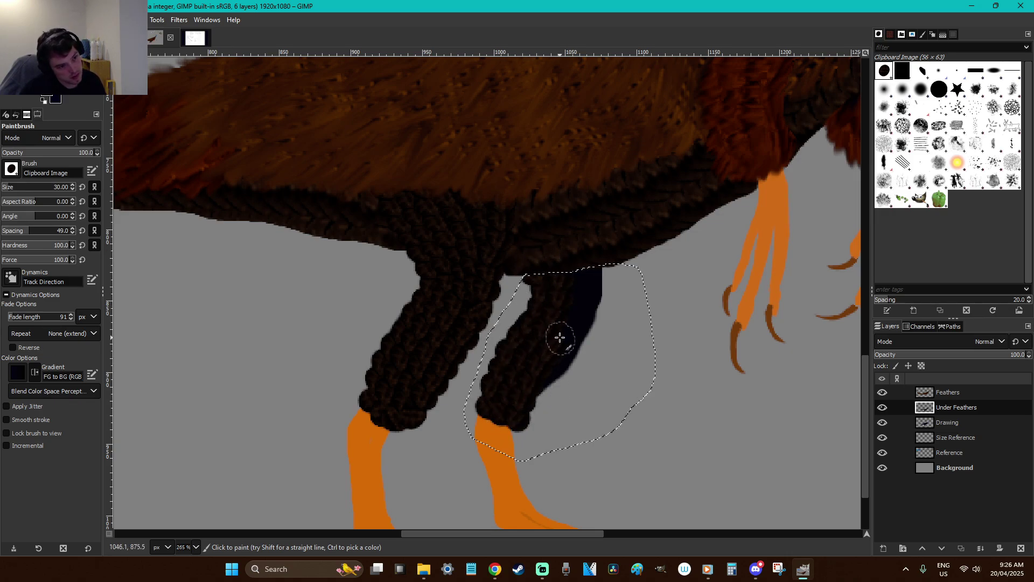
mouse_move(493, 409)
left_mouse_down()
mouse_move(531, 386)
mouse_move(572, 302)
mouse_move(588, 254)
left_mouse_up()
mouse_move(546, 414)
left_mouse_down()
mouse_move(521, 403)
mouse_move(578, 342)
mouse_move(593, 280)
left_mouse_up()
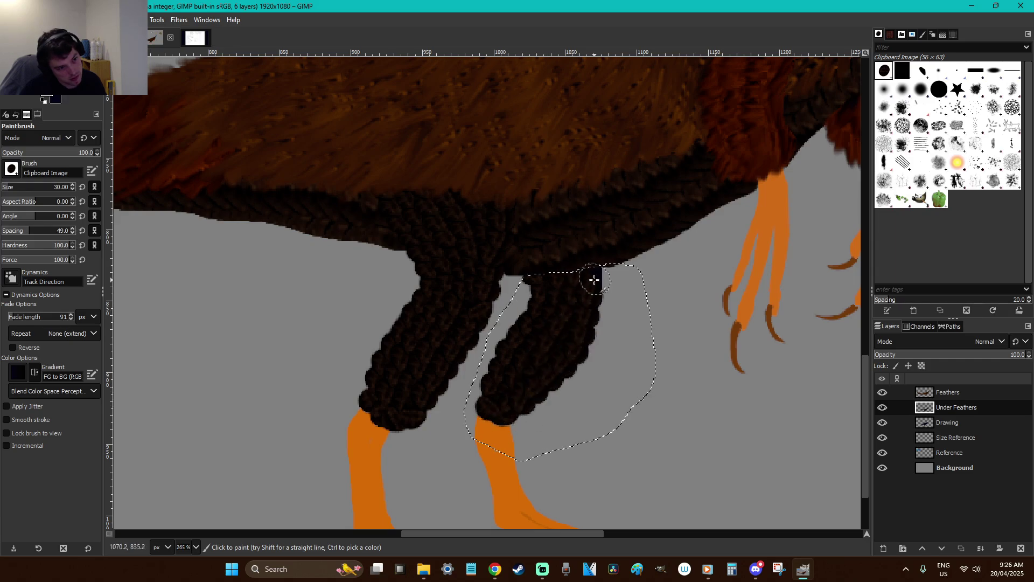
Clear the selection around the hind leg and save the image
key("r")
left_click(682, 381)
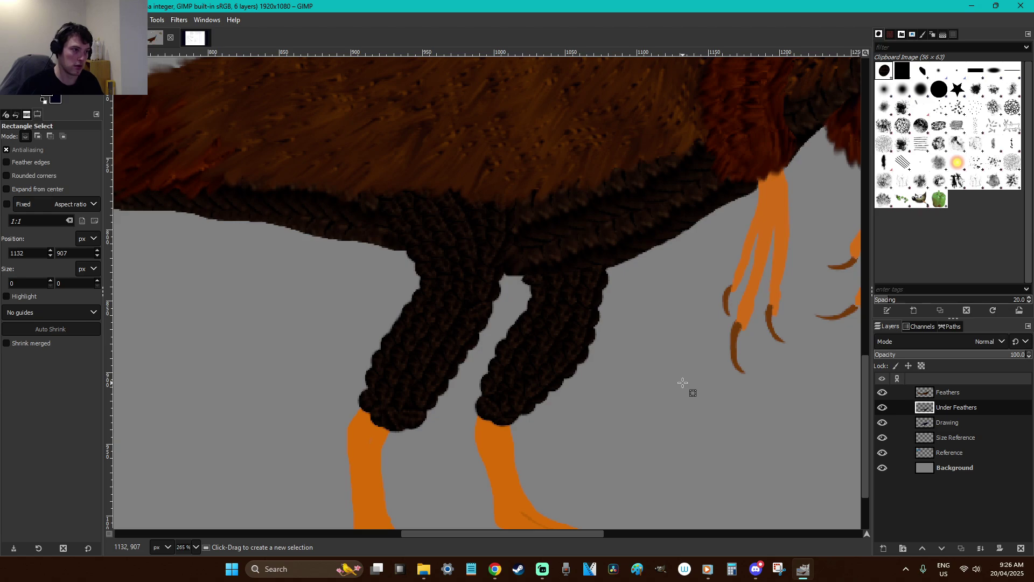
key("ctrl+s")
Set up the Smudge tool for the chest with the 2. Hardness 075 brush at size 16 and hardness 0
left_click_drag(583, 534, 661, 533)
scroll(688, 405, "up", 5)
key("s")
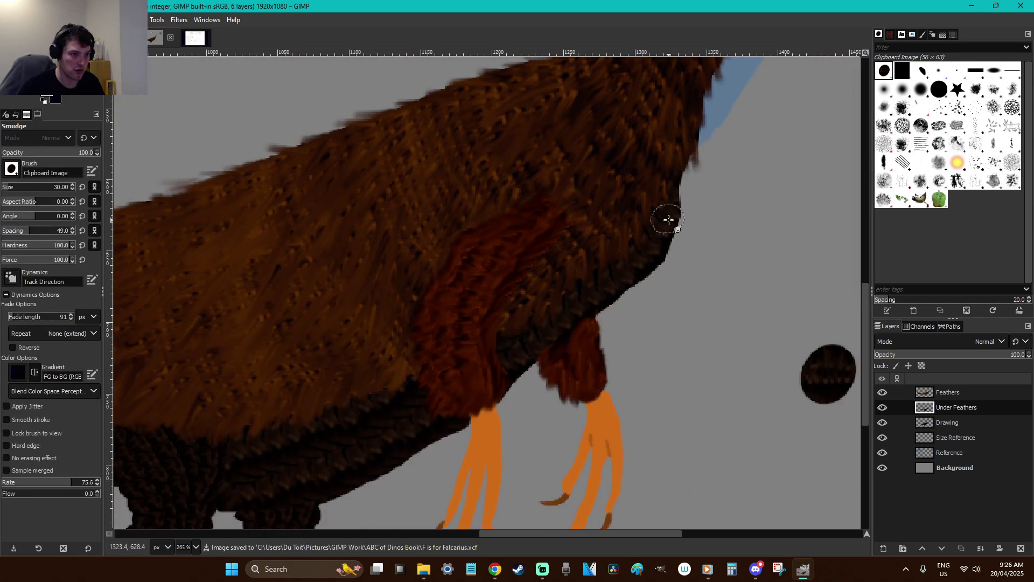
left_click(921, 90)
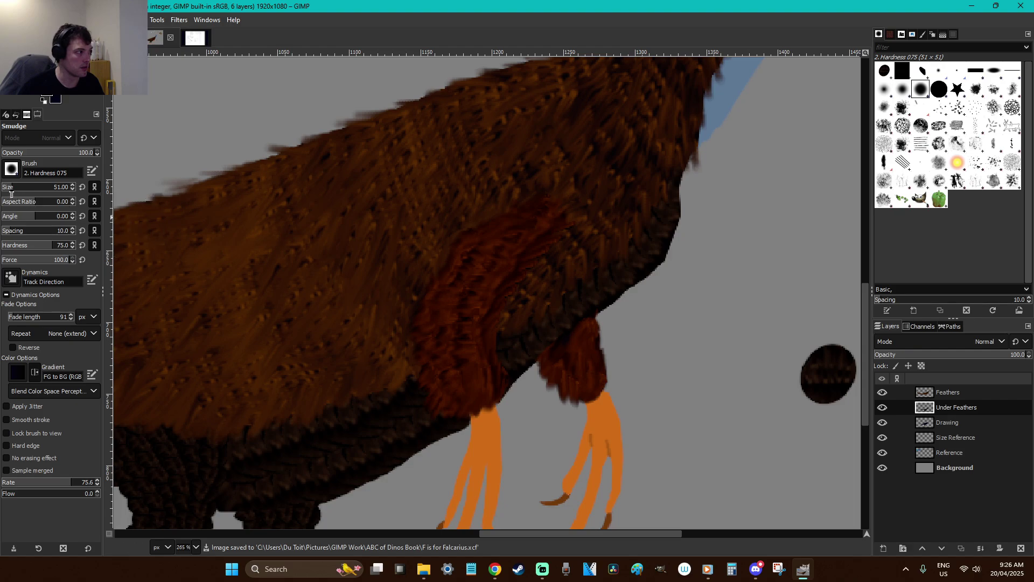
left_click_drag(40, 250, 3, 251)
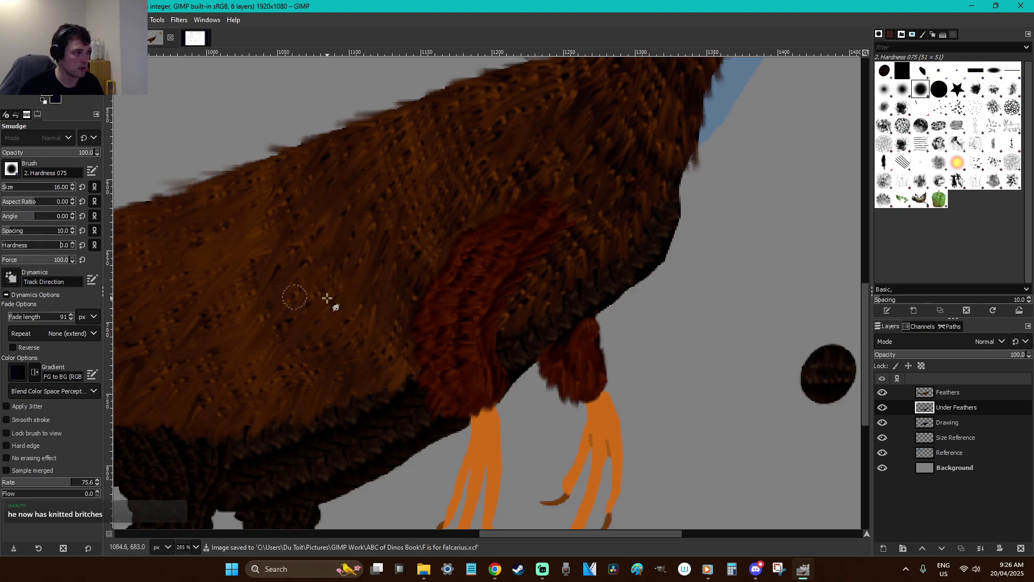
Smudge the dark under feathers and their outer edge from the chest down to the gap between the arms
left_click_drag(625, 261, 646, 305)
mouse_move(674, 175)
left_mouse_down()
mouse_move(676, 226)
mouse_move(631, 265)
mouse_move(634, 280)
mouse_move(652, 284)
mouse_move(654, 260)
mouse_move(629, 264)
mouse_move(621, 253)
mouse_move(617, 276)
mouse_move(587, 284)
mouse_move(599, 263)
mouse_move(576, 285)
mouse_move(591, 296)
mouse_move(574, 326)
mouse_move(555, 307)
mouse_move(554, 352)
mouse_move(540, 307)
mouse_move(535, 330)
mouse_move(502, 340)
mouse_move(506, 387)
mouse_move(525, 382)
mouse_move(535, 360)
left_mouse_up()
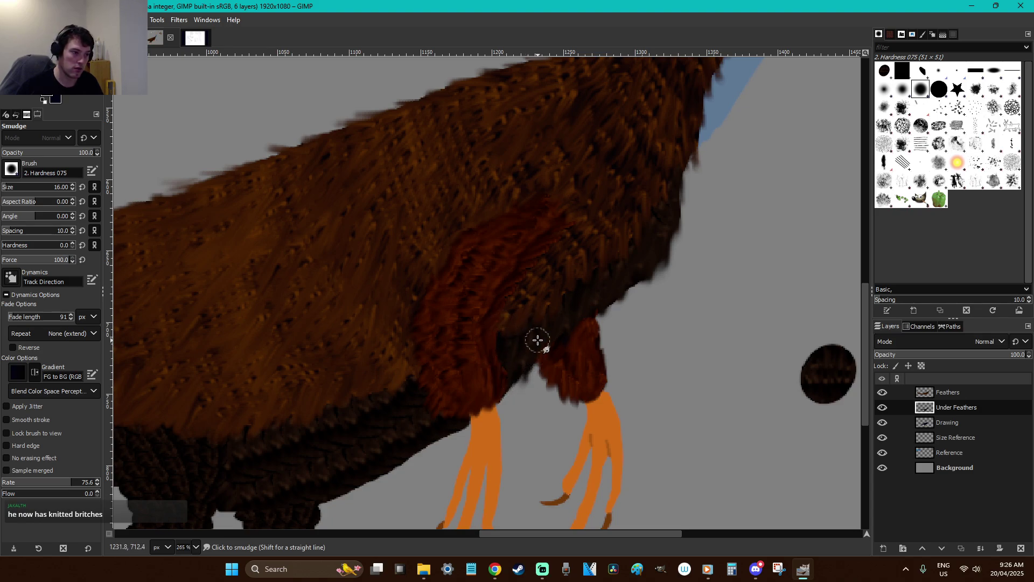
mouse_move(557, 322)
left_mouse_down()
mouse_move(546, 392)
mouse_move(507, 356)
left_mouse_up()
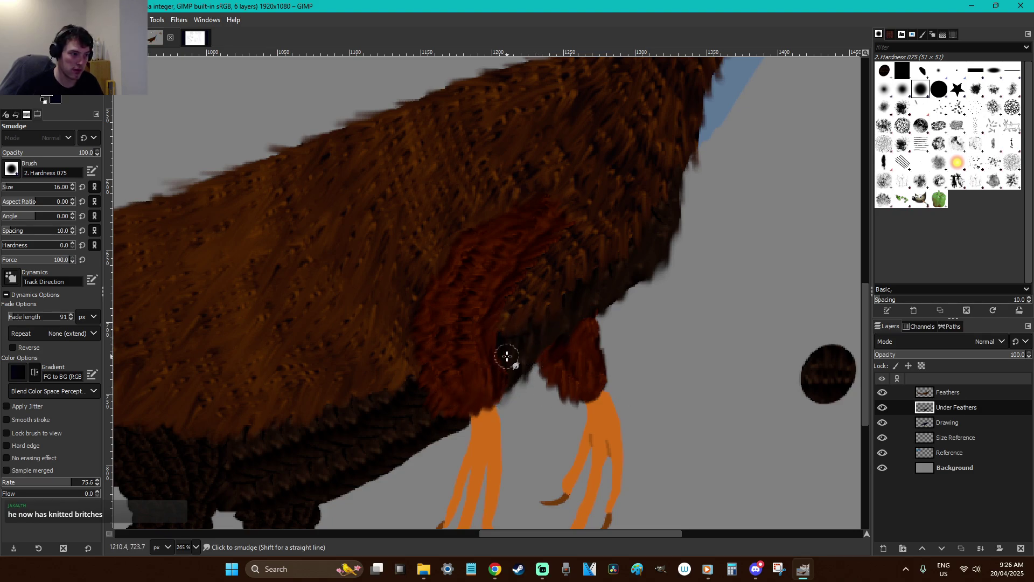
On the Under Feathers layer, smudge the belly feathers just behind the near arm, undoing the stray smears
left_click(941, 392)
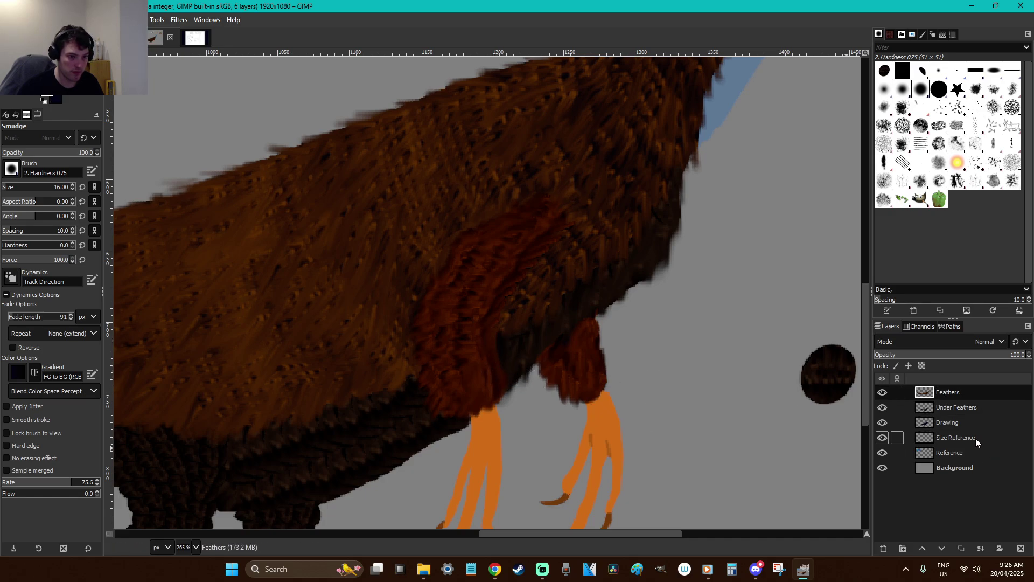
left_click(898, 407)
mouse_move(456, 421)
left_mouse_down()
mouse_move(454, 438)
mouse_move(443, 398)
mouse_move(418, 378)
left_mouse_up()
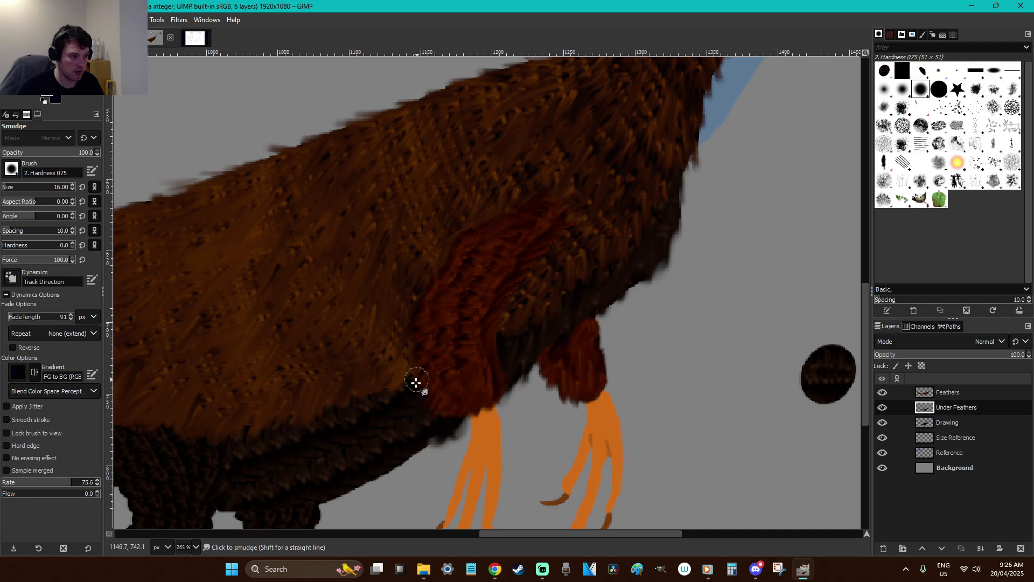
left_click_drag(401, 422, 418, 469)
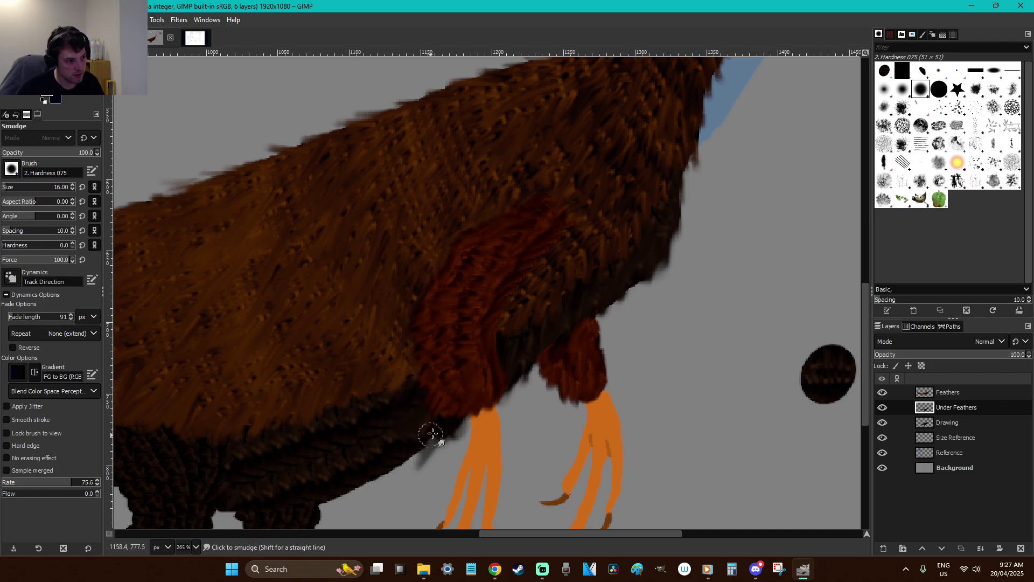
key("ctrl+z")
key("ctrl+z")
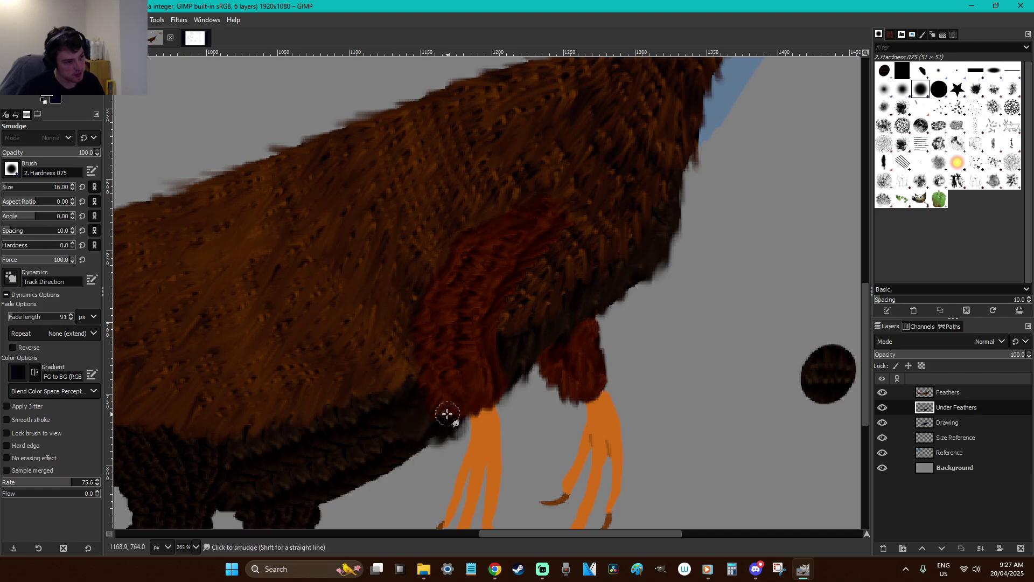
mouse_move(392, 422)
left_mouse_down()
mouse_move(366, 433)
mouse_move(404, 440)
left_mouse_up()
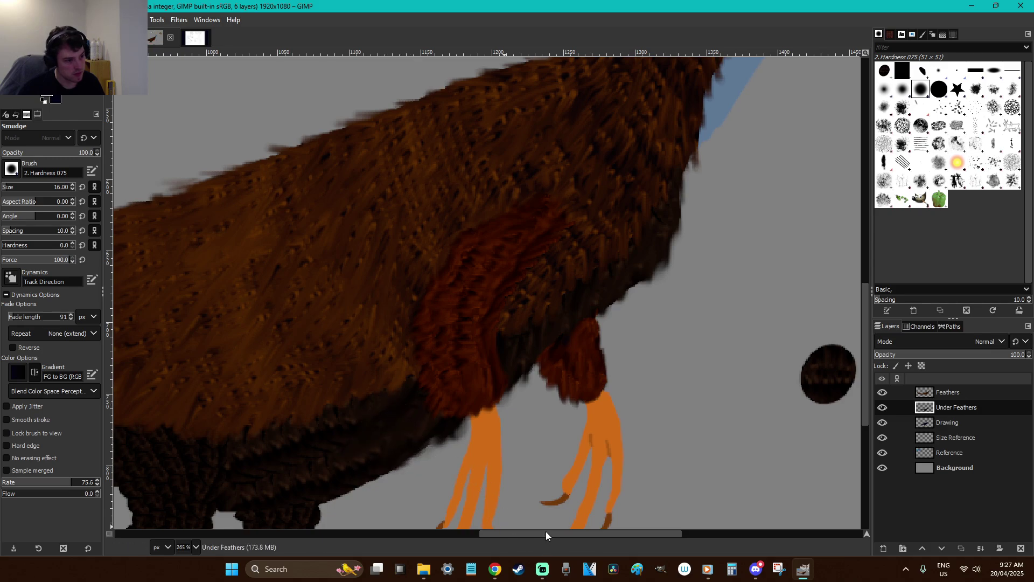
Erase the stray smudged feather bits along the belly edge just behind the near arm
scroll(427, 464, "left", 4)
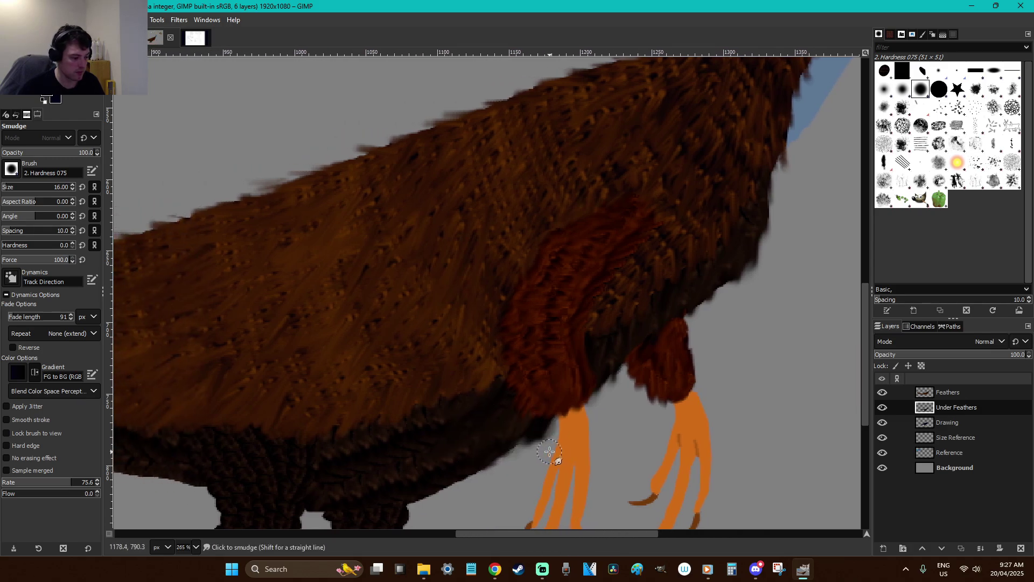
key("shift+e")
mouse_move(547, 462)
left_mouse_down()
mouse_move(557, 431)
mouse_move(519, 450)
left_mouse_up()
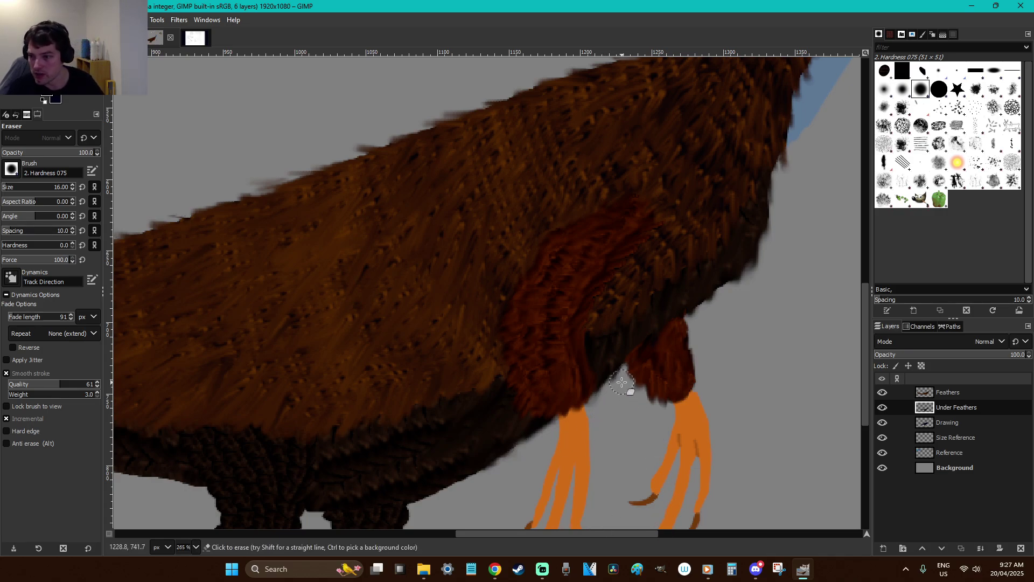
Smudge the dark belly feathers from behind the near arm back to the top of the front hind leg
scroll(621, 382, "down", 3)
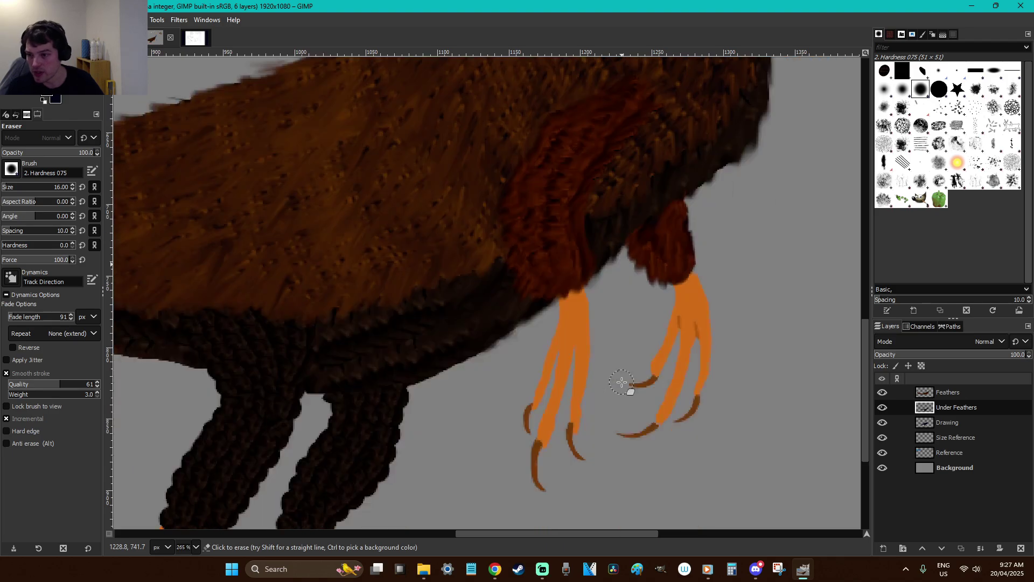
key("s")
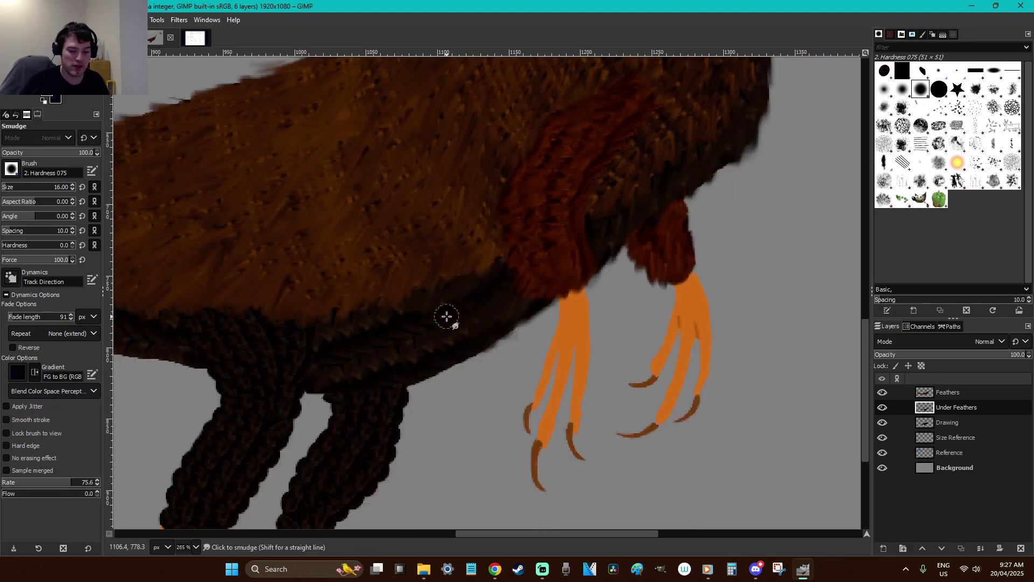
scroll(446, 316, "down", 4)
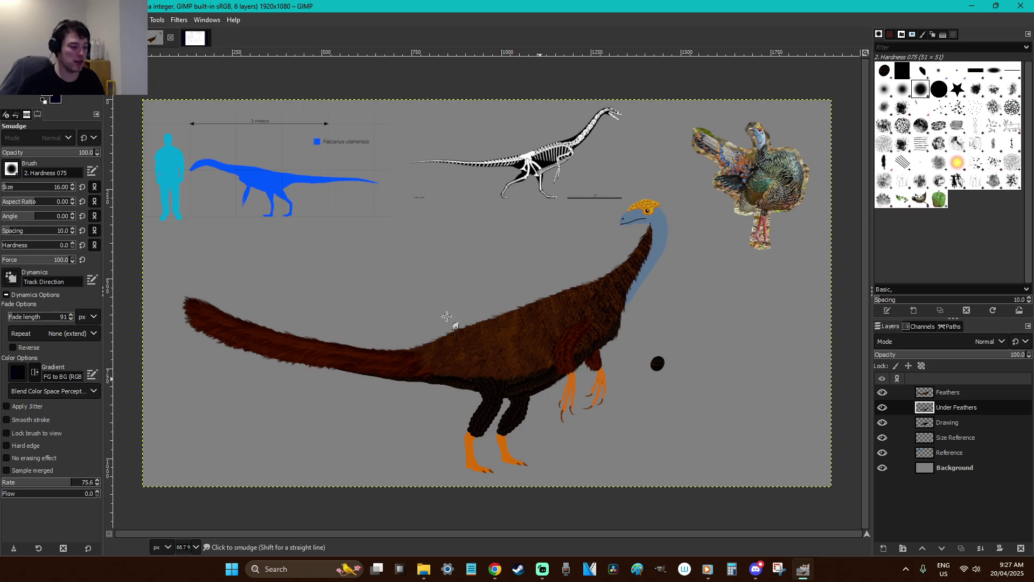
key("z")
left_click_drag(651, 431, 450, 315)
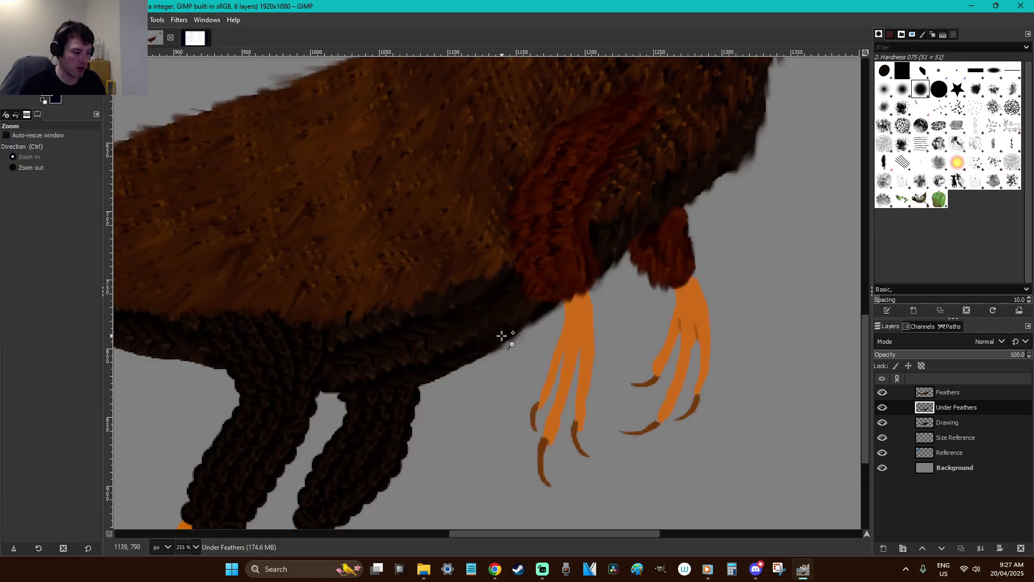
key("s")
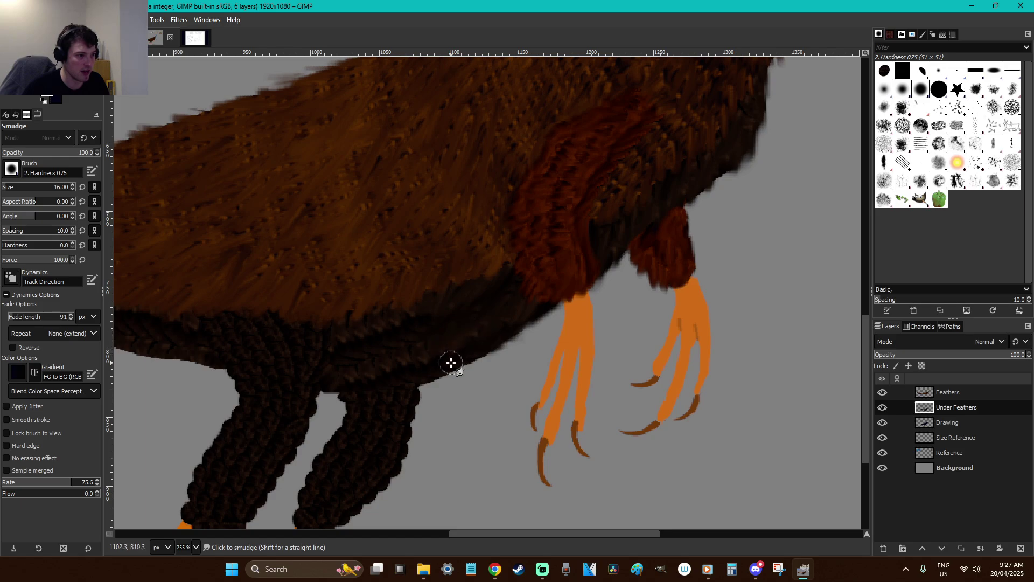
mouse_move(496, 341)
left_mouse_down()
mouse_move(452, 368)
mouse_move(450, 356)
mouse_move(430, 357)
mouse_move(417, 331)
mouse_move(432, 313)
mouse_move(406, 310)
left_mouse_up()
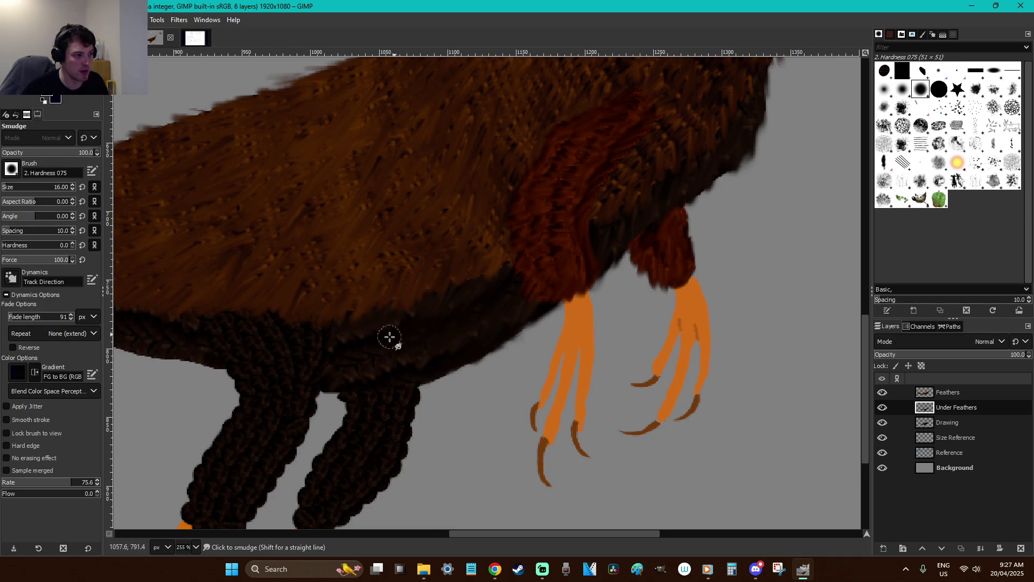
mouse_move(409, 346)
left_mouse_down()
mouse_move(429, 348)
mouse_move(405, 399)
left_mouse_up()
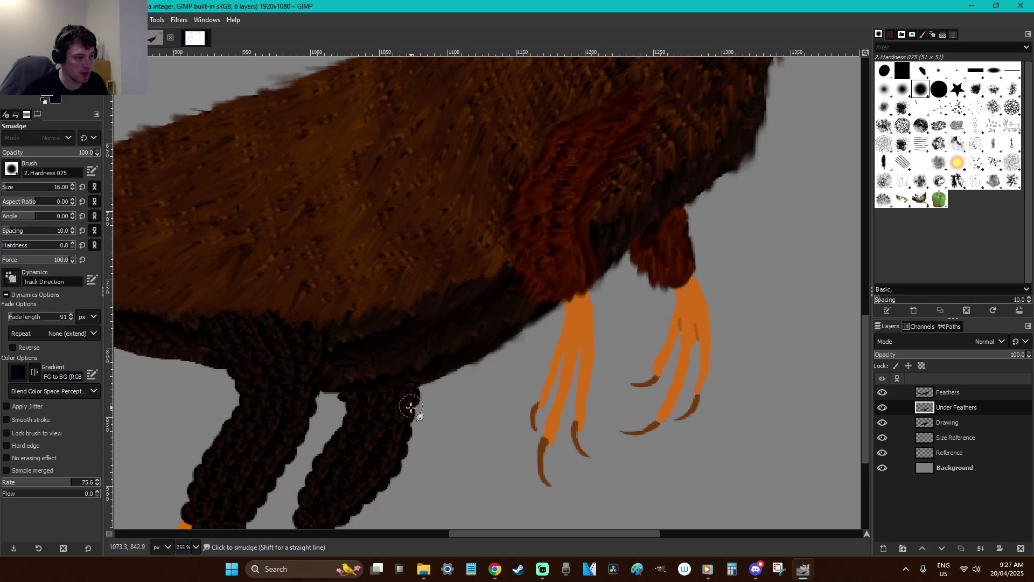
Smudge the front hind leg's knitted texture into soft feathers down to the ankle, reducing the brush size to 7
scroll(402, 389, "down", 5)
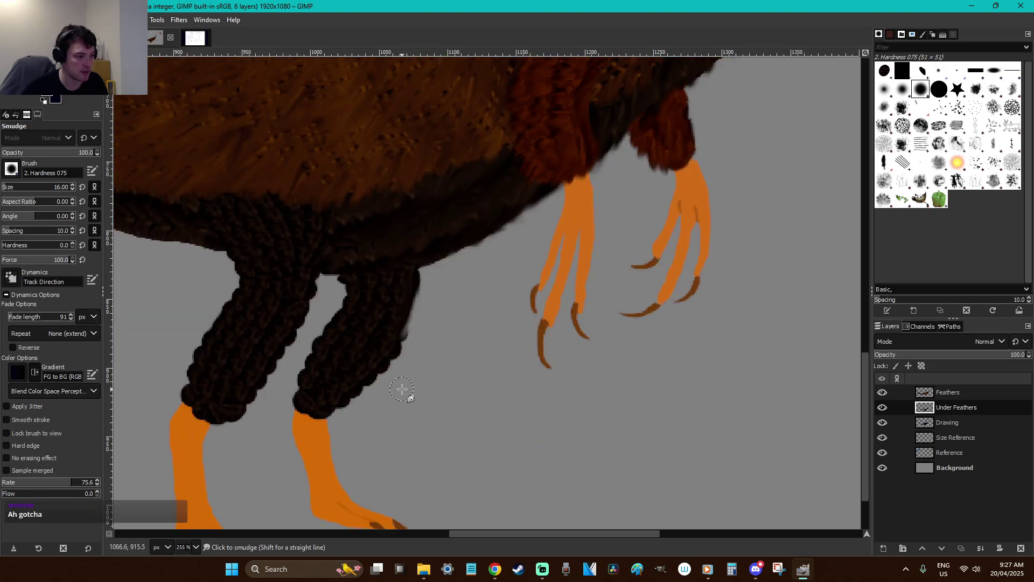
mouse_move(406, 319)
left_mouse_down()
mouse_move(391, 358)
mouse_move(356, 392)
mouse_move(321, 407)
mouse_move(306, 400)
mouse_move(305, 376)
mouse_move(388, 306)
mouse_move(312, 398)
mouse_move(334, 386)
mouse_move(322, 368)
mouse_move(328, 331)
mouse_move(302, 358)
mouse_move(335, 348)
mouse_move(347, 359)
mouse_move(384, 333)
mouse_move(380, 322)
mouse_move(333, 340)
mouse_move(329, 375)
mouse_move(356, 317)
mouse_move(398, 287)
mouse_move(354, 271)
mouse_move(342, 294)
mouse_move(427, 243)
mouse_move(402, 281)
mouse_move(362, 275)
mouse_move(443, 234)
mouse_move(425, 263)
mouse_move(323, 260)
mouse_move(381, 214)
mouse_move(357, 214)
mouse_move(383, 204)
mouse_move(361, 282)
mouse_move(343, 316)
mouse_move(319, 328)
mouse_move(332, 329)
mouse_move(341, 356)
left_mouse_up()
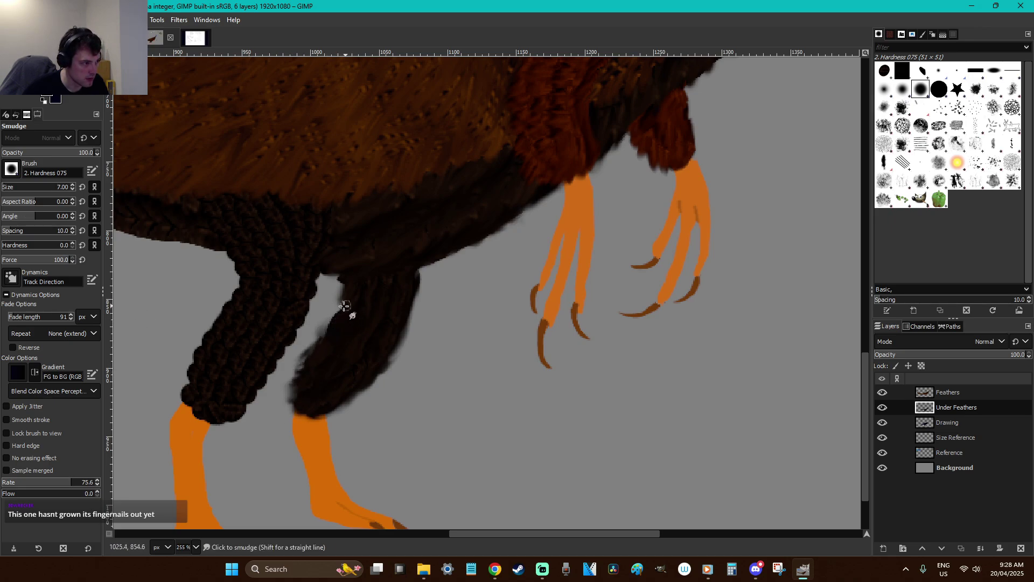
Switch to the Paintbrush with the clipboard brush and set its size to 14
key("p")
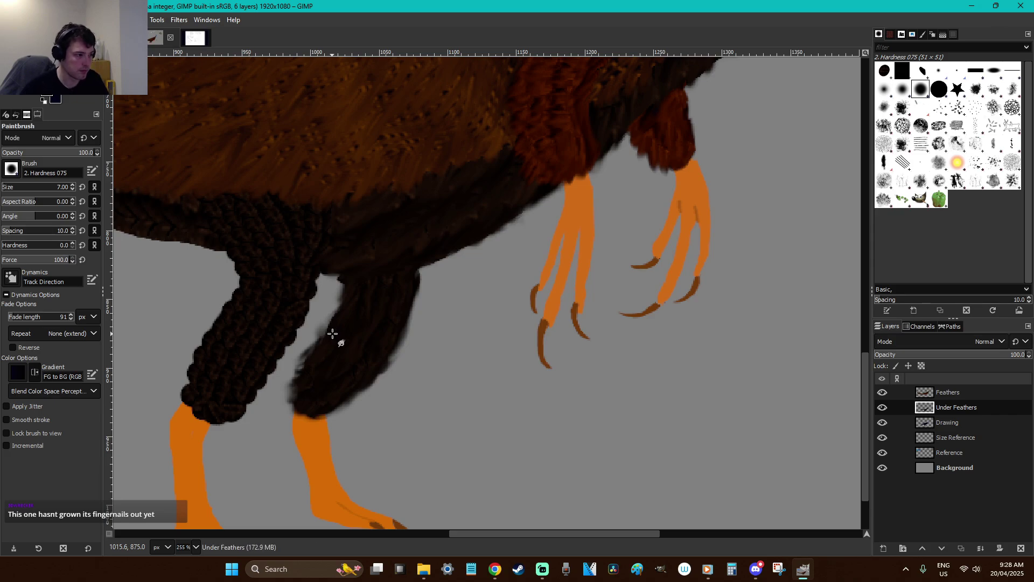
left_click(884, 70)
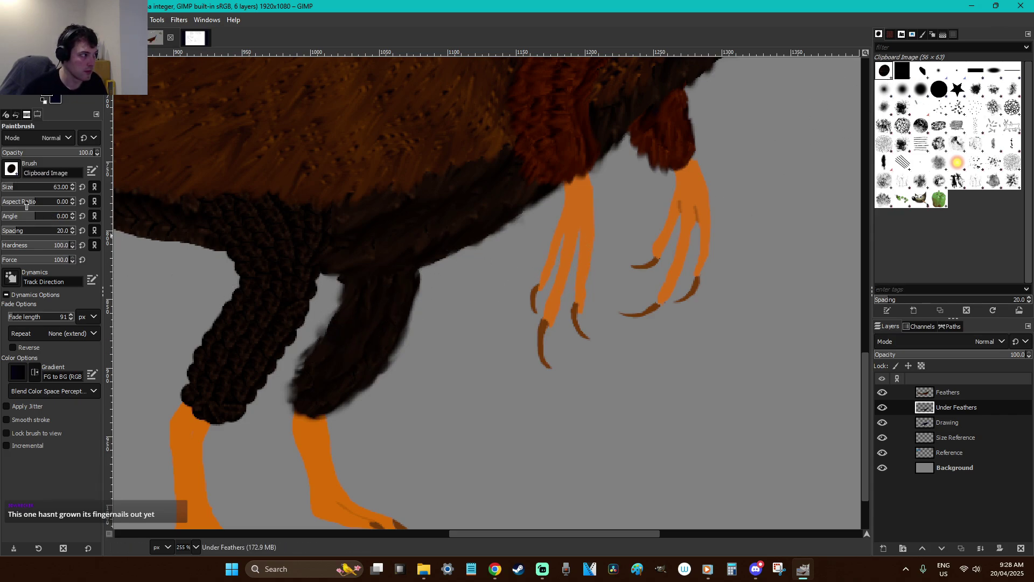
left_click(6, 188)
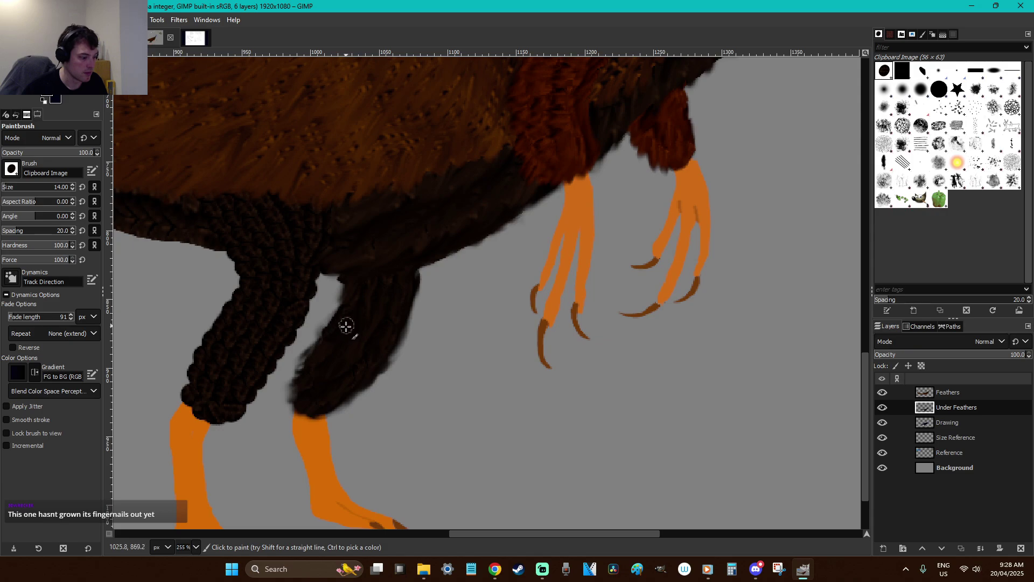
Smudge the rear hind leg's knitted texture into soft feathers from the ankle up to the upper thigh
key("s")
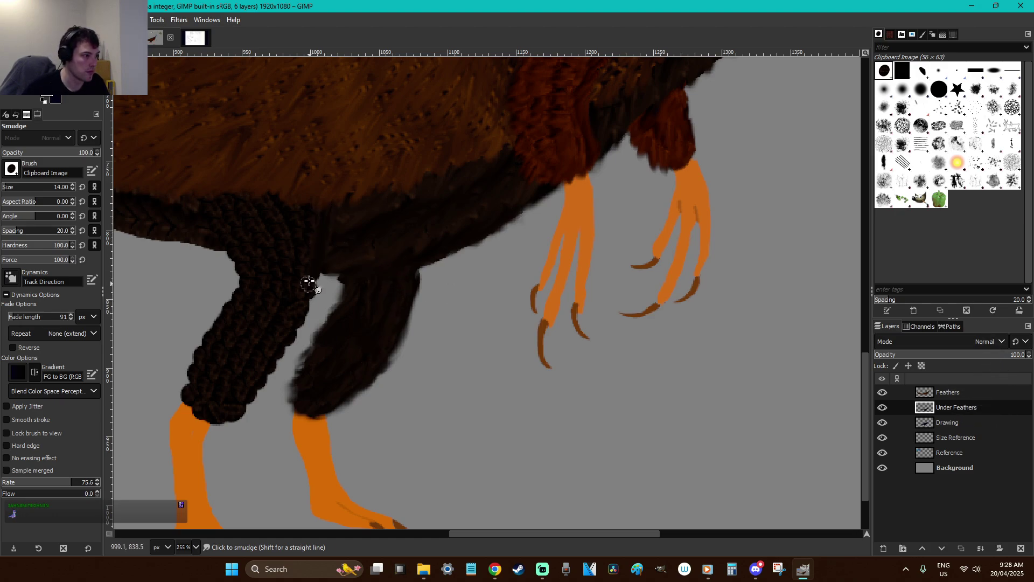
mouse_move(315, 280)
left_mouse_down()
mouse_move(237, 418)
mouse_move(239, 388)
mouse_move(205, 428)
mouse_move(172, 413)
mouse_move(201, 359)
mouse_move(183, 388)
mouse_move(197, 396)
mouse_move(249, 379)
mouse_move(223, 378)
mouse_move(228, 367)
mouse_move(198, 358)
mouse_move(228, 352)
left_mouse_up()
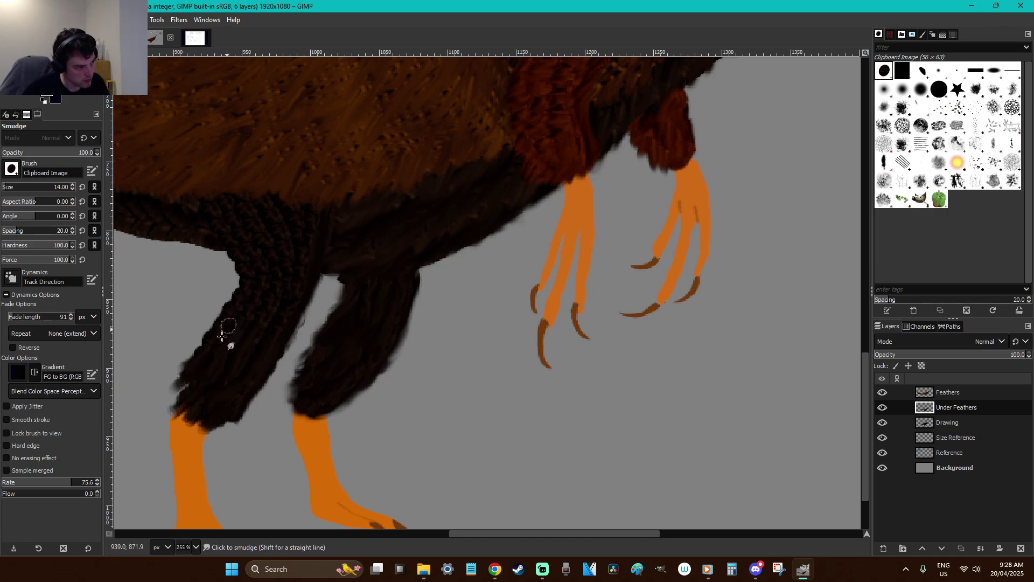
mouse_move(220, 324)
left_mouse_down()
mouse_move(199, 354)
mouse_move(218, 311)
mouse_move(184, 358)
mouse_move(212, 322)
left_mouse_up()
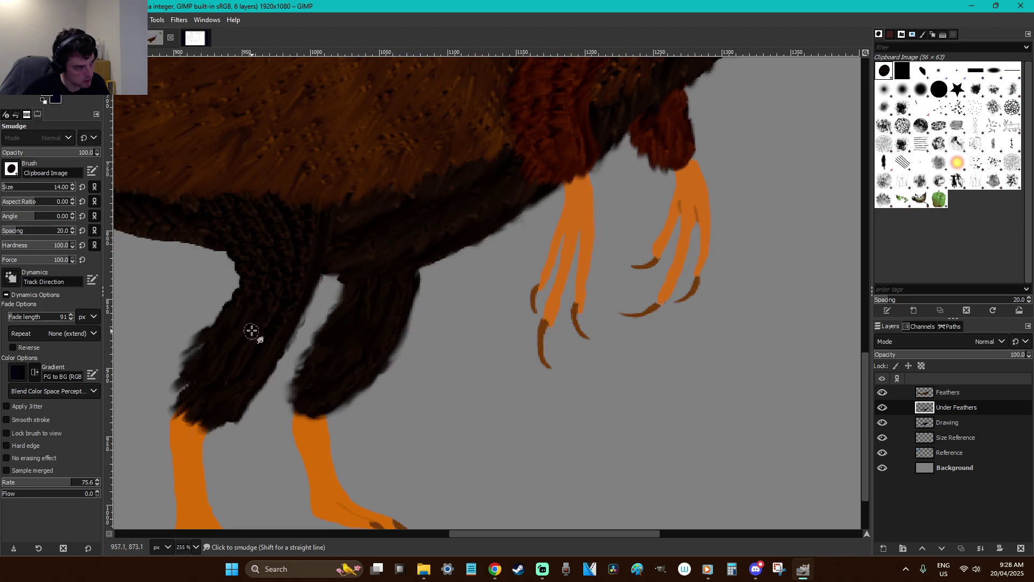
mouse_move(240, 304)
left_mouse_down()
mouse_move(209, 315)
mouse_move(289, 305)
mouse_move(262, 290)
mouse_move(247, 263)
mouse_move(232, 283)
mouse_move(224, 268)
mouse_move(250, 254)
mouse_move(293, 289)
left_mouse_up()
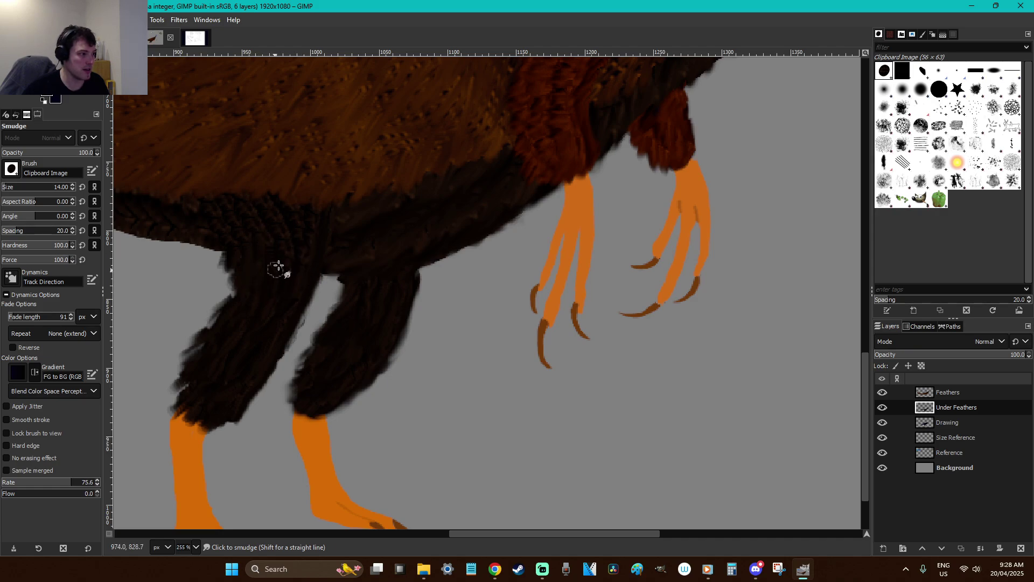
Smudge the dark feathers along the underside from behind the rear hind leg back along the red tail
scroll(293, 275, "up", 3)
left_click_drag(503, 532, 449, 532)
mouse_move(405, 361)
left_mouse_down()
mouse_move(344, 355)
mouse_move(350, 329)
mouse_move(361, 334)
mouse_move(295, 319)
mouse_move(305, 343)
left_mouse_up()
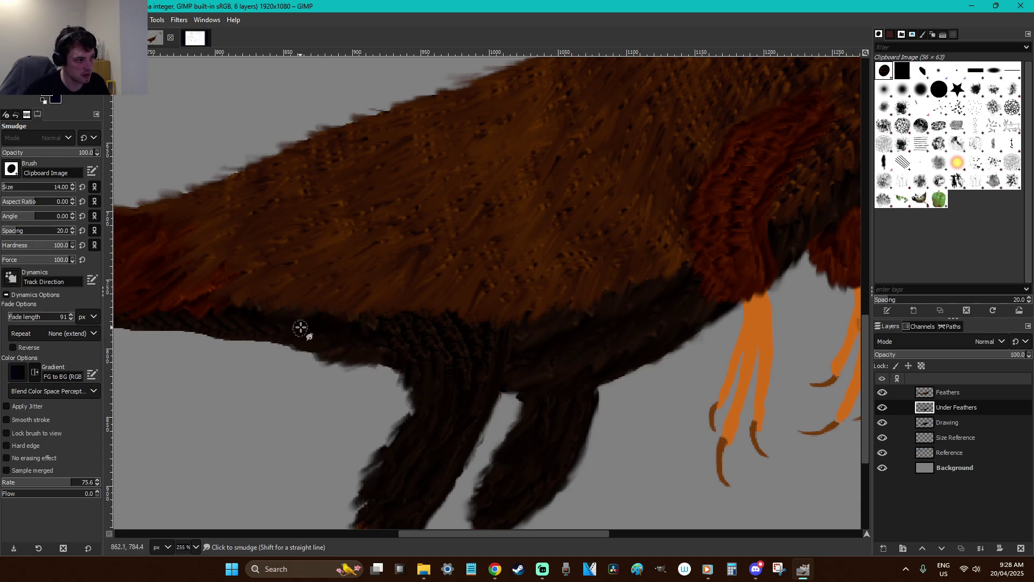
scroll(519, 533, "left", 10)
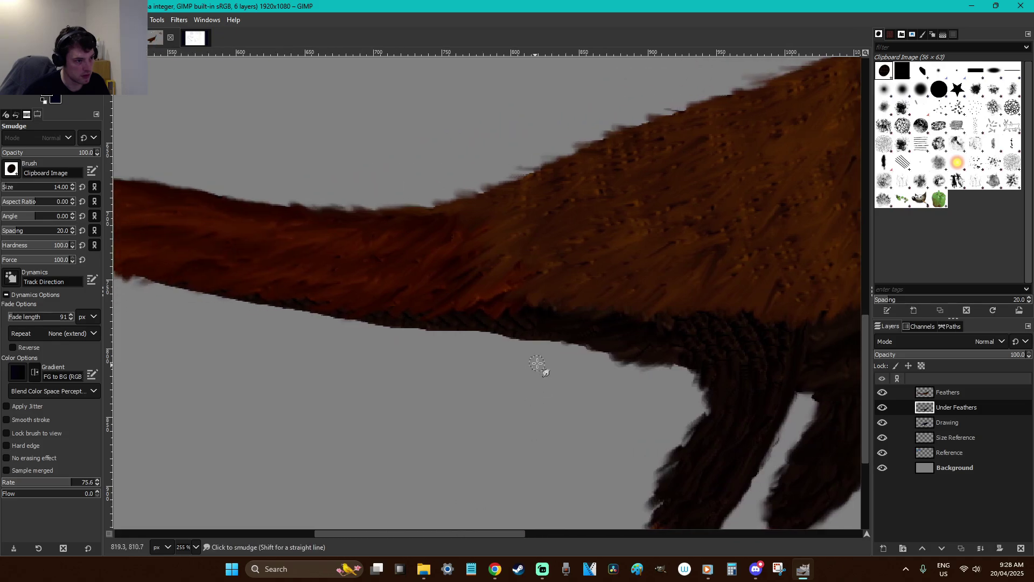
mouse_move(516, 320)
left_mouse_down()
mouse_move(525, 346)
mouse_move(483, 337)
mouse_move(493, 319)
mouse_move(482, 313)
mouse_move(476, 336)
mouse_move(490, 330)
mouse_move(486, 297)
mouse_move(450, 324)
mouse_move(362, 304)
left_mouse_up()
mouse_move(527, 286)
left_mouse_down()
mouse_move(438, 317)
mouse_move(331, 317)
mouse_move(311, 302)
mouse_move(170, 288)
mouse_move(292, 291)
mouse_move(326, 305)
mouse_move(258, 306)
left_mouse_up()
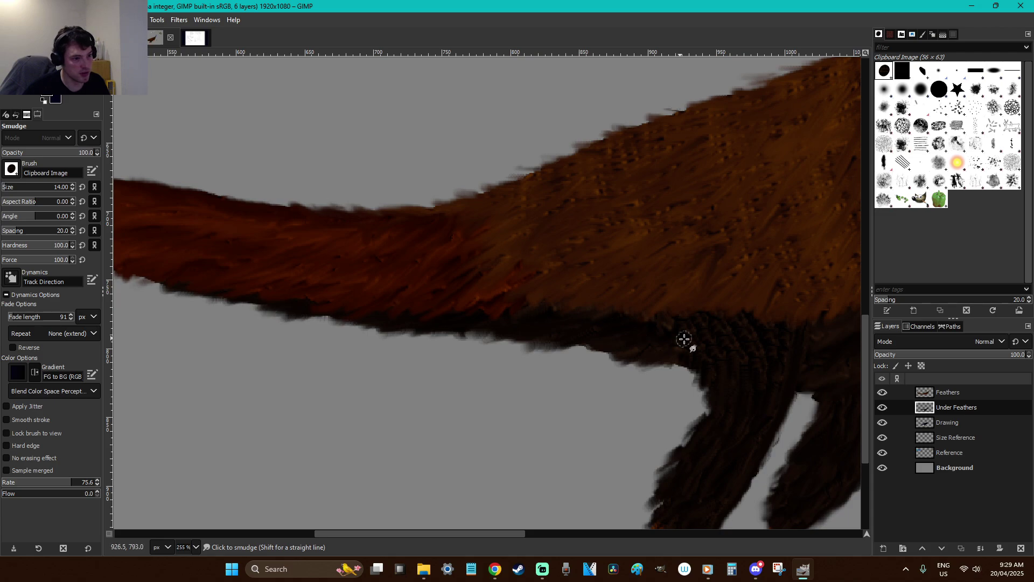
Smudge the knitted texture at the top of the rear hind leg into the belly and tail feathers, and save the image
left_click_drag(515, 534, 559, 535)
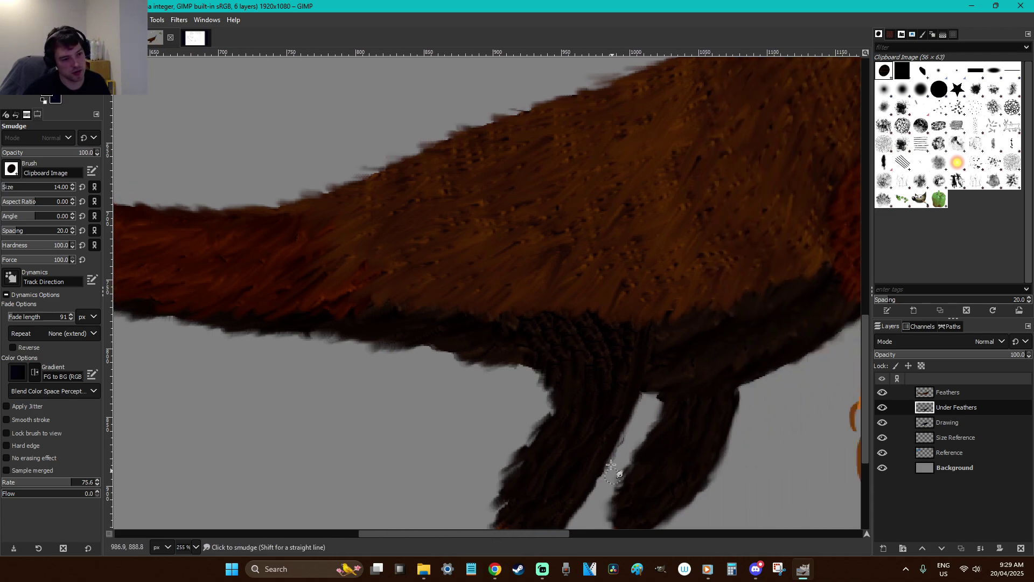
mouse_move(528, 376)
left_mouse_down()
mouse_move(585, 357)
mouse_move(589, 370)
mouse_move(635, 338)
left_mouse_up()
mouse_move(529, 322)
left_mouse_down()
mouse_move(539, 357)
mouse_move(591, 322)
mouse_move(622, 323)
mouse_move(636, 344)
mouse_move(582, 321)
mouse_move(601, 323)
mouse_move(623, 347)
mouse_move(624, 365)
mouse_move(596, 397)
left_mouse_up()
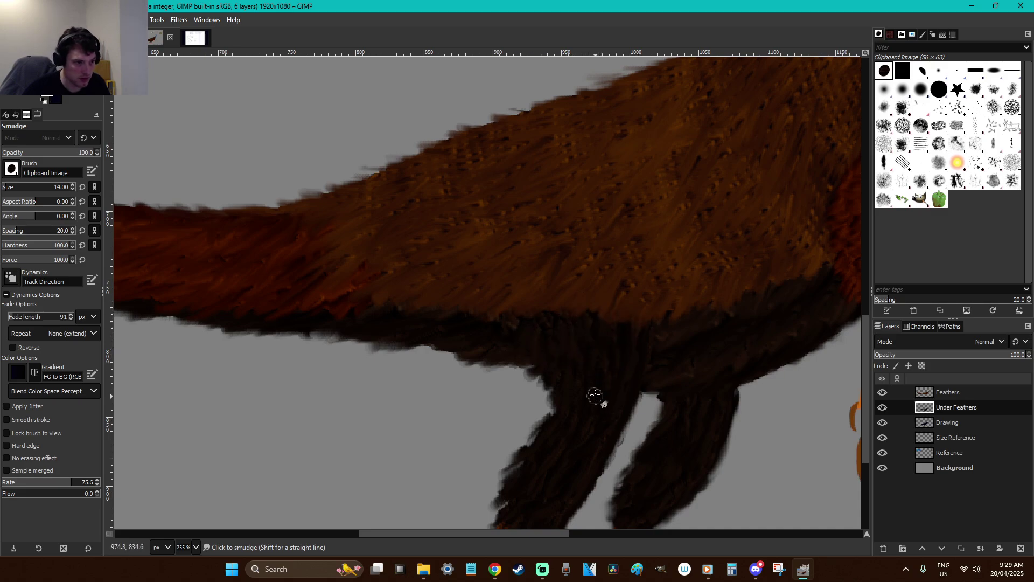
mouse_move(496, 320)
left_mouse_down()
mouse_move(577, 298)
mouse_move(609, 353)
mouse_move(589, 464)
left_mouse_up()
scroll(607, 394, "down", 4)
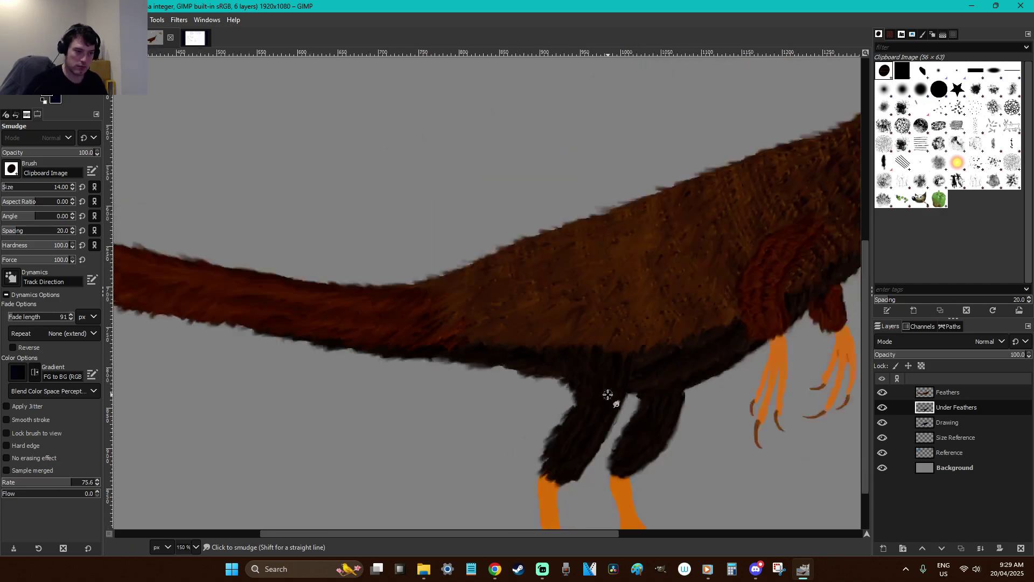
key("ctrl+s")
Select the Feathers layer, lower its opacity to 51.4 to check the far arm underneath, and restore it to 100
key("z")
left_click_drag(574, 441, 486, 372)
key("s")
mouse_move(499, 332)
left_mouse_down()
mouse_move(500, 303)
mouse_move(534, 296)
left_mouse_up()
scroll(532, 525, "right", 10)
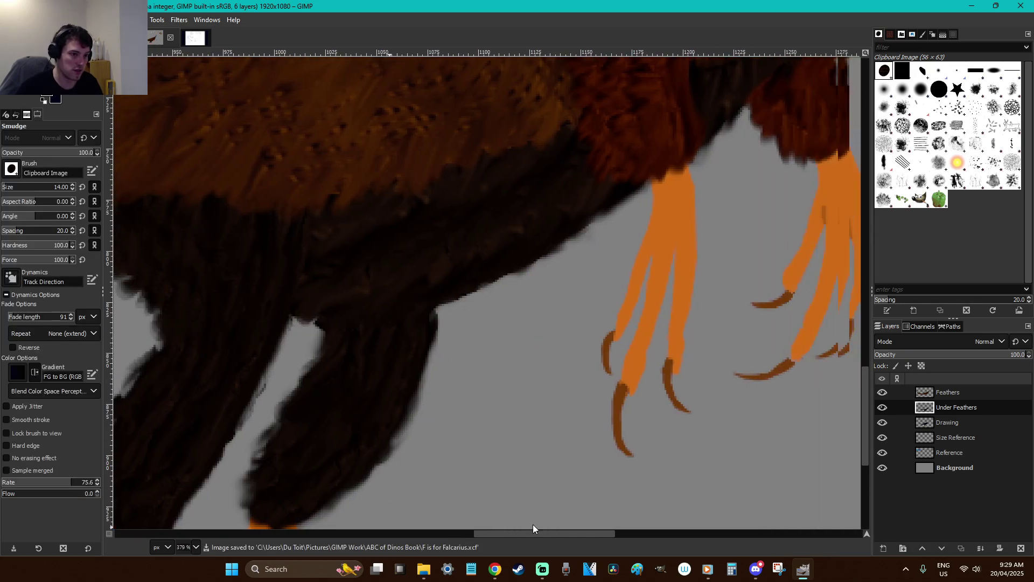
scroll(581, 471, "up", 5)
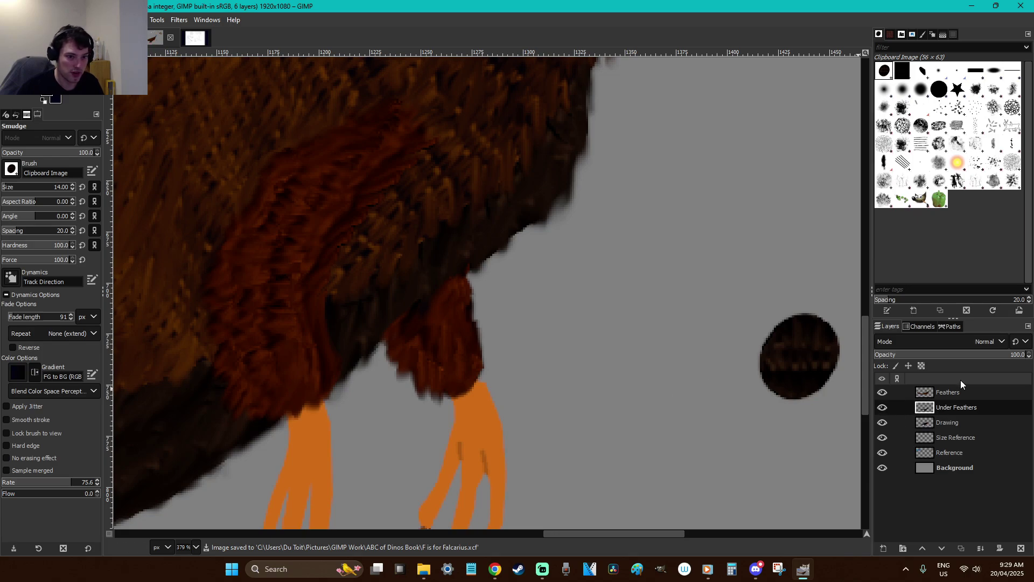
left_click(958, 393)
left_click(952, 355)
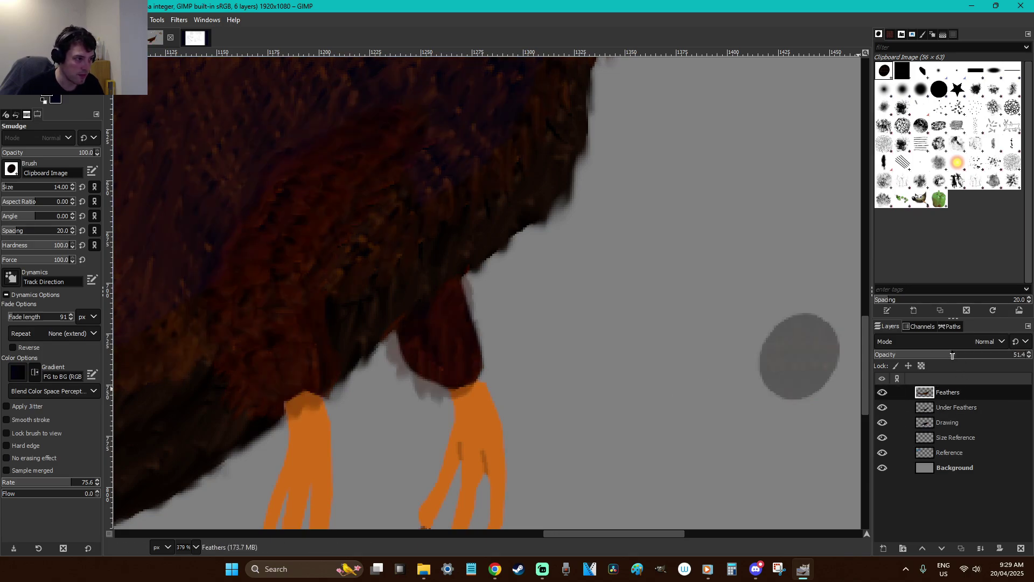
left_click_drag(953, 357, 1026, 355)
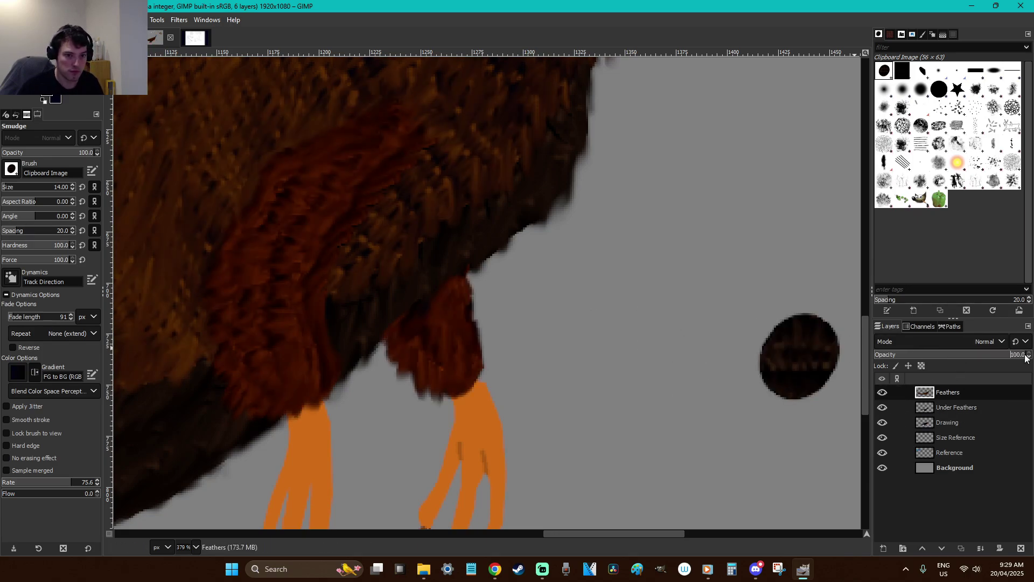
Choose the 2. Hardness 075 brush at size 9 and trim the top of the far arm's red feathers with the Eraser
left_click(920, 89)
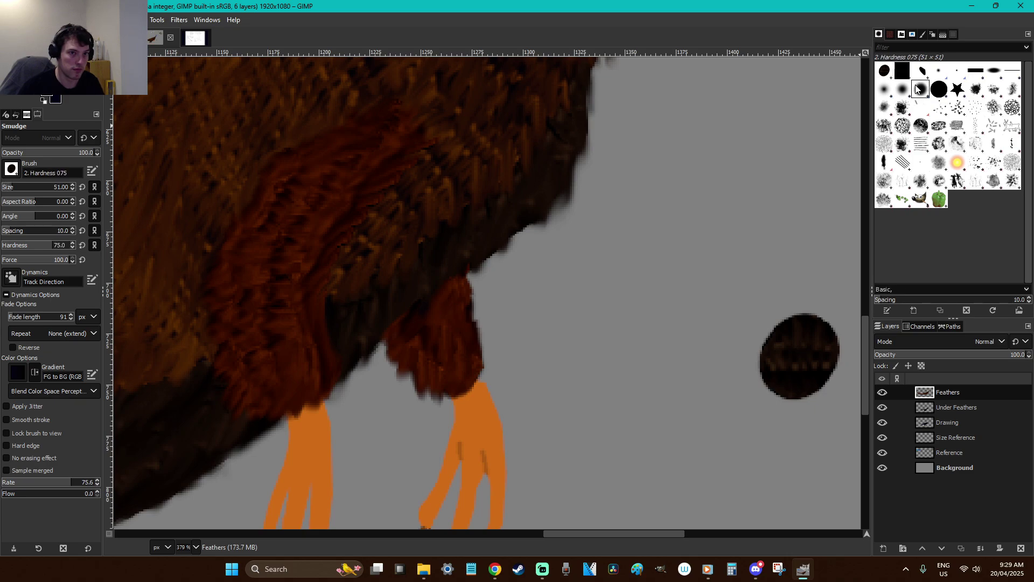
left_click(5, 190)
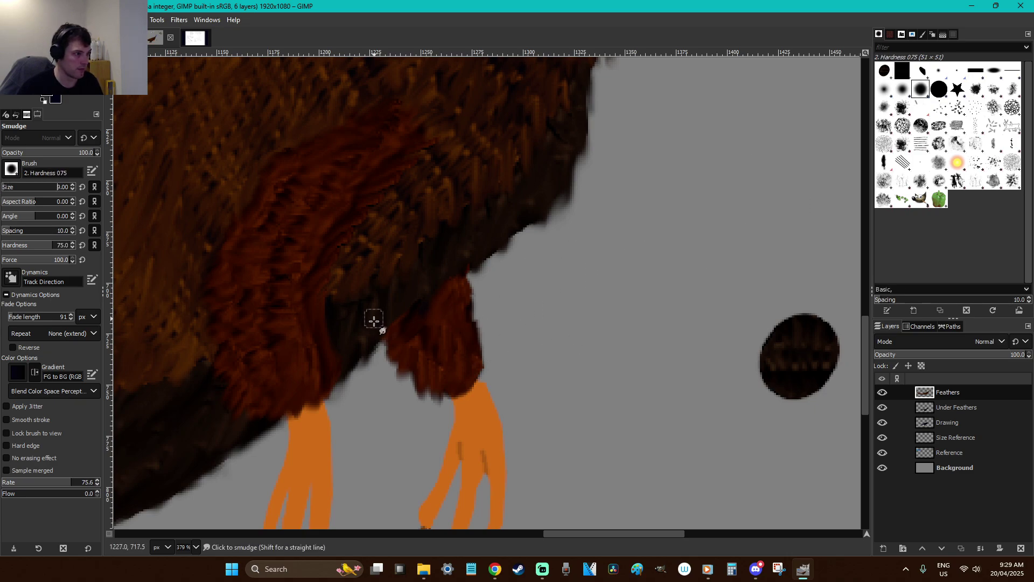
mouse_move(381, 337)
left_mouse_down()
mouse_move(470, 271)
mouse_move(444, 282)
left_mouse_up()
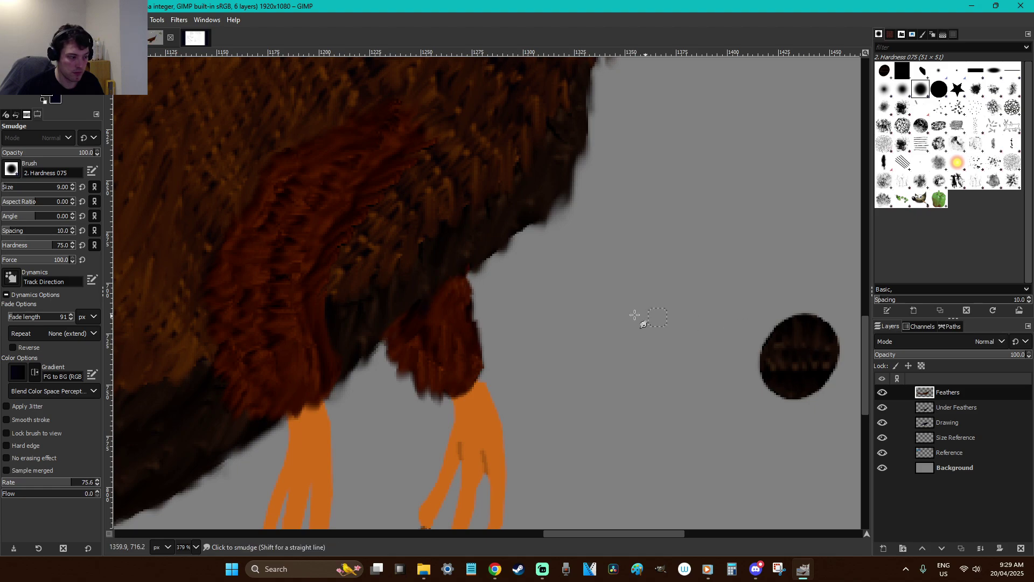
key("shift+e")
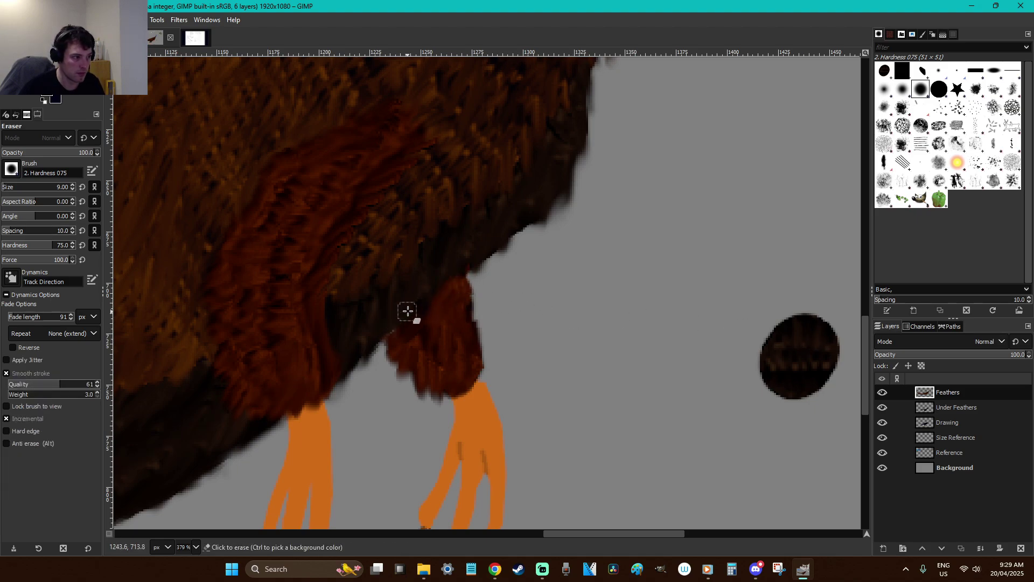
left_click_drag(455, 288, 470, 277)
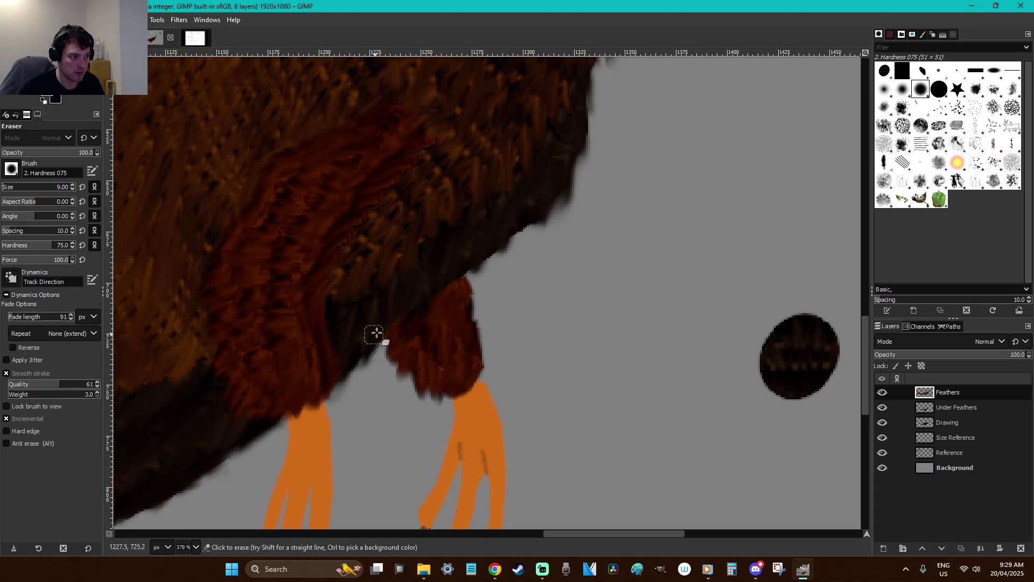
Smudge the dark belly edge on the Under Feathers layer where it meets the top of the far arm
left_click(954, 407)
key("s")
mouse_move(445, 279)
left_mouse_down()
mouse_move(472, 255)
mouse_move(447, 276)
mouse_move(423, 315)
left_mouse_up()
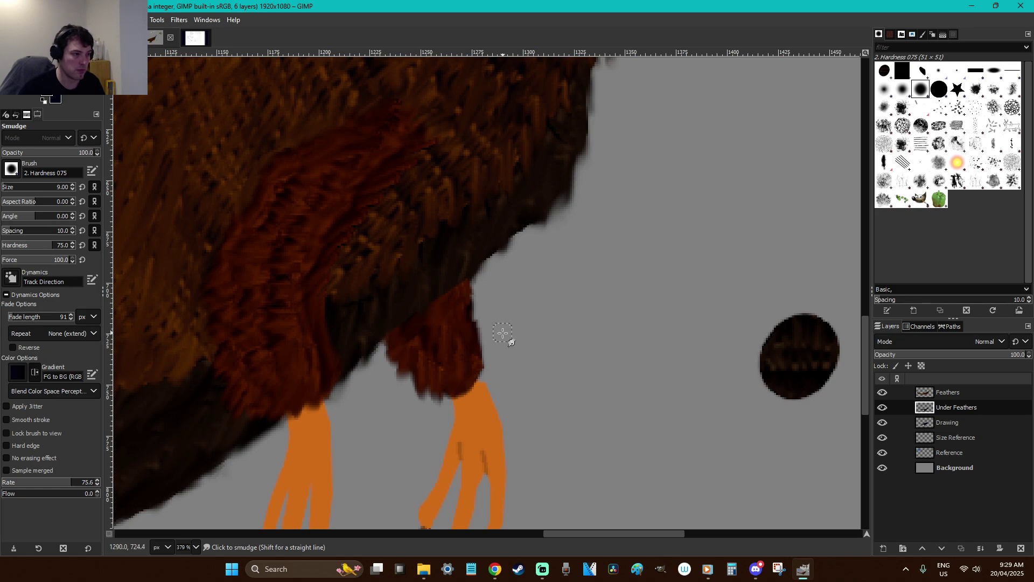
Erase the upper edge of the far arm's red feathers on the Feathers layer, using an eraser hardness of 0
left_click(945, 393)
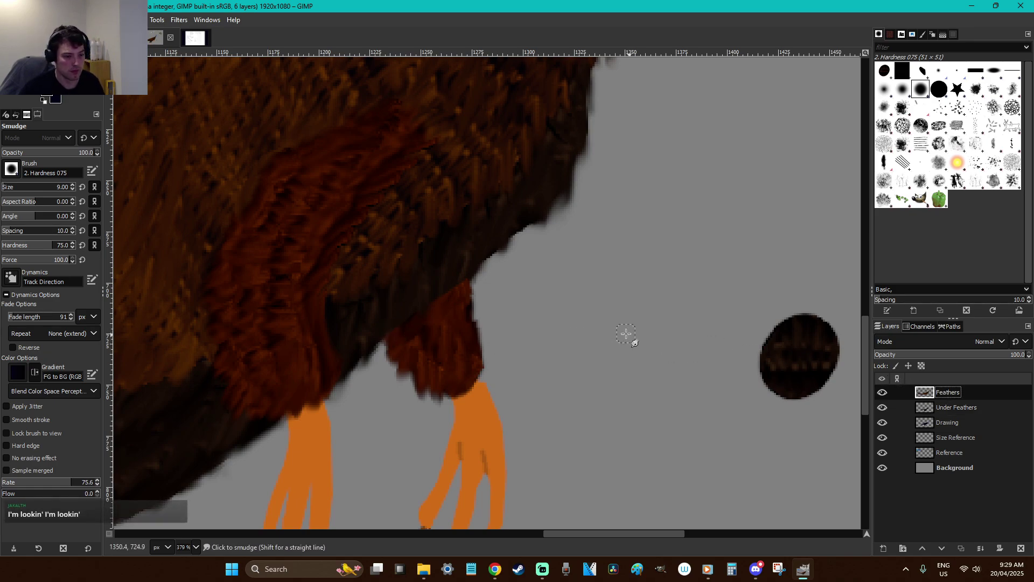
key("shift+e")
left_click_drag(443, 299, 457, 290)
key("ctrl+z")
left_click_drag(21, 245, 2, 245)
mouse_move(463, 285)
left_mouse_down()
mouse_move(398, 330)
mouse_move(462, 279)
mouse_move(445, 293)
left_mouse_up()
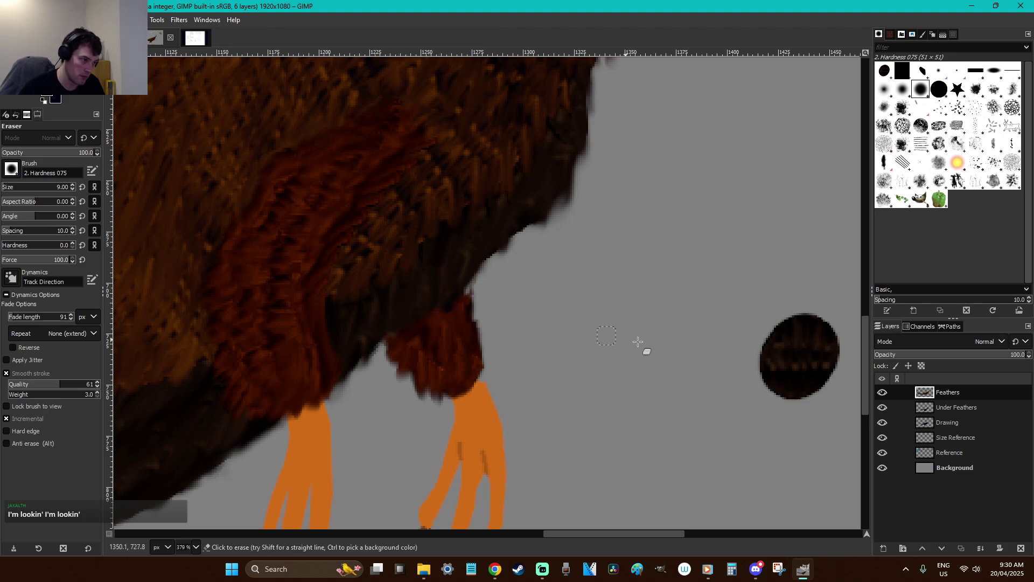
Erase the stray feather fringe along the edges of both hind legs on the Under Feathers layer
key("r")
scroll(575, 327, "down", 5, "ctrl")
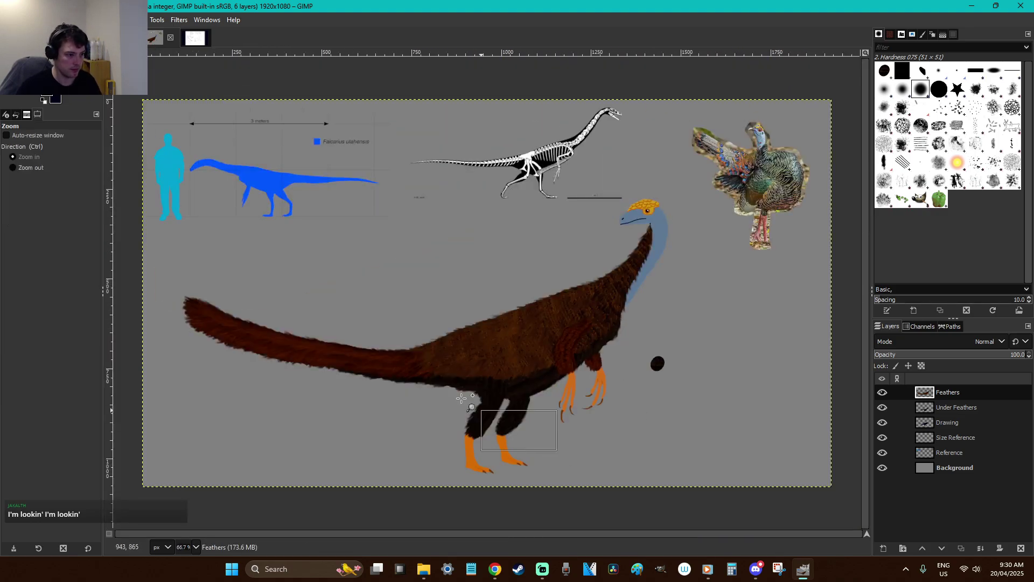
scroll(567, 439, "up", 4, "ctrl")
key("shift+e")
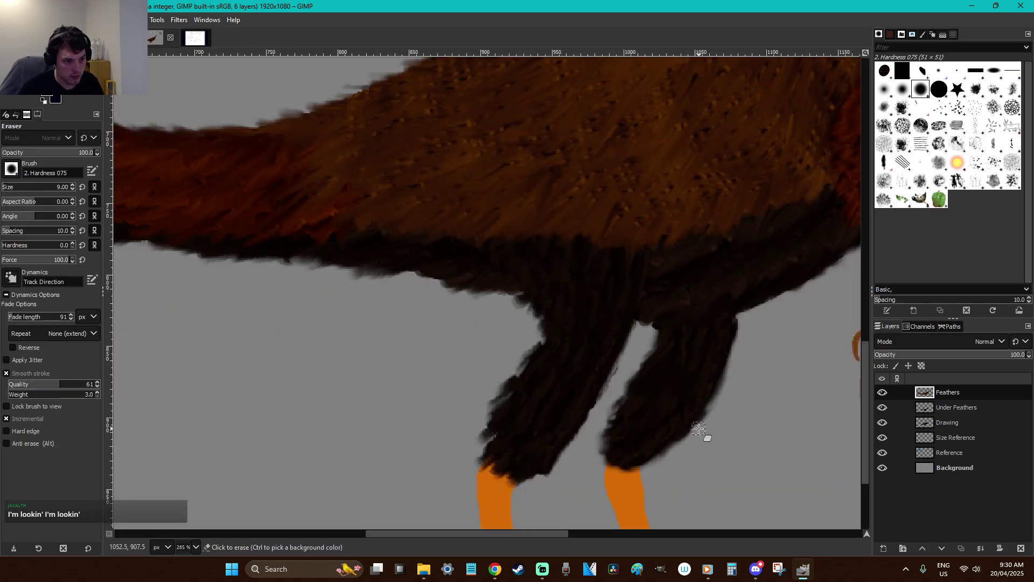
left_click(940, 407)
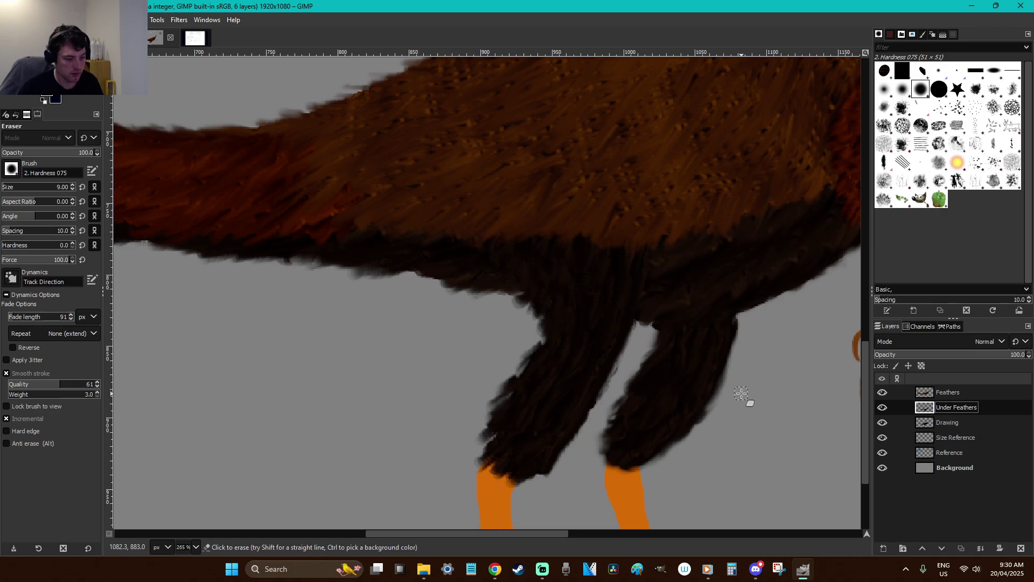
left_click_drag(708, 414, 665, 468)
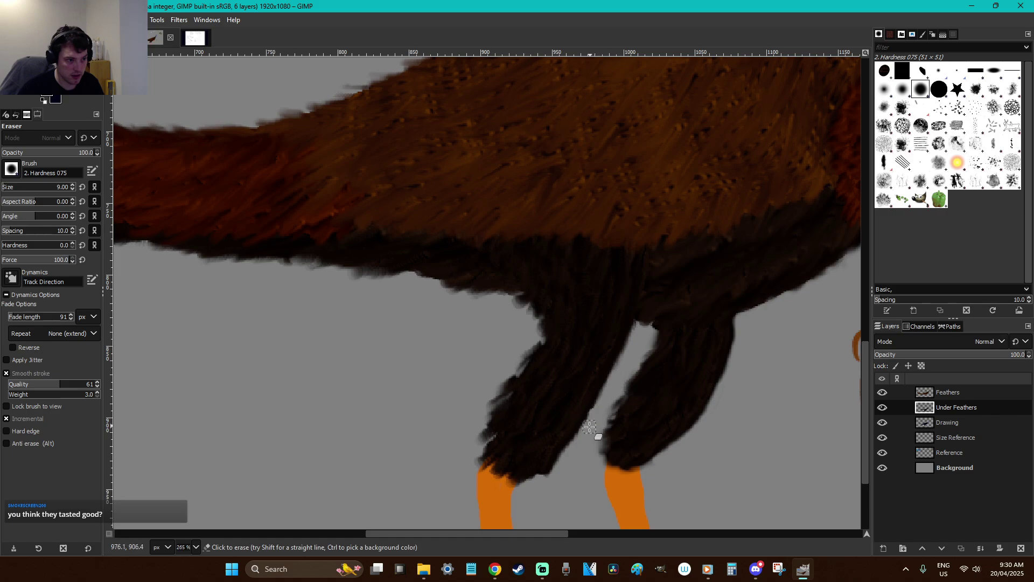
mouse_move(558, 464)
left_mouse_down()
mouse_move(537, 484)
mouse_move(587, 433)
left_mouse_up()
Save the Falcarius image
key("r")
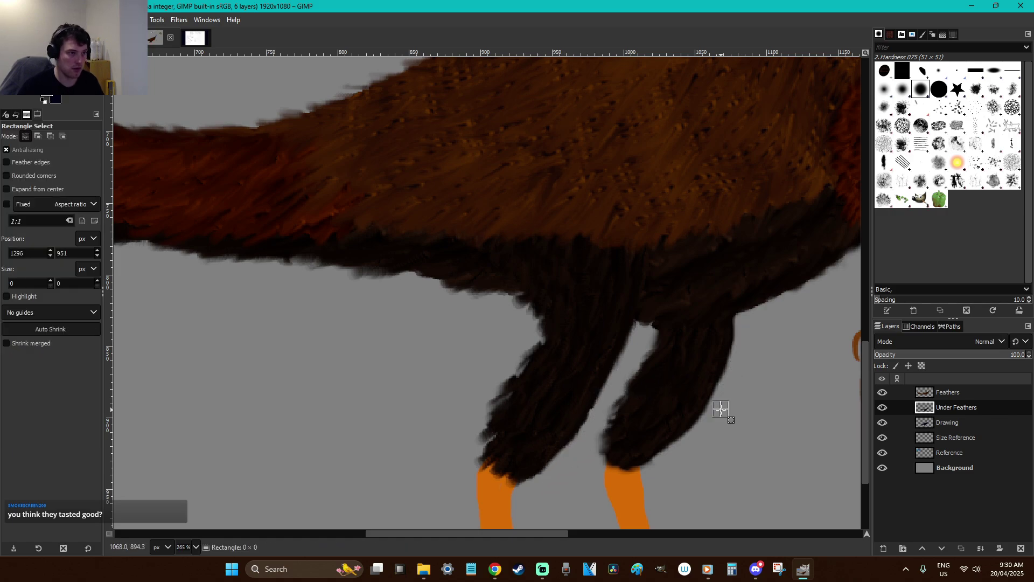
key("ctrl+shift+j")
key("ctrl+s")
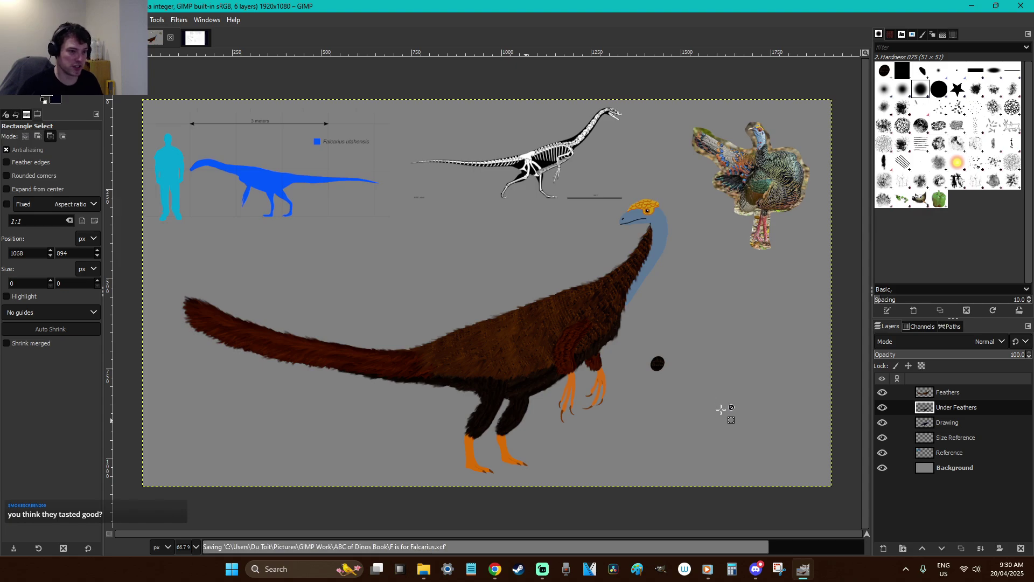
left_click(882, 393)
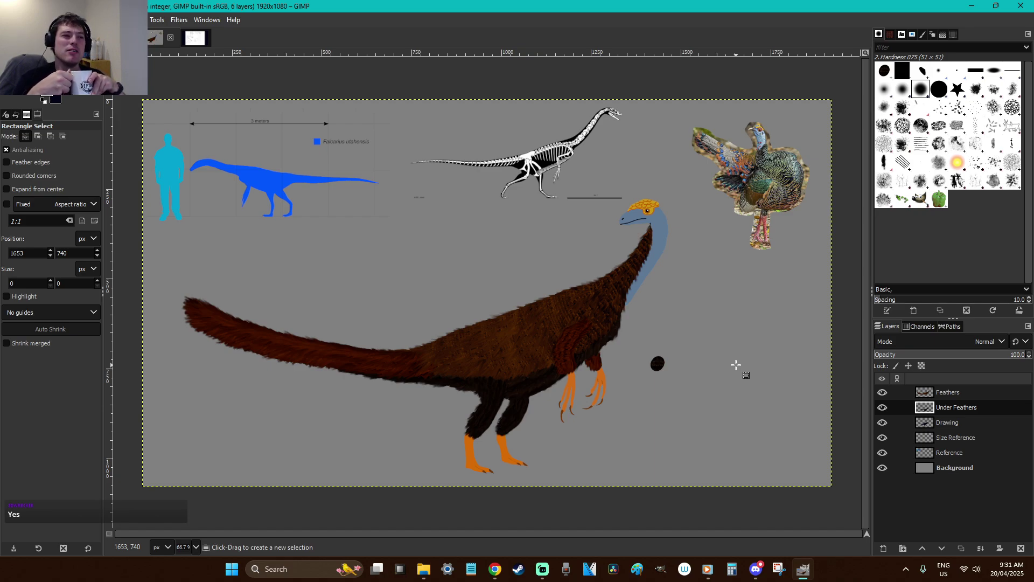
key("ctrl+s")
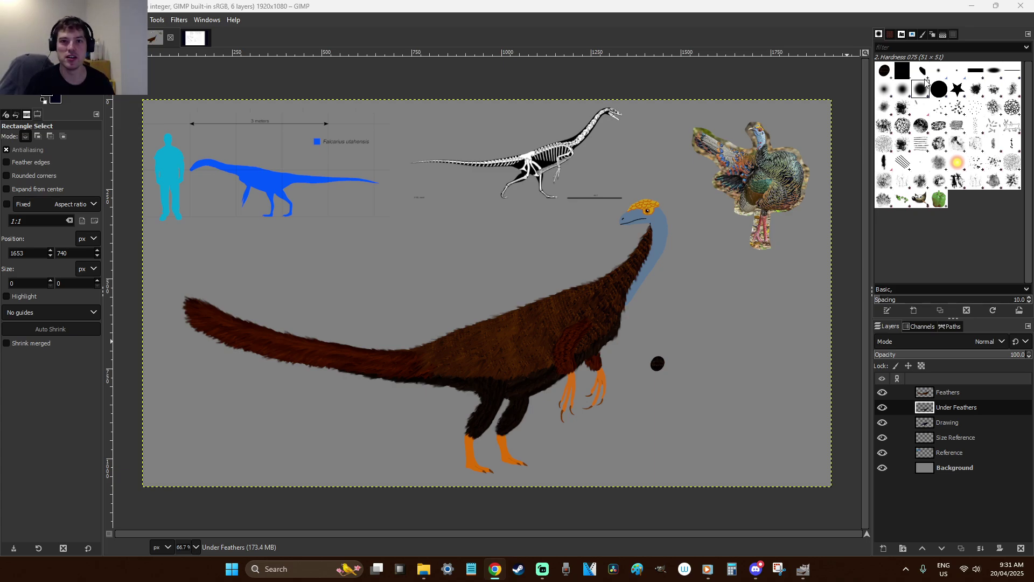
left_click(682, 4)
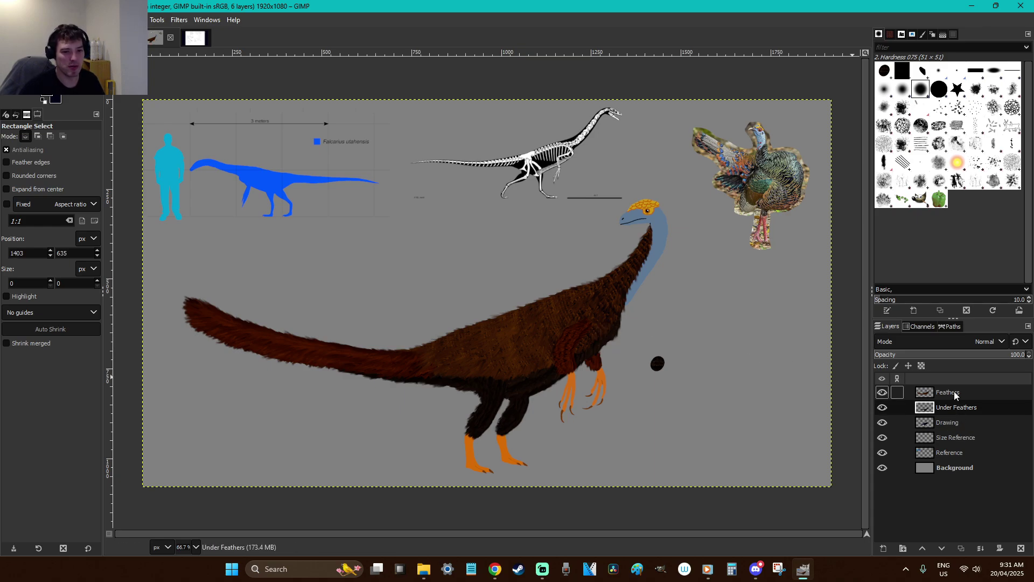
Select the Drawing layer and switch to the Paintbrush with the Cell 02 texture brush
left_click(897, 424)
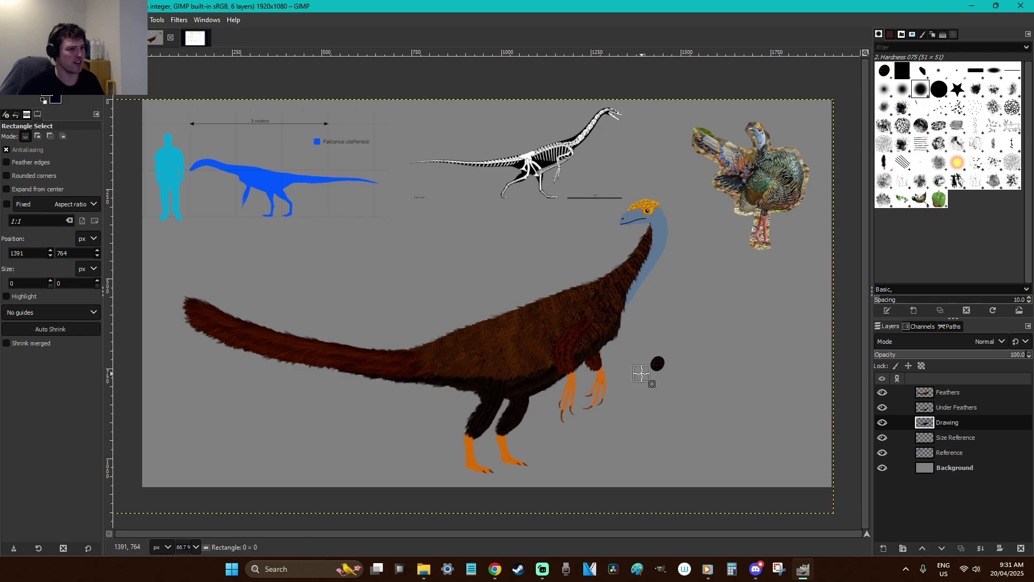
left_click(1009, 109)
key("p")
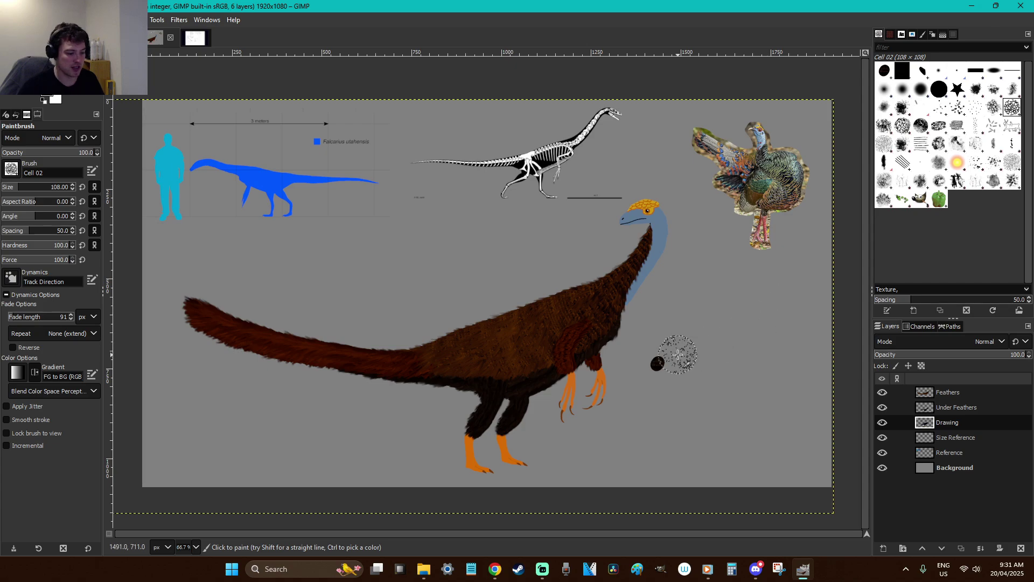
Select everything on the Drawing layer, cut it, and paste it back as a floating selection
key("r")
key("ctrl+a")
key("ctrl+x")
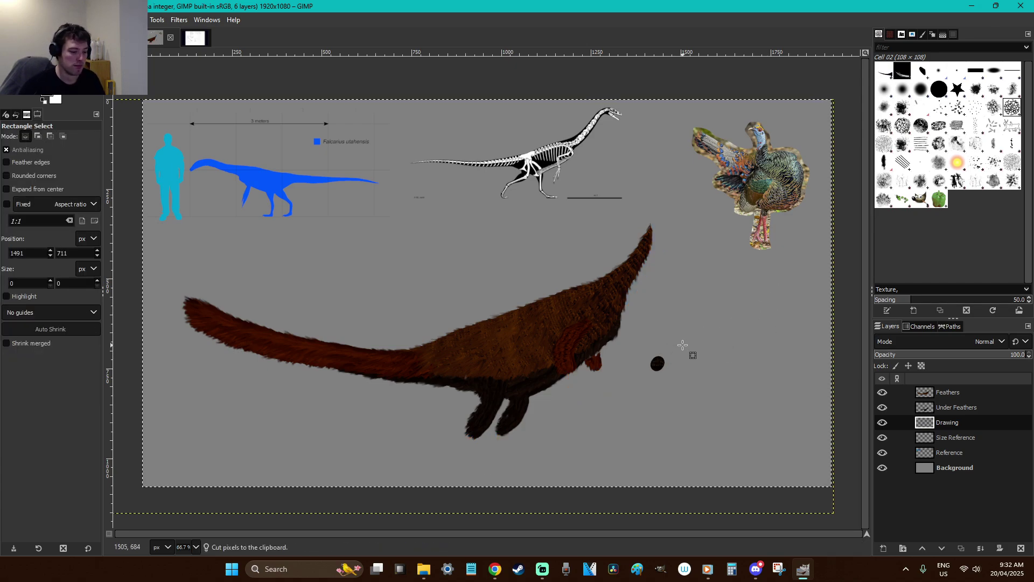
key("ctrl+v")
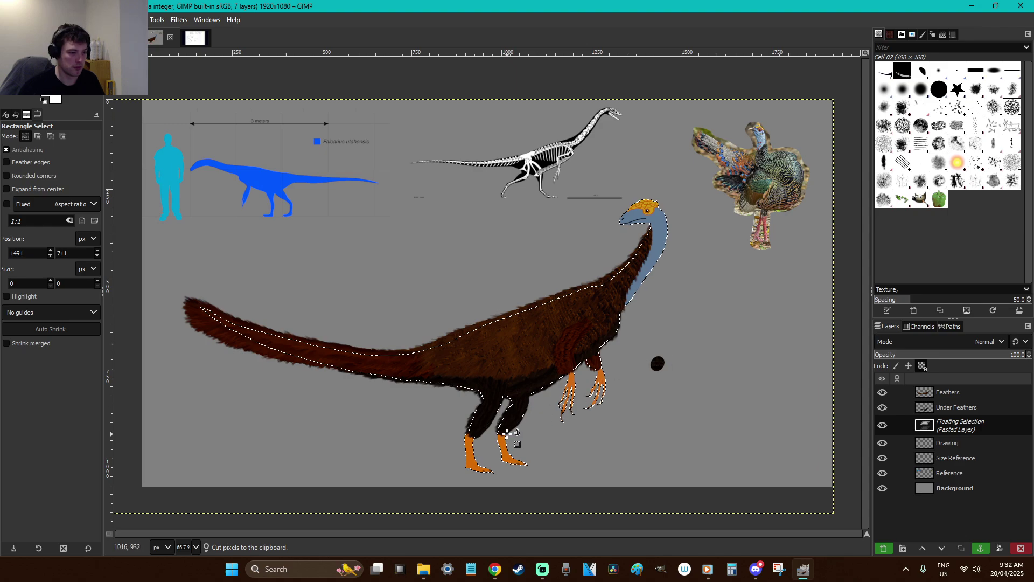
Set up the Cell 02 Paintbrush for the lower legs with opacity 25.6, size 19 and spacing 100
key("z")
left_click_drag(549, 479, 467, 422)
key("p")
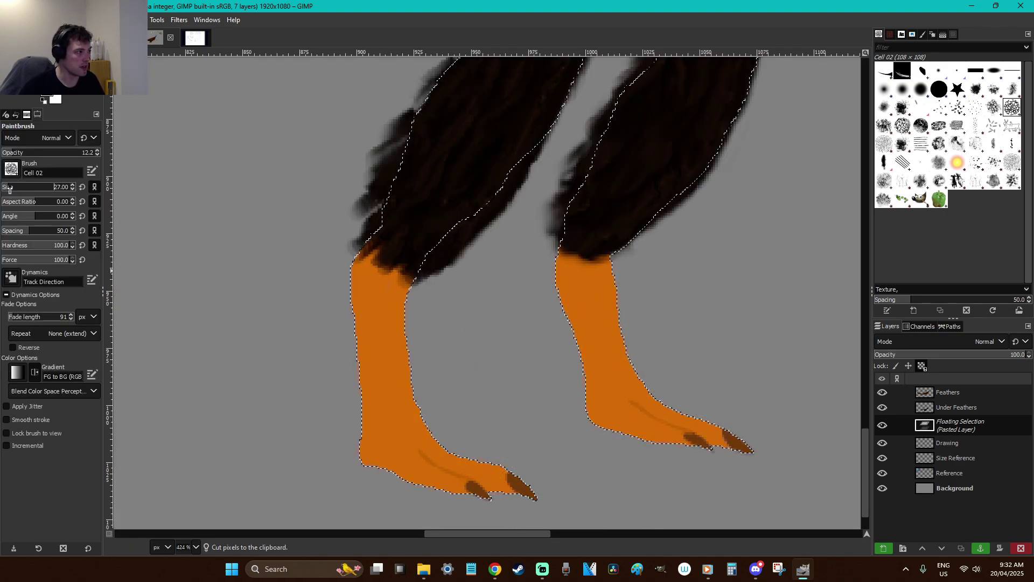
left_click_drag(21, 155, 34, 156)
scroll(10, 191, "down", 5)
scroll(10, 191, "down", 3)
left_click(59, 231)
Try stamping the Cell 02 texture along the left leg and foot, raising the brush opacity to 47.7
left_click_drag(368, 289, 390, 367)
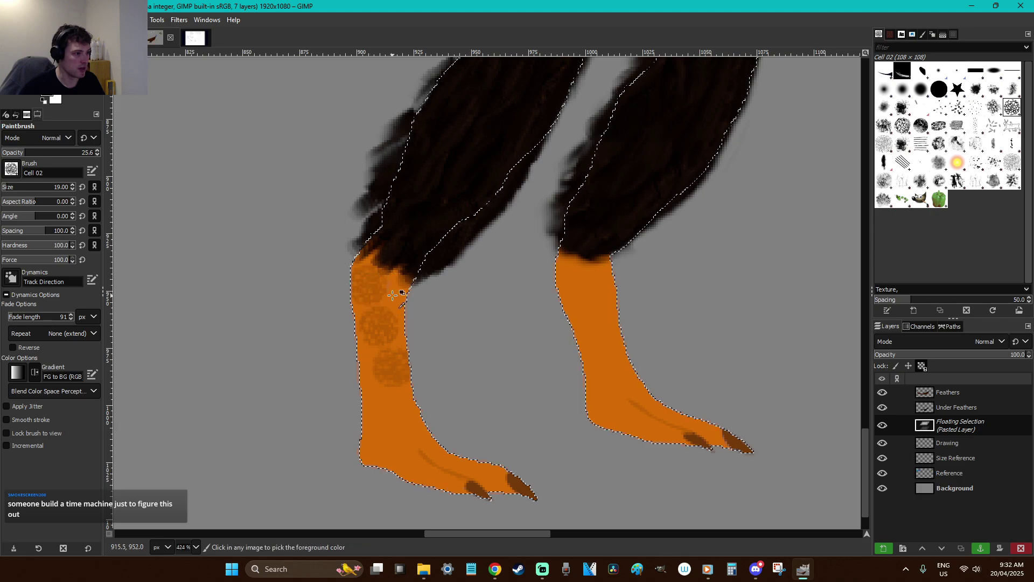
key("ctrl+z")
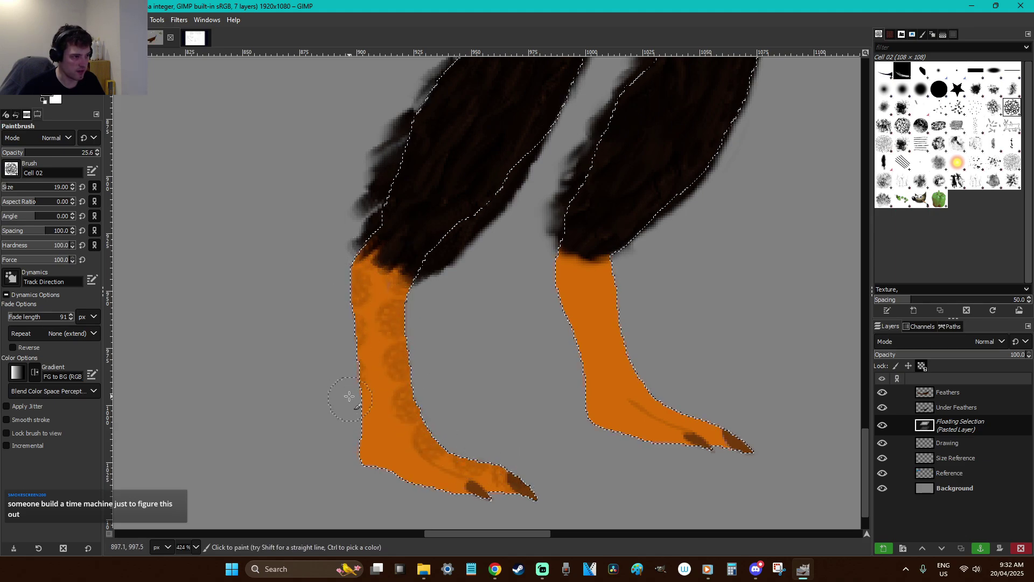
key("ctrl+z")
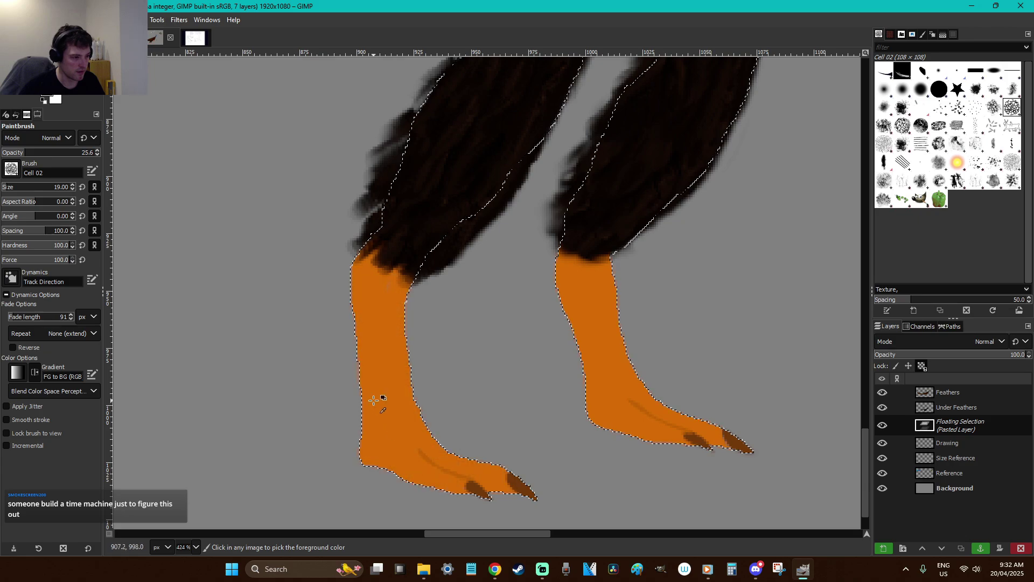
left_click(48, 152)
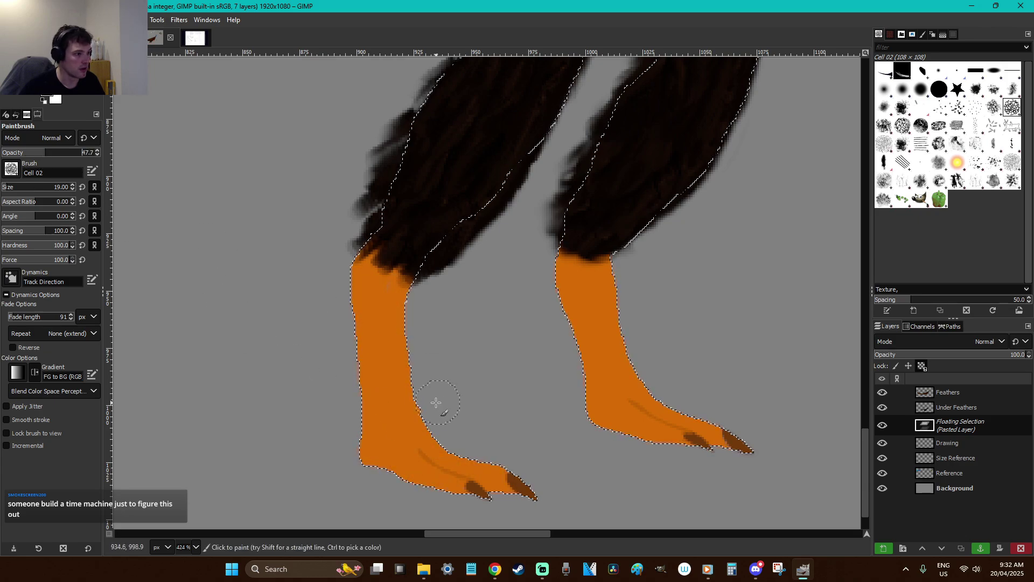
key("ctrl+z")
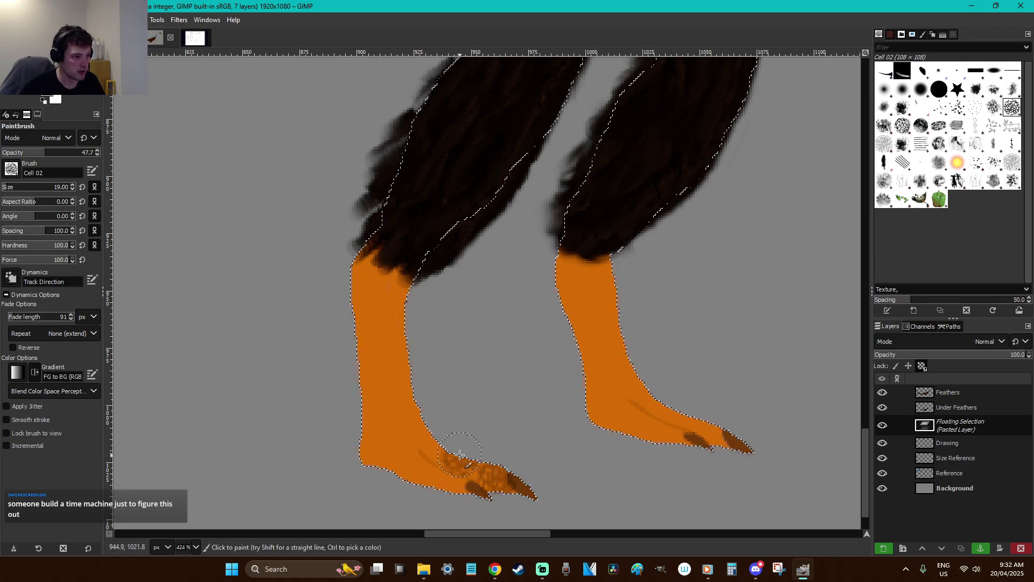
key("ctrl+z")
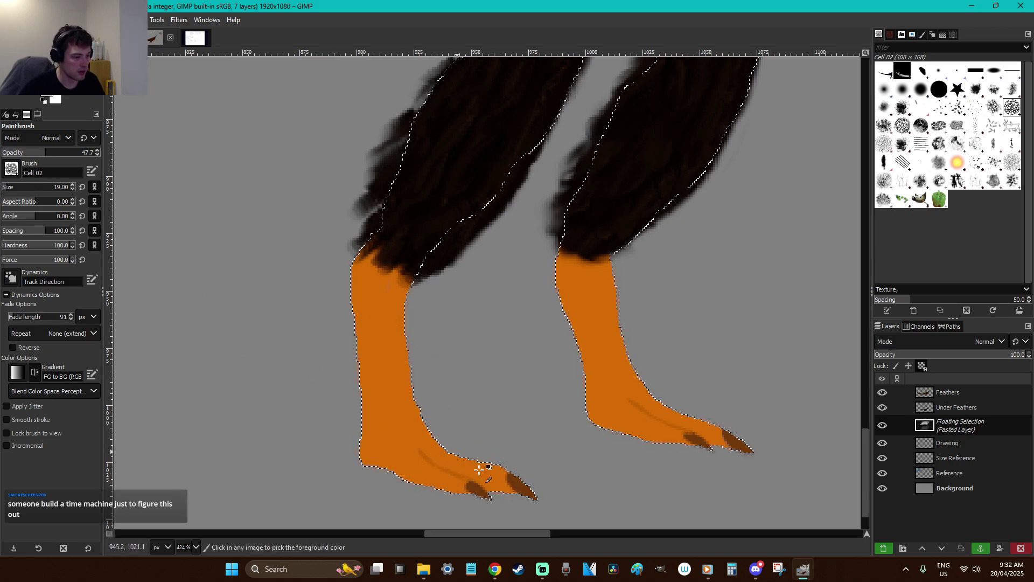
Anchor the floating selection to the Drawing layer and fuzzy-select the orange skin of the left leg
key("r")
left_click(487, 418)
key("p")
key("ctrl+z")
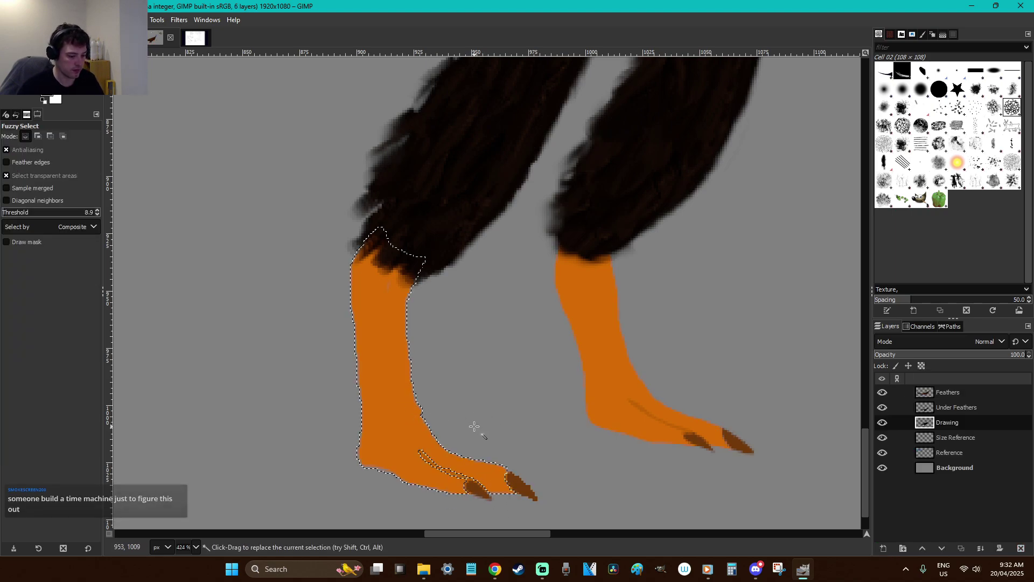
Try to paint Cell 02 texture strokes over the selected left foot and shin
left_click_drag(485, 475, 433, 446)
mouse_move(411, 403)
left_mouse_down()
mouse_move(415, 254)
mouse_move(391, 247)
mouse_move(369, 253)
mouse_move(350, 310)
mouse_move(358, 436)
mouse_move(438, 491)
left_mouse_up()
mouse_move(386, 428)
left_mouse_down()
mouse_move(378, 328)
mouse_move(409, 253)
left_mouse_up()
key("ctrl+z")
key("ctrl+z")
key("ctrl+z")
key("ctrl+z")
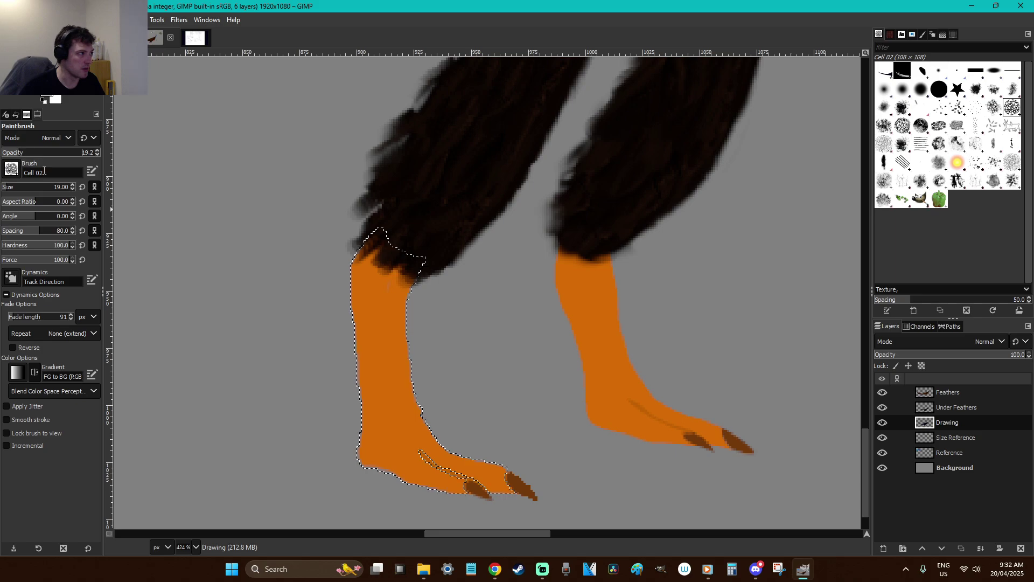
Paint the Cell 02 texture over the selected left leg and foot at opacity 19.2, size 19 and spacing 80
mouse_move(411, 282)
left_mouse_down()
mouse_move(379, 243)
mouse_move(351, 351)
left_mouse_up()
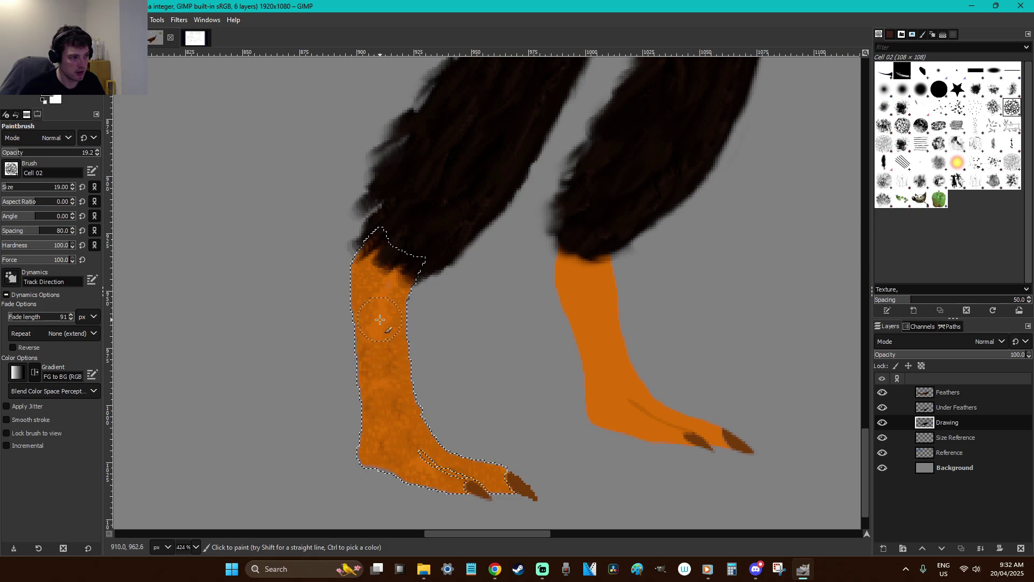
key("r")
left_click(524, 410)
key("ctrl+z")
key("p")
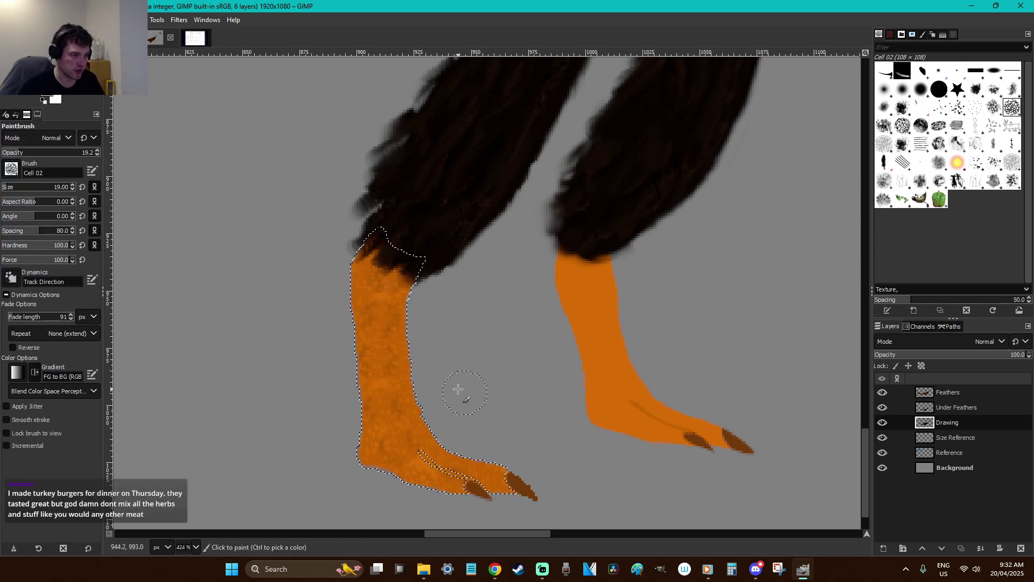
Try darker Cell 02 texture dabs on the left shin and undo them
left_click(402, 414)
left_click(403, 363)
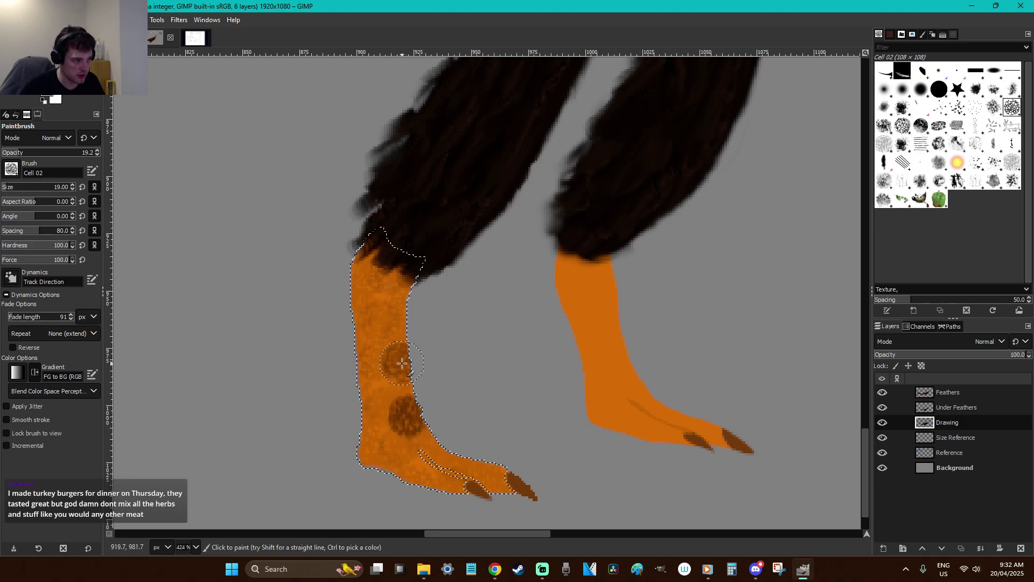
key("ctrl+z")
key("ctrl+z")
key("ctrl+z")
key("ctrl+z")
key("ctrl+z")
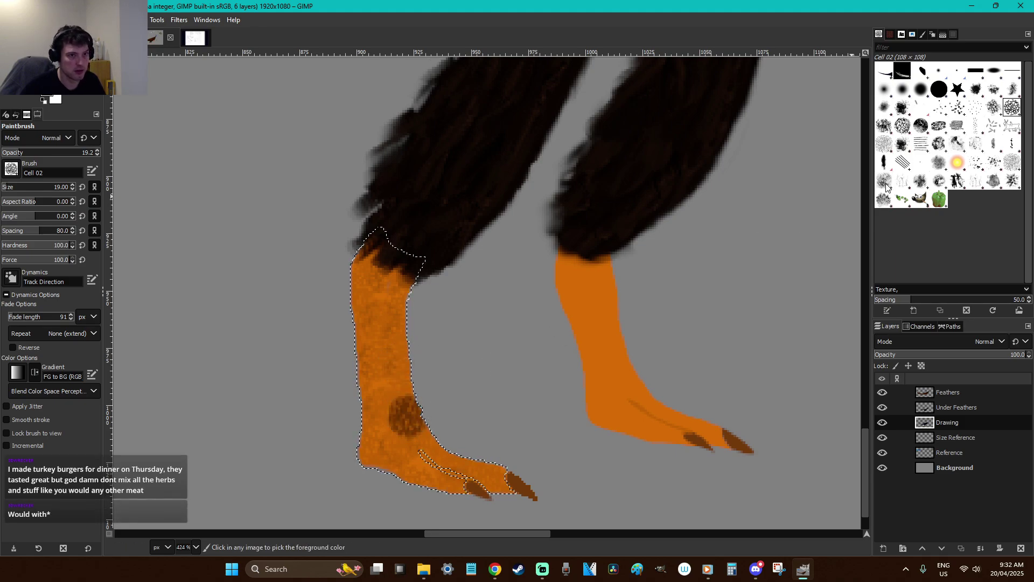
key("ctrl+z")
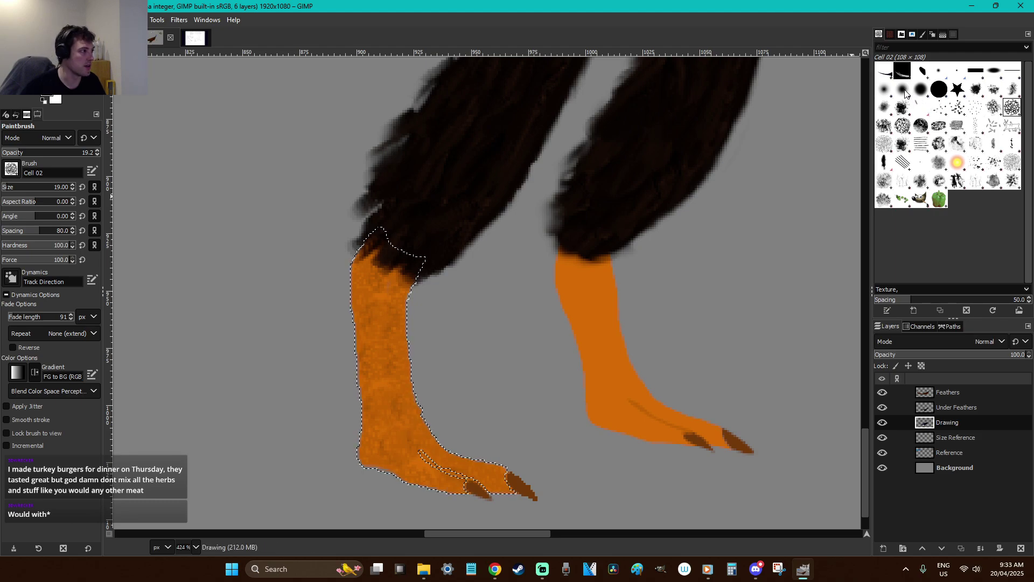
Fuzzy-select the right leg's orange skin, paint the Cell 02 texture over it, and clear the selection
key("u")
left_click(605, 369)
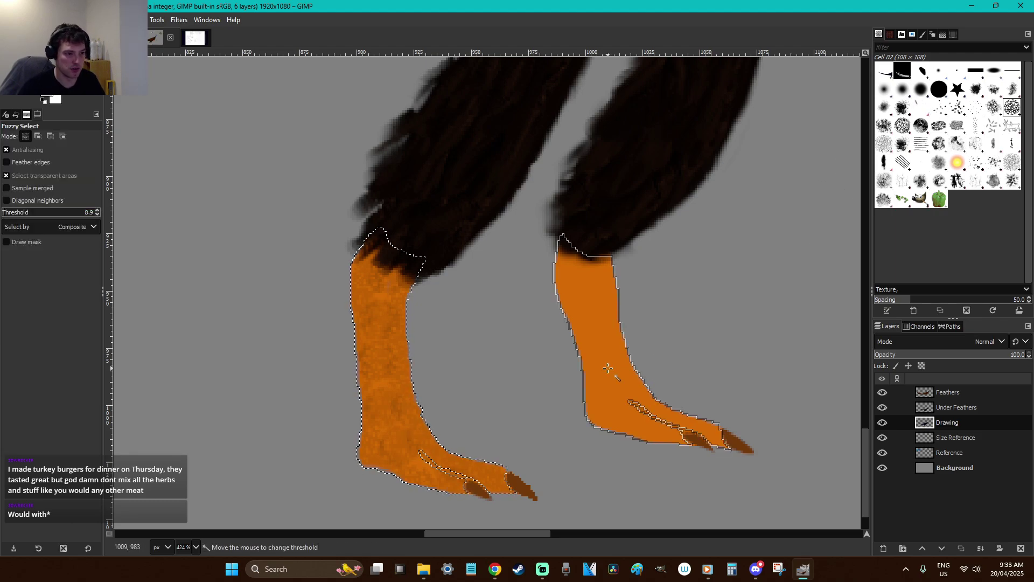
key("p")
mouse_move(679, 447)
left_mouse_down()
mouse_move(627, 426)
mouse_move(603, 389)
mouse_move(588, 422)
left_mouse_up()
mouse_move(704, 438)
left_mouse_down()
mouse_move(612, 422)
mouse_move(589, 397)
mouse_move(560, 257)
mouse_move(611, 246)
mouse_move(626, 346)
mouse_move(676, 408)
mouse_move(761, 456)
mouse_move(592, 378)
mouse_move(611, 393)
mouse_move(602, 357)
mouse_move(635, 407)
mouse_move(595, 331)
mouse_move(589, 272)
left_mouse_up()
left_click_drag(571, 323, 590, 269)
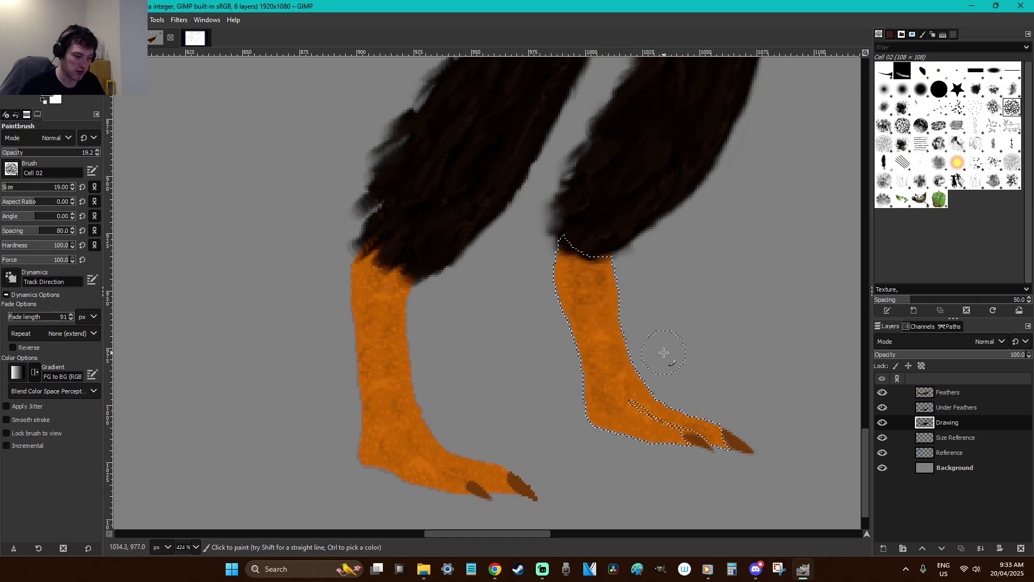
key("r")
left_click(754, 404)
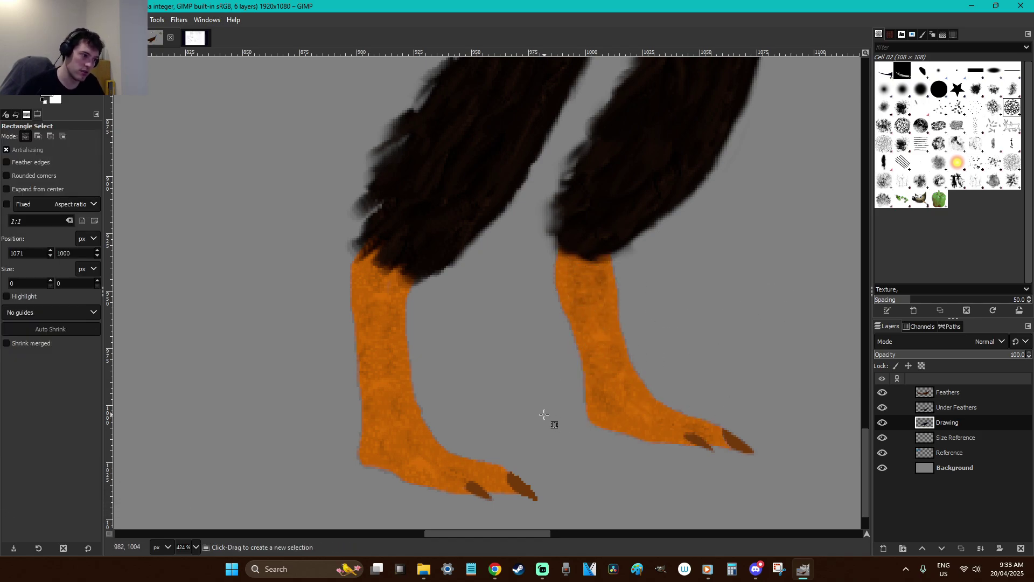
Sample the left foot's claw brown and set the Paintbrush to 2. Hardness 075 with opacity 100 and size 24
key("z")
left_click_drag(546, 507, 427, 436)
key("o")
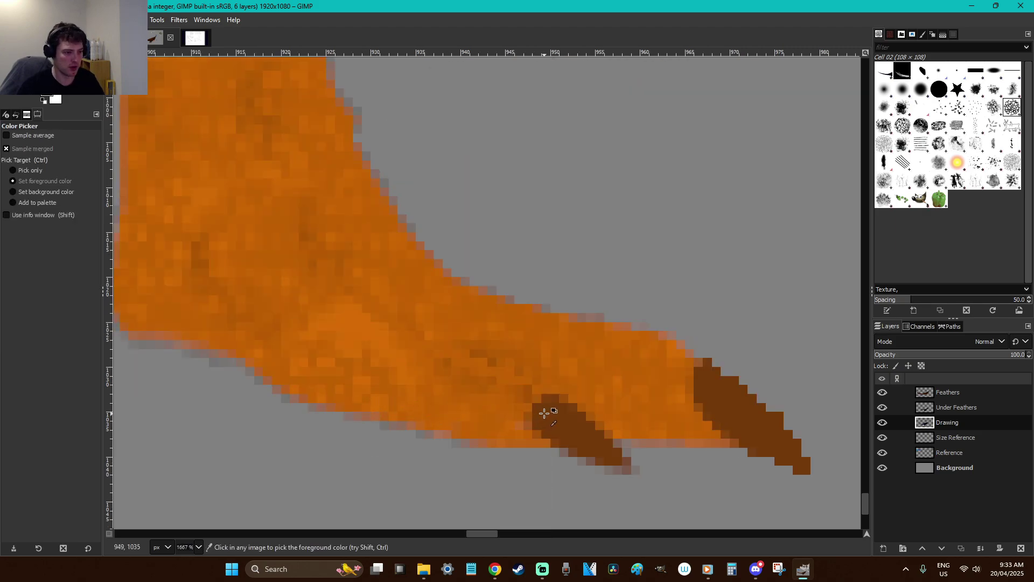
left_click(544, 412)
key("p")
left_click_drag(47, 156, 189, 166)
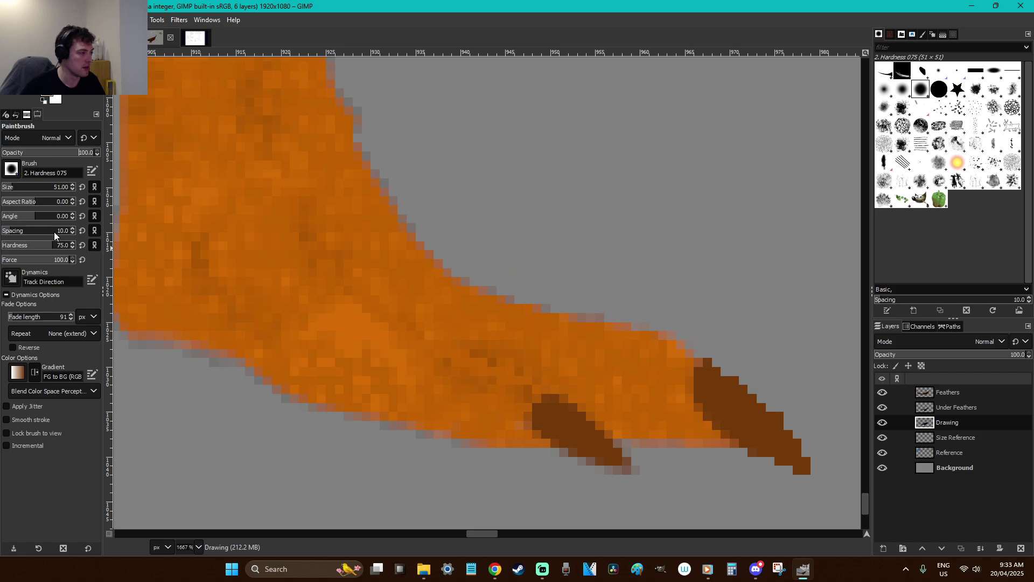
left_click_drag(8, 187, 6, 187)
left_click(482, 362)
key("ctrl+z")
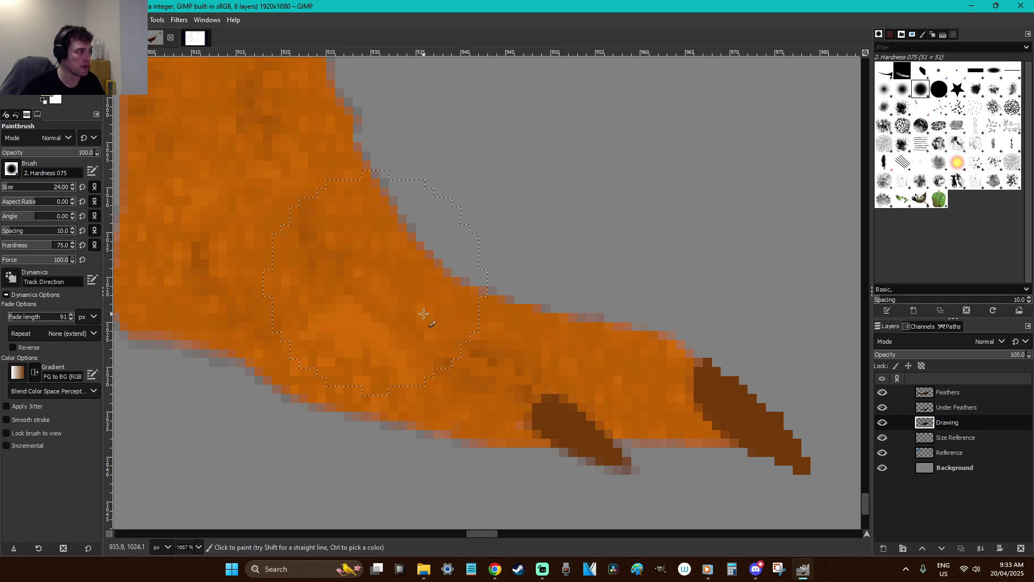
Try to mix a darker foreground colour starting from the sampled claw brown
key("o")
left_click(567, 431)
left_click(52, 100)
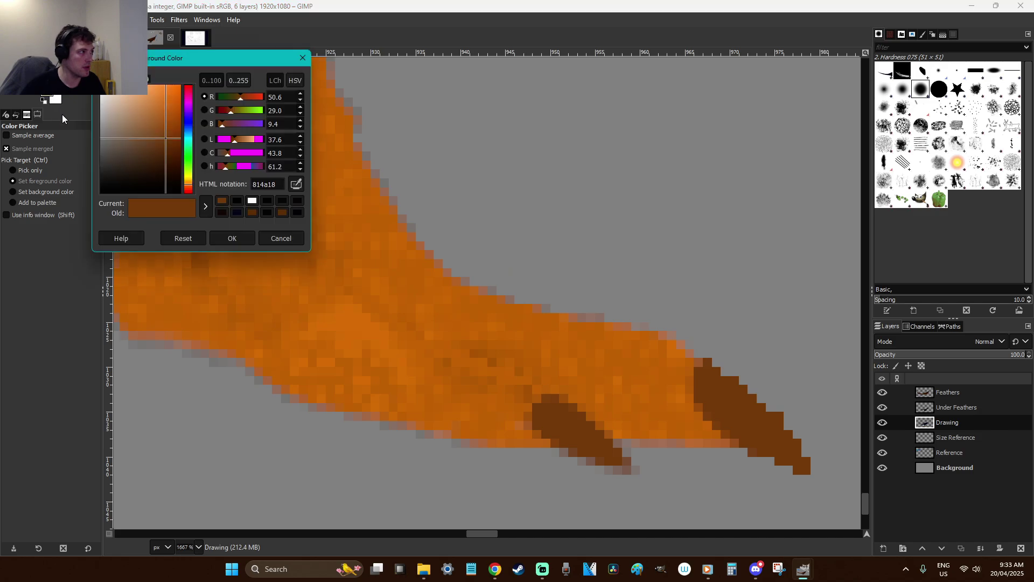
left_click(376, 305)
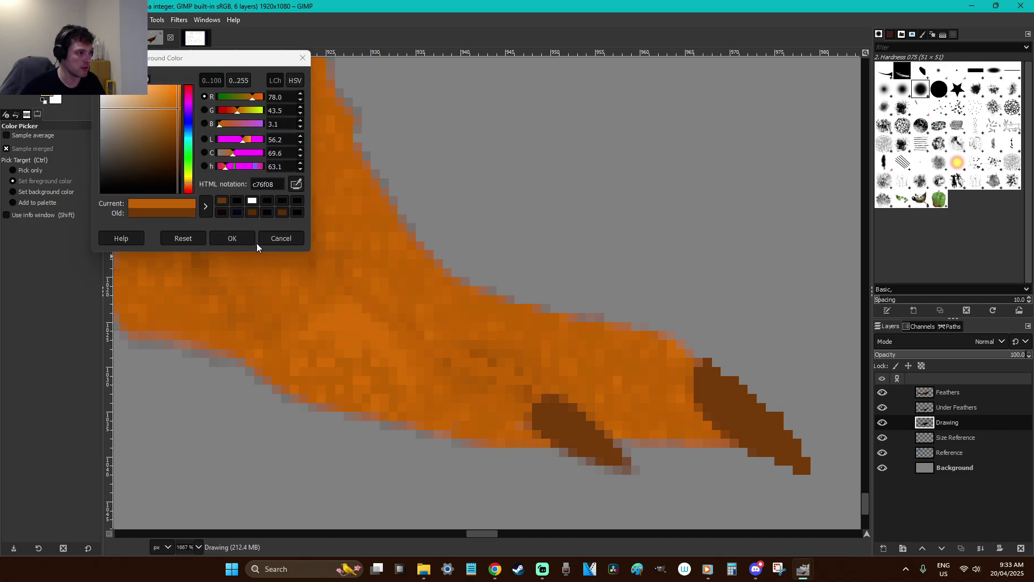
left_click(282, 238)
left_click(45, 99)
left_click(132, 168)
left_click(232, 238)
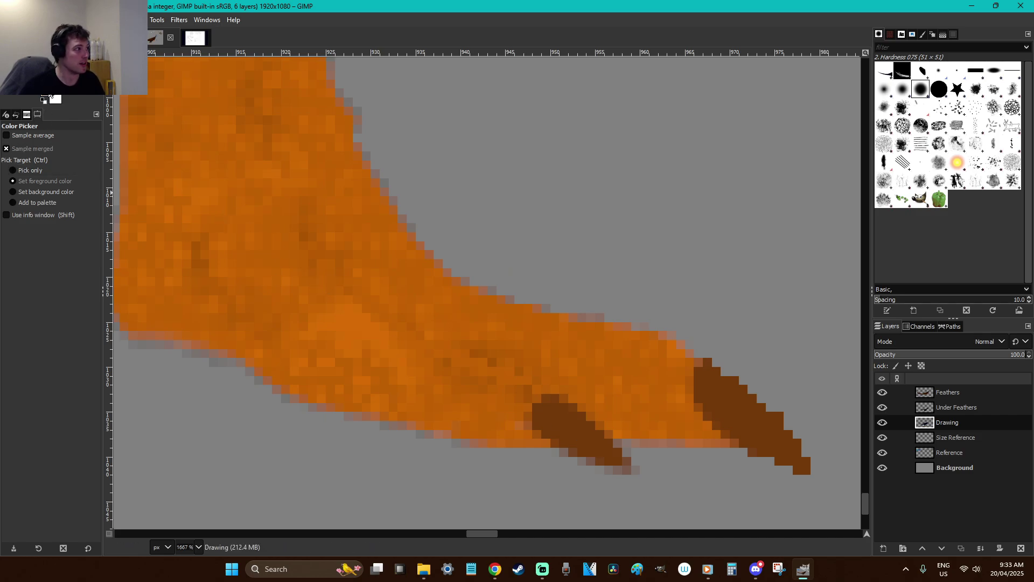
left_click(48, 98)
left_click(281, 237)
Resample the claw's brown and change the foreground to a much darker, less saturated brown
left_click(560, 425)
left_click(52, 98)
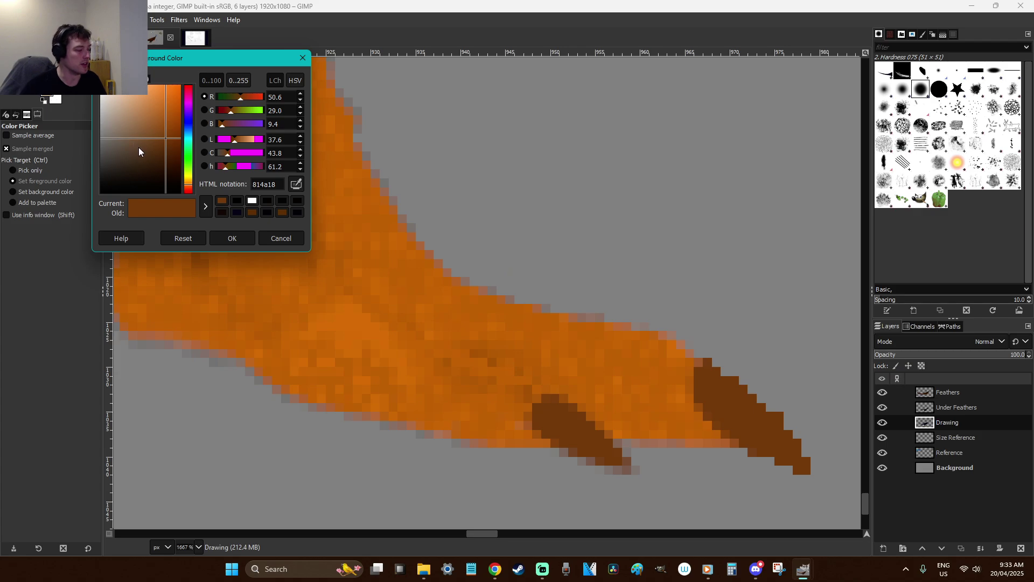
left_click(127, 169)
left_click(224, 239)
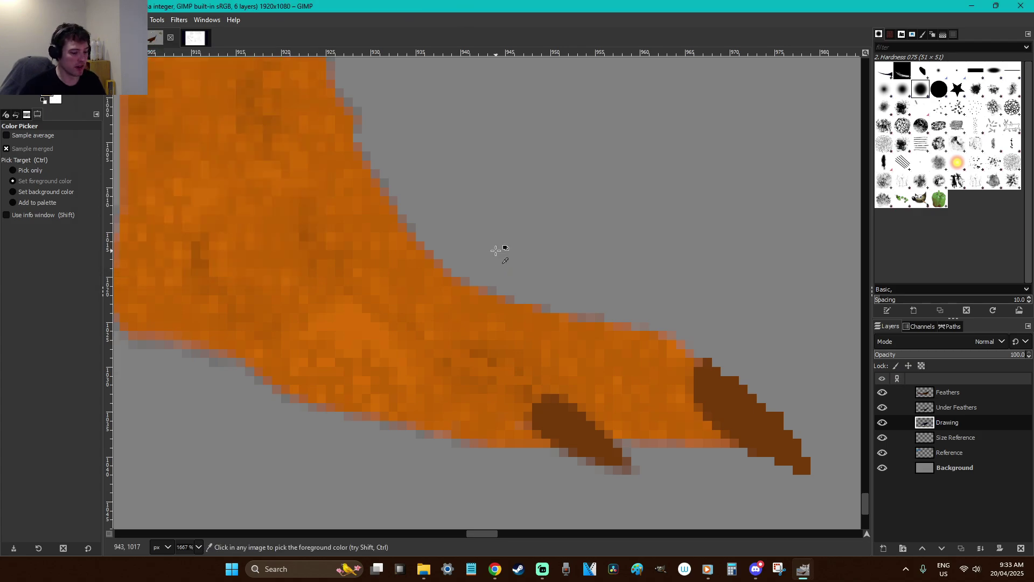
Set the Paintbrush size to 3
key("p")
left_click(44, 188)
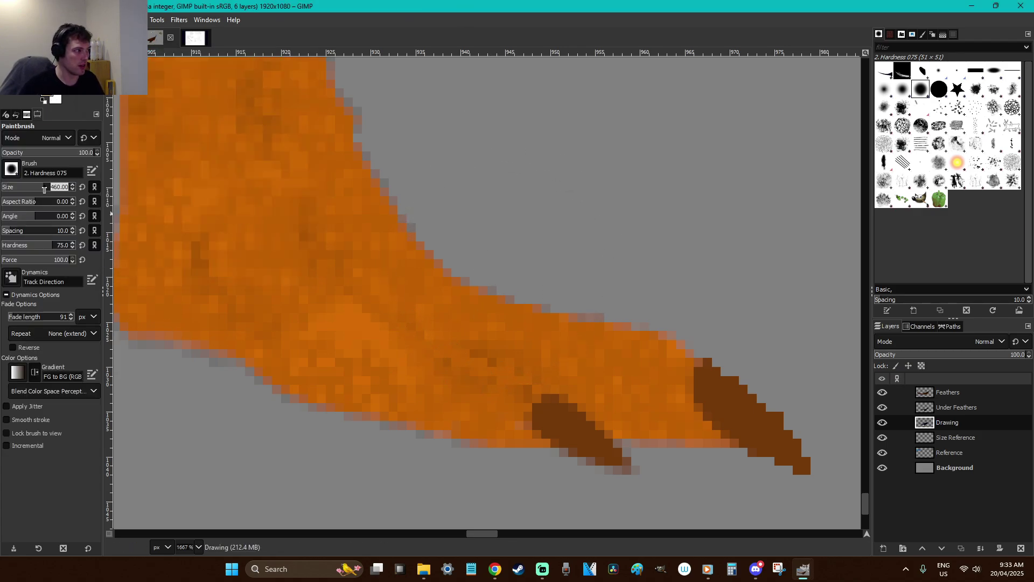
type("3")
key("Return")
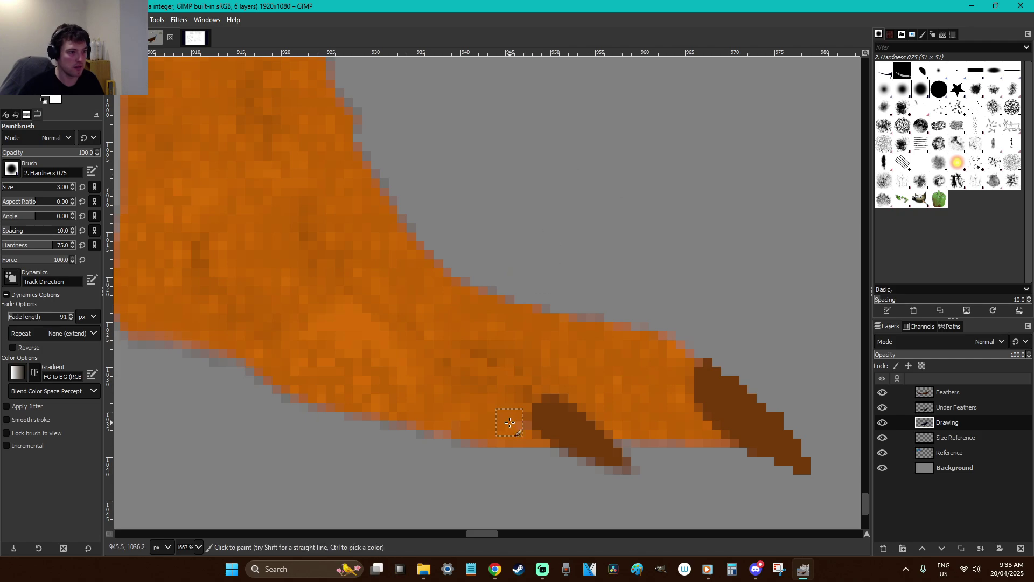
Try to draw a dark toe crease from the inner claw up across the left foot
left_click_drag(533, 393, 402, 317)
key("ctrl+z")
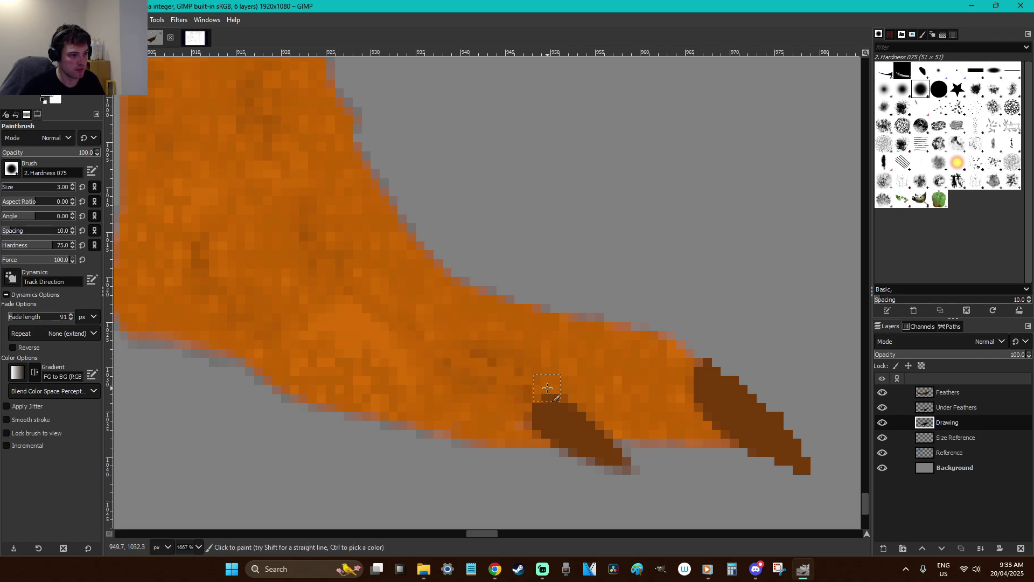
mouse_move(540, 386)
left_mouse_down()
mouse_move(452, 351)
mouse_move(357, 282)
mouse_move(311, 212)
left_mouse_up()
scroll(407, 229, "down", 5)
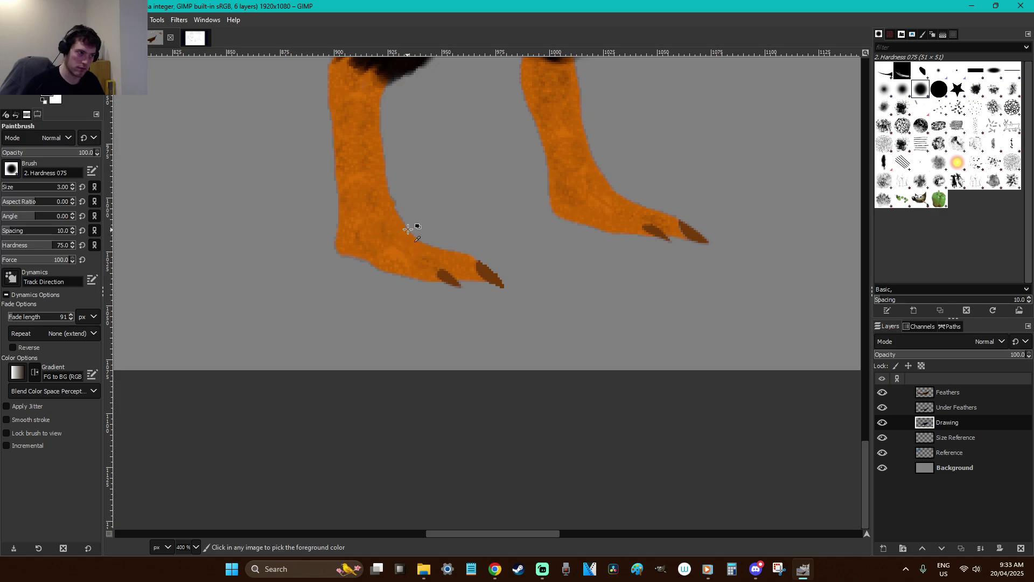
Sample the claw's brown, set the brush hardness to 29, and try a brown toe crease up the left foot
left_click(455, 276, "ctrl")
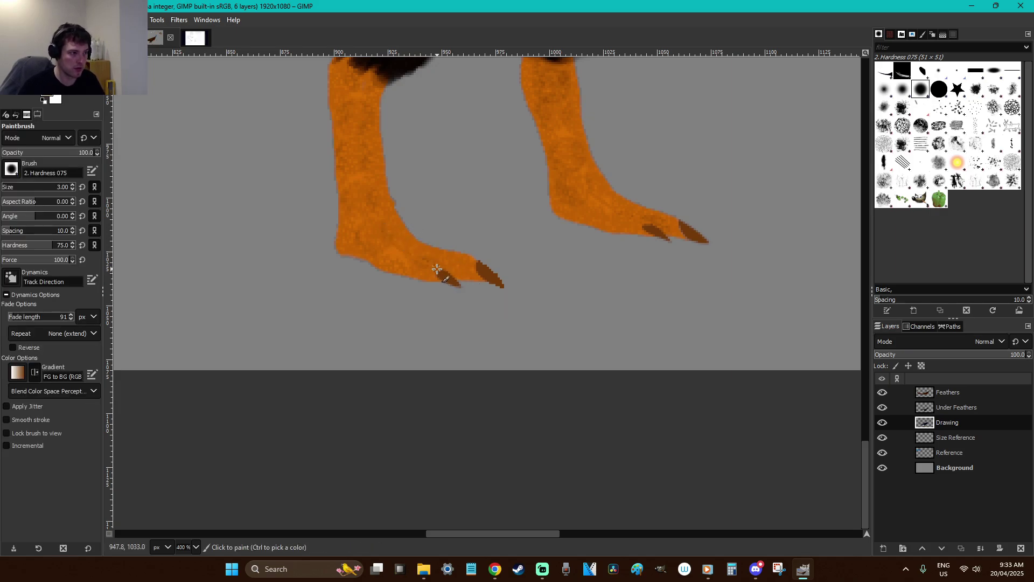
left_click_drag(435, 265, 384, 230)
key("ctrl+z")
scroll(430, 273, "up", 5)
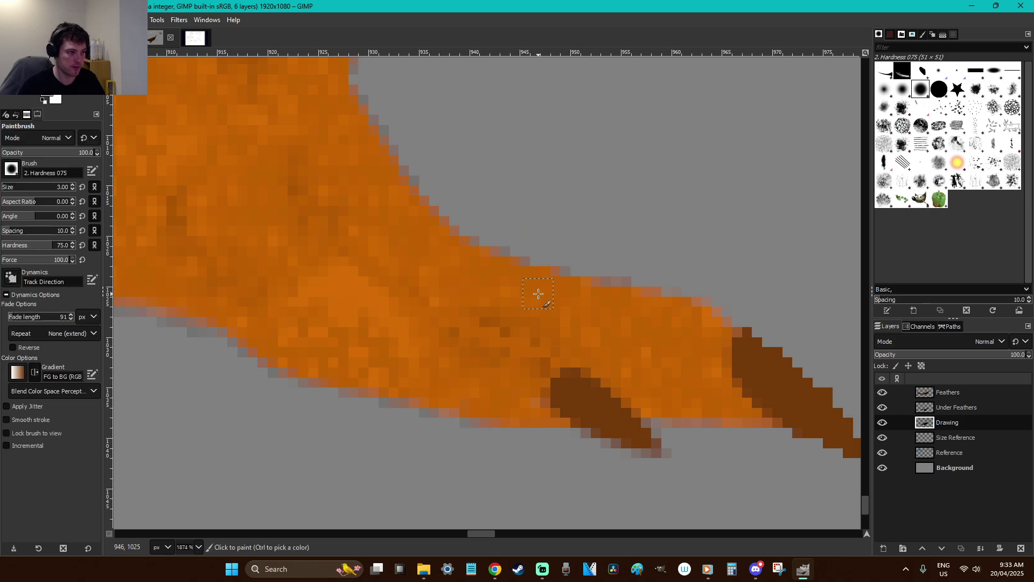
left_click(20, 249)
mouse_move(561, 369)
left_mouse_down()
mouse_move(358, 249)
mouse_move(285, 157)
left_mouse_up()
scroll(560, 348, "down", 7)
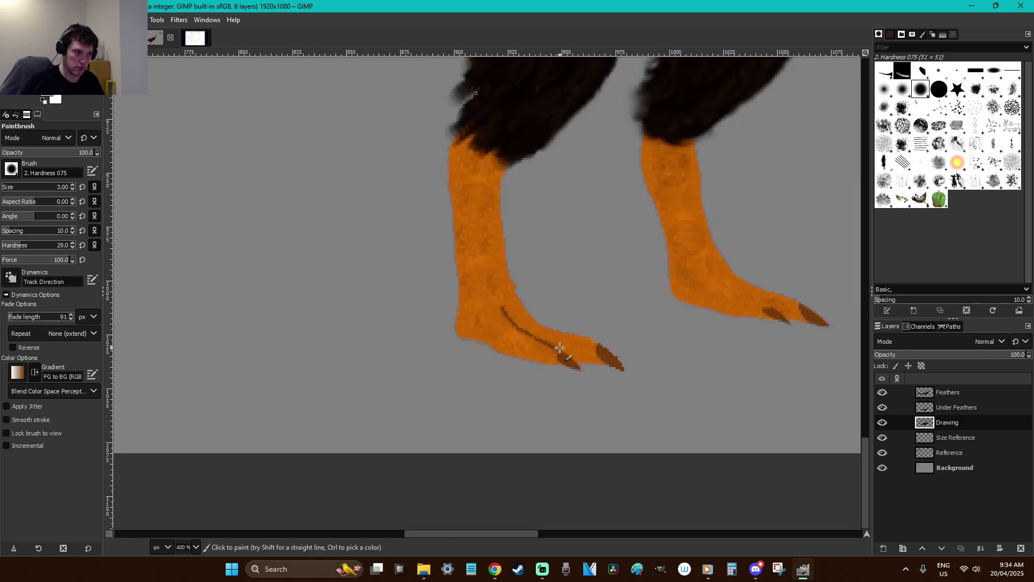
Adjust the foreground to a less saturated brown and try a toe crease from the left foot's inner claw up the foot
key("r")
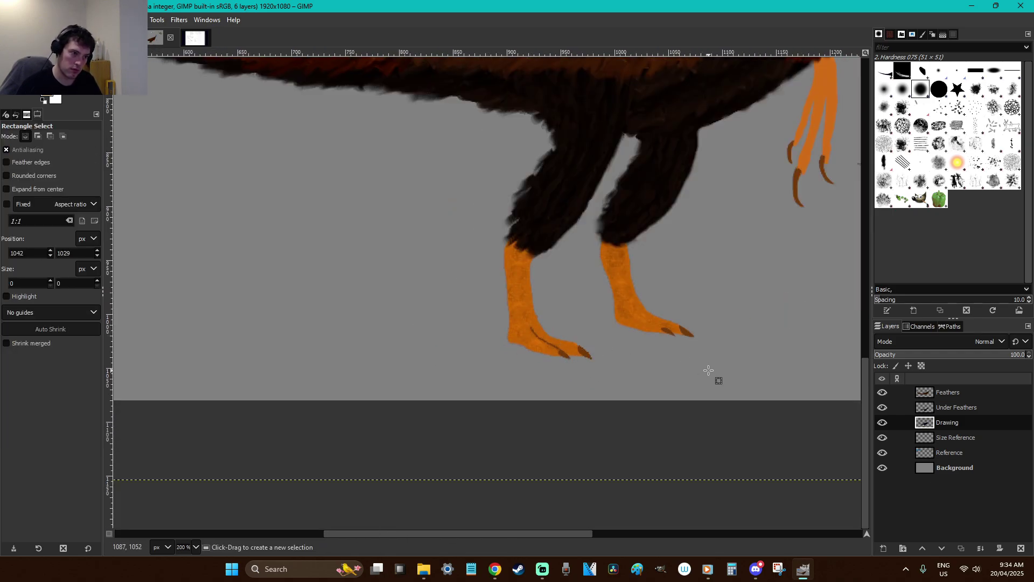
key("z")
left_click_drag(625, 369, 434, 303)
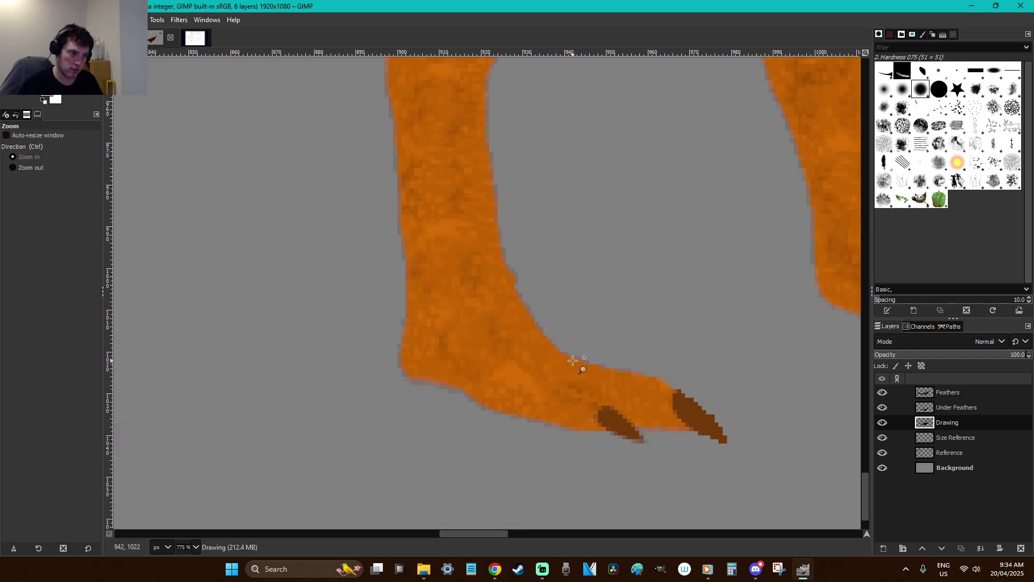
key("p")
left_click(46, 97)
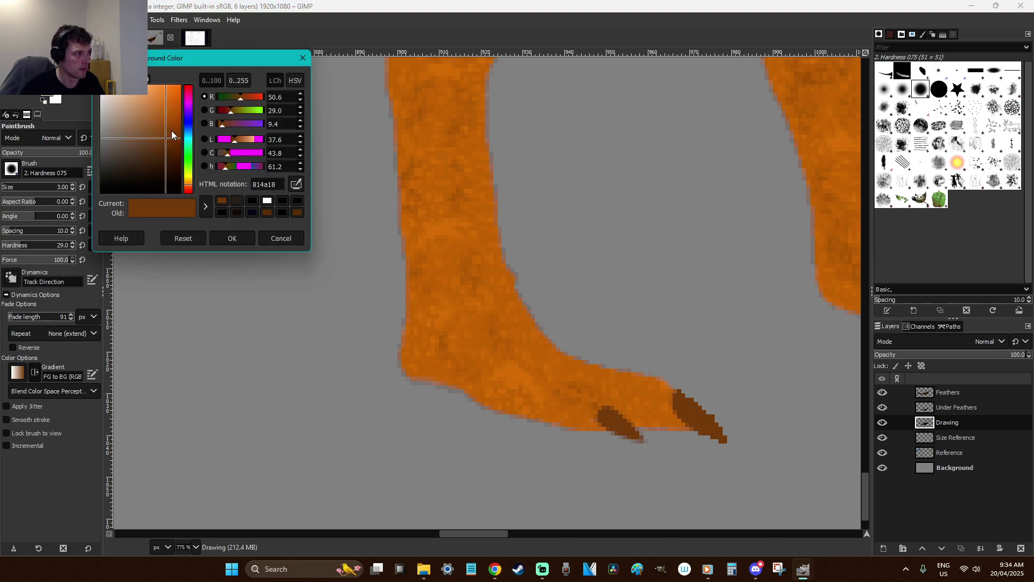
left_click(158, 144)
left_click(232, 238)
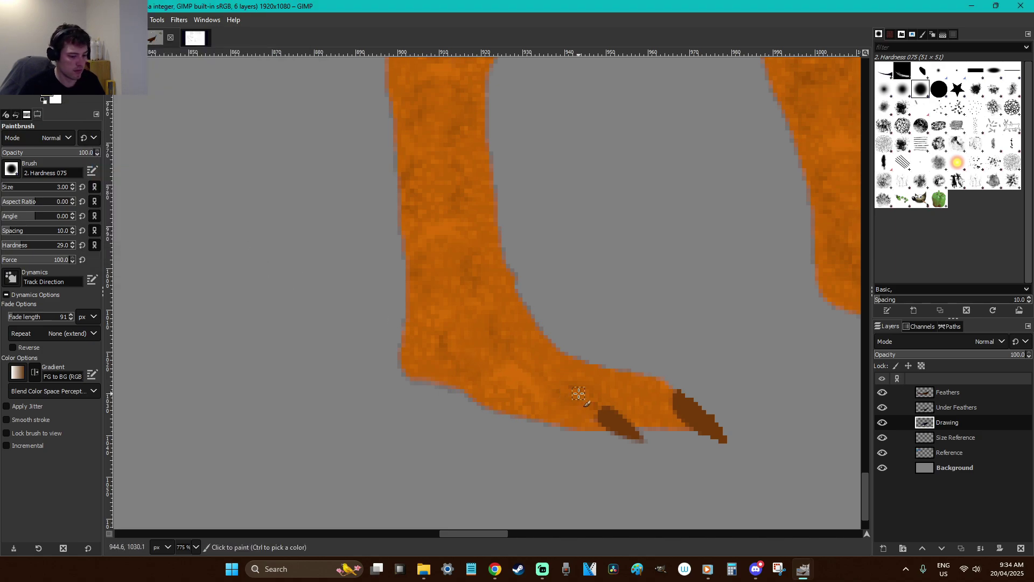
left_click_drag(601, 399, 506, 344)
mouse_move(498, 533)
left_mouse_down()
mouse_move(558, 521)
mouse_move(473, 532)
left_mouse_up()
Sample the left foot's orange, darken it as the foreground, and draw a subtle crease from the inner claw up the foot
key("o")
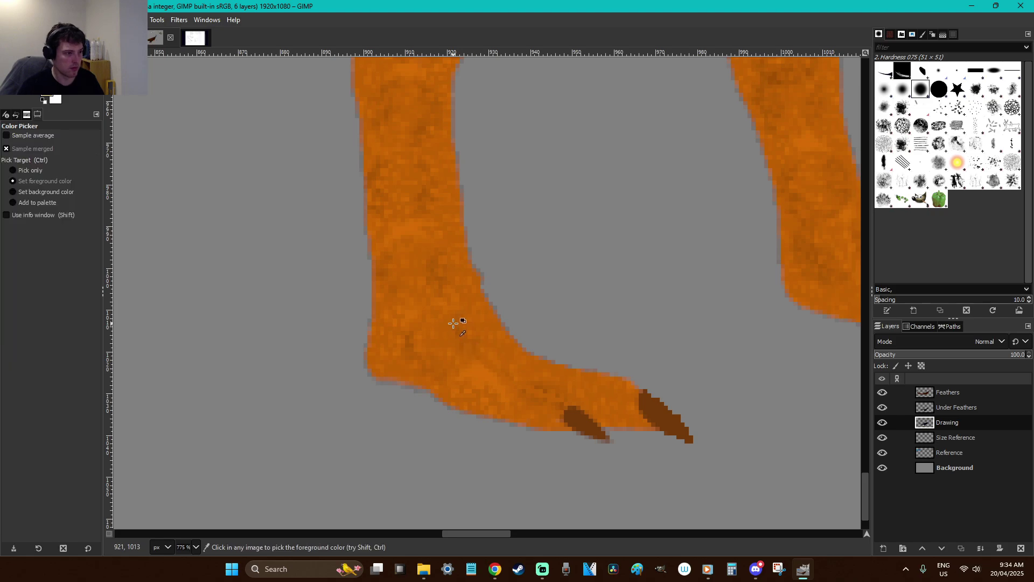
left_click(528, 359)
key("p")
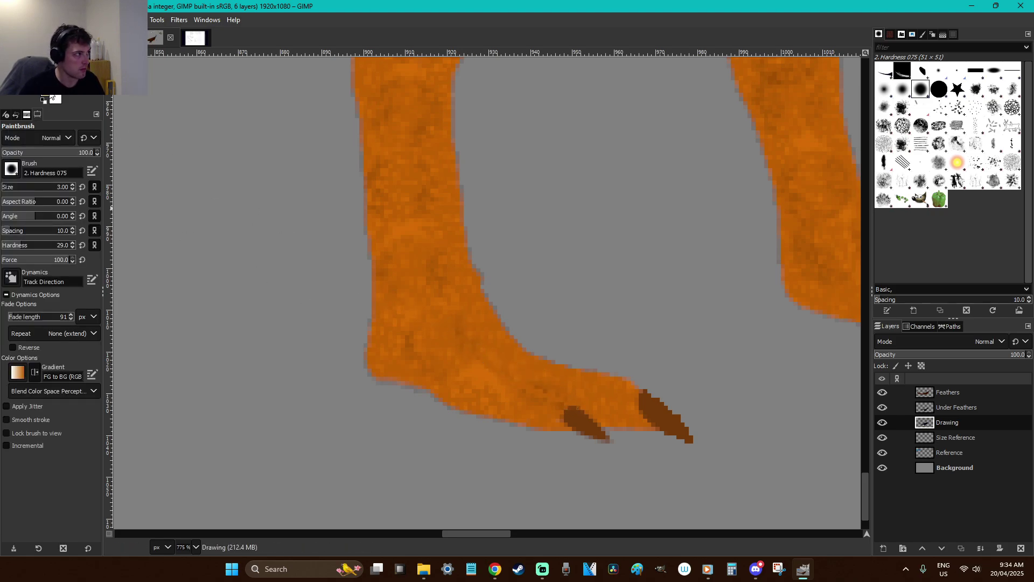
left_click(52, 98)
left_click(230, 237)
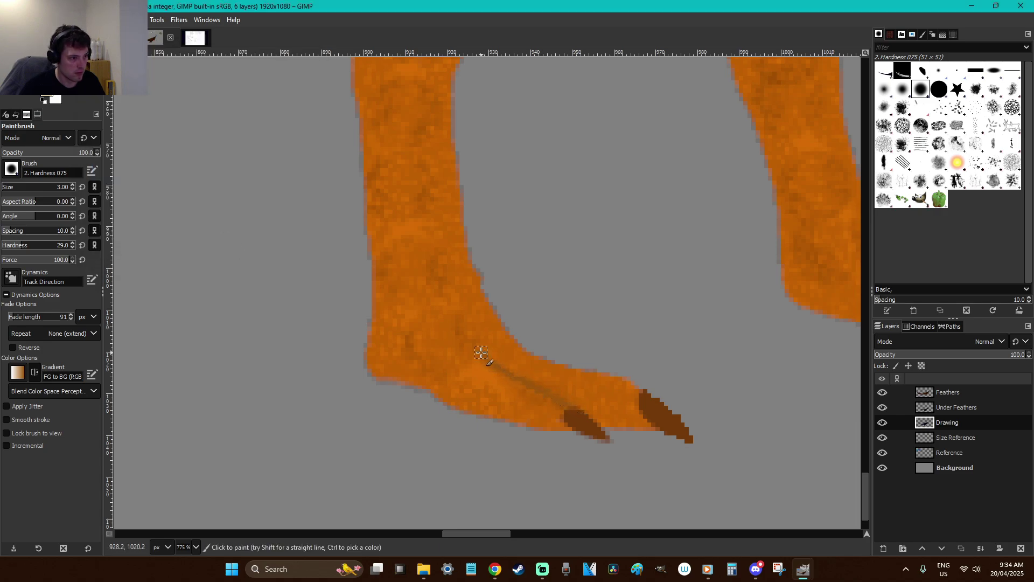
Draw a matching crease up the right foot, and repaint its inner claw with the brown sampled from the claw
scroll(552, 501, "right", 5)
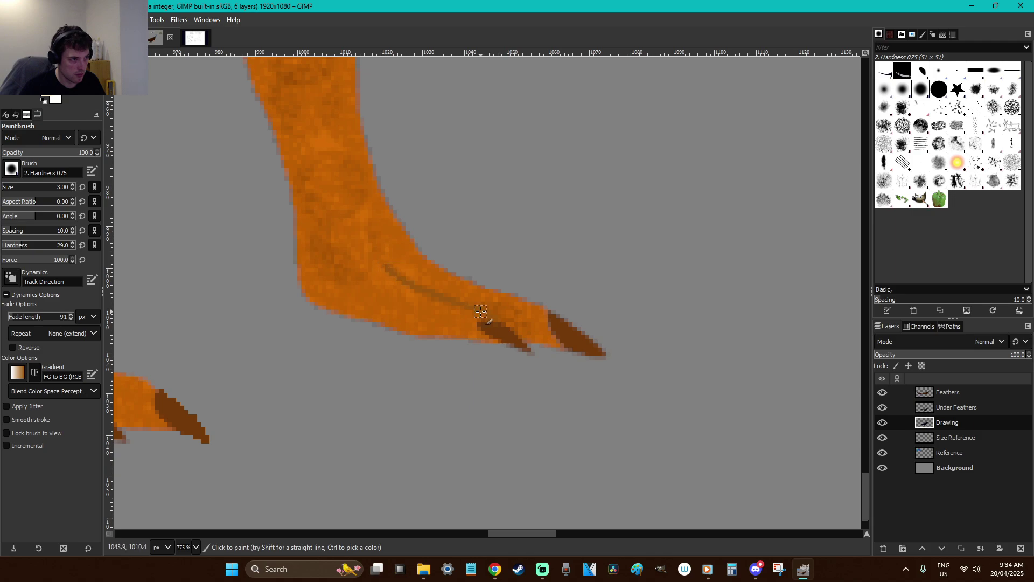
key("ctrl+z")
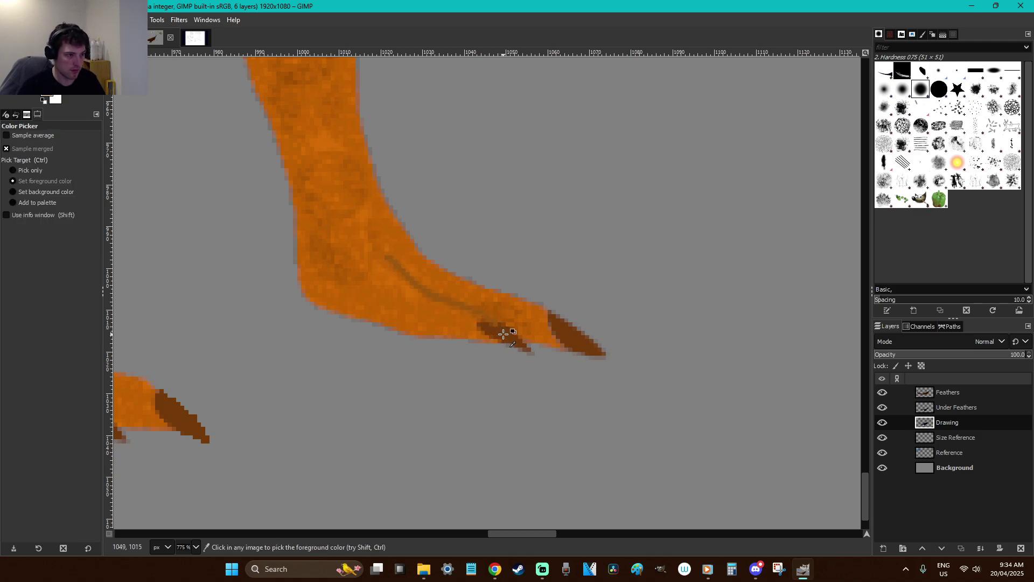
left_click_drag(529, 351, 521, 350)
key("ctrl+z")
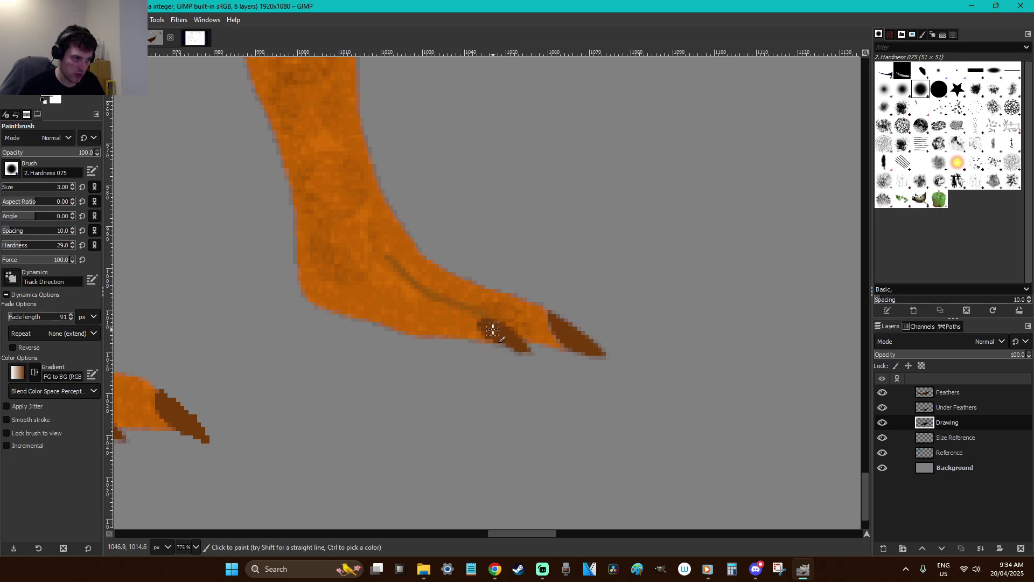
scroll(553, 378, "down", 6)
key("t")
left_click(549, 375)
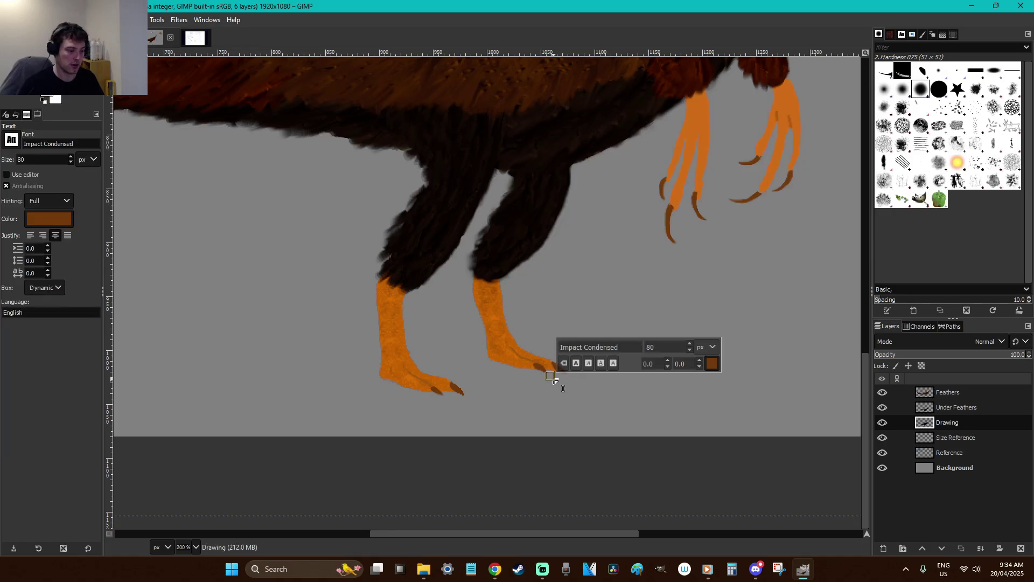
key("Escape")
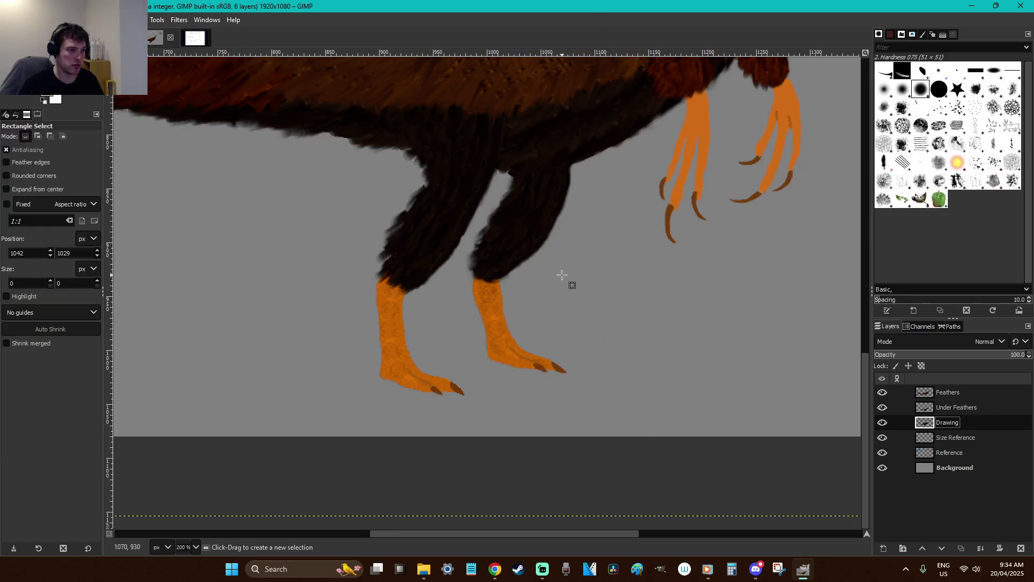
Select a 228 × 153 px rectangle around both lower legs, cut it, and paste it back as a floating selection
key("z")
left_click_drag(552, 435, 341, 230)
key("r")
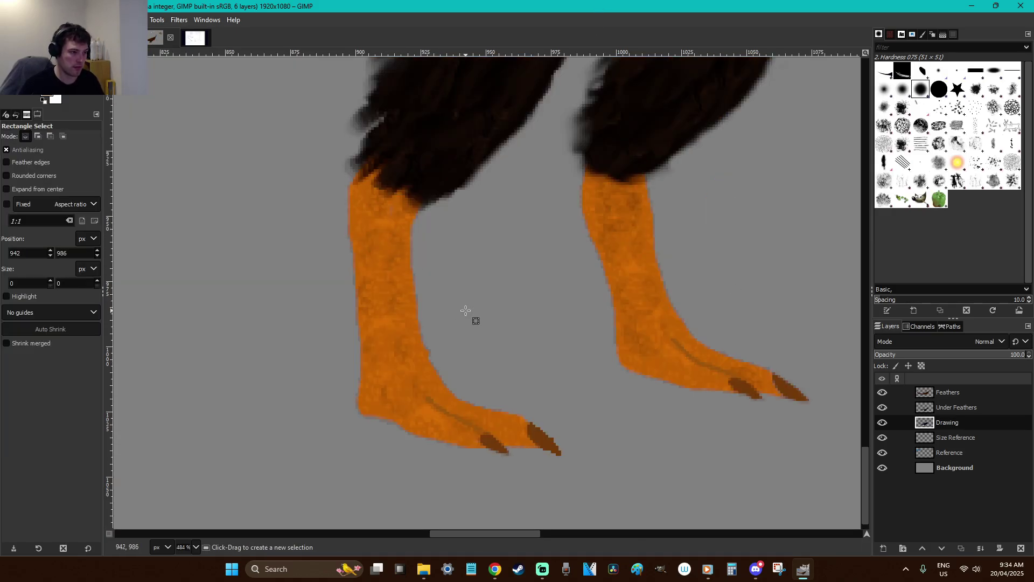
left_click_drag(823, 495, 238, 108)
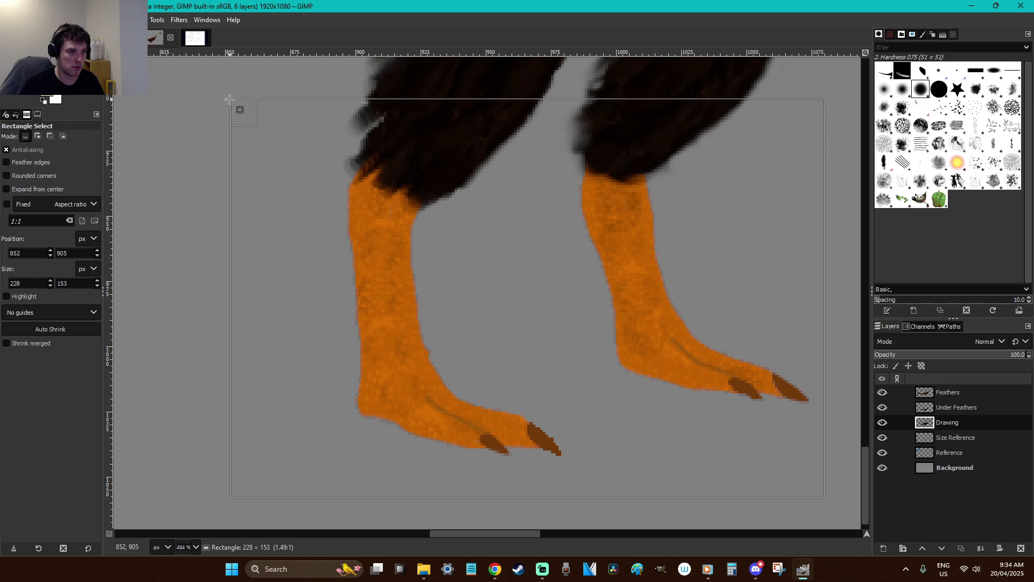
key("ctrl+x")
key("ctrl+v")
Set the Paintbrush size to 9 and its hardness to 100
key("p")
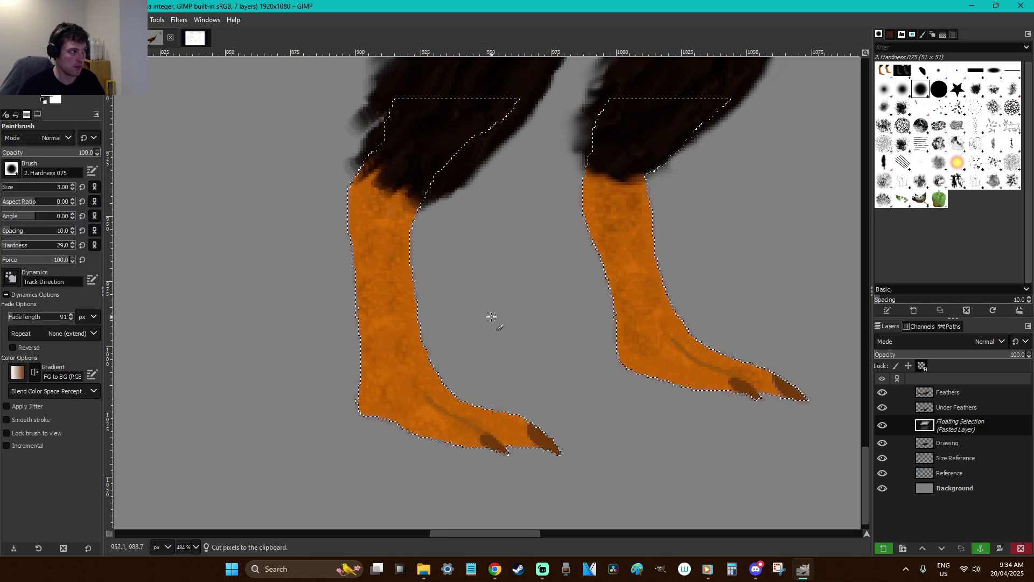
left_click_drag(405, 356, 430, 356)
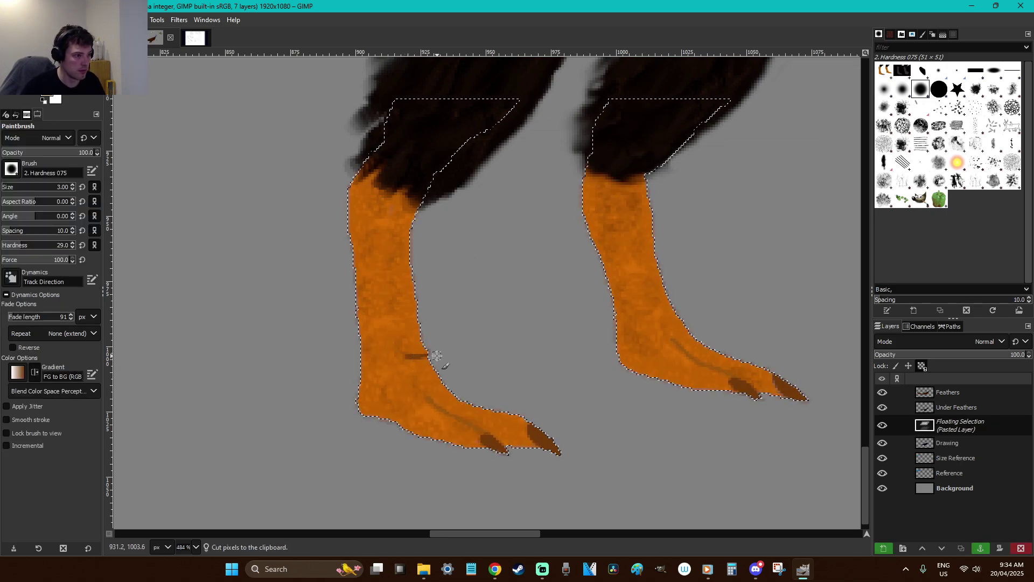
left_click(5, 187)
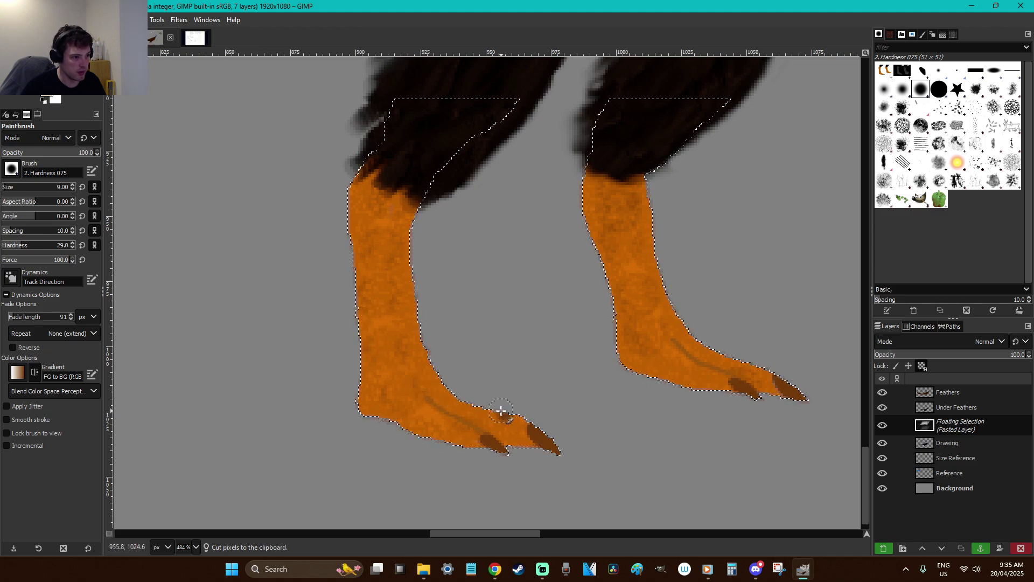
left_click_drag(44, 246, 100, 247)
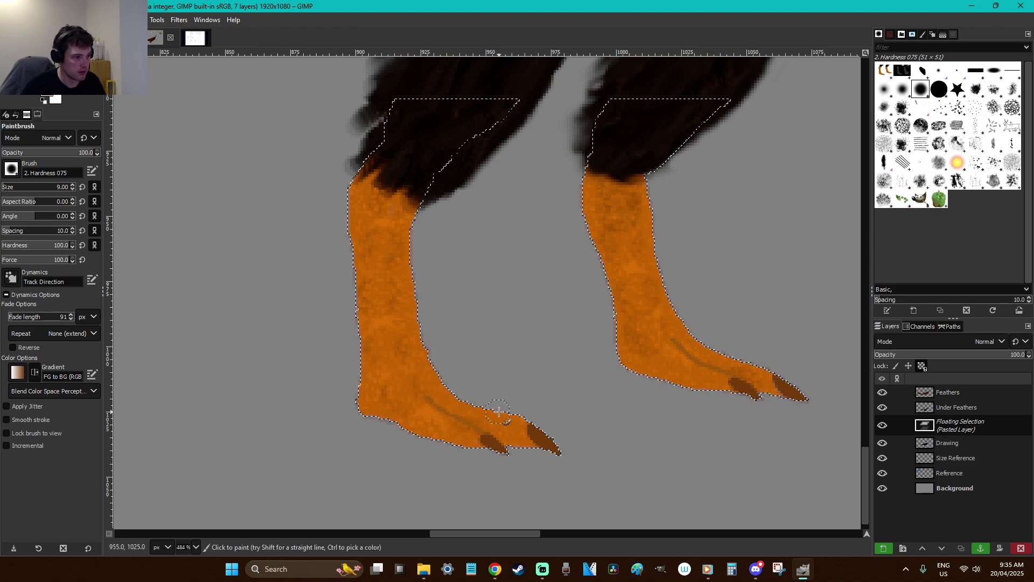
Paint a row of brown spots up the front edge of the left foot and lower leg
left_click(465, 402)
left_click(434, 371)
left_click(408, 335)
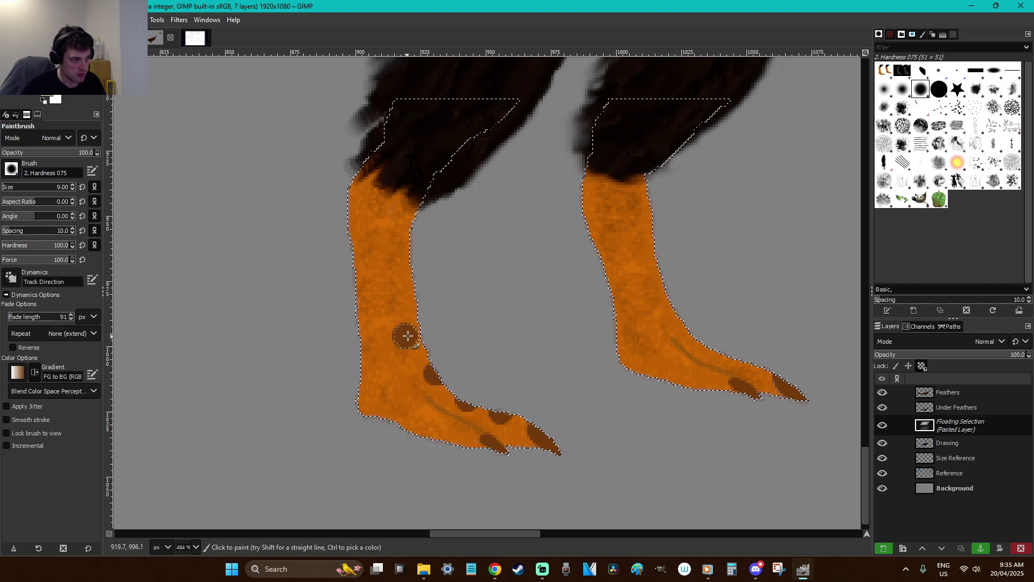
left_click(397, 291)
left_click(393, 237)
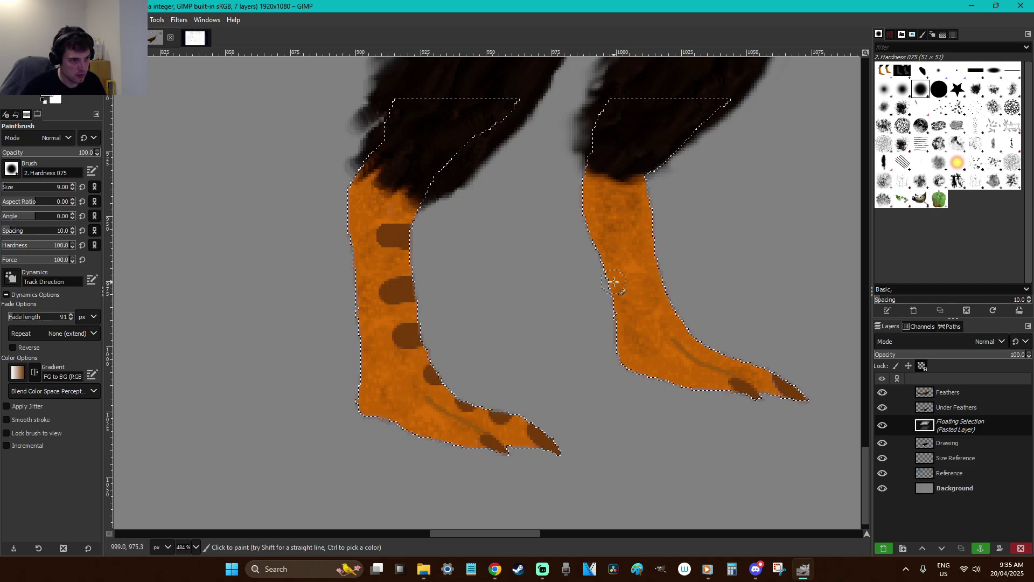
left_click(427, 377)
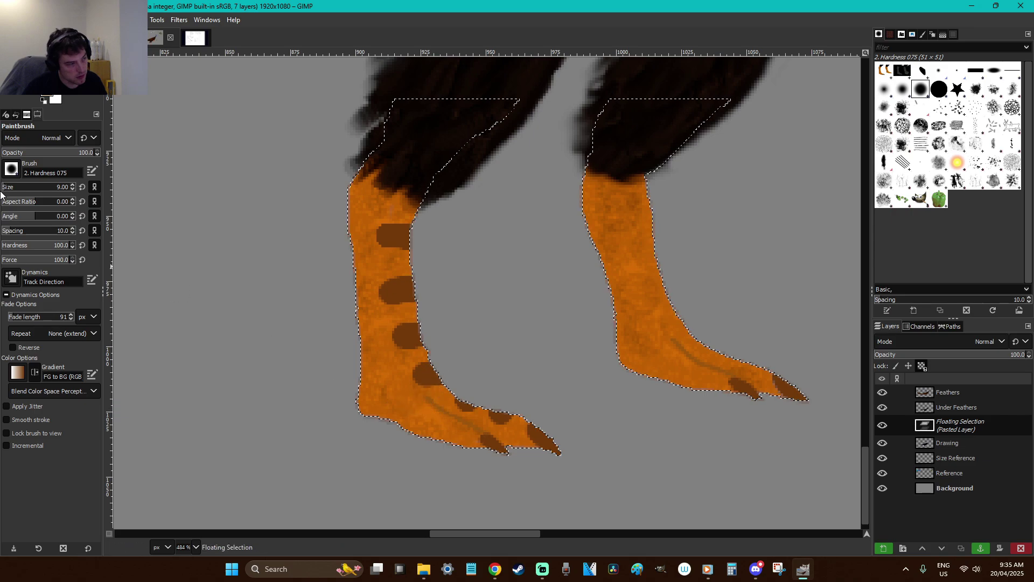
Paint matching brown spots down the front edge of the right leg and foot, and anchor the floating selection
left_click(635, 207)
left_click(641, 249)
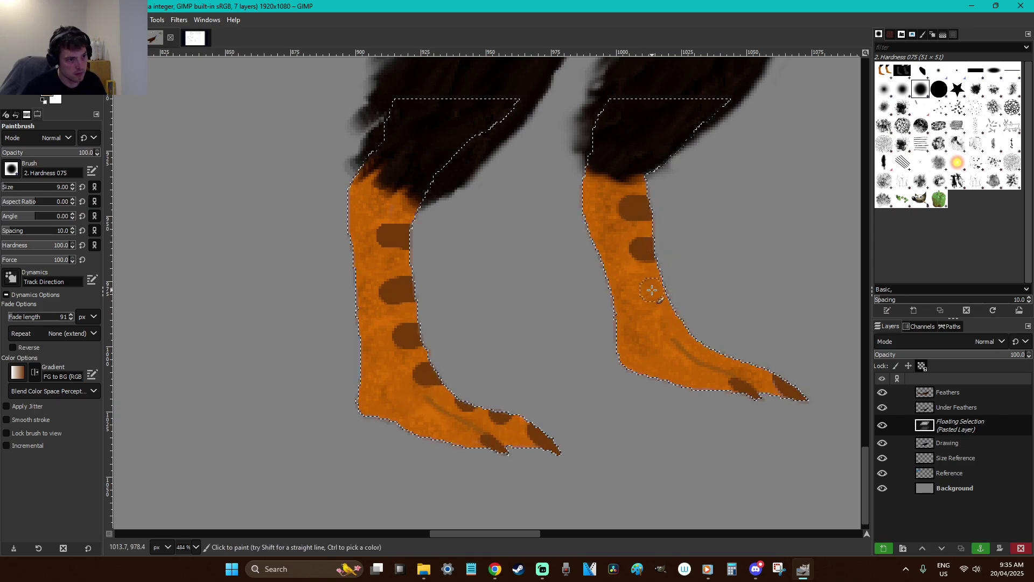
left_click(652, 290)
left_click(677, 324)
left_click(710, 352)
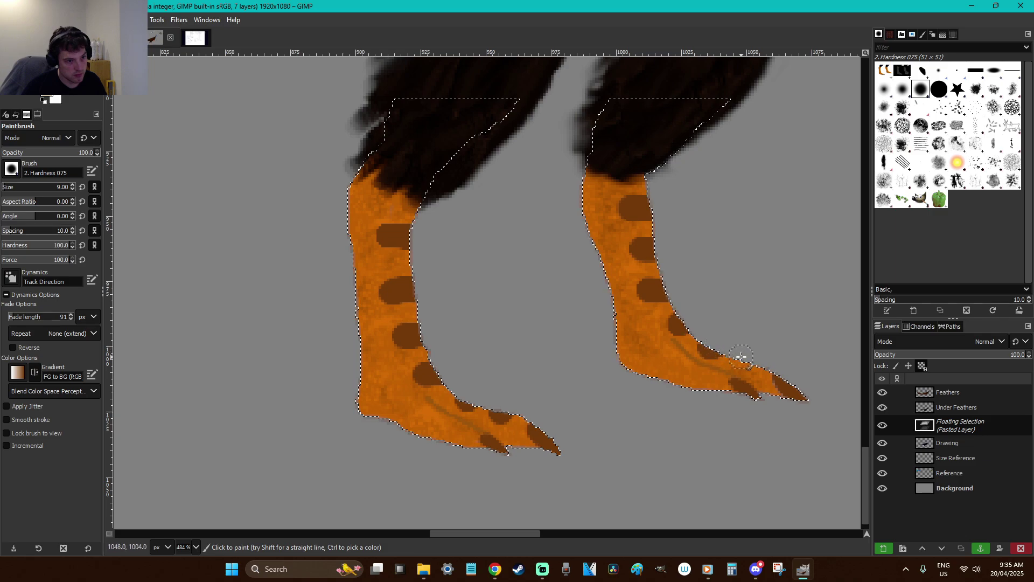
key("r")
left_click(704, 444)
Free-select the right foot's inner toe below the crease, paint small brown spots along it with brush size 6, and deselect
key("f")
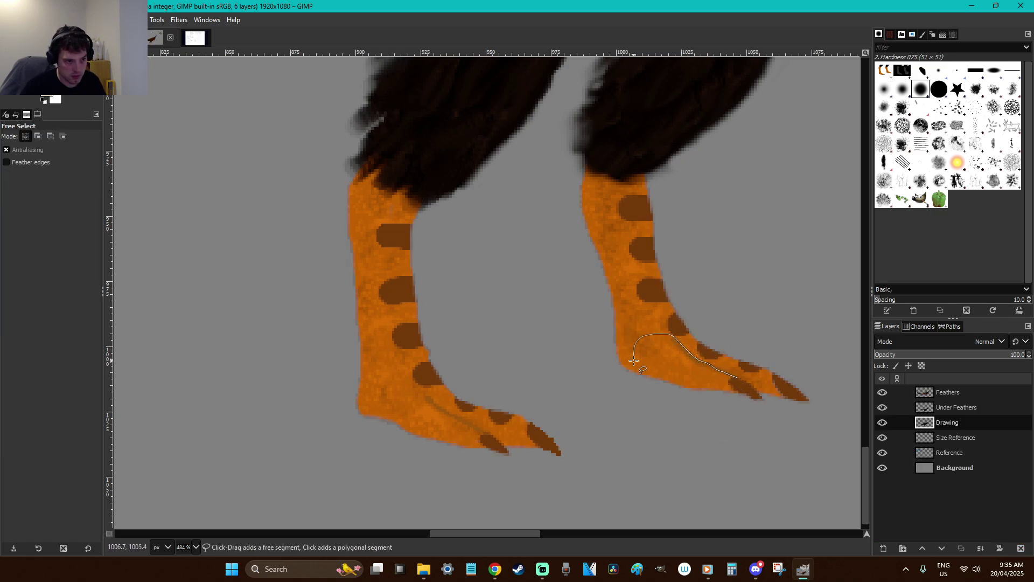
left_click(736, 377)
key("p")
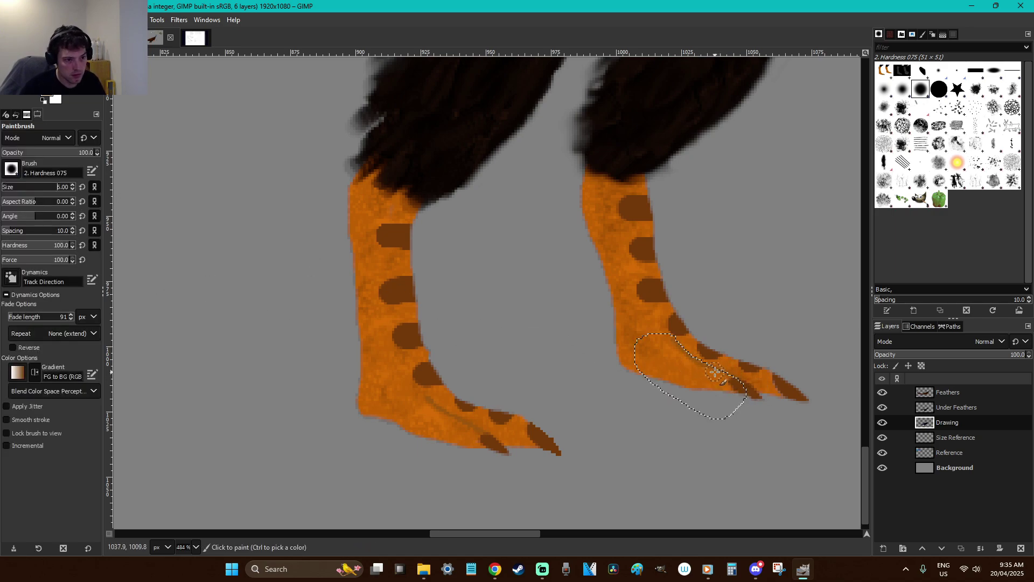
left_click_drag(712, 367, 732, 381)
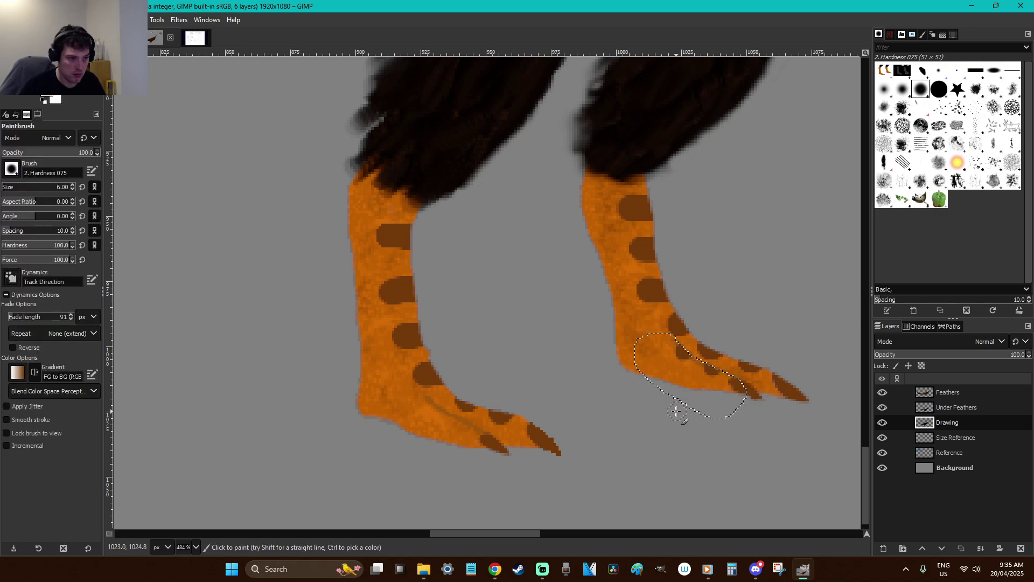
key("f")
key("ctrl+shift+a")
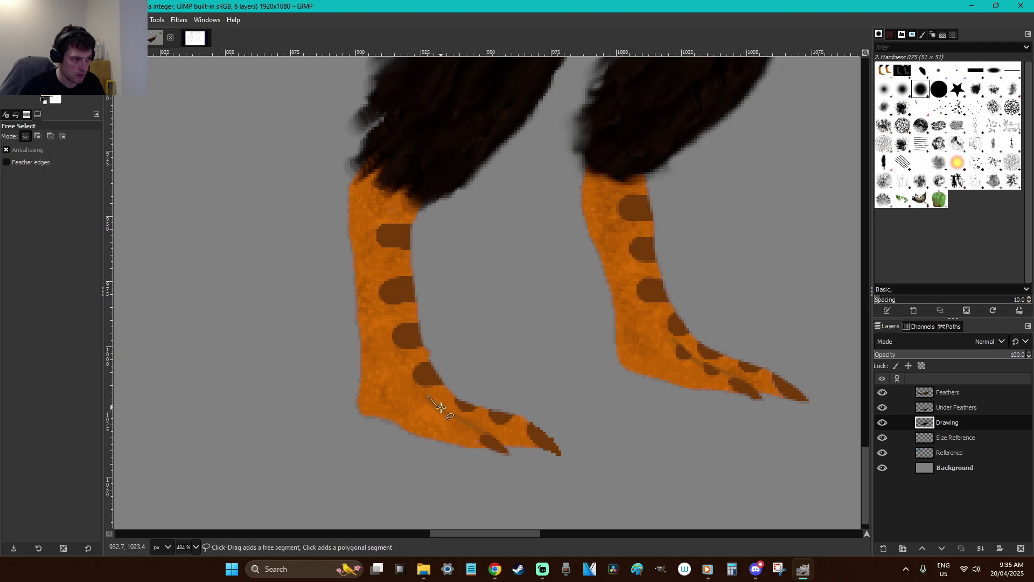
Free-select the left foot's inner toe below the crease and paint small brown spots along it at size 6
left_click(426, 396)
key("Return")
key("p")
mouse_move(469, 425)
left_mouse_down()
mouse_move(437, 412)
mouse_move(450, 404)
left_mouse_up()
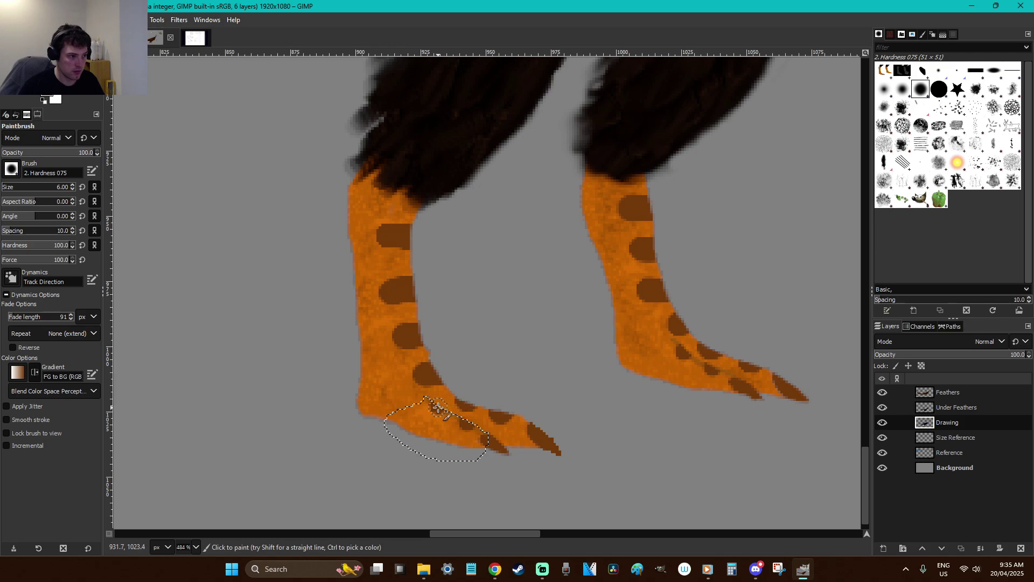
key("r")
Choose the Cell 02 brush for the hands and set the Paintbrush opacity to 21.5
scroll(524, 377, "down", 6)
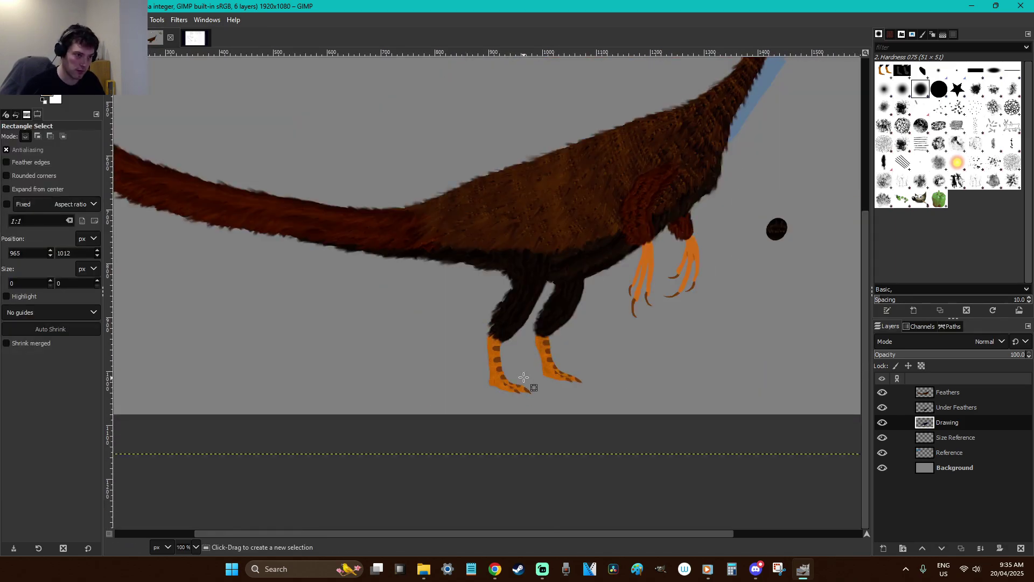
key("z")
left_click_drag(738, 334, 562, 214)
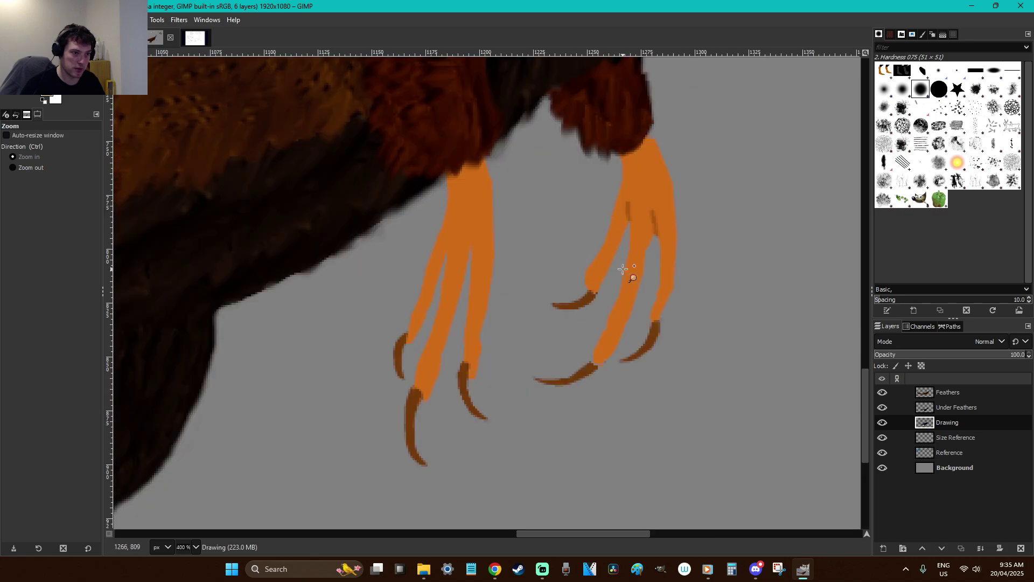
left_click(1007, 109)
key("p")
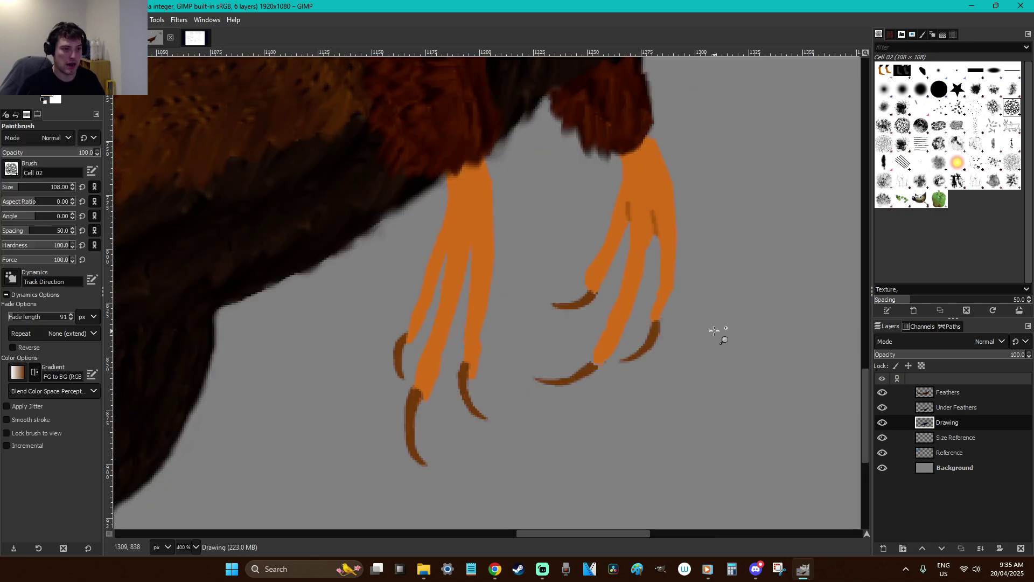
left_click(20, 154)
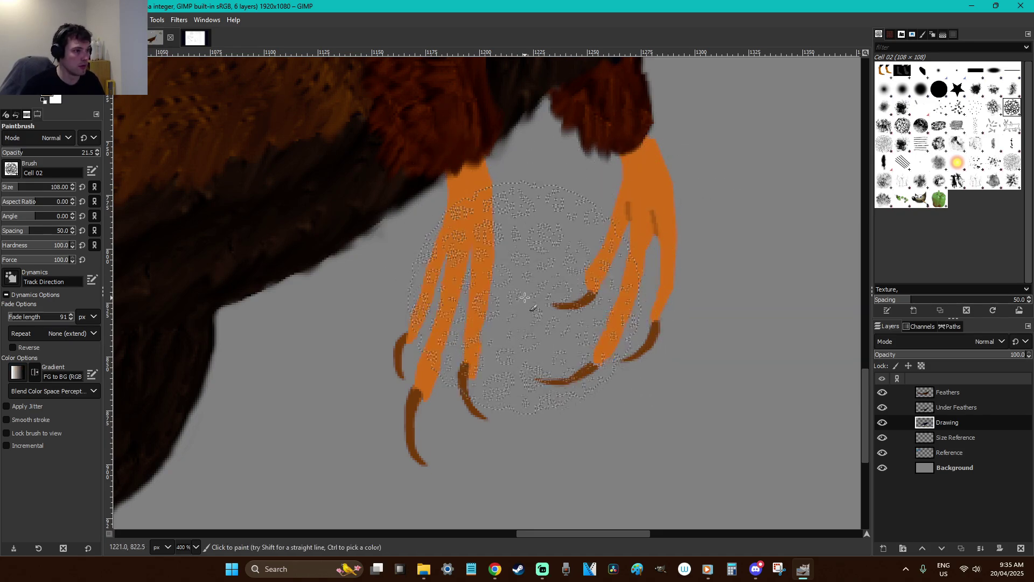
Clear the selection around the left foot's inner toe
scroll(651, 304, "down", 3)
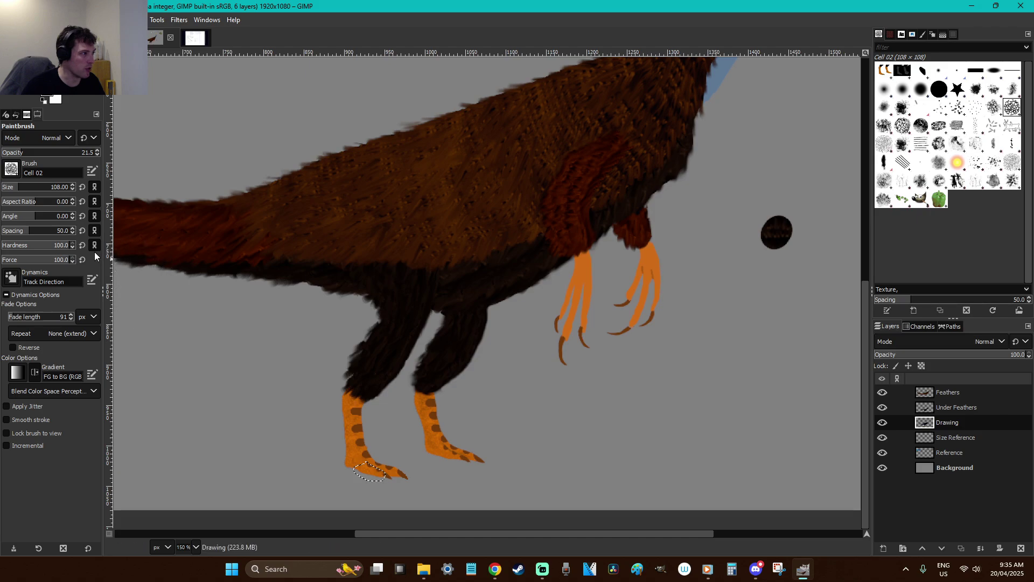
key("r")
left_click(599, 464)
Set the Cell 02 brush to opacity 26.7 and size 36, and try a texture stroke on the left hand
key("z")
mouse_move(704, 365)
left_mouse_down()
mouse_move(579, 312)
mouse_move(409, 215)
left_mouse_up()
key("p")
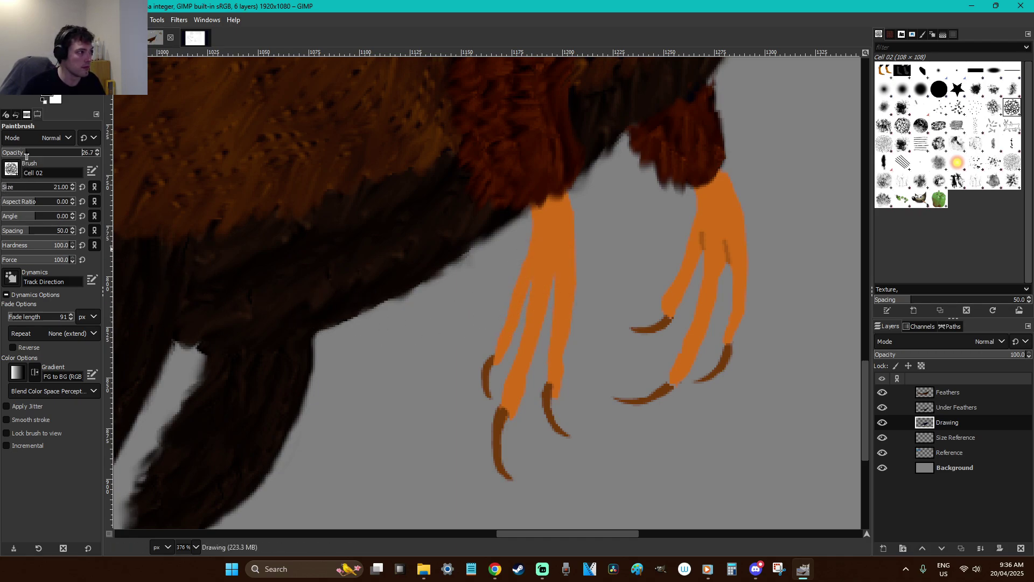
left_click(3, 189)
left_click_drag(557, 252, 583, 293)
key("ctrl+z")
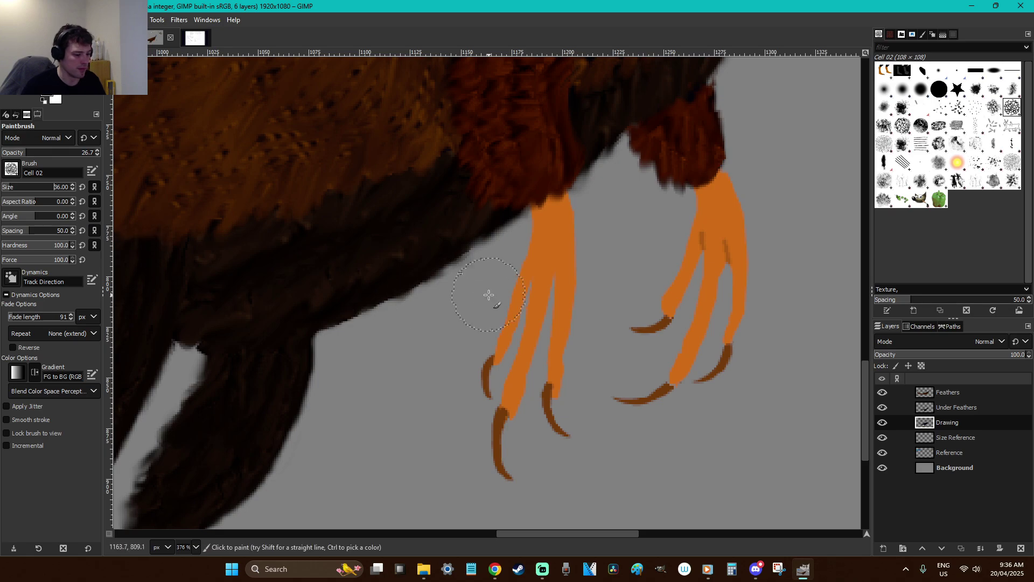
Fuzzy-select the left hand's orange skin and paint Cell 02 texture over the palm and fingers
key("u")
left_click(565, 266)
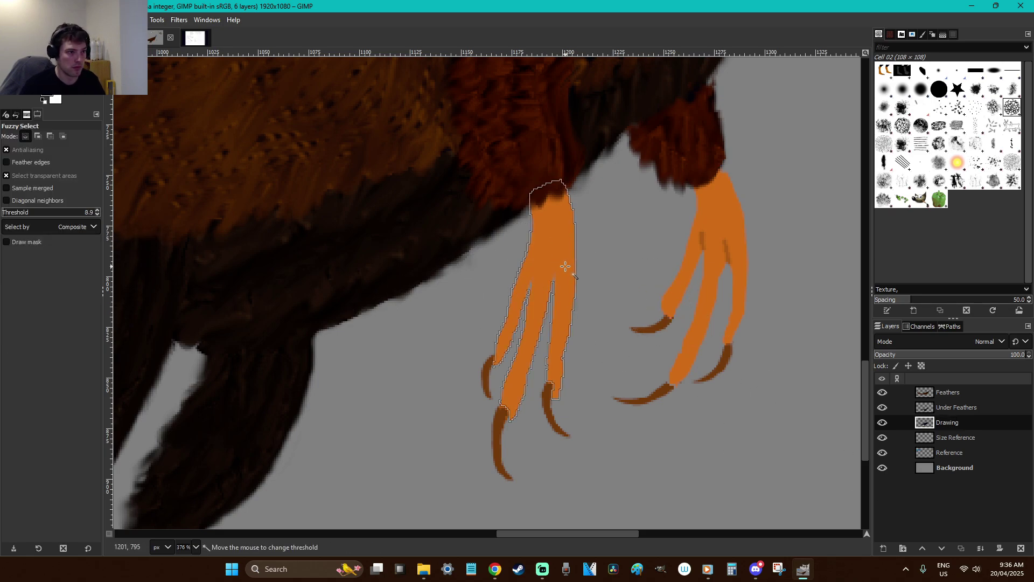
key("p")
mouse_move(504, 399)
left_mouse_down()
mouse_move(512, 415)
mouse_move(555, 205)
mouse_move(562, 370)
left_mouse_up()
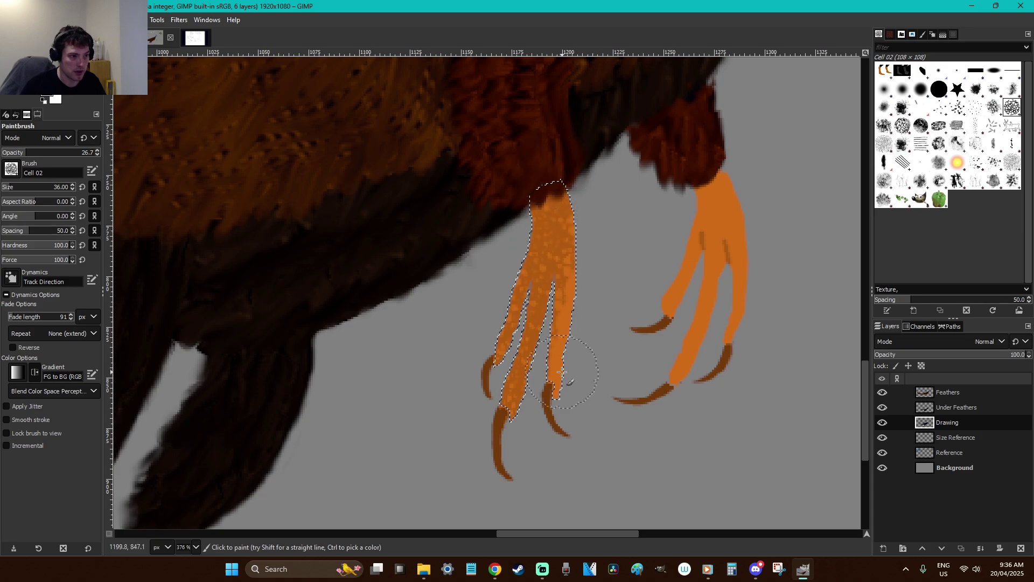
key("r")
left_click(682, 268)
key("ctrl+z")
key("p")
left_click_drag(599, 281, 591, 325)
key("ctrl+z")
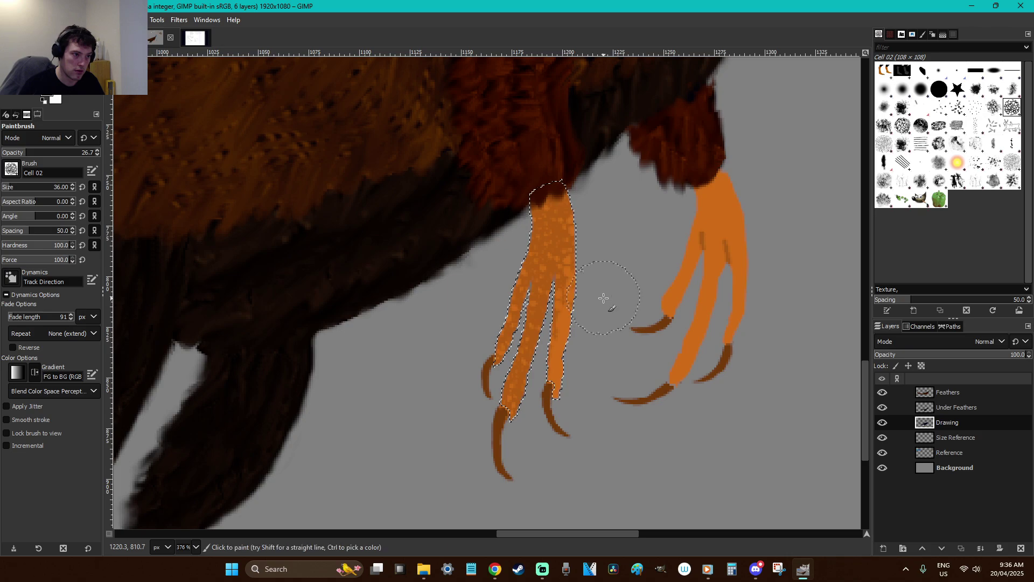
Fuzzy-select the right hand's orange skin and paint Cell 02 texture over its palm and fingers
key("r")
key("u")
left_click(741, 256)
key("p")
mouse_move(725, 350)
left_mouse_down()
mouse_move(749, 245)
mouse_move(711, 178)
left_mouse_up()
mouse_move(692, 371)
left_mouse_down()
mouse_move(706, 267)
mouse_move(698, 349)
mouse_move(703, 275)
mouse_move(687, 220)
mouse_move(740, 263)
mouse_move(721, 257)
mouse_move(773, 257)
left_mouse_up()
key("ctrl+z")
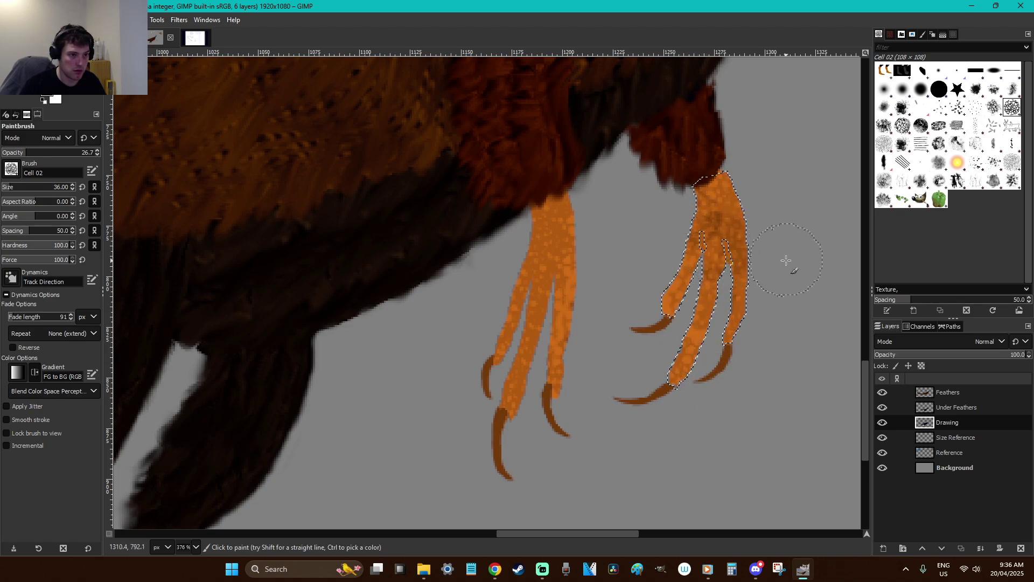
Reduce the Cell 02 brush size to 31
key("bracketleft")
key("bracketleft")
key("bracketleft")
key("bracketleft")
key("bracketleft")
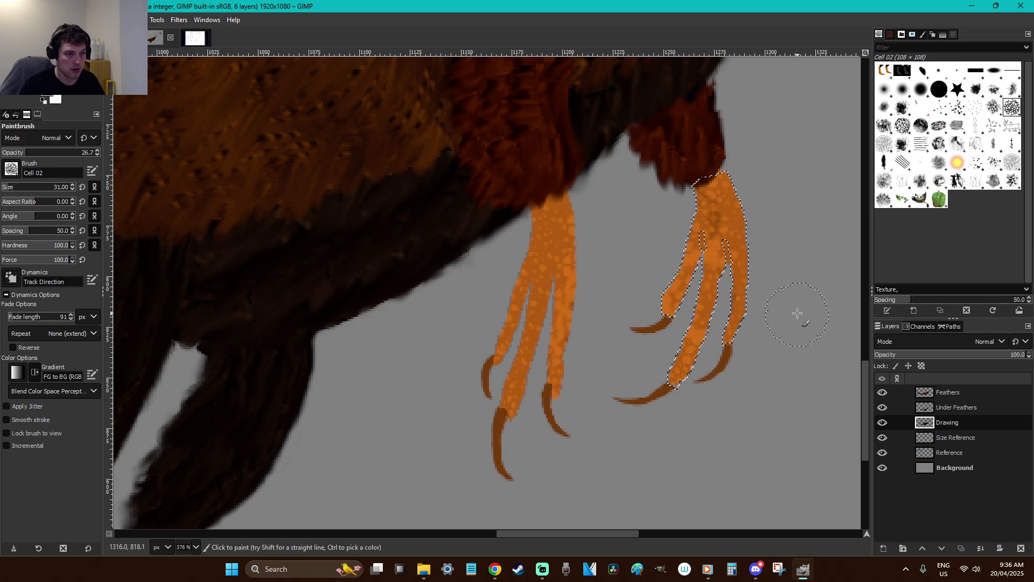
key("r")
left_click(802, 268)
scroll(797, 269, "down", 5)
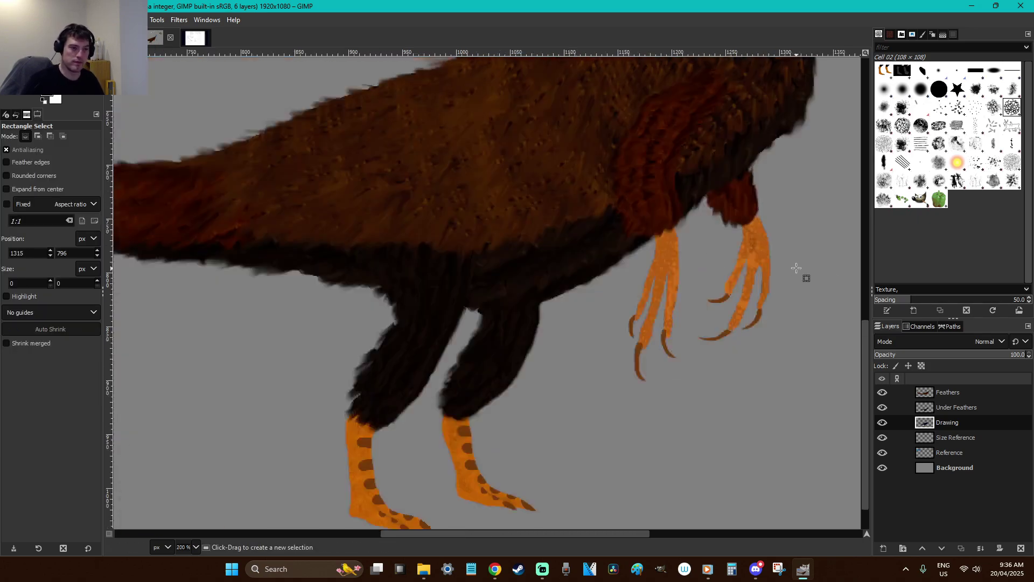
key("z")
scroll(605, 415, "up", 5)
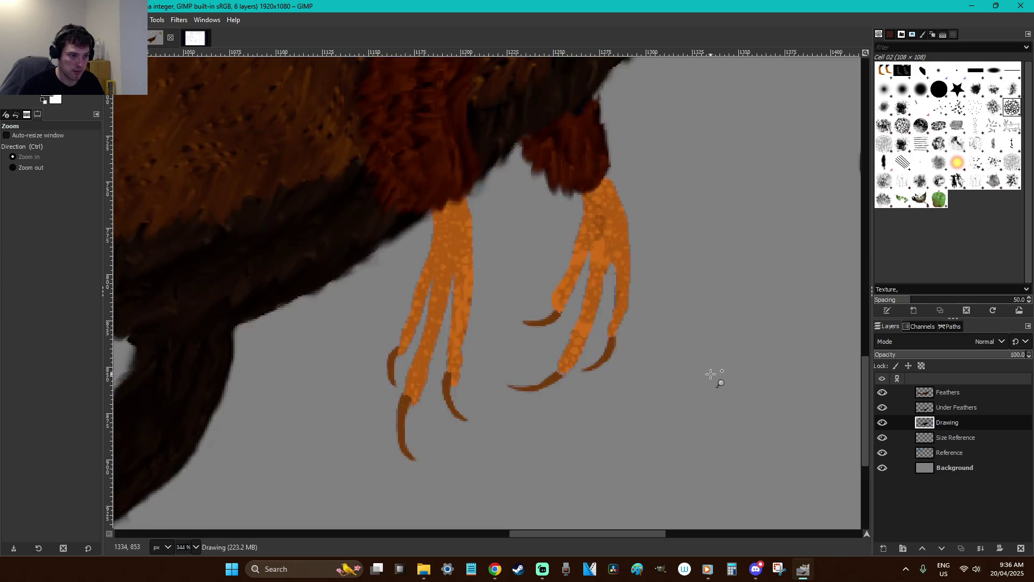
key("ctrl+z")
key("p")
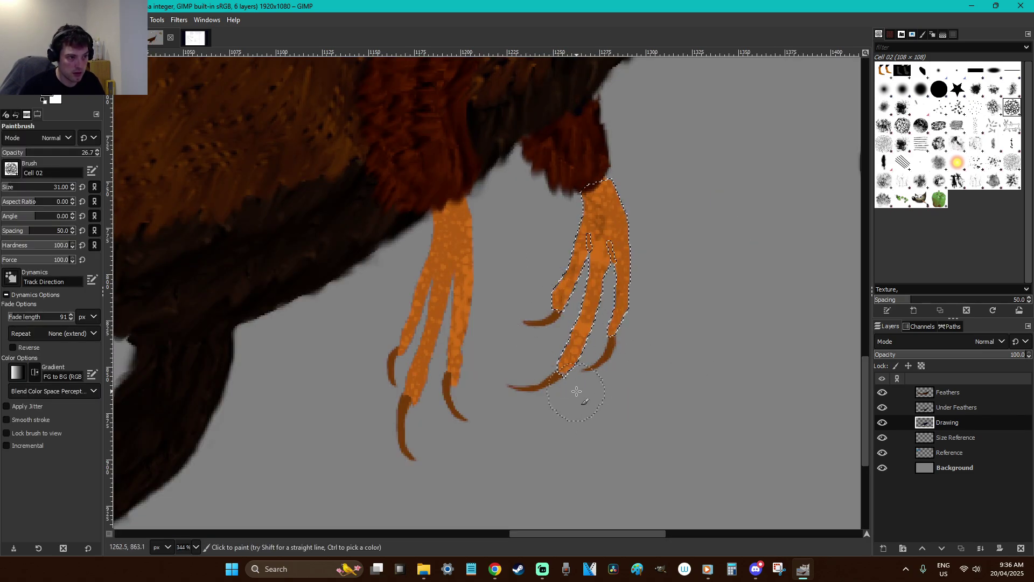
key("ctrl+shift+a")
key("r")
key("ctrl+z")
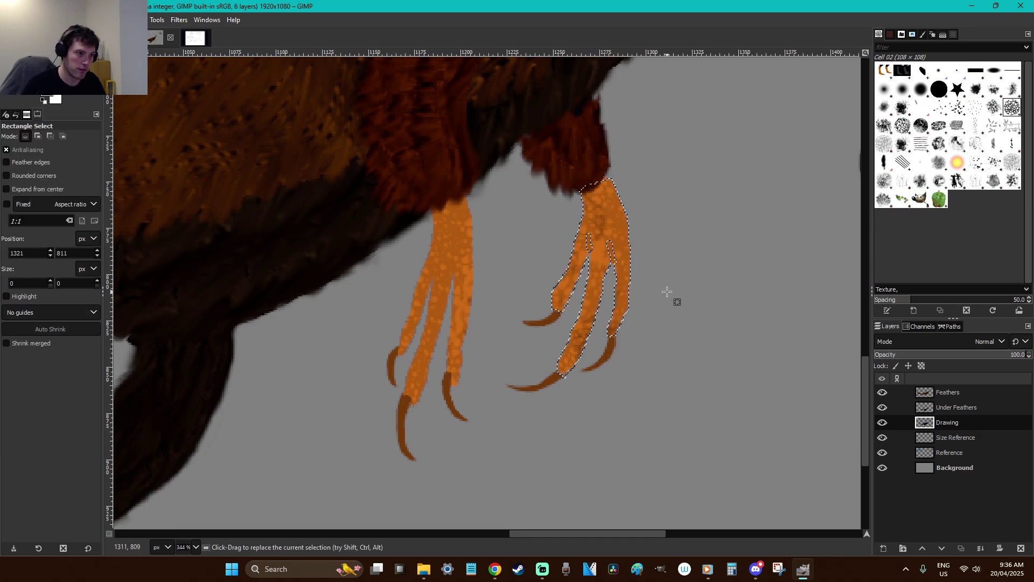
Add more Cell 02 texture to the right hand, then save the image with the selection cleared
key("p")
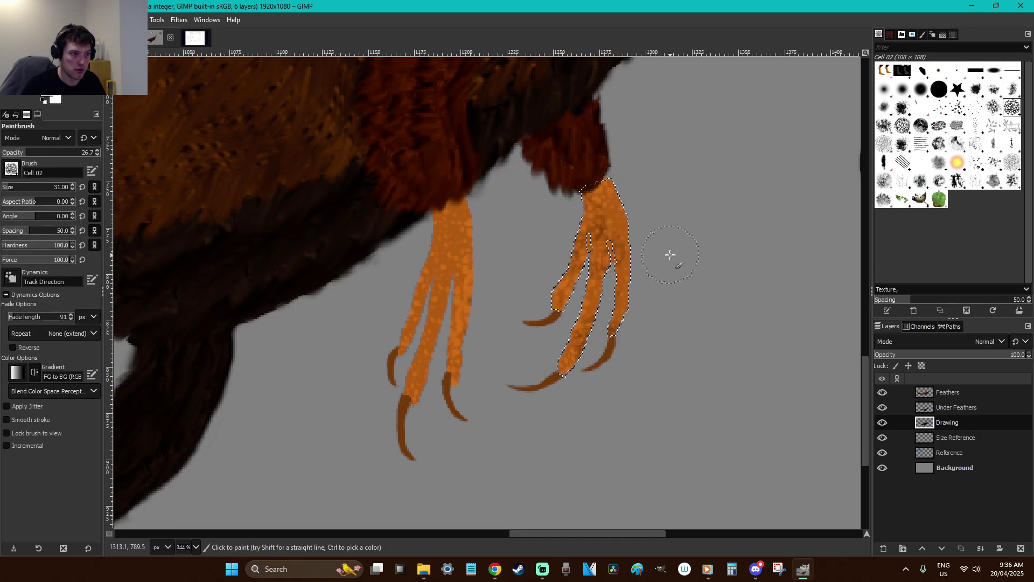
key("r")
left_click(671, 255)
key("1")
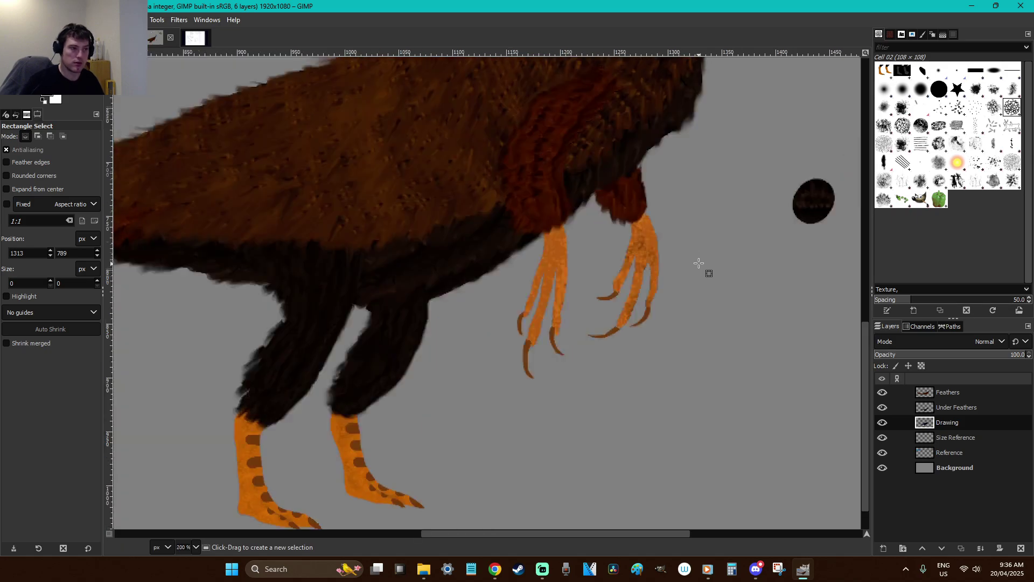
key("ctrl+s")
Fuzzy-select the blue head and neck and paint Cell 02 texture up the neck and across the face
scroll(695, 265, "up", 3)
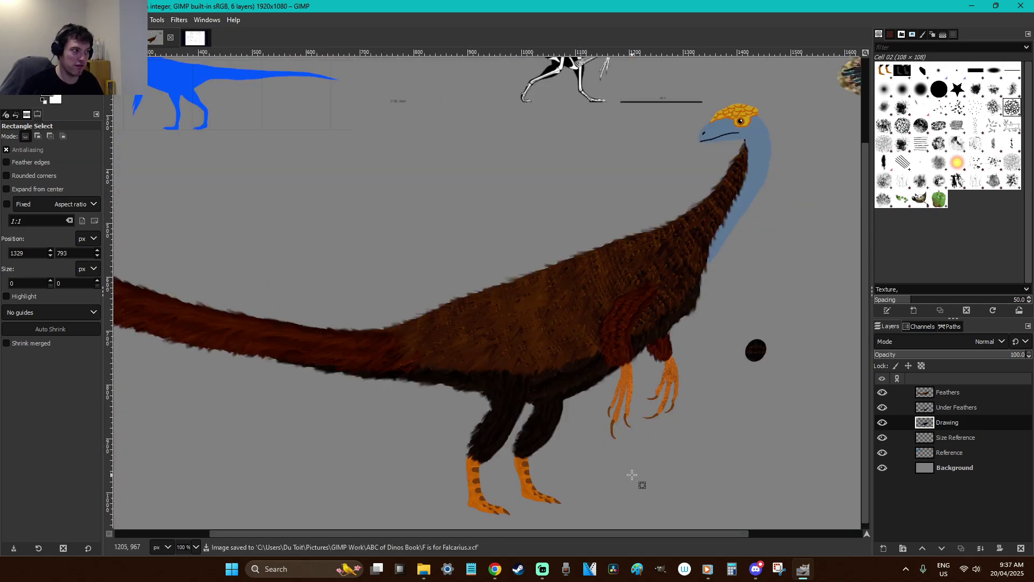
key("minus")
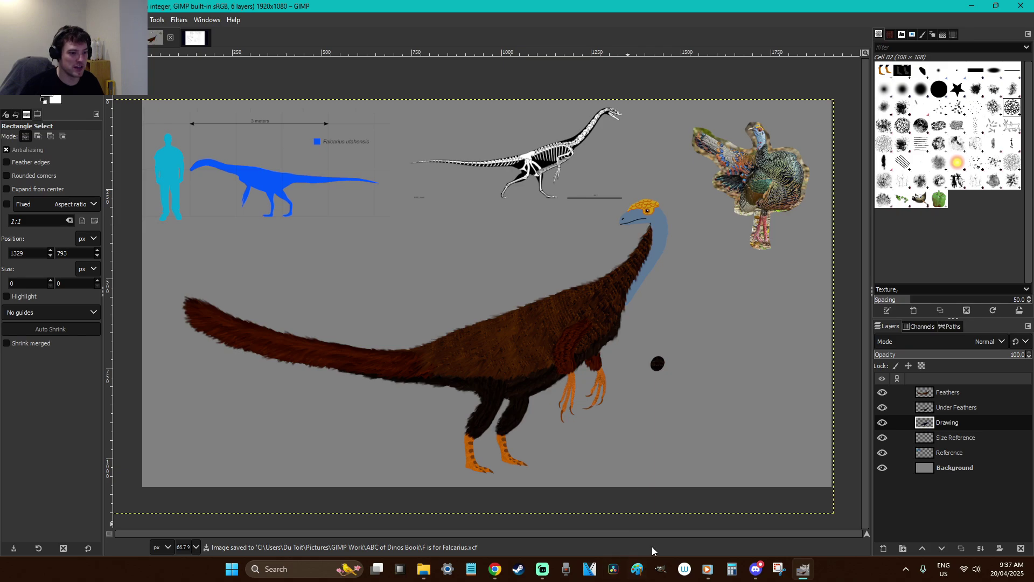
key("z")
left_click_drag(738, 386, 566, 203)
scroll(661, 276, "up", 3)
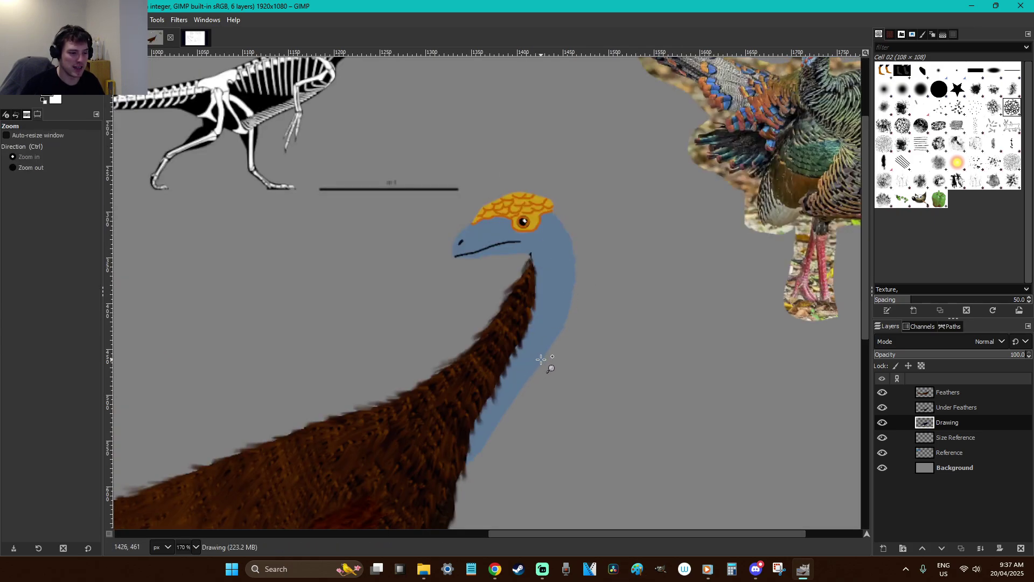
key("u")
left_click(542, 329)
key("p")
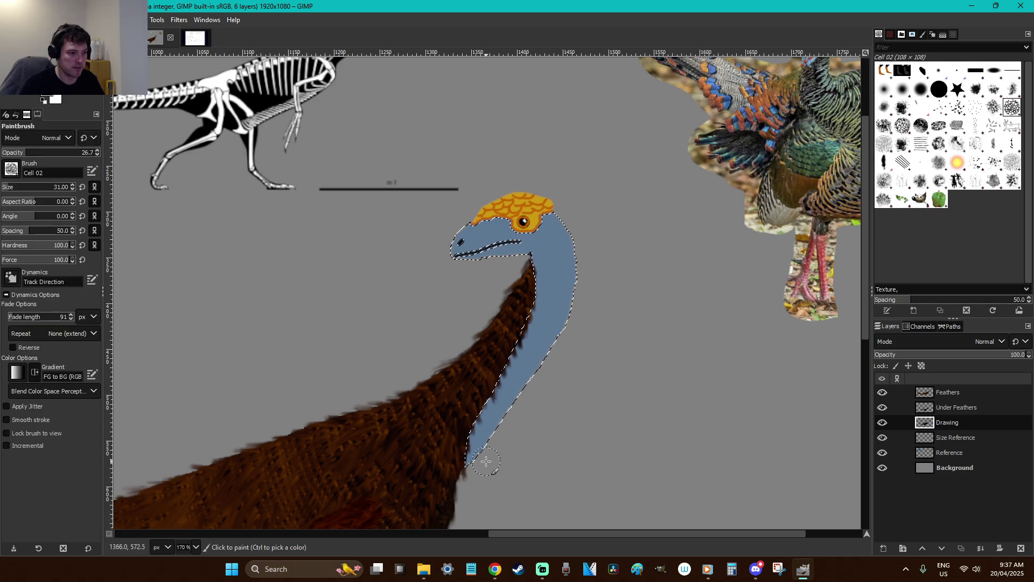
mouse_move(470, 456)
left_mouse_down()
mouse_move(555, 333)
mouse_move(564, 296)
mouse_move(568, 256)
mouse_move(531, 208)
mouse_move(490, 436)
mouse_move(472, 441)
mouse_move(538, 319)
mouse_move(531, 241)
left_mouse_up()
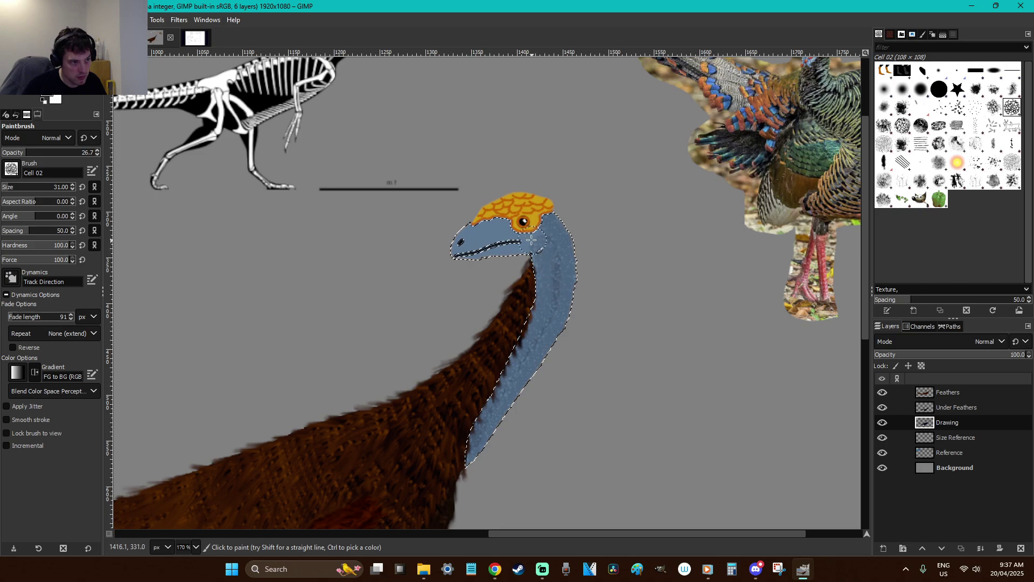
key("ctrl+z")
mouse_move(480, 407)
left_mouse_down()
mouse_move(531, 327)
mouse_move(546, 262)
mouse_move(540, 244)
mouse_move(525, 244)
mouse_move(421, 262)
mouse_move(469, 226)
mouse_move(514, 214)
mouse_move(478, 240)
left_mouse_up()
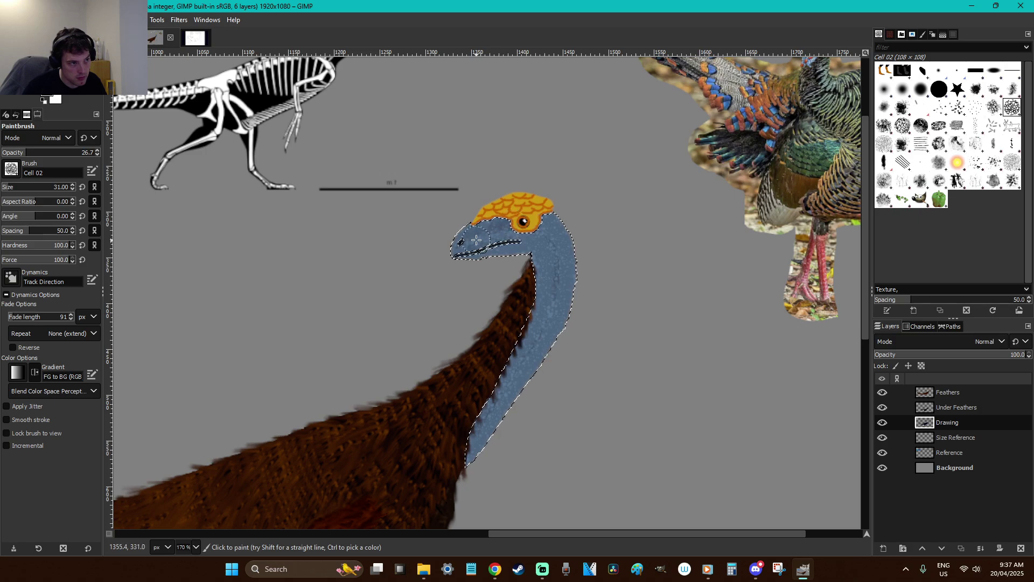
key("r")
left_click(614, 345)
key("ctrl+z")
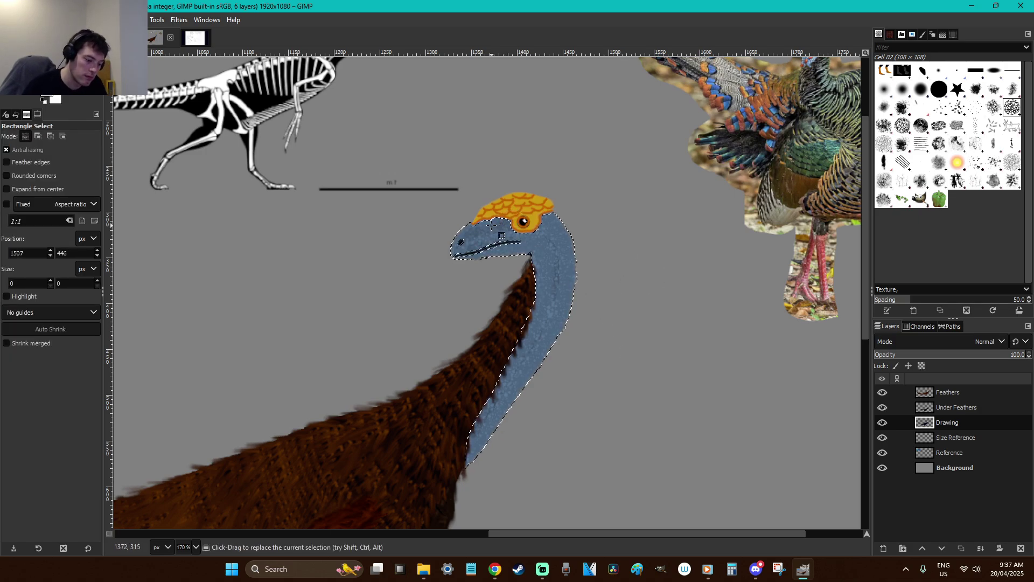
Brush another pass of Cell 02 texture down the blue neck, then save the image with the selection cleared
key("p")
mouse_move(555, 216)
left_mouse_down()
mouse_move(575, 291)
mouse_move(575, 256)
mouse_move(548, 218)
mouse_move(576, 250)
mouse_move(556, 367)
left_mouse_up()
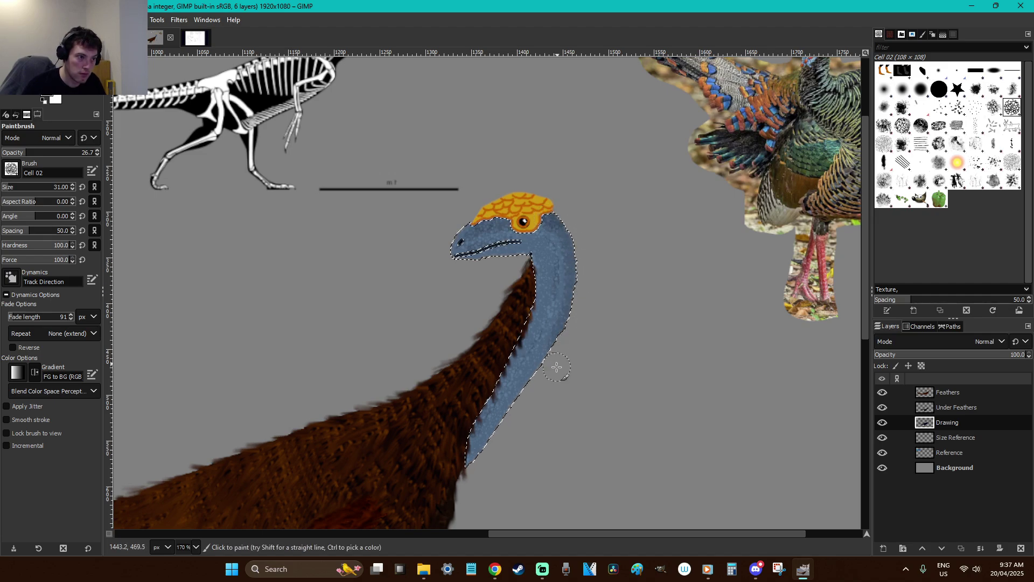
key("r")
left_click(604, 399)
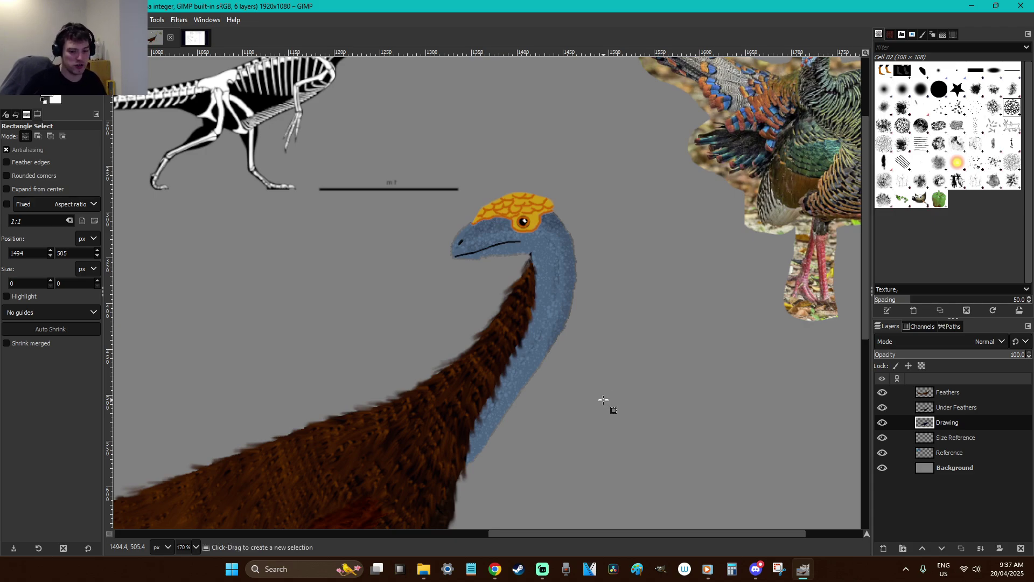
scroll(603, 400, "down", 5)
key("ctrl+s")
Delete the stray dark feather patch beside the dinosaur from the Feathers layer and clear the selection
left_click(964, 391)
left_click_drag(653, 378, 609, 335)
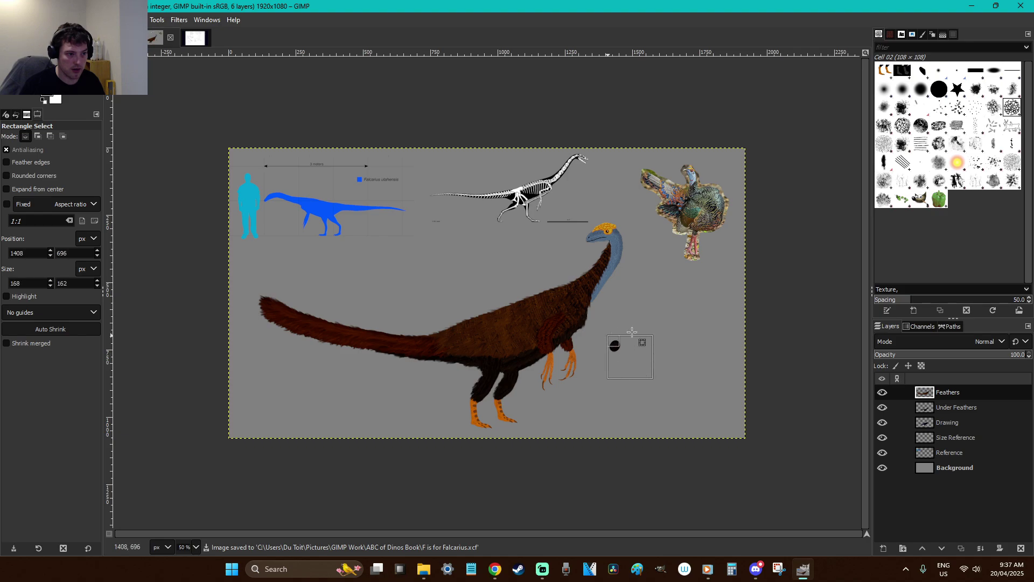
key("Delete")
left_click(713, 338)
left_click(706, 348)
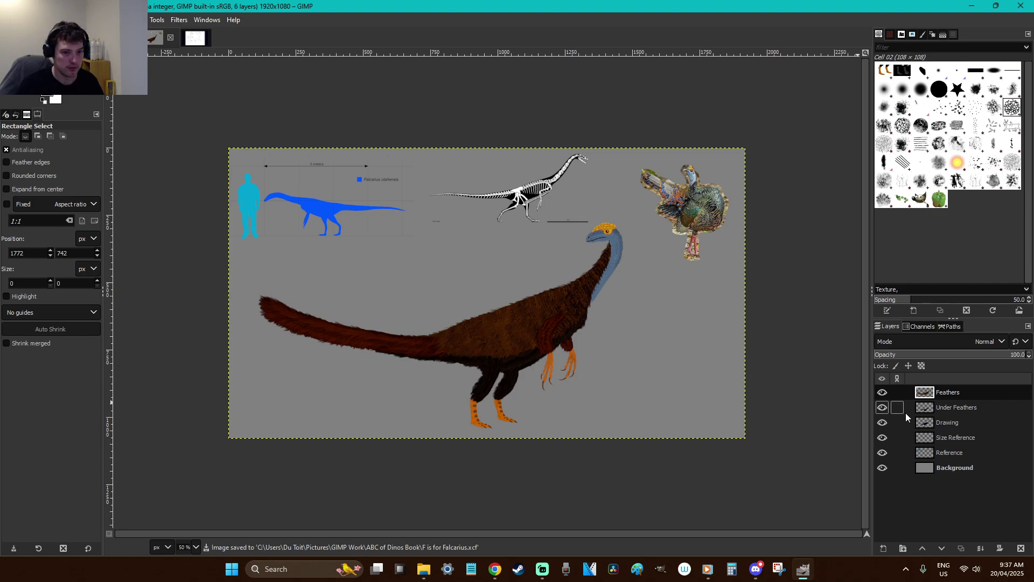
Compare the drawing with the Feathers layer hidden and shown
left_click(883, 392)
left_click(883, 392)
left_click(883, 392)
left_click(887, 393)
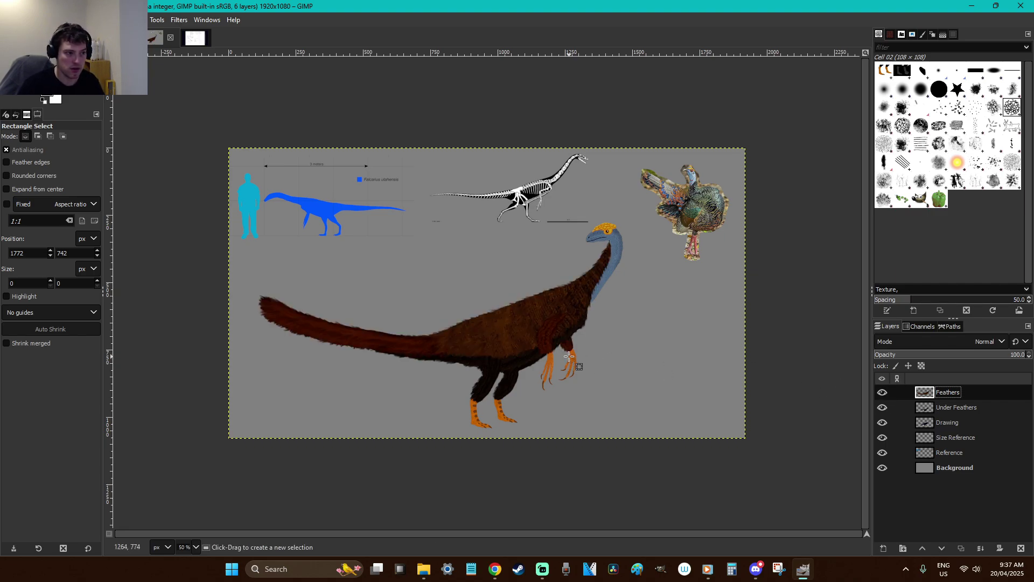
Save the image
left_click(629, 352)
key("ctrl+s")
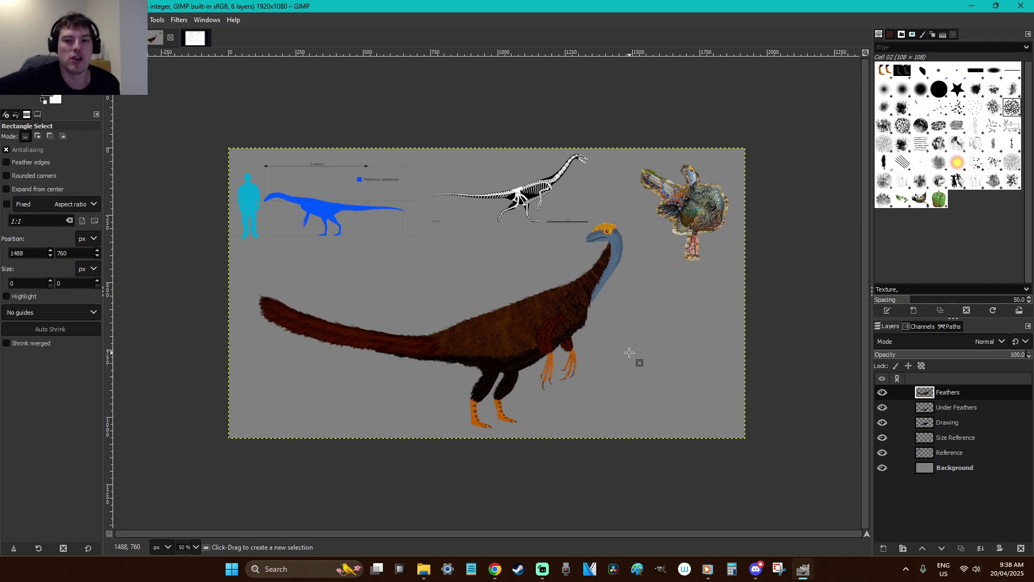
key("ctrl+s")
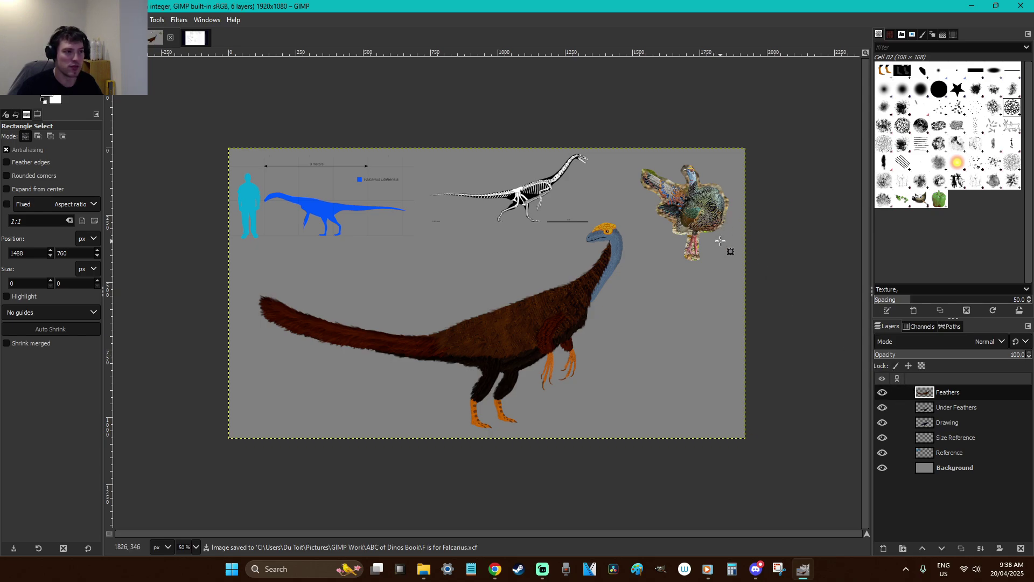
Cut the turkey photo on the Reference layer and paste it out of the way above the dinosaur's tail
left_click(964, 451)
left_click_drag(729, 273, 623, 138)
key("ctrl+x")
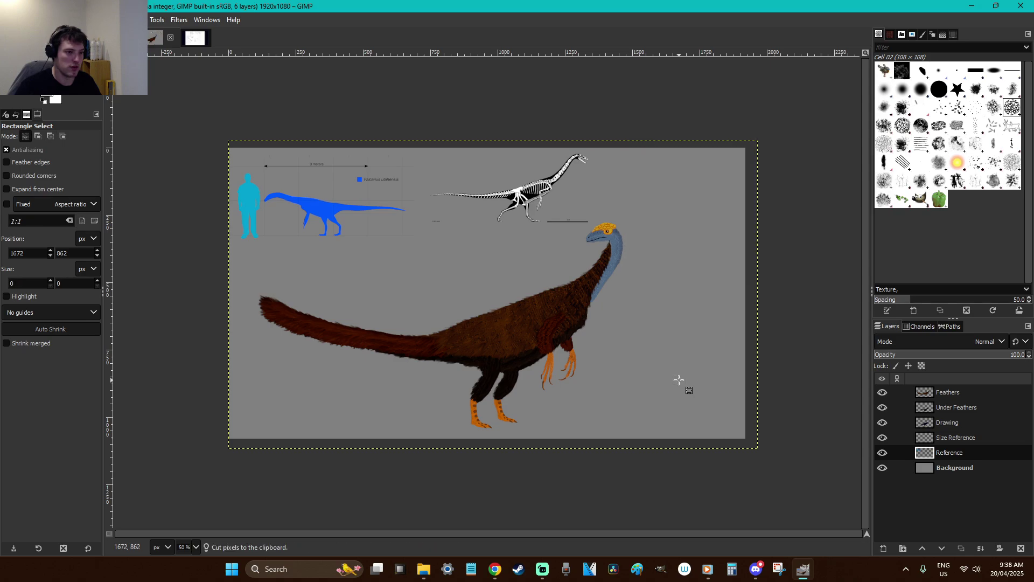
key("ctrl+v")
left_click_drag(519, 331, 421, 366)
left_click(709, 259)
Cut the skeleton reference and paste it into the canvas's upper right corner
left_click_drag(692, 259, 429, 138)
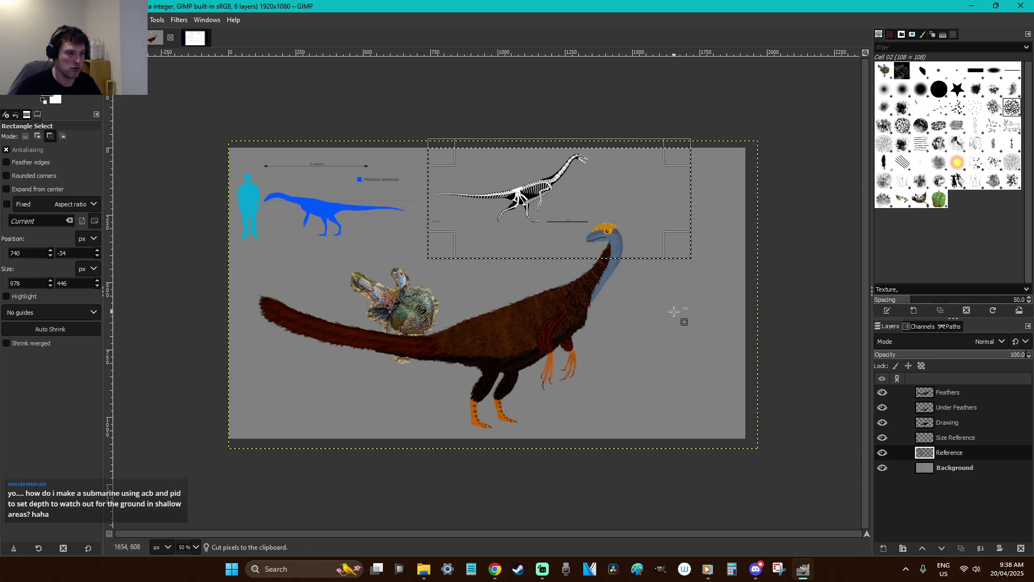
key("ctrl+x")
key("ctrl+v")
left_click_drag(487, 294, 695, 205)
left_click(693, 284)
Cut the turkey photo from above the tail and paste it between the size silhouette and the skeleton
left_click_drag(358, 286, 525, 374)
left_click_drag(472, 408, 335, 279)
key("ctrl+x")
key("ctrl+v")
left_click_drag(519, 258, 480, 185)
left_click(693, 295)
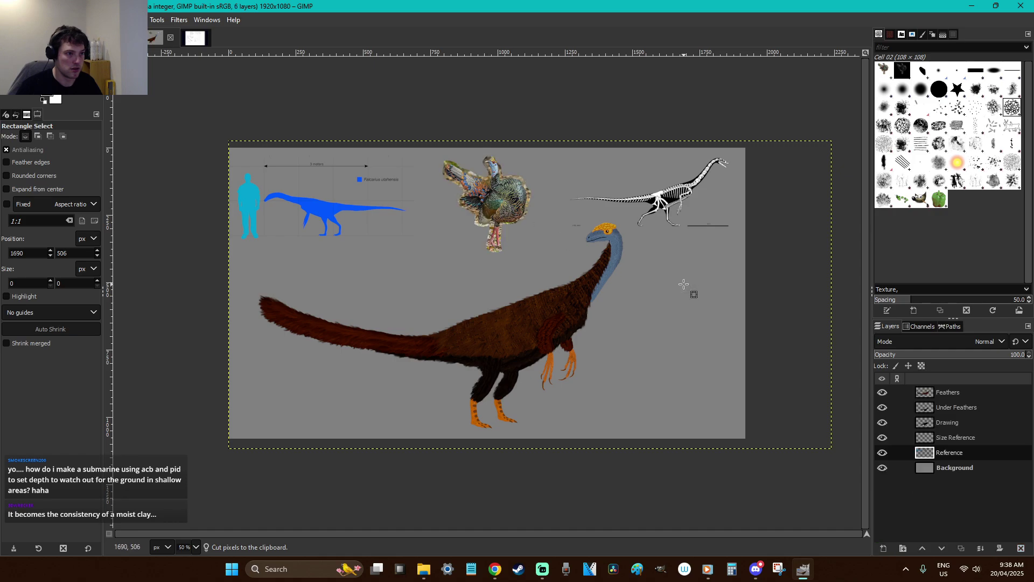
Merge the Feathers and Under Feathers layers down into the Drawing layer
left_click(883, 392)
left_click(883, 392)
left_click(947, 392)
right_click(963, 391)
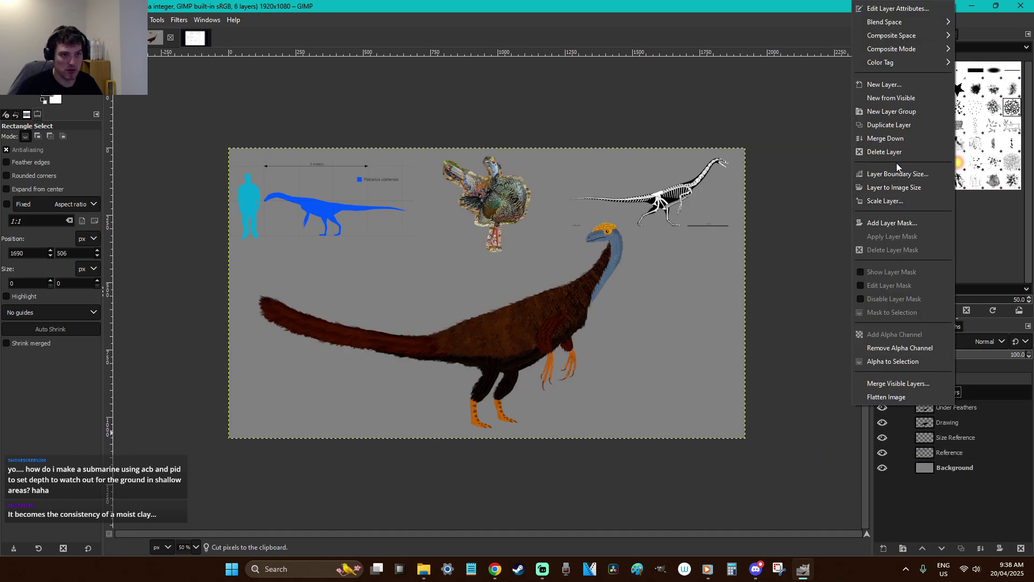
left_click(887, 139)
right_click(956, 392)
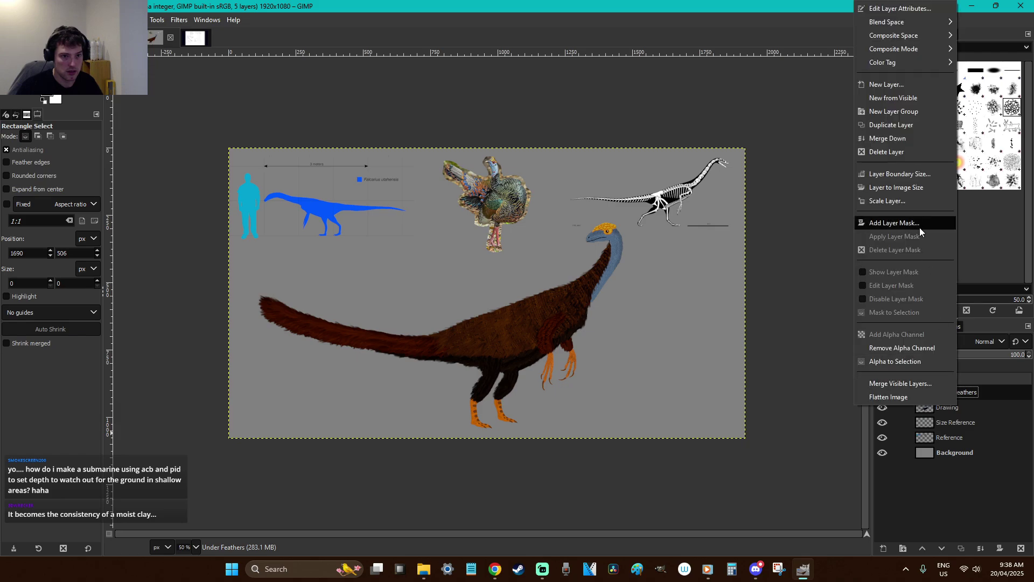
left_click(888, 138)
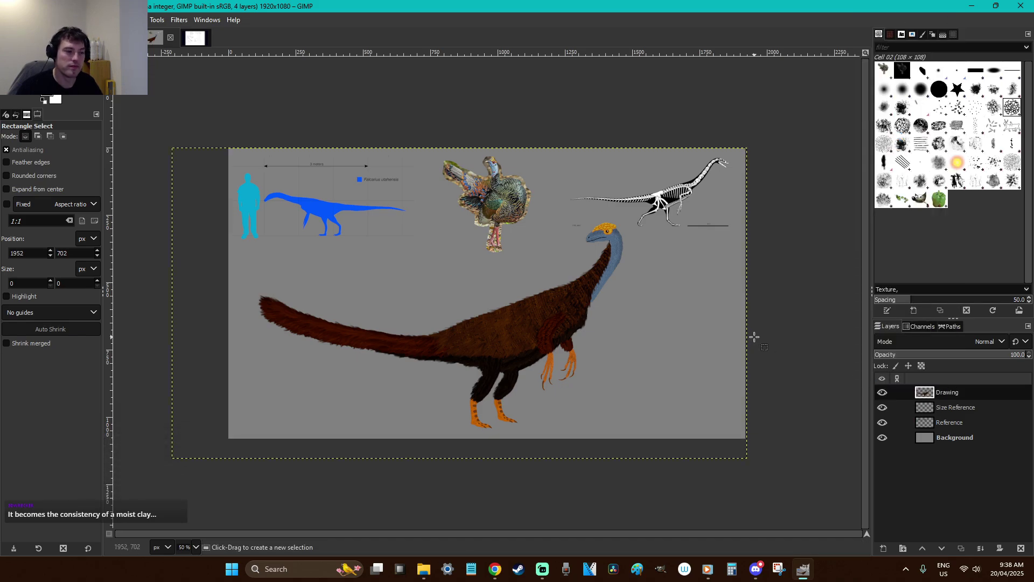
Move the merged Drawing layer slightly to the left on the canvas
key("m")
left_click_drag(549, 341, 532, 341)
key("r")
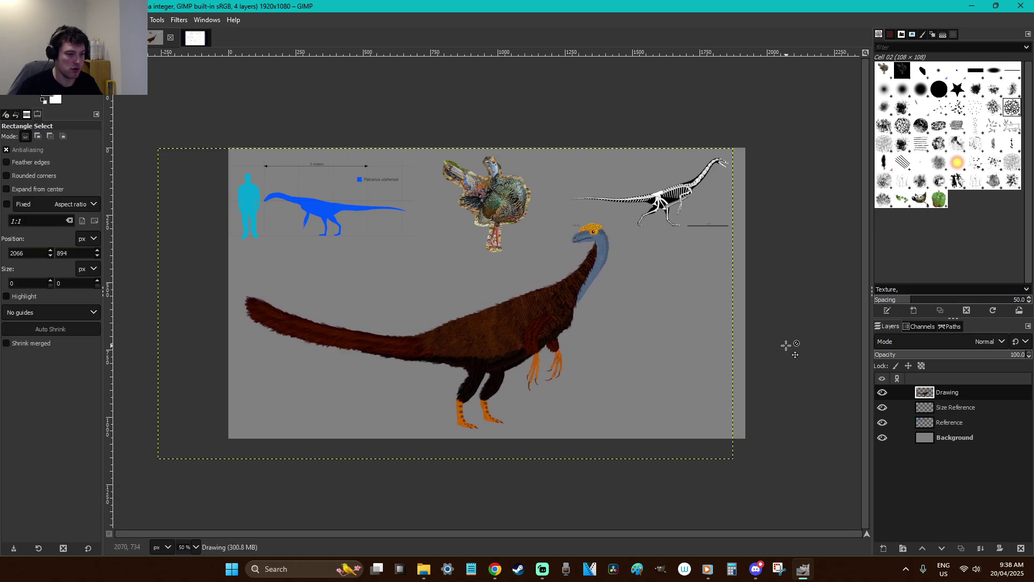
Fit the Drawing layer to the image size and save the image
right_click(646, 303)
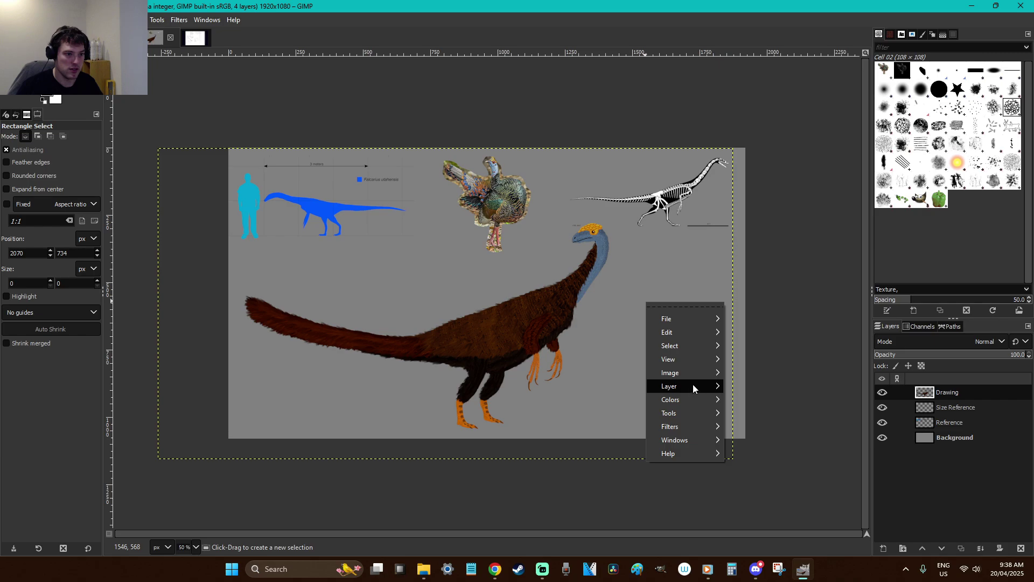
mouse_move(692, 383)
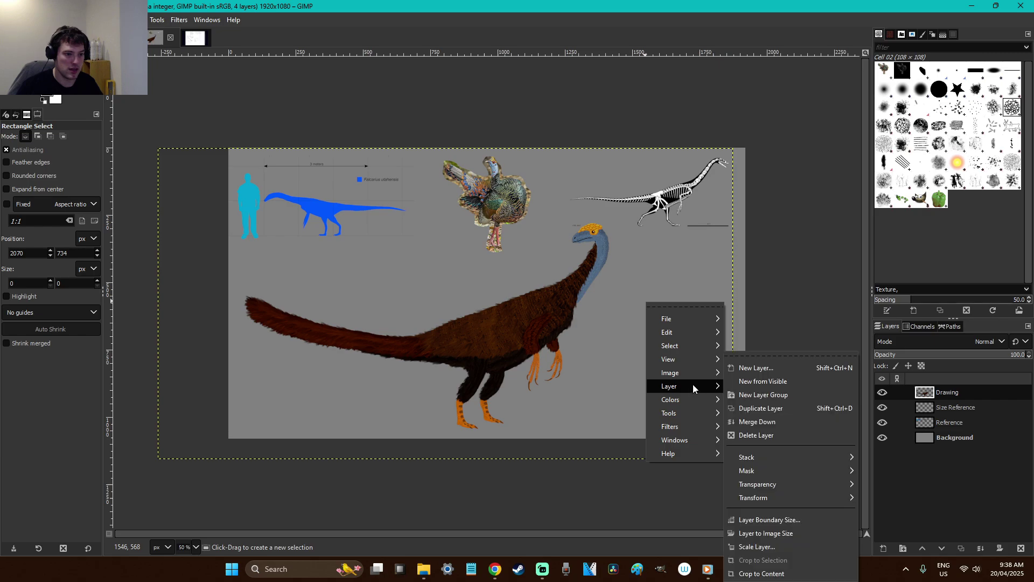
left_click(796, 534)
key("ctrl+s")
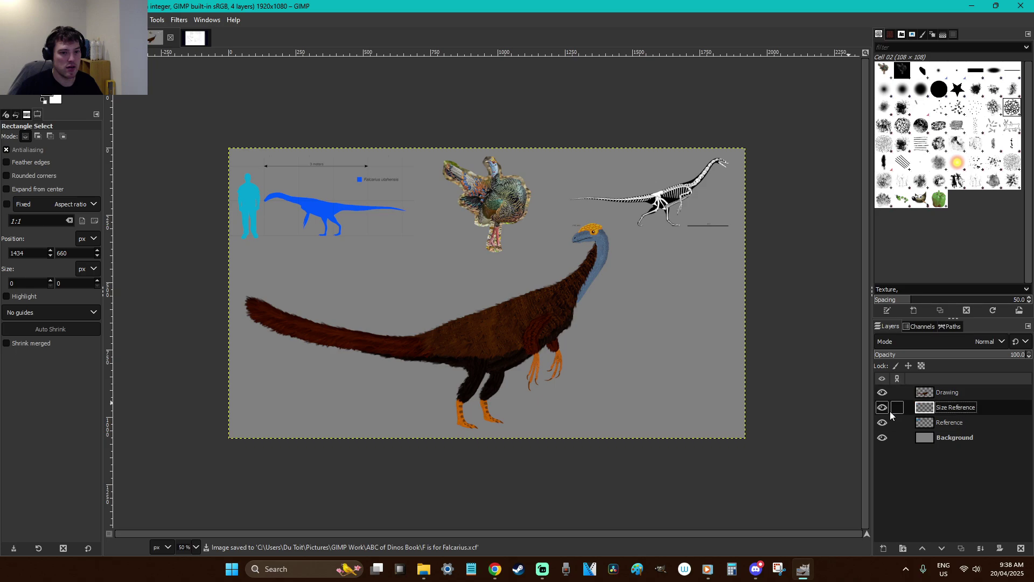
Move the Reference layer above Size Reference, then fuzzy-select and copy its light-blue human silhouette
left_click(960, 424)
left_click_drag(962, 423, 966, 408)
key("z")
left_click_drag(383, 291, 128, 127)
key("u")
left_click(505, 265)
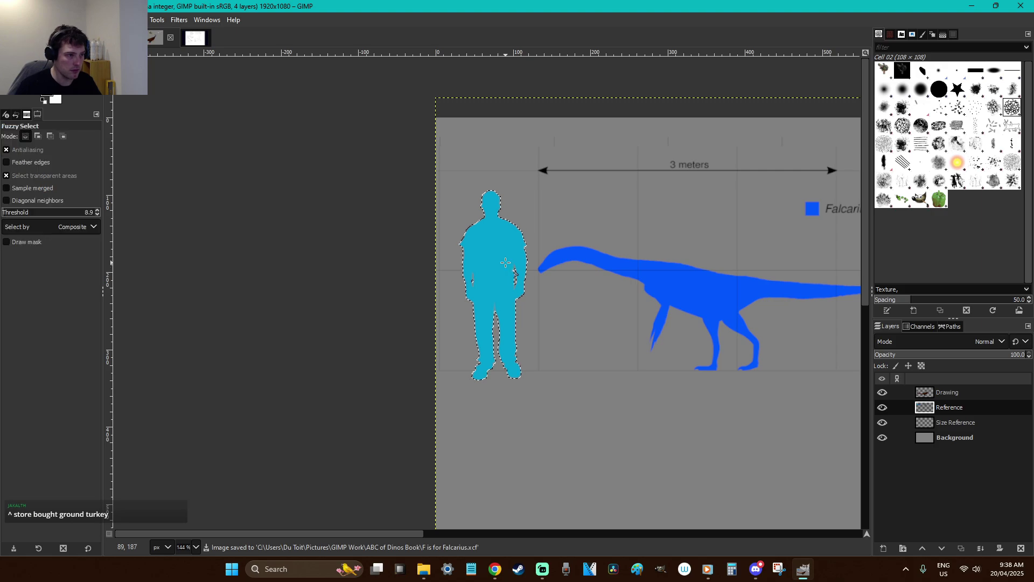
key("ctrl+c")
Paste the human silhouette onto the Size Reference layer and scale it proportionally to about 359 × 991 px near the dinosaur's head
key("r")
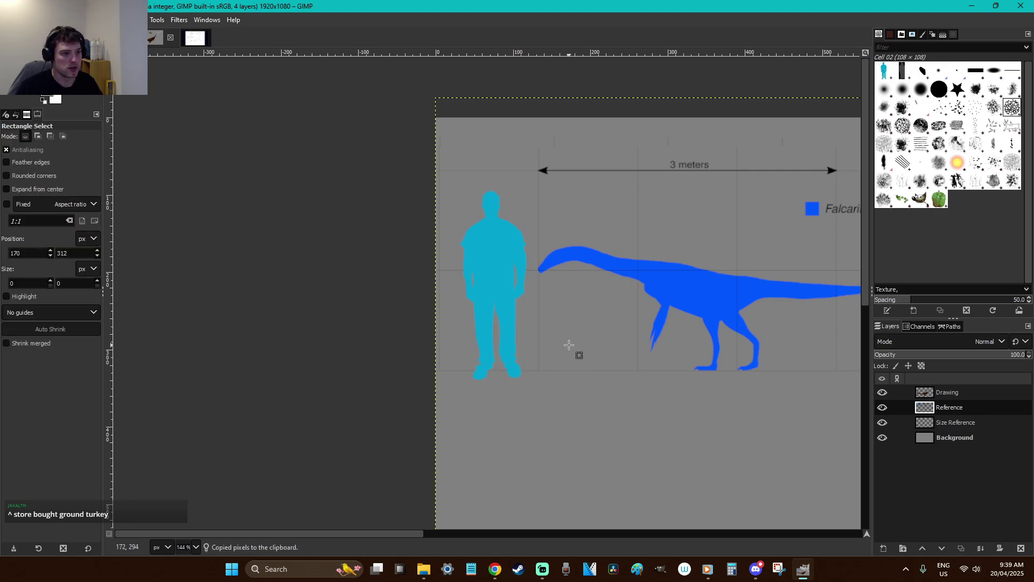
key("minus")
key("minus")
key("minus")
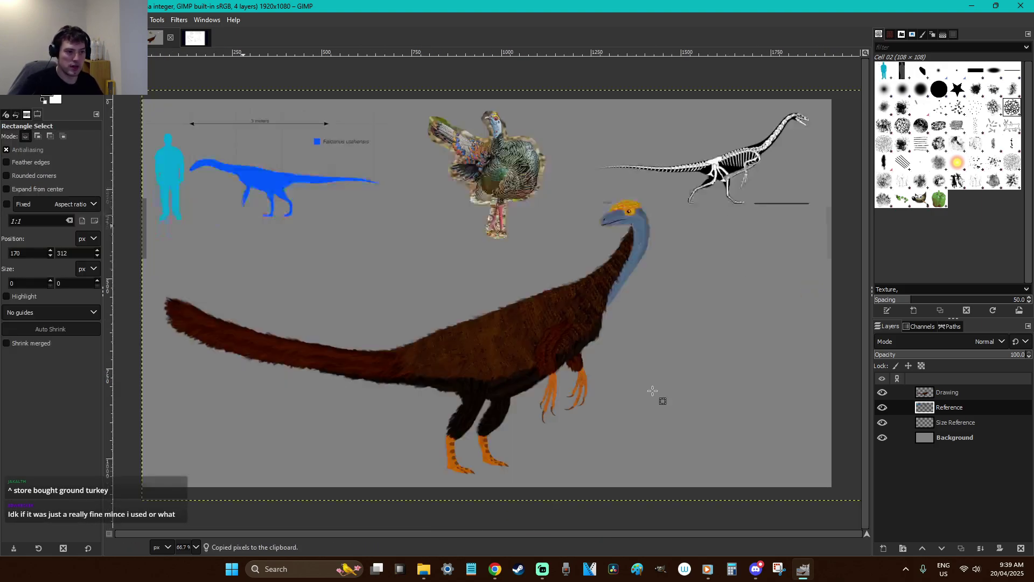
left_click(948, 429)
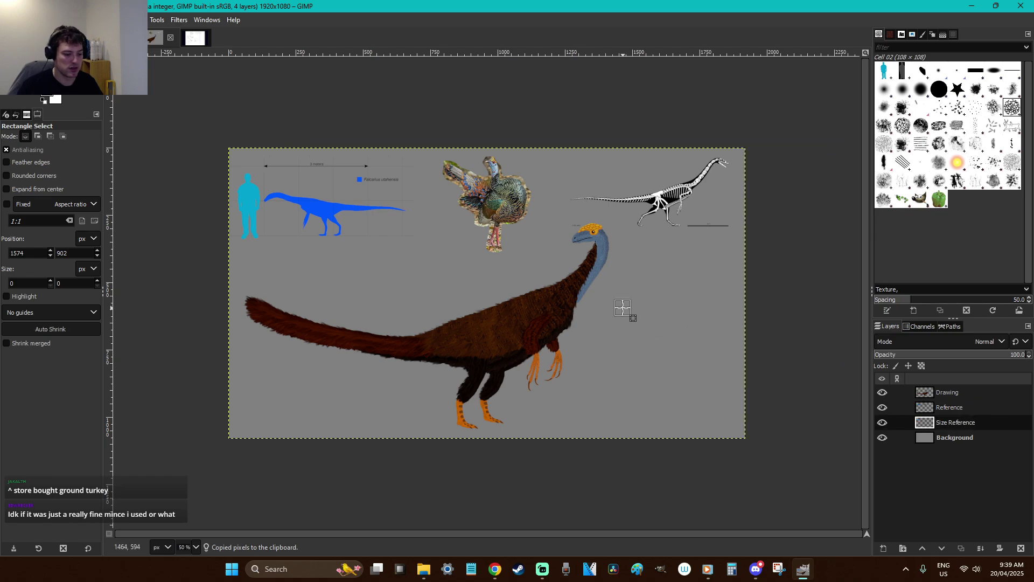
key("ctrl+v")
left_click_drag(501, 298, 687, 395)
key("shift+s")
left_click(687, 394)
left_click_drag(667, 345, 591, 140)
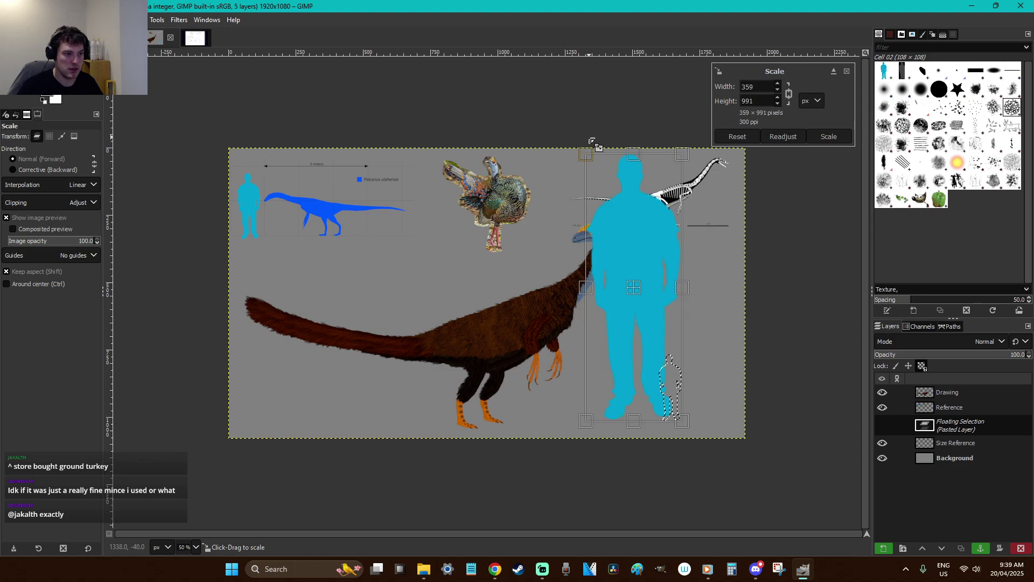
key("Return")
Shift the pasted silhouette clear of the dinosaur's head, scale it to about 380 × 1049 px and anchor it
key("r")
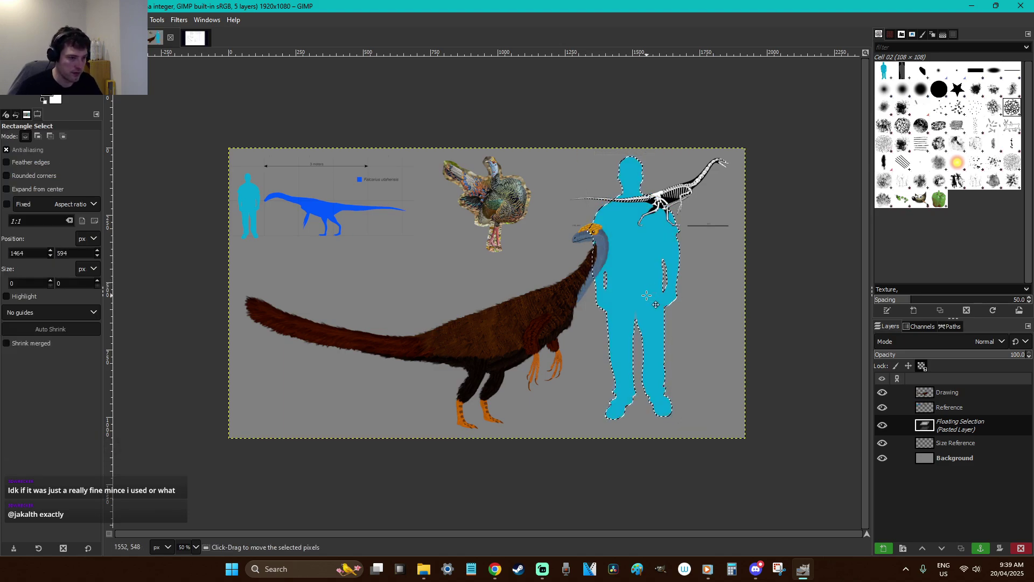
left_click_drag(646, 296, 684, 308)
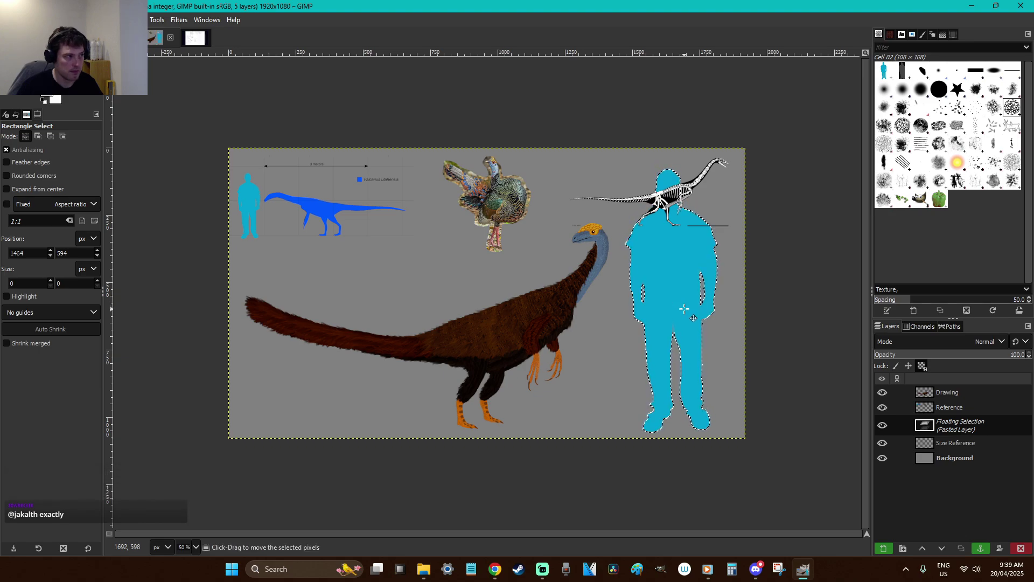
key("shift+s")
left_click_drag(626, 170, 618, 153)
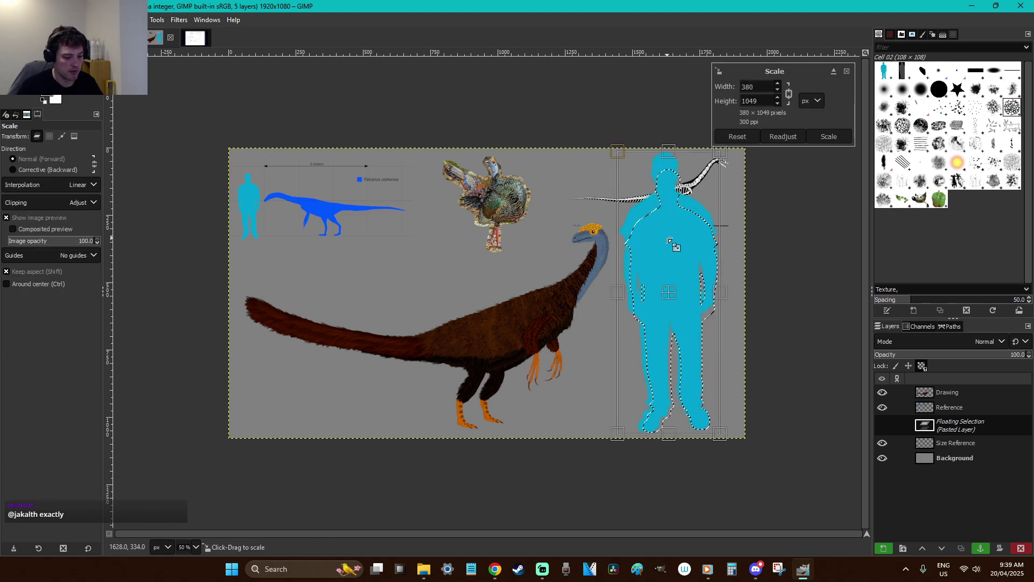
key("Return")
key("r")
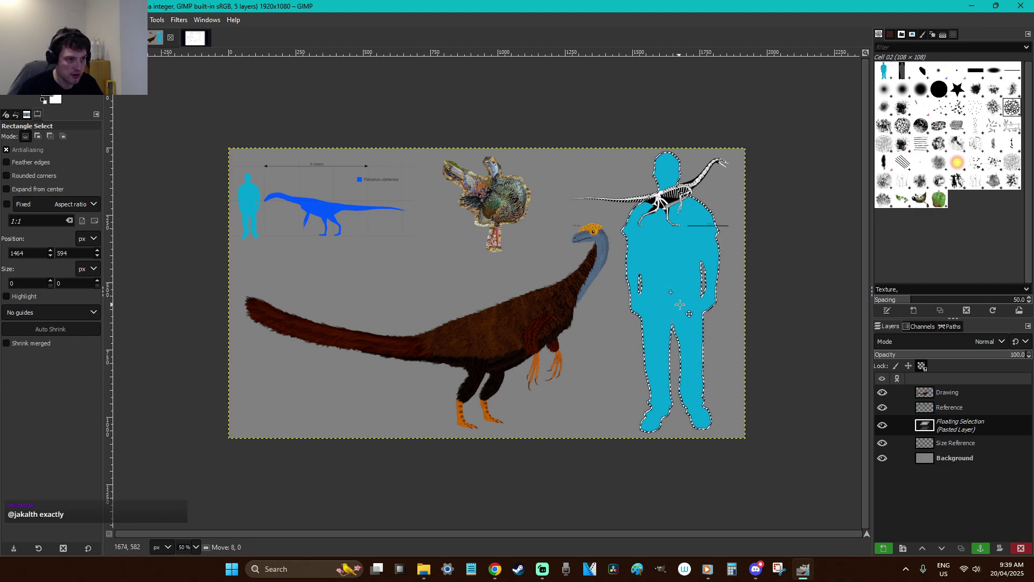
left_click(774, 293)
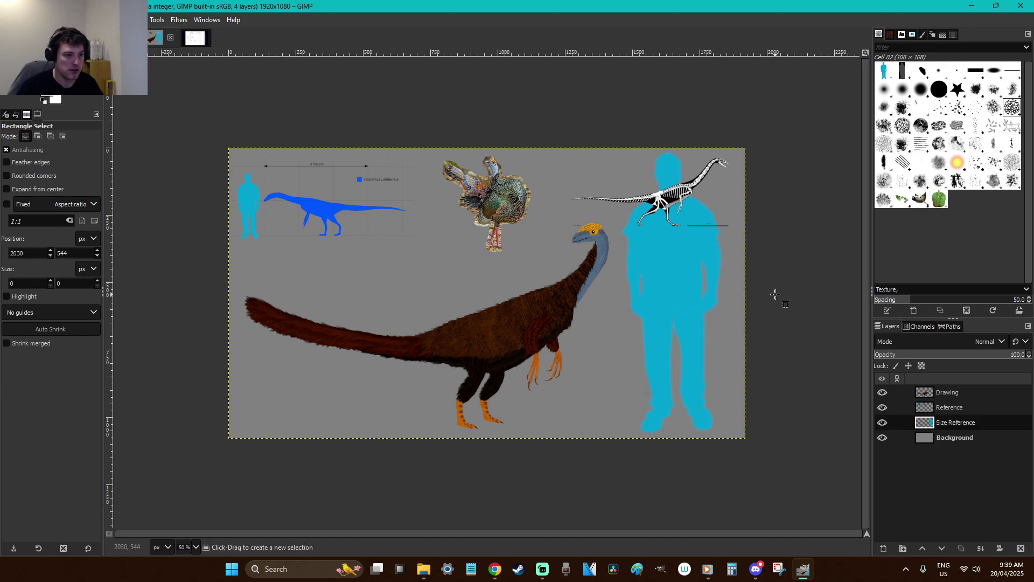
Reposition the enlarged human silhouette just beyond the dinosaur's head, anchor it and save the image
key("ctrl+v")
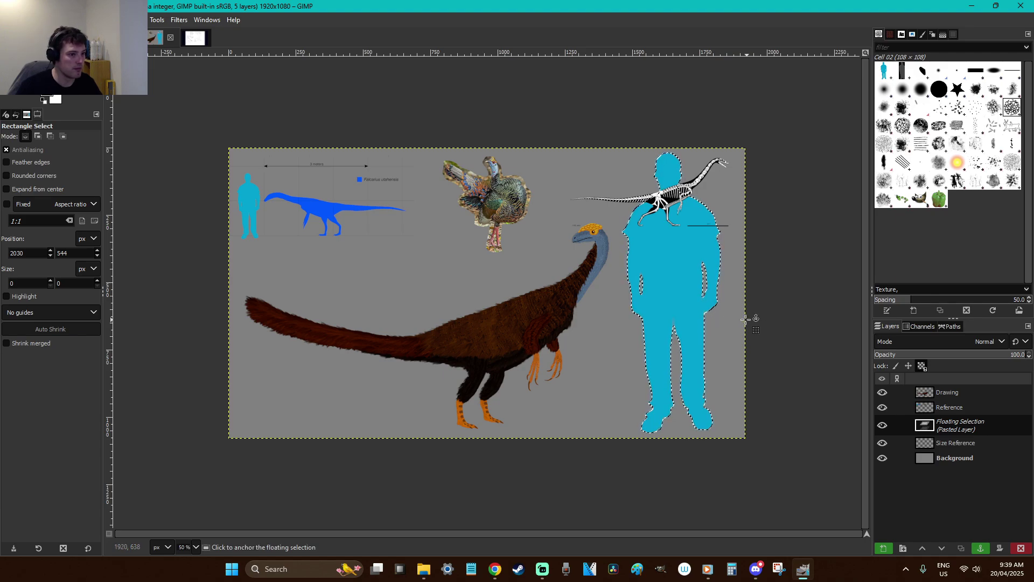
mouse_move(676, 320)
left_mouse_down()
mouse_move(574, 326)
mouse_move(685, 317)
left_mouse_up()
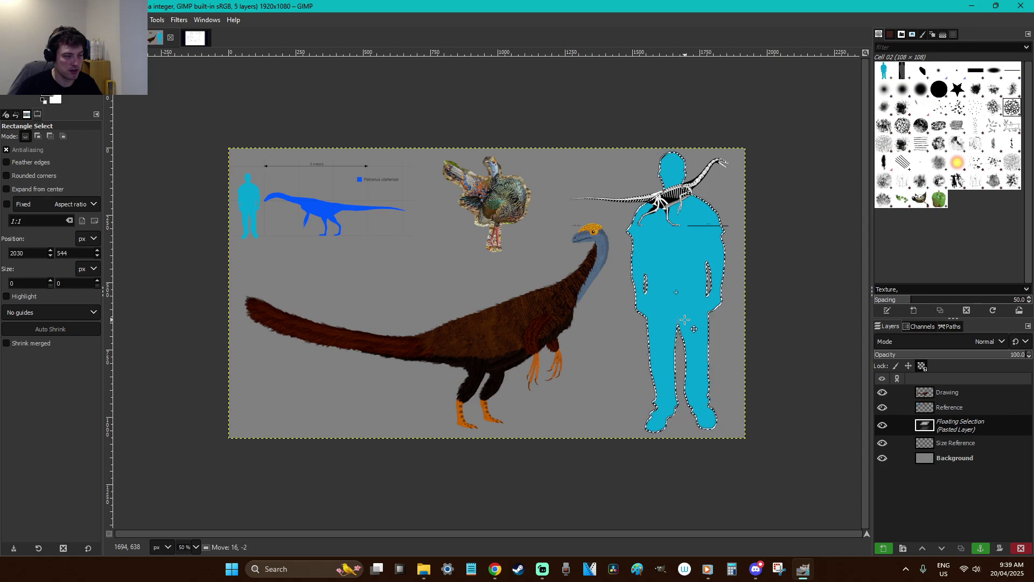
left_click(795, 292)
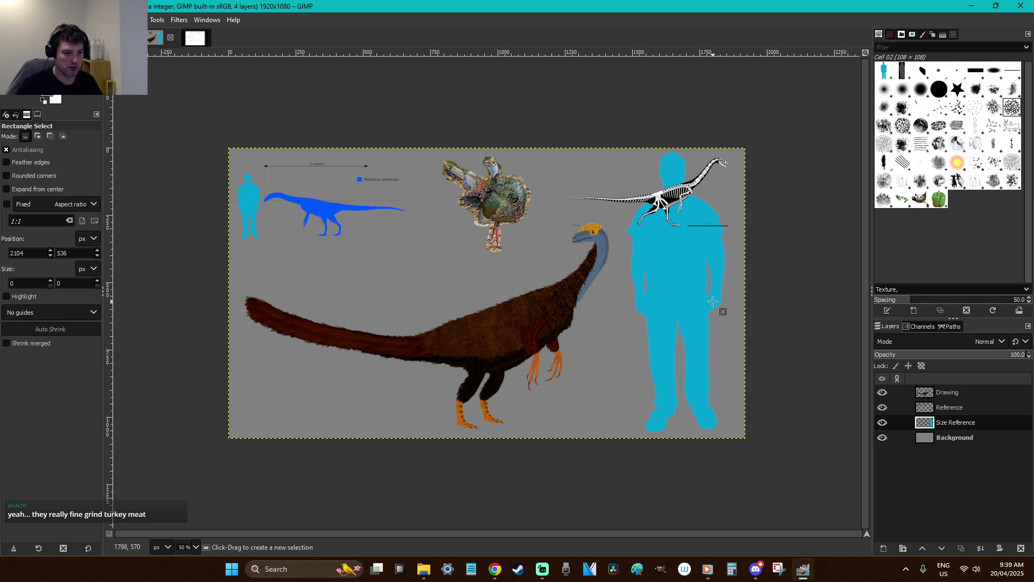
key("m")
key("ctrl+x")
key("ctrl+v")
left_click_drag(709, 301, 681, 296)
key("r")
left_click(773, 285)
key("ctrl+s")
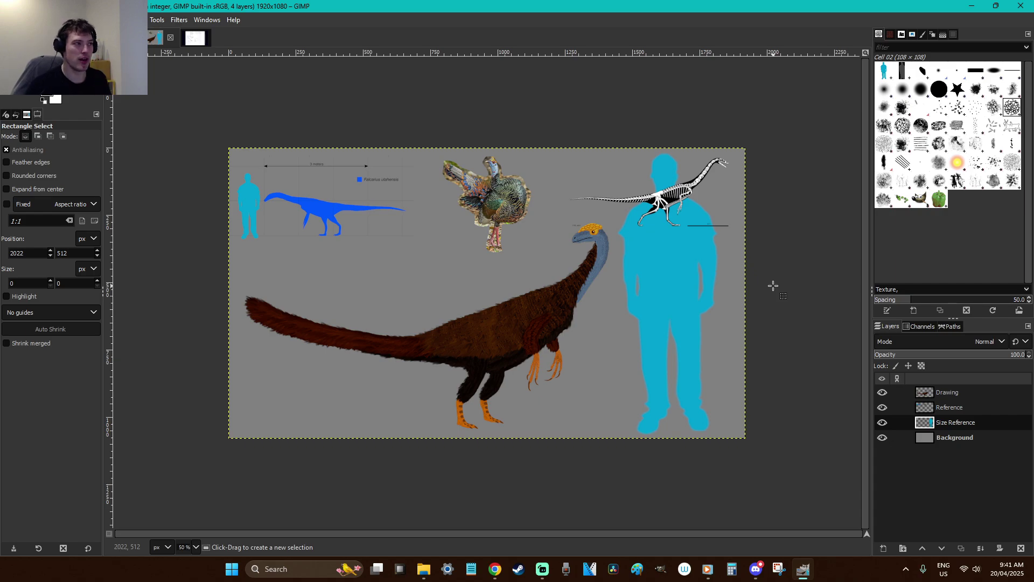
key("ctrl+s")
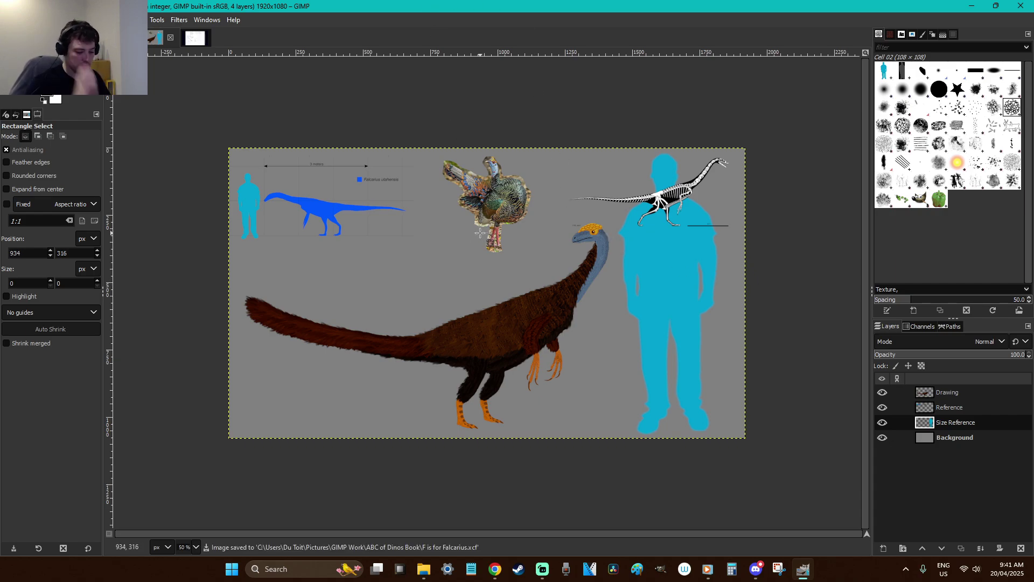
Create a new 1920 × 1080 image and fill its background with bright sky blue
key("ctrl+n")
left_click(380, 241)
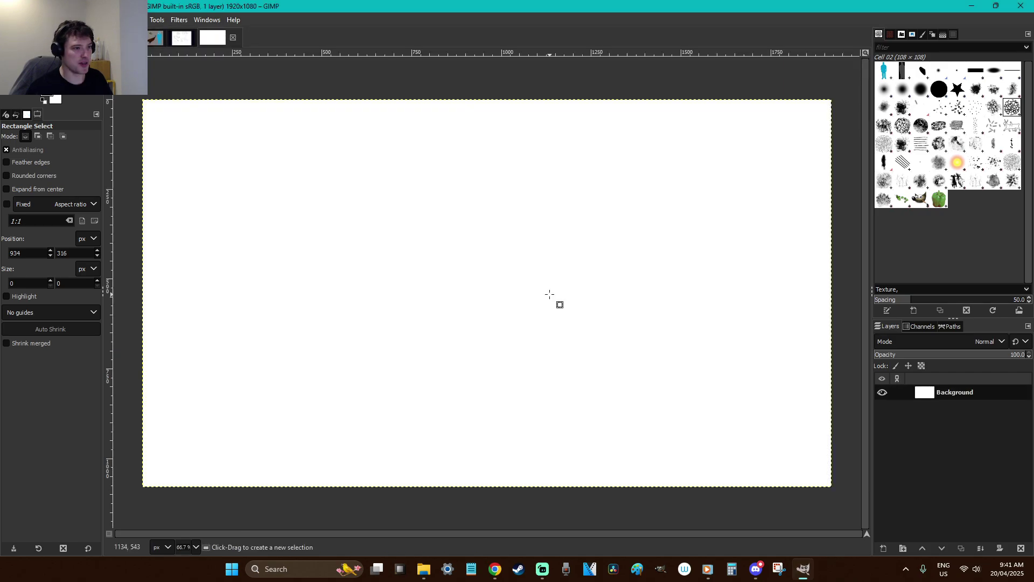
left_click(48, 100)
left_click(190, 137)
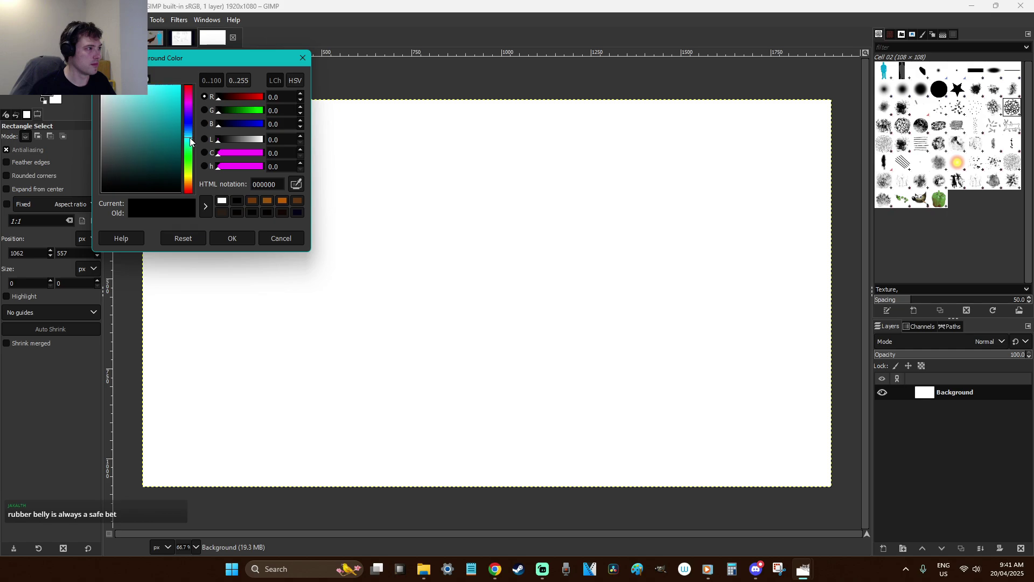
left_click_drag(166, 138, 171, 81)
left_click(218, 238)
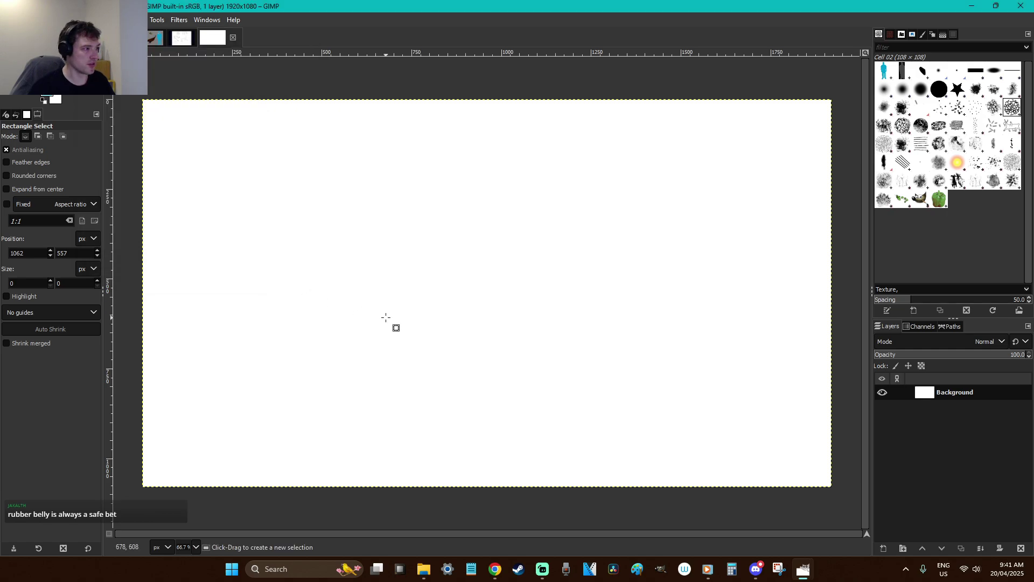
key("shift+b")
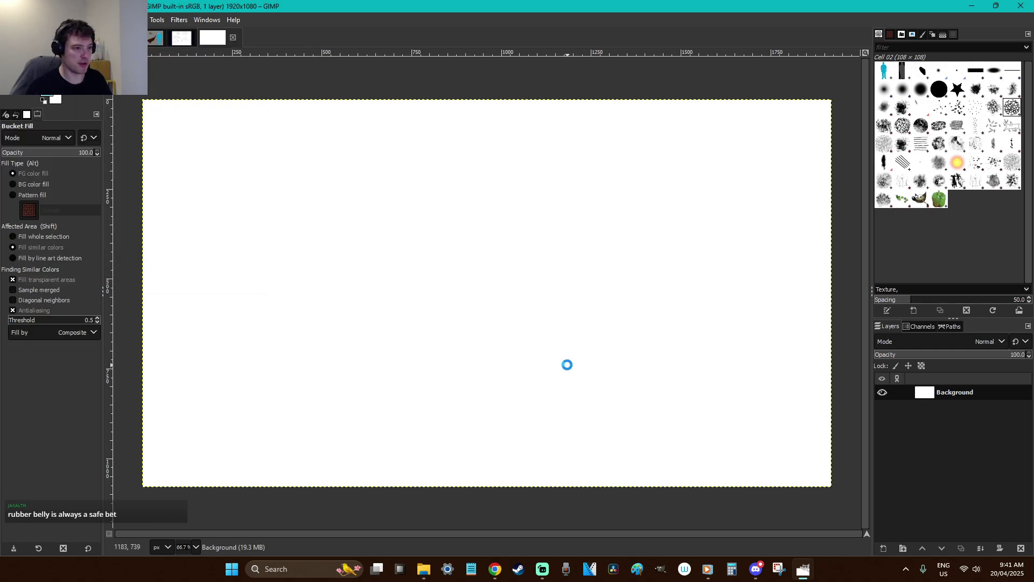
left_click(679, 479)
key("r")
Add a transparent 1920 × 1080 layer named Drawing and rename the blue background layer Sky
key("shift+ctrl+n")
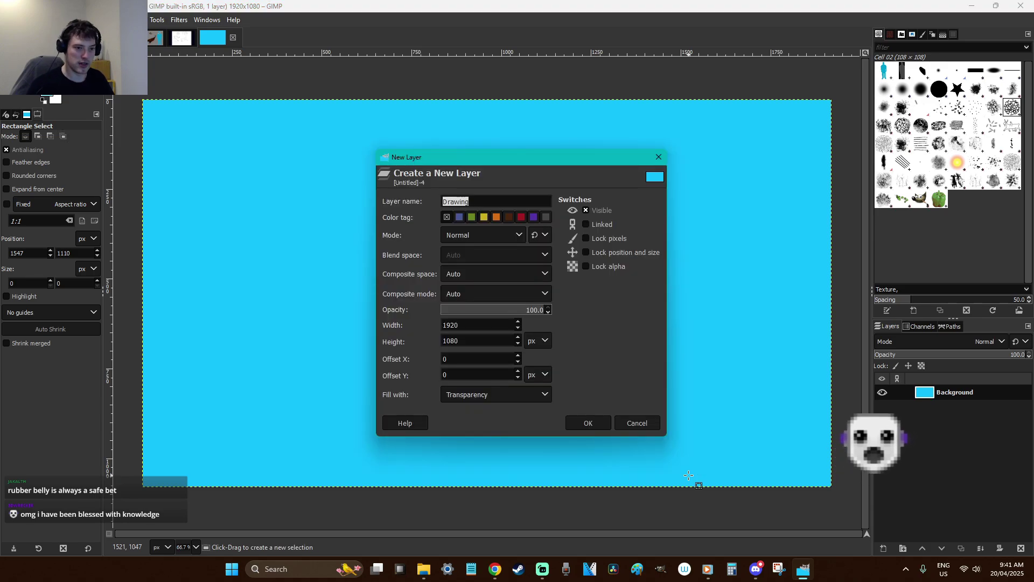
left_click(586, 423)
left_click(952, 407)
double_click(953, 407)
type("Sky")
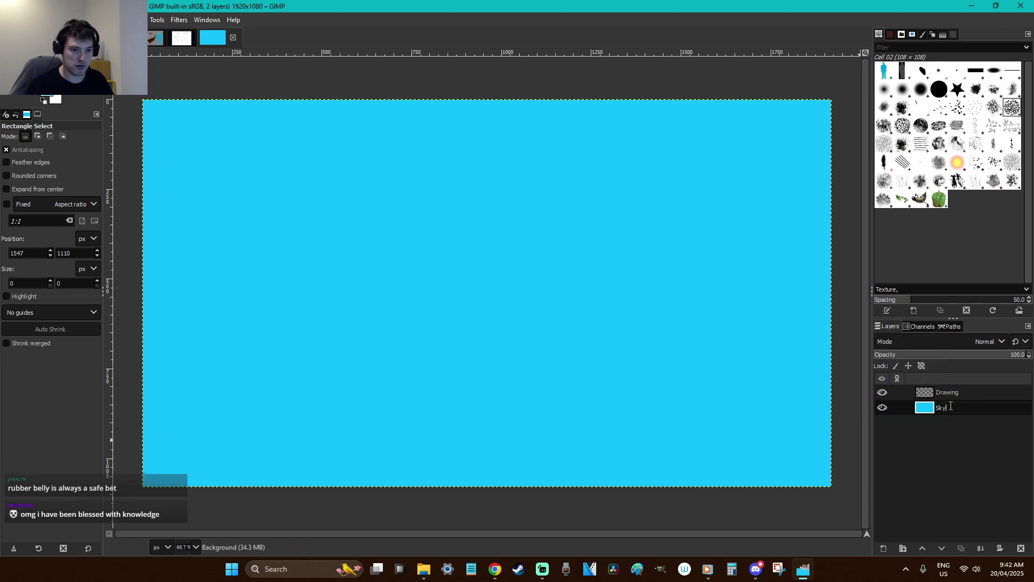
Rename the empty Drawing layer above the sky as Trees
left_click(962, 394)
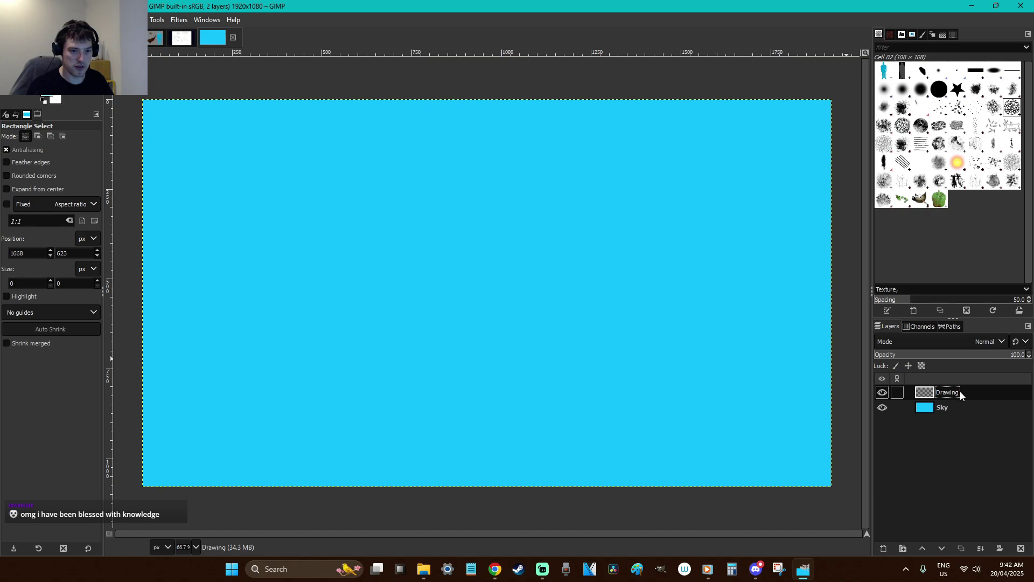
double_click(960, 391)
left_click(991, 521)
double_click(941, 392)
type("Trees")
key("Return")
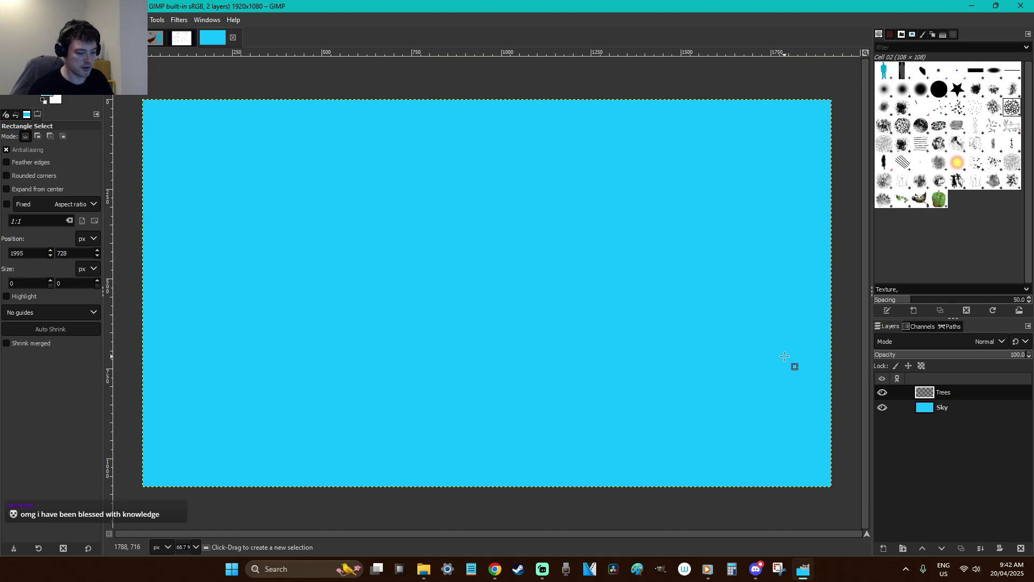
Set the foreground colour to bright green and outline a bumpy treeline across the lower half of the canvas with Free Select
key("f")
left_click(45, 90)
left_click_drag(188, 172, 188, 159)
left_click(232, 238)
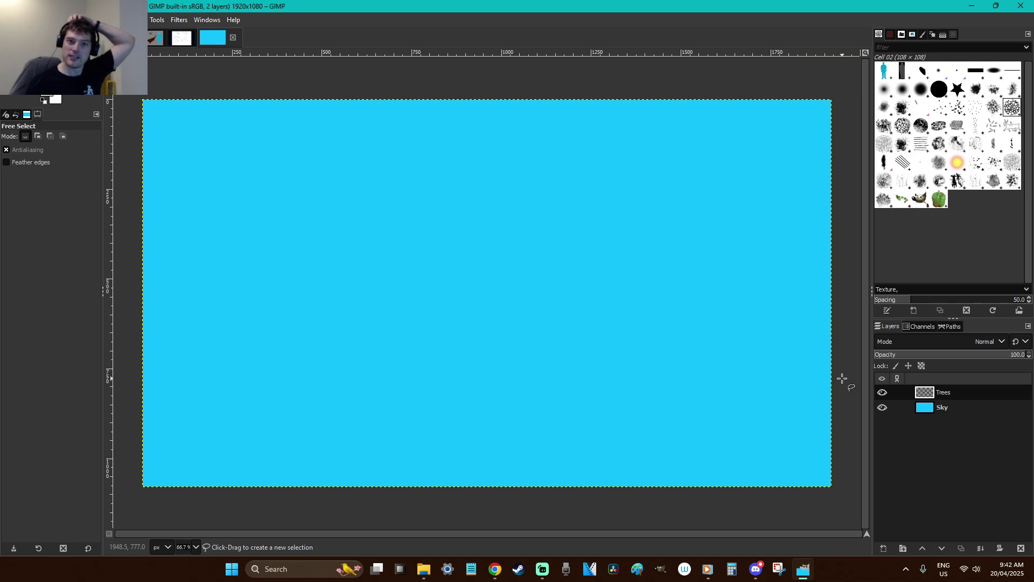
mouse_move(834, 372)
left_mouse_down()
mouse_move(820, 322)
mouse_move(789, 317)
mouse_move(751, 281)
mouse_move(623, 295)
mouse_move(521, 354)
mouse_move(495, 334)
mouse_move(341, 299)
mouse_move(232, 313)
mouse_move(212, 336)
mouse_move(176, 339)
mouse_move(121, 369)
mouse_move(129, 495)
mouse_move(265, 514)
mouse_move(463, 514)
mouse_move(834, 489)
mouse_move(844, 433)
mouse_move(836, 371)
left_mouse_up()
key("Return")
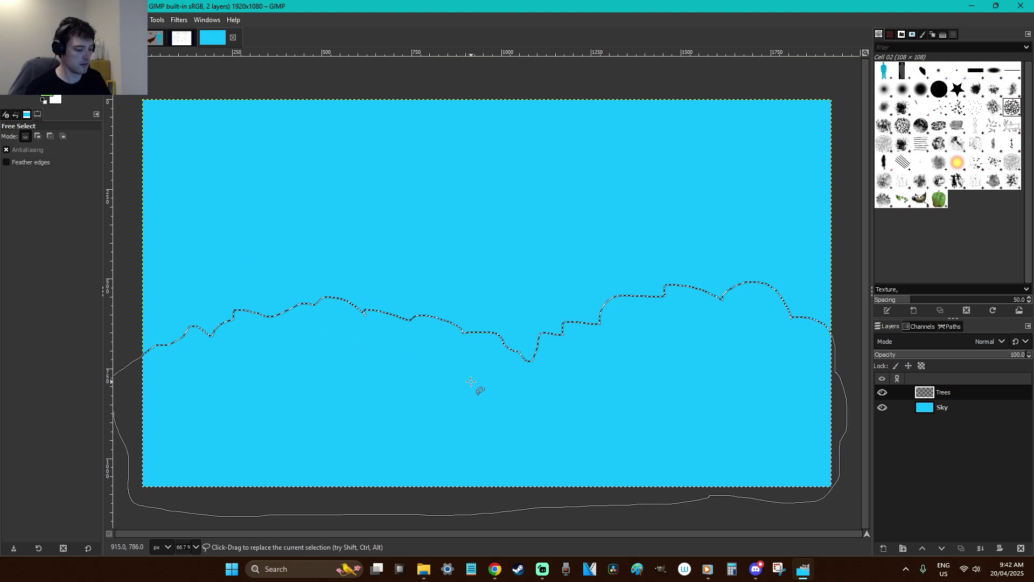
Fill the treeline selection on the Trees layer with dark green 1d8c00 and clear the selection
key("shift+b")
left_click(491, 347)
key("ctrl+z")
left_click(46, 98)
left_click_drag(160, 160, 181, 133)
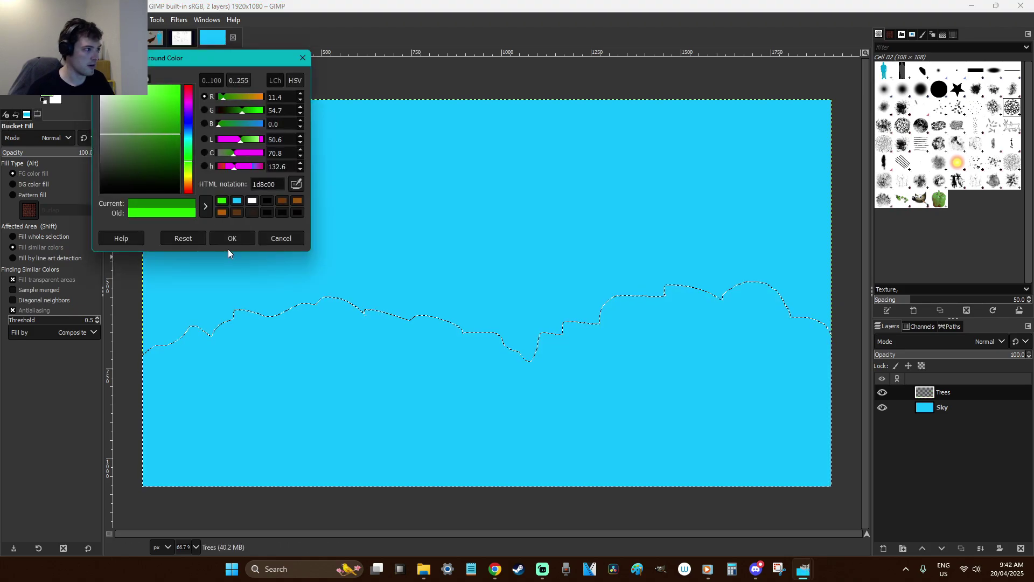
left_click(232, 238)
left_click(356, 362)
key("r")
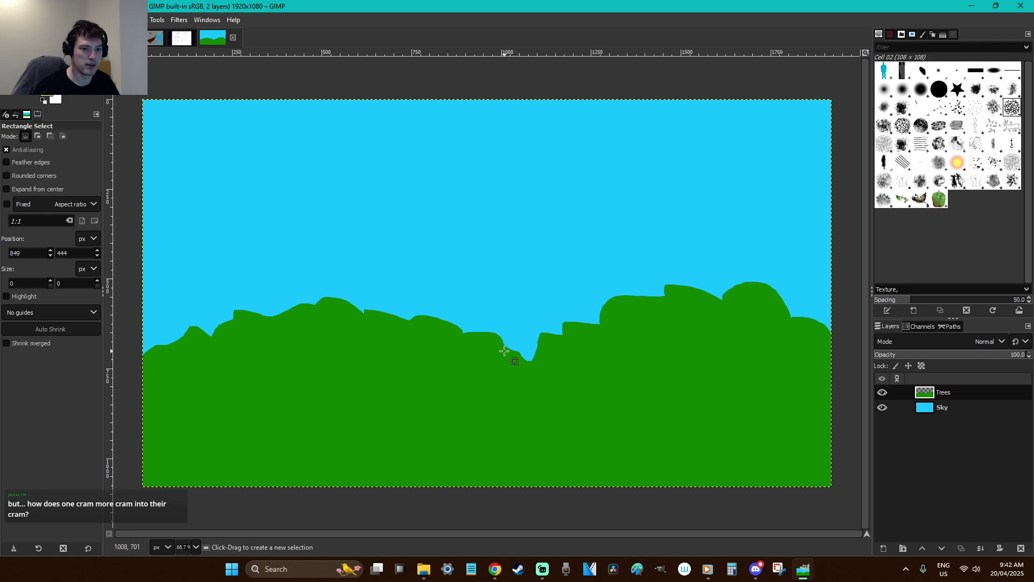
Add a transparent layer between Trees and Sky and name it Trees 2
key("shift+ctrl+n")
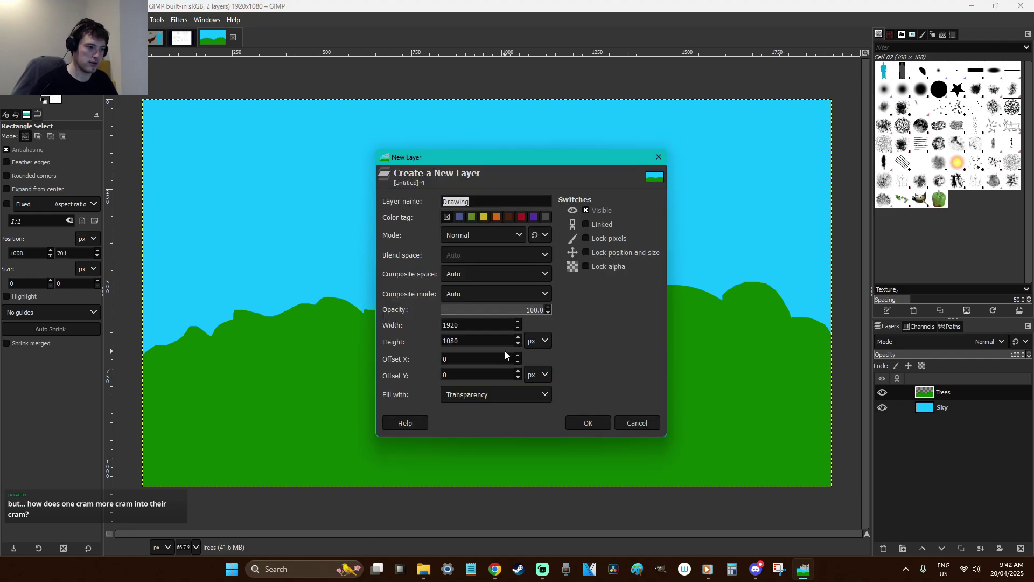
left_click(588, 423)
left_click_drag(943, 392, 947, 412)
double_click(946, 410)
type("Tr")
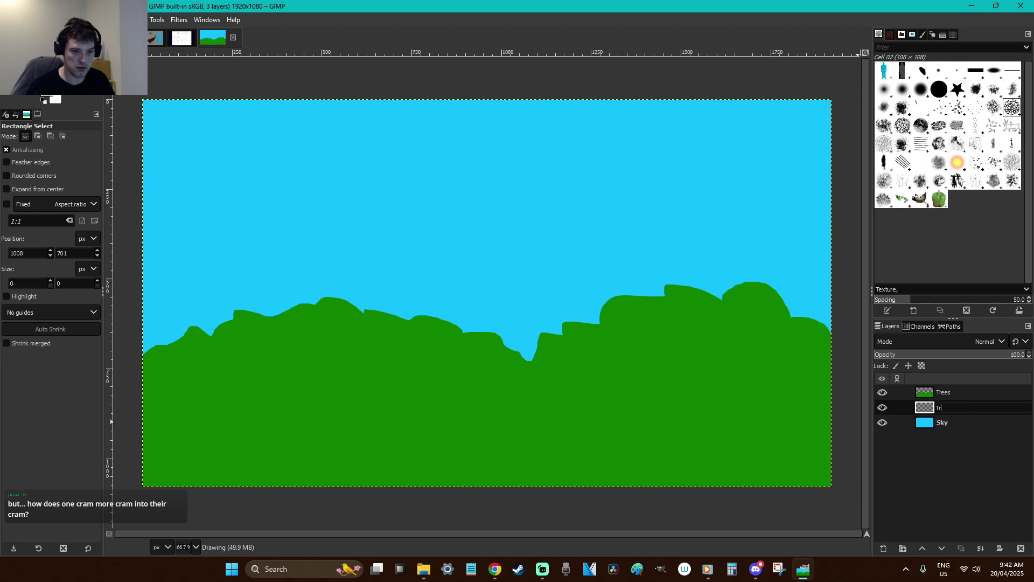
type("ees 2")
key("Return")
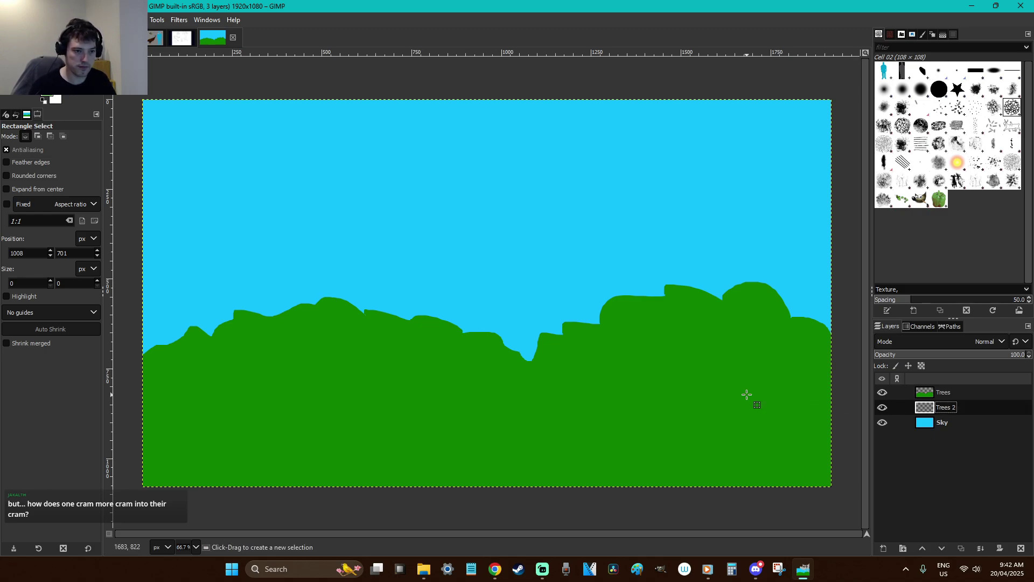
Outline a tall curved tree trunk rising above the right half of the treeline with Free Select
key("f")
mouse_move(614, 439)
left_mouse_down()
mouse_move(632, 389)
mouse_move(609, 236)
mouse_move(587, 189)
mouse_move(600, 180)
mouse_move(646, 243)
mouse_move(666, 335)
mouse_move(665, 410)
mouse_move(615, 440)
left_mouse_up()
key("Return")
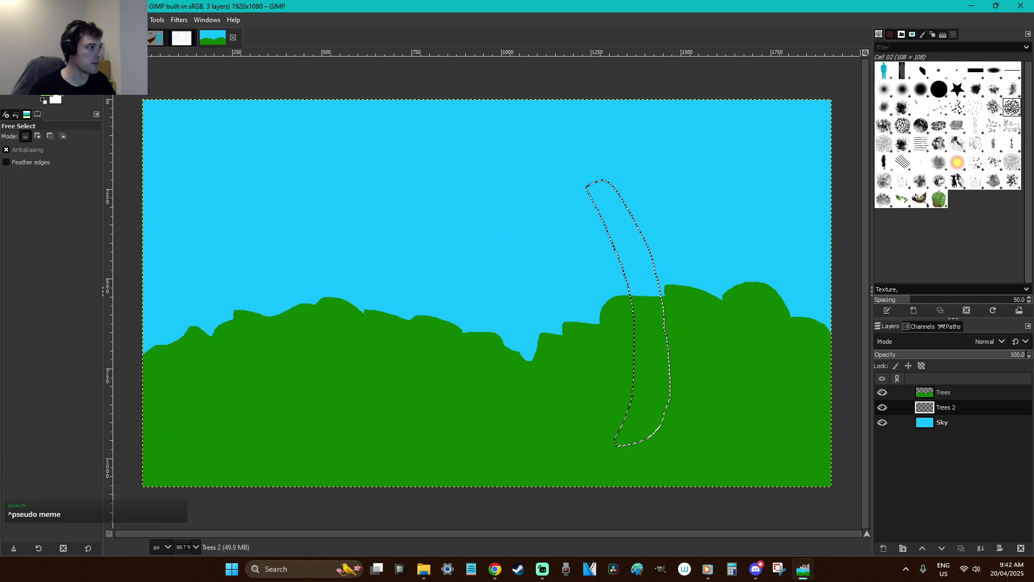
Fill the trunk selection on the Trees 2 layer with dark brown and clear the selection
left_click(48, 98)
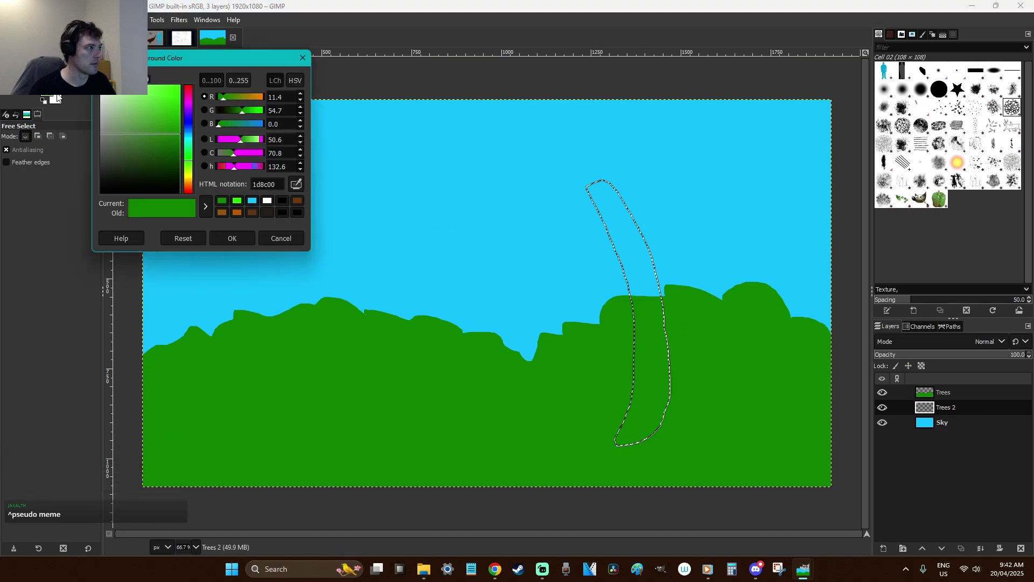
left_click(188, 181)
left_click_drag(178, 156, 188, 147)
left_click_drag(191, 186, 161, 147)
left_click(233, 237)
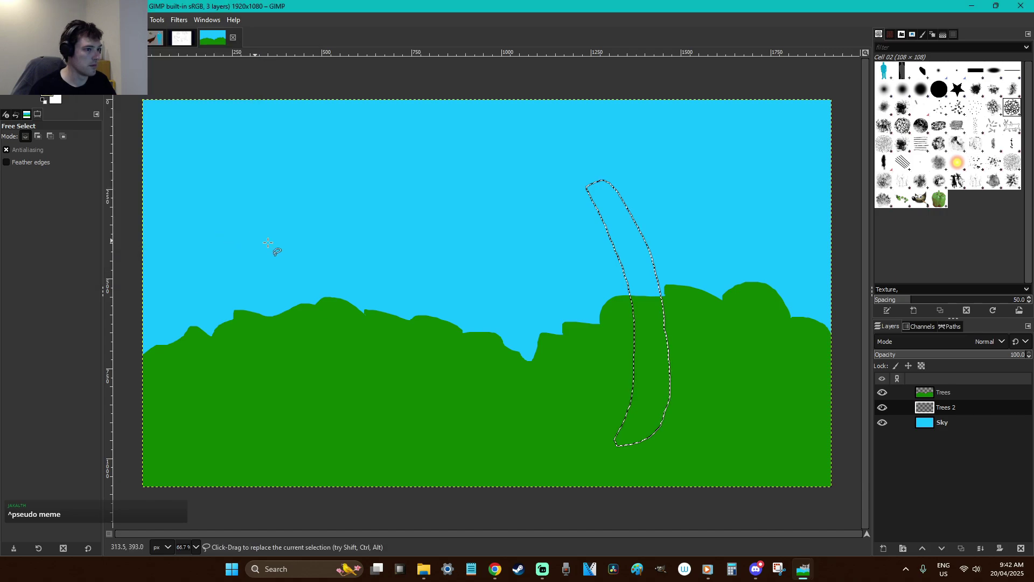
key("shift+b")
left_click(641, 260)
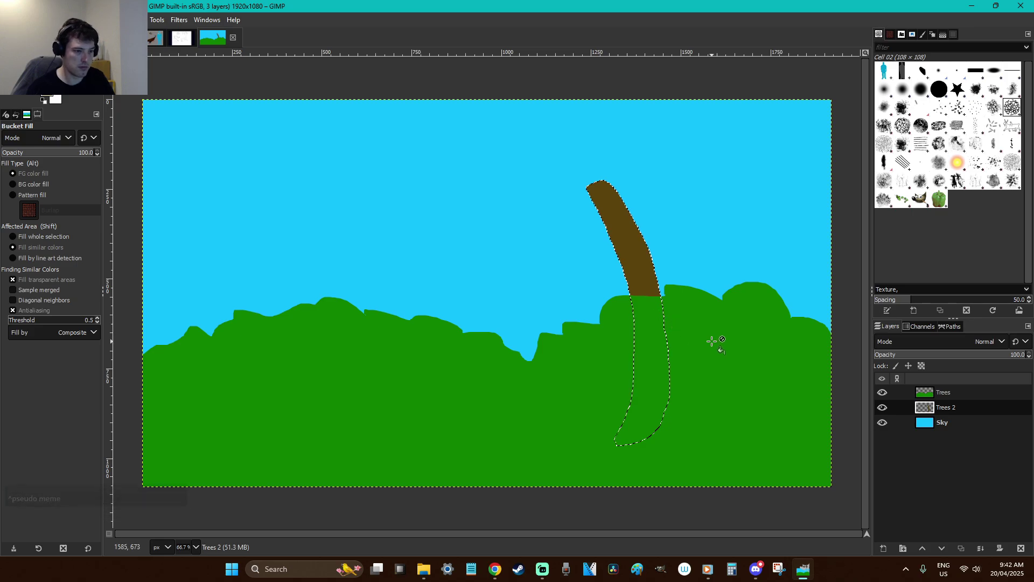
key("o")
key("r")
left_click(705, 263)
key("f")
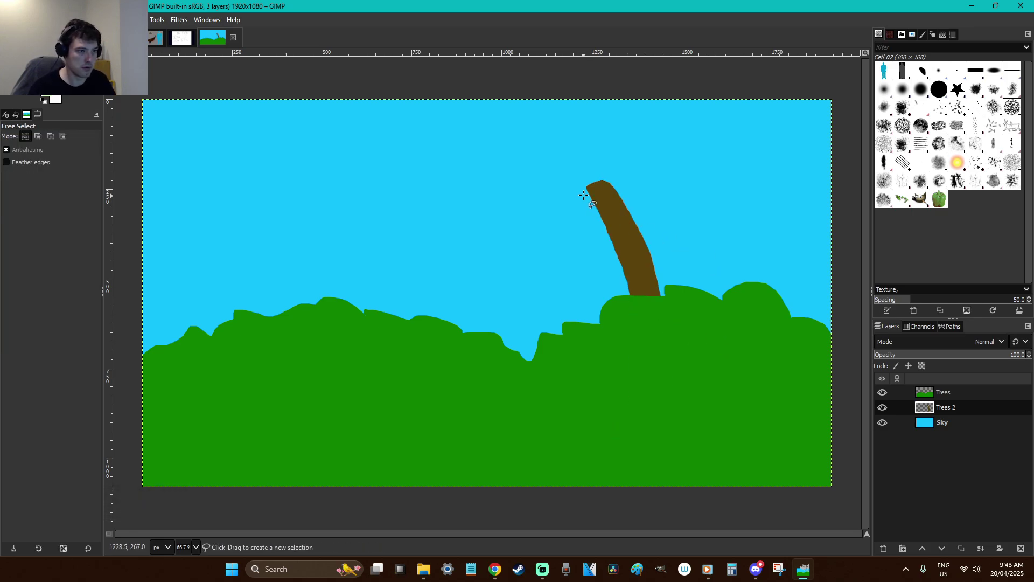
Outline four palm fronds radiating from the top of the trunk with Free Select
mouse_move(588, 184)
left_mouse_down()
mouse_move(518, 219)
mouse_move(520, 234)
mouse_move(589, 185)
mouse_move(627, 180)
mouse_move(673, 204)
mouse_move(615, 195)
left_mouse_up()
key("r")
left_click(632, 195)
key("f")
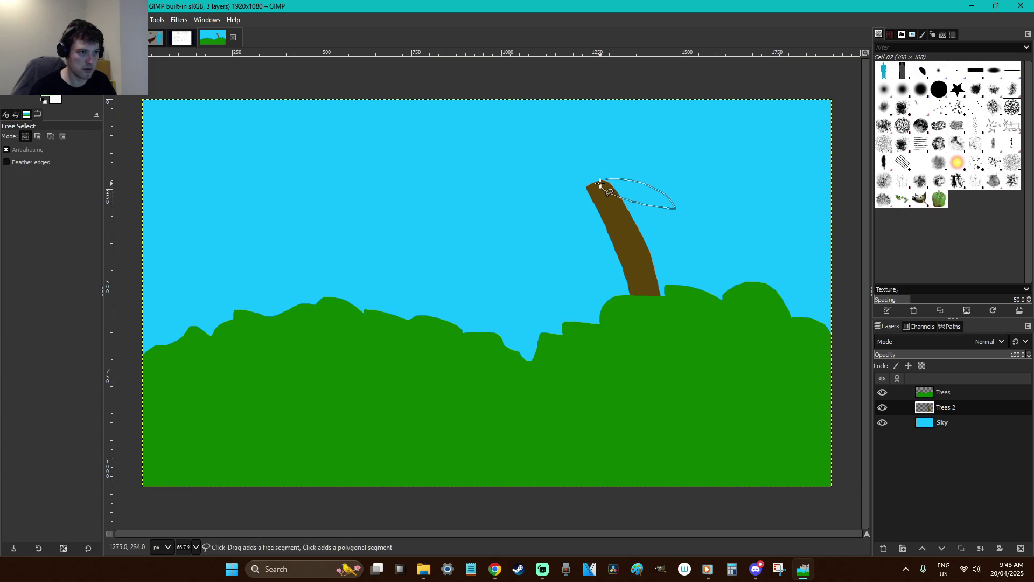
mouse_move(539, 227)
left_mouse_down()
mouse_move(532, 202)
mouse_move(560, 175)
mouse_move(644, 147)
mouse_move(607, 178)
left_mouse_up()
Fill the four frond outlines on the Trees 2 layer with green and clear the selection
key("shift+b")
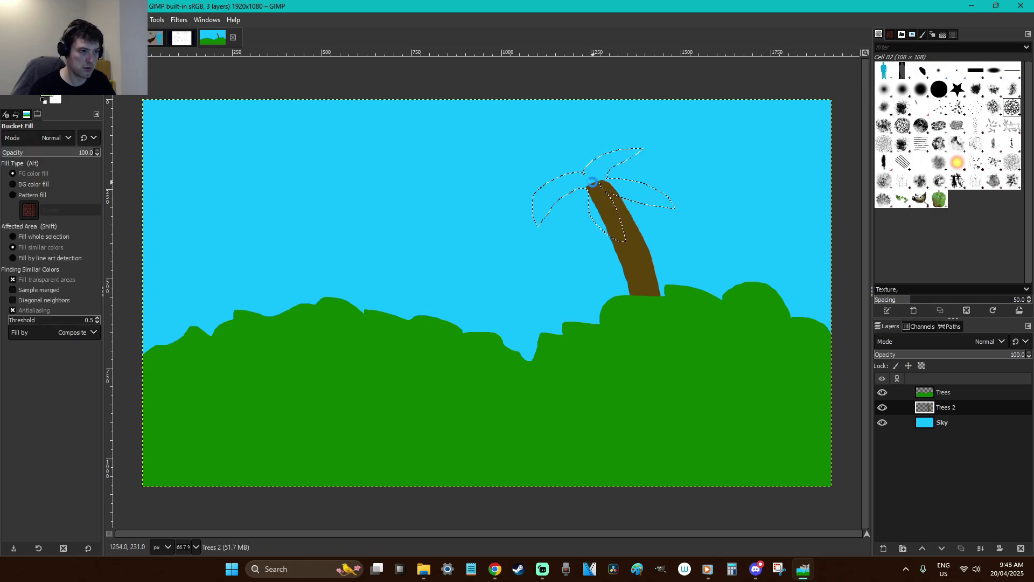
left_click(666, 197)
left_click(615, 222)
key("r")
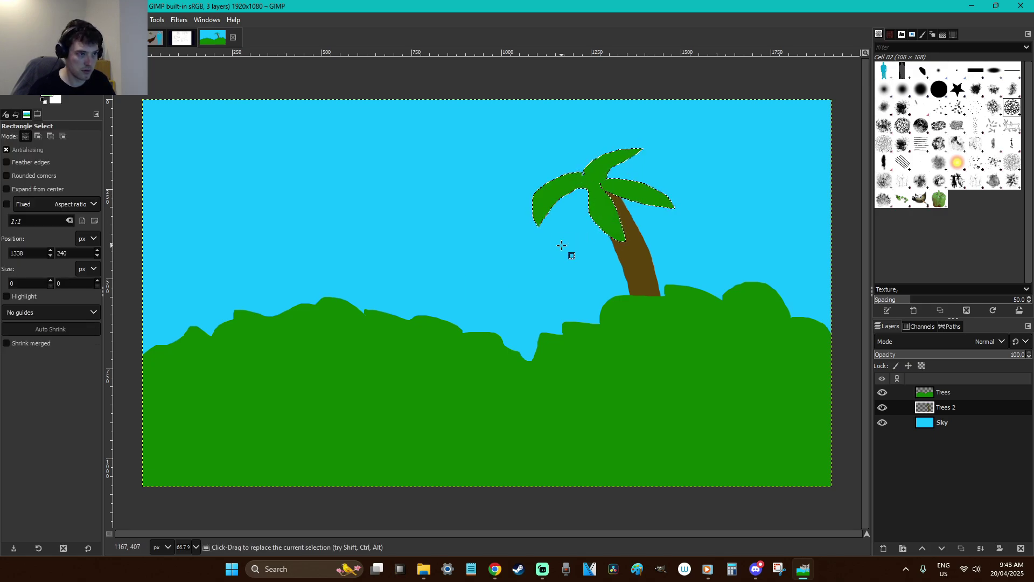
left_click(587, 224)
Outline a drooping frond just left of the trunk, fill it with green and clear the selection
key("f")
mouse_move(578, 190)
left_mouse_down()
mouse_move(563, 218)
mouse_move(582, 217)
mouse_move(580, 189)
left_mouse_up()
key("shift+b")
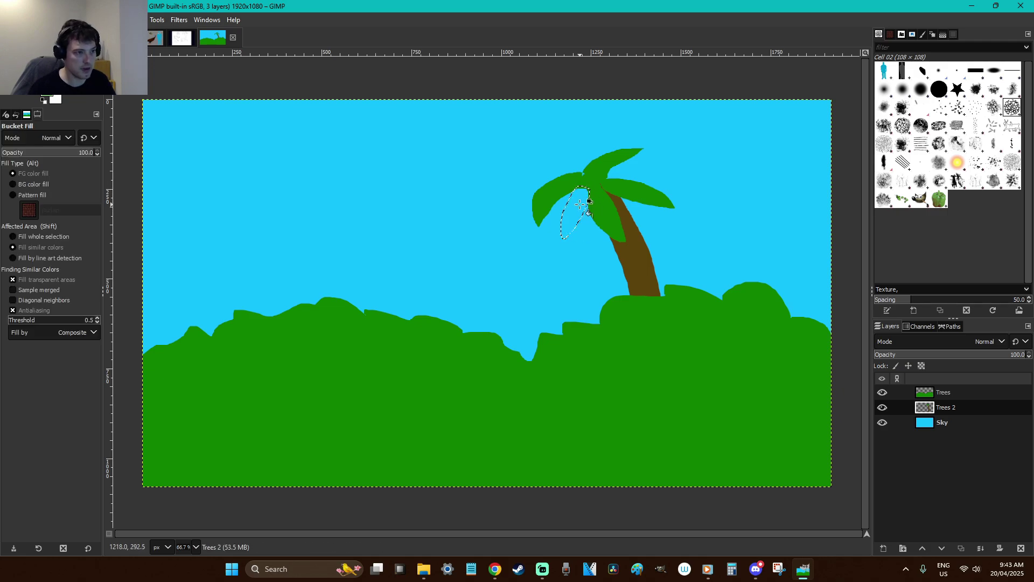
left_click(613, 197)
key("r")
left_click(613, 197)
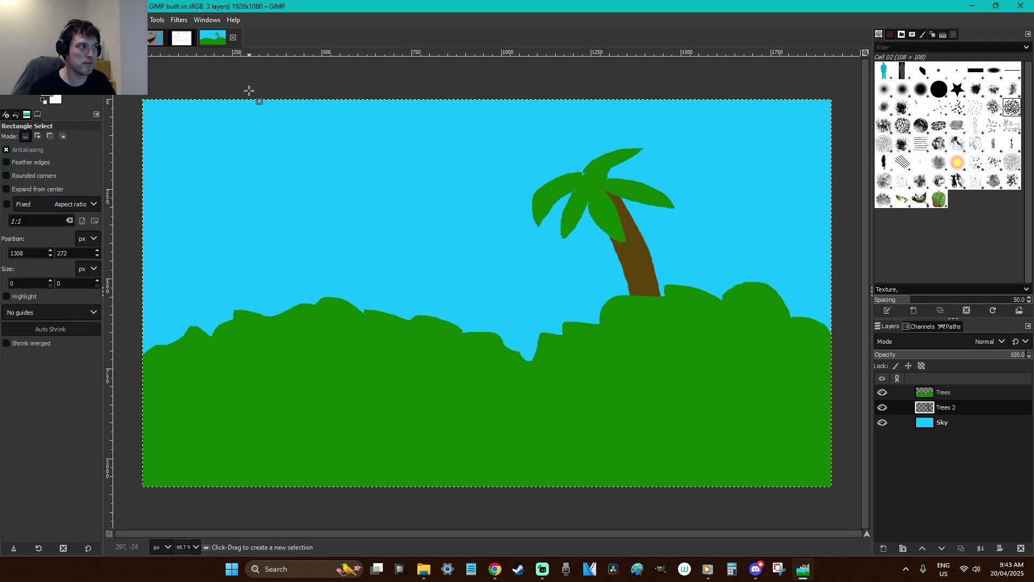
key("ctrl+shift+Tab")
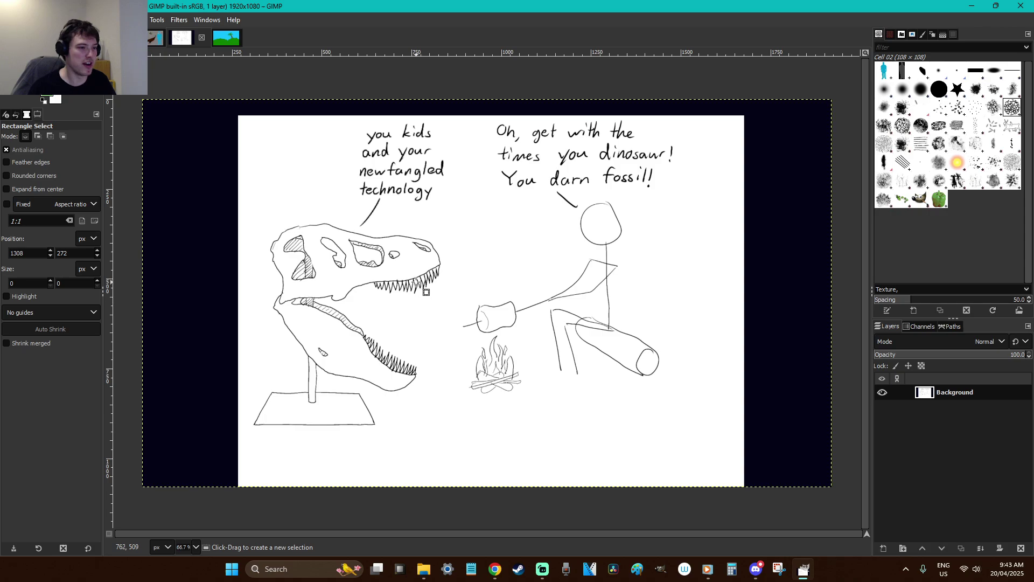
left_click(234, 39)
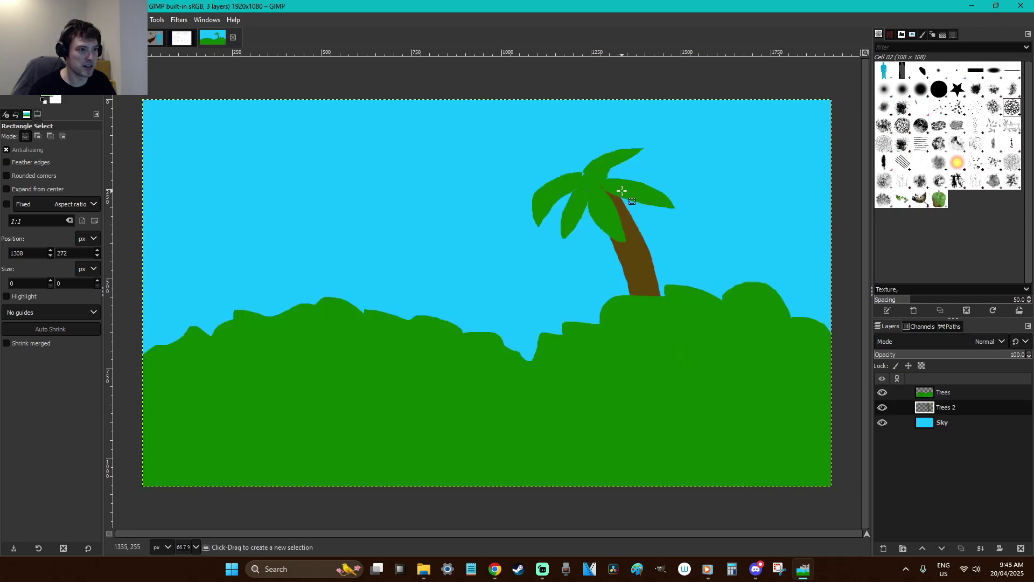
Add a green frond between the two right-hand fronds of the palm and clear the selection
key("f")
mouse_move(610, 169)
left_mouse_down()
mouse_move(656, 171)
mouse_move(598, 178)
mouse_move(613, 168)
mouse_move(654, 179)
mouse_move(620, 168)
left_mouse_up()
key("Return")
key("p")
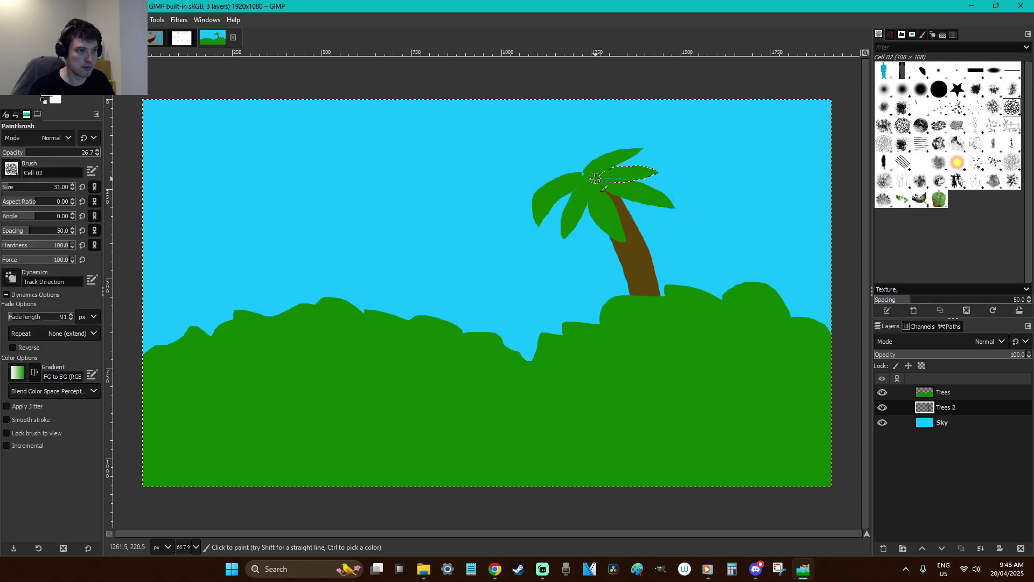
key("ctrl+shift+a")
Add a green frond at the palm's upper left and clear the selection
key("f")
mouse_move(595, 168)
left_mouse_down()
mouse_move(531, 167)
mouse_move(605, 181)
mouse_move(564, 160)
mouse_move(536, 170)
mouse_move(577, 185)
mouse_move(595, 168)
left_mouse_up()
key("u")
key("f")
key("u")
key("r")
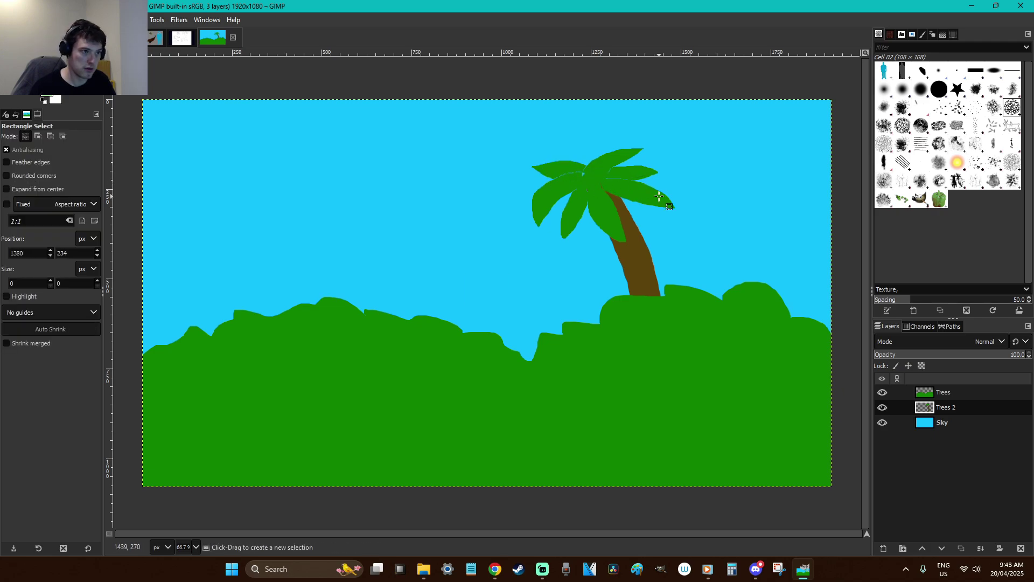
Choose a darker, muted green as the foreground colour for the Paintbrush
key("z")
left_click_drag(729, 261, 484, 136)
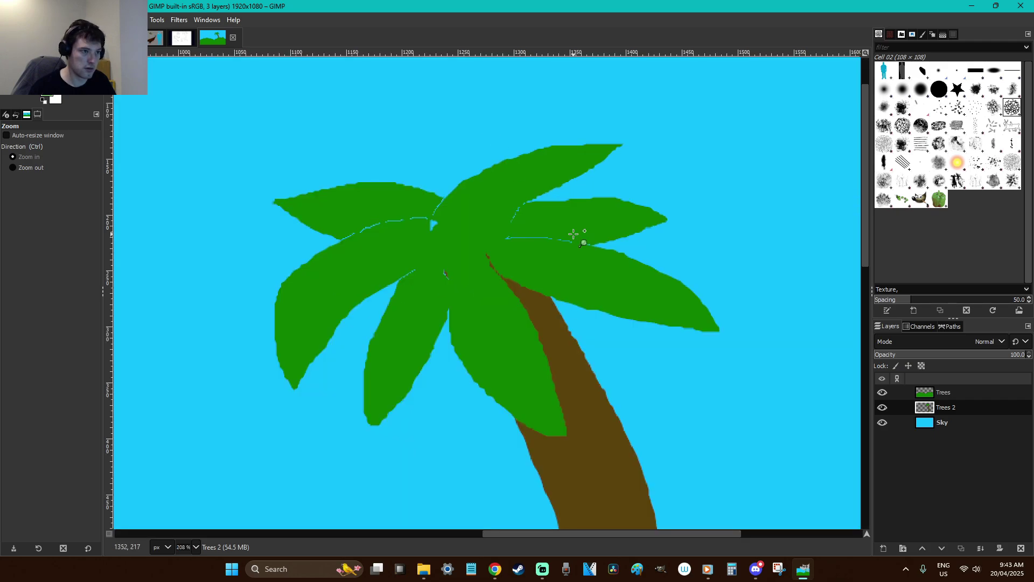
key("p")
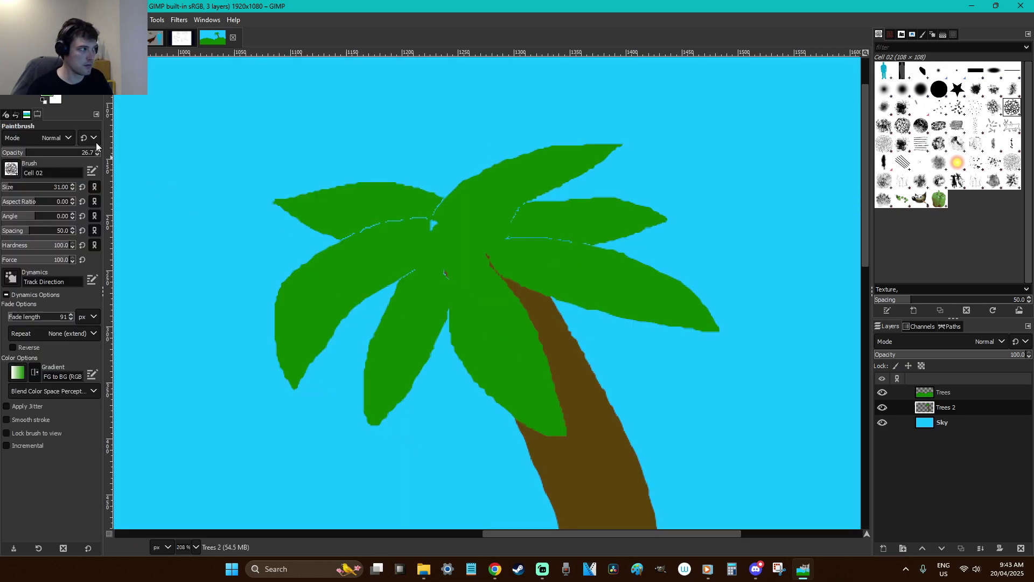
left_click(46, 91)
left_click(156, 156)
left_click(232, 238)
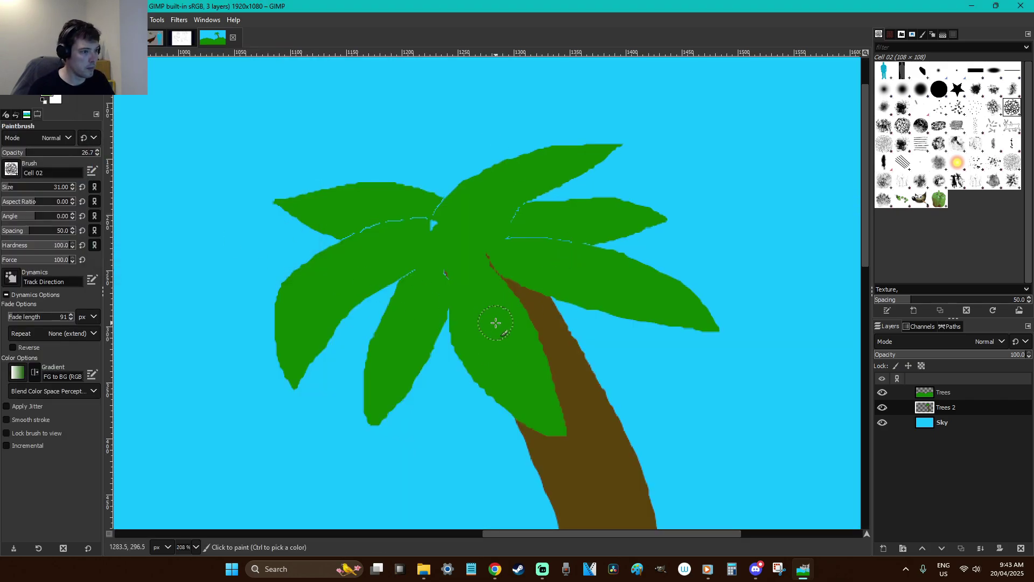
Set the Paintbrush dynamics to Dynamics Off and the brush size to 4
left_click(14, 281)
left_click_drag(96, 396, 86, 335)
left_click(70, 303)
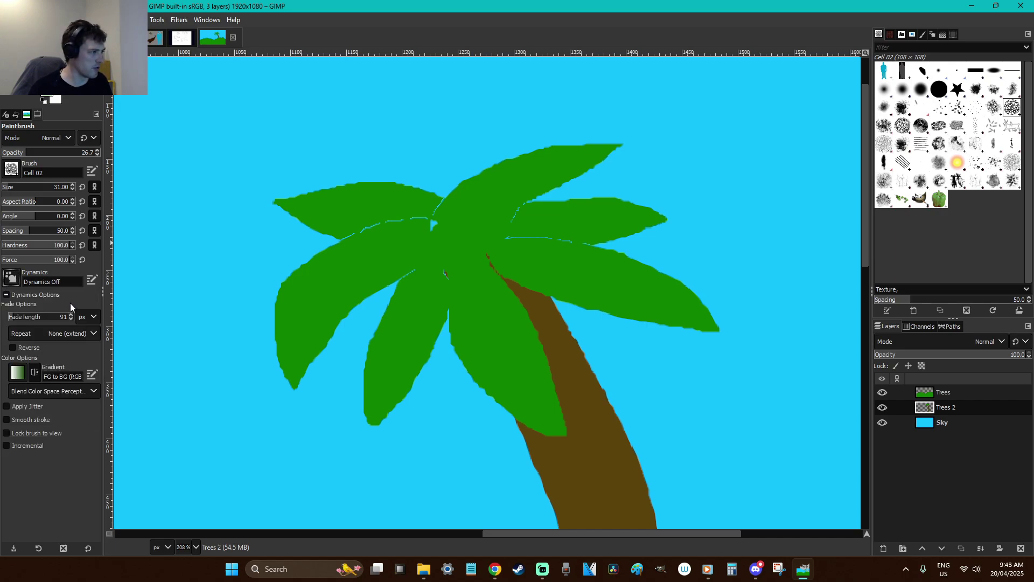
left_click(55, 188)
type("4")
key("Return")
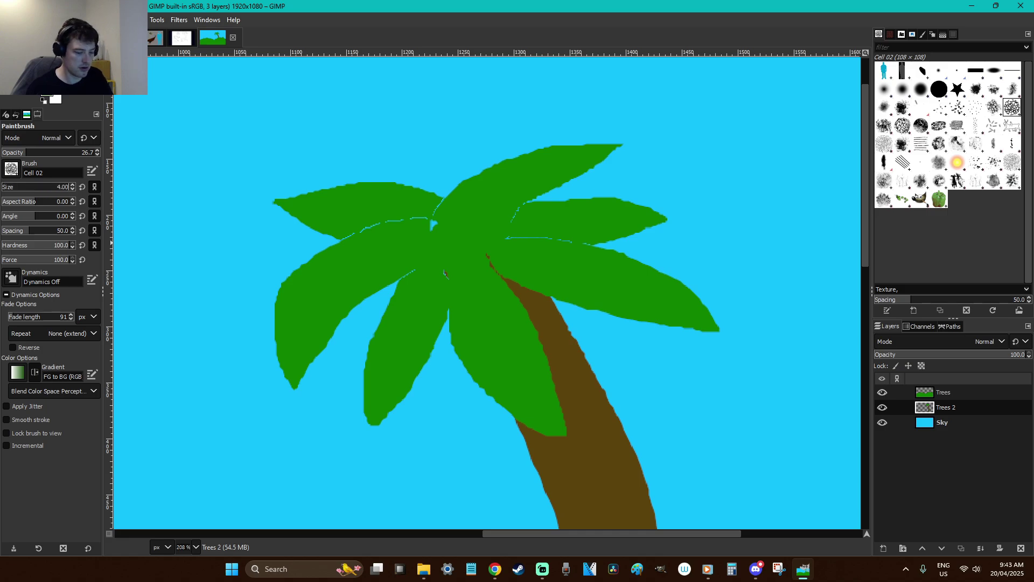
Paint a thin dark green midrib line along each of the seven palm fronds
left_click_drag(472, 271, 493, 322)
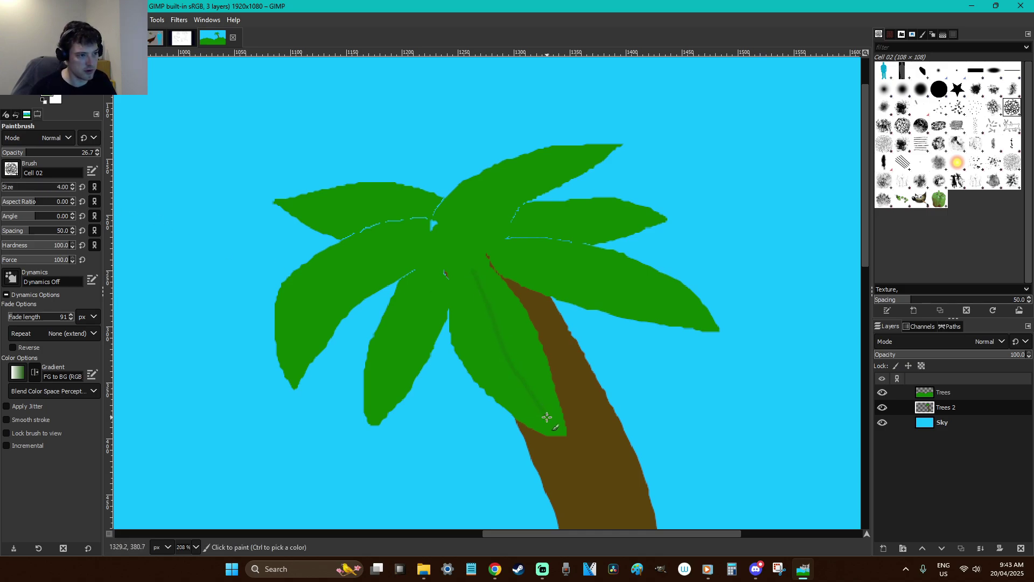
left_click_drag(672, 300, 509, 250)
left_click_drag(620, 217, 554, 221)
left_click_drag(472, 217, 577, 157)
left_click_drag(427, 214, 325, 198)
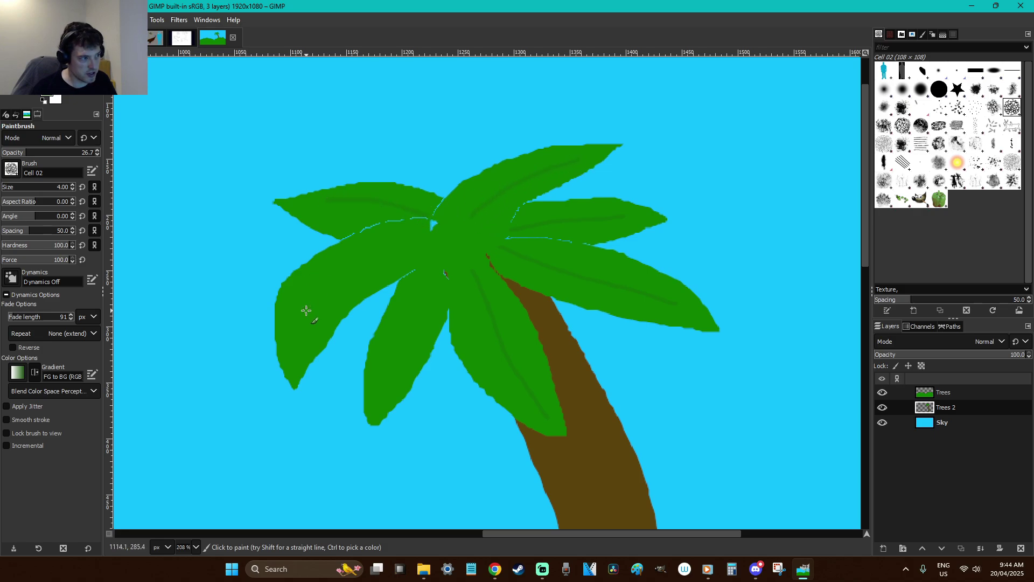
left_click_drag(382, 388, 441, 262)
key("r")
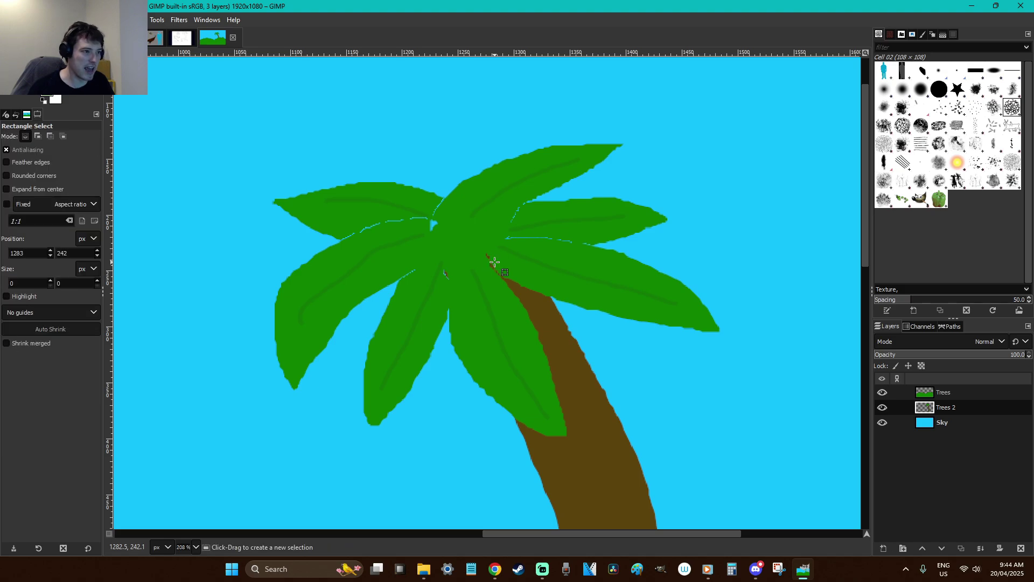
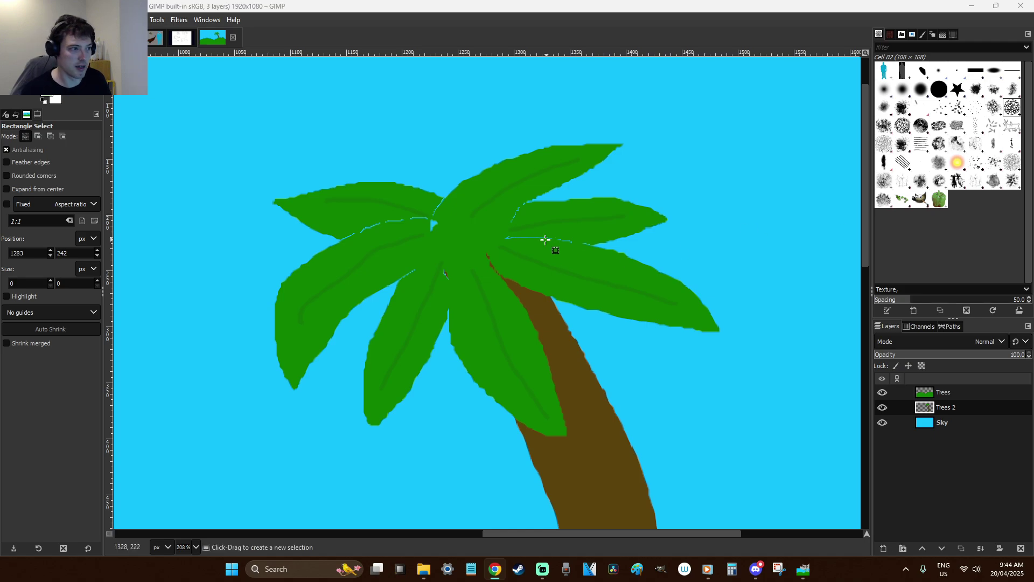
Try painting the centre of the palm crown with the Cell 02 brush and enlarging the brush
left_click(497, 250)
key("p")
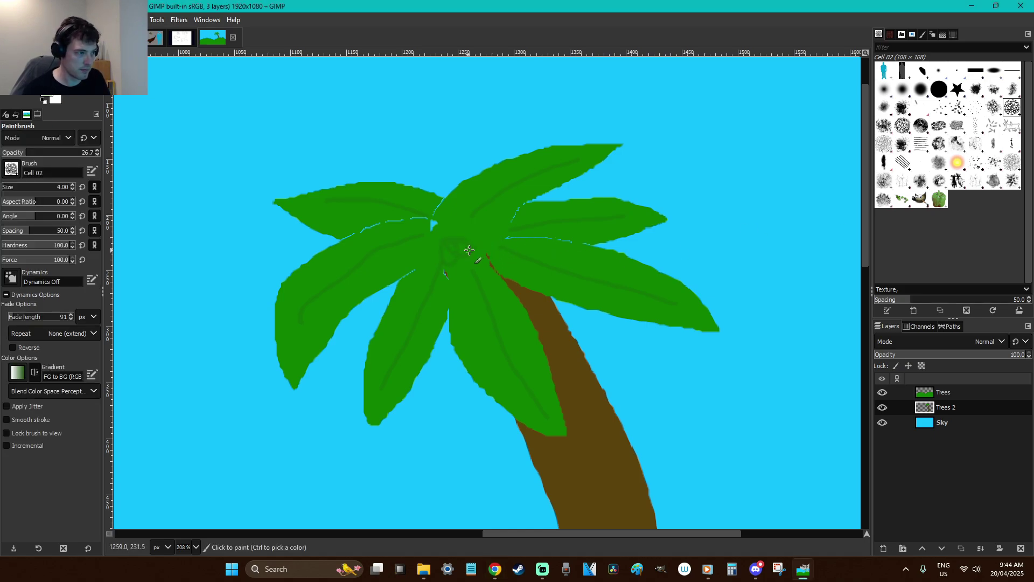
left_click(19, 188)
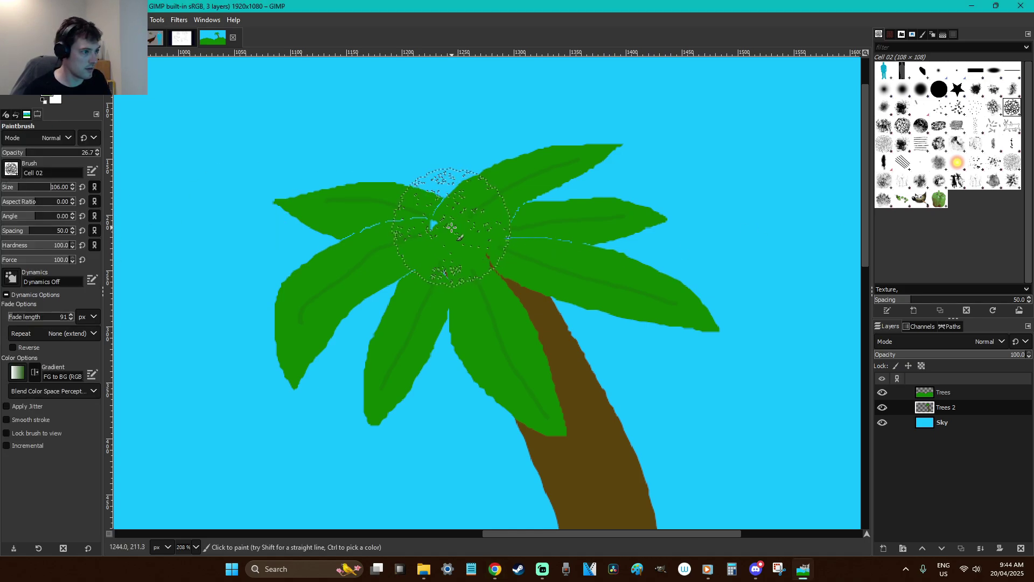
left_click(11, 189)
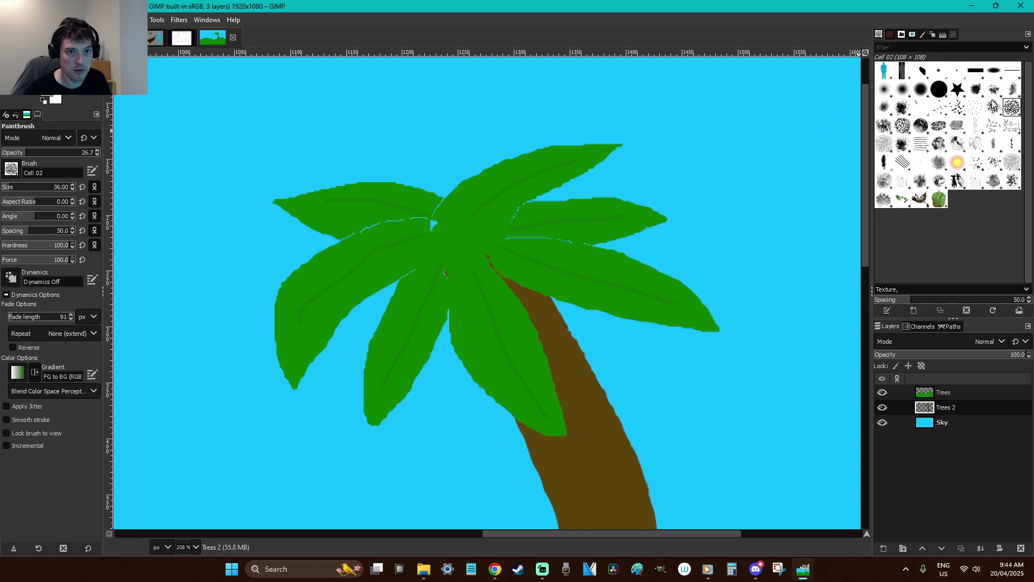
Switch the Paintbrush to the 2. Hardness 075 brush and raise its opacity to 100
left_click(920, 94)
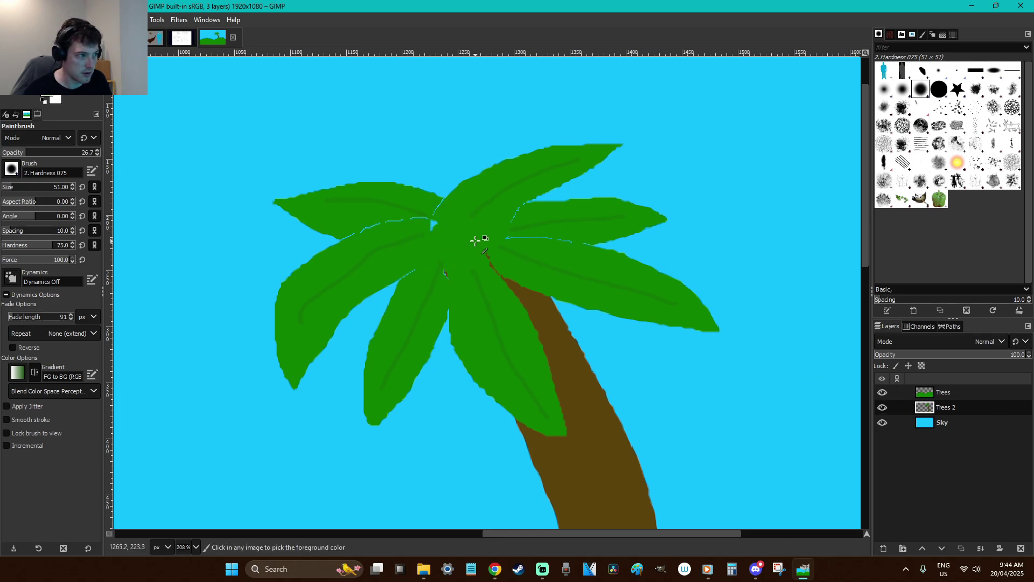
left_click_drag(23, 153, 182, 171)
Try painting a soft-edged dark green patch over the palm crown's centre, then undo the strokes
left_click(447, 237)
key("ctrl+z")
left_click(444, 238)
left_click(466, 247)
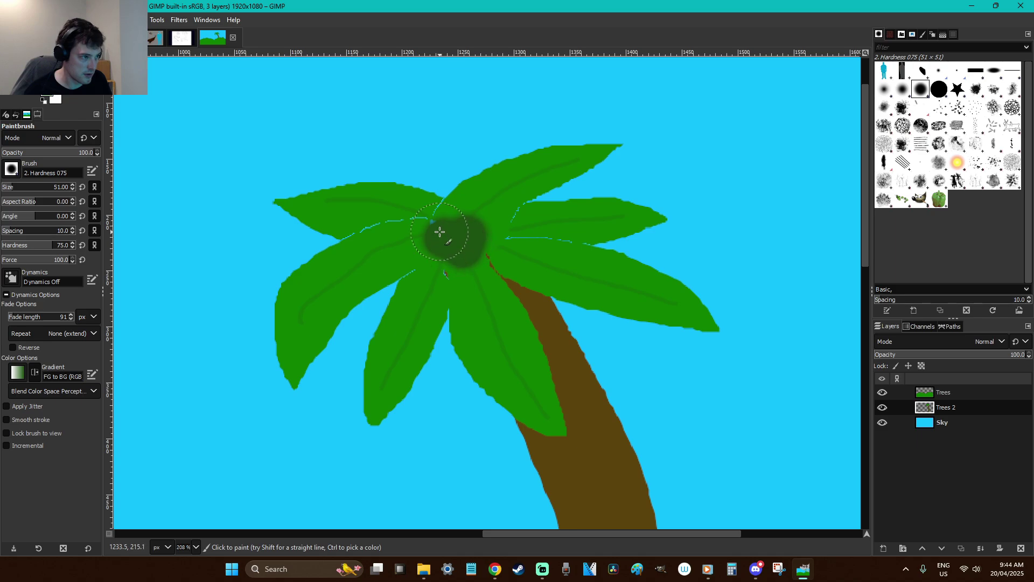
key("ctrl+z")
key("ctrl+z")
key("ctrl+z")
key("ctrl+z")
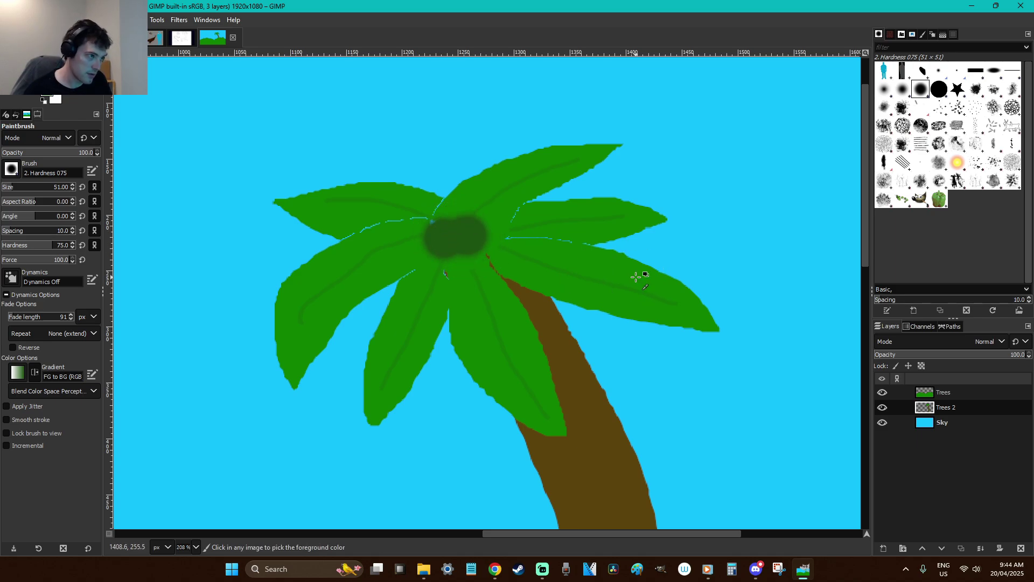
key("ctrl+z")
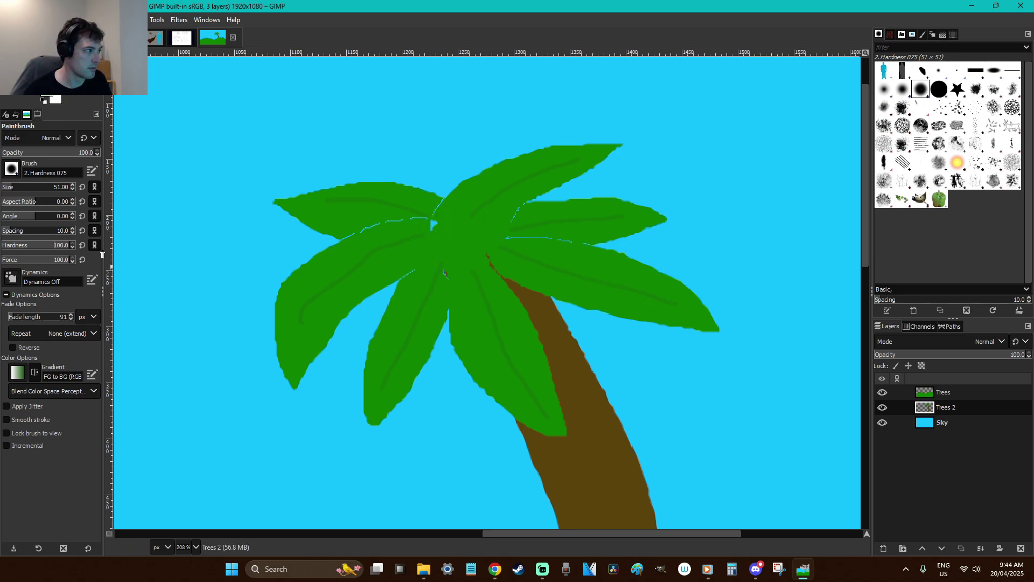
Set the brush hardness to 100 and paint a solid dark green oval over the palm crown's centre
left_click(437, 235)
left_click(479, 225)
key("ctrl+z")
key("ctrl+z")
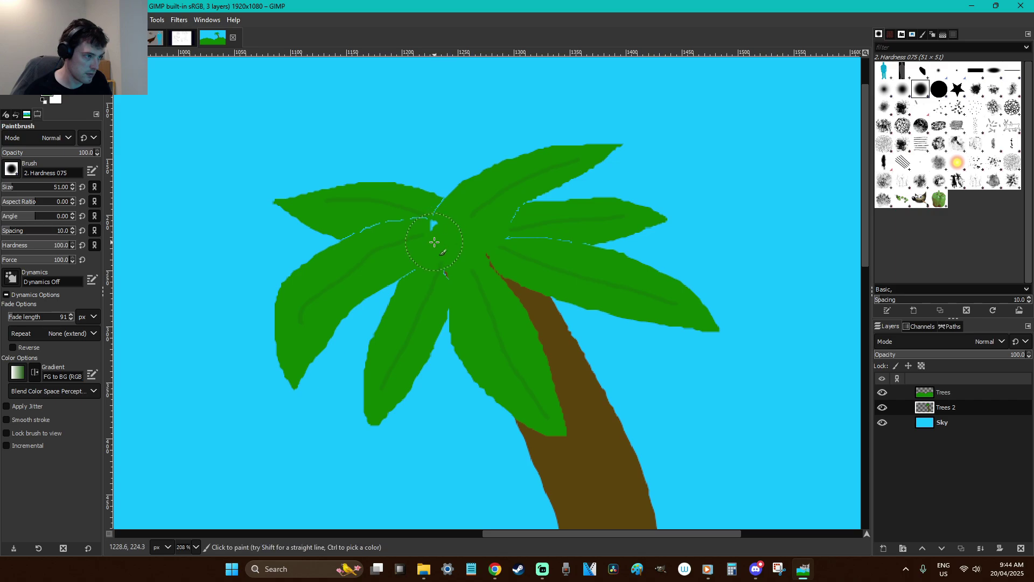
mouse_move(449, 235)
left_mouse_down()
mouse_move(439, 240)
mouse_move(463, 244)
left_mouse_up()
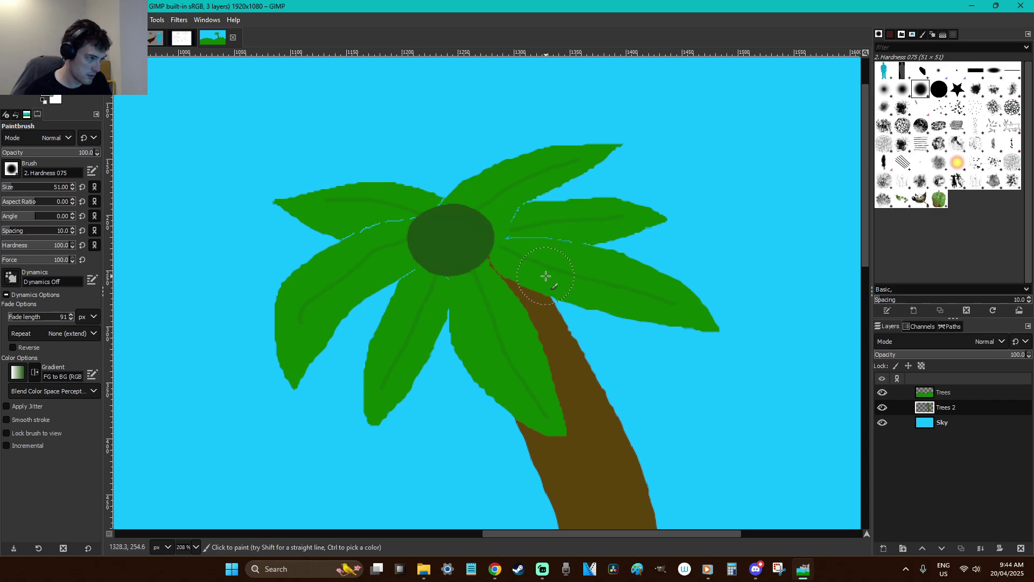
Select a rectangle of about 940 × 962 px around the whole palm on Trees 2 and copy it
key("r")
key("shift+2")
key("minus")
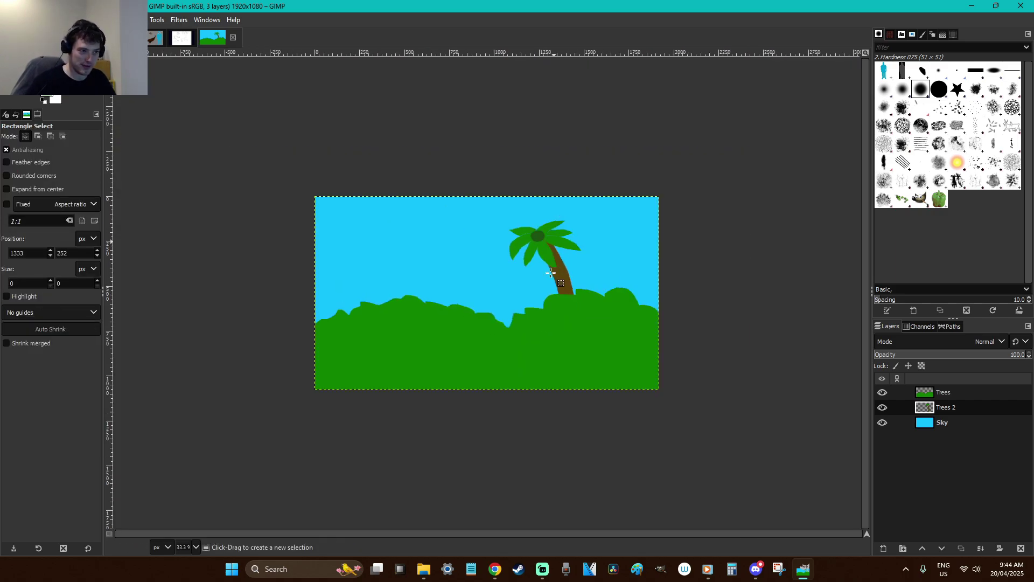
key("plus")
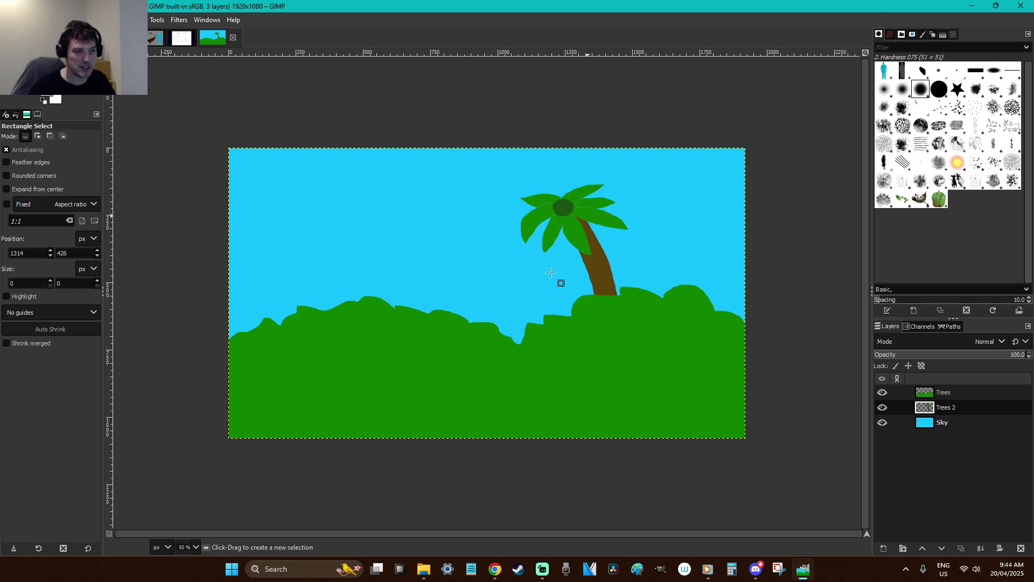
left_click_drag(704, 416, 451, 159)
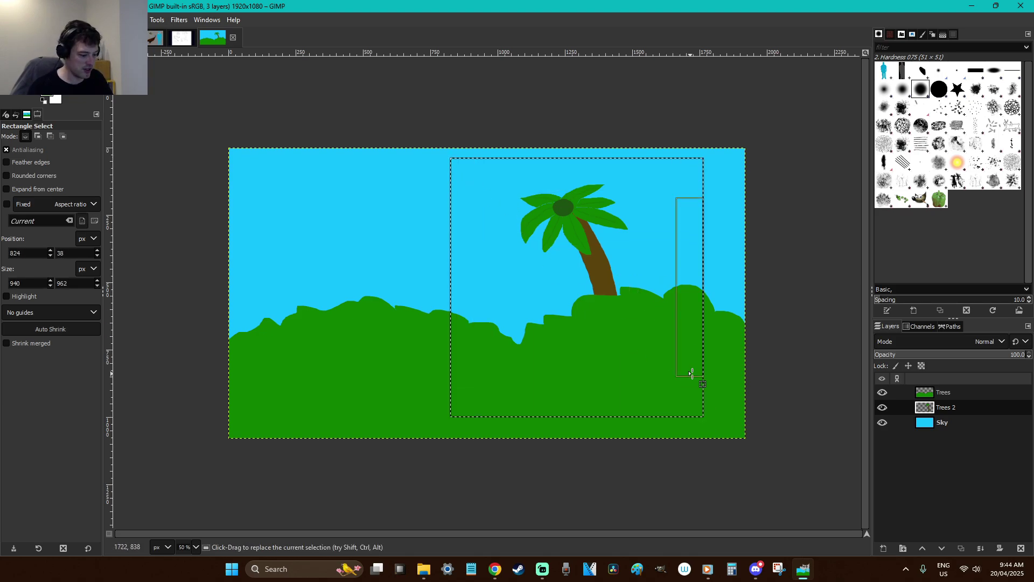
key("ctrl+c")
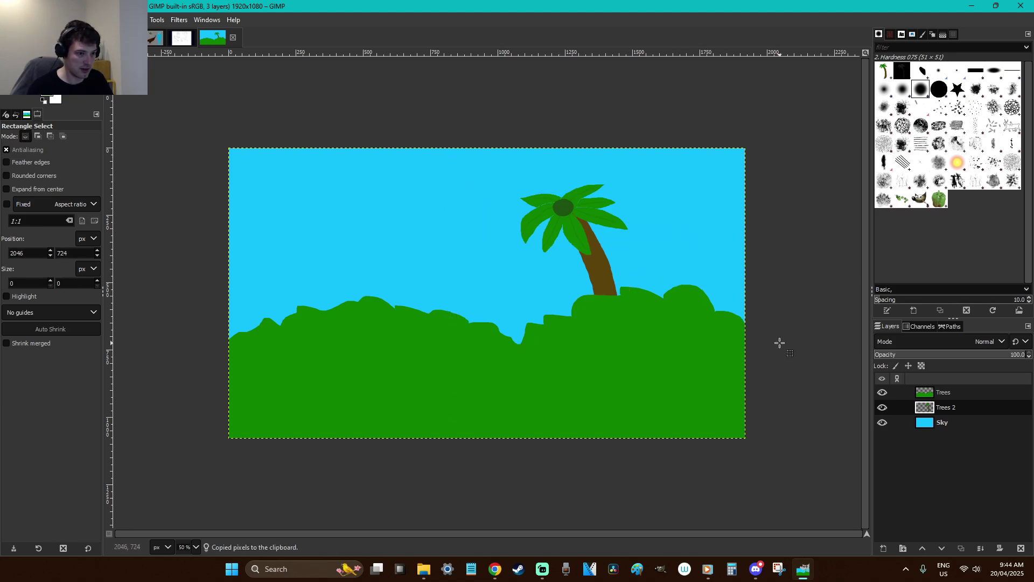
Paste the palm copy, move it to the left half of the scene and flip it horizontally
key("ctrl+v")
left_click_drag(503, 296, 339, 286)
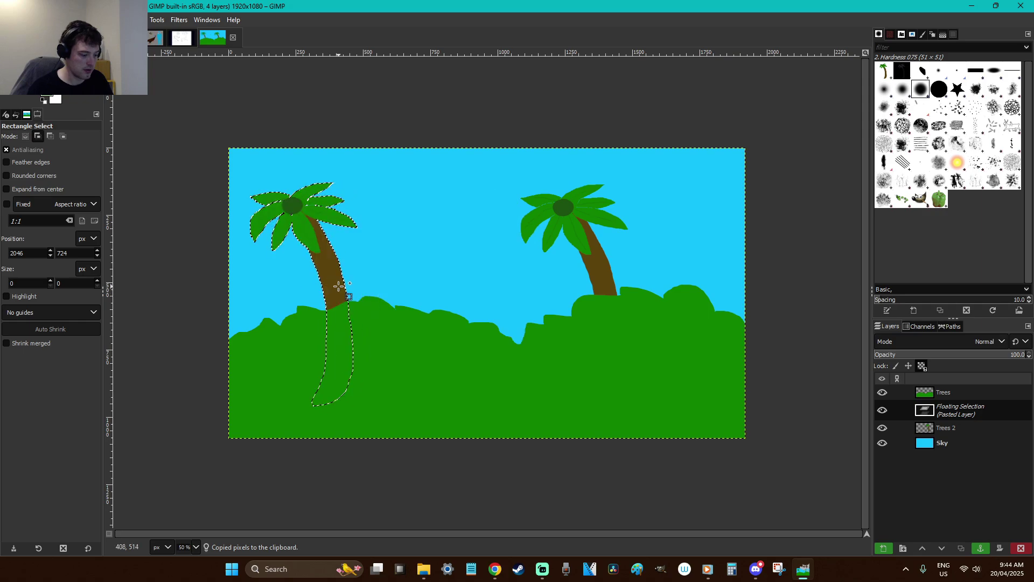
key("shift+f")
left_click(339, 286)
Reposition the flipped palm slightly to the right and scale it without locked proportions to 1234 × 710 px
key("shift+s")
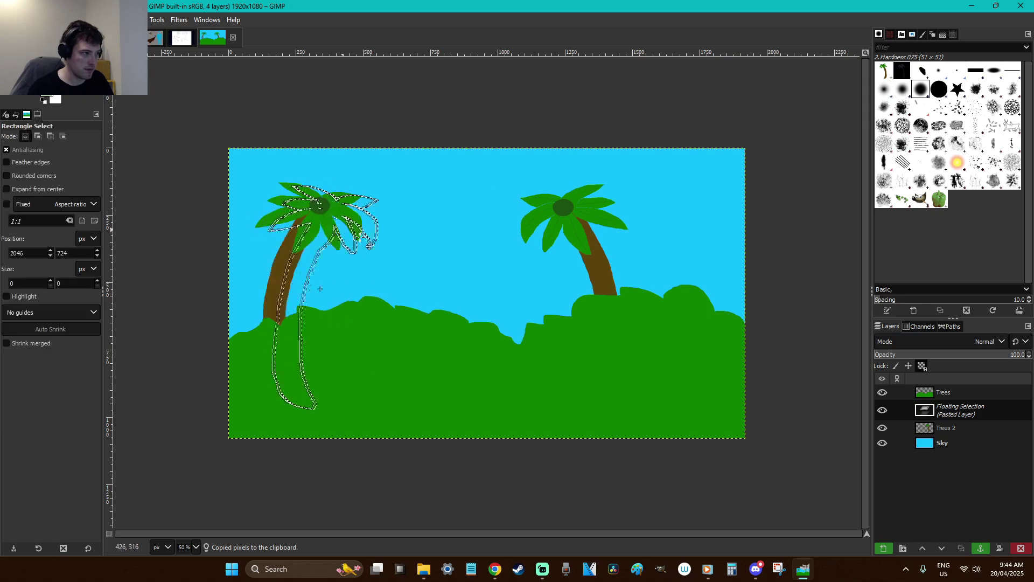
left_click(404, 242)
left_click(789, 99)
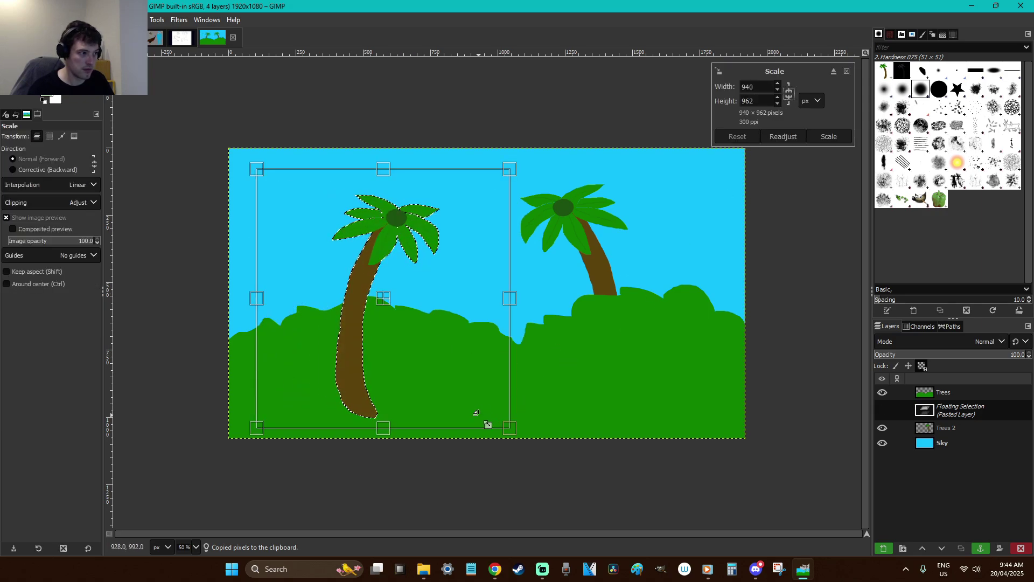
left_click_drag(479, 416, 471, 372)
left_click_drag(483, 210, 565, 217)
left_click_drag(305, 177, 298, 195)
key("Return")
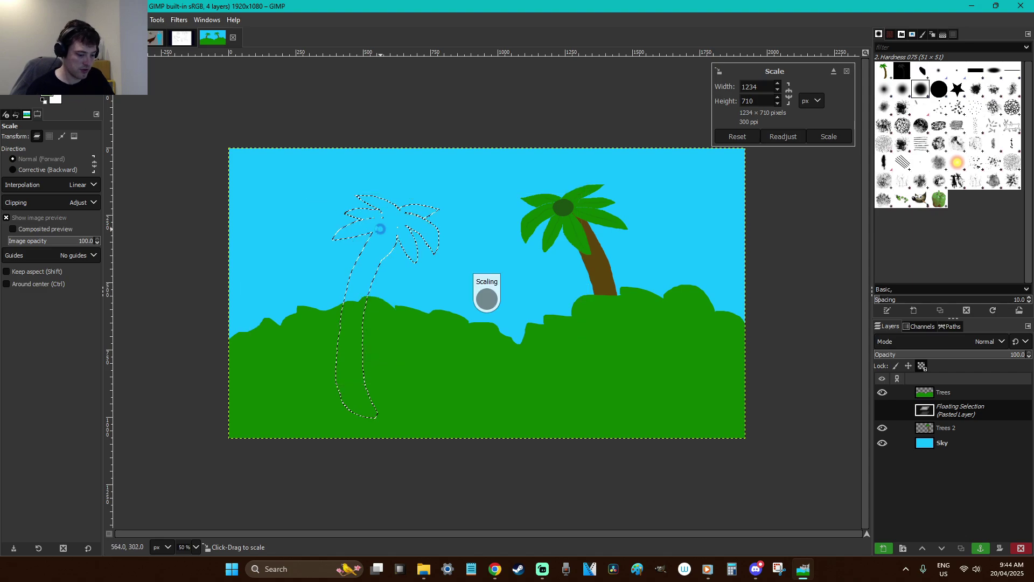
Move the flipped palm down and outward toward the scene's left edge, and rotate it by about -12°
key("r")
left_click_drag(391, 271, 344, 305)
key("shift+r")
left_click(488, 335)
left_click_drag(489, 335, 490, 313)
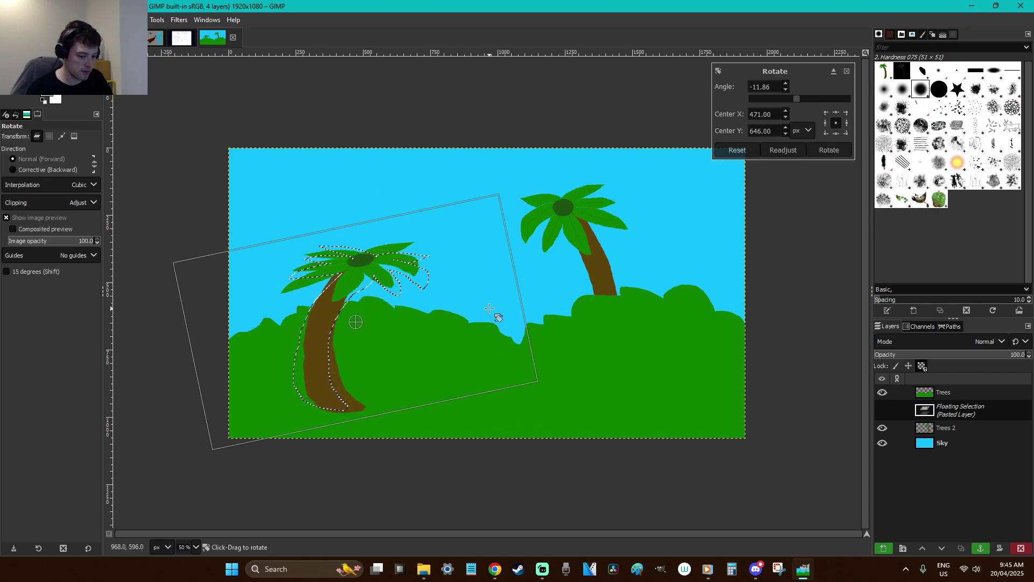
key("Return")
Nudge the rotated palm slightly upward and anchor it onto the Trees 2 layer
key("r")
left_click_drag(357, 270, 355, 252)
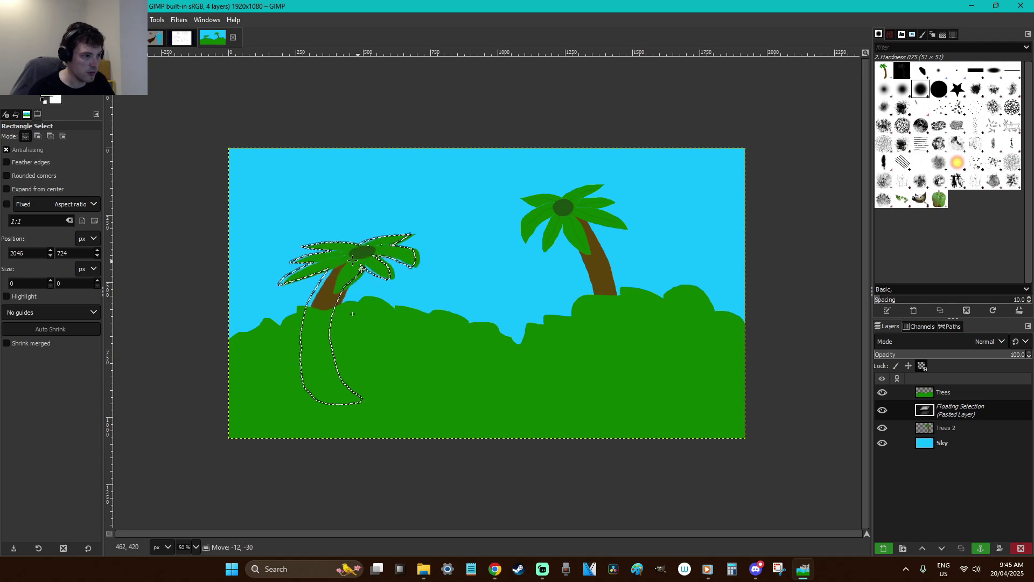
left_click(458, 276)
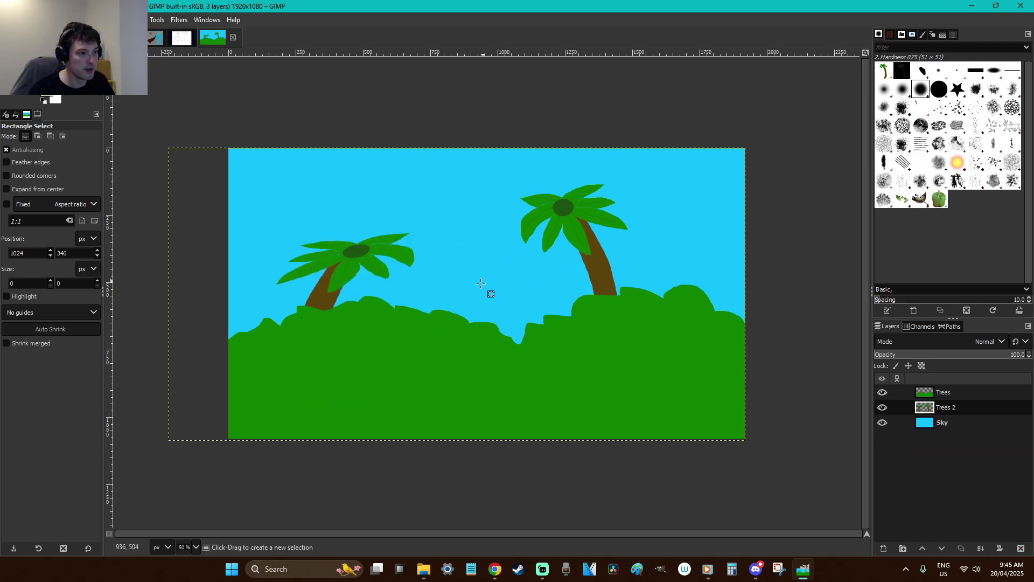
Create a transparent 1920 × 1080 px layer named Drawing and place it at the top of the layer stack
key("ctrl+shift")
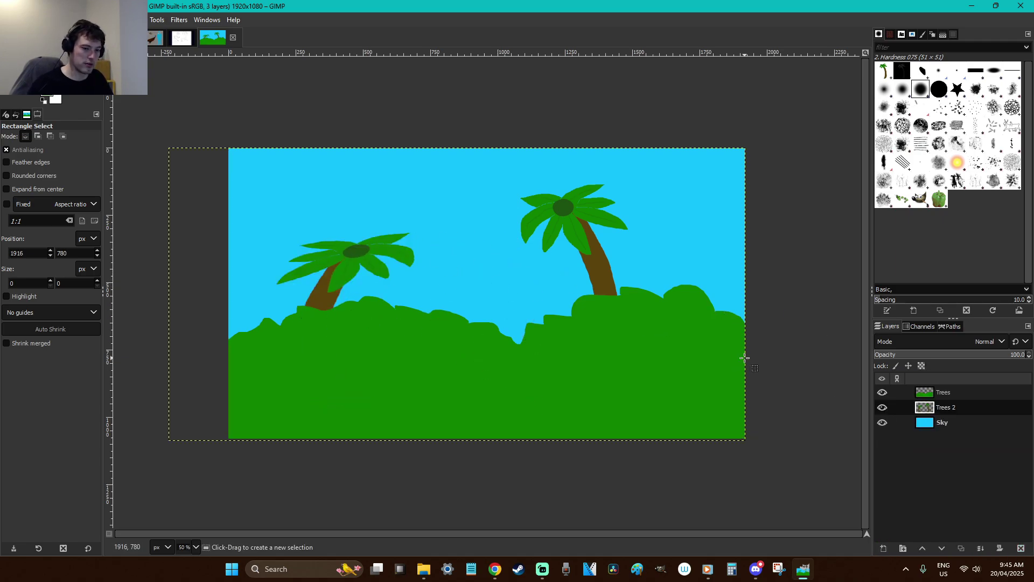
key("ctrl+shift+n")
type("Drawing")
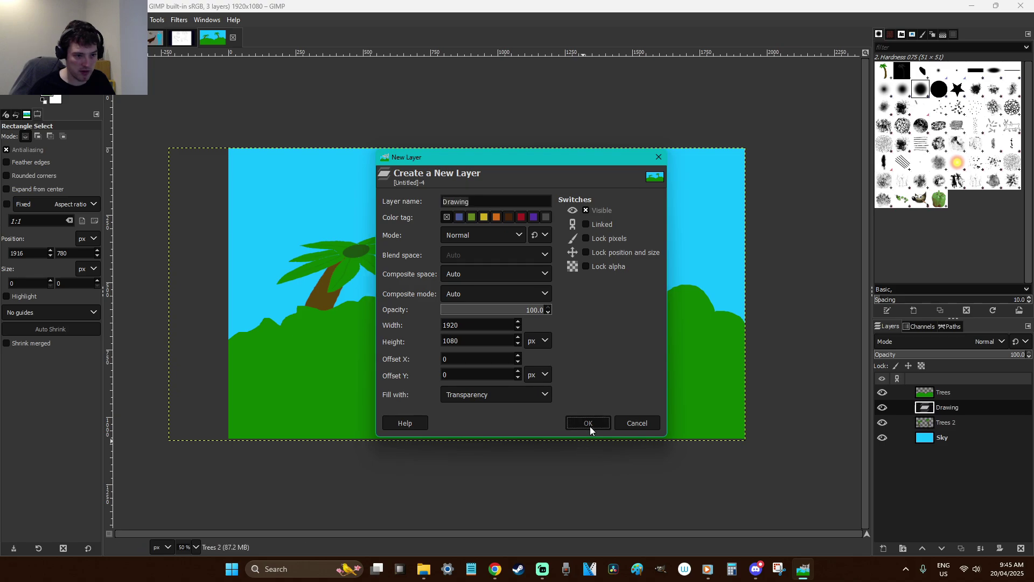
left_click(588, 423)
left_click_drag(940, 415, 947, 389)
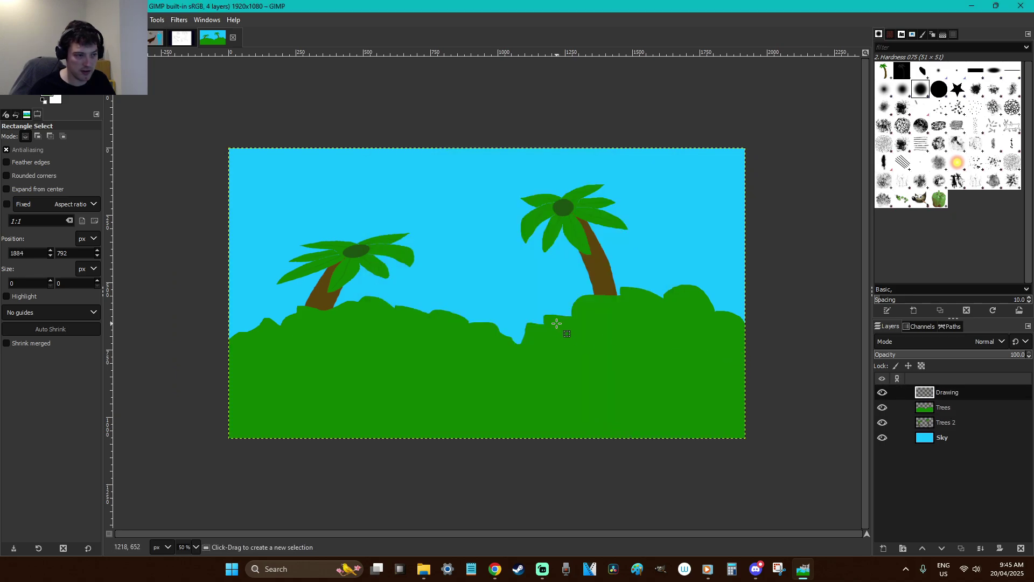
Set the foreground colour to a light tan orange for drawing on the new layer
key("f")
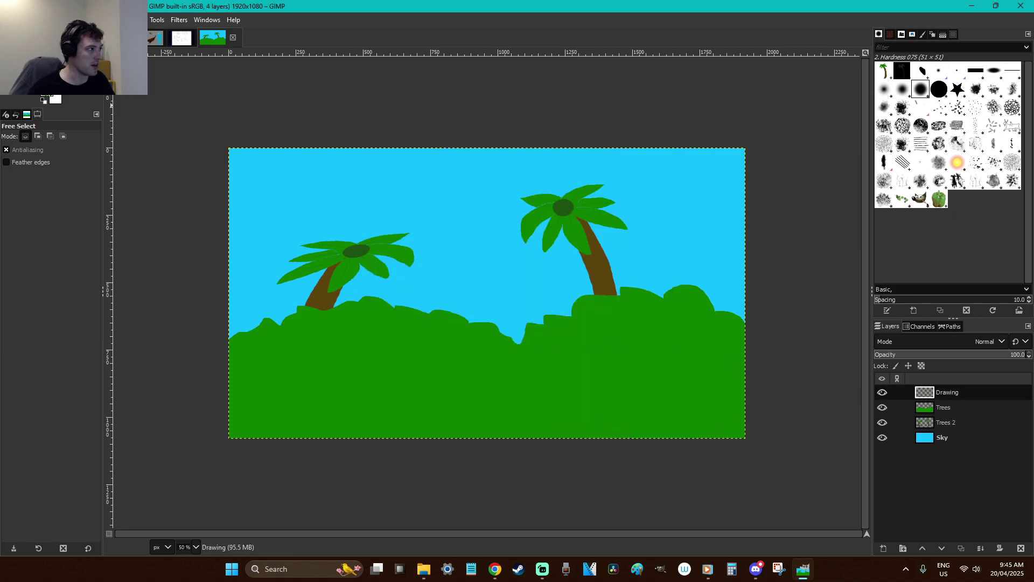
left_click(47, 96)
left_click_drag(188, 188, 156, 102)
left_click(234, 239)
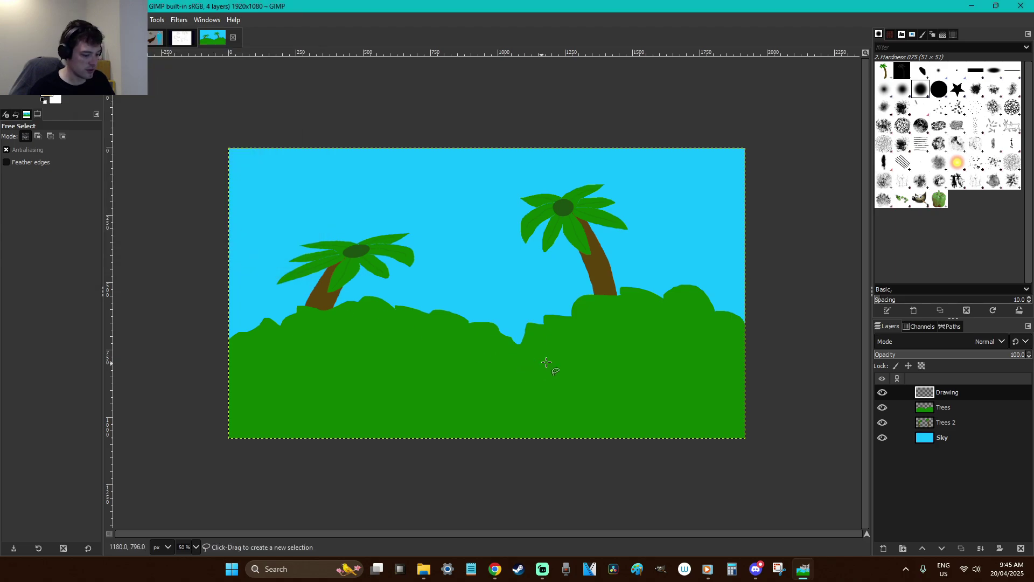
Cut the right palm from Trees 2 with a rectangular selection, paste it slightly lower behind the treeline and anchor it
key("r")
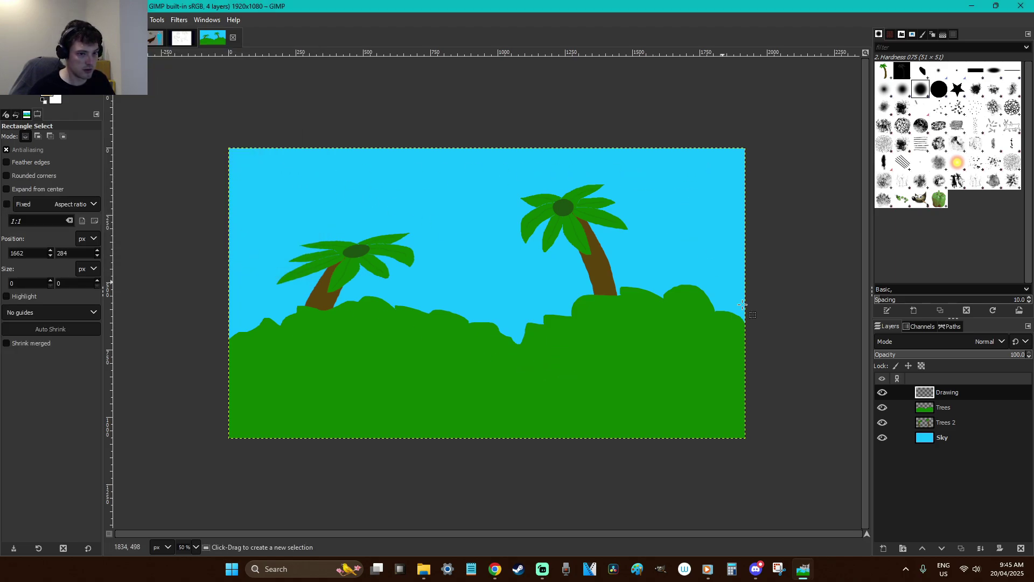
left_click(944, 408)
left_click_drag(814, 442, 491, 144)
key("ctrl+x")
left_click(728, 469)
left_click(964, 423)
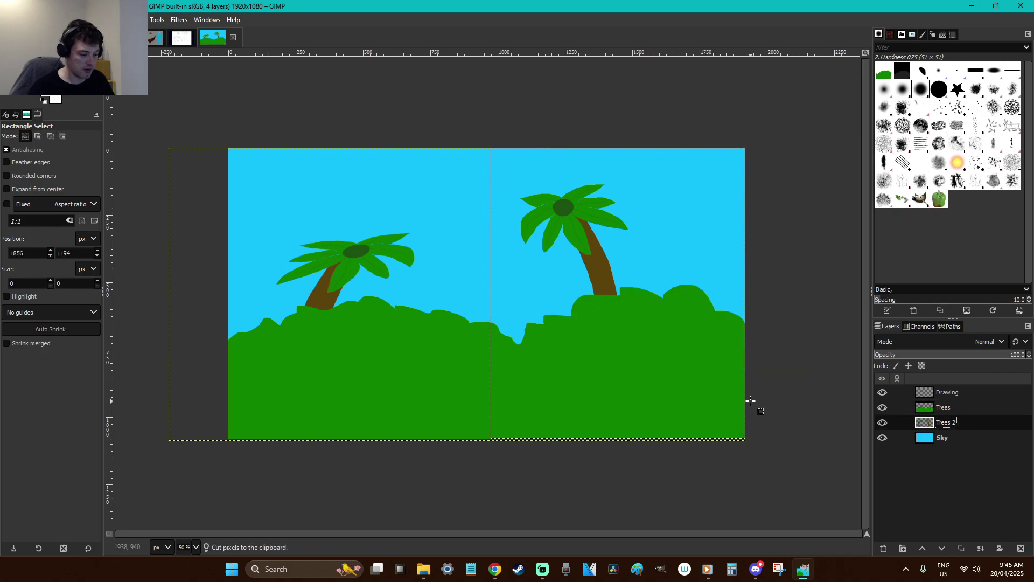
key("ctrl+x")
key("ctrl+v")
left_click_drag(458, 270, 611, 311)
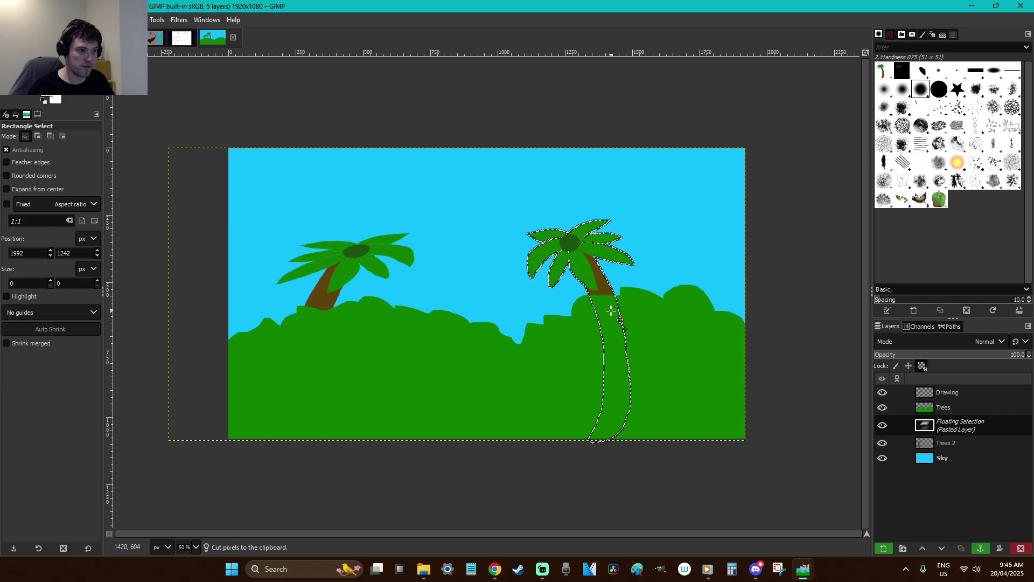
left_click(707, 232)
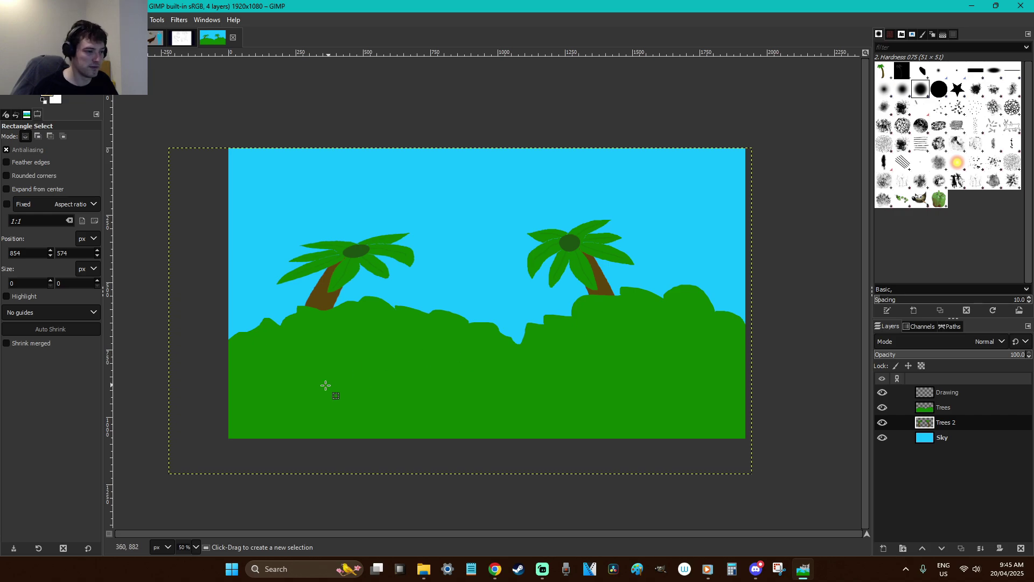
key("f")
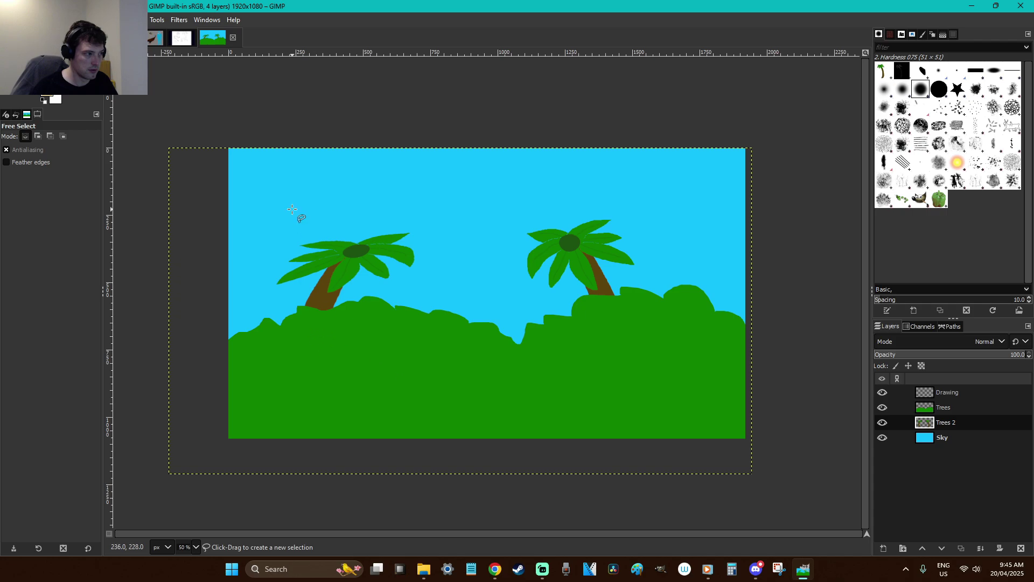
mouse_move(287, 278)
left_mouse_down()
mouse_move(306, 314)
mouse_move(314, 370)
left_mouse_up()
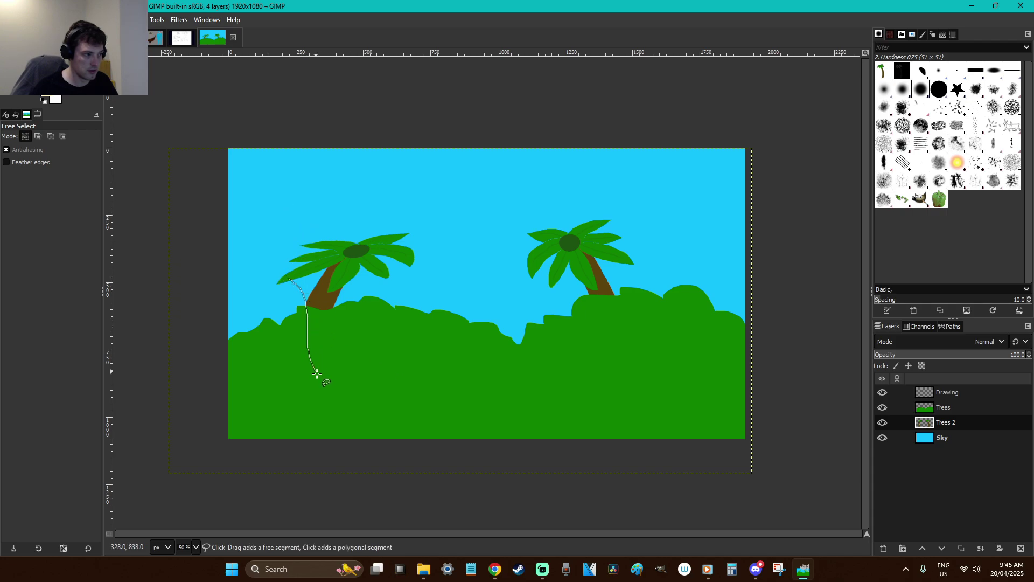
key("r")
Add another transparent 1920 × 1080 px layer, move it to the top of the stack and rename it Leosaur
key("shift+ctrl+n")
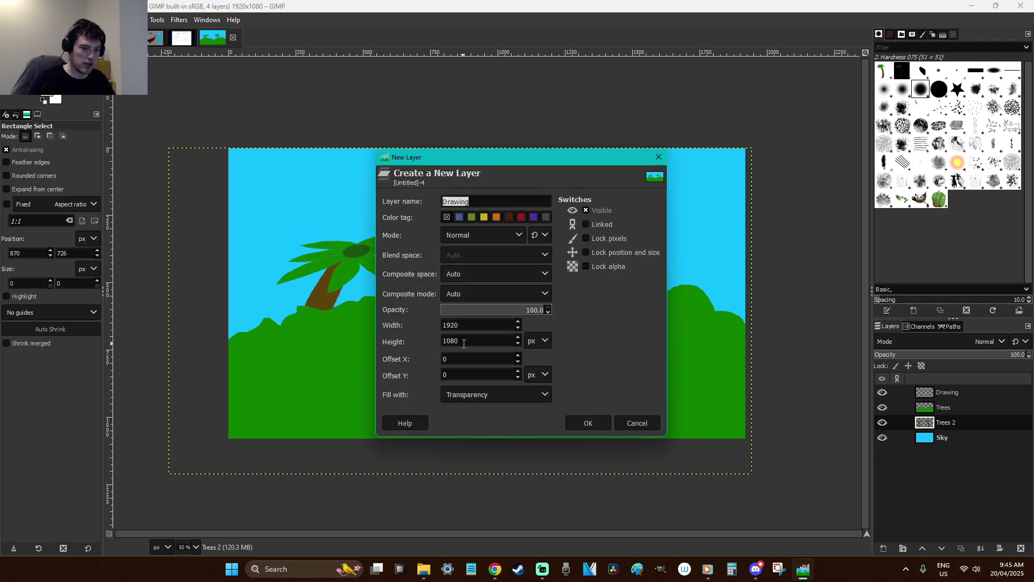
left_click(598, 424)
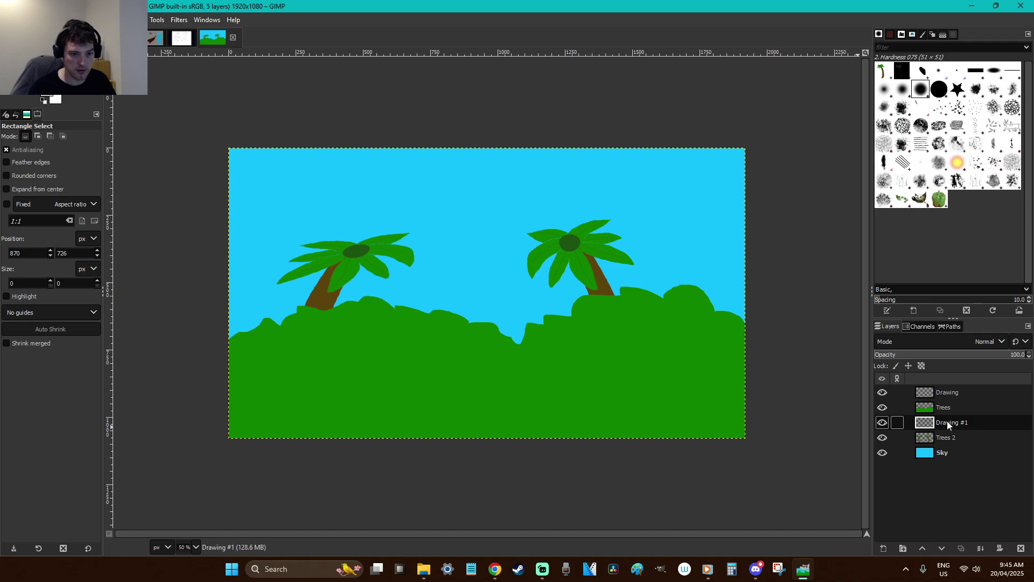
double_click(951, 393)
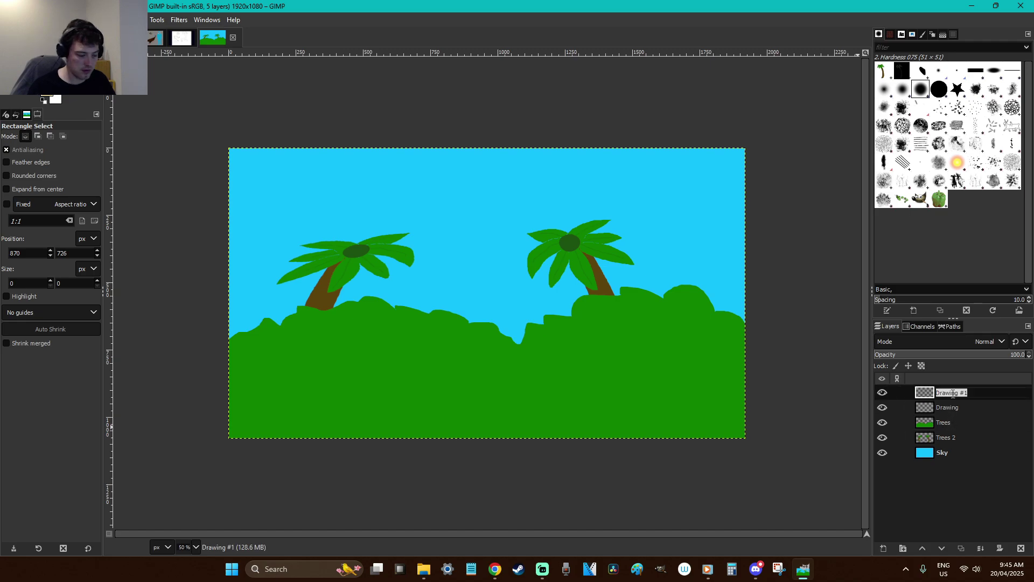
type("Leo")
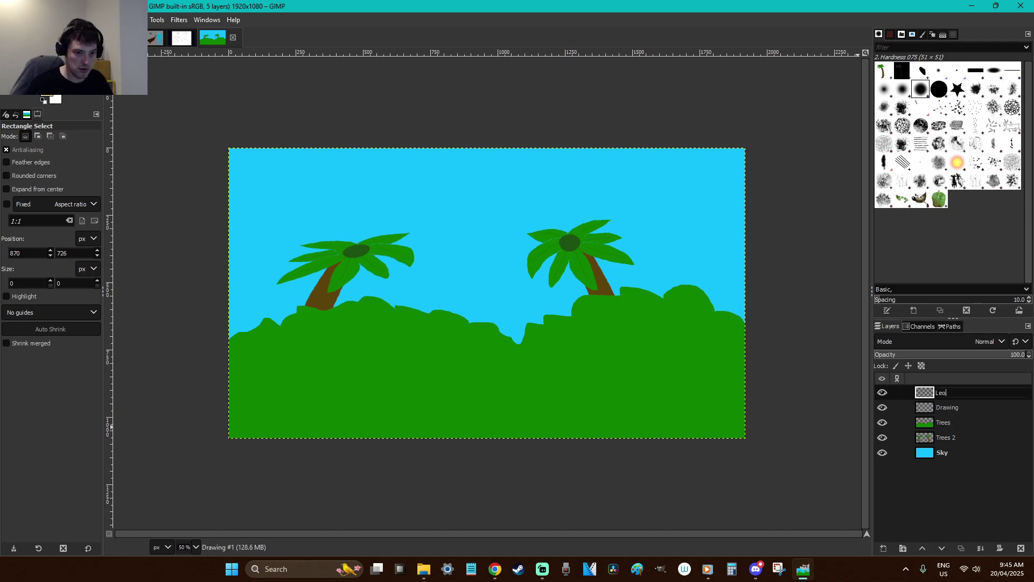
type("saur")
key("Return")
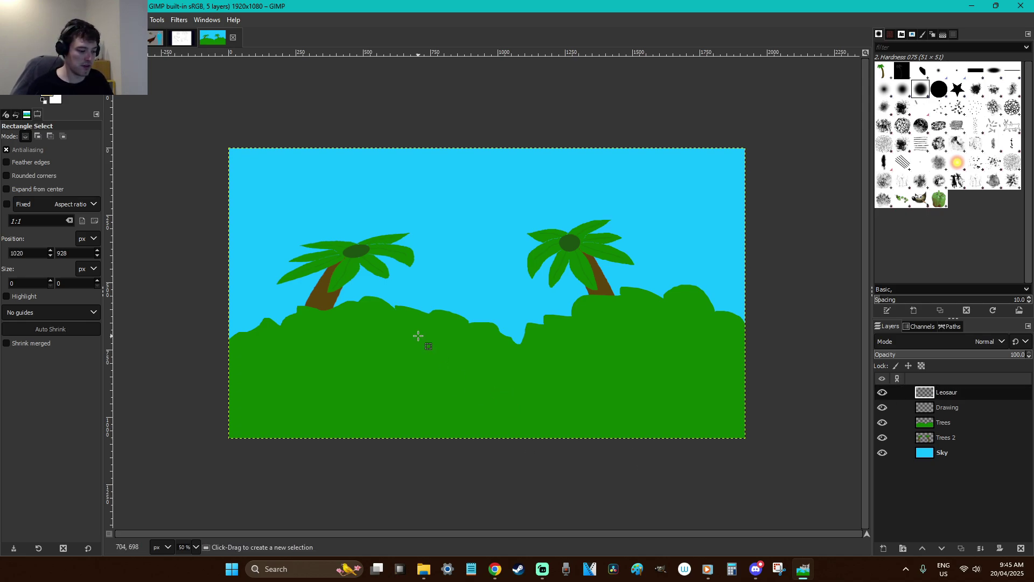
Outline the dinosaur's body as a free selection, from a thin curled tail at the left palm to a thick neck at the right palm
key("f")
left_click(304, 300)
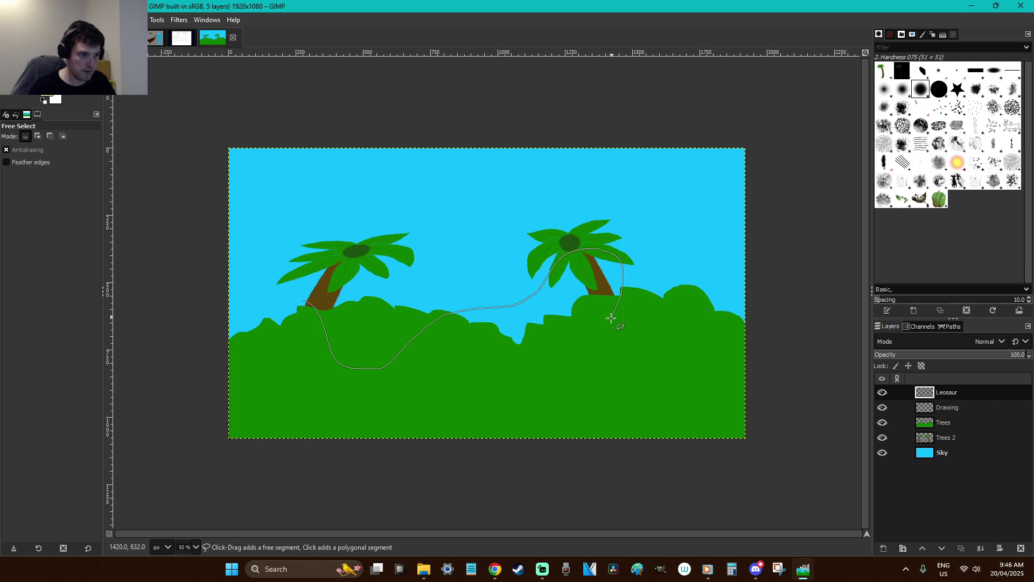
mouse_move(528, 403)
left_mouse_down()
mouse_move(502, 426)
mouse_move(416, 442)
mouse_move(330, 411)
mouse_move(319, 389)
left_mouse_up()
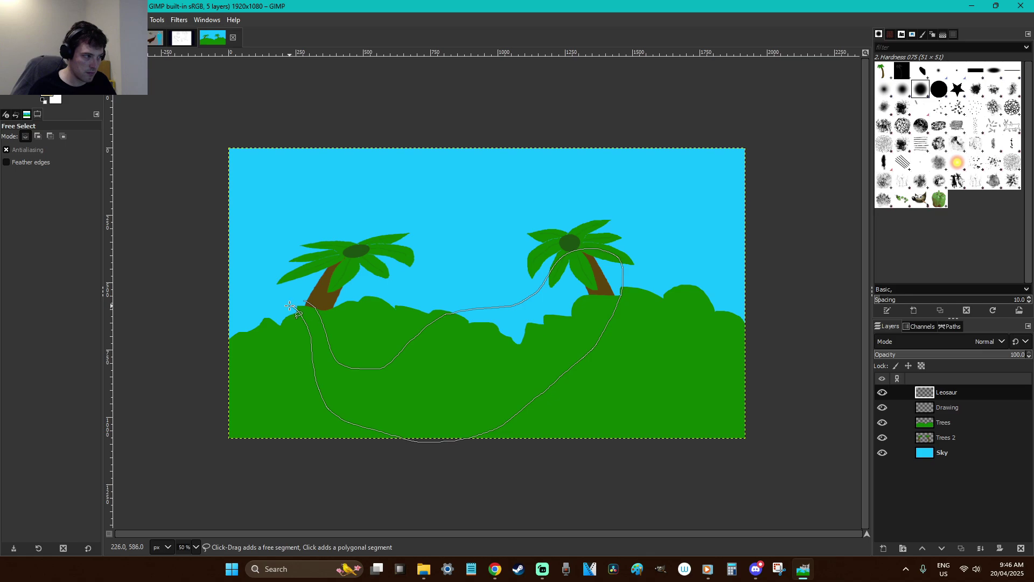
left_click(480, 385)
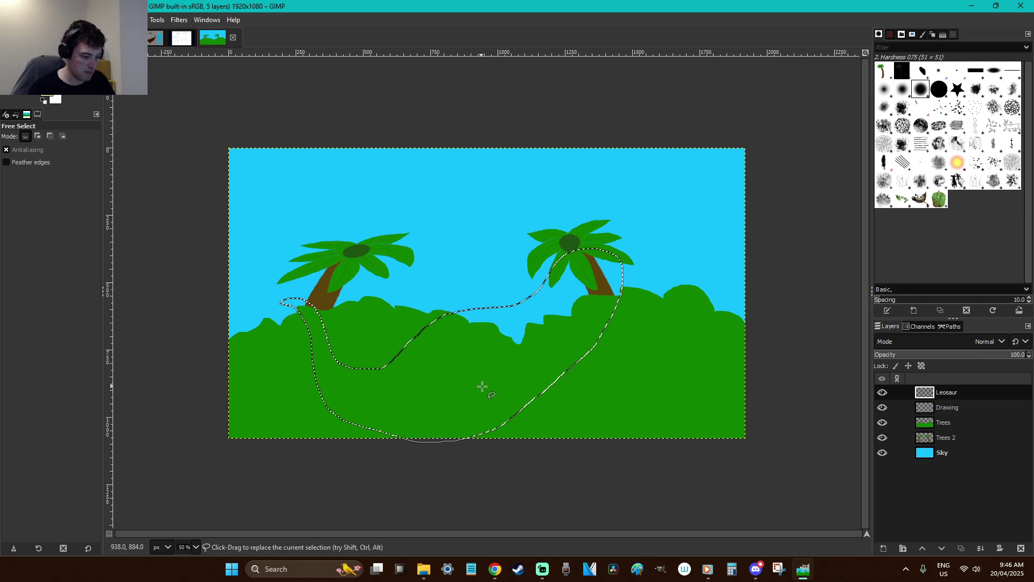
Try filling the body selection with light yellow dbd14b, and undo the fill
key("shift+b")
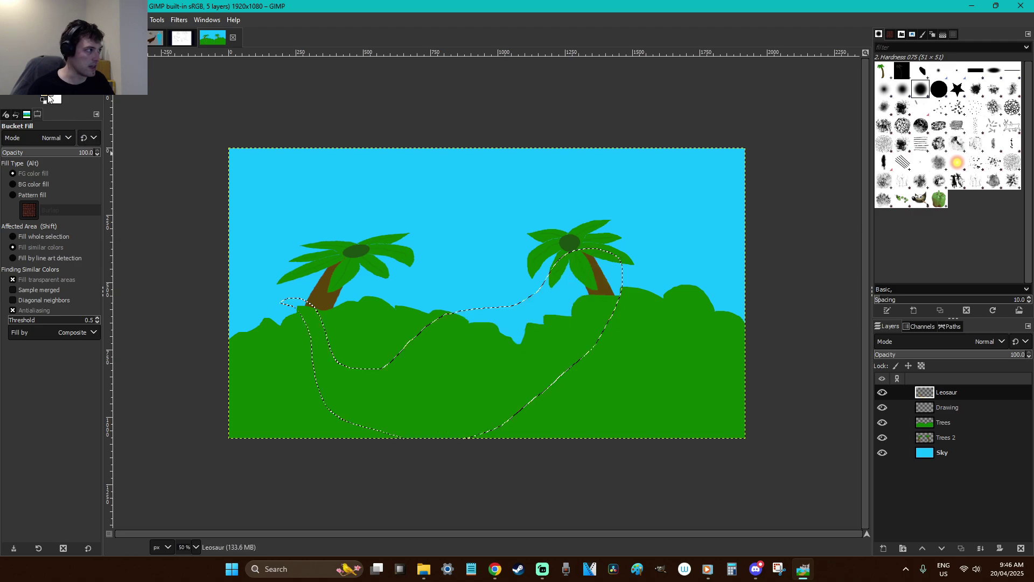
left_click(48, 99)
left_click_drag(186, 187, 184, 189)
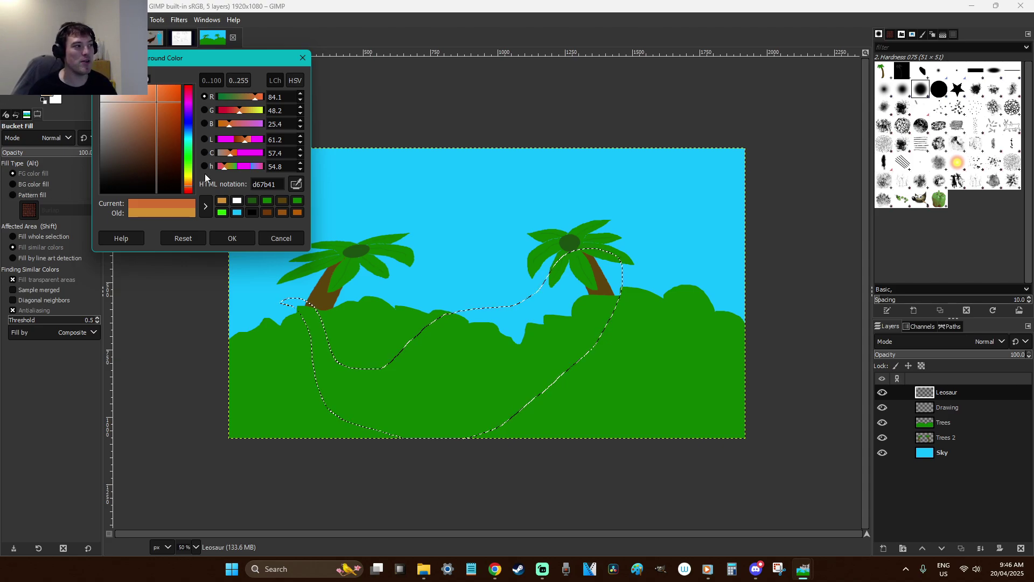
left_click(162, 103)
left_click_drag(190, 188, 188, 176)
mouse_move(163, 107)
left_mouse_down()
mouse_move(159, 92)
mouse_move(153, 98)
left_mouse_up()
left_click(249, 241)
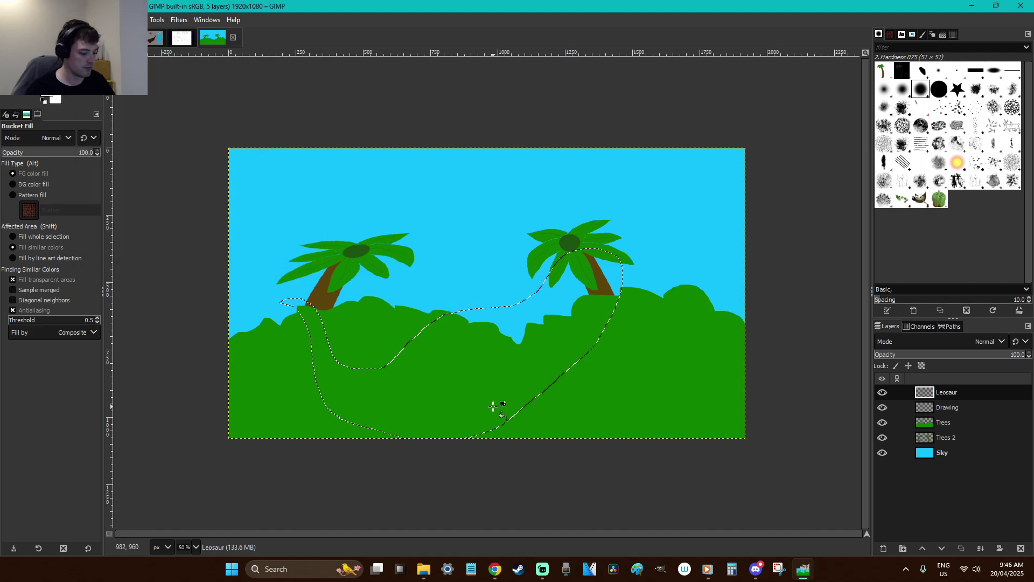
left_click(483, 379)
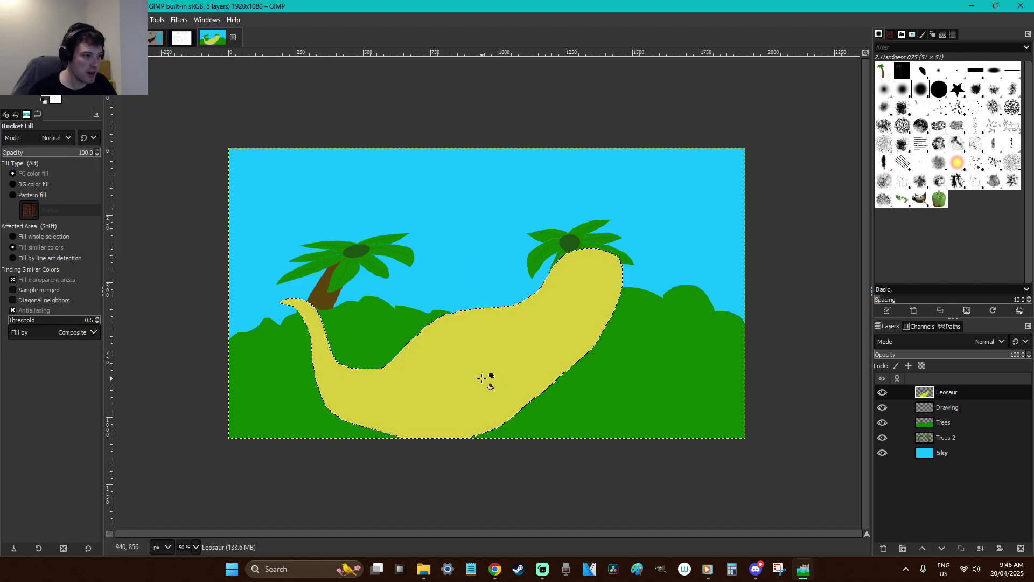
key("ctrl+z")
Darken the foreground colour to an olive yellow, bucket fill the body selection with it and deselect
left_click(47, 90)
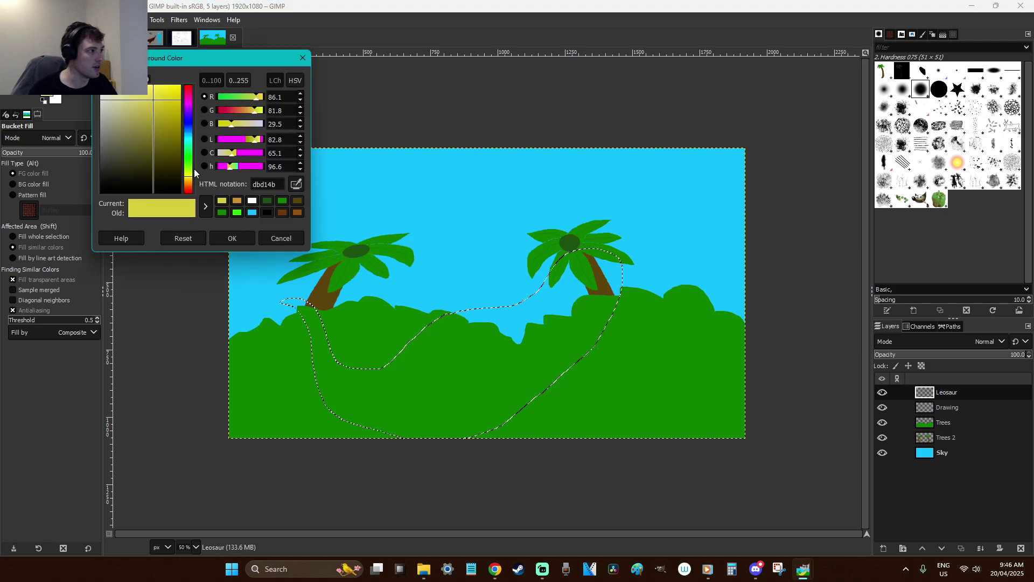
left_click(163, 119)
left_click(222, 238)
left_click(438, 381)
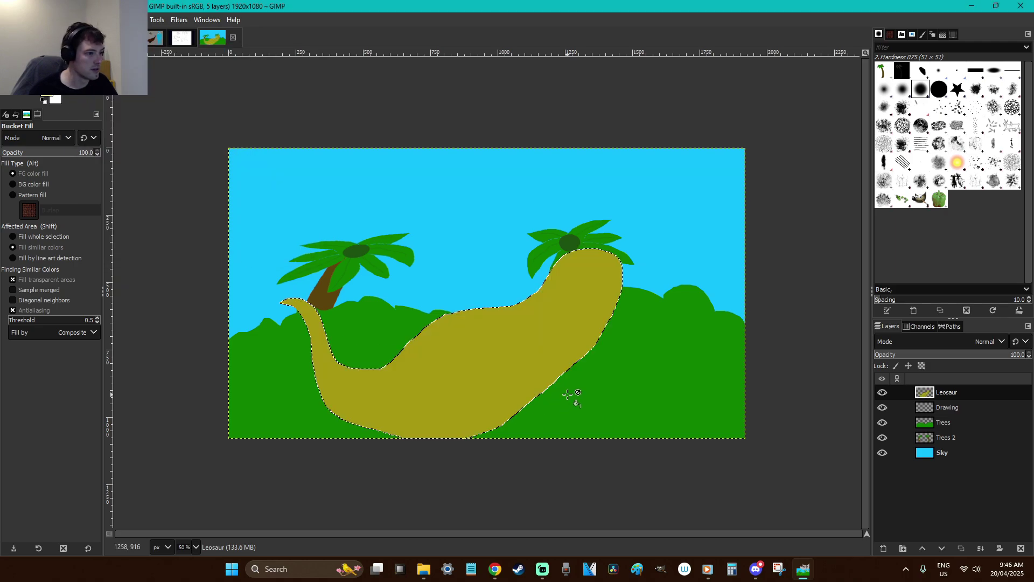
key("r")
left_click(610, 361)
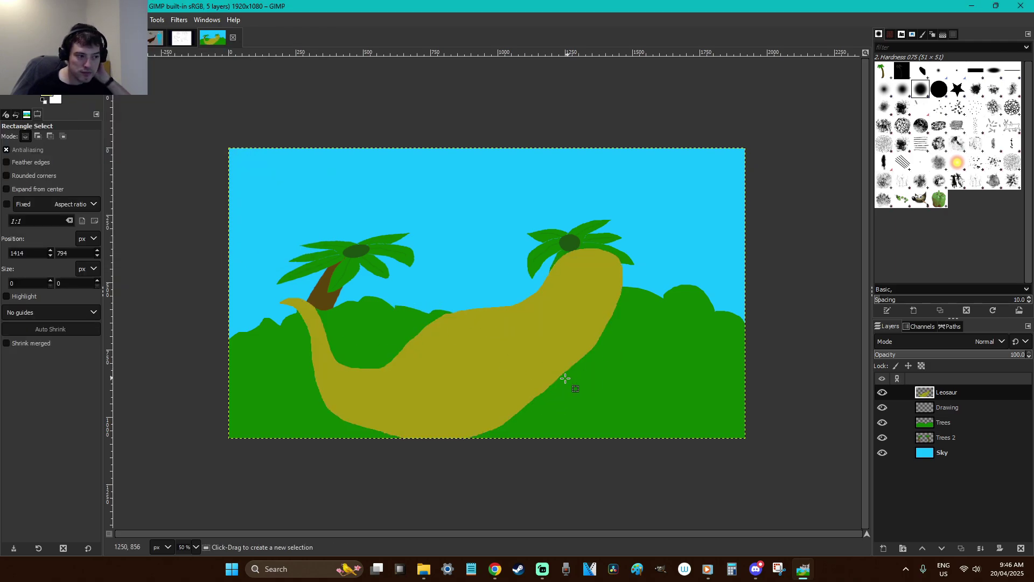
left_click(573, 291)
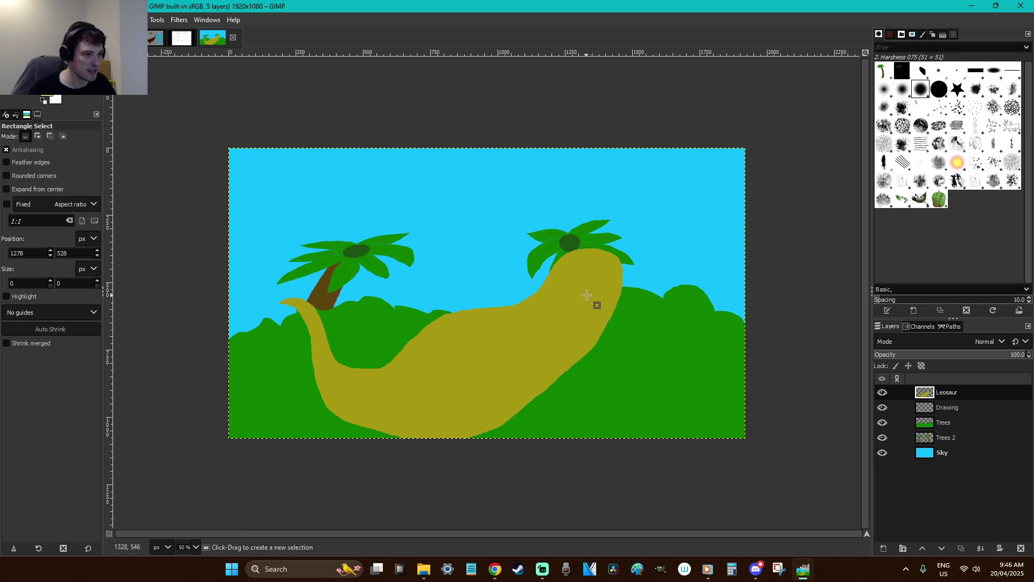
left_click(595, 305)
left_click(599, 279)
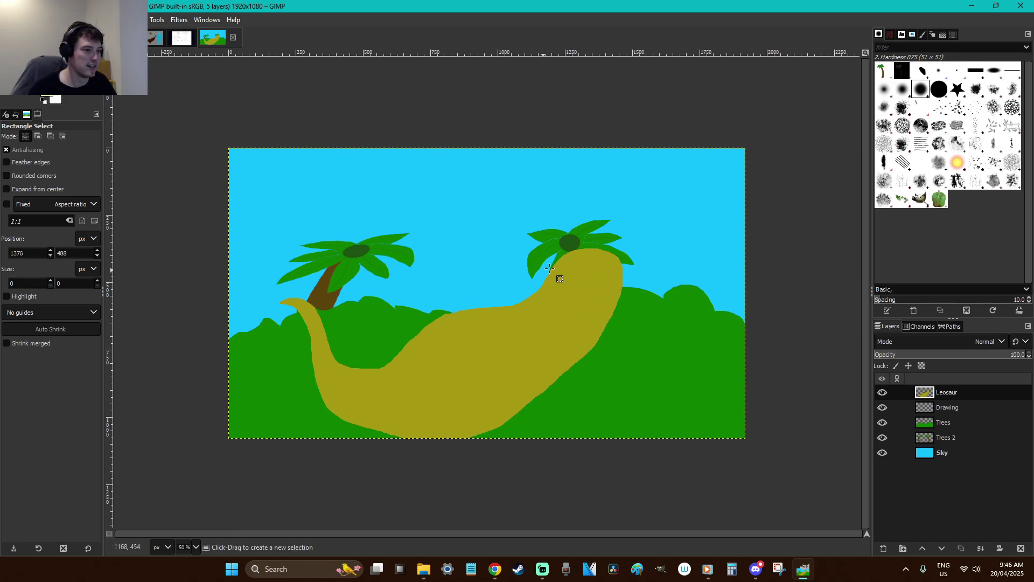
left_click(540, 346)
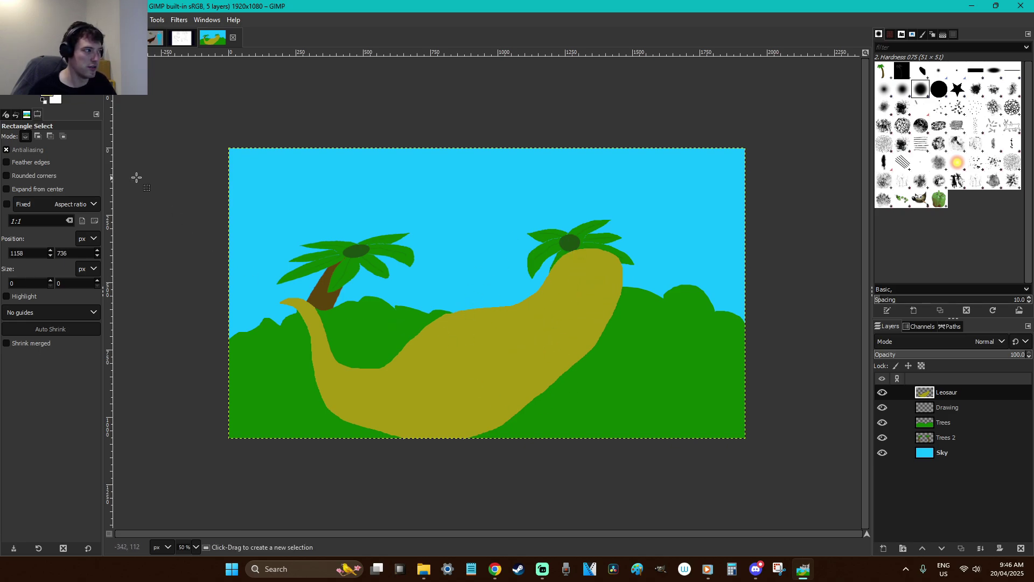
Set the foreground colour to a darker shade of the body's olive yellow
left_click(78, 95)
left_click_drag(152, 153, 160, 153)
left_click(232, 238)
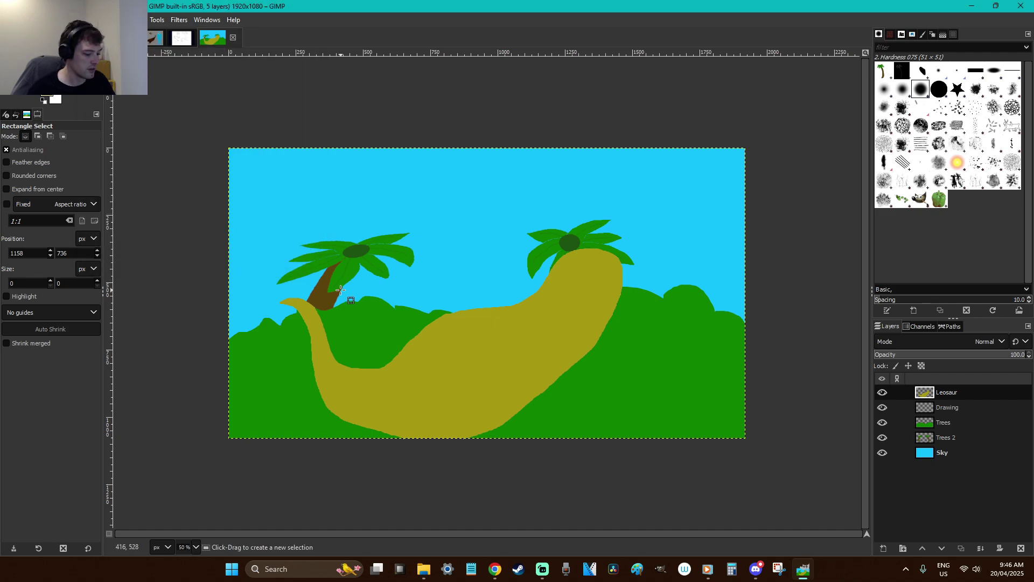
Try a Paintbrush stroke beside the dinosaur's tail on the Leosaur layer, and undo it
key("z")
left_click_drag(385, 384, 253, 275)
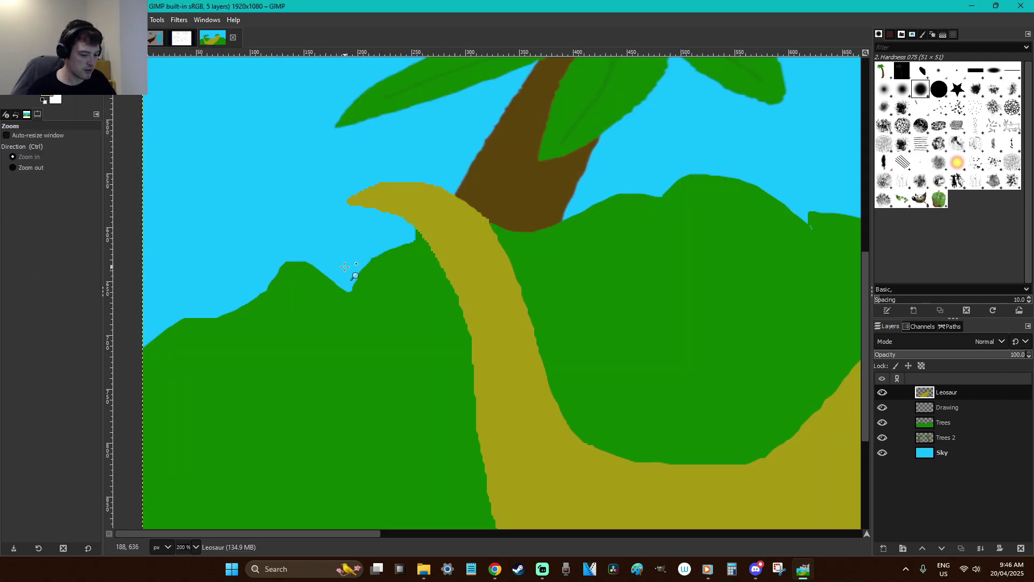
key("p")
left_click_drag(393, 244, 371, 226)
key("ctrl+z")
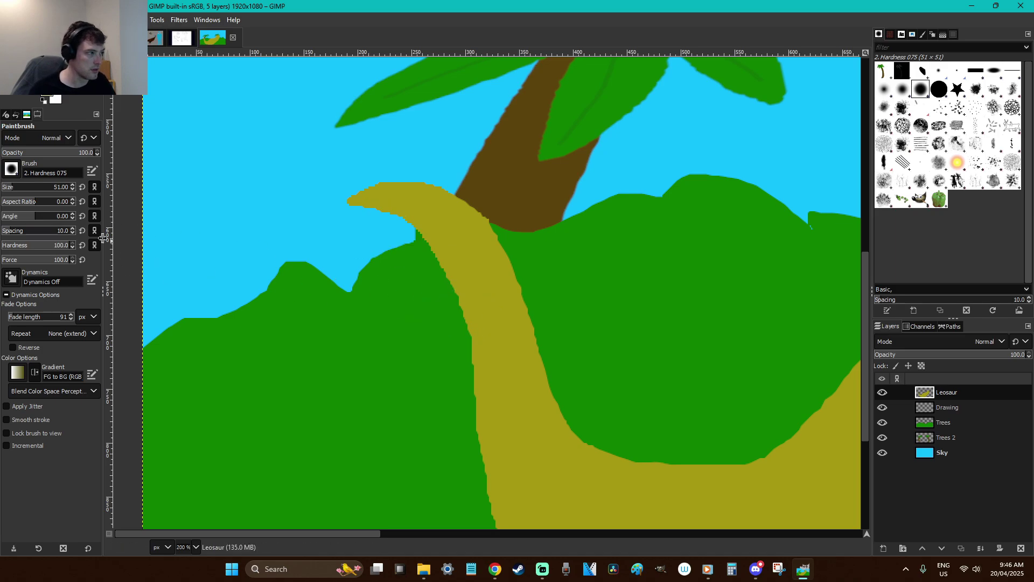
Set the foreground colour to a very dark brown and paint a tuft over the tail's tip with the Paintbrush at size 14
left_click(45, 100)
left_click(134, 173)
left_click(232, 238)
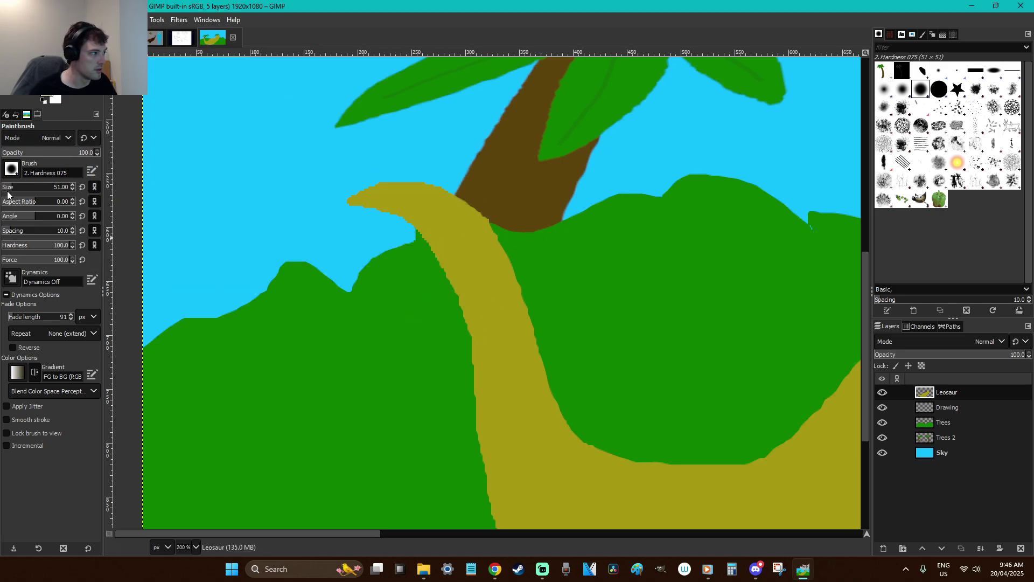
mouse_move(428, 240)
left_mouse_down()
mouse_move(324, 213)
mouse_move(354, 170)
mouse_move(384, 183)
mouse_move(401, 174)
mouse_move(438, 183)
mouse_move(455, 193)
mouse_move(358, 169)
mouse_move(383, 210)
mouse_move(418, 190)
mouse_move(466, 218)
mouse_move(380, 192)
mouse_move(306, 192)
mouse_move(360, 156)
mouse_move(394, 215)
left_mouse_up()
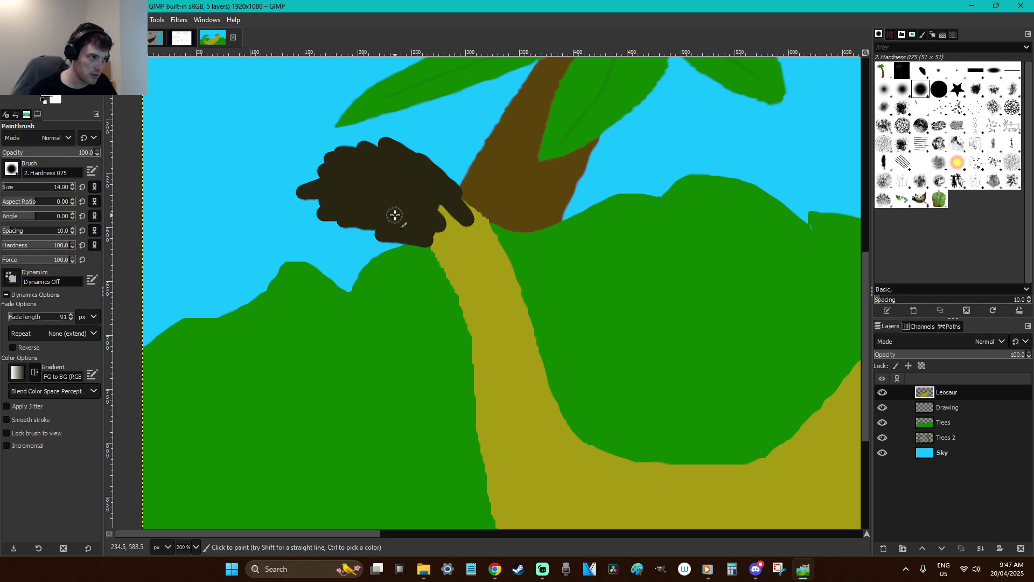
Outline a round face and a surrounding mane on the dinosaur's head in dark brown, and bucket fill the mane between the two outlines
left_click_drag(377, 533, 778, 503)
key("1")
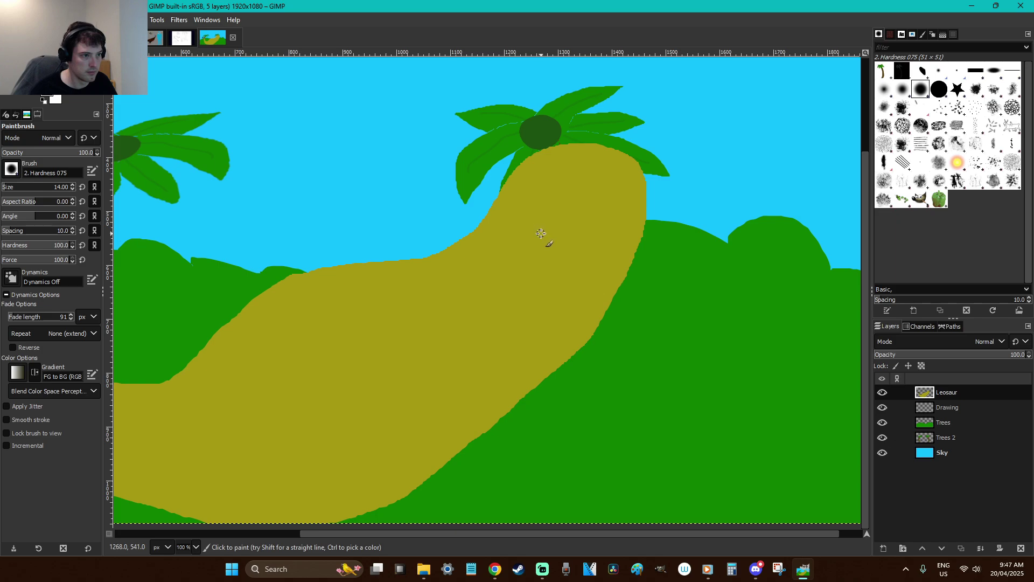
mouse_move(542, 233)
left_mouse_down()
mouse_move(533, 180)
mouse_move(567, 158)
mouse_move(608, 157)
mouse_move(635, 174)
mouse_move(638, 214)
mouse_move(564, 247)
left_mouse_up()
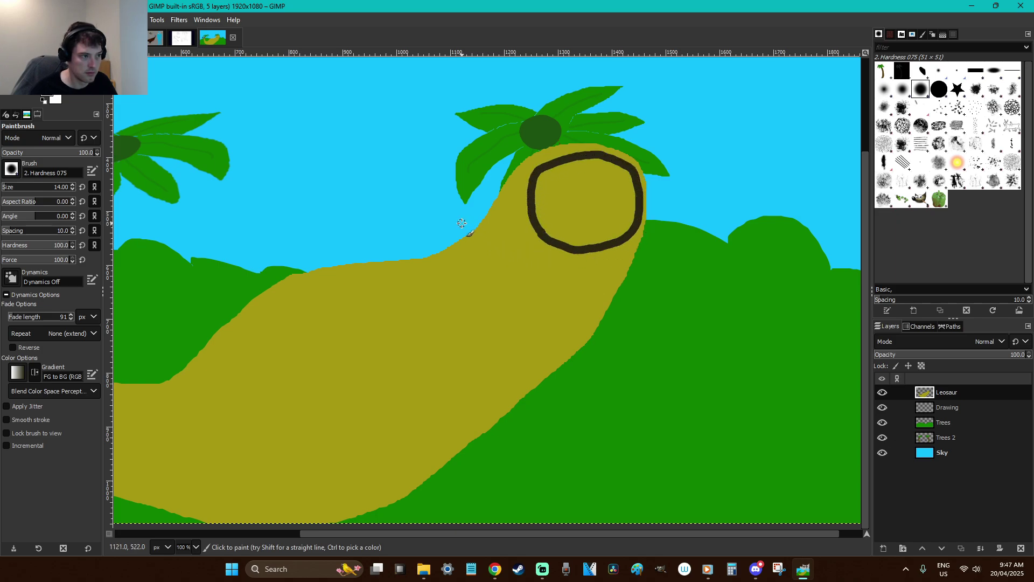
left_click_drag(461, 223, 426, 243)
mouse_move(441, 278)
left_mouse_down()
mouse_move(504, 352)
mouse_move(565, 368)
mouse_move(613, 353)
mouse_move(648, 271)
mouse_move(660, 200)
mouse_move(635, 148)
mouse_move(567, 130)
mouse_move(521, 149)
mouse_move(461, 222)
left_mouse_up()
key("shift+b")
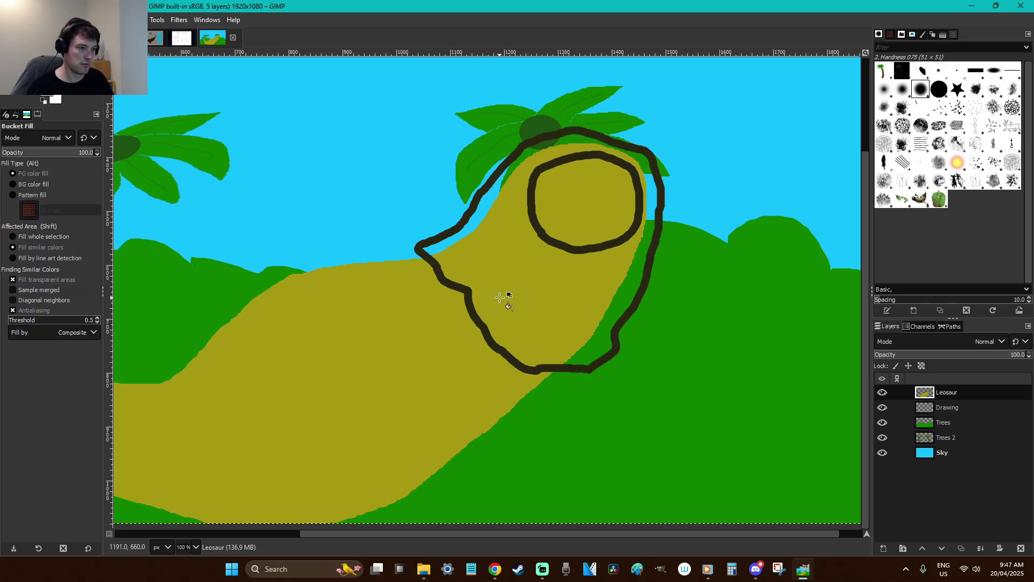
left_click(505, 296)
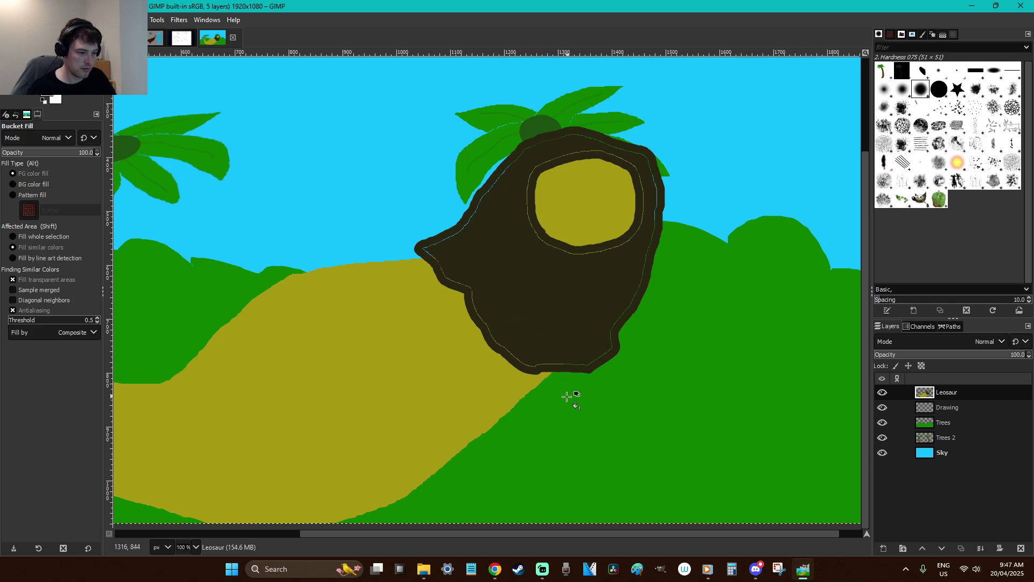
Paint over the thin gaps left in the mane fill with the Paintbrush and add short, shaggy strokes along the mane's outer edge
key("p")
left_click_drag(491, 338, 474, 307)
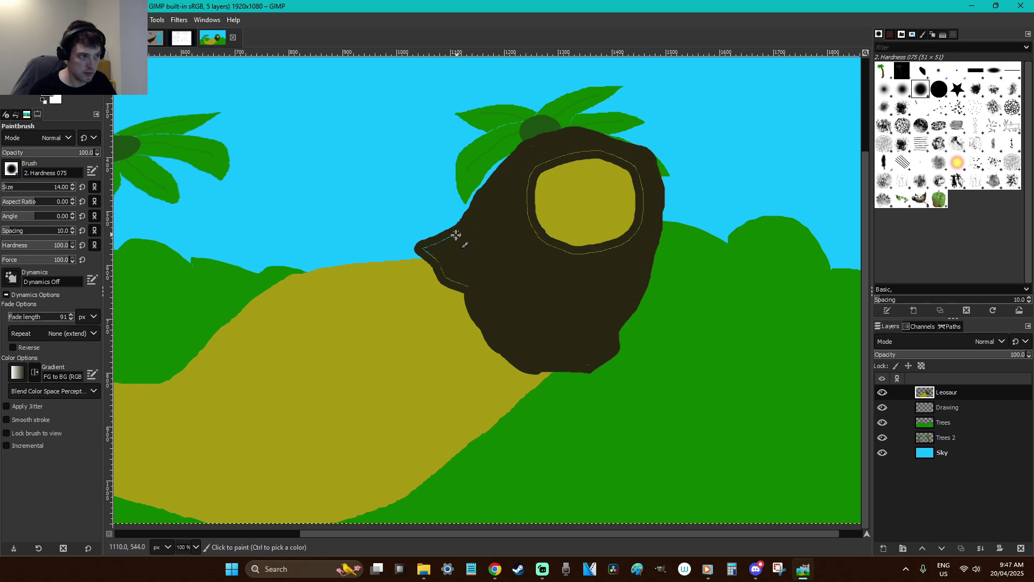
mouse_move(449, 273)
left_mouse_down()
mouse_move(405, 253)
mouse_move(435, 280)
left_mouse_up()
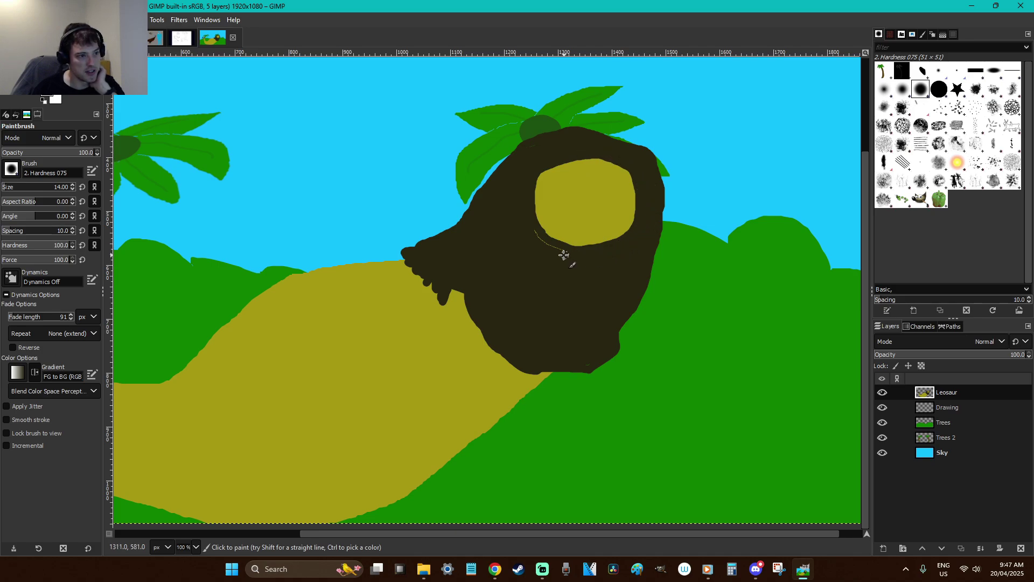
mouse_move(450, 299)
left_mouse_down()
mouse_move(475, 298)
mouse_move(464, 331)
mouse_move(476, 323)
mouse_move(499, 372)
mouse_move(505, 354)
mouse_move(520, 374)
mouse_move(551, 375)
mouse_move(580, 359)
mouse_move(557, 373)
mouse_move(585, 380)
mouse_move(604, 373)
mouse_move(595, 361)
mouse_move(598, 374)
mouse_move(613, 369)
mouse_move(650, 298)
left_mouse_up()
left_click_drag(653, 247, 659, 214)
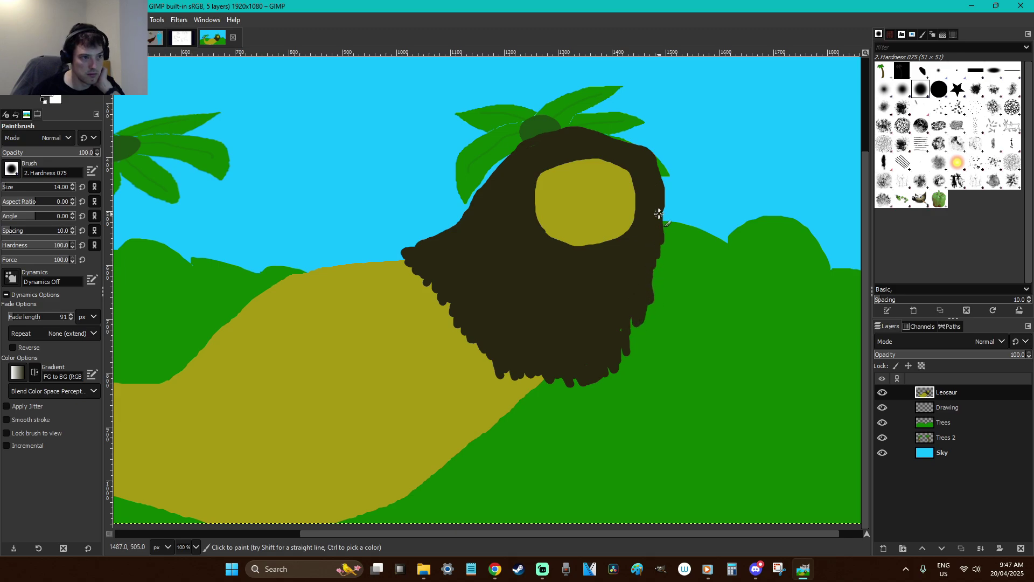
Pick the face's olive yellow, fill a freehand-selected ear shape on the left side of the mane with it, and deselect
scroll(623, 173, "up", 3)
key("o")
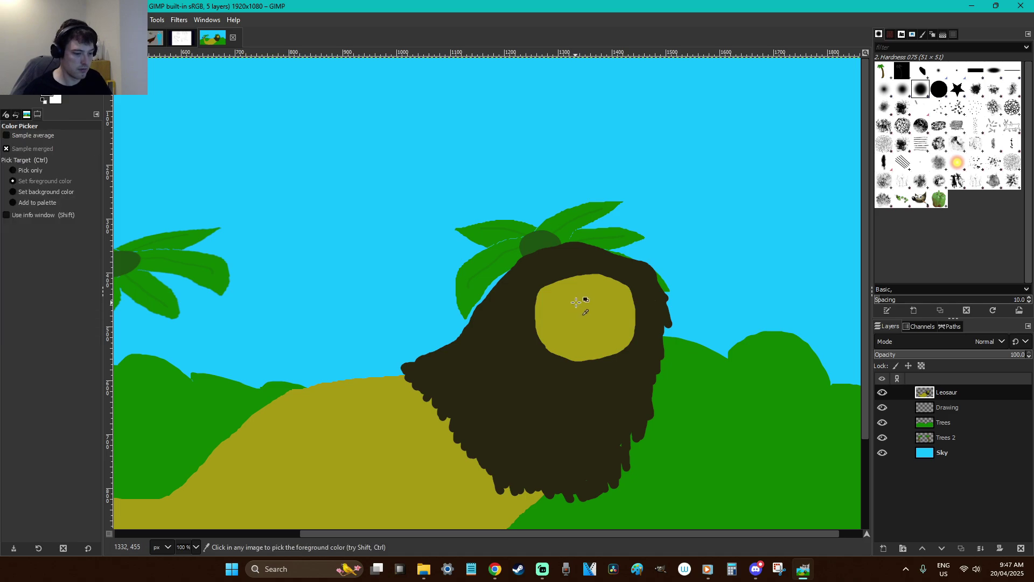
key("z")
left_click_drag(425, 231, 685, 346)
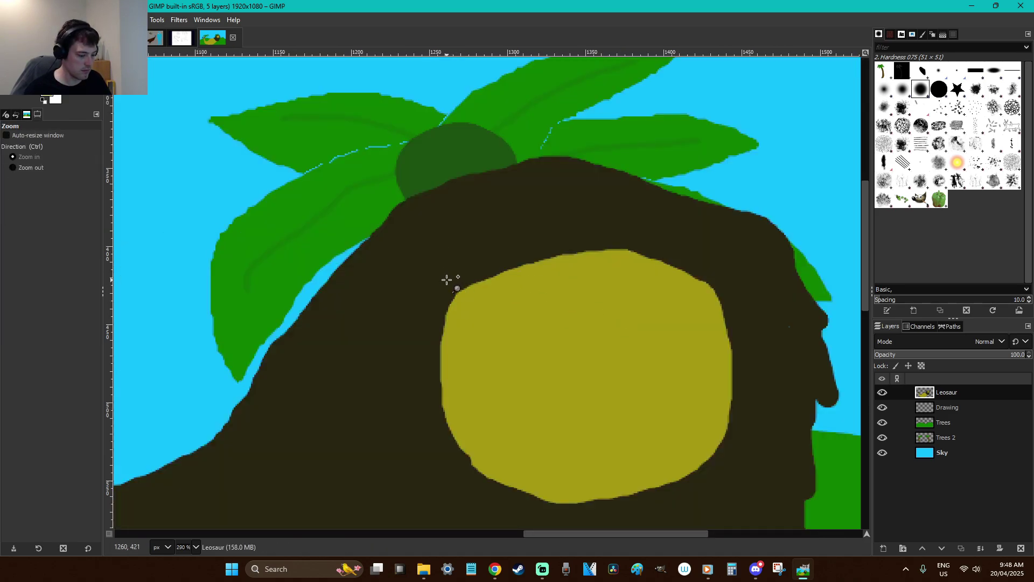
key("f")
mouse_move(381, 314)
left_mouse_down()
mouse_move(407, 265)
mouse_move(372, 247)
mouse_move(339, 278)
mouse_move(381, 314)
left_mouse_up()
key("Return")
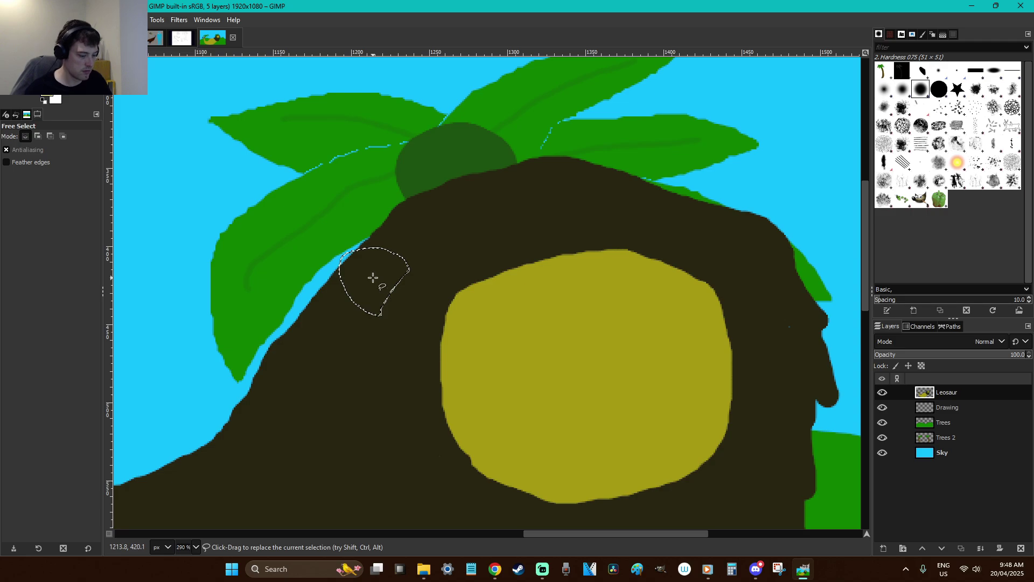
key("shift+b")
left_click(373, 277)
key("p")
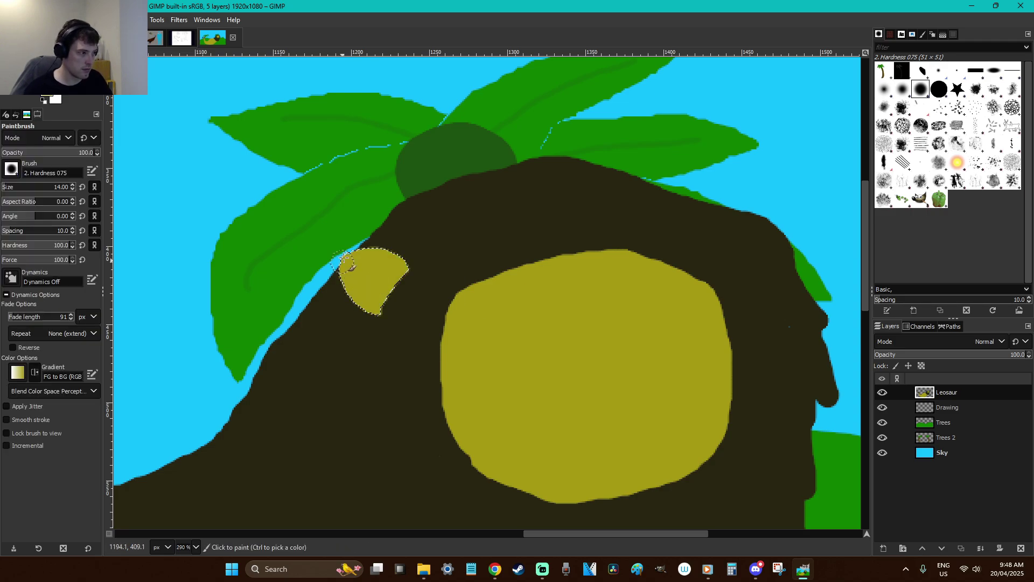
key("r")
left_click(493, 226)
Free-select a smaller ear shape on the right side of the mane, bucket fill it with the olive yellow, and deselect
key("f")
mouse_move(734, 261)
left_mouse_down()
mouse_move(763, 289)
mouse_move(781, 269)
mouse_move(768, 243)
mouse_move(736, 240)
mouse_move(732, 261)
left_mouse_up()
key("Return")
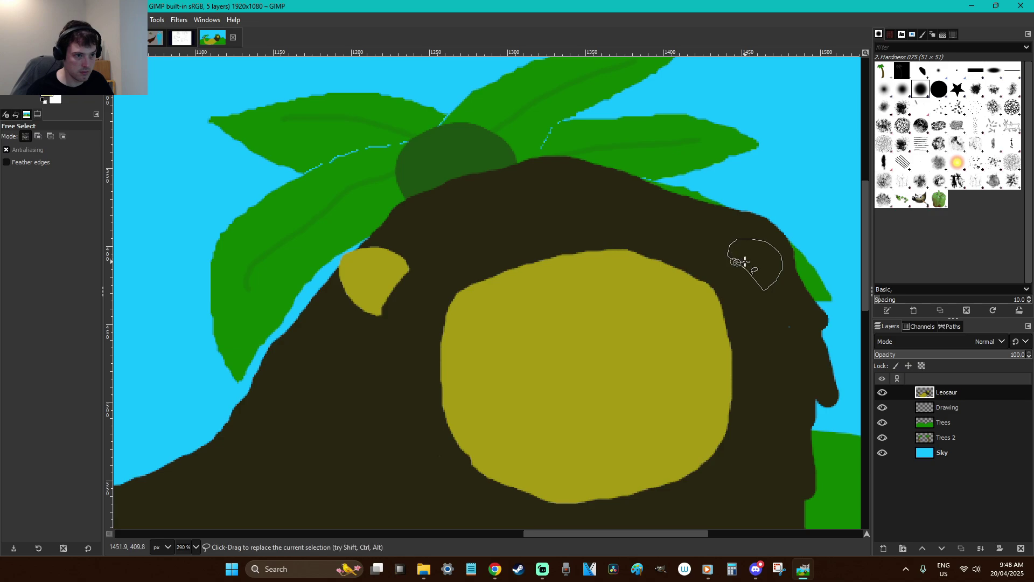
key("shift+b")
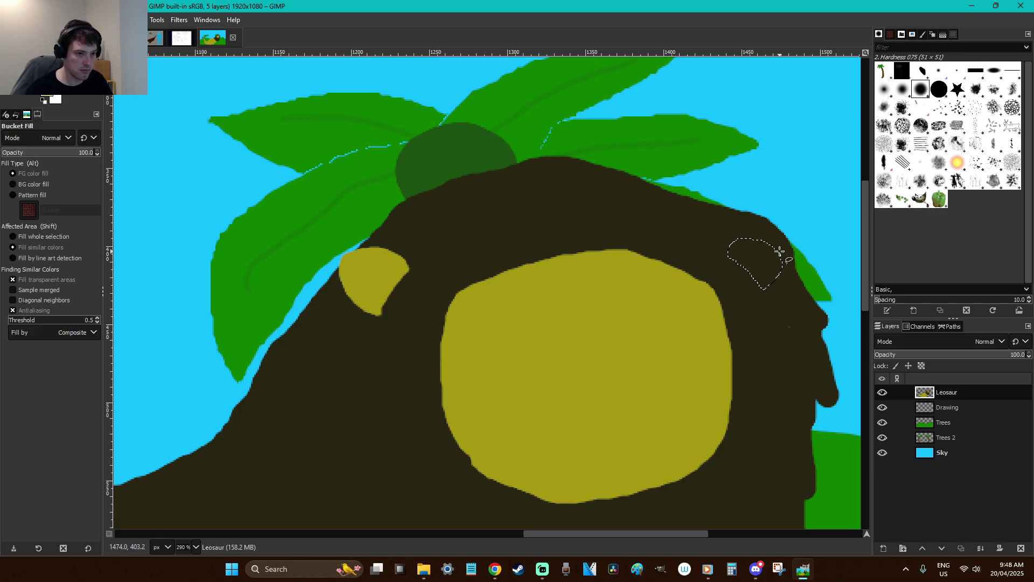
left_click(771, 252)
key("r")
left_click(776, 318)
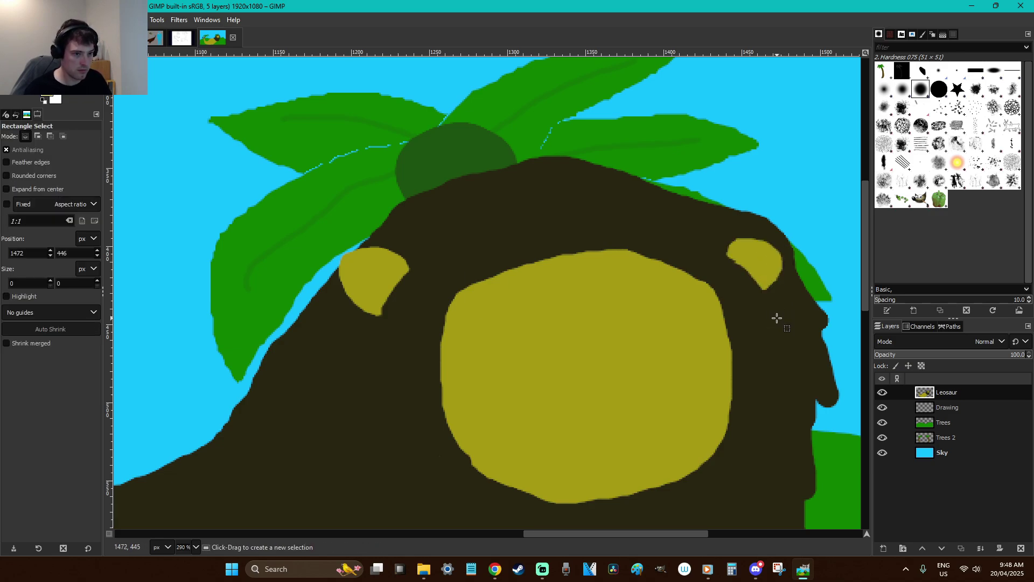
Swap the foreground and background colours and ready the size 14 Paintbrush for painting on the olive face
scroll(536, 279, "down", 3)
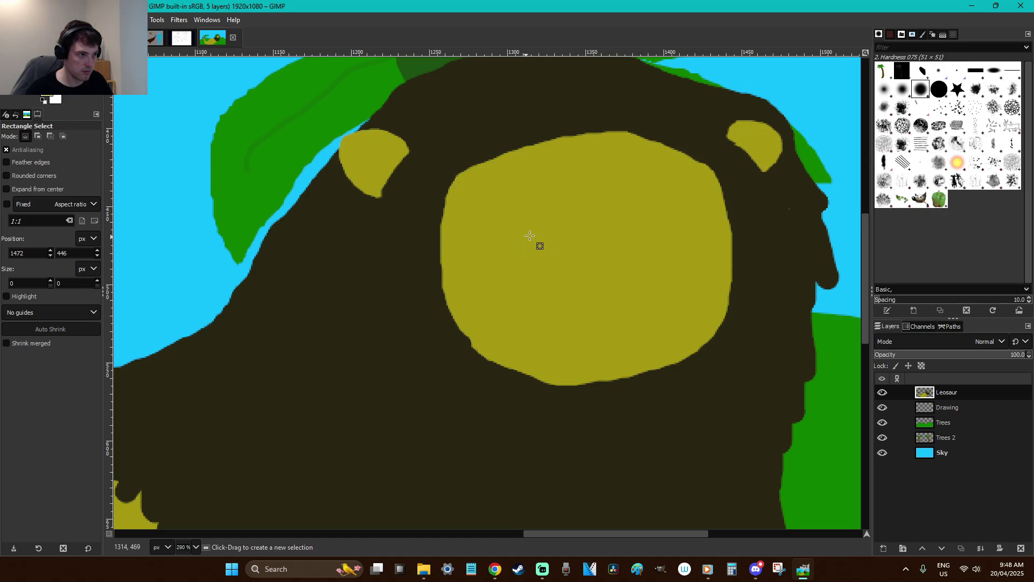
key("p")
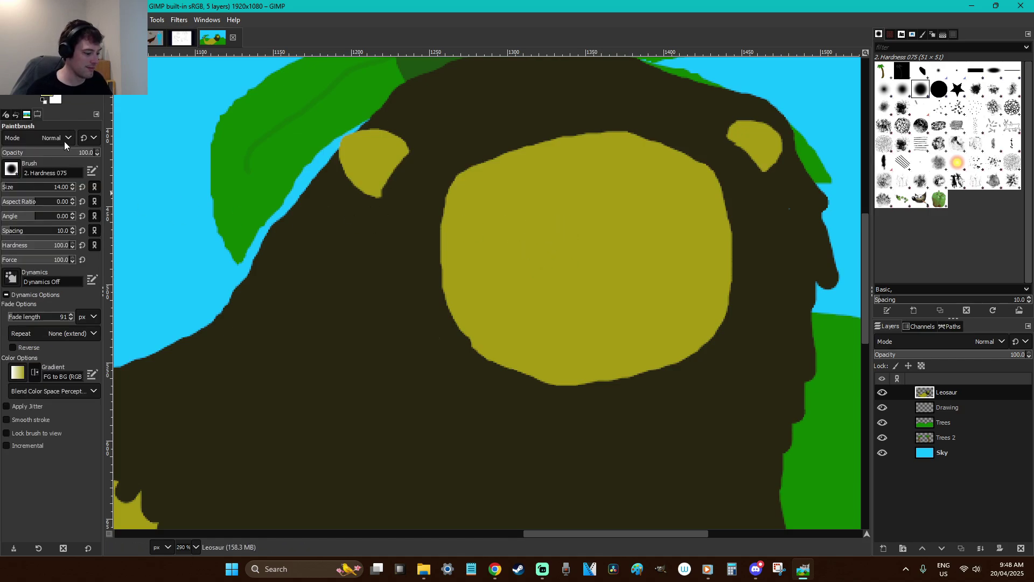
key("z")
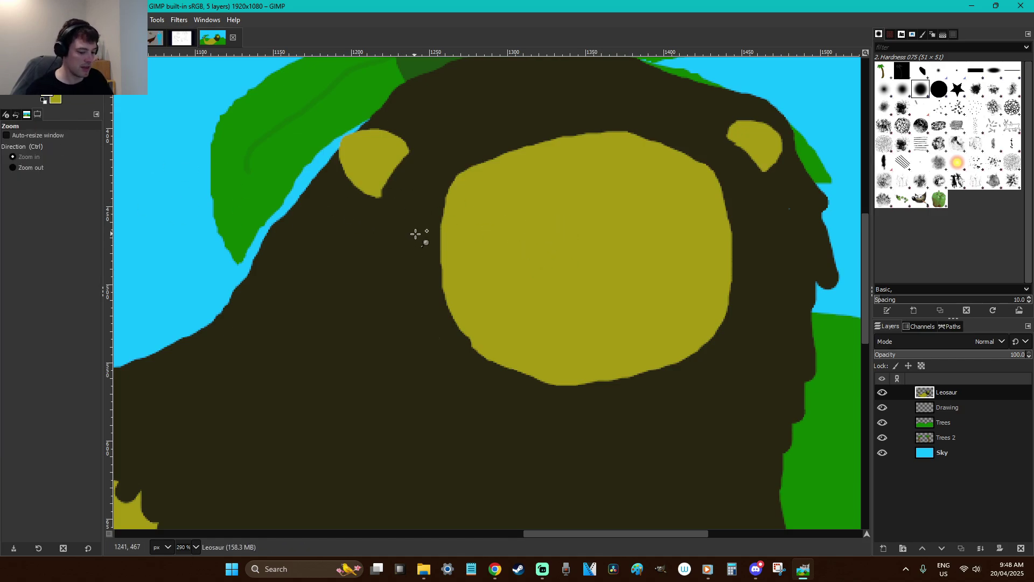
key("p")
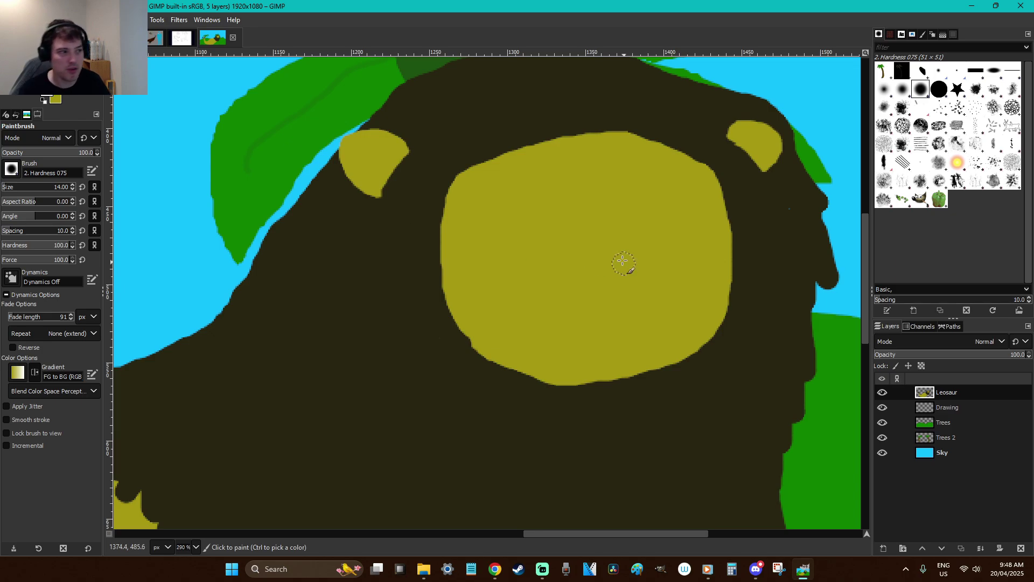
Paint two round white eyes on the upper half of the lion's face with a brush size of 27
key("bracketright")
key("bracketright")
key("bracketright")
key("bracketright")
key("bracketright")
key("bracketright")
key("bracketright")
key("bracketright")
key("bracketright")
key("bracketright")
key("bracketright")
key("bracketright")
key("bracketright")
key("bracketright")
key("bracketright")
key("bracketright")
key("bracketright")
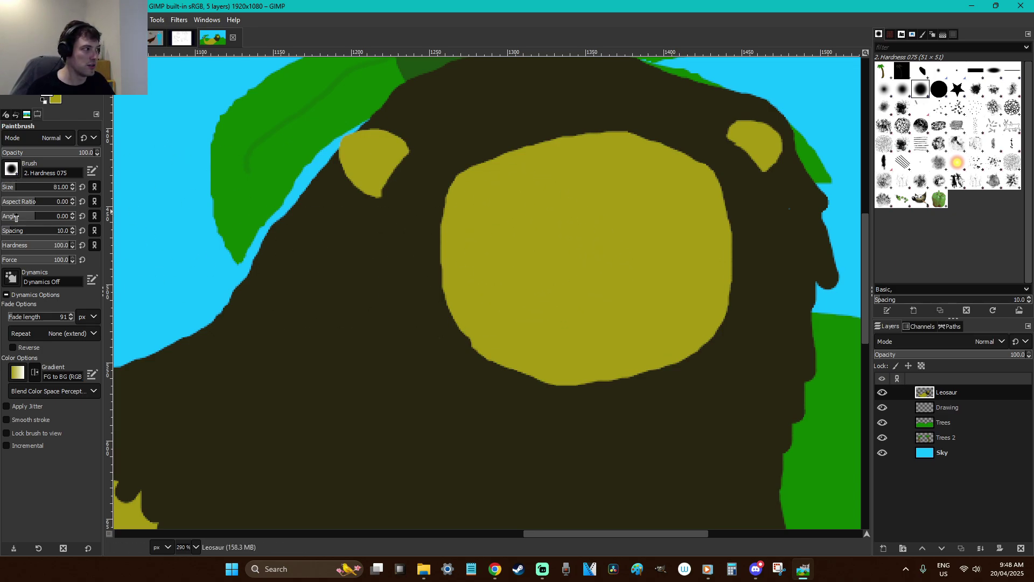
left_click(8, 191)
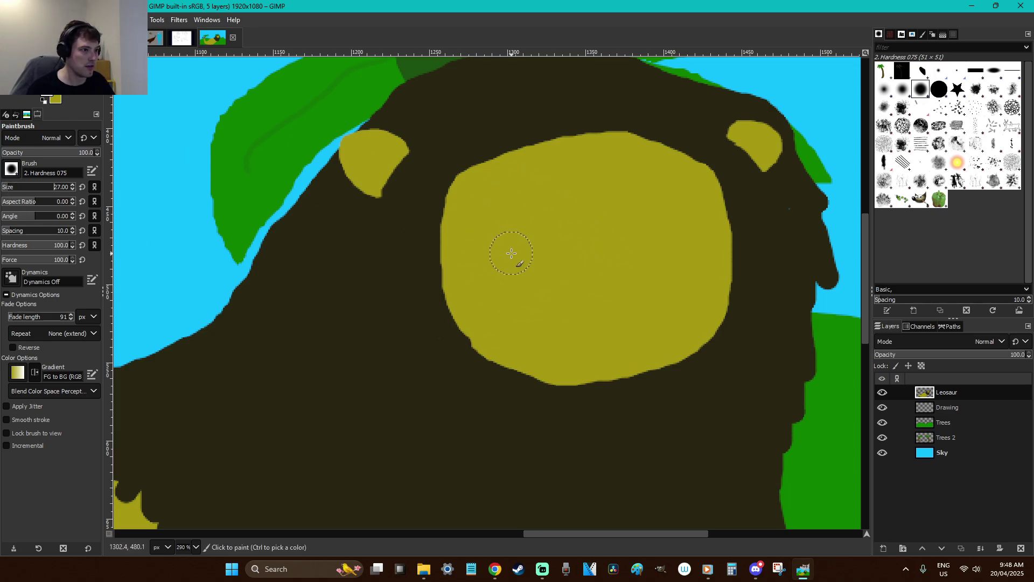
left_click(660, 215)
Make an elliptical selection about 121 × 42 px below the eyes for the mouth
key("f")
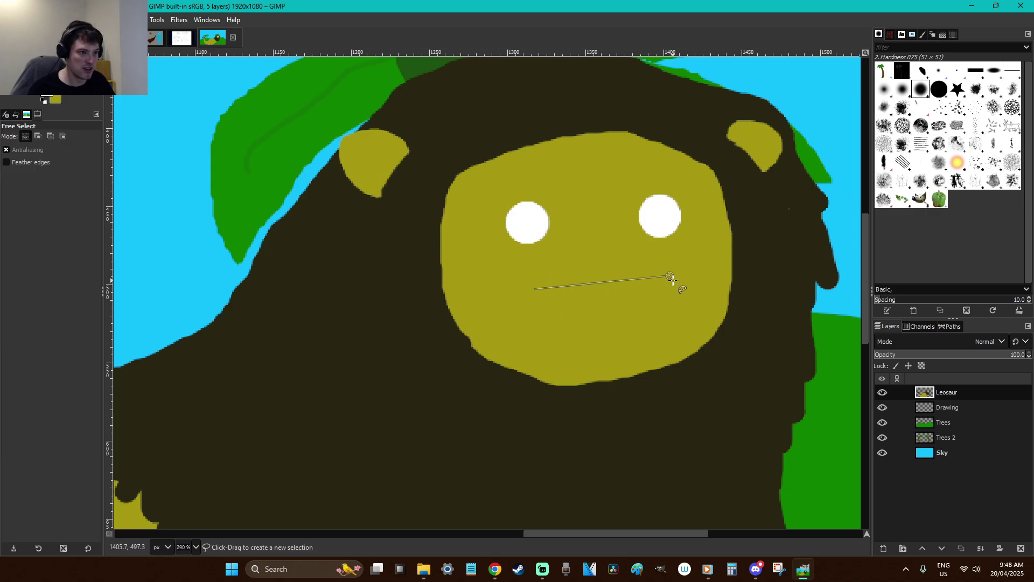
key("Escape")
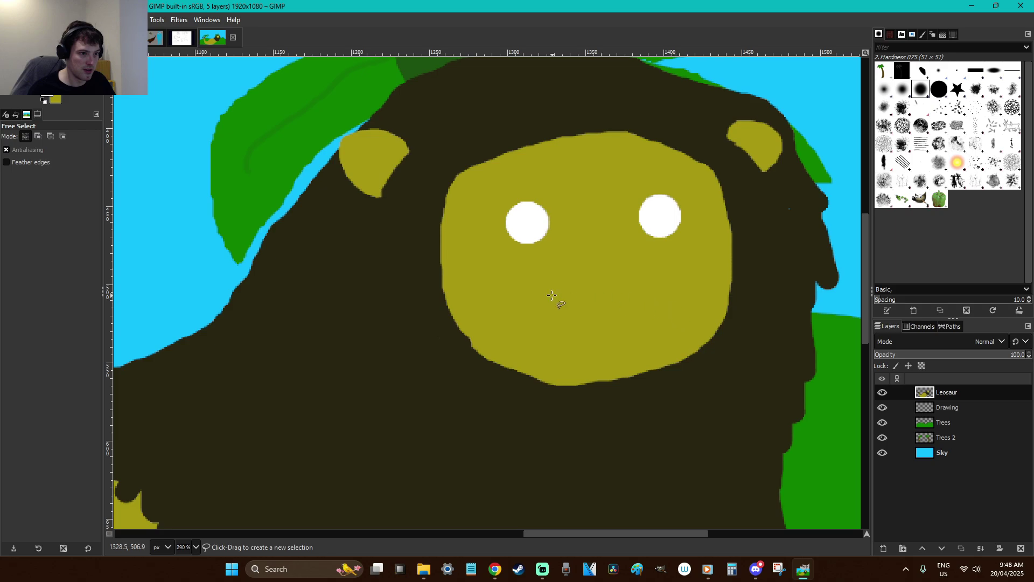
key("e")
left_click_drag(671, 334, 516, 273)
left_click_drag(671, 333, 691, 337)
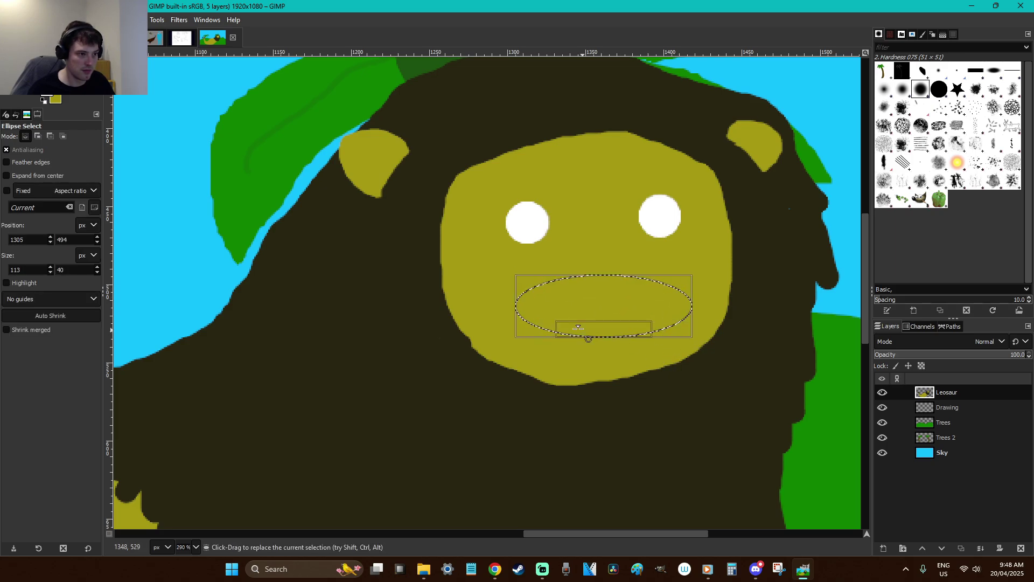
left_click_drag(523, 311, 517, 337)
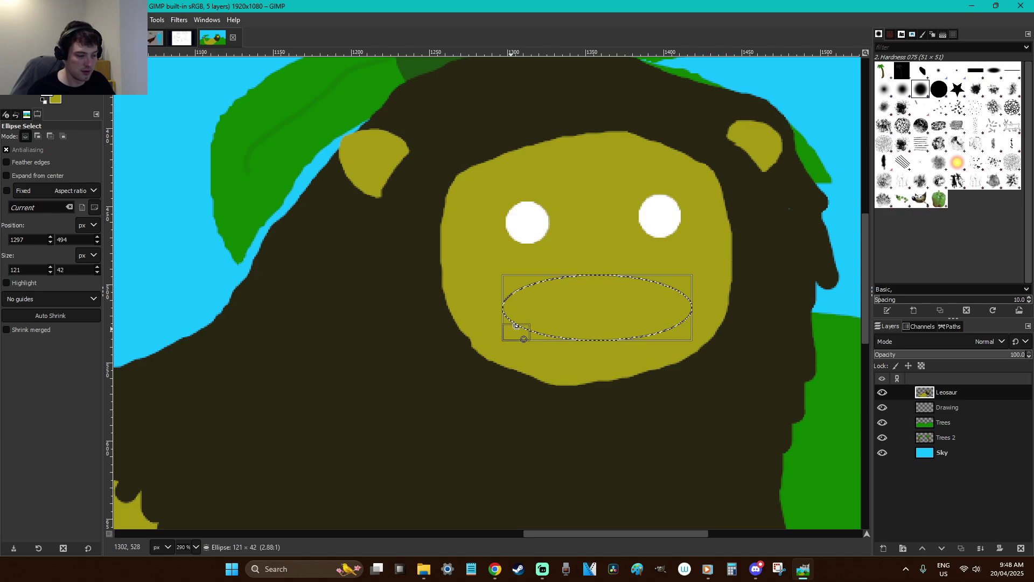
Fill the elliptical mouth selection with black and deselect it
key("shift+b")
left_click(614, 315)
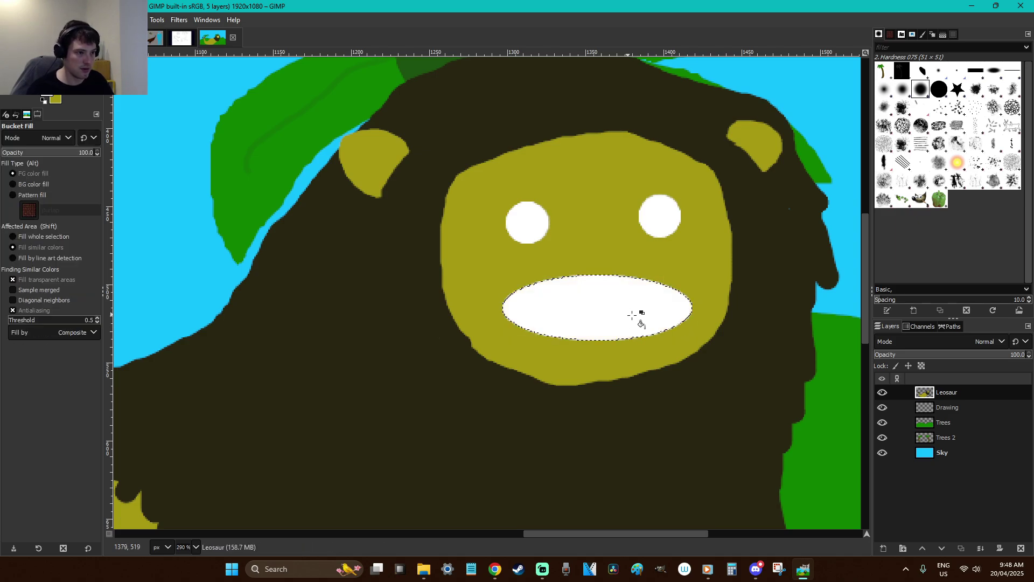
key("ctrl+z")
key("d")
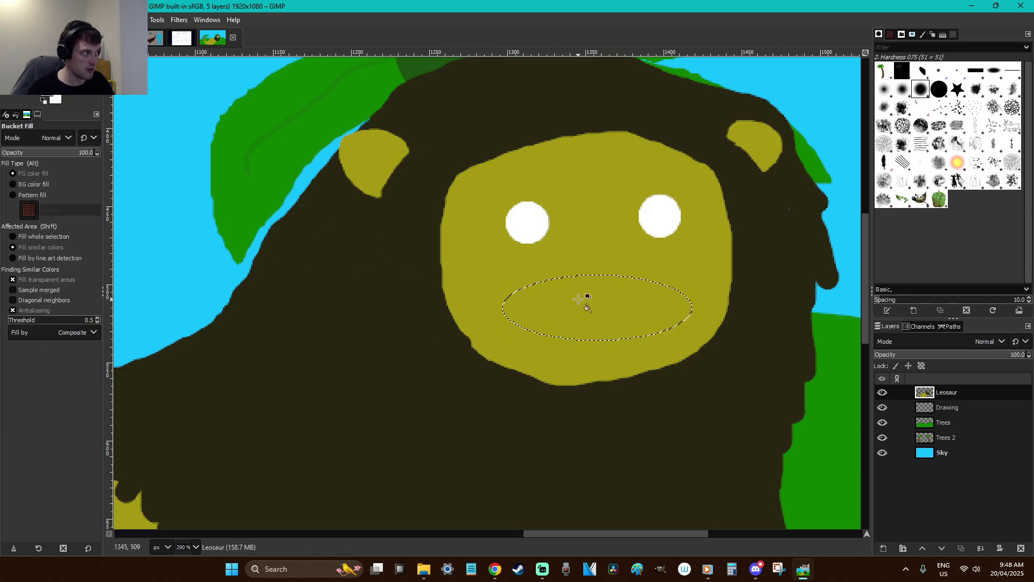
left_click(614, 312)
key("r")
left_click(703, 337)
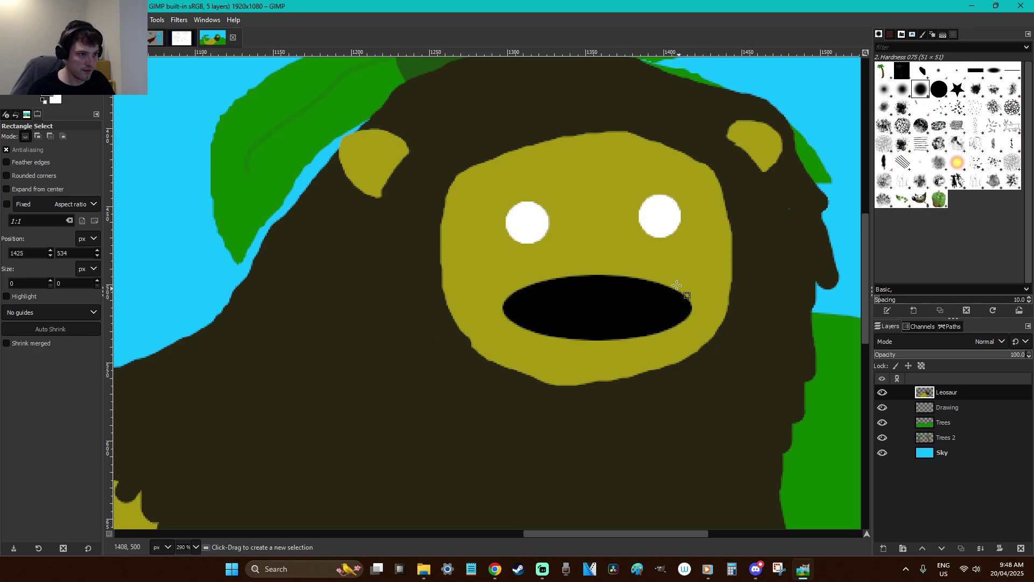
Outline a small downward-pointing triangular nose between the eyes and mouth with Free Select, fill it with black and deselect it
key("p")
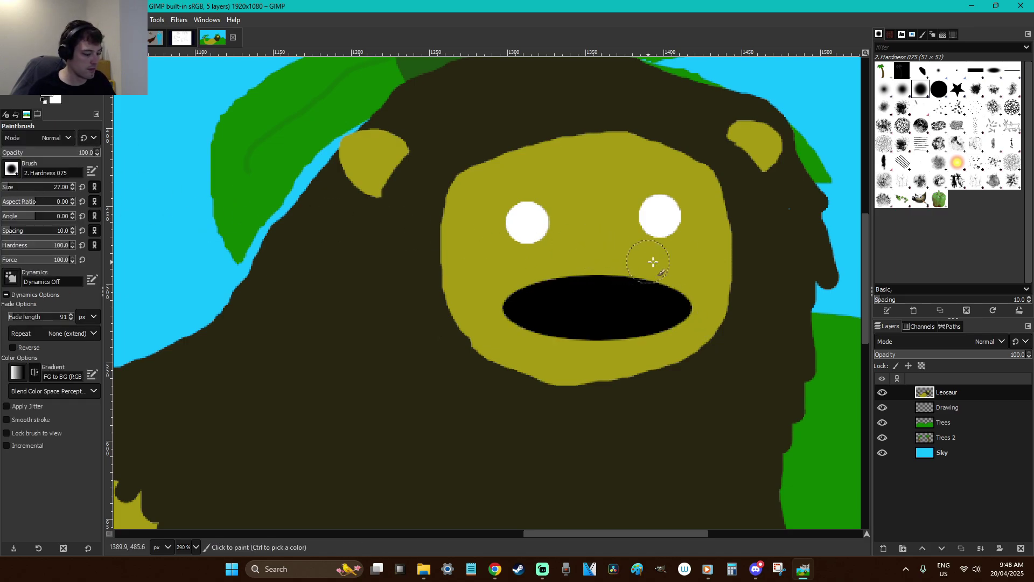
key("f")
left_click(597, 261)
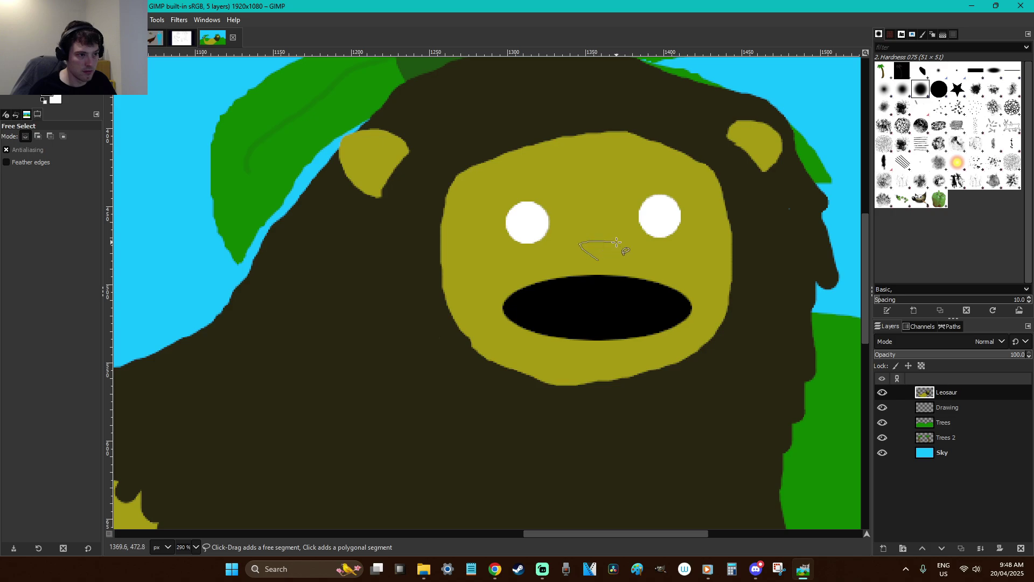
left_click(599, 259)
key("Return")
key("shift+b")
left_click(661, 262)
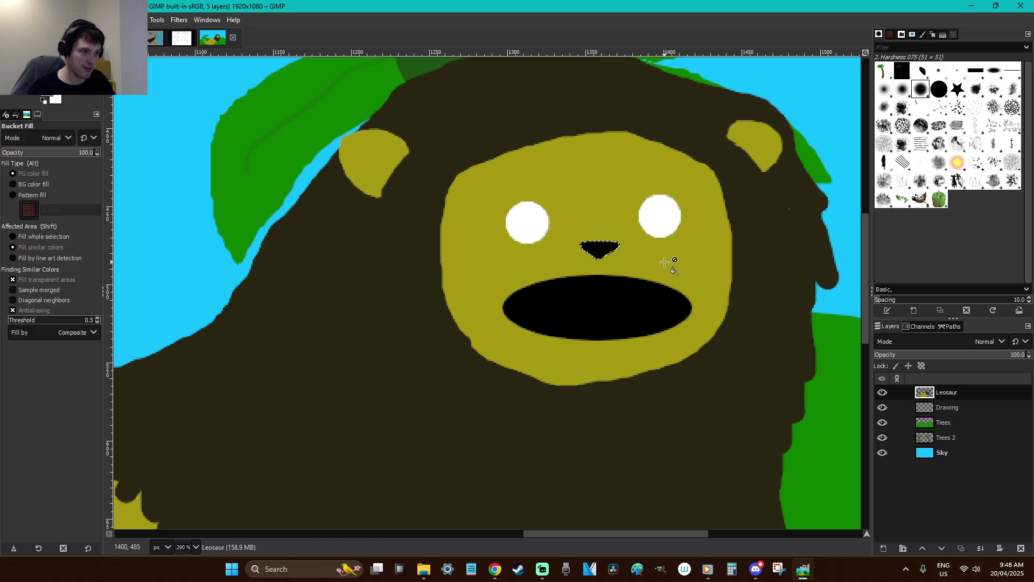
key("r")
left_click(648, 262)
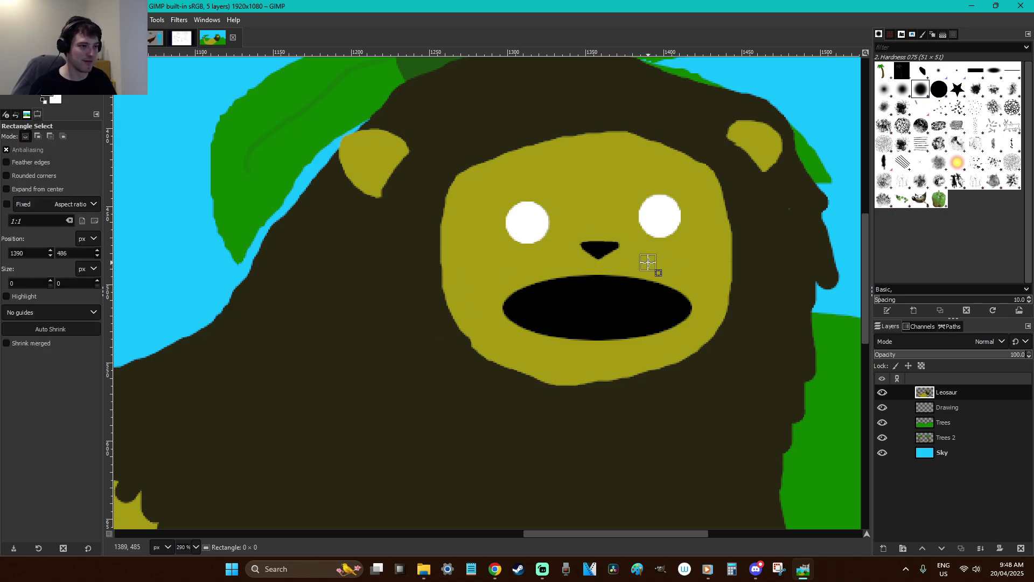
Paint black pupils in both eyes and slanted, angry eyebrows above them with a brush size of 9
key("p")
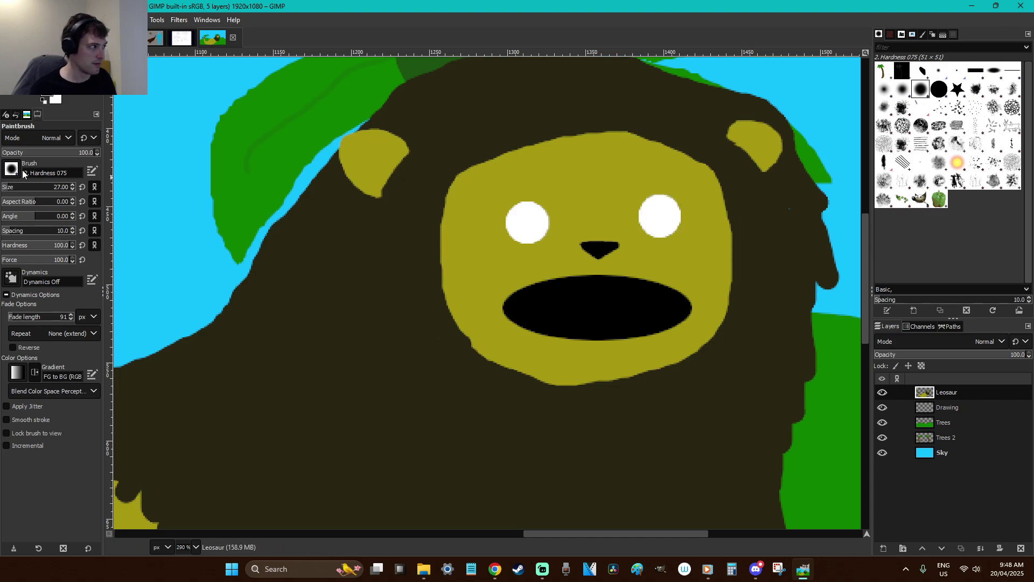
left_click(6, 192)
left_click(527, 222)
left_click(661, 218)
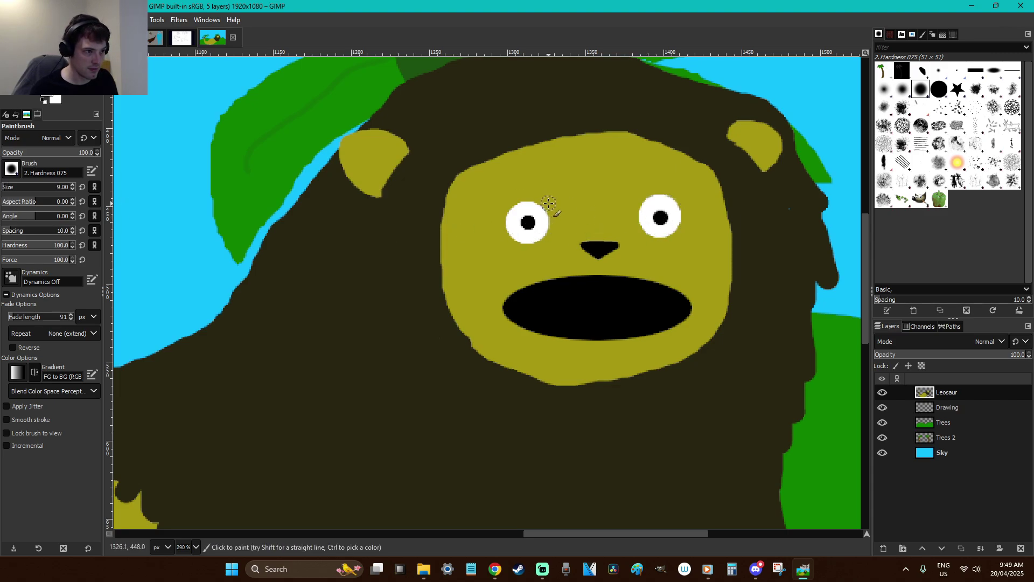
left_click_drag(548, 204, 504, 179)
left_click_drag(629, 202, 666, 166)
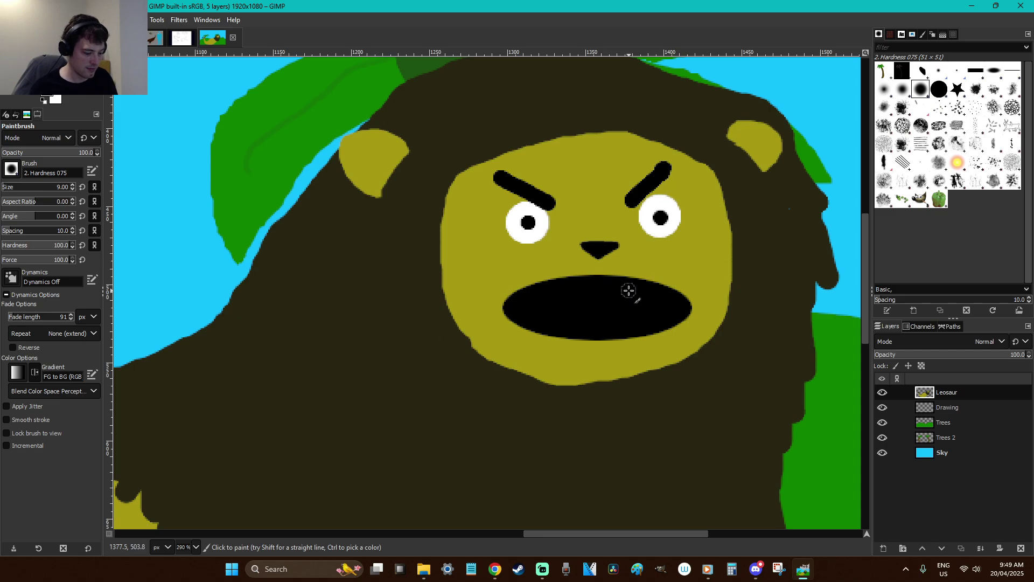
key("u")
left_click(606, 309)
key("p")
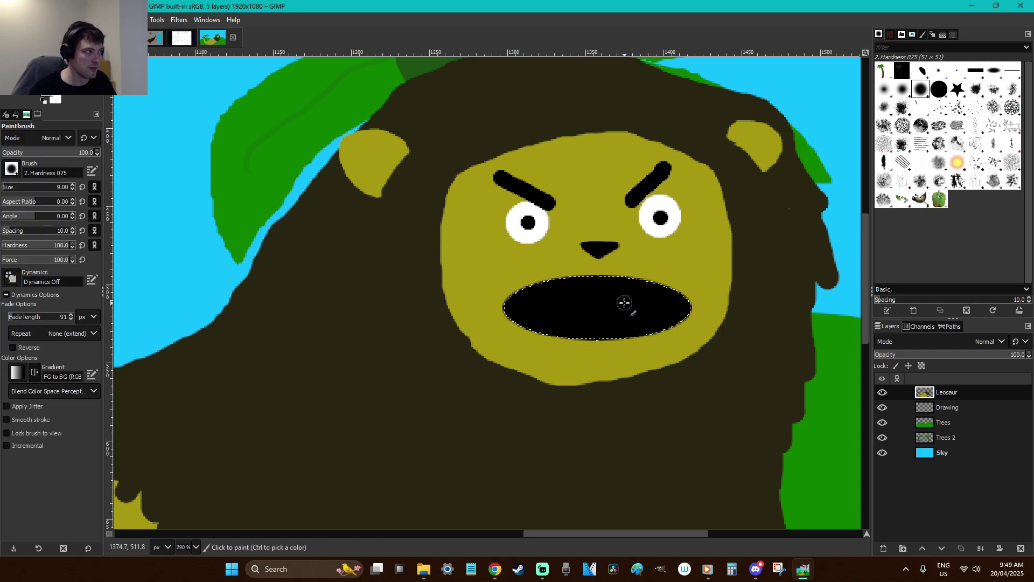
key("f")
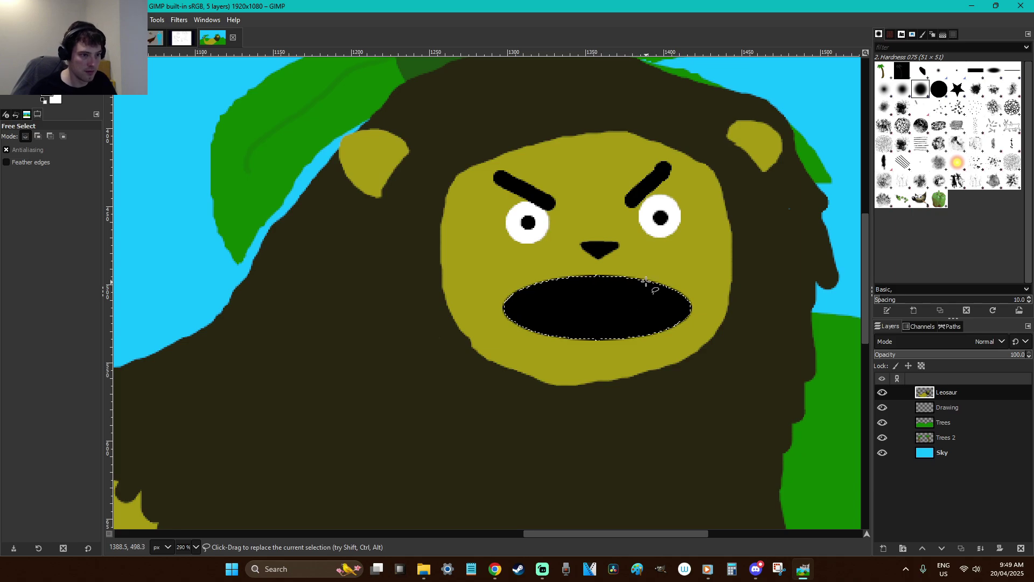
mouse_move(627, 277)
left_mouse_down()
mouse_move(633, 309)
mouse_move(646, 275)
left_mouse_up()
key("r")
left_click(692, 280)
Try to outline two upper and two lower fangs across the mouth in a single Free Select selection
key("f")
left_click(632, 306)
left_click(618, 265)
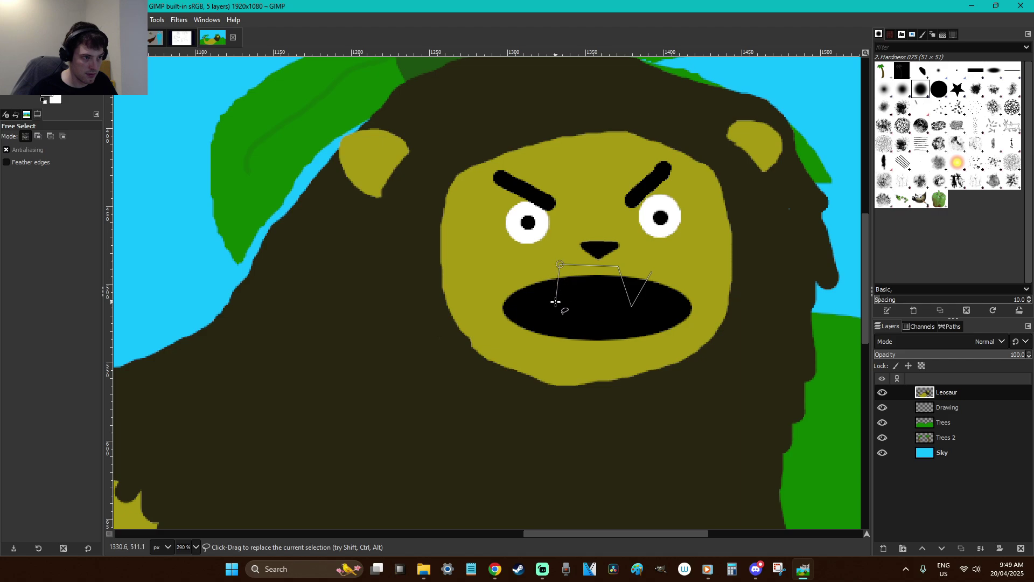
left_click(537, 266)
mouse_move(481, 335)
left_mouse_down()
mouse_move(529, 370)
mouse_move(558, 355)
left_mouse_up()
left_click(574, 352)
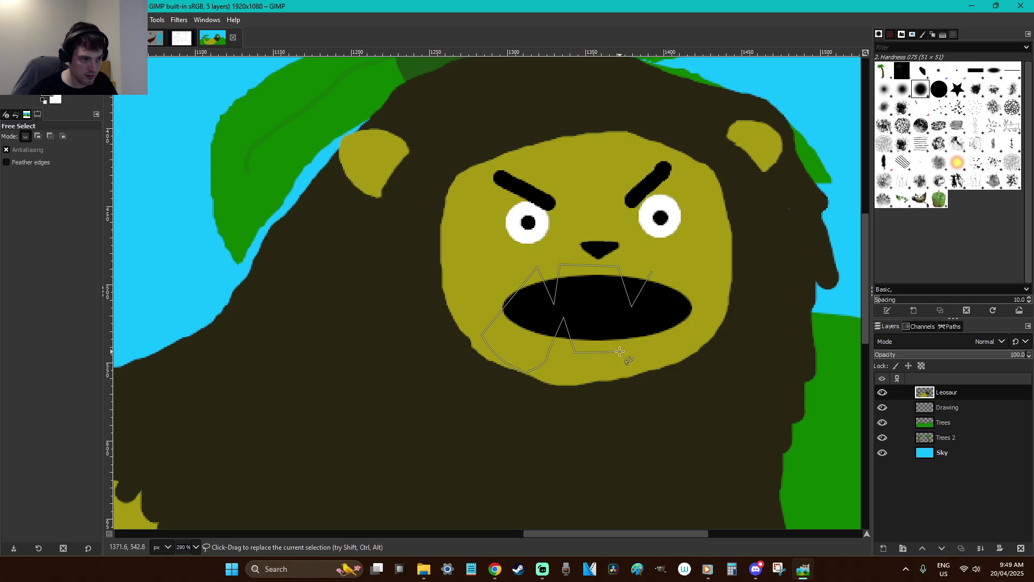
mouse_move(644, 351)
left_mouse_down()
mouse_move(360, 286)
mouse_move(664, 252)
left_mouse_up()
left_click(650, 272)
key("Return")
Fill the parts of the fang selection inside the mouth with white and deselect it
key("shift+b")
left_click(634, 285)
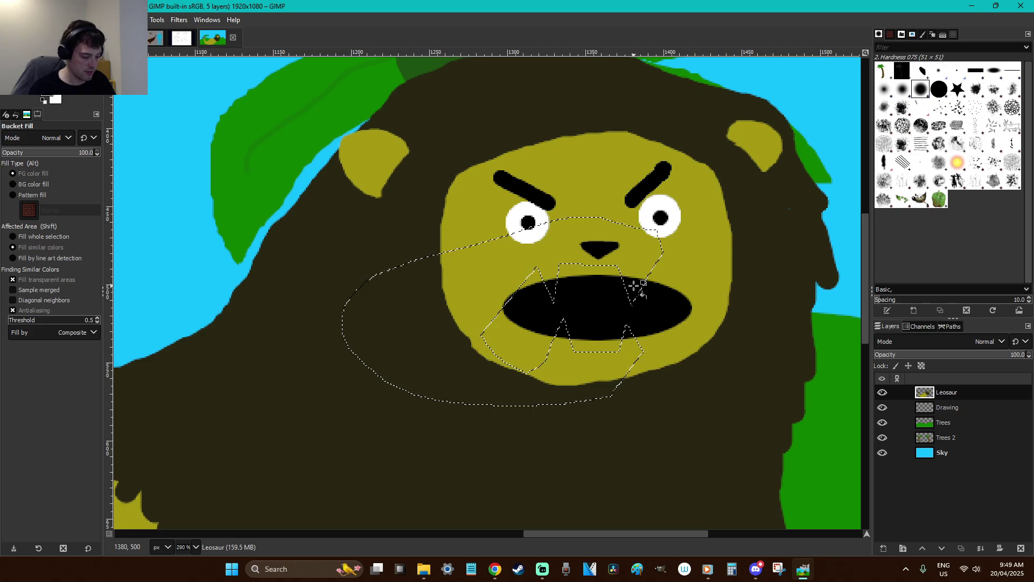
key("r")
left_click(681, 323)
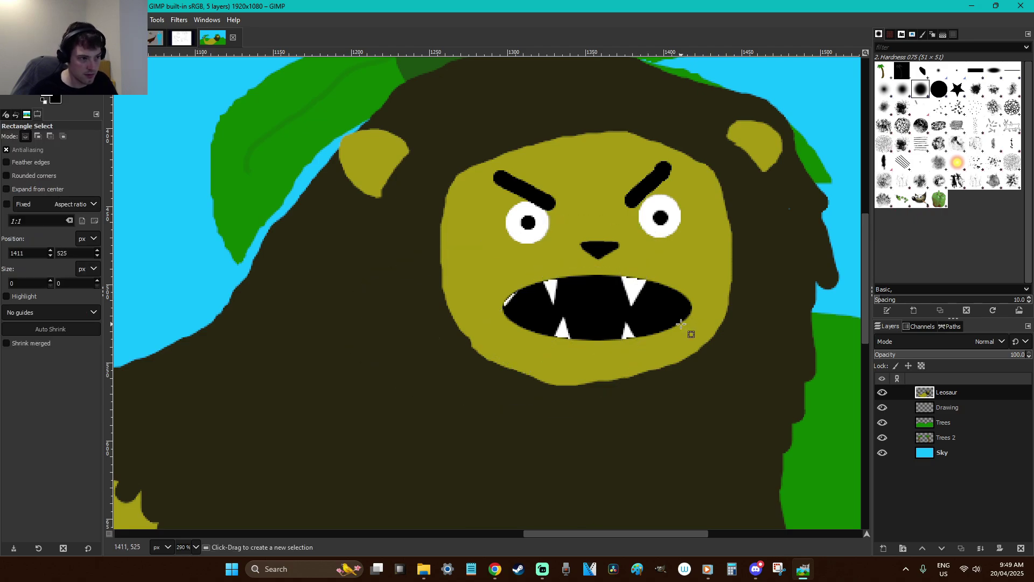
Undo the white fang fill and its freehand selection
key("ctrl+z")
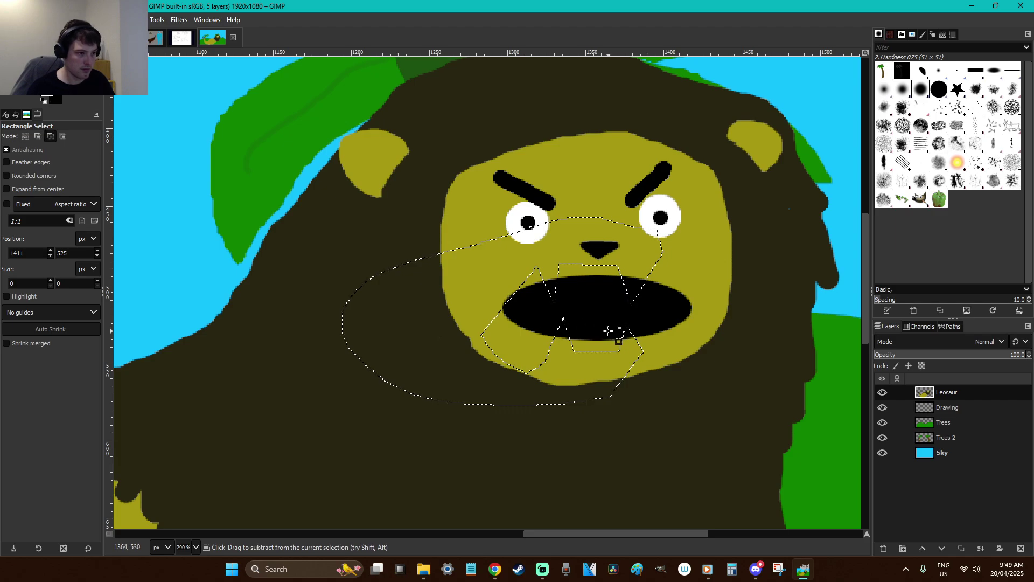
key("ctrl+z")
key("ctrl+z")
Outline two long upper fangs in the mouth with Free Select, fill them with white and deselect
key("f")
left_click(653, 266)
left_click(630, 263)
left_click_drag(641, 313, 636, 315)
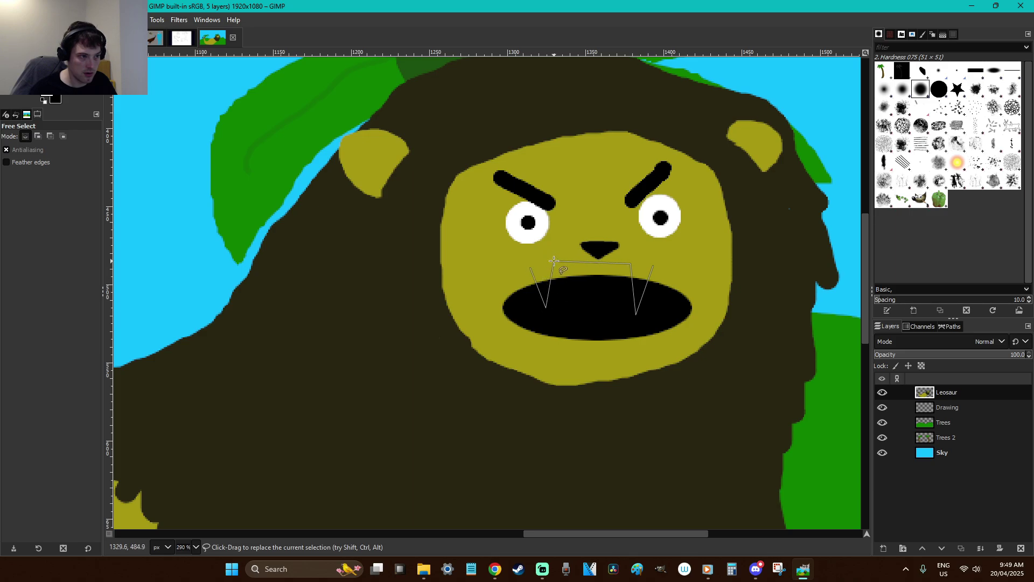
mouse_move(492, 264)
left_mouse_down()
mouse_move(507, 249)
mouse_move(641, 240)
left_mouse_up()
left_click(653, 265)
key("Return")
key("shift+b")
left_click(640, 293)
key("ctrl+shift+a")
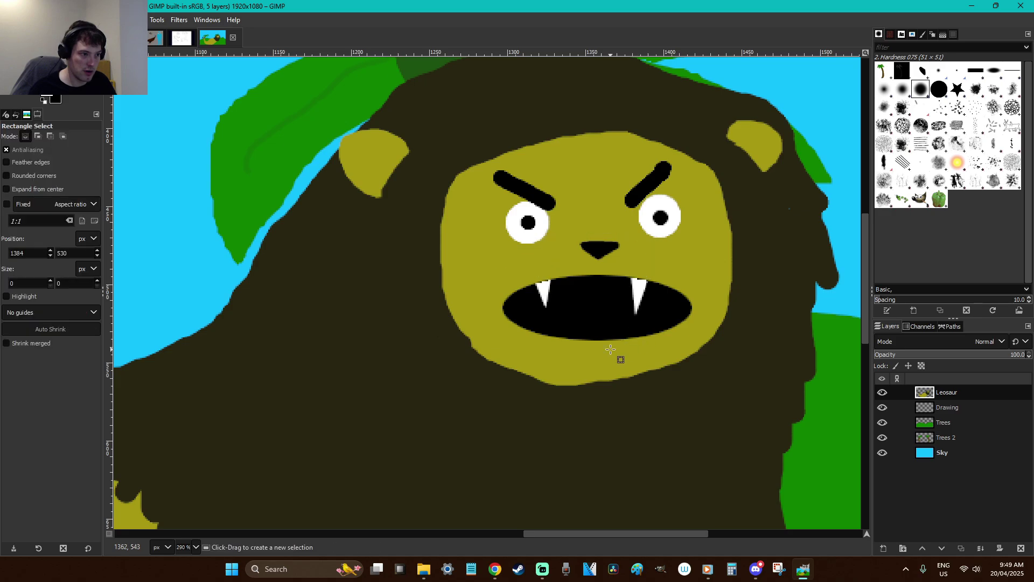
Outline two shorter fangs rising from the mouth's lower edge with Free Select, fill them with white and deselect
key("f")
left_click(542, 347)
left_click(563, 340)
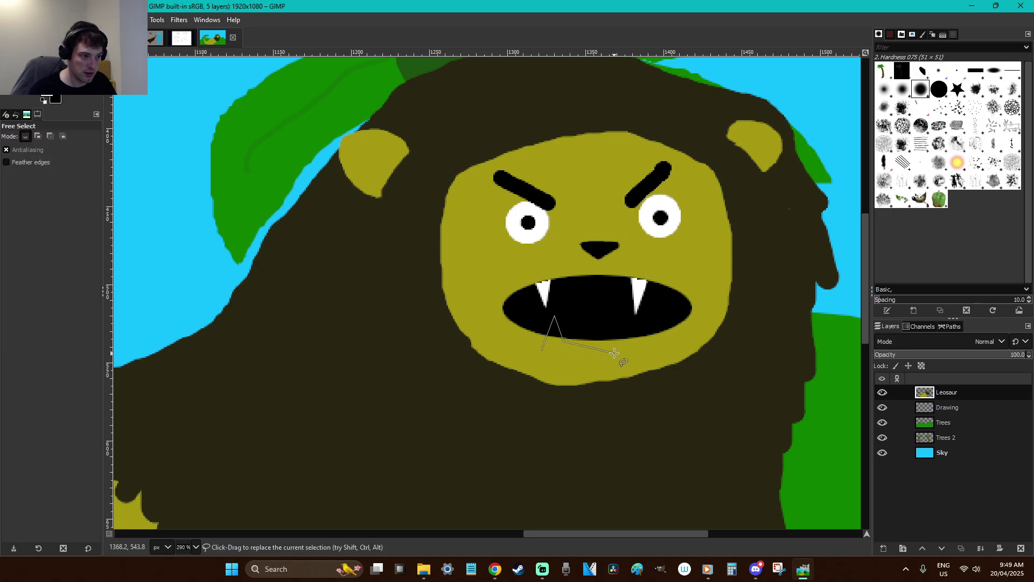
mouse_move(633, 346)
left_mouse_down()
mouse_move(615, 367)
mouse_move(545, 368)
left_mouse_up()
left_click(542, 351)
key("Return")
key("shift+b")
left_click(555, 329)
key("r")
left_click(706, 344)
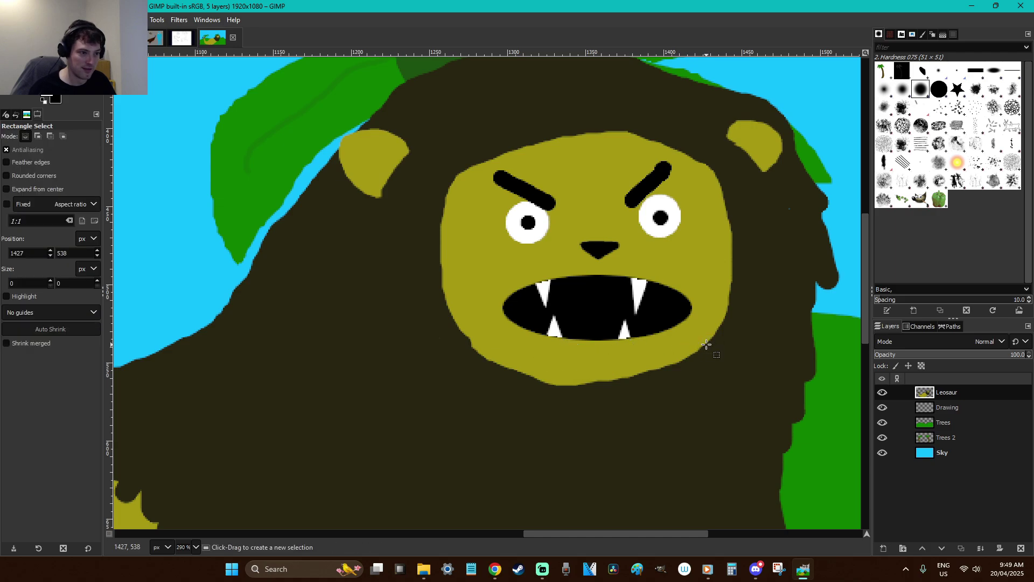
Outline a zigzag row of small pointed teeth between the two upper fangs with Free Select
key("f")
left_click(612, 291)
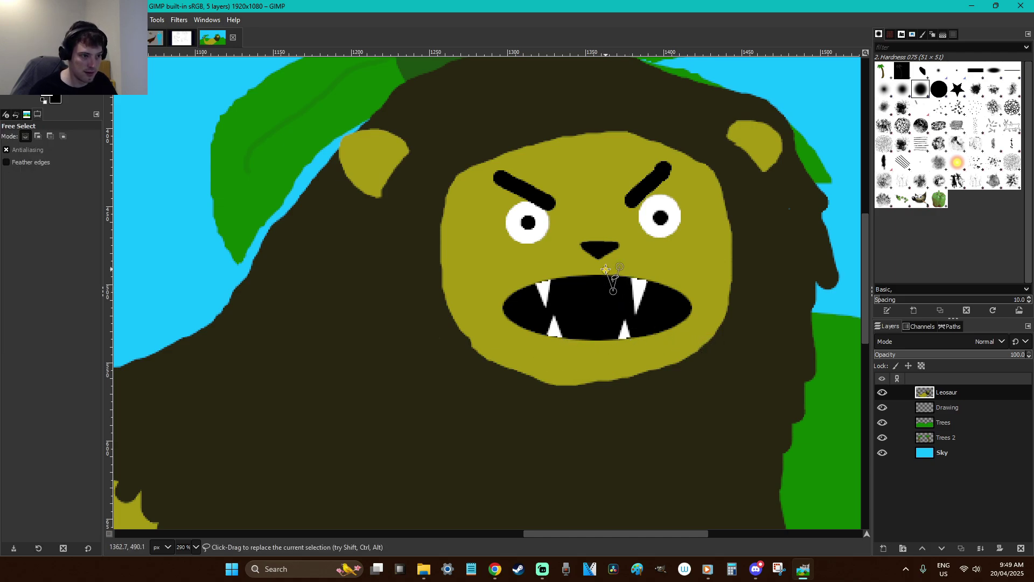
left_click(597, 292)
left_click(591, 268)
left_click(582, 291)
left_click(569, 266)
left_click(564, 291)
left_click(553, 252)
left_click(570, 247)
left_click(619, 266)
Fill the small upper teeth with white inside the mouth and clear the selection
key("shift+b")
left_click(608, 280)
key("r")
left_click(687, 318)
key("f")
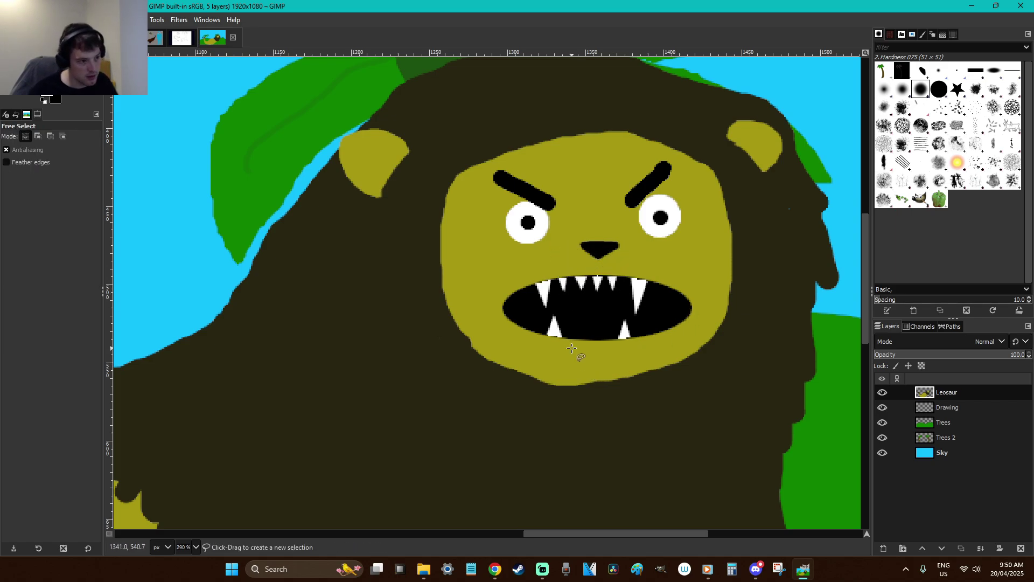
key("r")
key("f")
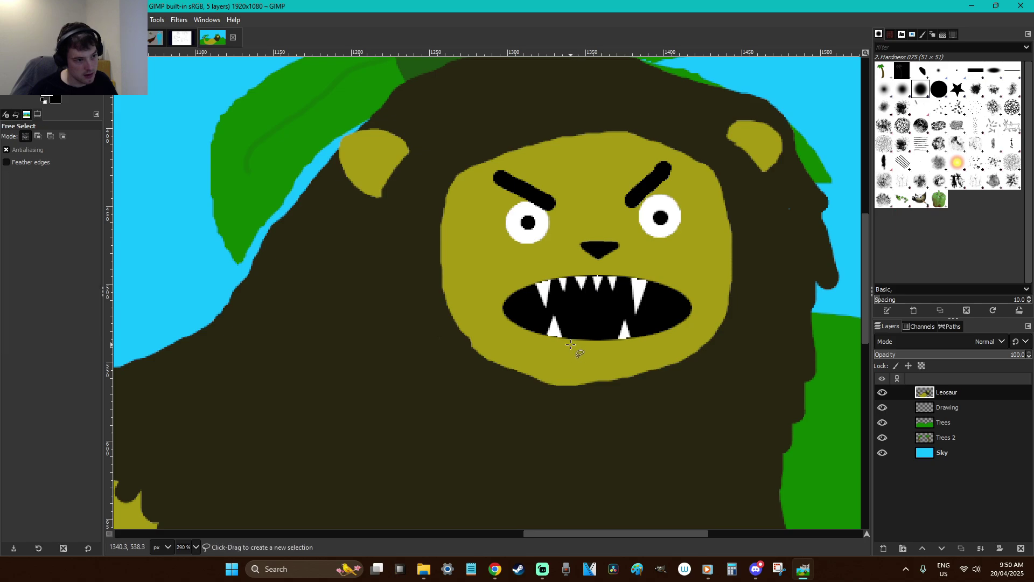
key("r")
left_click(582, 351)
Outline pointed lower teeth between the short fangs and towards the mouth's right corner with Free Select, looping the outline under the chin
key("f")
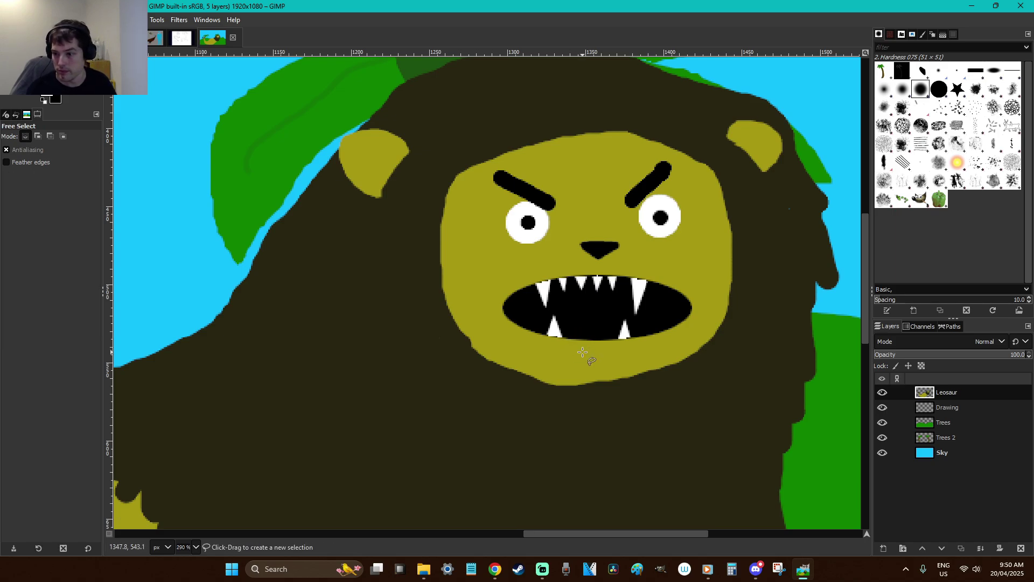
left_click(568, 350)
left_click(577, 324)
left_click(590, 345)
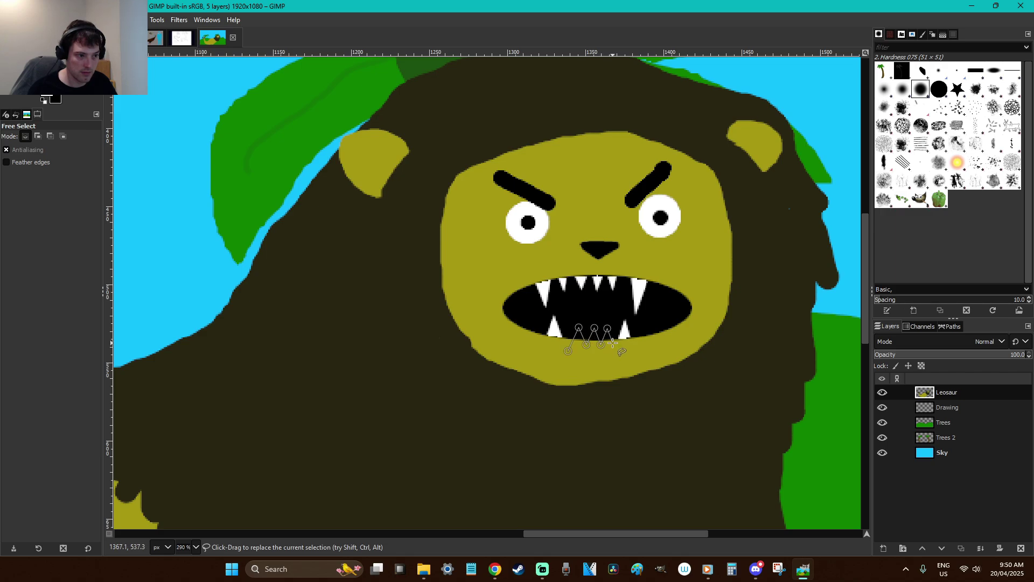
left_click(643, 347)
left_click(641, 327)
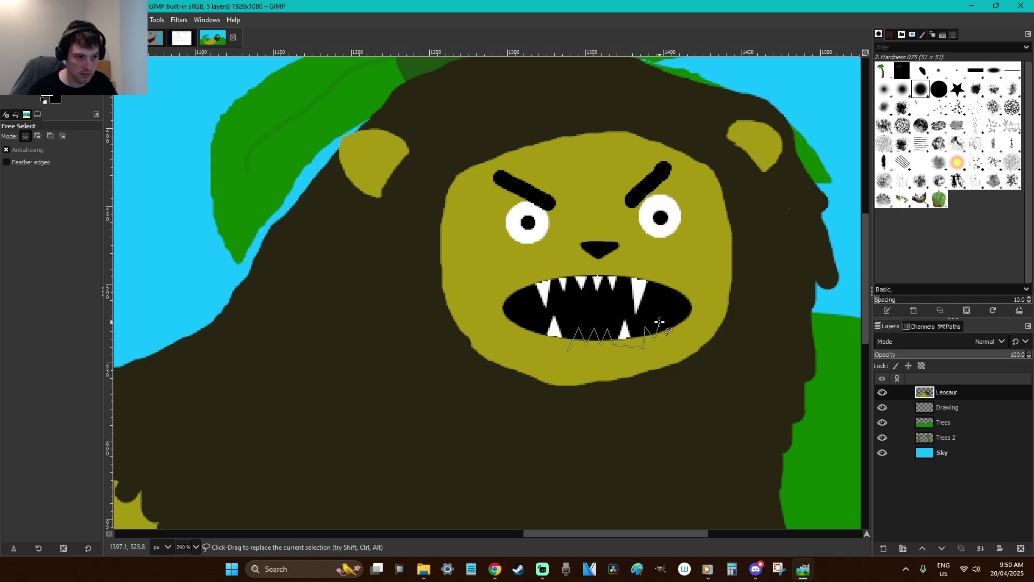
mouse_move(693, 350)
left_mouse_down()
mouse_move(680, 373)
mouse_move(569, 405)
mouse_move(500, 371)
left_mouse_up()
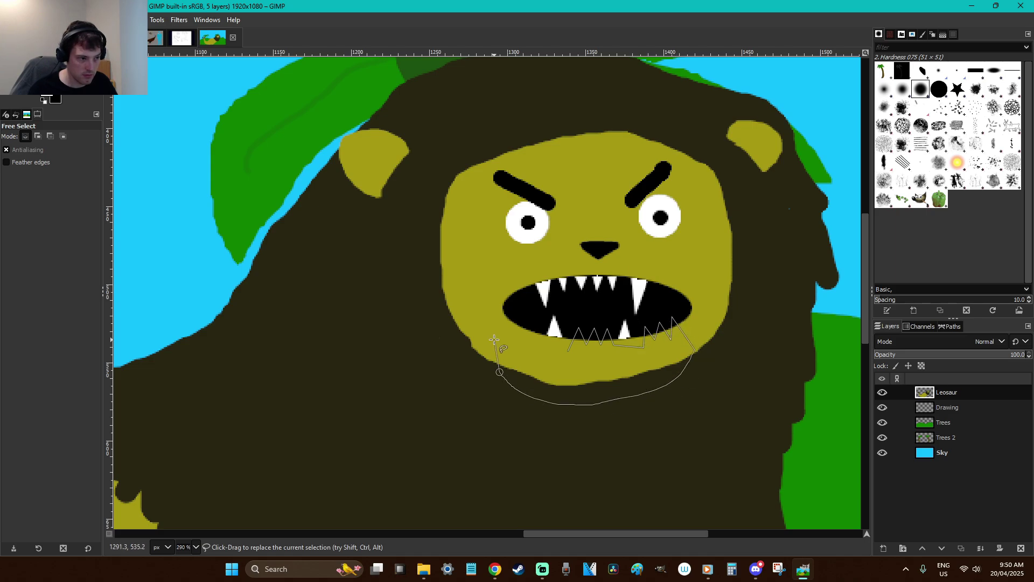
Continue the zigzag outline along the mouth's lower left, close it, fill the small lower teeth with white and deselect
left_click(512, 311)
left_click(518, 336)
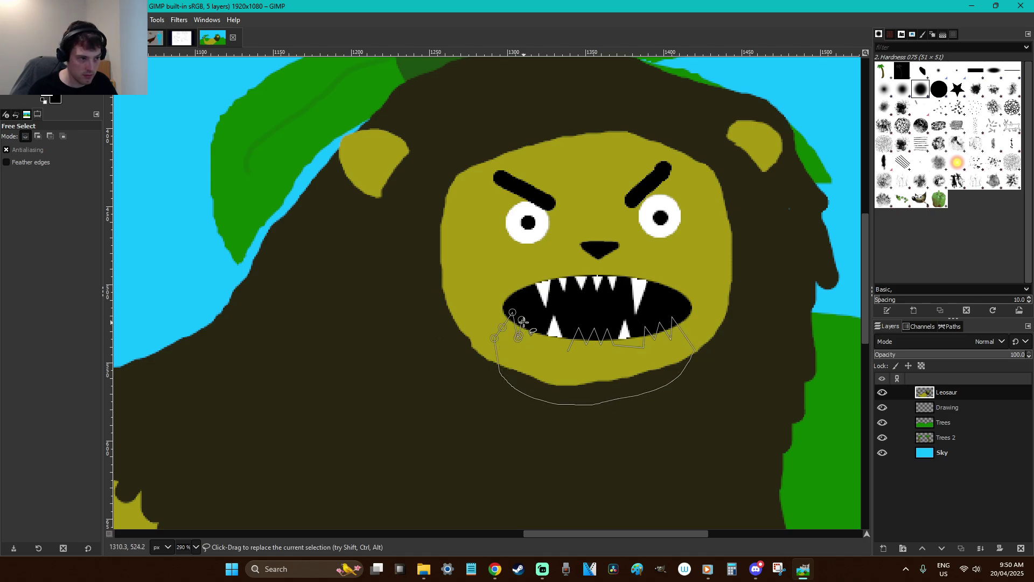
left_click(535, 321)
left_click(529, 341)
left_click(535, 344)
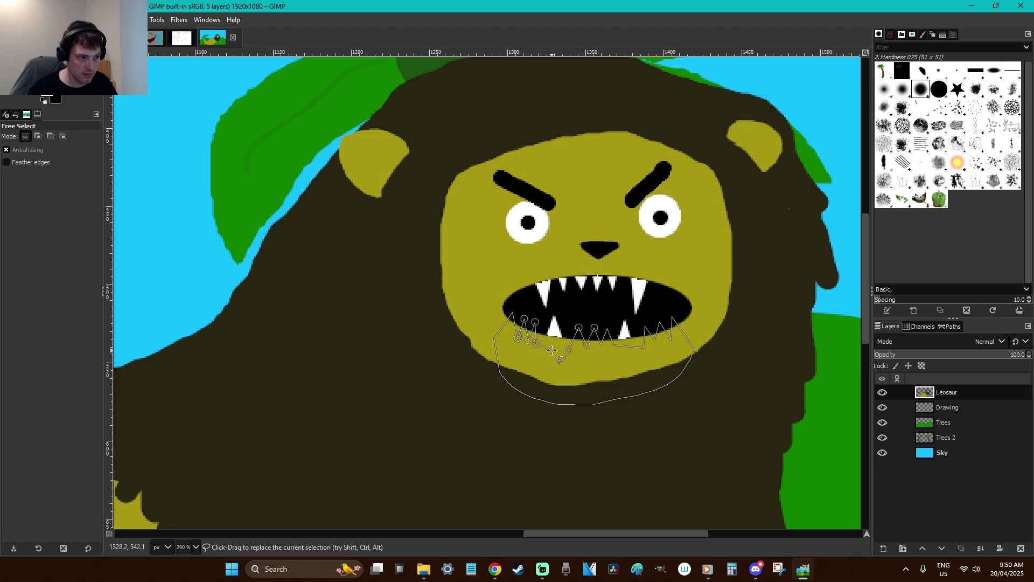
left_click(579, 327)
key("Return")
key("shift+b")
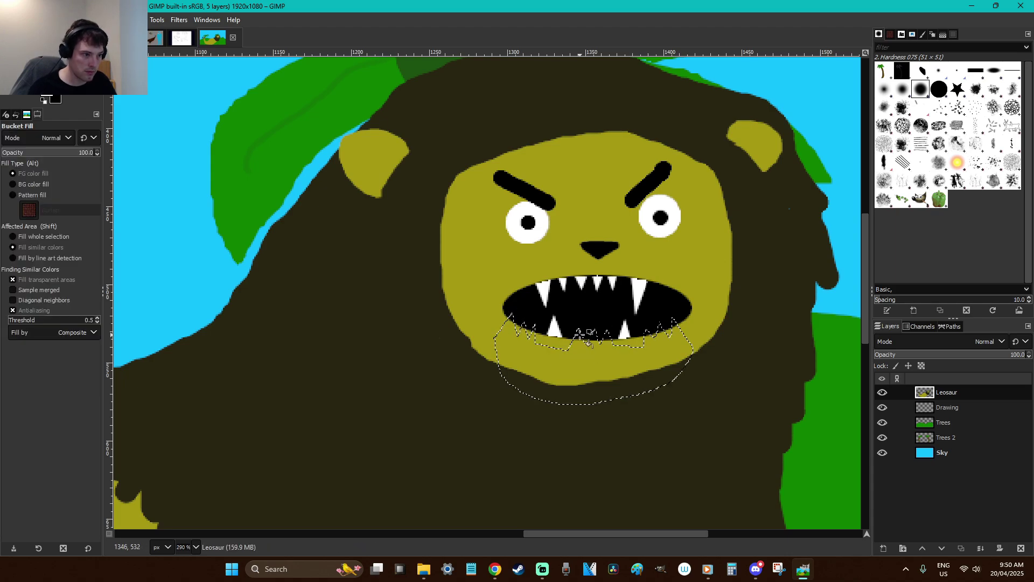
key("ctrl+shift+a")
Outline small pointed teeth outside the two long upper fangs with Free Select, fill them with white and deselect
key("f")
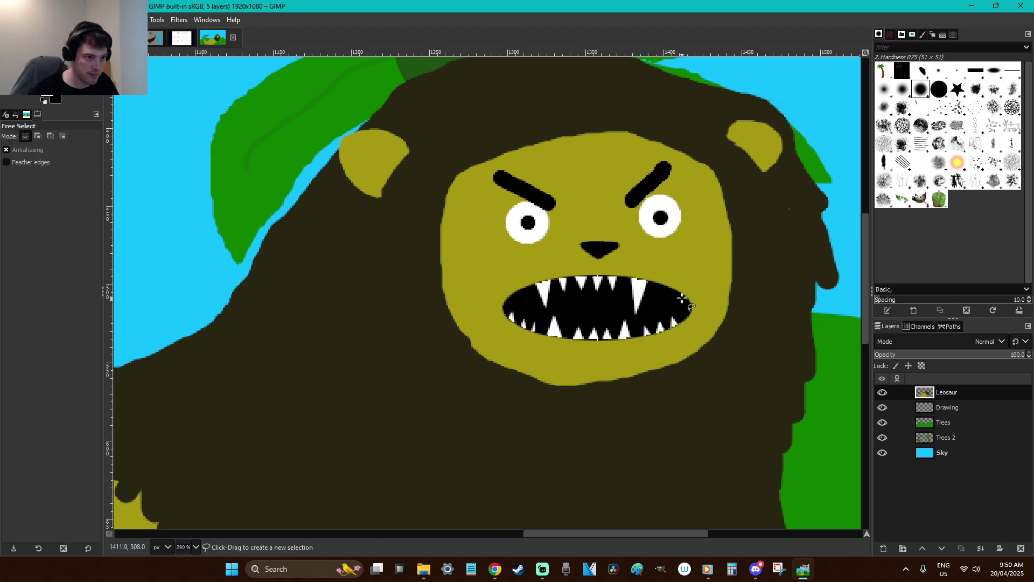
left_click(676, 296)
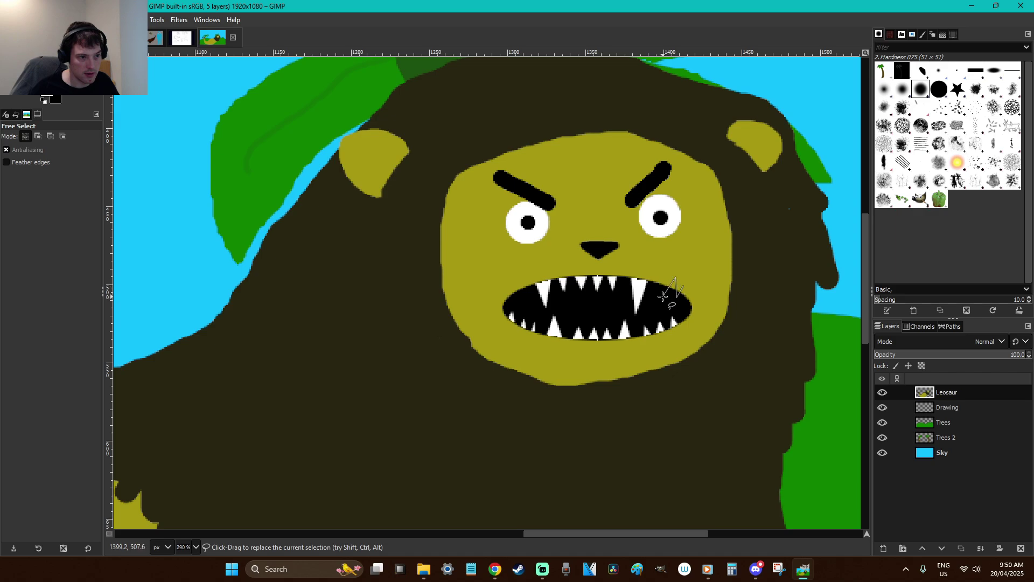
mouse_move(659, 275)
left_mouse_down()
mouse_move(525, 266)
mouse_move(512, 276)
mouse_move(527, 281)
mouse_move(524, 297)
mouse_move(516, 283)
mouse_move(513, 302)
mouse_move(499, 282)
mouse_move(550, 226)
mouse_move(687, 288)
left_mouse_up()
key("Return")
key("r")
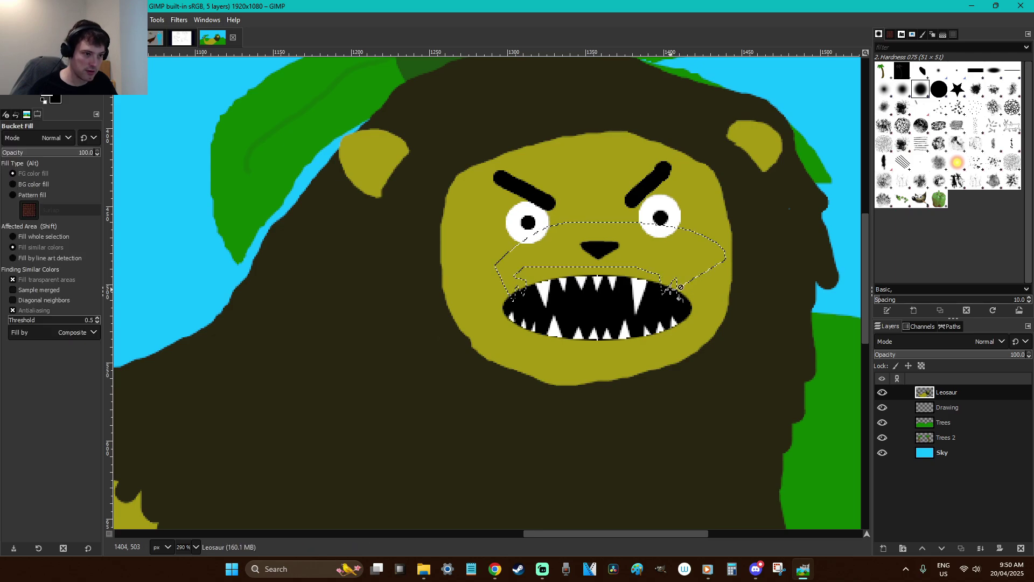
left_click(722, 311)
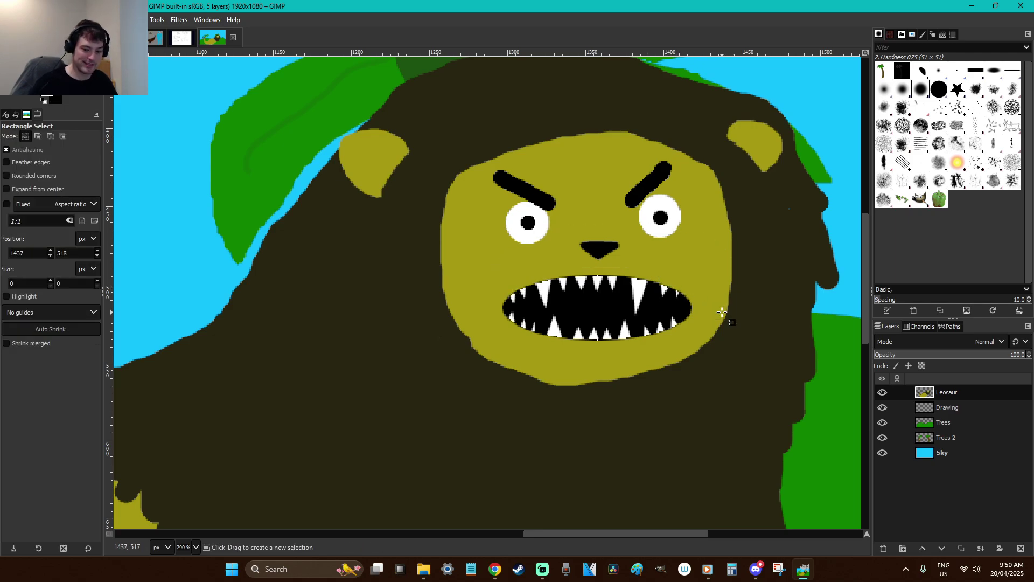
Sample the ear's olive colour and change the foreground to a lighter, paler shade of it
key("1")
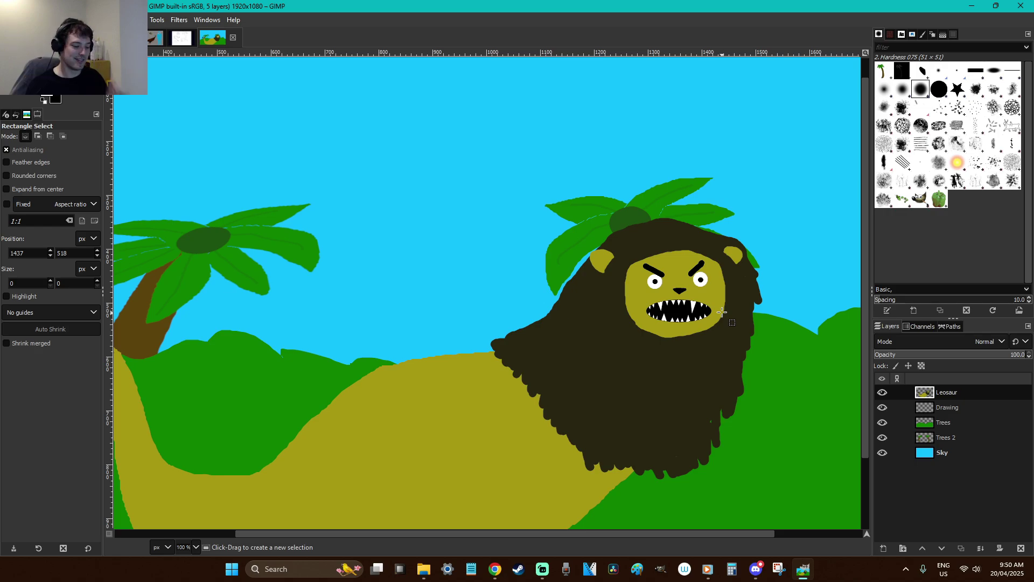
key("z")
left_click_drag(741, 311, 455, 202)
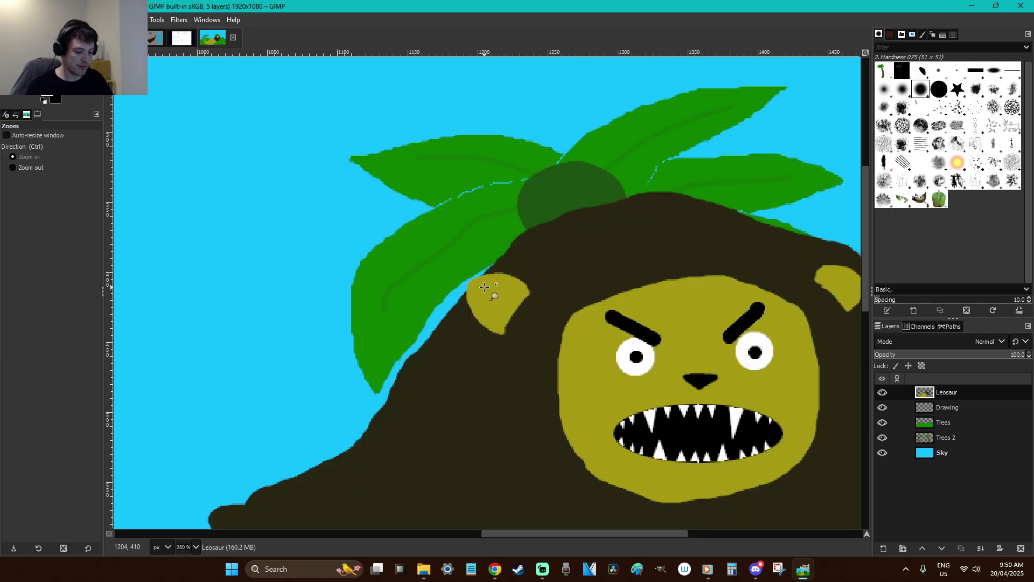
key("o")
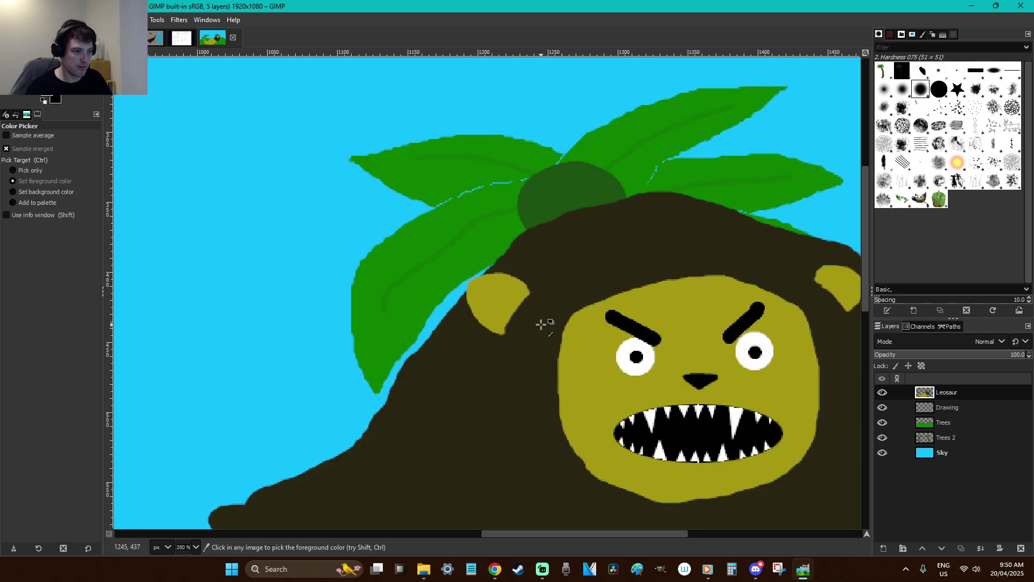
left_click(50, 90)
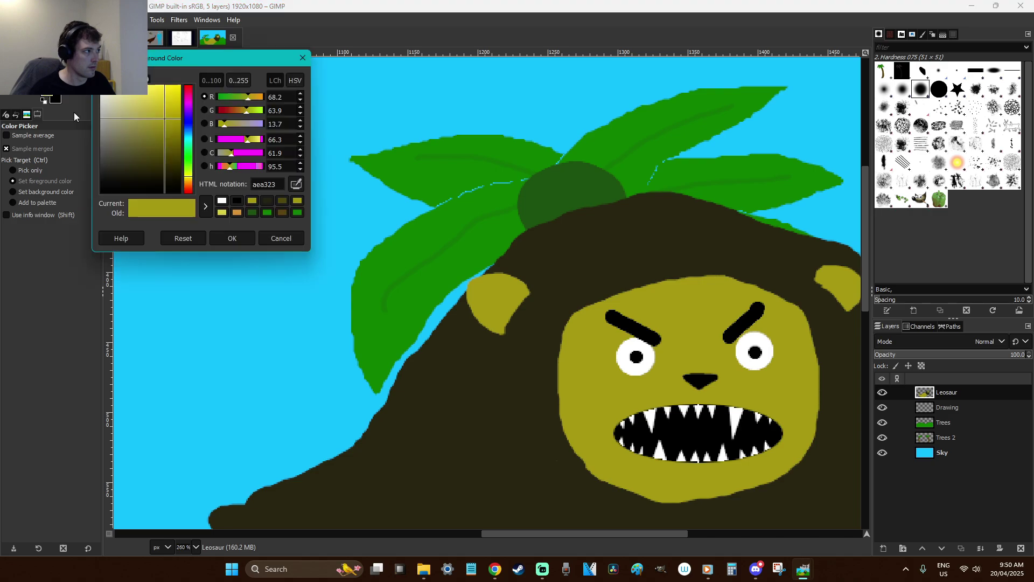
left_click(148, 111)
left_click(227, 235)
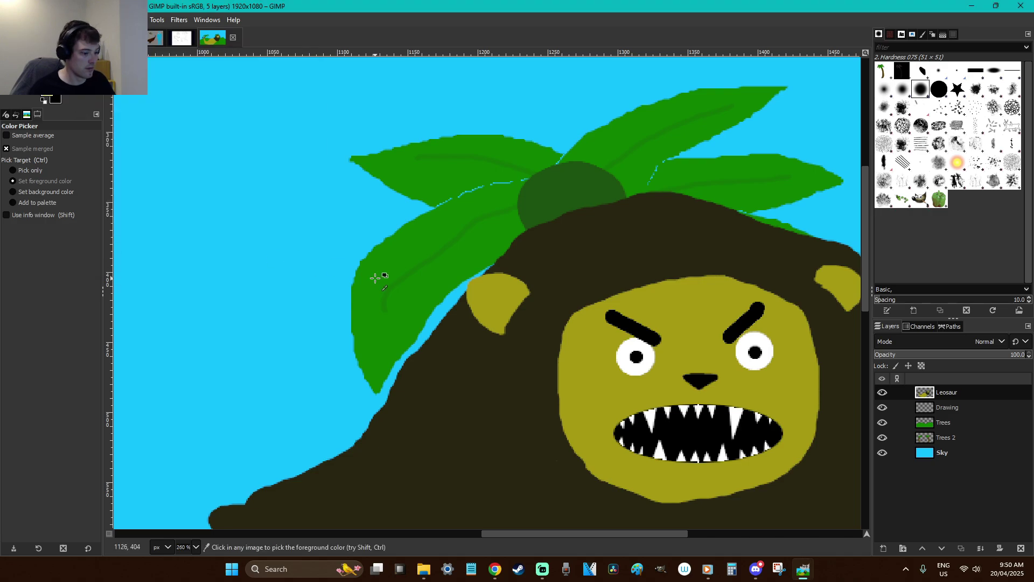
Select the lion's left ear by colour, paint a lighter inner area within it and deselect
key("u")
left_click(483, 315)
key("p")
mouse_move(516, 294)
left_mouse_down()
mouse_move(462, 298)
mouse_move(498, 335)
mouse_move(512, 311)
mouse_move(489, 317)
mouse_move(480, 295)
mouse_move(517, 313)
mouse_move(497, 302)
mouse_move(504, 323)
mouse_move(501, 292)
mouse_move(486, 297)
mouse_move(514, 343)
mouse_move(514, 314)
mouse_move(497, 328)
mouse_move(485, 312)
mouse_move(511, 315)
left_mouse_up()
key("ctrl+z")
key("ctrl+z")
key("r")
left_click(526, 356)
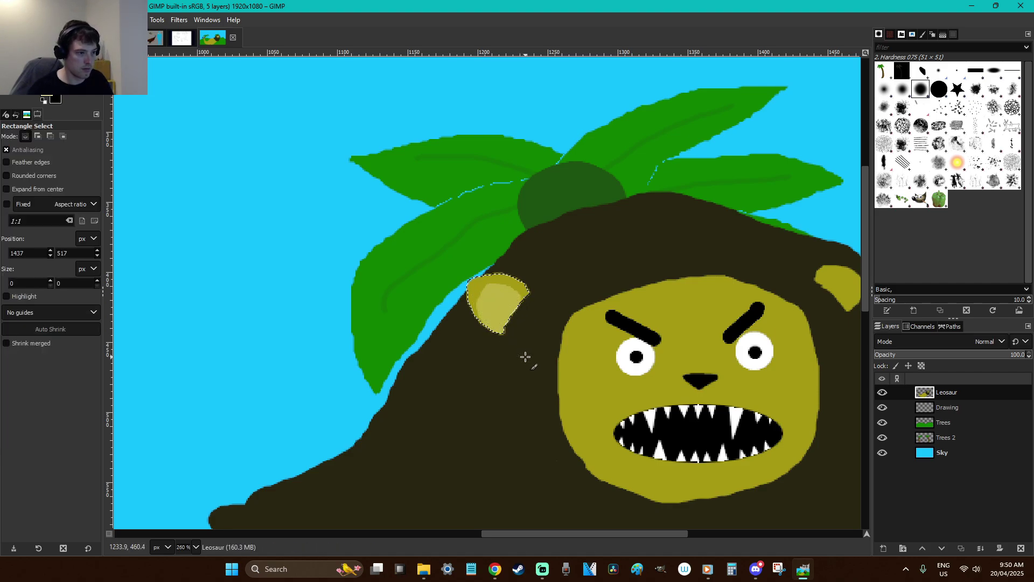
Select the lion's right ear by colour, paint a lighter inner area within it and deselect
left_click_drag(673, 534, 696, 534)
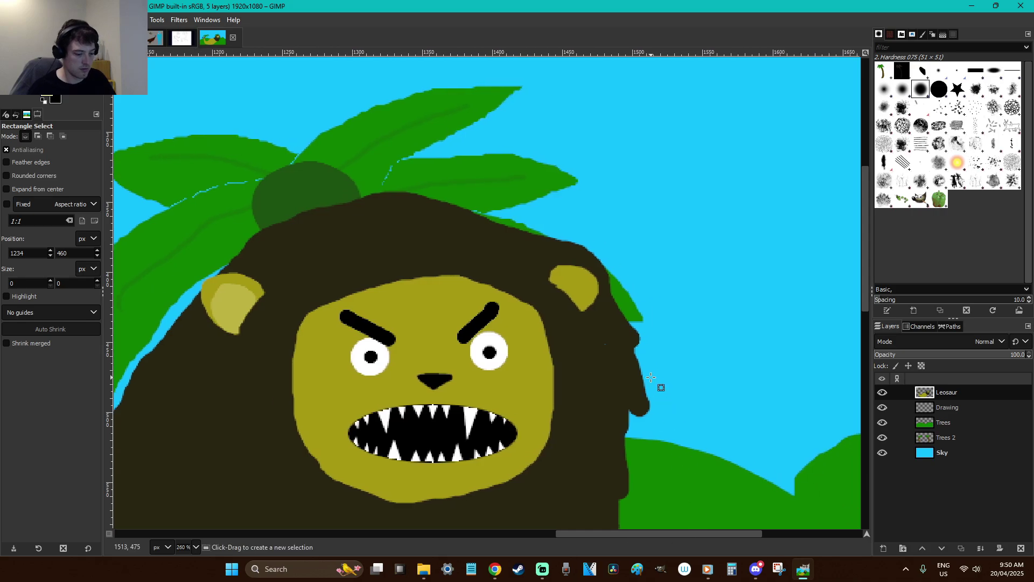
key("u")
left_click(577, 290)
key("p")
left_click_drag(560, 291, 579, 289)
key("ctrl+z")
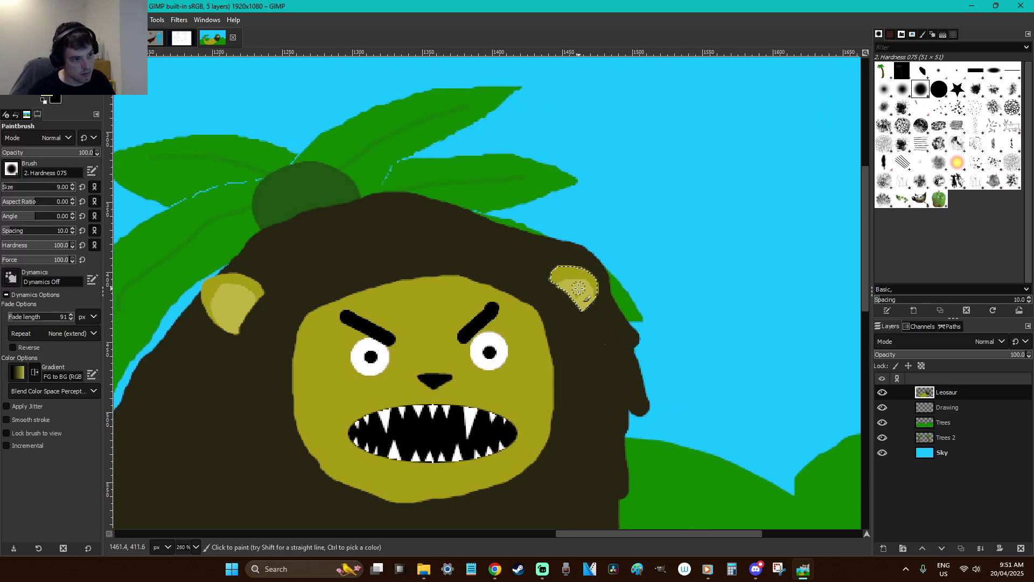
key("r")
left_click(595, 339)
Sample the body's olive colour below the mane and set the foreground to a slightly darker shade of it
key("shift+ctrl+j")
key("minus")
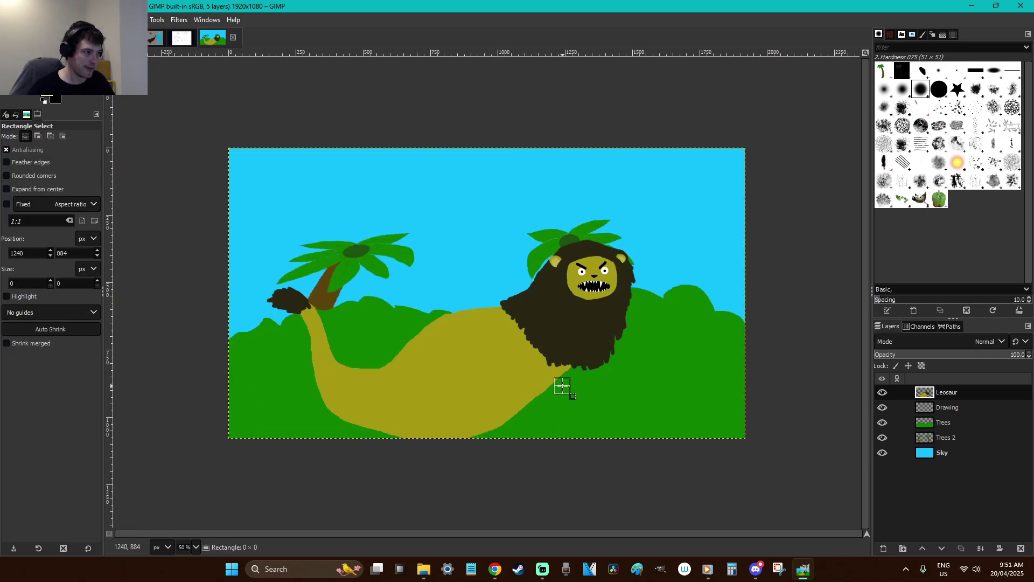
key("z")
left_click_drag(695, 438, 477, 322)
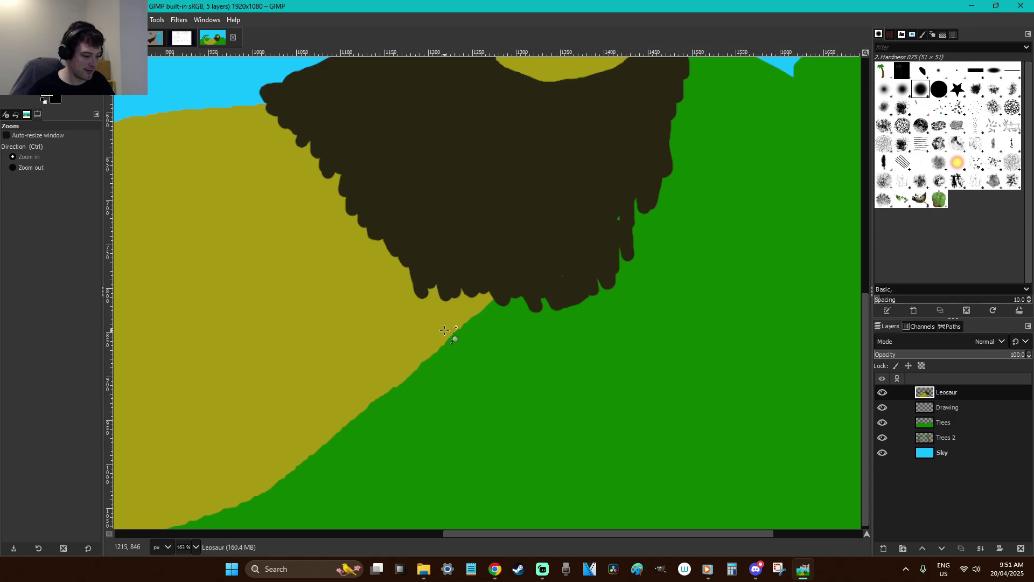
key("o")
left_click(341, 298)
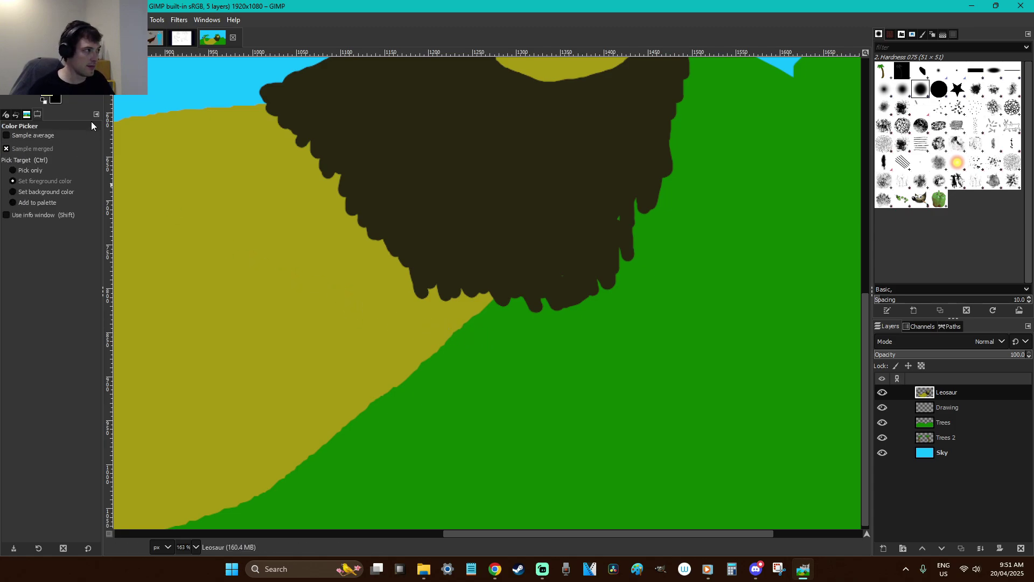
left_click(48, 92)
left_click(159, 127)
left_click(231, 238)
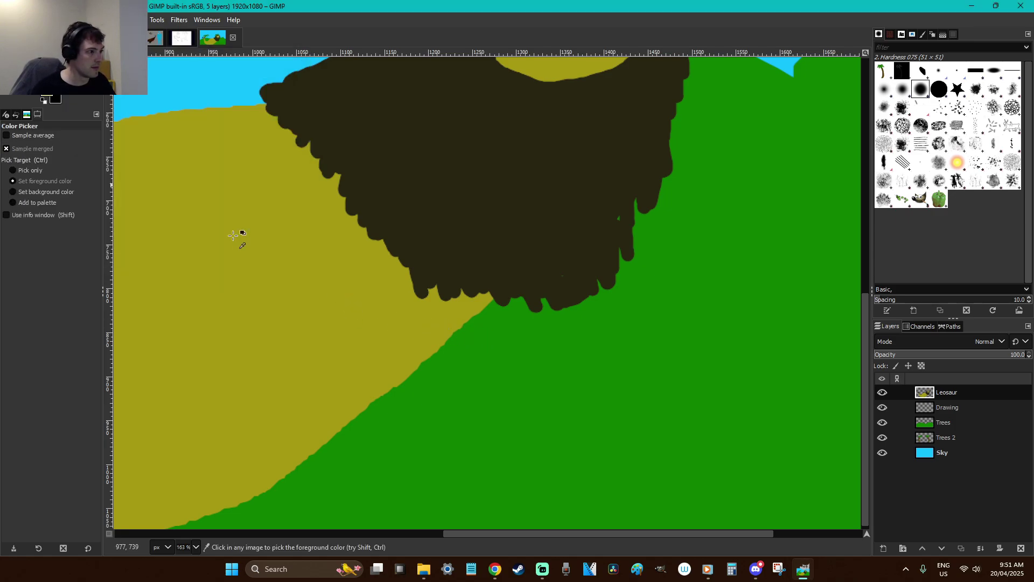
Outline a bent front leg below the mane with Free Select, running from the body out over the green hill
key("f")
left_click_drag(295, 284, 326, 351)
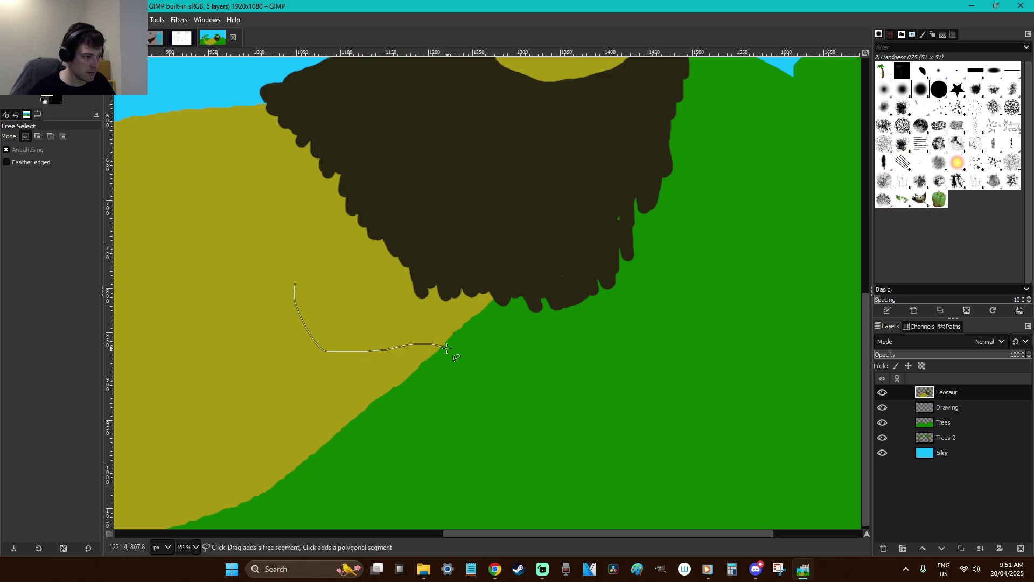
mouse_move(494, 392)
left_mouse_down()
mouse_move(496, 418)
mouse_move(479, 436)
left_mouse_up()
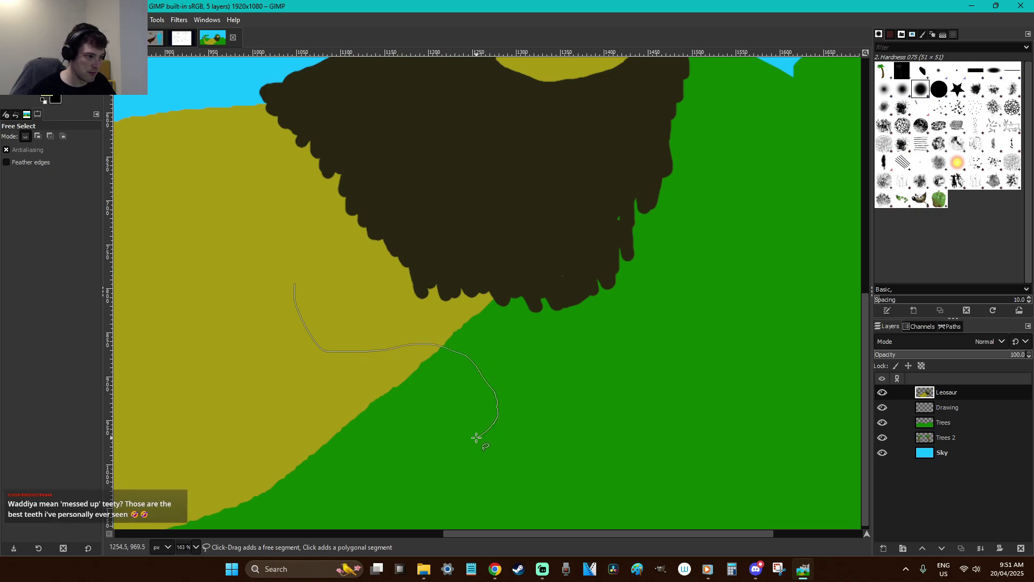
mouse_move(302, 422)
left_mouse_down()
mouse_move(234, 389)
mouse_move(234, 283)
mouse_move(268, 267)
mouse_move(297, 285)
left_mouse_up()
key("Return")
Try filling the leg selection with the darker olive and deselecting it, and undo back to the unfilled selection
key("shift+b")
left_click(314, 369)
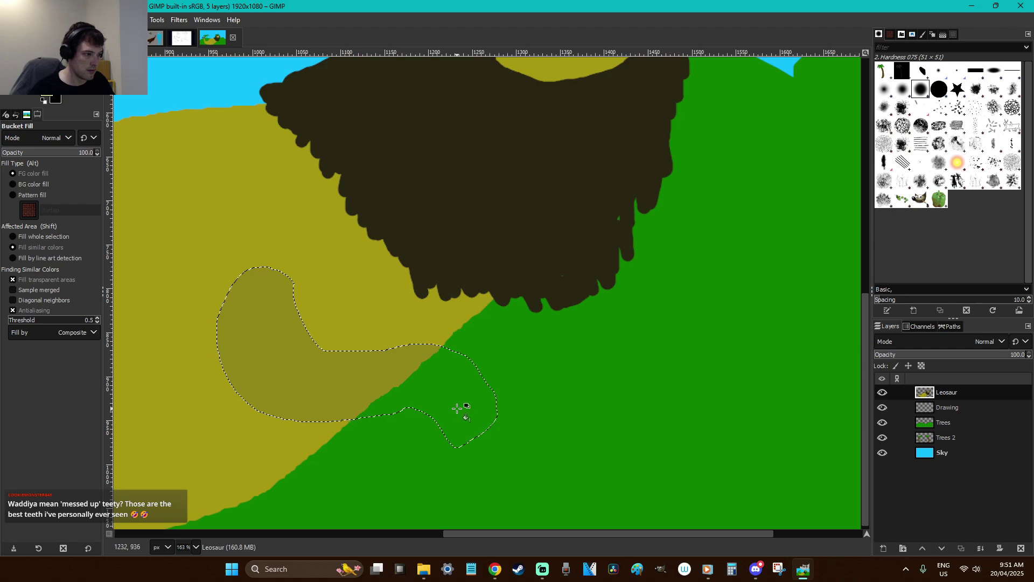
left_click(530, 428)
key("r")
left_click(549, 380)
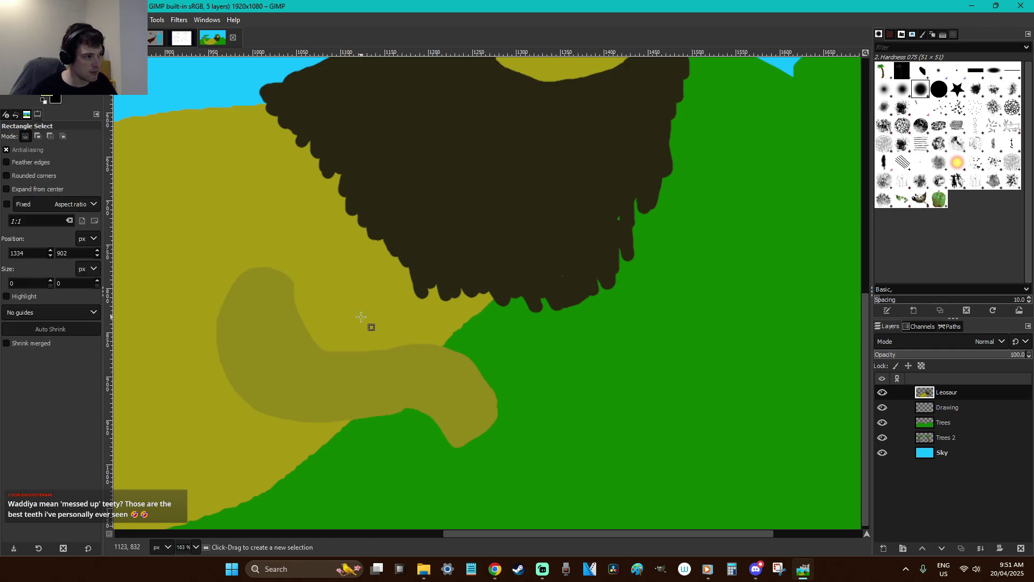
key("ctrl+z")
key("ctrl+z")
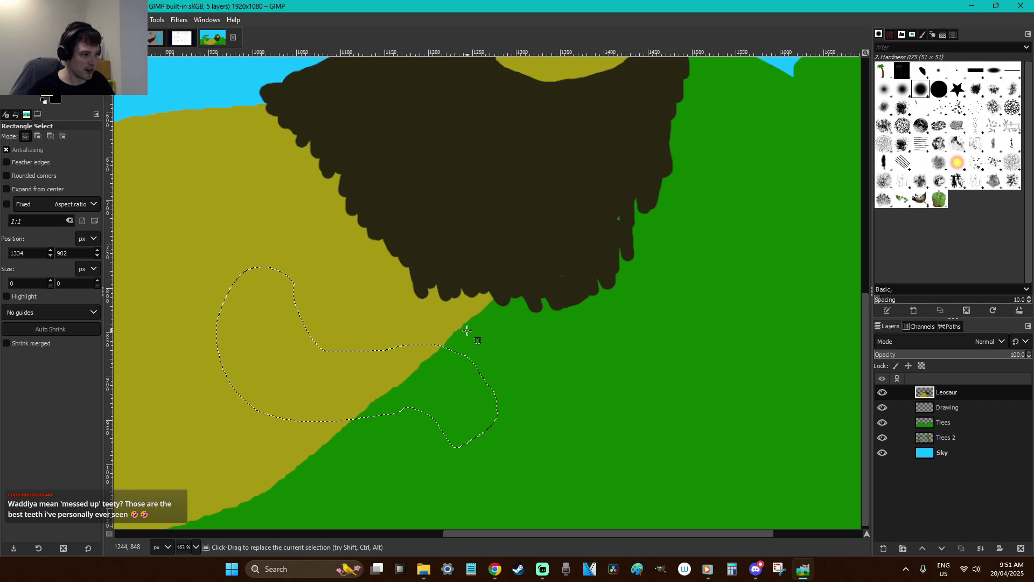
Fill the leg selection with the body's olive colour and paint over the remaining seam with a size 33 brush
key("shift+b")
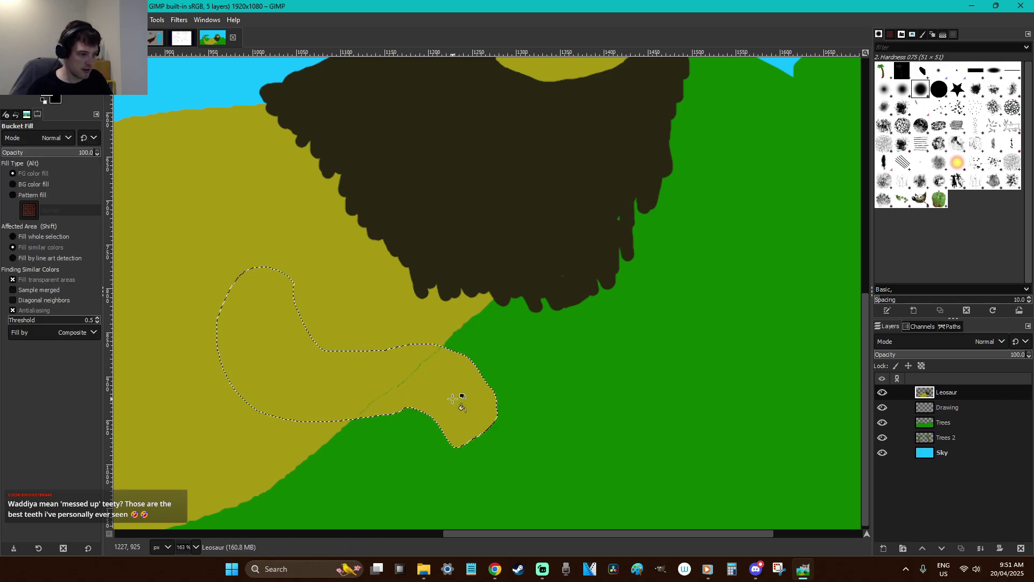
key("p")
left_click(424, 379)
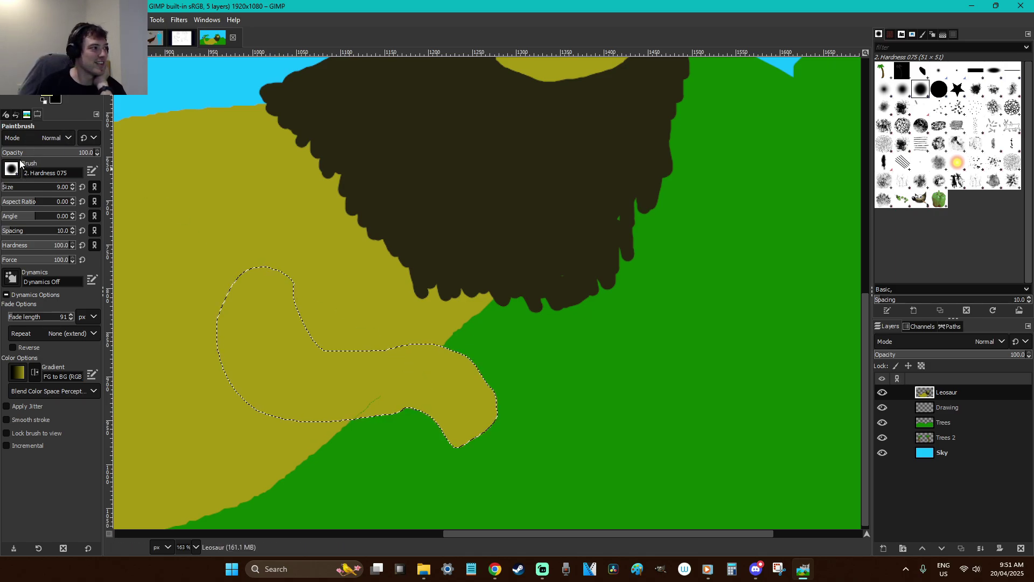
left_click_drag(10, 188, 419, 374)
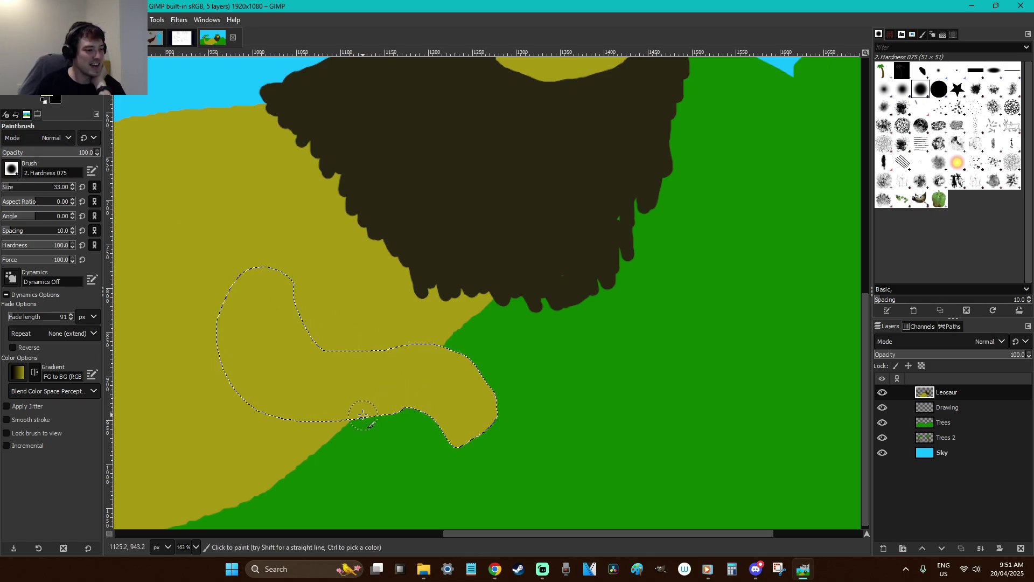
Set the foreground to a darker olive, paint thin shading lines inside the leg's upper and lower edges, and deselect
left_click(47, 91)
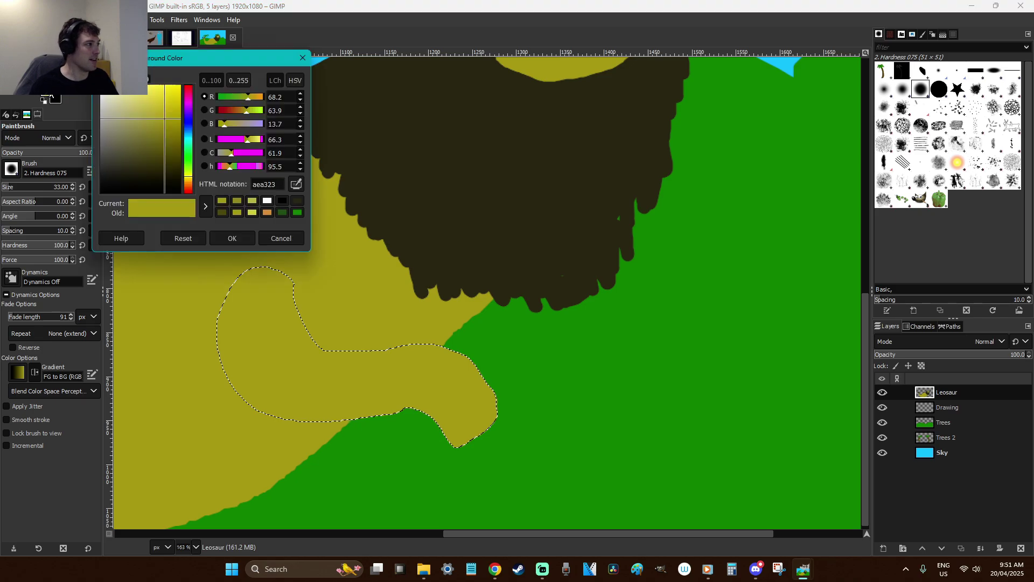
left_click(159, 128)
left_click(232, 238)
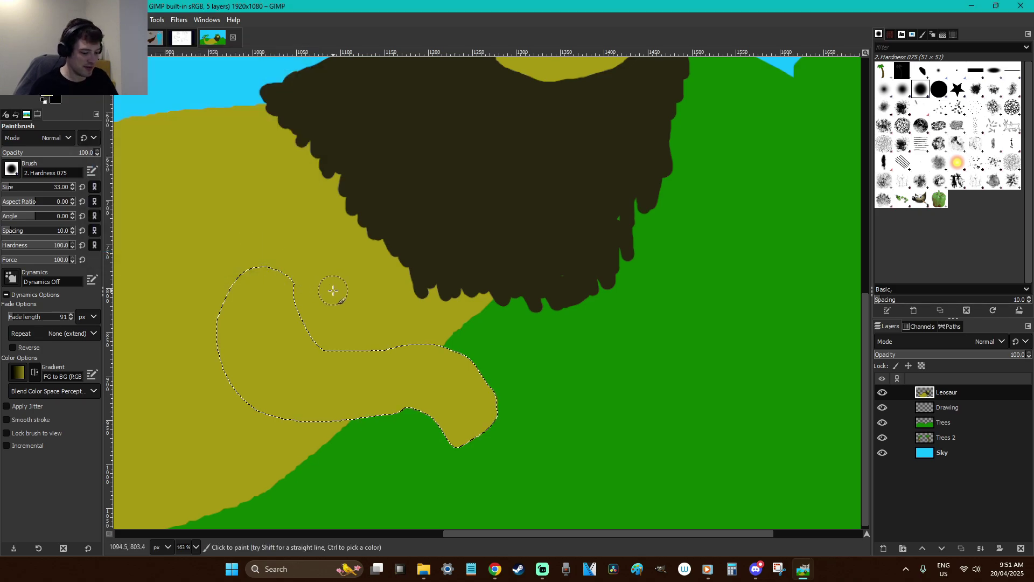
mouse_move(429, 334)
left_mouse_down()
mouse_move(331, 347)
mouse_move(308, 327)
mouse_move(300, 278)
left_mouse_up()
mouse_move(362, 439)
left_mouse_down()
mouse_move(267, 425)
mouse_move(238, 405)
mouse_move(216, 370)
left_mouse_up()
key("r")
key("ctrl+shift+a")
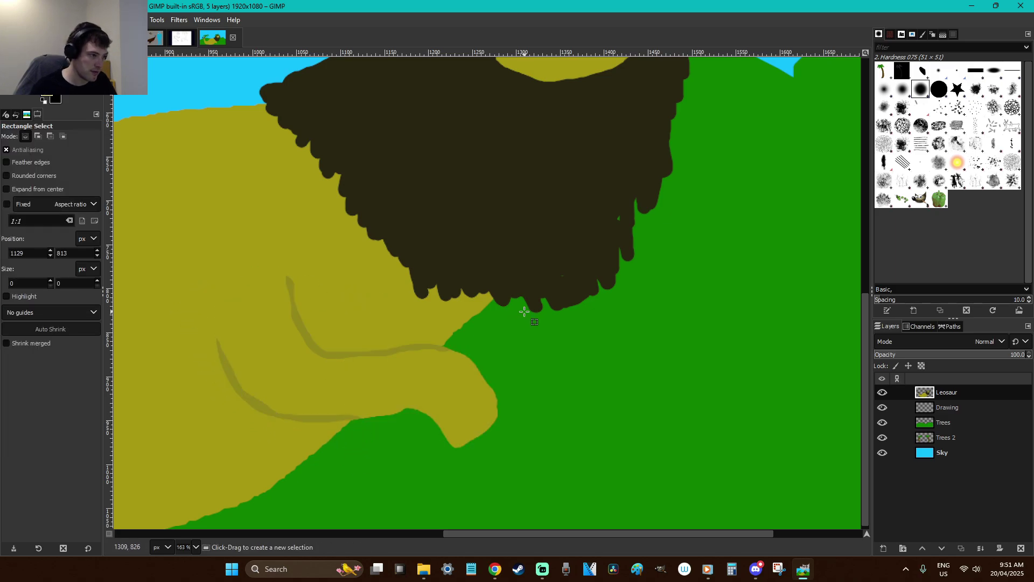
key("f")
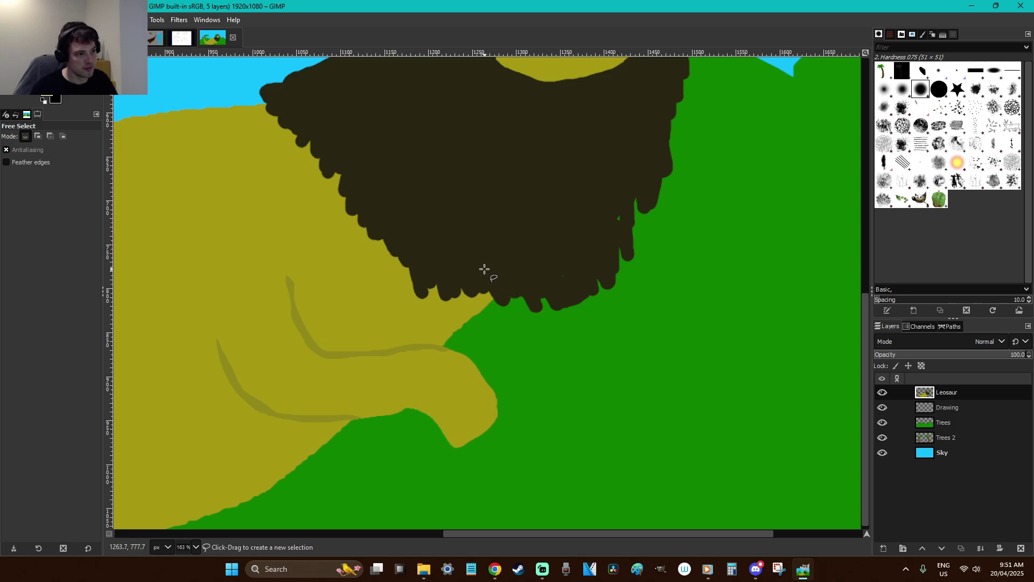
Outline a second bent front leg with Free Select, running from behind the mane's lower edge out over the green hill
left_click_drag(437, 245, 455, 294)
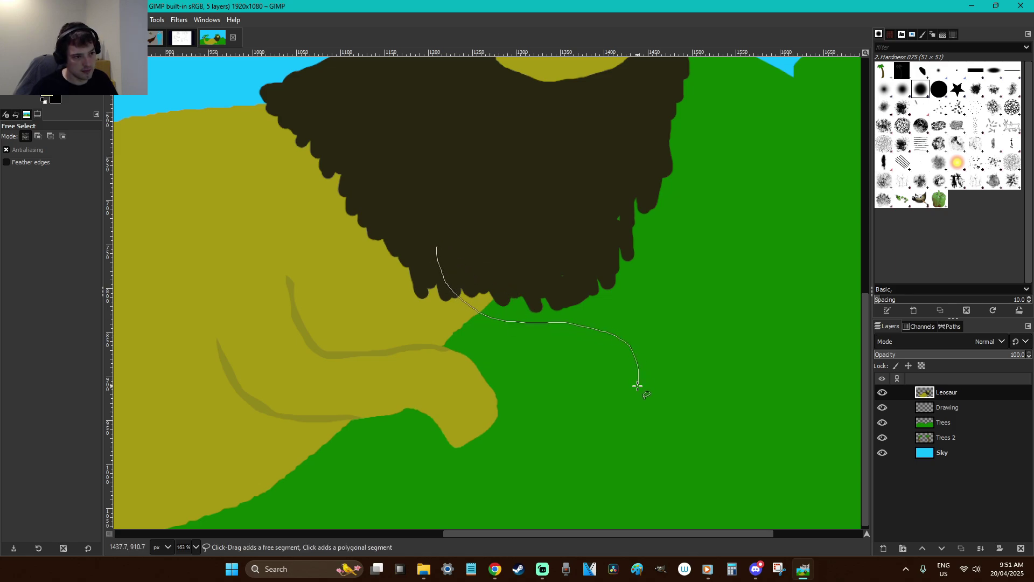
mouse_move(481, 379)
left_mouse_down()
mouse_move(404, 353)
mouse_move(351, 273)
mouse_move(429, 234)
left_mouse_up()
key("Return")
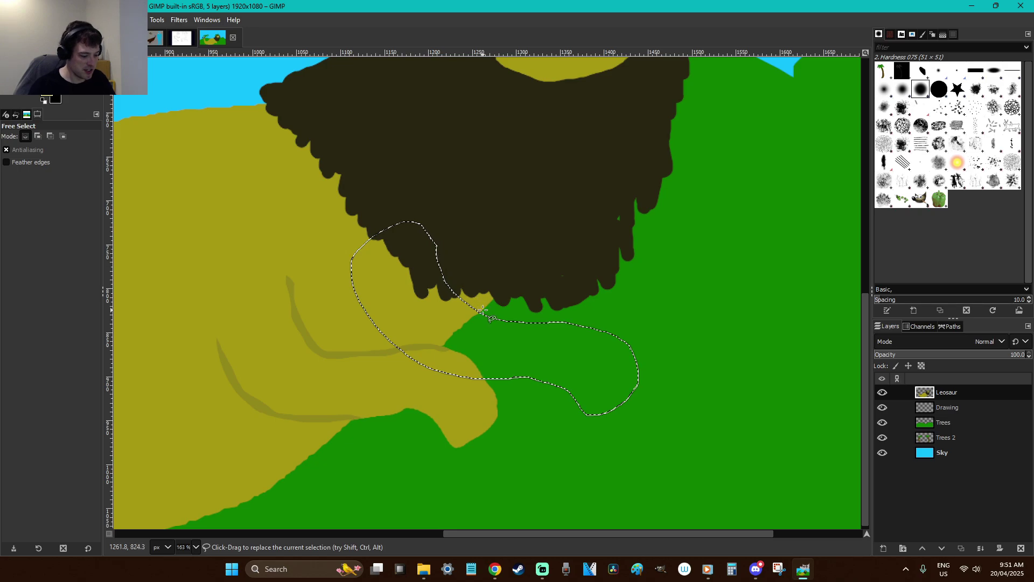
Try filling the second leg selection with the darker olive, and undo the fill
key("shift+b")
left_click(514, 357)
key("ctrl+z")
left_click(627, 360)
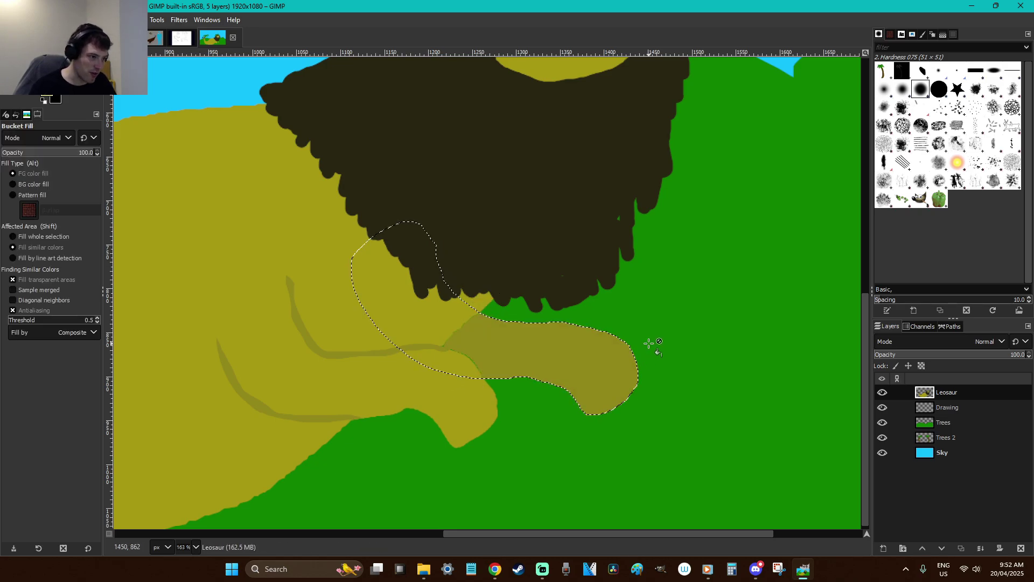
key("ctrl+z")
Sample the body's olive colour and fill the second leg selection with it
key("o")
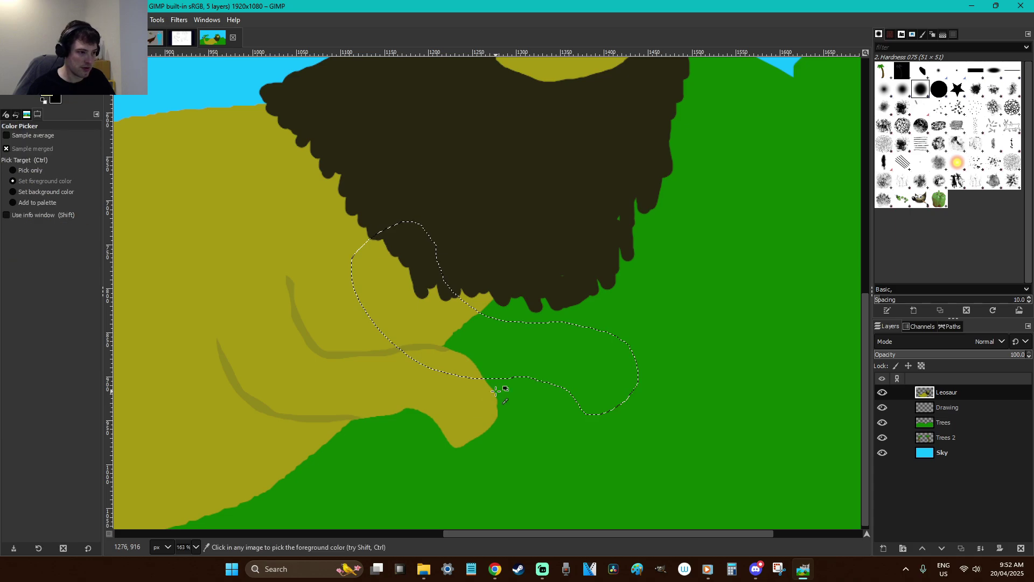
key("shift+b")
left_click(548, 366)
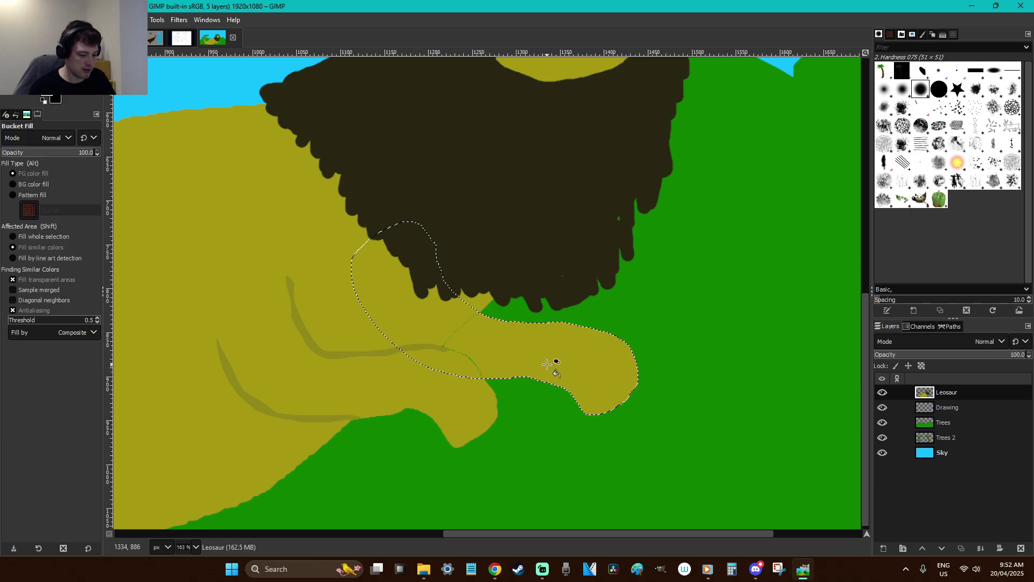
Sample the darker olive and paint shading with the size 3 brush along the seams where the second leg meets the body and first leg
key("p")
key("o")
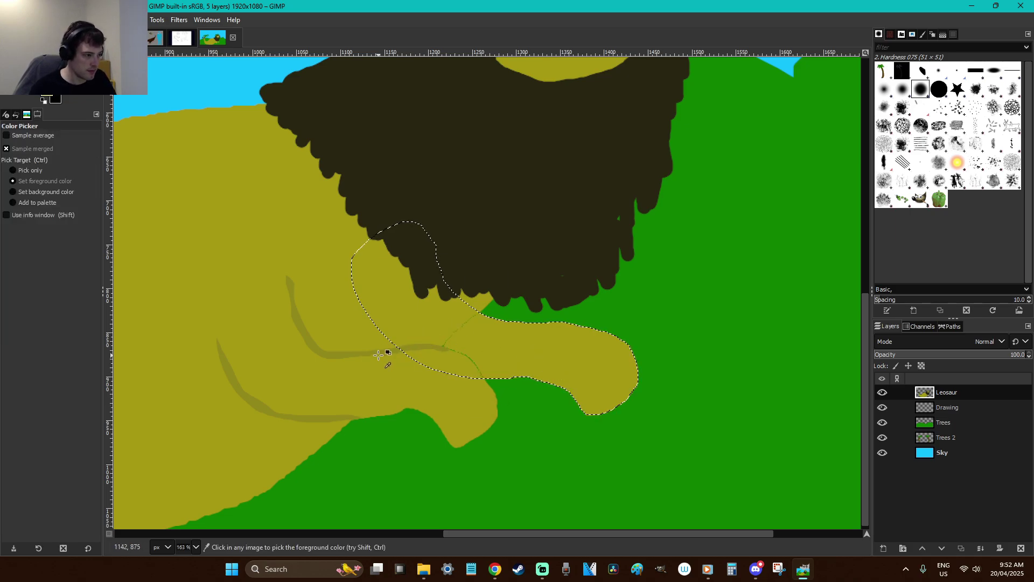
key("p")
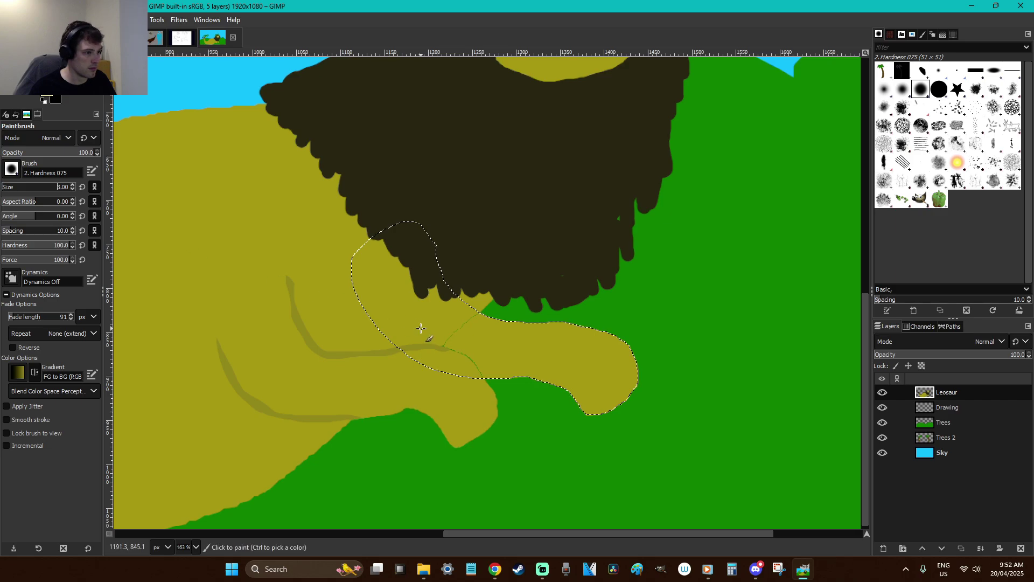
left_click(443, 349)
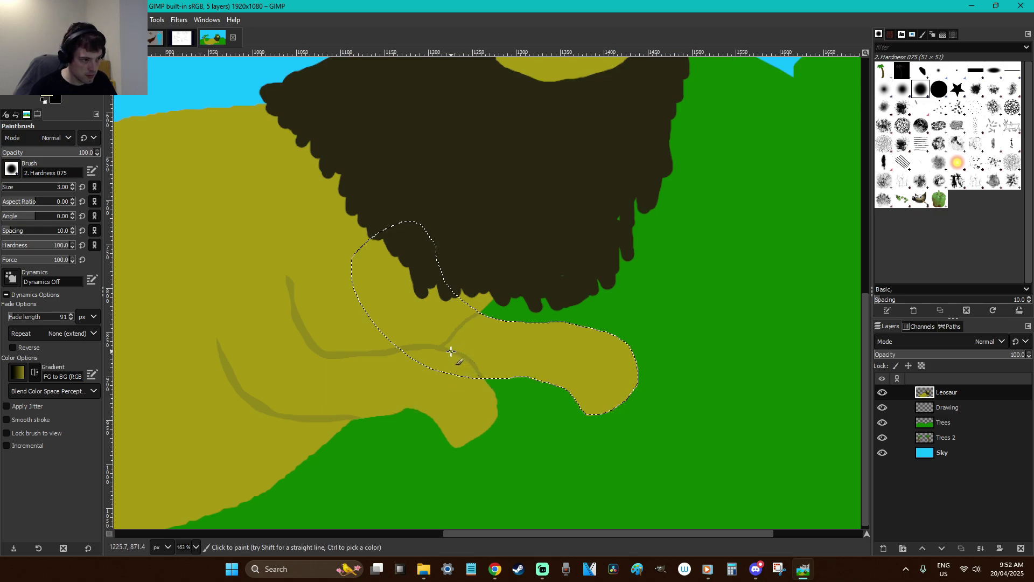
Clear the selection and extend the end of the shading line between the two front legs with the size 3 brush
key("r")
left_click(543, 418)
key("ctrl+z")
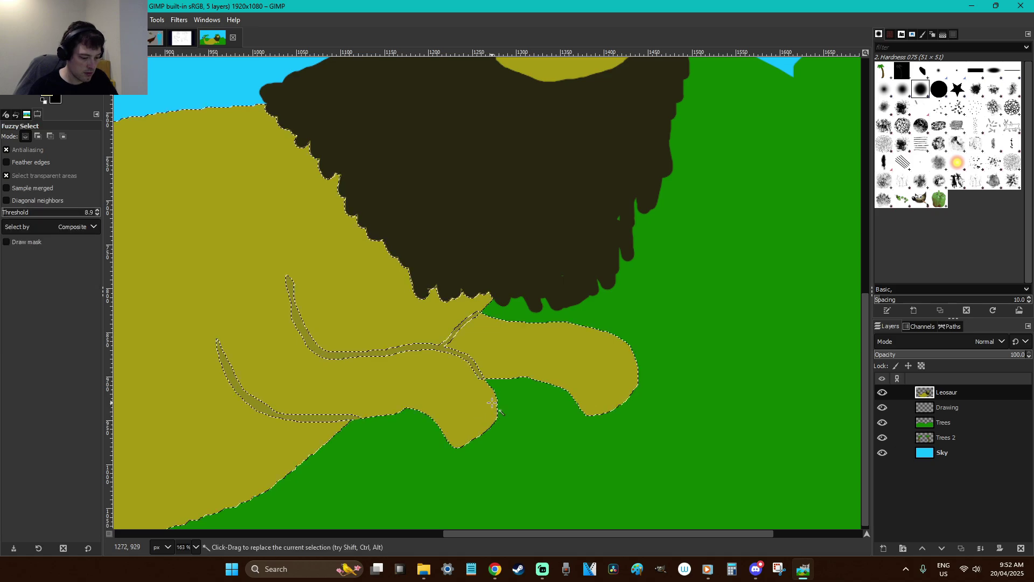
key("p")
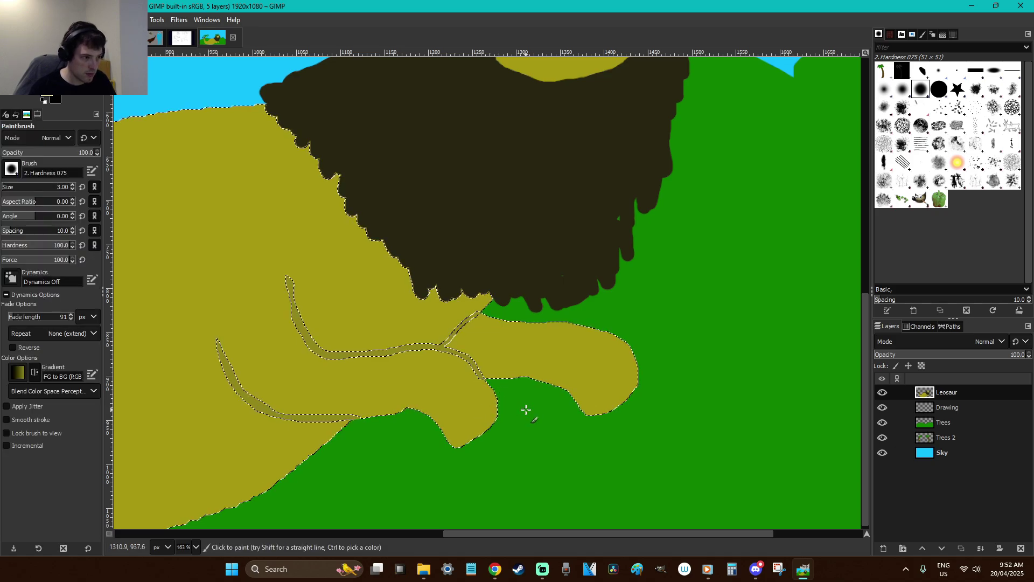
key("r")
key("z")
left_click_drag(614, 450, 455, 338)
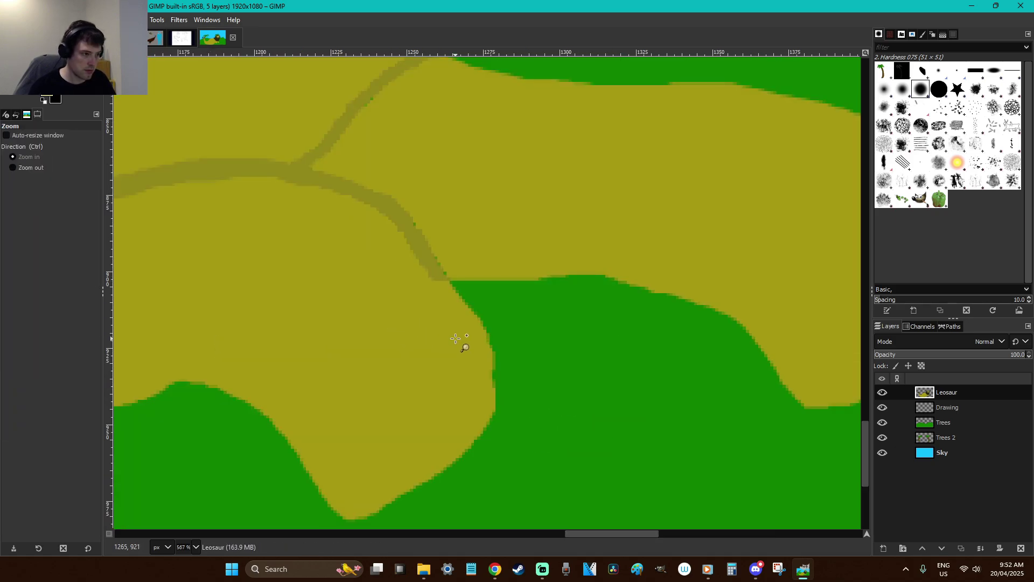
key("p")
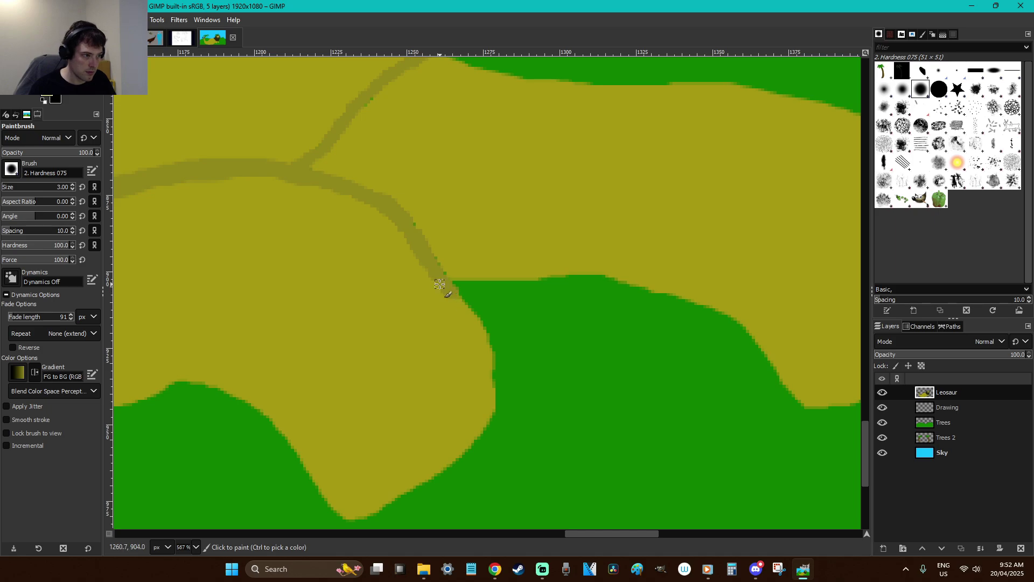
key("r")
scroll(521, 319, "down", 6)
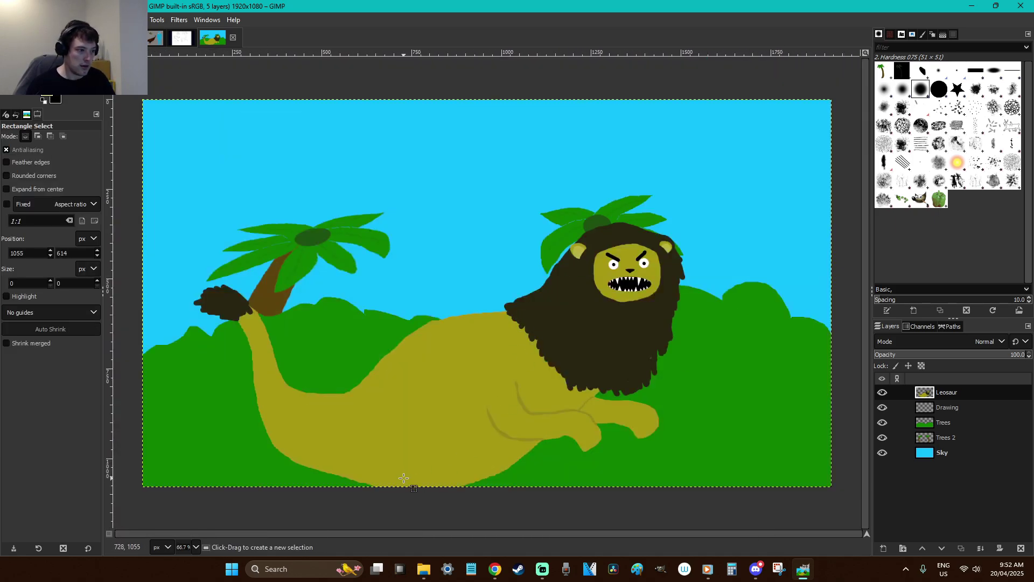
Cut the whole Leosaur, paste it back as a floating selection, and move it higher in the scene
key("p")
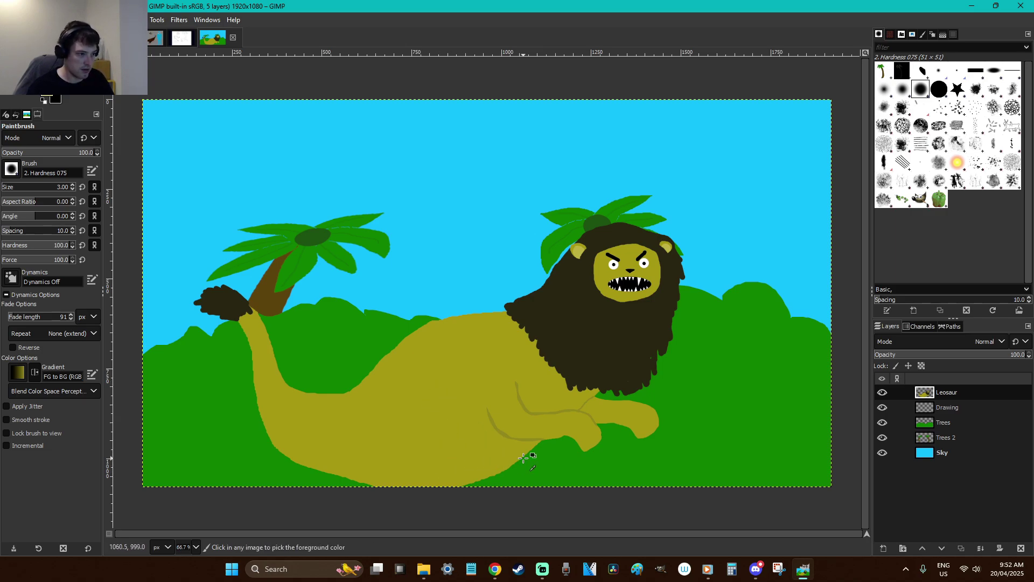
key("r")
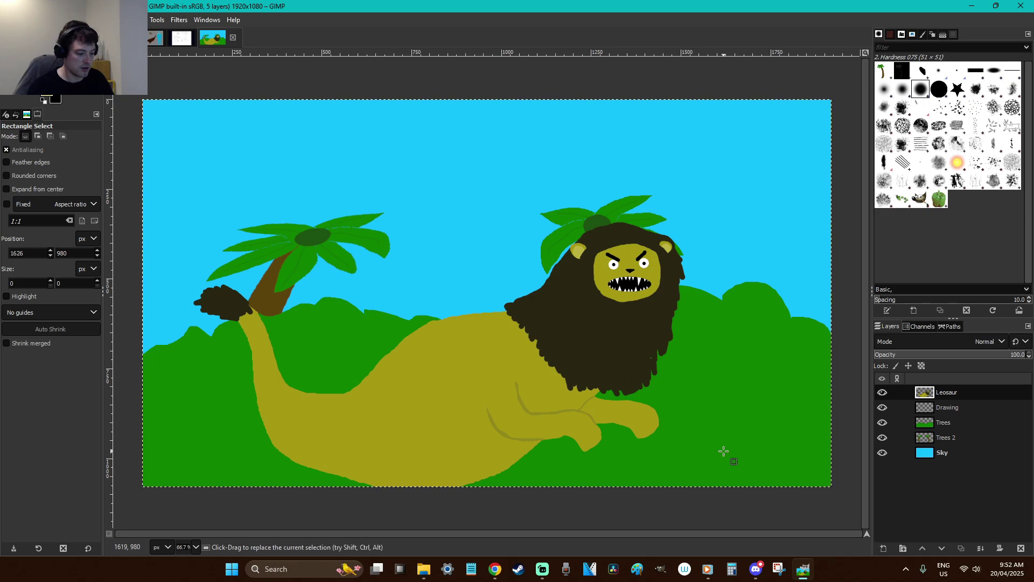
key("ctrl+x")
key("ctrl+a")
key("ctrl+v")
left_click_drag(477, 369, 491, 323)
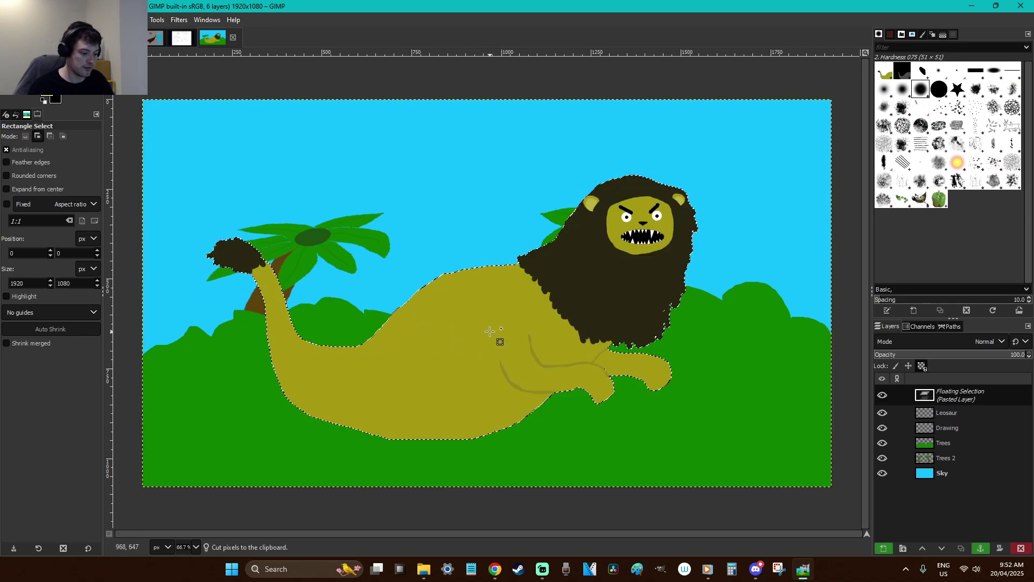
Try flipping the pasted Leosaur horizontally, and flip it back
key("shift+f")
left_click(489, 332)
left_click(491, 337)
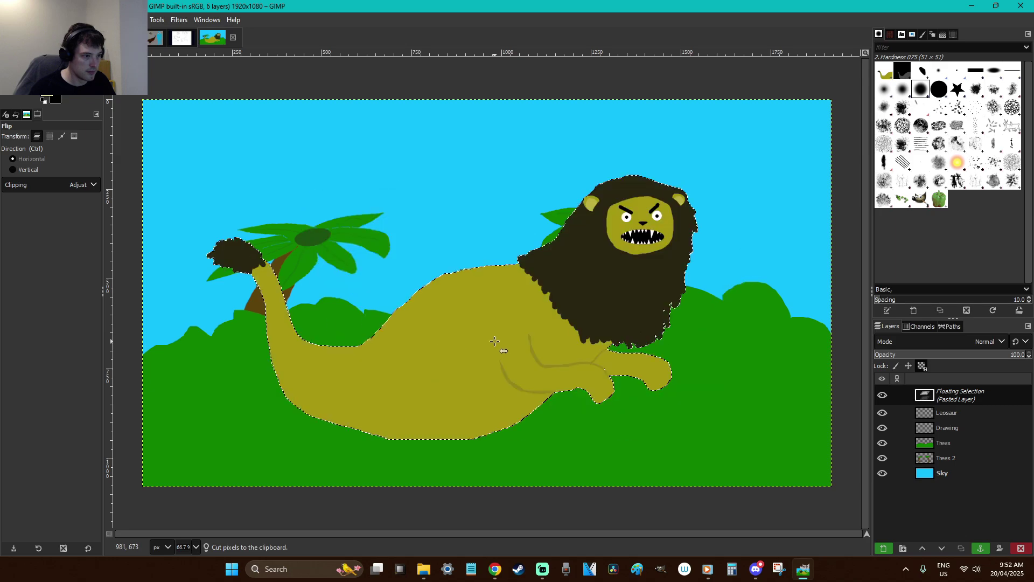
Rotate the floating Leosaur slightly counter-clockwise, reposition it with its whole belly above the canvas's lower edge, and anchor it
key("r")
left_click_drag(509, 353, 535, 397)
key("shift+r")
key("Escape")
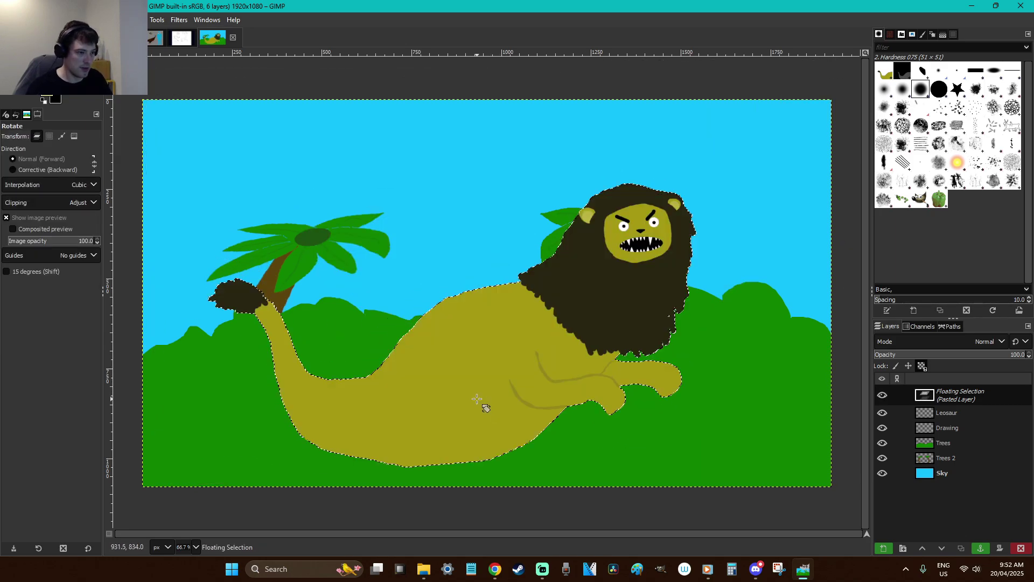
key("r")
left_click_drag(471, 398, 458, 392)
left_click(706, 356)
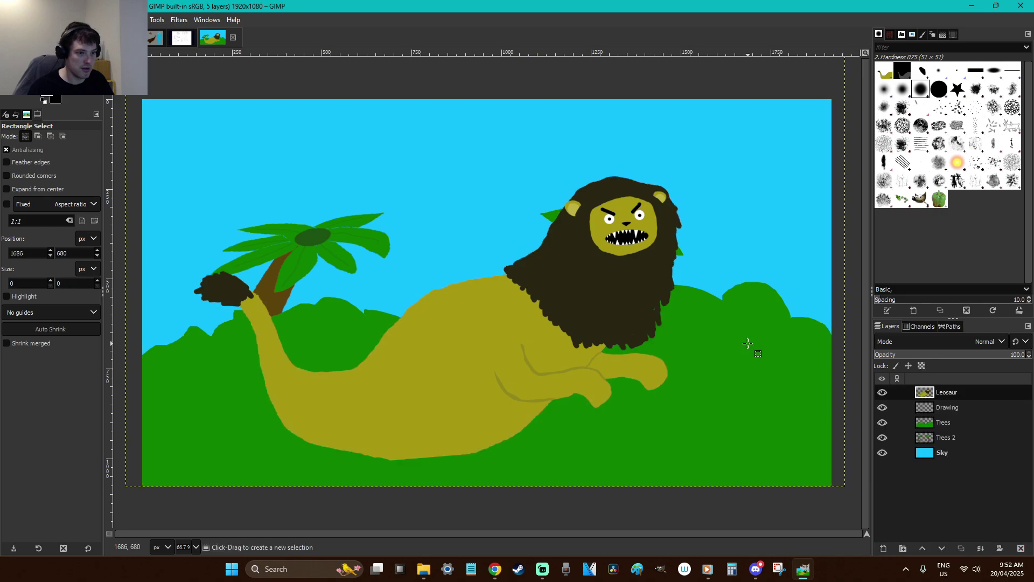
On the Trees 2 layer, cut and paste the palm hidden behind the mane, move it to the scene's right edge, and anchor it
left_click(945, 438)
left_click_drag(781, 494, 426, 157)
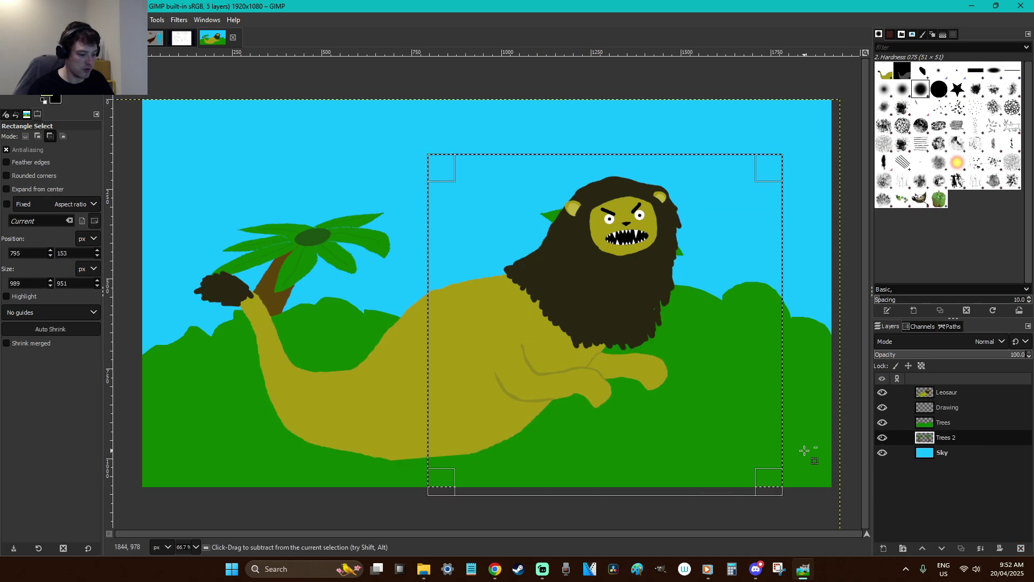
key("ctrl+x")
key("ctrl+v")
left_click_drag(460, 245, 779, 258)
left_click(708, 387)
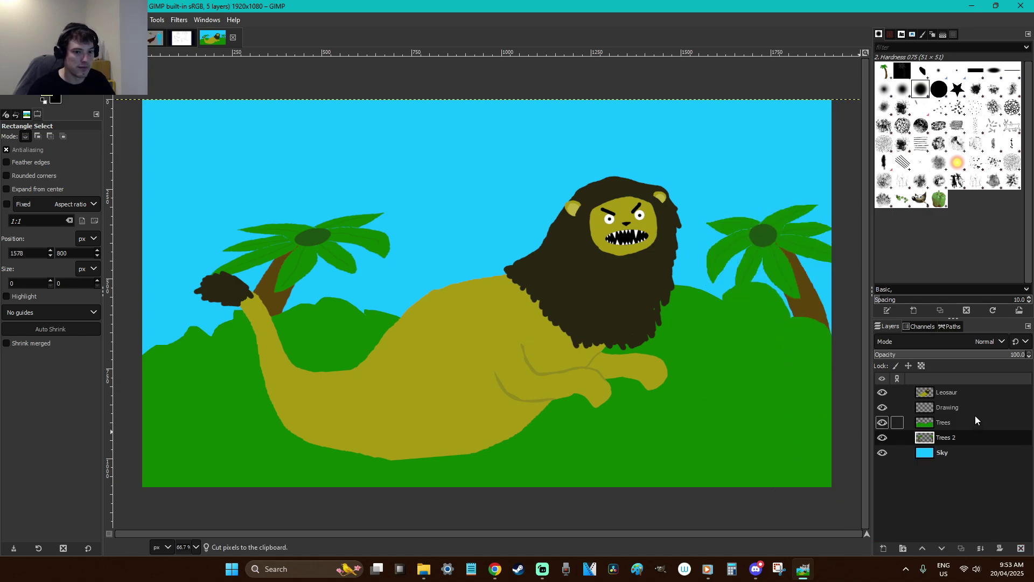
On the Leosaur layer, select the creature, flip it horizontally so the head faces left, shift it right, and anchor it
left_click(947, 392)
left_click_drag(751, 490, 169, 167)
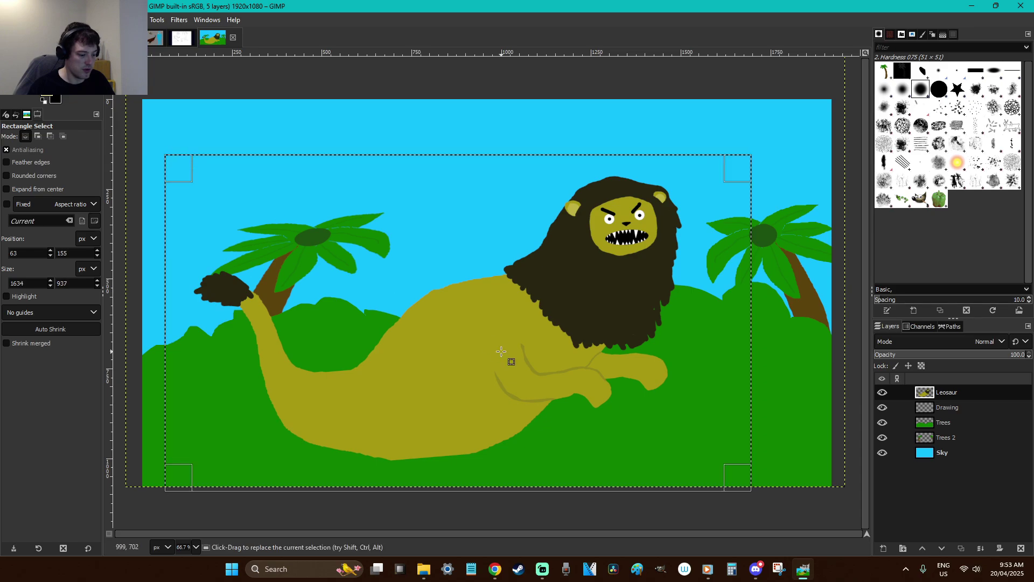
key("shift+f")
left_click(507, 357)
key("r")
left_click_drag(504, 356, 541, 356)
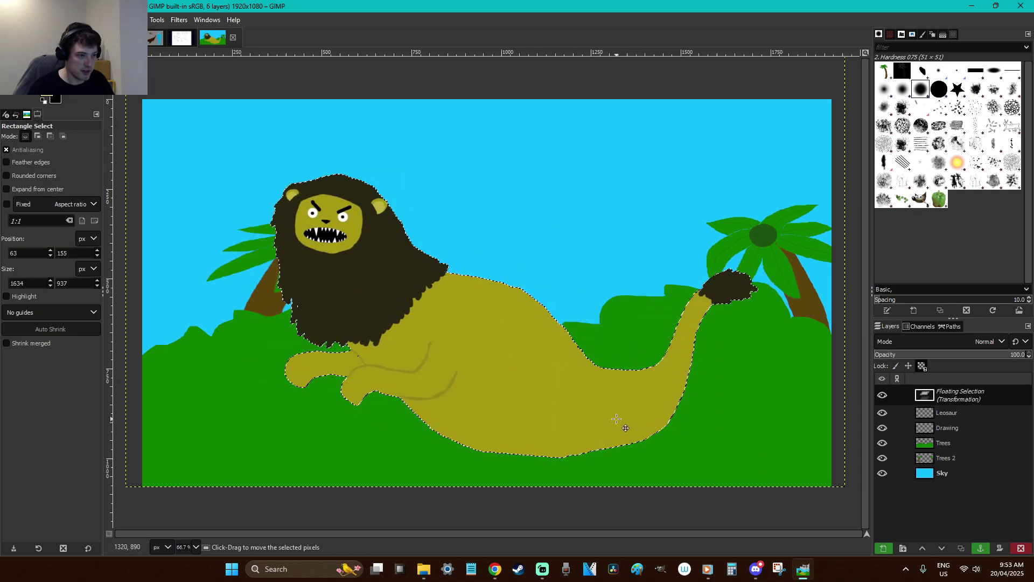
left_click(693, 458)
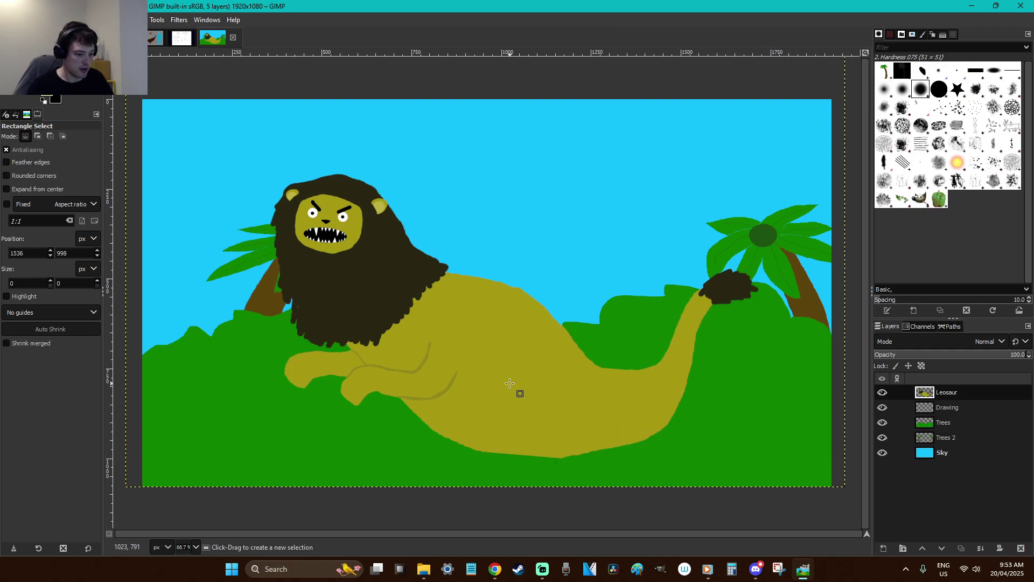
Set the brush size to 10, try painting a curved hind leg outline on the lower body, and undo the strokes
key("p")
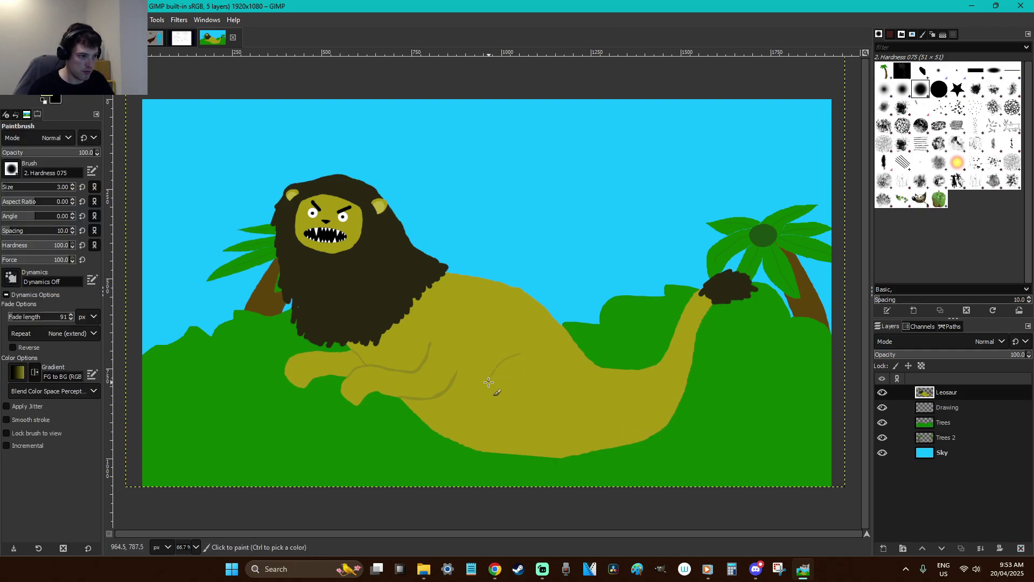
key("ctrl+z")
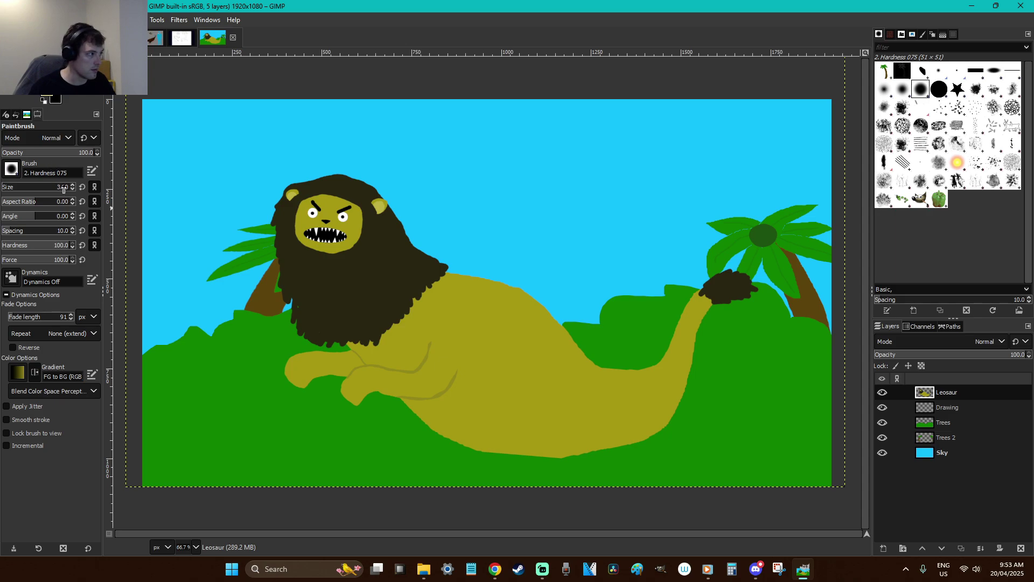
scroll(64, 190, "up", 1)
left_click_drag(561, 357, 541, 430)
key("ctrl+z")
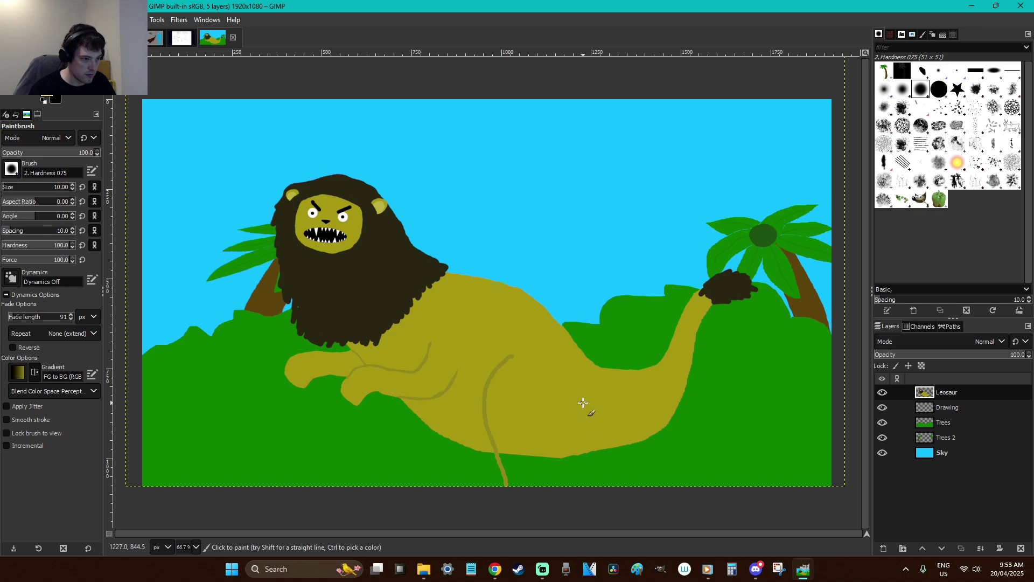
key("ctrl+z")
Outline a rounded hind leg with Free Select, from the middle of the body down past the canvas's lower edge
key("f")
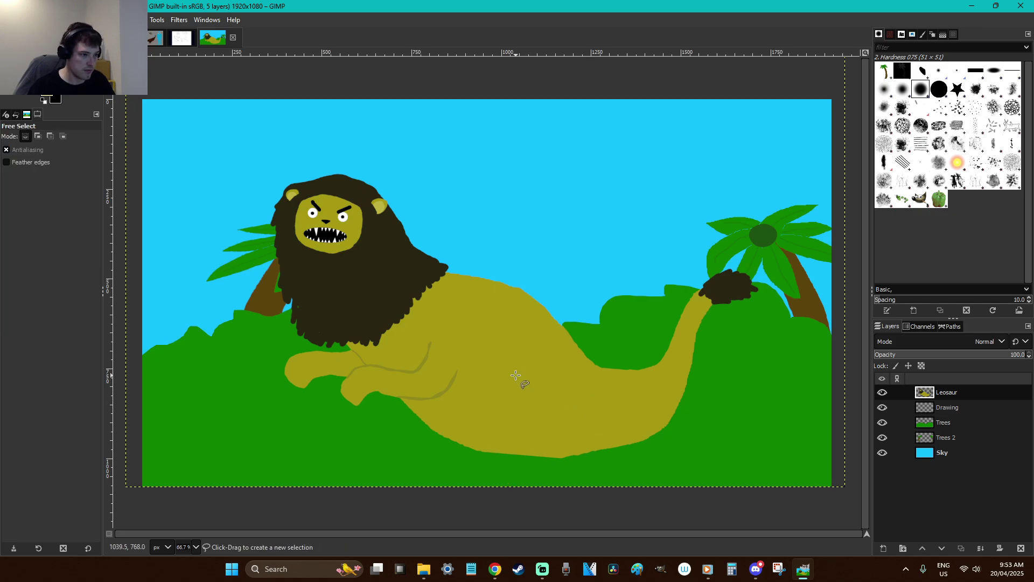
left_click_drag(517, 358, 486, 387)
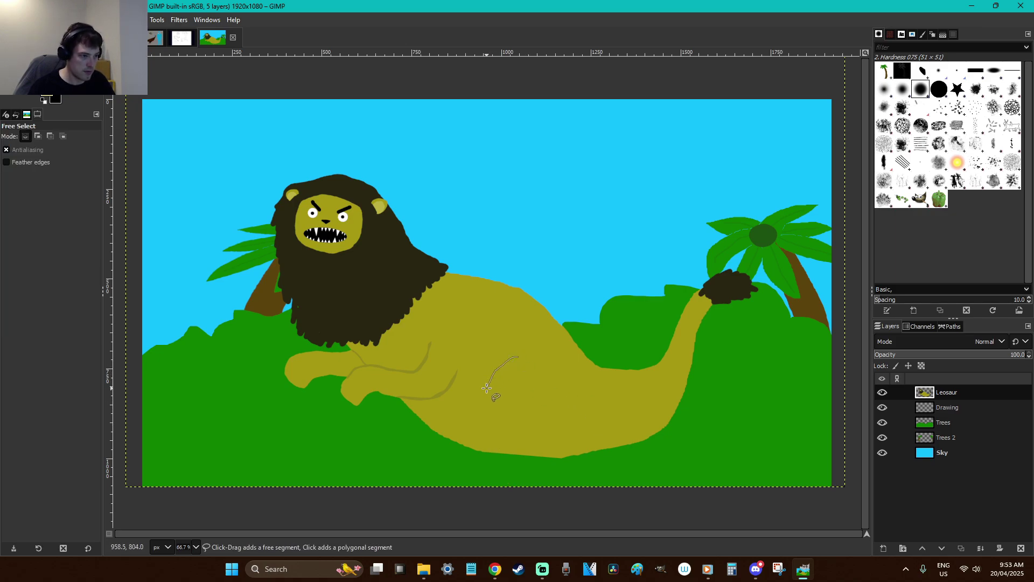
left_click_drag(495, 512, 496, 514)
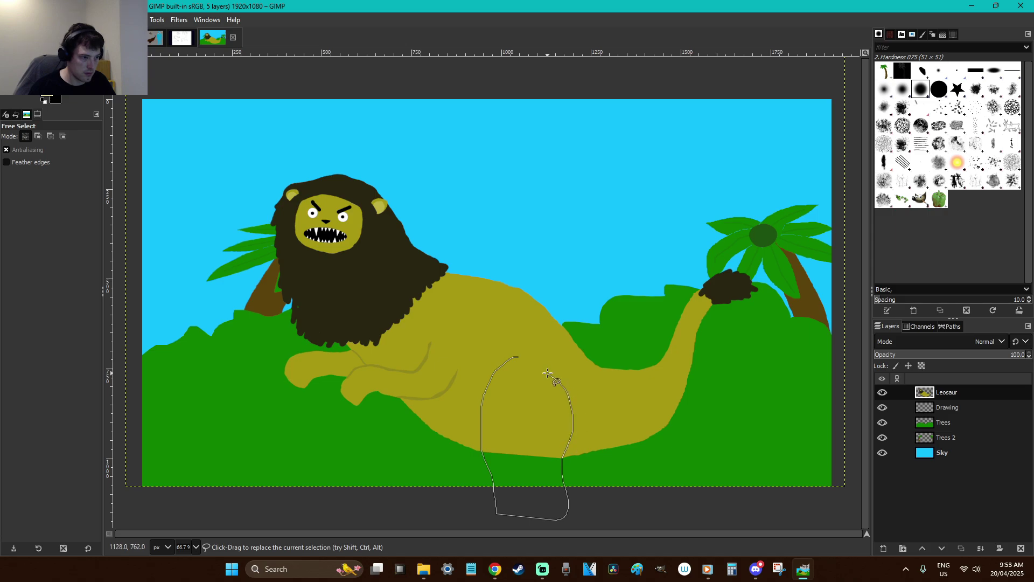
key("Return")
Paint darker olive shading just inside both side edges of the hind leg selection with the size 10 brush
scroll(604, 434, "up", 2, "ctrl")
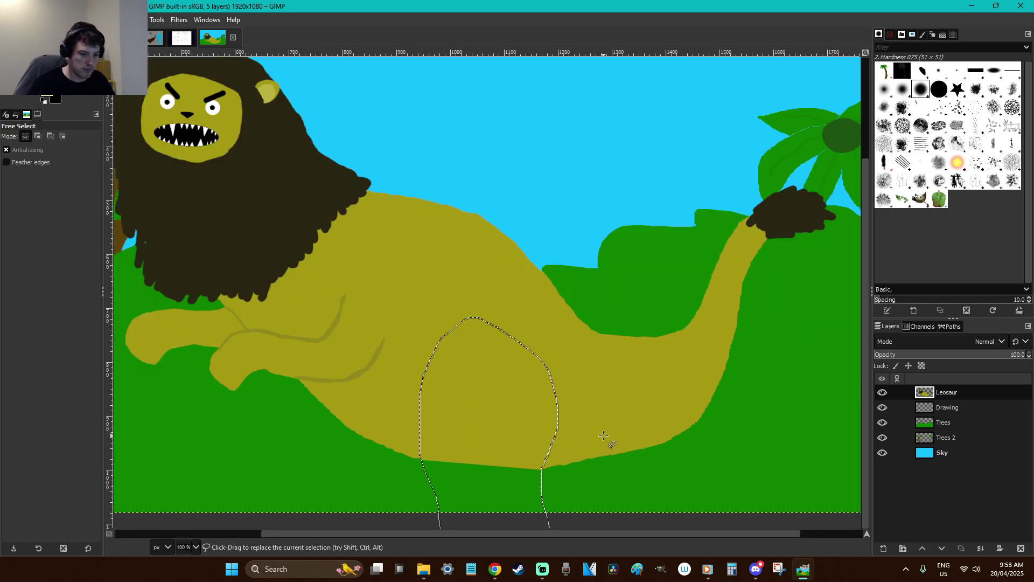
key("p")
mouse_move(516, 333)
left_mouse_down()
mouse_move(530, 414)
mouse_move(512, 490)
left_mouse_up()
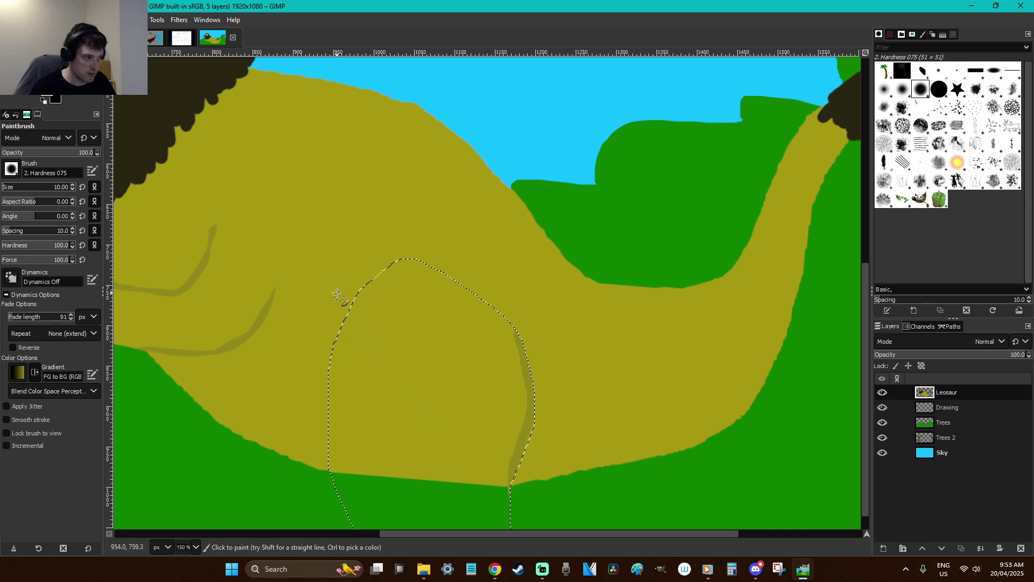
left_click_drag(356, 292, 331, 369)
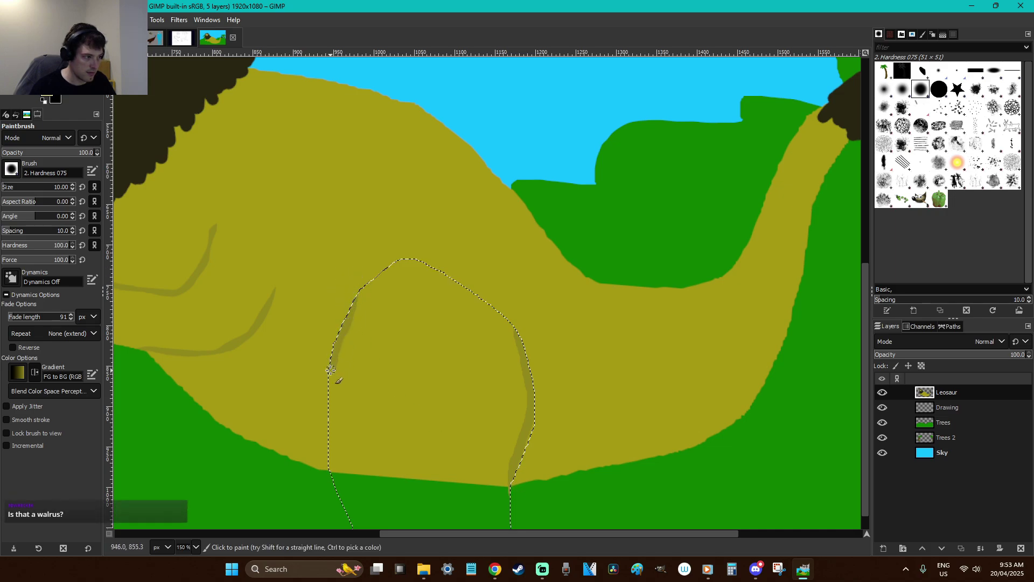
left_click_drag(328, 464, 328, 480)
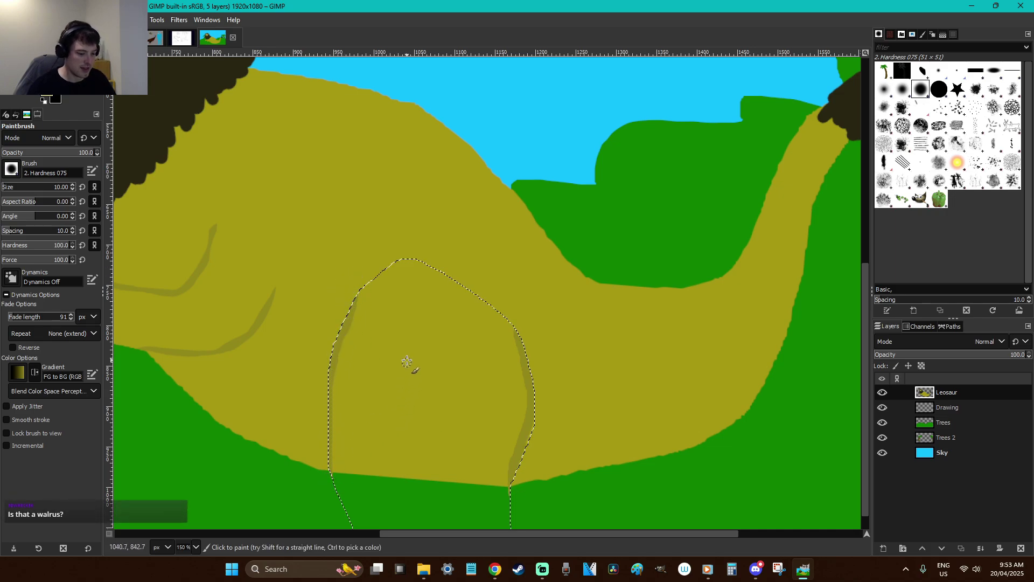
Fill the part of the hind leg selection below the belly with the body's olive colour
key("b")
key("shift+b")
left_click(445, 510)
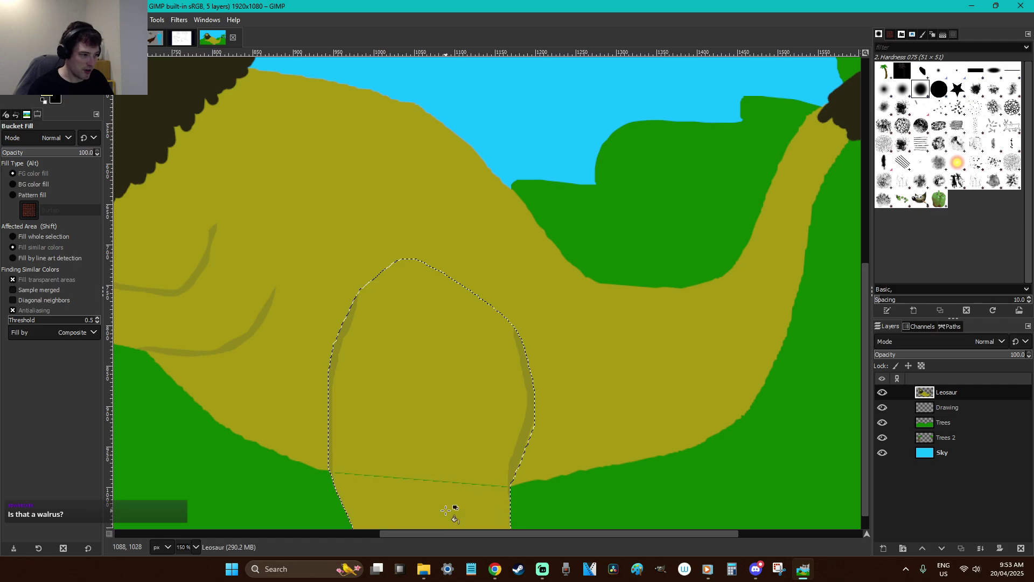
Paint over the thin gap between the belly and hind leg with the body's olive colour, and clear the selection
key("p")
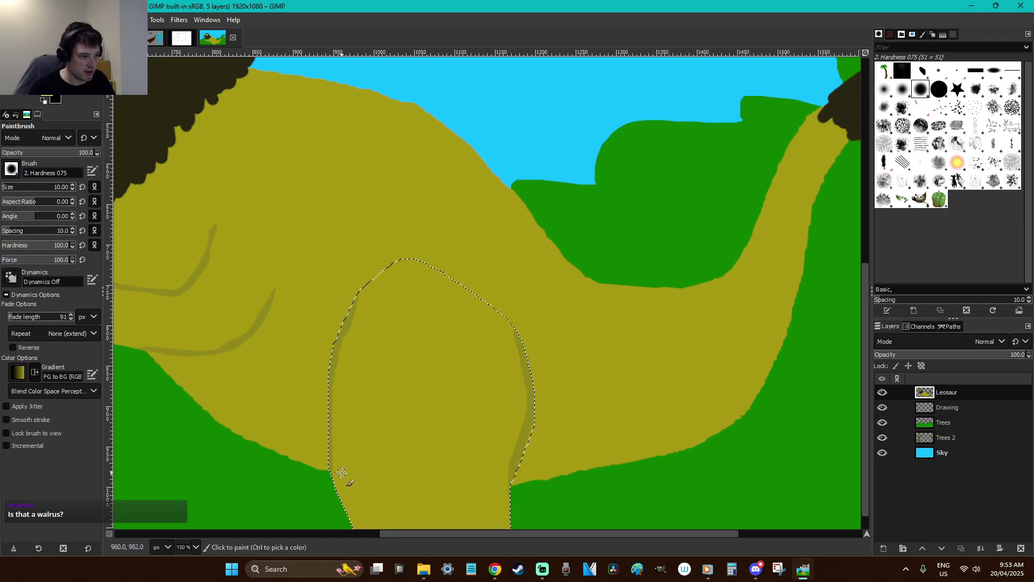
key("r")
left_click(541, 409)
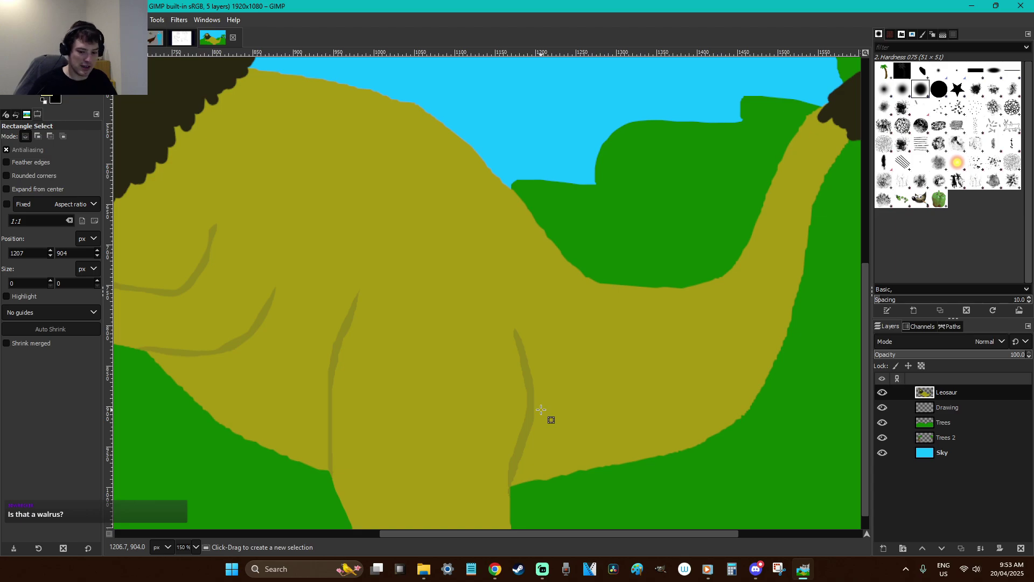
scroll(541, 409, "down", 1)
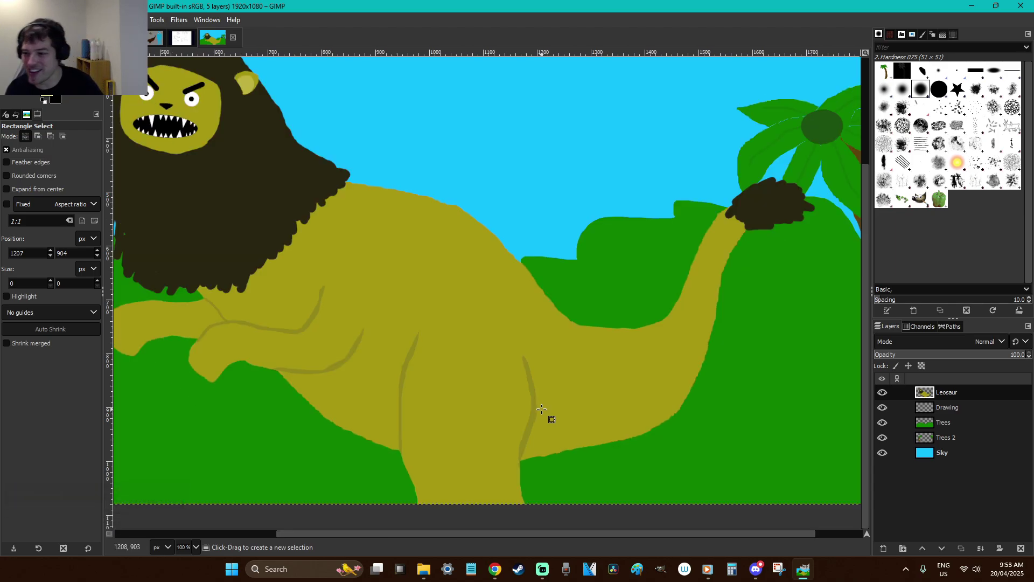
left_click_drag(547, 529, 553, 531)
scroll(544, 532, "left", 2)
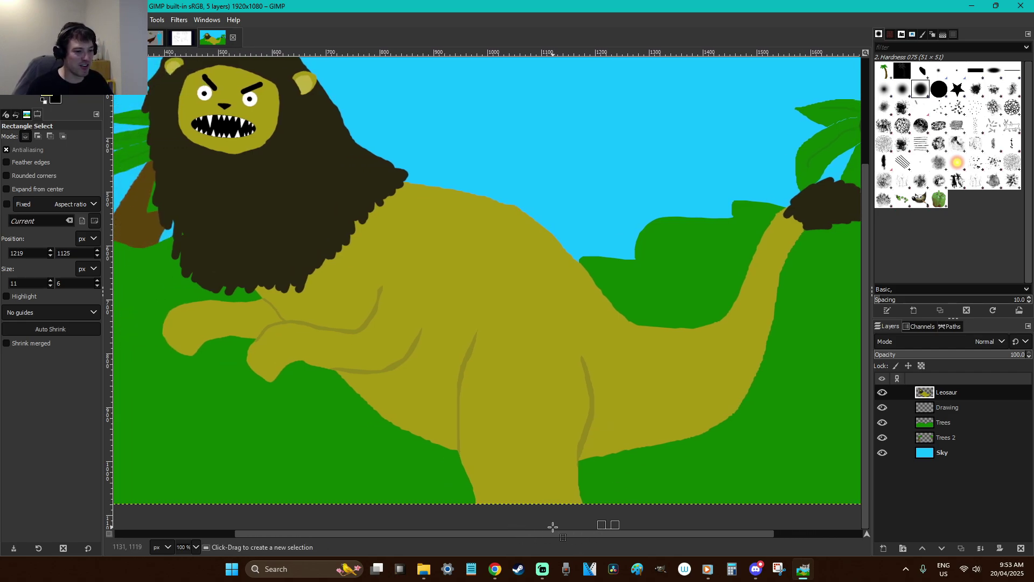
Outline the far hind leg with Free Select, overlapping the near leg's front edge and running down past the canvas's lower edge
key("f")
left_click_drag(439, 324, 411, 365)
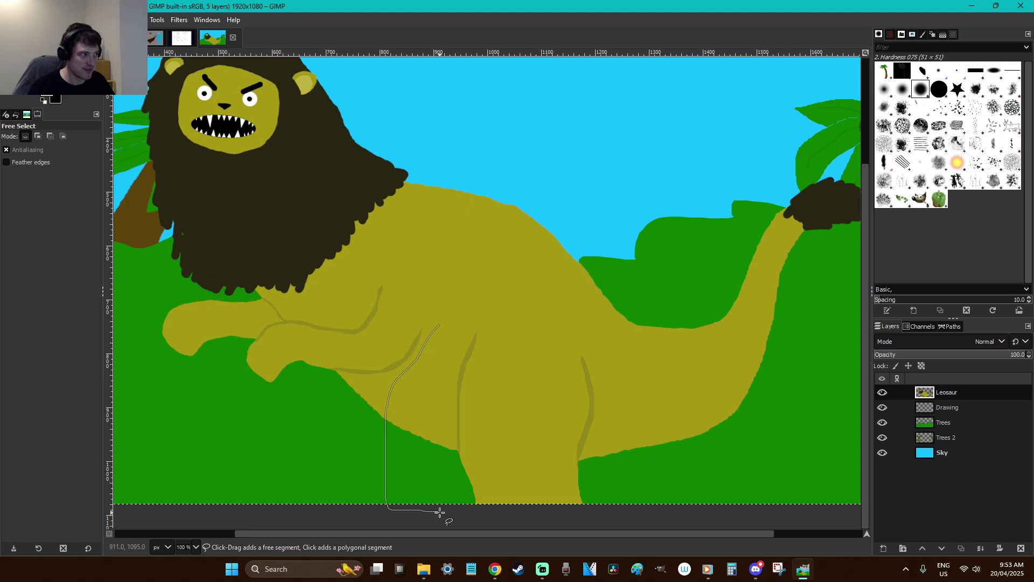
mouse_move(507, 423)
left_mouse_down()
mouse_move(485, 350)
mouse_move(449, 323)
left_mouse_up()
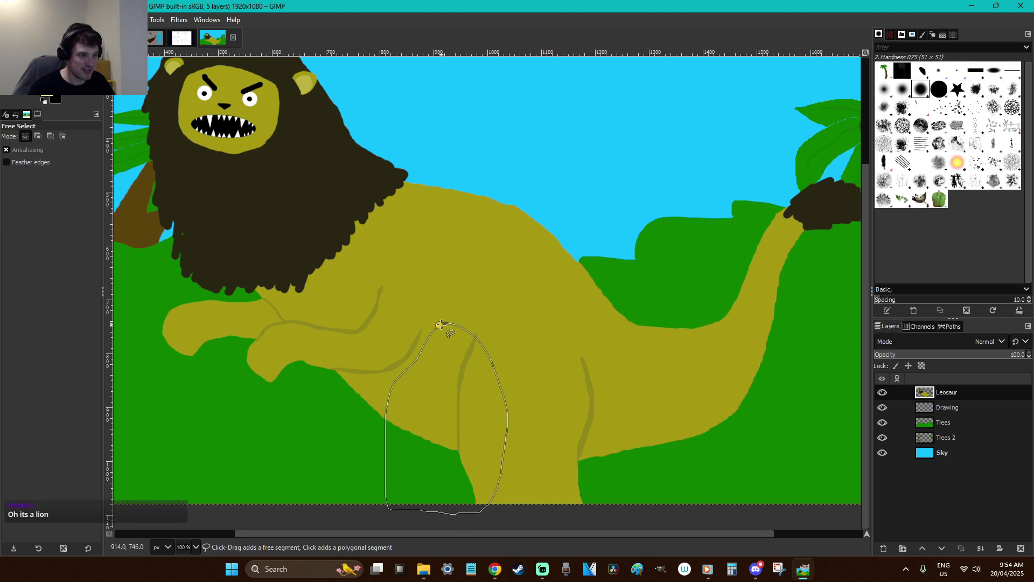
key("Return")
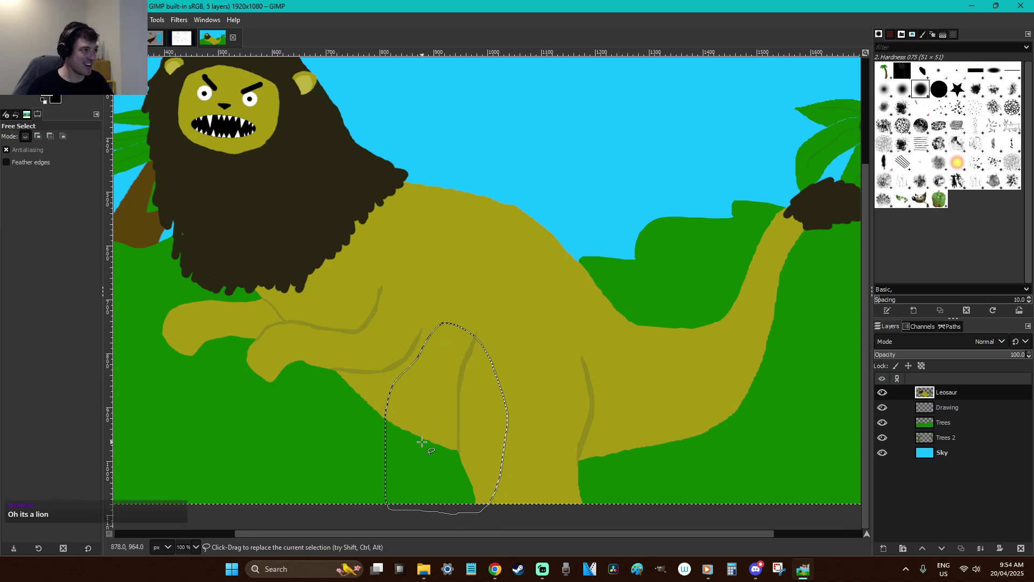
Paint a darker olive crease along the belly edge inside the selection, and paint the body's olive colour directly beneath it
key("z")
left_click_drag(528, 470, 296, 357)
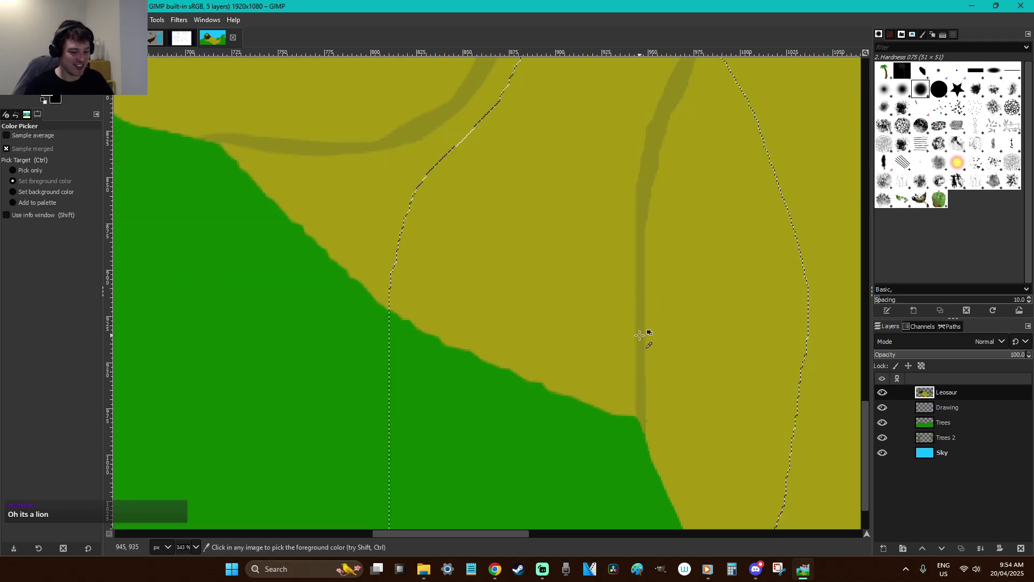
key("p")
mouse_move(629, 409)
left_mouse_down()
mouse_move(628, 417)
mouse_move(572, 402)
mouse_move(365, 305)
left_mouse_up()
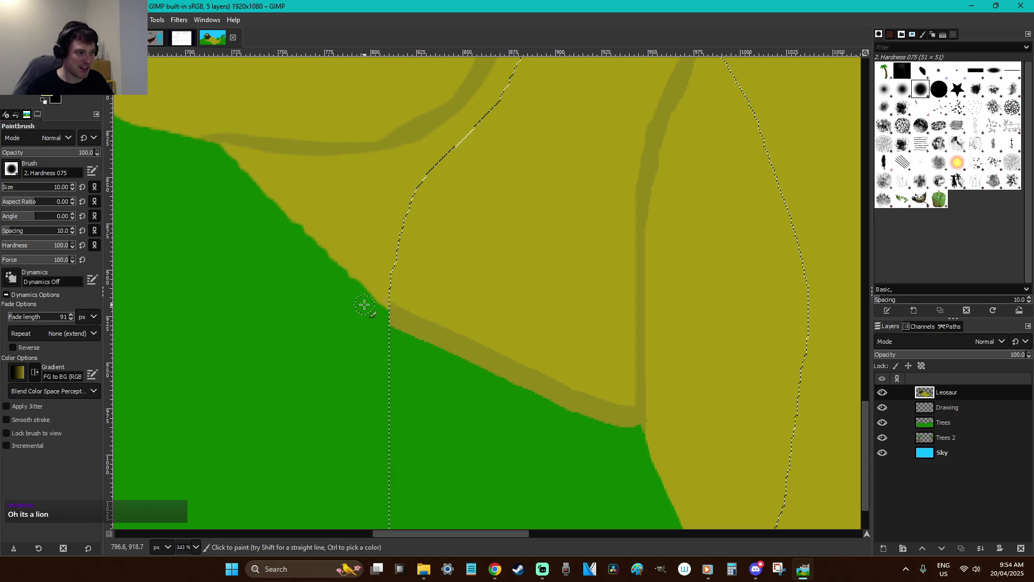
key("ctrl")
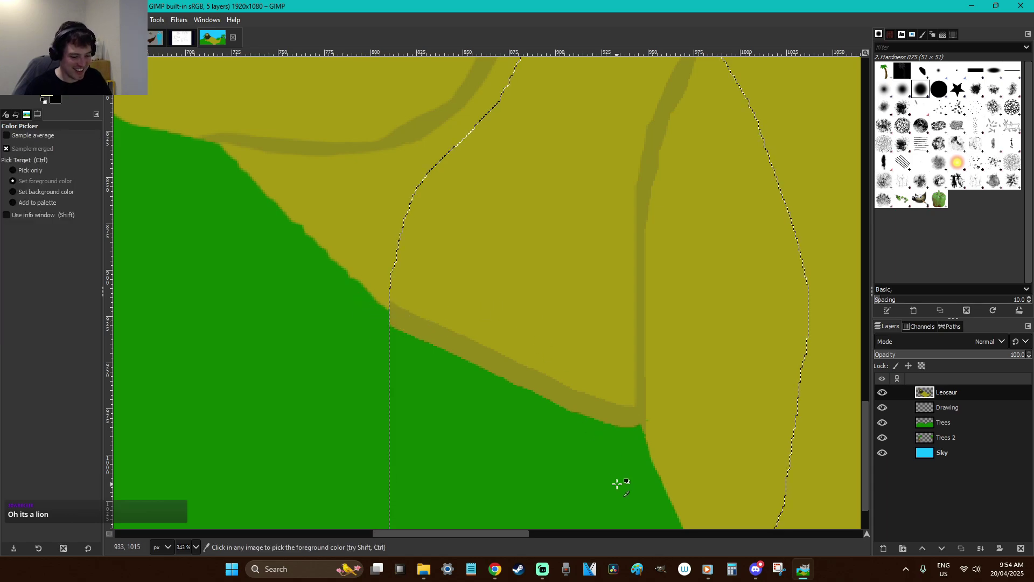
mouse_move(632, 446)
left_mouse_down()
mouse_move(637, 427)
mouse_move(560, 408)
mouse_move(370, 324)
left_mouse_up()
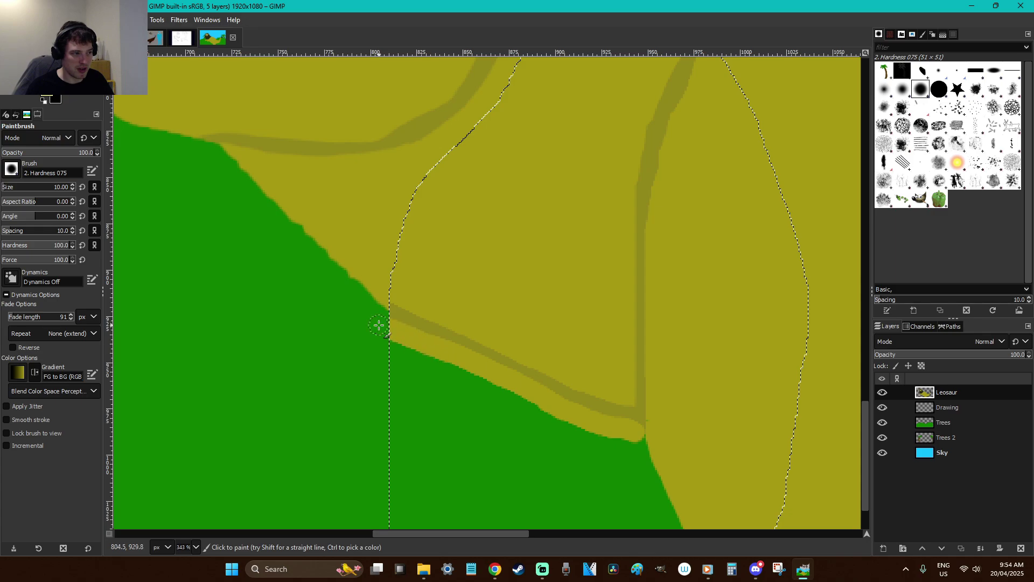
key("shift+b")
key("f")
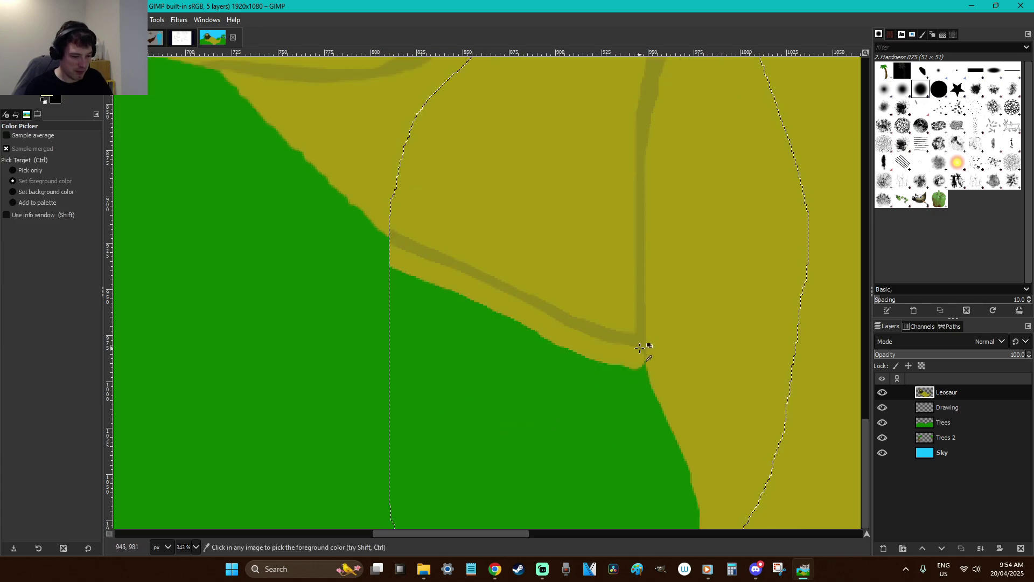
Set the brush size to 7 and paint darker olive shading down the near hind leg's front edge to the canvas's lower edge
key("p")
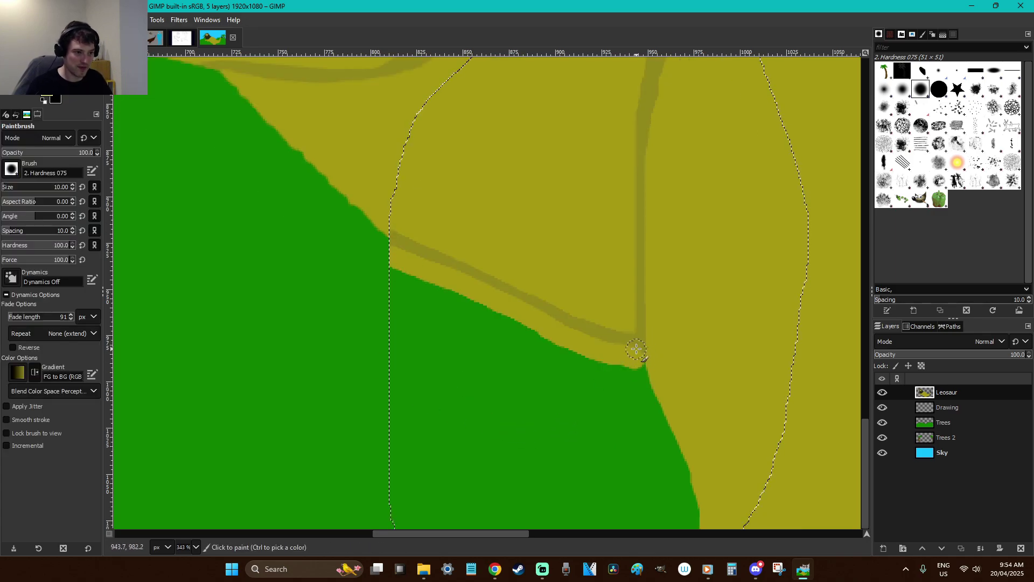
key("bracketleft")
key("bracketleft")
key("bracketleft")
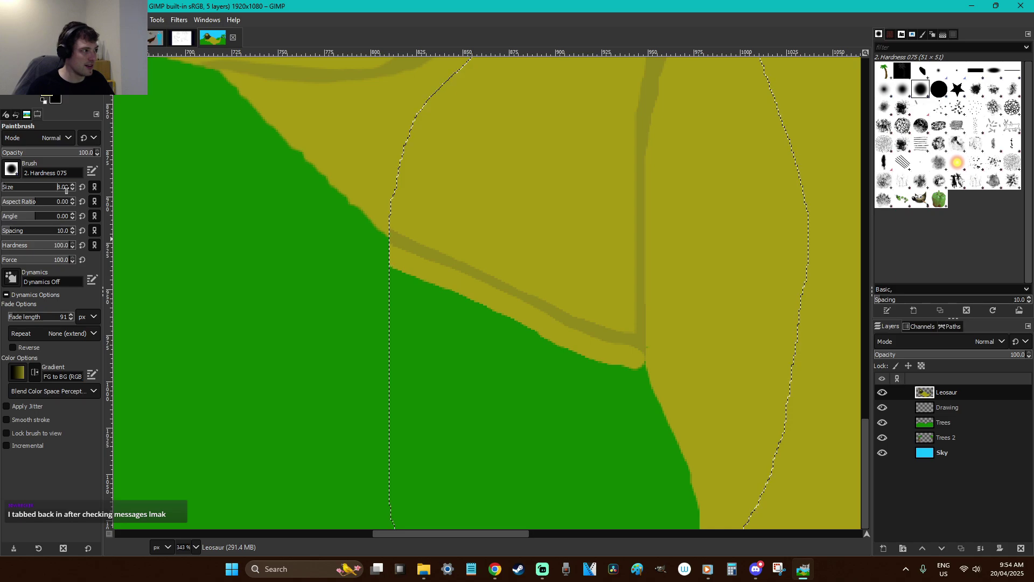
left_click_drag(641, 349, 697, 531)
Fill the far hind leg selection with the body's olive colour, paint over the leftover green gaps, and clear the selection
key("b")
key("shift+b")
left_click(603, 446)
key("p")
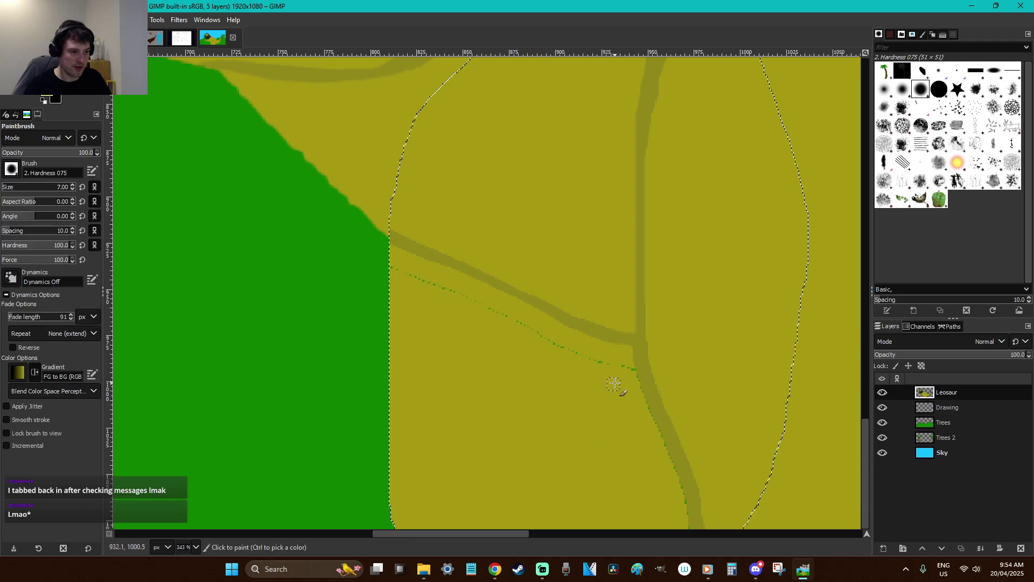
left_click_drag(396, 267, 583, 360)
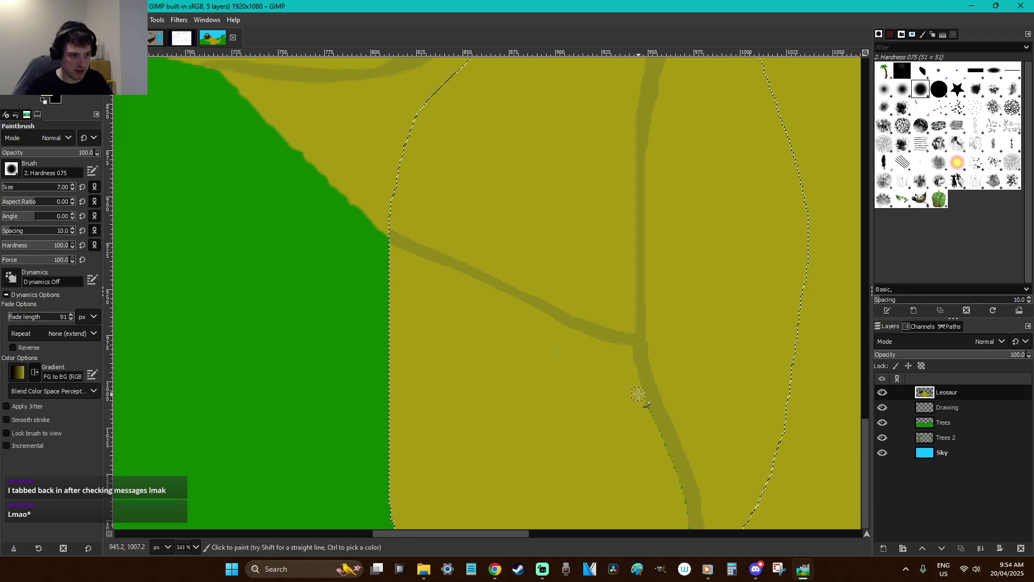
left_click_drag(651, 426, 695, 525)
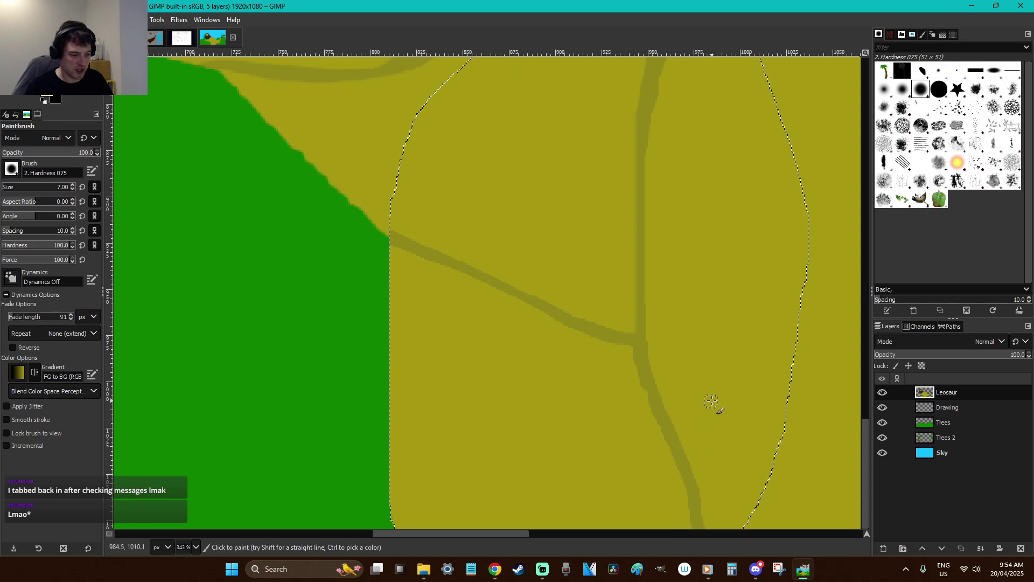
key("r")
left_click(794, 400)
scroll(790, 400, "down", 5)
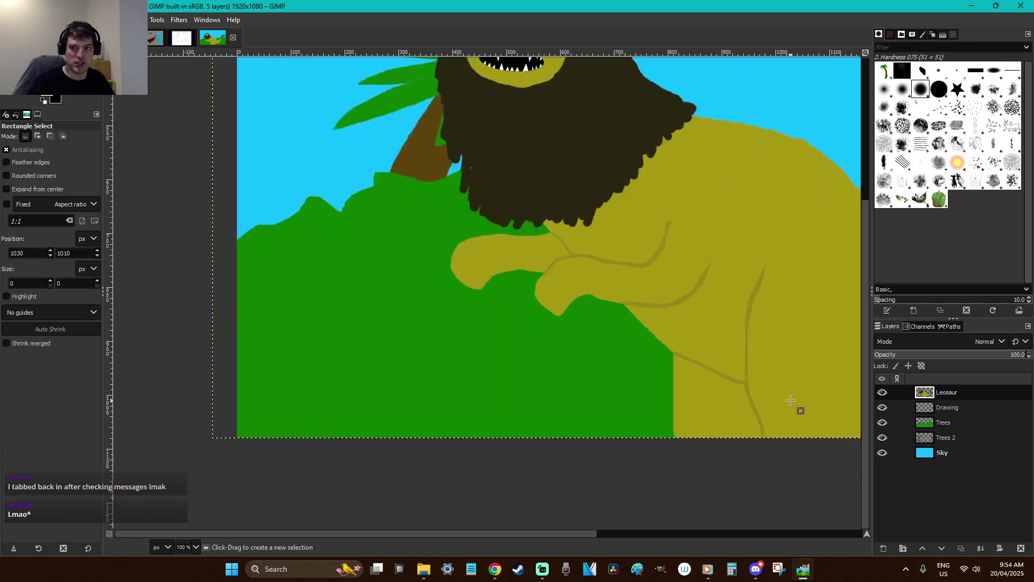
Trim the far hind leg's front edge into a slanting curve by selecting the excess with Free Select and removing it
key("z")
left_click_drag(519, 513, 354, 413)
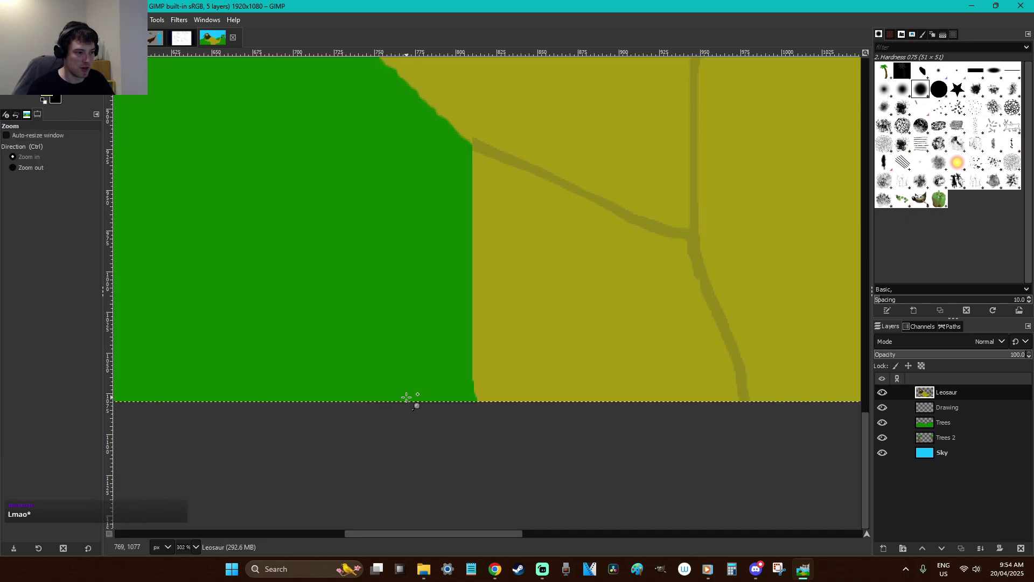
key("f")
mouse_move(469, 160)
left_mouse_down()
mouse_move(472, 225)
mouse_move(514, 413)
mouse_move(526, 411)
mouse_move(530, 434)
mouse_move(411, 173)
mouse_move(467, 163)
left_mouse_up()
key("Return")
key("ctrl+comma")
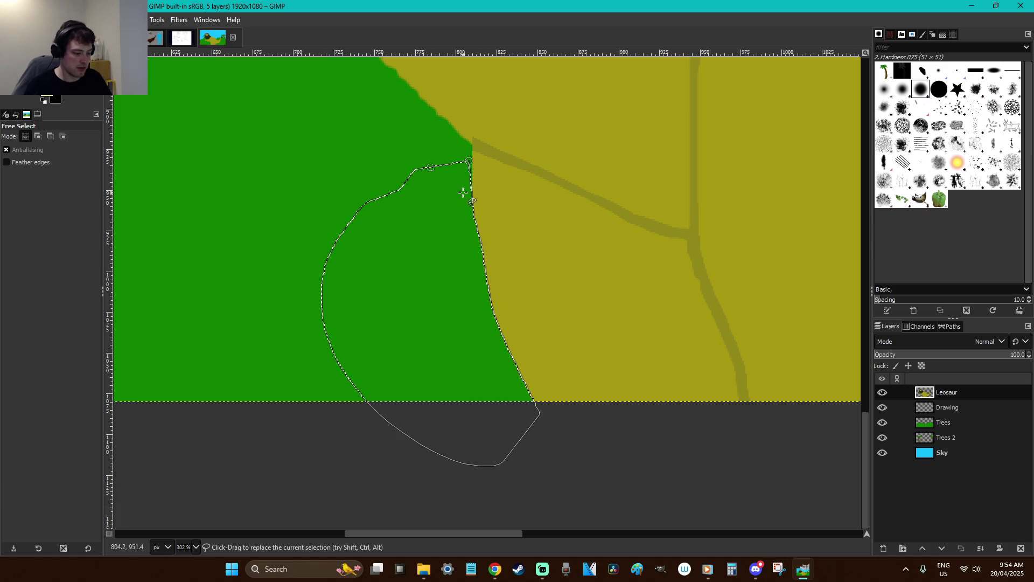
key("r")
left_click(522, 159)
Outline the belly area just above the far hind leg with Free Select, following the belly's lower edge
scroll(499, 281, "up", 3)
key("f")
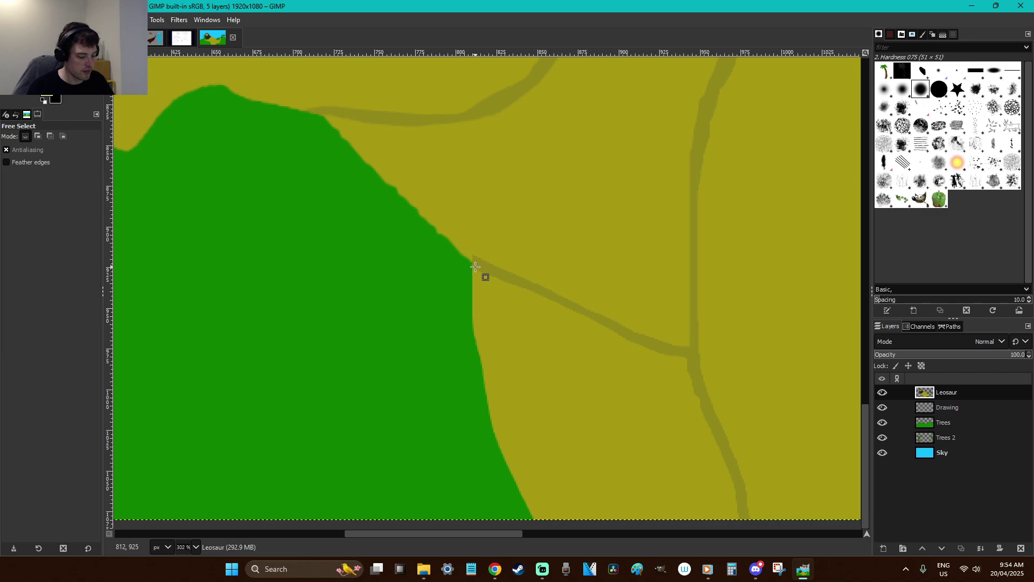
mouse_move(475, 265)
left_mouse_down()
mouse_move(391, 175)
mouse_move(500, 248)
left_mouse_up()
key("r")
key("f")
mouse_move(389, 172)
left_mouse_down()
mouse_move(518, 216)
mouse_move(478, 266)
mouse_move(443, 236)
left_mouse_up()
left_click(478, 266)
Extend the darker olive crease up along the belly edge inside the selection, and clear the selection
key("p")
key("z")
key("ctrl+z")
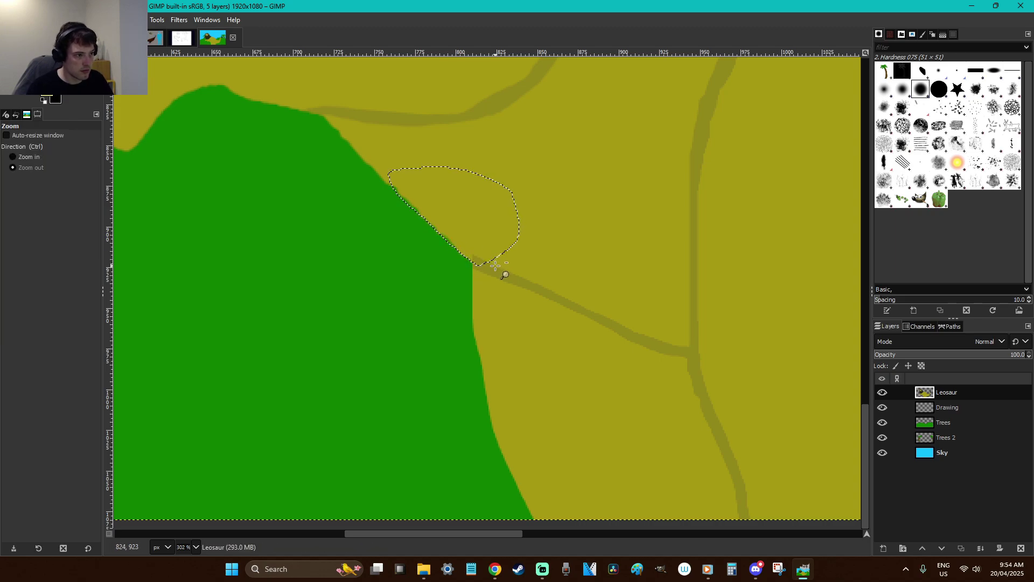
key("f")
key("p")
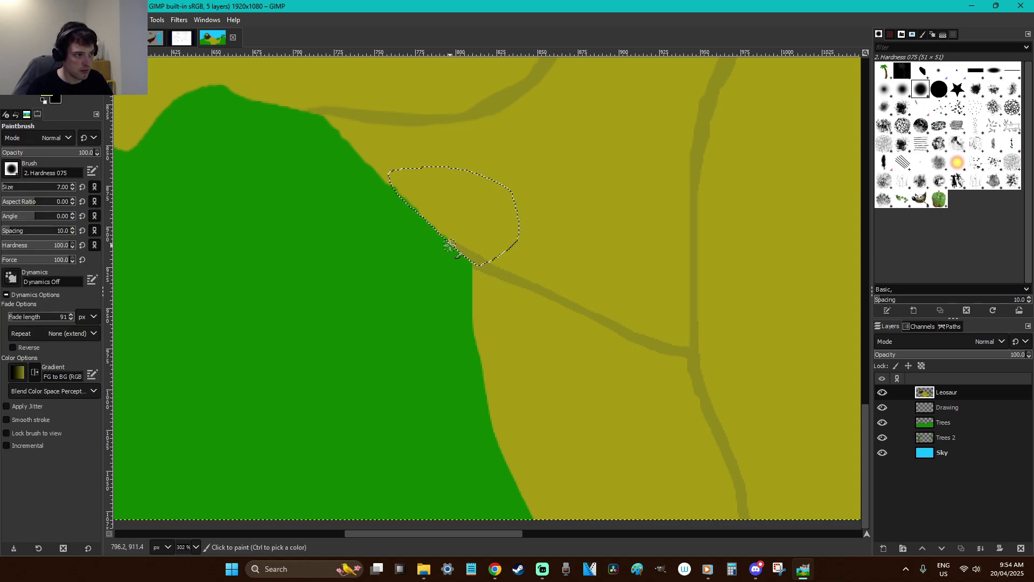
key("r")
left_click(591, 249)
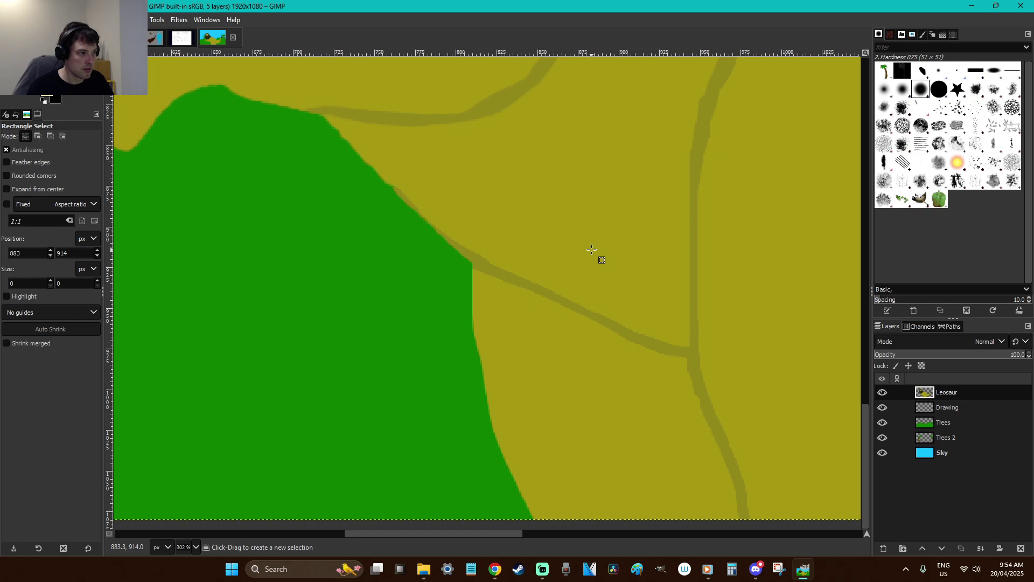
scroll(591, 250, "down", 9)
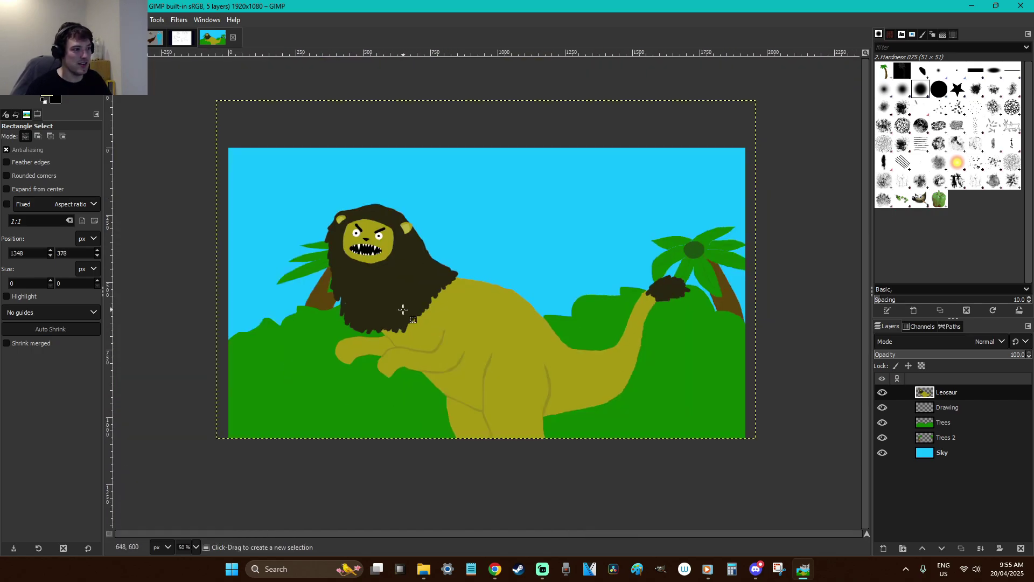
key("z")
left_click_drag(422, 274, 315, 215)
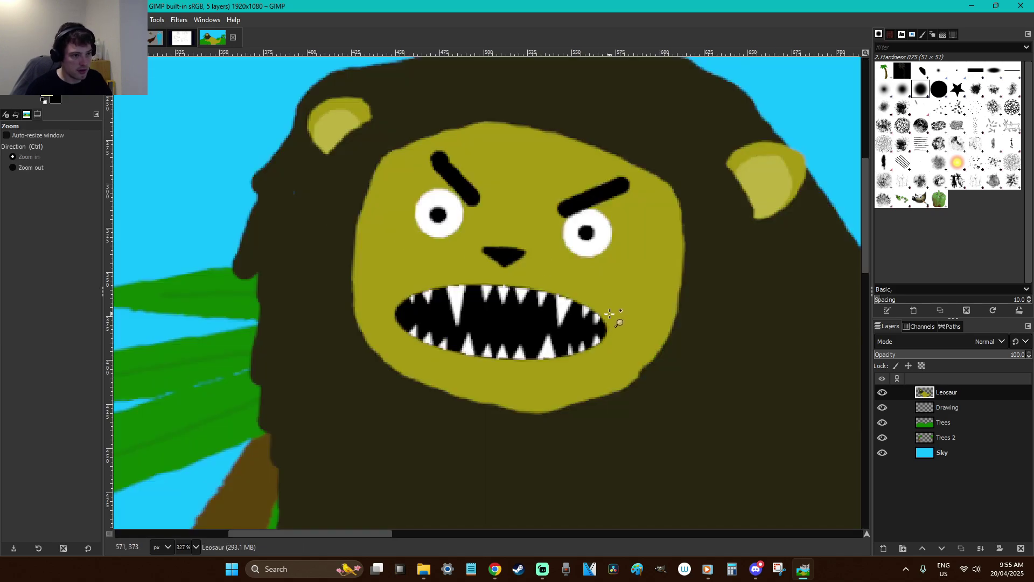
scroll(606, 323, "down", 9)
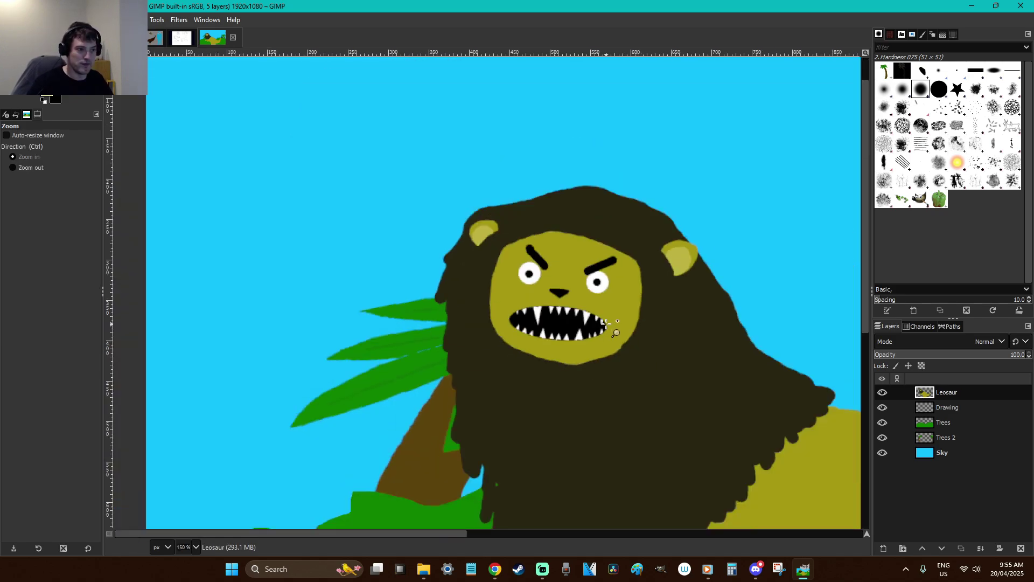
Outline a small curved claw on the tip of the near front paw with Free Select, fill it with black and copy it
key("r")
key("o")
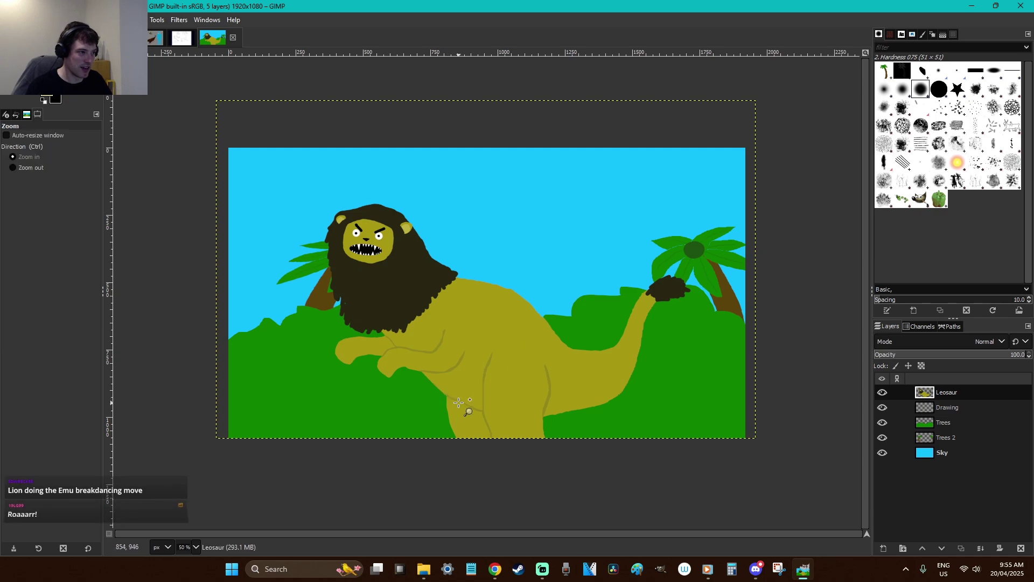
scroll(462, 280, "up", 5)
scroll(462, 279, "down", 2)
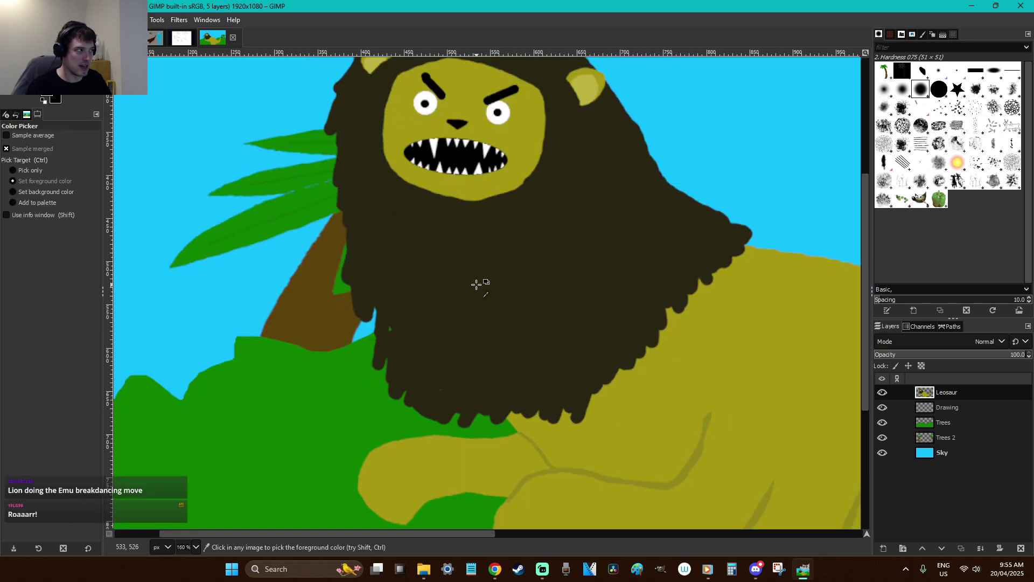
scroll(485, 296, "down", 3)
key("f")
scroll(499, 404, "down", 3)
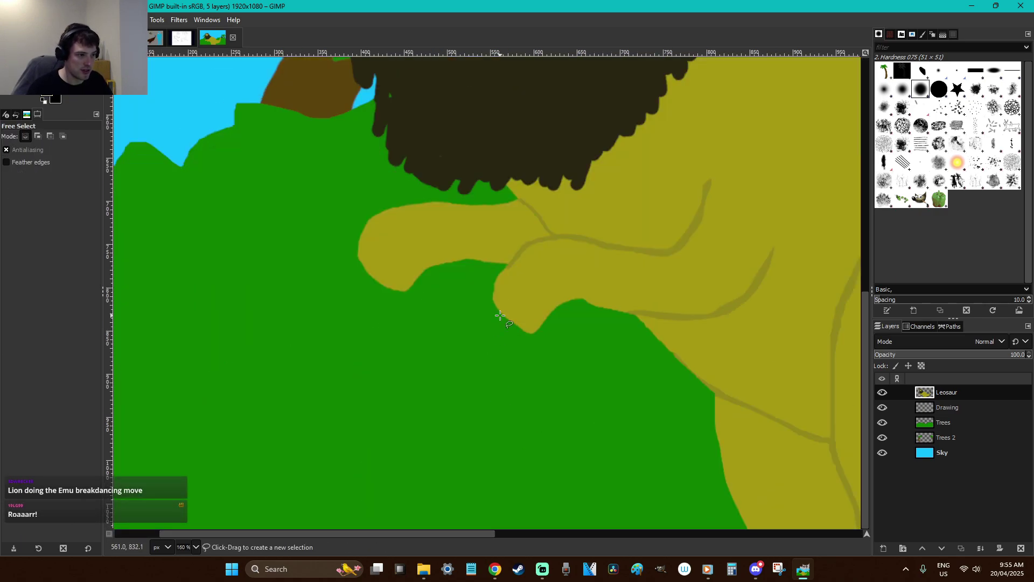
mouse_move(496, 291)
left_mouse_down()
mouse_move(472, 320)
mouse_move(477, 346)
left_mouse_up()
left_click_drag(502, 295, 496, 292)
key("Return")
key("shift+b")
left_click(489, 305)
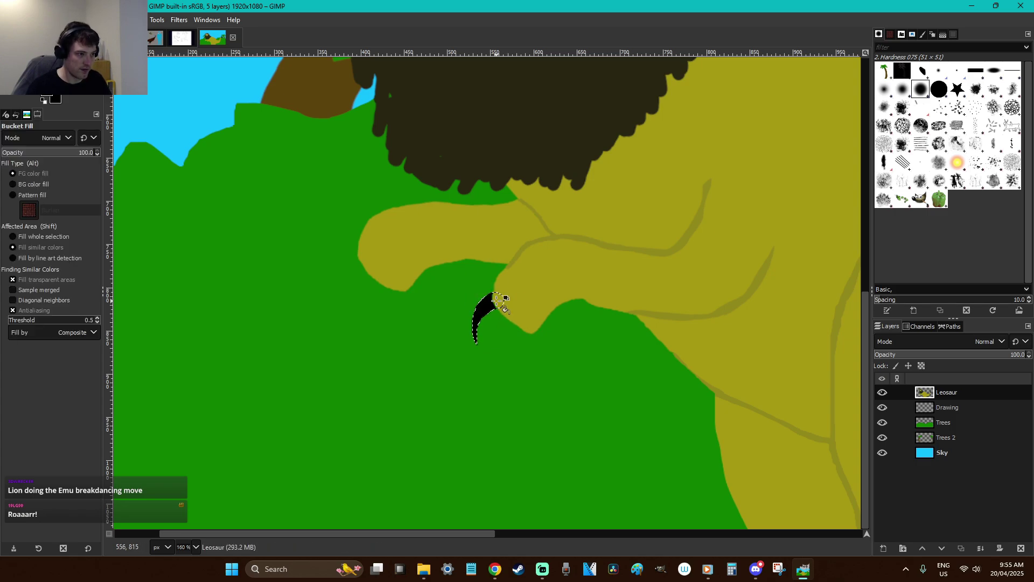
key("ctrl+c")
Try pasting two more claws side by side along the near front paw and rotating a copy
key("r")
key("ctrl+v")
left_click_drag(463, 315, 583, 369)
left_click(547, 348)
key("ctrl+v")
key("shift+r")
key("Return")
key("r")
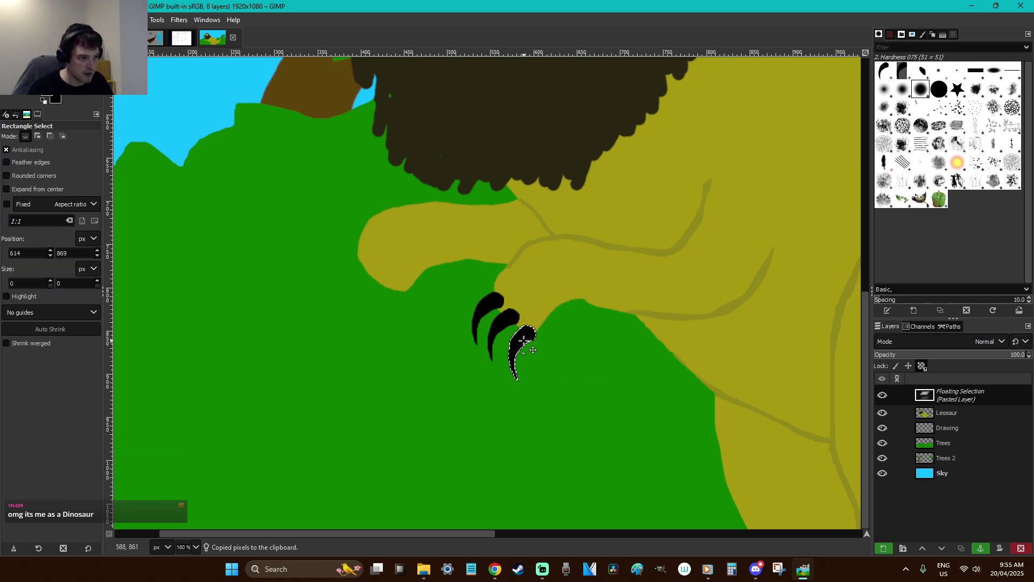
Undo the pasted claws and the original claw on the near front paw
key("ctrl+z")
key("ctrl+z")
key("ctrl+z")
key("ctrl+z")
key("ctrl+z")
key("ctrl+z")
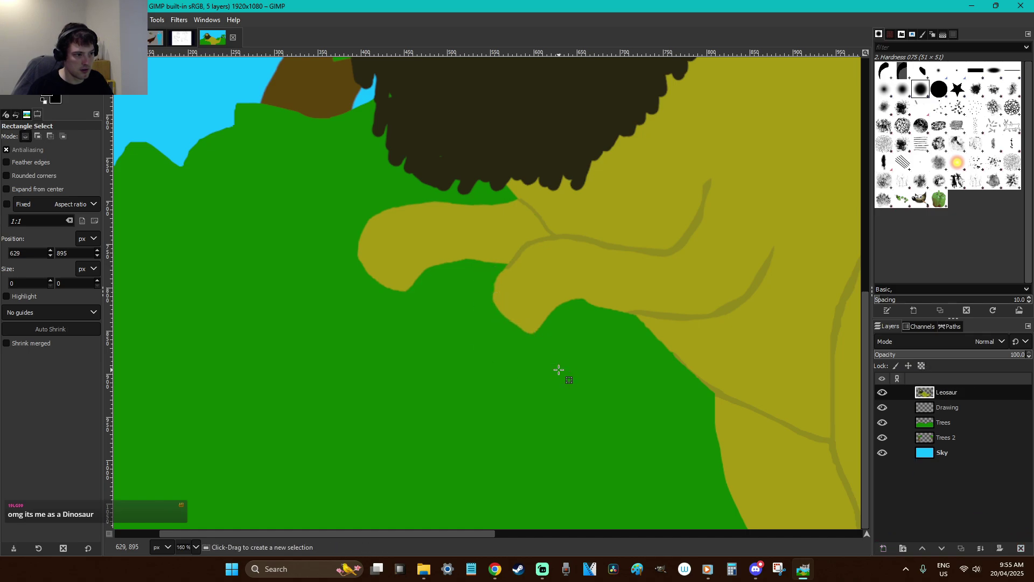
Paste the copied claw beside the near front paw and scale it down to 31 × 51 px
key("ctrl+v")
key("shift+s")
left_click(523, 368)
left_click_drag(512, 340, 515, 342)
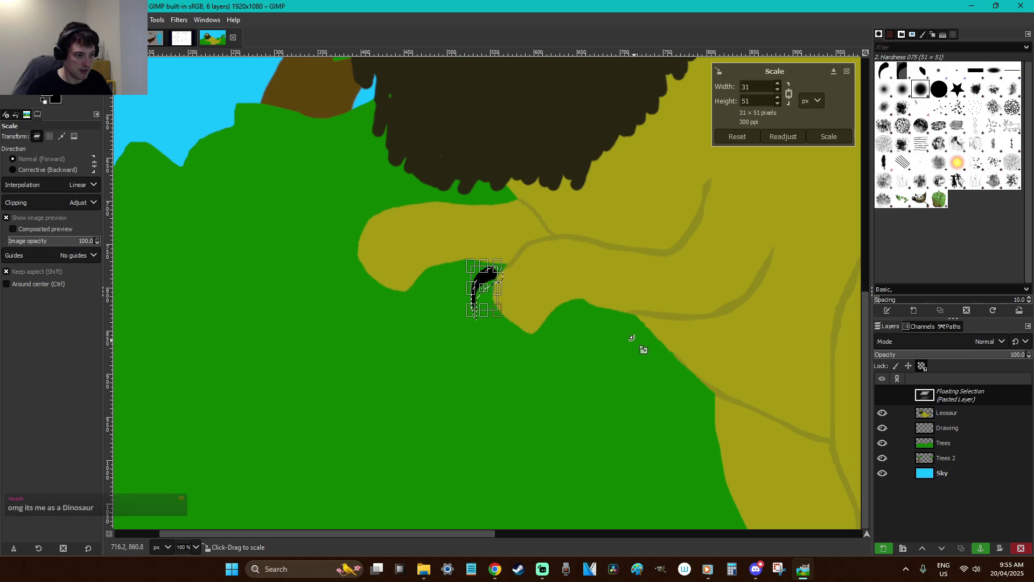
key("Return")
Rotate the pasted claw by 21.24° and anchor it at the upper edge of the near front paw's tip
key("shift+r")
left_click_drag(536, 341, 522, 381)
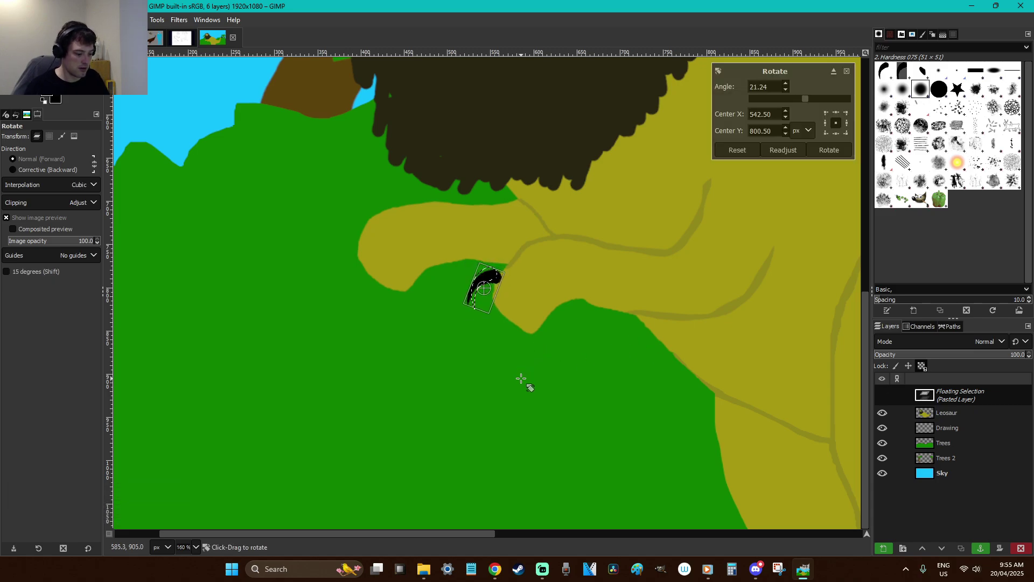
key("Return")
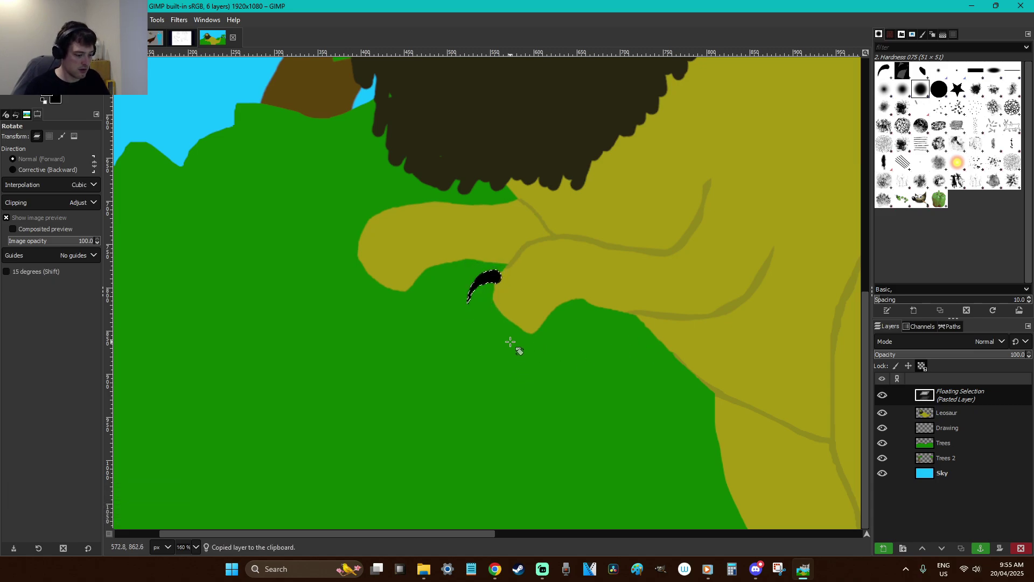
key("r")
key("ctrl+h")
Undo the mistaken whole-layer paste and paste a fresh copy of the rotated claw beside the near front paw
key("ctrl+c")
key("ctrl+v")
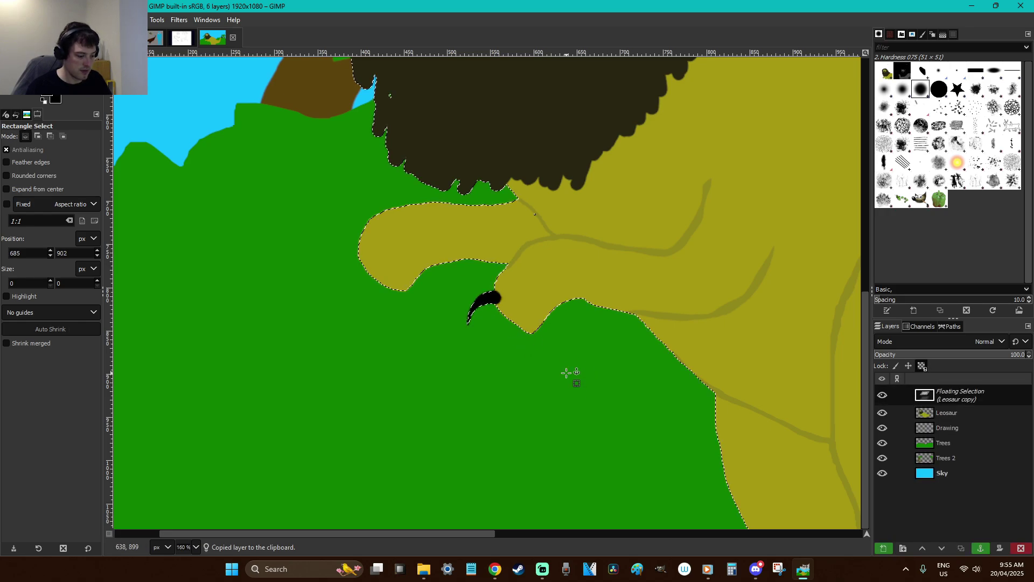
key("ctrl+z")
key("ctrl+shift+z")
key("ctrl+z")
key("ctrl+v")
key("ctrl+c")
key("ctrl+v")
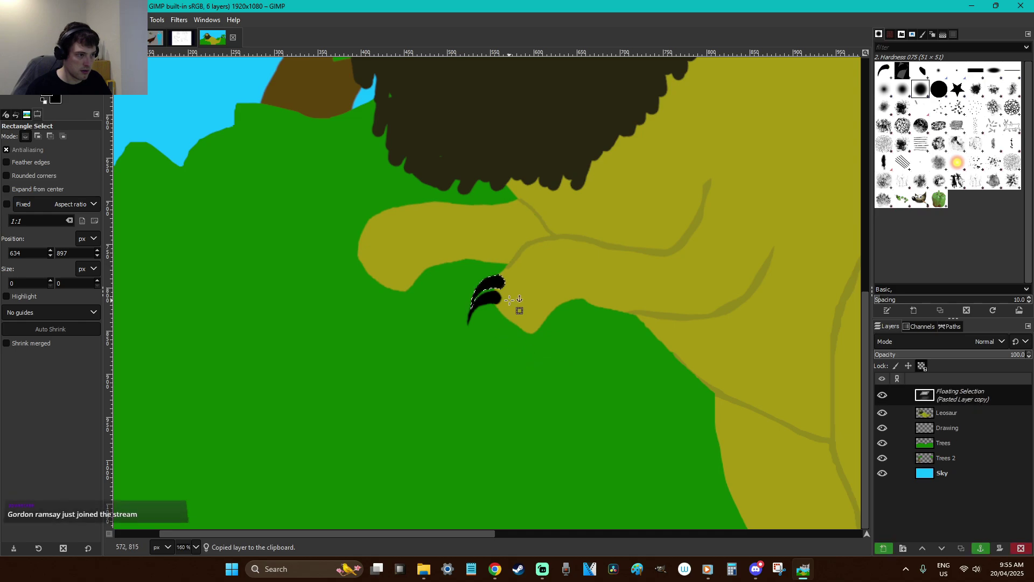
Rotate the pasted claw slightly and anchor it as the middle claw of the near front paw
key("shift+r")
left_click_drag(581, 345, 592, 334)
key("Return")
key("r")
left_click_drag(508, 326, 511, 329)
left_click(525, 344)
Paste another claw, rotate it and anchor it as the lowest claw of the near front paw
key("ctrl+v")
key("shift+r")
left_click_drag(570, 362, 583, 339)
key("Return")
key("r")
left_click_drag(494, 287, 519, 334)
left_click(554, 358)
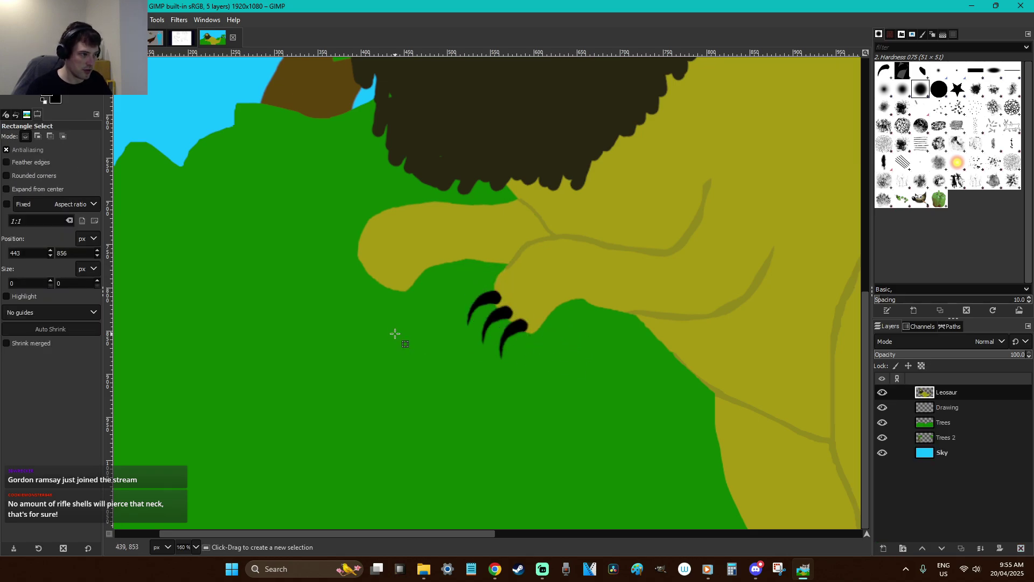
Paste and rotate a claw copy, then anchor it as the first claw on the far front paw's outer tip
key("ctrl+v")
key("shift+r")
left_click_drag(564, 353, 572, 323)
key("Return")
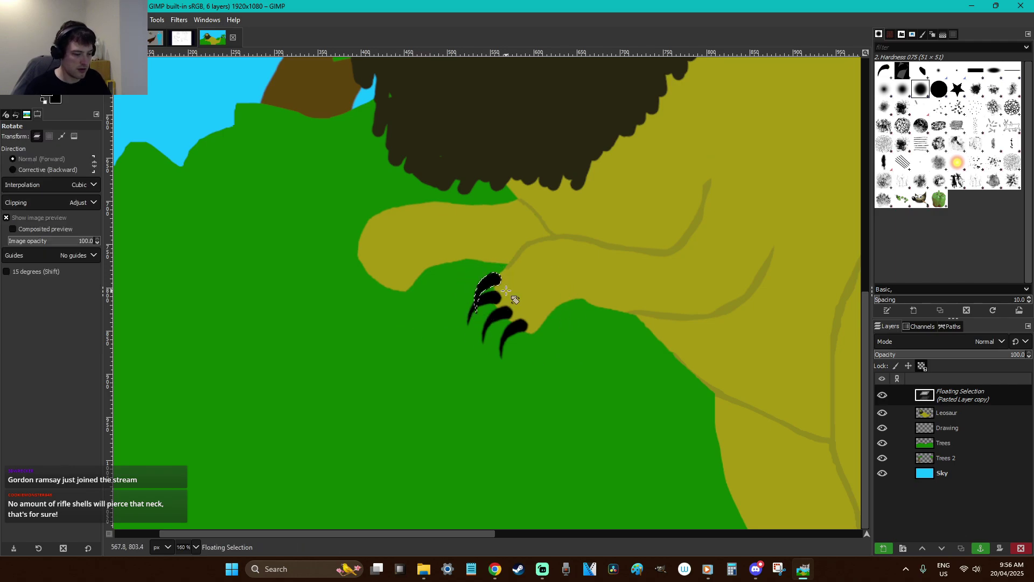
key("r")
left_click_drag(491, 280, 361, 262)
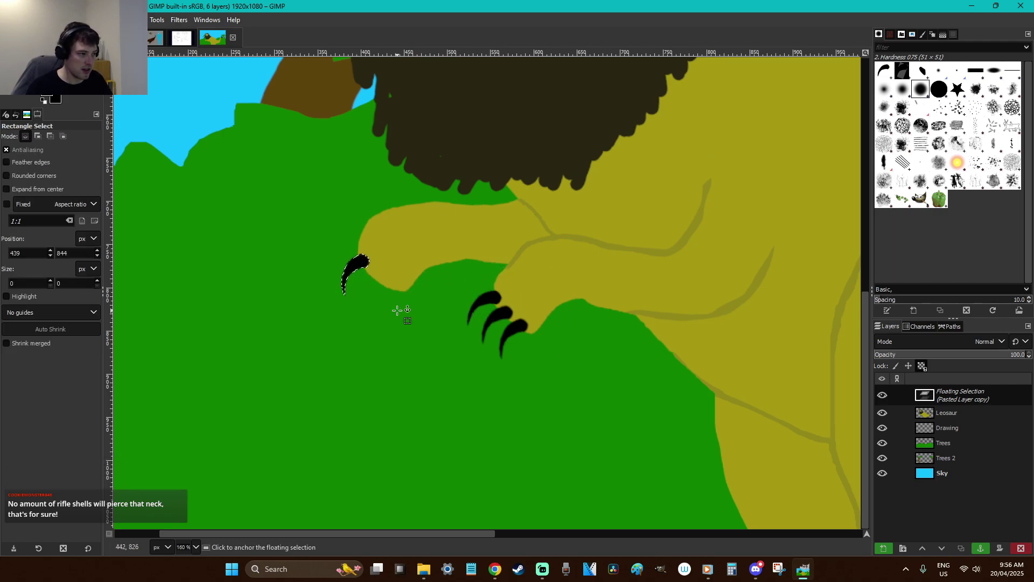
key("ctrl+h")
Paste and rotate a second claw and anchor it at the middle of the far front paw's tip
key("ctrl+v")
key("shift+r")
left_click_drag(554, 316, 382, 291)
key("Return")
key("r")
key("ctrl+h")
Paste and rotate a third claw and anchor it at the lower end of the far front paw's tip
key("ctrl+v")
key("shift+r")
left_click_drag(547, 311, 398, 291)
key("Return")
key("r")
key("shift+r")
key("Return")
key("r")
left_click(411, 302)
Sample the paw's olive and paint over the claws' rounded bases so the far front paw covers them, undoing a stray stroke
scroll(430, 314, "up", 6)
key("o")
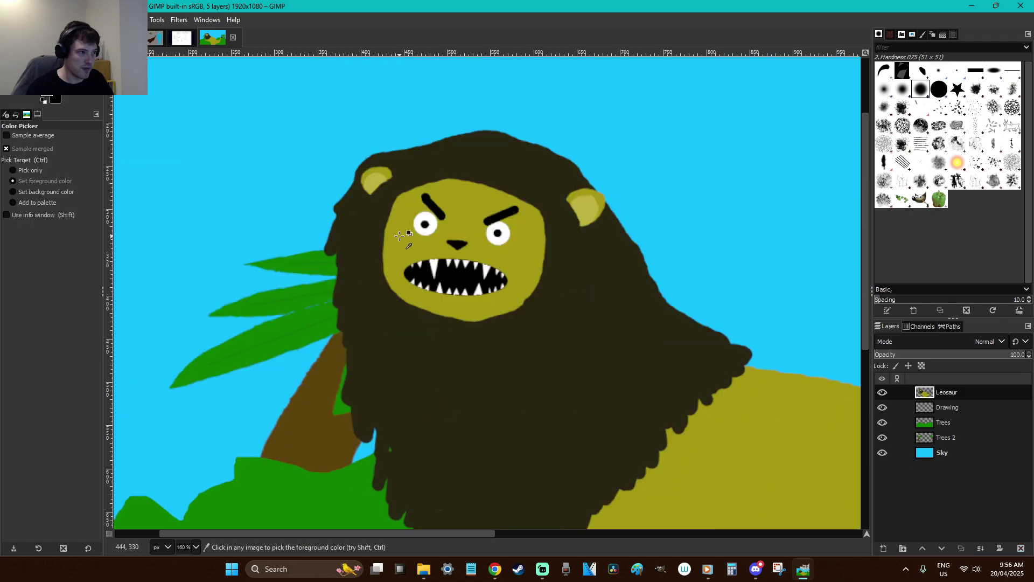
scroll(411, 388, "down", 6)
key("p")
key("z")
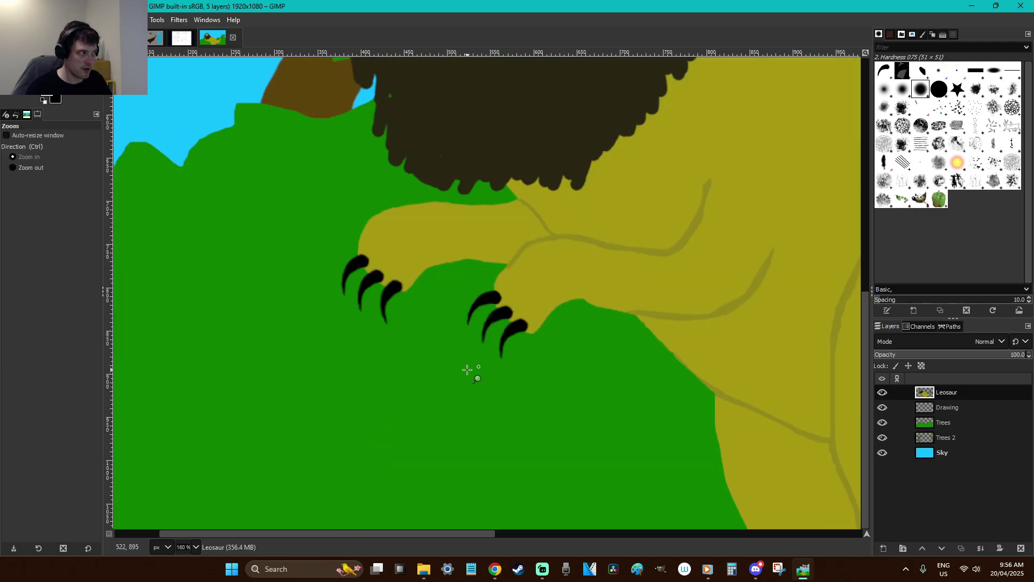
left_click_drag(464, 369, 368, 203)
key("o")
left_click(529, 261)
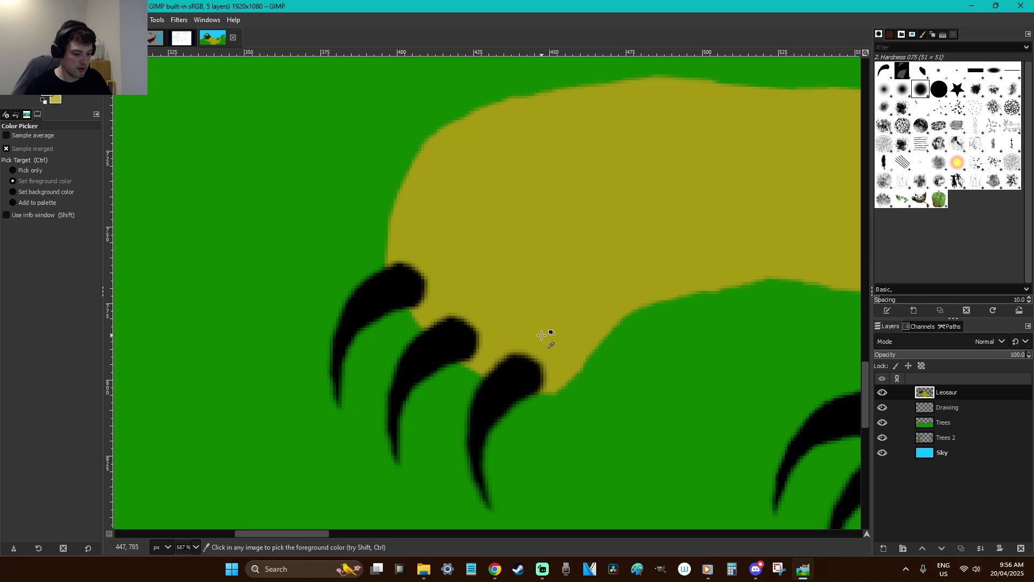
key("p")
mouse_move(549, 369)
left_mouse_down()
mouse_move(481, 343)
mouse_move(546, 378)
mouse_move(525, 379)
mouse_move(460, 345)
mouse_move(403, 275)
mouse_move(410, 246)
mouse_move(463, 329)
mouse_move(520, 352)
mouse_move(545, 349)
mouse_move(401, 274)
mouse_move(423, 259)
mouse_move(539, 380)
mouse_move(471, 357)
mouse_move(414, 302)
mouse_move(406, 259)
mouse_move(468, 338)
mouse_move(528, 359)
mouse_move(444, 311)
mouse_move(539, 333)
left_mouse_up()
key("ctrl+z")
Paint one large palm pad and three small toe pads in light olive on the far front paw
left_click_drag(470, 307, 473, 303)
left_click_drag(437, 248, 435, 243)
mouse_move(564, 271)
left_mouse_down()
mouse_move(503, 233)
mouse_move(506, 192)
mouse_move(554, 170)
mouse_move(617, 221)
mouse_move(568, 275)
mouse_move(531, 191)
mouse_move(520, 224)
mouse_move(555, 260)
mouse_move(599, 250)
mouse_move(581, 218)
left_mouse_up()
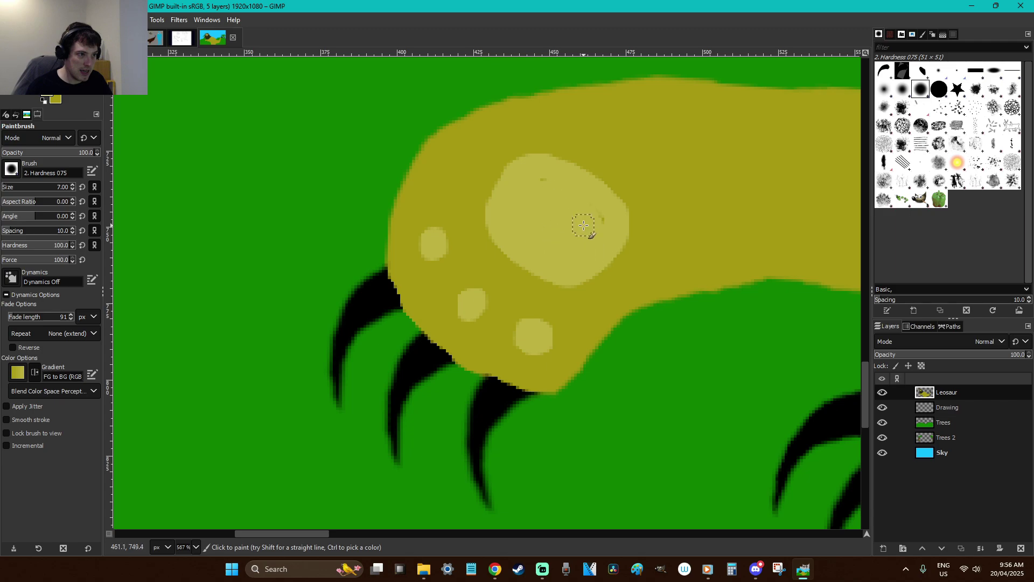
left_click_drag(469, 300, 468, 307)
left_click(541, 352)
left_click(434, 241)
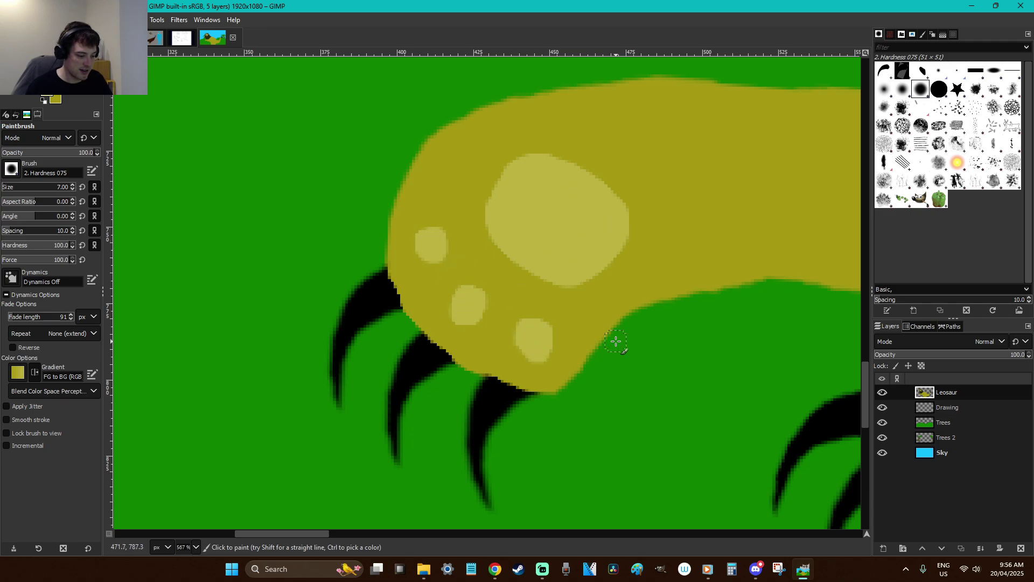
key("r")
scroll(615, 340, "down", 7)
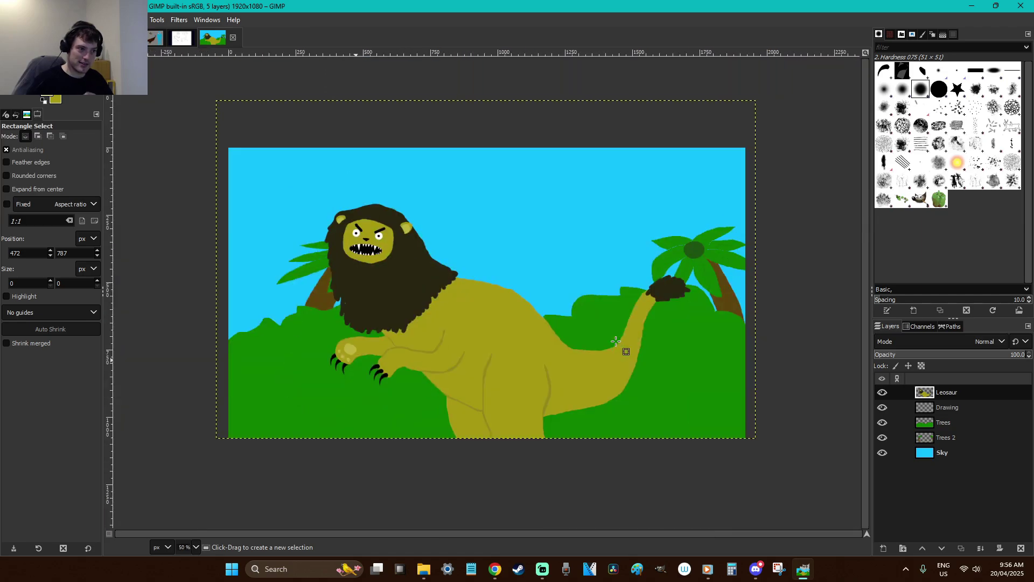
key("ctrl+s")
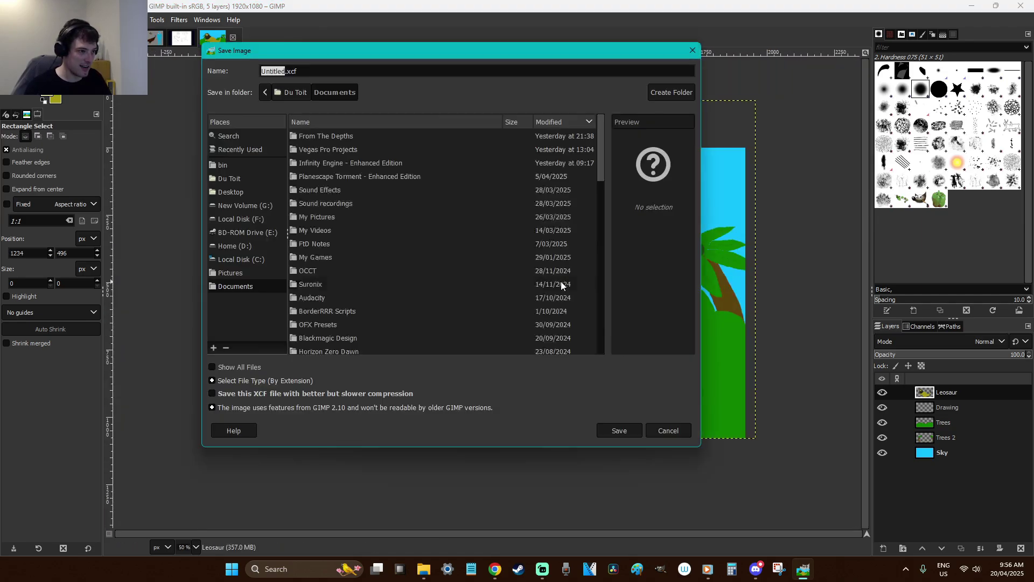
left_click(676, 431)
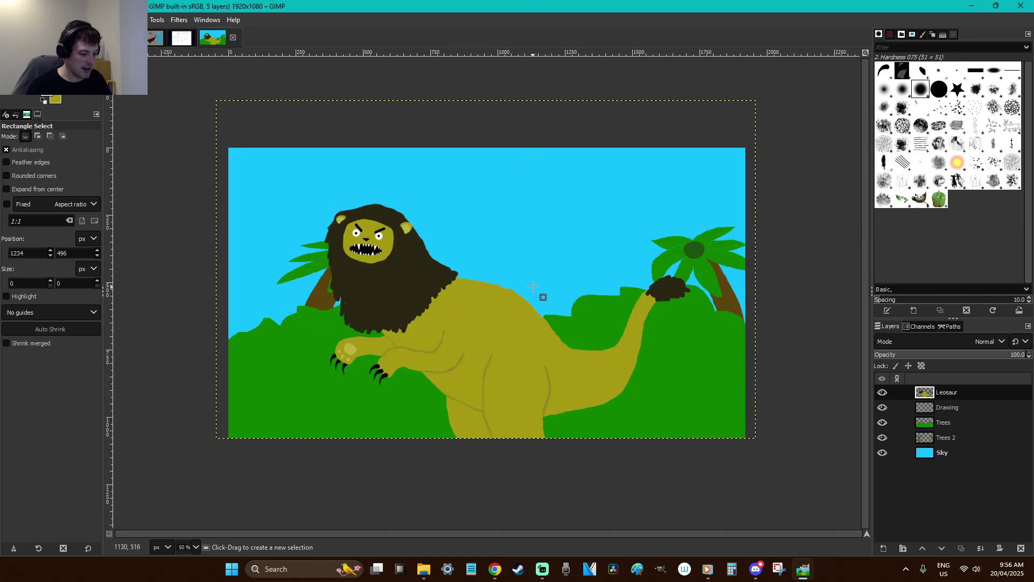
key("ctrl+s")
left_click(666, 429)
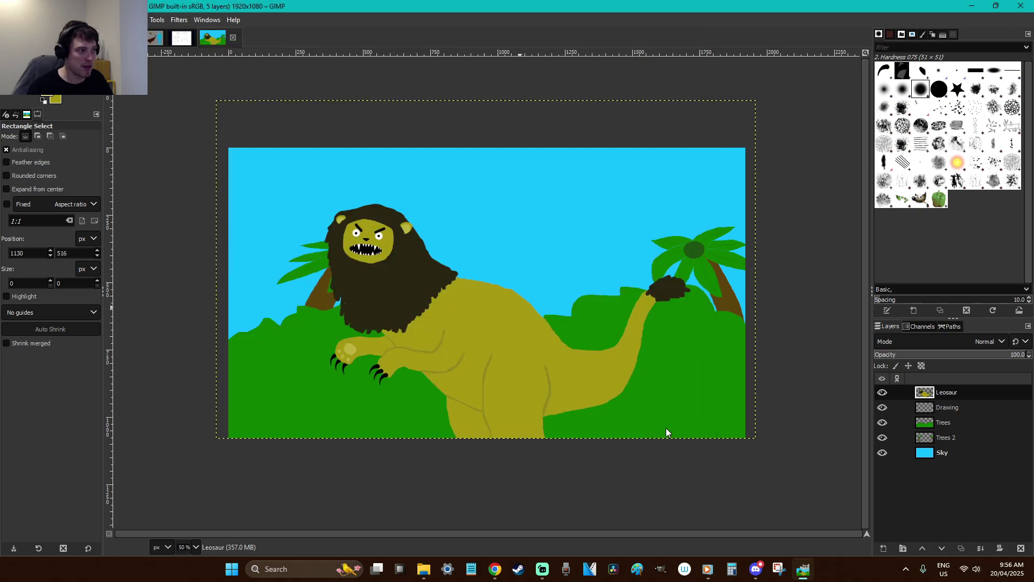
Save the image as "Leosaur Ready For Africa.xcf" in the GIMP Work folder inside Pictures
key("ctrl+s")
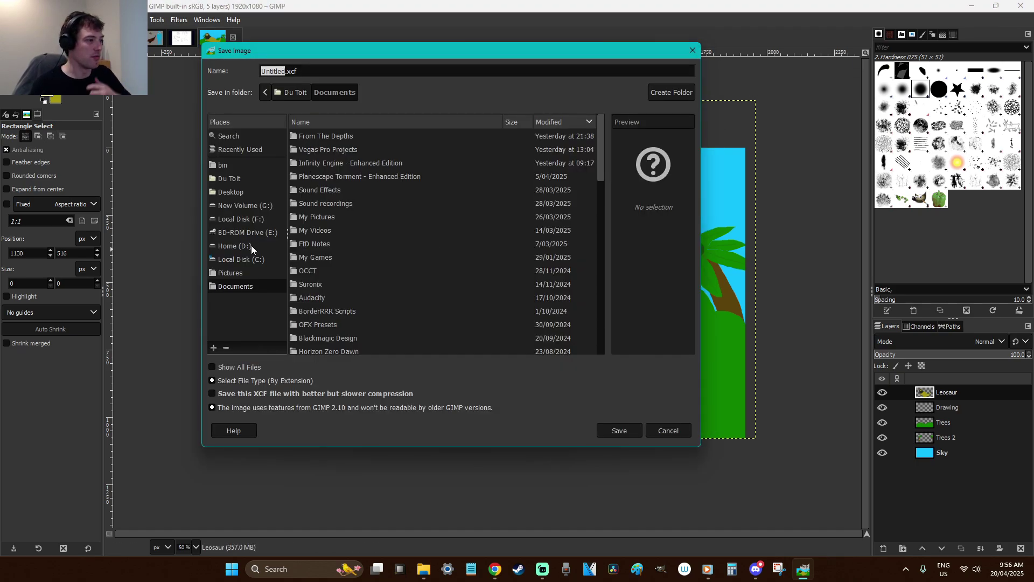
left_click(234, 273)
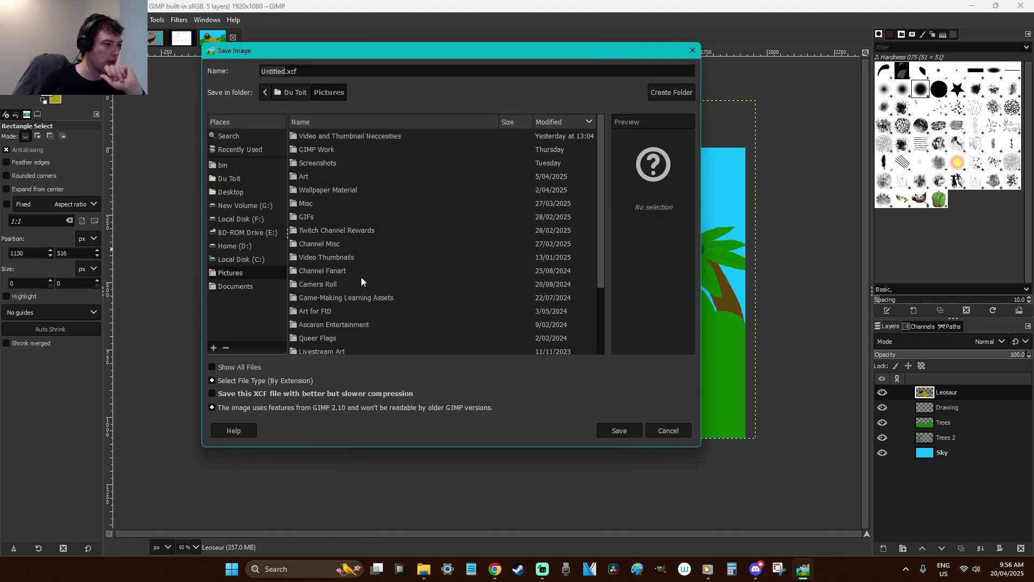
double_click(331, 147)
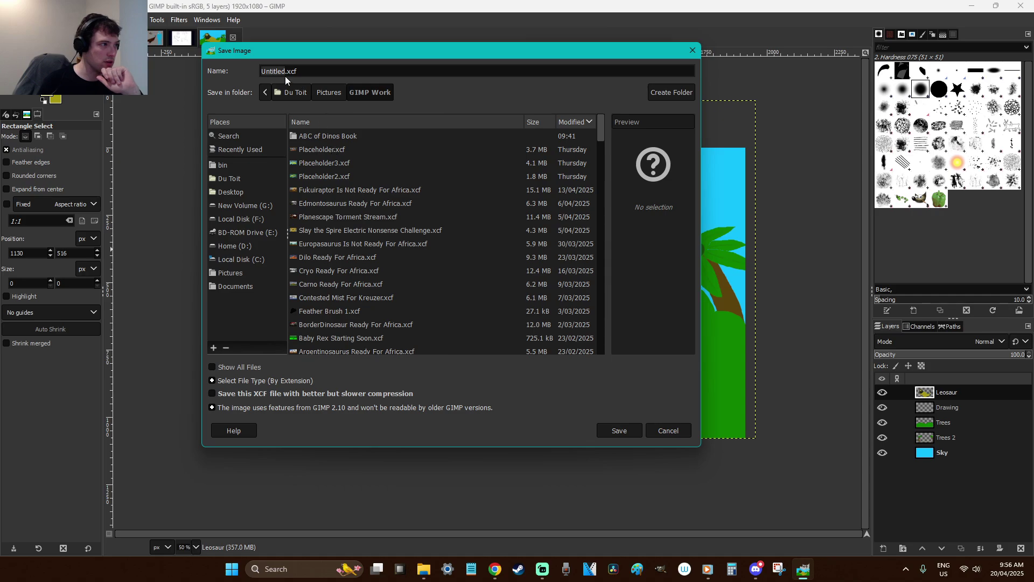
type("Leosaur Ready For Africa")
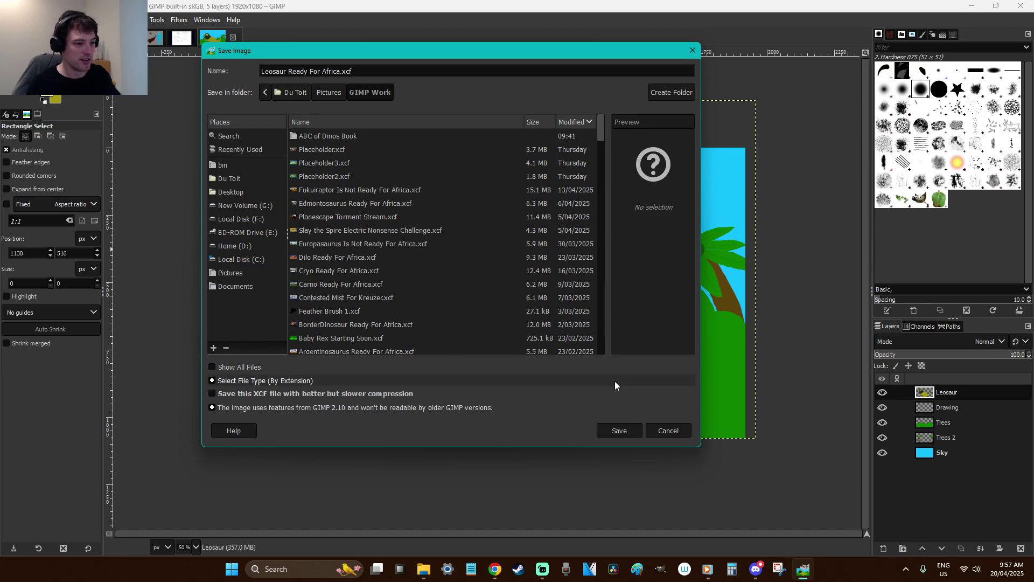
left_click(627, 428)
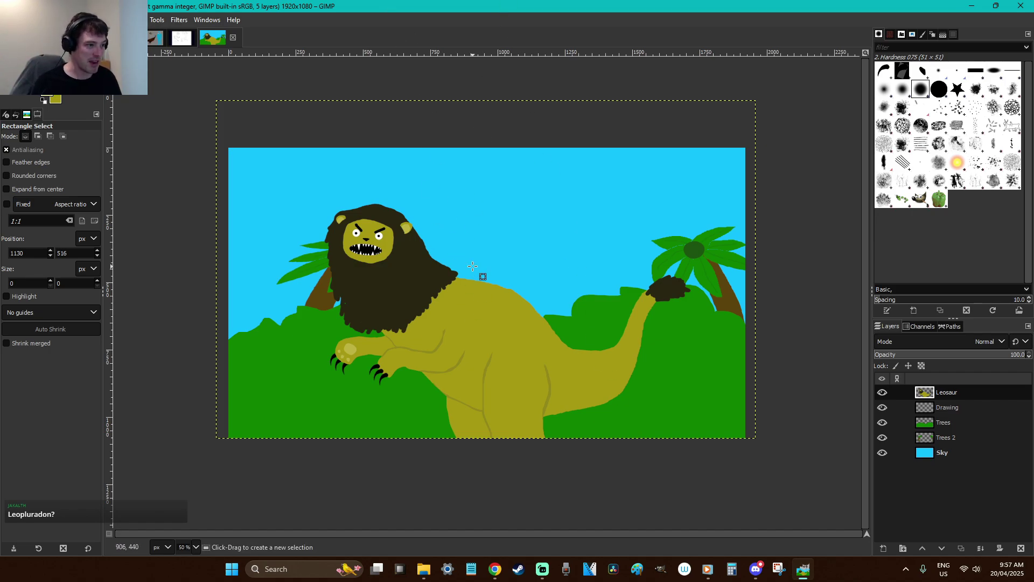
key("ctrl+s")
Select the creature's head and upper mane with a freehand outline using Free Select
key("z")
left_click_drag(485, 335, 220, 116)
key("f")
mouse_move(478, 387)
left_mouse_down()
mouse_move(399, 332)
mouse_move(416, 214)
mouse_move(613, 191)
mouse_move(614, 315)
mouse_move(511, 388)
mouse_move(486, 389)
left_mouse_up()
key("Return")
scroll(593, 377, "down", 5)
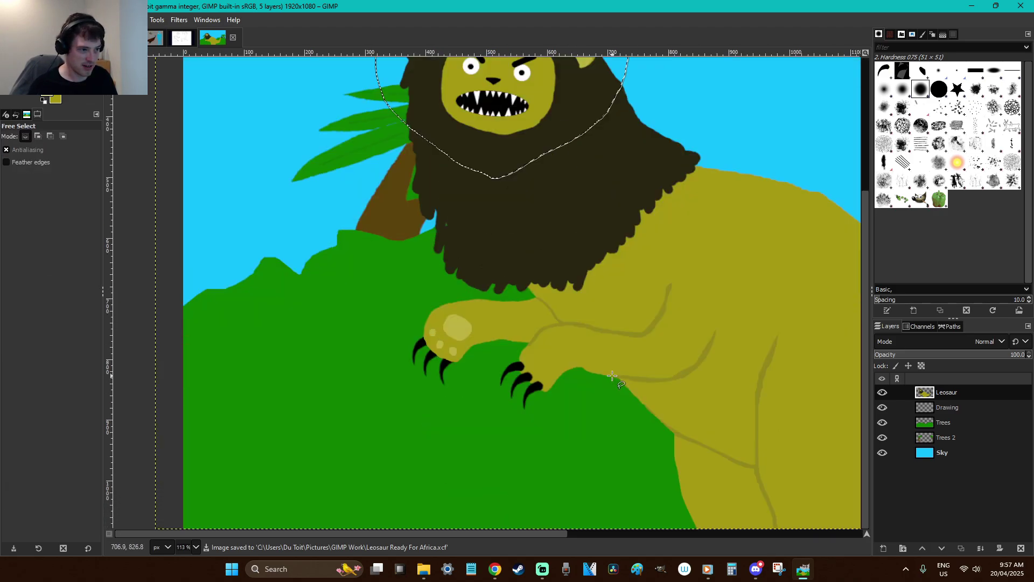
Try to enlarge the selected head and move it up over the mane
scroll(612, 375, "up", 4)
key("shift+s")
left_click(625, 385)
left_click_drag(630, 362, 745, 461)
left_click_drag(515, 276, 486, 249)
key("Return")
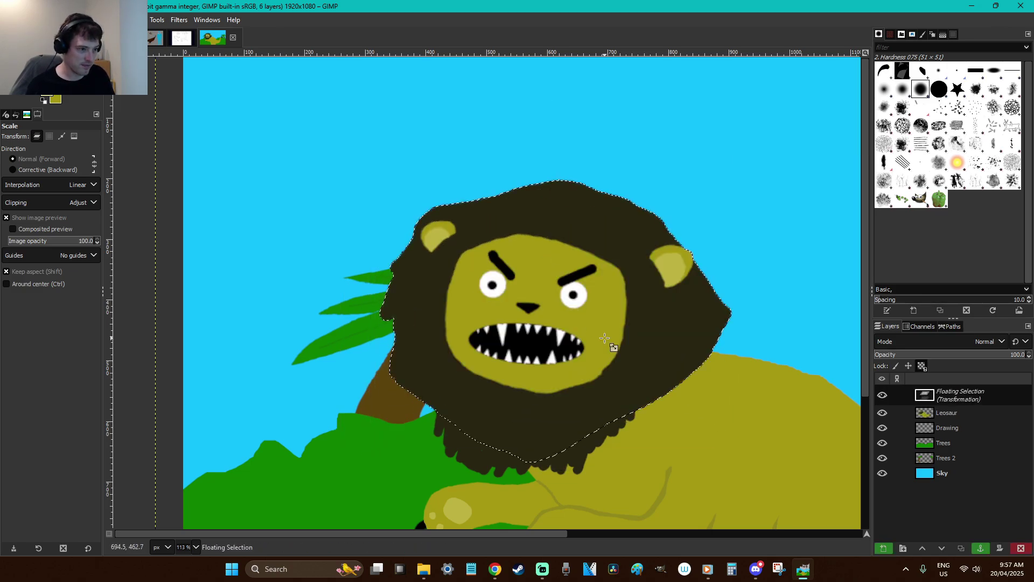
key("r")
left_click_drag(575, 333, 543, 275)
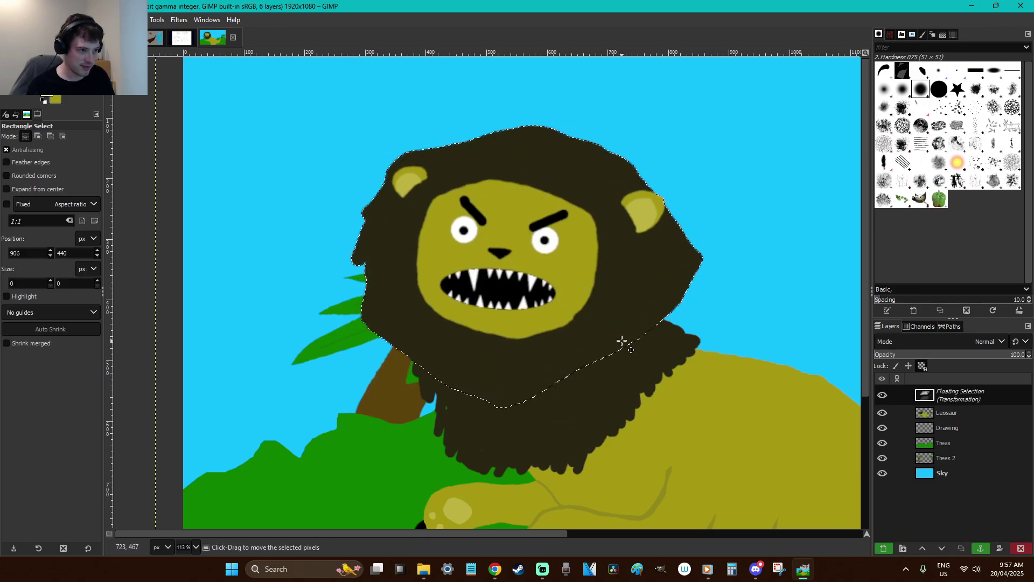
scroll(675, 361, "down", 2)
key("ctrl+z")
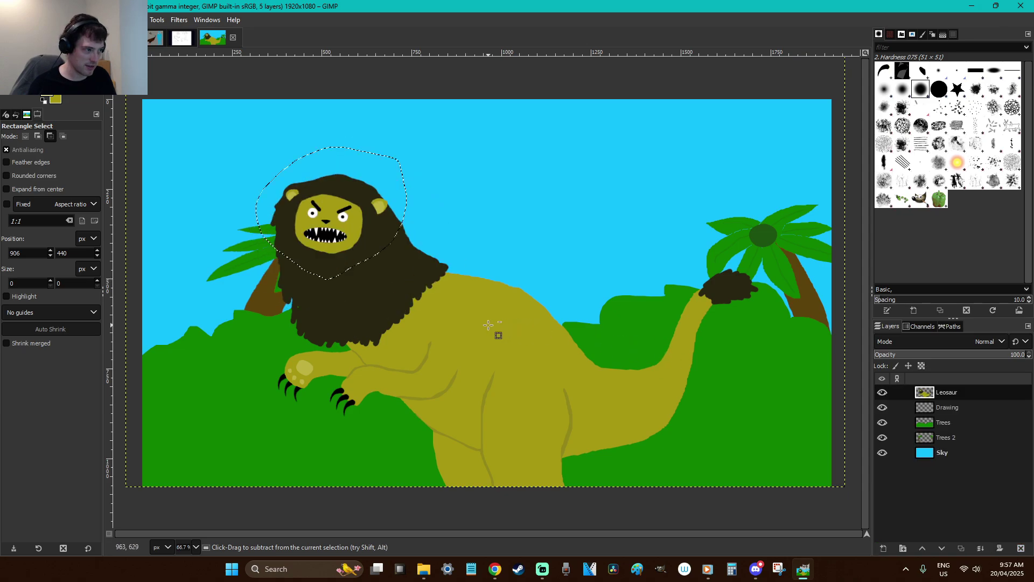
Scale the selected head up to about 513 × 451 px, position it over the mane and anchor it
key("shift+s")
left_click(438, 303)
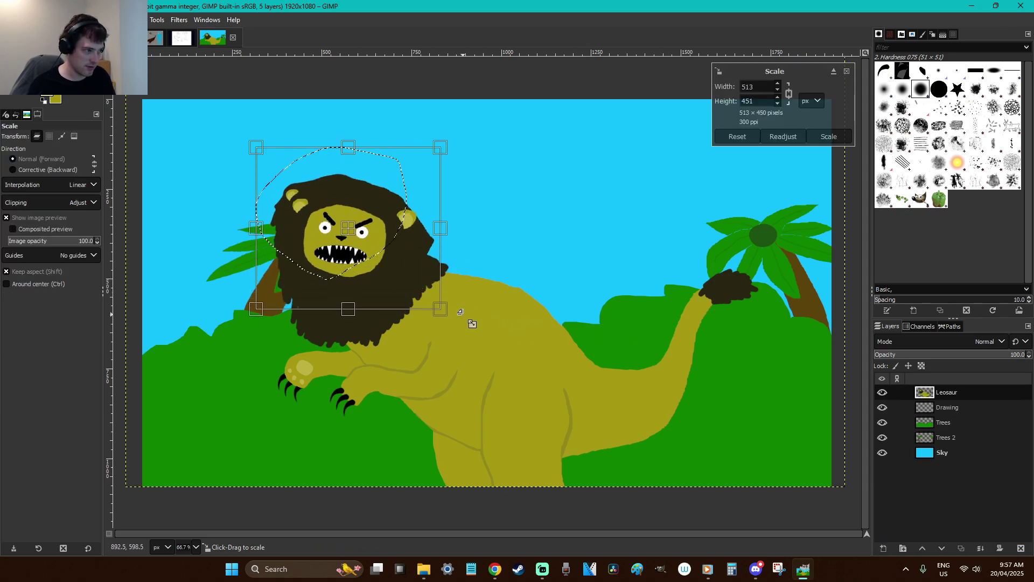
key("Return")
key("r")
left_click_drag(405, 263, 400, 267)
left_click(445, 239)
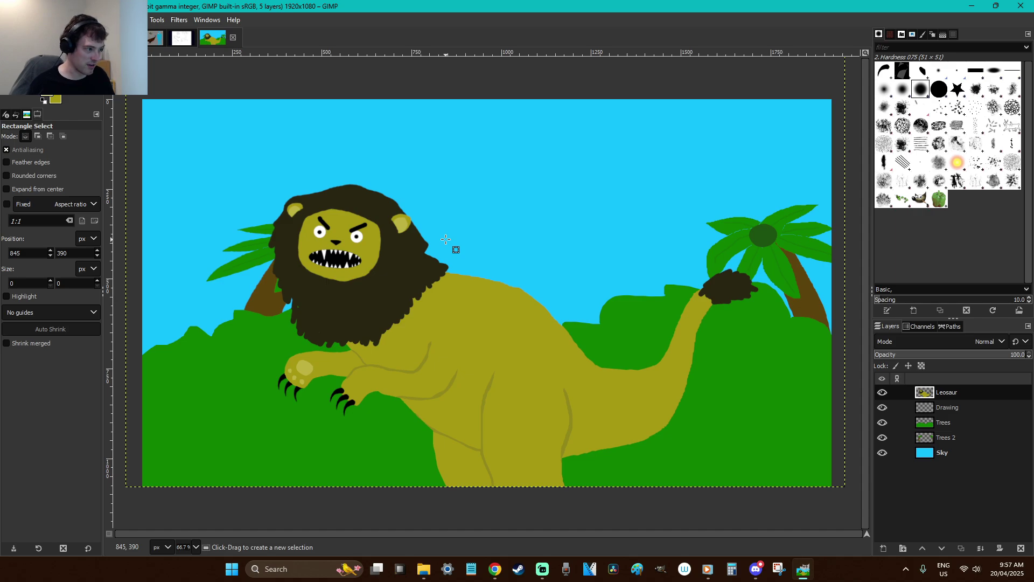
Paint furry tufts in the mane's dark brown along its back edge behind the ear with a size 10 brush
key("z")
left_click_drag(535, 354, 275, 179)
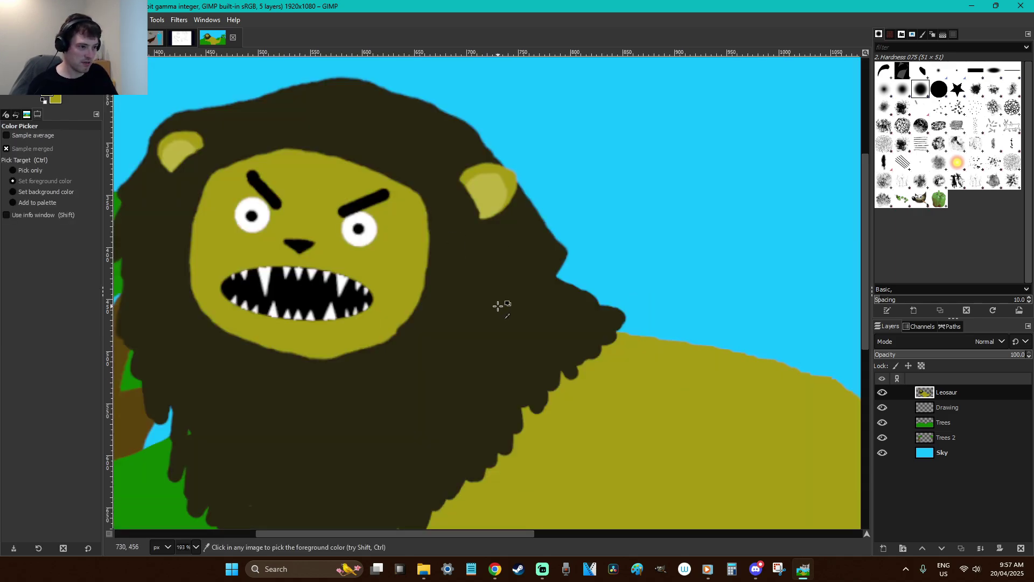
key("p")
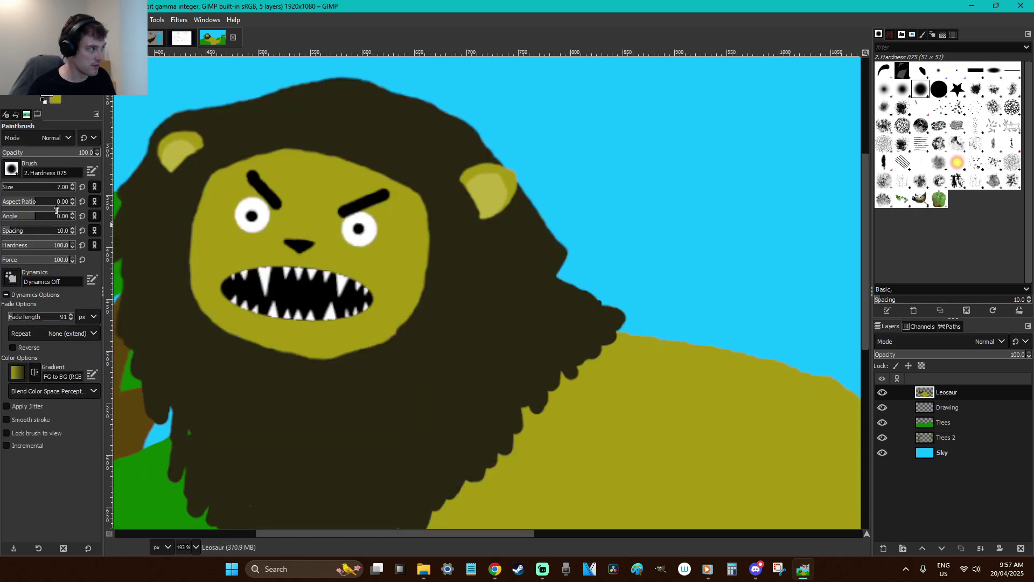
mouse_move(587, 291)
left_mouse_down()
mouse_move(544, 272)
mouse_move(571, 270)
mouse_move(560, 249)
mouse_move(543, 271)
mouse_move(582, 275)
mouse_move(524, 208)
mouse_move(556, 223)
mouse_move(523, 196)
mouse_move(544, 262)
left_mouse_up()
key("ctrl+shift+j")
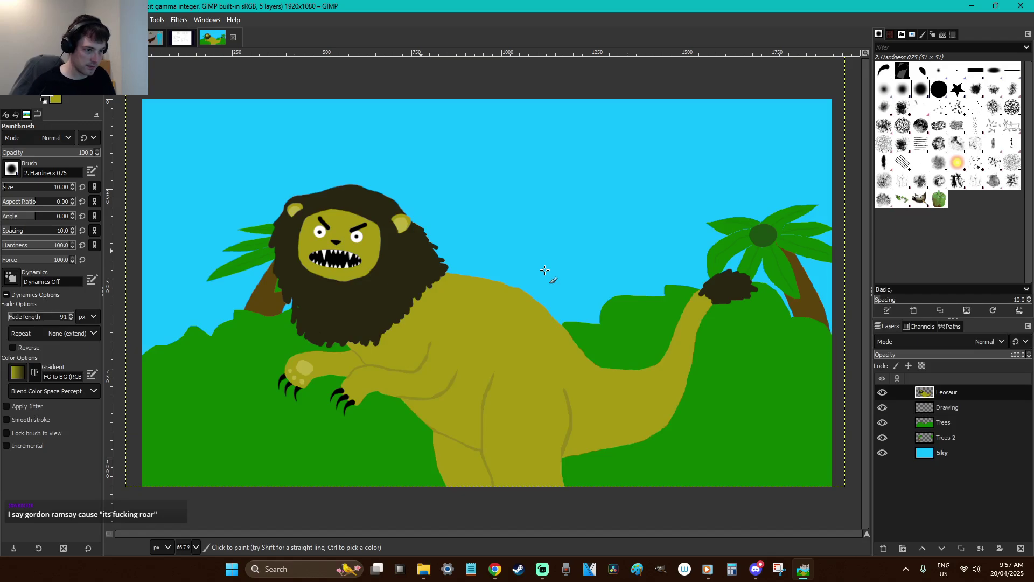
key("r")
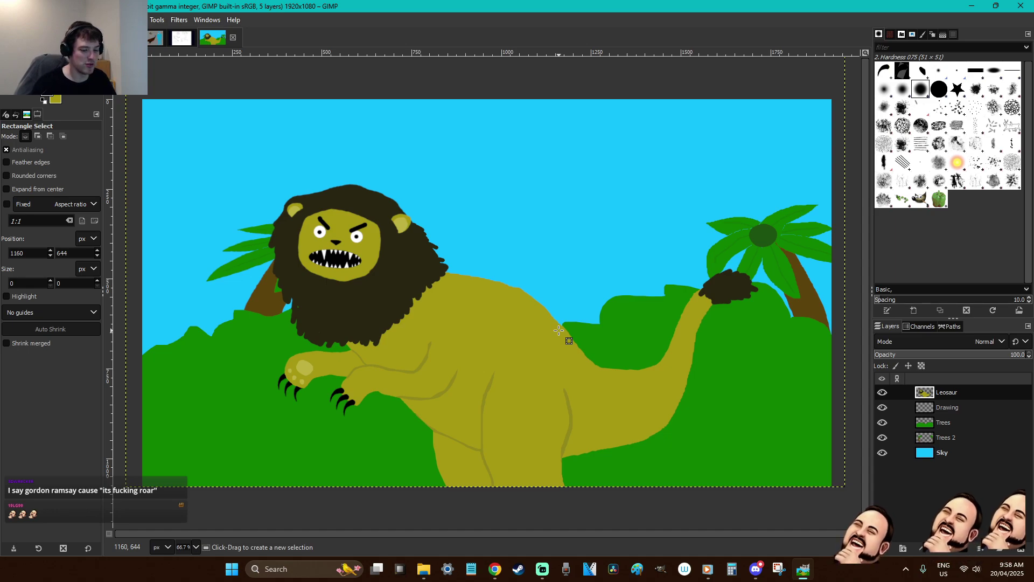
key("1")
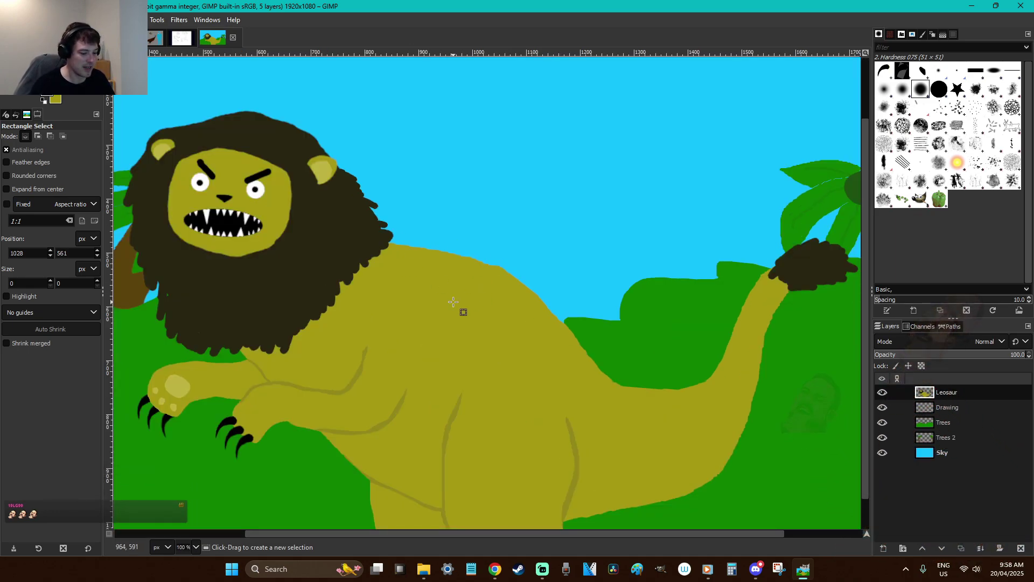
key("f")
left_click_drag(399, 251, 423, 234)
mouse_move(491, 275)
left_mouse_down()
mouse_move(531, 260)
mouse_move(524, 307)
mouse_move(559, 294)
mouse_move(553, 329)
left_mouse_up()
key("Escape")
key("r")
Outline a row of nine spines along the creature's back and tail with Free Select and fill them black
key("f")
left_click_drag(405, 256, 434, 232)
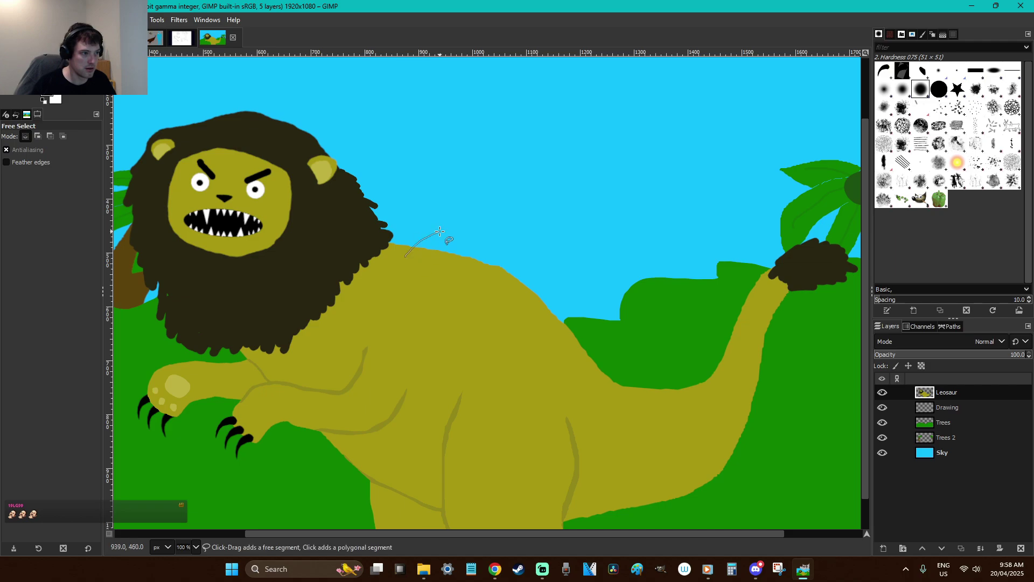
mouse_move(548, 274)
left_mouse_down()
mouse_move(534, 315)
mouse_move(589, 305)
mouse_move(574, 337)
left_mouse_up()
left_click_drag(609, 379, 644, 364)
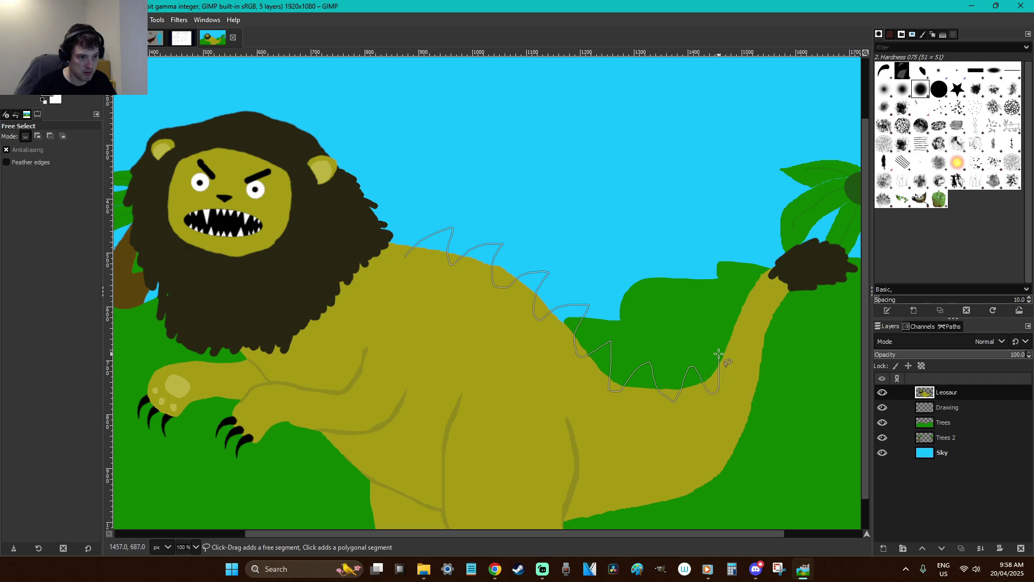
mouse_move(734, 352)
left_mouse_down()
mouse_move(728, 312)
mouse_move(743, 321)
mouse_move(748, 374)
mouse_move(644, 426)
mouse_move(497, 364)
mouse_move(440, 322)
left_mouse_up()
left_click_drag(406, 267, 407, 257)
key("Return")
key("shift+b")
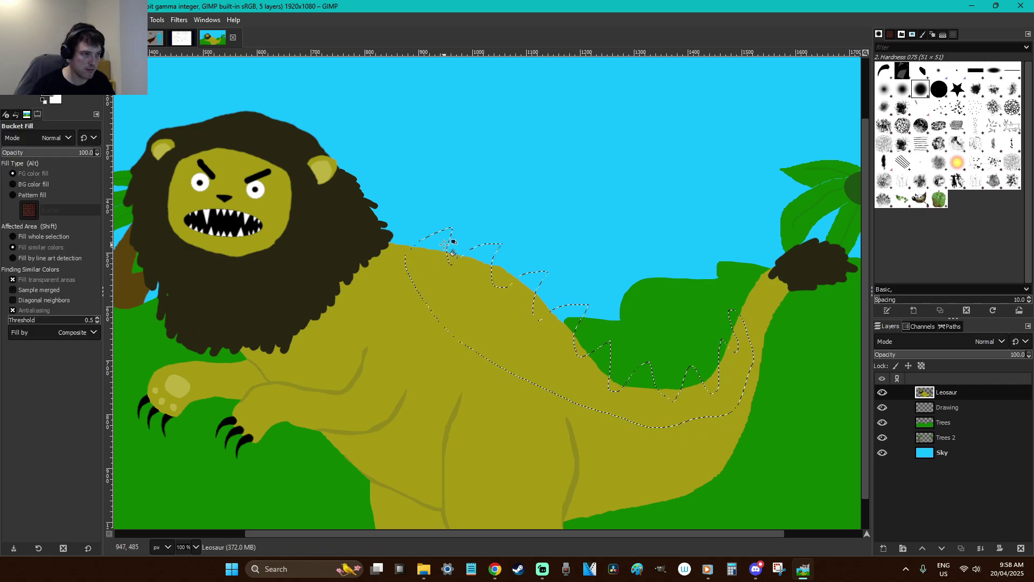
left_click(614, 244)
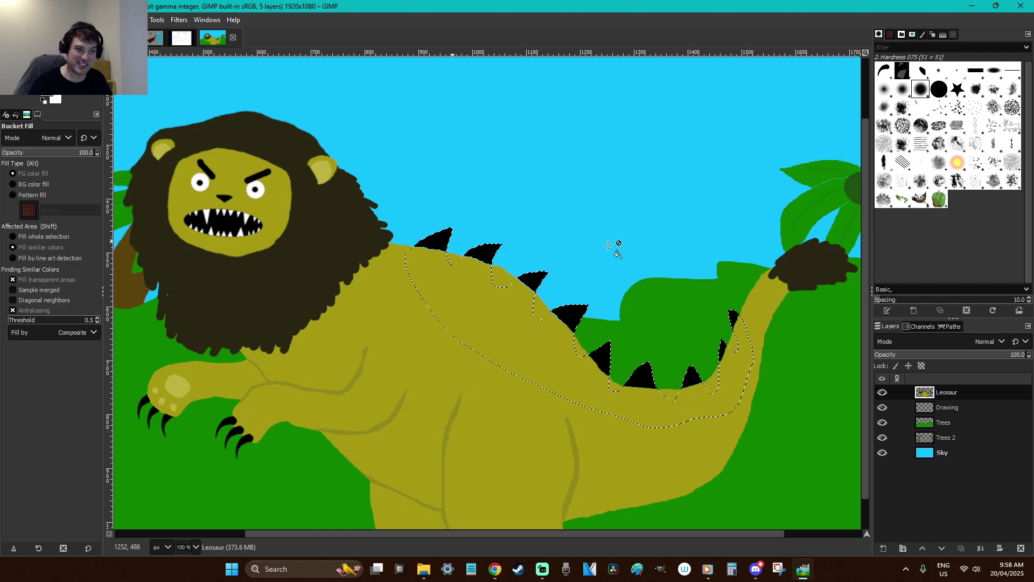
key("r")
left_click(608, 245)
Paint the bases of the tail spines black with a size 10 brush so they meet the body edge
key("z")
left_click_drag(774, 399, 668, 300)
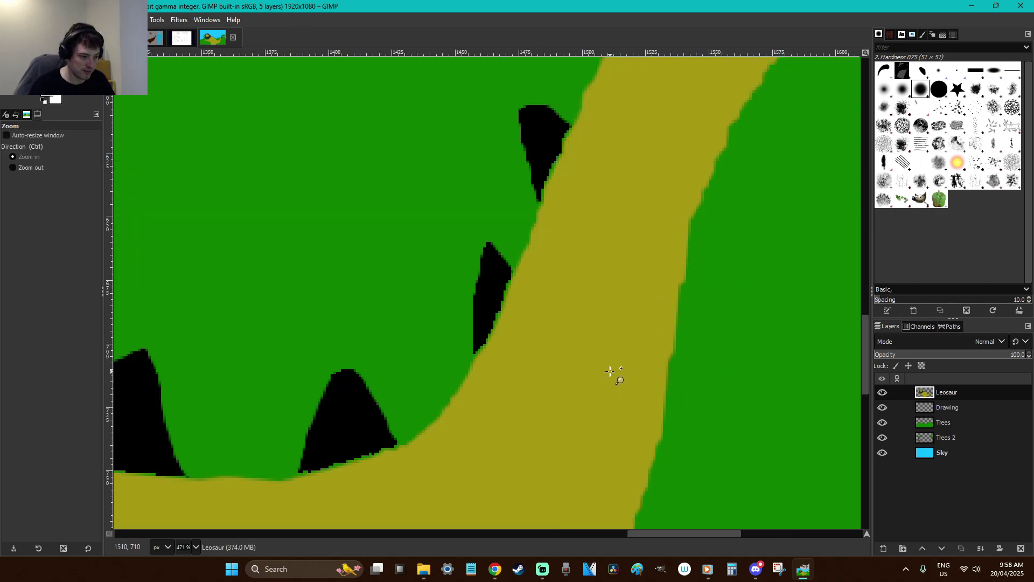
key("p")
left_click_drag(307, 467, 392, 446)
mouse_move(487, 345)
left_mouse_down()
mouse_move(504, 286)
mouse_move(484, 341)
left_mouse_up()
mouse_move(544, 193)
left_mouse_down()
mouse_move(563, 158)
mouse_move(546, 196)
left_mouse_up()
left_click_drag(669, 536, 615, 535)
left_click_drag(503, 467, 385, 458)
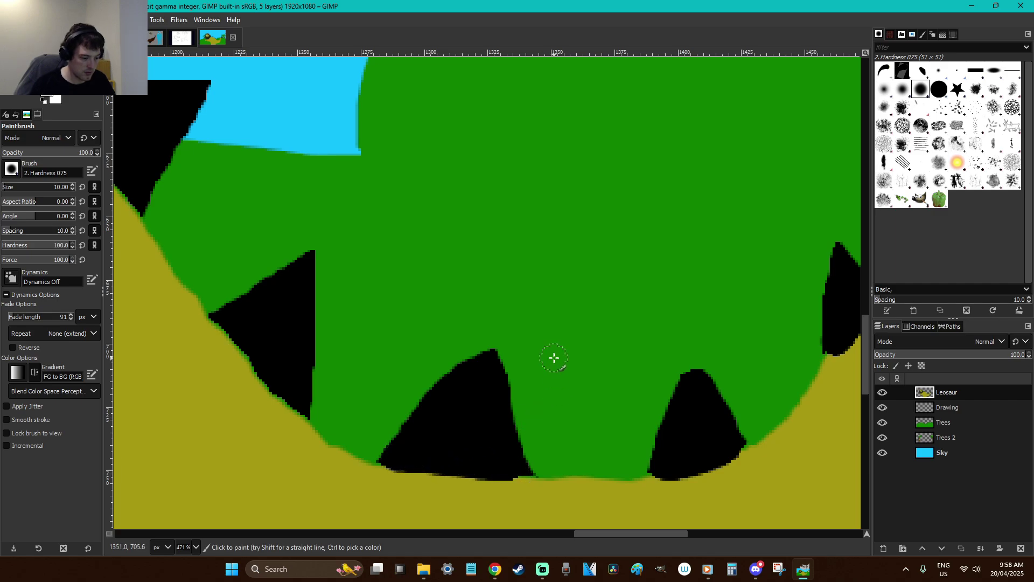
key("r")
Save the image with the finished spines
scroll(554, 358, "down", 6)
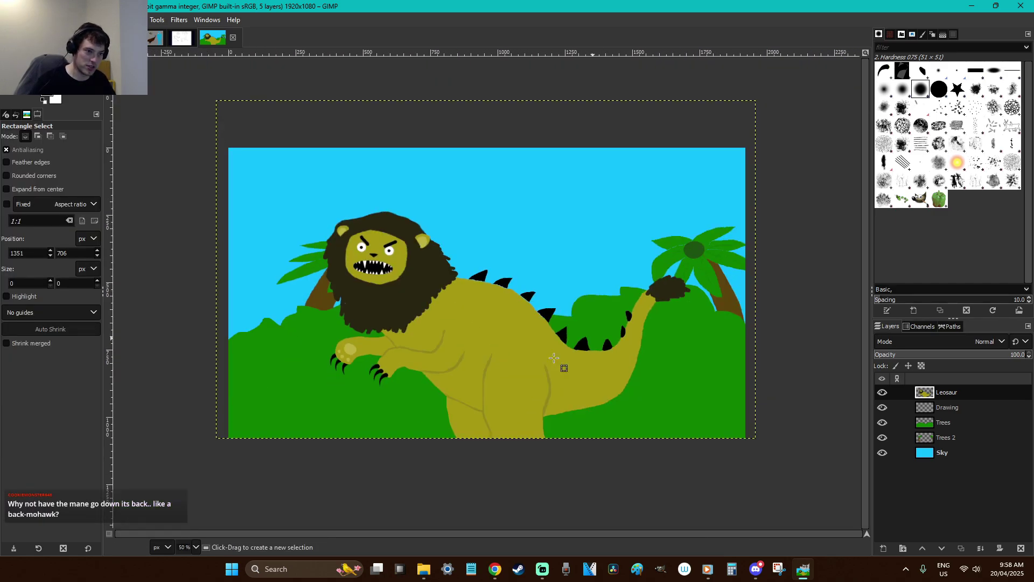
scroll(554, 358, "up", 1)
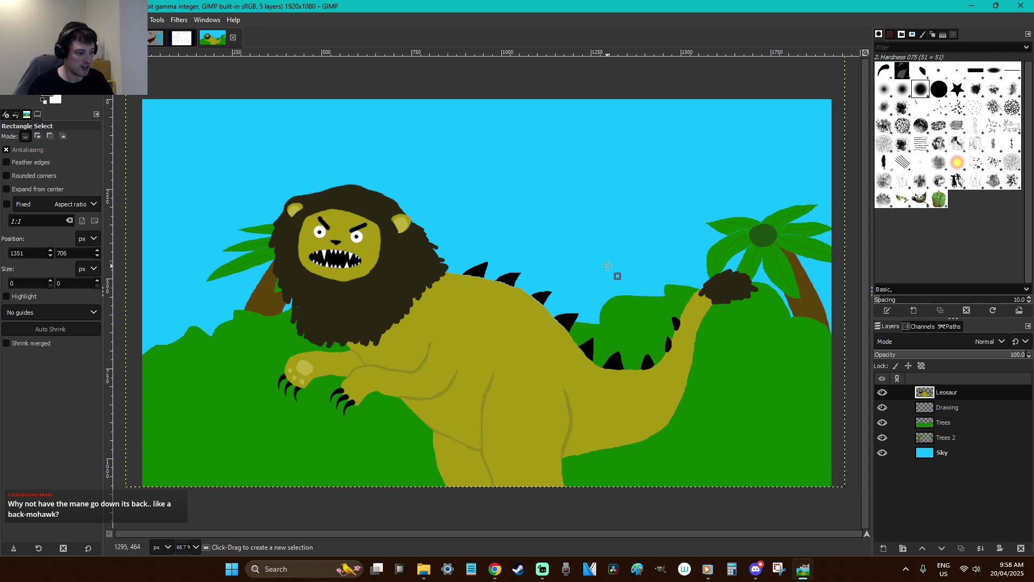
key("ctrl+s")
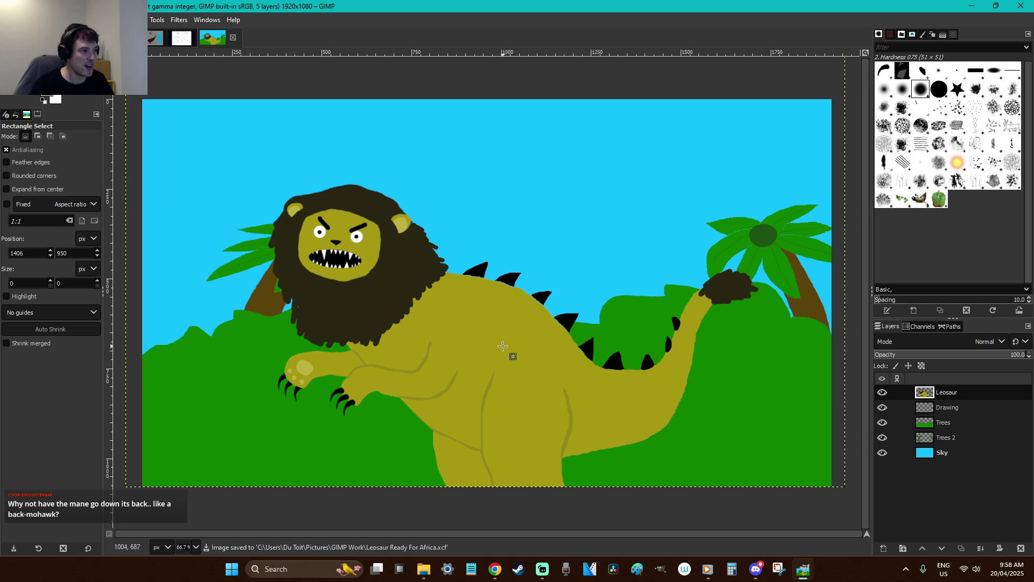
Sample the creature's body yellow and set the foreground color to the lighter shade bdb33d
key("o")
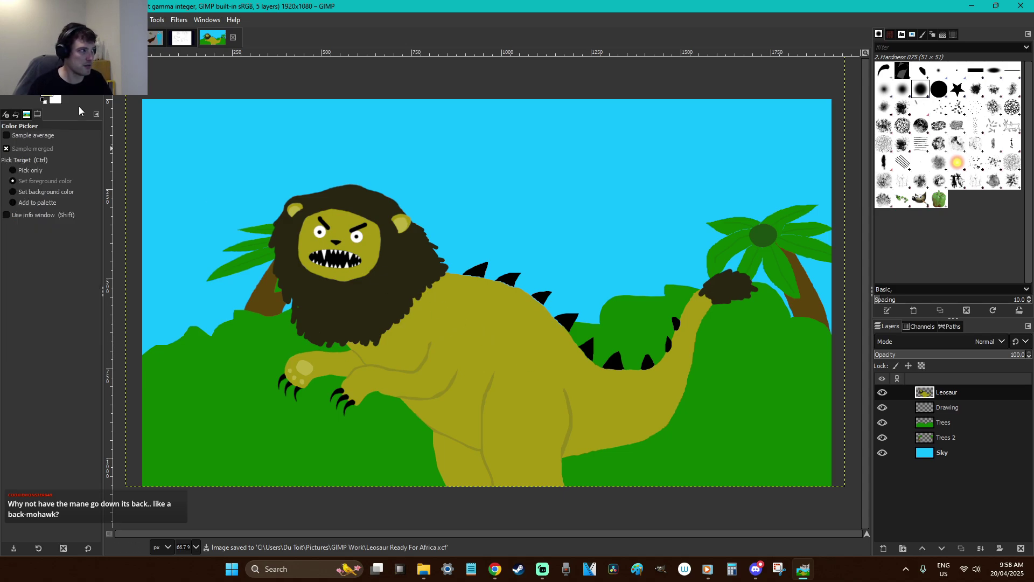
left_click(52, 97)
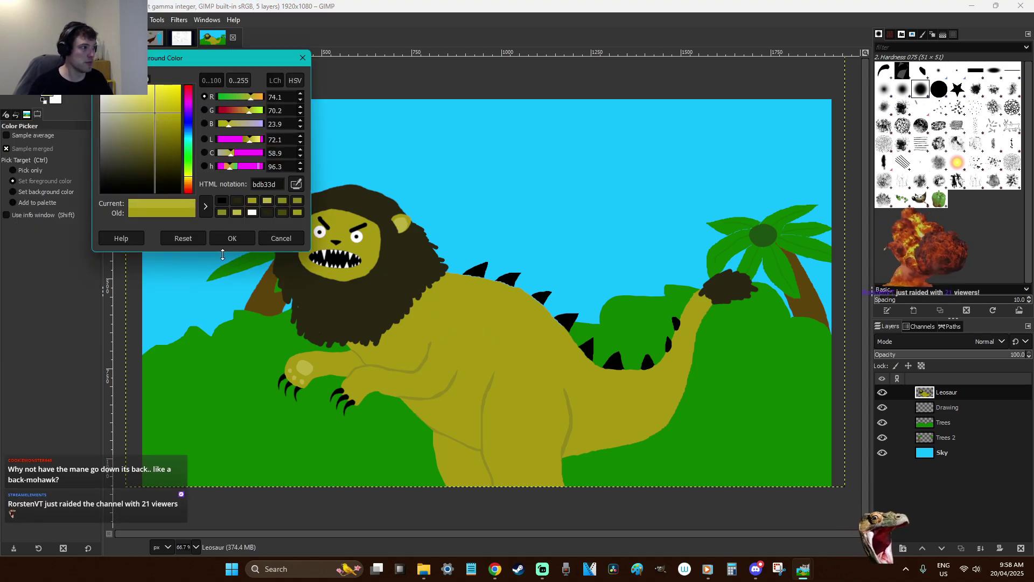
left_click(240, 236)
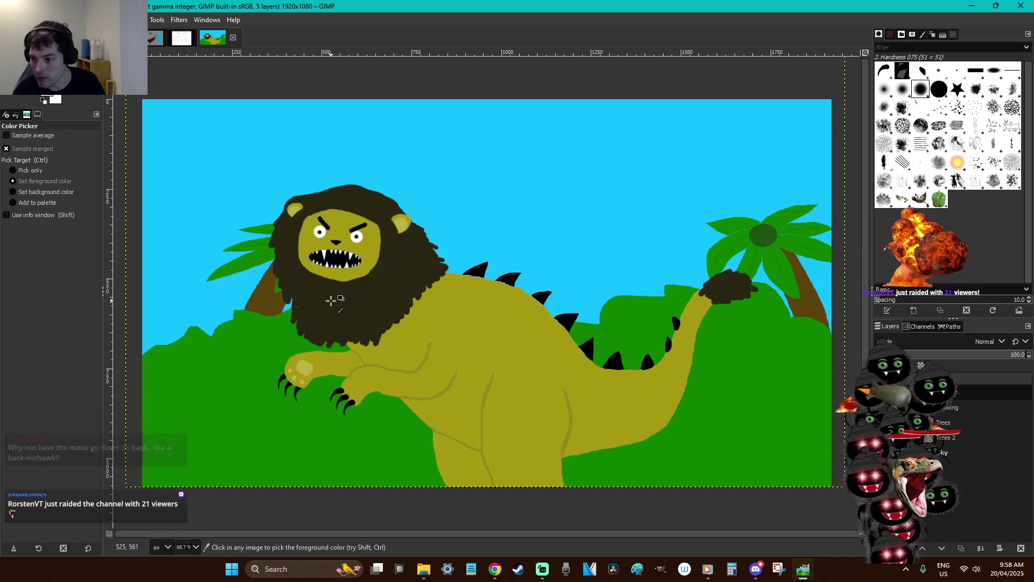
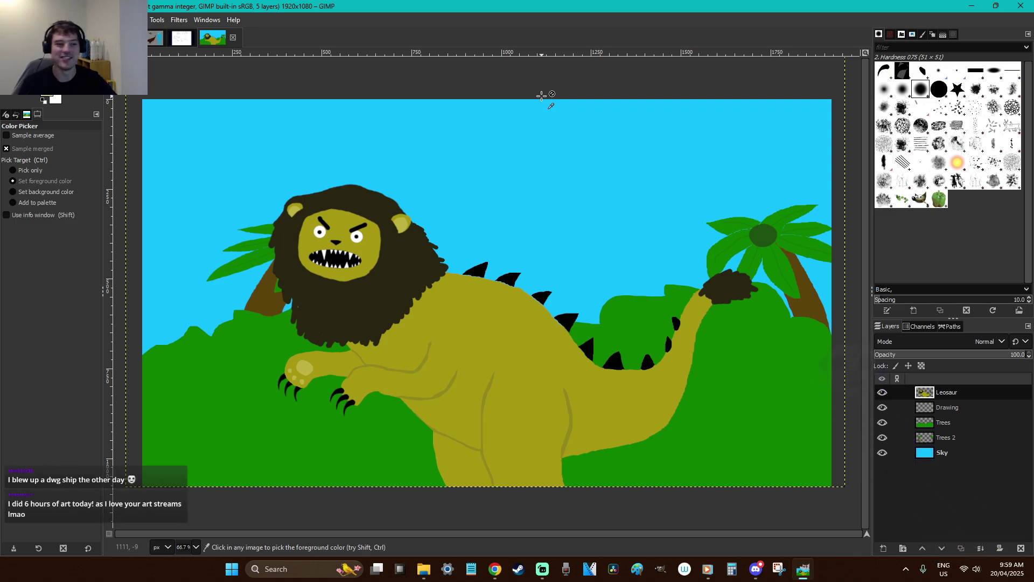
Try to fill one large freehand selection across the creature's chest, belly and lower tail with the lighter yellow
key("r")
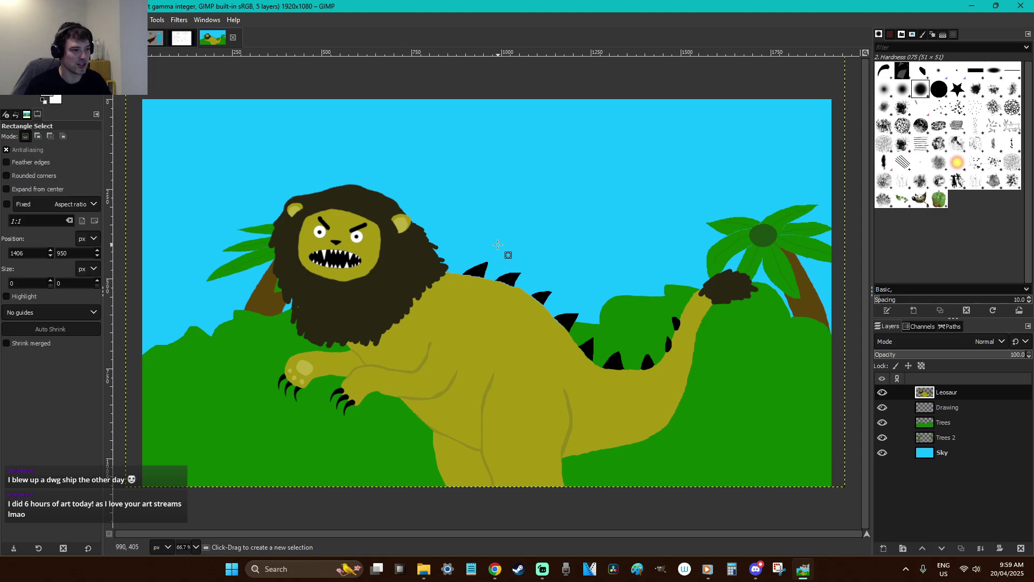
key("p")
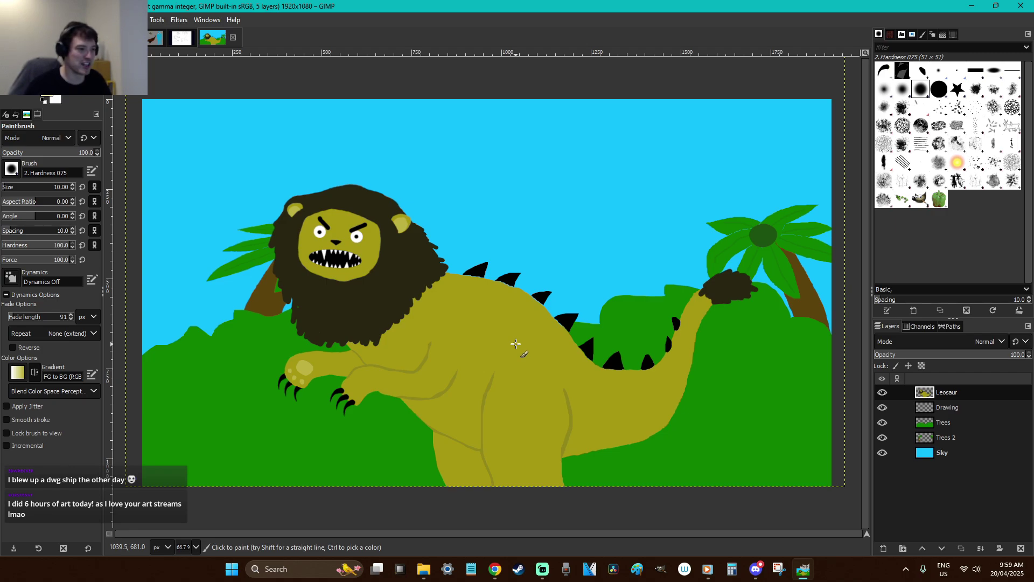
key("f")
left_click(376, 311)
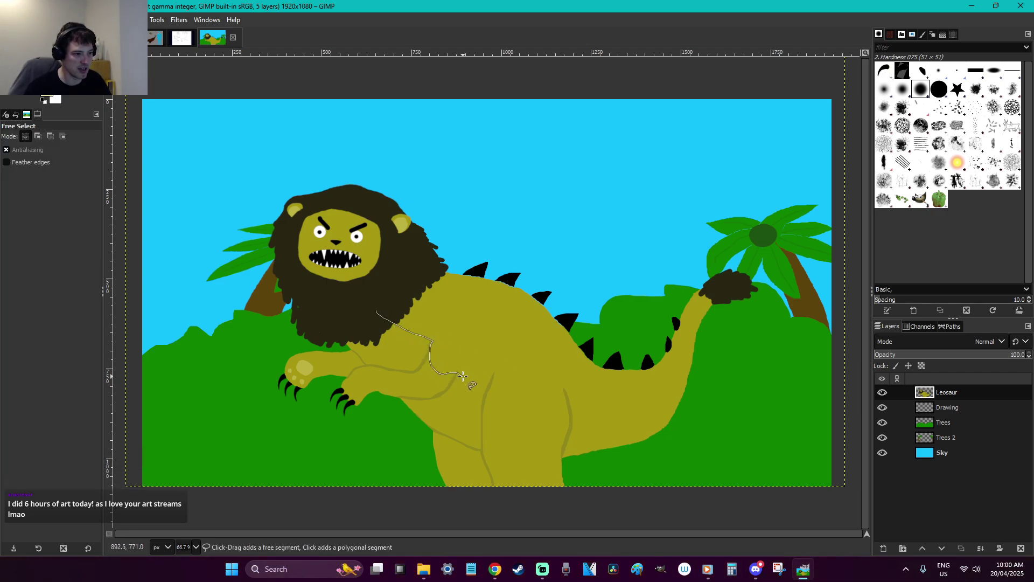
mouse_move(591, 412)
left_mouse_down()
mouse_move(732, 438)
mouse_move(593, 482)
mouse_move(398, 451)
mouse_move(315, 411)
mouse_move(362, 321)
left_mouse_up()
left_click(376, 311)
key("Return")
key("shift+b")
left_click(530, 394)
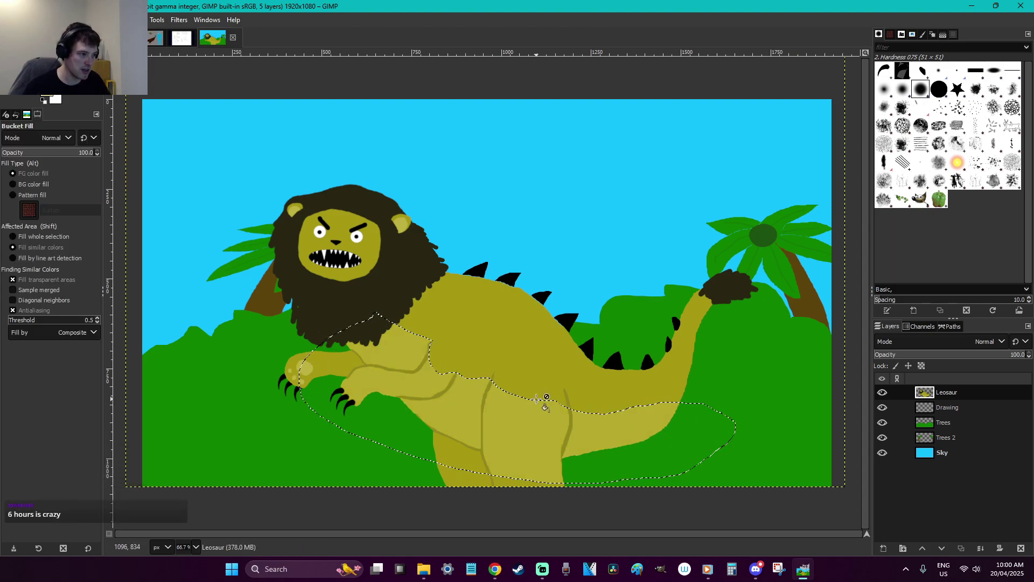
key("ctrl+z")
Clear the old selection and start a freehand outline of the chest patch between the mane and the near arm
key("z")
left_click_drag(588, 433, 309, 302)
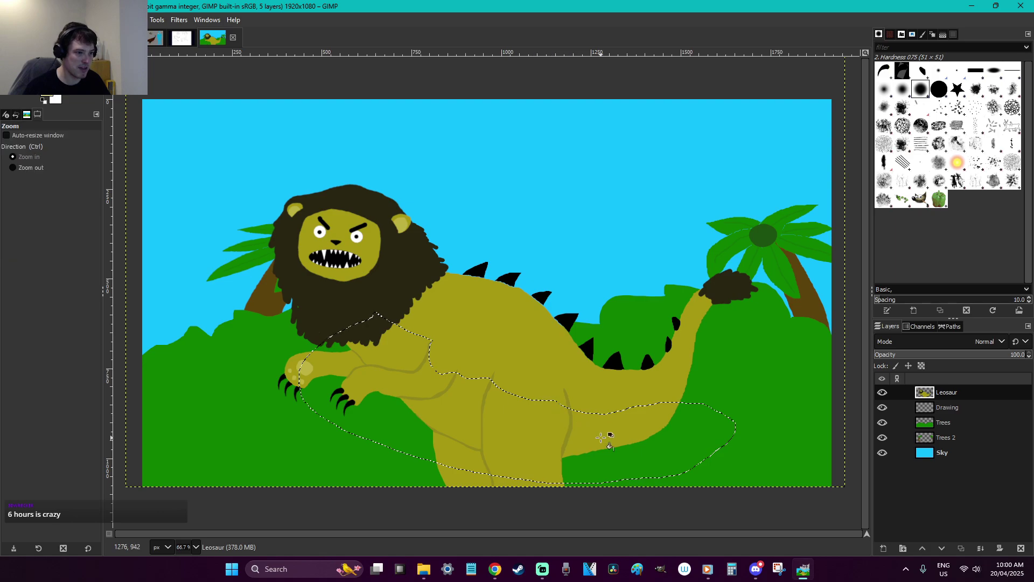
key("u")
key("ctrl+shift+a")
key("f")
left_click(285, 287)
mouse_move(261, 261)
left_mouse_down()
mouse_move(364, 173)
mouse_move(455, 226)
mouse_move(448, 266)
left_mouse_up()
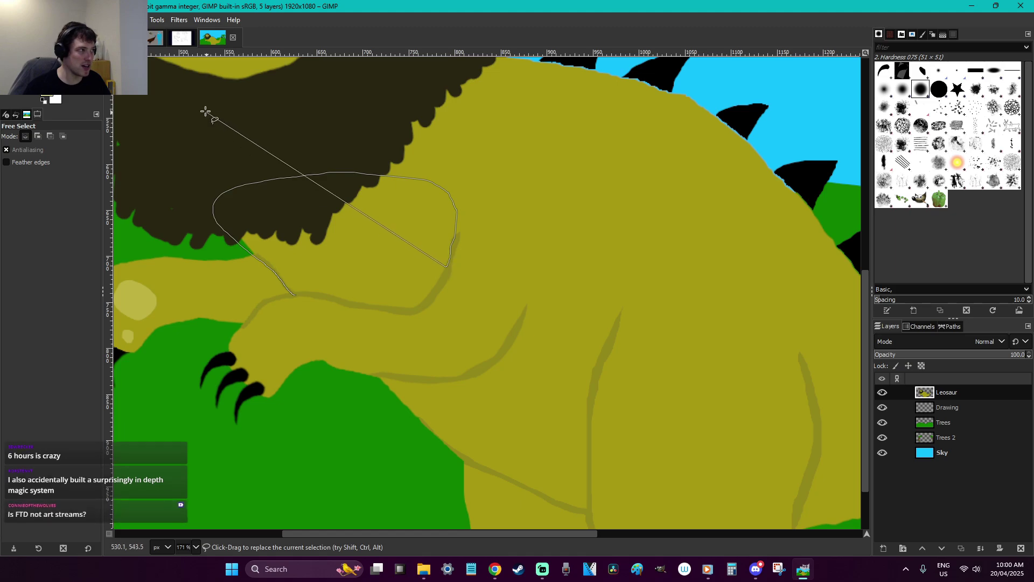
Look at the feathered dinosaur drawing and the campfire fossil comic in the other open images, and return to the creature
left_click(155, 37)
scroll(740, 299, "up", 1)
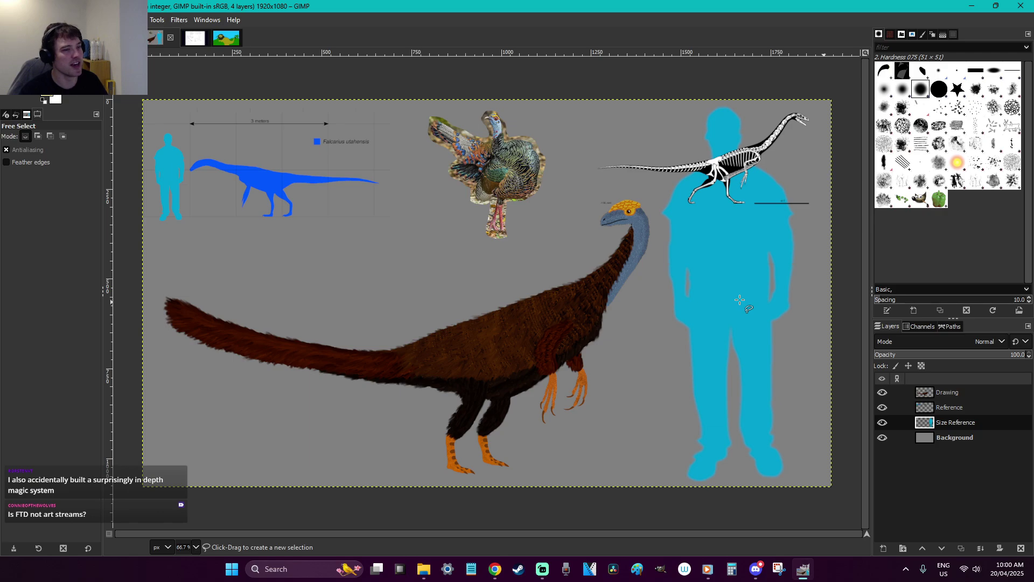
left_click(227, 40)
left_click(179, 39)
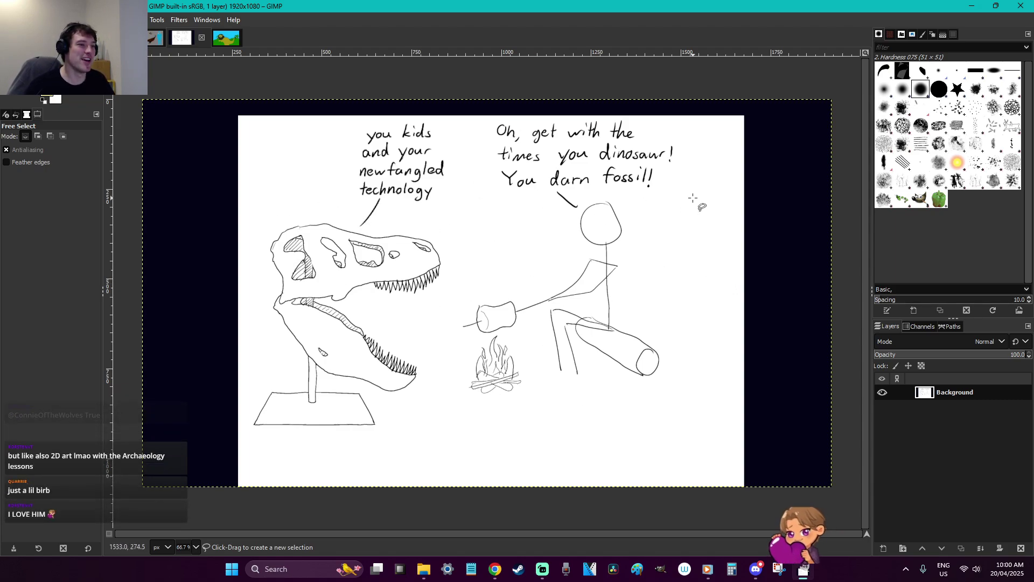
left_click(226, 37)
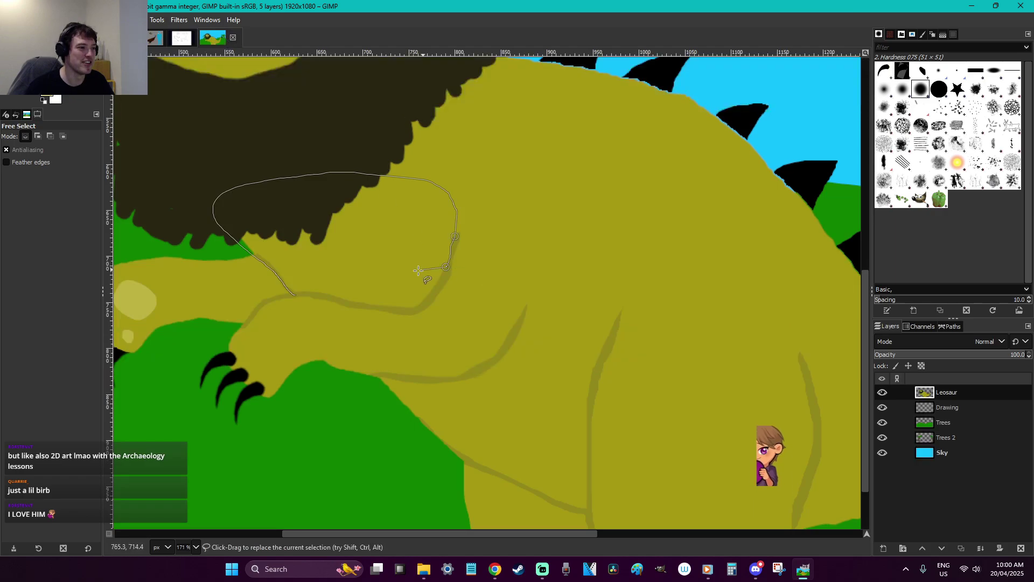
Close the chest outline along the arm's contour line and fill it with the lighter yellow
mouse_move(434, 294)
left_mouse_down()
mouse_move(387, 311)
mouse_move(346, 303)
left_mouse_up()
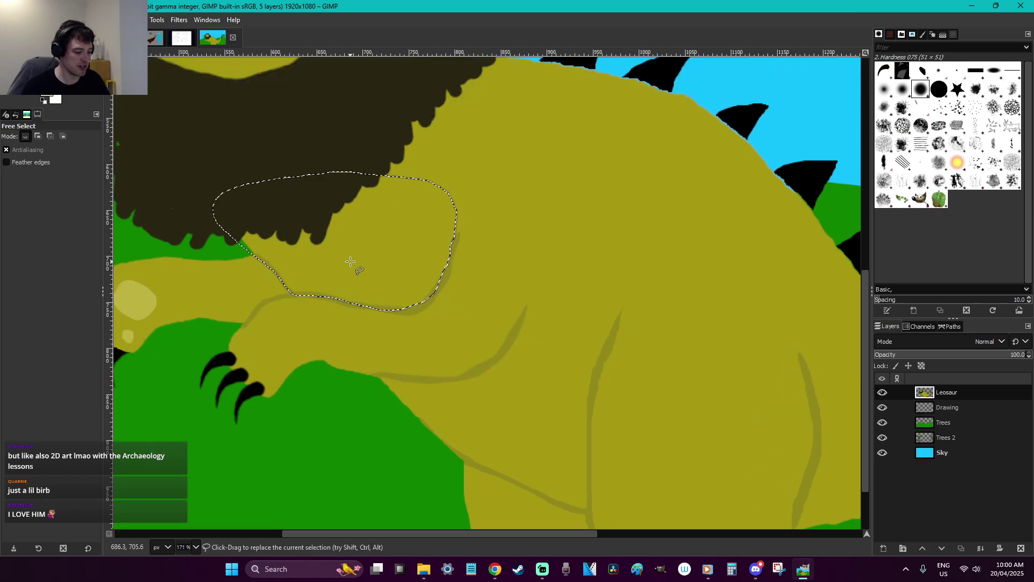
key("r")
left_click(518, 282)
Outline the belly and the far leg's inner side with Free Select and fill both with the lighter yellow
scroll(522, 280, "down", 2)
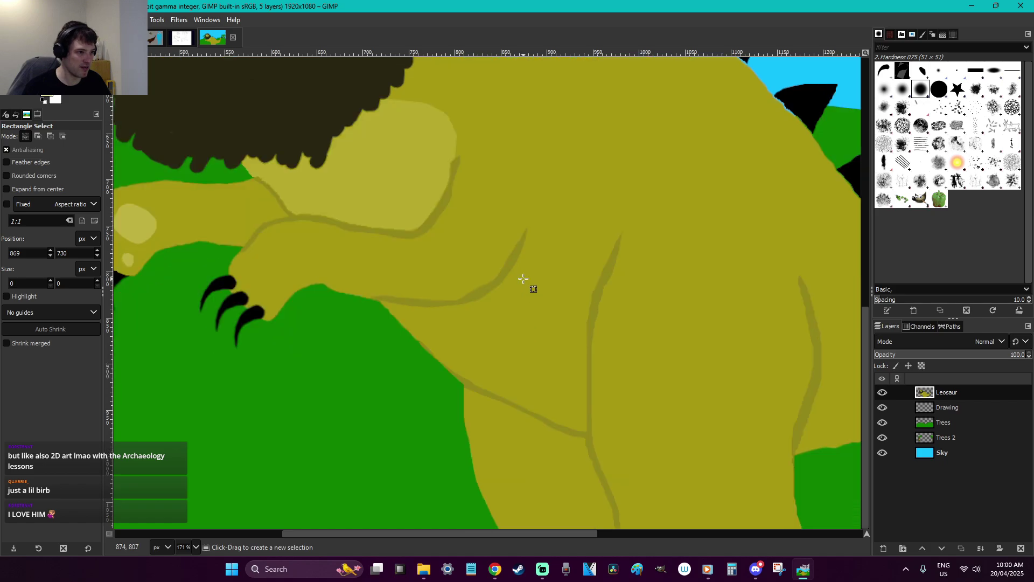
key("f")
mouse_move(526, 231)
left_mouse_down()
mouse_move(549, 217)
mouse_move(613, 227)
mouse_move(614, 242)
left_mouse_up()
left_click_drag(592, 304, 586, 424)
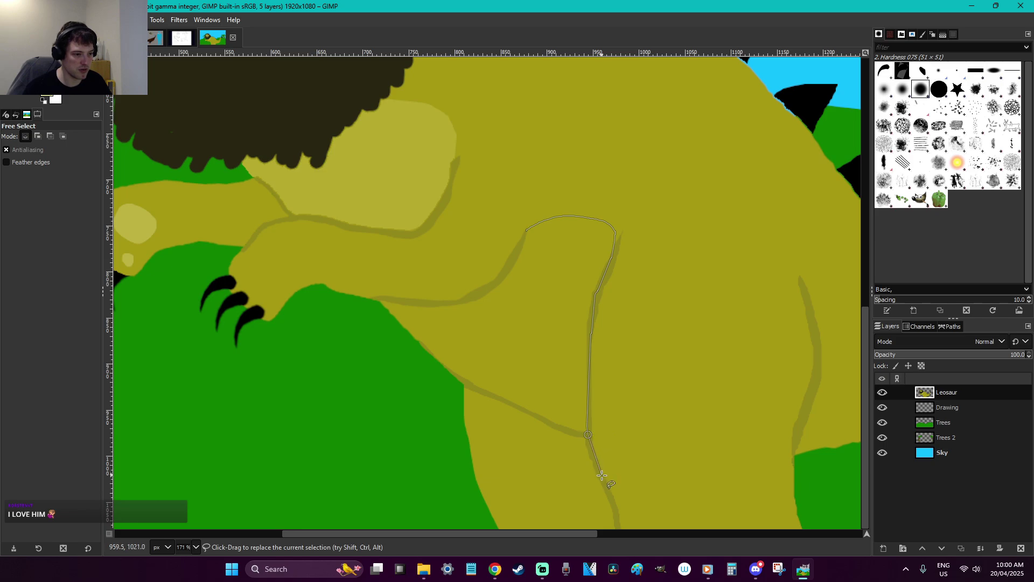
left_click_drag(602, 473, 613, 506)
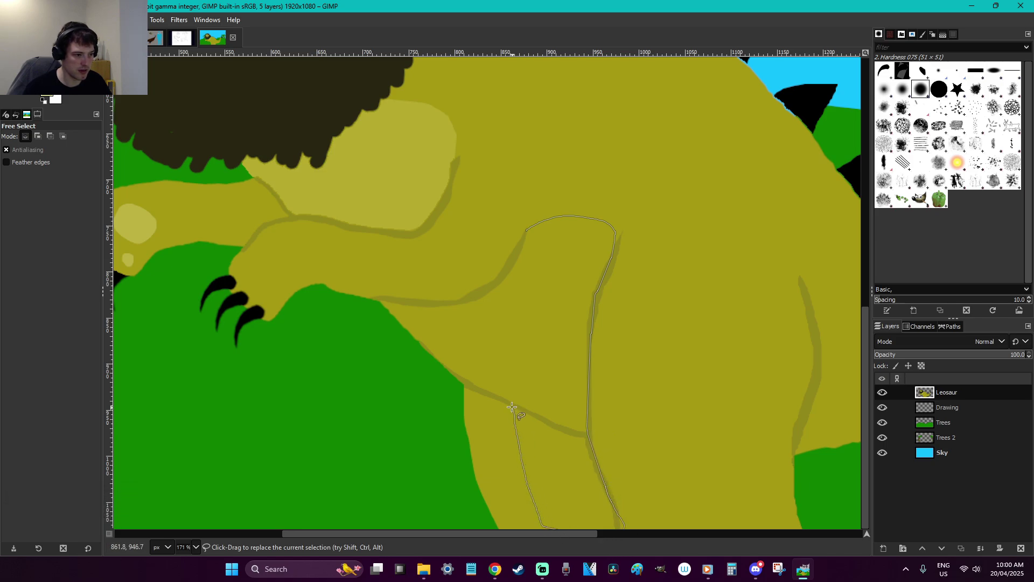
mouse_move(496, 396)
left_mouse_down()
mouse_move(399, 362)
mouse_move(368, 304)
left_mouse_up()
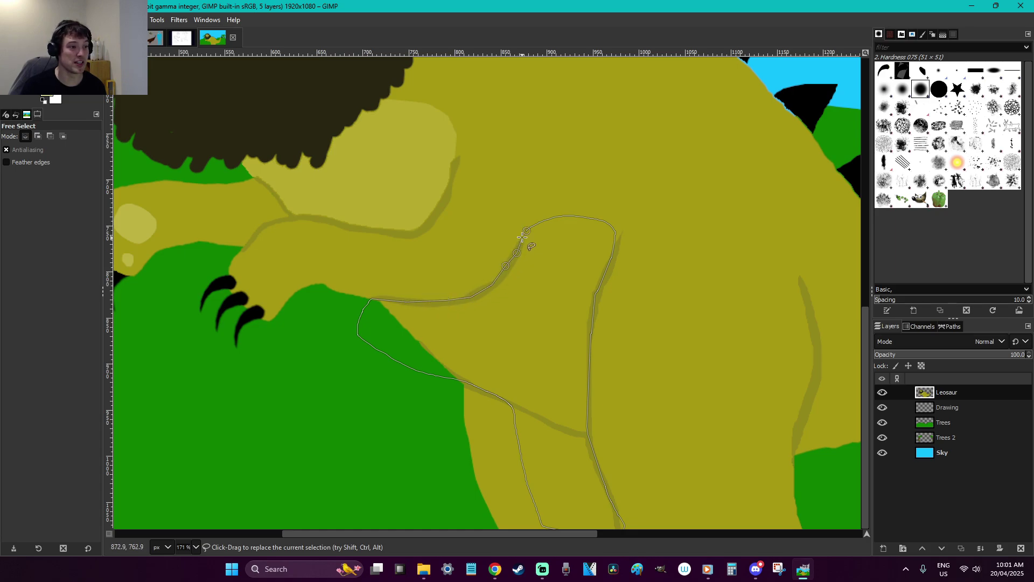
key("Return")
key("shift+b")
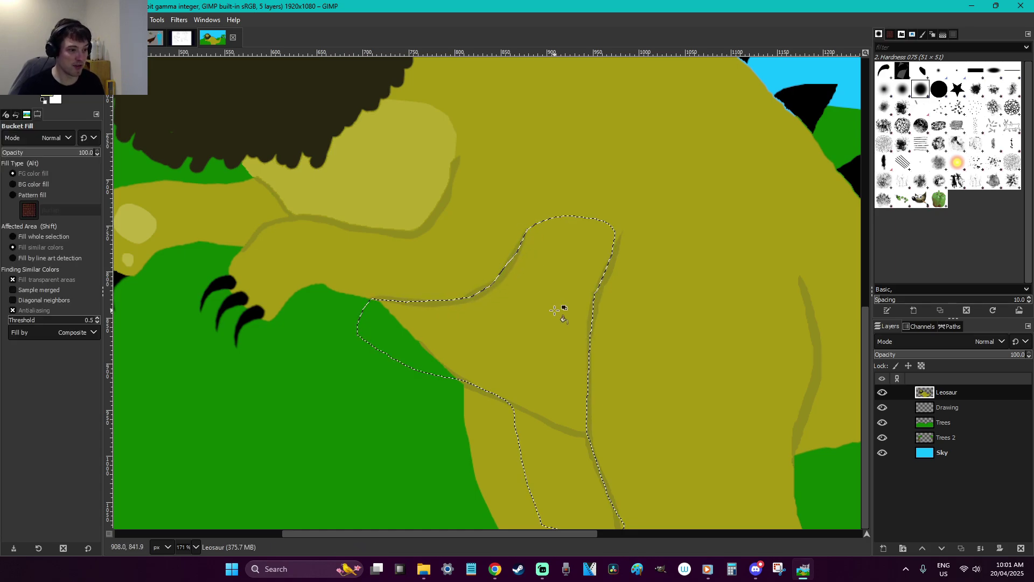
left_click(558, 308)
left_click(566, 509)
key("r")
left_click(657, 442)
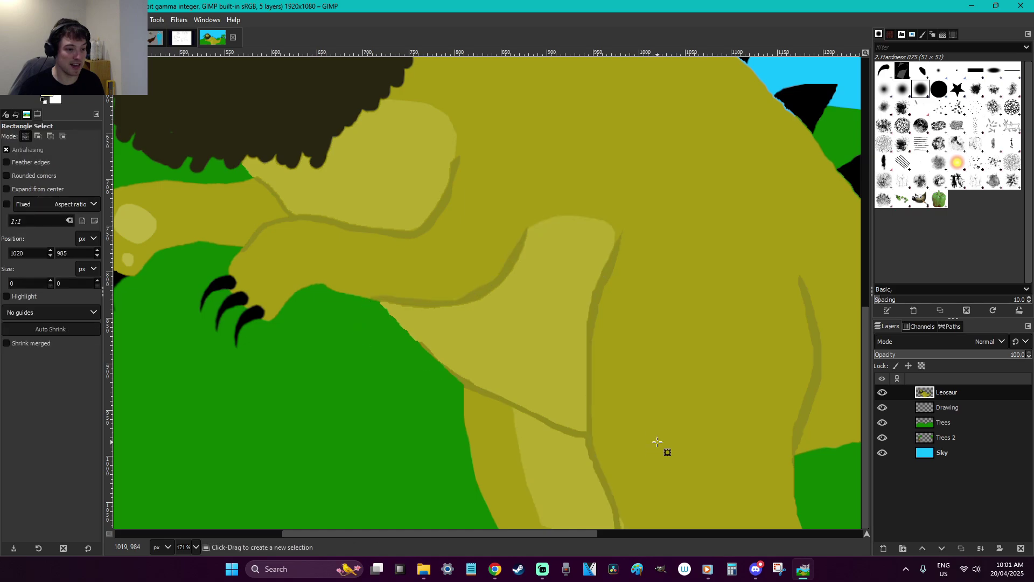
Paint over the stray light sliver beside the near leg's contour line in the body yellow with a size 10 brush
scroll(557, 534, "right", 1)
key("z")
left_click_drag(547, 463, 634, 543)
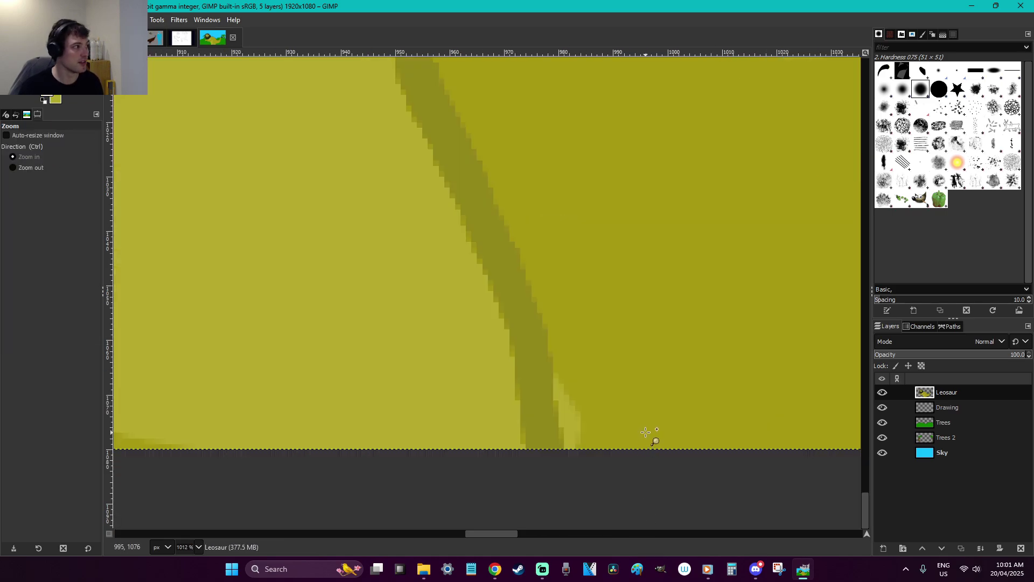
key("p")
mouse_move(606, 412)
left_mouse_down()
mouse_move(590, 442)
mouse_move(582, 372)
left_mouse_up()
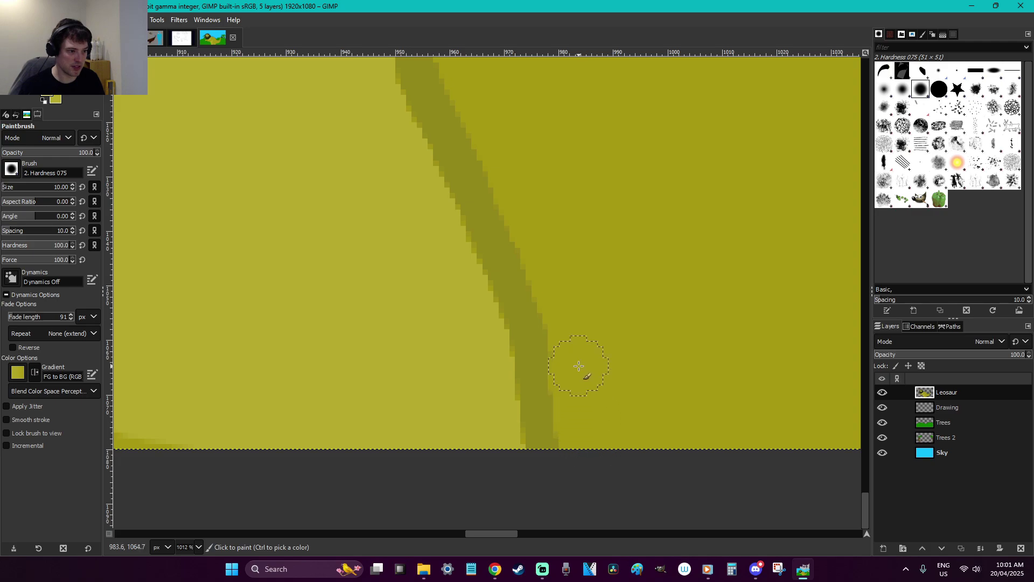
key("shift+ctrl+j")
key("r")
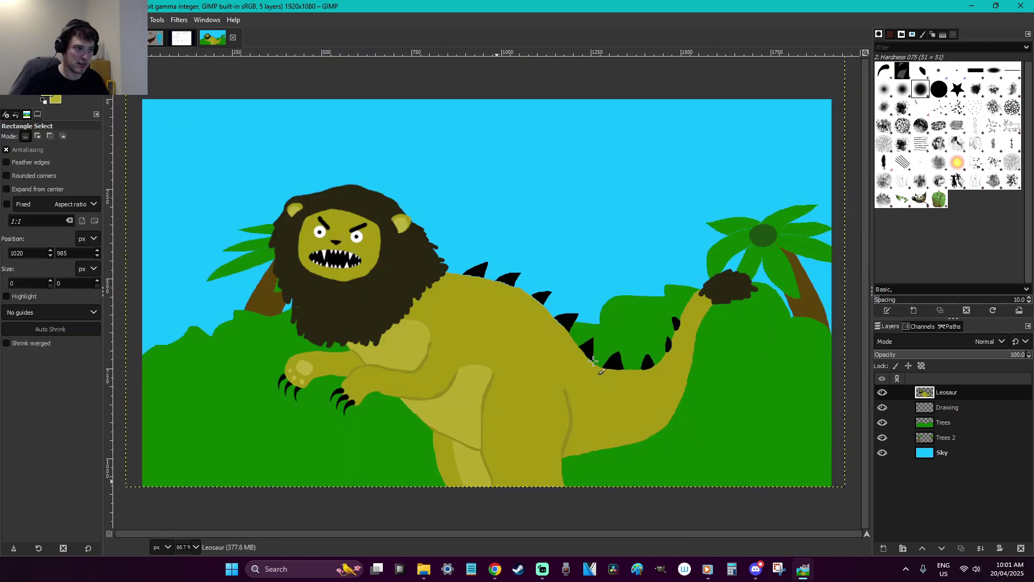
Outline the underside of the tail behind the hind leg with Free Select and fill it with the lighter yellow
key("z")
left_click_drag(773, 464, 365, 302)
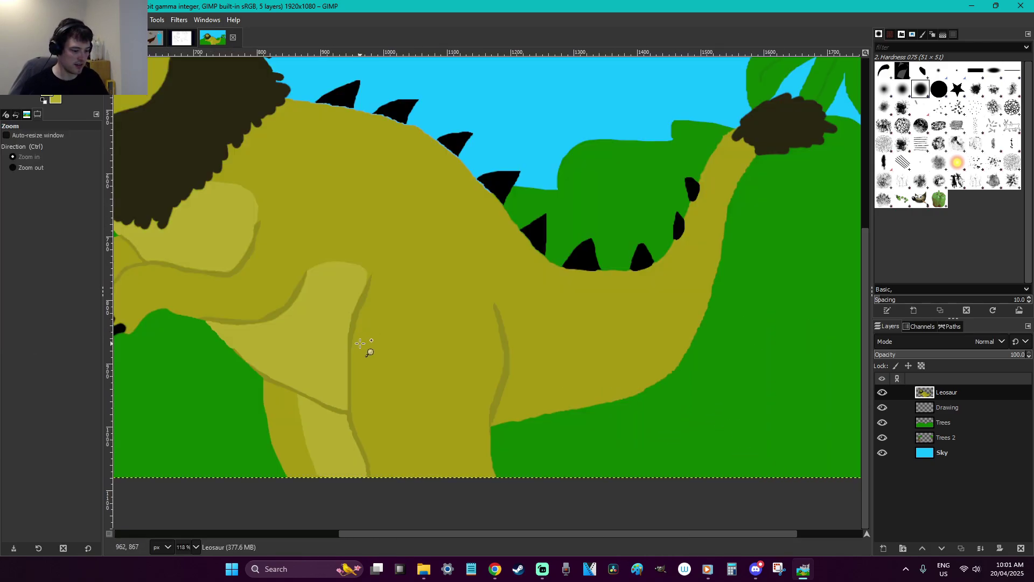
key("o")
key("f")
left_click(495, 307)
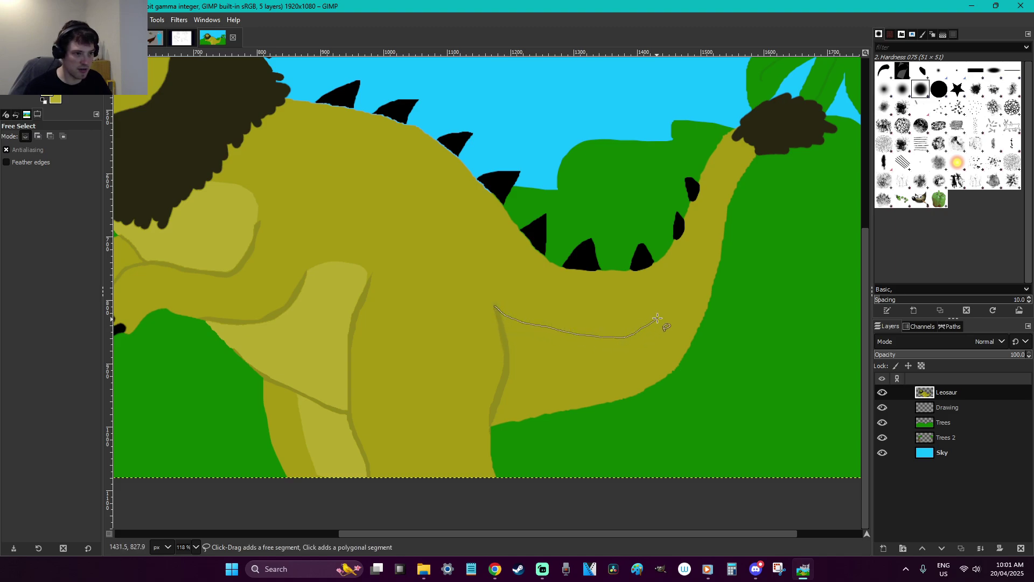
mouse_move(703, 276)
left_mouse_down()
mouse_move(653, 434)
mouse_move(498, 438)
mouse_move(492, 422)
mouse_move(506, 348)
mouse_move(495, 307)
left_mouse_up()
key("Return")
key("shift+b")
left_click(584, 362)
key("r")
left_click(728, 443)
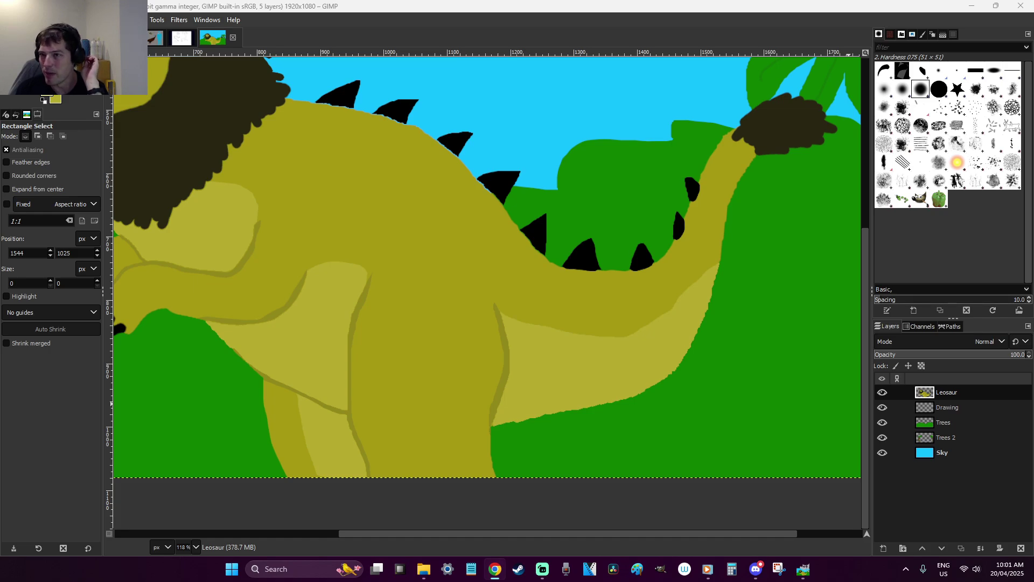
left_click(759, 4)
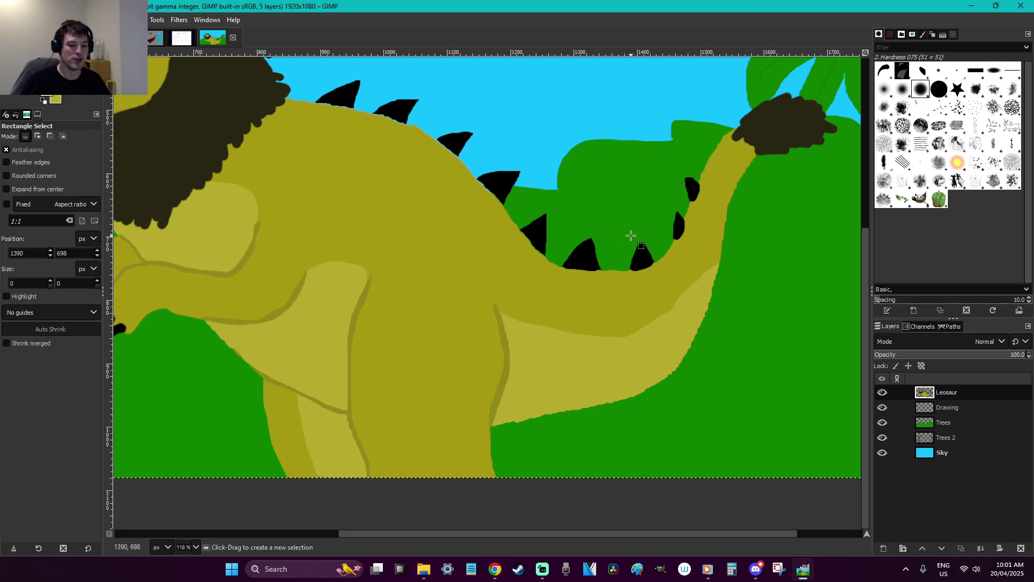
scroll(631, 236, "down", 3)
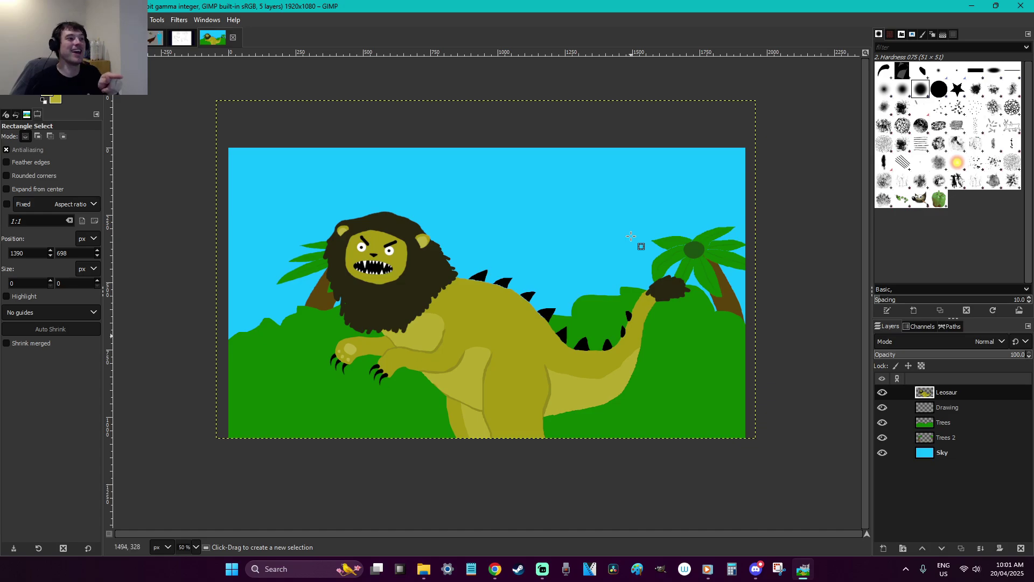
key("plus")
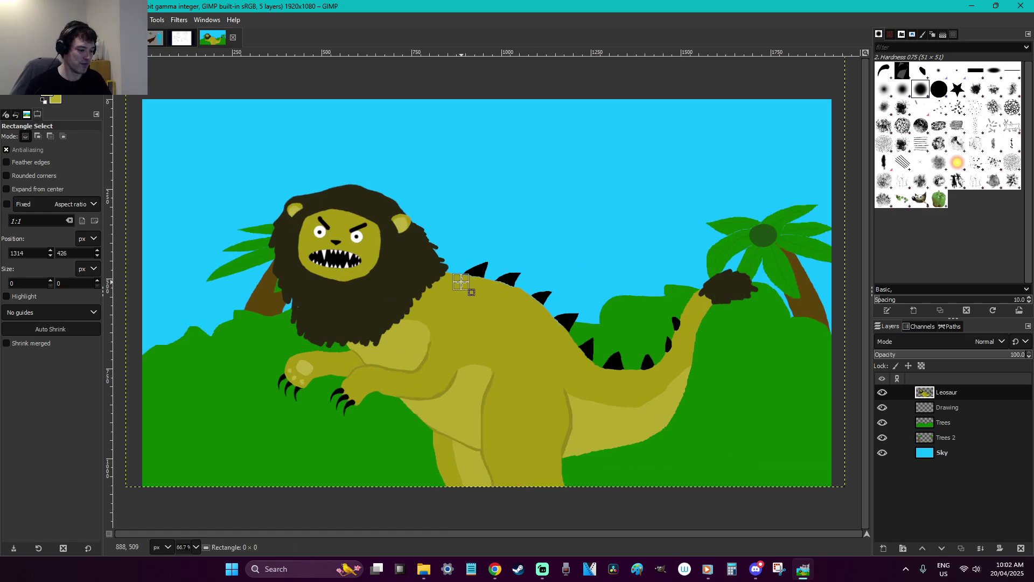
key("z")
left_click_drag(450, 302, 290, 228)
key("f")
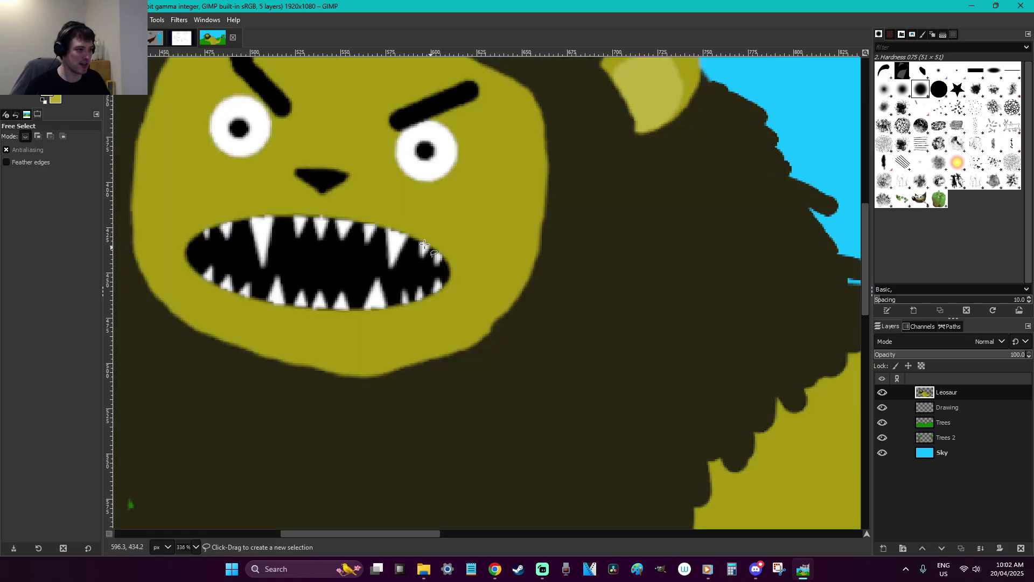
left_click(292, 212)
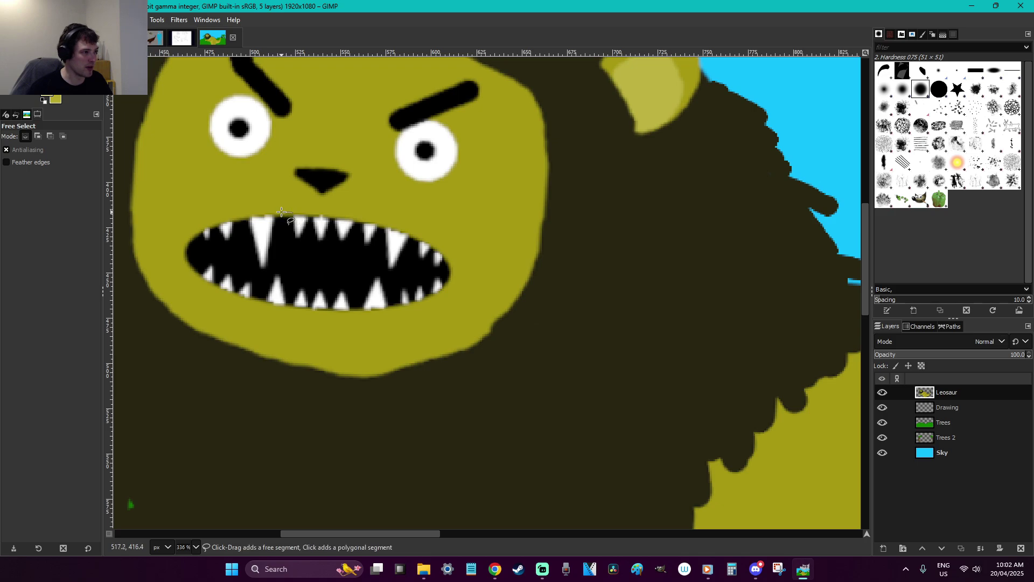
mouse_move(140, 282)
left_mouse_down()
mouse_move(184, 393)
mouse_move(621, 400)
mouse_move(546, 297)
mouse_move(429, 249)
left_mouse_up()
key("r")
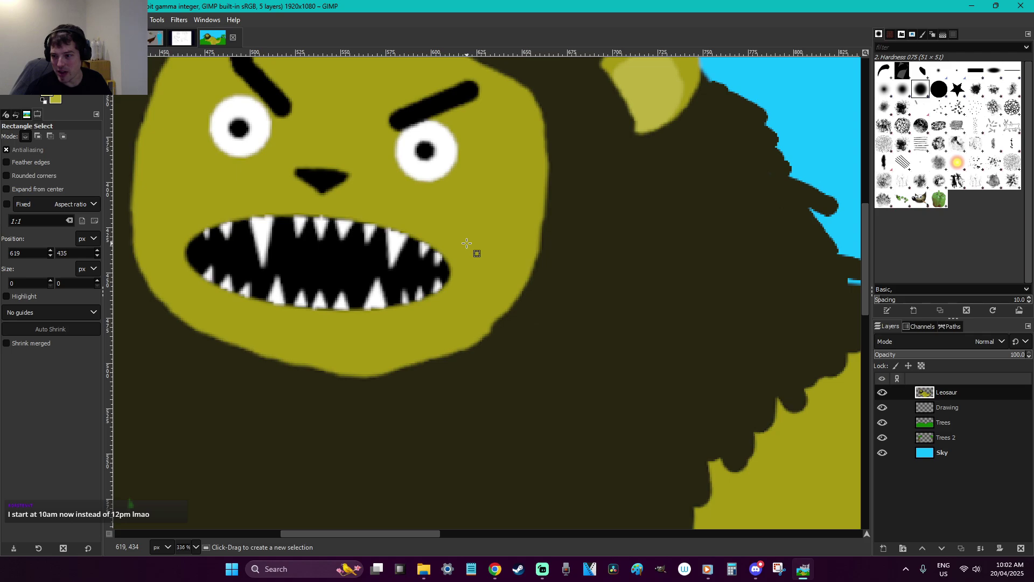
Outline the lower face around and below the mouth with Free Select and fill it with the lighter yellow
key("f")
left_click(279, 212)
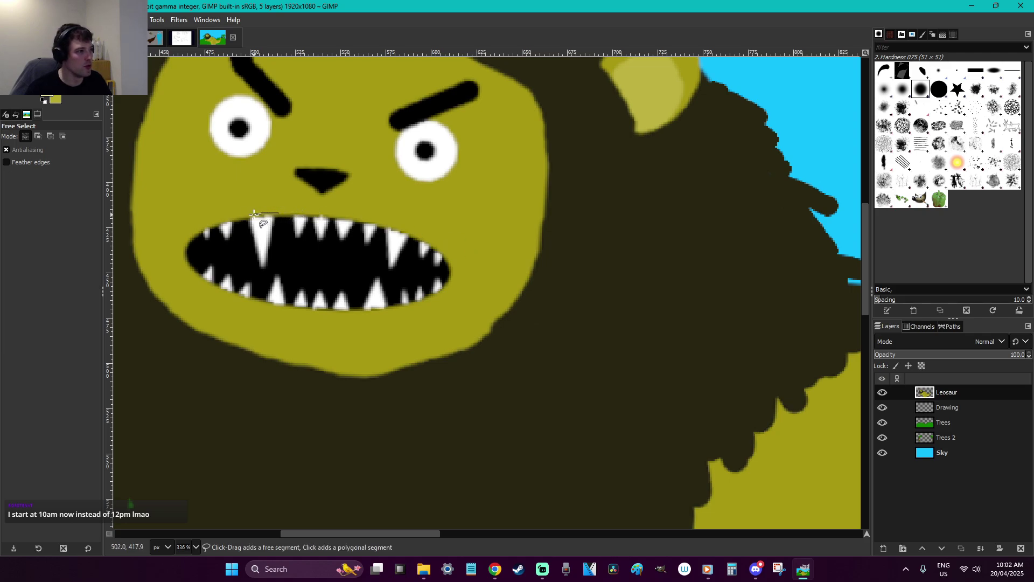
mouse_move(162, 253)
left_mouse_down()
mouse_move(205, 388)
mouse_move(416, 423)
mouse_move(537, 353)
left_mouse_up()
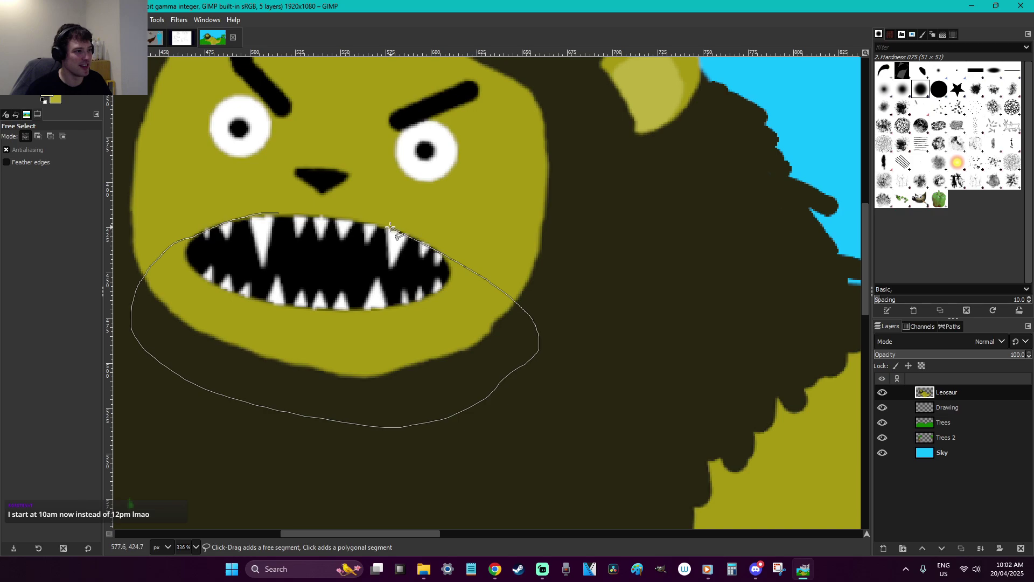
left_click_drag(392, 227, 278, 212)
key("Return")
key("r")
key("ctrl+f")
left_click(589, 345)
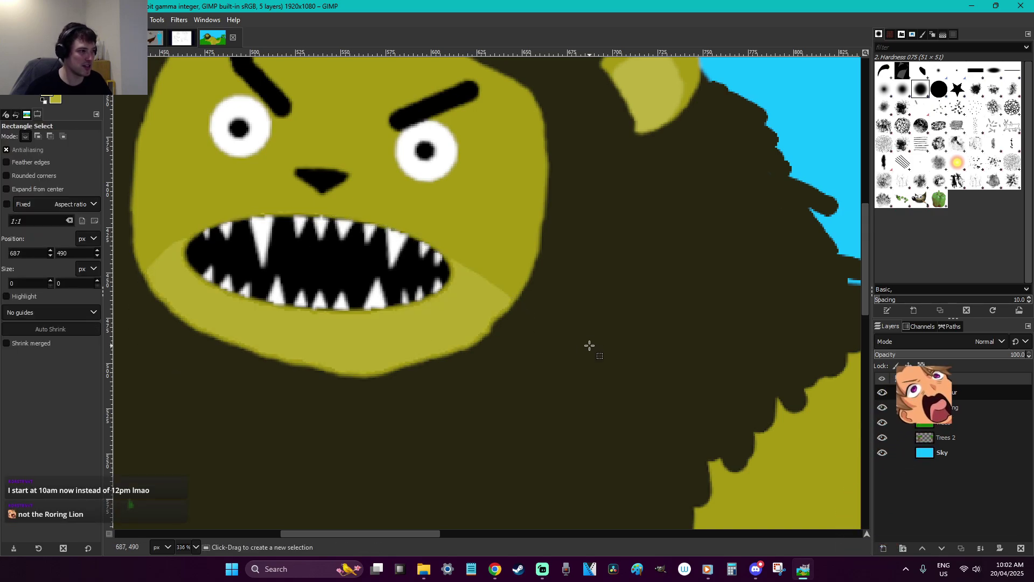
key("shift+ctrl+j")
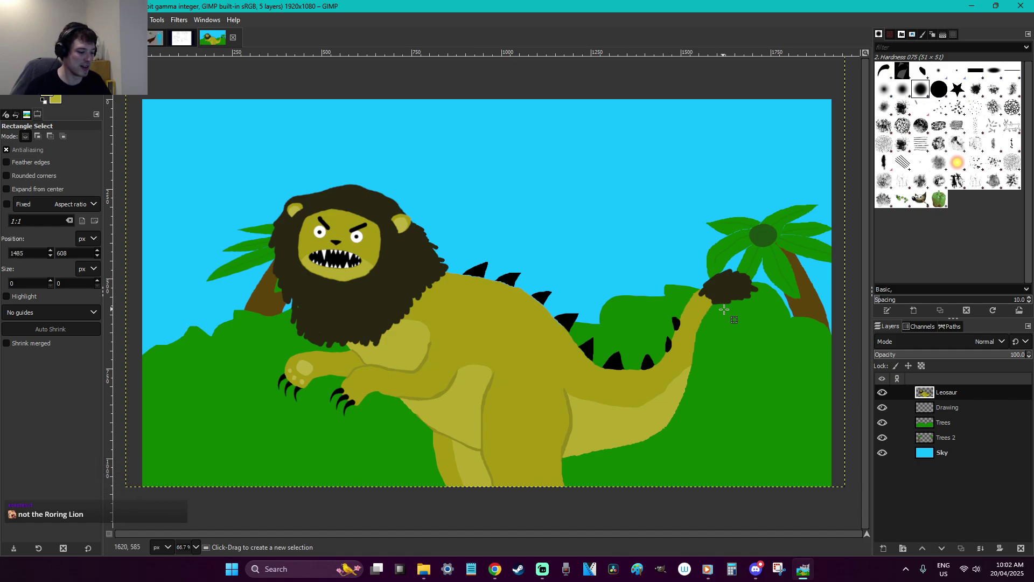
Touch up the edge where the tail meets its dark tuft with the Paintbrush and save the image
key("z")
left_click_drag(721, 310, 655, 269)
key("p")
mouse_move(624, 377)
left_mouse_down()
mouse_move(598, 353)
mouse_move(602, 326)
mouse_move(592, 319)
mouse_move(629, 322)
mouse_move(623, 342)
mouse_move(667, 350)
mouse_move(657, 357)
mouse_move(704, 383)
mouse_move(615, 317)
mouse_move(626, 297)
mouse_move(618, 289)
mouse_move(598, 351)
left_mouse_up()
key("r")
key("minus")
key("minus")
key("minus")
key("minus")
key("minus")
key("minus")
key("minus")
key("minus")
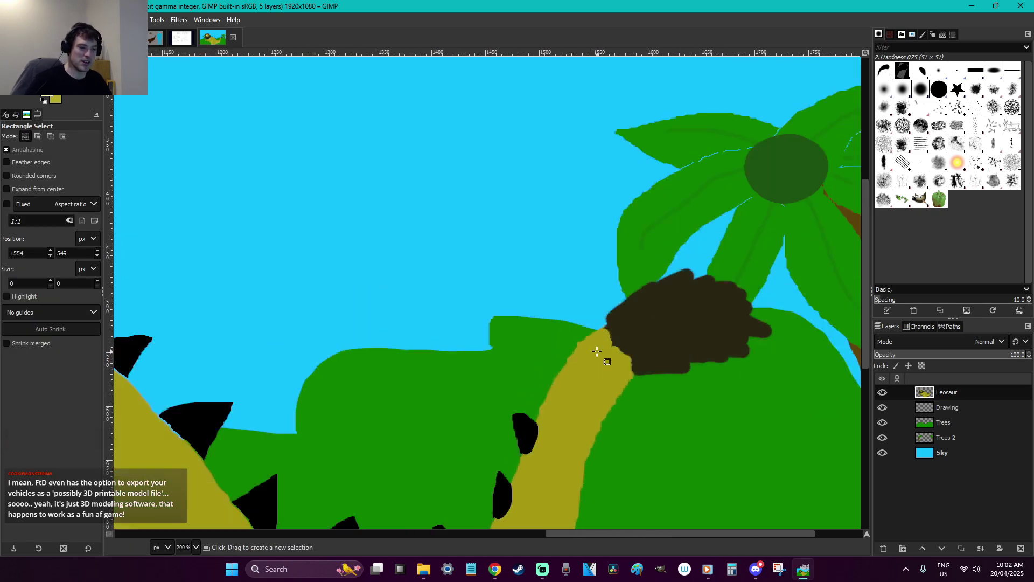
key("plus")
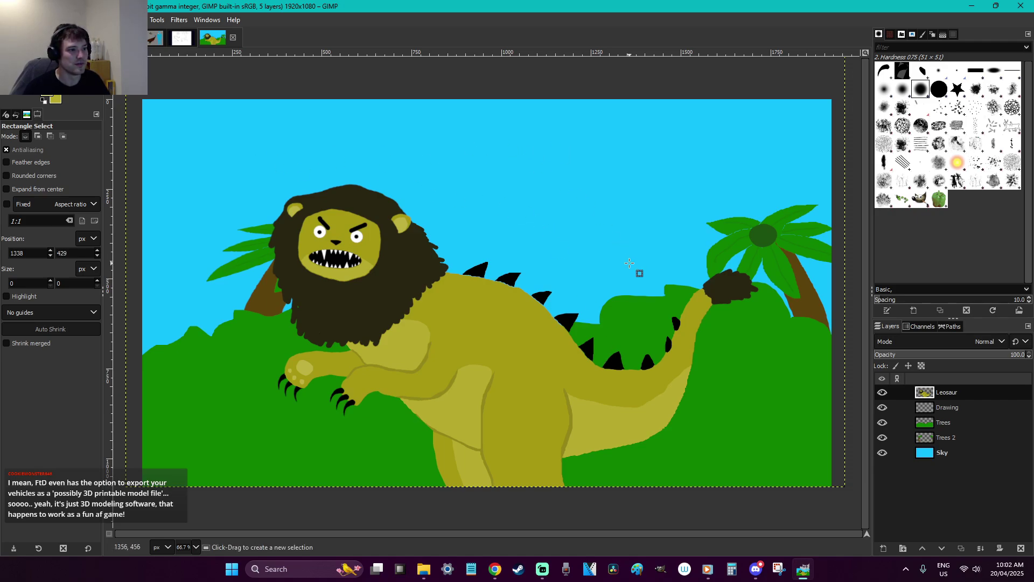
key("ctrl+s")
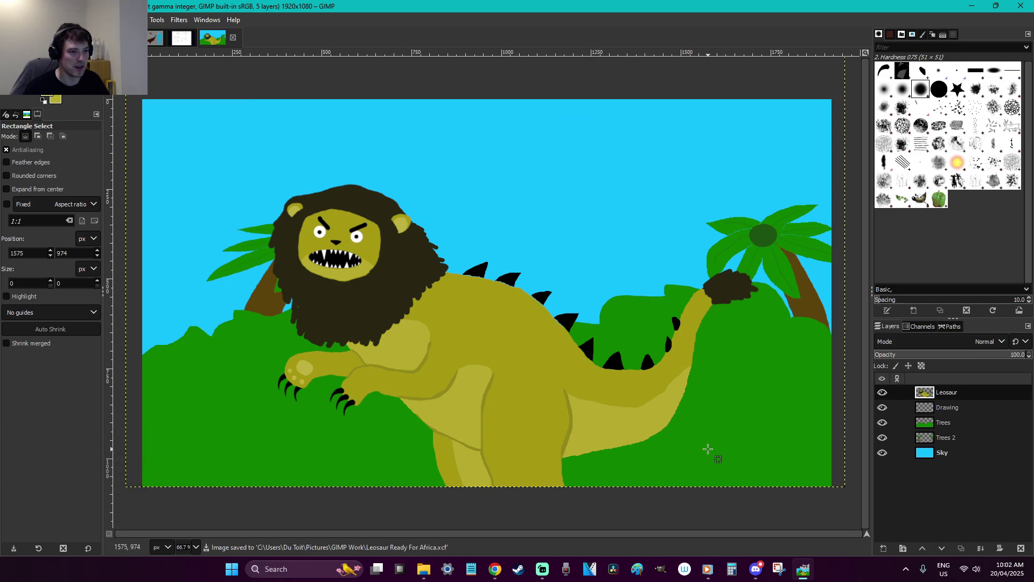
Select the whole Leosaur with Rectangle Select, flip it horizontally and scale it up slightly
left_click_drag(781, 521, 202, 150)
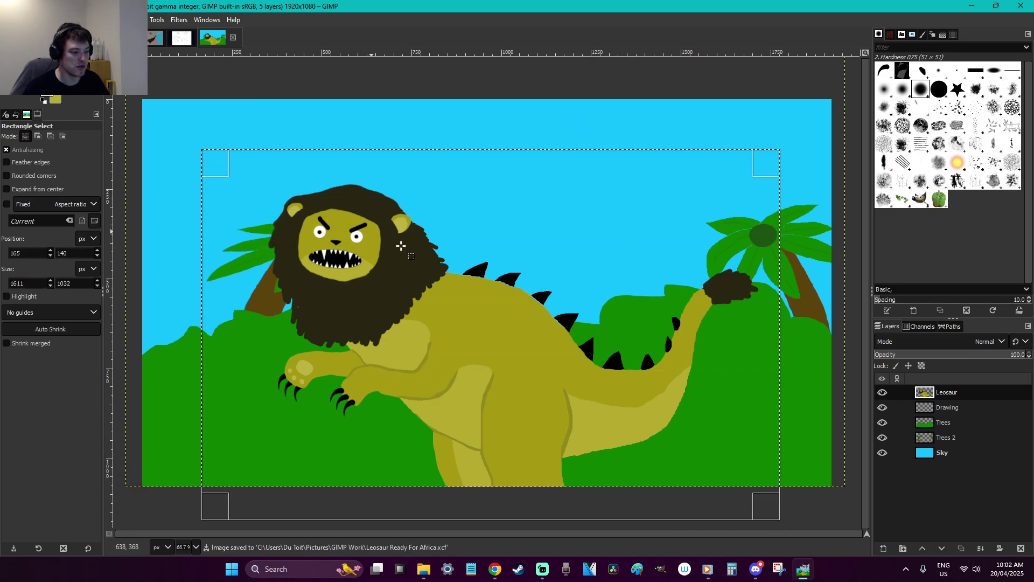
key("shift+f")
left_click(607, 319)
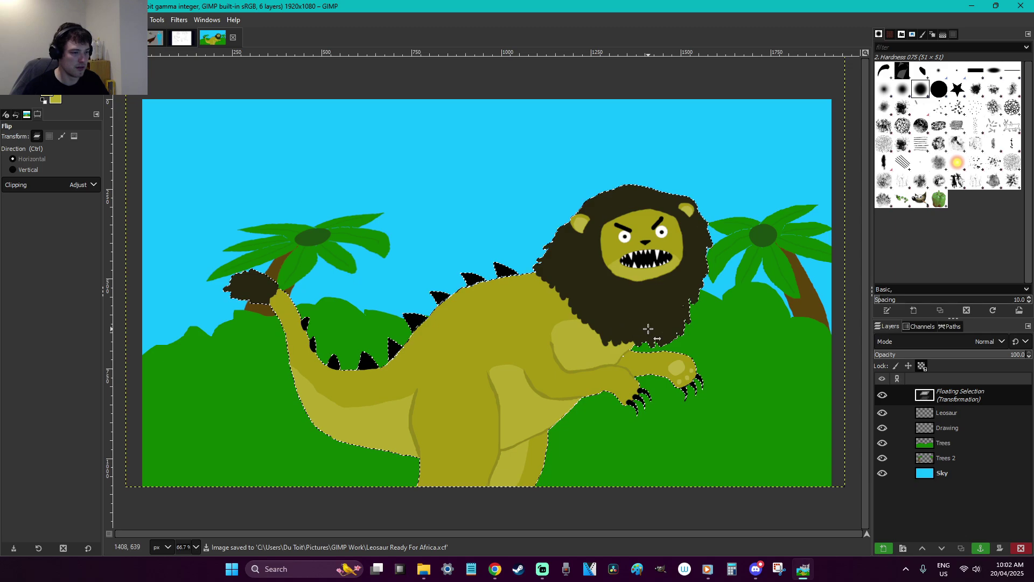
key("shift+s")
left_click_drag(714, 184, 775, 192)
key("Return")
Flip the enlarged Leosaur back horizontally so it faces left, and anchor it in the scene
key("r")
mouse_move(508, 407)
left_mouse_down()
mouse_move(465, 403)
mouse_move(519, 400)
mouse_move(498, 407)
left_mouse_up()
key("shift+f")
left_click(519, 399)
key("r")
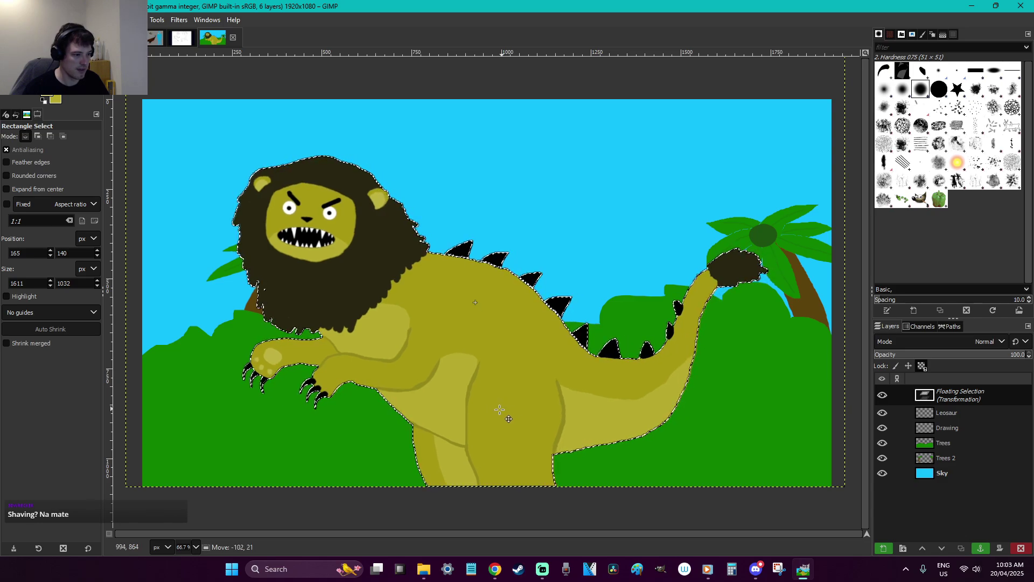
left_click(650, 460)
Hide the Leosaur layer and cut the left palm tree out of the Trees 2 layer
left_click(955, 436)
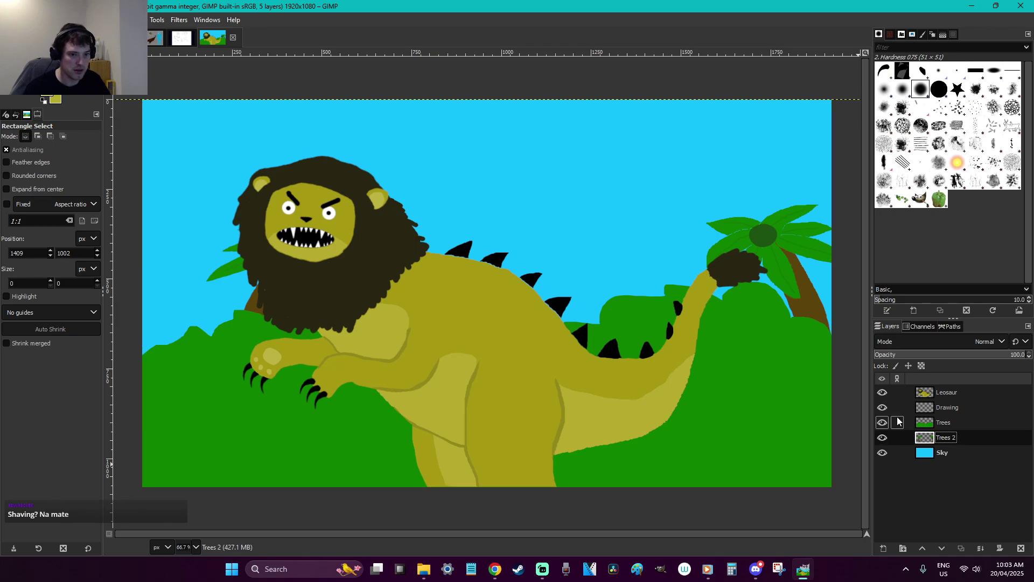
left_click(881, 392)
left_click_drag(441, 426, 185, 170)
left_click(513, 429)
left_click_drag(498, 501, 173, 134)
key("ctrl+x")
left_click(629, 355)
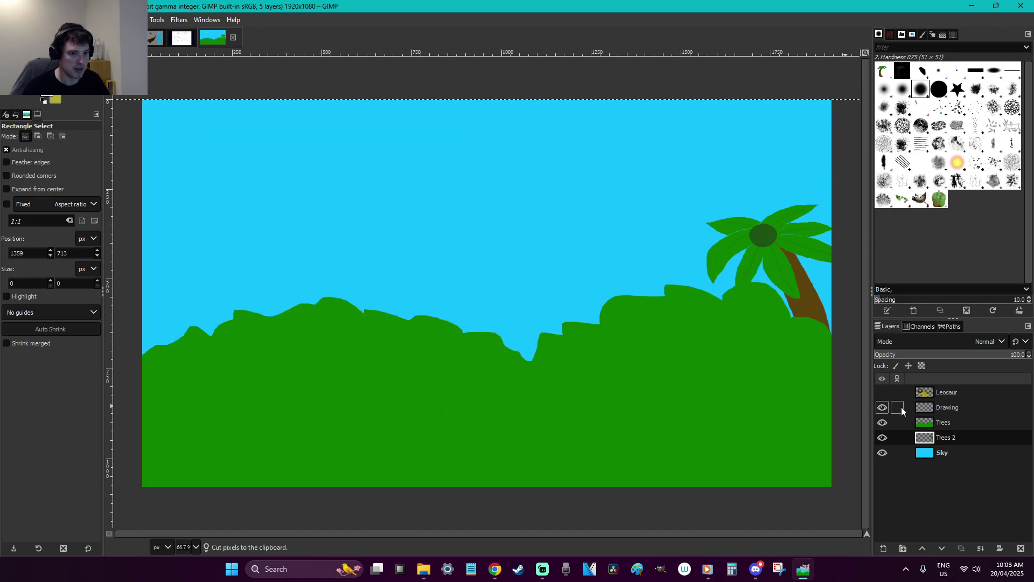
Show the Leosaur layer and paste the cut palm tree into Trees 2, placing it behind the creature's spiny back
left_click(882, 392)
key("ctrl+v")
left_click_drag(500, 250, 614, 249)
left_click_drag(549, 259, 599, 236)
left_click(625, 179)
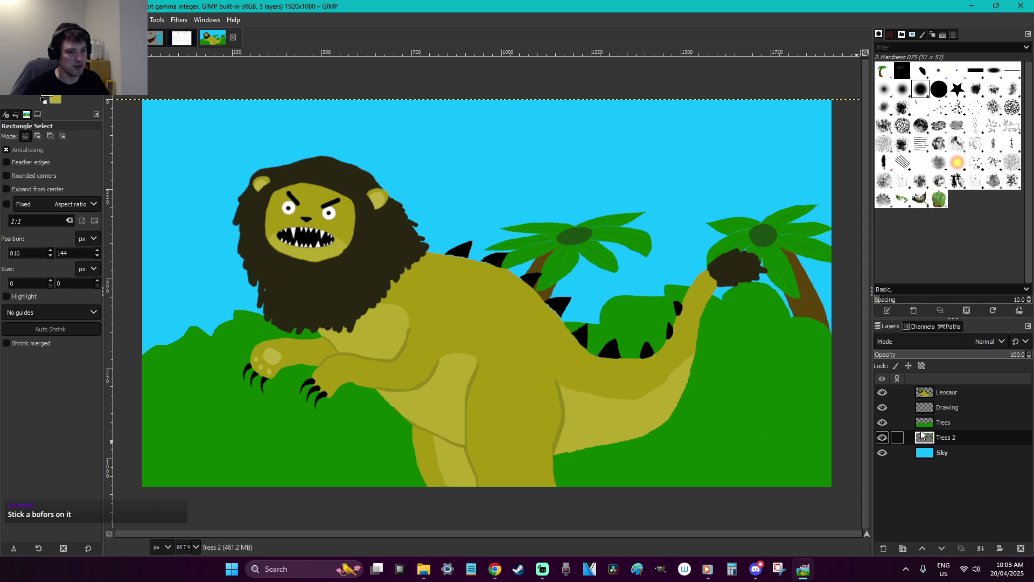
Select the Leosaur on its own layer, scale it up further towards the upper left corner and nudge it slightly right
left_click(945, 393)
left_click_drag(772, 513, 160, 132)
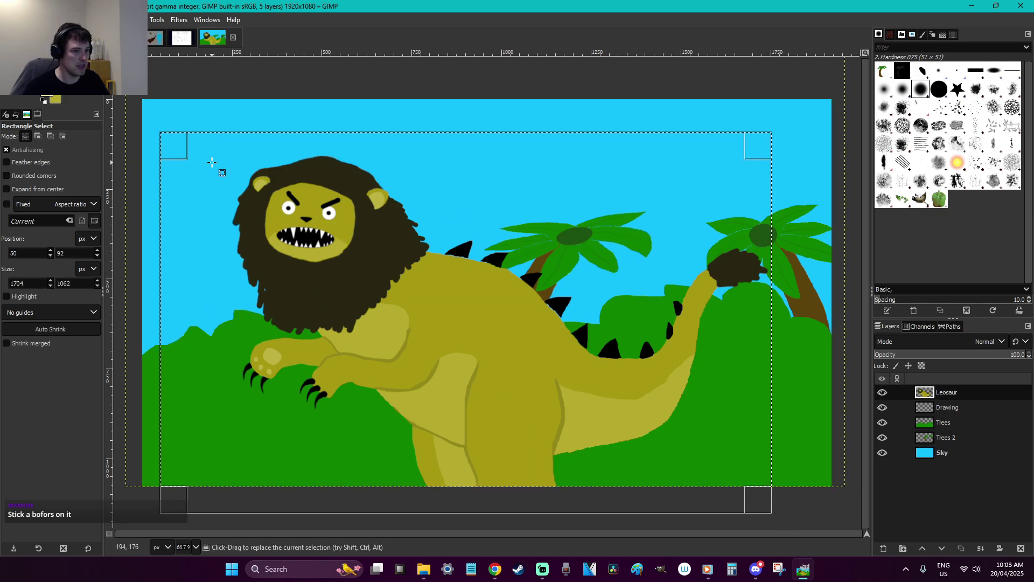
key("shift+s")
left_click_drag(213, 178, 153, 142)
key("Return")
key("r")
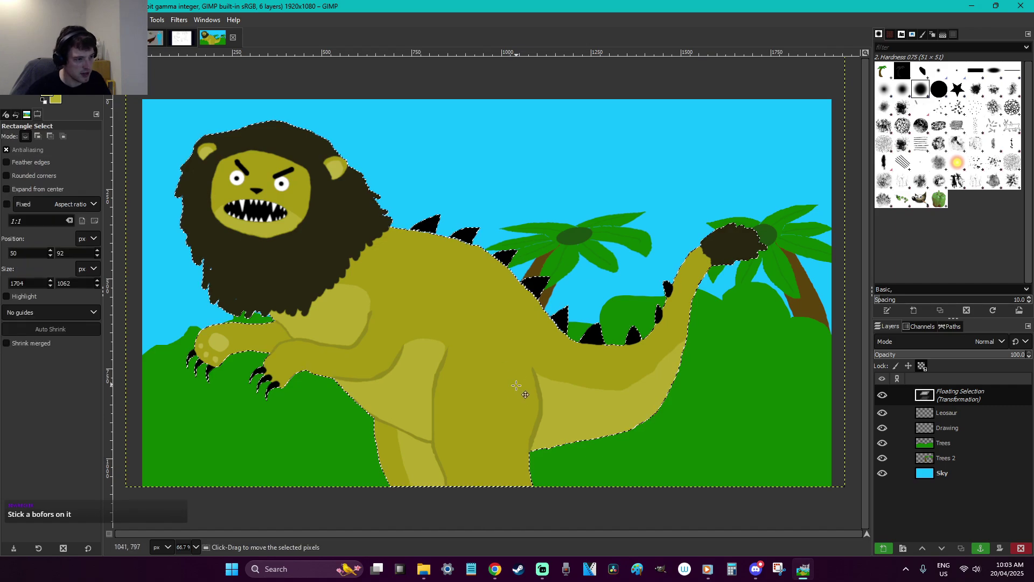
left_click_drag(512, 439, 517, 442)
left_click(767, 432)
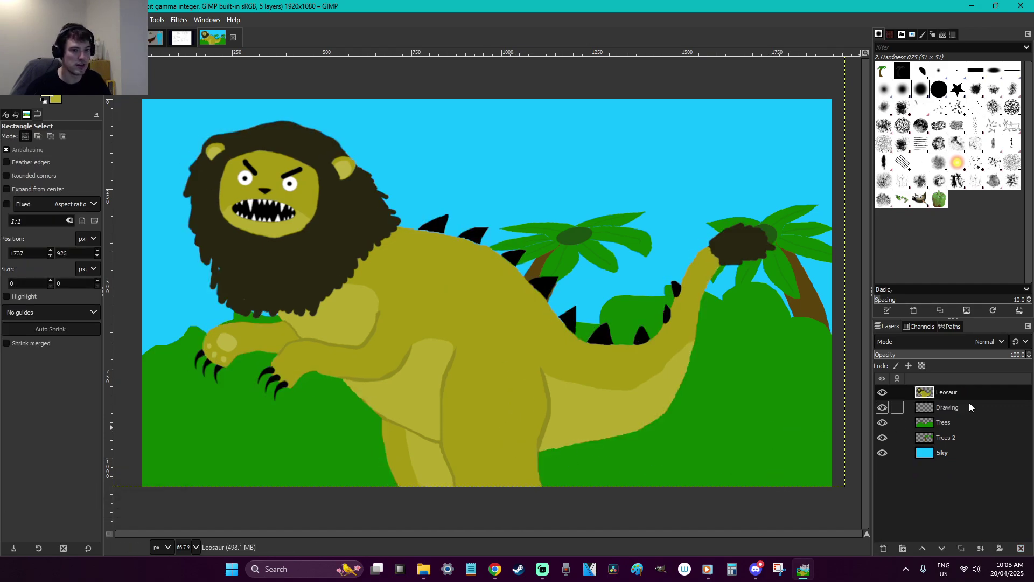
Create a transparent 1920 × 1080 px layer above the Leosaur and name it Text
key("ctrl+shift+n")
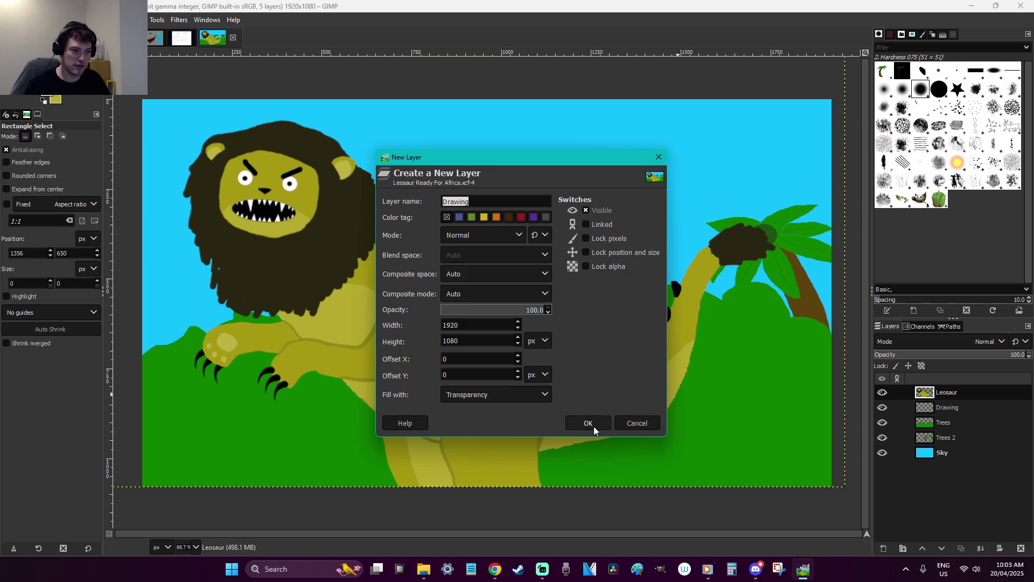
left_click(595, 427)
double_click(953, 392)
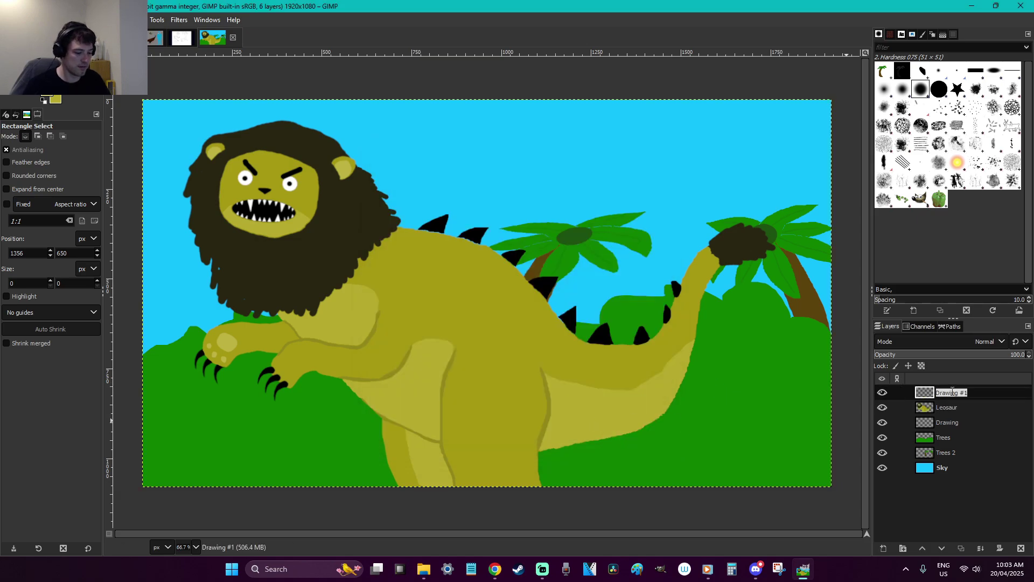
type("Text")
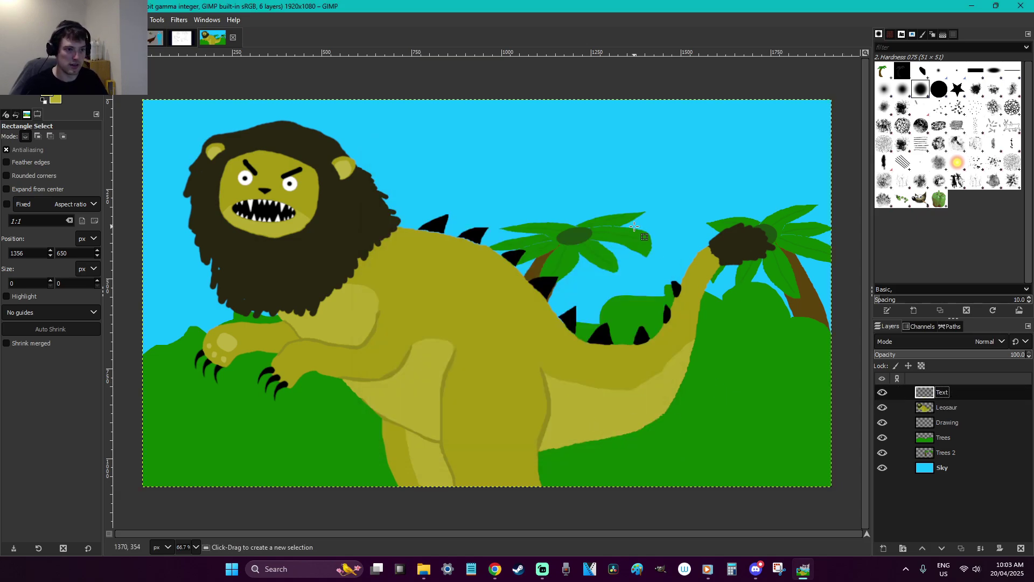
Add the black caption "READY FOR AFRICA?" in Impact Condensed at 80 px in the sky and merge it down into the Text layer
type("t")
left_click(479, 136)
type("REA")
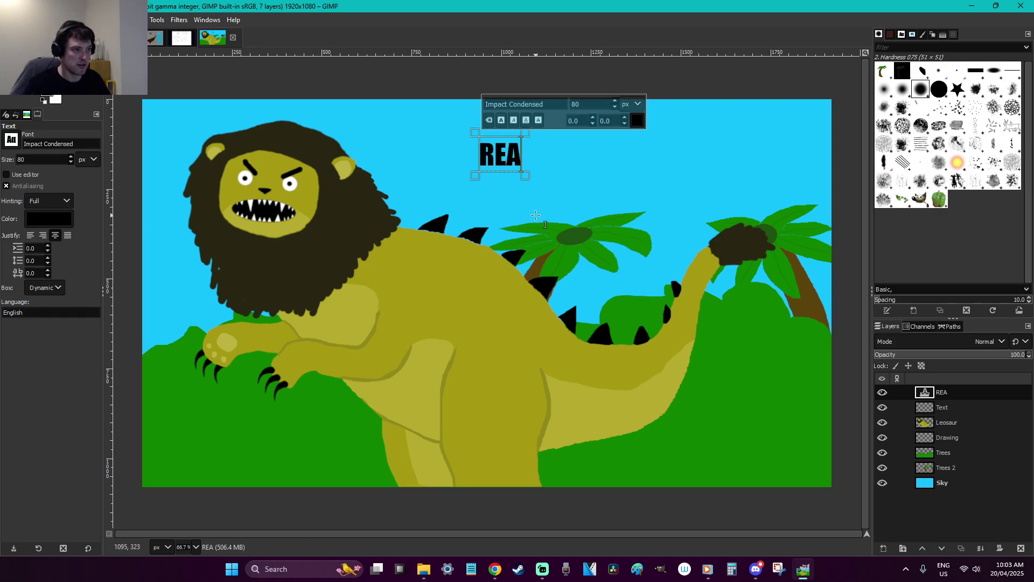
type("DY FOR AFRIC")
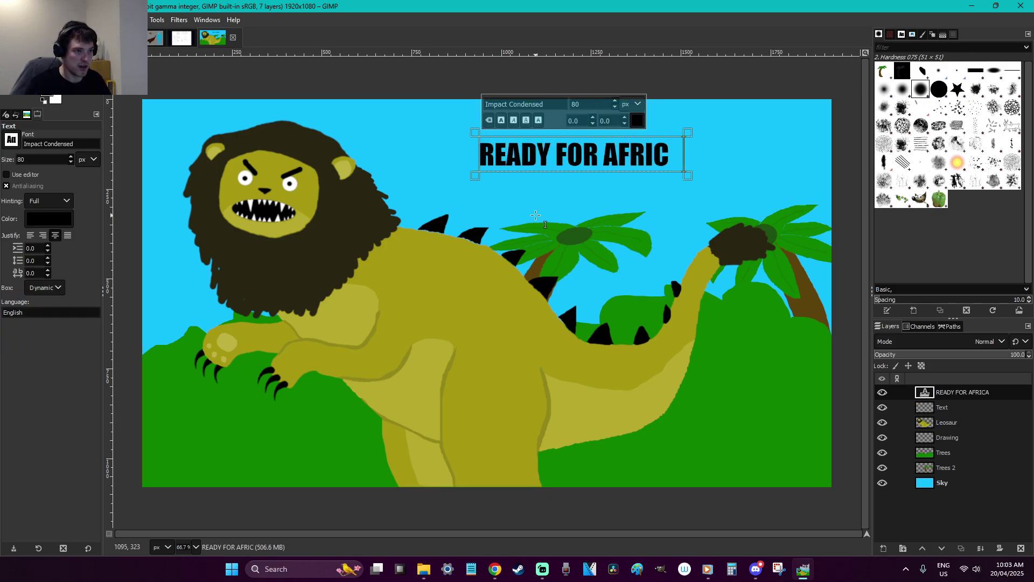
type("A?")
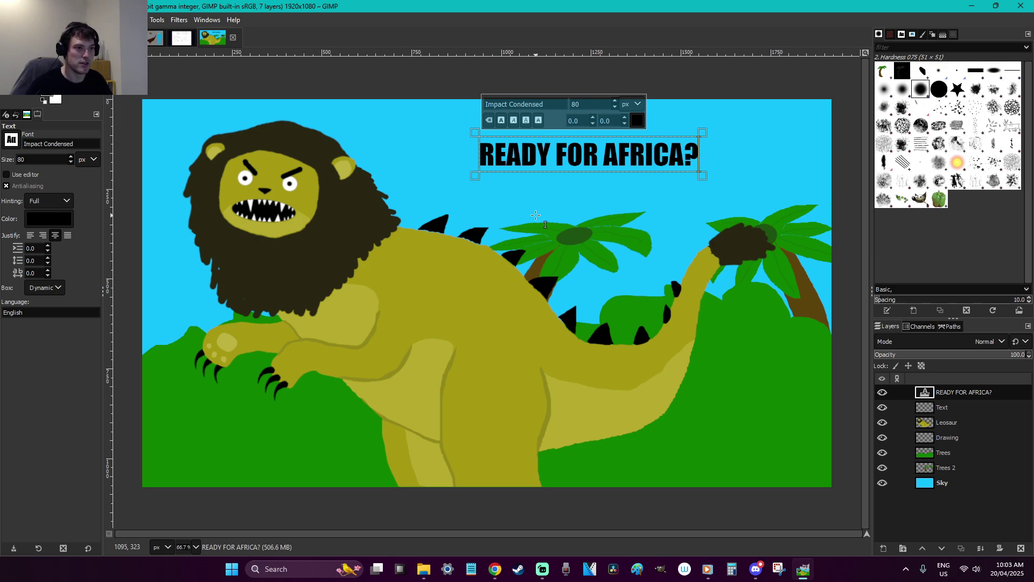
right_click(955, 392)
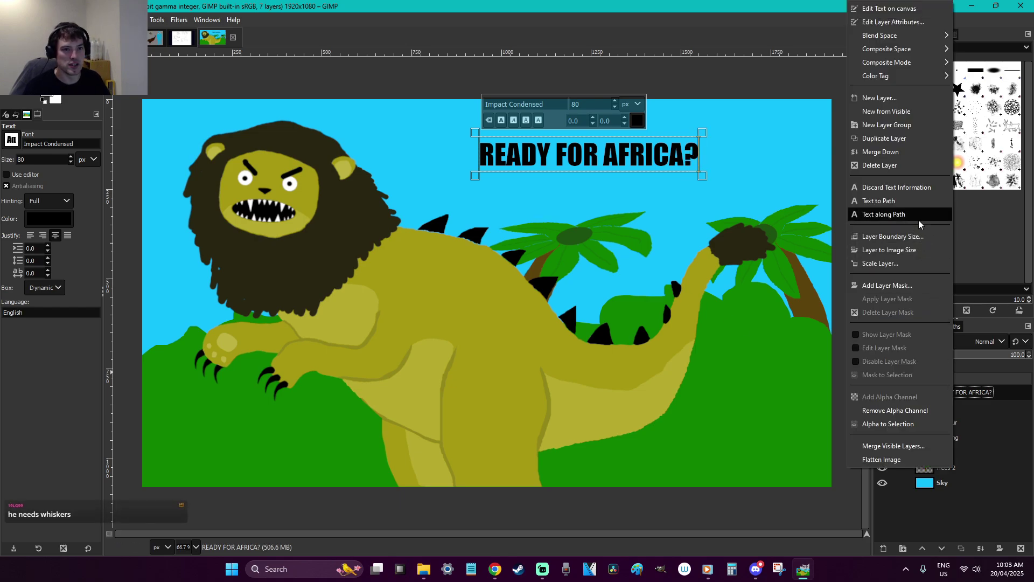
left_click(906, 151)
Scale up the caption and position it in the sky to the right of the Leosaur's head
key("shift+s")
left_click(720, 196)
left_click_drag(717, 196, 441, 153)
key("Return")
key("r")
left_click_drag(636, 157, 667, 156)
left_click(657, 189)
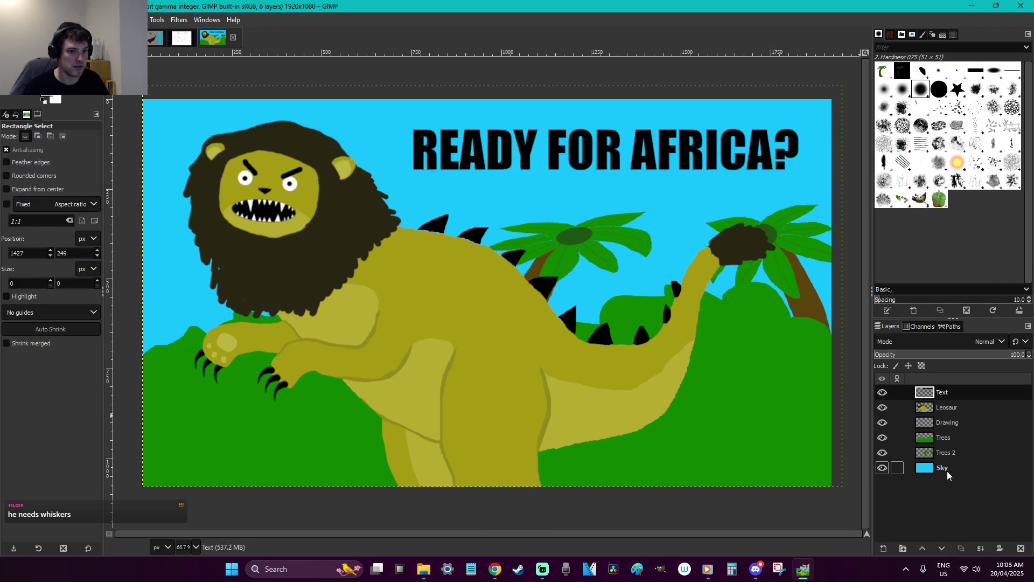
Paint several soft white clouds across the Sky layer with the Paintbrush at size 91
key("p")
key("x")
left_click_drag(55, 250, 5, 251)
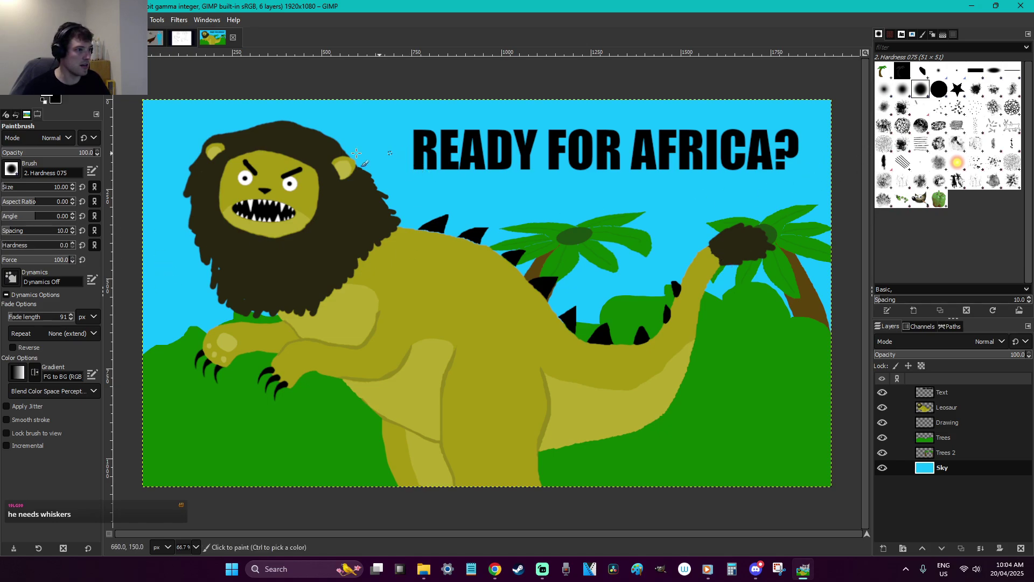
mouse_move(827, 160)
left_mouse_down()
mouse_move(747, 138)
mouse_move(771, 153)
mouse_move(814, 155)
mouse_move(817, 138)
mouse_move(723, 139)
left_mouse_up()
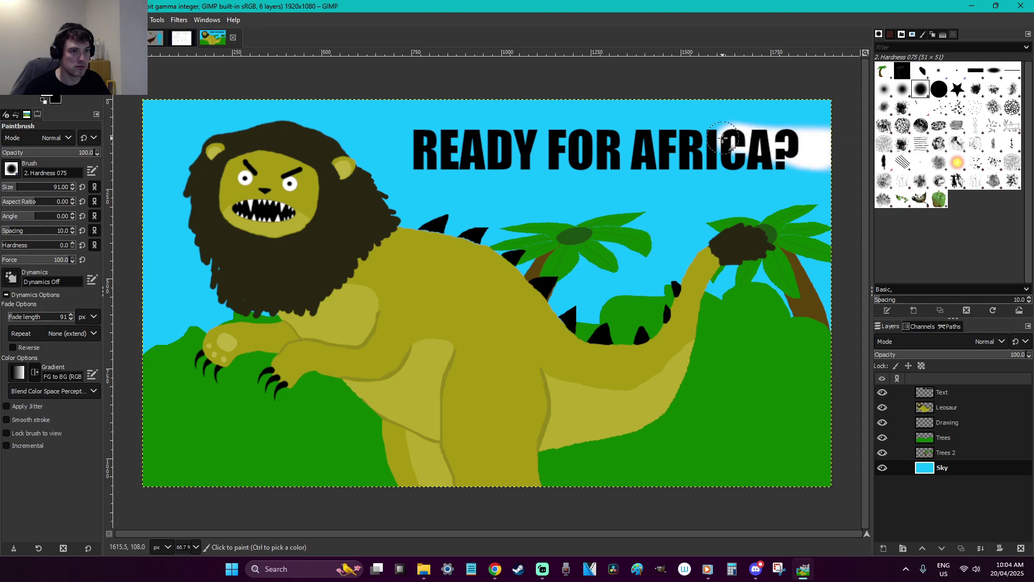
mouse_move(554, 192)
left_mouse_down()
mouse_move(533, 164)
mouse_move(558, 154)
mouse_move(454, 142)
mouse_move(417, 148)
mouse_move(528, 170)
mouse_move(590, 165)
mouse_move(435, 126)
mouse_move(415, 140)
left_mouse_up()
mouse_move(191, 221)
left_mouse_down()
mouse_move(144, 205)
mouse_move(136, 188)
mouse_move(151, 195)
mouse_move(171, 181)
mouse_move(152, 178)
mouse_move(205, 145)
mouse_move(207, 104)
mouse_move(260, 106)
mouse_move(148, 105)
left_mouse_up()
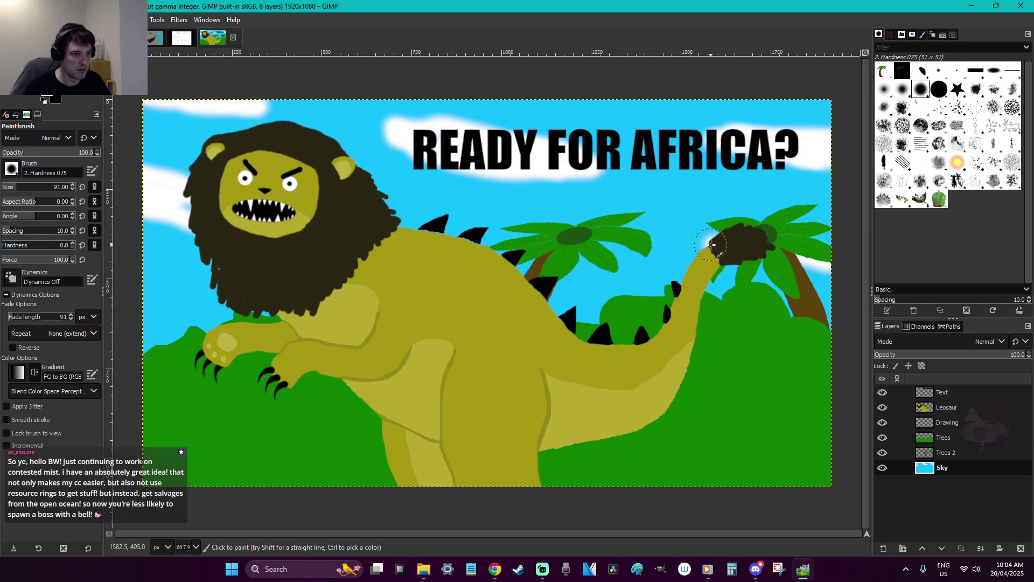
left_click_drag(705, 230, 685, 238)
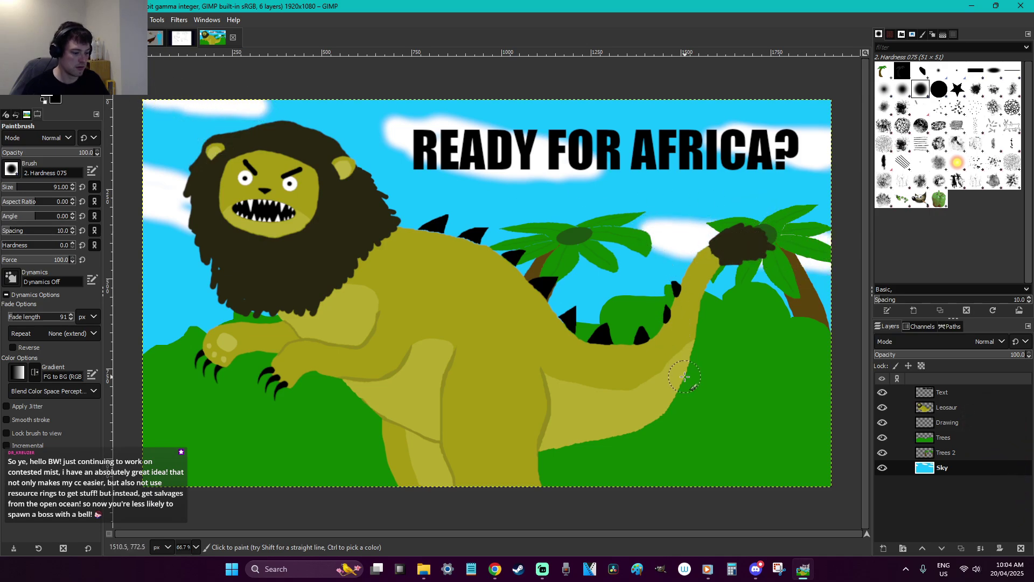
key("r")
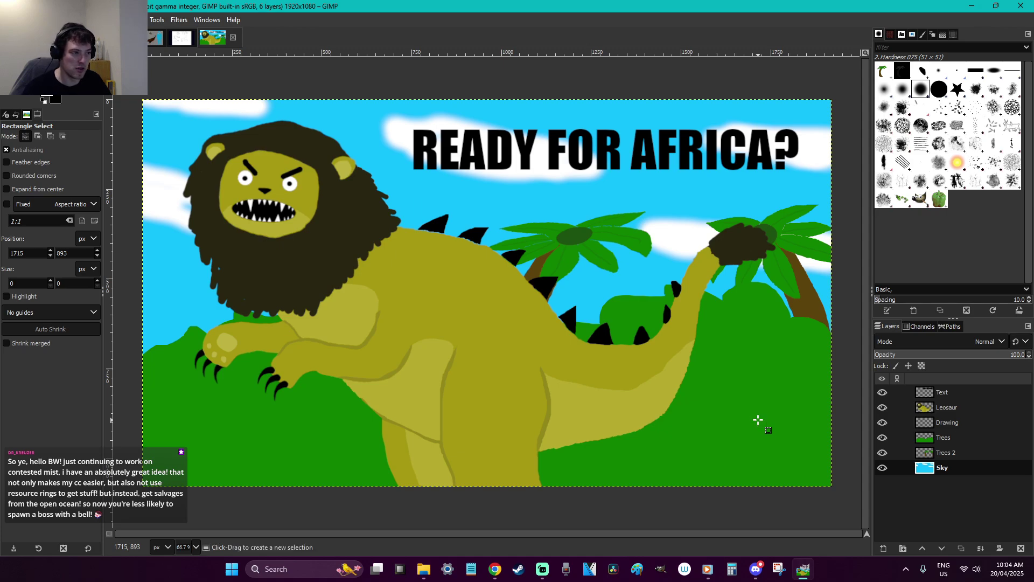
Cut the green hills from the Trees layer and paste them back as a floating selection
left_click(764, 472)
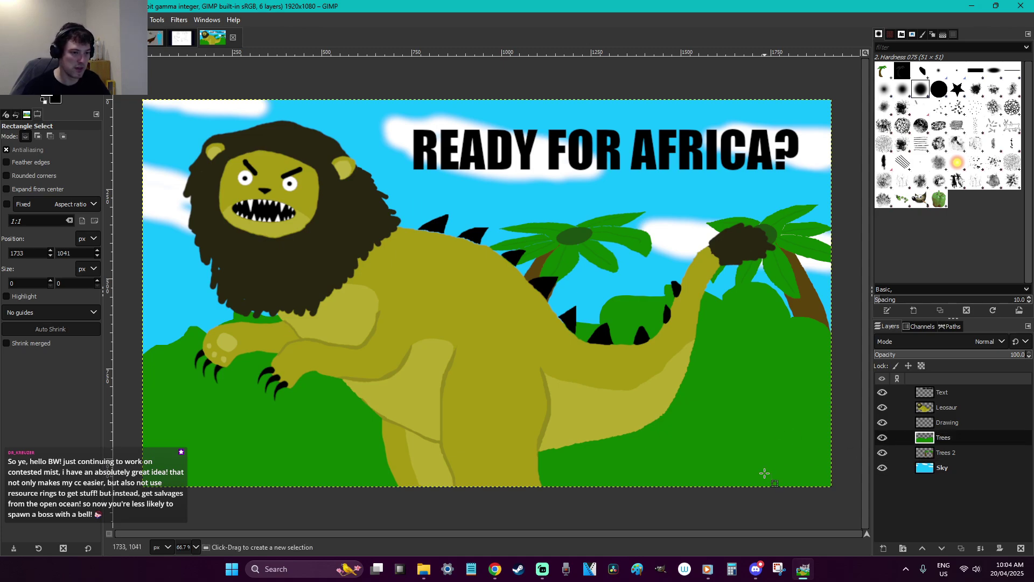
key("ctrl+a")
key("ctrl+x")
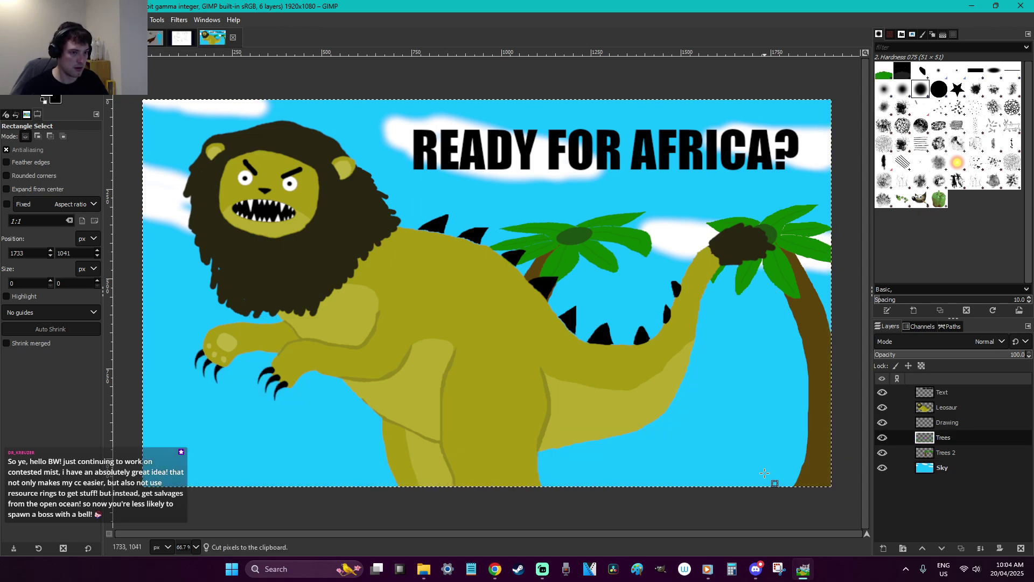
key("ctrl+v")
Shade the pasted hills with a bi-linear gradient from the sampled green down to black and anchor them to the Trees layer
key("o")
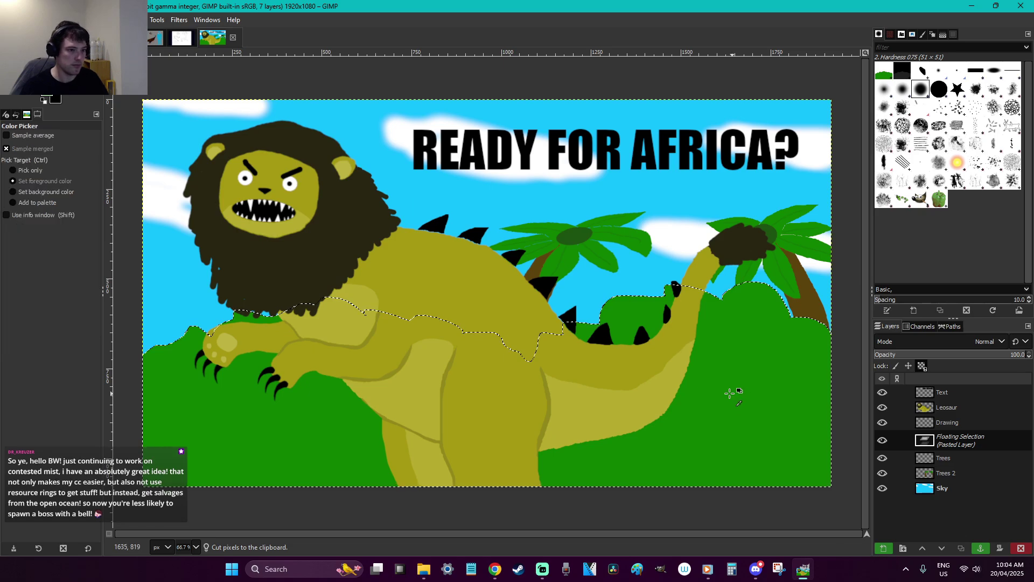
left_click(56, 99)
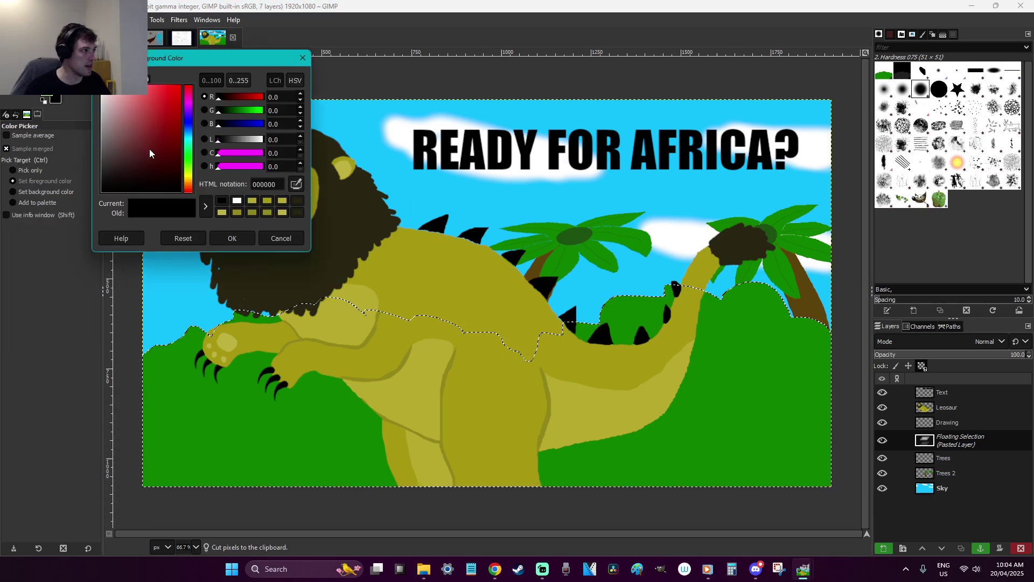
left_click(238, 234)
key("g")
left_click_drag(475, 366, 465, 466)
left_click_drag(482, 507, 474, 365)
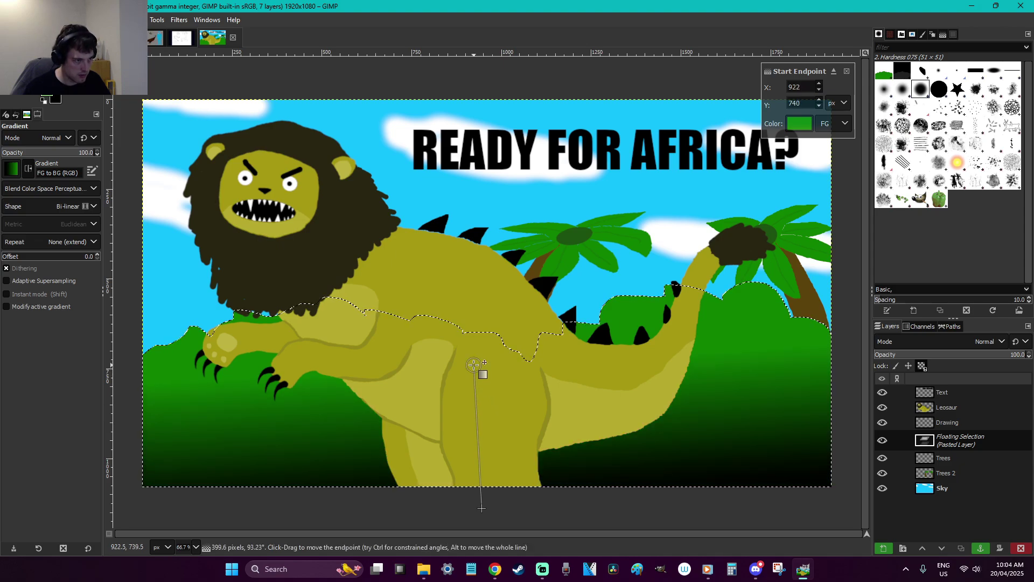
key("r")
left_click(592, 237)
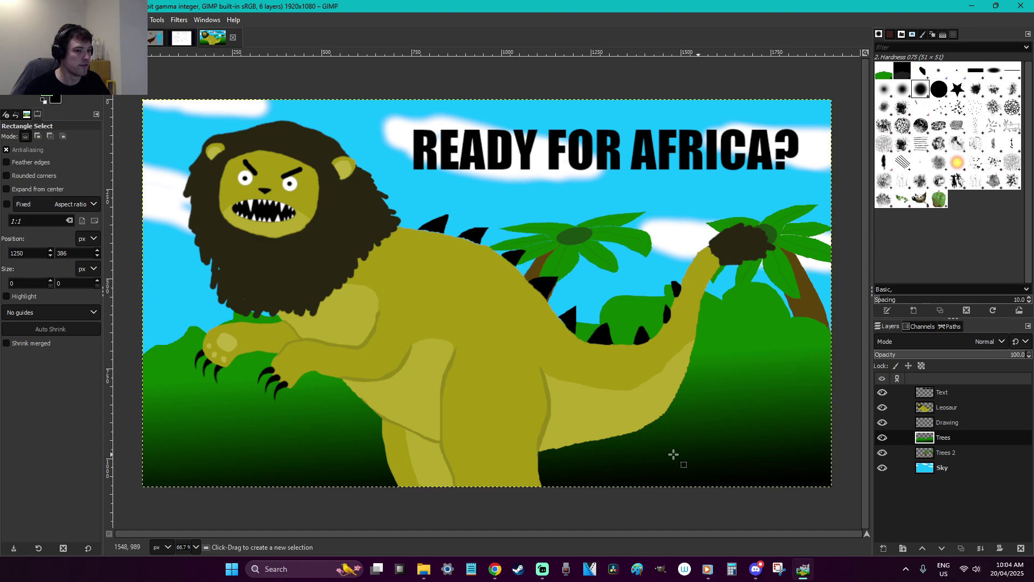
Open Bofors_automatic_gun_L70.png as a separate image
left_click(425, 573)
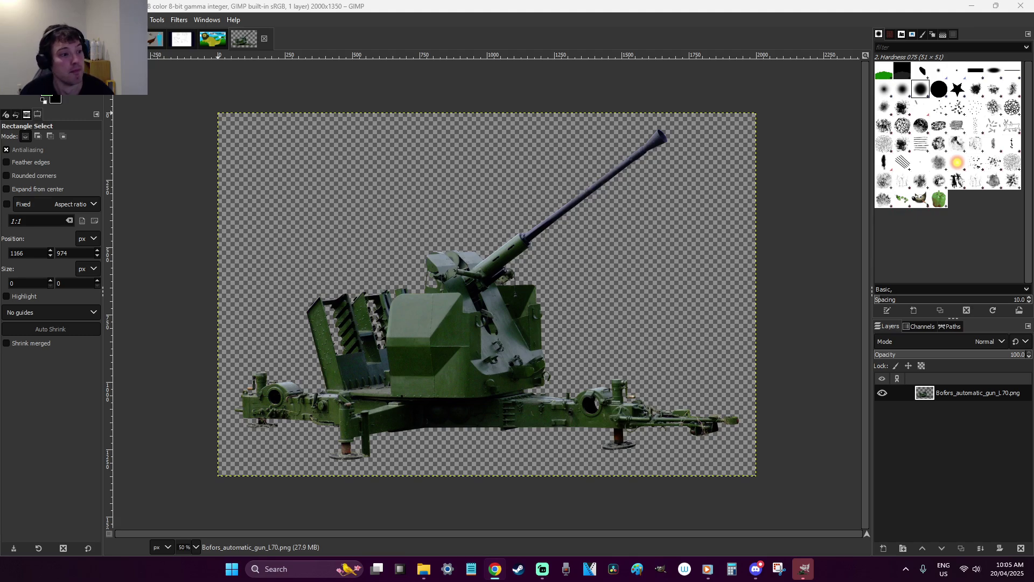
left_click(703, 5)
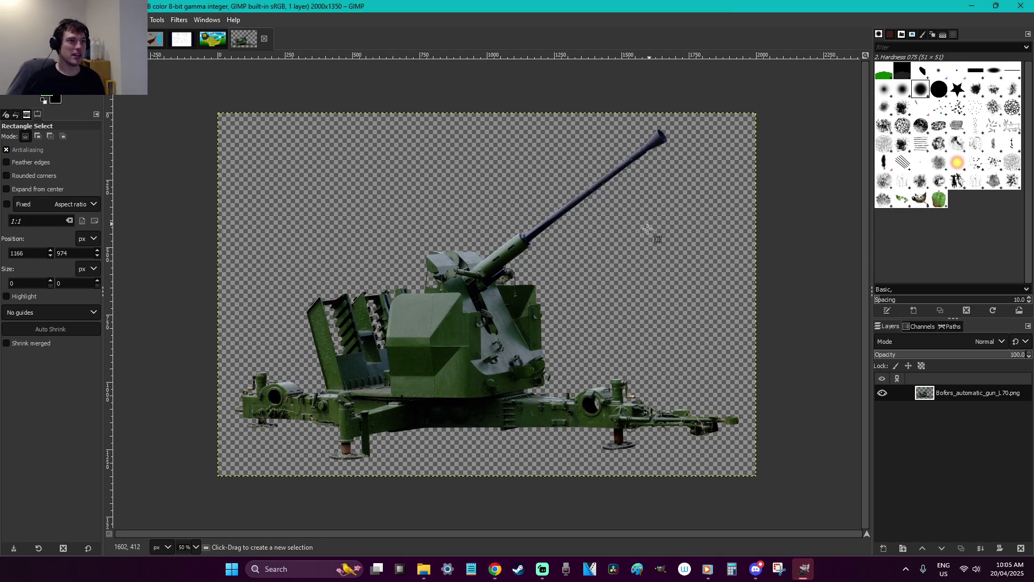
key("f")
mouse_move(391, 401)
left_mouse_down()
mouse_move(326, 392)
mouse_move(281, 315)
mouse_move(394, 181)
mouse_move(553, 122)
left_mouse_up()
key("Escape")
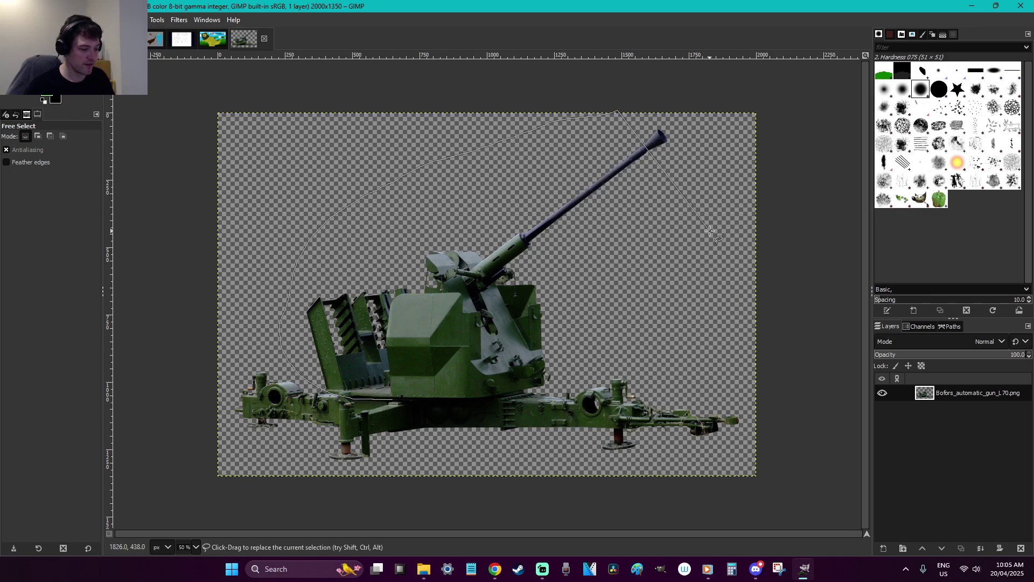
Copy the gun image and add a transparent 1920 × 1080 px layer directly above the Leosaur in the palm scene
key("r")
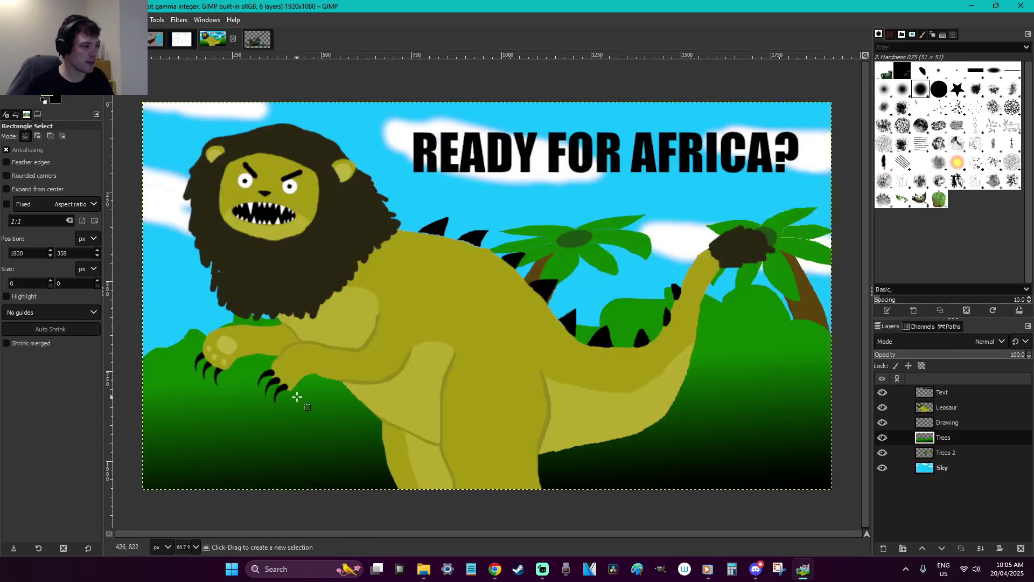
left_click(213, 39)
left_click(722, 431, "ctrl+shift")
key("ctrl+shift+n")
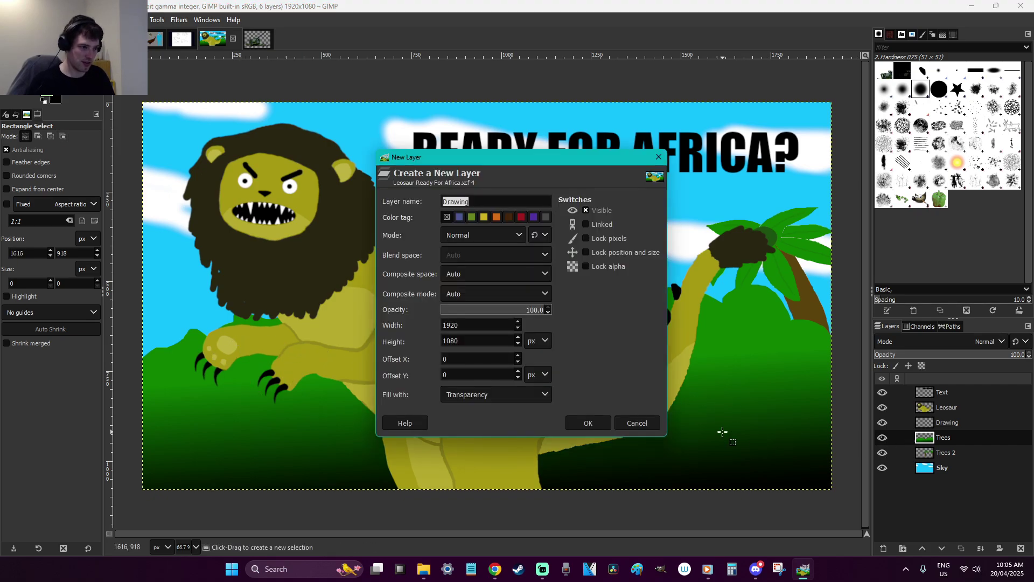
left_click(590, 422)
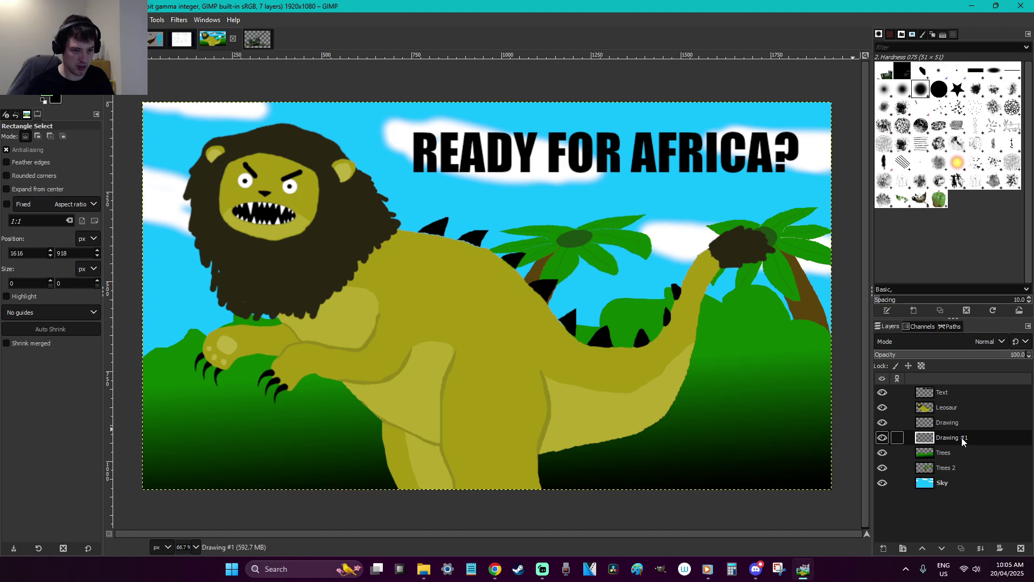
left_click_drag(963, 440, 948, 409)
left_click(364, 363)
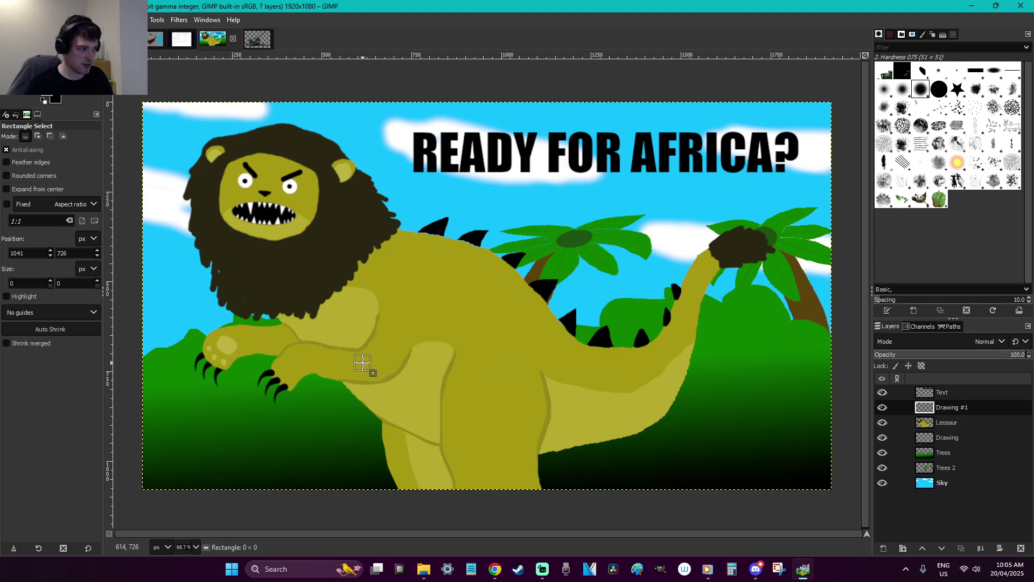
Paste the gun onto the new layer and scale it down proportionally to a small size over the Leosaur's back
key("ctrl+v")
key("shift+s")
left_click(722, 185)
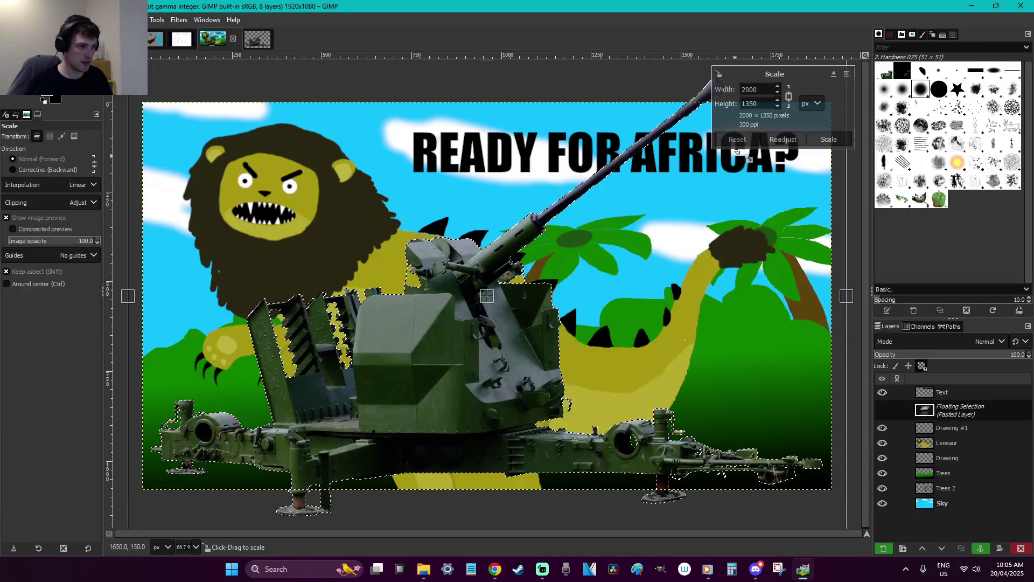
left_click_drag(699, 406, 439, 345)
key("Return")
Rotate the gun so its barrel points downward, flip it horizontally, move it onto the Leosaur's front claws and anchor it
key("shift+r")
key("Return")
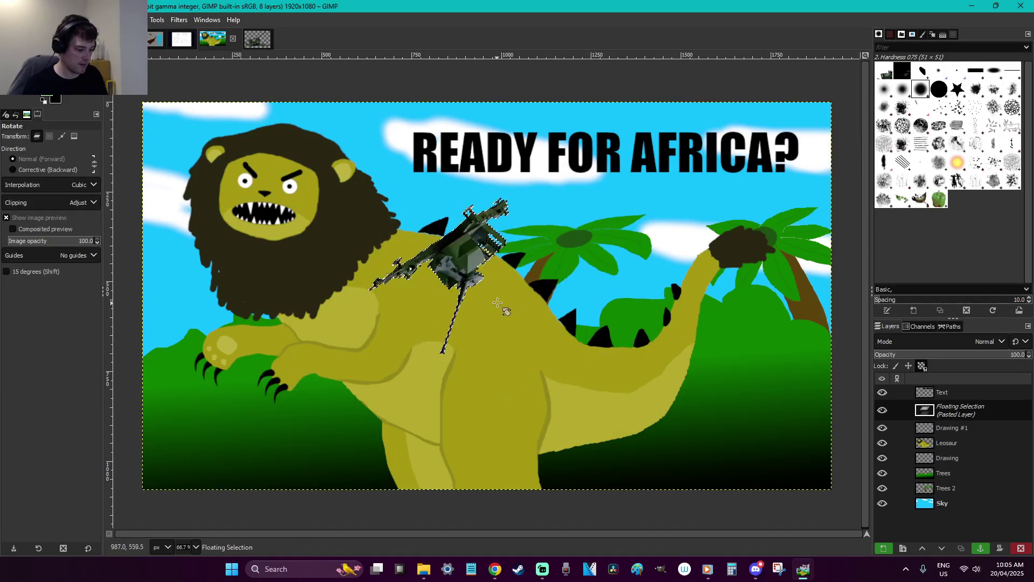
key("shift+f")
key("r")
left_click_drag(475, 273, 265, 383)
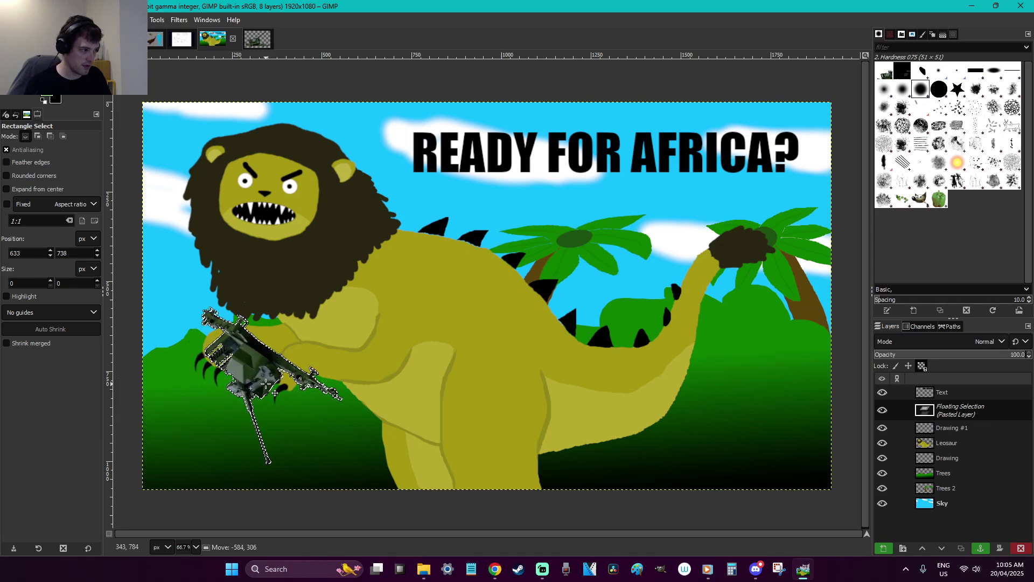
left_click(341, 429)
Rename the gun's layer as bOFORS
key("z")
left_click_drag(391, 474, 210, 332)
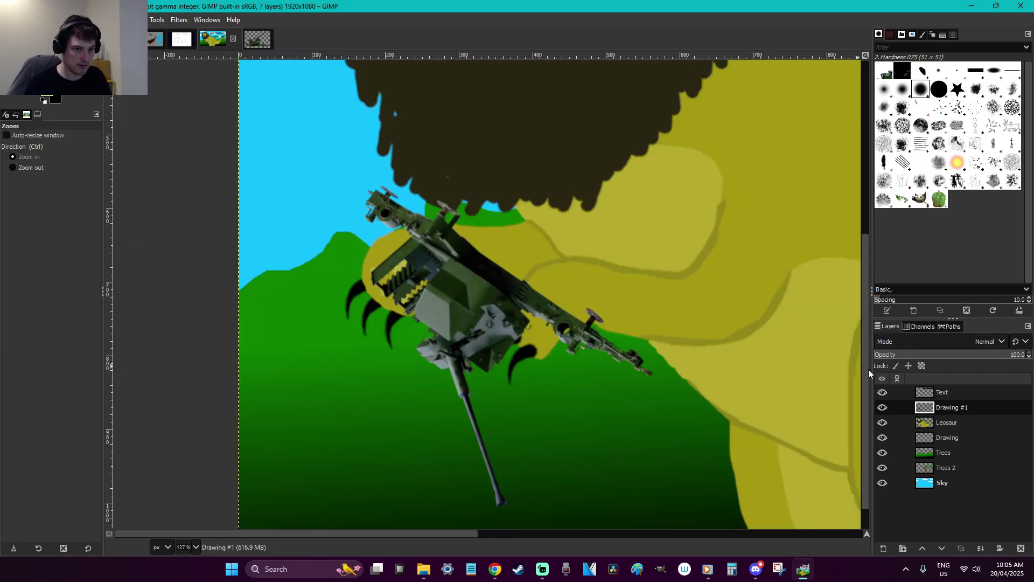
double_click(956, 407)
type("bOFORS")
key("Return")
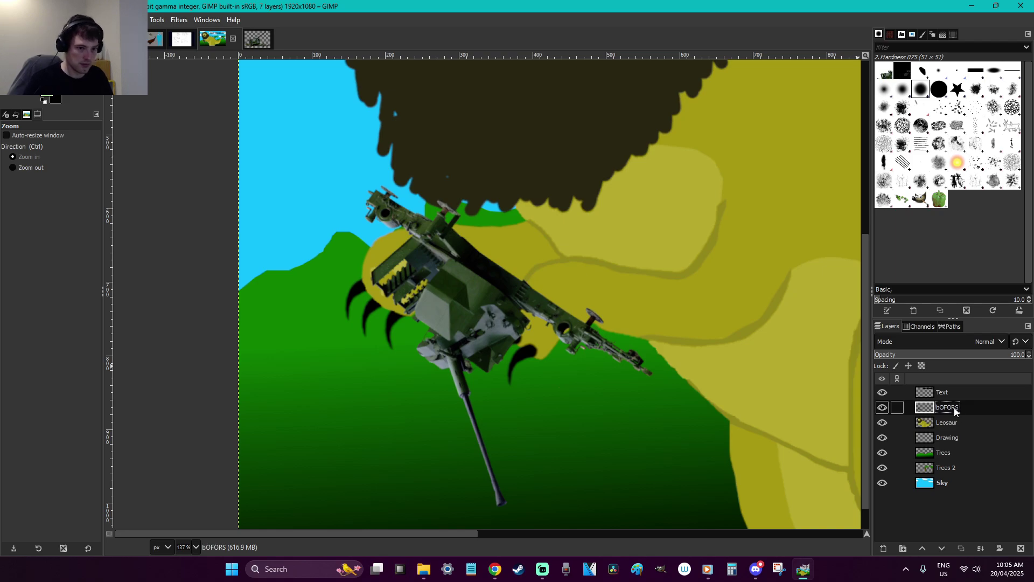
Lower the bOFORS layer's opacity to 22.7 and trace the near paw's two gun-covered claws with Free Select
left_click(952, 354)
left_click(577, 262)
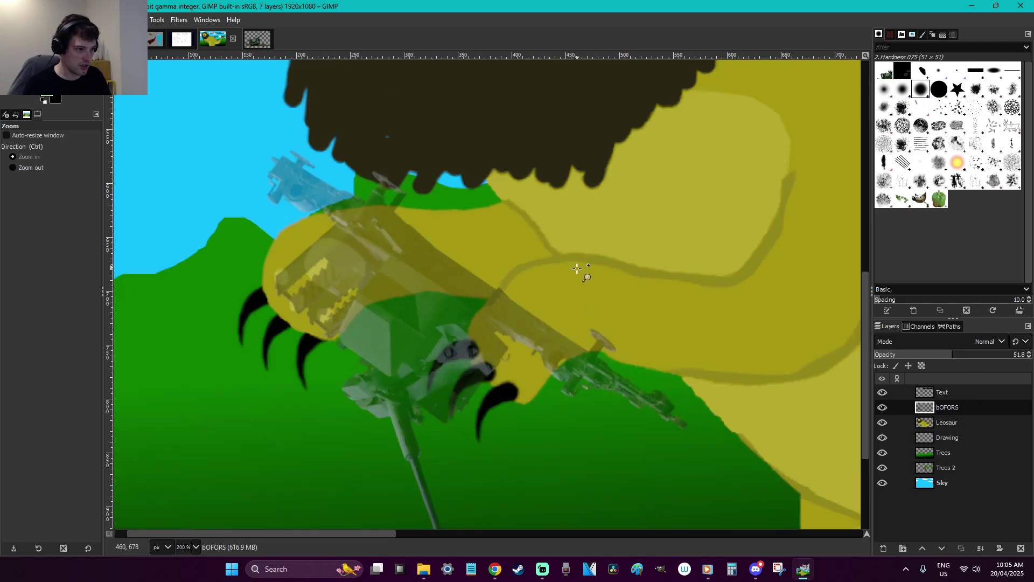
left_click_drag(681, 461, 310, 297)
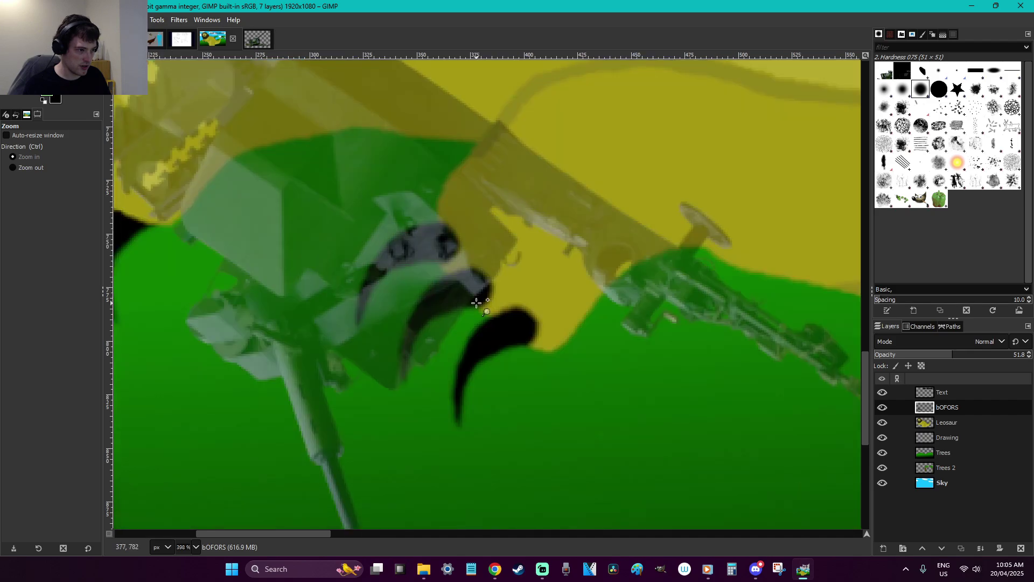
key("f")
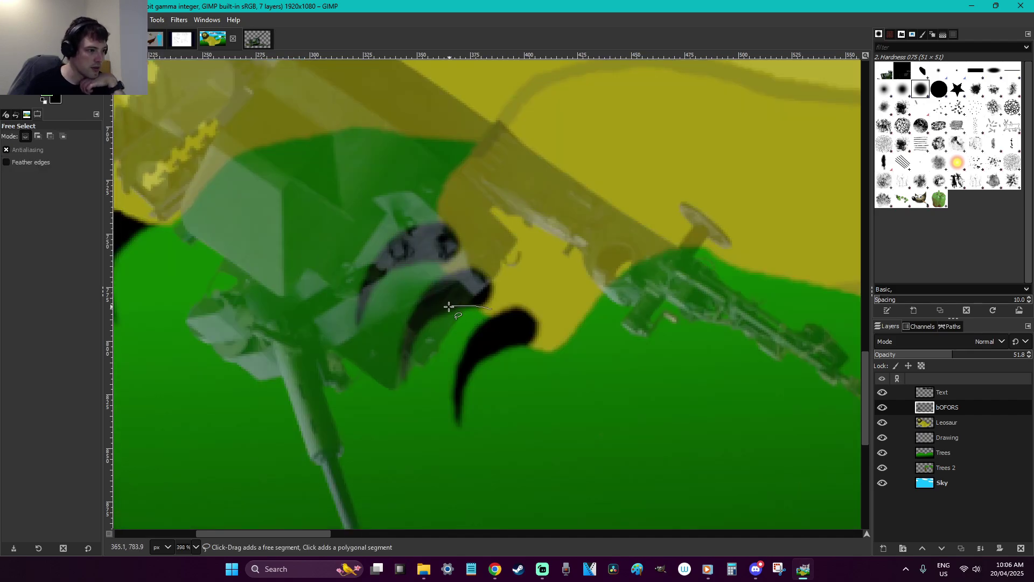
left_click_drag(410, 374, 410, 378)
left_click(909, 355)
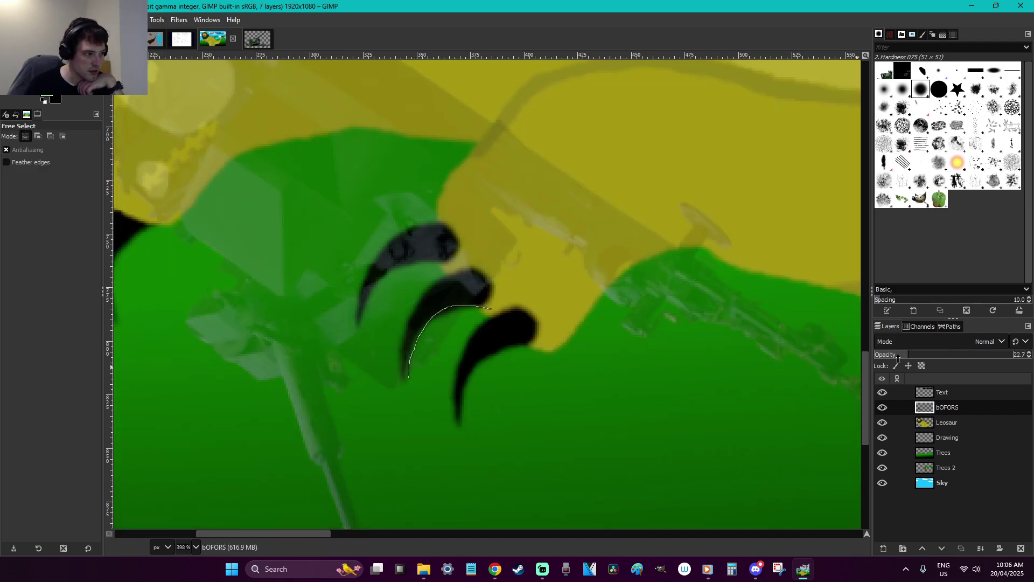
mouse_move(403, 327)
left_mouse_down()
mouse_move(462, 271)
mouse_move(391, 269)
left_mouse_up()
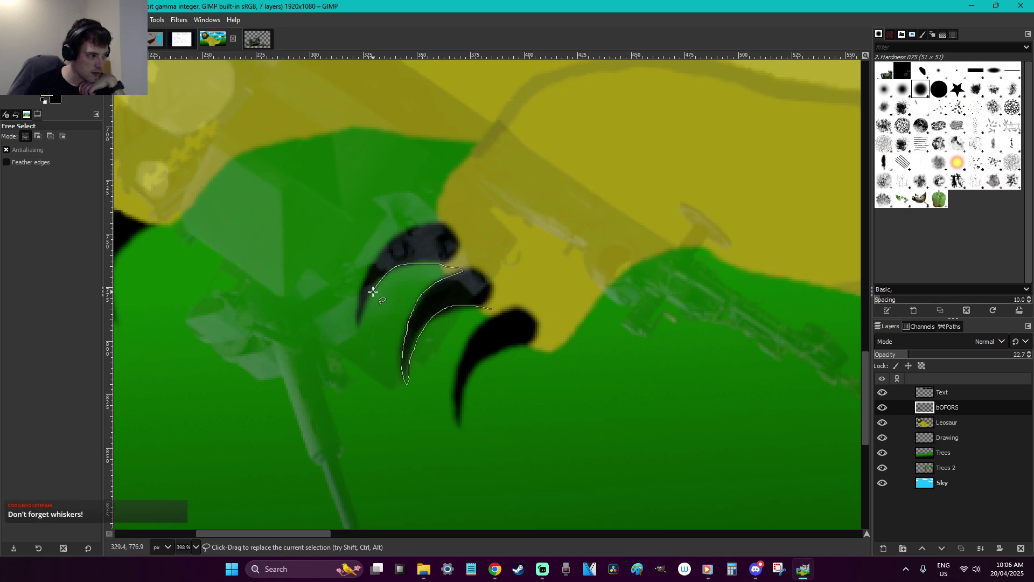
mouse_move(360, 290)
left_mouse_down()
mouse_move(397, 236)
mouse_move(436, 222)
left_mouse_up()
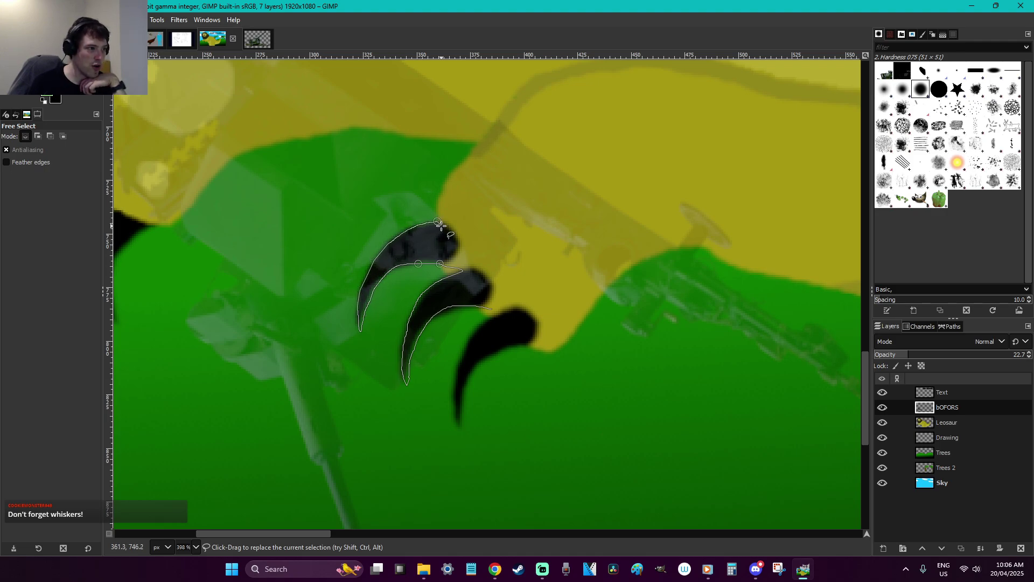
Extend the outline around the near paw and forearm, close it, delete the gun pixels inside and clear the selection
scroll(436, 222, "up", 3)
left_click_drag(440, 308, 463, 279)
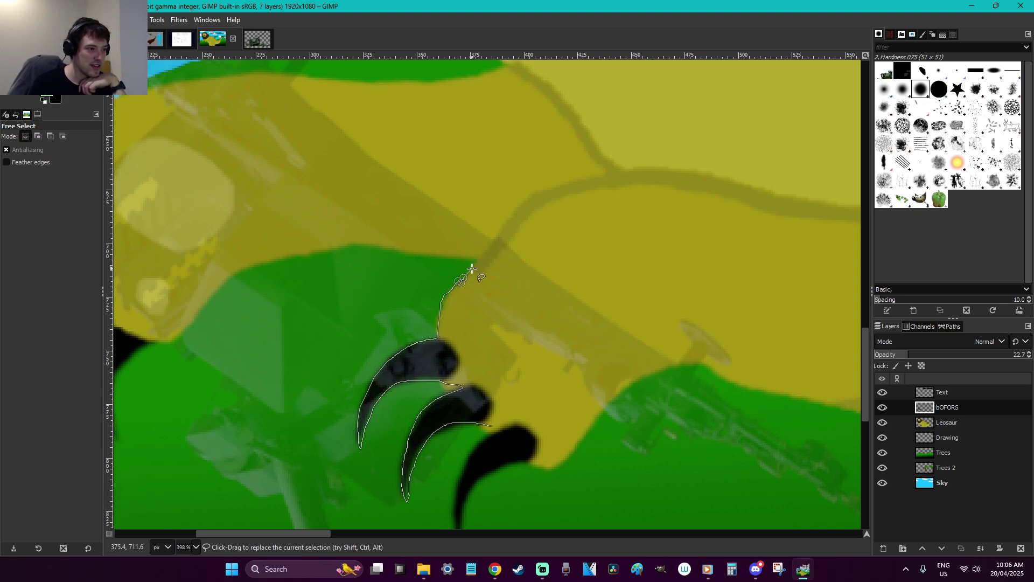
mouse_move(489, 249)
left_mouse_down()
mouse_move(550, 210)
mouse_move(660, 217)
mouse_move(716, 246)
mouse_move(748, 276)
mouse_move(769, 344)
mouse_move(753, 371)
mouse_move(710, 367)
left_mouse_up()
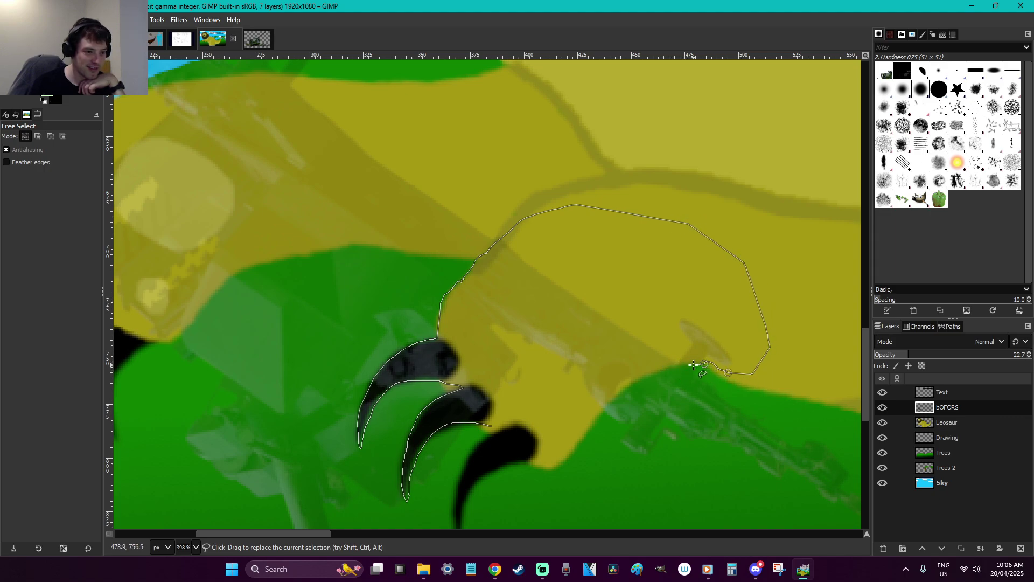
left_click_drag(554, 426, 490, 427)
key("Return")
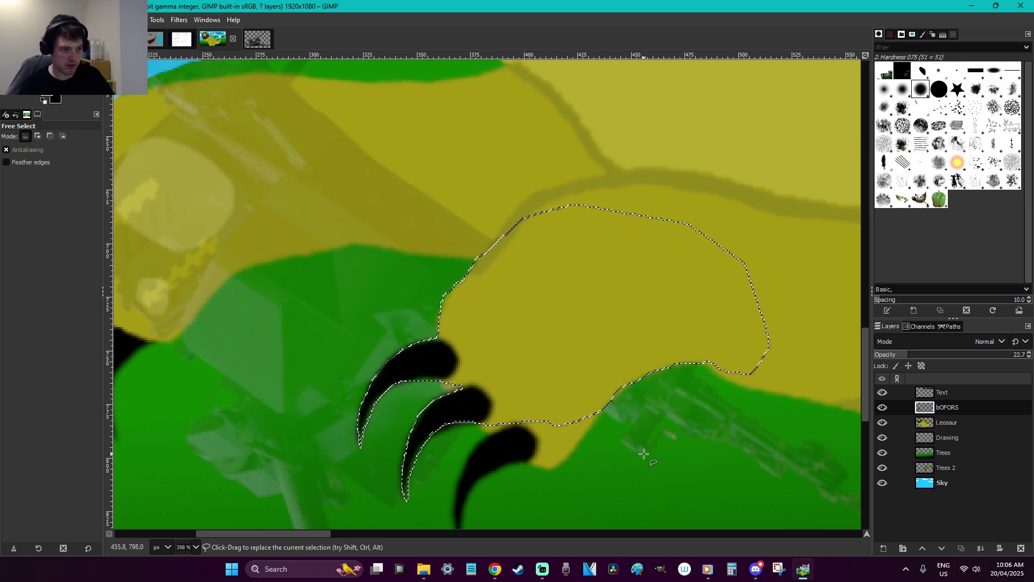
key("r")
left_click(667, 480)
Restore the bOFORS layer's opacity to full
key("minus")
key("minus")
key("minus")
key("minus")
key("minus")
key("minus")
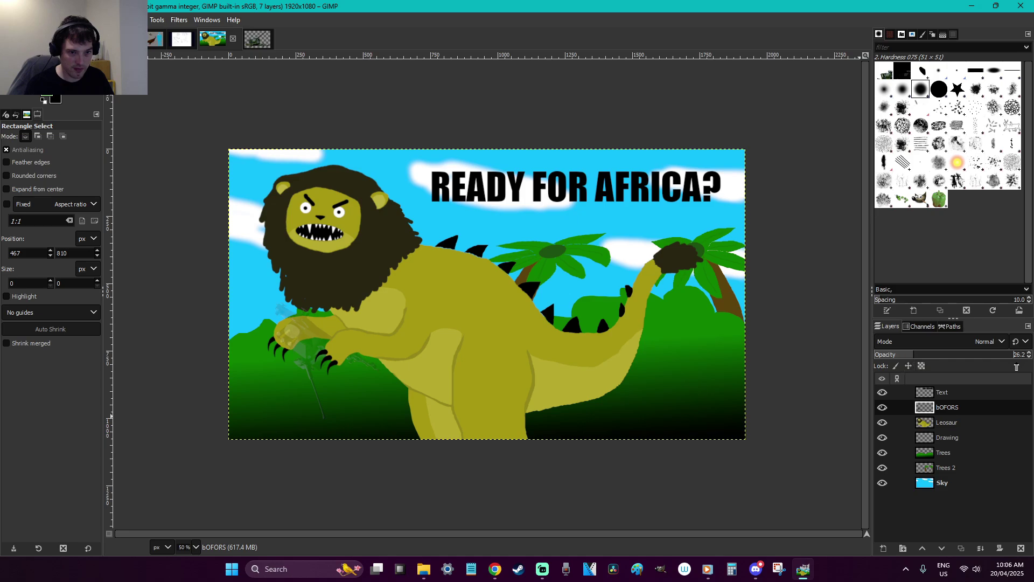
left_click_drag(1011, 367, 1030, 367)
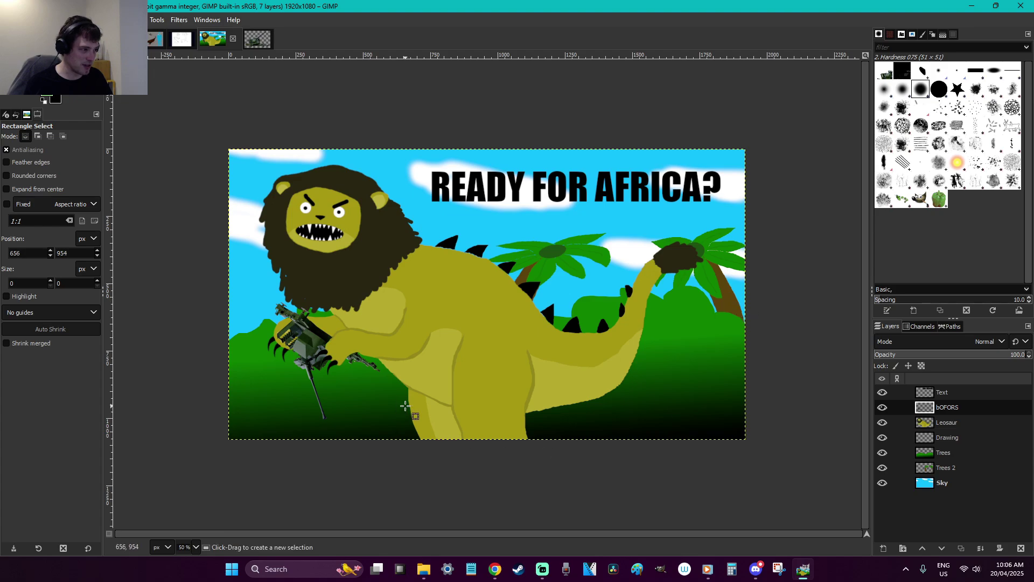
key("z")
left_click_drag(337, 431, 283, 315)
key("f")
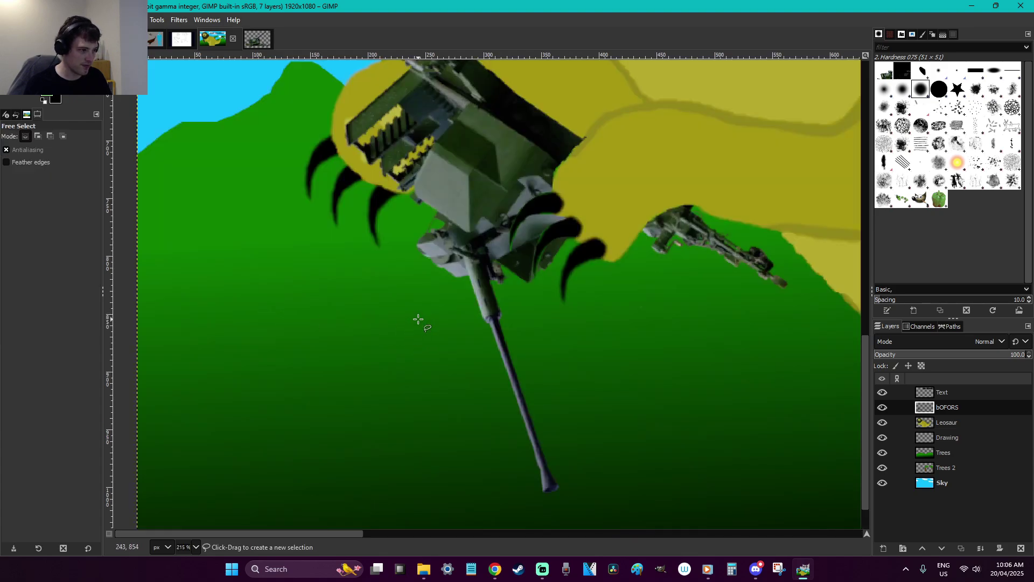
key("minus")
key("minus")
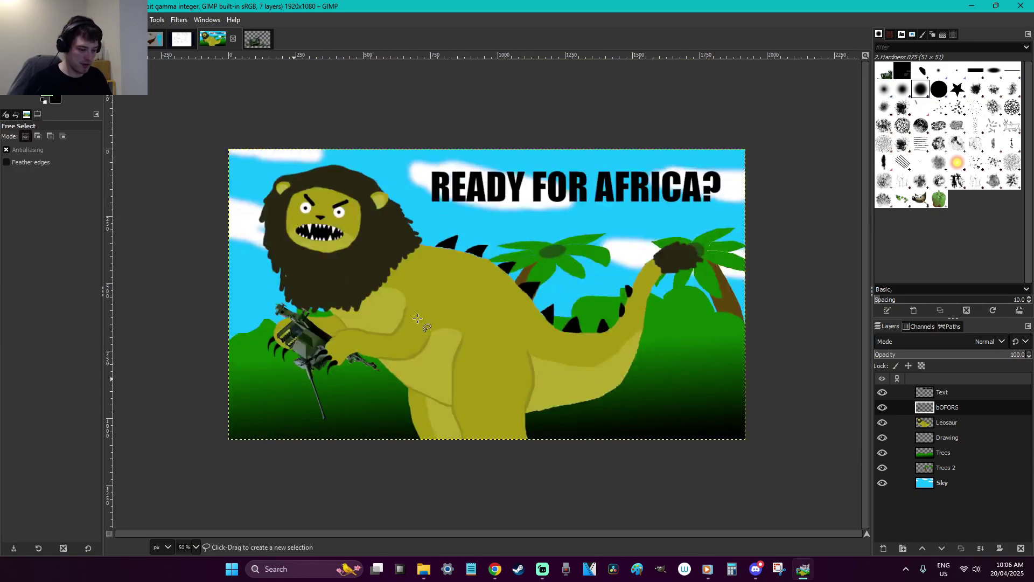
Merge the bOFORS layer down into the Leosaur layer
key("r")
right_click(956, 409)
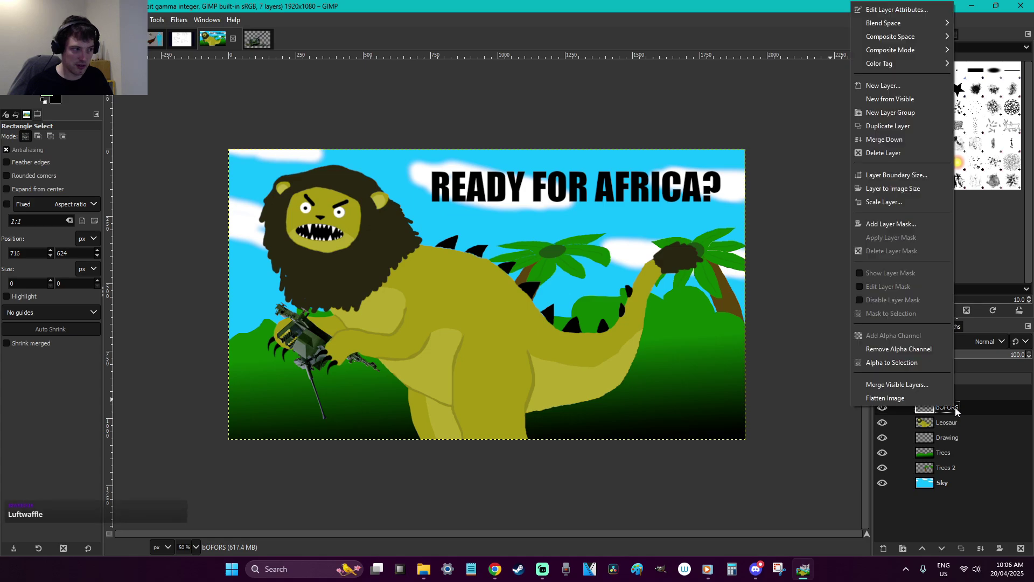
left_click(896, 143)
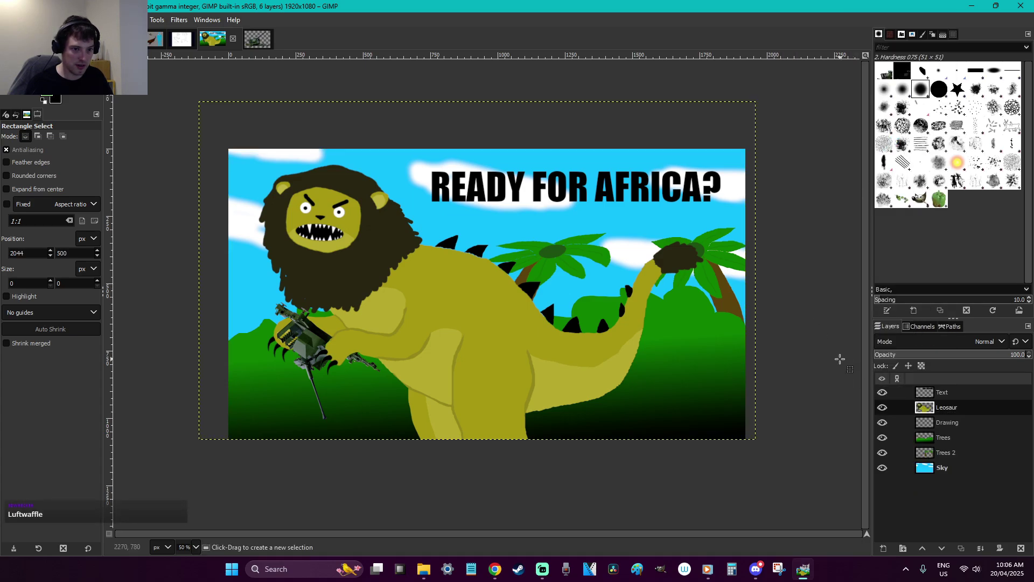
Flip the Leosaur layer horizontally across the whole canvas so that the creature faces right
key("ctrl+a")
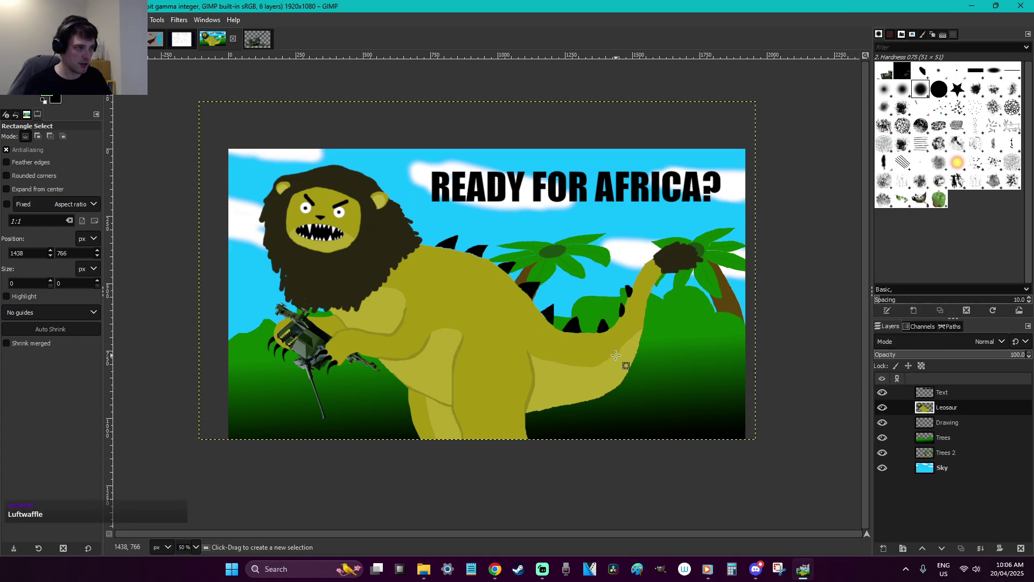
key("shift+f")
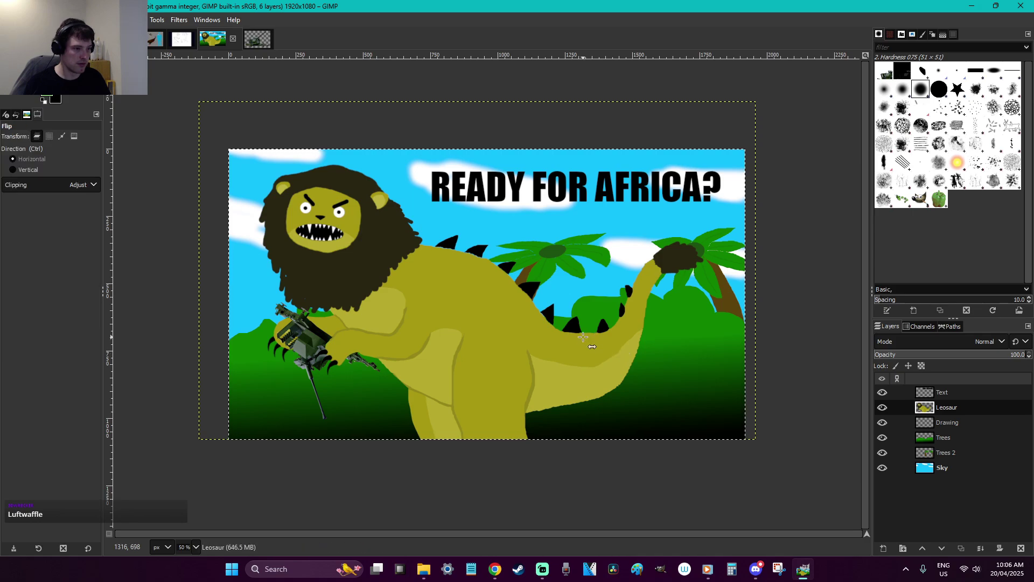
left_click(795, 292)
key("r")
left_click(795, 292)
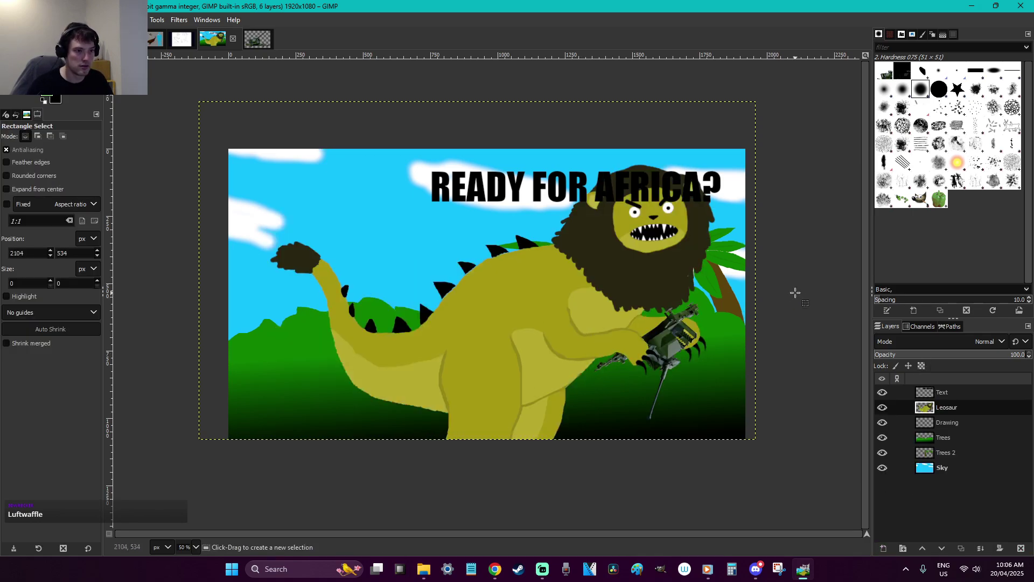
Cut the READY FOR AFRICA? title from the Text layer and paste it back in the upper-left sky, clear of the mane
left_click(942, 392)
left_click_drag(769, 265, 418, 160)
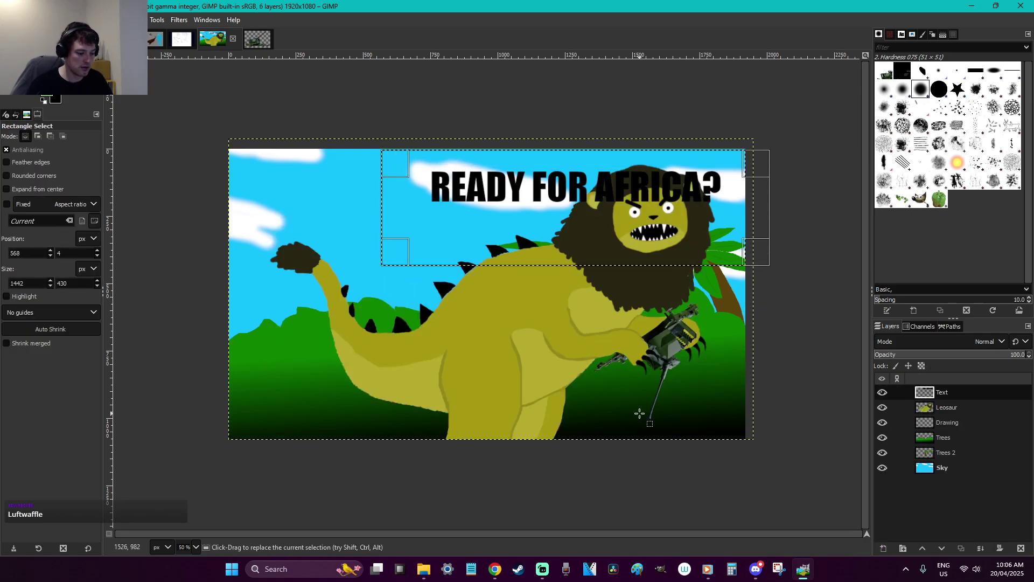
key("ctrl+x")
key("ctrl+v")
left_click_drag(491, 289, 386, 210)
left_click(738, 377)
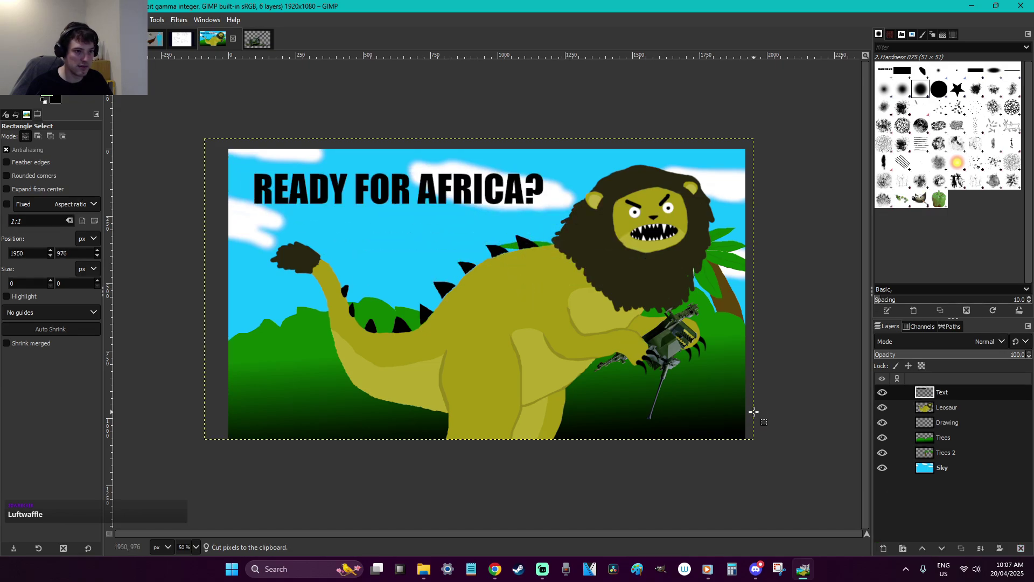
Try shifting the Leosaur layer left past the canvas's right edge, and undo that move
left_click(948, 407)
key("m")
left_click_drag(588, 341, 569, 340)
key("r")
right_click(570, 282)
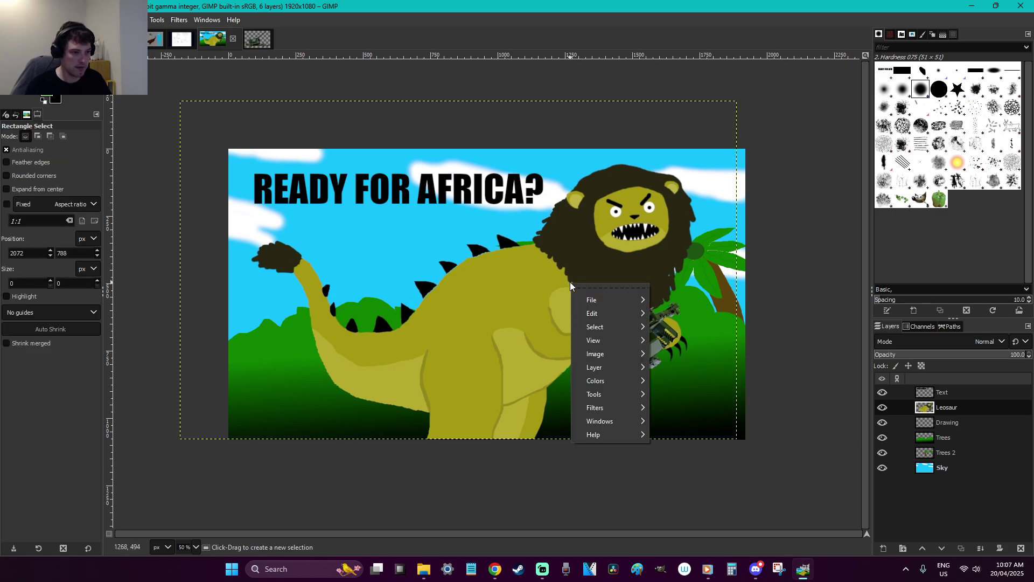
left_click(722, 350)
key("ctrl+z")
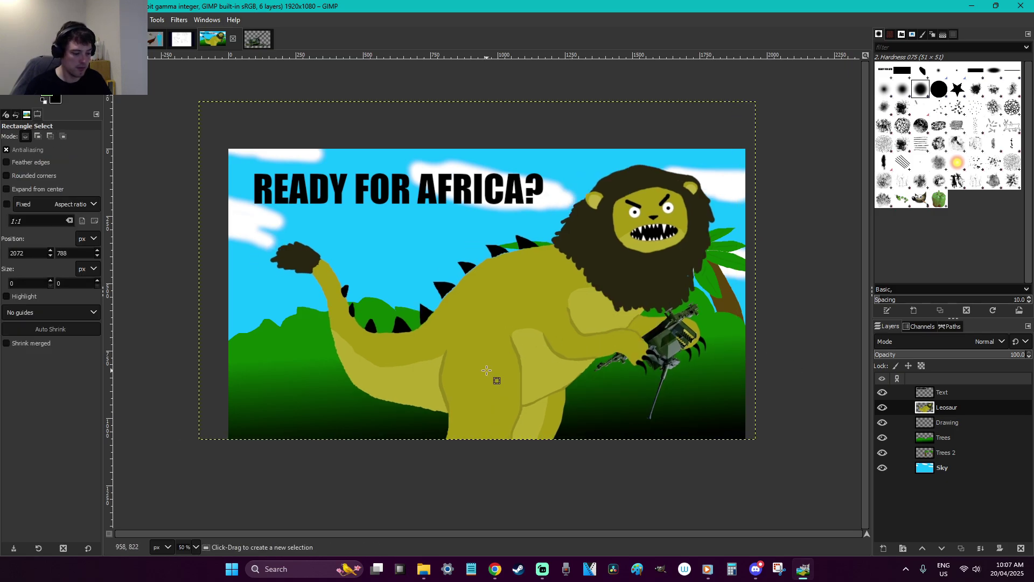
Shift the Leosaur layer slightly left so that its right boundary meets the canvas's right edge
key("m")
left_click_drag(534, 347, 524, 348)
key("r")
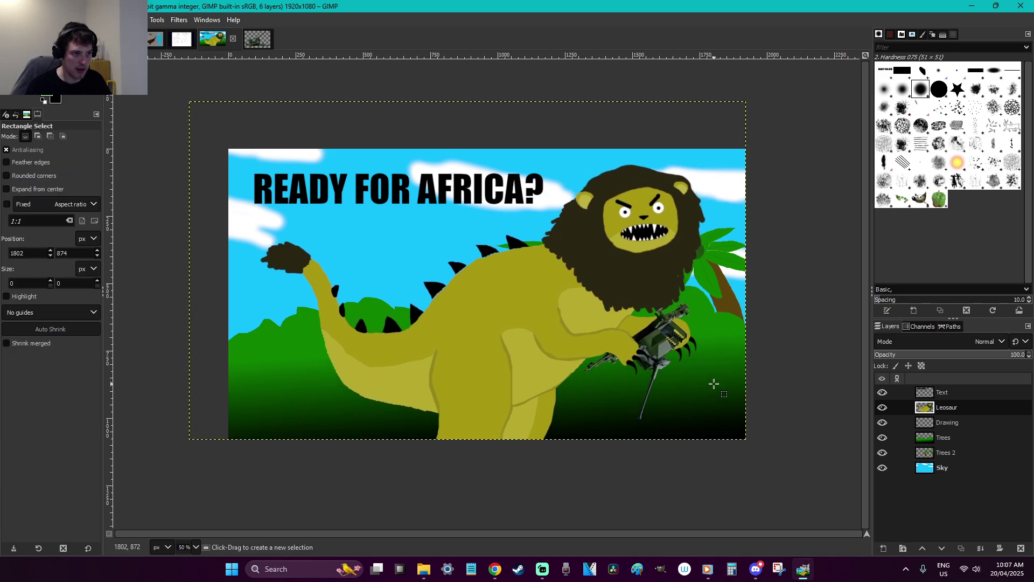
Rotate the READY FOR AFRICA? title on the Text layer by -2.94 degrees and anchor it
key("Page_Up")
left_click_drag(595, 244, 570, 241)
key("shift+r")
key("Return")
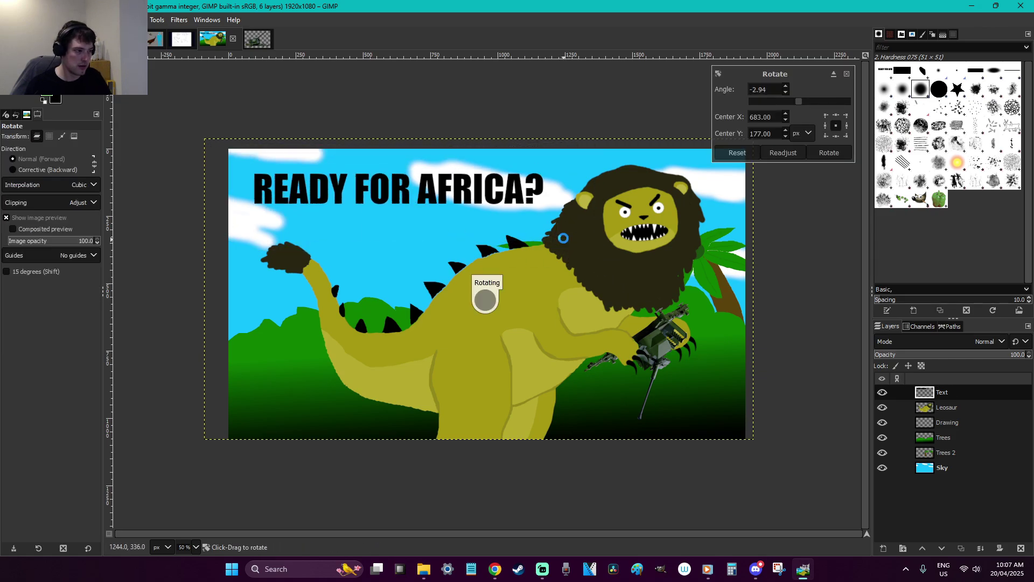
key("r")
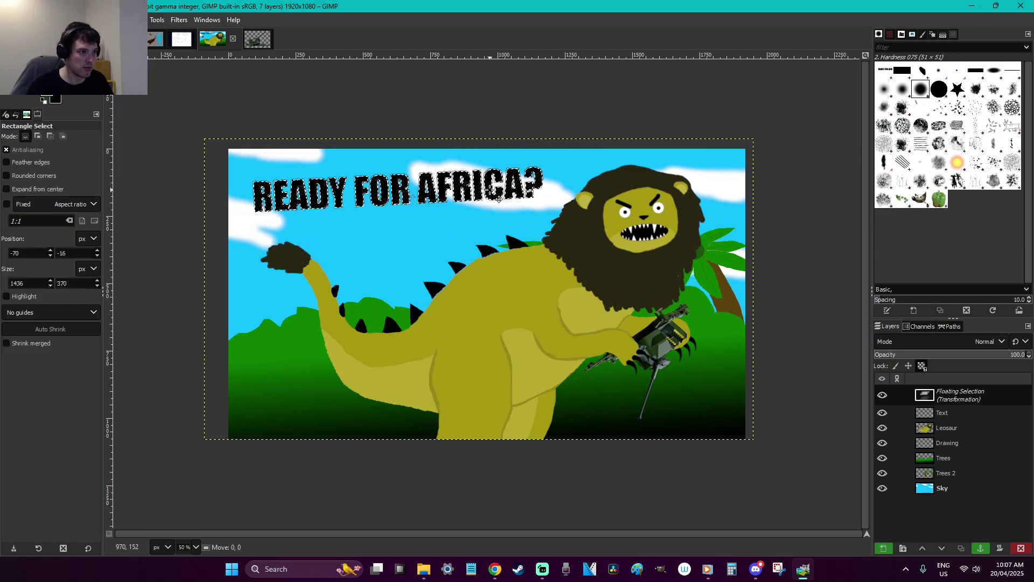
key("ctrl+h")
Make Trees 2 the active layer and hide the Leosaur layer
left_click(948, 452)
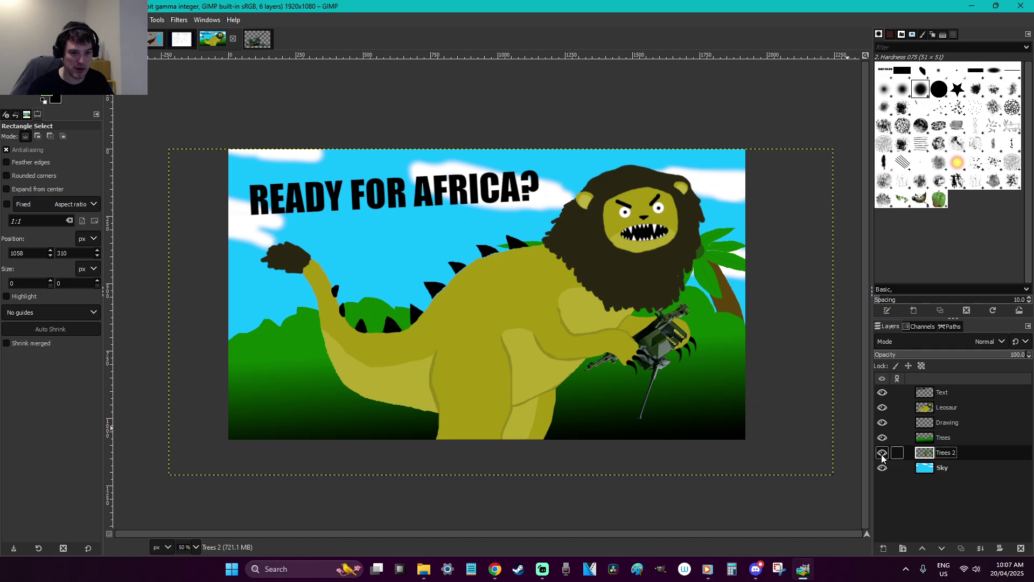
left_click(881, 392)
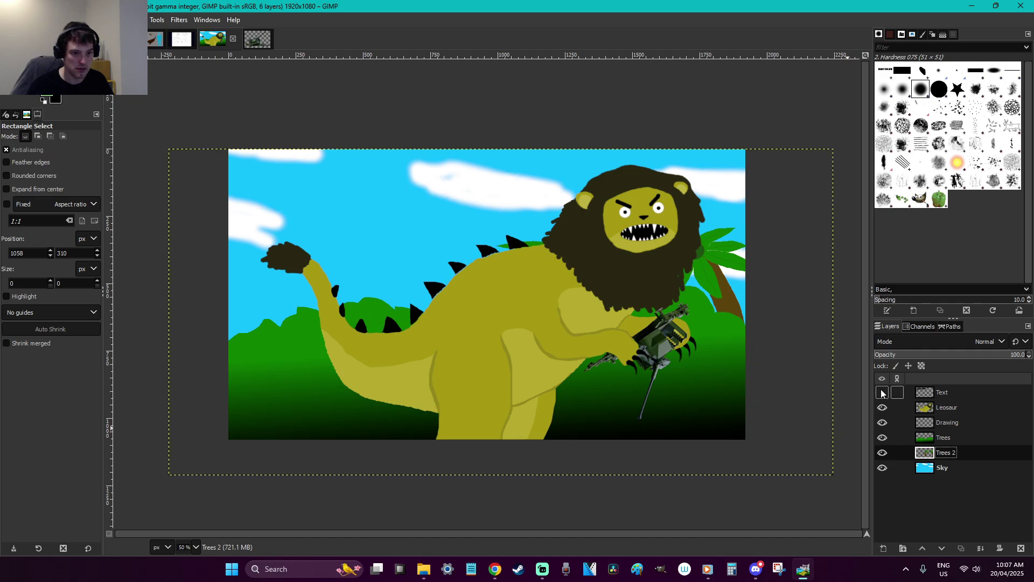
left_click(882, 392)
left_click(882, 407)
Outline the palm tree behind the creature's body with Free Select and cut it from the Trees 2 layer
key("f")
mouse_move(596, 317)
left_mouse_down()
mouse_move(604, 222)
mouse_move(422, 337)
mouse_move(593, 328)
mouse_move(560, 362)
mouse_move(595, 320)
left_mouse_up()
key("r")
left_click(605, 370)
key("f")
mouse_move(634, 237)
left_mouse_down()
mouse_move(572, 469)
mouse_move(348, 432)
mouse_move(453, 164)
mouse_move(622, 164)
mouse_move(633, 237)
left_mouse_up()
key("Return")
key("ctrl+x")
key("r")
left_click(719, 391)
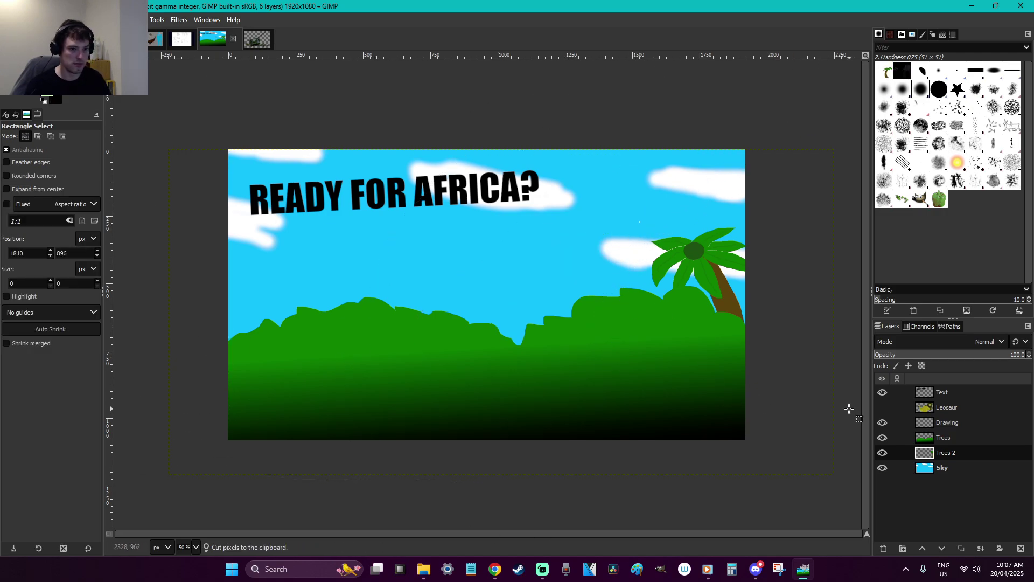
Show the Leosaur layer again, paste the cut palm tree into Trees 2, place it between tail and back, and anchor it
left_click(881, 407)
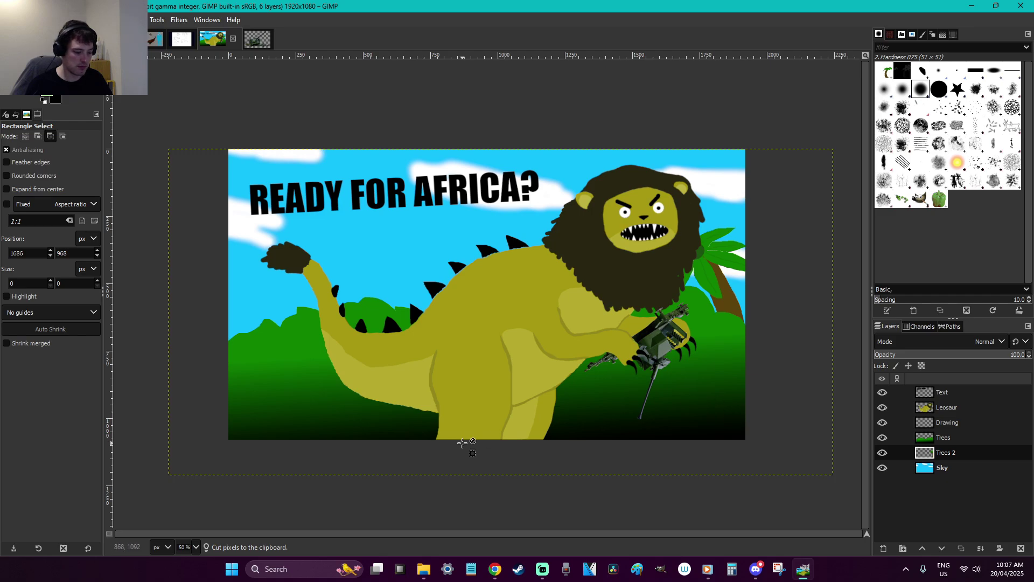
key("ctrl+v")
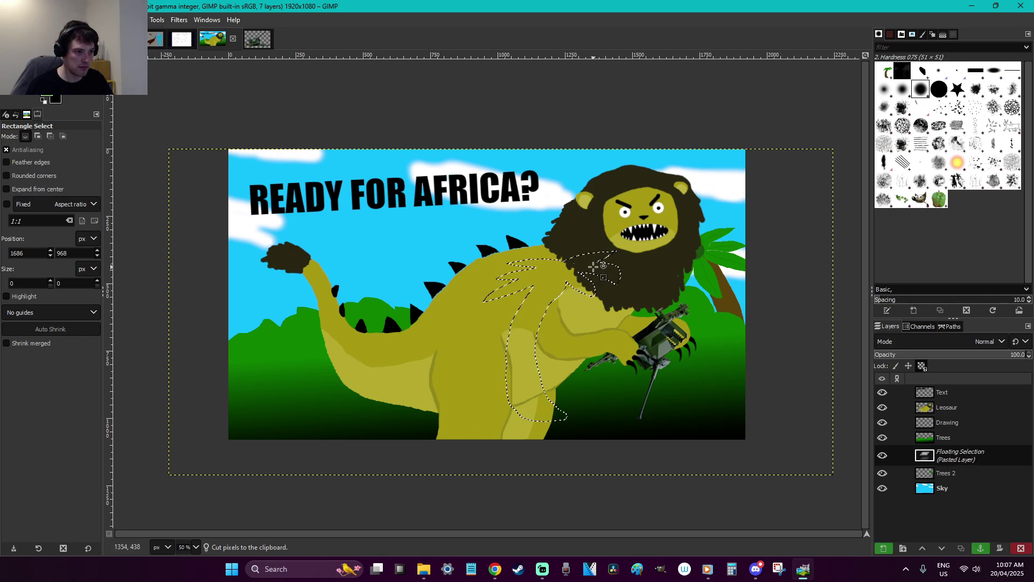
left_click_drag(653, 287, 426, 283)
left_click(883, 407)
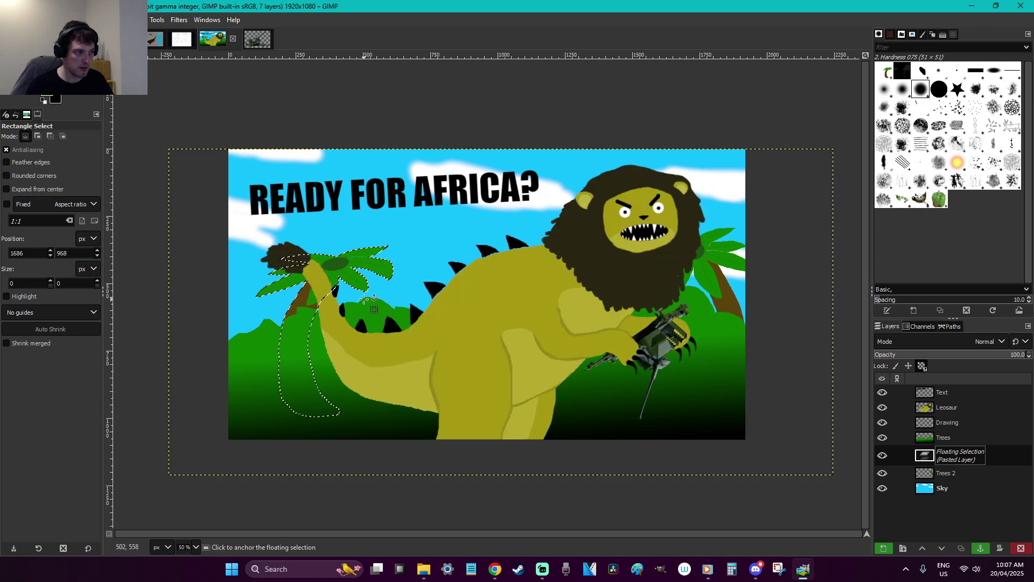
left_click_drag(339, 268, 405, 238)
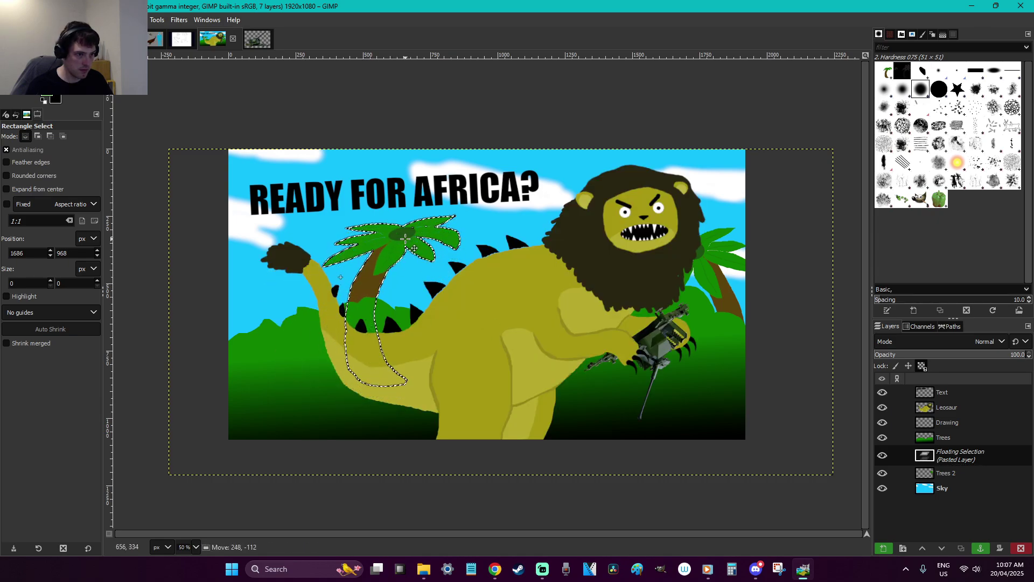
left_click(623, 392)
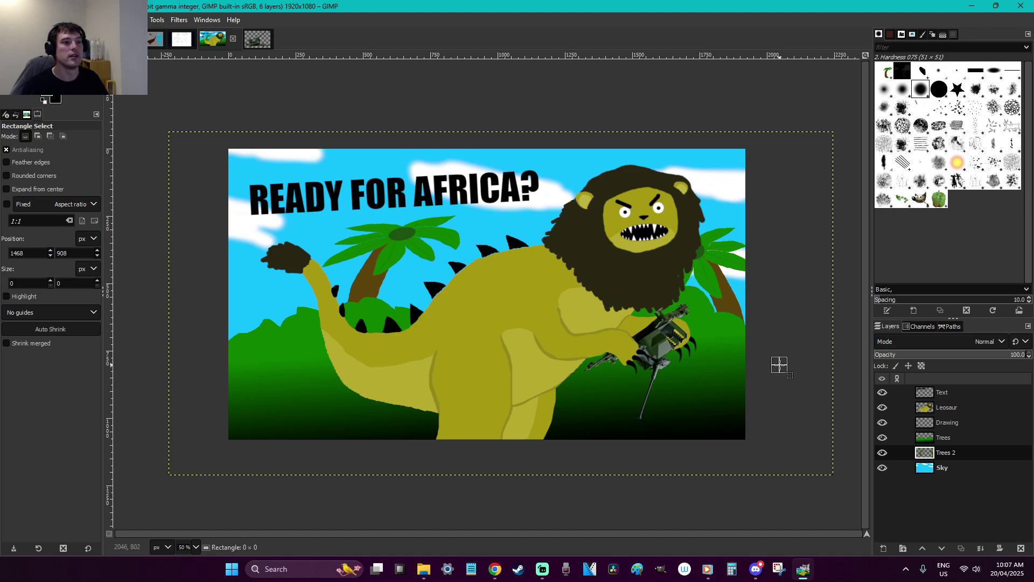
On the Text layer, draw a white-filled ellipse about 165 px wide and 89 px high below the gun's right side
left_click(938, 392)
key("z")
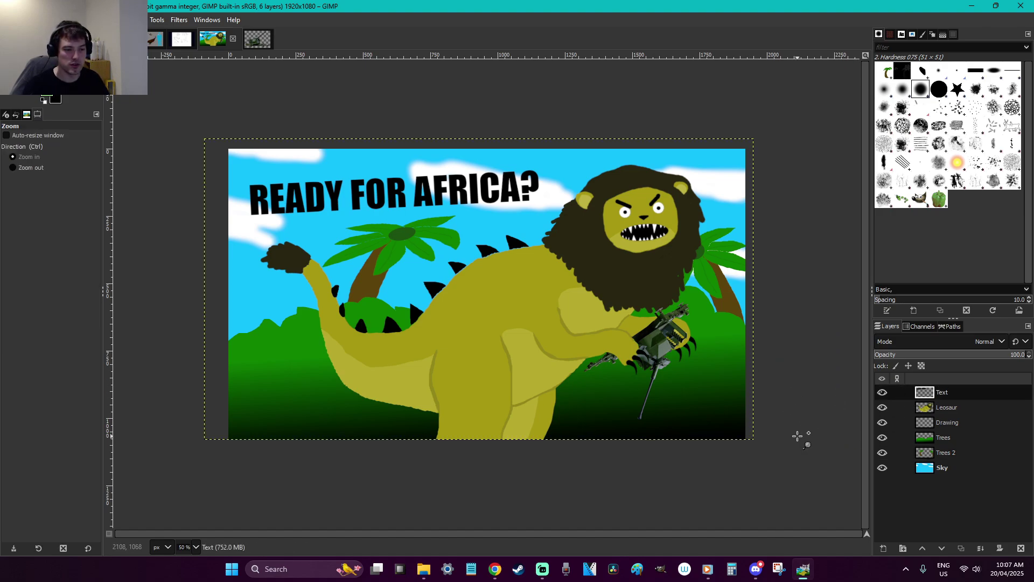
left_click_drag(774, 433, 584, 295)
key("f")
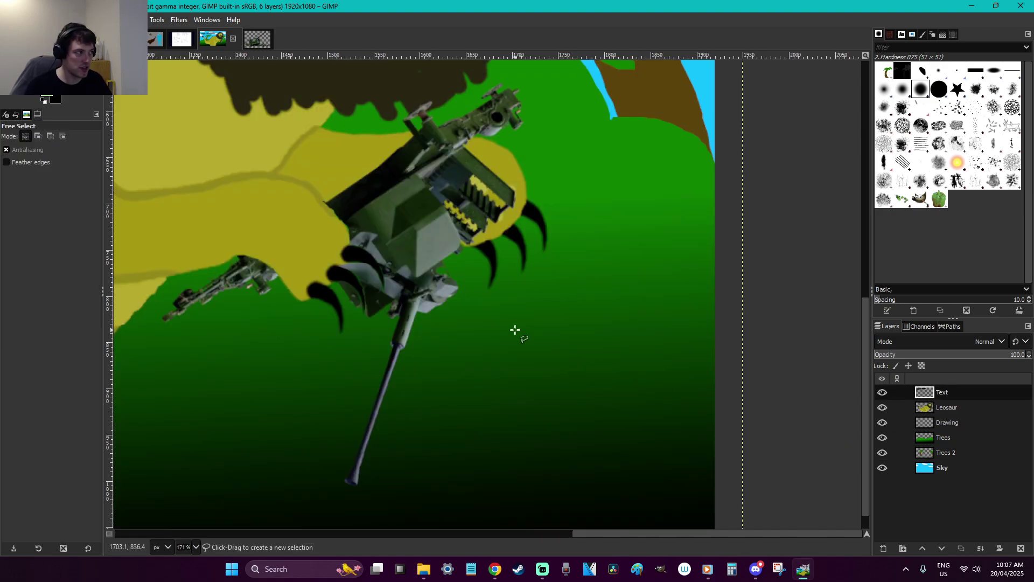
key("x")
key("x")
left_click(474, 322)
key("e")
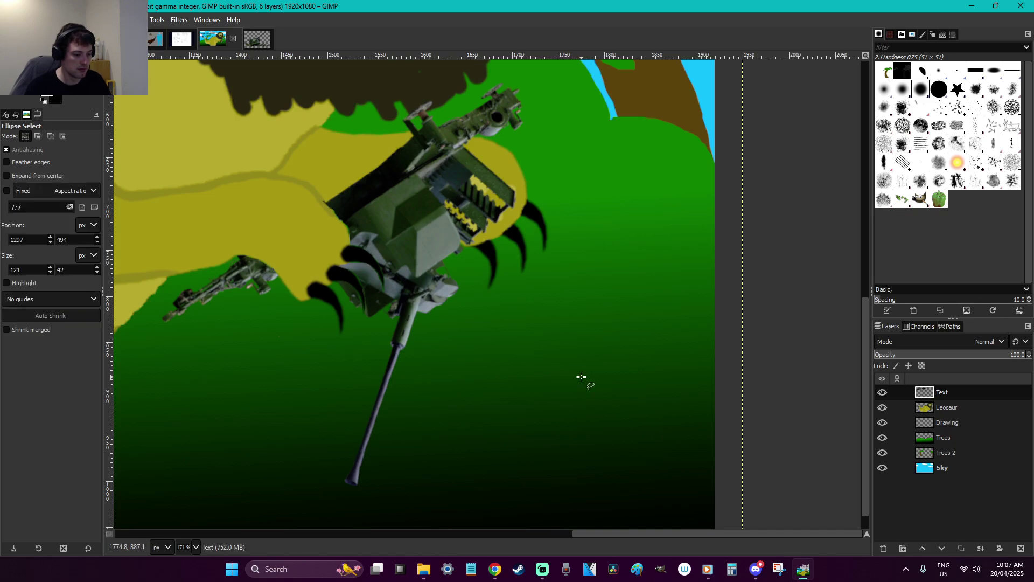
left_click_drag(638, 431, 510, 350)
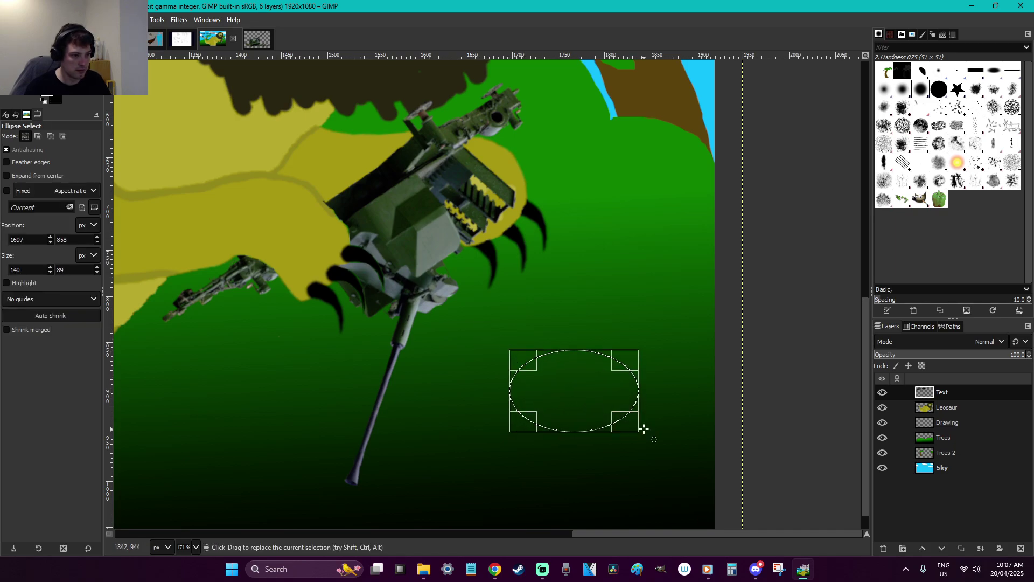
left_click_drag(635, 425, 657, 424)
key("ctrl+comma")
key("ctrl+shift+a")
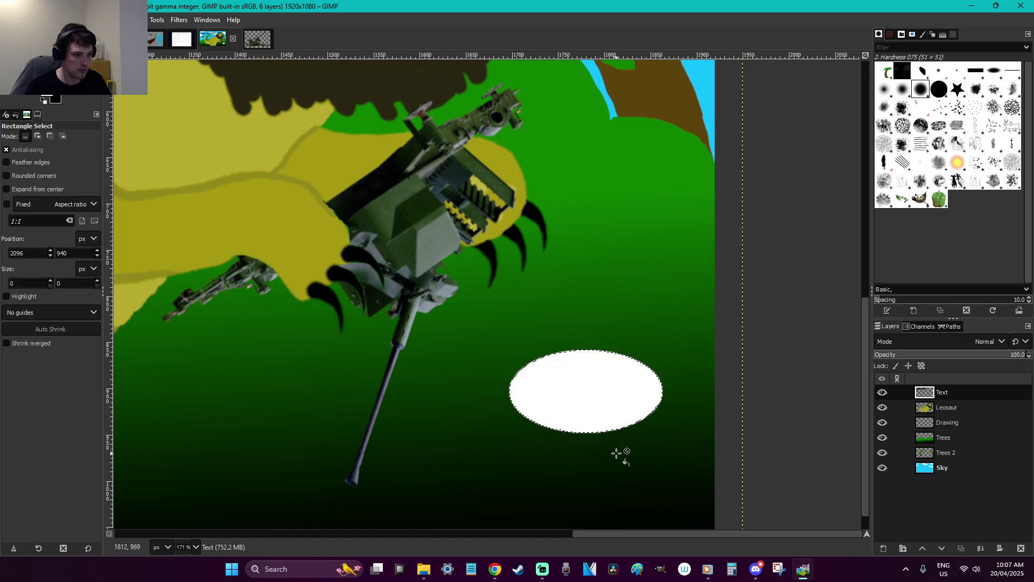
Add a narrow white triangular tail from the ellipse's upper-left edge toward the gun, completing the speech bubble
key("f")
left_click(517, 380)
left_click(466, 317)
left_click(531, 368)
left_click(517, 380)
key("shift+b")
left_click(509, 364)
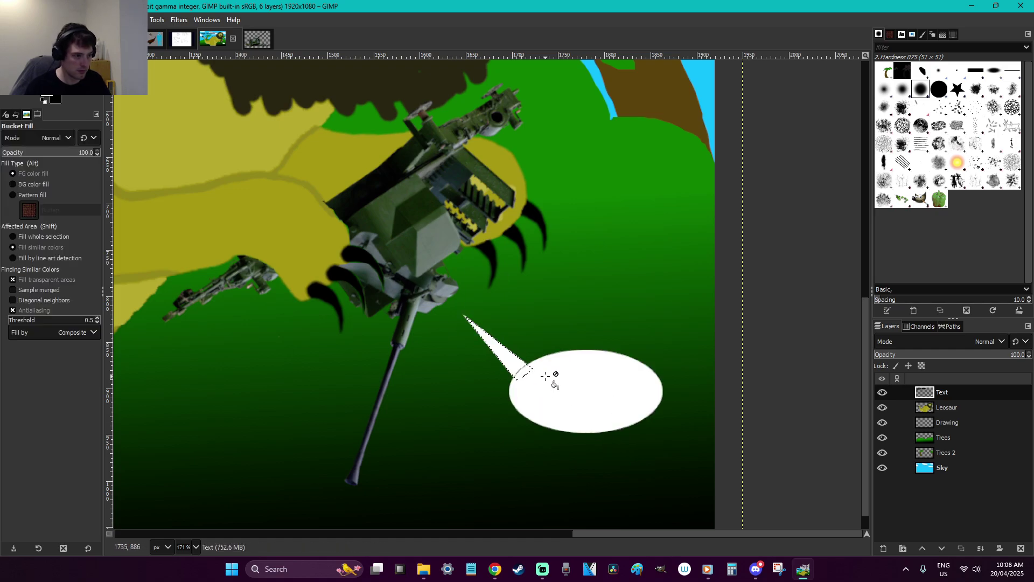
key("r")
left_click(622, 453)
Draw a black letter H inside the speech bubble using the Pencil at size 3
key("z")
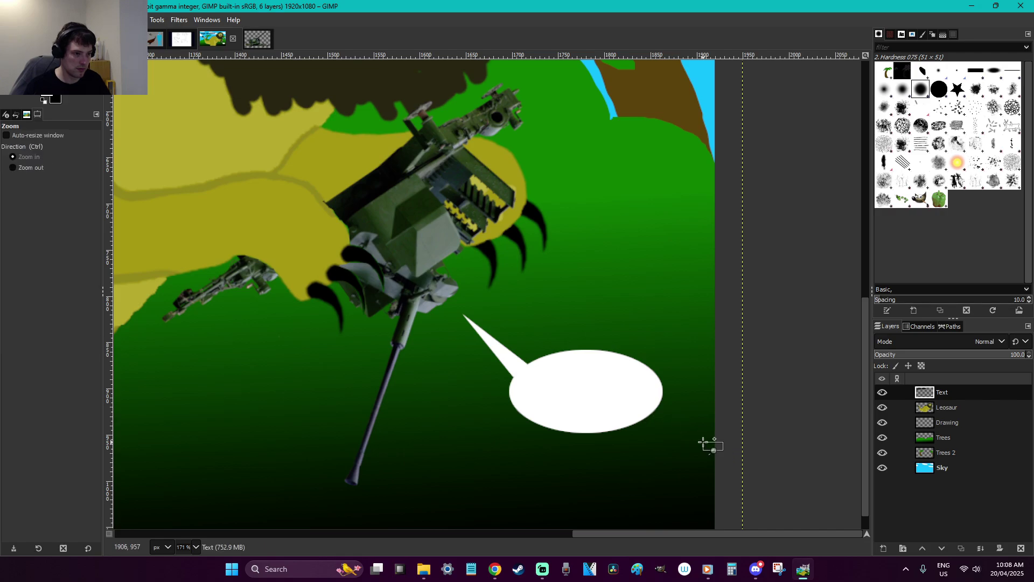
left_click_drag(717, 451, 431, 314)
key("p")
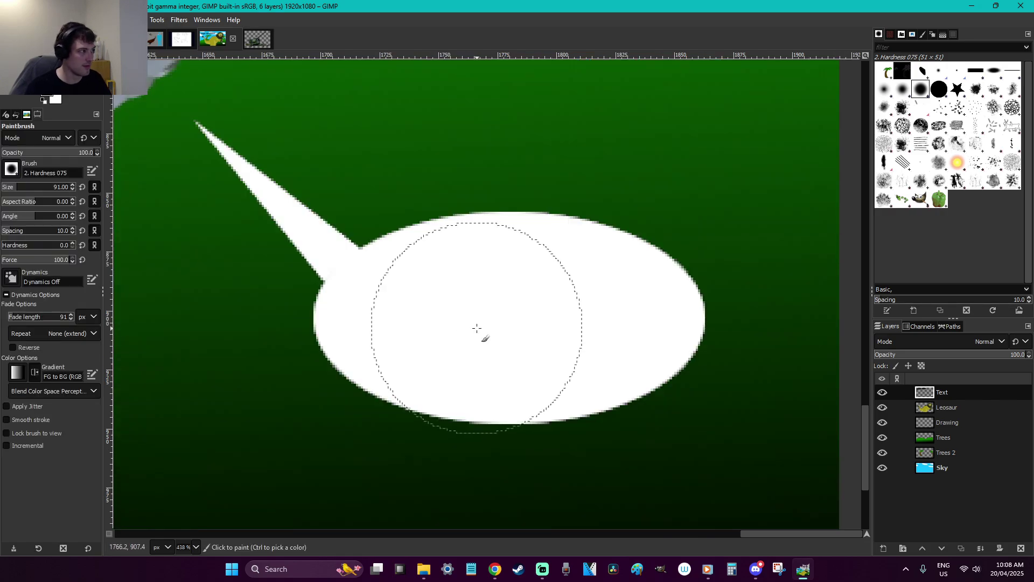
key("n")
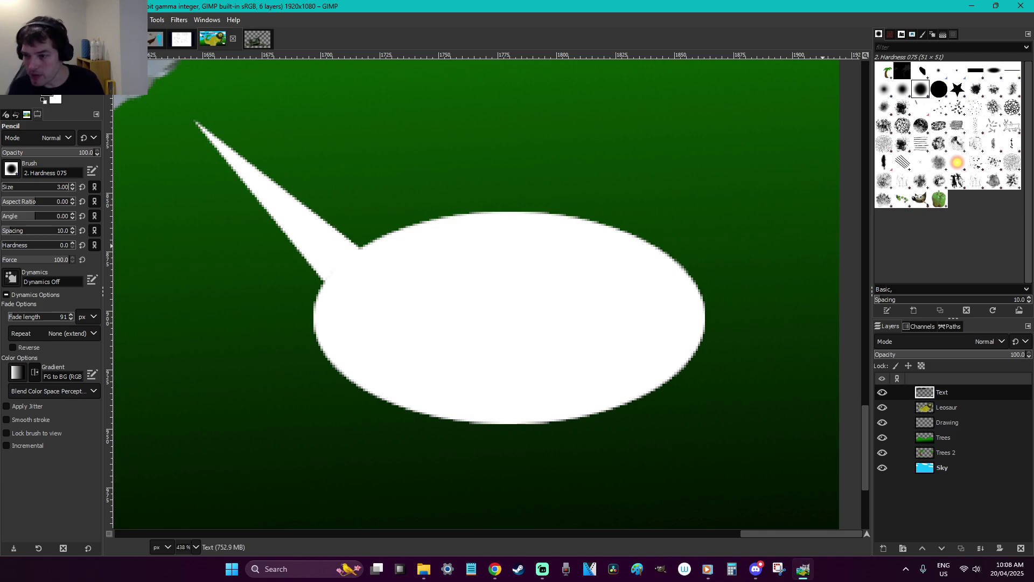
left_click(372, 283)
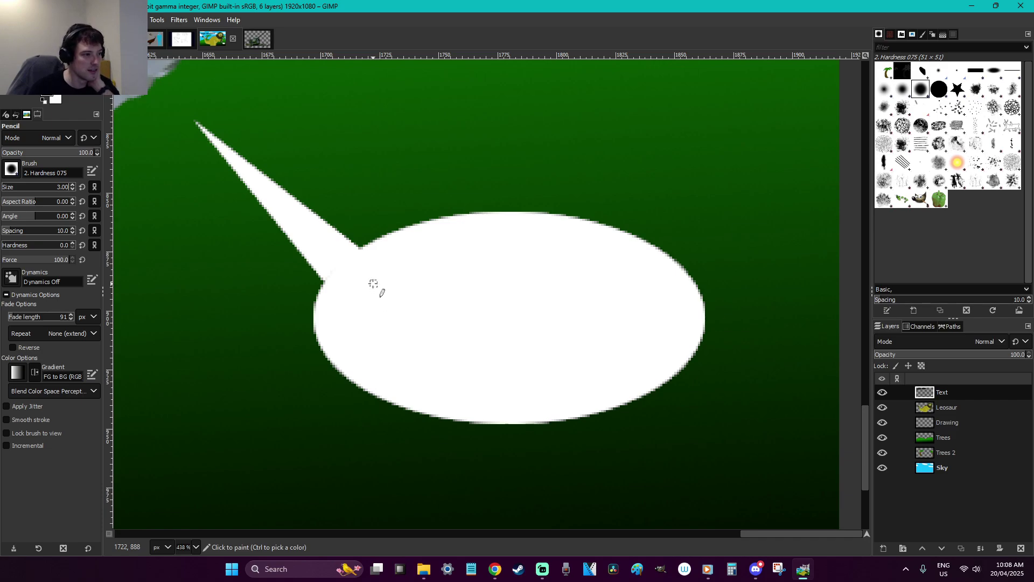
left_click(373, 345, "shift")
left_click(373, 316)
left_click(412, 317, "shift")
left_click(412, 284)
left_click(416, 352, "shift")
Draw the letter E and the upright of an L beside the H in the speech bubble
left_click(440, 281, "shift")
left_click(442, 354, "shift")
left_click(478, 354, "shift")
left_click(445, 318)
left_click(480, 314, "shift")
left_click(511, 277)
left_click(510, 357, "shift")
Try drawing the foot of the L and the letter P, and undo those strokes
left_click(555, 349, "shift")
left_click(594, 363)
left_click(587, 268, "shift")
mouse_move(587, 267)
left_mouse_down()
mouse_move(624, 296)
mouse_move(595, 317)
left_mouse_up()
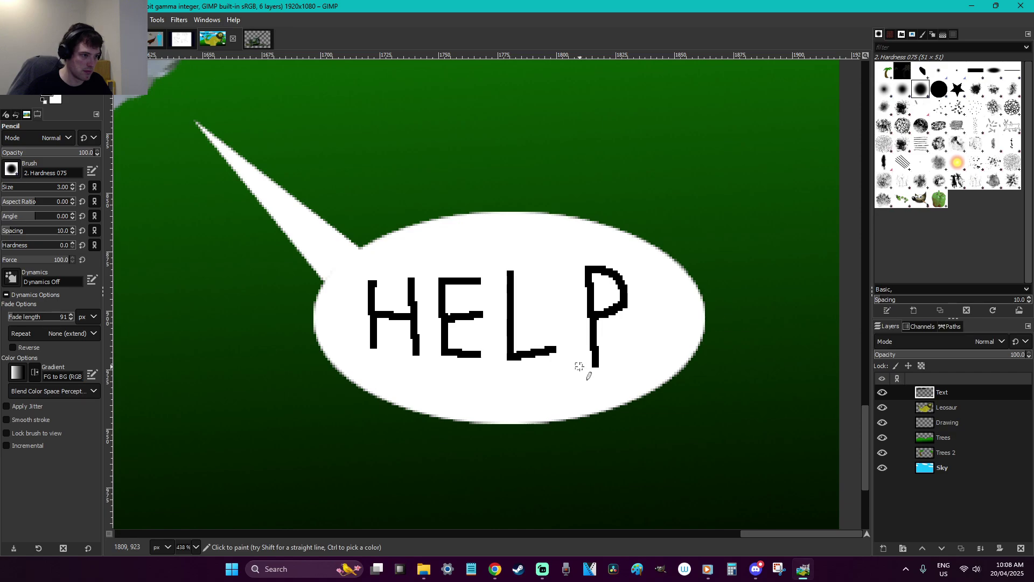
key("ctrl+z")
key("ctrl+z")
key("ctrl+z")
key("ctrl+z")
key("ctrl+z")
Draw a level foot on the L and a letter P beside it to complete the word HELP
left_click_drag(512, 357, 559, 357)
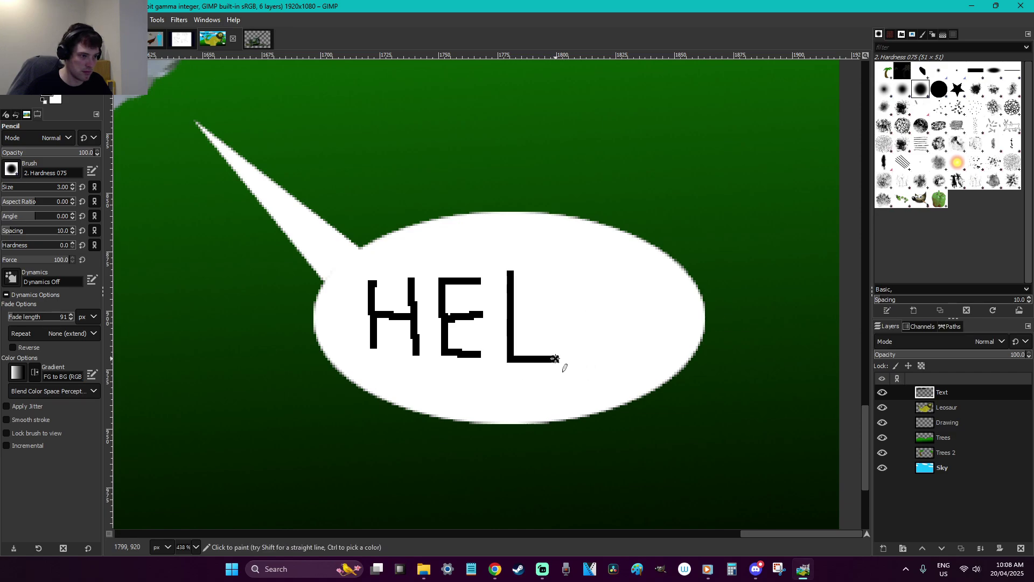
left_click(581, 267, "shift")
mouse_move(581, 268)
left_mouse_down()
mouse_move(609, 288)
mouse_move(579, 319)
left_mouse_up()
key("ctrl+z")
mouse_move(583, 267)
left_mouse_down()
mouse_move(612, 299)
mouse_move(584, 315)
left_mouse_up()
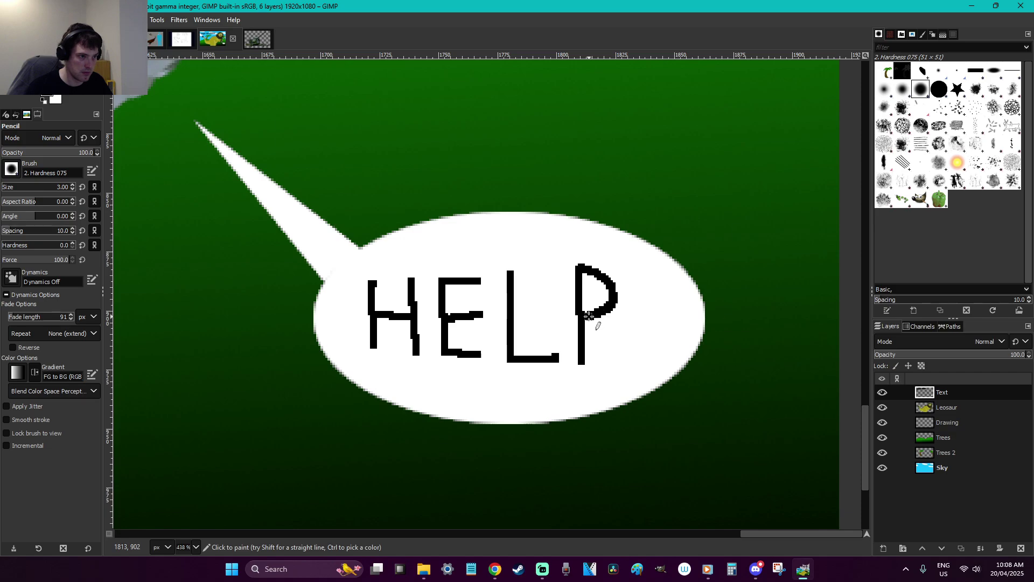
key("r")
scroll(647, 362, "down", 6)
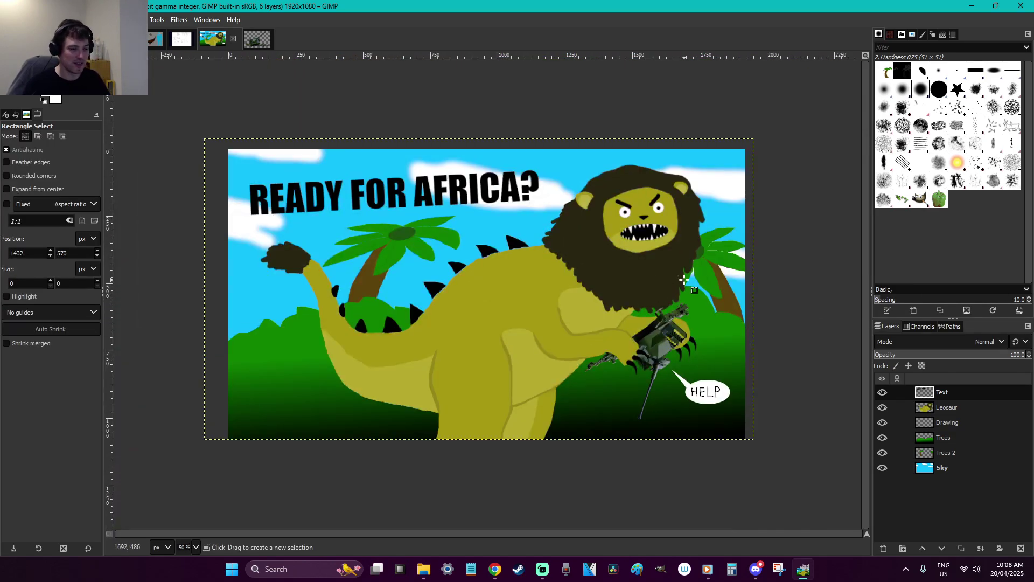
Prepare the Paintbrush at size 3 with white as the foreground colour for work on the Leosaur's face
key("z")
left_click_drag(700, 277, 514, 182)
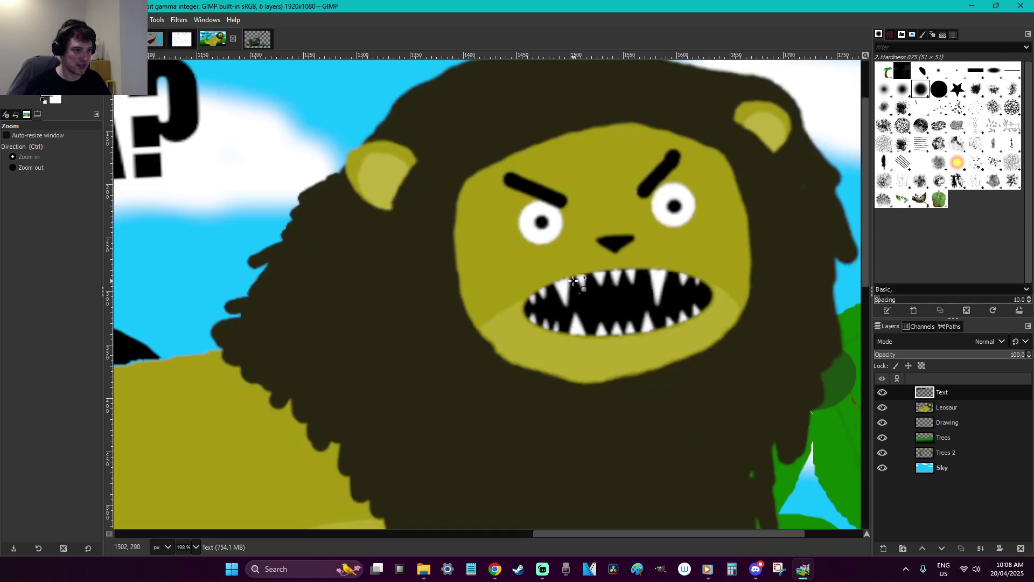
key("p")
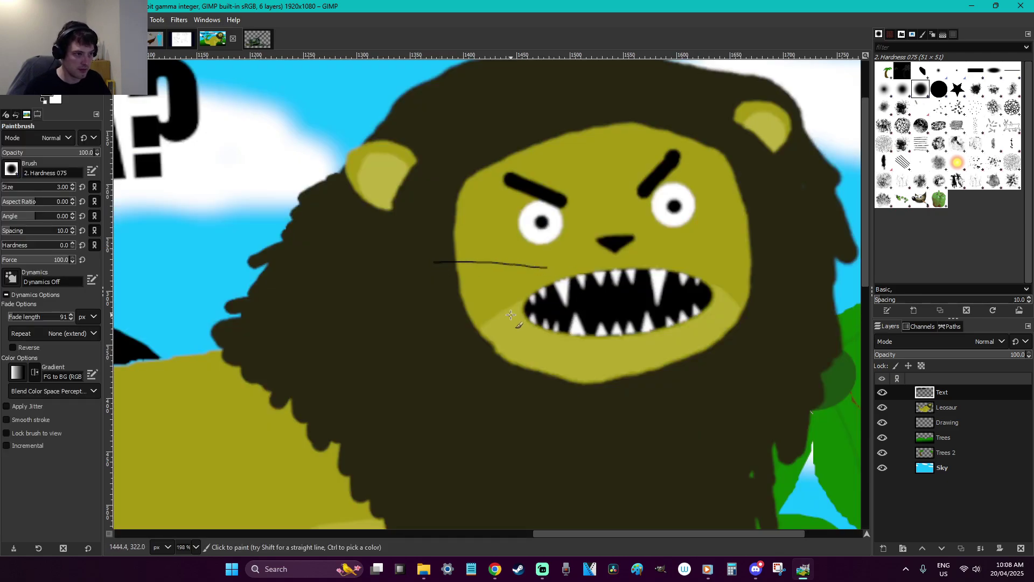
key("x")
Try painting two thin white whiskers on the cheek beside the mouth's left end, and undo them
left_click_drag(547, 263, 428, 243)
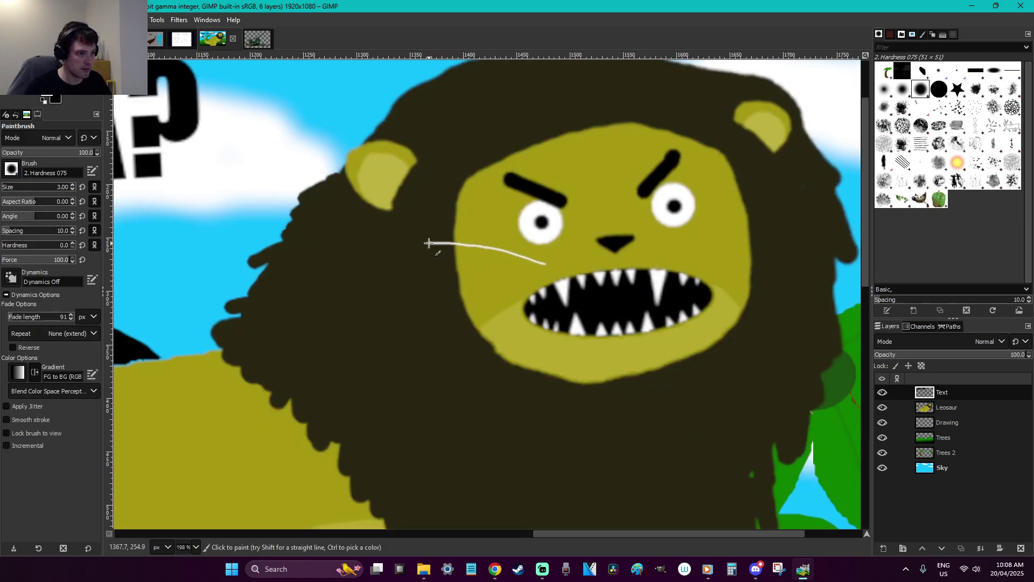
left_click_drag(522, 273, 385, 286)
key("ctrl+z")
key("ctrl+z")
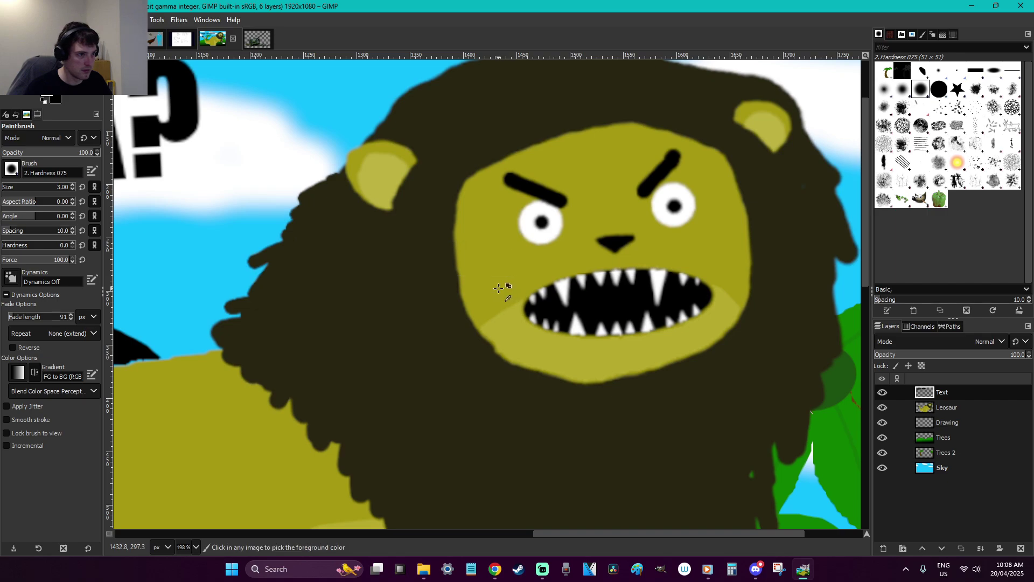
key("ctrl+y")
key("ctrl+z")
Paint six thin white whiskers on the Leosaur's face, three curving outward from each side of the mouth
left_click_drag(542, 266, 415, 246)
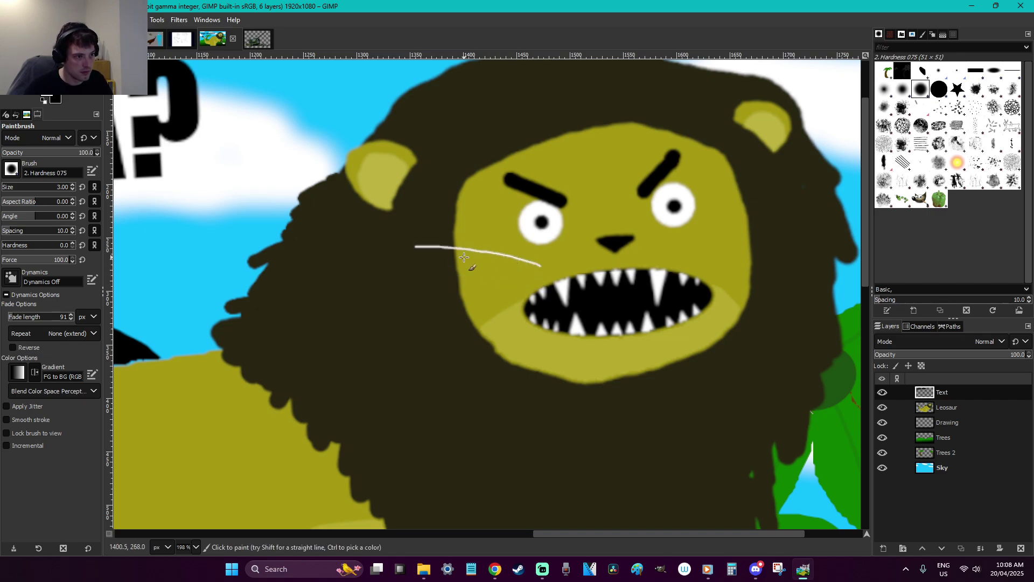
mouse_move(511, 276)
left_mouse_down()
mouse_move(409, 308)
mouse_move(429, 378)
left_mouse_up()
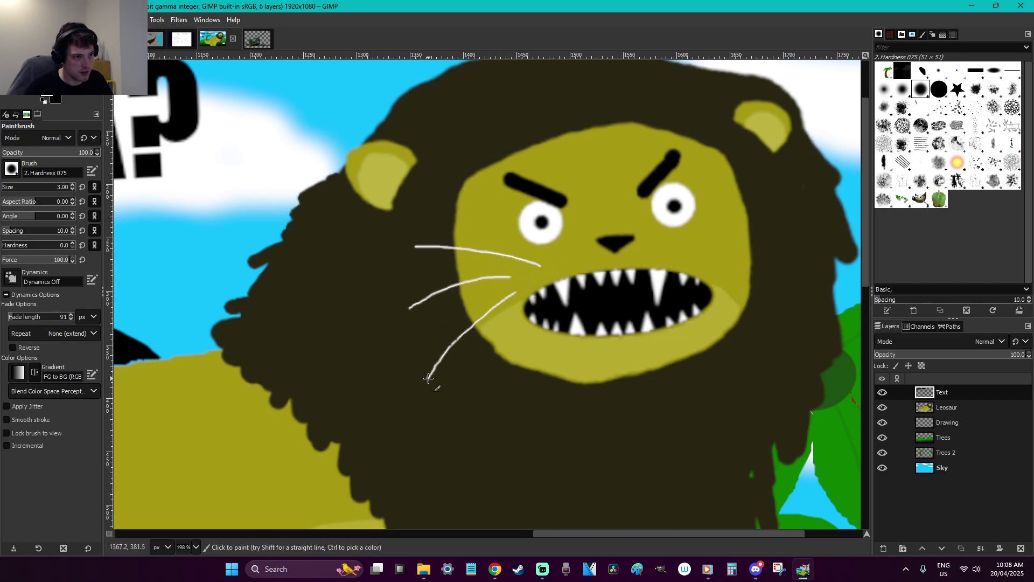
left_click_drag(678, 246, 774, 219)
left_click_drag(700, 260, 822, 251)
left_click_drag(727, 280, 806, 314)
scroll(735, 364, "up", 3)
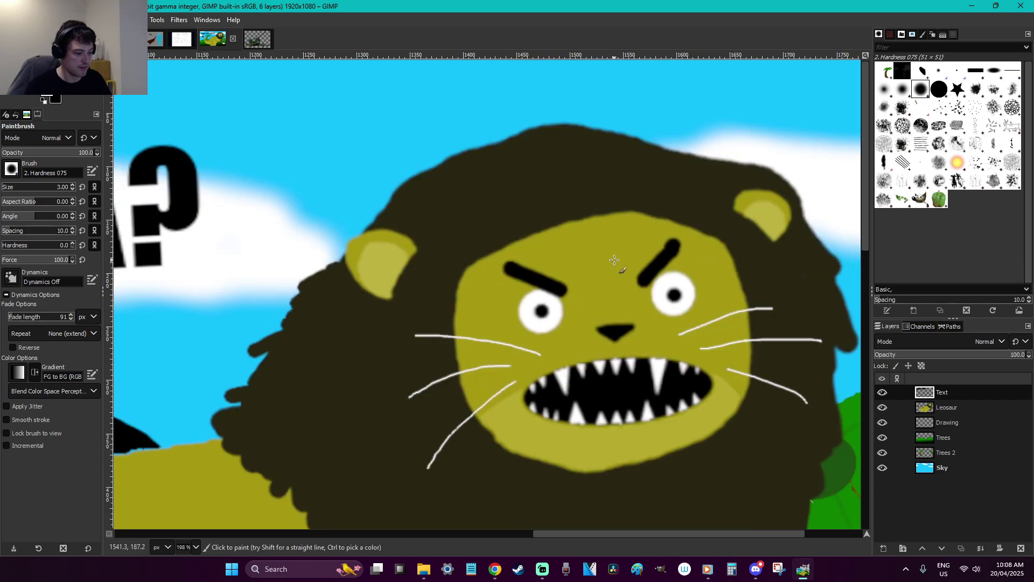
Switch to Rectangle Select and save the image with the whole scene in view
key("r")
scroll(613, 260, "down", 5)
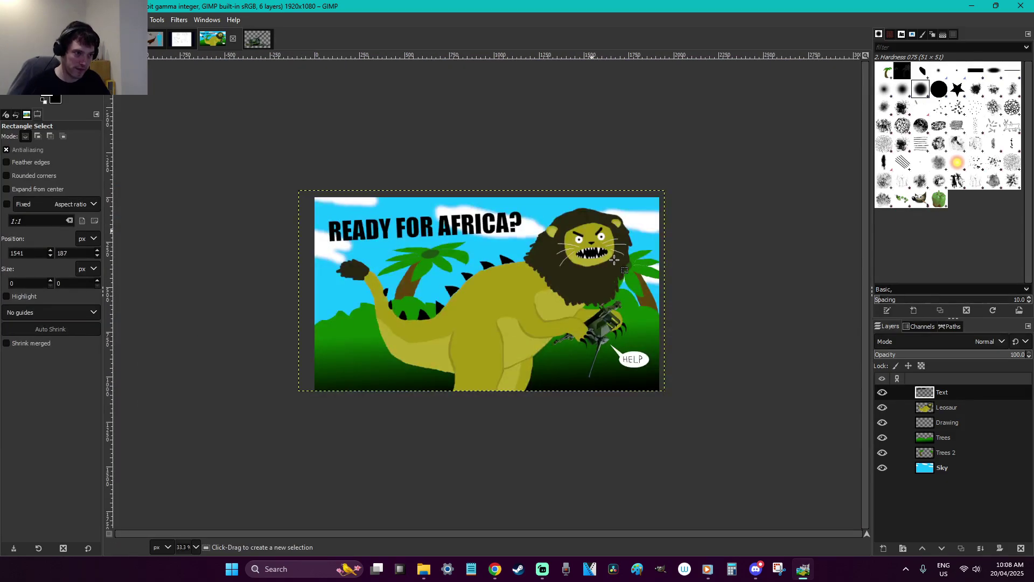
scroll(729, 286, "up", 1)
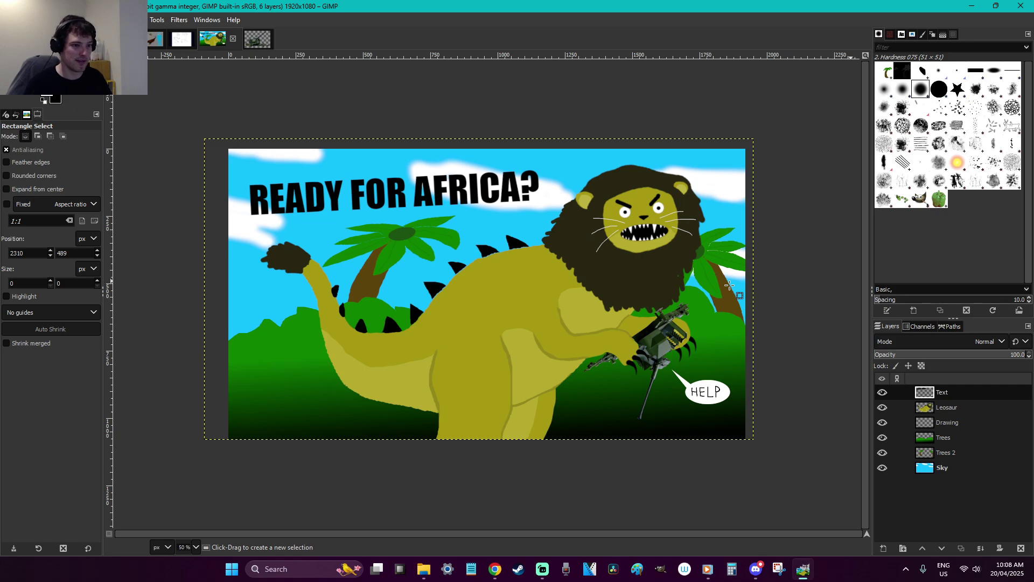
key("ctrl+s")
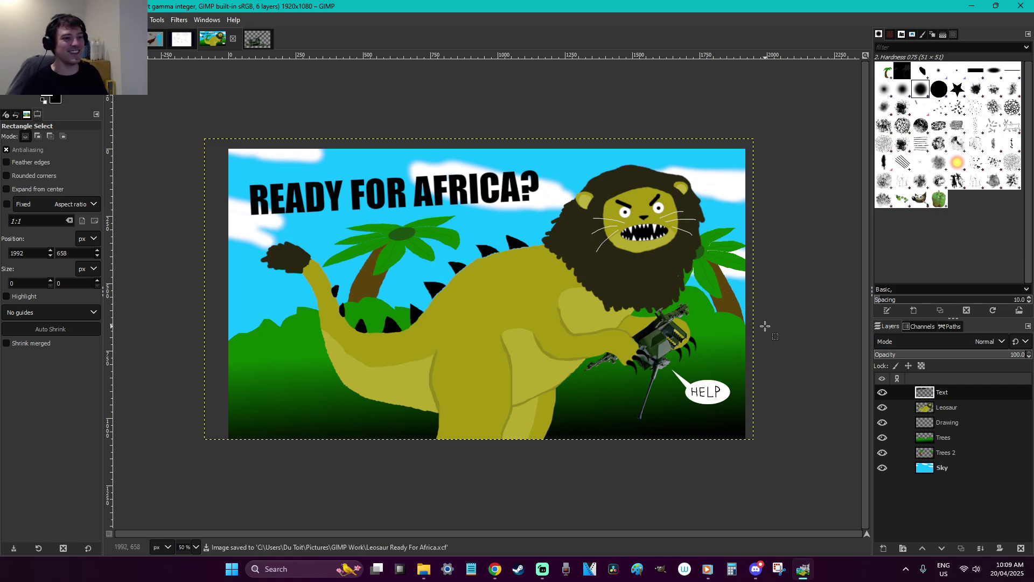
Cut the whiskers from the Text layer, paste them onto the Leosaur layer and anchor them
left_click(882, 393)
left_click(882, 393)
left_click_drag(731, 281, 579, 187)
key("ctrl+x")
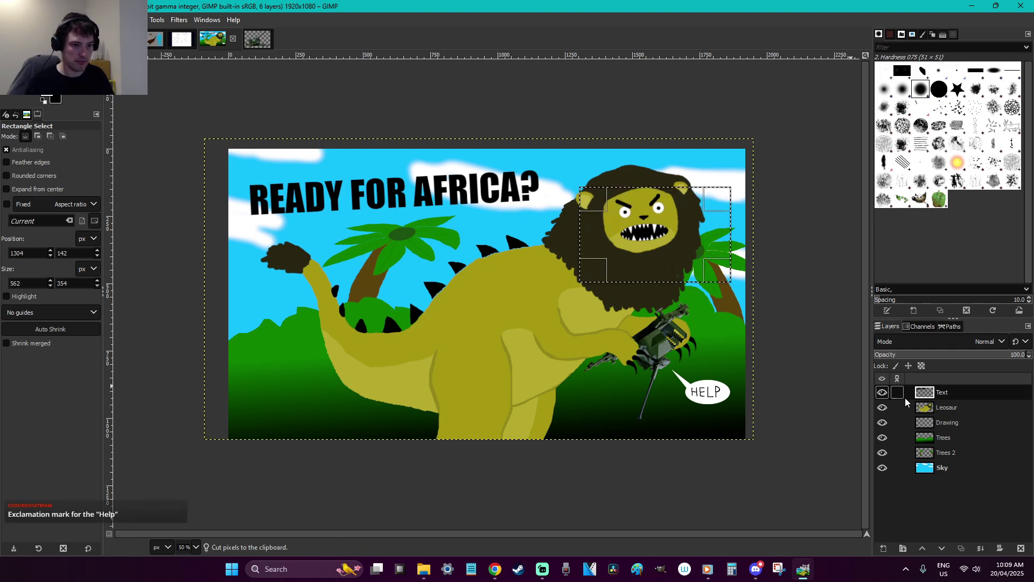
left_click(952, 408)
key("ctrl+v")
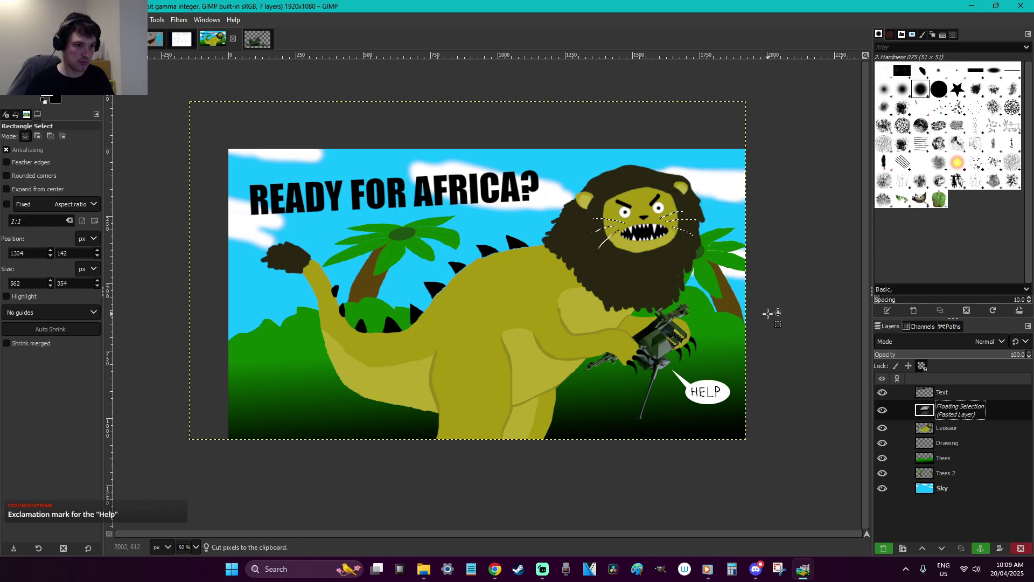
key("ctrl+h")
Move the "READY FOR AFRICA?" title on the Text layer slightly higher in the sky, anchor it and save the image
left_click(910, 391)
left_click_drag(569, 246, 177, 142)
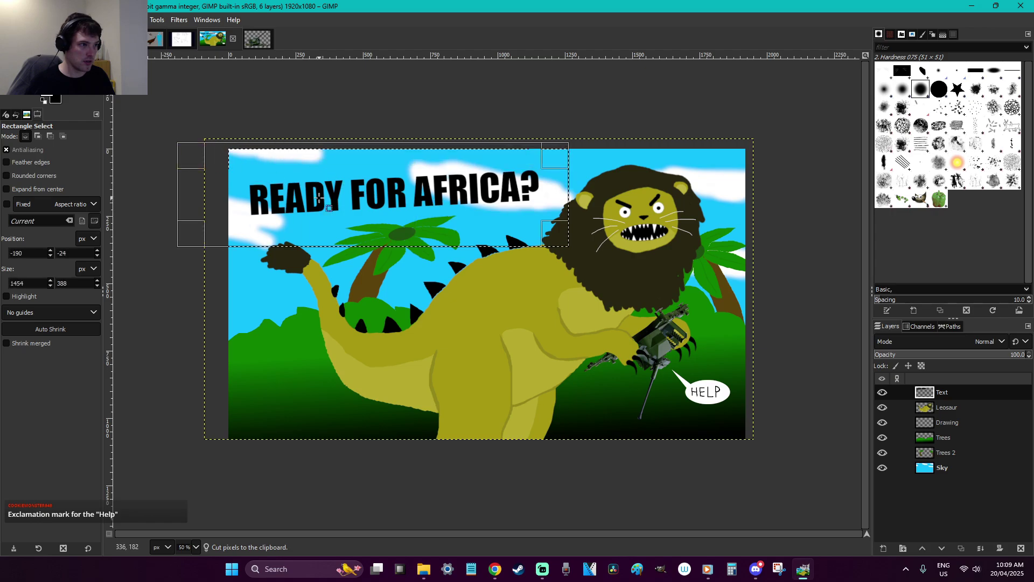
key("ctrl+x")
left_click(551, 364)
key("ctrl+v")
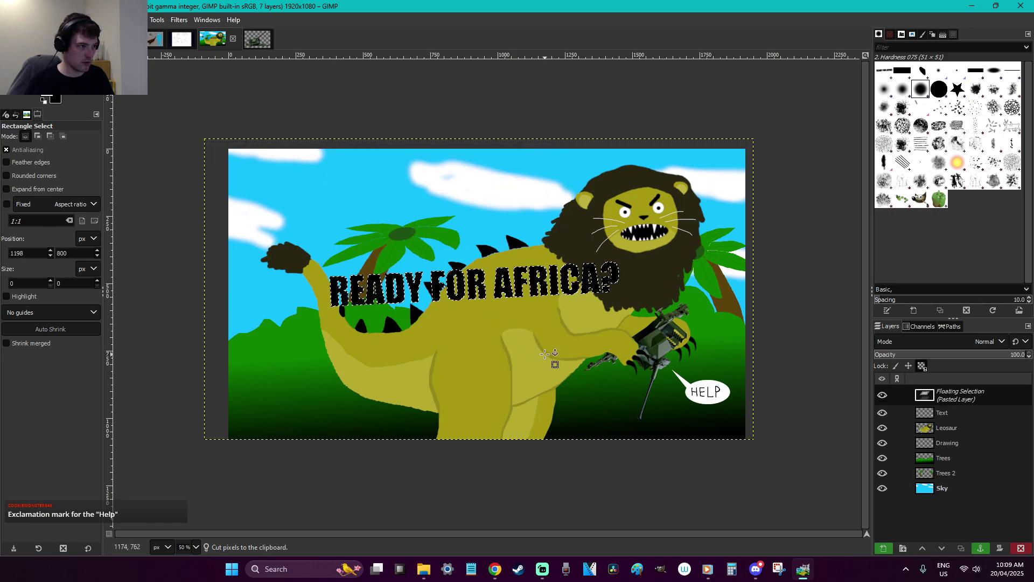
left_click_drag(531, 301, 452, 199)
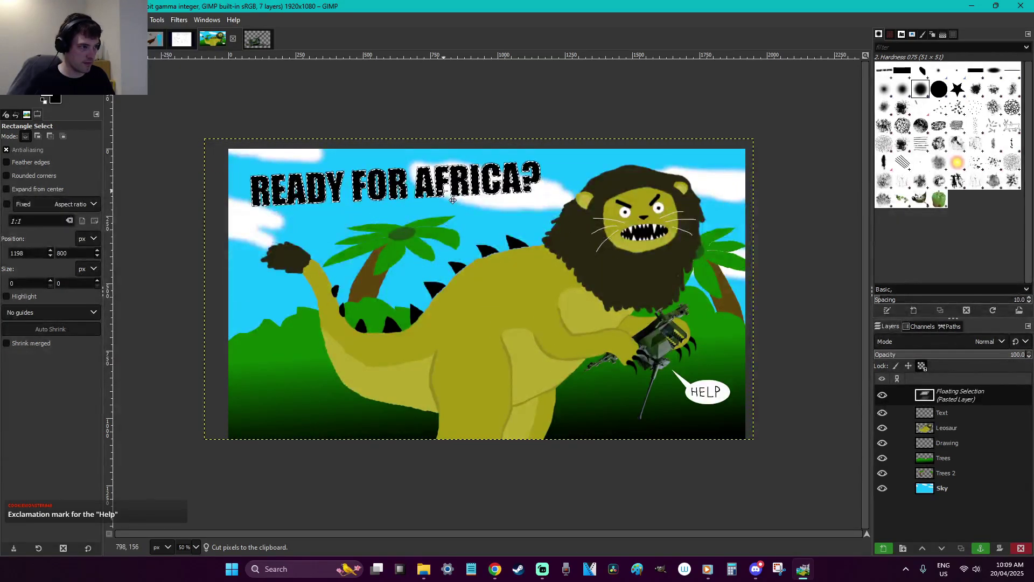
left_click(480, 223)
key("ctrl+s")
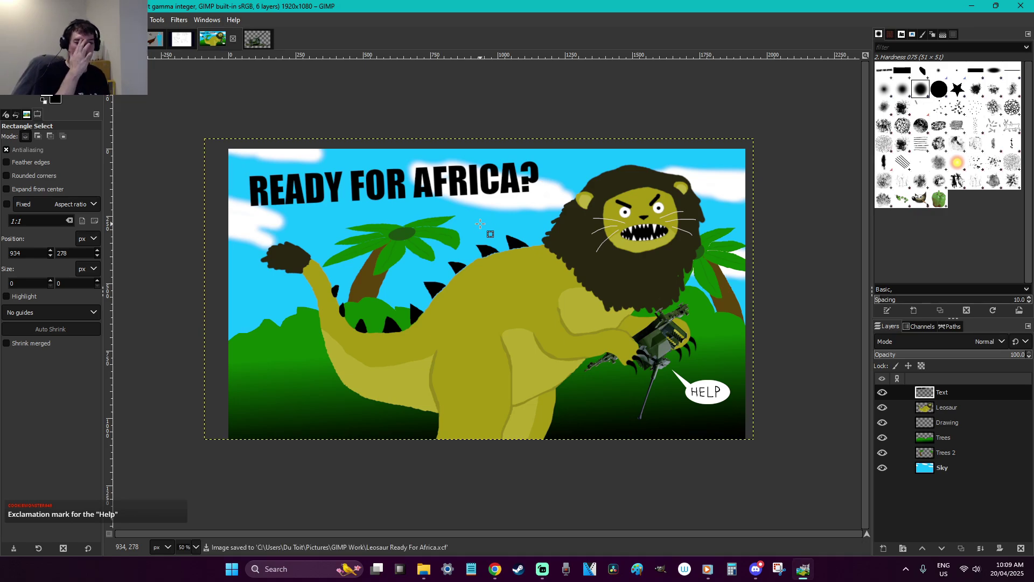
left_click(730, 243)
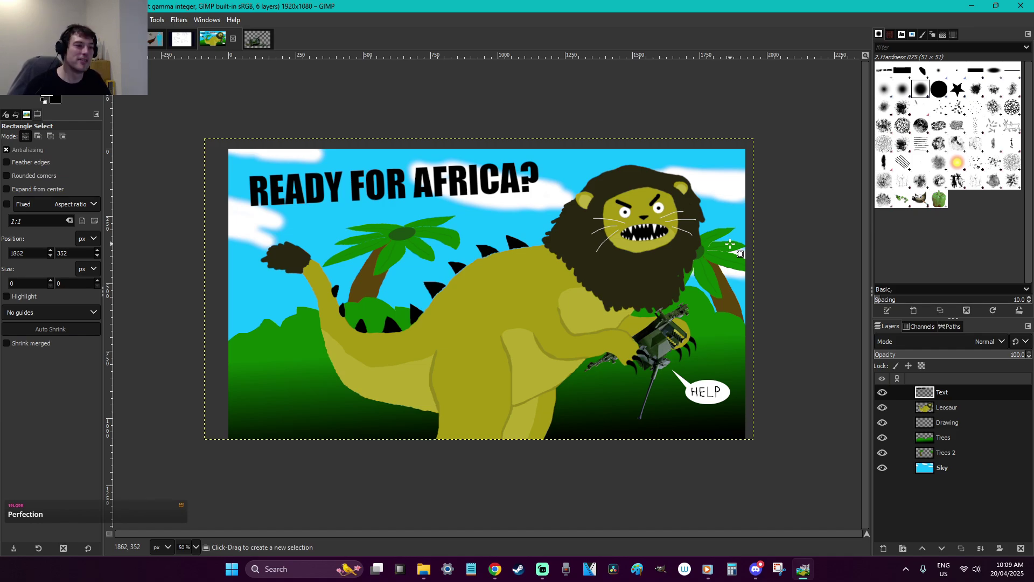
key("ctrl+s")
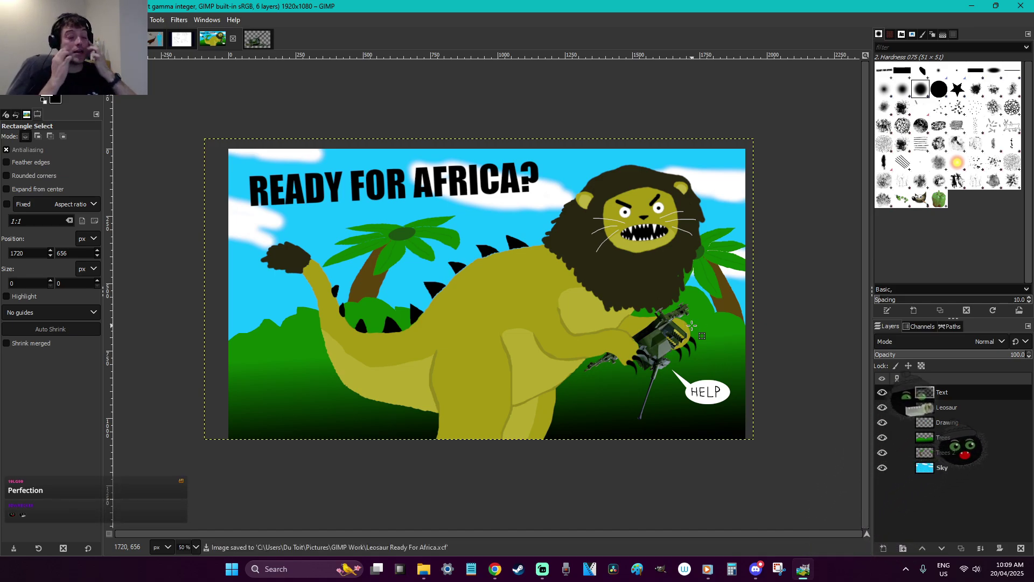
Look through the other open images and close the separate gun image
left_click(389, 233)
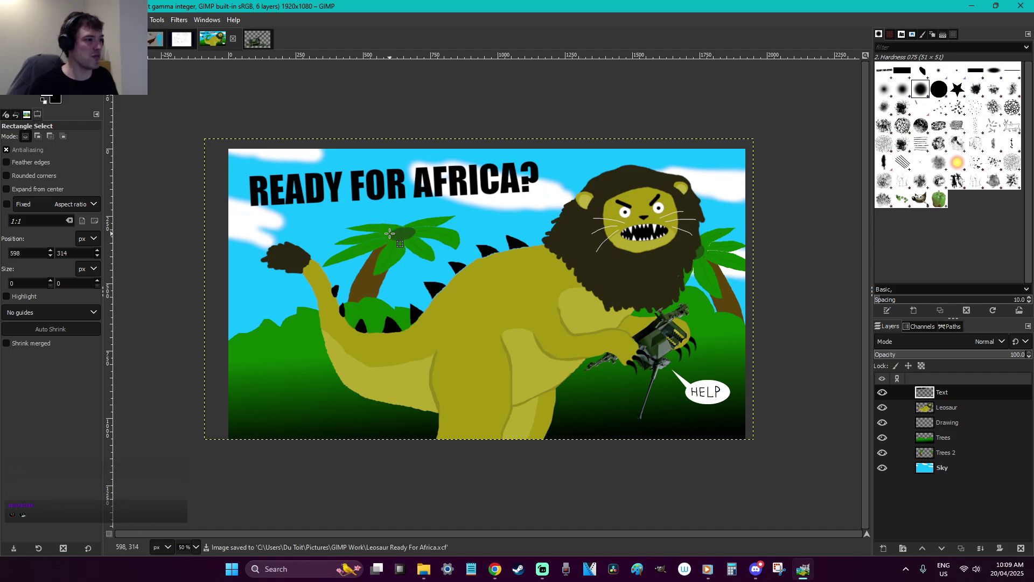
key("ctrl+Page_Up")
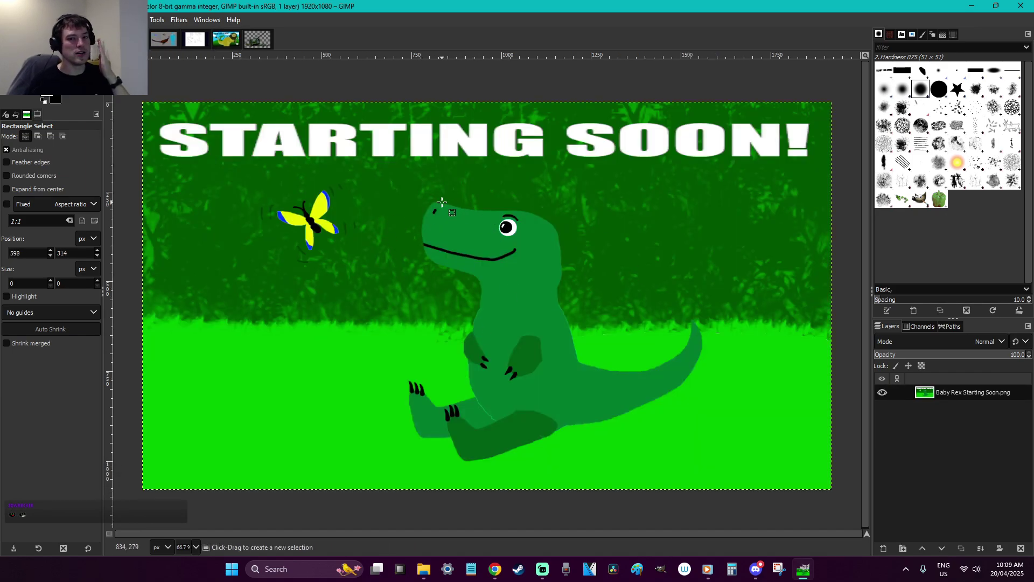
left_click(161, 41)
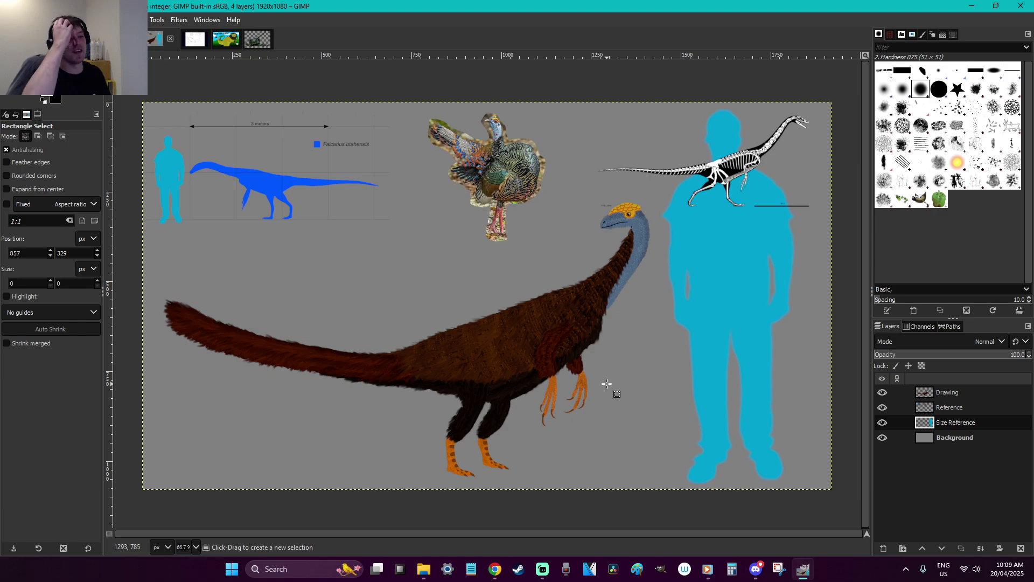
left_click(186, 41)
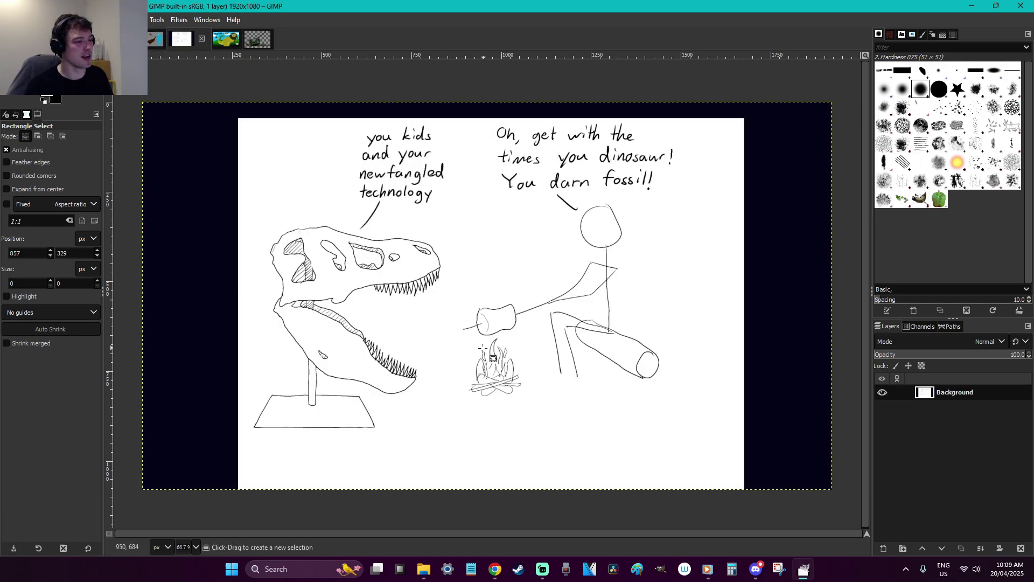
left_click(227, 42)
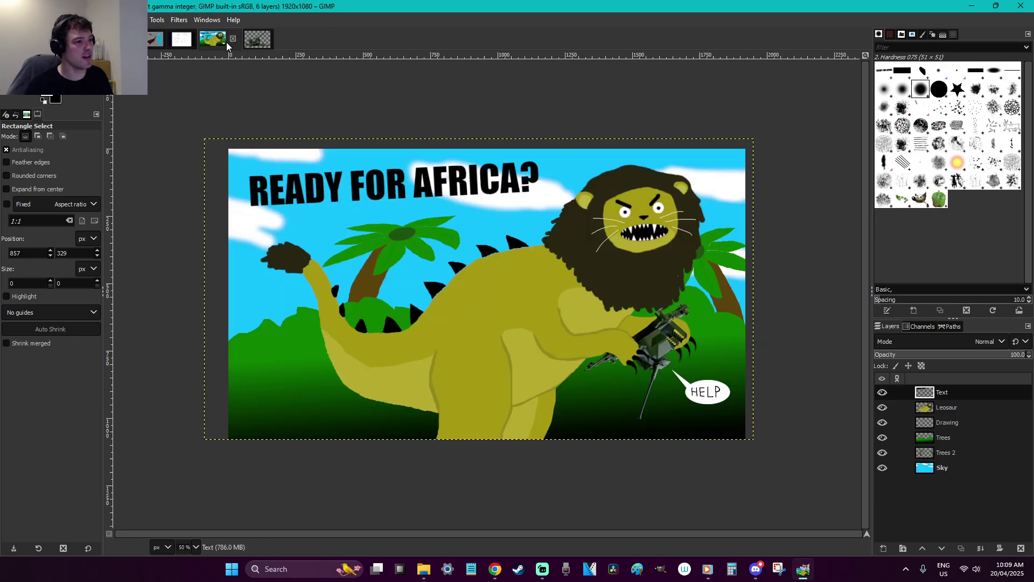
left_click(264, 40)
left_click(275, 39)
left_click(531, 343)
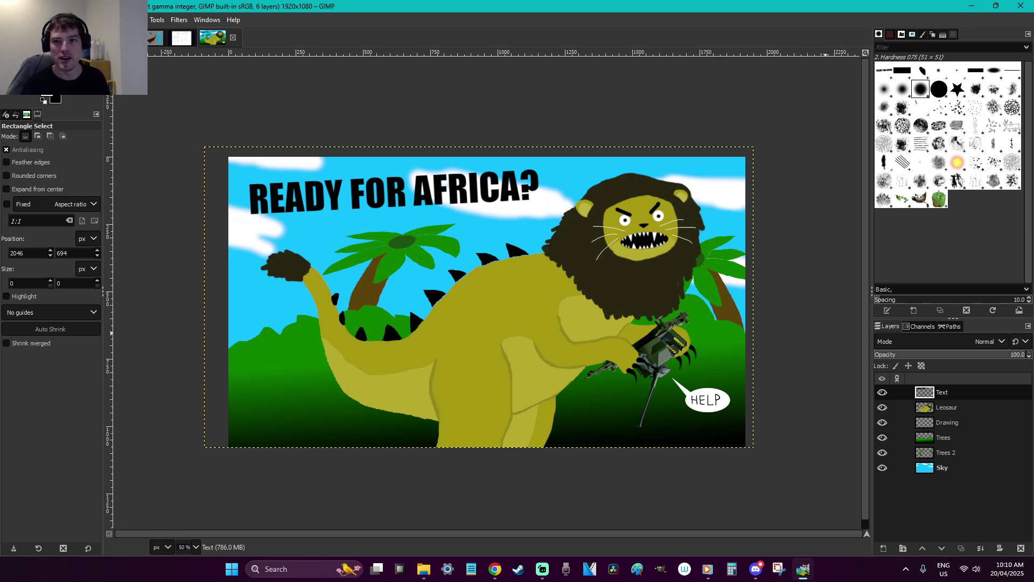
Save the finished Leosaur scene again and switch to Chrome
key("alt+Tab")
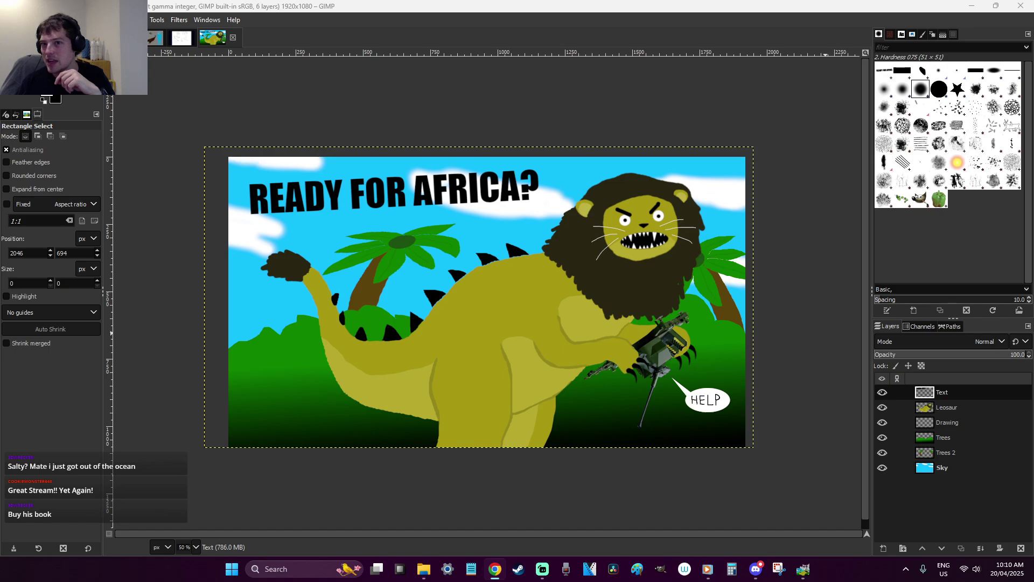
key("alt+Tab")
key("ctrl+s")
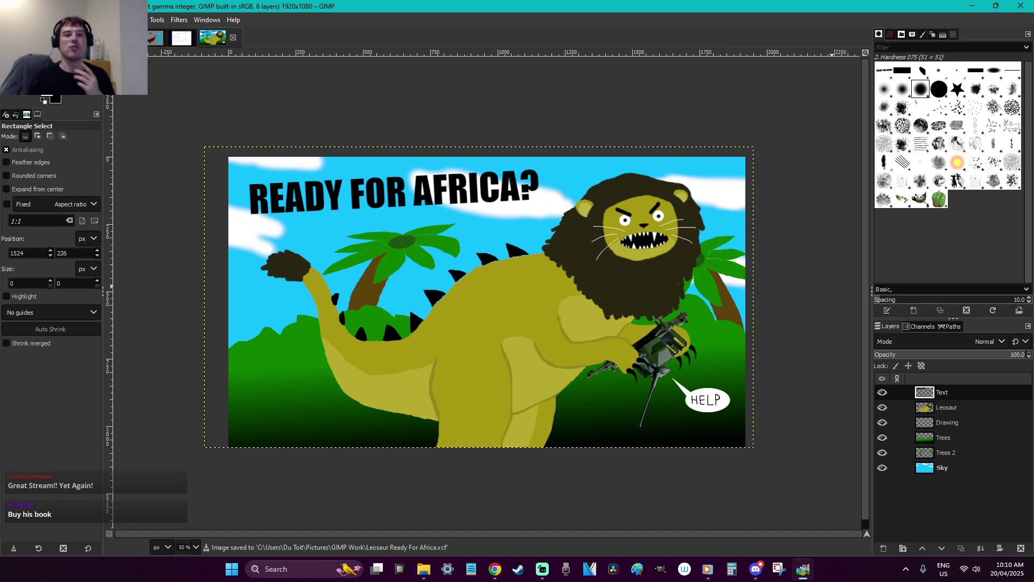
key("alt+Tab")
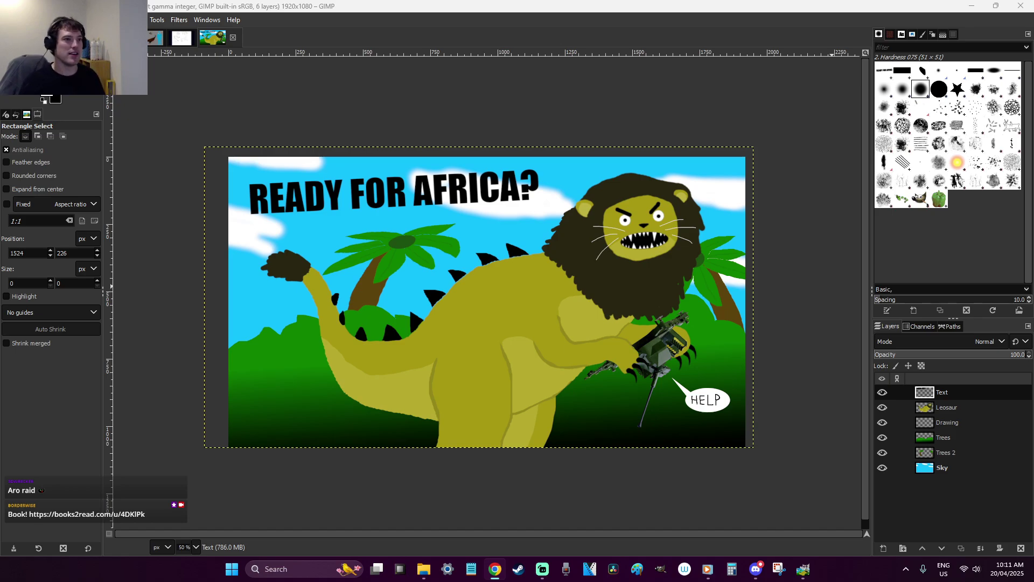
left_click(698, 349)
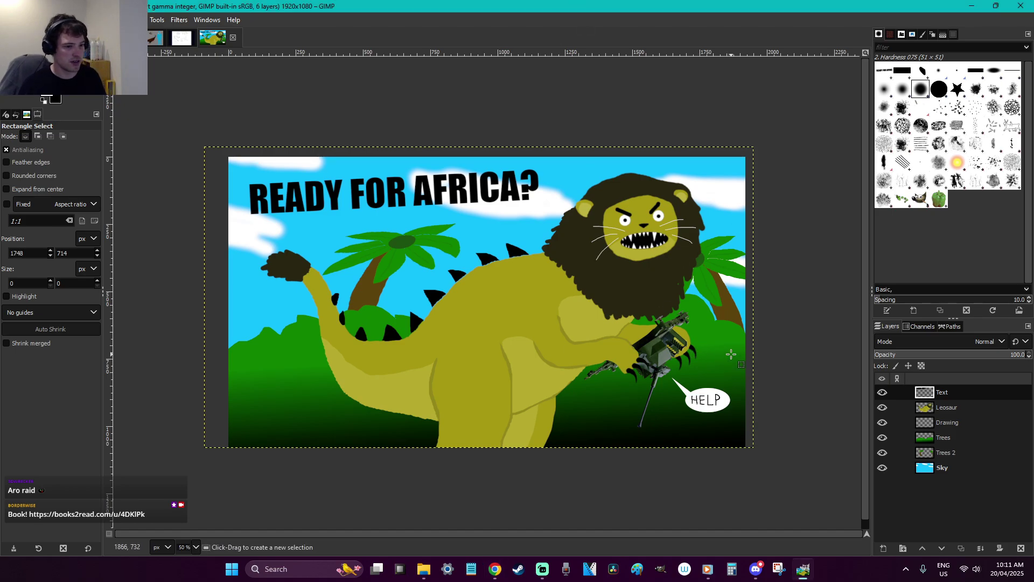
key("ctrl+s")
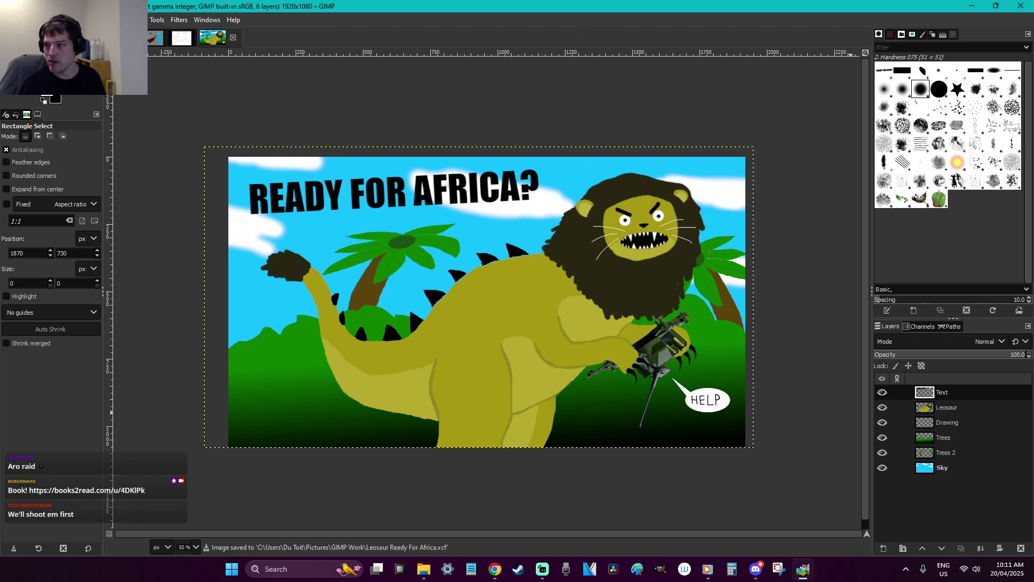
key("alt+Tab")
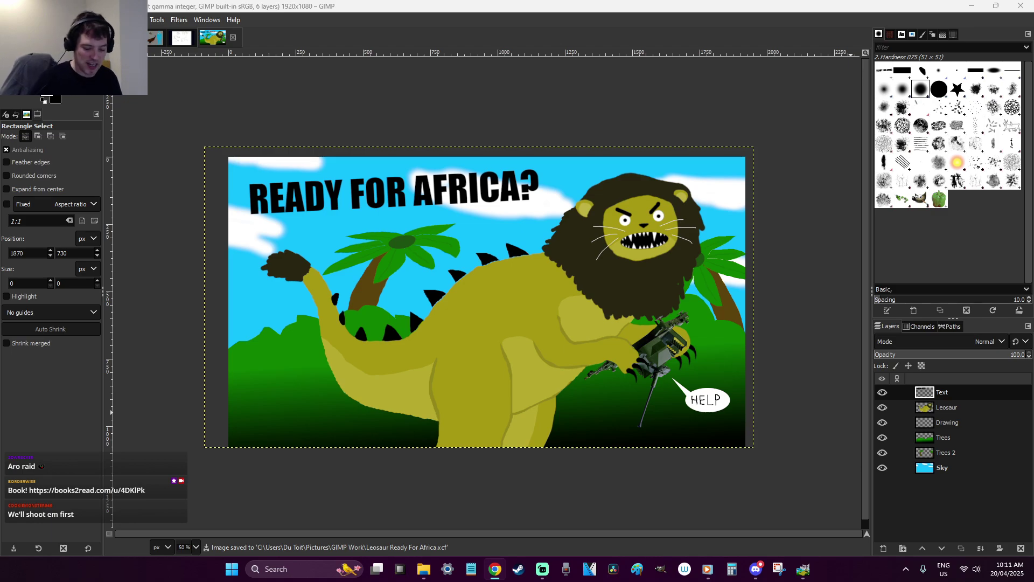